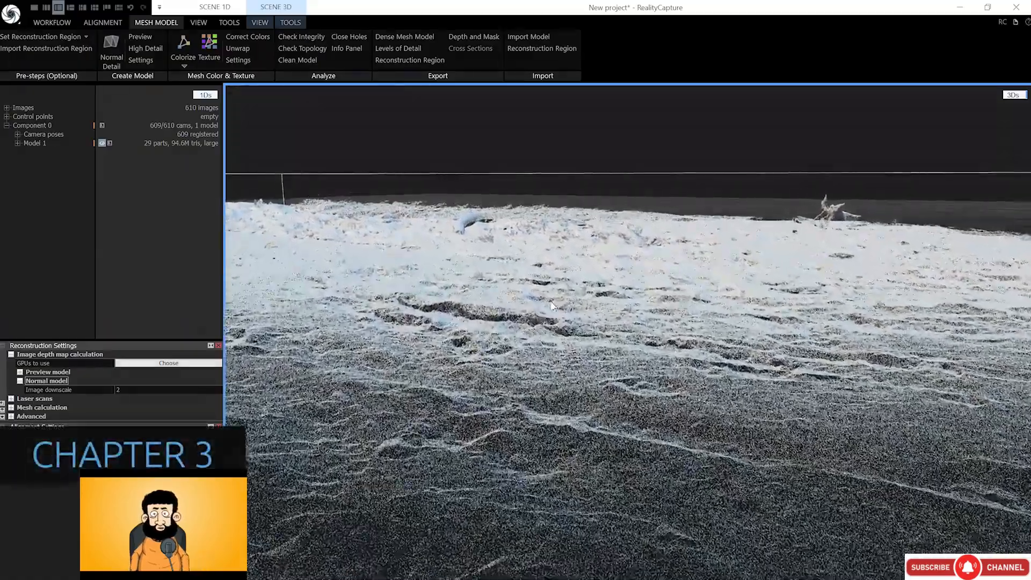
Inspect the dirt scan in 3D and view the displacement and normal texture layers of dirt_plane
drag(551, 305, 839, 418)
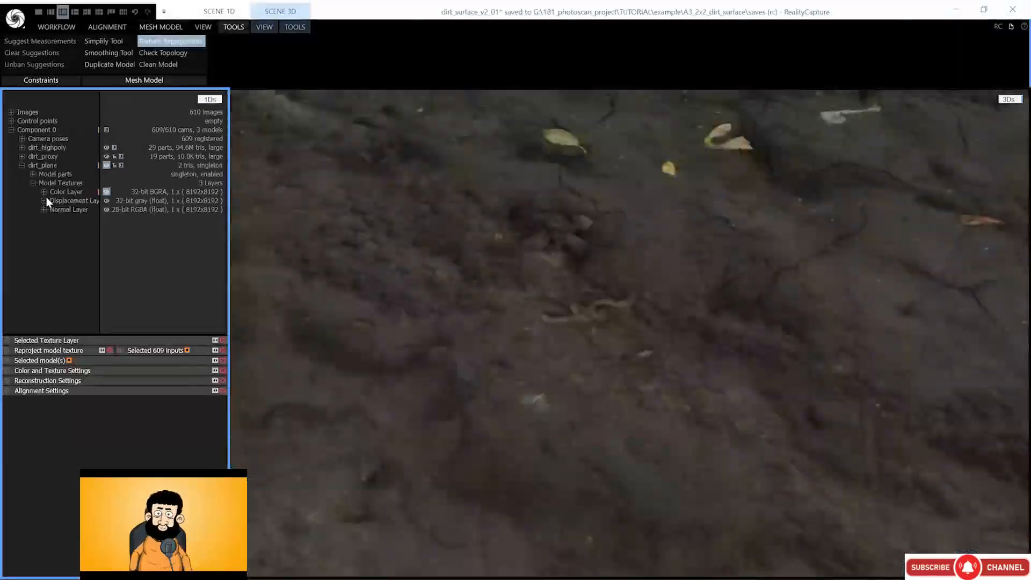
click(61, 202)
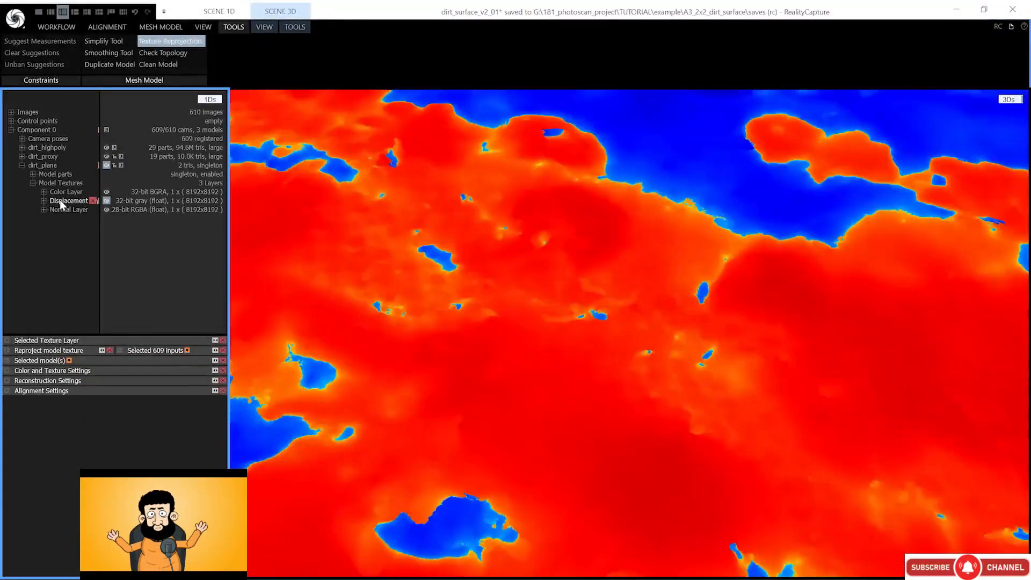
click(75, 210)
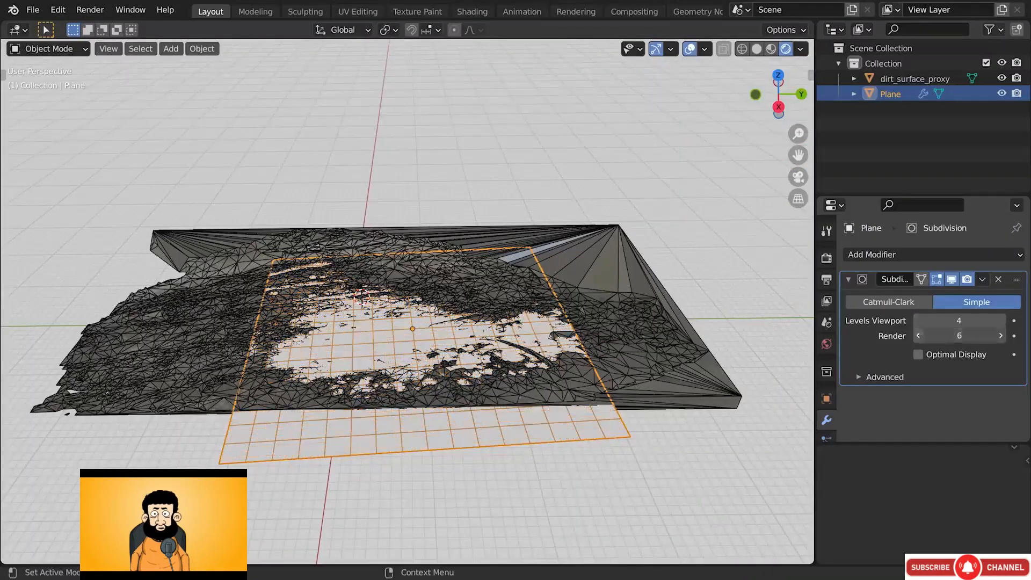
Switch to Blender and lower the render subdivision level of the plane's Simple Subdivision modifier
click(919, 336)
click(918, 336)
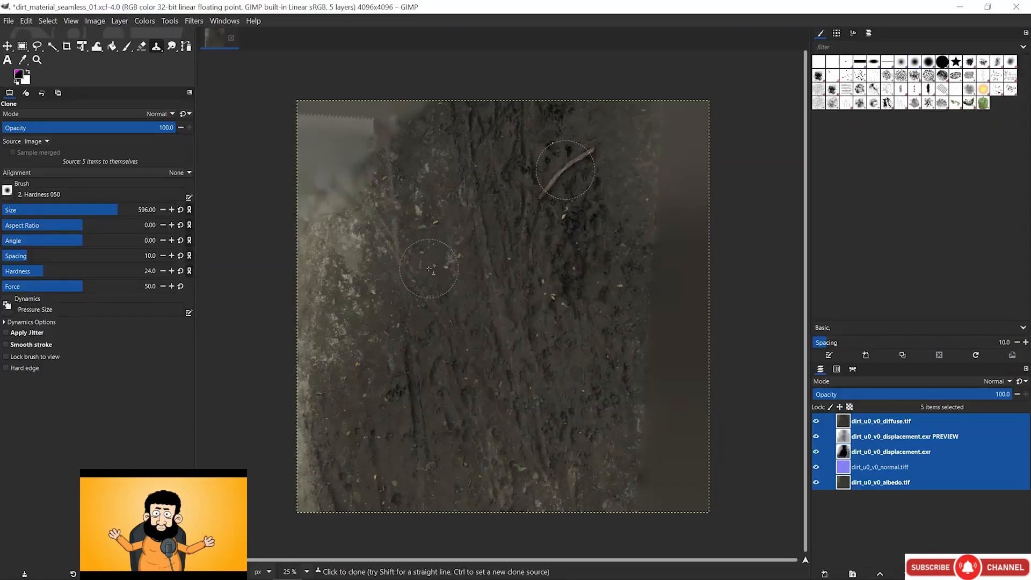
Switch to GIMP and hide the diffuse layer and both displacement layers to check the material maps beneath
click(816, 421)
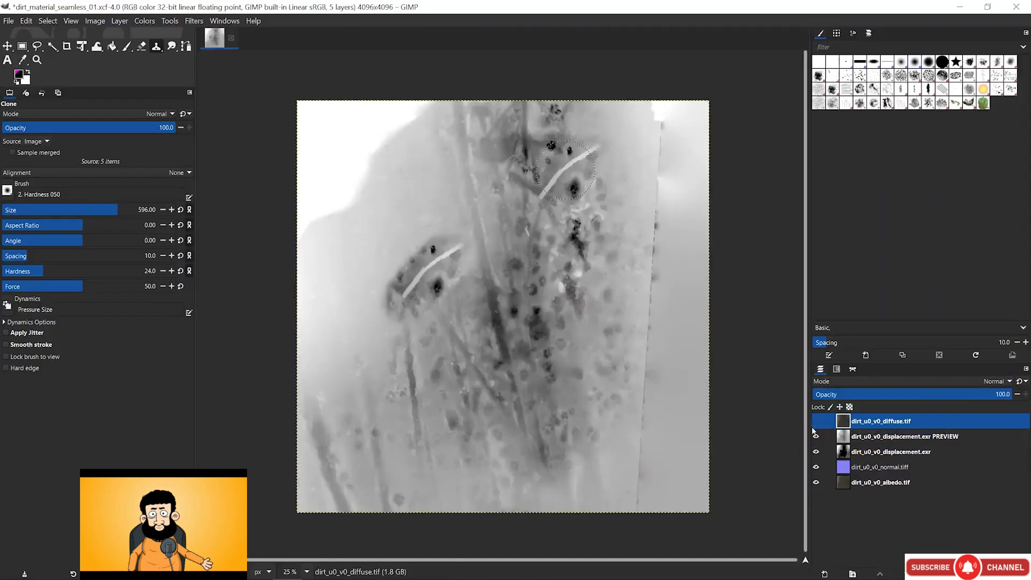
click(816, 436)
click(815, 452)
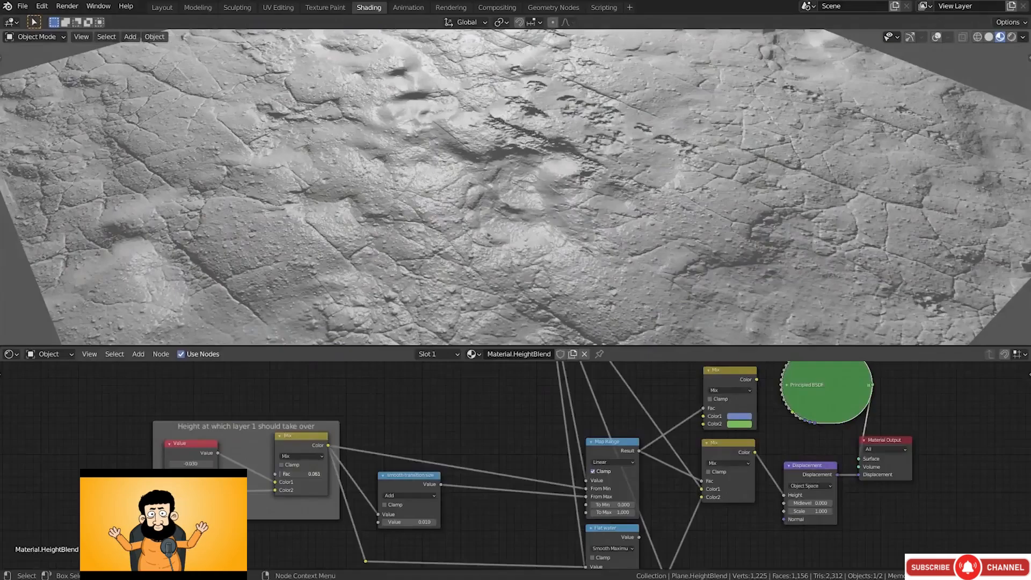
Switch to Blender and adjust the Mix node factor for the height at which layer 1 takes over
drag(301, 474, 333, 474)
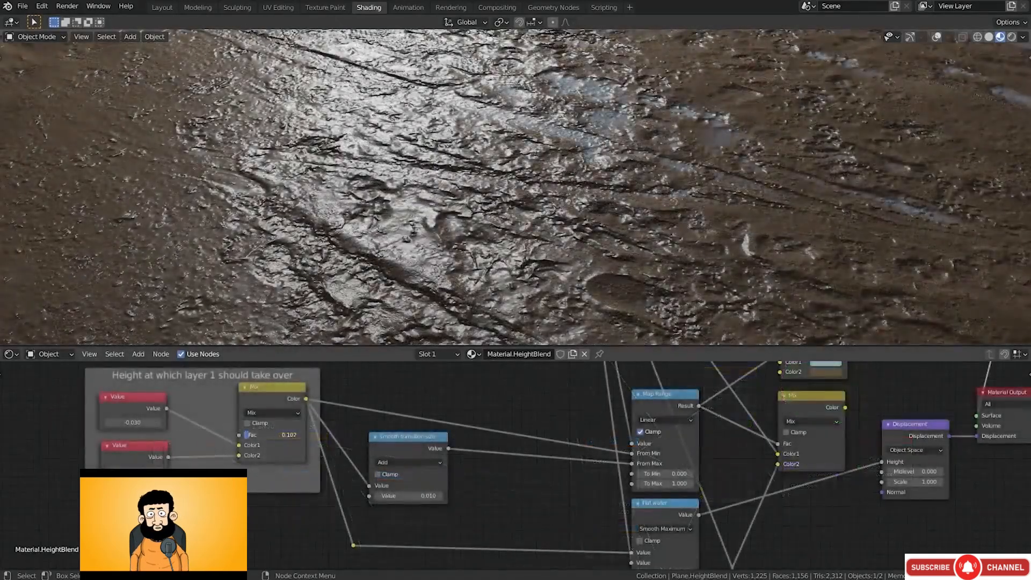
drag(268, 434, 310, 435)
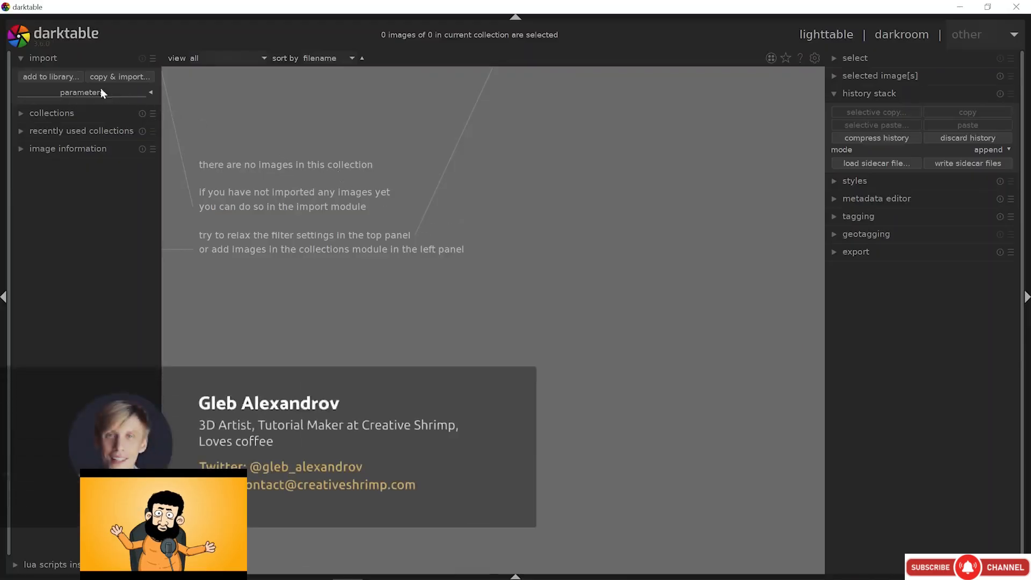
Switch to darktable and add the raw folder from A3_2x2_dirt_surface/source as a new place for the library import
click(71, 76)
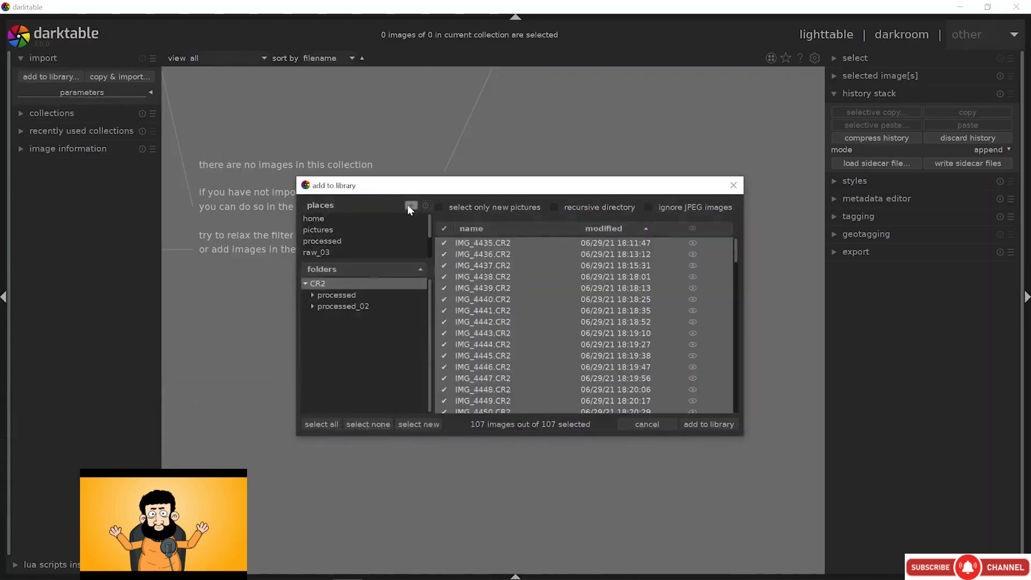
click(410, 207)
click(495, 179)
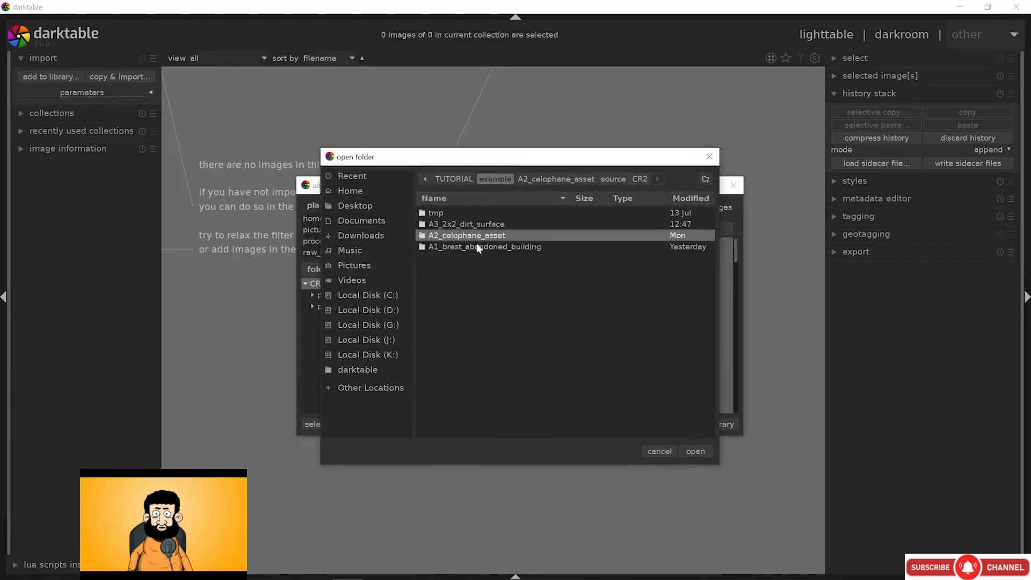
double_click(492, 225)
click(456, 214)
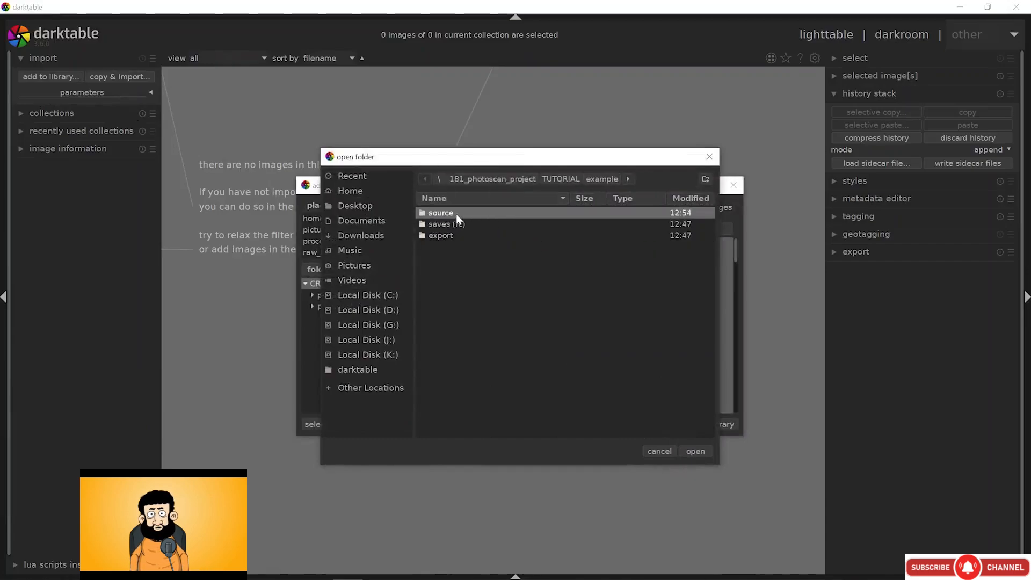
double_click(456, 214)
double_click(443, 213)
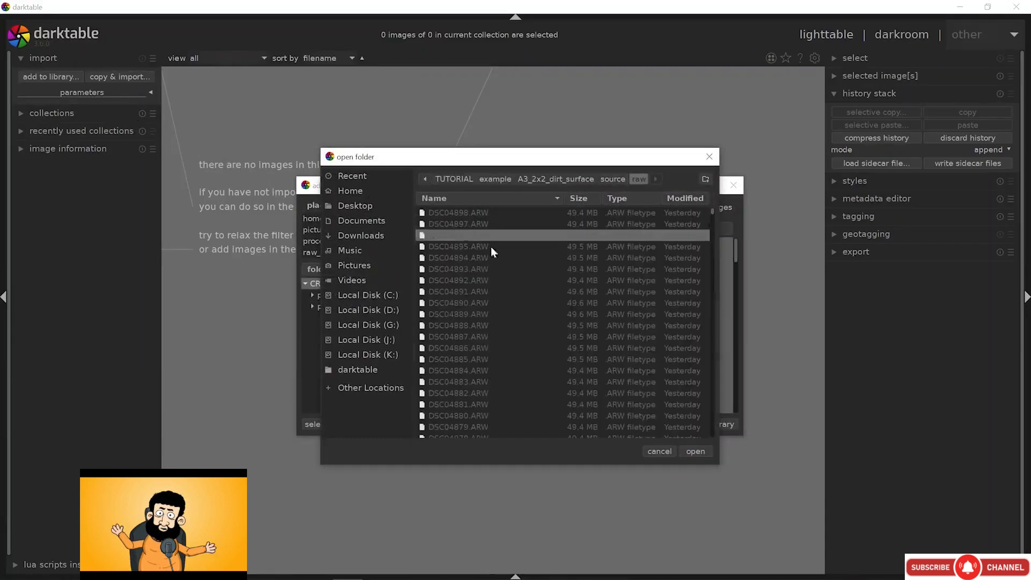
click(695, 451)
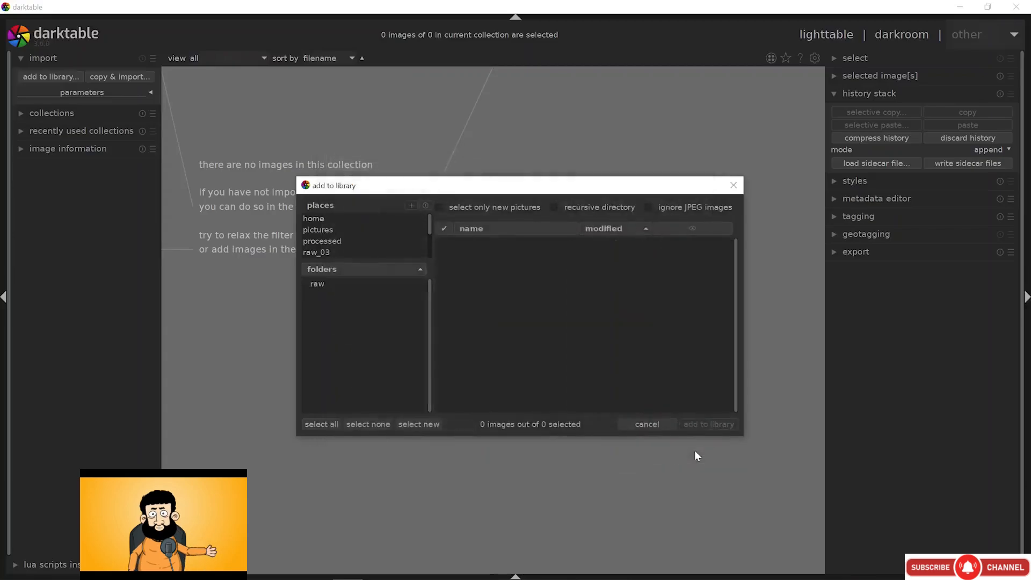
Add all images in the raw folder to the library
click(356, 285)
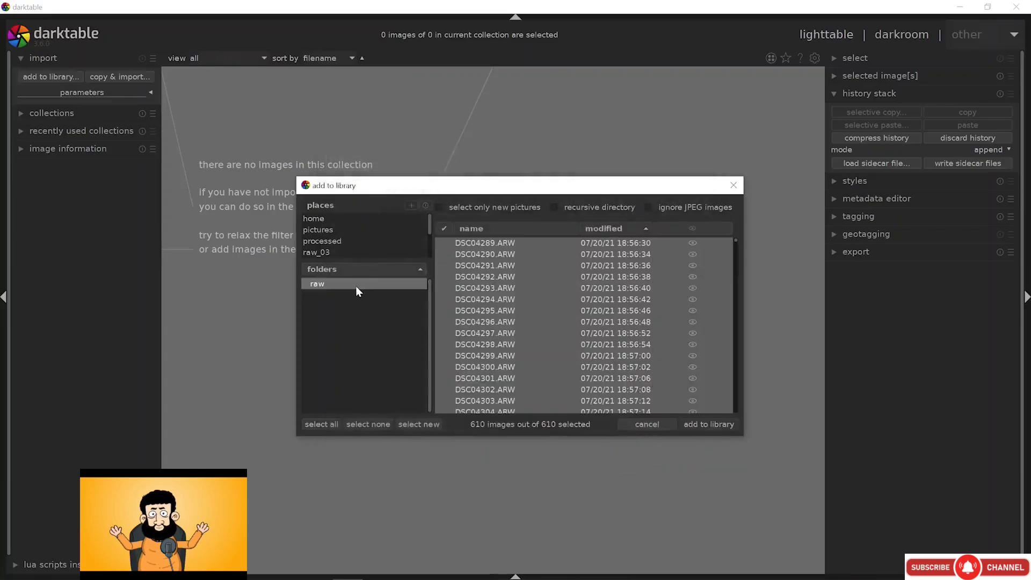
click(685, 421)
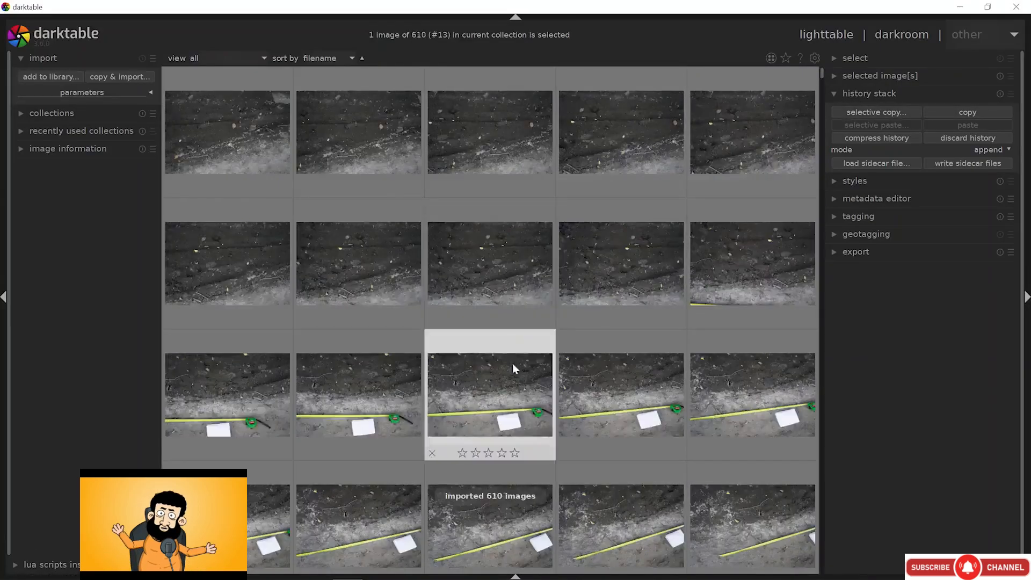
Open image #13, showing the tape measure and white paper, in the darkroom and switch off its filmic rgb module
double_click(514, 365)
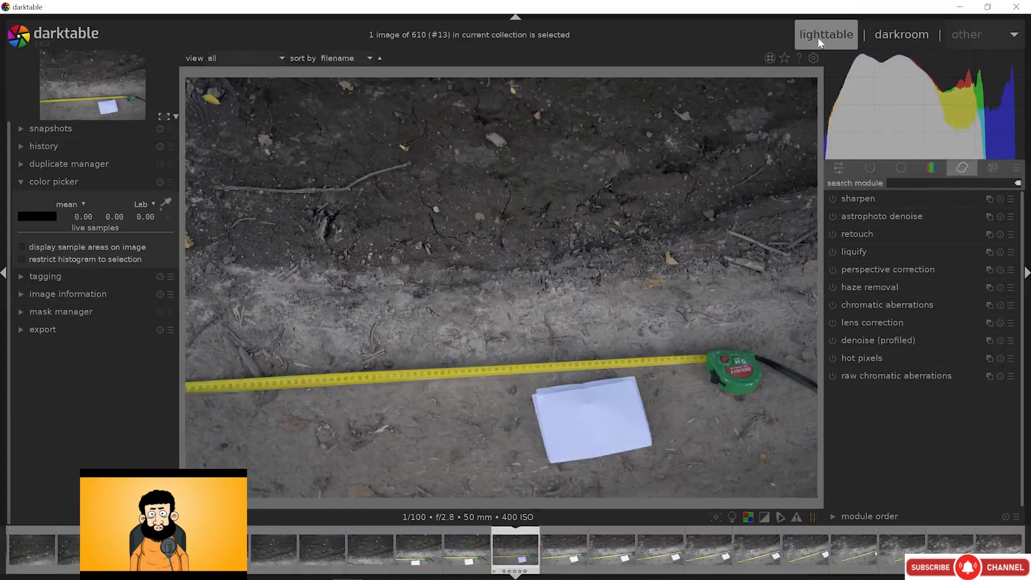
click(993, 168)
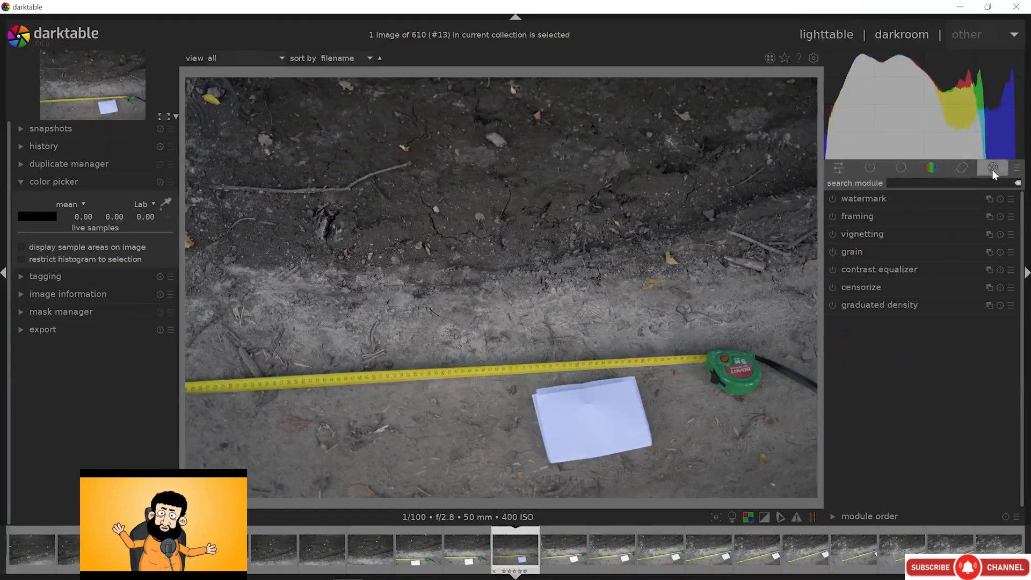
click(960, 166)
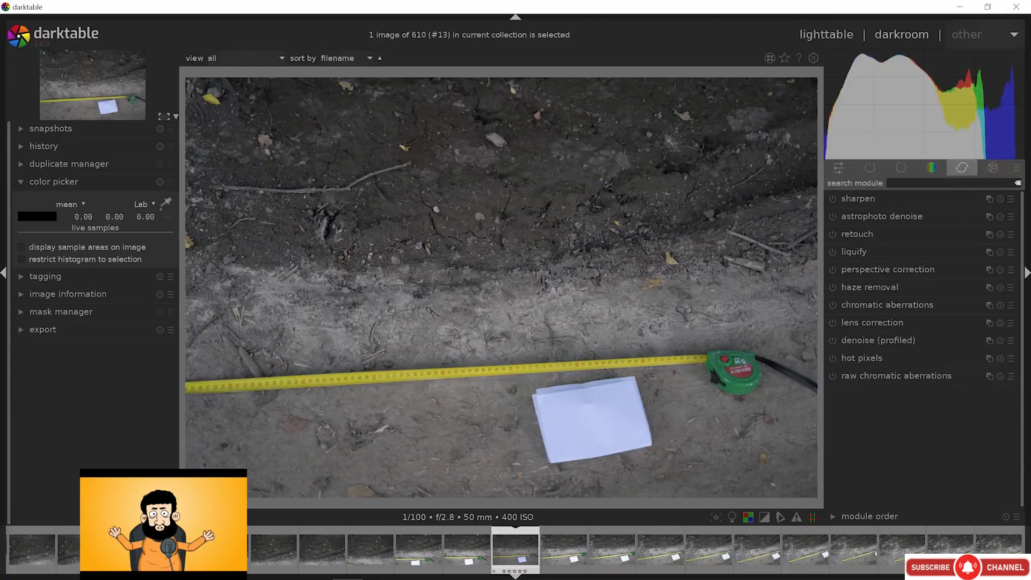
click(930, 170)
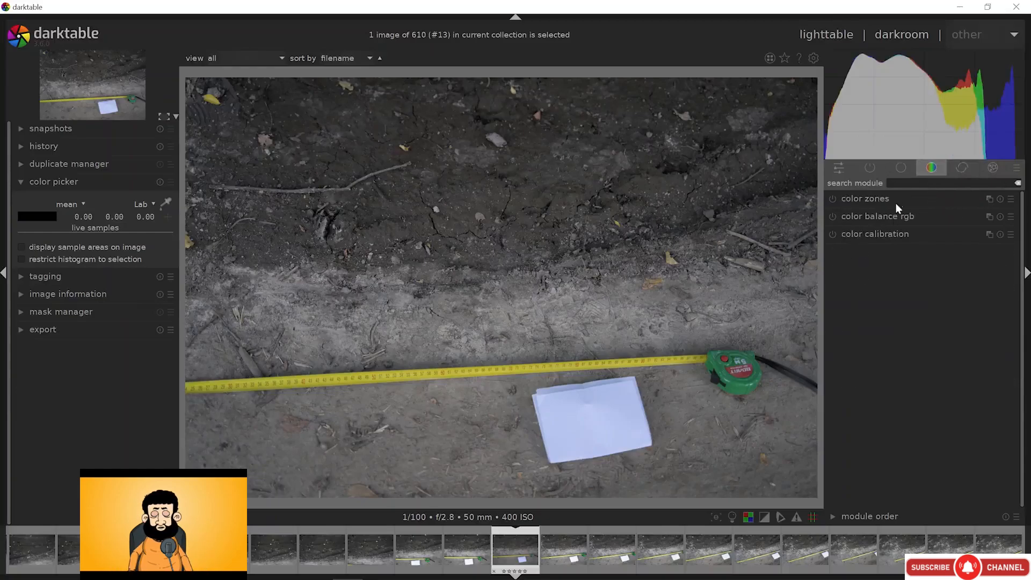
click(896, 173)
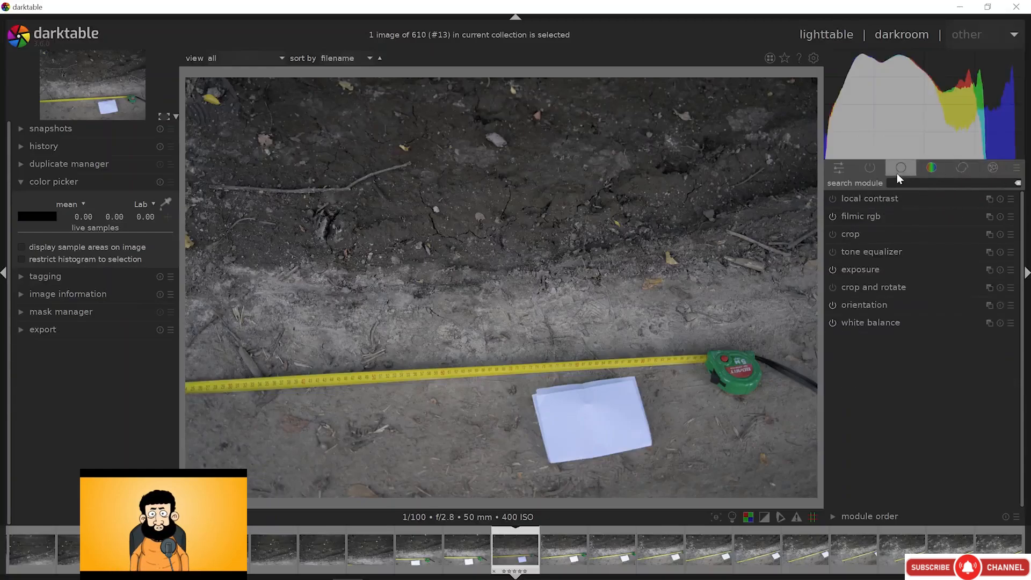
click(832, 217)
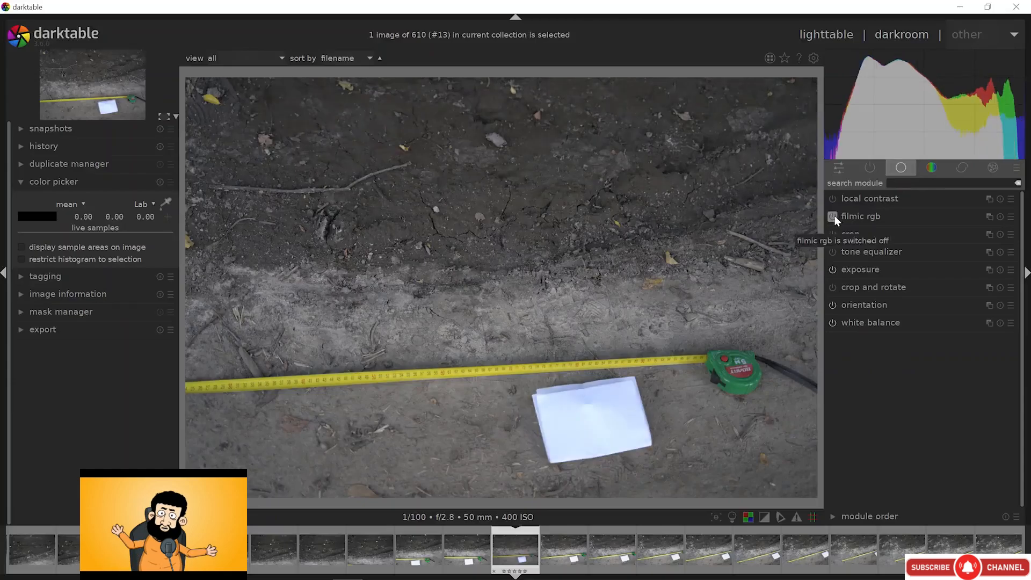
click(832, 217)
click(833, 217)
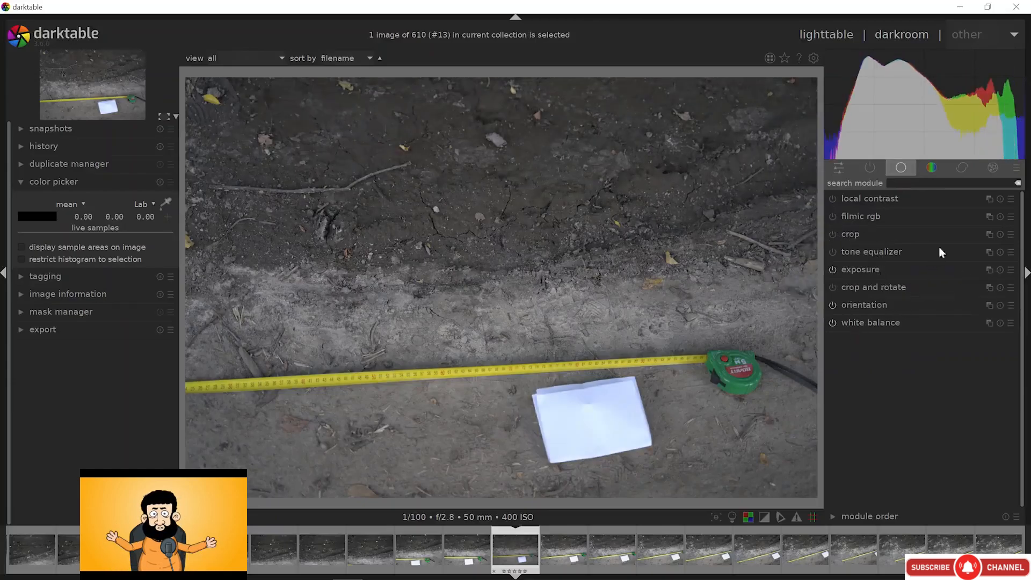
Show all modules and try the sony alpha like preset on the base curve module
click(1016, 169)
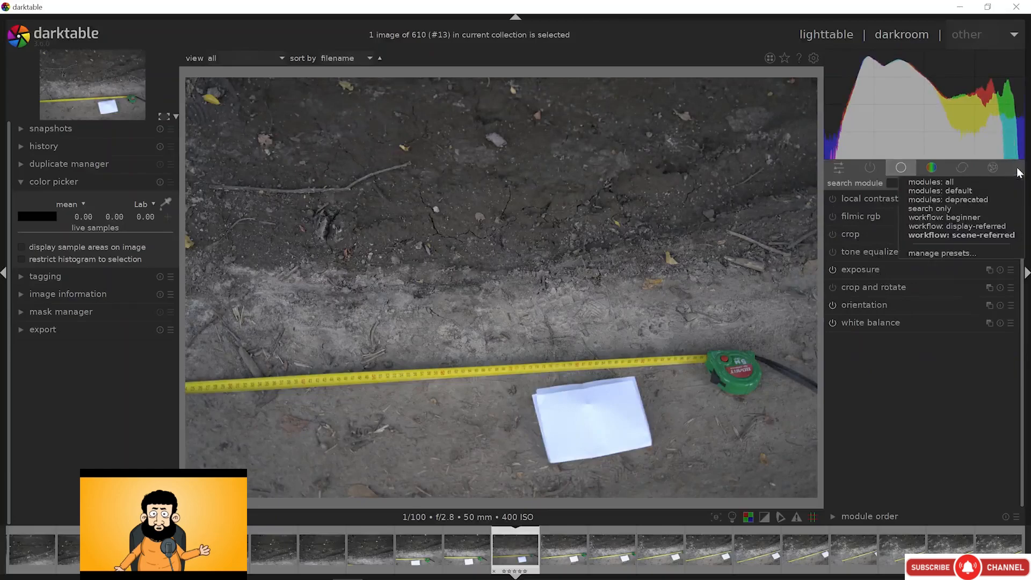
click(970, 235)
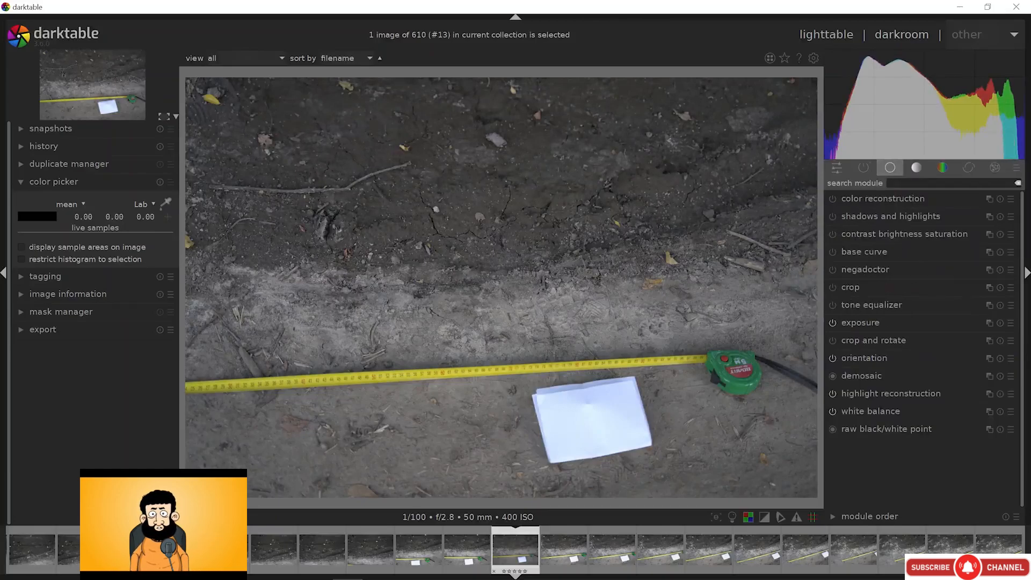
click(836, 252)
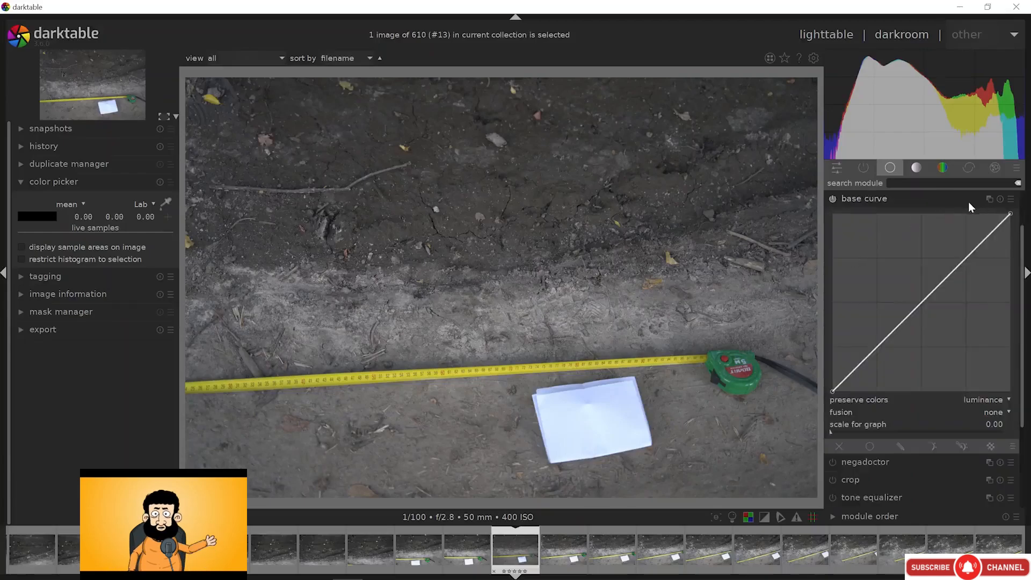
click(1002, 200)
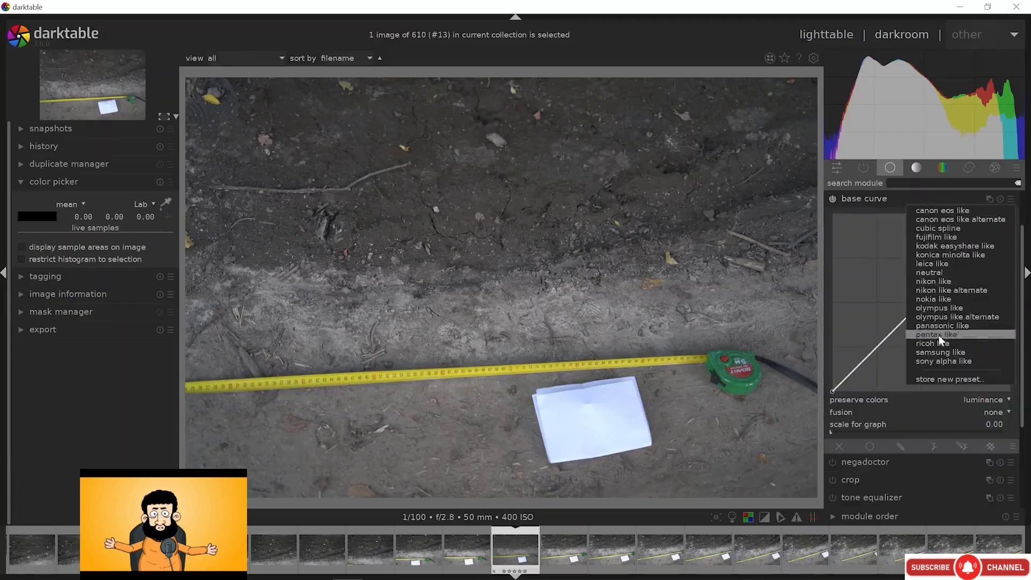
click(936, 361)
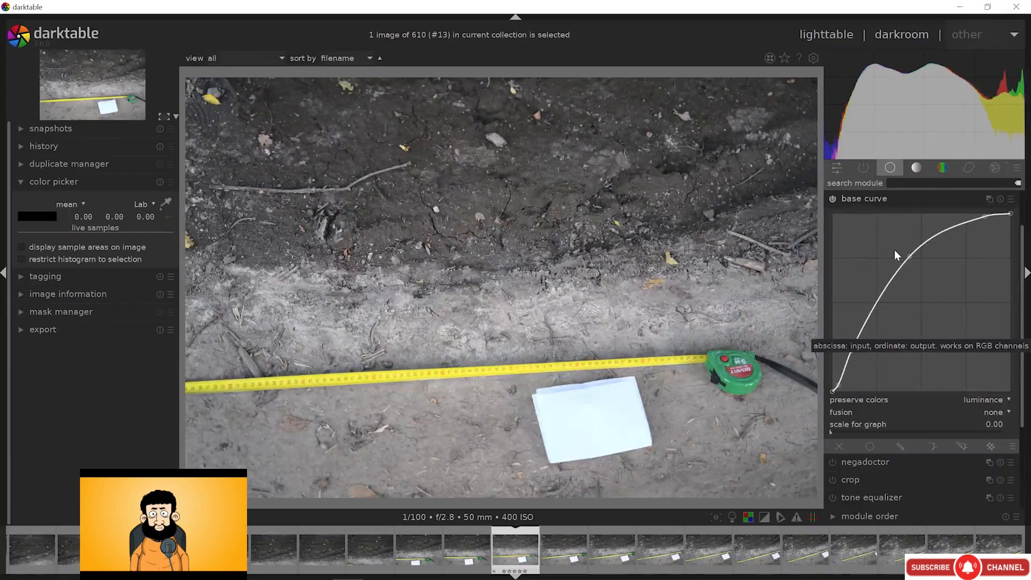
Reset and disable the base curve module and restore the scene-referred workflow module set
click(999, 200)
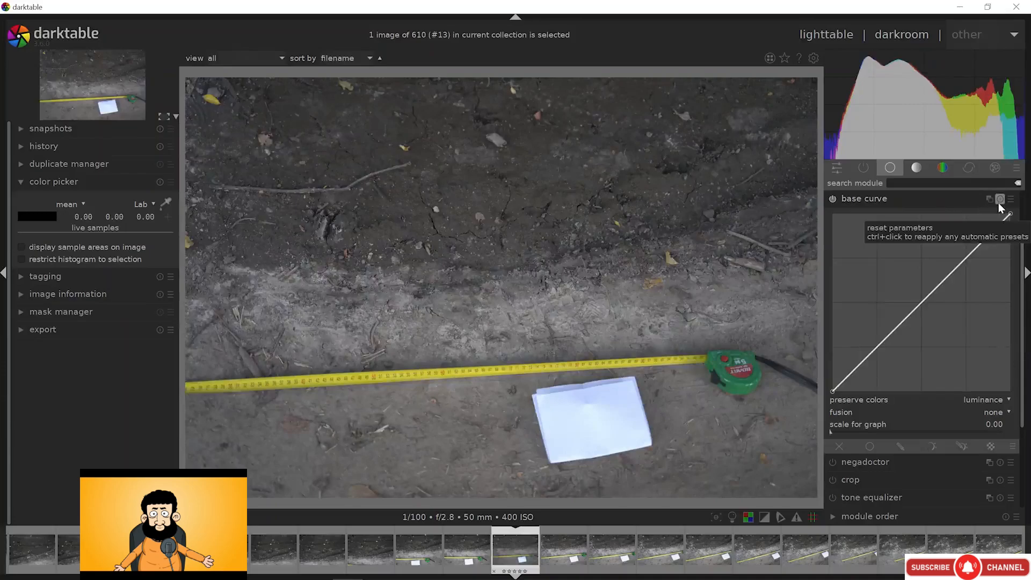
click(846, 198)
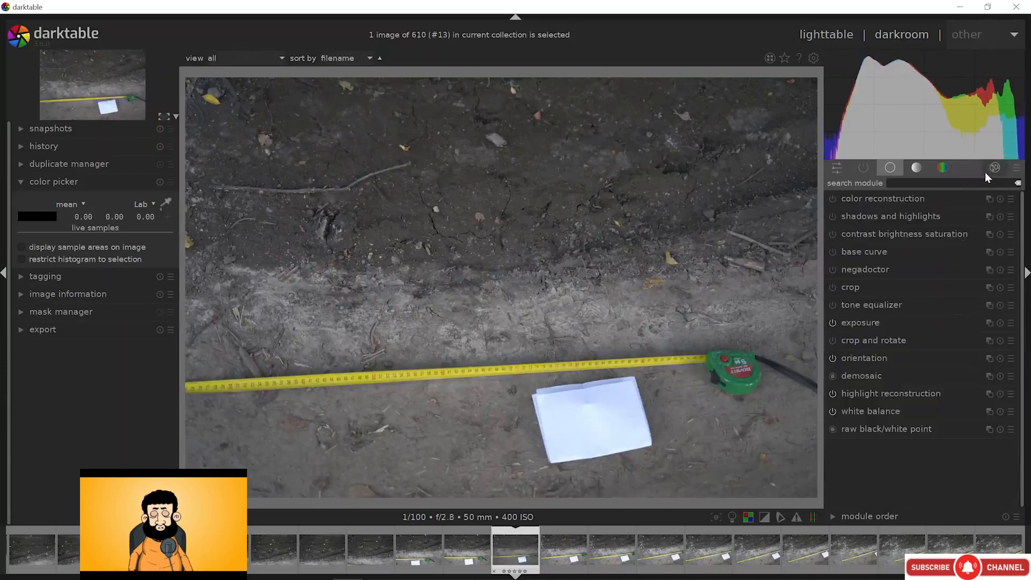
click(1017, 167)
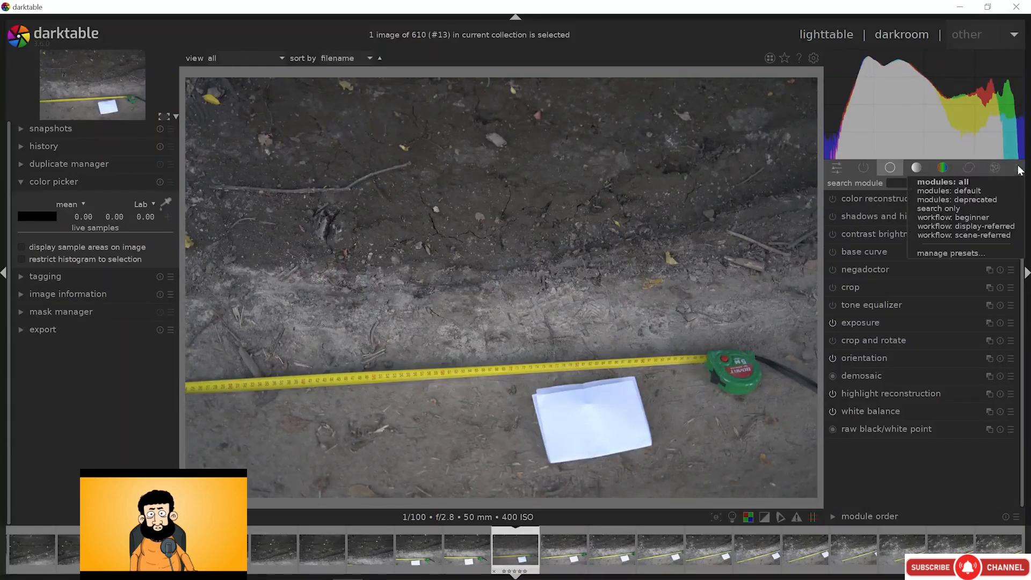
click(963, 232)
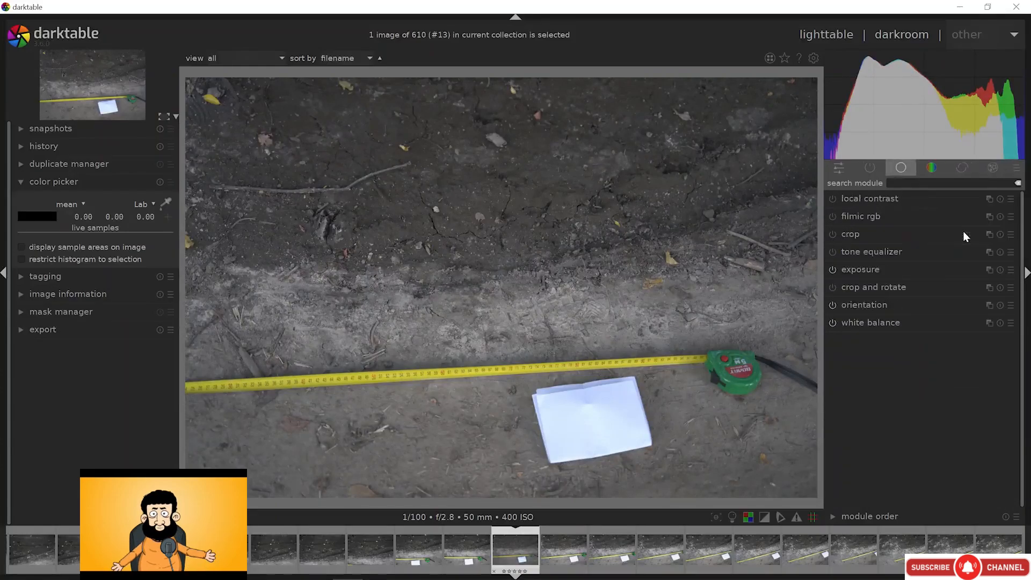
Set the highlight reconstruction method to reconstruct color and collapse the module
click(874, 167)
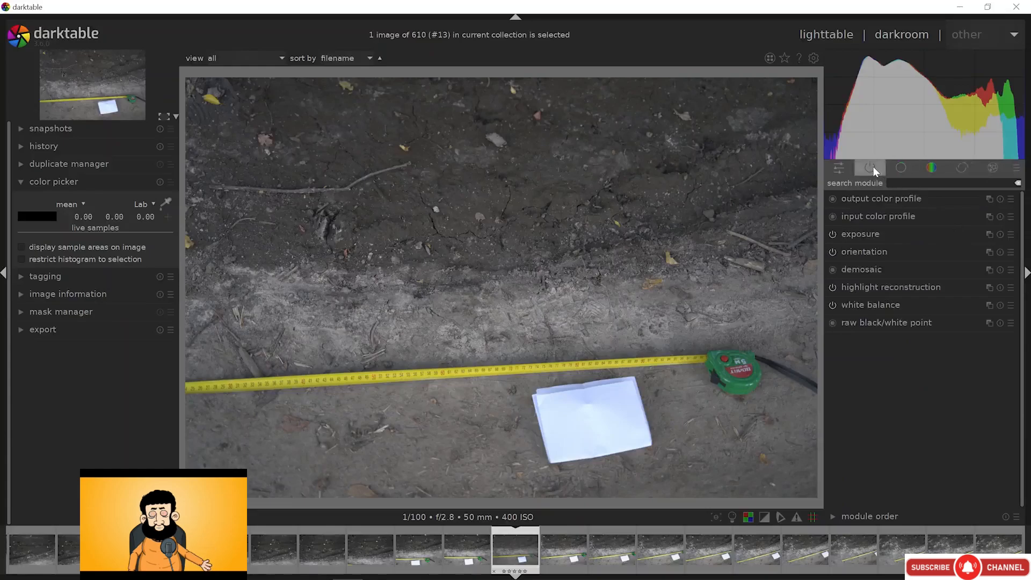
click(868, 285)
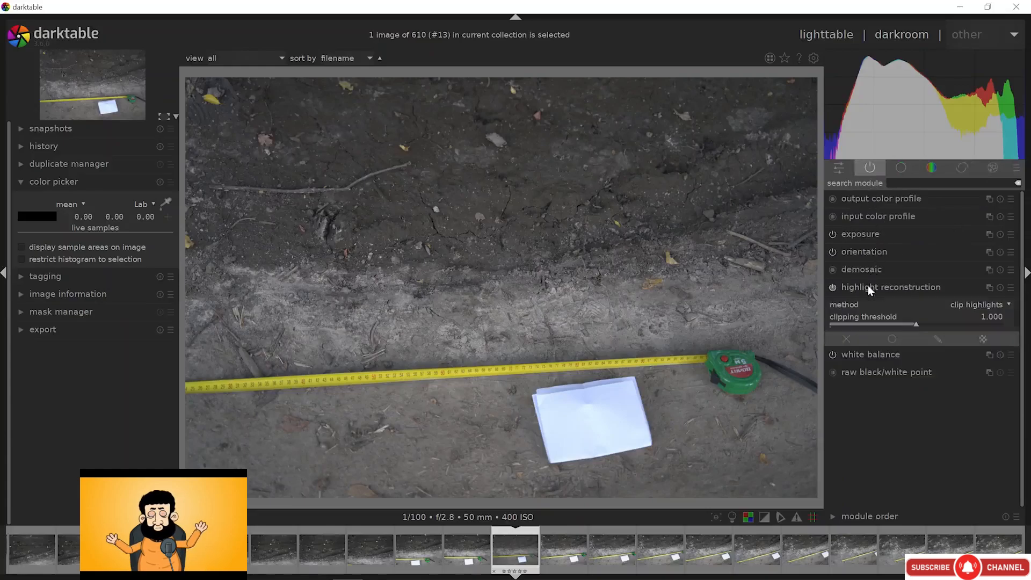
click(970, 303)
click(985, 321)
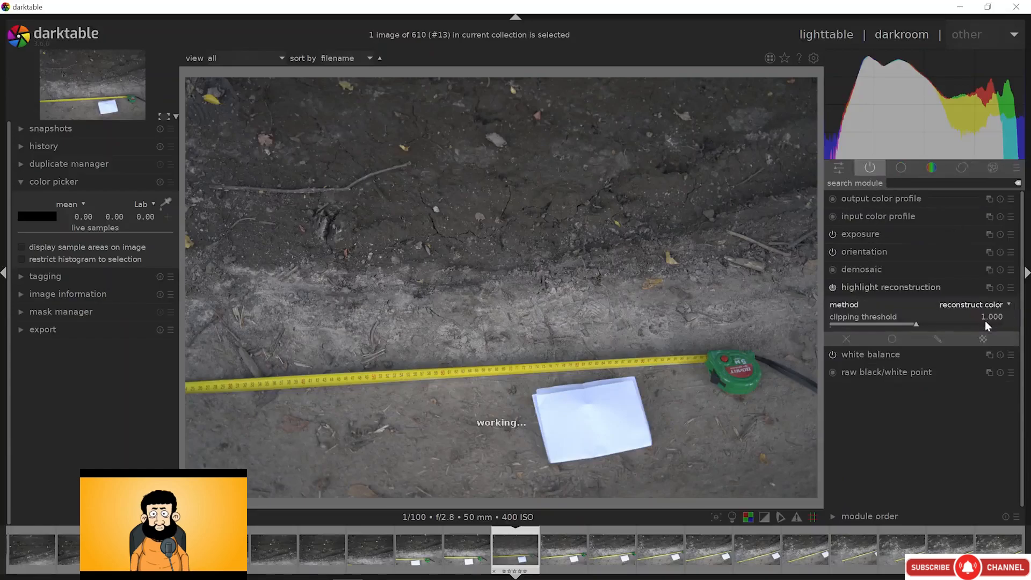
click(933, 288)
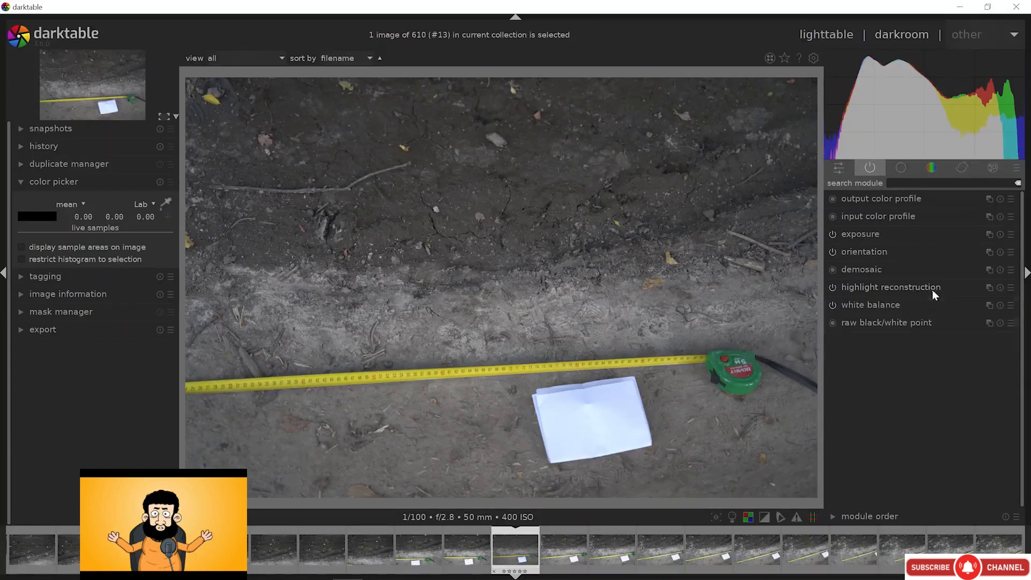
Open the white balance module and try its daylight, cloudy and user modified settings
click(904, 171)
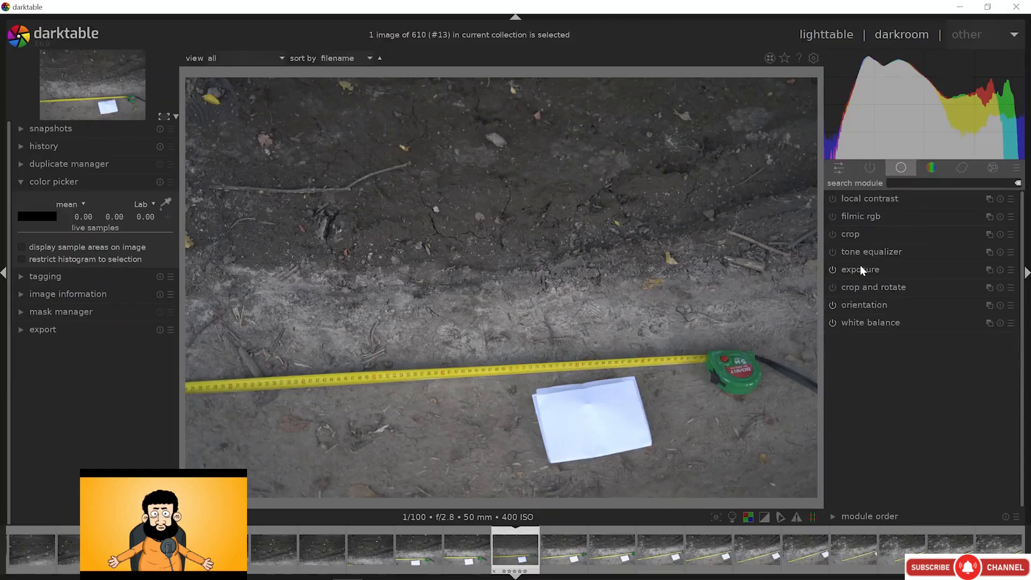
click(865, 323)
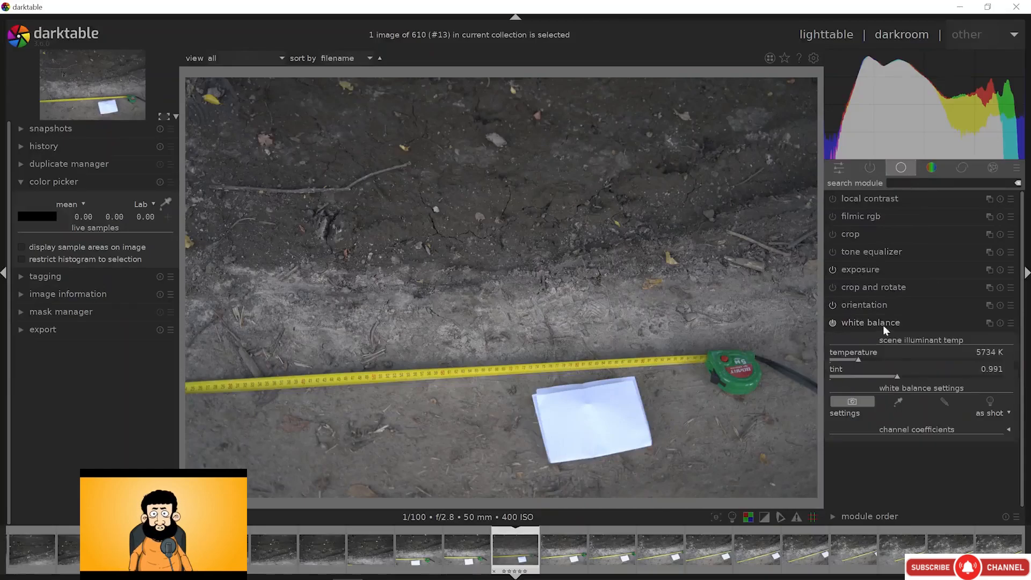
click(992, 412)
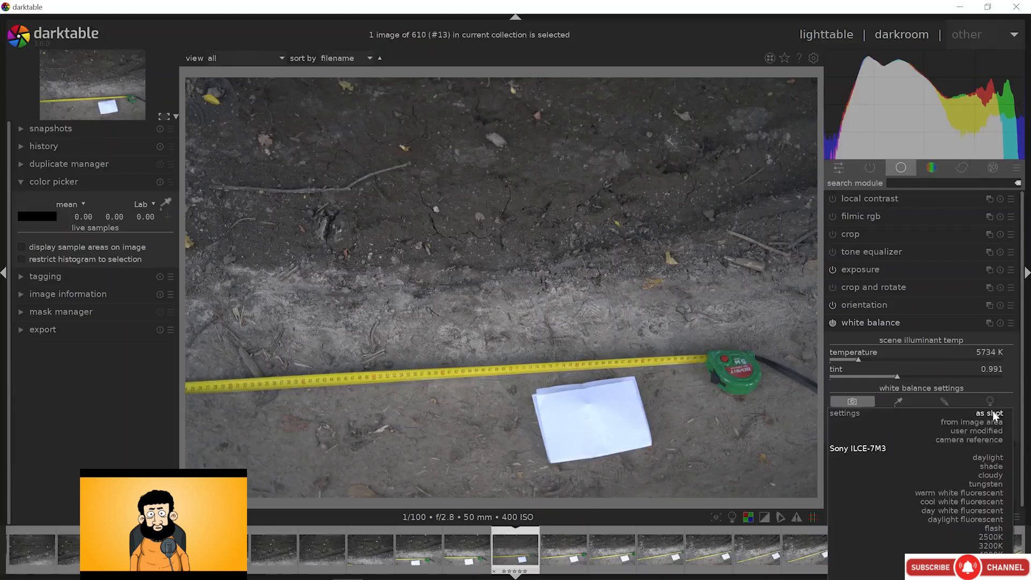
click(992, 459)
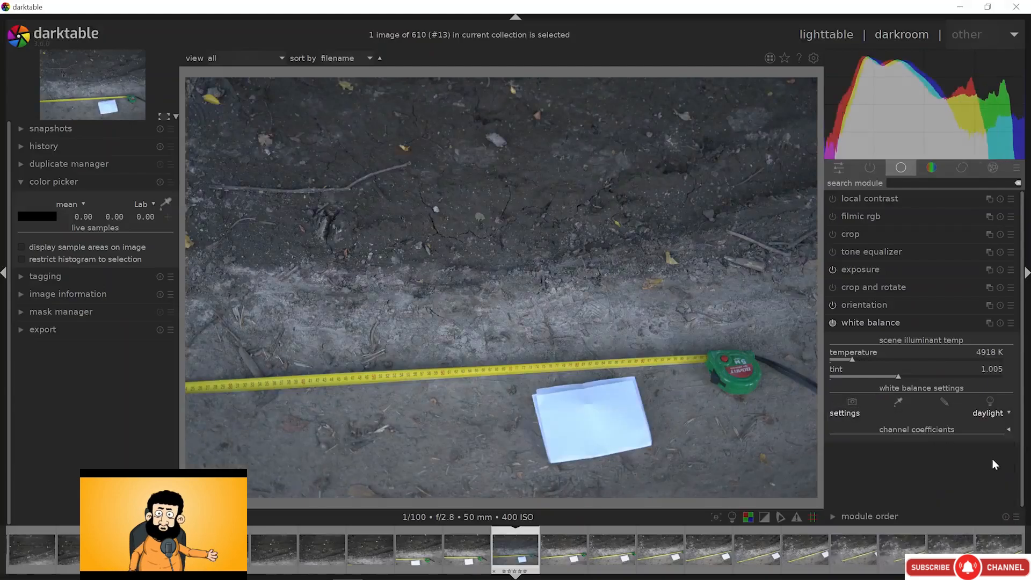
click(993, 412)
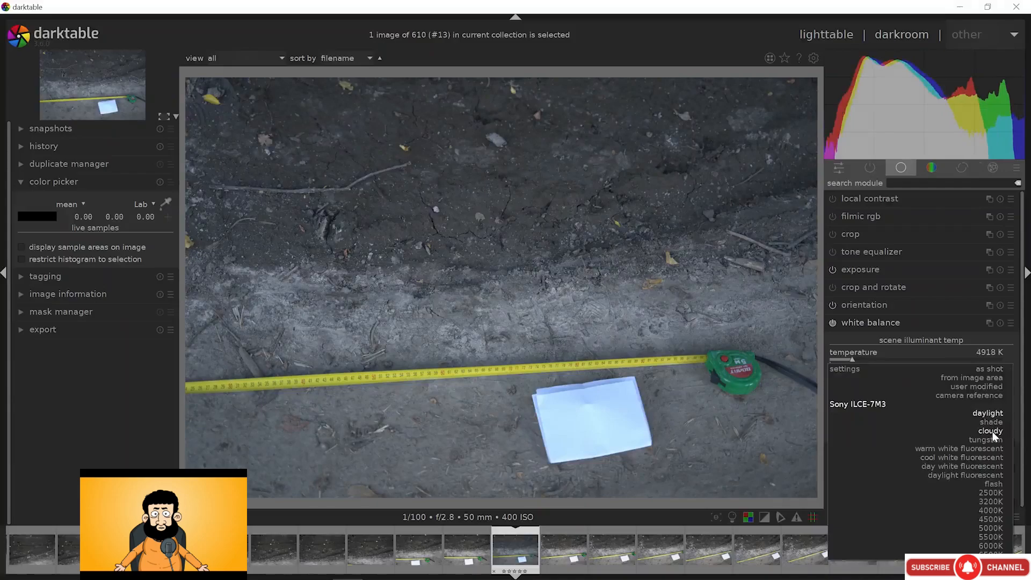
click(991, 430)
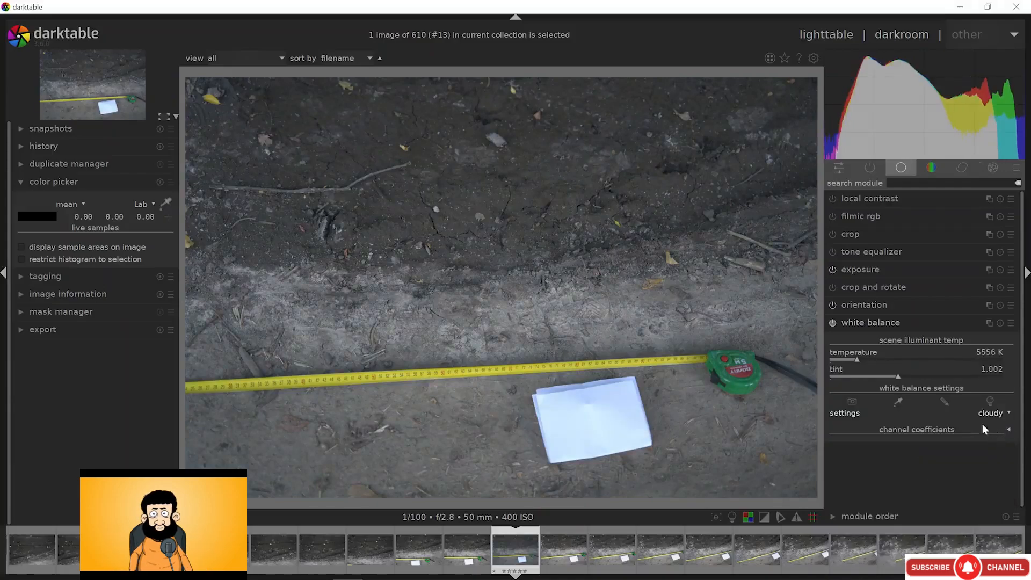
click(998, 416)
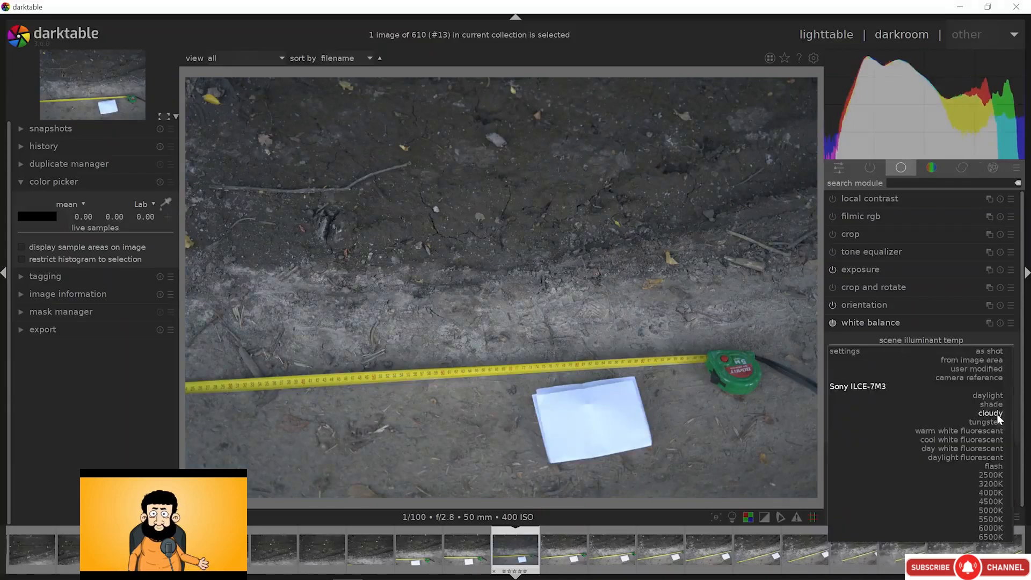
click(988, 371)
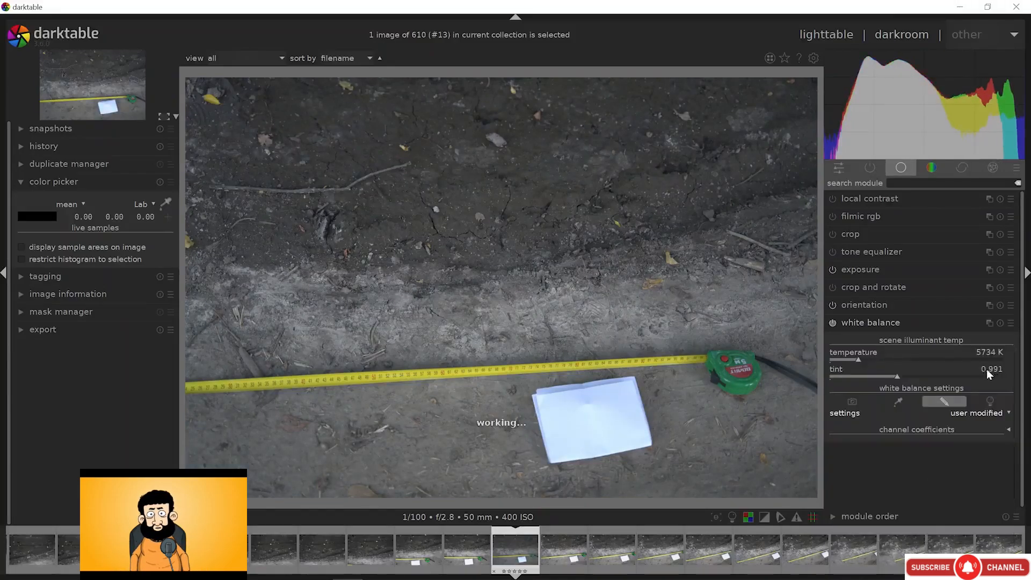
Set the white balance from an image area sampled on the white paper
click(905, 401)
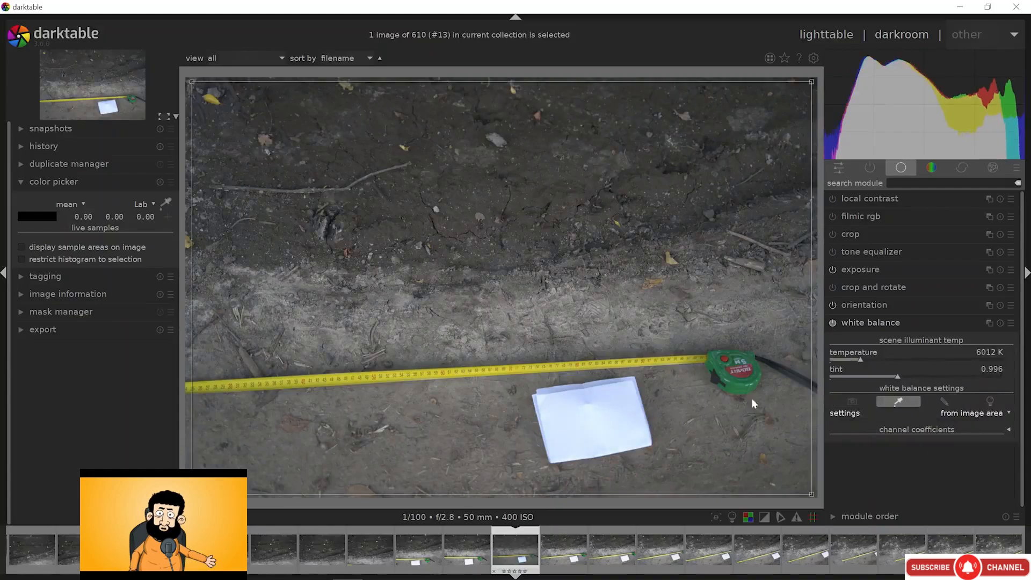
drag(602, 396, 632, 425)
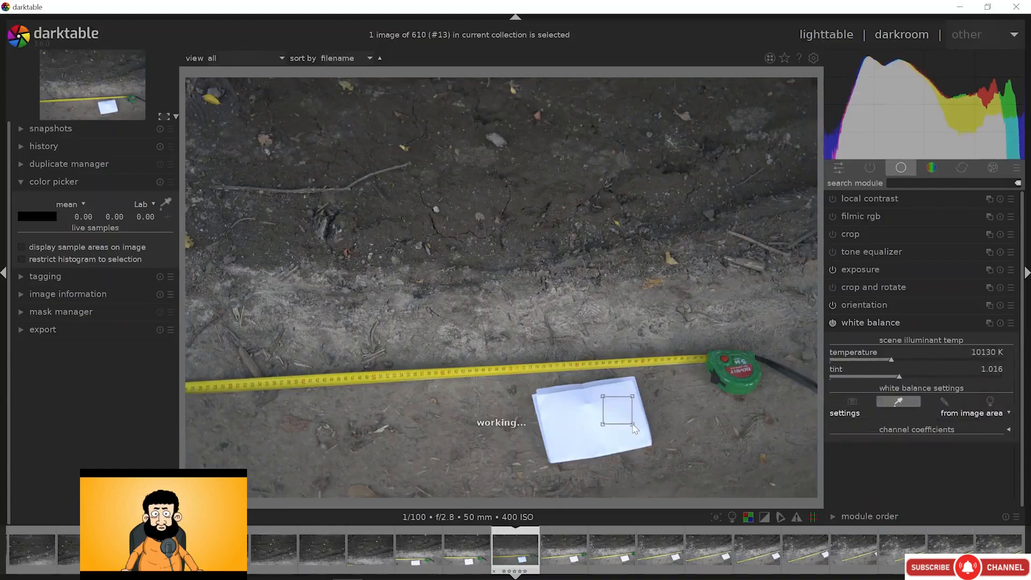
drag(574, 395, 618, 438)
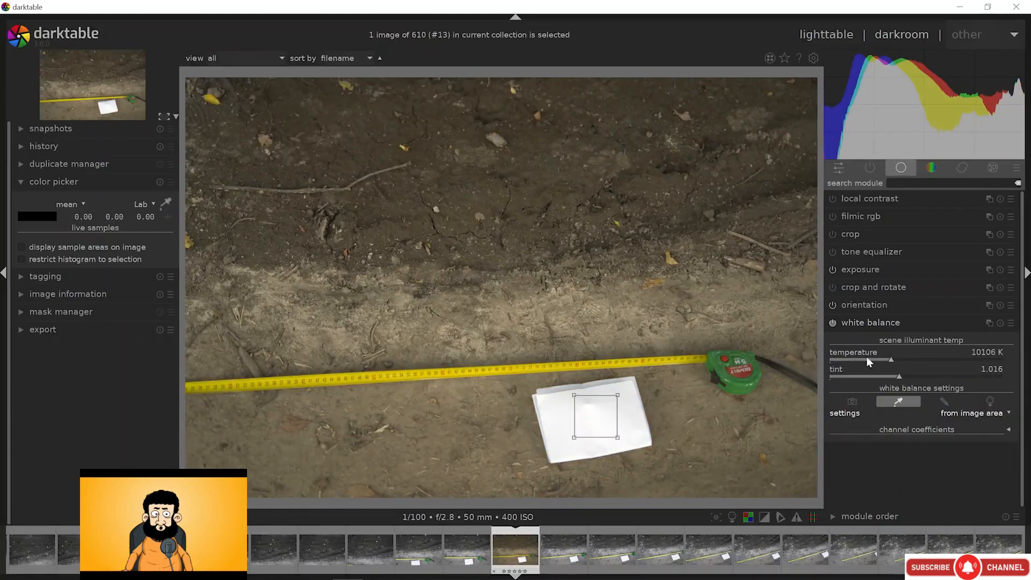
Lower the white balance temperature to about 7649 K and collapse the module
drag(889, 359, 873, 363)
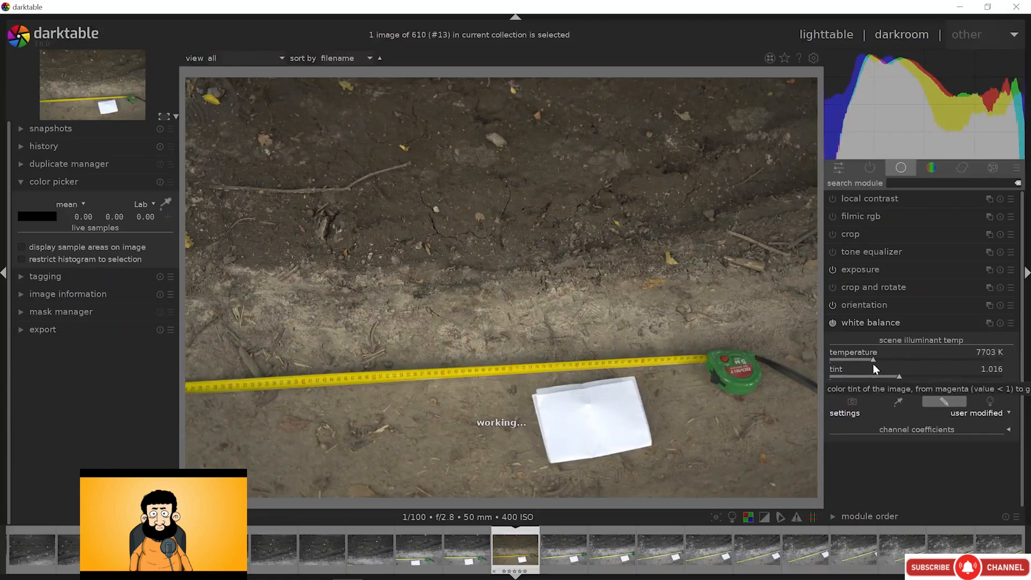
drag(872, 363, 860, 361)
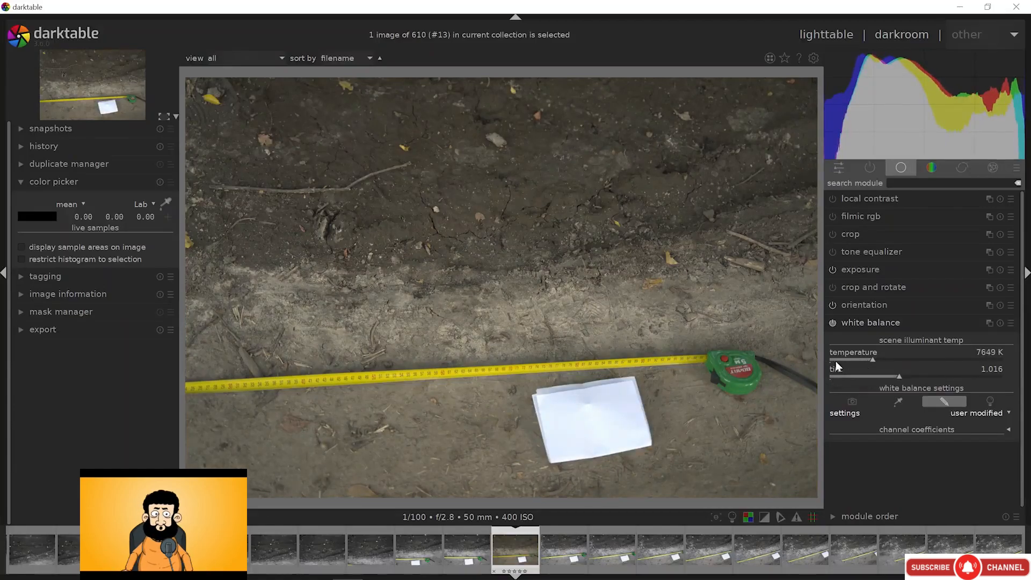
click(873, 323)
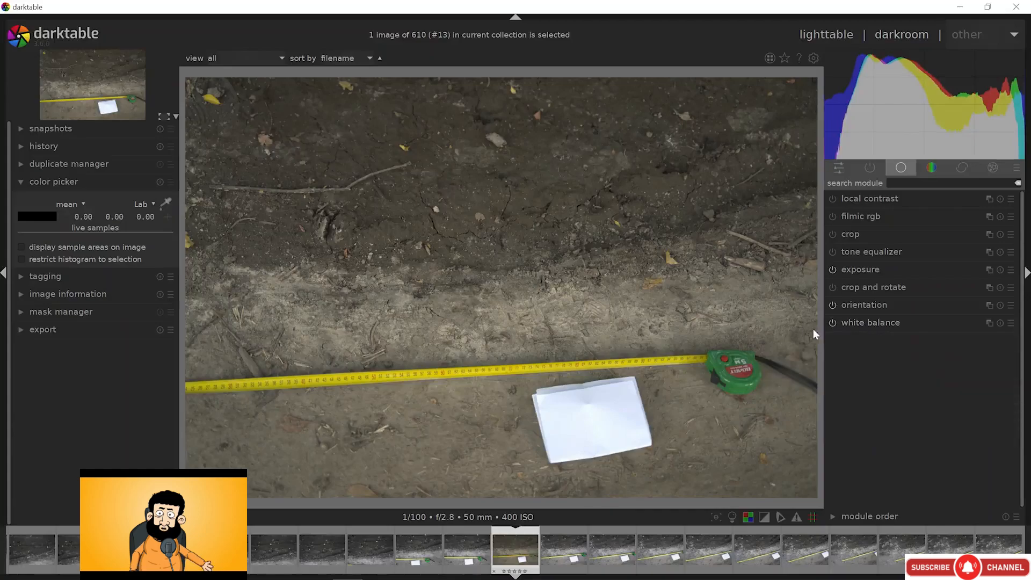
Open the exposure module and set the exposure to 0.40 EV
click(854, 270)
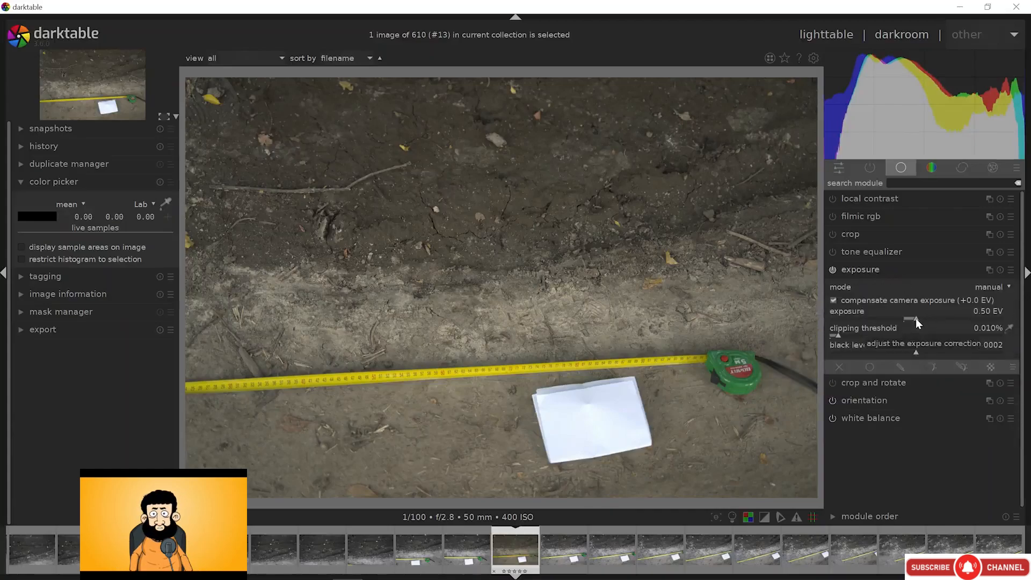
drag(916, 318, 913, 317)
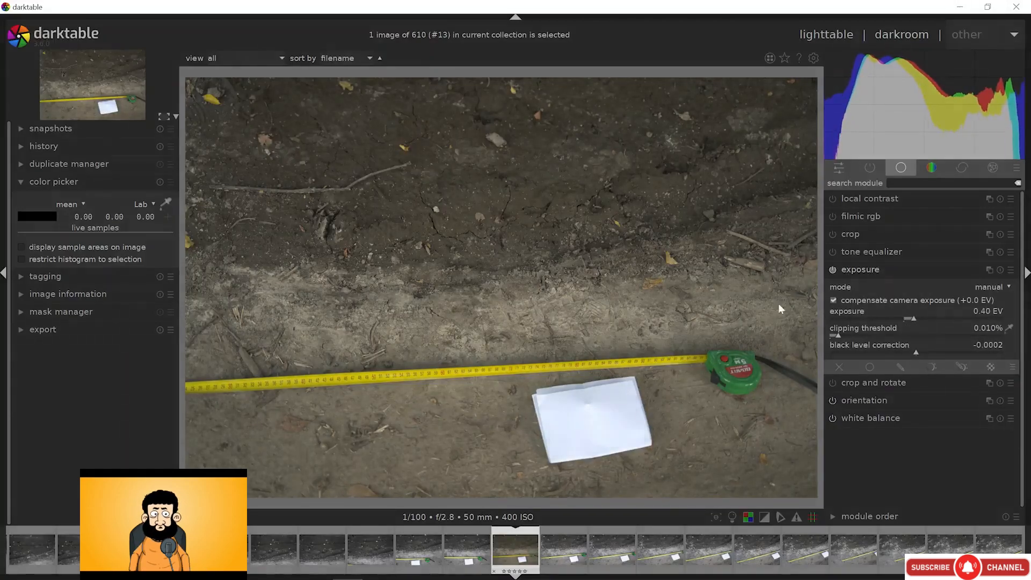
Sample an area of the white paper with the color picker, set the exposure to 0.65 EV and collapse the module
click(118, 181)
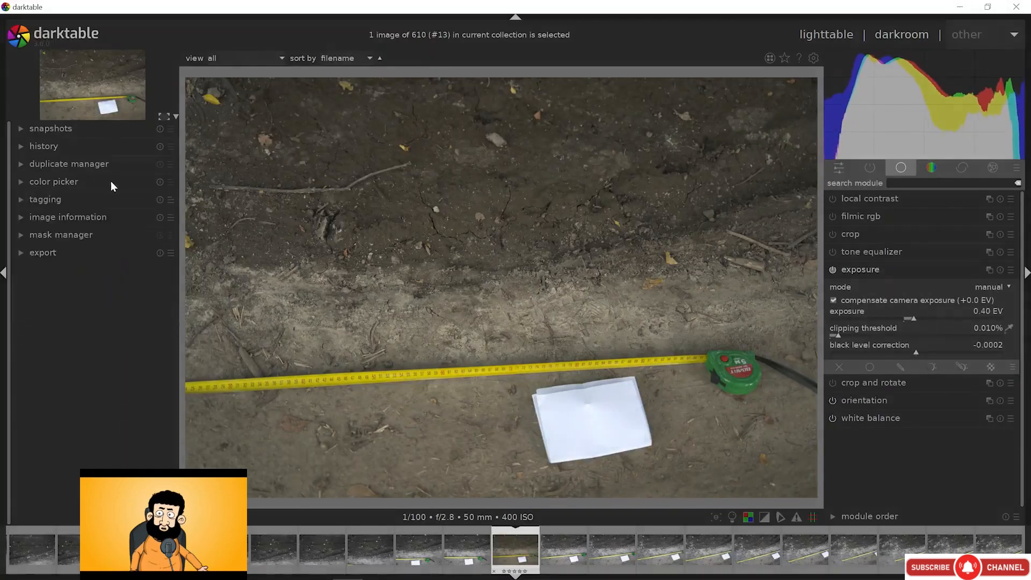
click(110, 181)
click(166, 203)
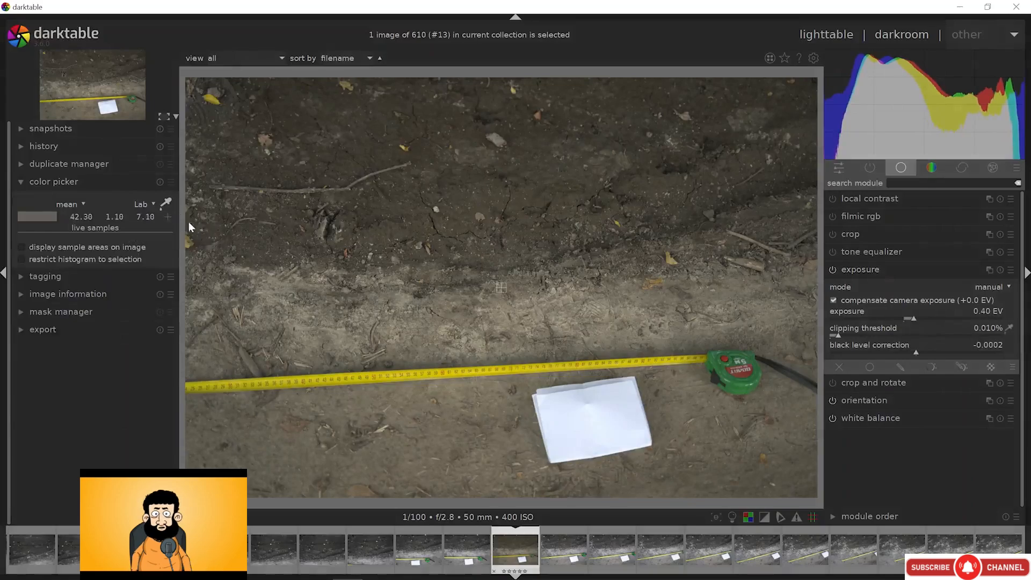
click(606, 420)
drag(608, 421, 620, 413)
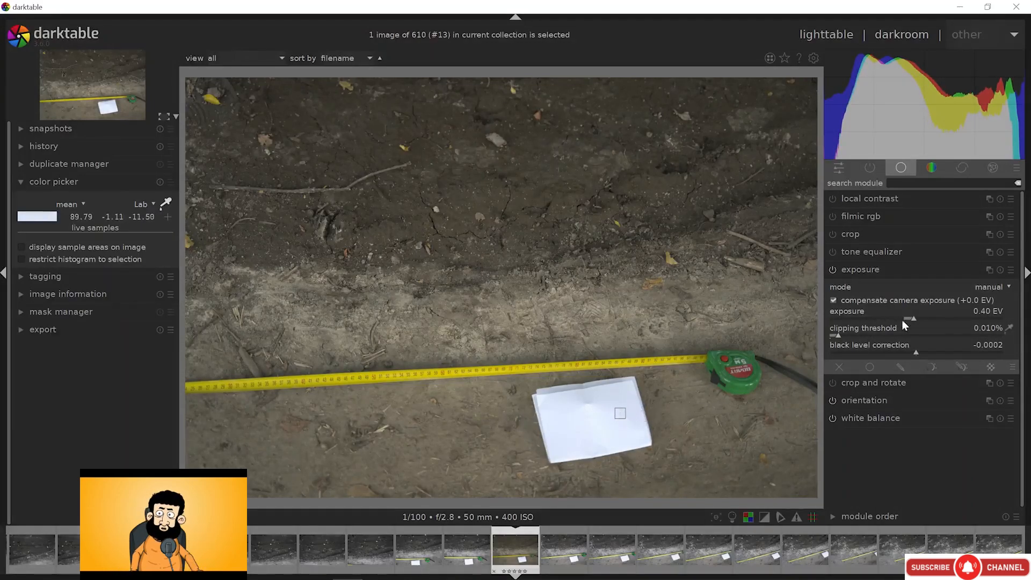
drag(913, 317, 921, 317)
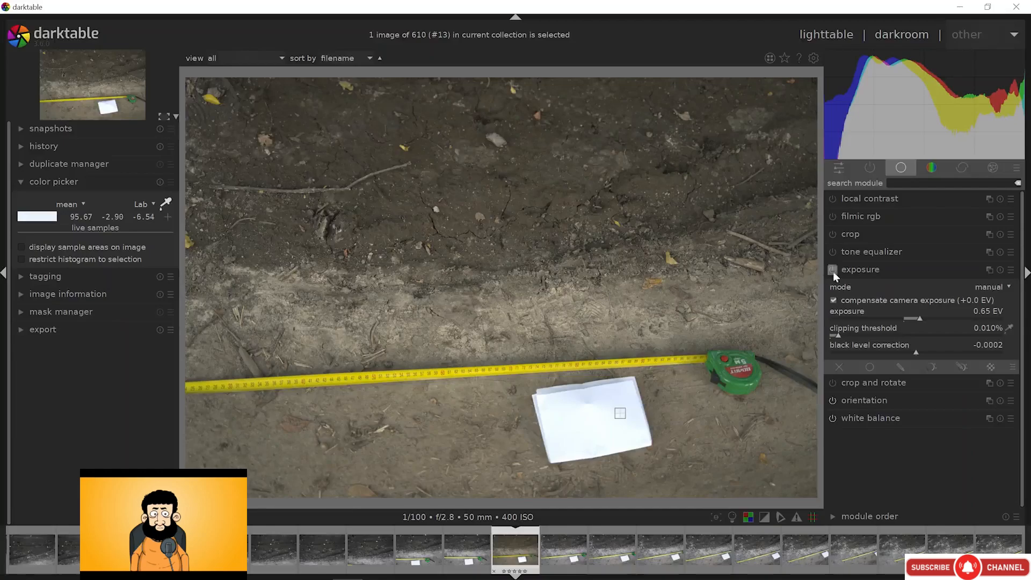
click(855, 272)
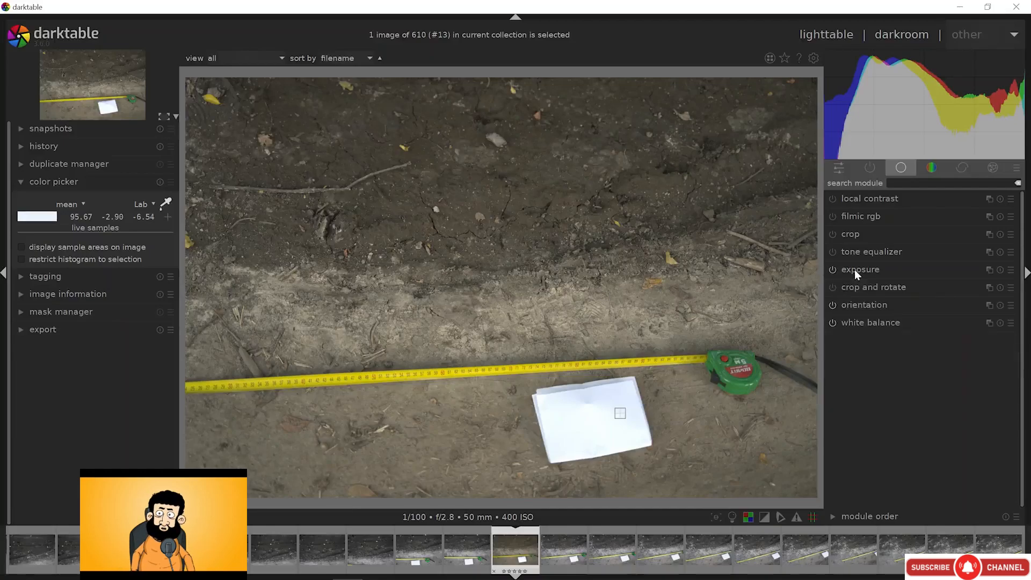
Enable the tone equalizer, set its +0 EV band to -0.31 EV and collapse the module
click(856, 251)
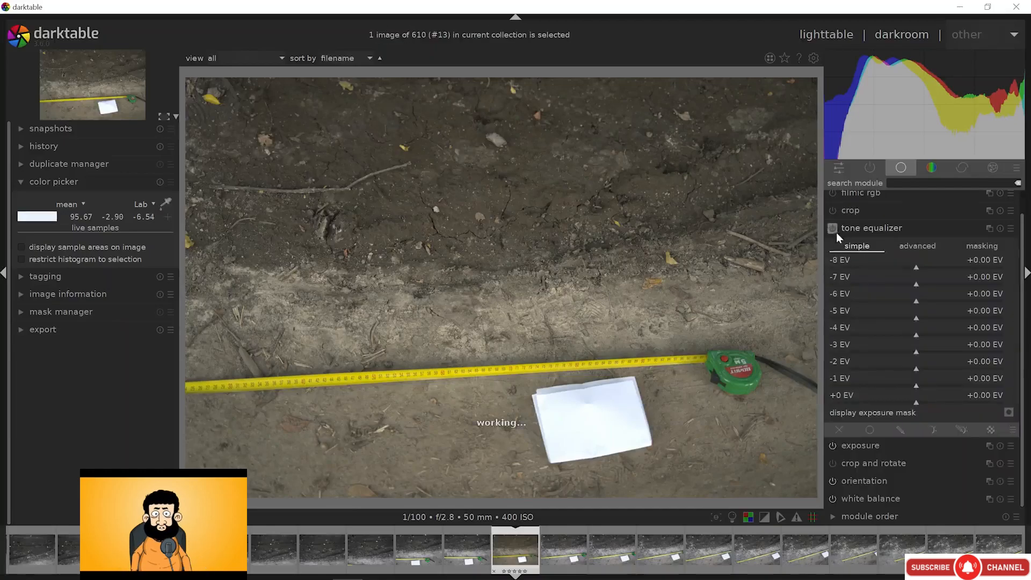
click(833, 229)
mouse_move(911, 403)
mouse_down()
mouse_move(894, 407)
mouse_move(903, 407)
mouse_up()
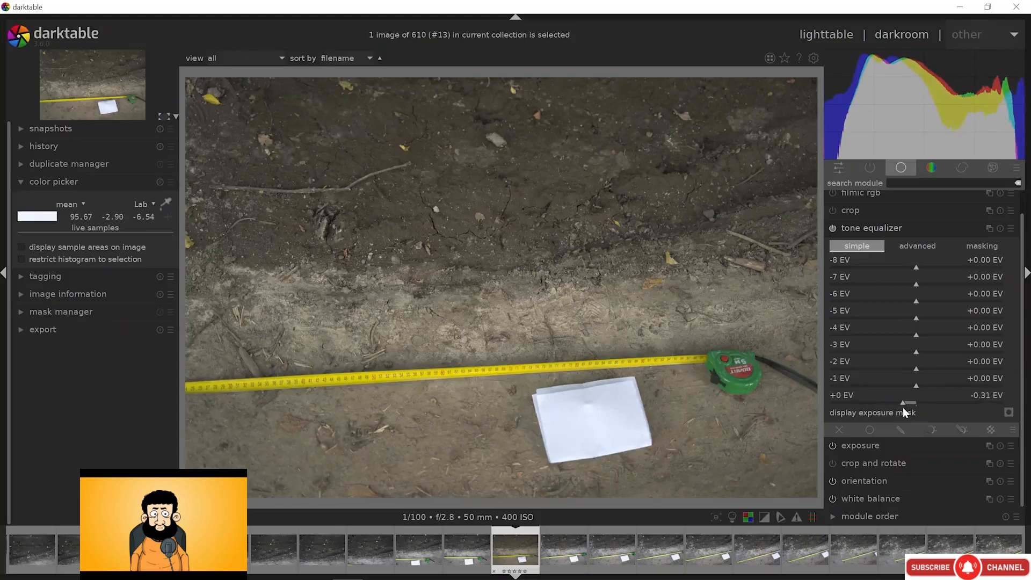
click(834, 230)
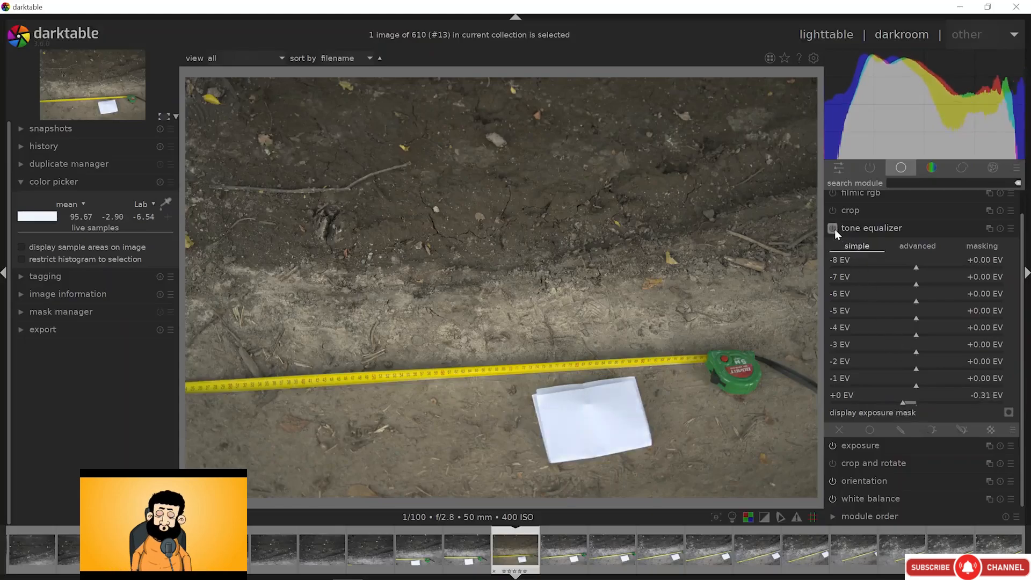
click(862, 229)
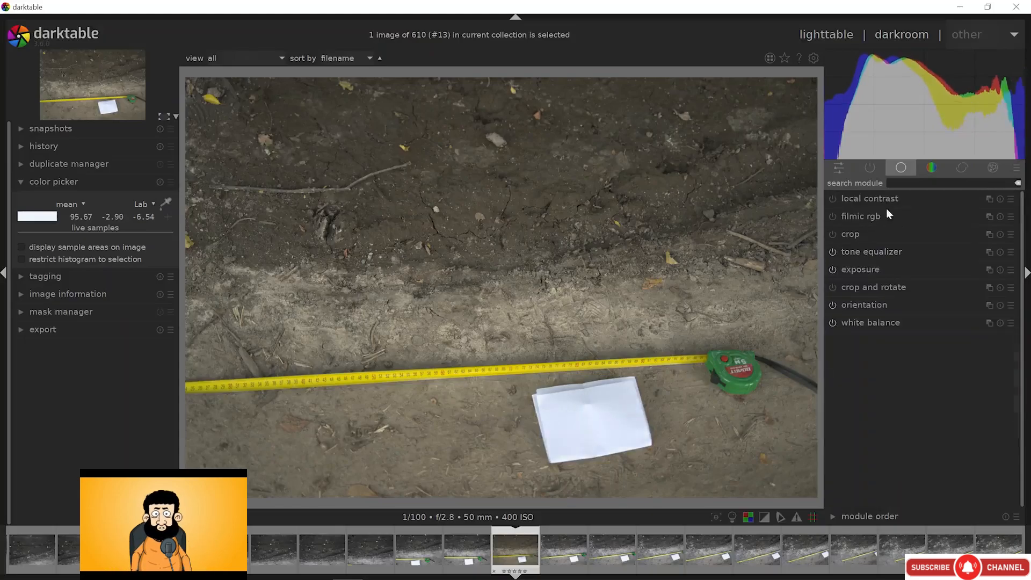
Enable the sharpen module, increase its amount while checking the dirt at 100%, and collapse the module
click(955, 165)
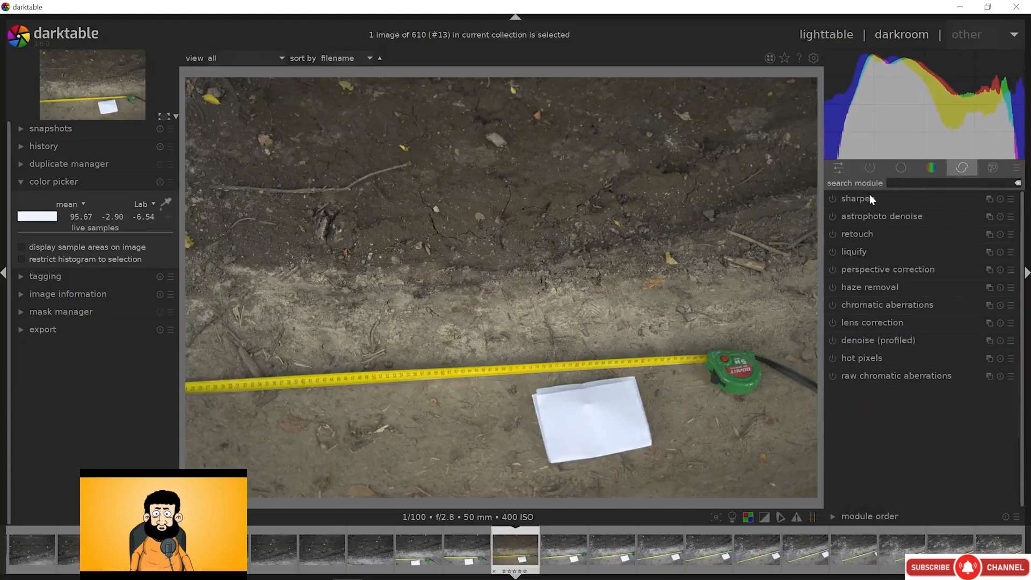
middle_click(564, 314)
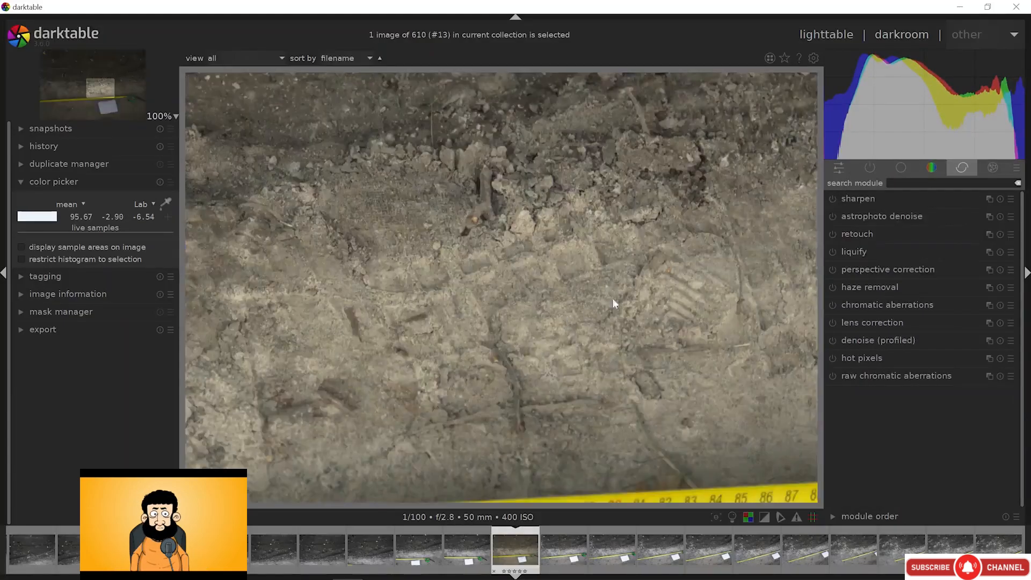
click(831, 201)
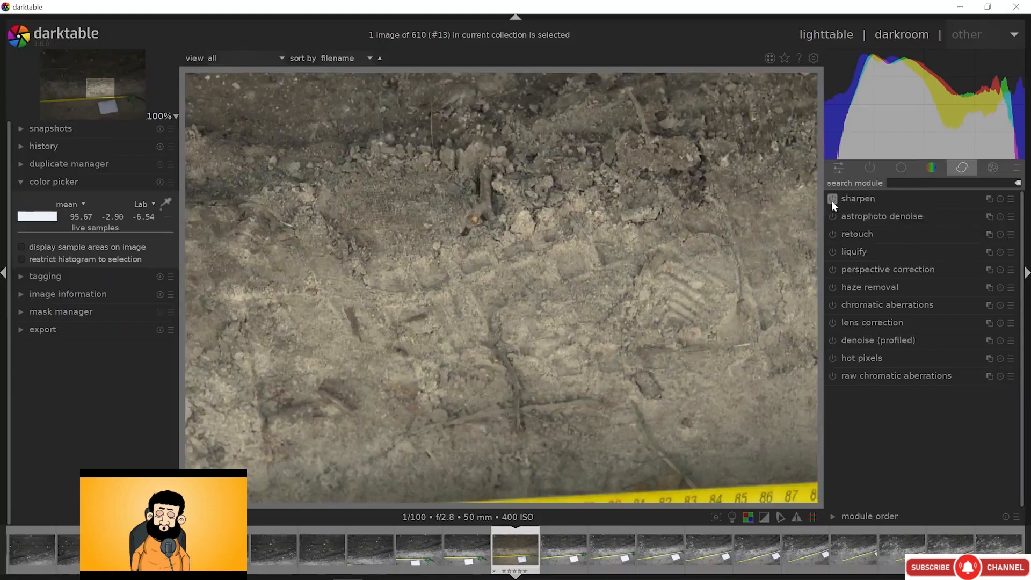
click(855, 199)
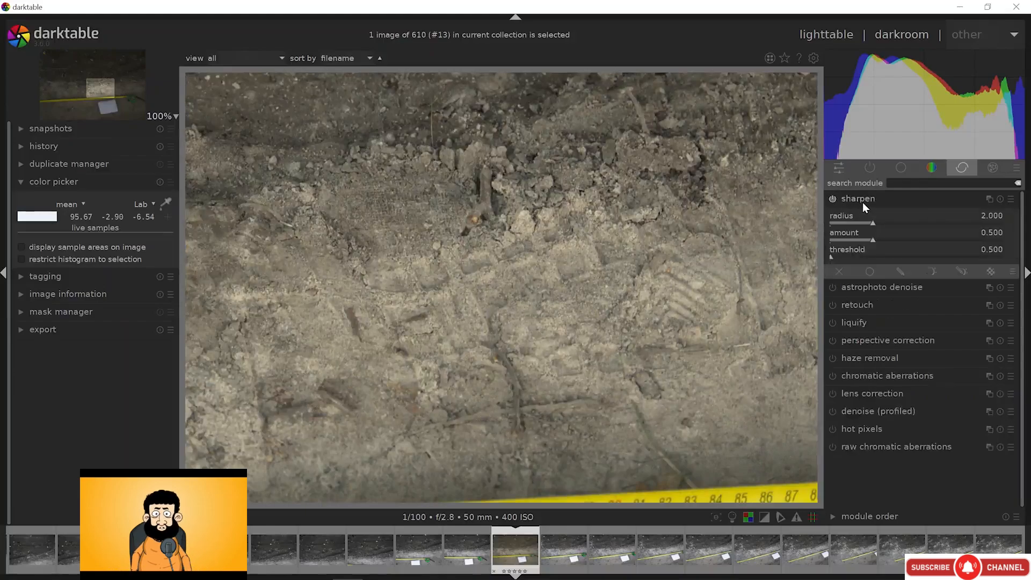
drag(872, 243, 915, 257)
click(853, 198)
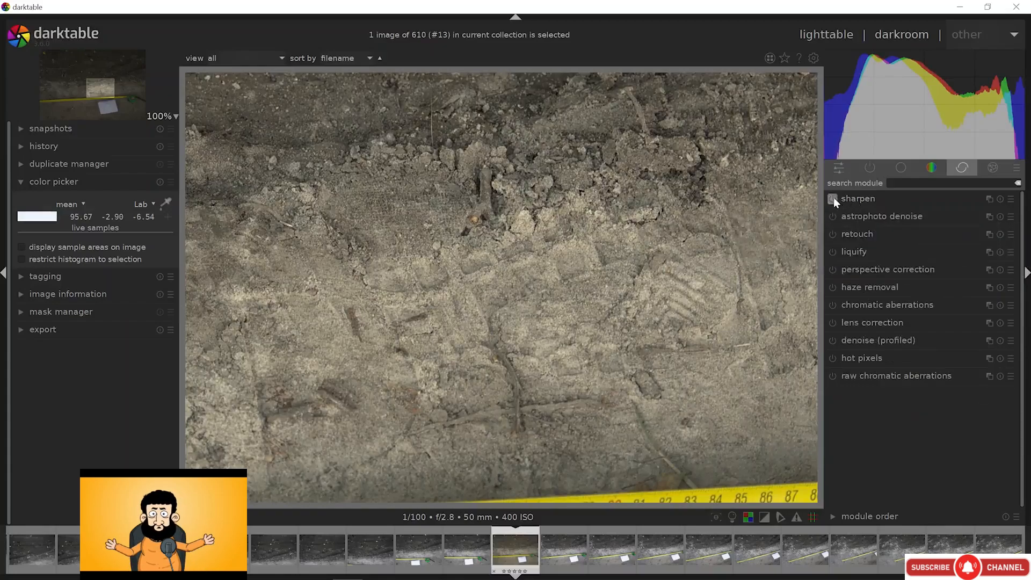
Return to the lighttable and selectively copy image #13's history stack with white balance included
click(846, 37)
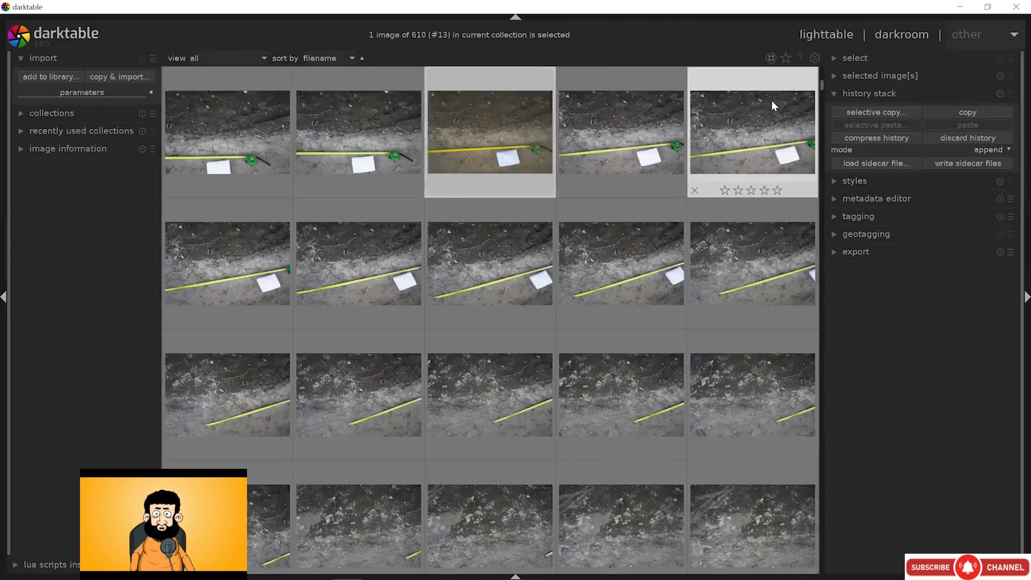
click(847, 111)
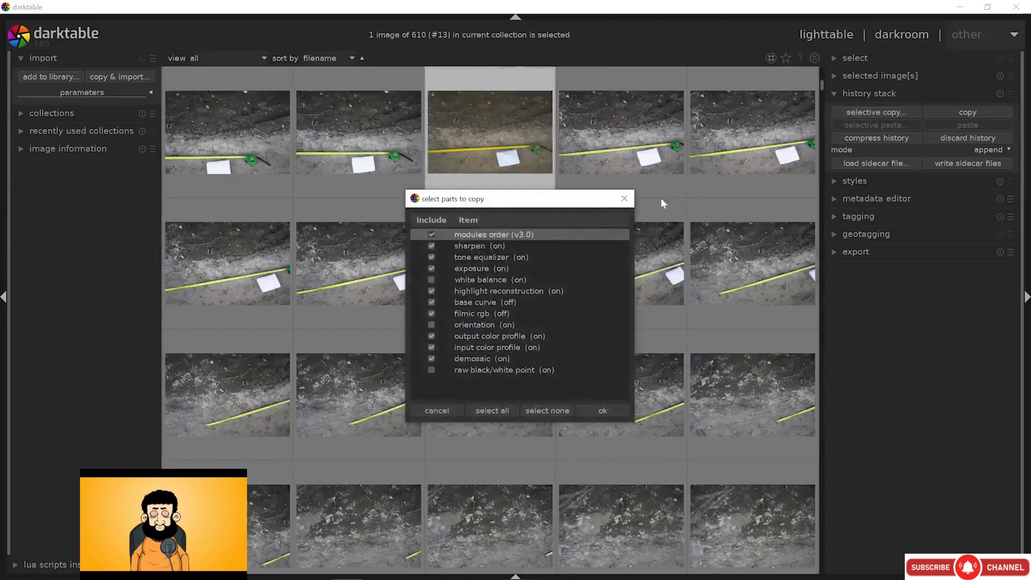
click(431, 279)
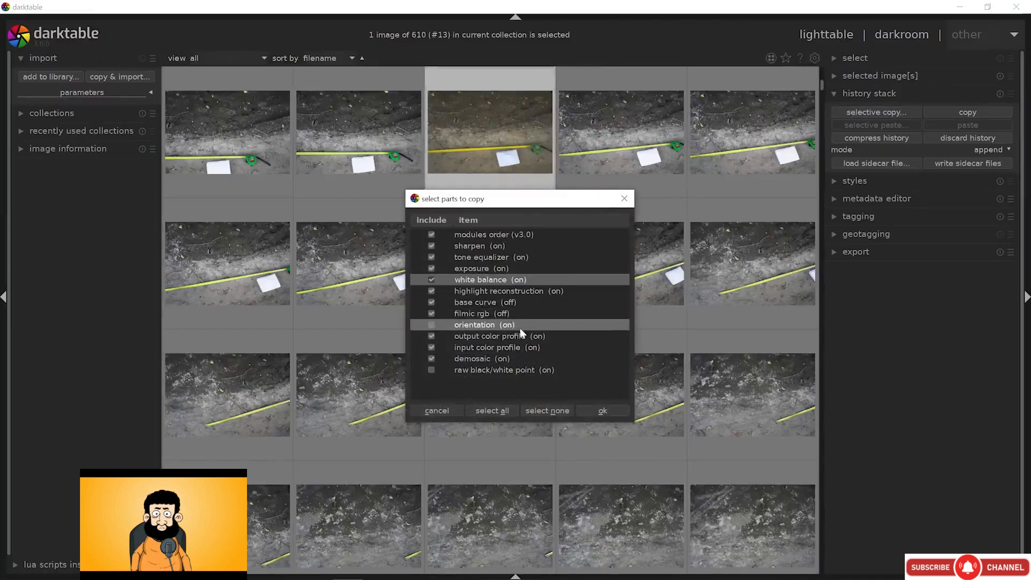
click(591, 407)
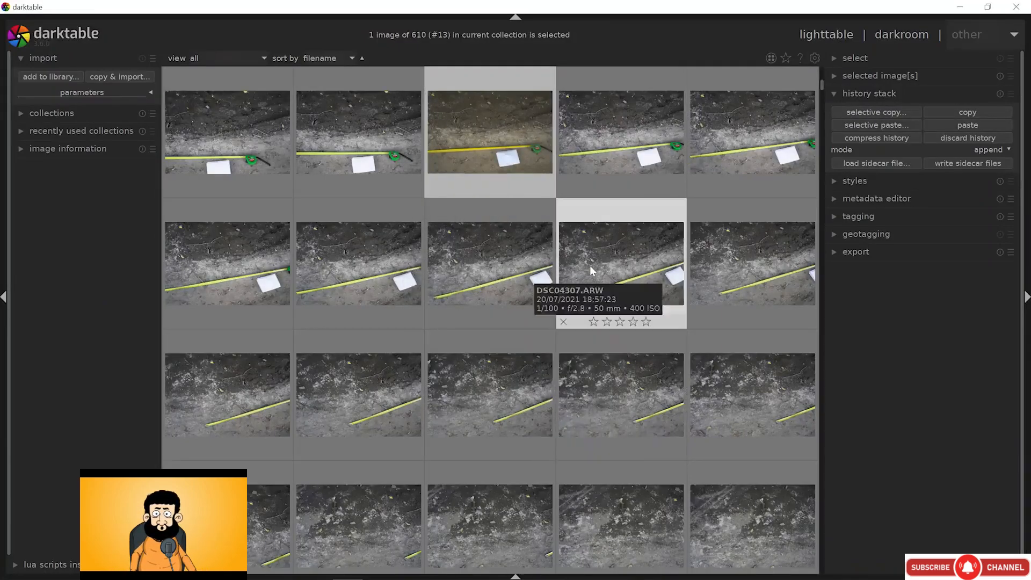
Select all images in the collection and selectively paste the copied history stack, keeping the preselected parts
key(ctrl+a)
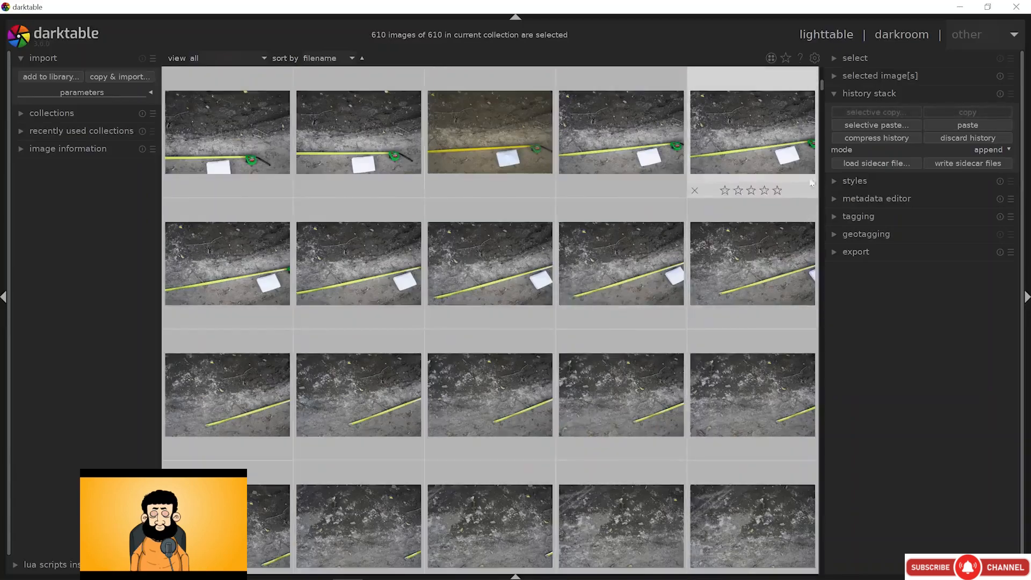
click(865, 125)
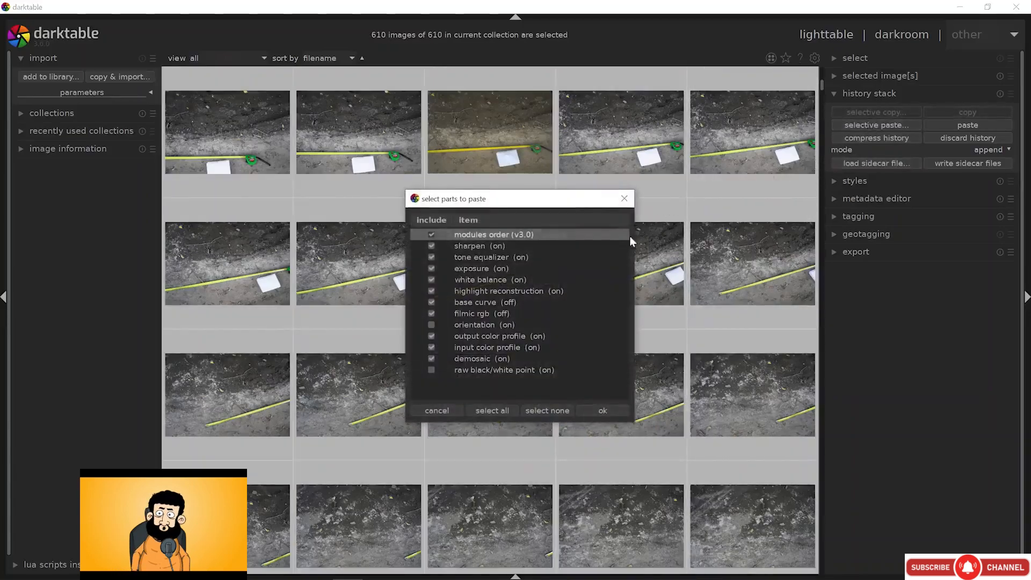
click(591, 404)
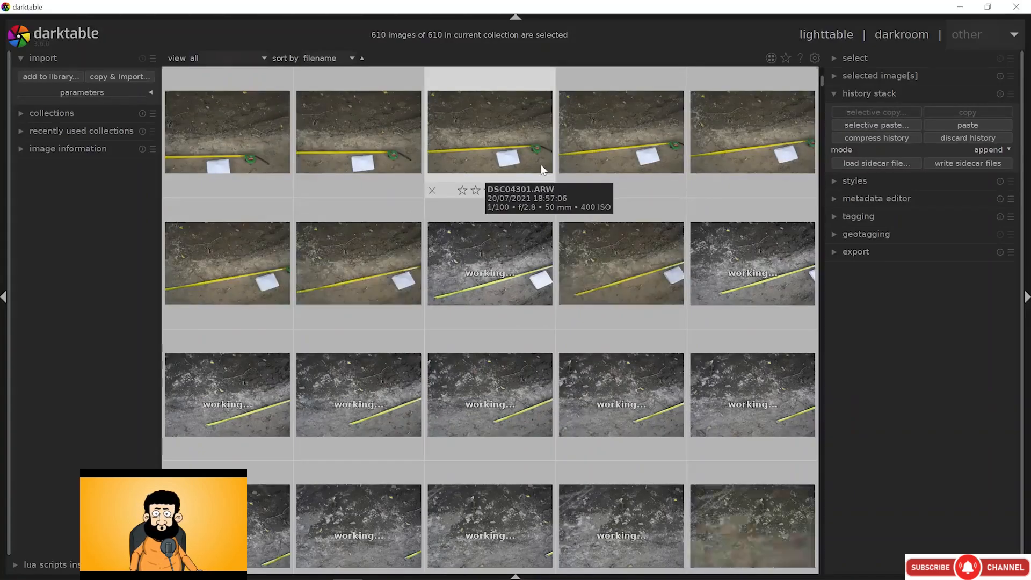
scroll(498, 392, down, 5)
double_click(506, 386)
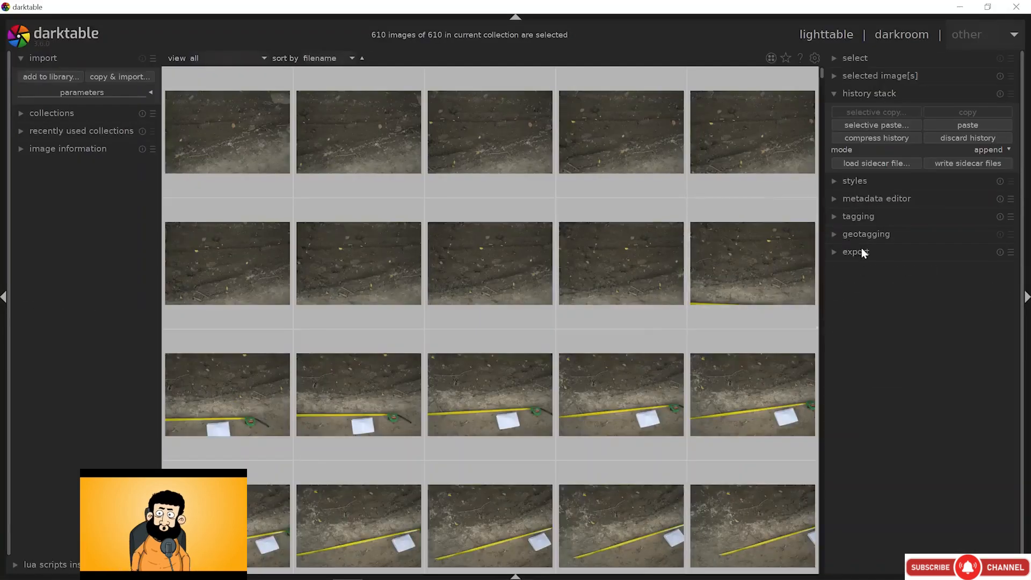
Set the export destination to the export_srgb folder inside the A3_2x2_dirt_surface source folder
click(862, 252)
click(1006, 295)
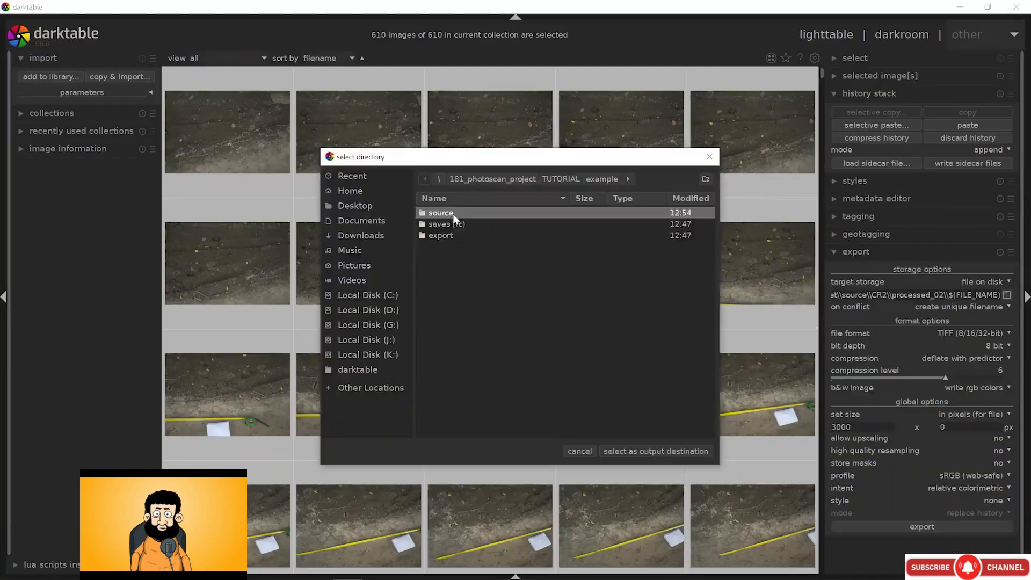
double_click(450, 233)
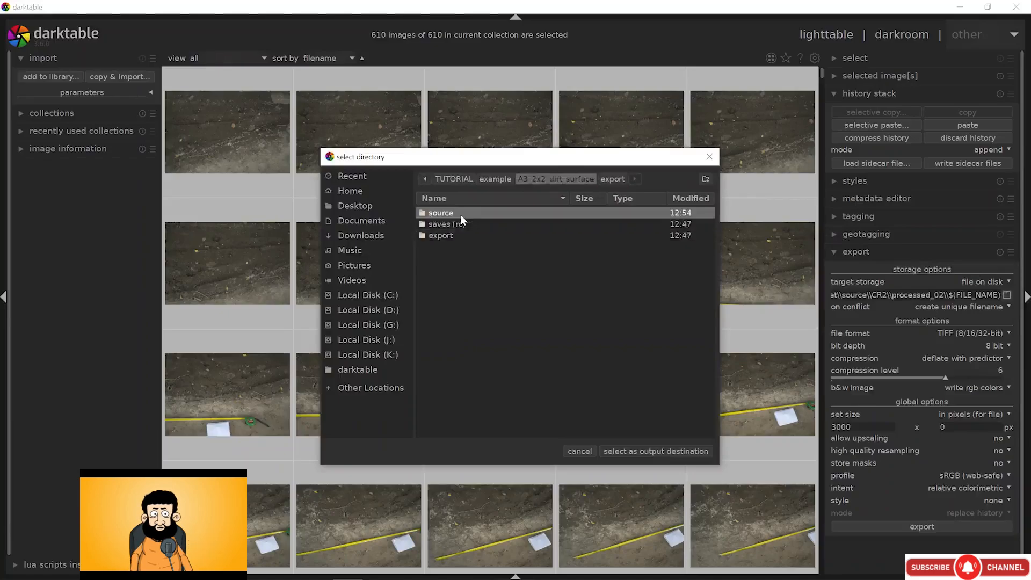
double_click(458, 215)
click(452, 224)
double_click(466, 226)
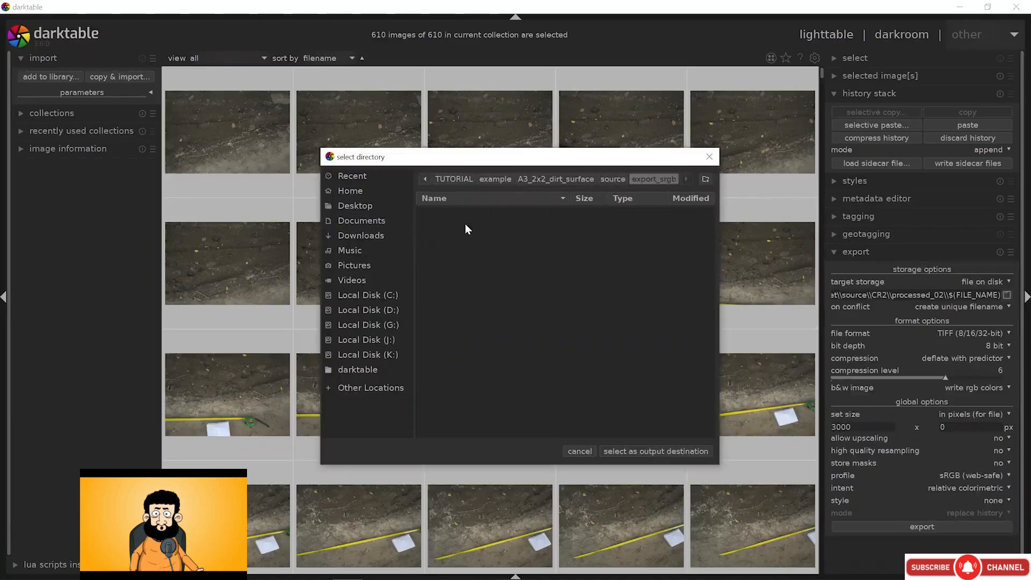
click(627, 449)
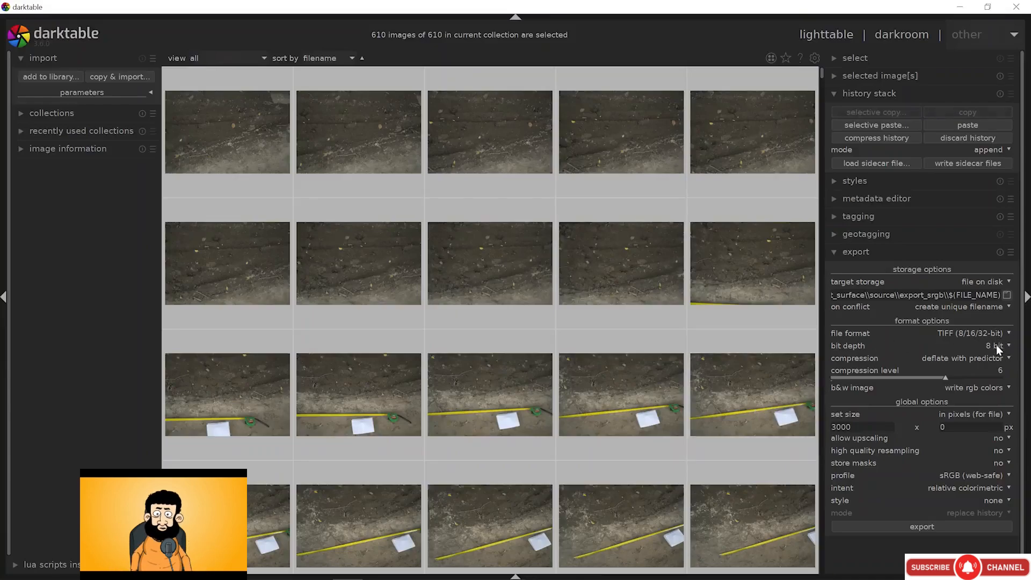
Keep the sRGB (web-safe) profile, set the export width to 0 px and export all the selected images
click(988, 472)
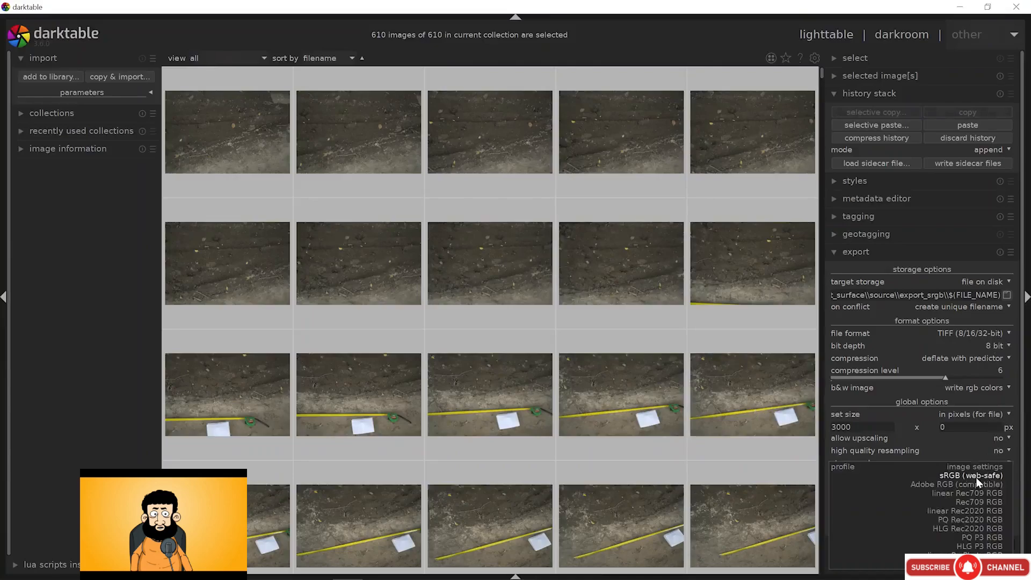
click(974, 475)
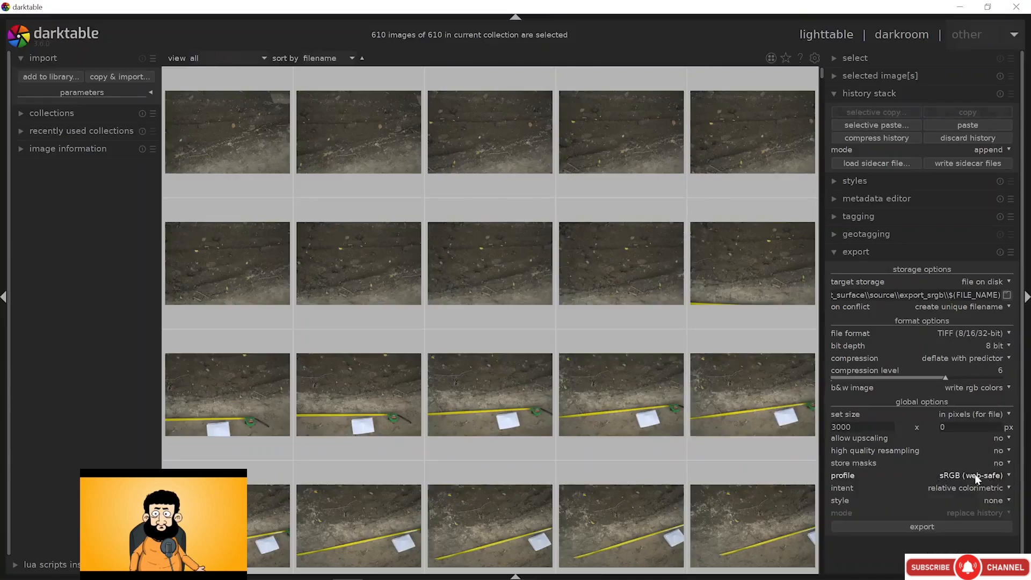
double_click(839, 428)
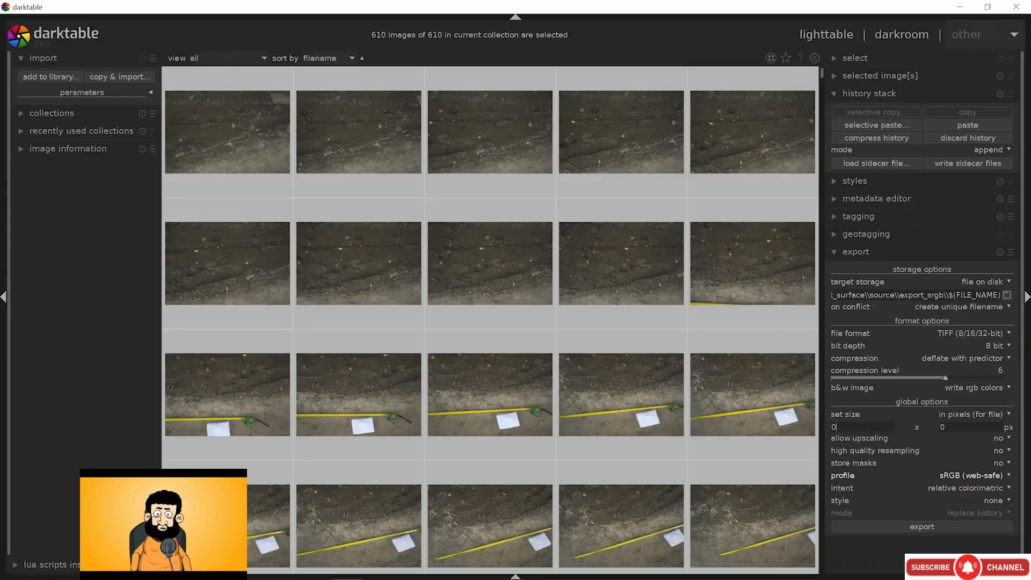
click(897, 526)
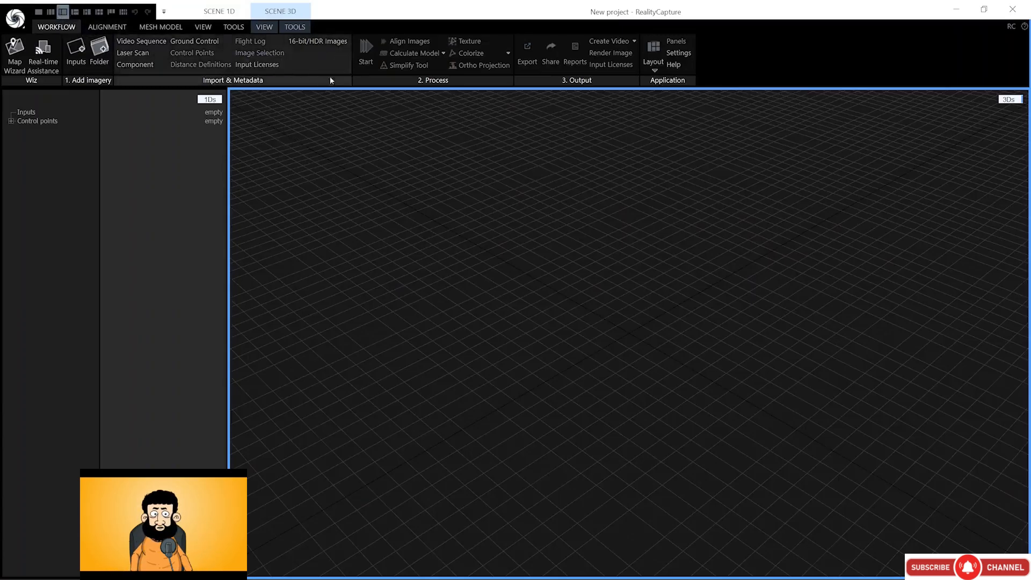
Switch to RealityCapture, keep the 3Ds view, and add all images from the export_srgb folder as inputs
click(1009, 100)
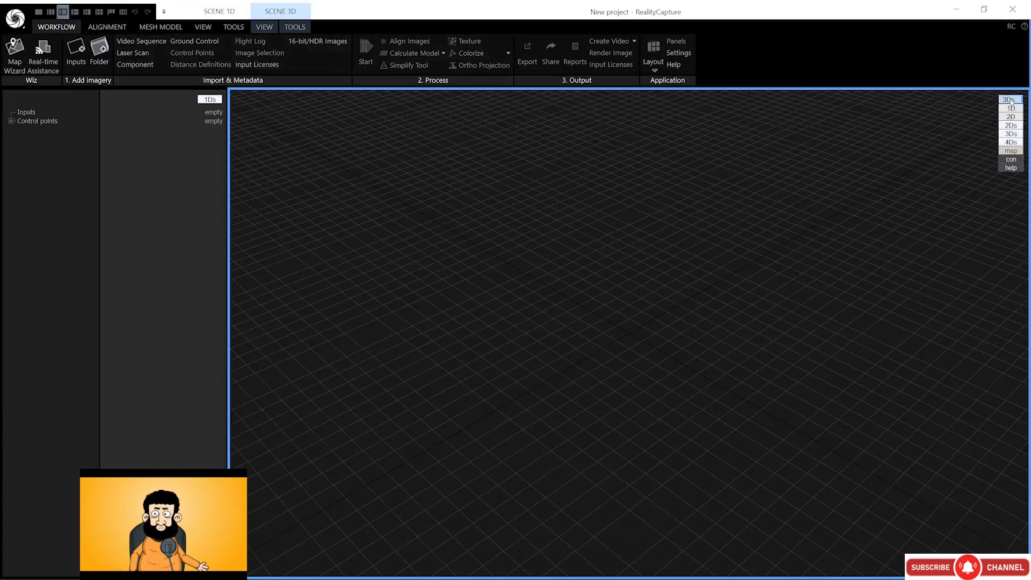
click(1012, 135)
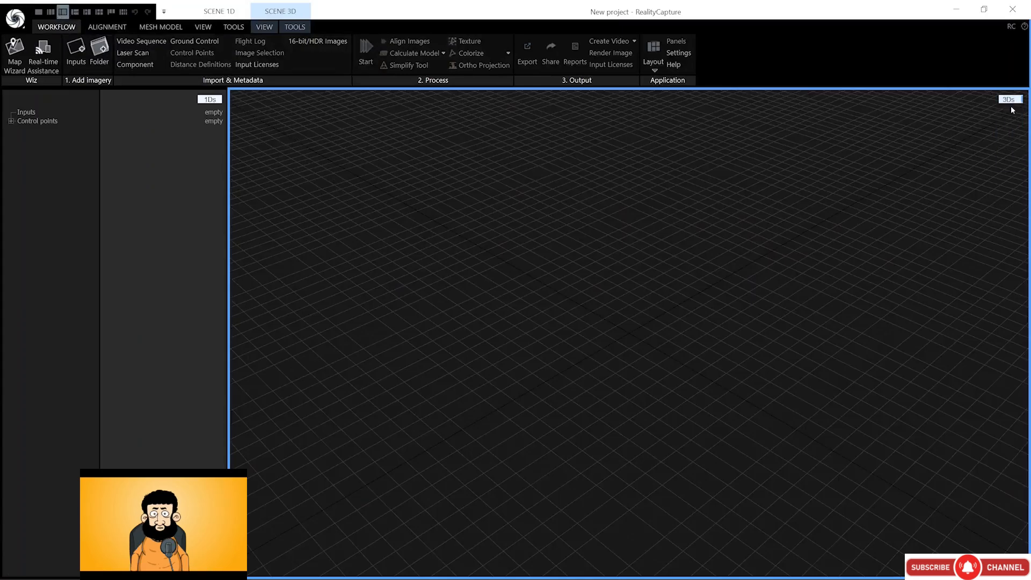
key(alt+Tab)
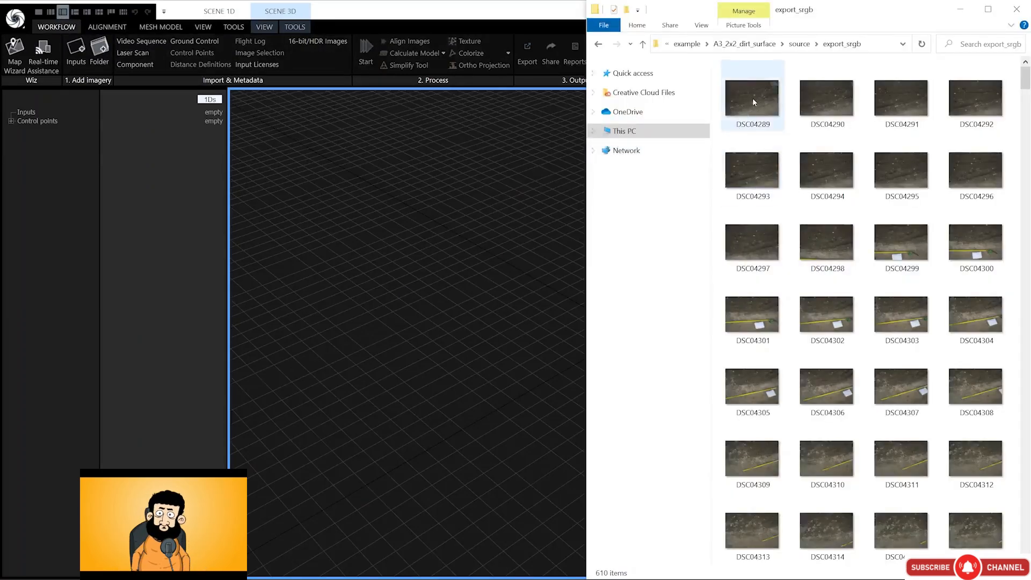
key(ctrl+a)
drag(755, 99, 518, 236)
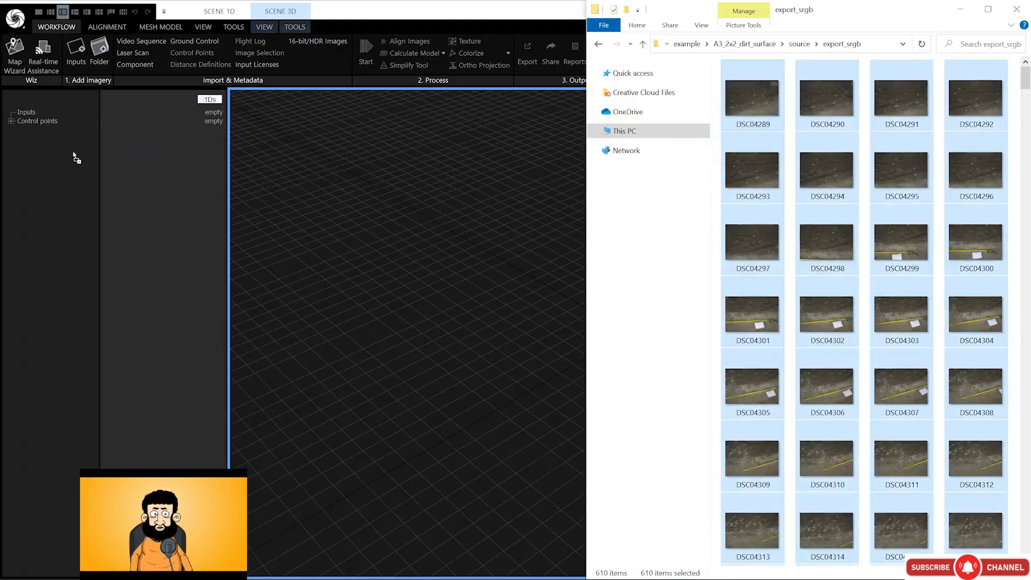
drag(73, 156, 68, 154)
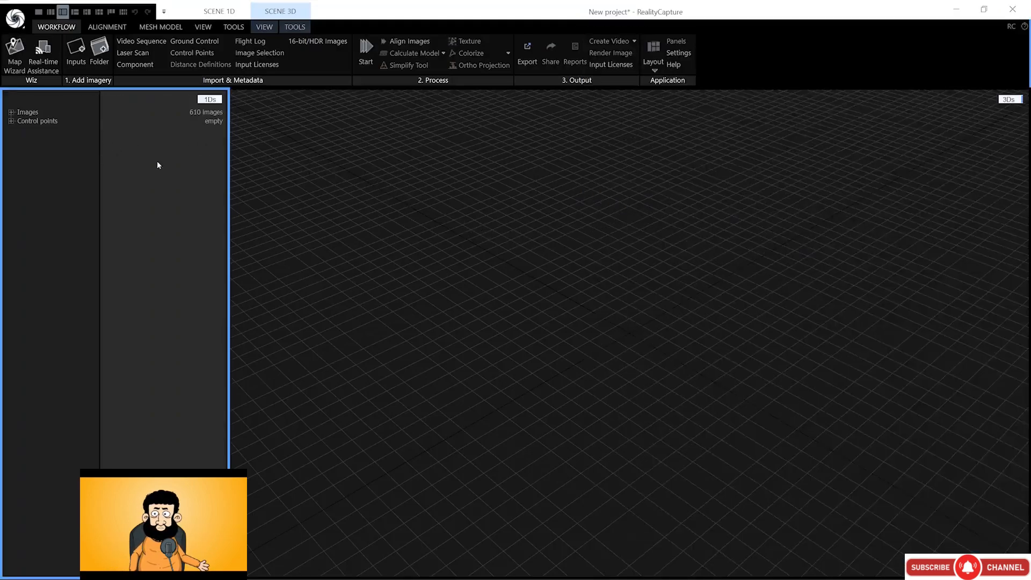
View DSC04294.tif, check its width among the selected input's properties, and collapse the properties and image list
click(11, 112)
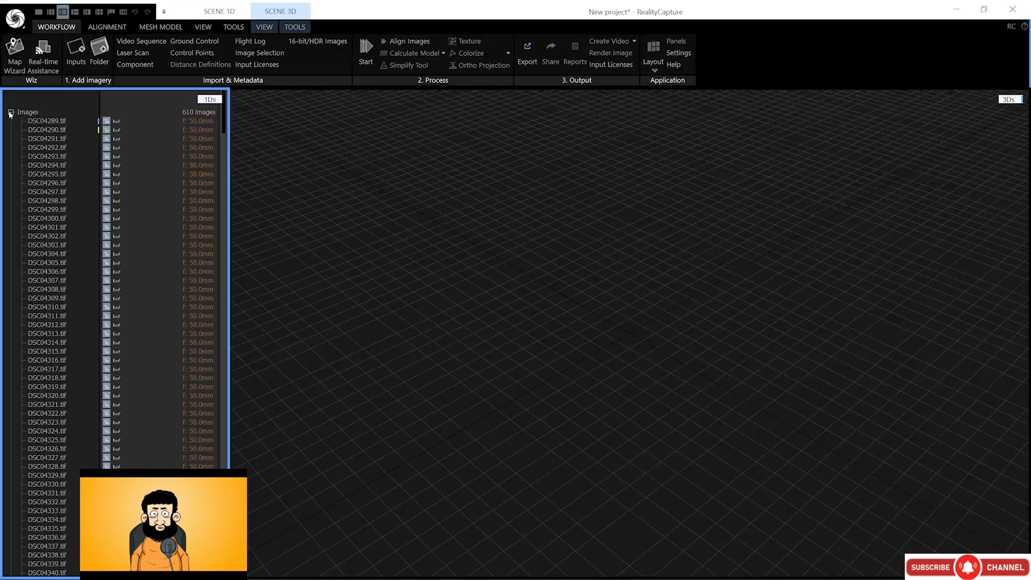
double_click(57, 148)
click(57, 165)
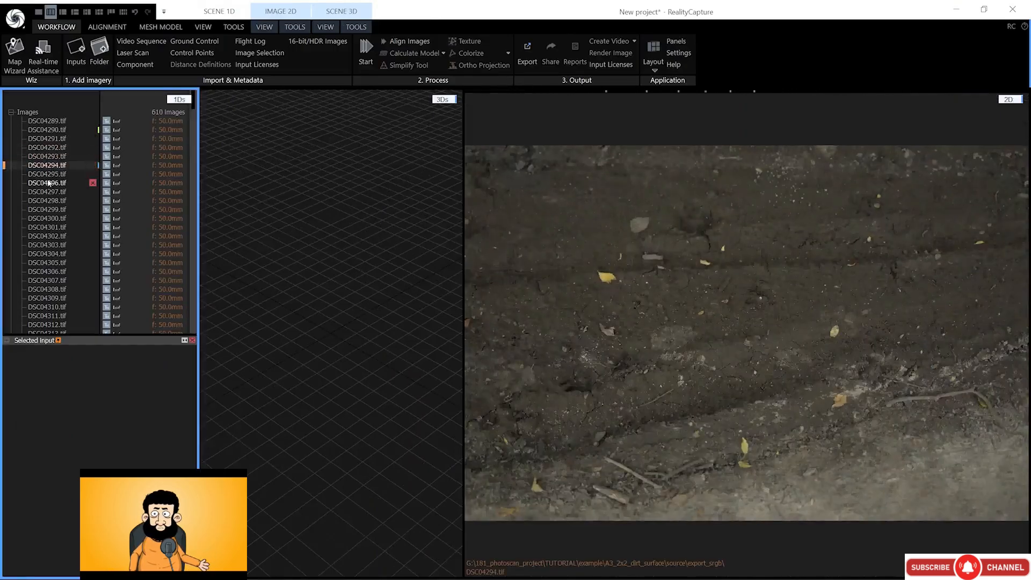
click(7, 341)
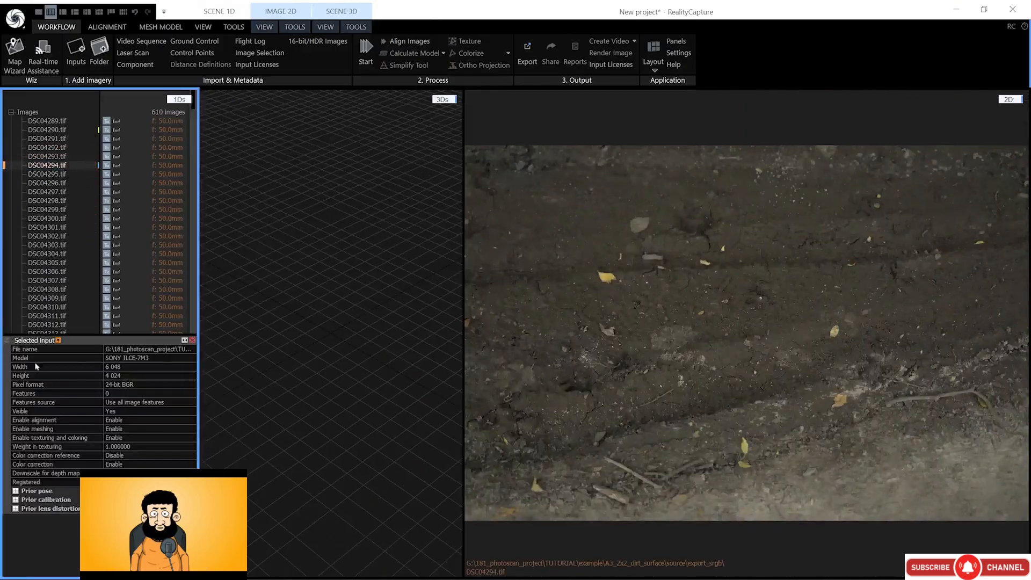
click(119, 367)
drag(119, 367, 105, 367)
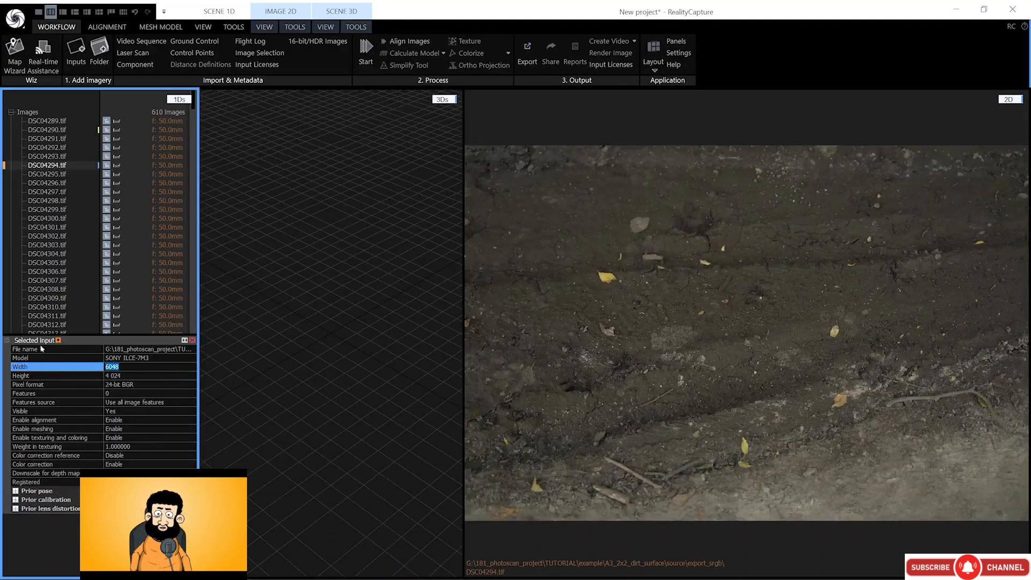
click(7, 341)
click(11, 112)
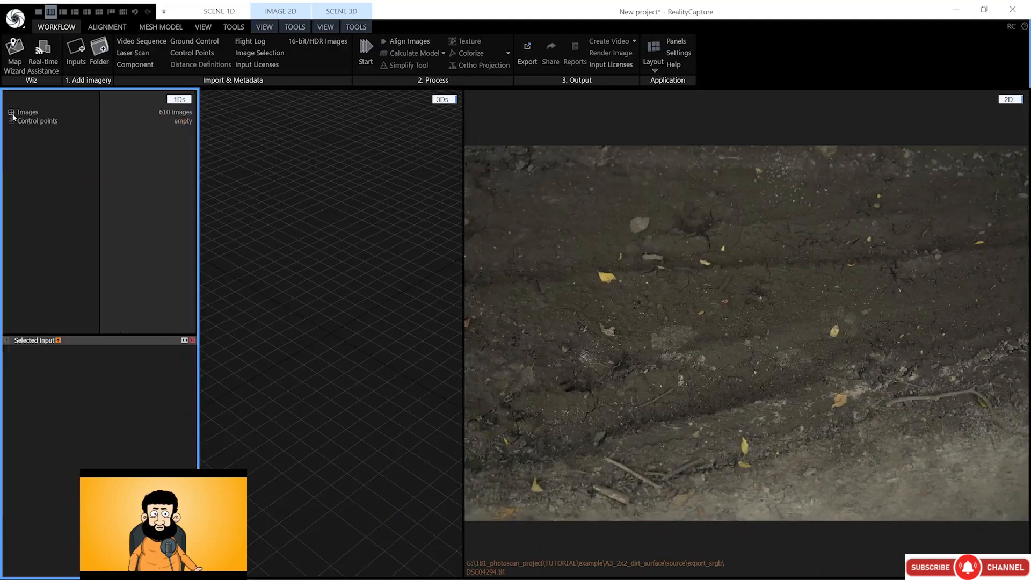
Set the image downscale factor to 3 in the alignment settings
click(110, 27)
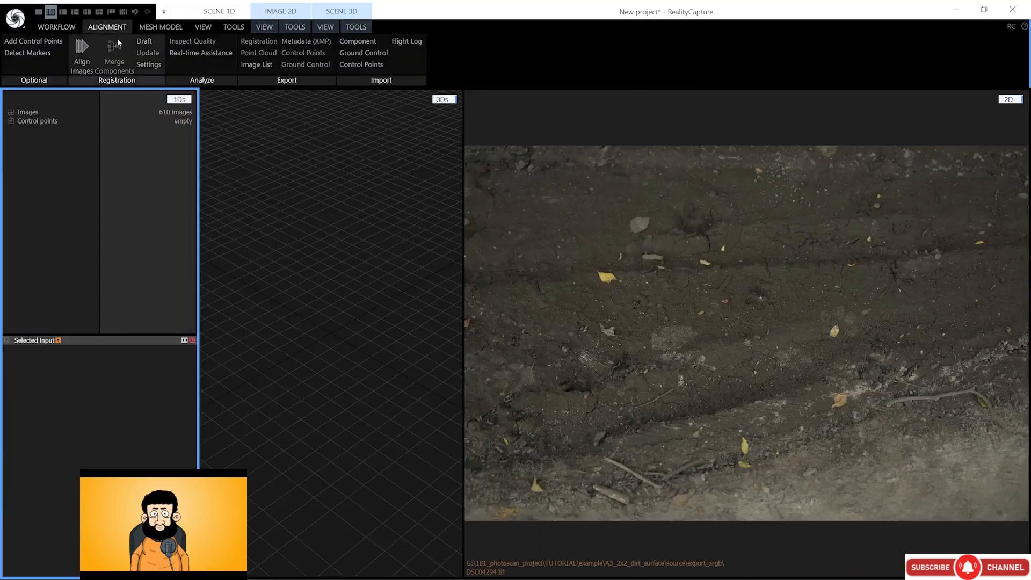
click(148, 65)
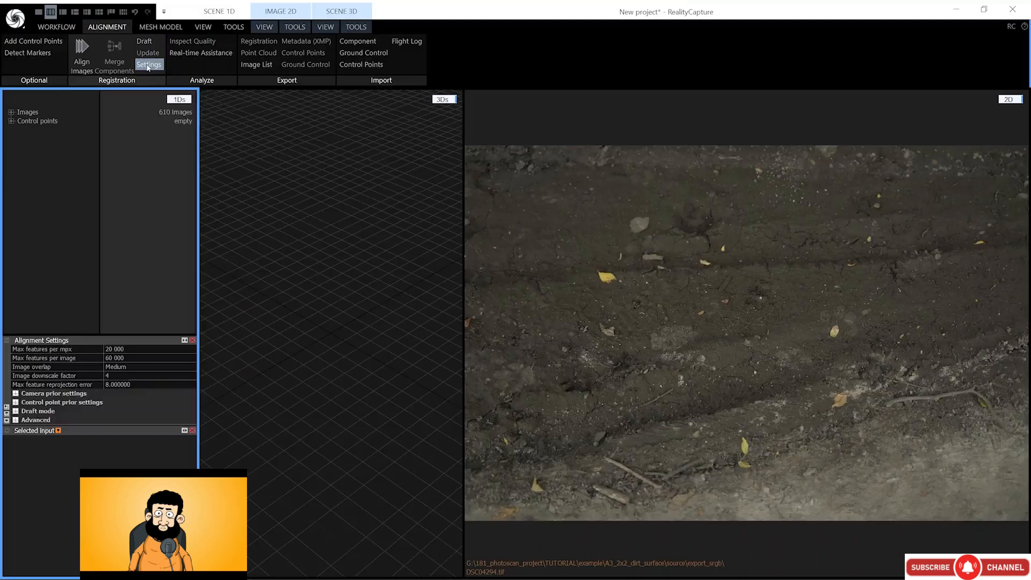
click(109, 376)
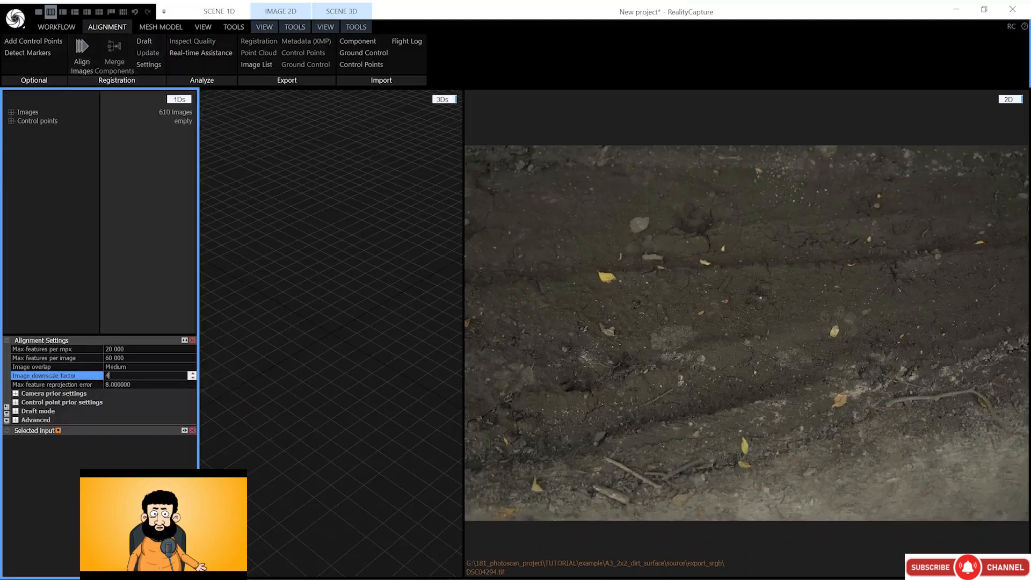
double_click(107, 375)
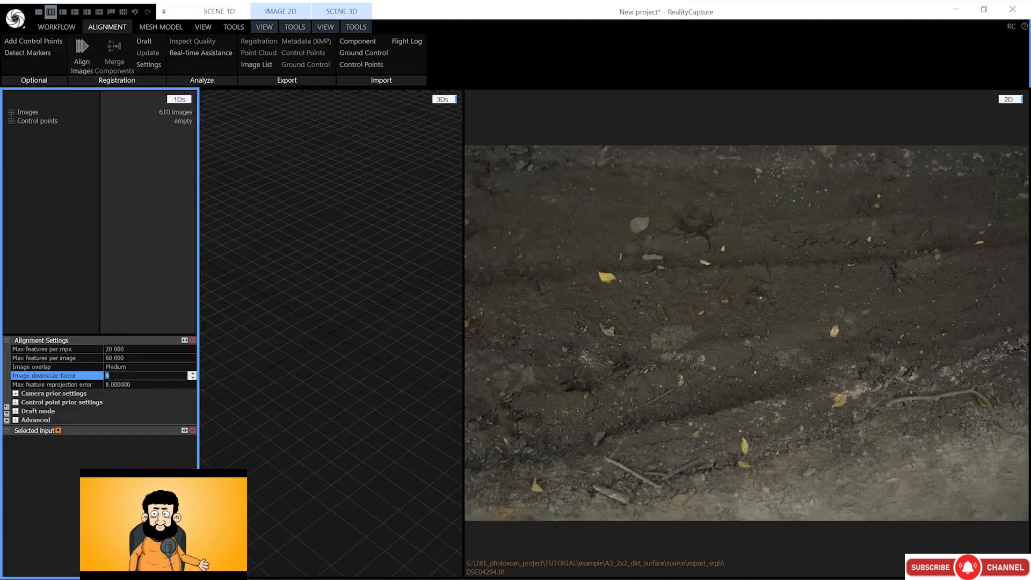
text(3)
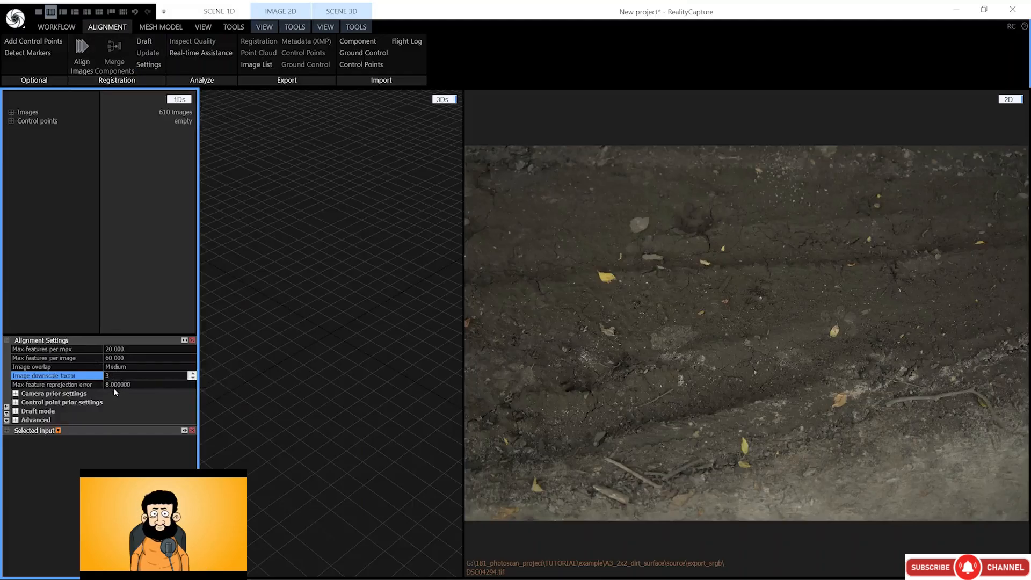
Review the preselector features option in the advanced alignment settings, collapse the group and align the images
click(15, 420)
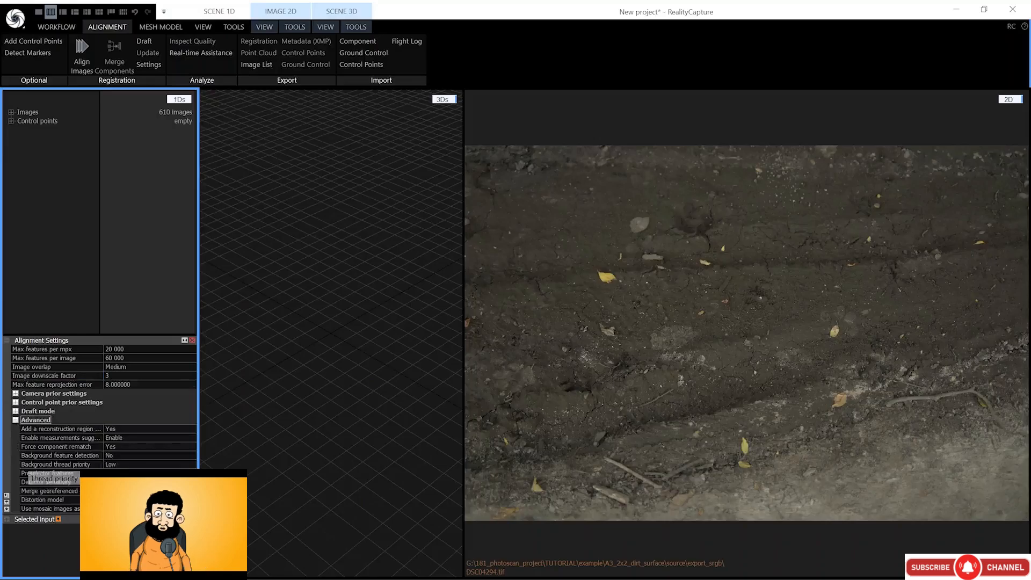
click(69, 474)
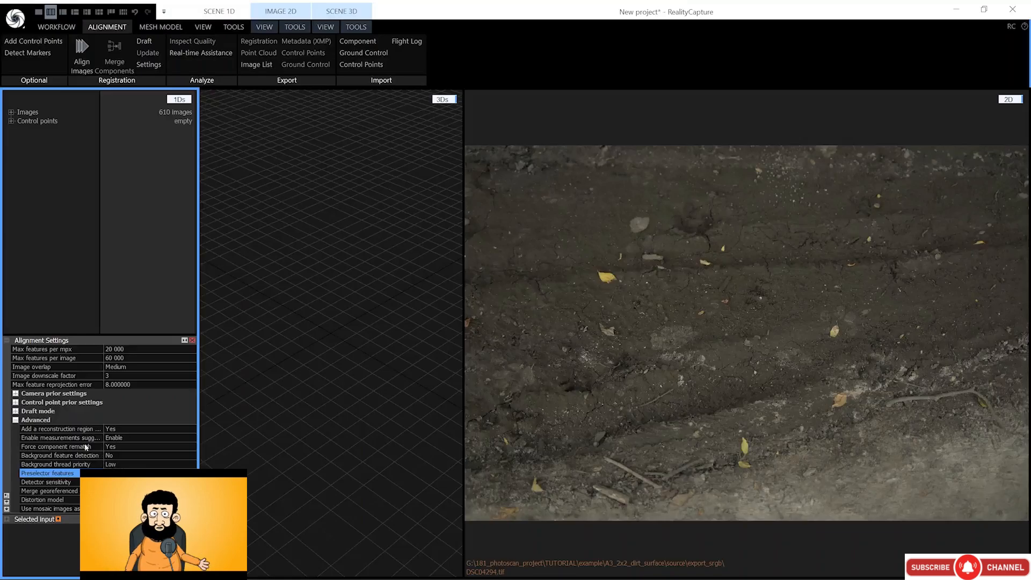
click(36, 420)
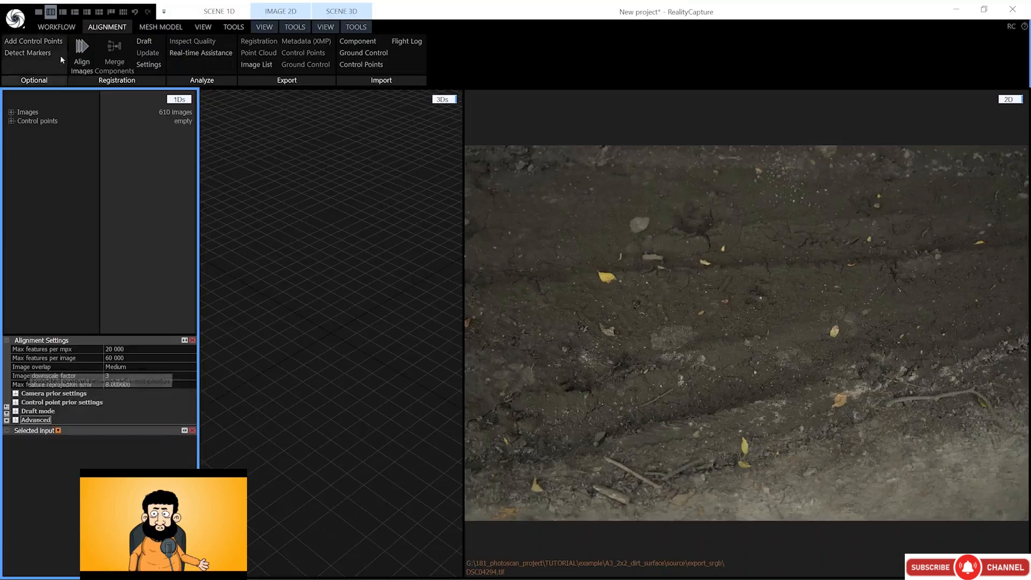
click(78, 41)
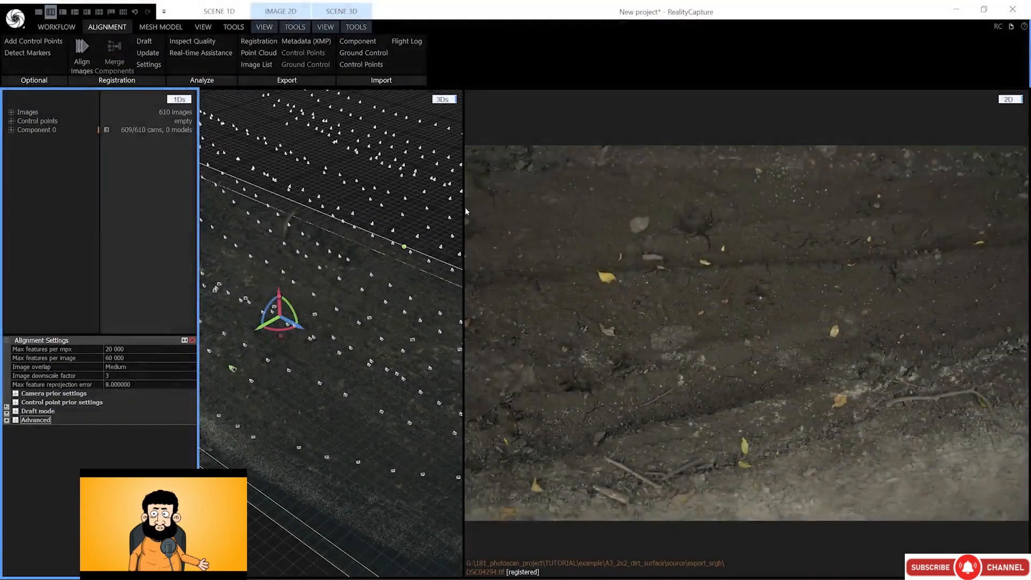
Switch to the 1D and 3D layout and examine the aligned cameras and point cloud, including the camera scale
click(63, 12)
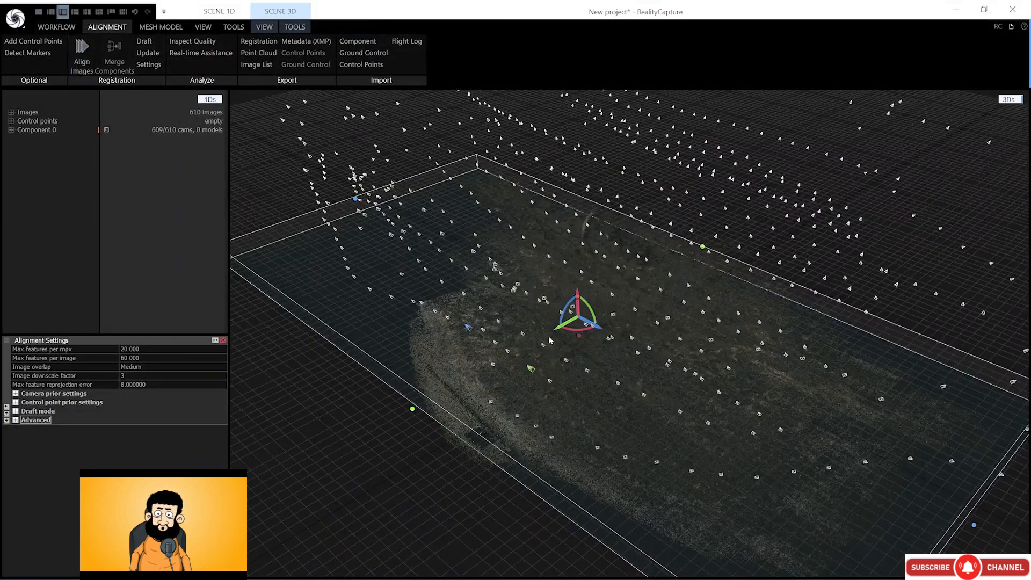
drag(550, 340, 694, 371)
right_drag(619, 353, 611, 352)
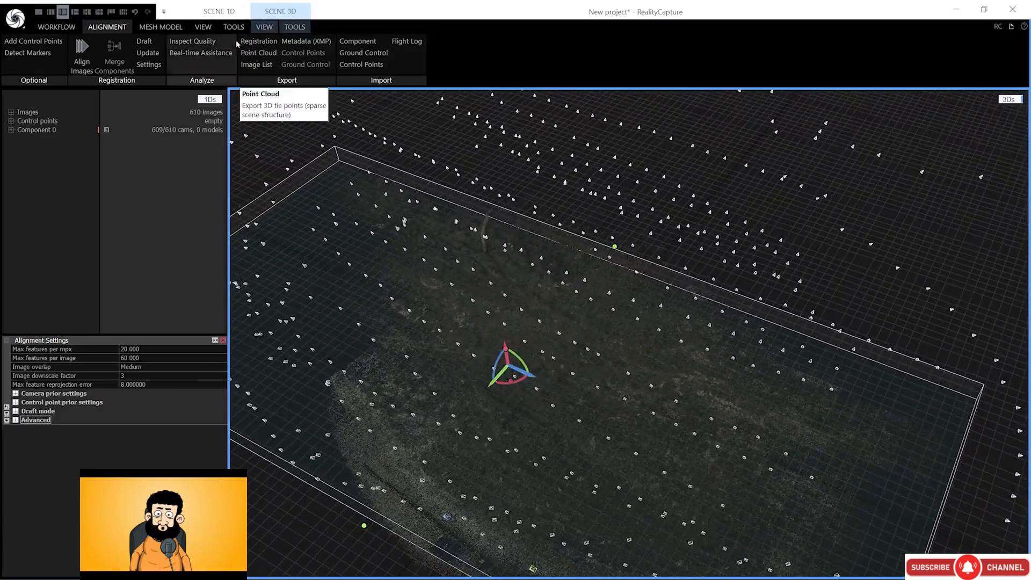
click(264, 26)
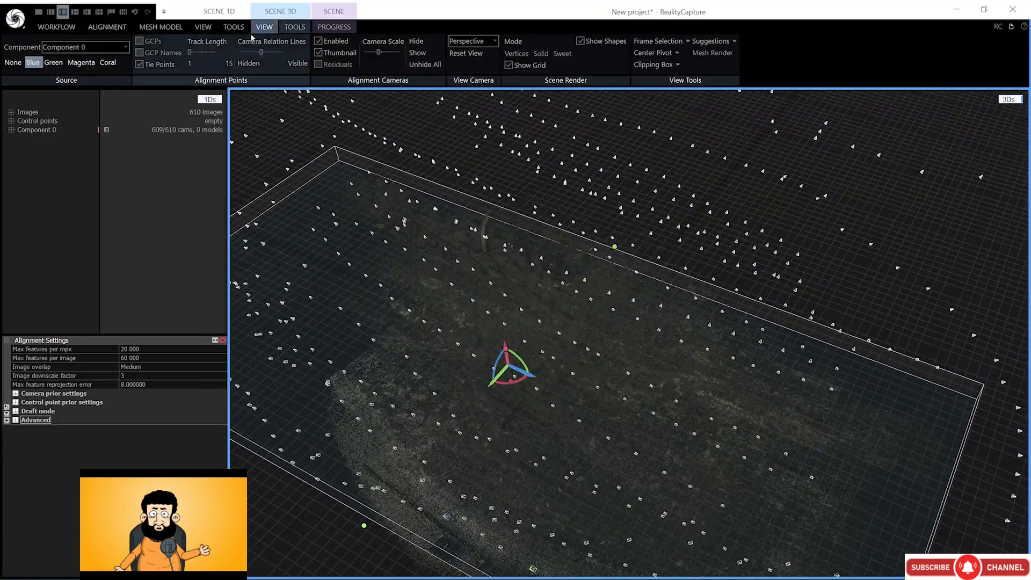
mouse_move(379, 53)
mouse_down()
mouse_move(391, 53)
mouse_move(378, 53)
mouse_up()
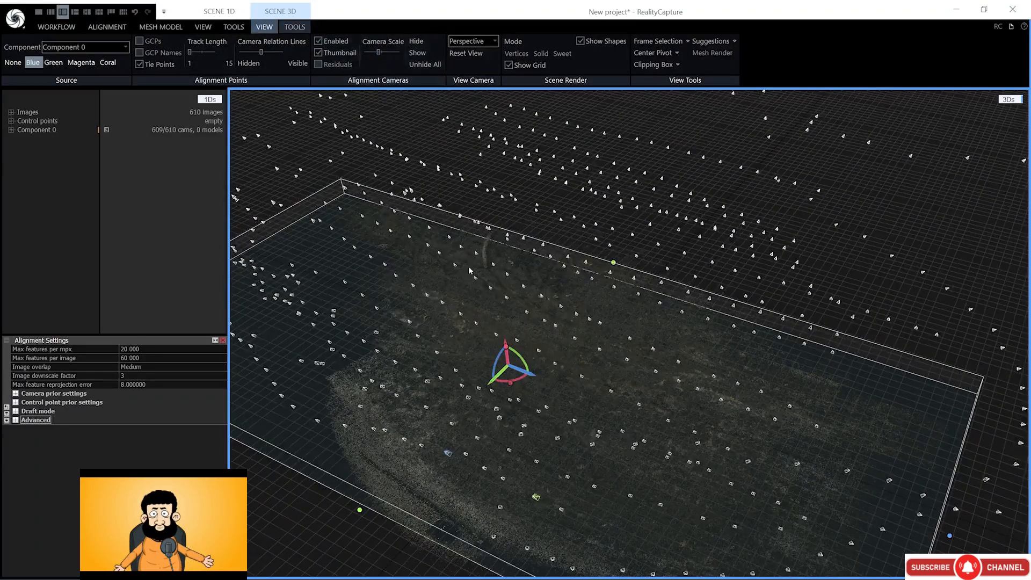
Hide the cameras in the 3D view and enlarge the reconstruction region in height and along its far long side around the dirt surface
click(327, 41)
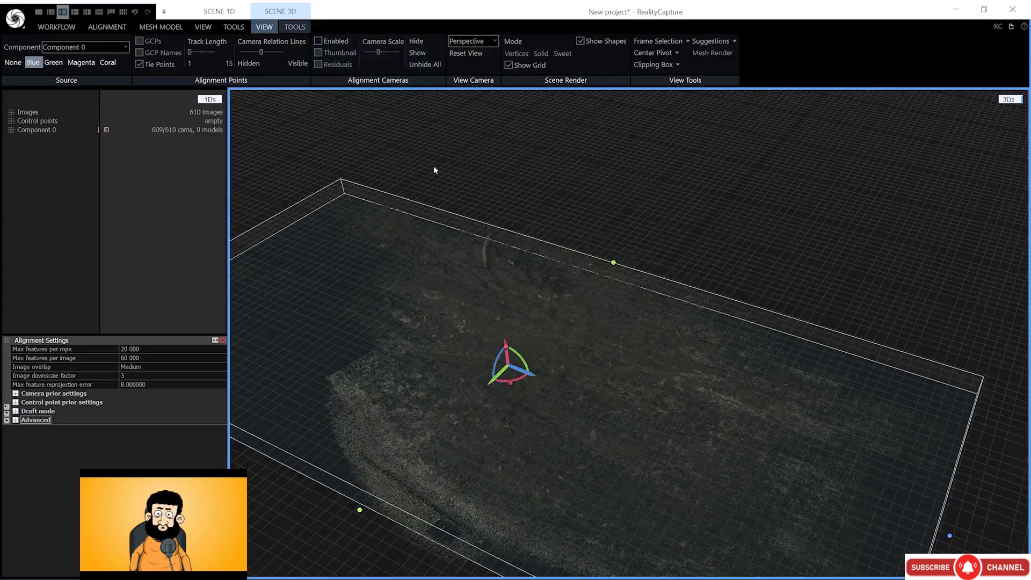
drag(532, 384, 495, 276)
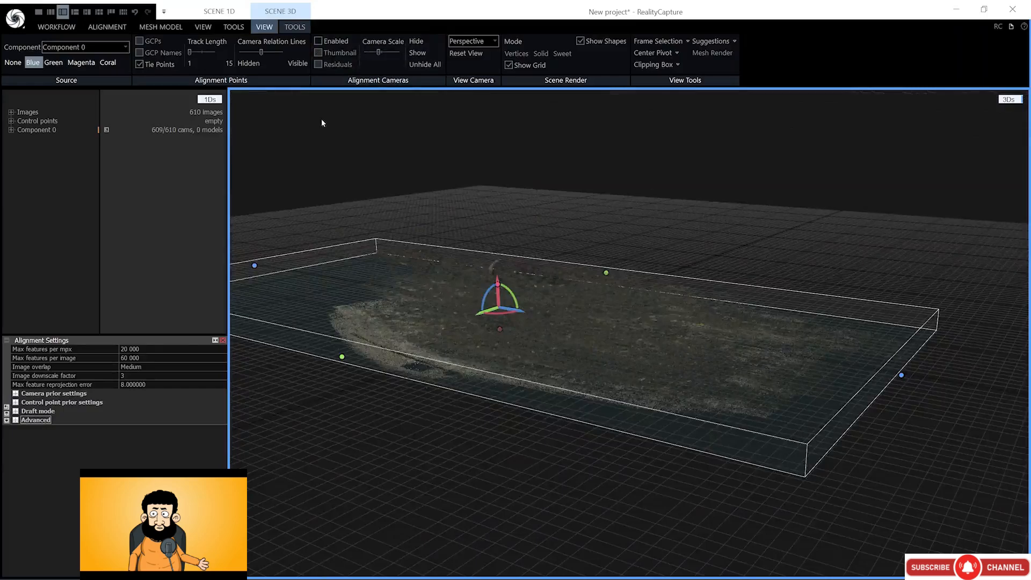
click(164, 27)
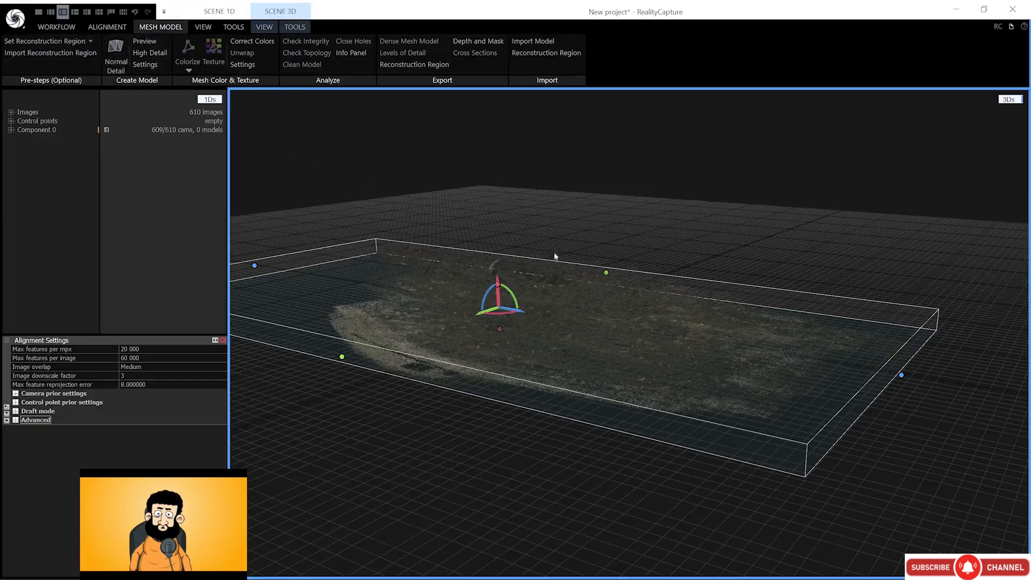
drag(607, 272, 608, 271)
drag(499, 289, 501, 348)
drag(500, 277, 499, 271)
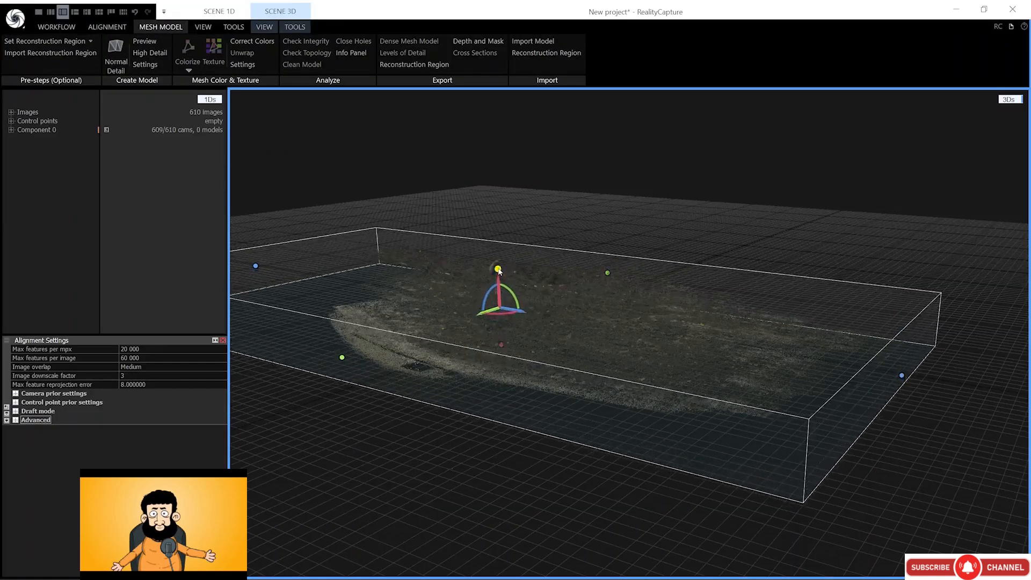
right_drag(553, 231, 580, 301)
drag(586, 159, 611, 119)
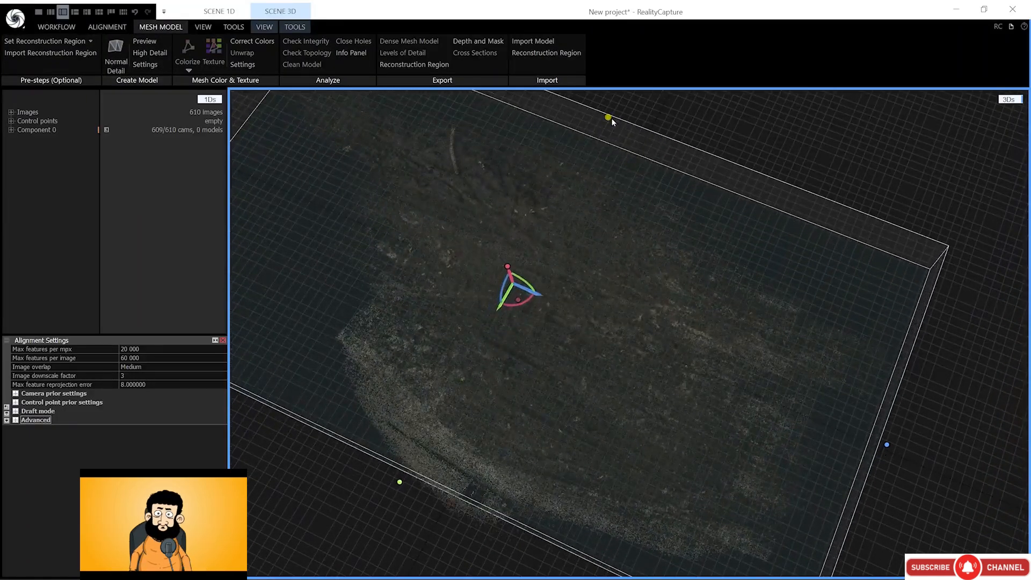
right_drag(594, 272, 591, 203)
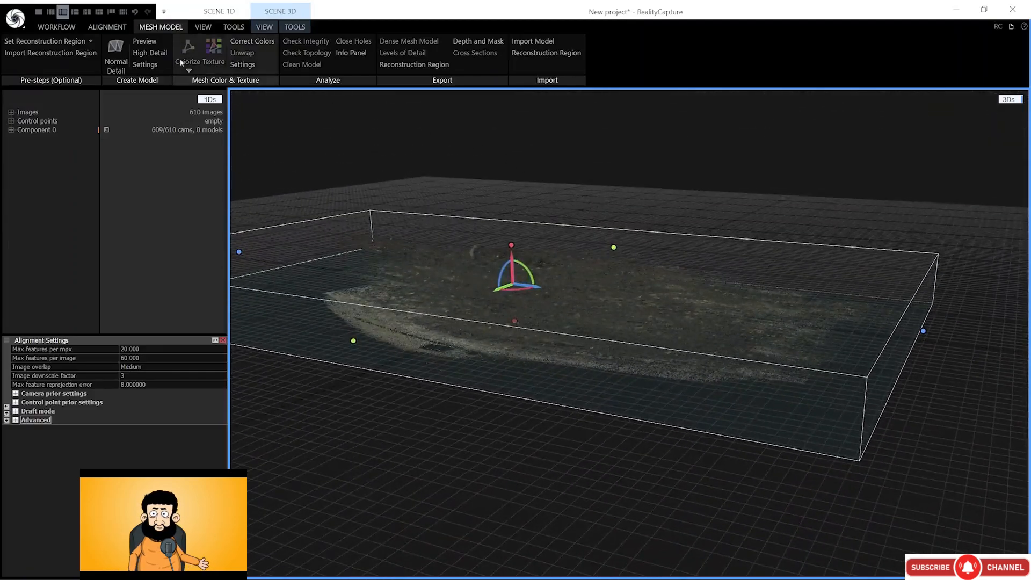
Set the normal model's image downscale to 2 in the reconstruction settings and calculate the model in normal detail
click(146, 65)
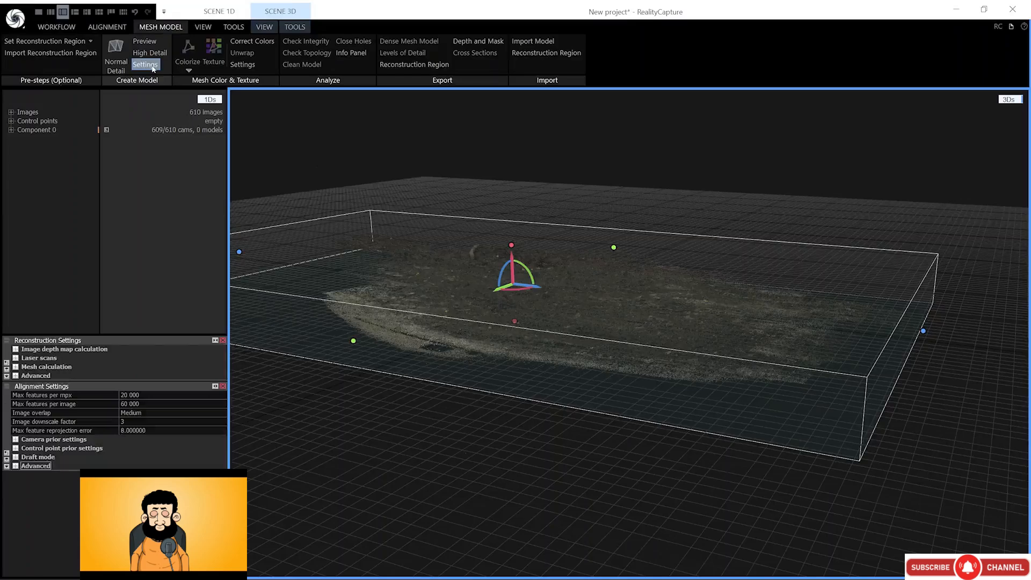
click(16, 349)
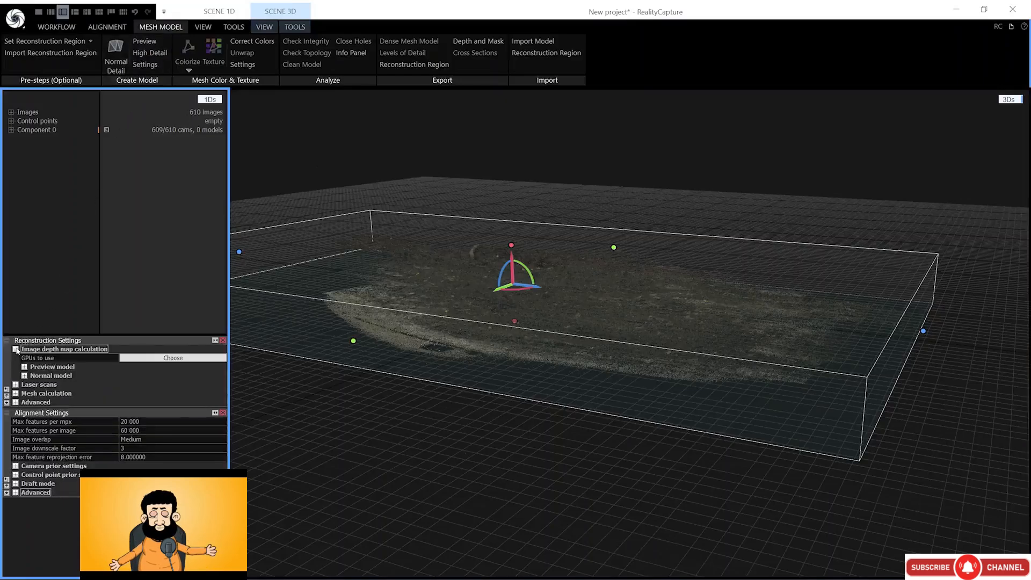
click(8, 413)
click(25, 376)
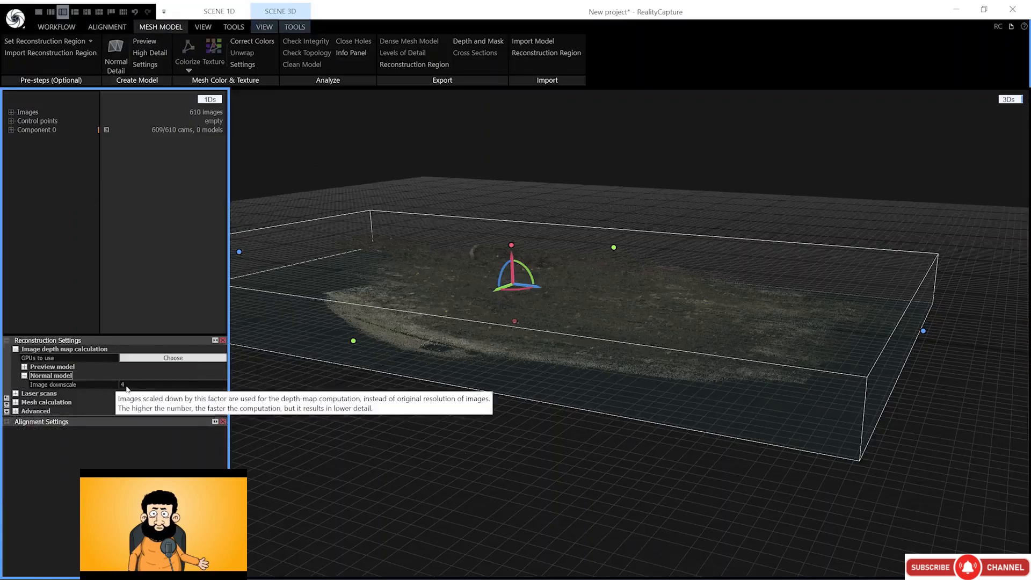
click(126, 385)
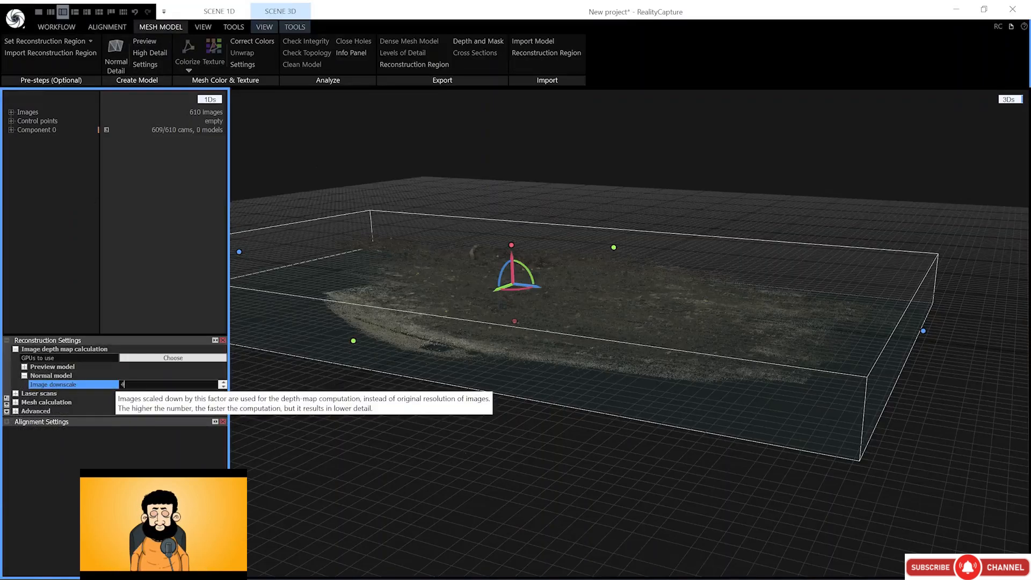
text(3)
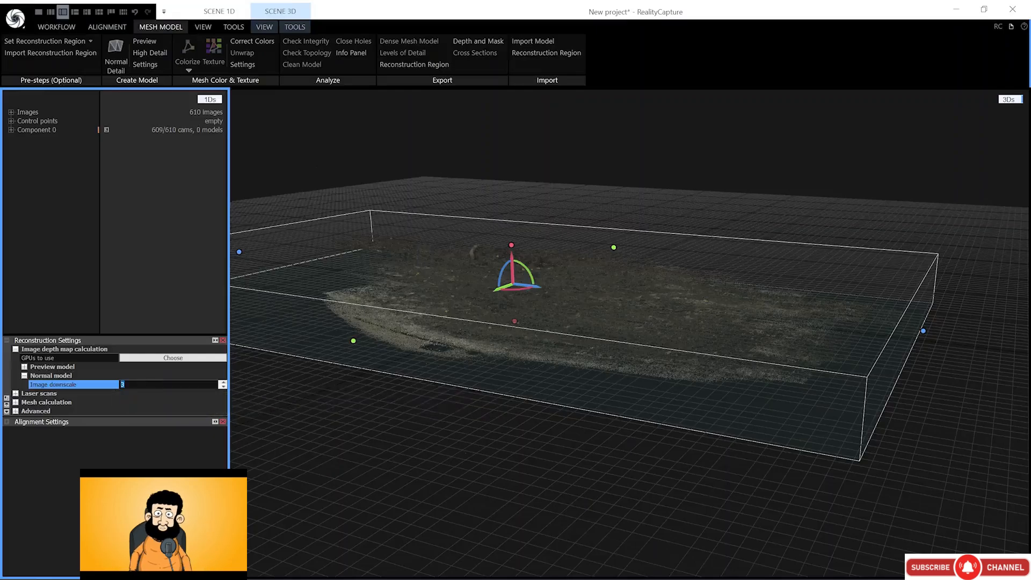
text(2)
key(Return)
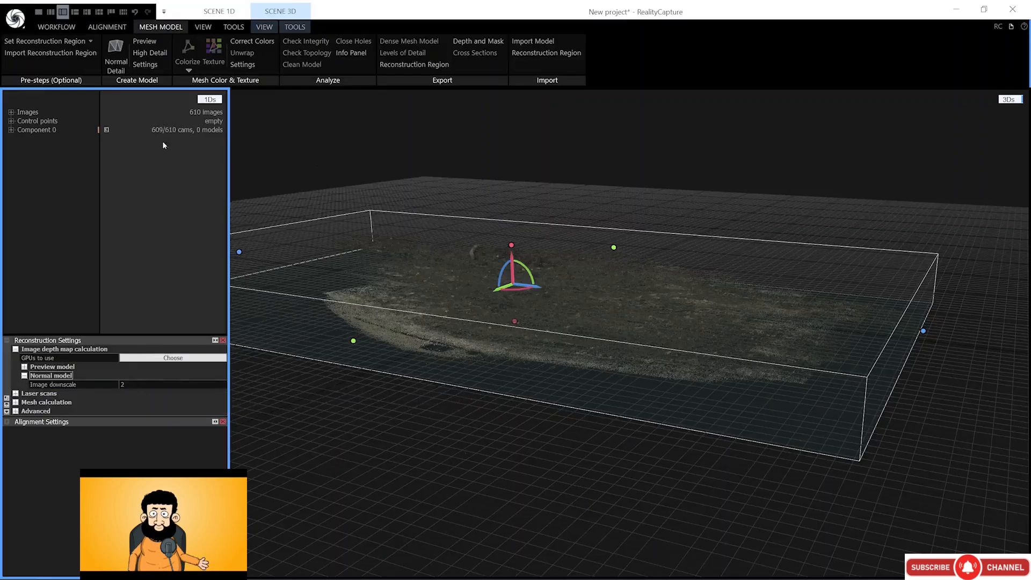
click(117, 70)
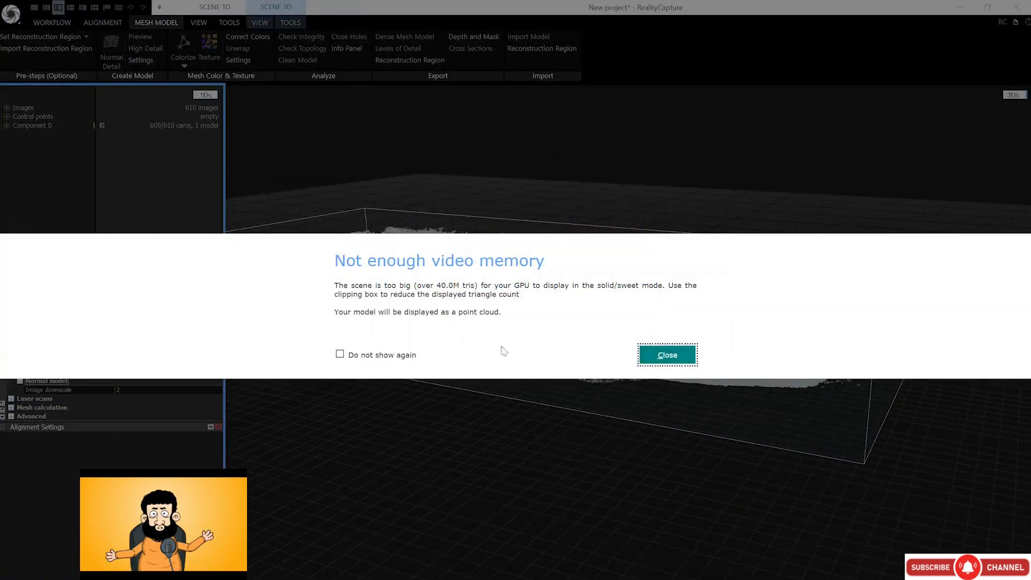
click(641, 354)
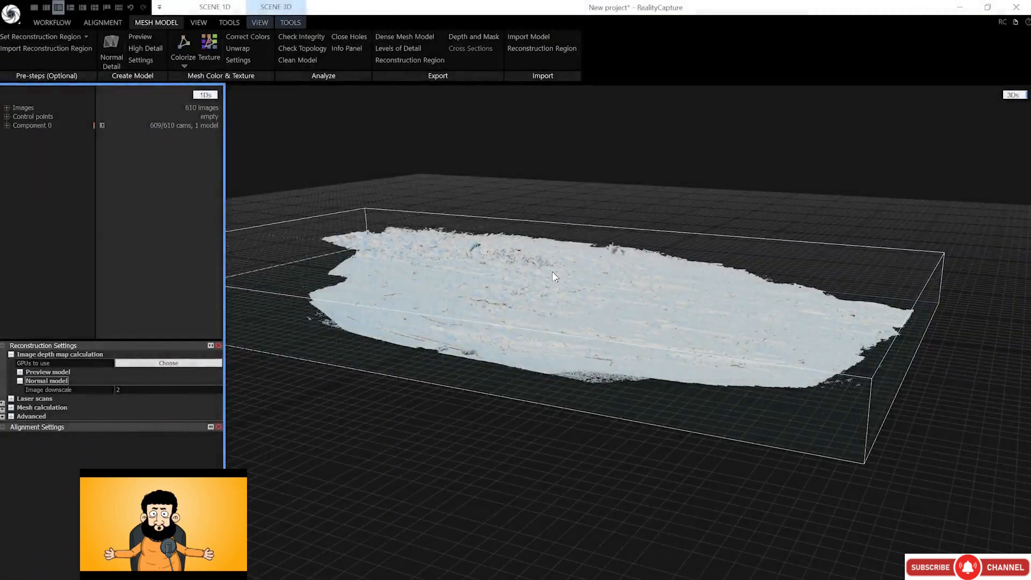
Expand Component 0 to check the new model's details and examine the reconstructed ground surface up close
drag(552, 272, 538, 280)
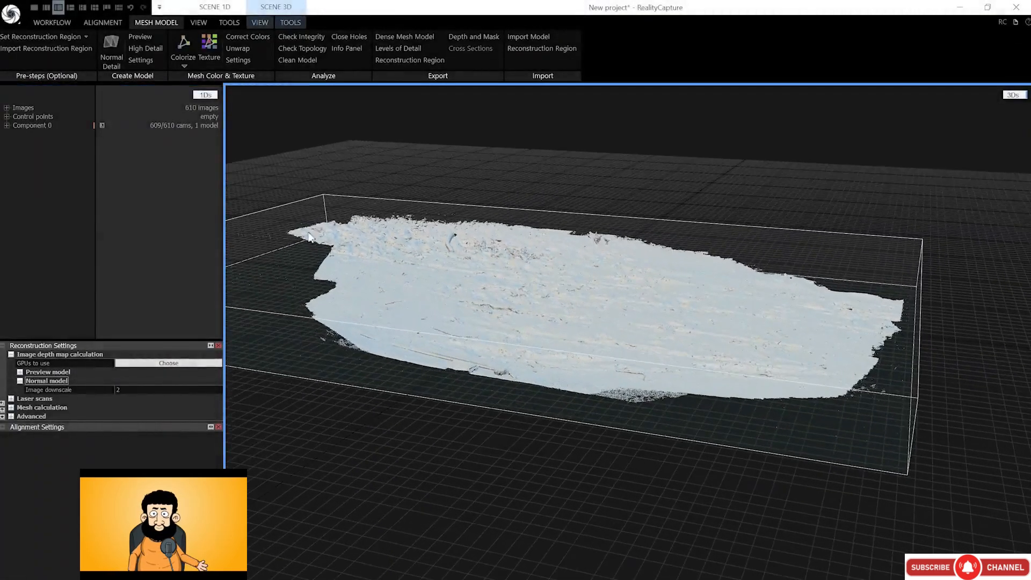
click(7, 125)
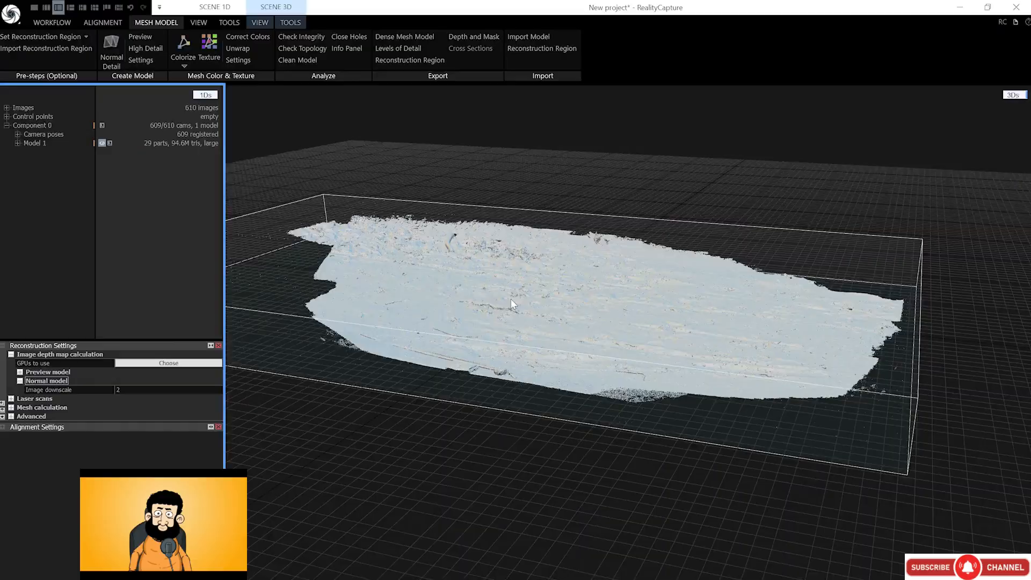
scroll(511, 298, up, 5)
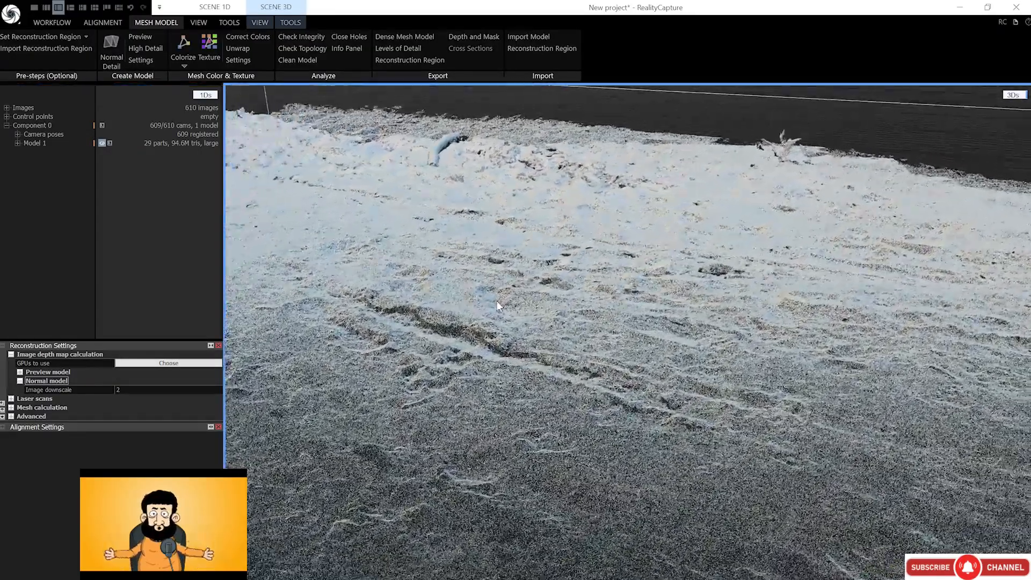
scroll(497, 306, down, 3)
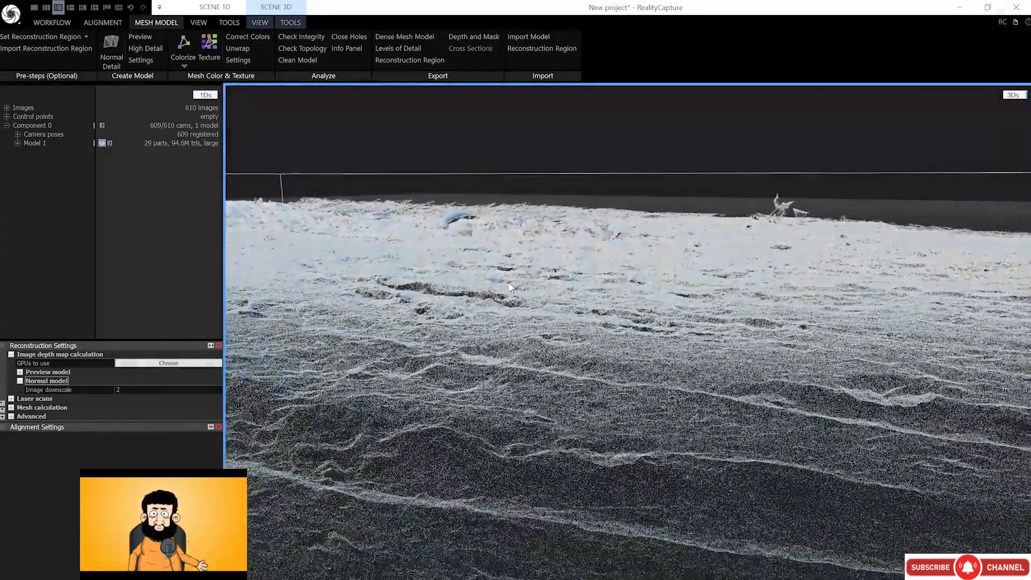
scroll(510, 287, up, 3)
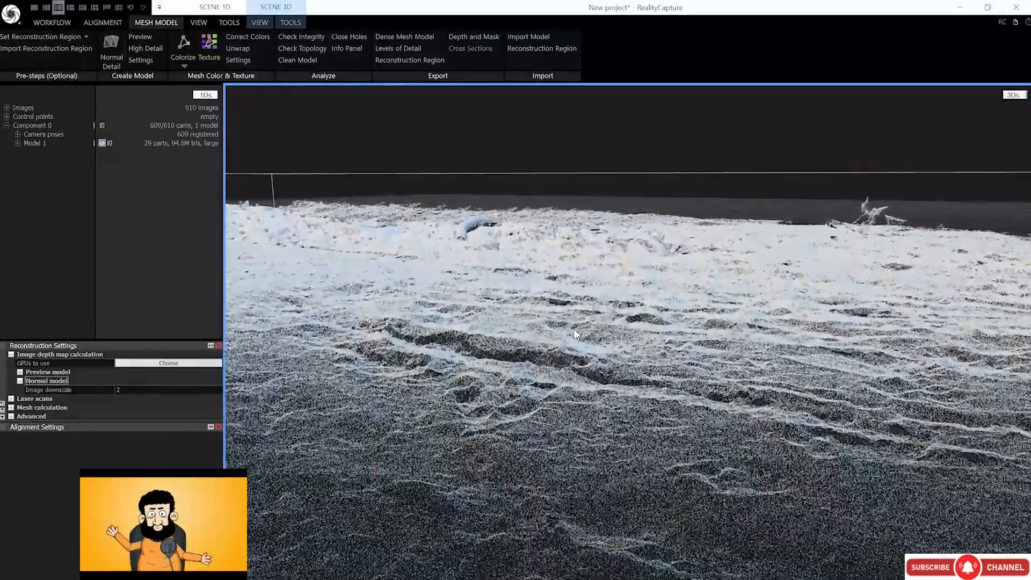
scroll(574, 334, up, 3)
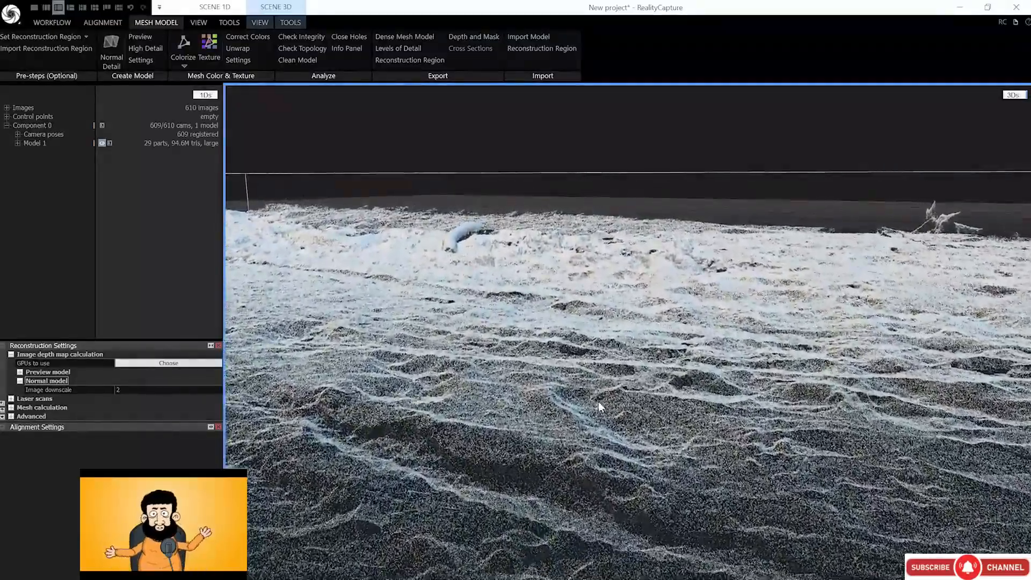
drag(598, 402, 866, 398)
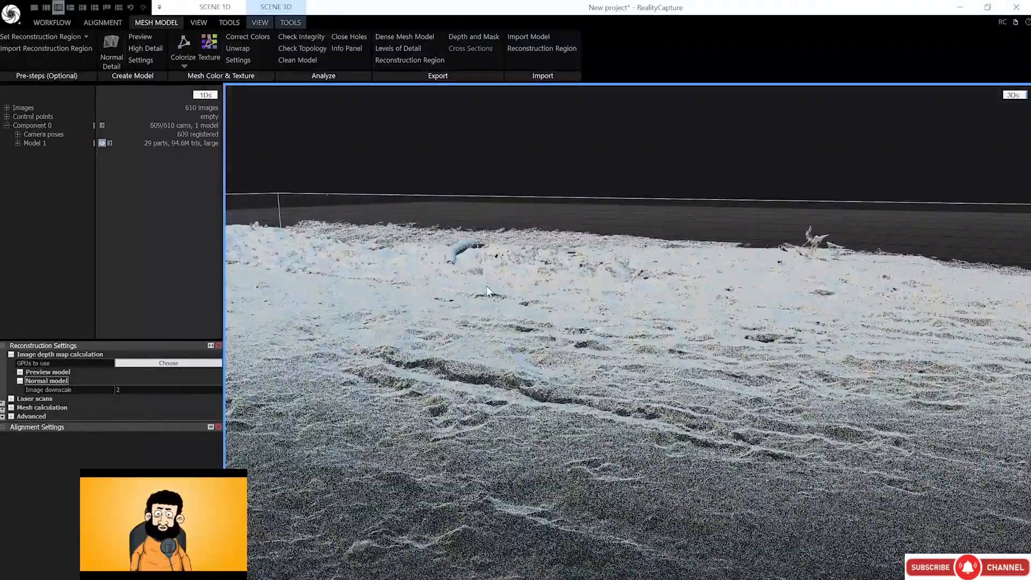
scroll(485, 286, down, 3)
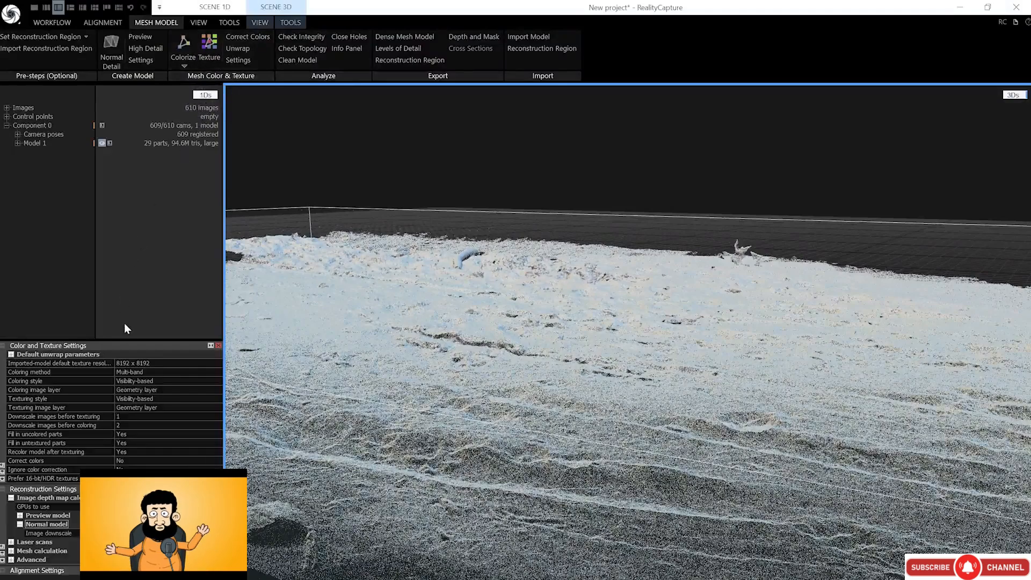
Set the downscale of images before coloring to 1 and colorize the model
click(94, 425)
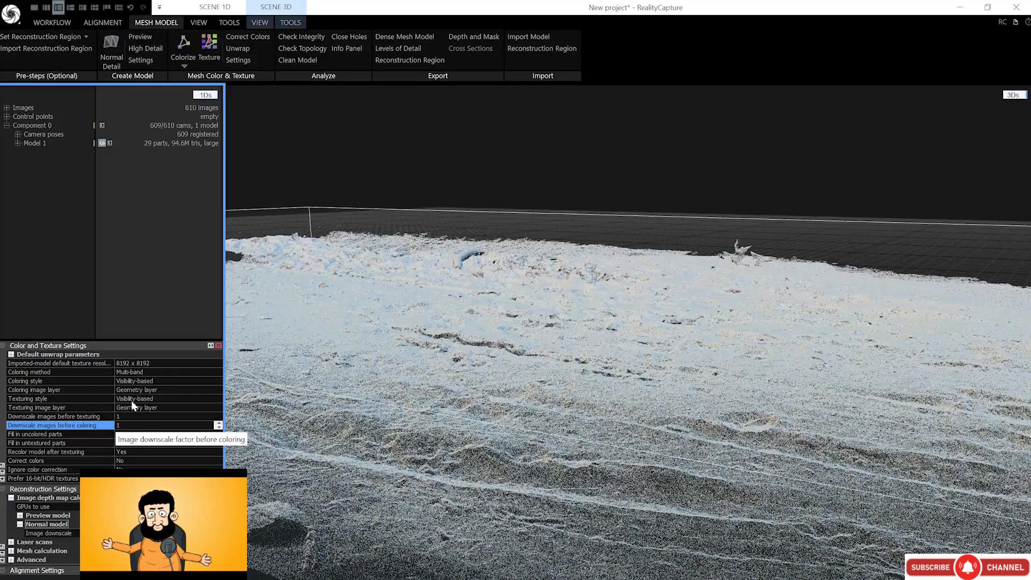
click(142, 213)
click(178, 39)
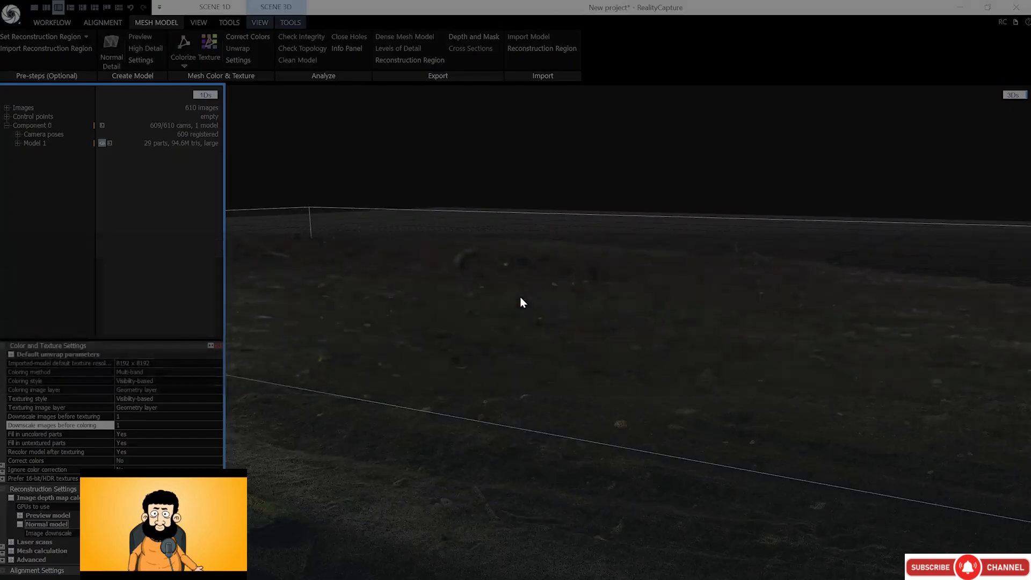
Examine the colorized dirt surface up close and from above, and show the 3D scene's mesh tools
click(520, 297)
right_drag(519, 296, 346, 114)
click(285, 23)
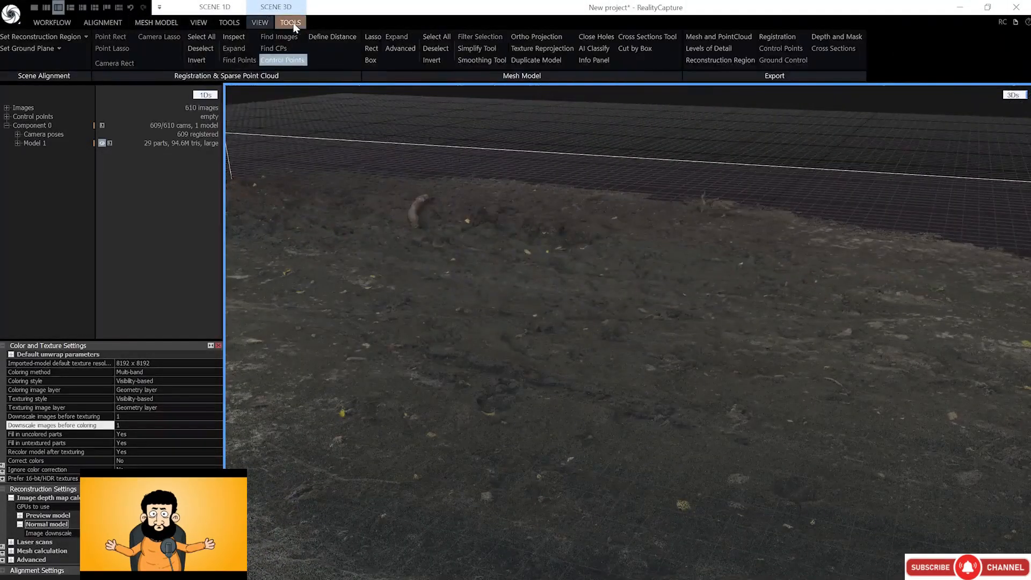
scroll(487, 340, down, 5)
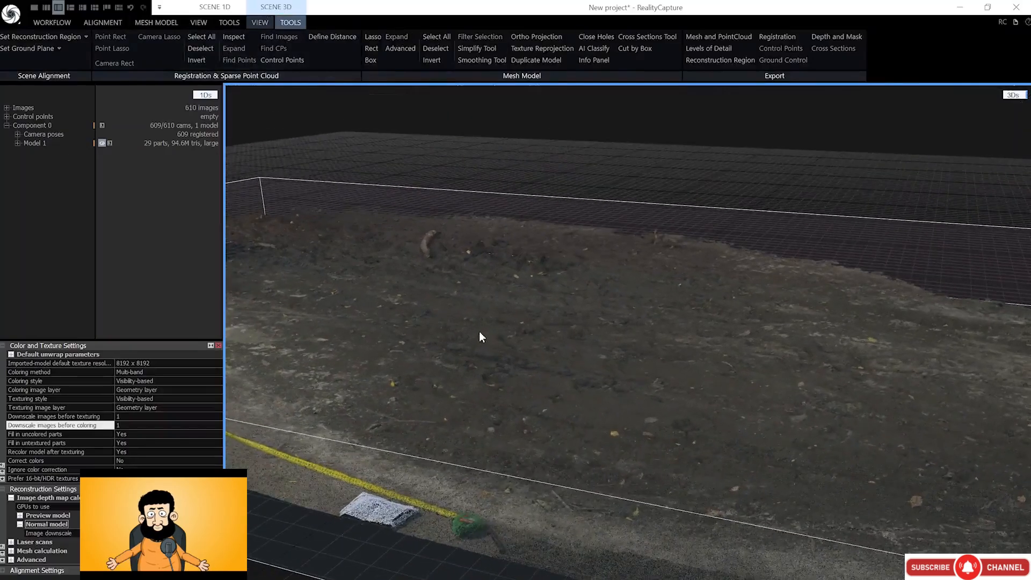
scroll(479, 331, up, 5)
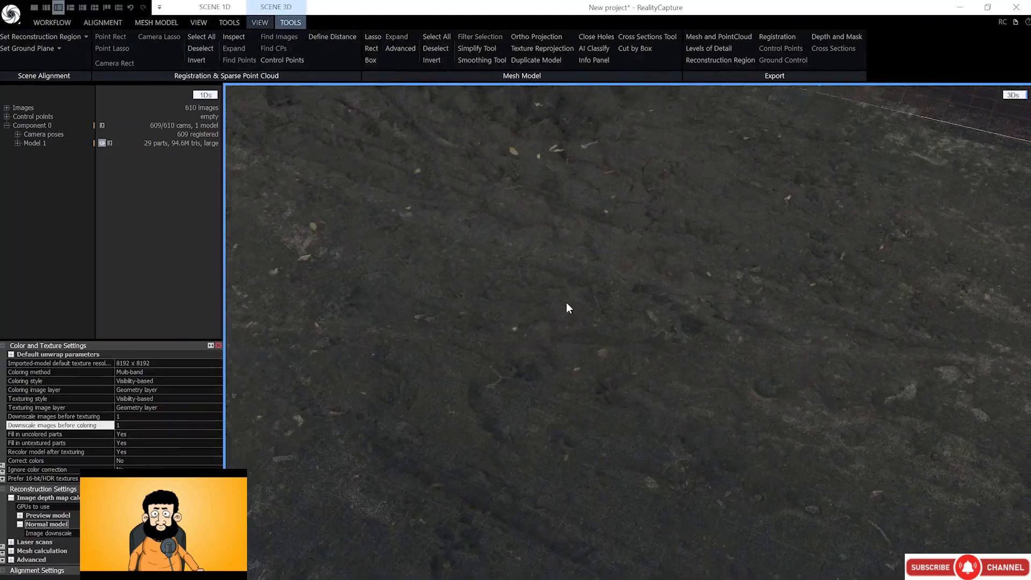
drag(568, 307, 542, 133)
scroll(526, 201, down, 3)
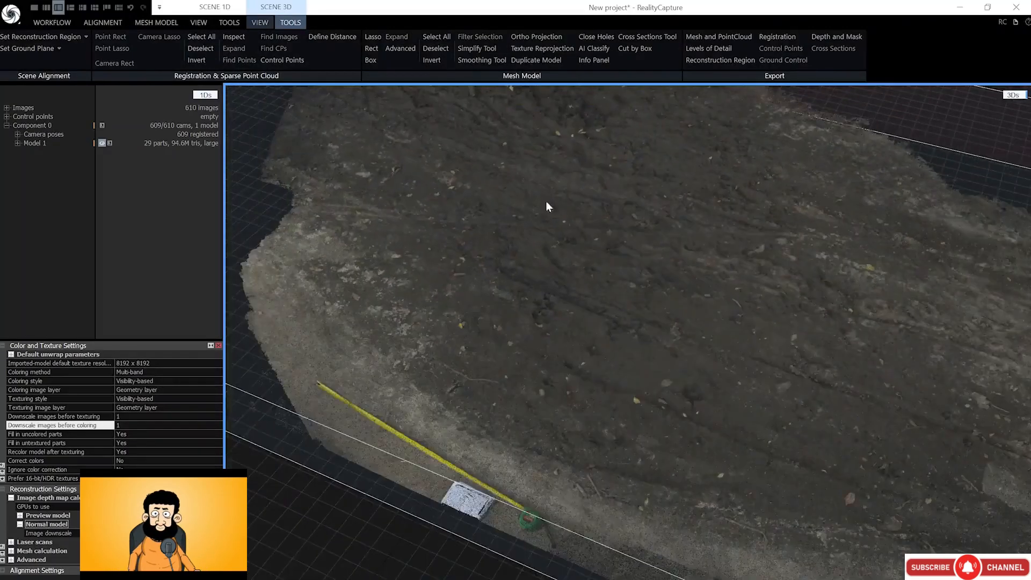
Rename Model 1 as dirt_highpoly
click(36, 143)
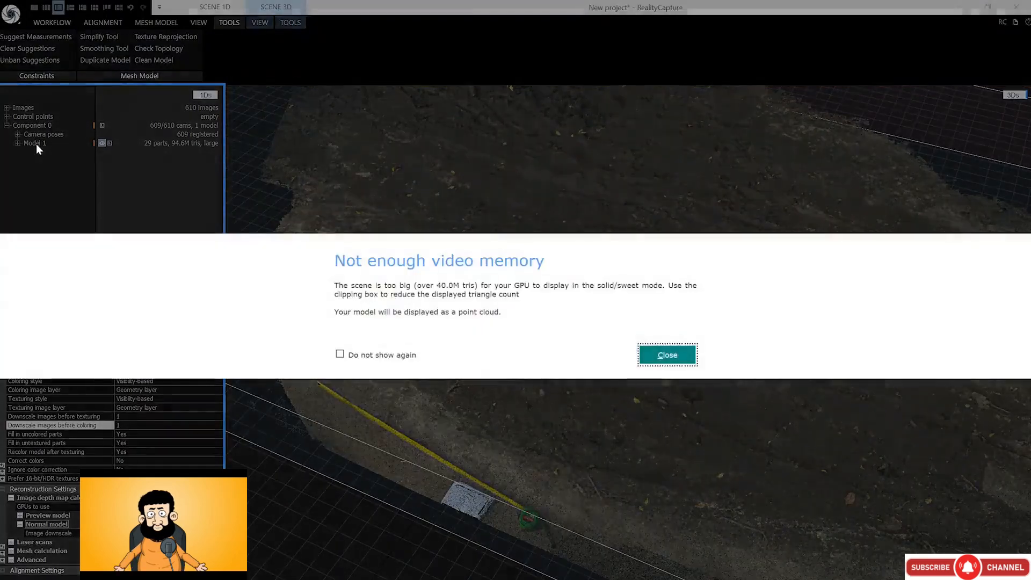
click(668, 355)
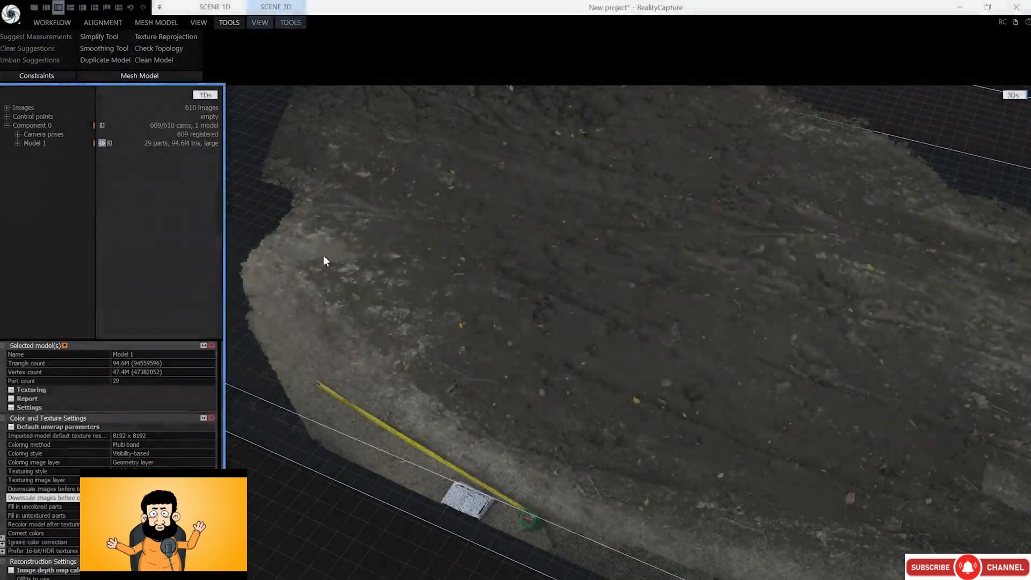
double_click(123, 357)
text(dirt_highpoly)
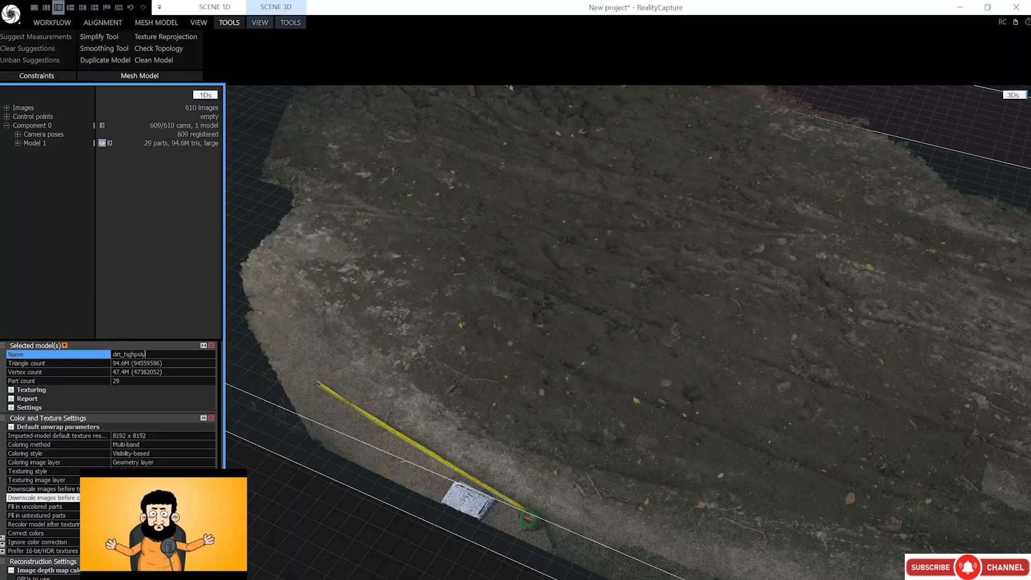
key(Return)
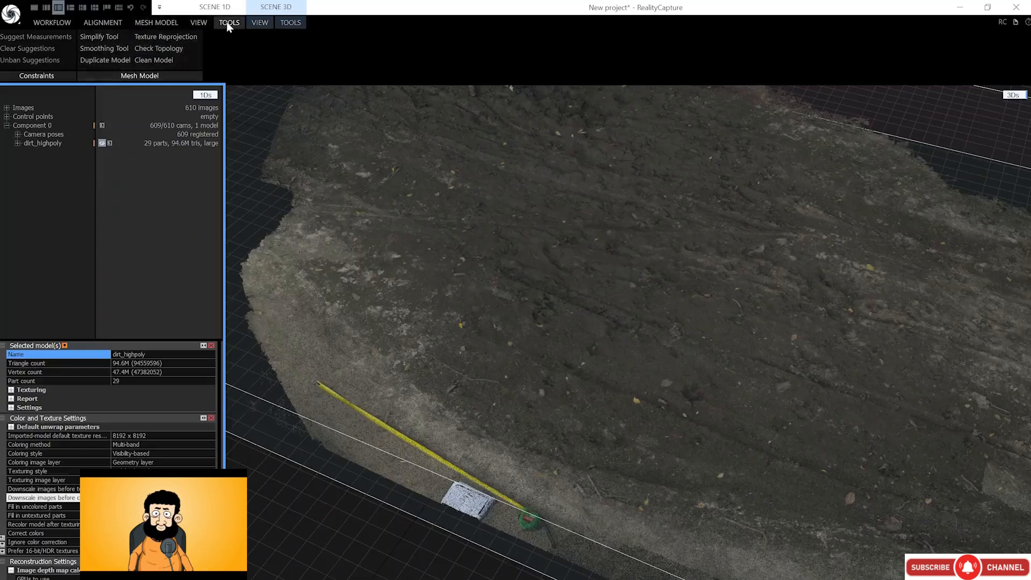
Simplify dirt_highpoly to an absolute target of 10,000 triangles with color reprojection enabled
click(101, 38)
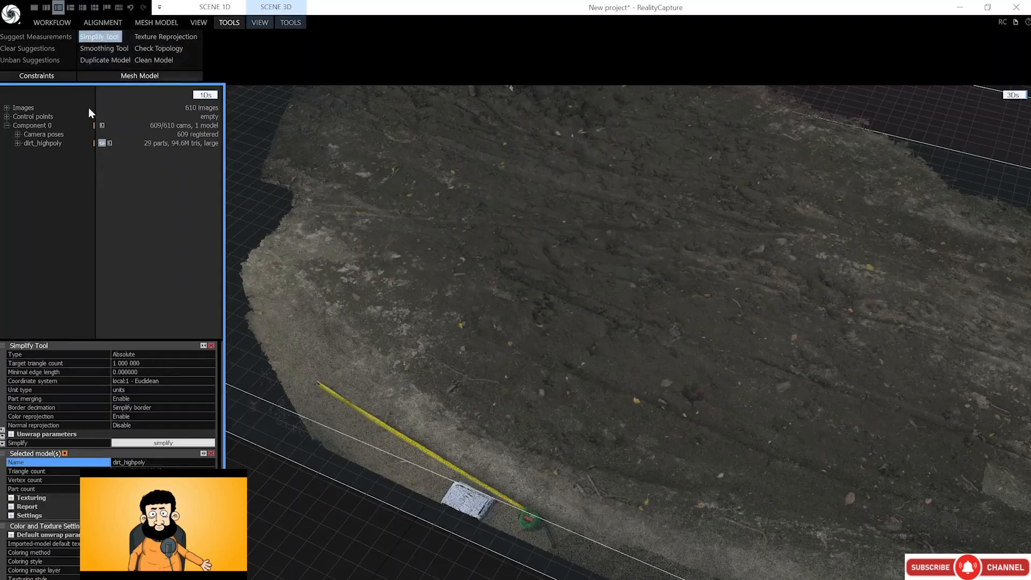
click(123, 363)
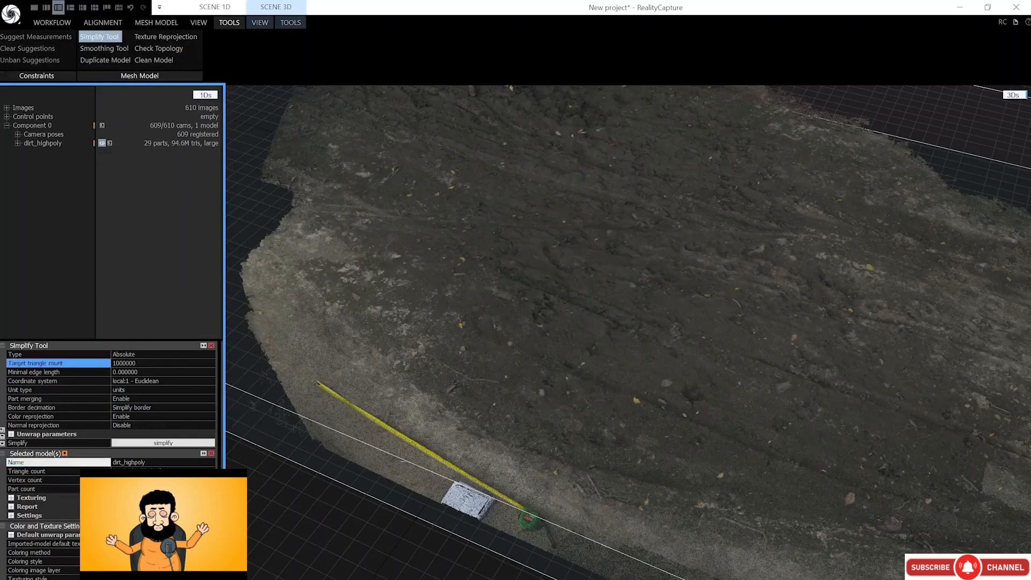
double_click(123, 364)
text(10000)
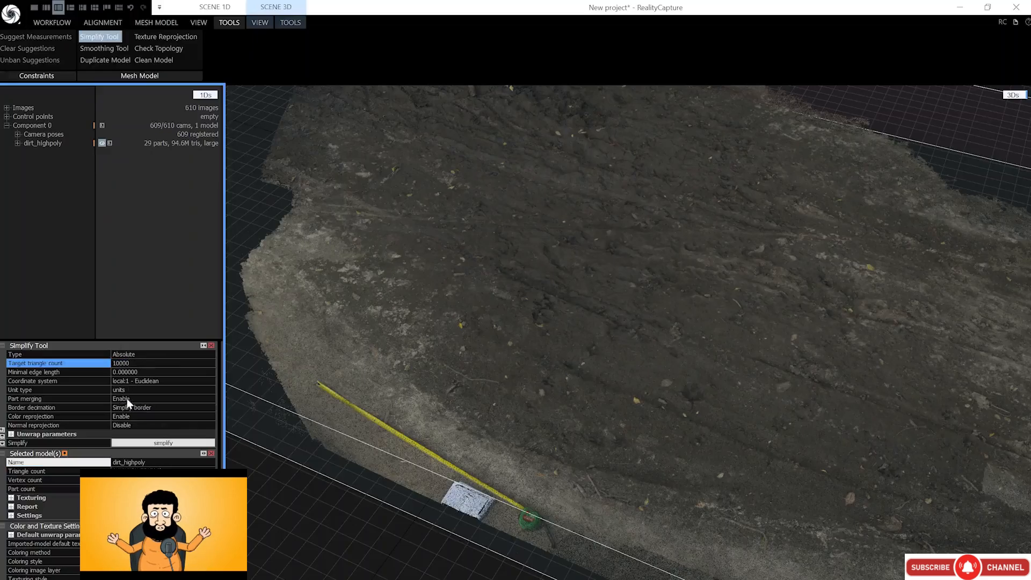
click(129, 416)
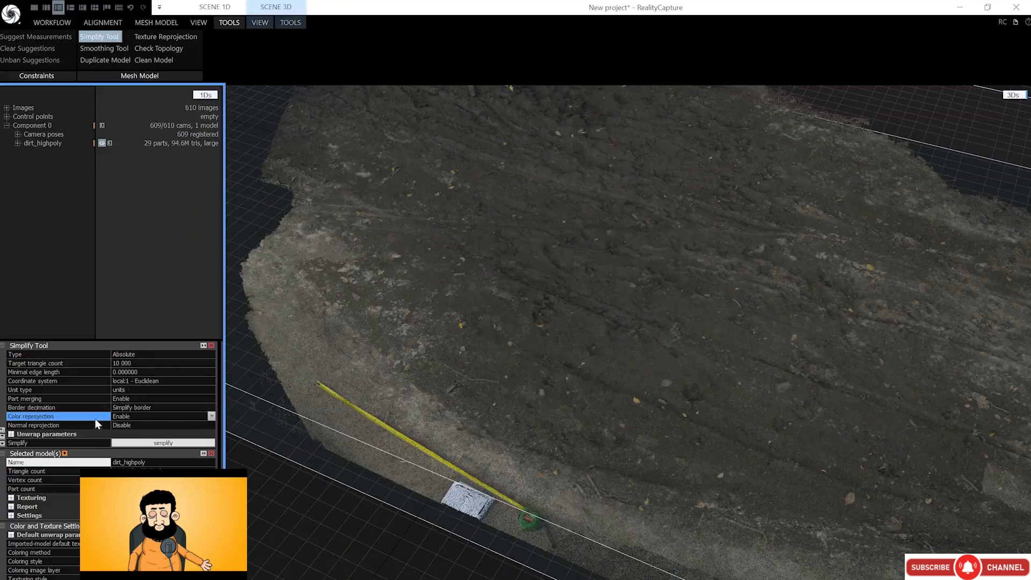
click(137, 444)
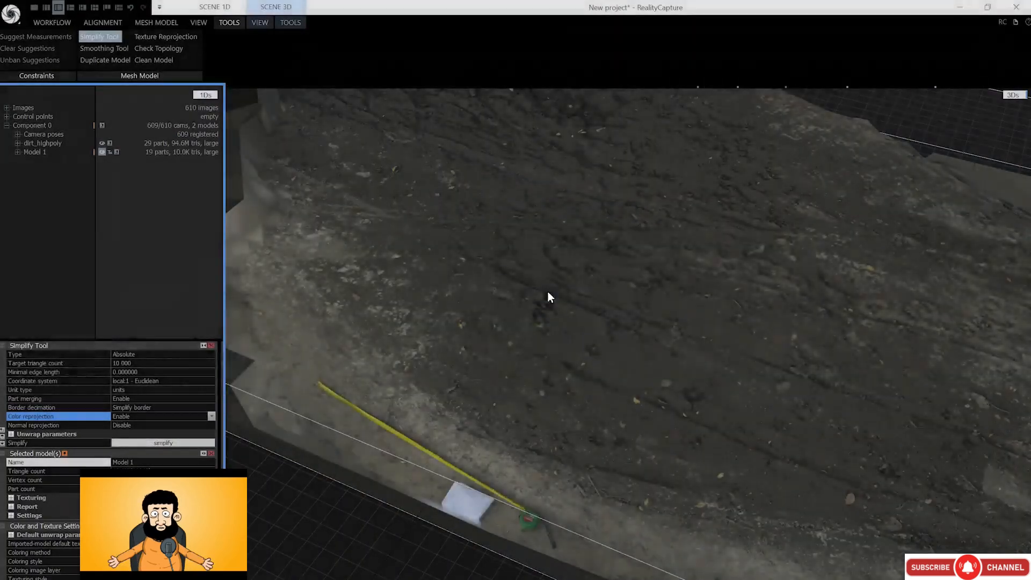
Rename the simplified model as dirt_proxy
right_drag(547, 292, 544, 276)
click(39, 153)
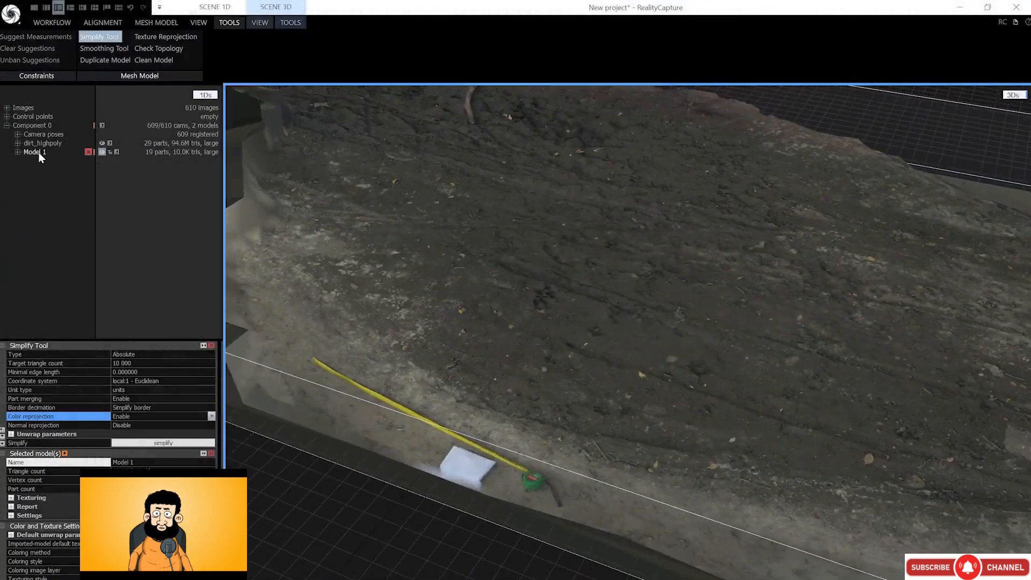
click(137, 354)
text(dirt_)
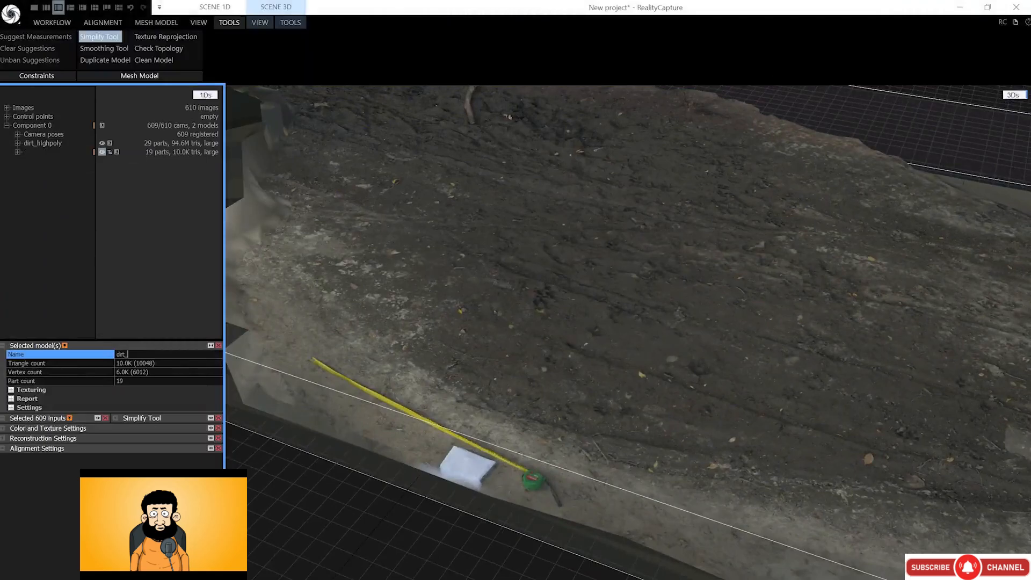
text(proxy)
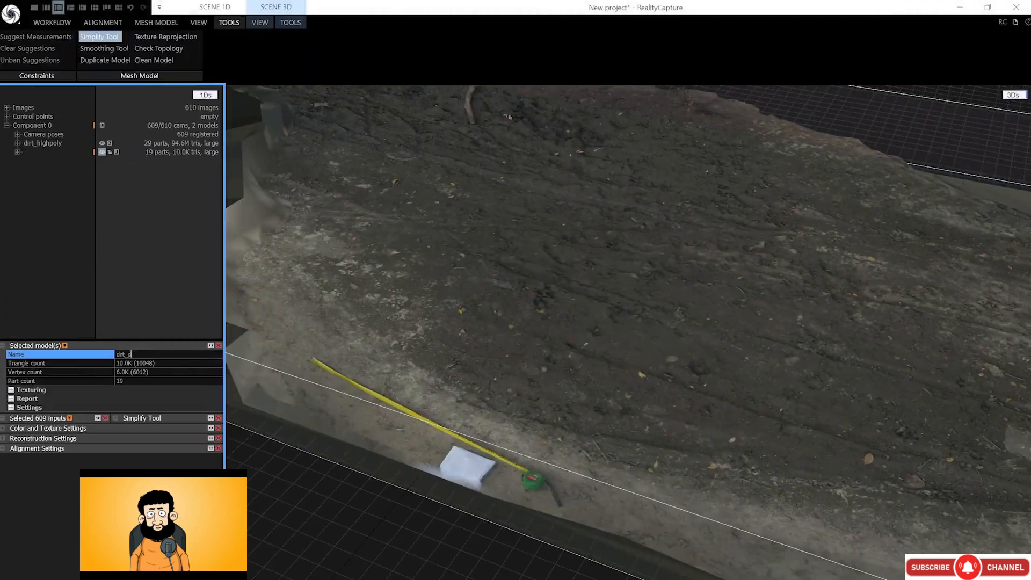
key(Return)
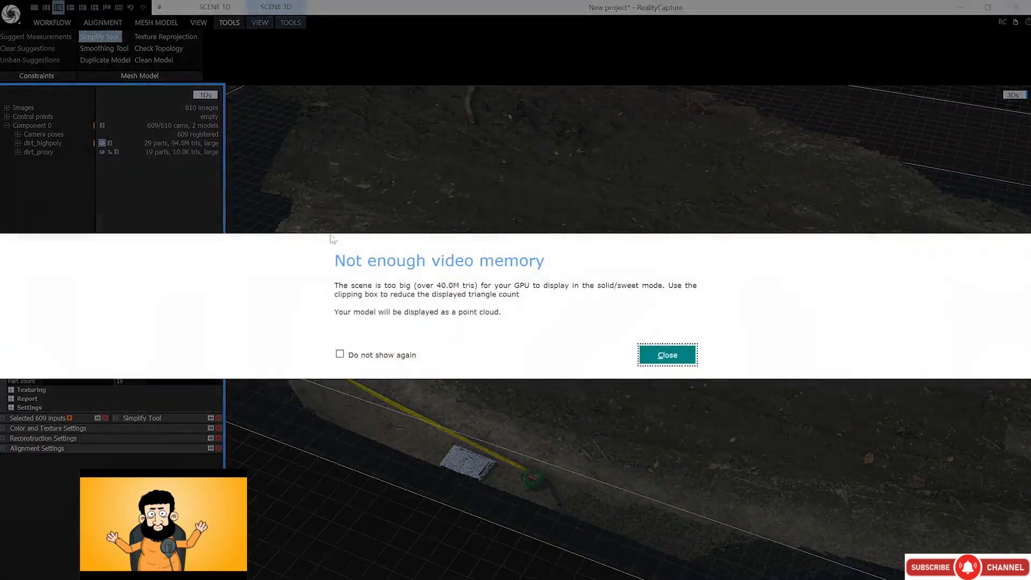
Display dirt_highpoly as a point cloud and start exporting it in Autodesk's FBX format
click(651, 351)
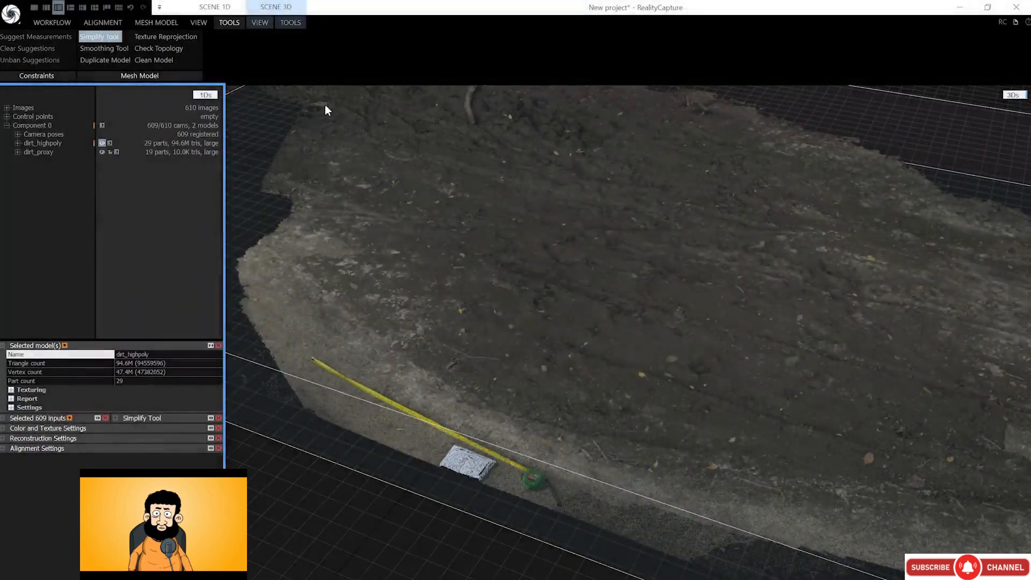
click(168, 24)
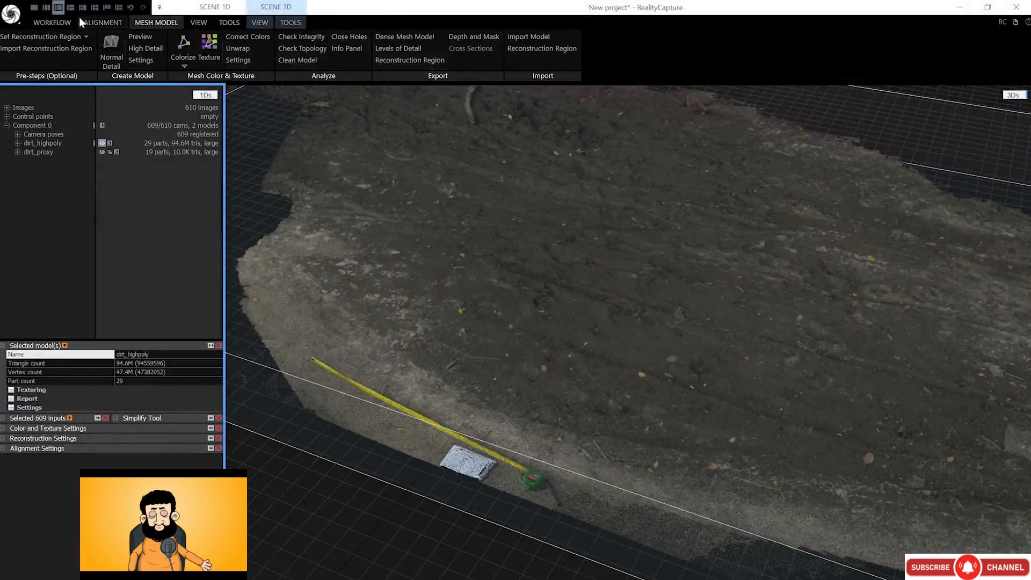
click(63, 23)
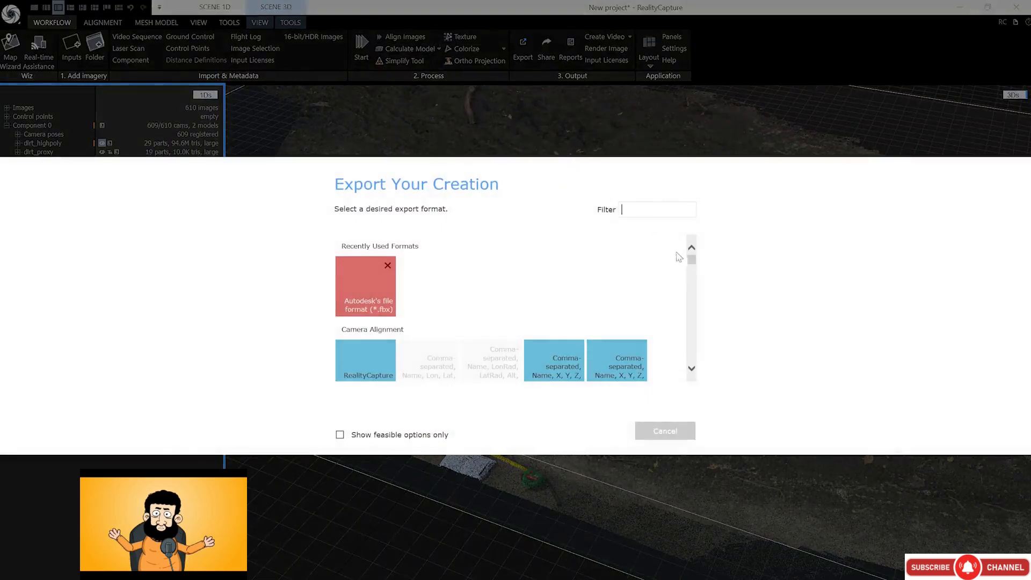
mouse_move(692, 262)
mouse_down()
mouse_move(695, 337)
mouse_move(699, 259)
mouse_up()
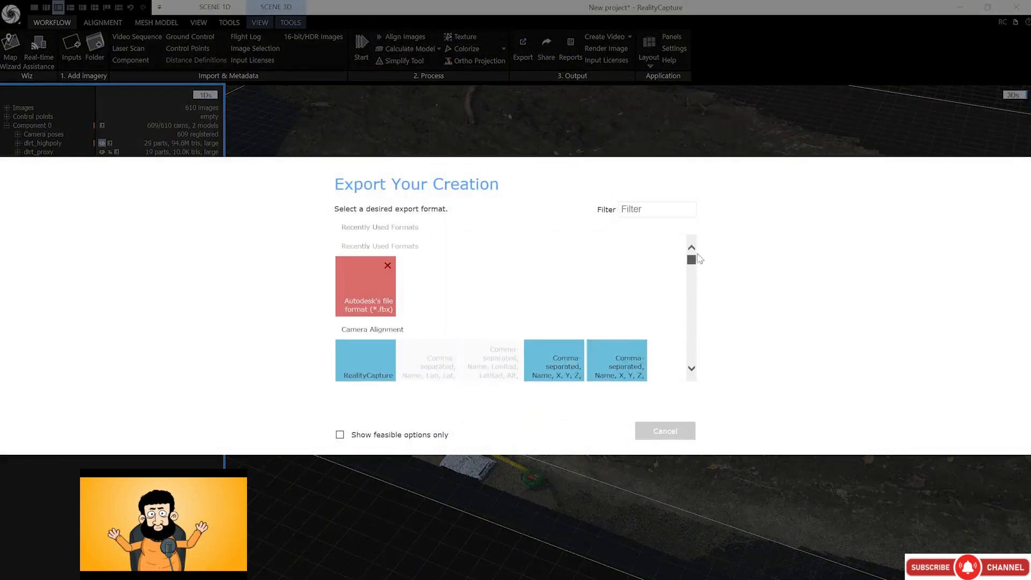
click(667, 210)
text(fbx)
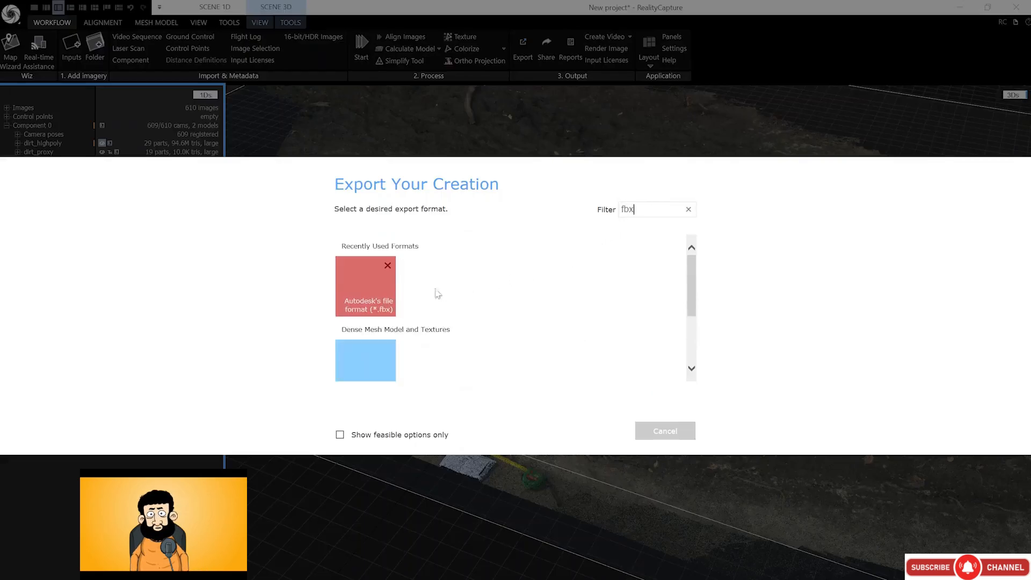
click(385, 299)
Create a dirt_surface_highpoly folder in the export directory and save the FBX inside it as dirt_surface_highpoly
key(ctrl+shift+n)
text(dirt_surface_hig)
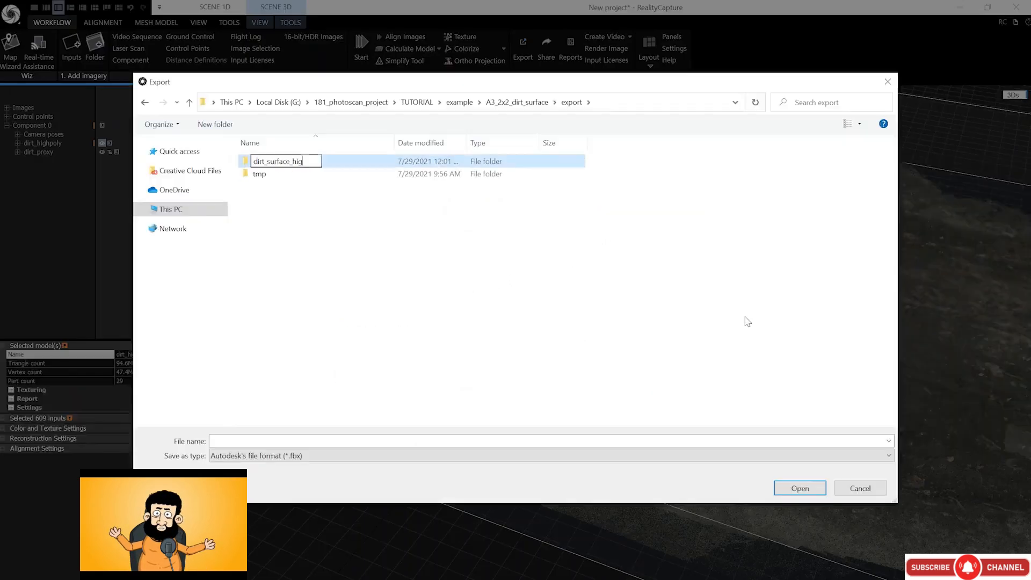
text(hpoly)
key(Return)
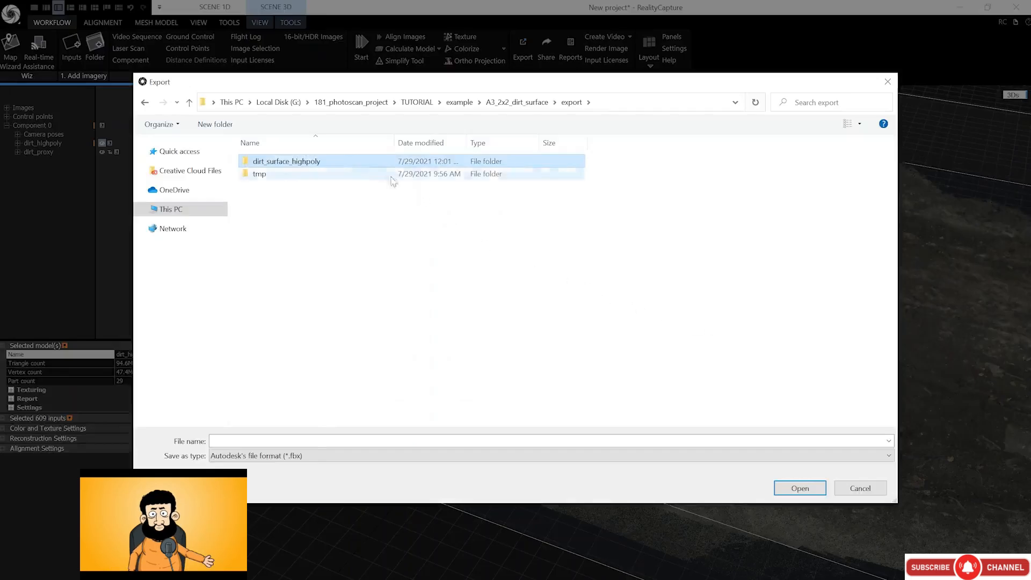
double_click(368, 163)
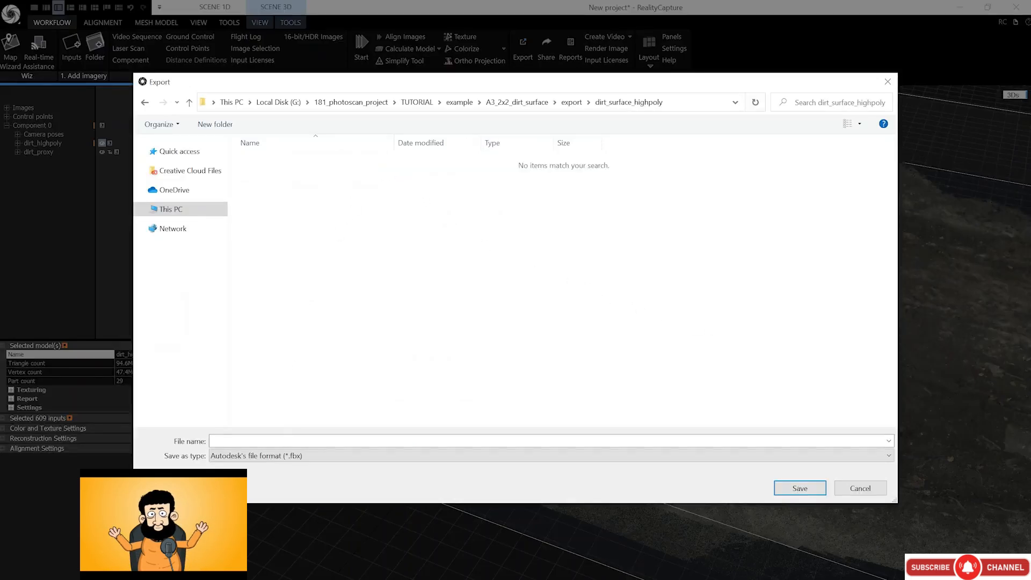
text(dirt_surface_highpoly)
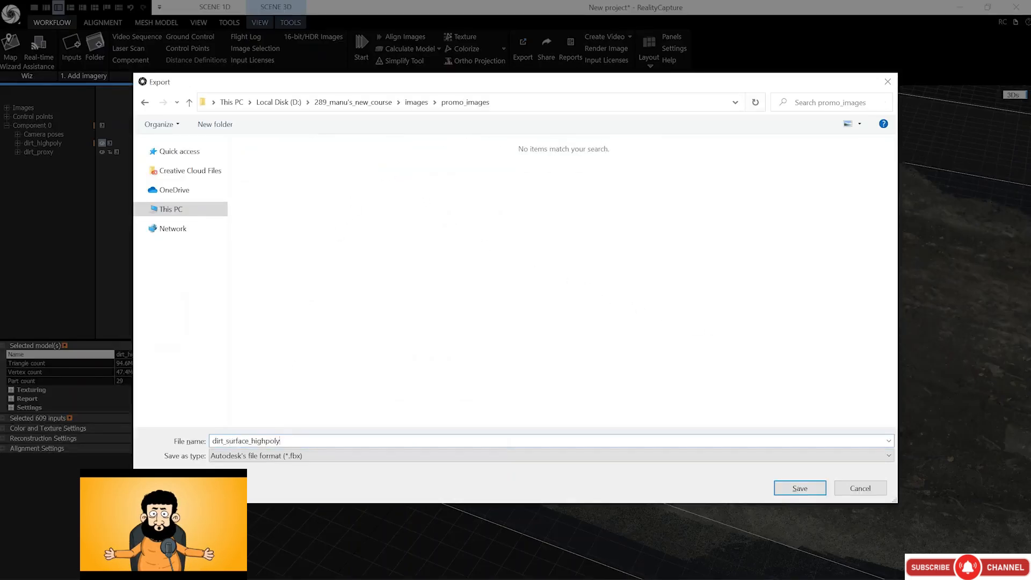
key(Return)
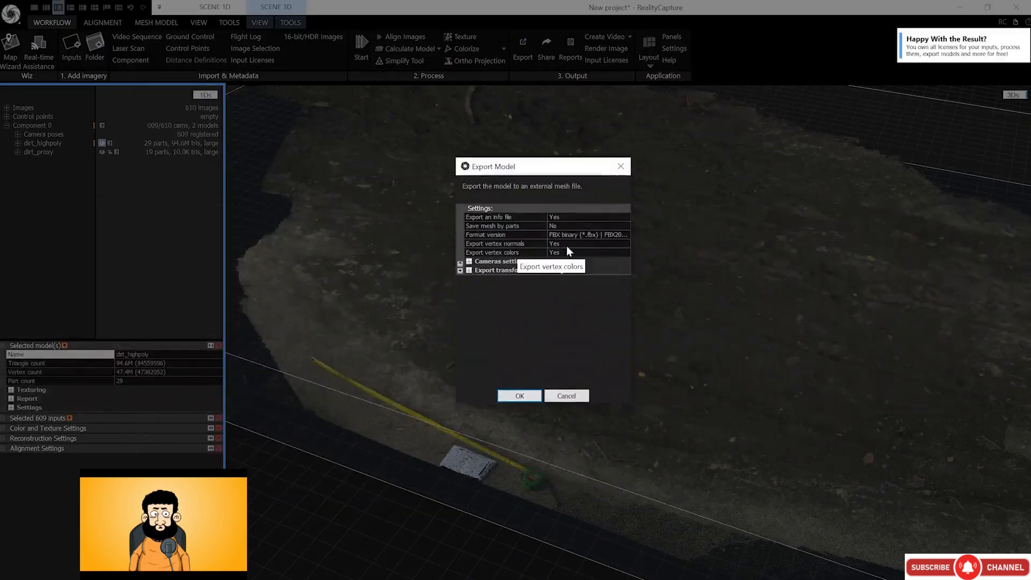
Turn off vertex normals, enable saving the mesh by parts, and run the high-poly export
click(493, 245)
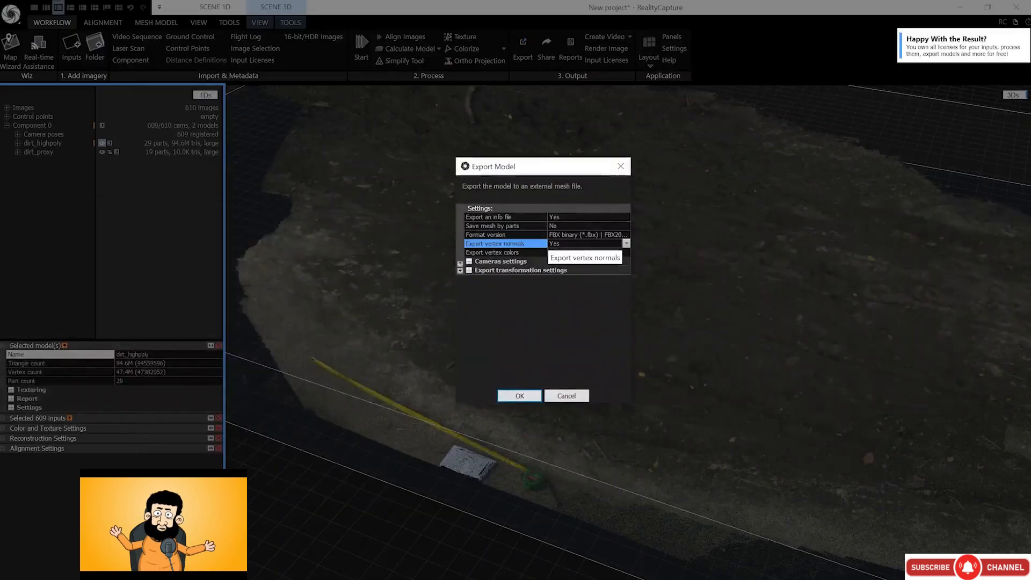
click(626, 243)
click(612, 261)
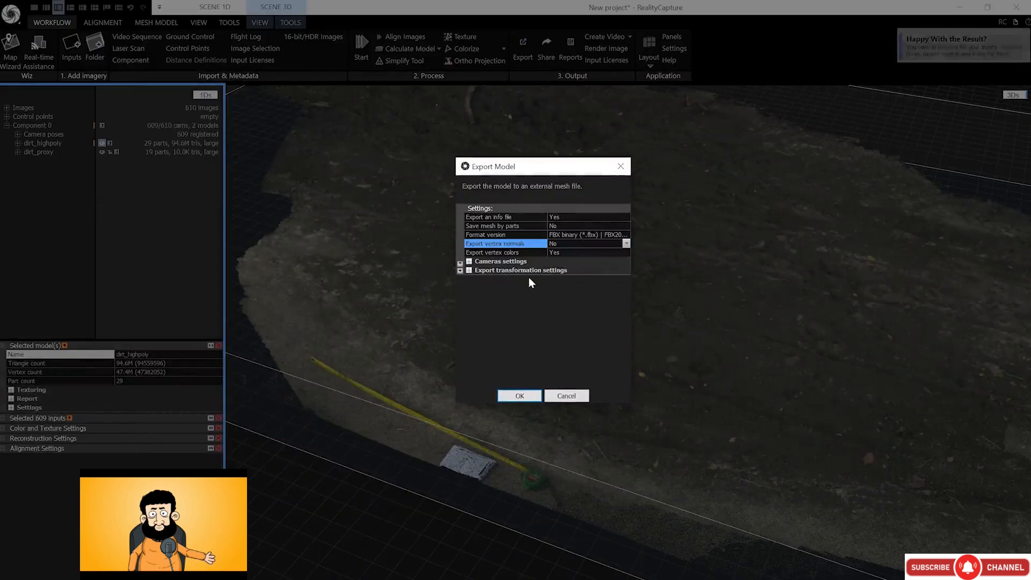
click(554, 230)
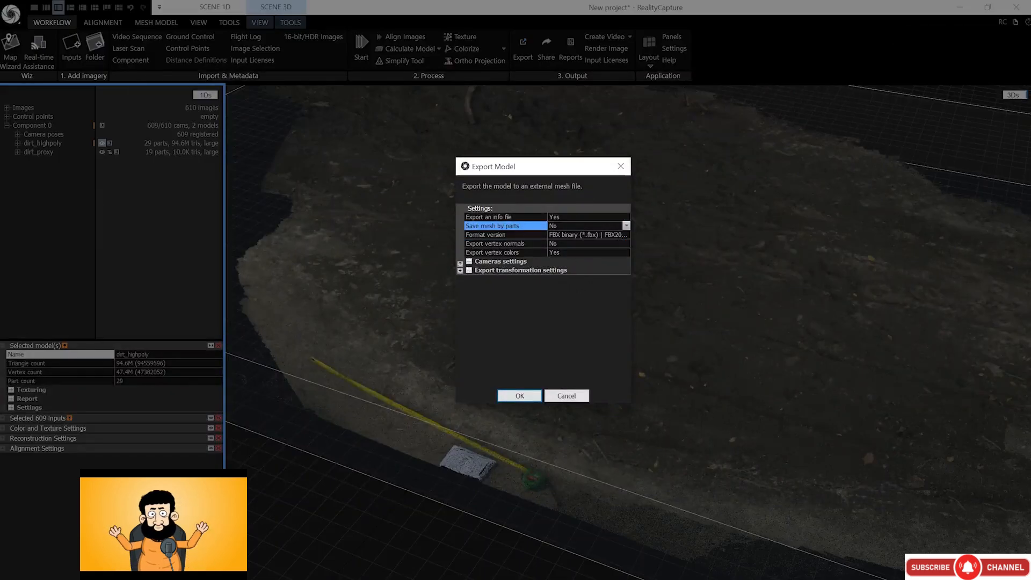
click(555, 230)
click(602, 238)
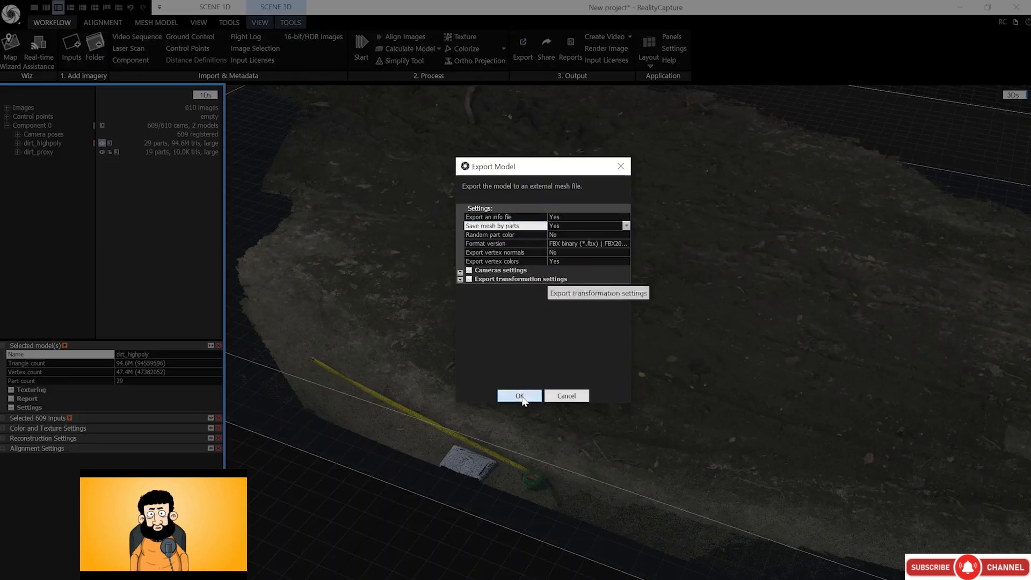
click(521, 395)
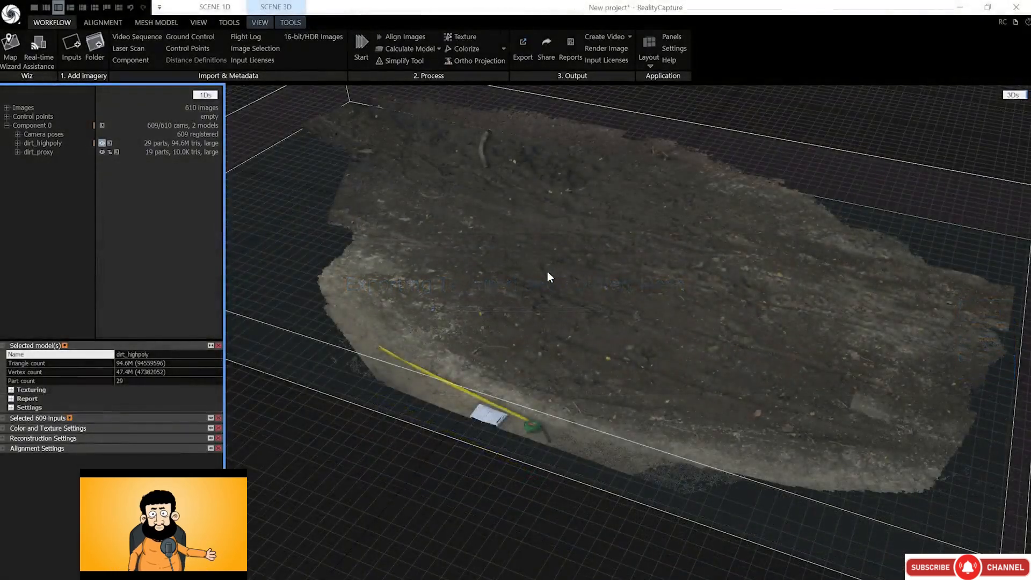
Display dirt_proxy and inspect it in the Solid, Vertices and Sweet render modes
click(48, 153)
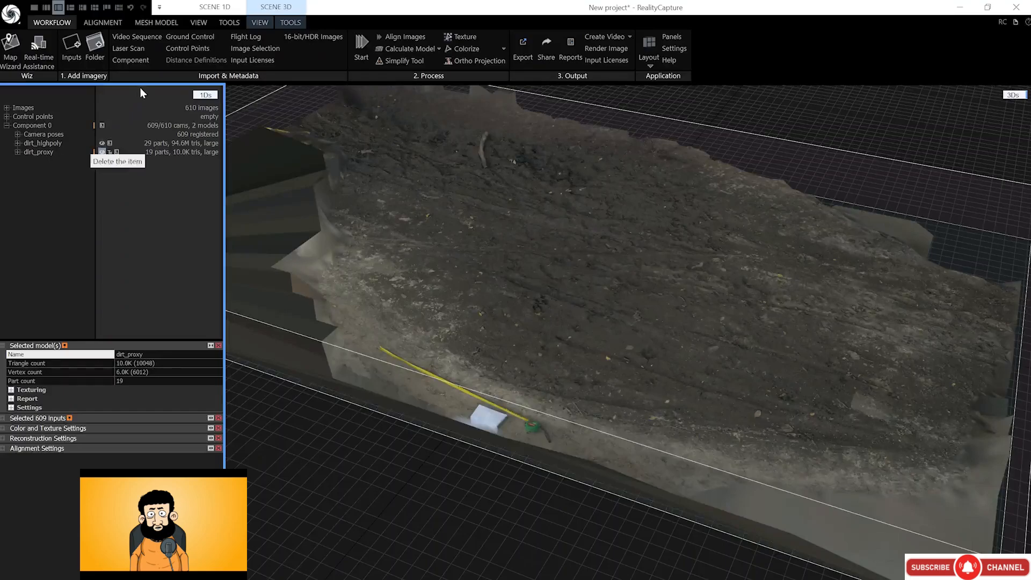
click(198, 22)
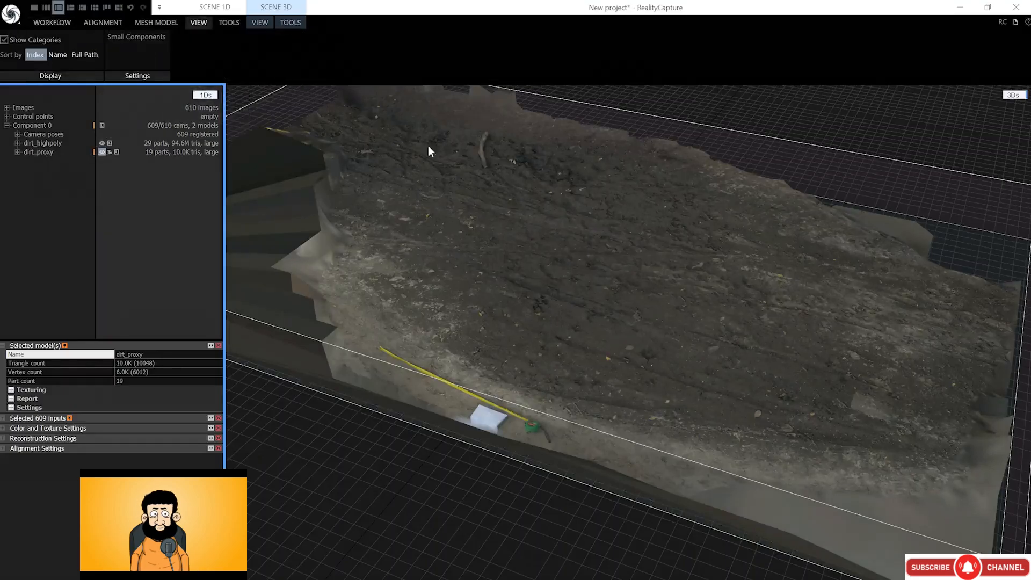
click(536, 236)
click(537, 49)
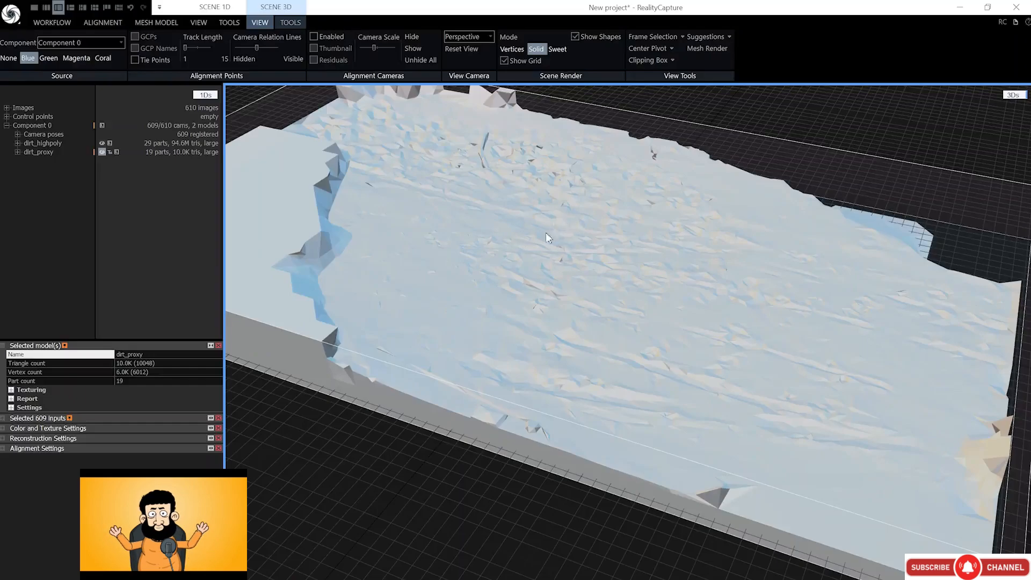
click(522, 50)
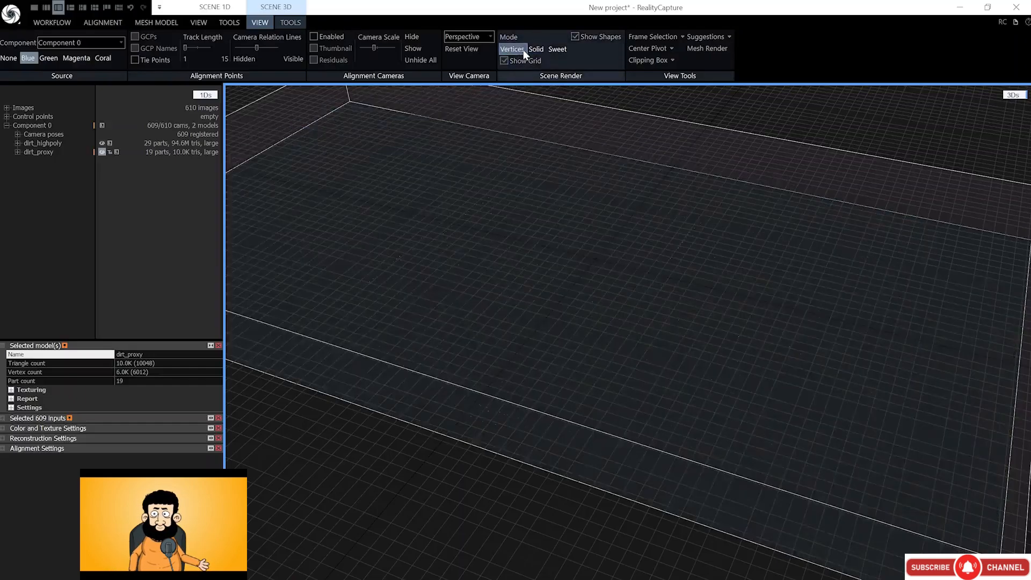
click(550, 50)
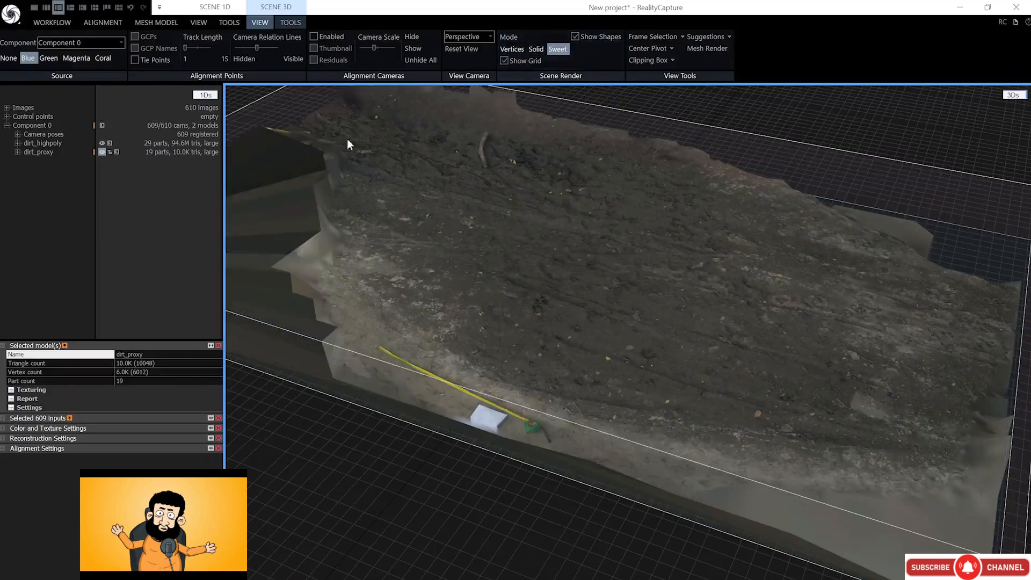
Start the dense mesh export of dirt_proxy and create and open a dirt_surface_proxy folder in the export directory
click(150, 23)
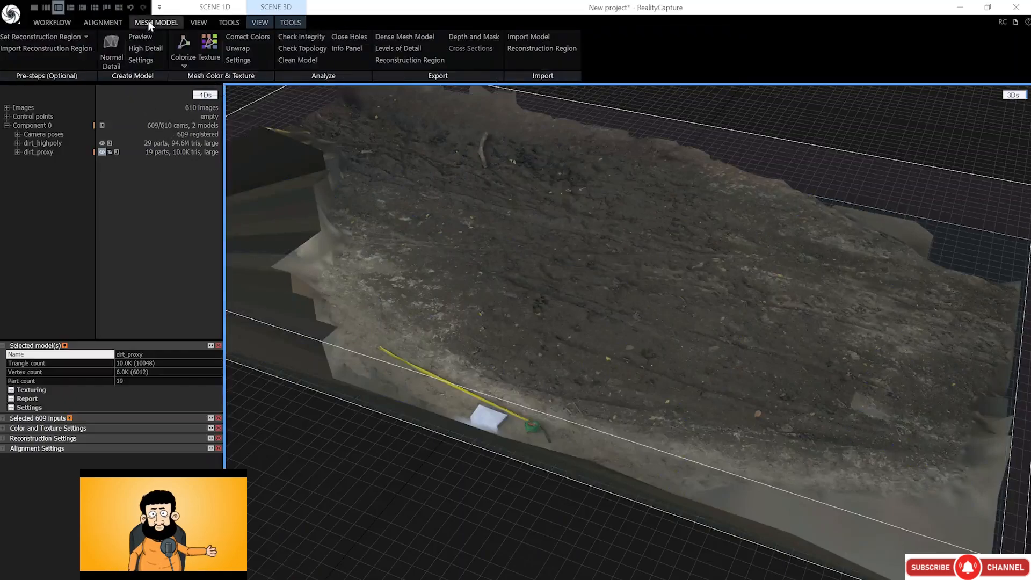
click(396, 39)
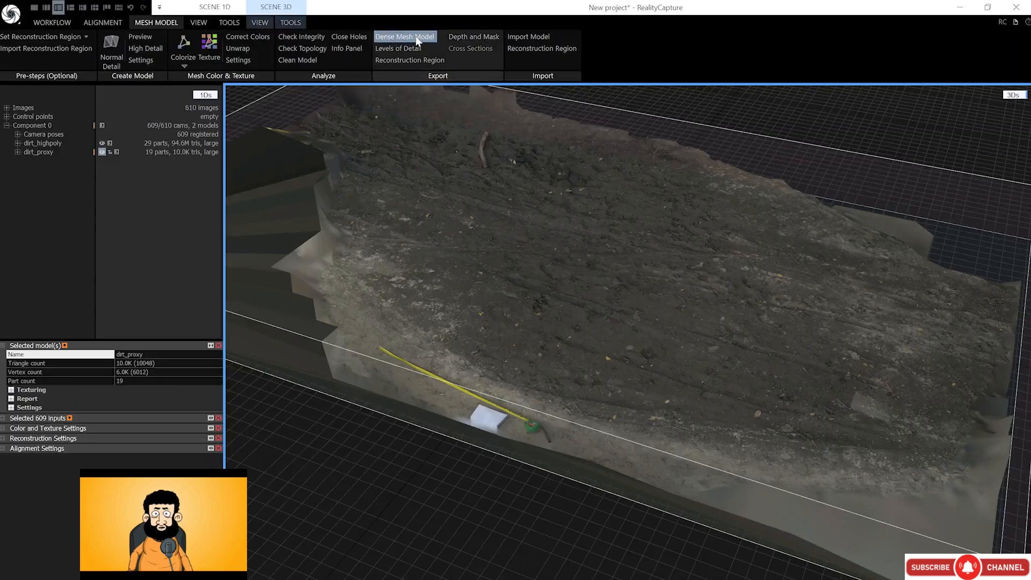
key(ctrl+shift+n)
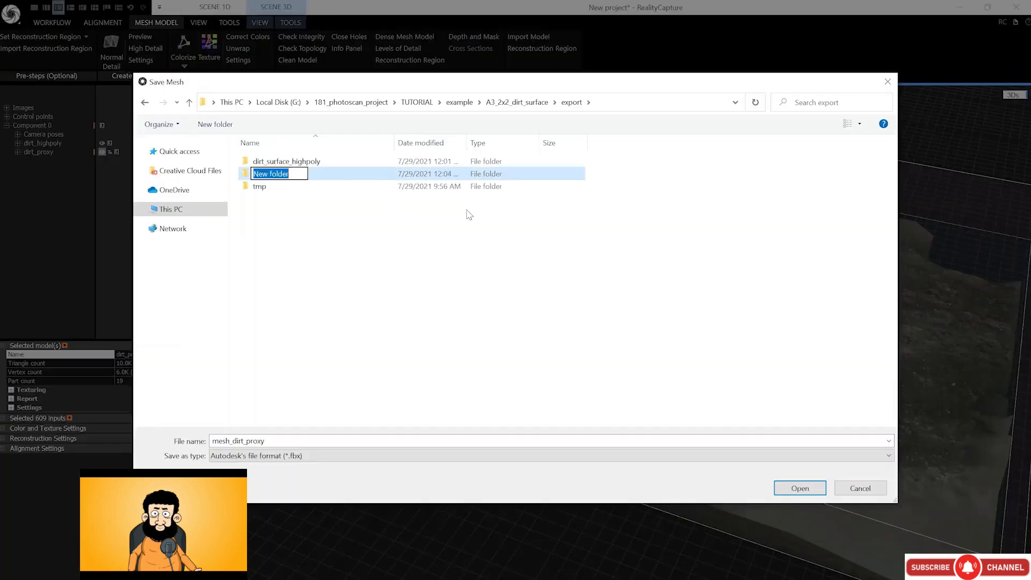
text(dirt_surface_proxy)
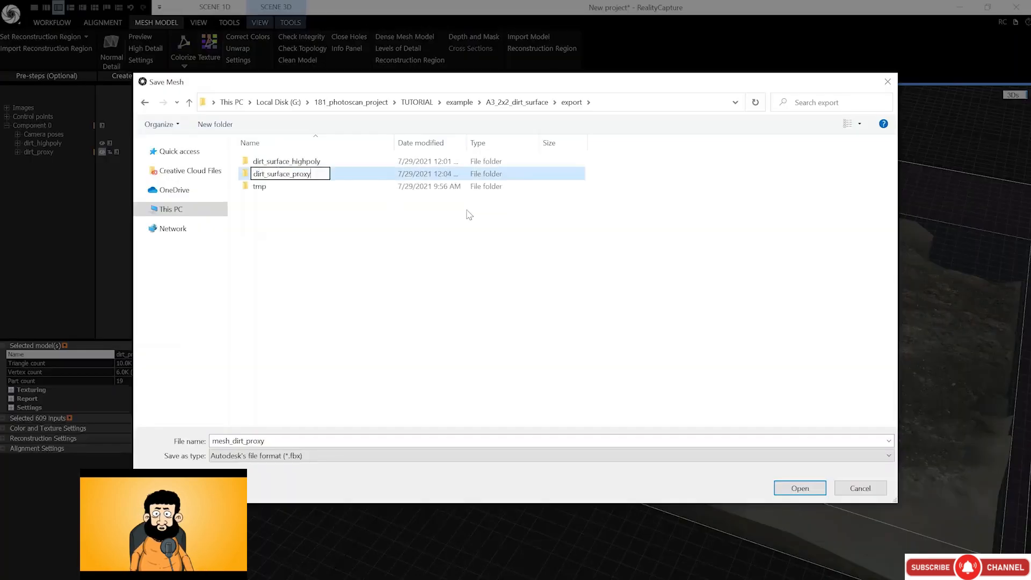
key(Return)
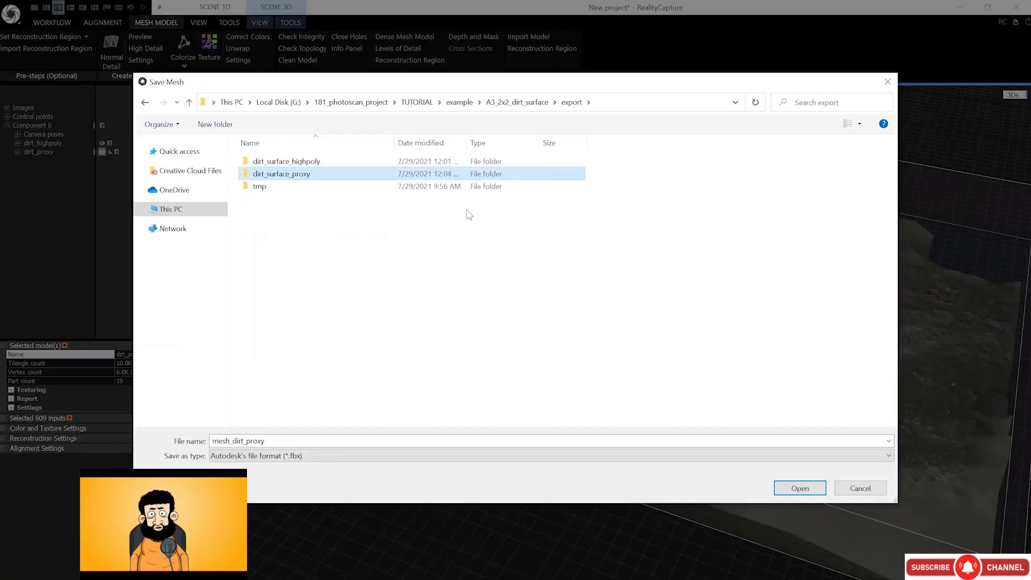
key(Return)
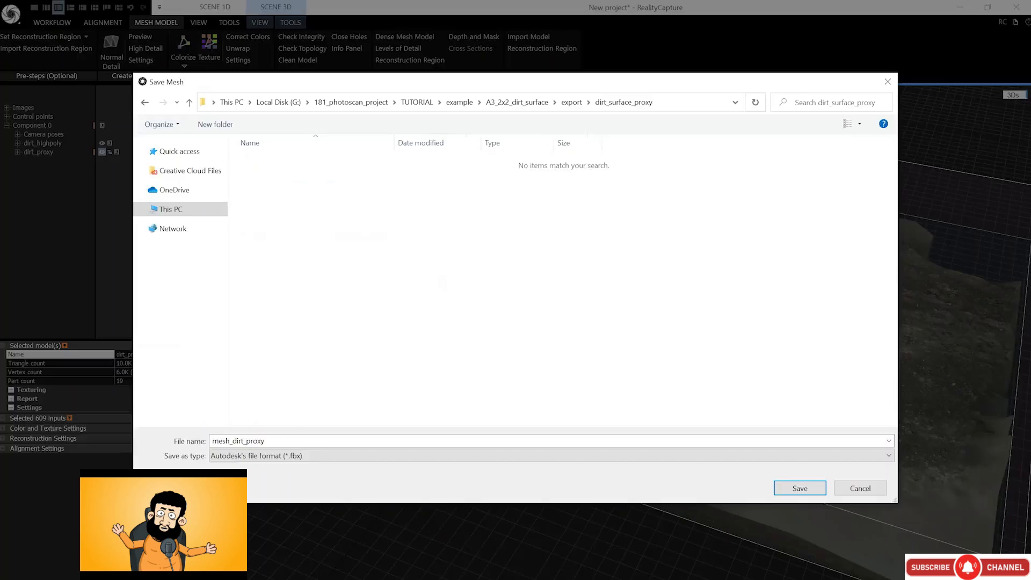
Name the FBX file dirt_surface_proxy and save it in the dirt_surface_proxy folder
click(243, 440)
click(243, 441)
key(BackSpace)
key(BackSpace)
key(BackSpace)
key(BackSpace)
key(BackSpace)
key(BackSpace)
key(BackSpace)
key(BackSpace)
key(BackSpace)
text(dirt_surface)
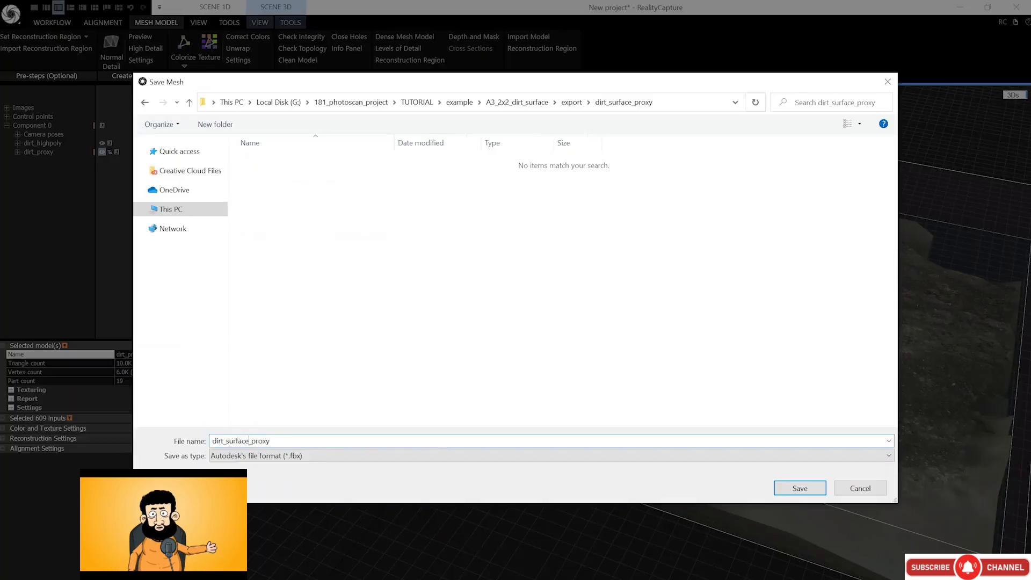
click(796, 488)
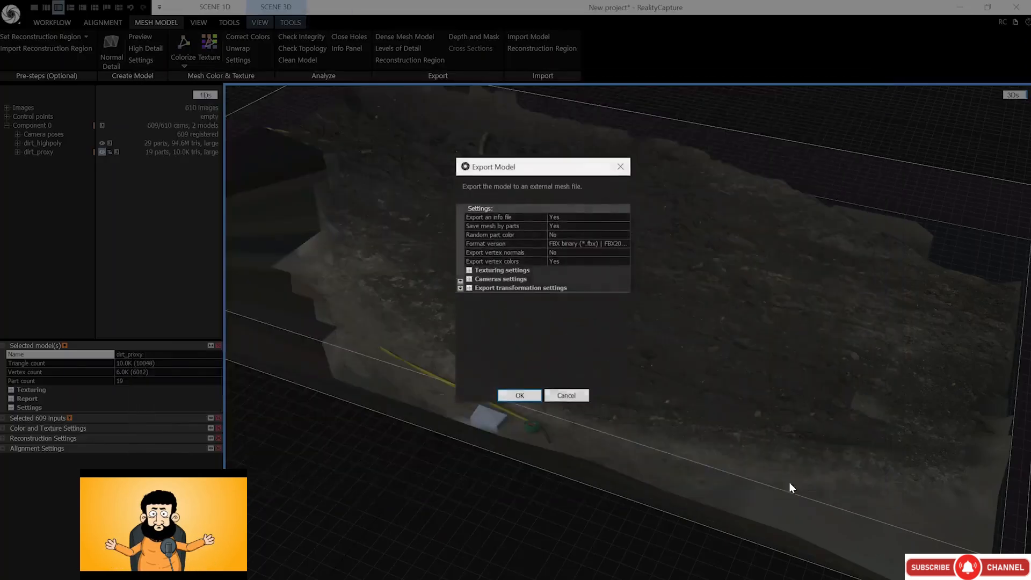
Turn off saving the mesh by parts, check the texturing settings, and run the proxy export
click(591, 226)
click(626, 226)
click(615, 243)
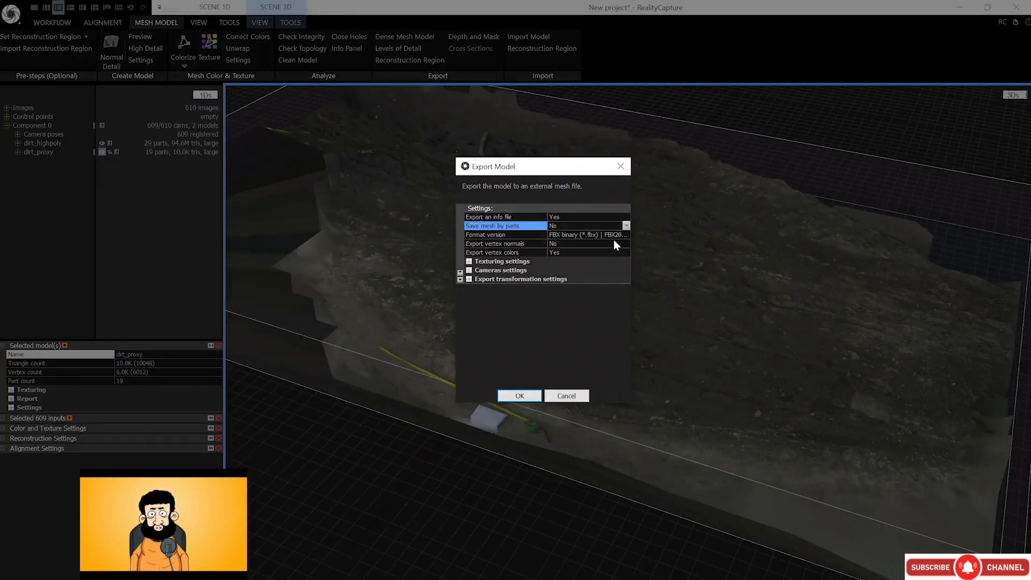
click(470, 262)
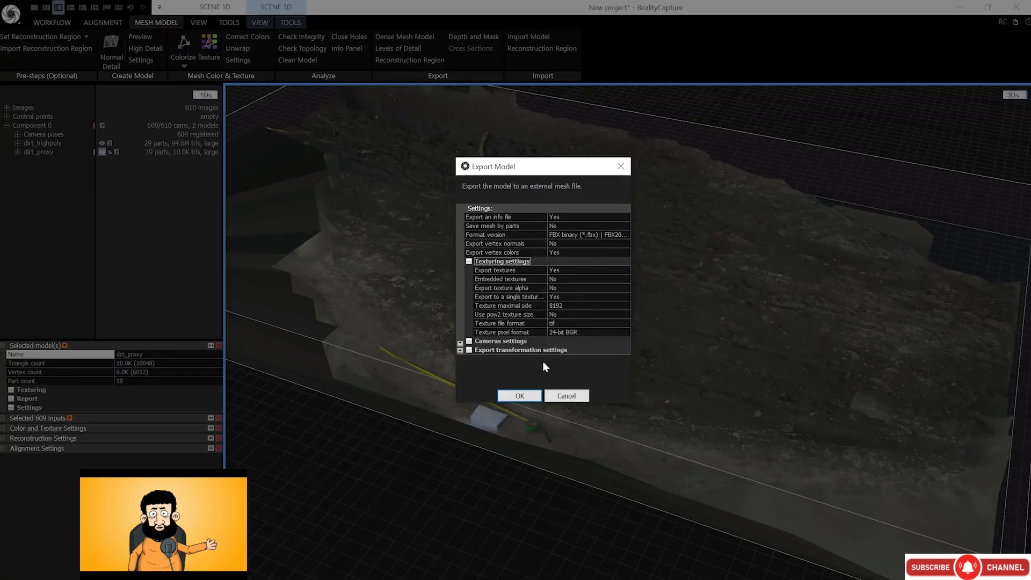
click(527, 395)
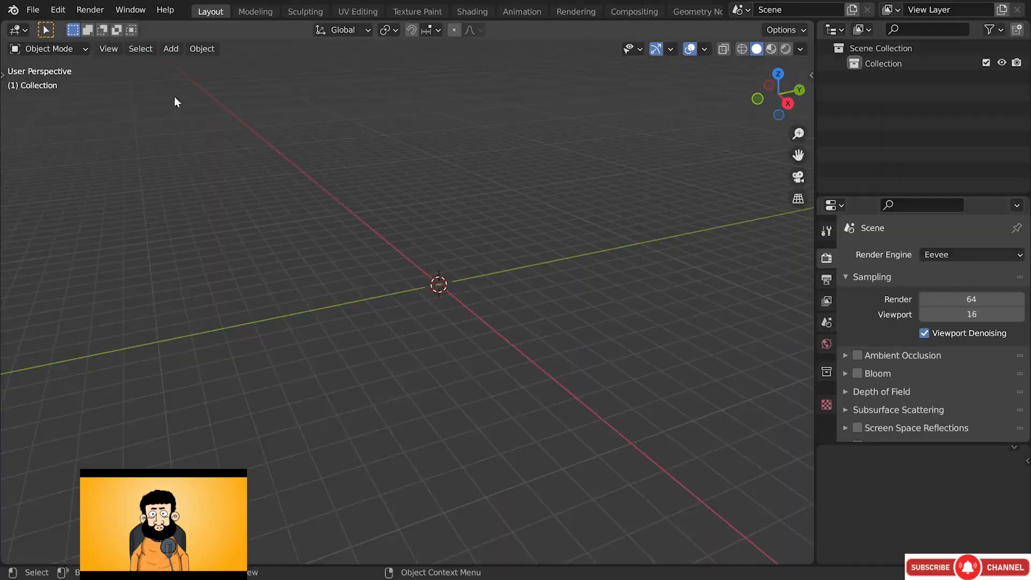
In Blender, import dirt_surface_proxy.fbx from the export folder's dirt_surface_proxy subfolder with the default FBX options
click(32, 10)
mouse_move(79, 217)
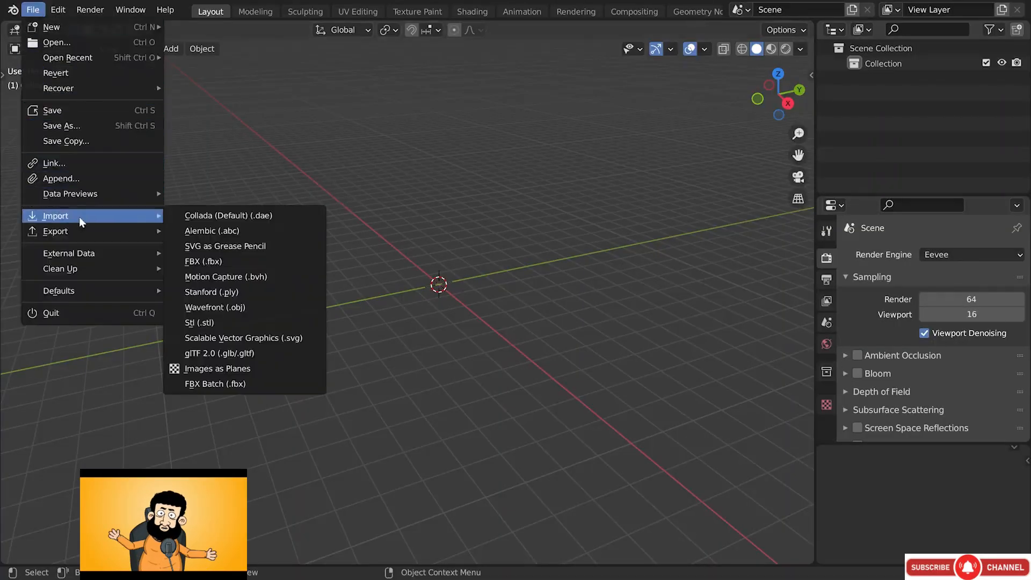
click(213, 266)
double_click(334, 146)
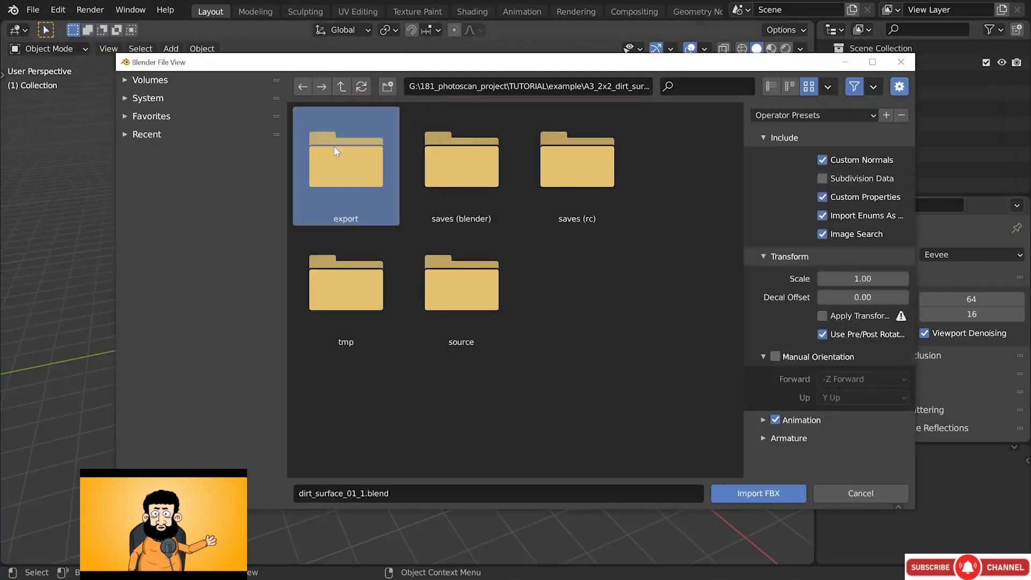
click(358, 147)
double_click(357, 144)
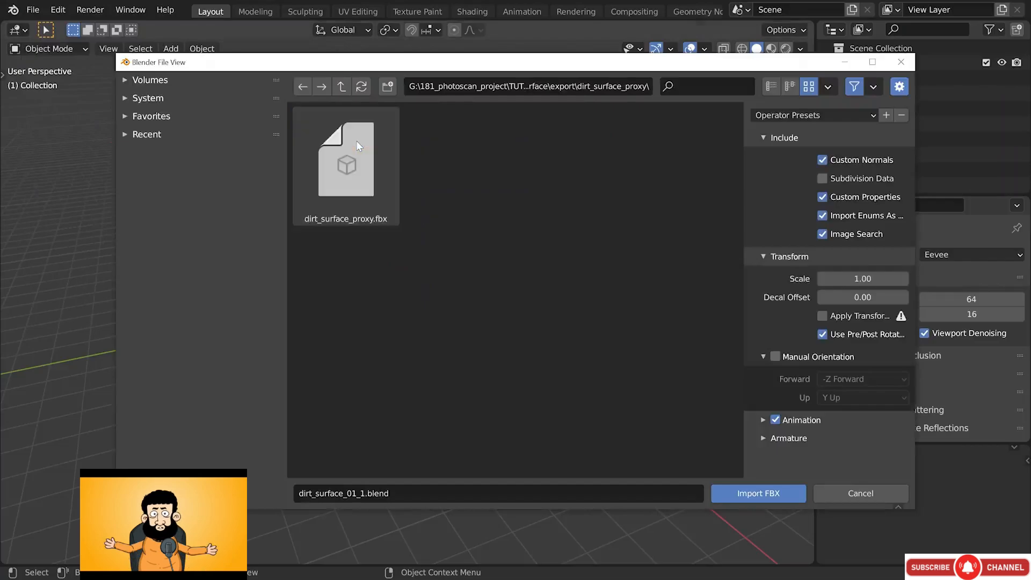
click(345, 168)
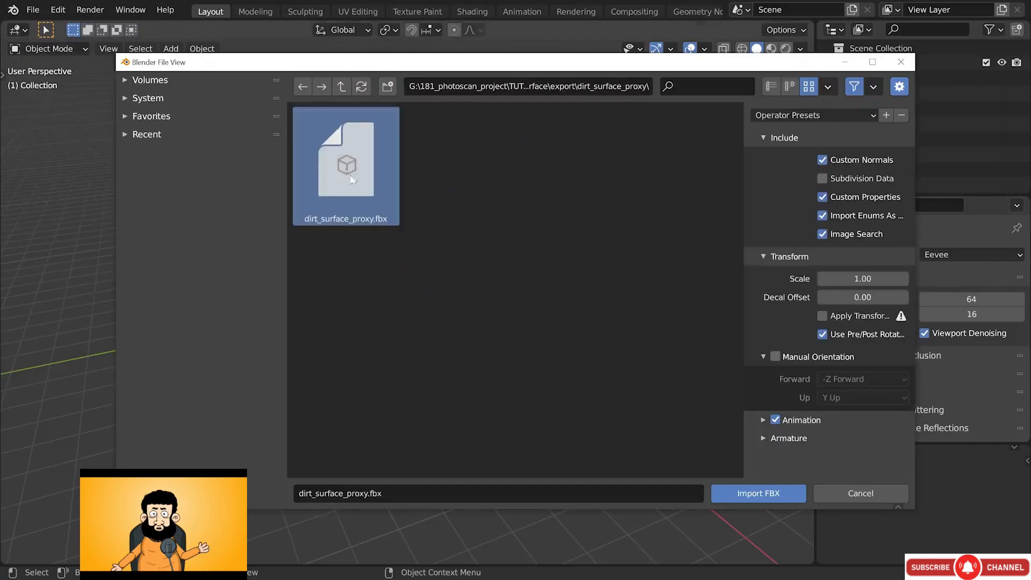
click(740, 490)
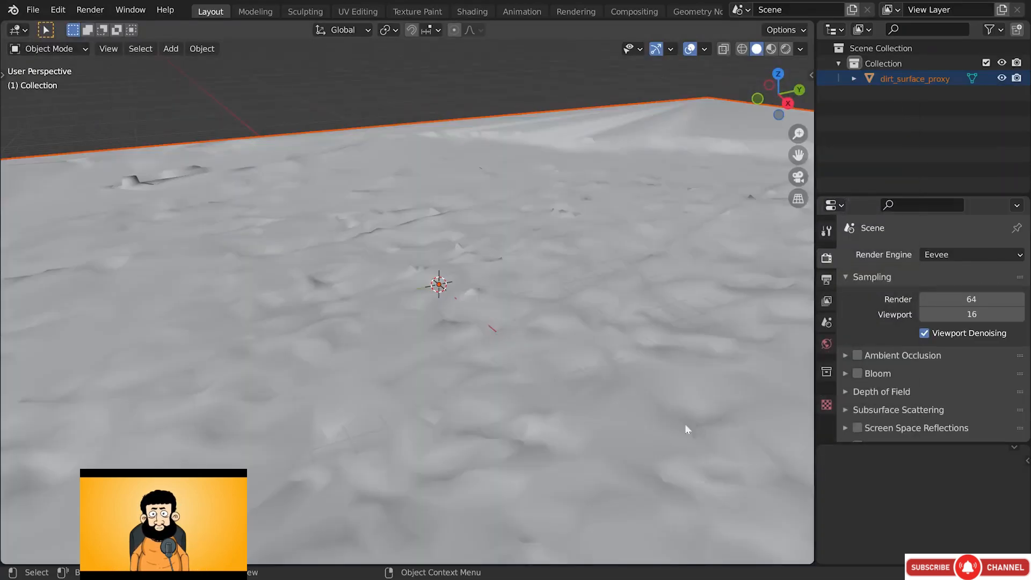
Show the imported proxy in rendered shading and set the world background color to white
scroll(516, 325, down, 5)
middle_drag(543, 300, 614, 266)
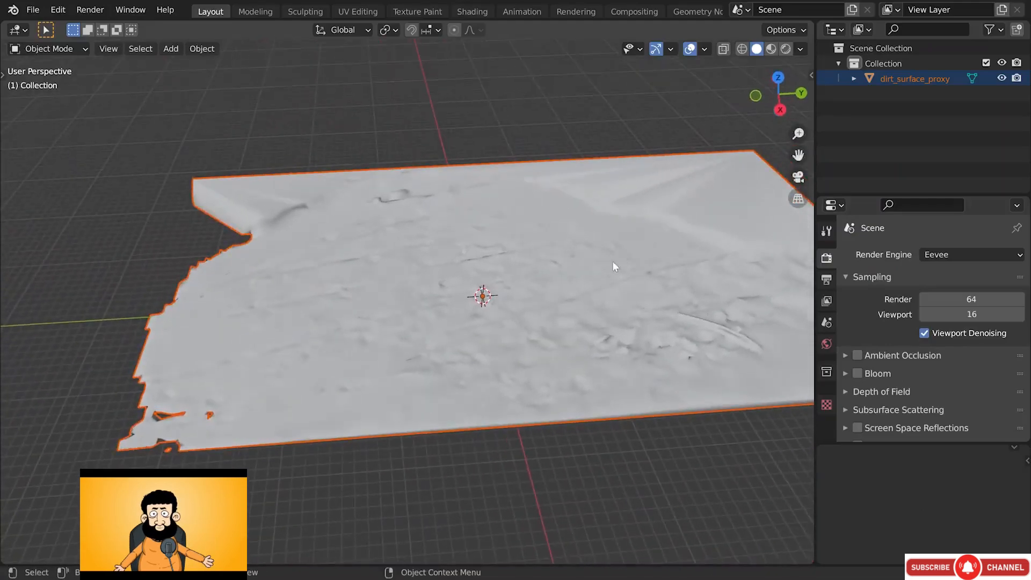
click(785, 52)
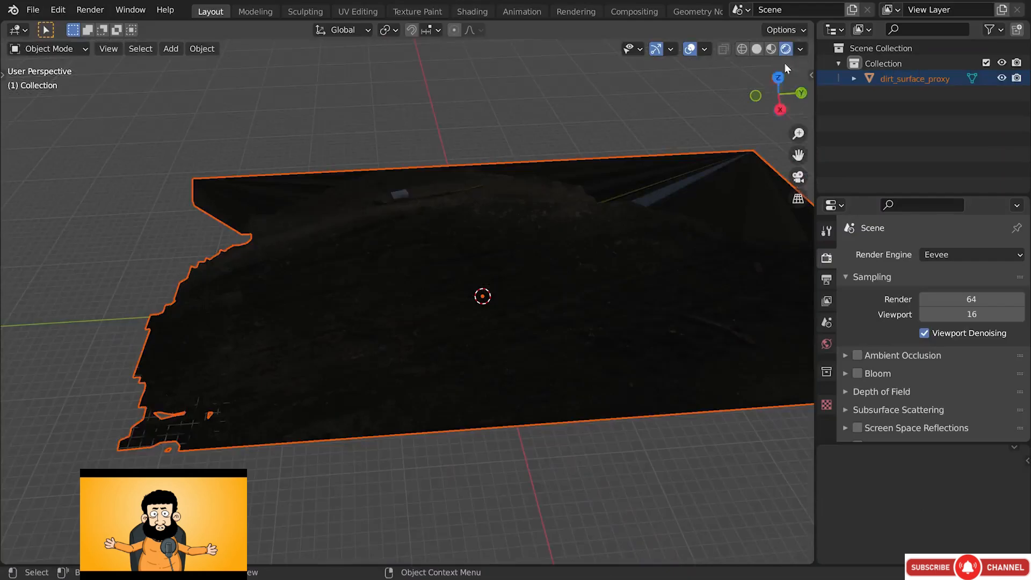
click(826, 344)
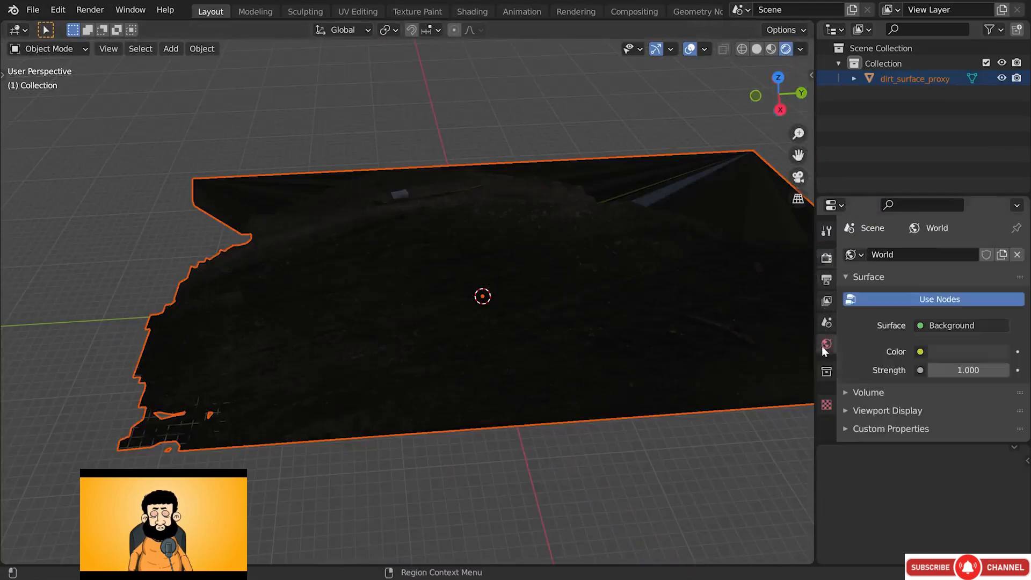
click(952, 354)
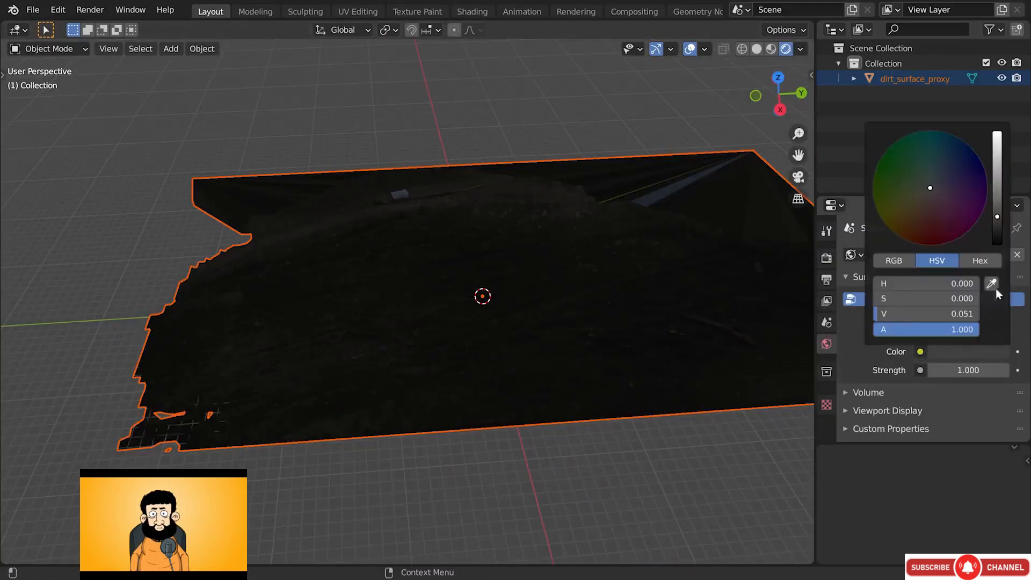
drag(998, 213, 997, 132)
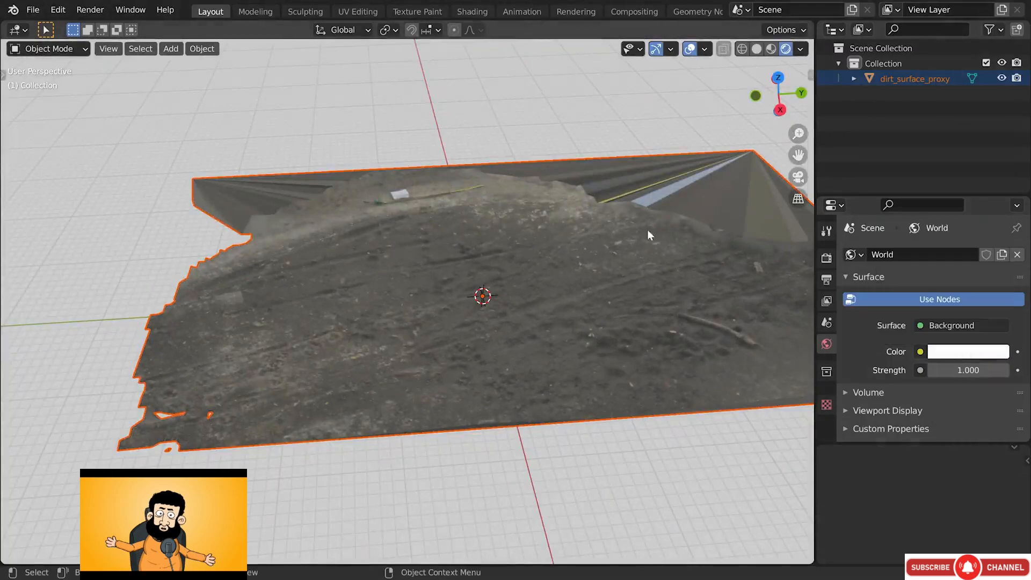
Place the 3D cursor near the middle of the dirt surface and add a plane mesh there
shift+middle_drag(569, 271, 402, 365)
shift+middle_drag(368, 209, 404, 239)
shift+right_click(391, 311)
shift+right_drag(391, 311, 402, 288)
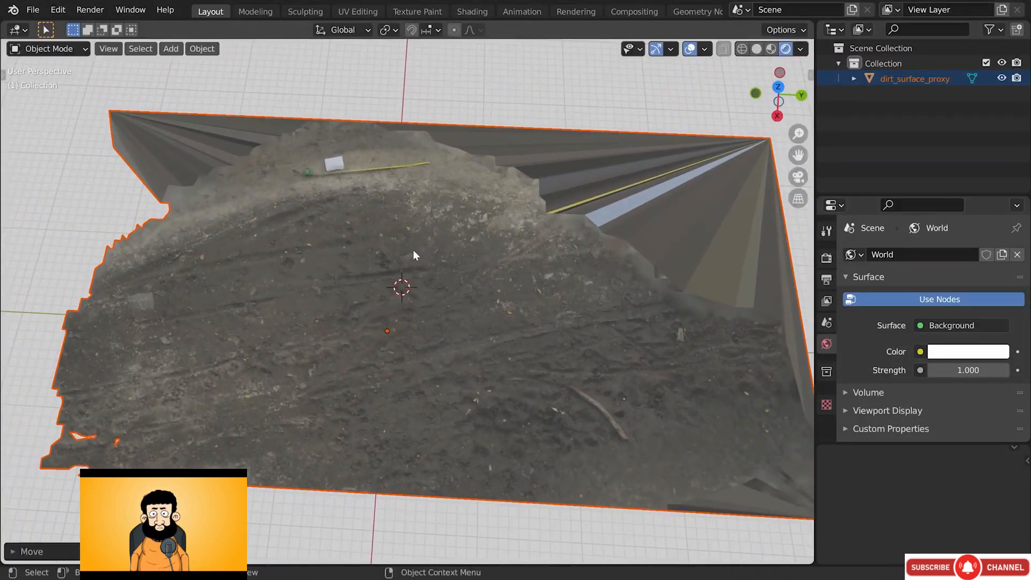
key(shift+a)
mouse_move(444, 85)
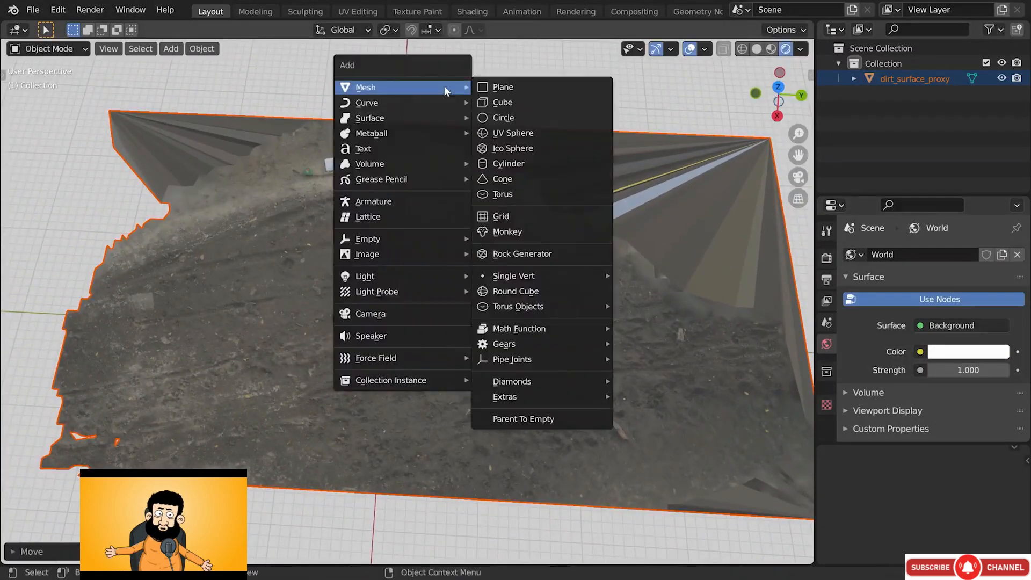
click(501, 87)
Rotate the new plane slightly about Z and scale it up over the central dirt area
key(r)
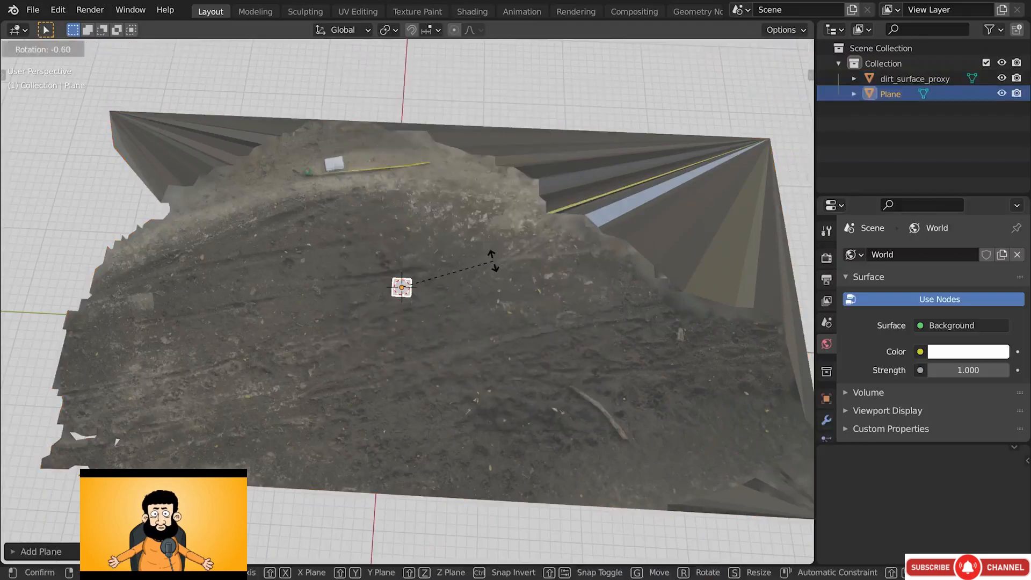
key(z)
click(480, 248)
key(s)
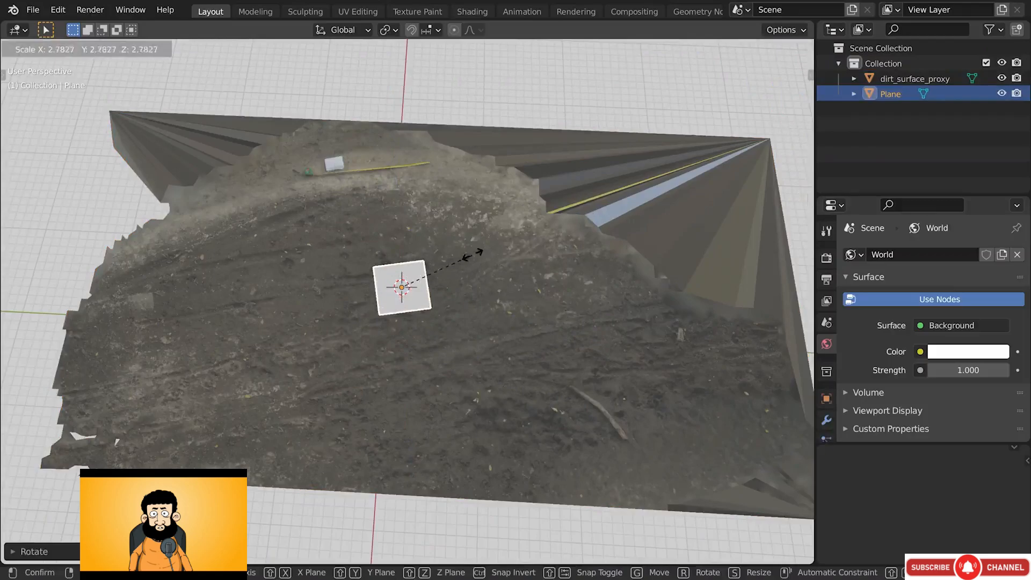
click(624, 98)
Tilt the plane freely toward the ground's slope and shift it with global Z locked
middle_drag(504, 216, 497, 237)
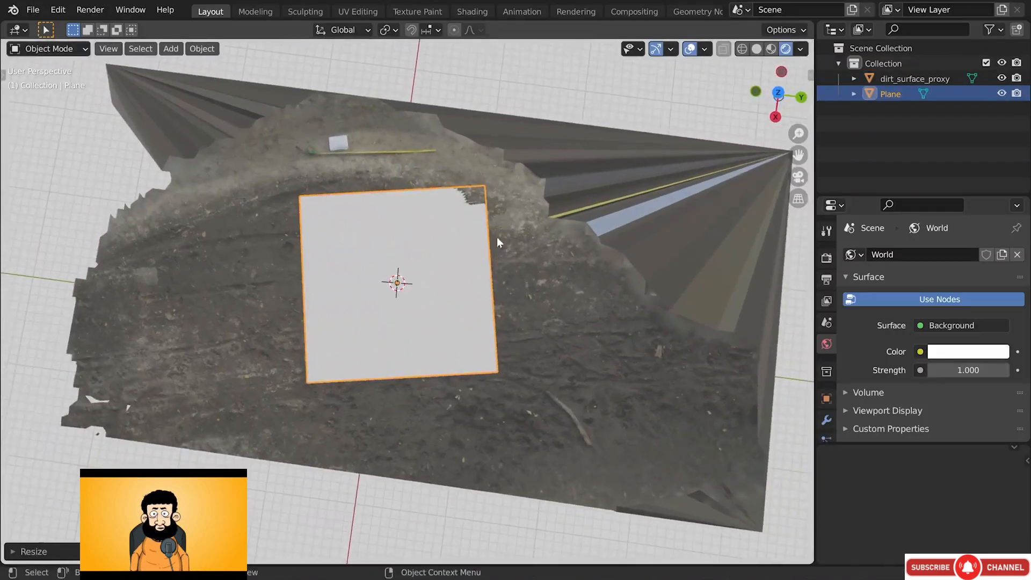
key(r)
key(r)
click(517, 197)
key(g)
key(shift+z)
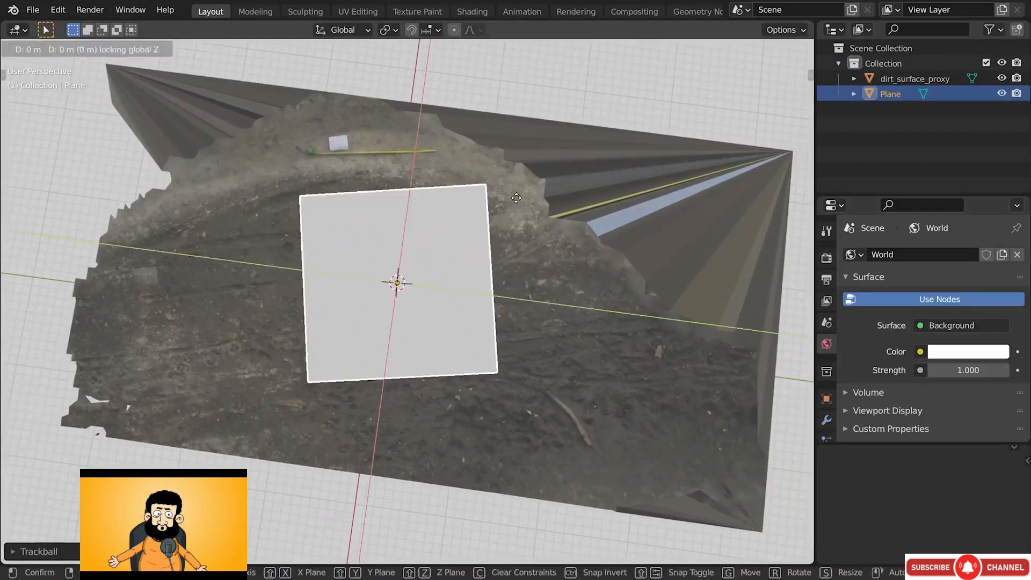
click(529, 238)
Enlarge the plane and reposition it over the dirt below the yellow tape, keeping global Z locked
key(s)
click(562, 210)
key(g)
key(shift+z)
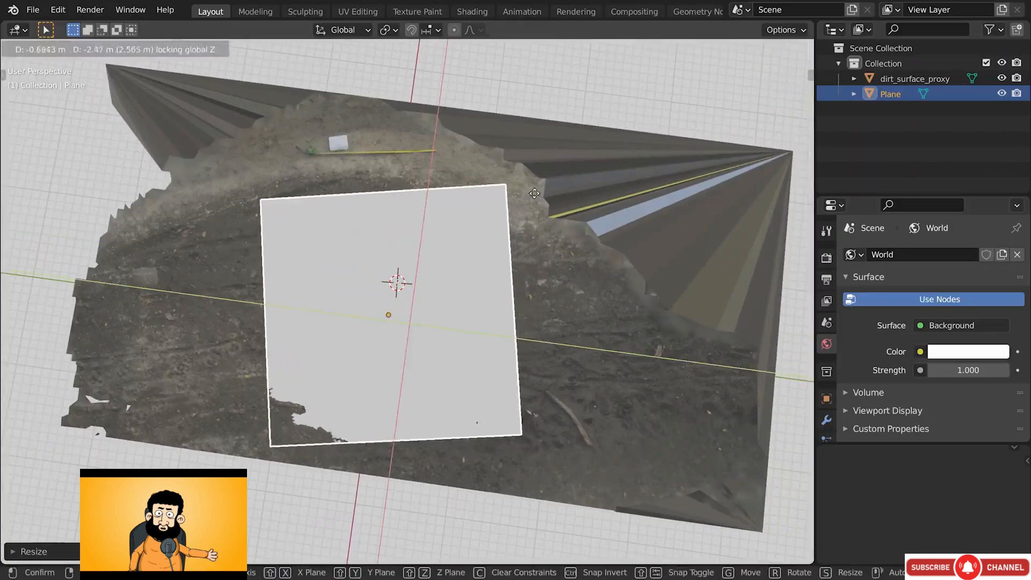
click(513, 170)
Refine the plane's tilt with trackball rotation and lower it along its local Z into the dirt surface
key(r)
key(r)
click(483, 146)
key(g)
key(z)
key(z)
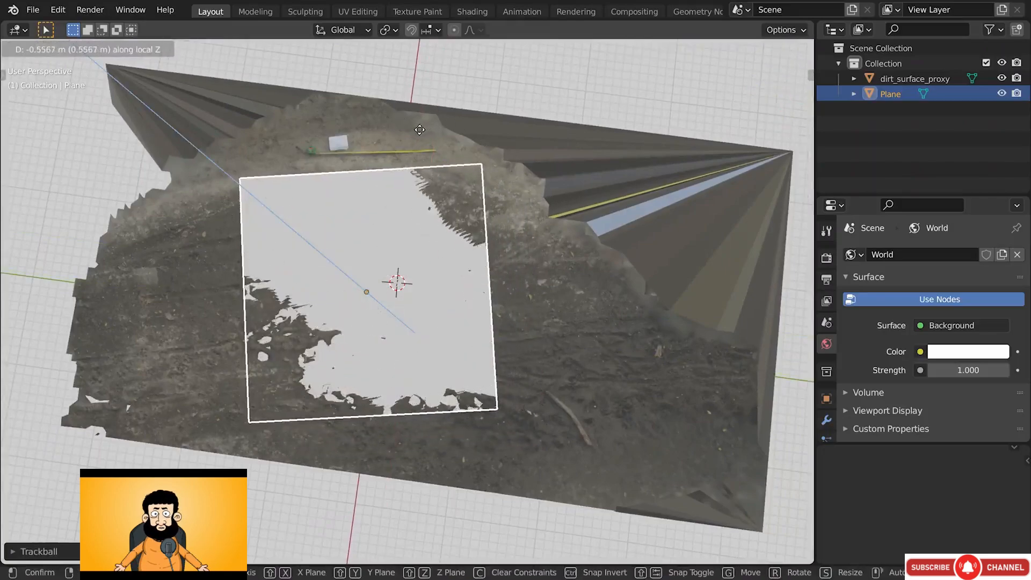
click(457, 111)
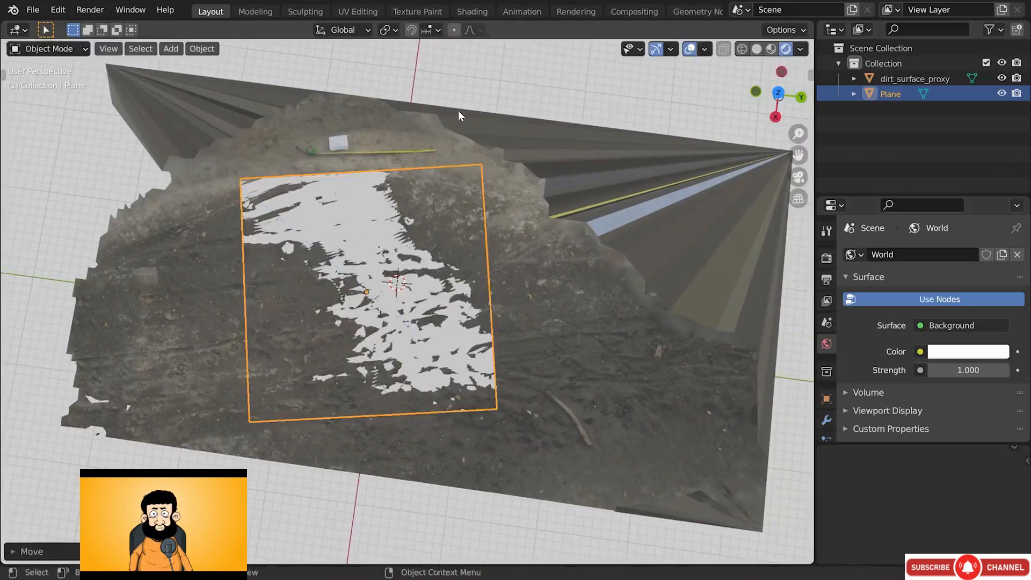
Rotate the plane slightly and scale it up to span the dirt from the yellow tape to the lower edge
key(r)
click(468, 112)
key(s)
click(537, 115)
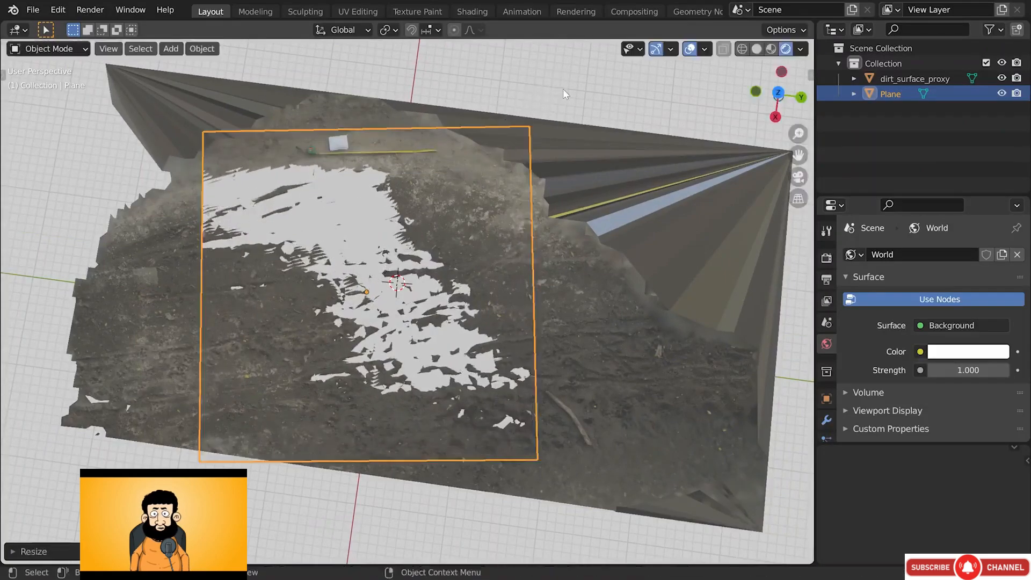
Enlarge the plane slightly further and move it over the clean central dirt, including the stick, below the yellow tape
key(g)
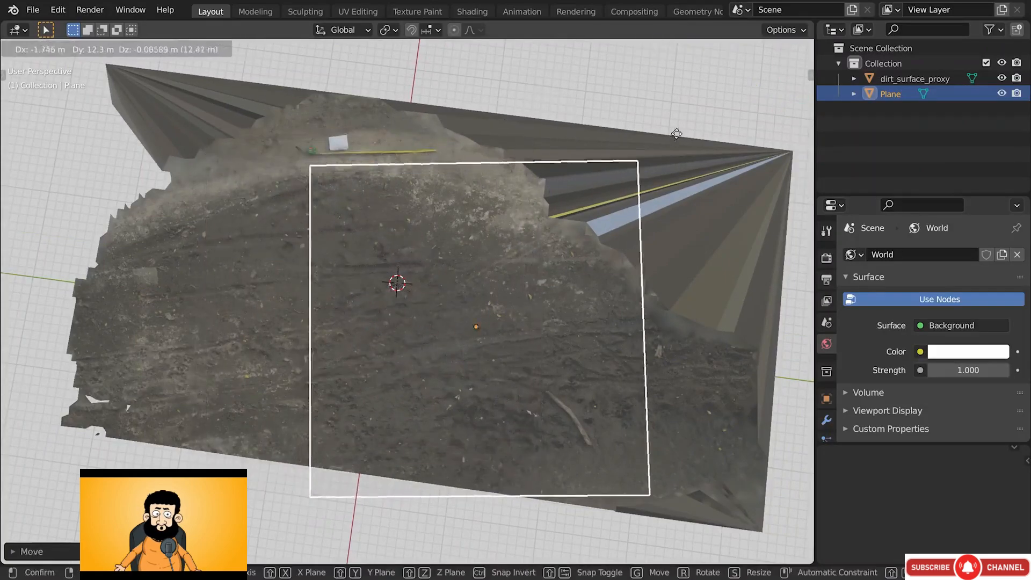
click(678, 123)
key(s)
click(691, 125)
key(g)
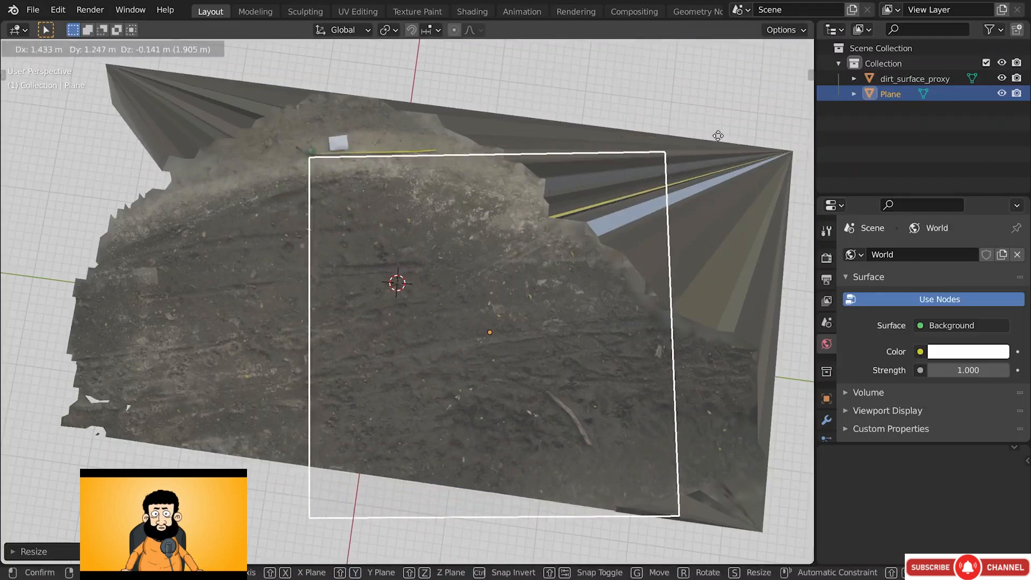
click(718, 136)
key(g)
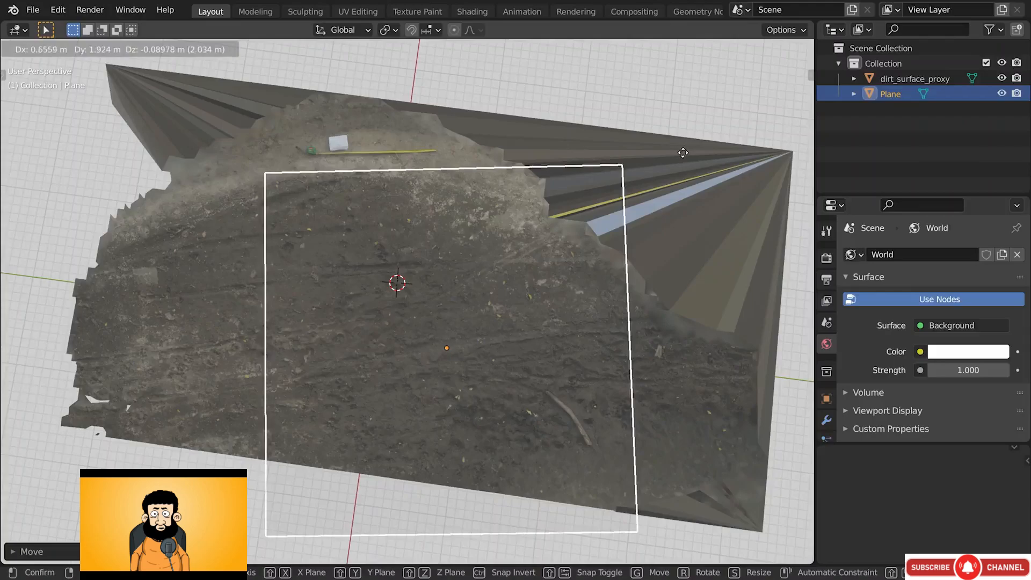
click(682, 154)
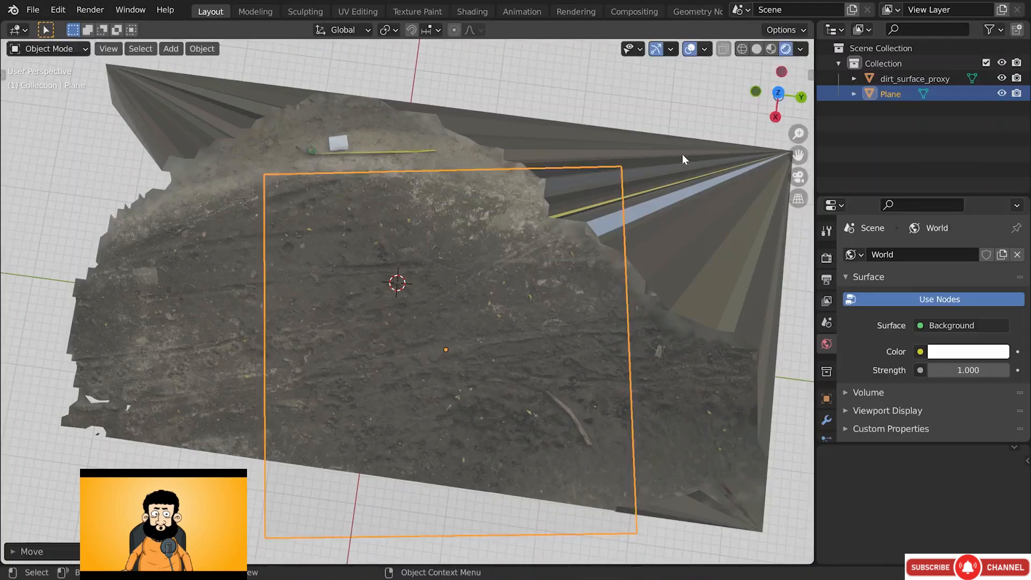
Tilt the plane by rotating it about its local X axis to follow the slope of the dirt surface
middle_drag(499, 462, 566, 179)
key(r)
key(x)
key(x)
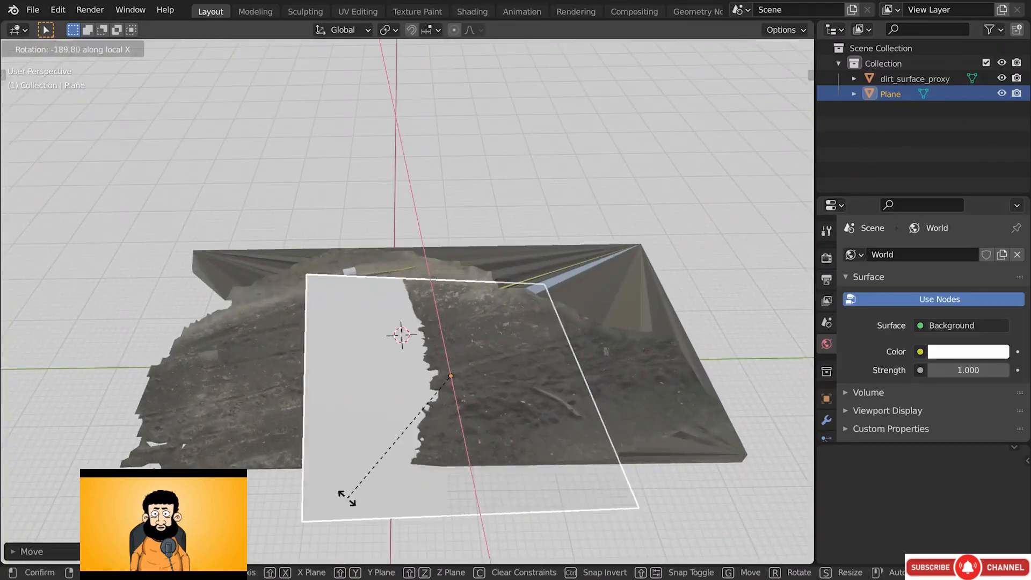
click(387, 477)
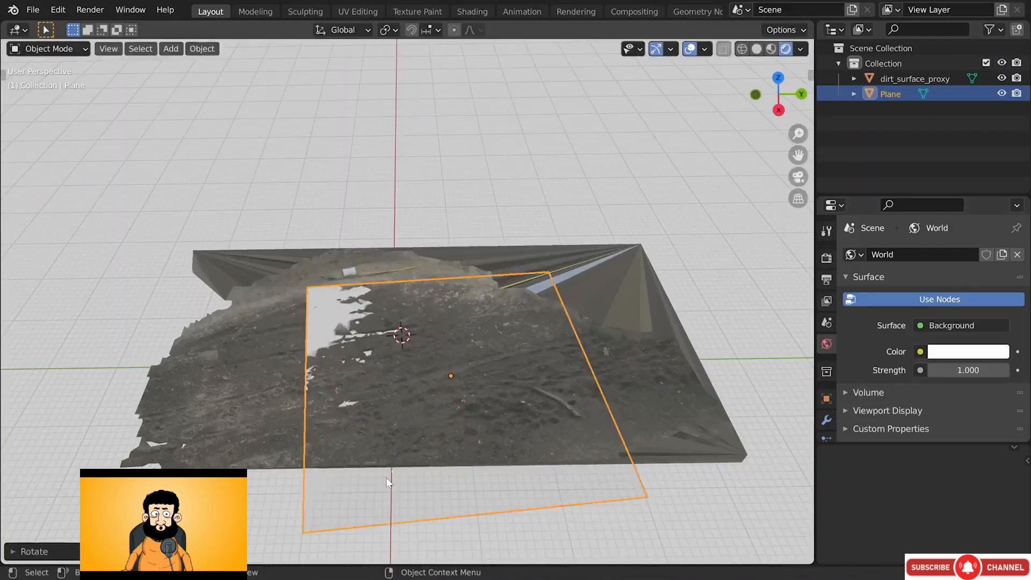
Nudge the plane along global Z and fine-tune its tilt with trackball rotation until it intersects the central dirt evenly
key(g)
key(z)
click(576, 274)
key(r)
key(r)
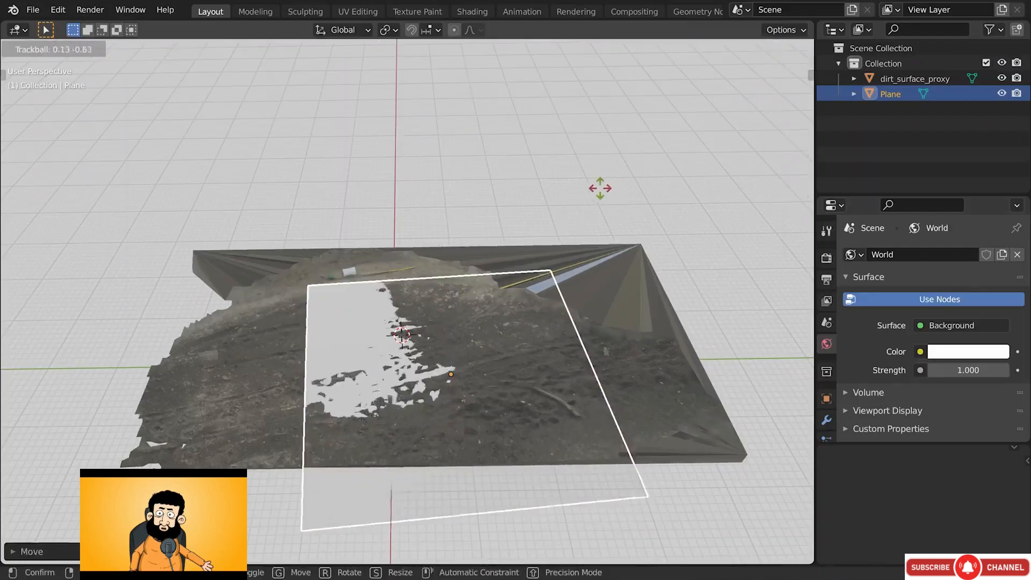
click(579, 166)
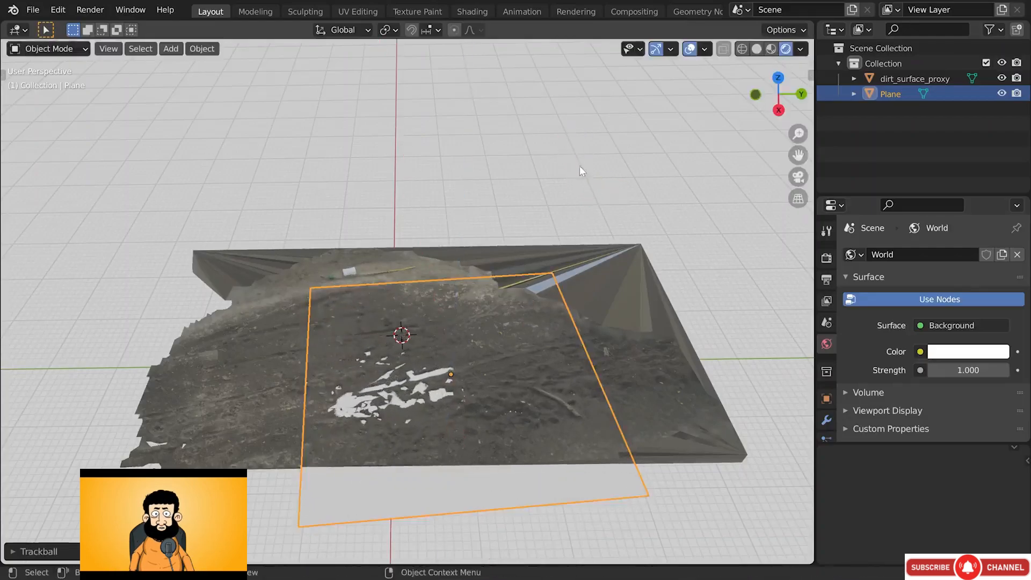
key(g)
key(z)
click(577, 158)
key(r)
key(r)
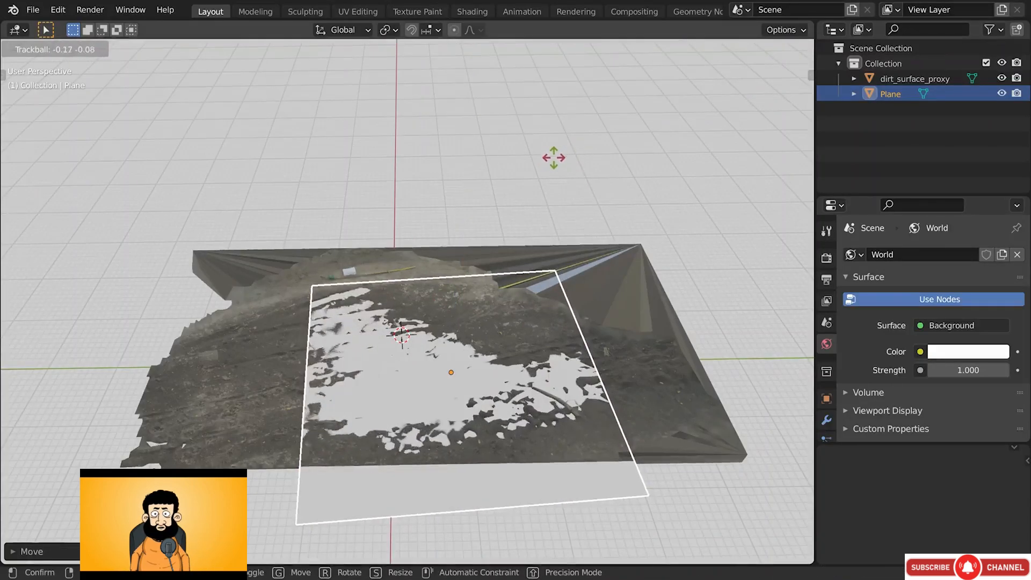
click(553, 159)
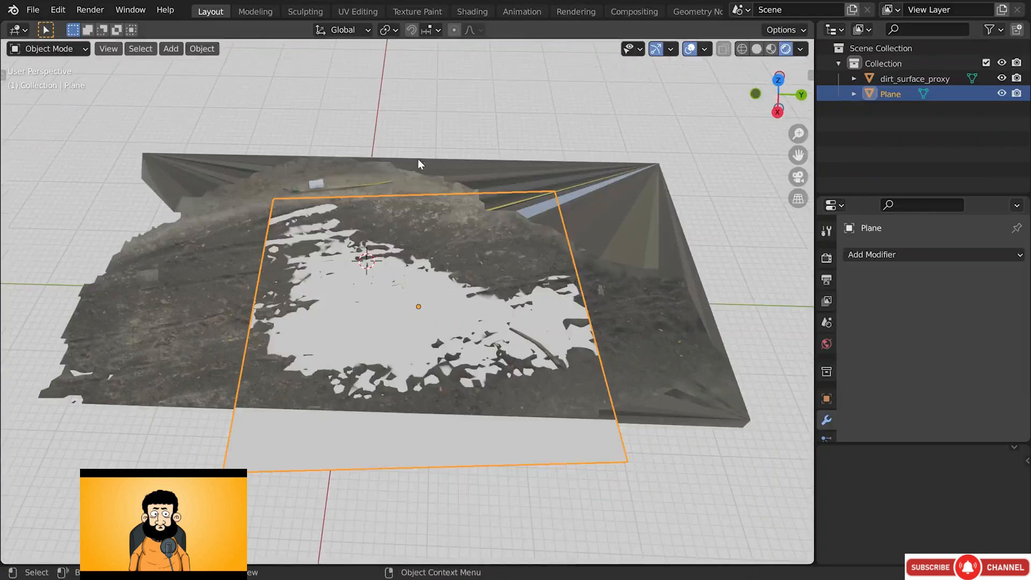
Export the scene as a Wavefront OBJ file into the project's export folder
click(33, 10)
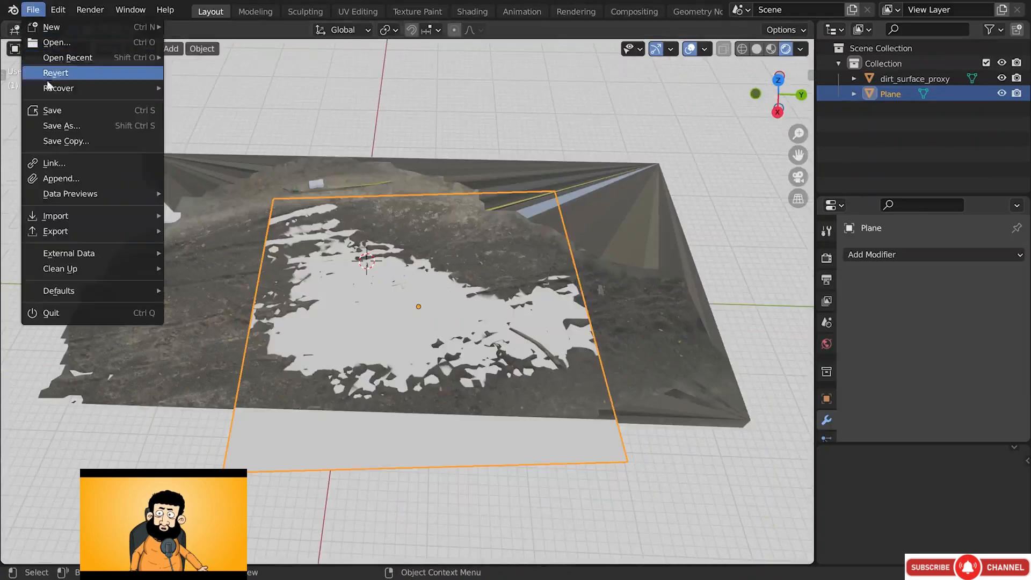
mouse_move(95, 236)
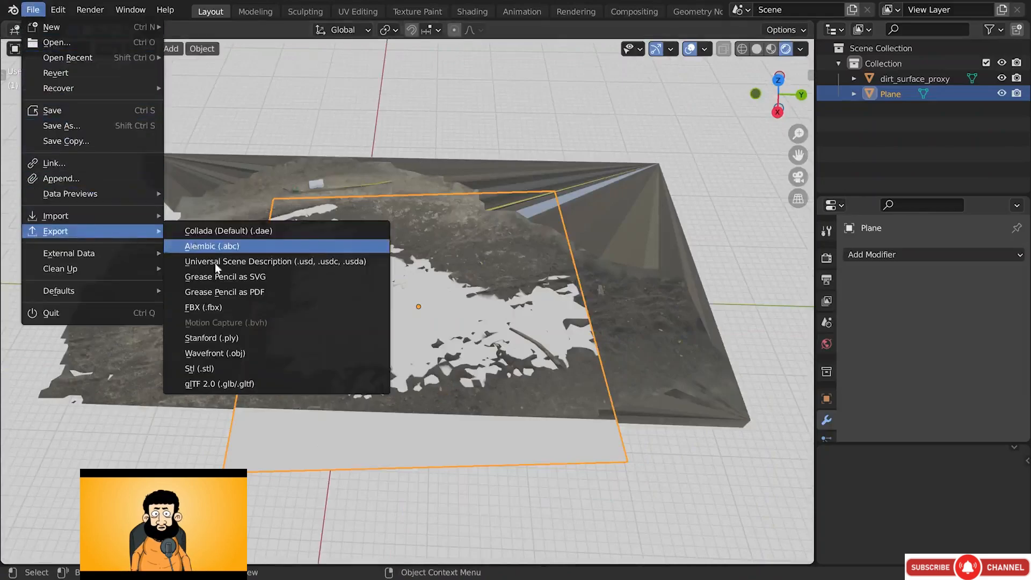
click(262, 352)
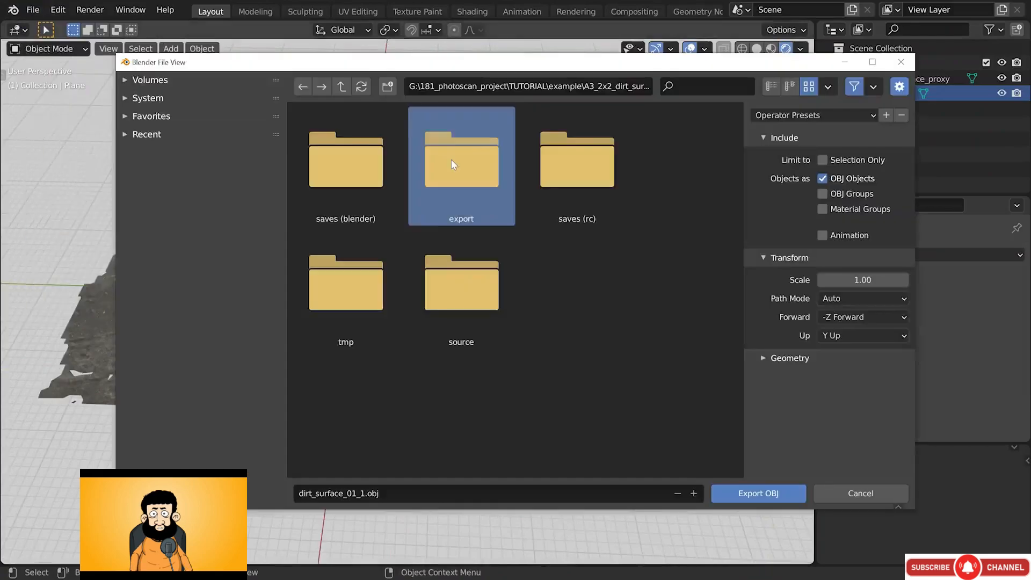
double_click(451, 160)
click(762, 489)
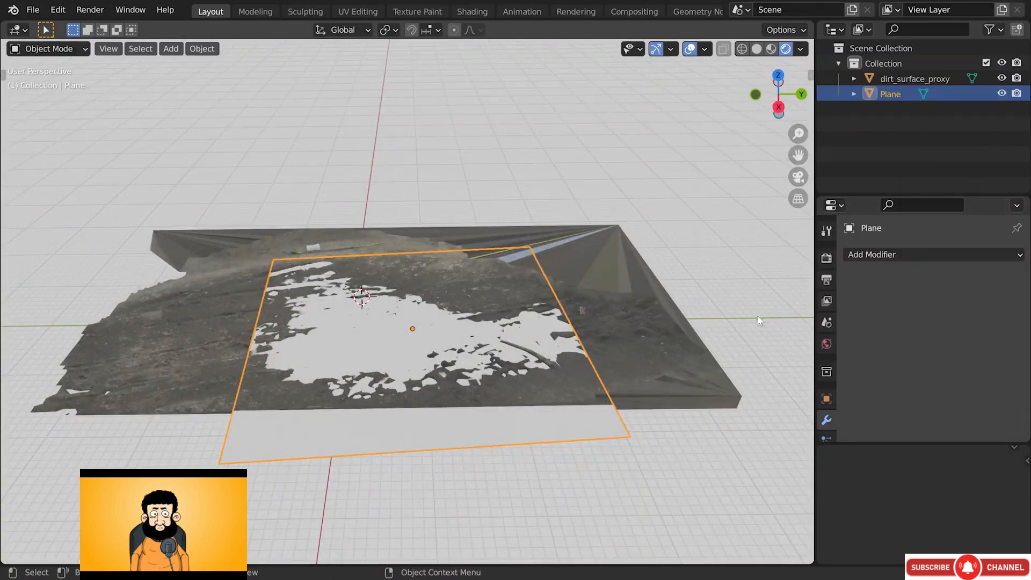
Add a Subdivision Surface modifier to the plane, set to Simple with Optimal Display turned off
click(883, 256)
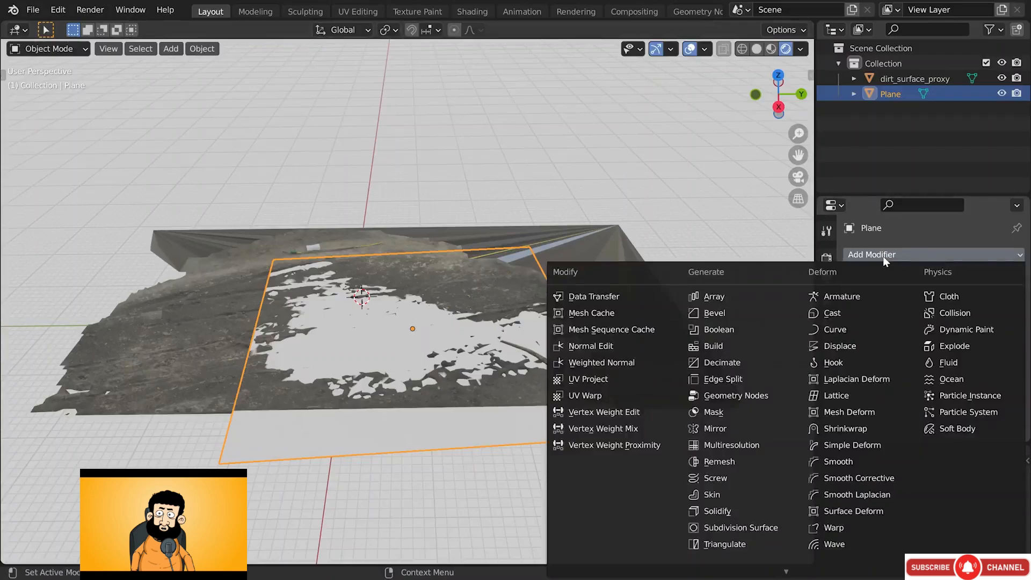
click(773, 527)
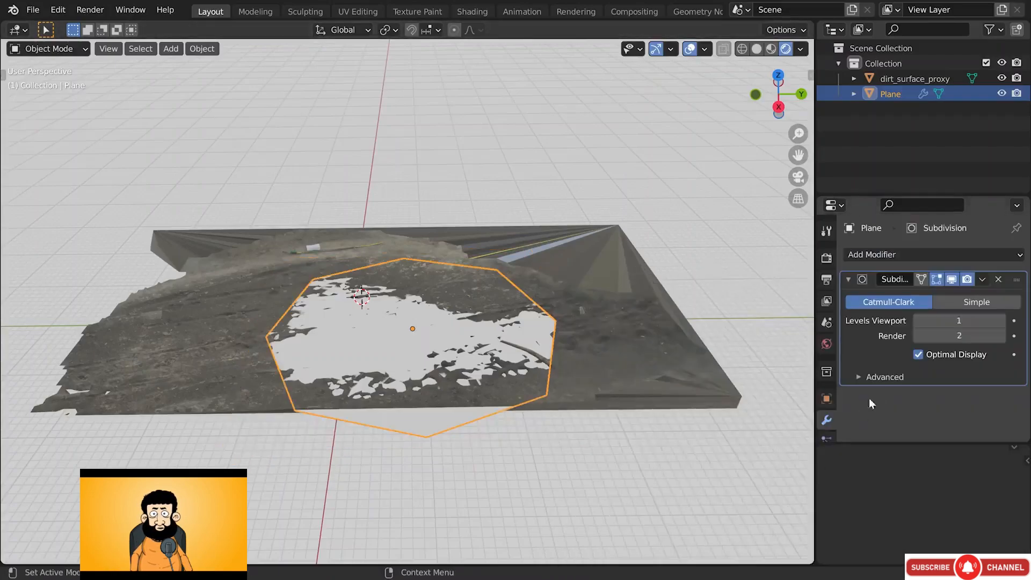
click(966, 303)
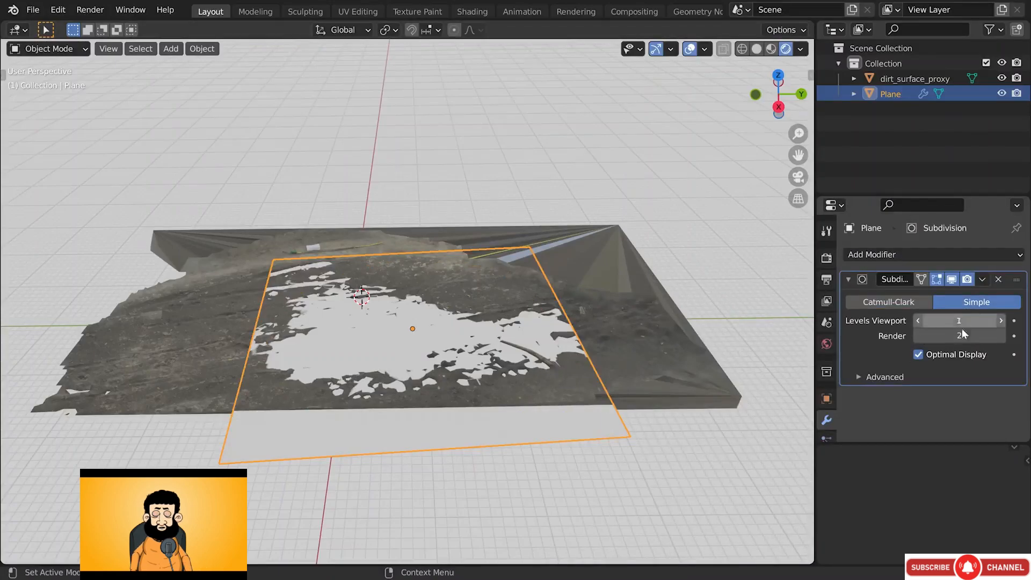
click(955, 354)
Raise the Subdivision modifier's render and viewport levels to 6
click(1000, 336)
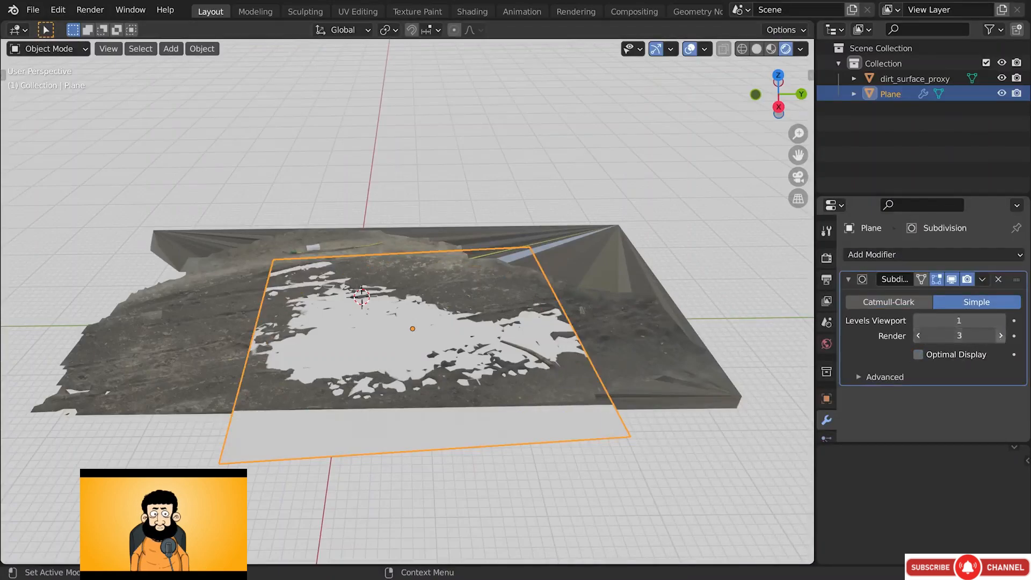
click(1000, 335)
click(1000, 335)
click(1000, 336)
click(1002, 321)
click(1001, 320)
click(1001, 320)
click(1001, 321)
click(1002, 321)
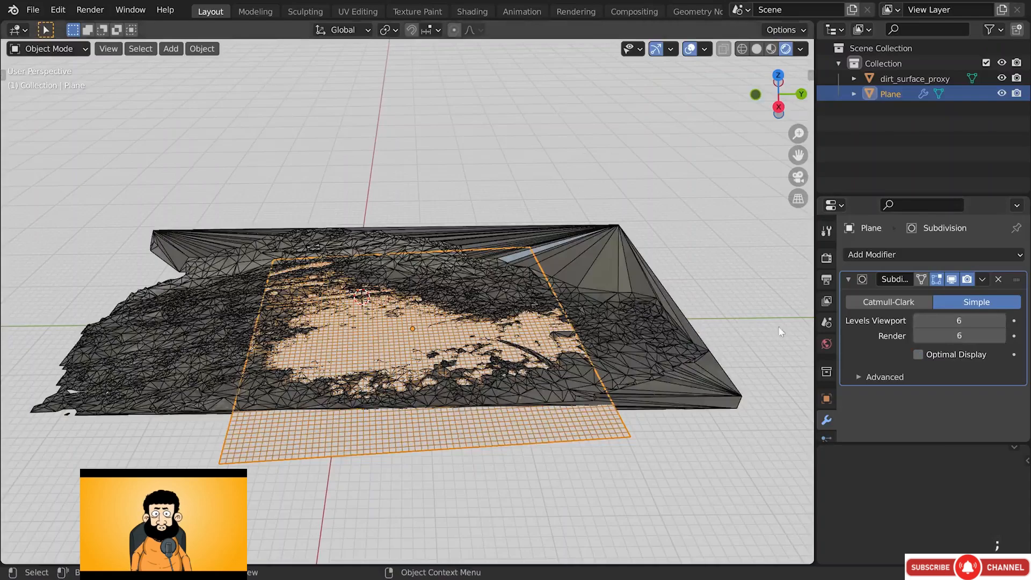
Set the Subdivision modifier's viewport and render levels to 4, hide the wireframe overlay and collapse the modifier
click(918, 321)
click(918, 320)
click(919, 336)
click(918, 336)
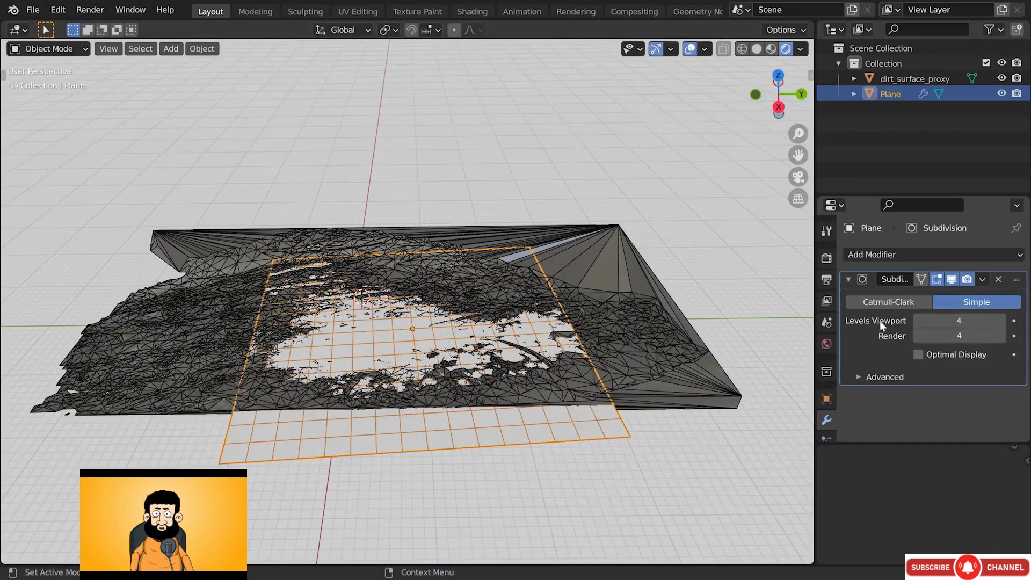
key(shift+w)
click(848, 280)
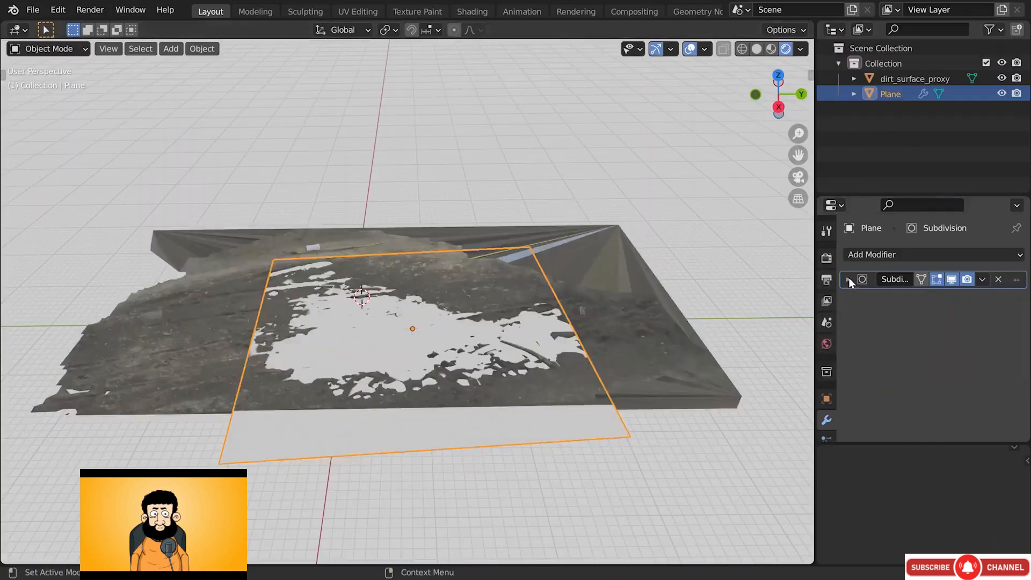
Add a Shrinkwrap modifier to the plane targeting dirt_surface_proxy, using the Project wrap method
click(881, 256)
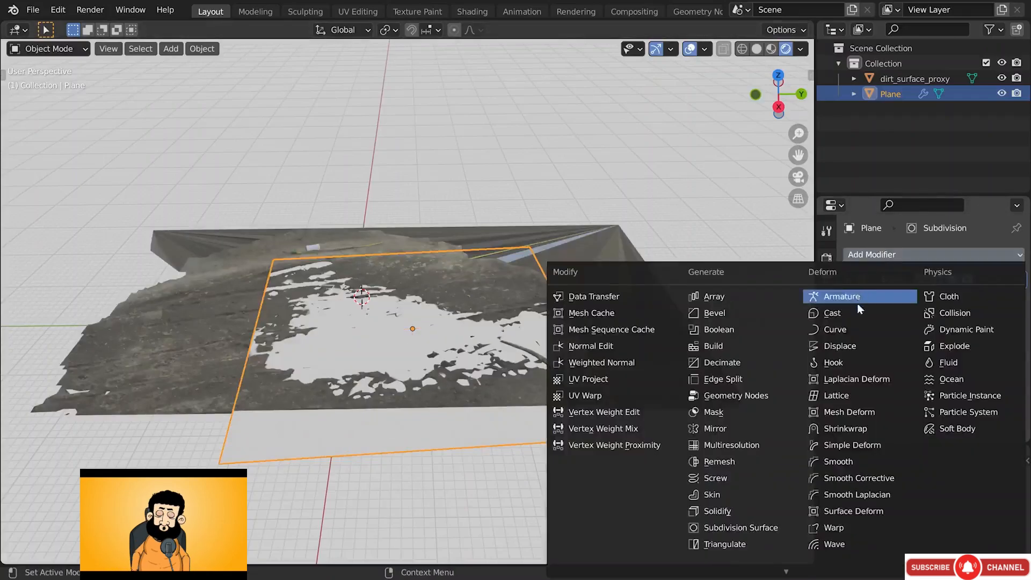
click(872, 430)
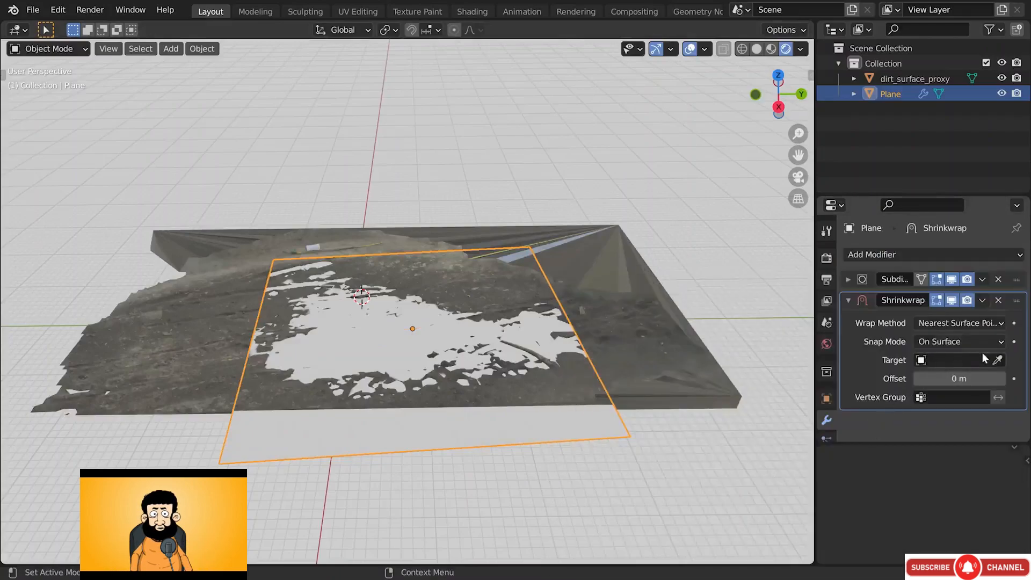
click(997, 360)
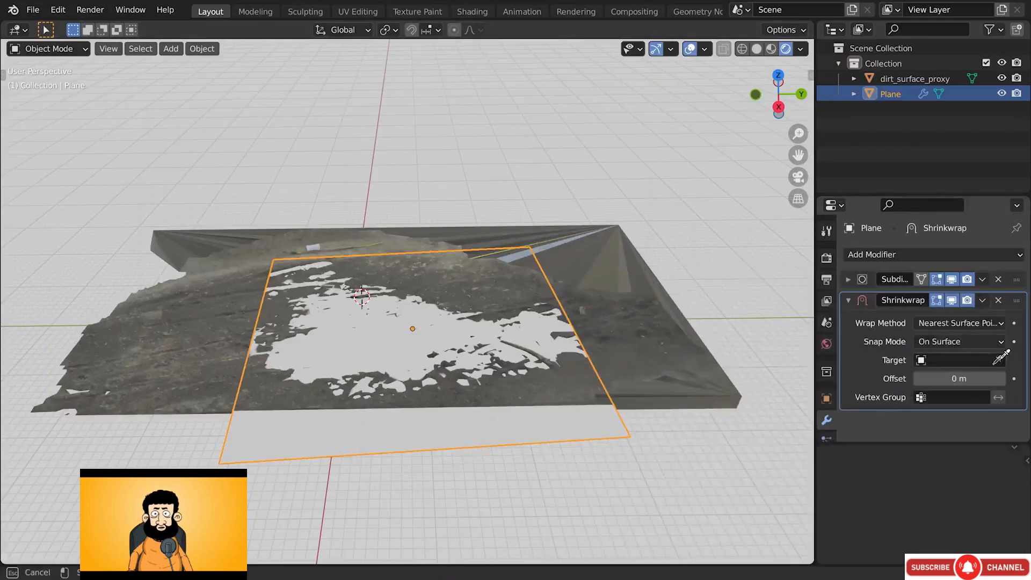
click(605, 333)
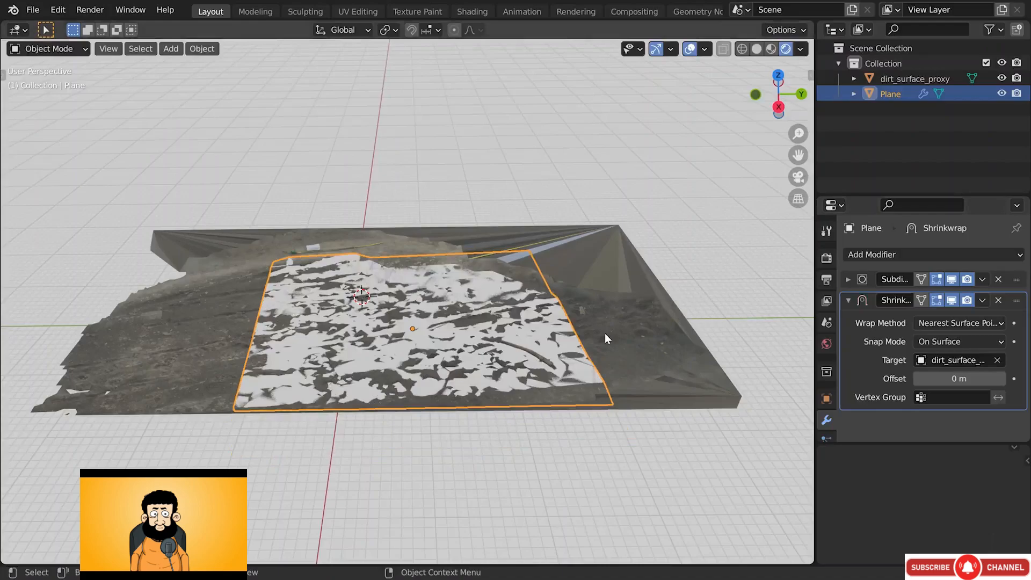
click(944, 323)
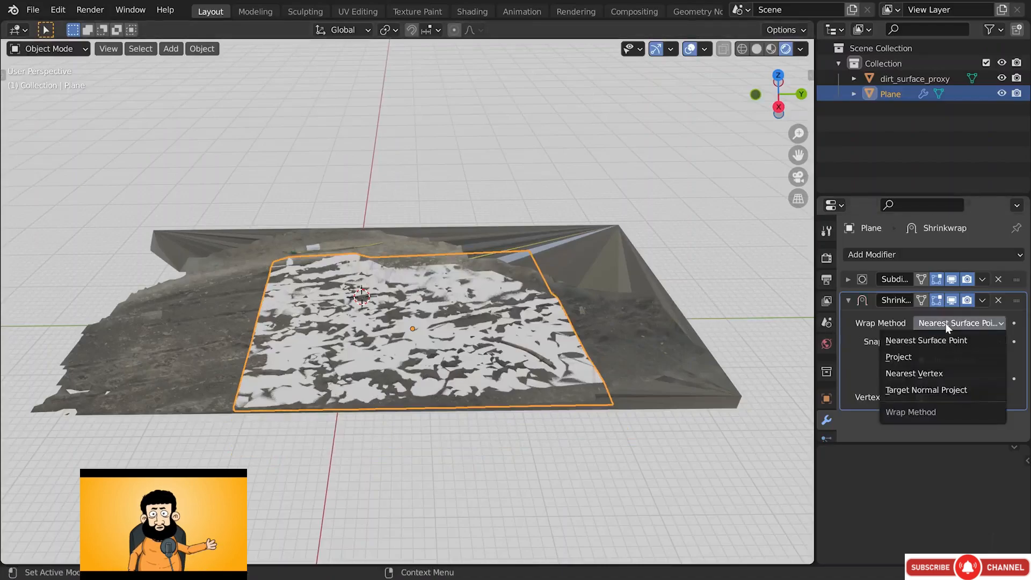
click(924, 357)
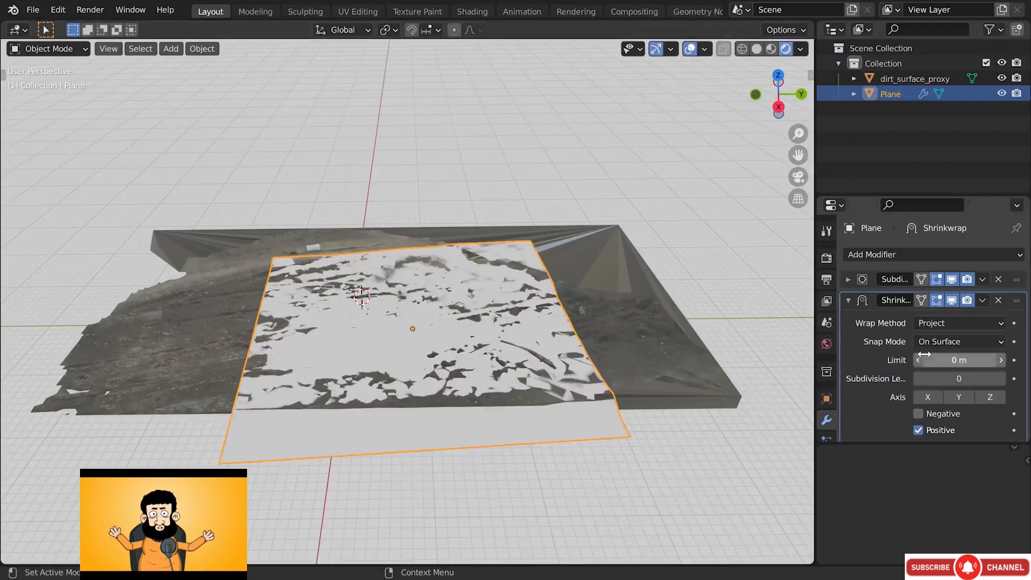
Try the Shrinkwrap modifier's Negative and Positive projection directions, ending with only Positive enabled
click(919, 414)
click(939, 420)
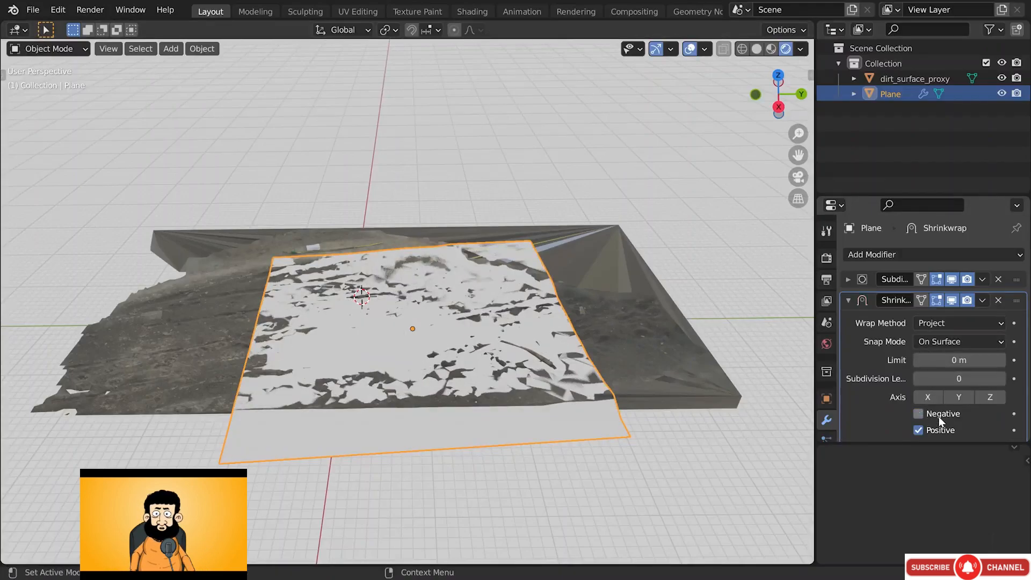
click(939, 420)
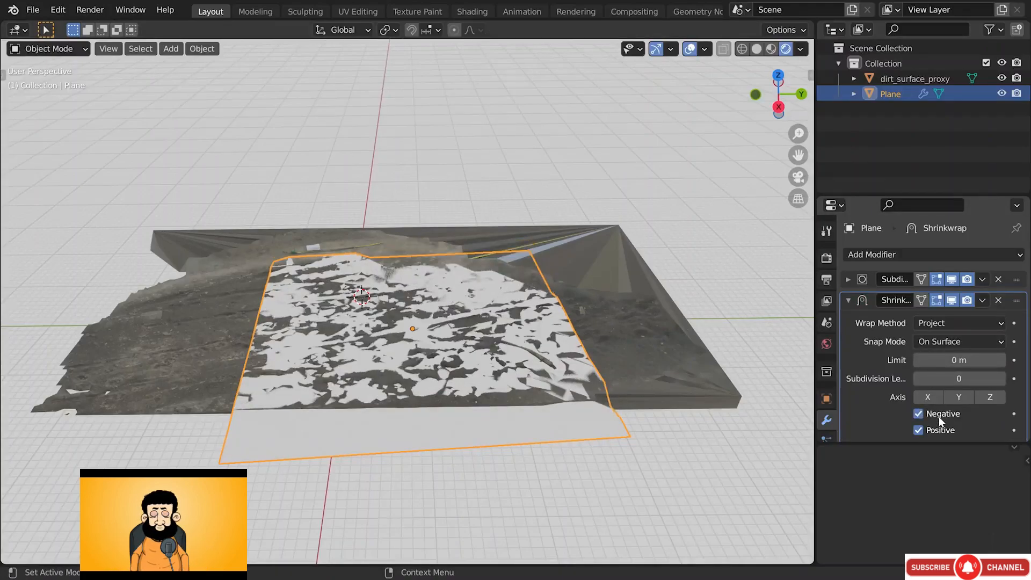
click(942, 428)
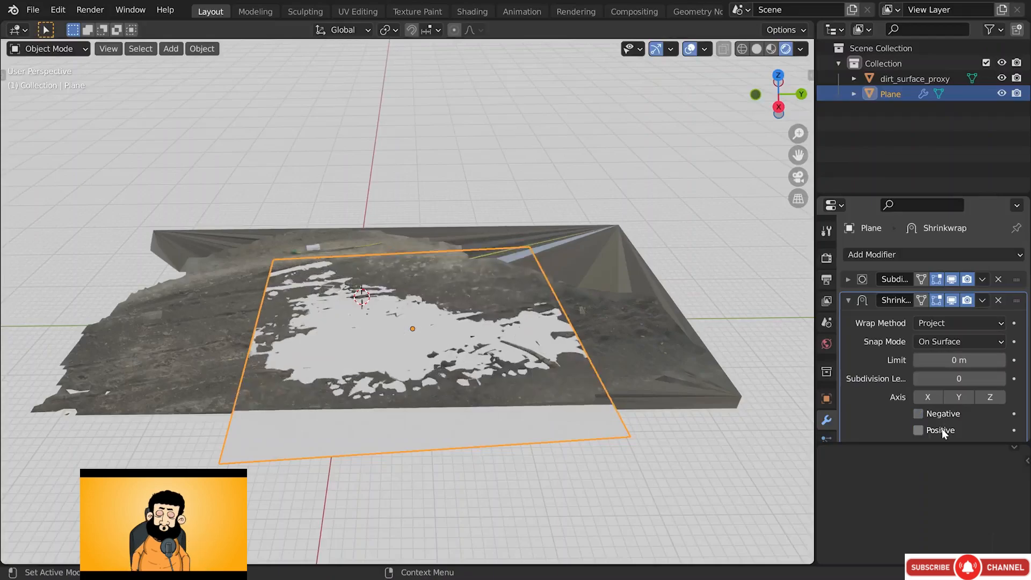
click(937, 412)
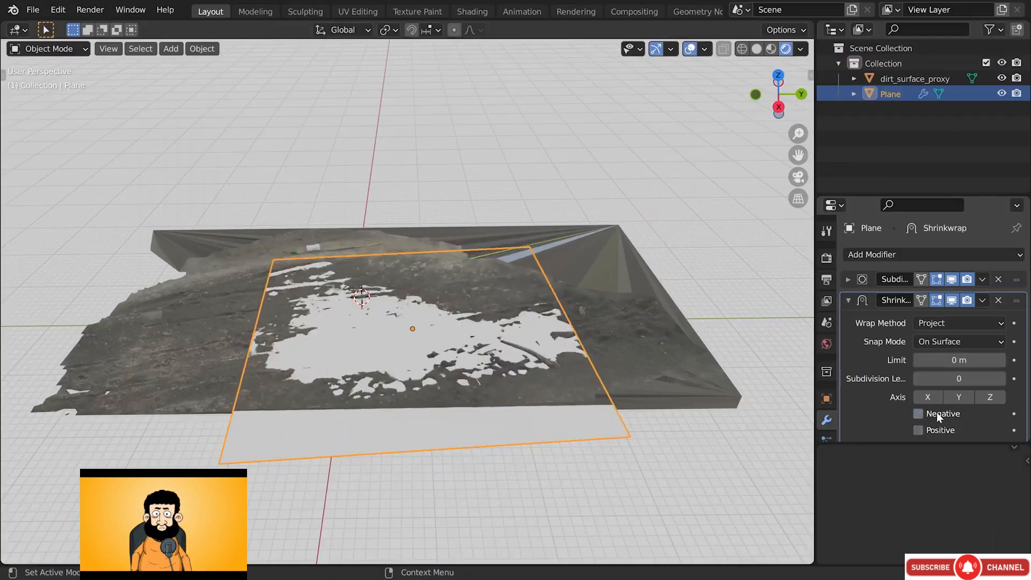
click(935, 427)
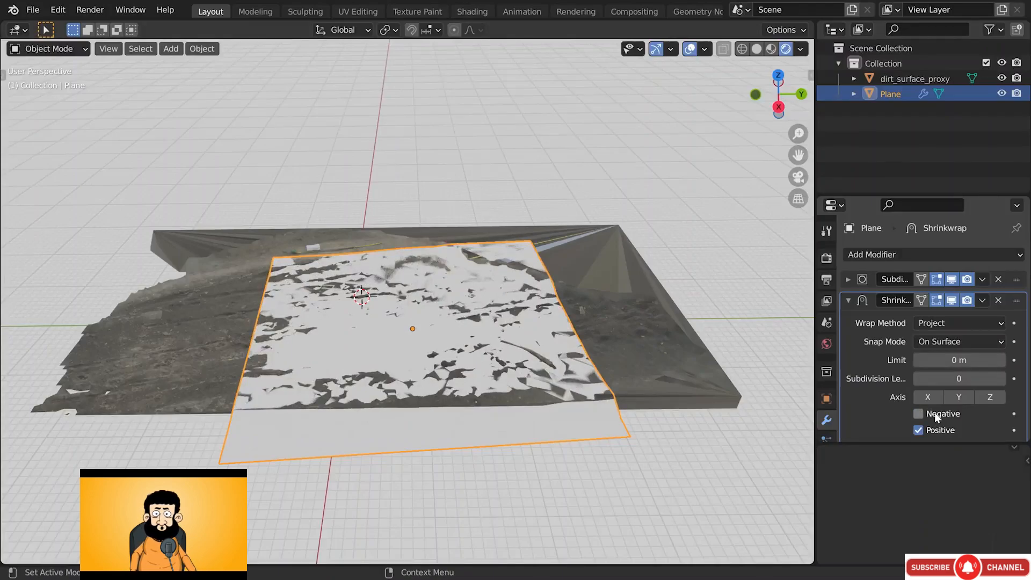
Set the Shrinkwrap modifier's subdivision levels to 6
scroll(957, 379, down, 2)
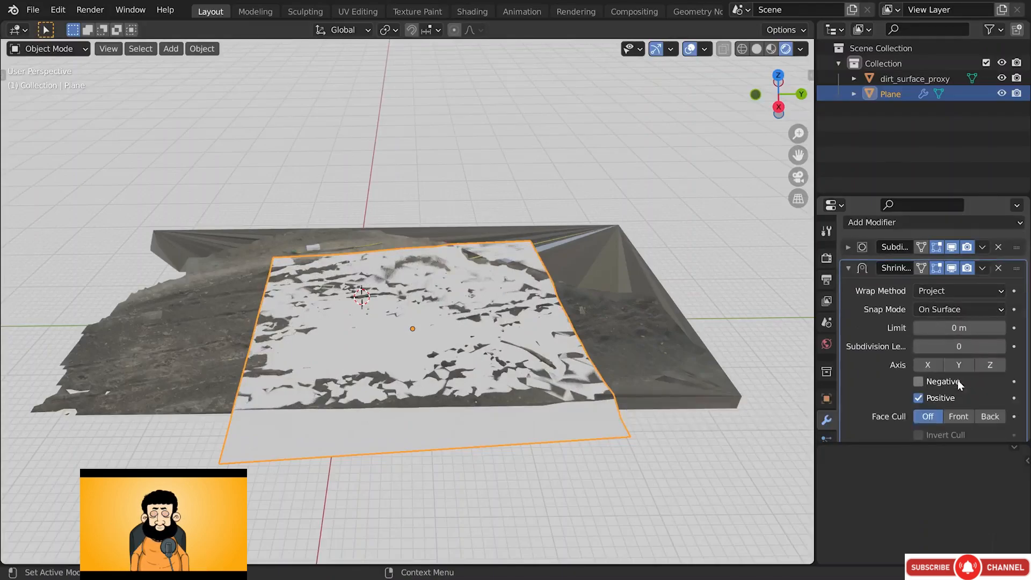
click(1001, 346)
click(1001, 346)
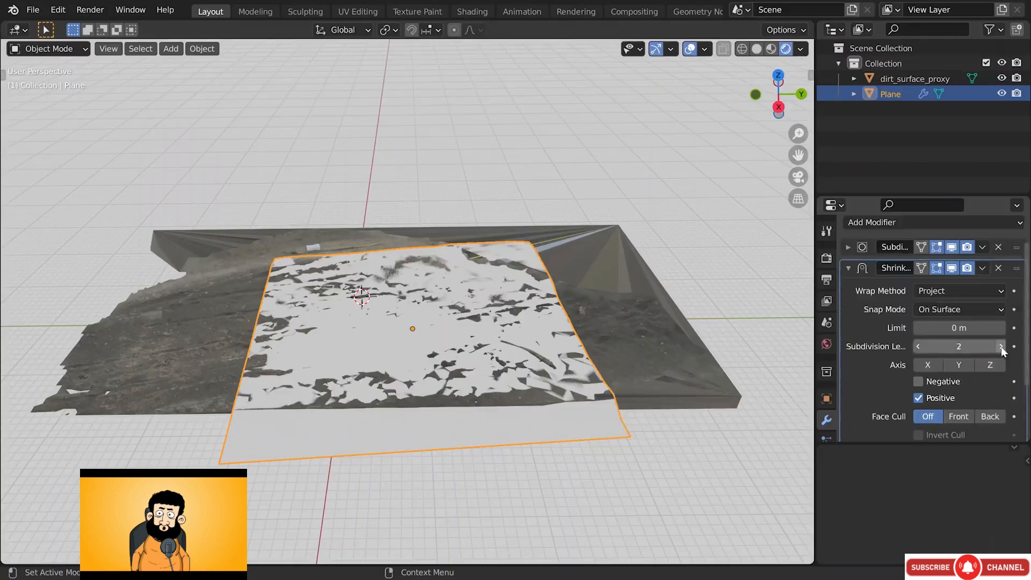
click(1001, 346)
click(1001, 346)
click(1001, 346)
click(1001, 346)
Set the Shrinkwrap modifier's offset to 0.002 m
scroll(988, 376, down, 3)
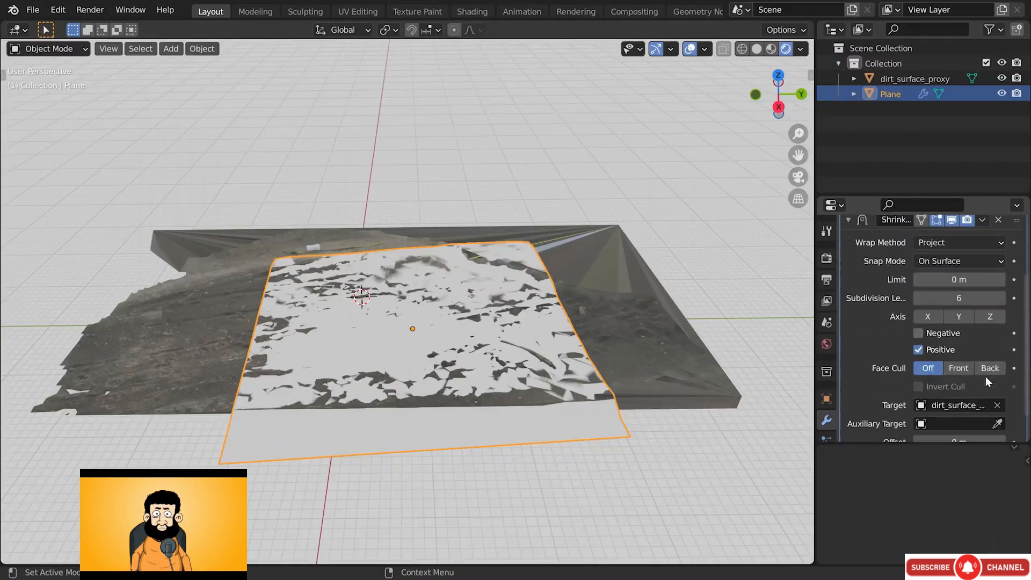
scroll(982, 374, down, 2)
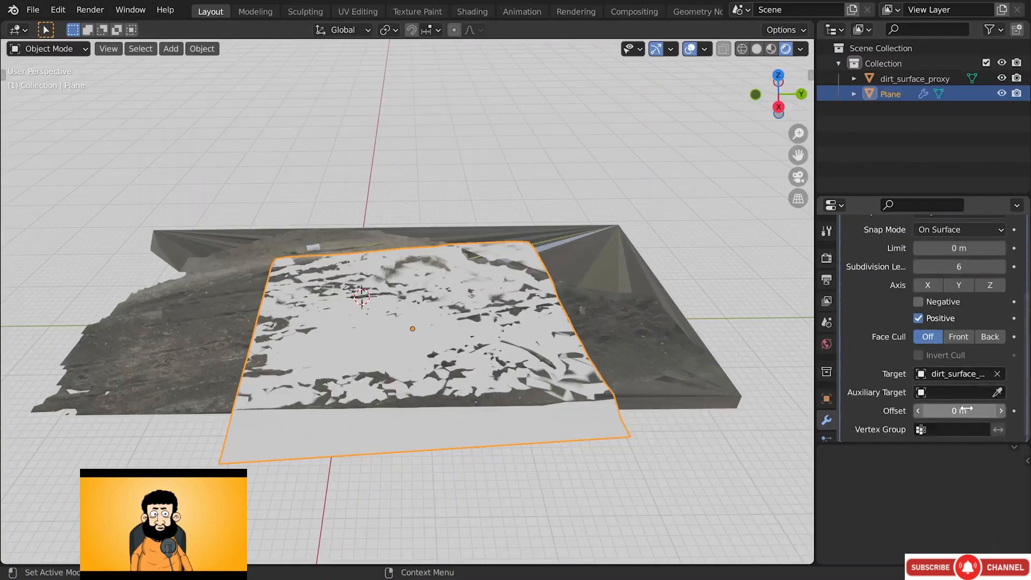
mouse_move(967, 409)
shift+mouse_down()
mouse_move(990, 409)
mouse_move(978, 410)
shift+mouse_up()
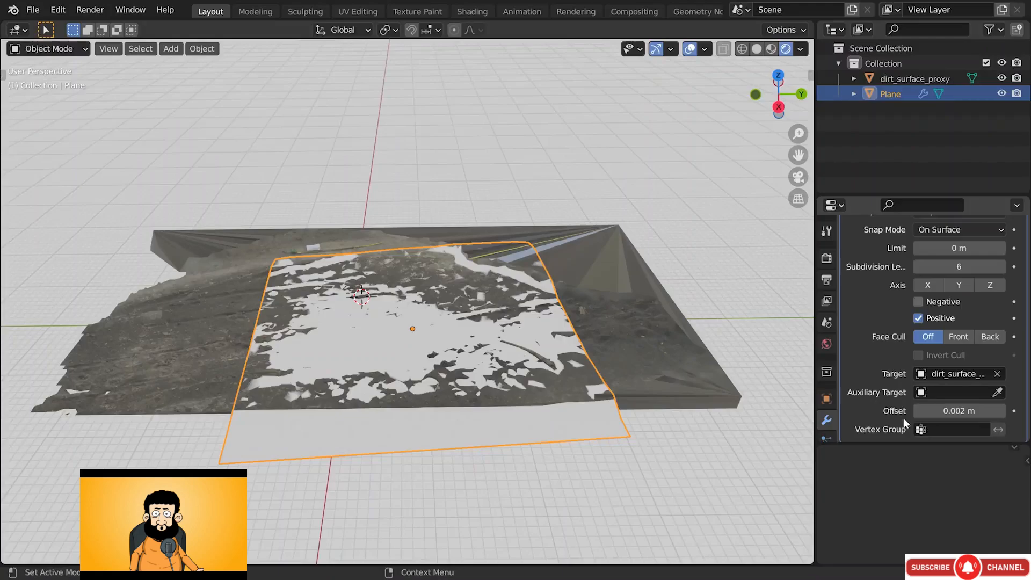
Add a vertex group to the plane and assign all its vertices to it with a weight of 0.5
scroll(819, 414, down, 3)
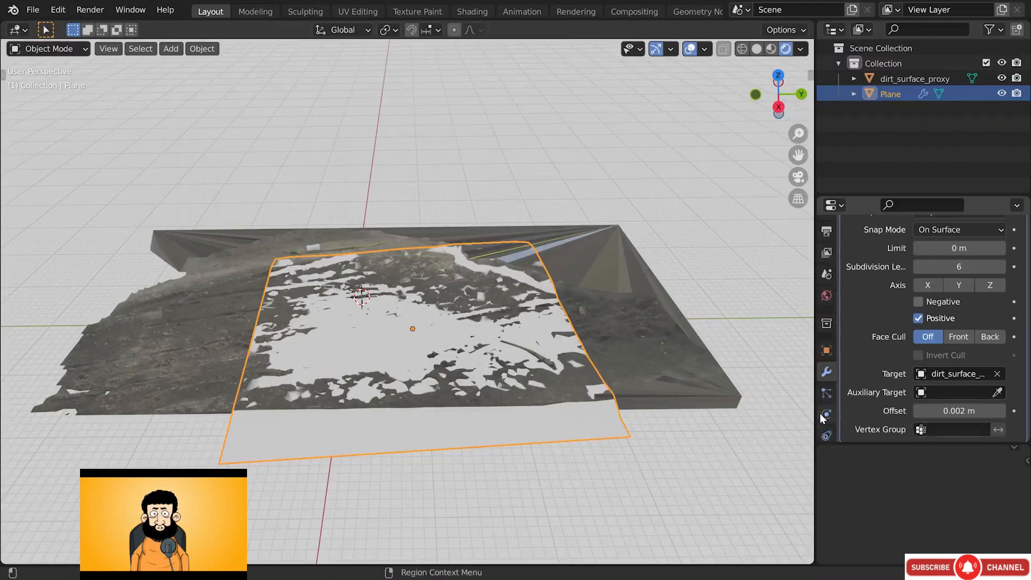
scroll(823, 407, down, 1)
click(830, 391)
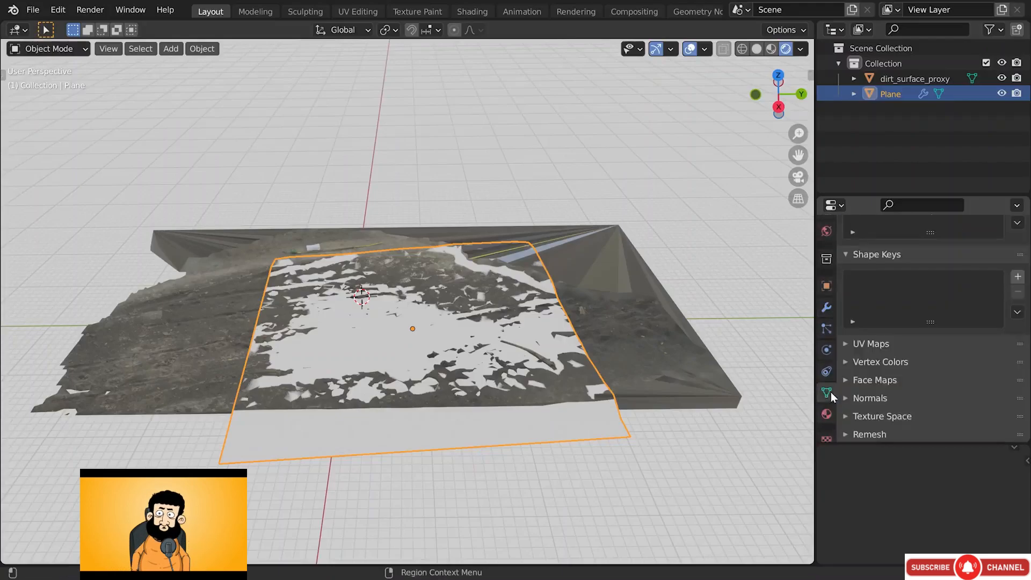
scroll(865, 317, up, 3)
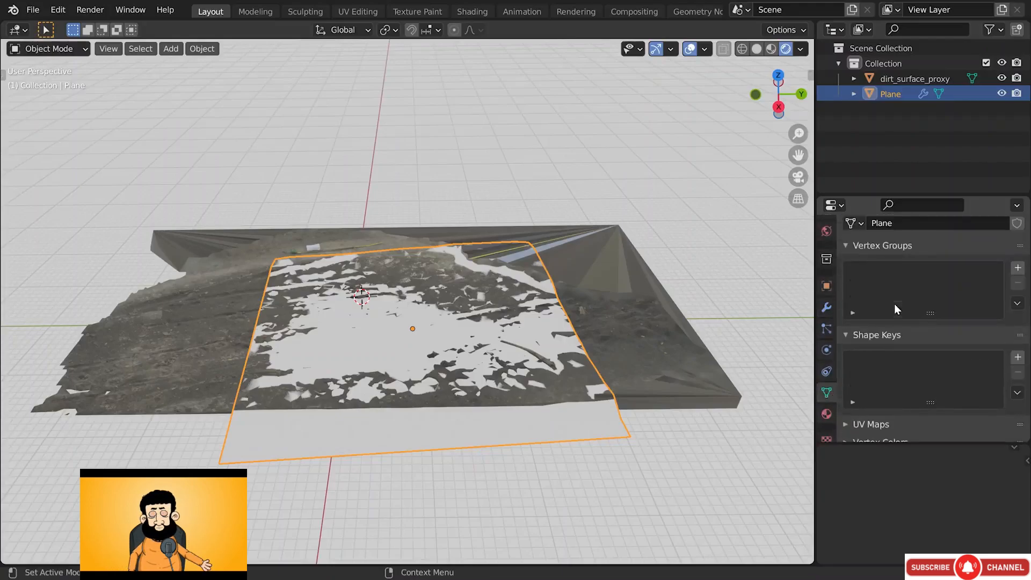
click(1018, 270)
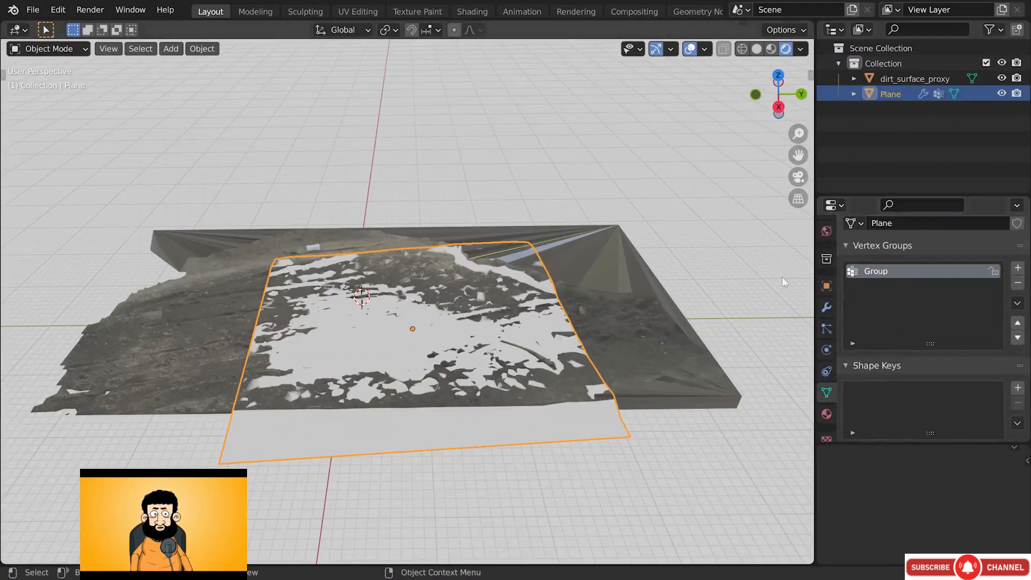
key(Tab)
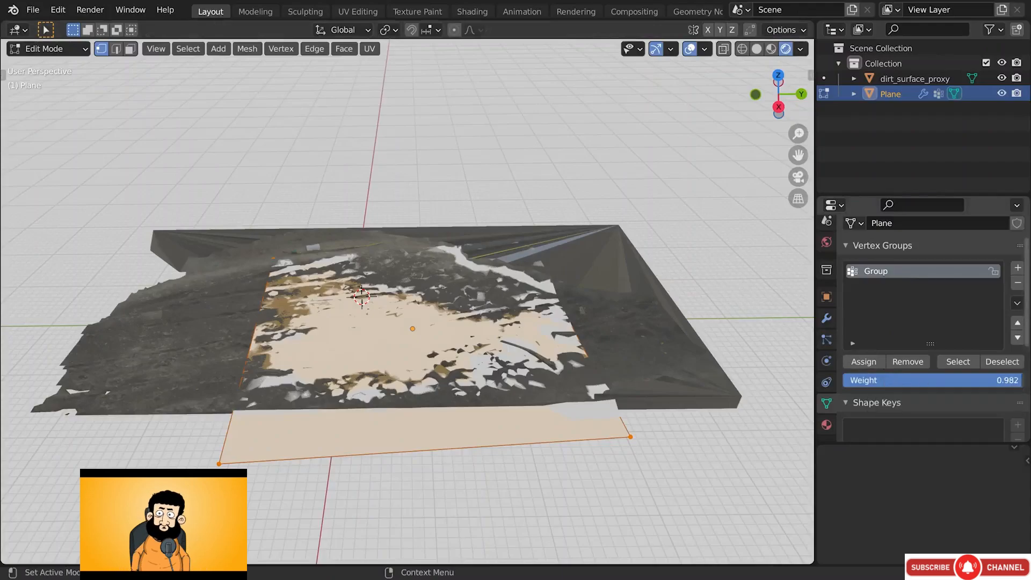
drag(1017, 384, 933, 384)
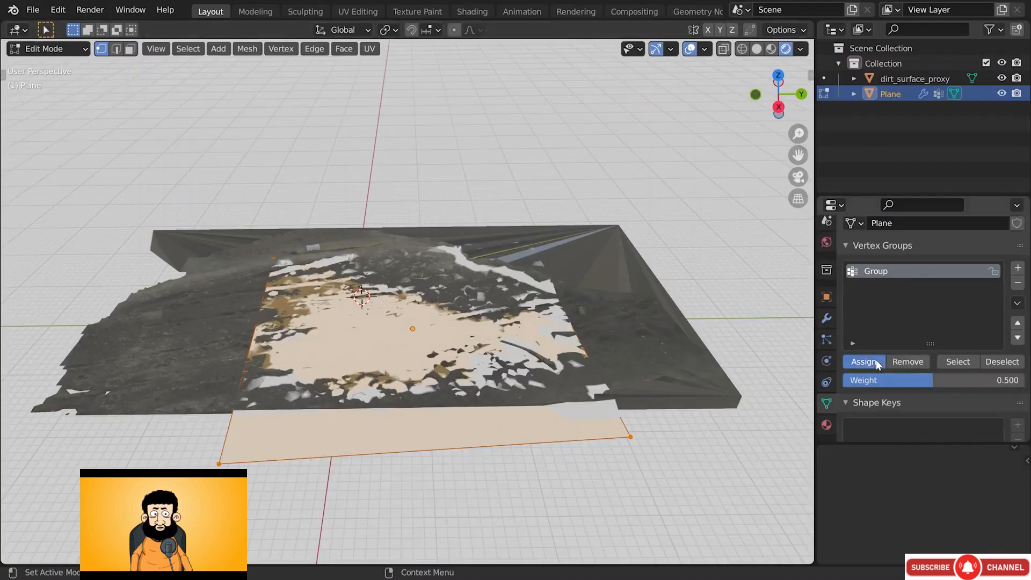
Limit the plane's Shrinkwrap modifier to the vertex group named Group and return to Object Mode
click(826, 319)
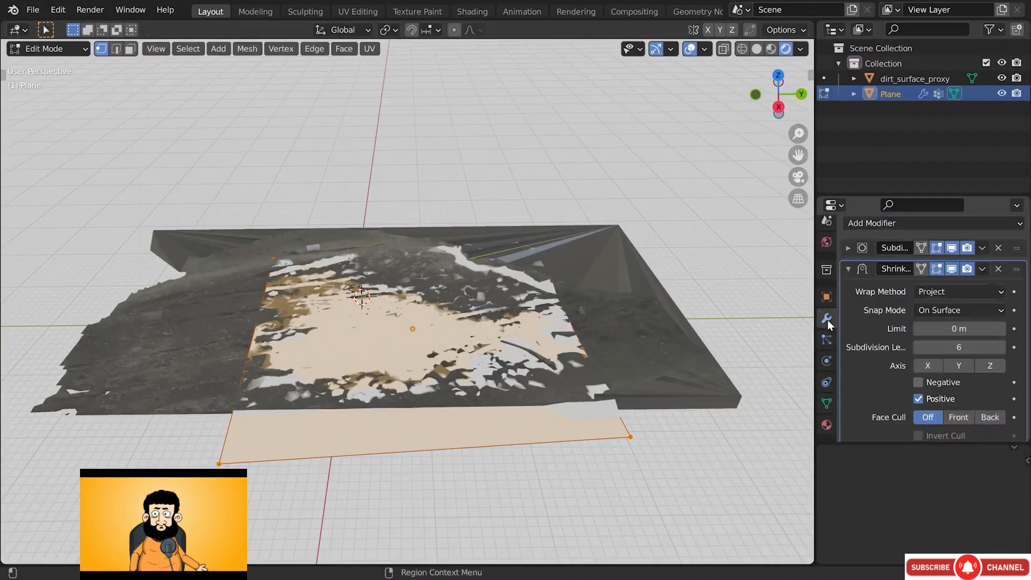
scroll(871, 352, down, 4)
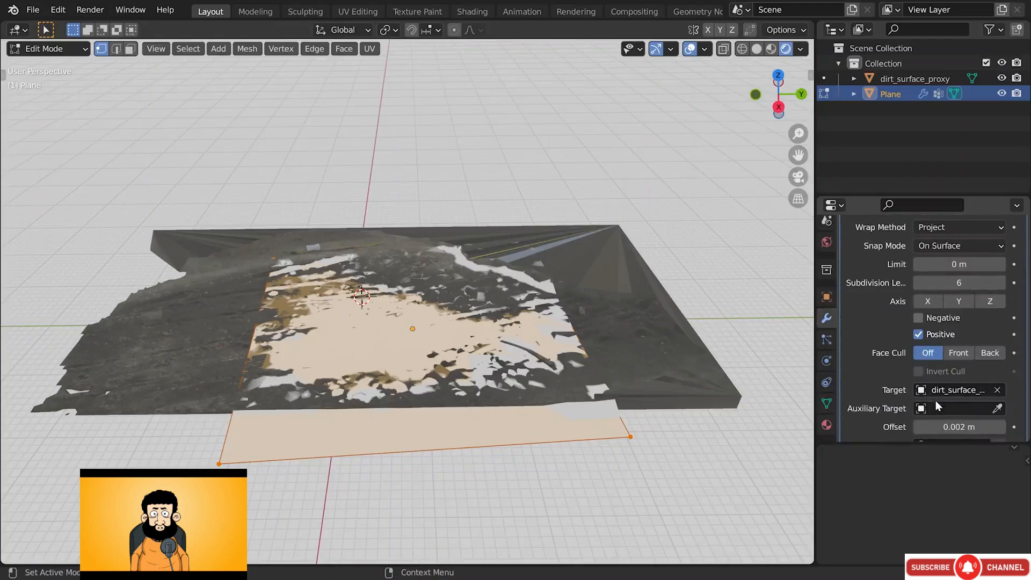
scroll(935, 401, down, 1)
click(955, 428)
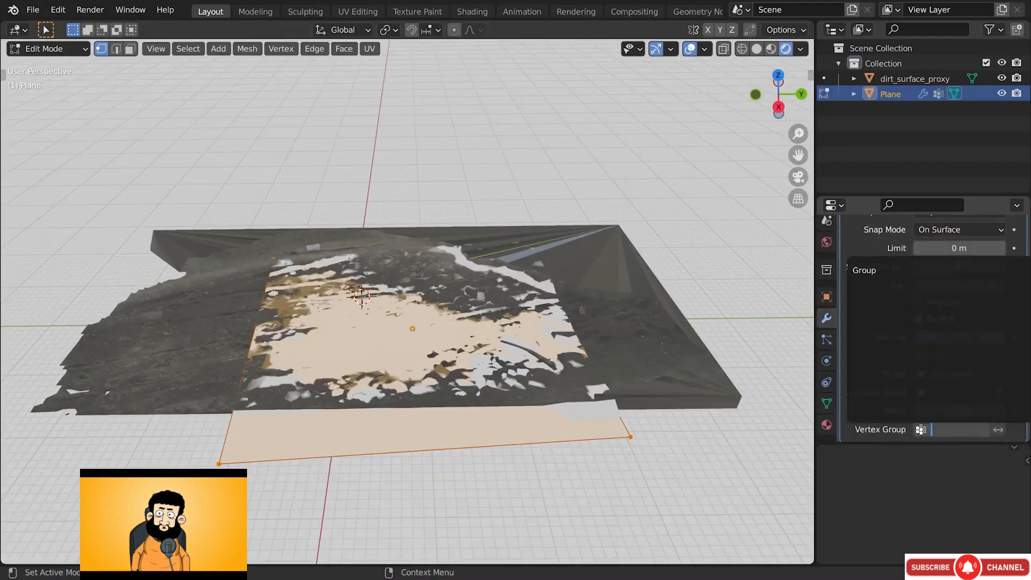
click(893, 273)
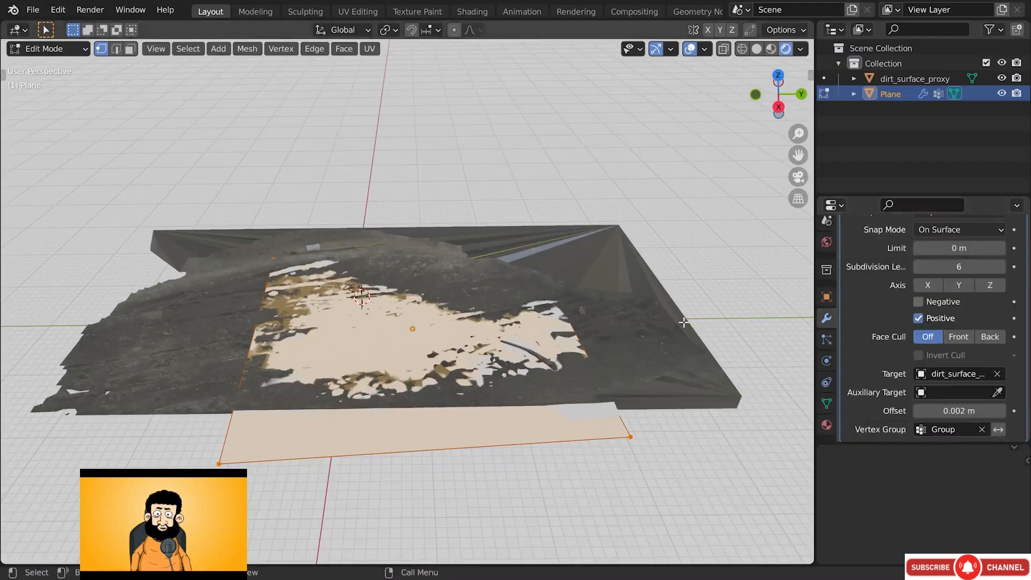
key(Tab)
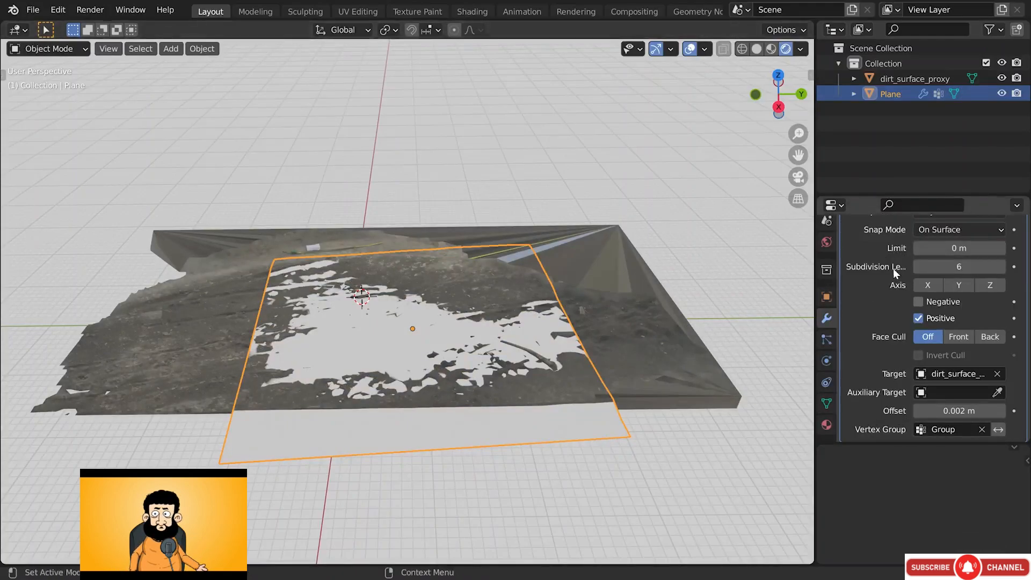
Compare the plane with and without the Shrinkwrap modifier by toggling its viewport display, leaving it enabled
scroll(894, 268, up, 3)
click(951, 252)
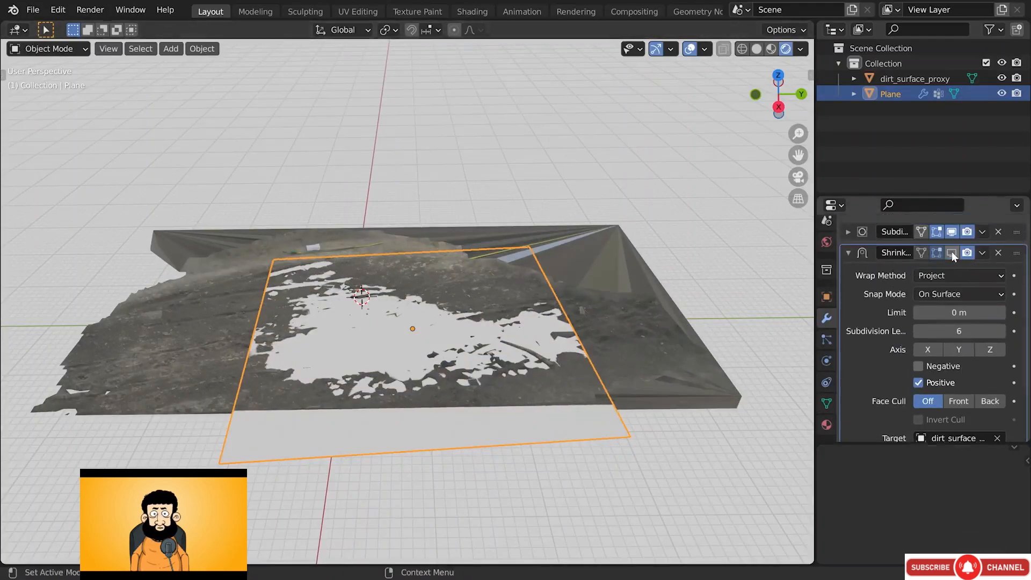
click(952, 252)
click(952, 252)
click(951, 253)
click(952, 252)
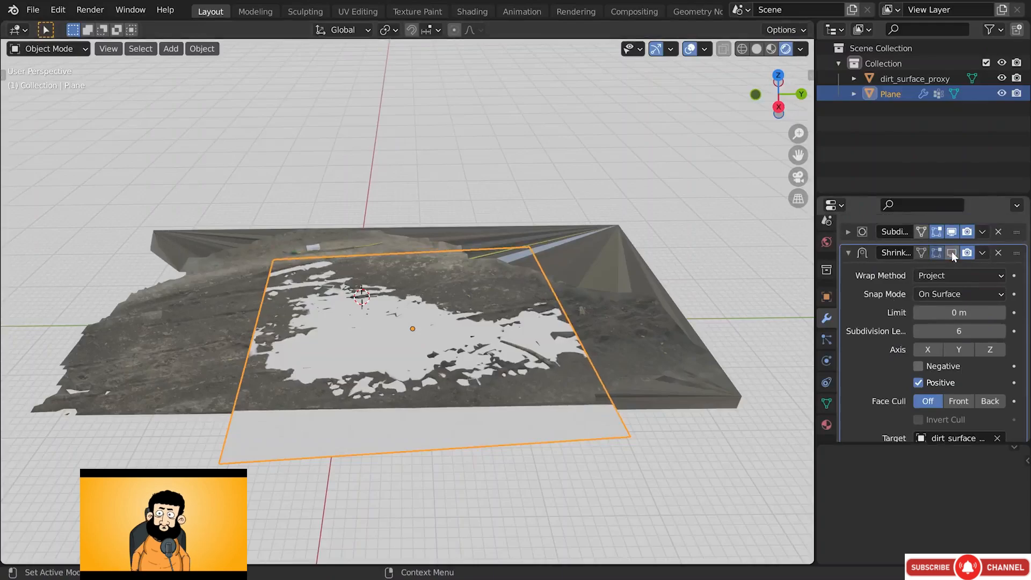
click(951, 252)
Reassign the plane's vertices to the vertex group with a weight of 0.8 in Edit Mode
click(827, 404)
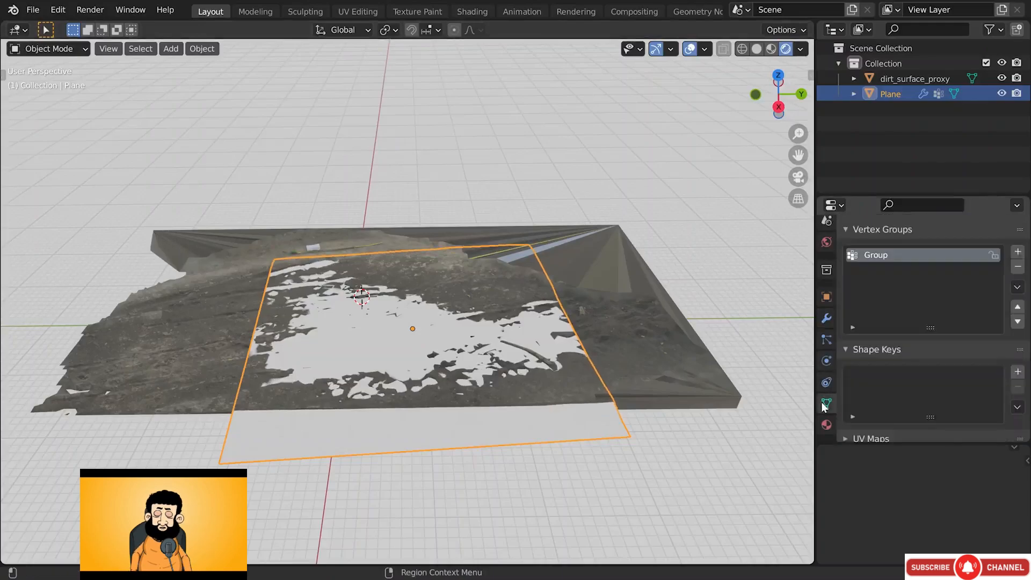
key(Tab)
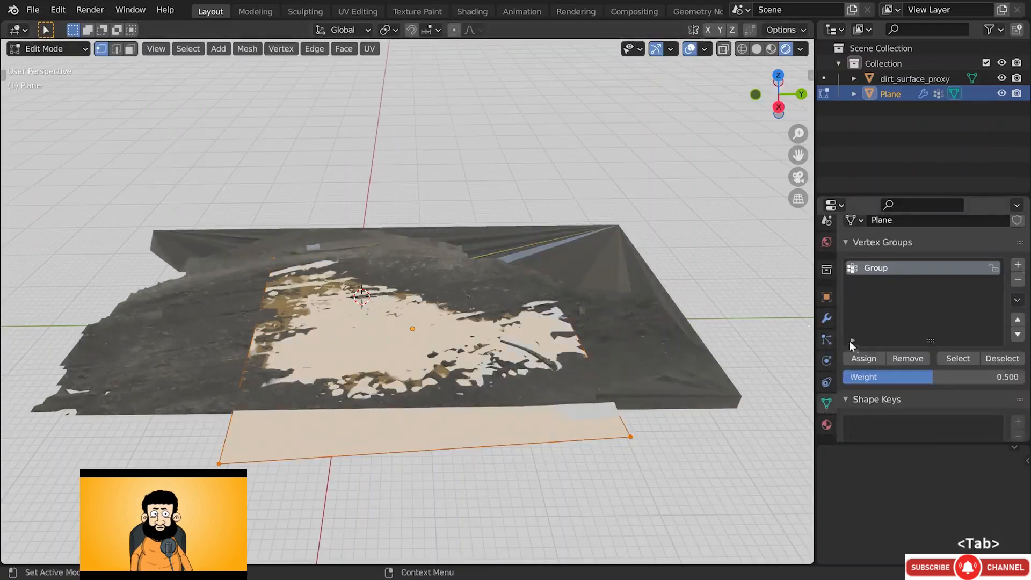
drag(876, 377, 897, 377)
drag(897, 377, 913, 377)
double_click(913, 377)
key(Delete)
text(0.8)
key(Return)
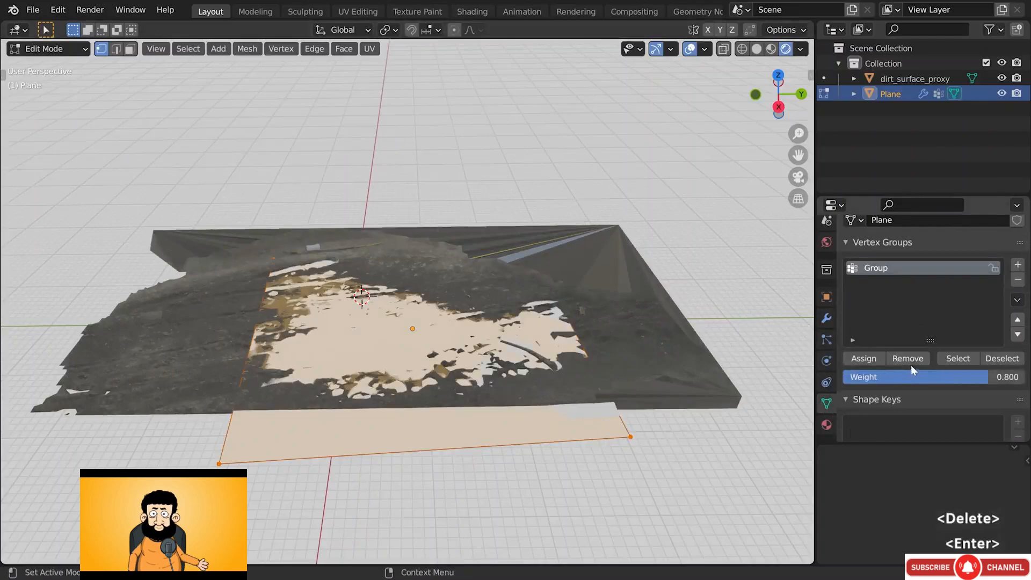
click(873, 361)
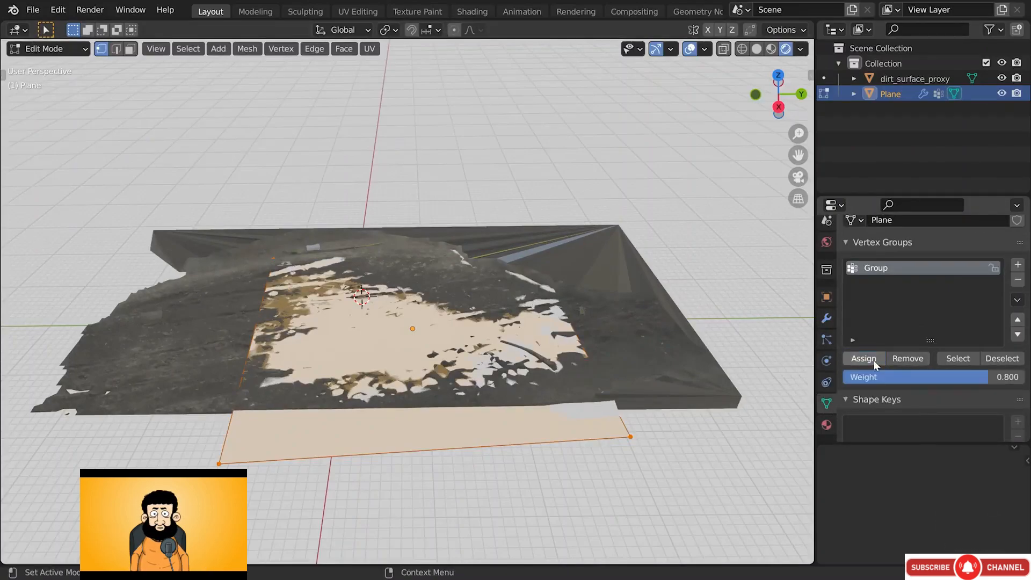
Set the vertex group weight to 0.9, assign it to the plane's vertices and return to Object Mode
click(856, 377)
click(856, 377)
key(Delete)
text(9)
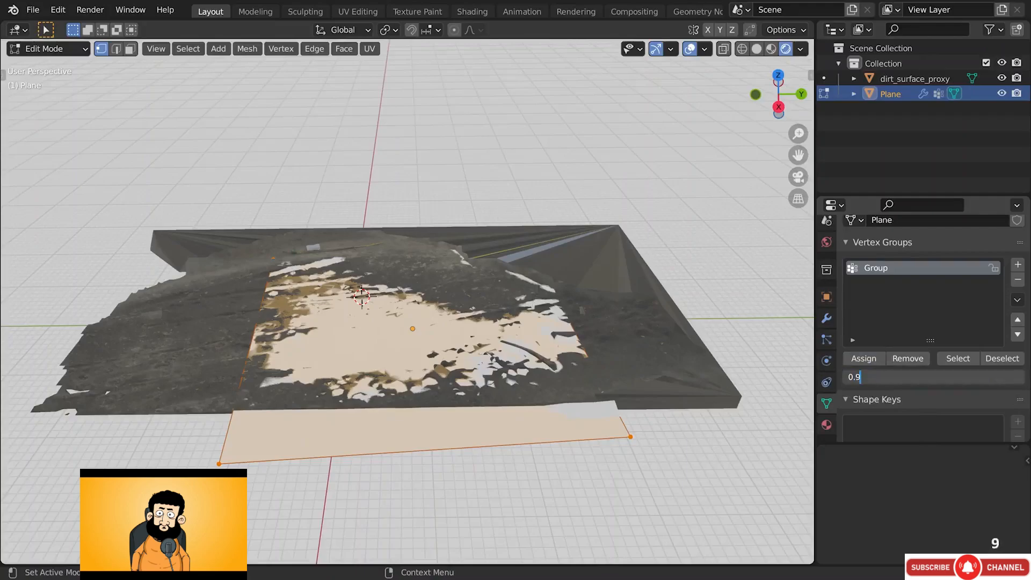
key(Return)
click(874, 355)
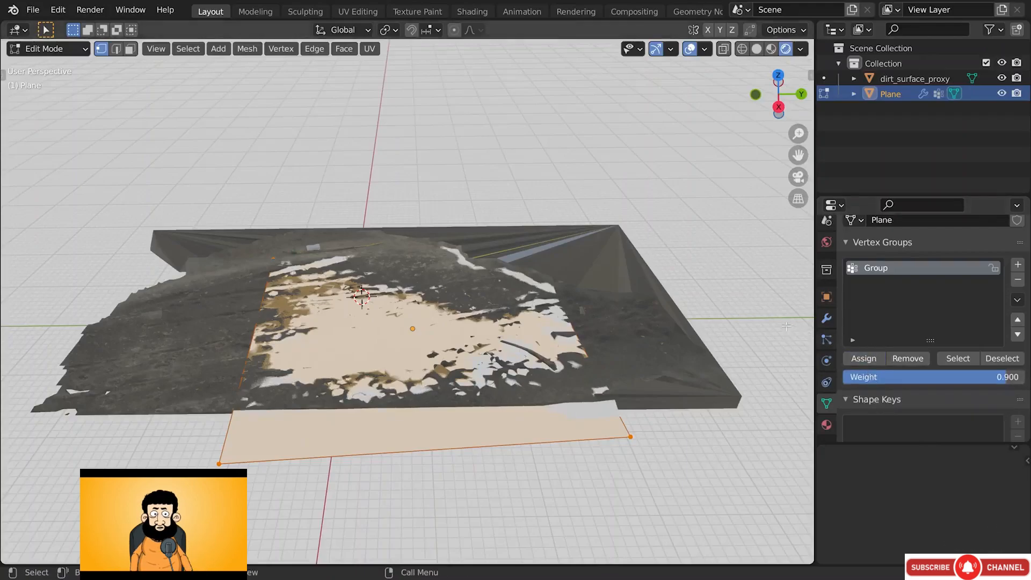
key(Tab)
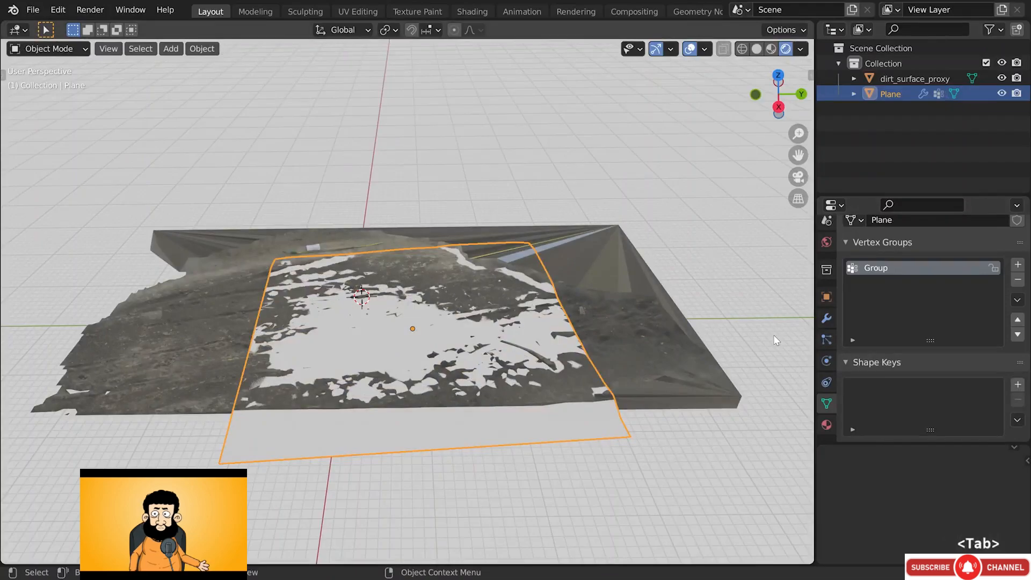
Hide dirt_surface_proxy and inspect the shrinkwrapped grid of the plane
click(604, 320)
key(h)
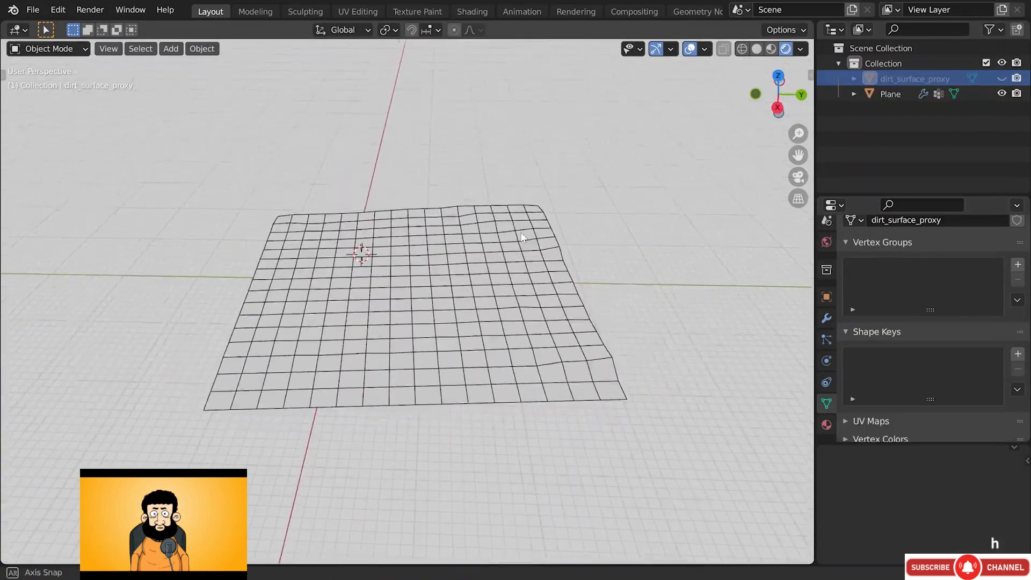
middle_drag(527, 233, 522, 253)
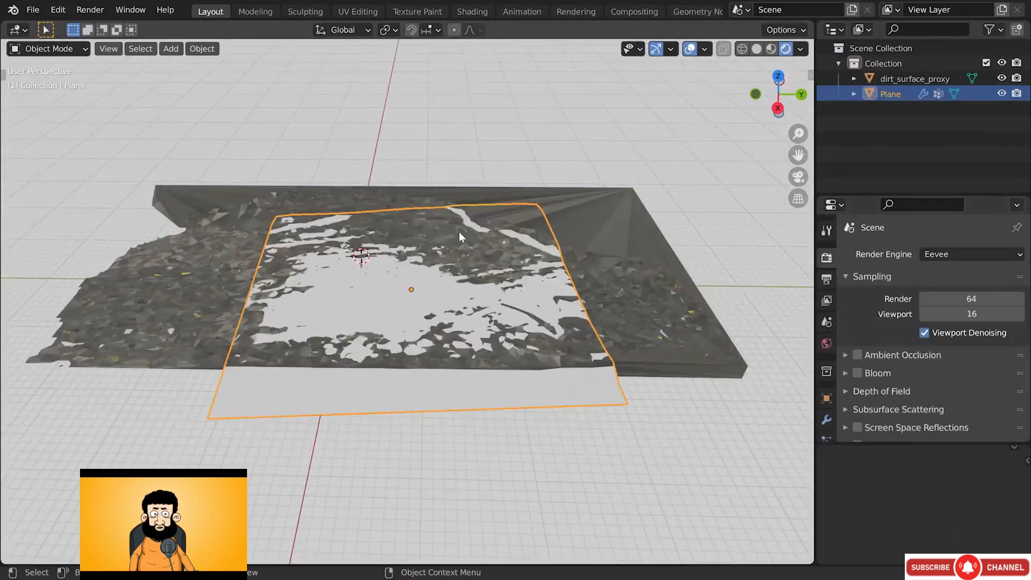
Apply smooth shading to the plane
right_click(461, 216)
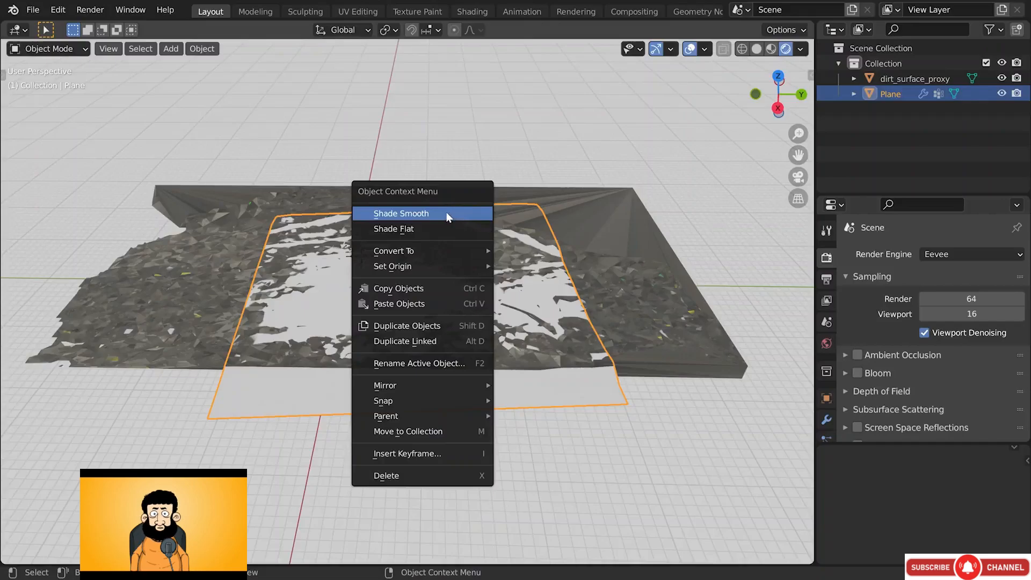
click(448, 217)
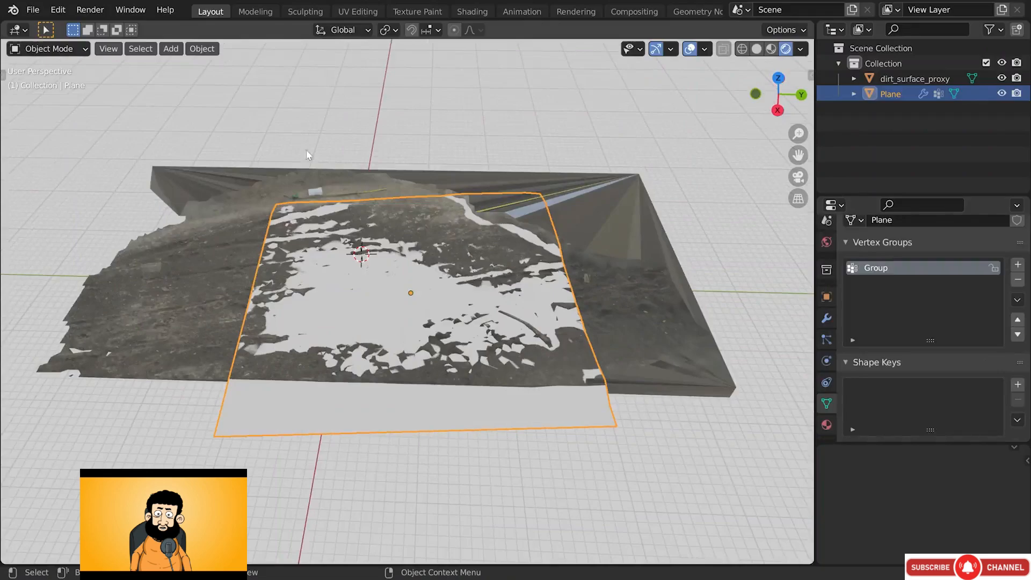
Set up a Wavefront OBJ export of only the selected plane, named dirt_surface_01_1b.obj, in the dirt_surface_plane folder
click(33, 9)
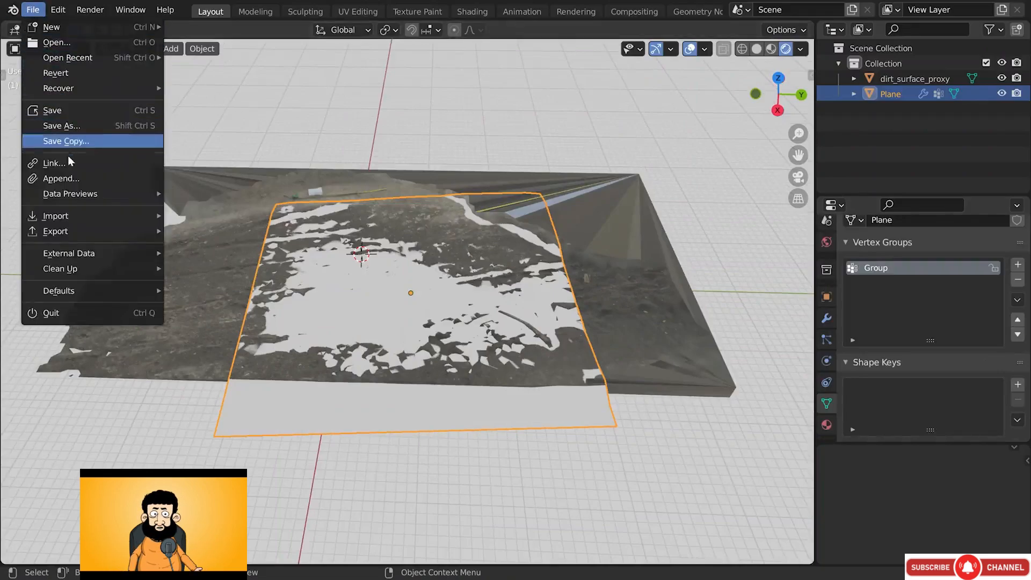
mouse_move(64, 231)
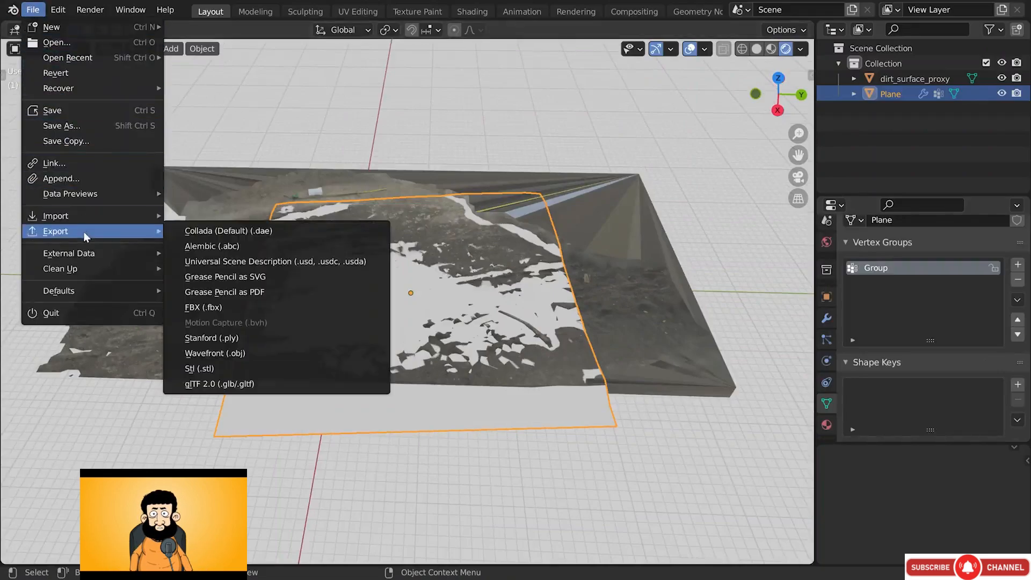
click(234, 353)
click(370, 493)
text(b)
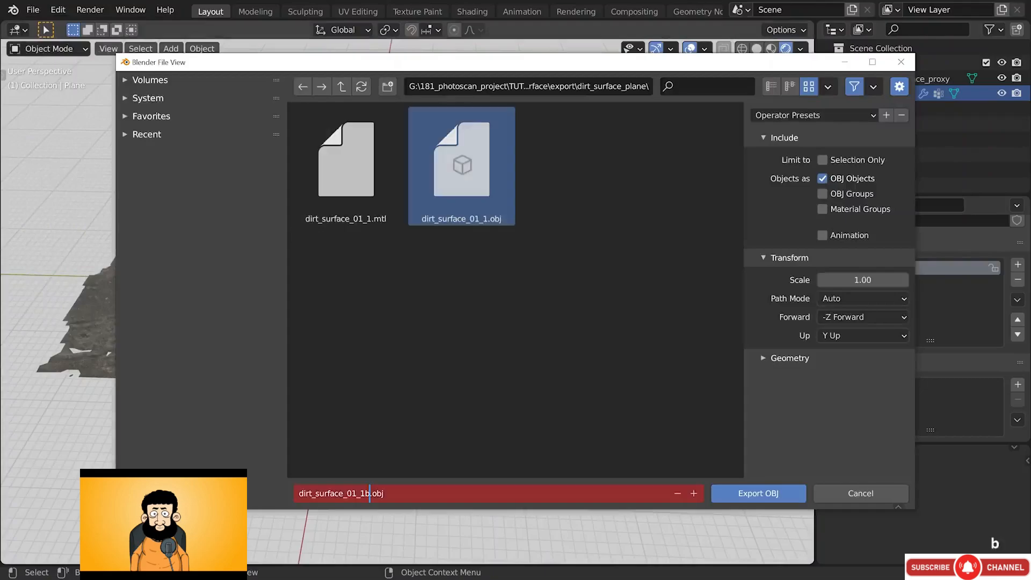
click(822, 161)
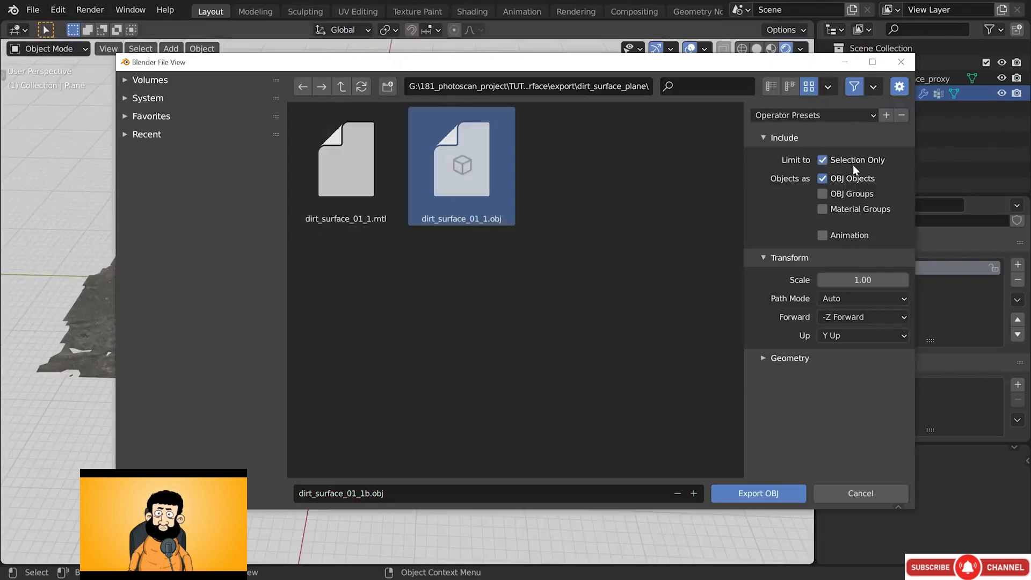
Set the OBJ export axes to -X Forward and Z Up, check the geometry options and export the file
click(842, 317)
click(854, 383)
click(856, 336)
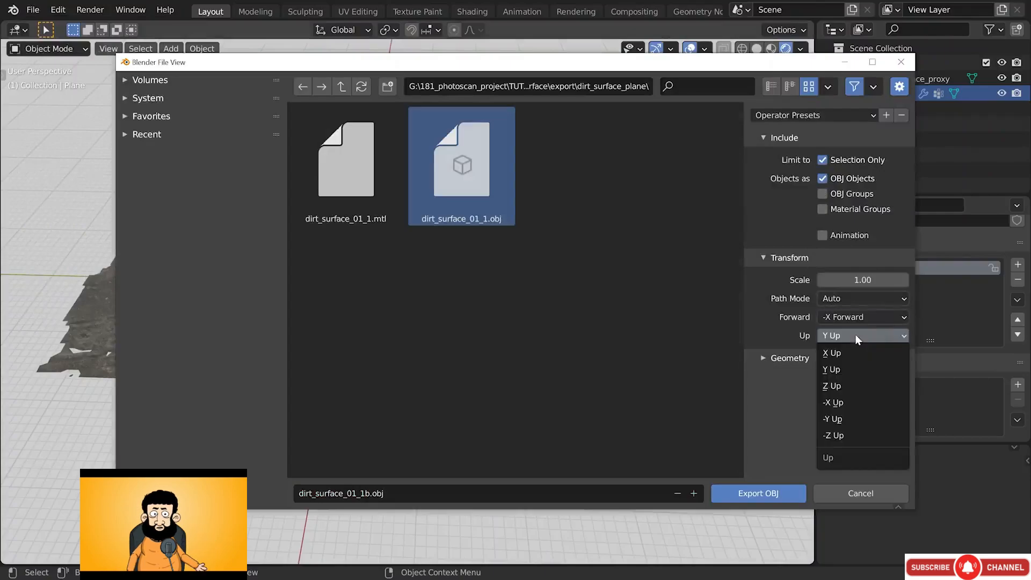
click(849, 390)
click(814, 360)
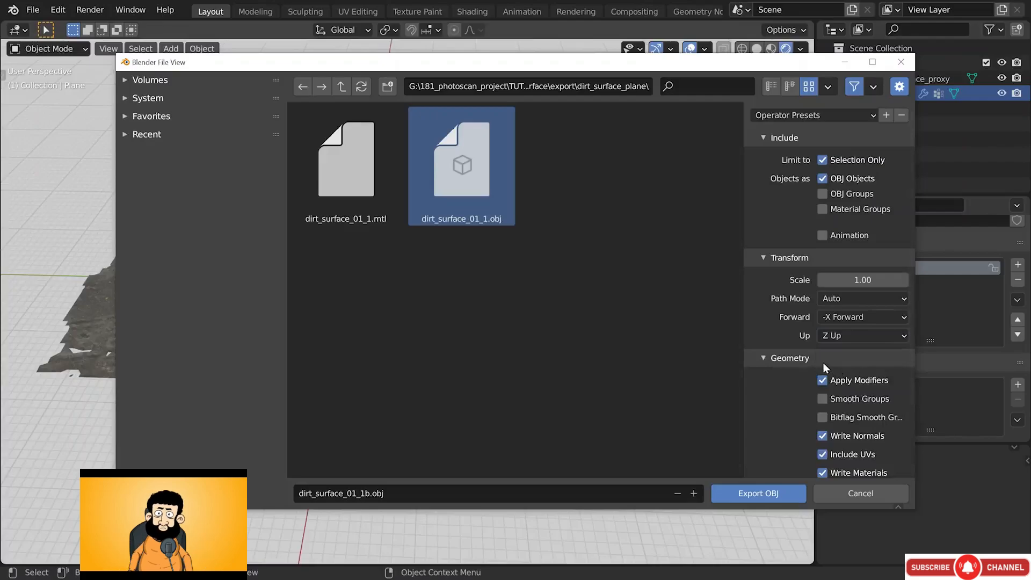
click(823, 361)
click(769, 486)
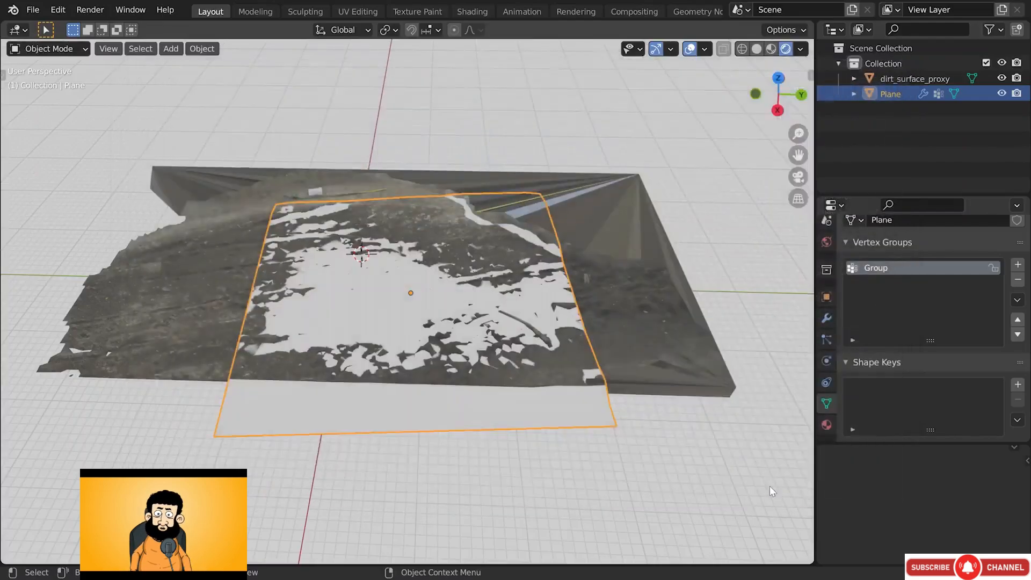
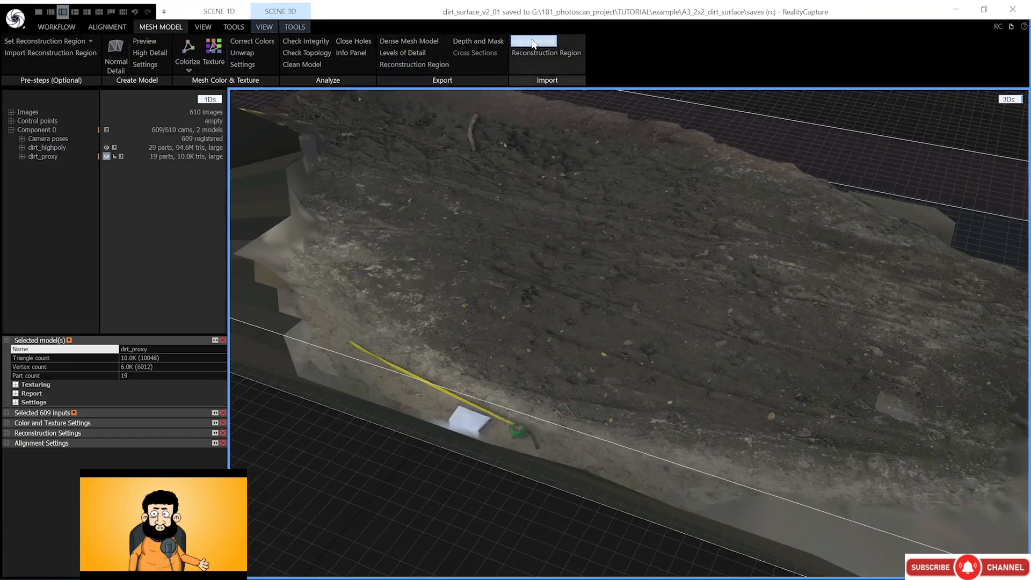
Import the dirt_surface_01_1 OBJ model from the dirt_surface_plane folder and inspect both sides of the plane
click(533, 43)
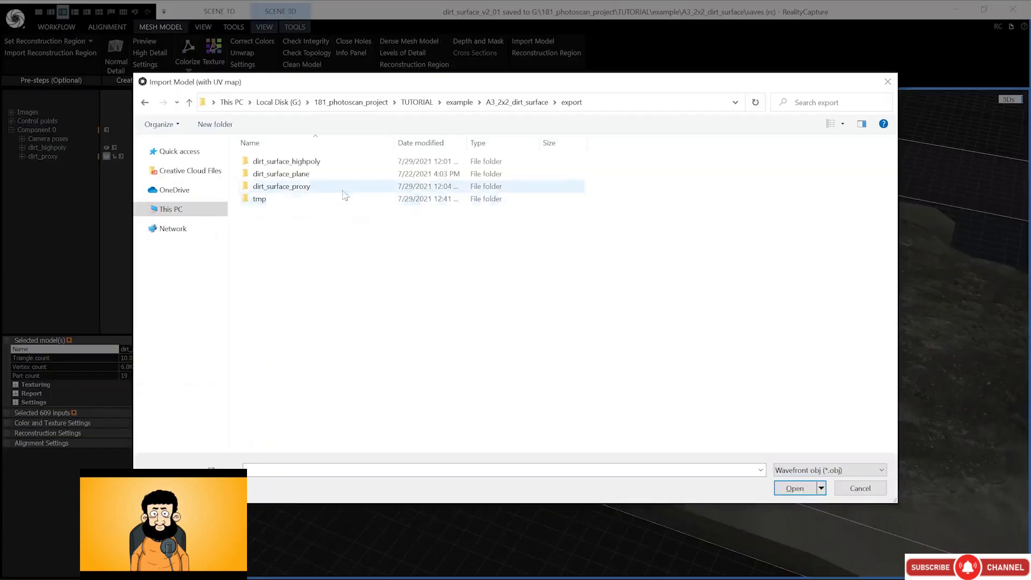
double_click(303, 174)
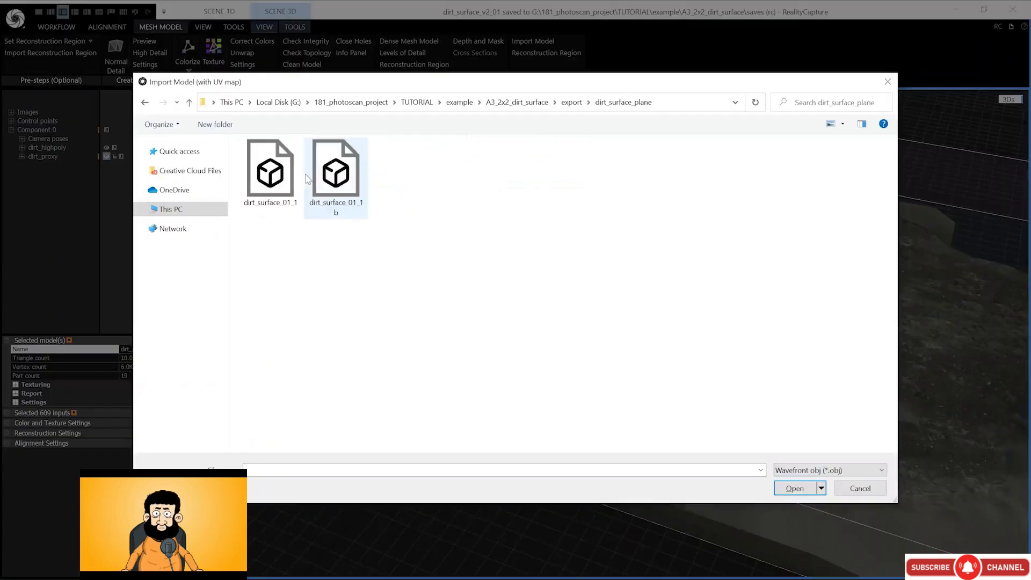
click(278, 182)
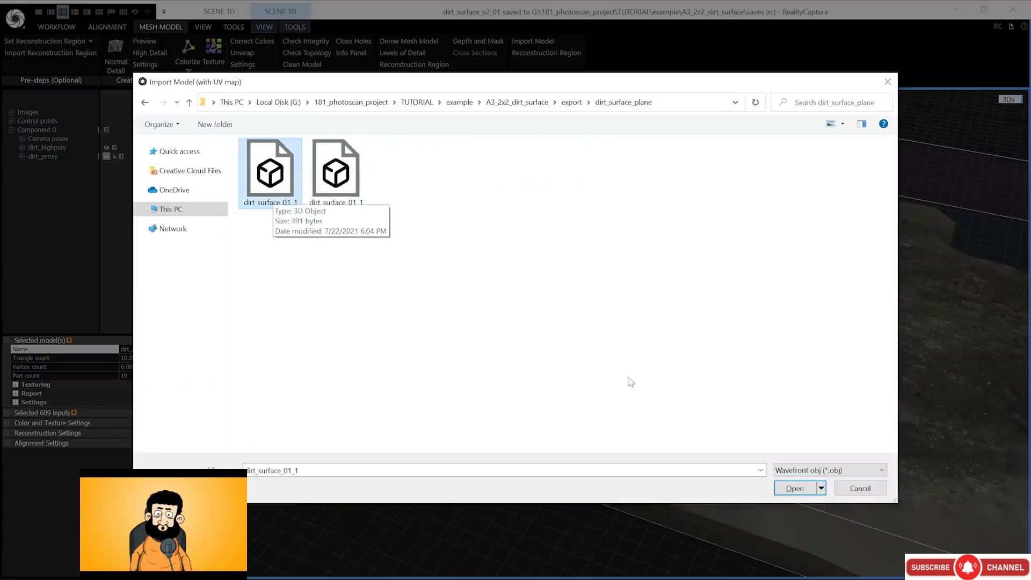
click(795, 488)
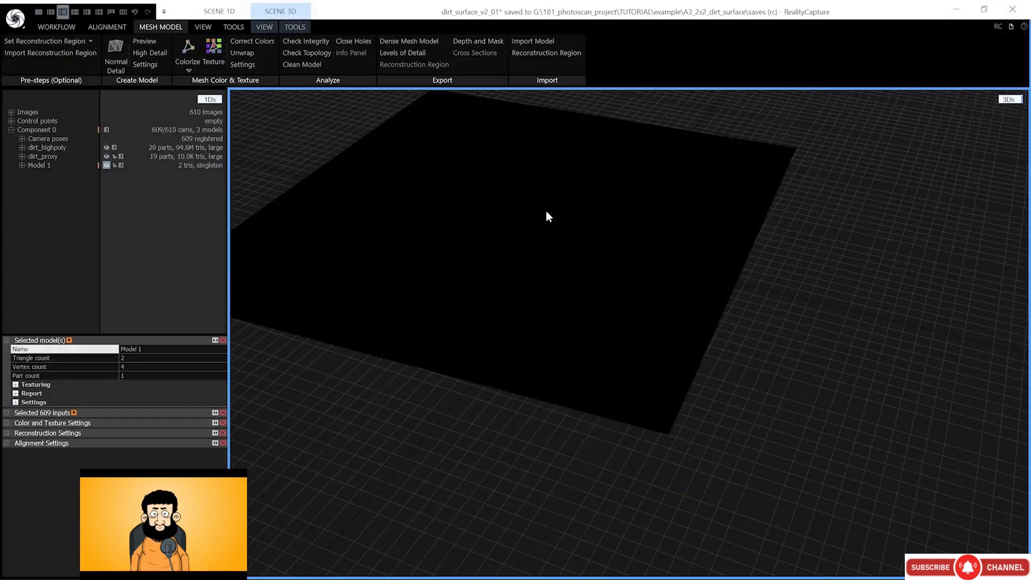
drag(546, 212, 622, 256)
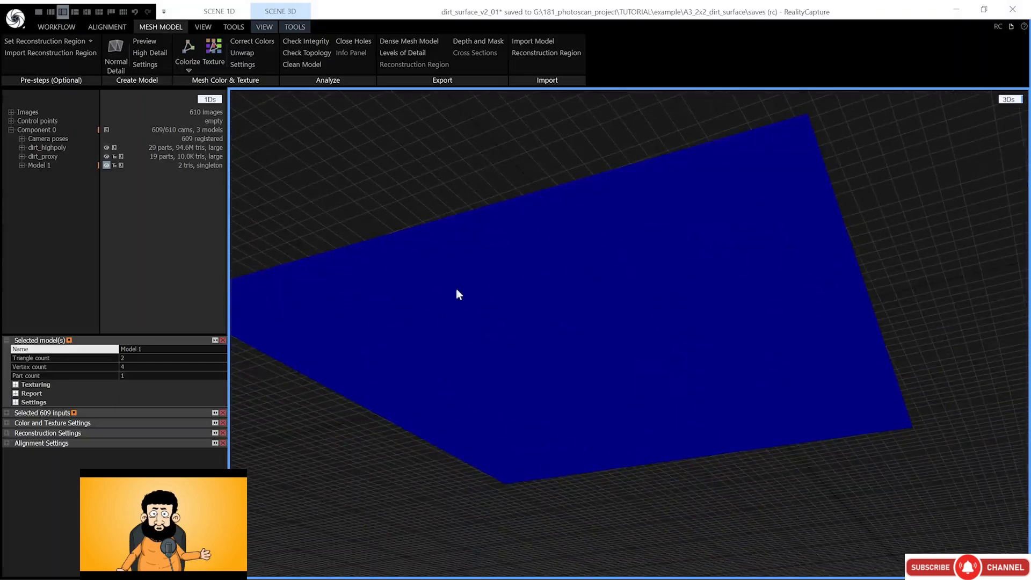
drag(619, 210, 467, 247)
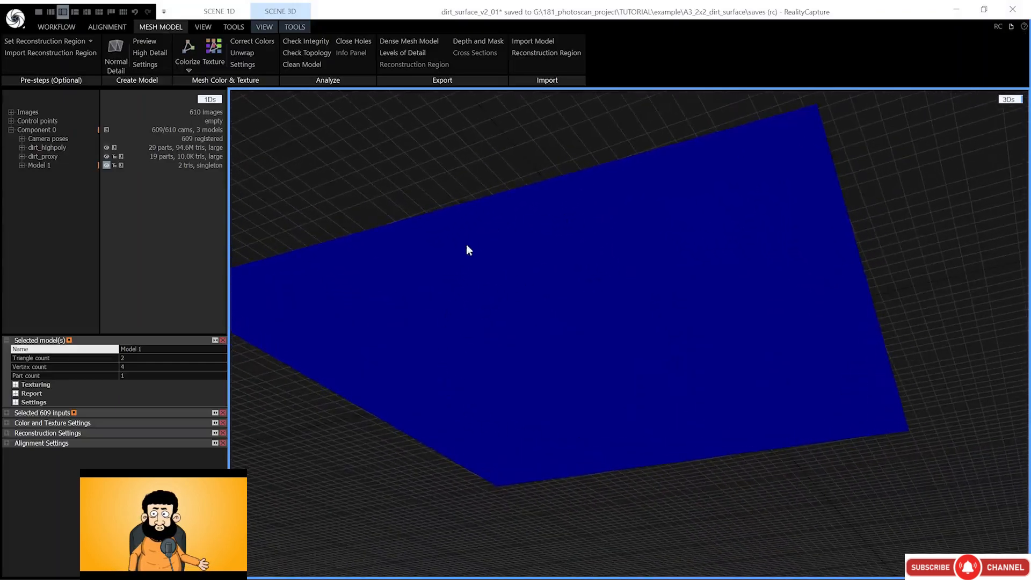
drag(541, 233, 553, 336)
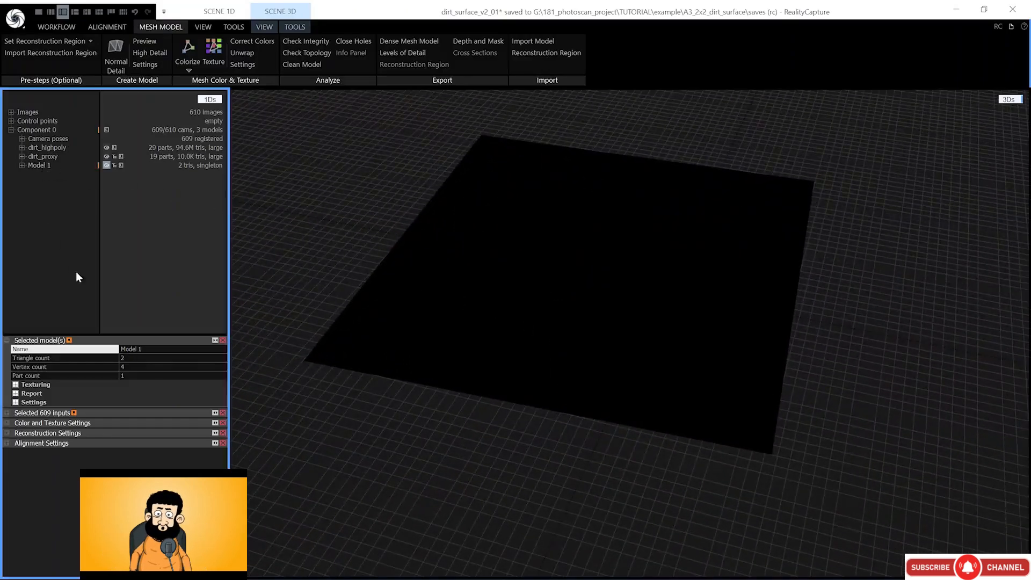
Rename the imported plane model as dirt_plane
double_click(138, 349)
text(dirt_)
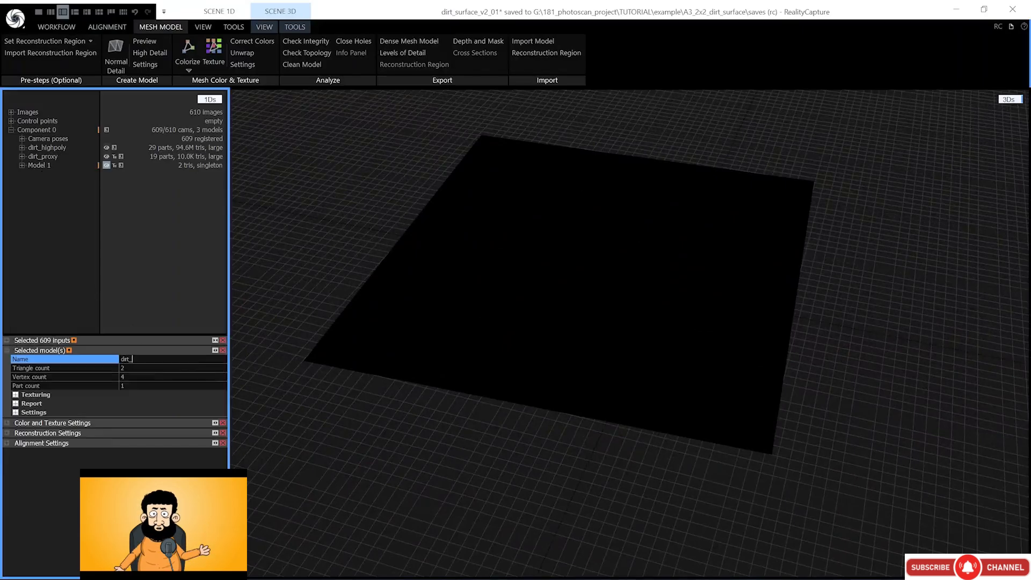
text(plane)
key(Return)
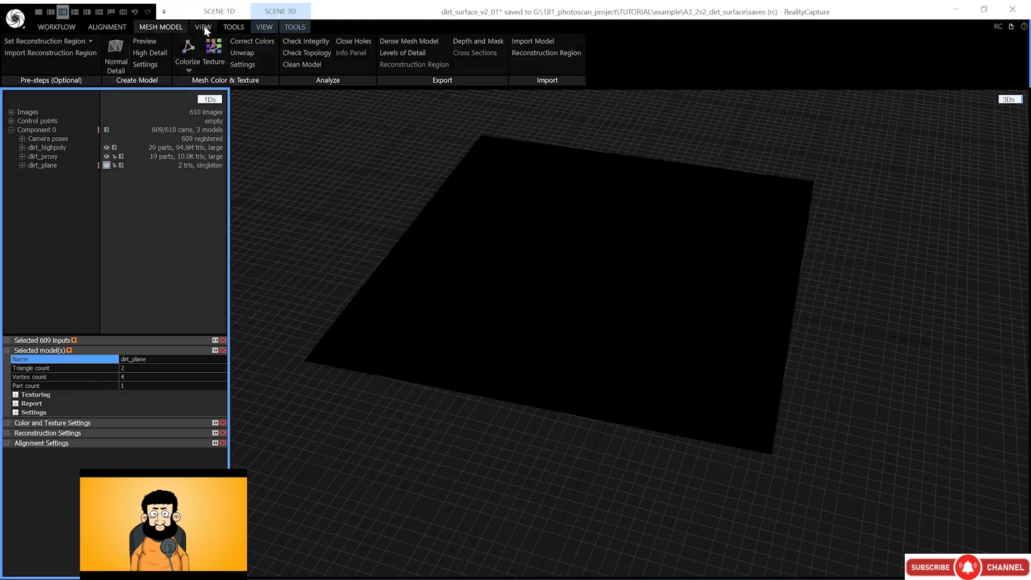
Set up Texture Reprojection with dirt_highpoly as the source model and dirt_plane as the result model
click(235, 28)
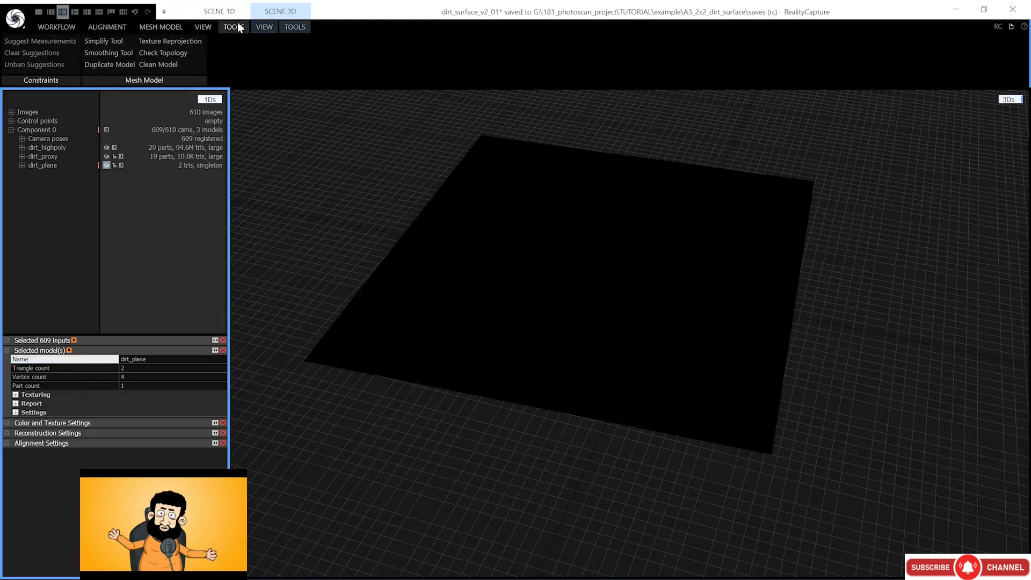
click(172, 43)
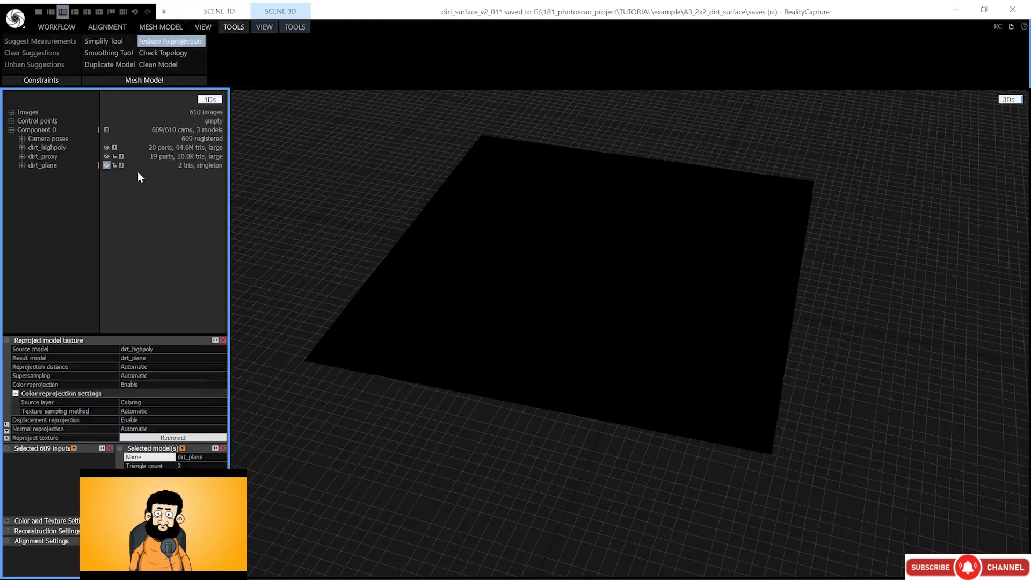
click(161, 349)
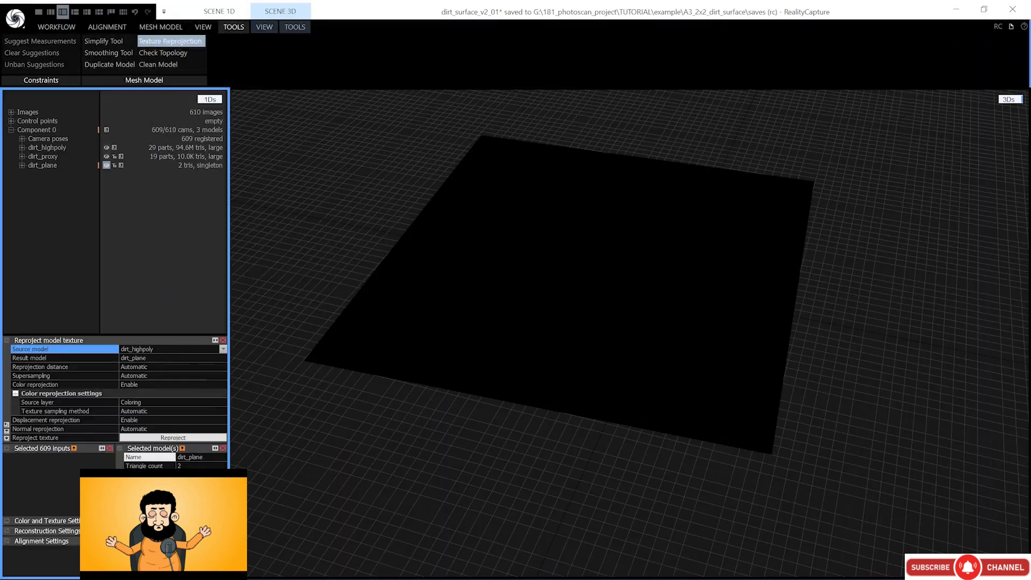
click(224, 349)
click(143, 358)
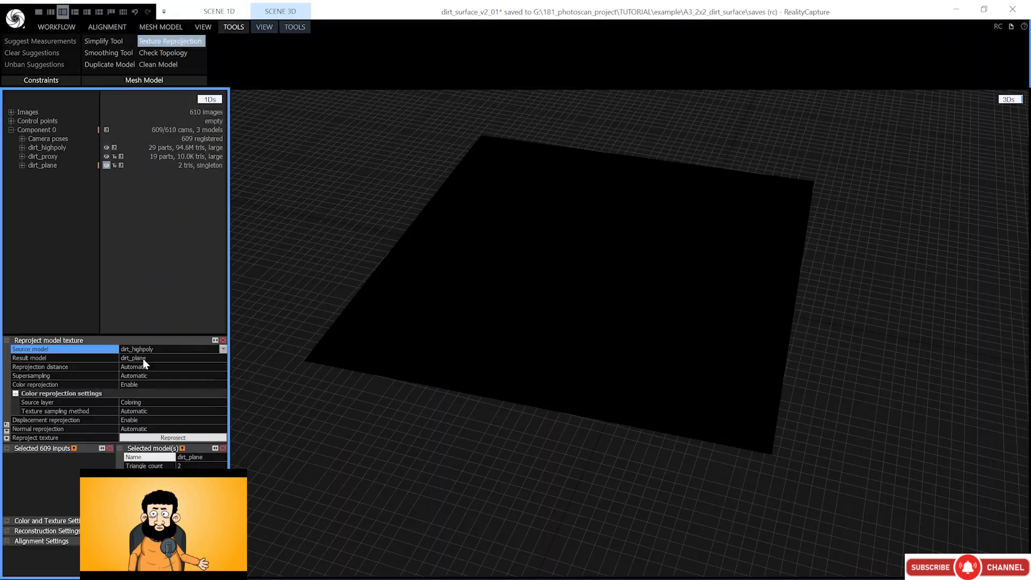
click(143, 359)
click(223, 358)
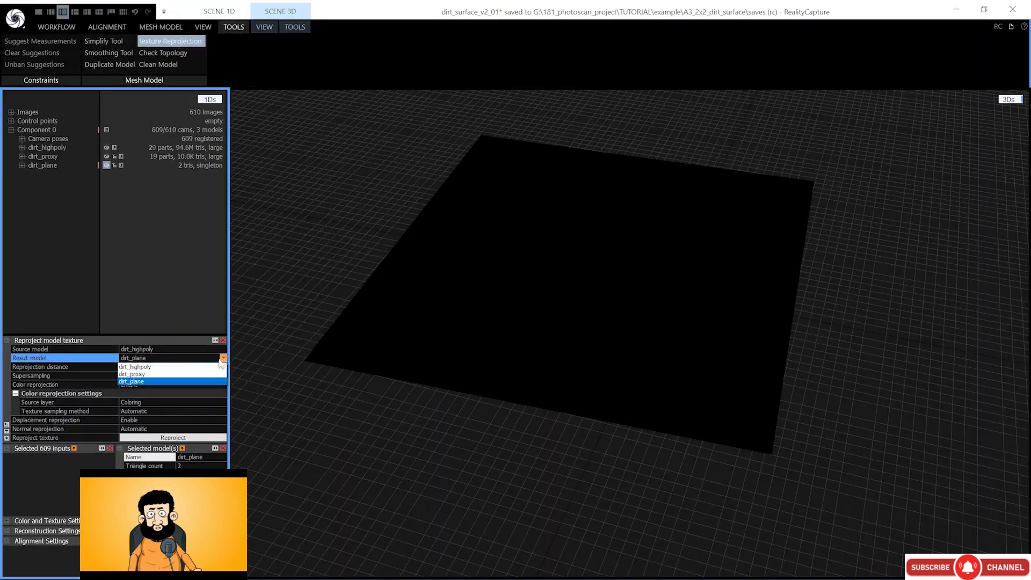
click(159, 381)
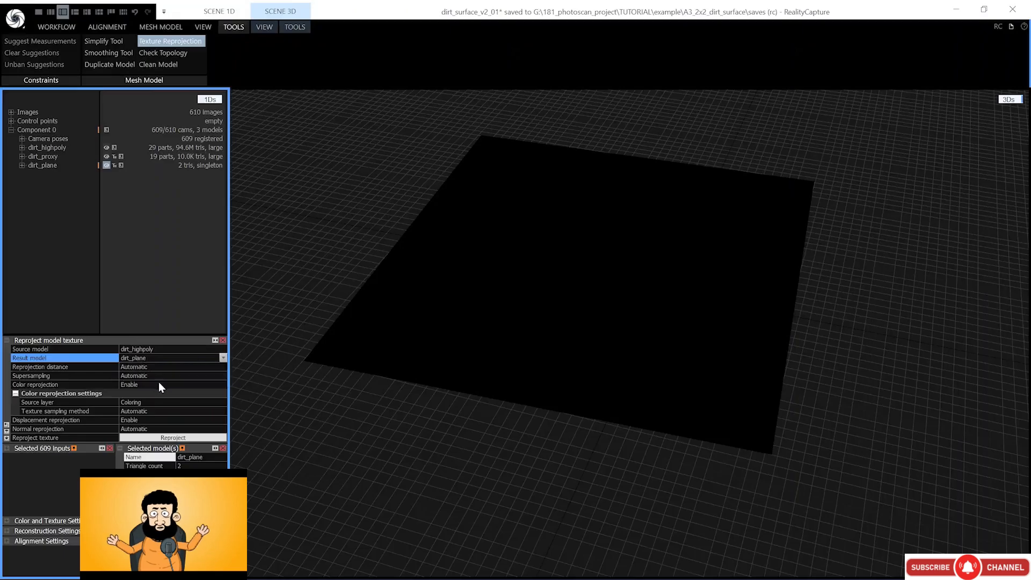
Keep color reprojection enabled with Coloring as the source layer and reproject the textures onto dirt_plane
click(128, 385)
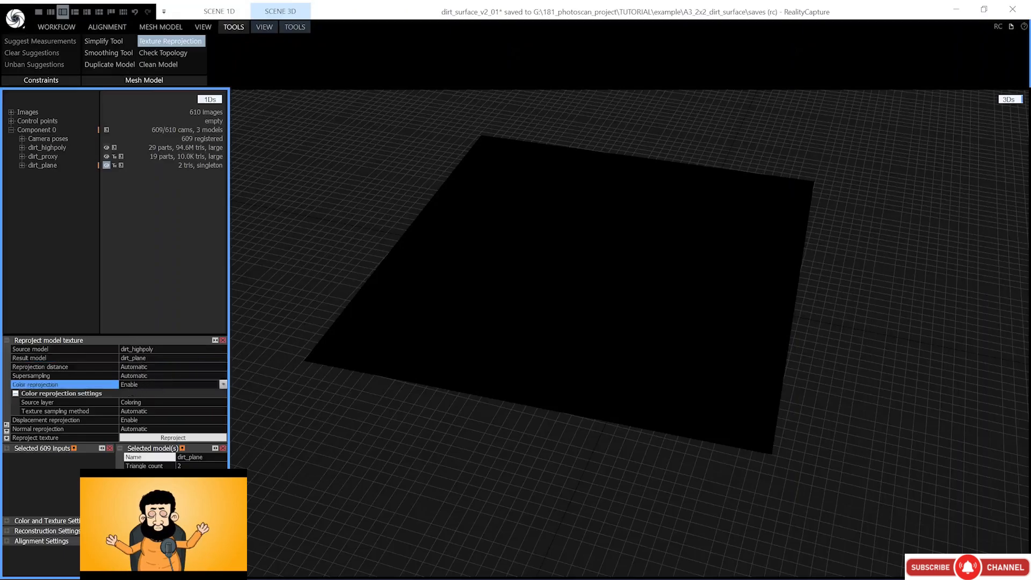
click(147, 401)
click(144, 403)
click(143, 411)
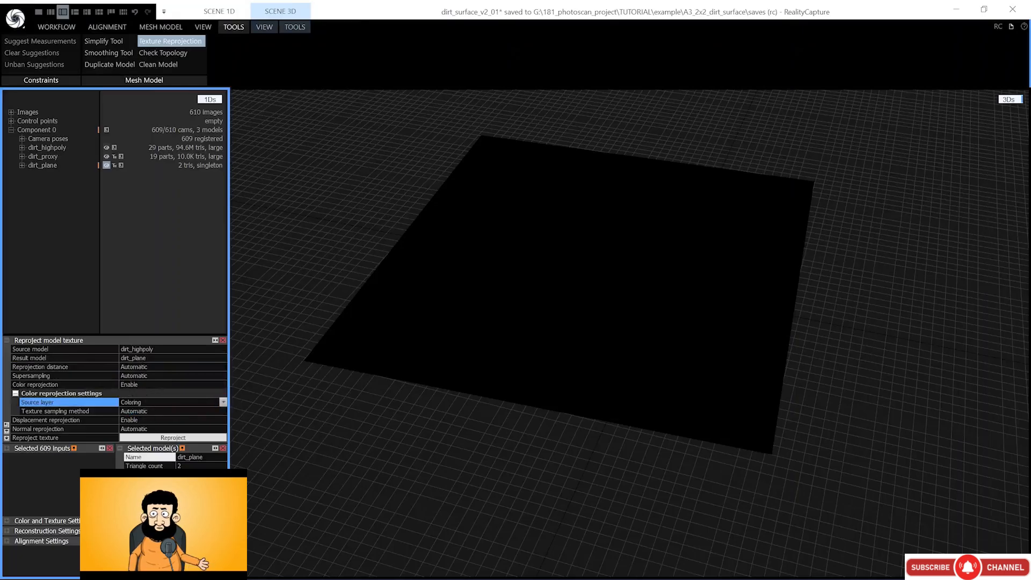
click(152, 438)
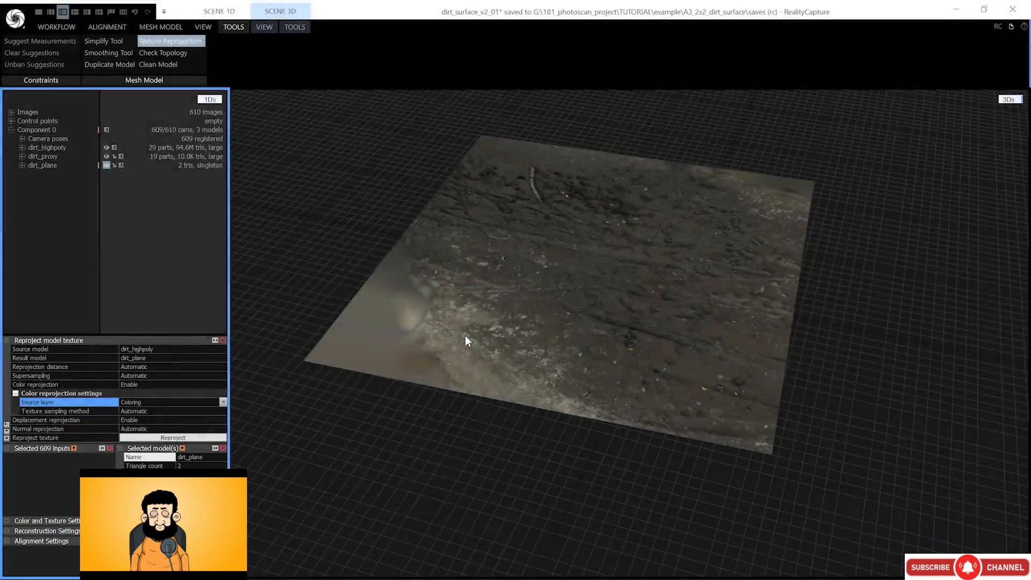
Inspect the baked surface, list the model textures of dirt_plane and delete its black Color Layer 1
drag(475, 320, 329, 385)
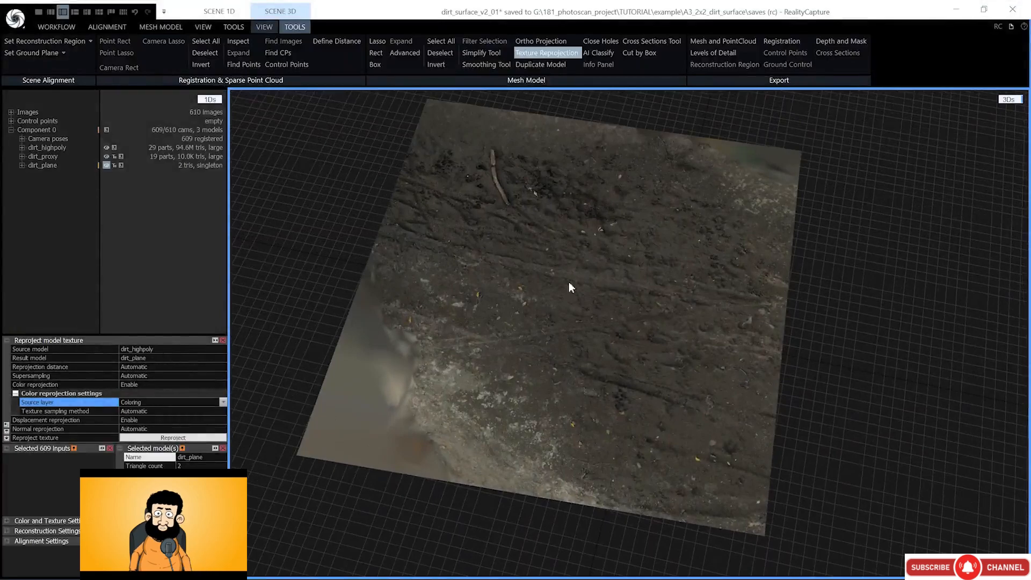
scroll(538, 311, up, 8)
drag(556, 319, 547, 215)
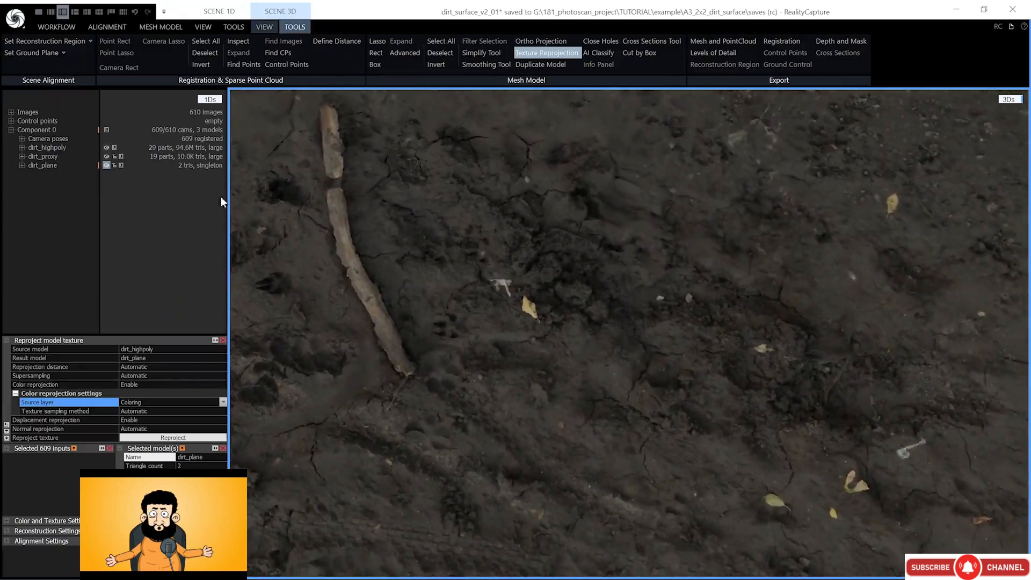
click(7, 340)
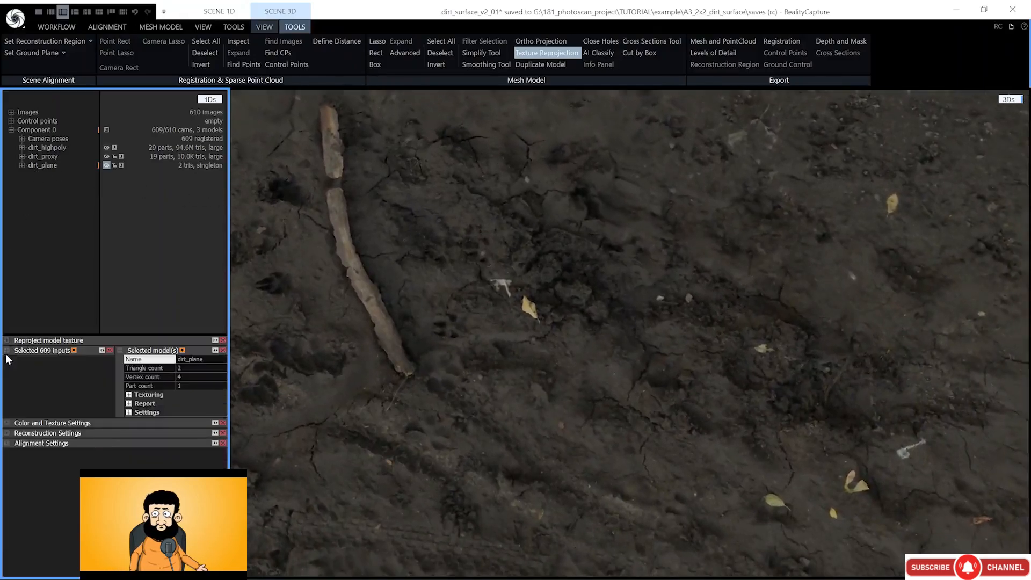
click(121, 350)
click(22, 165)
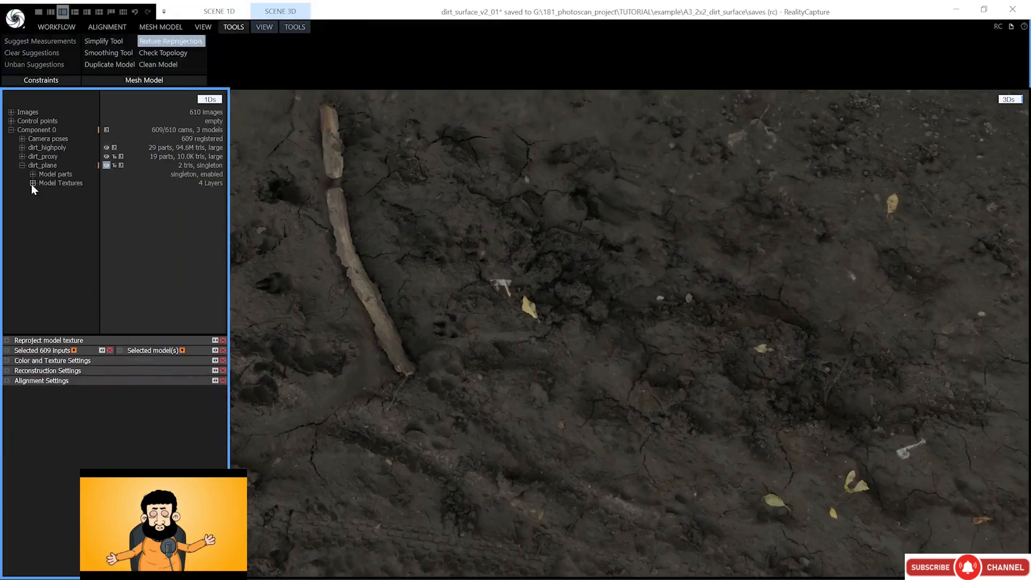
click(32, 184)
click(57, 193)
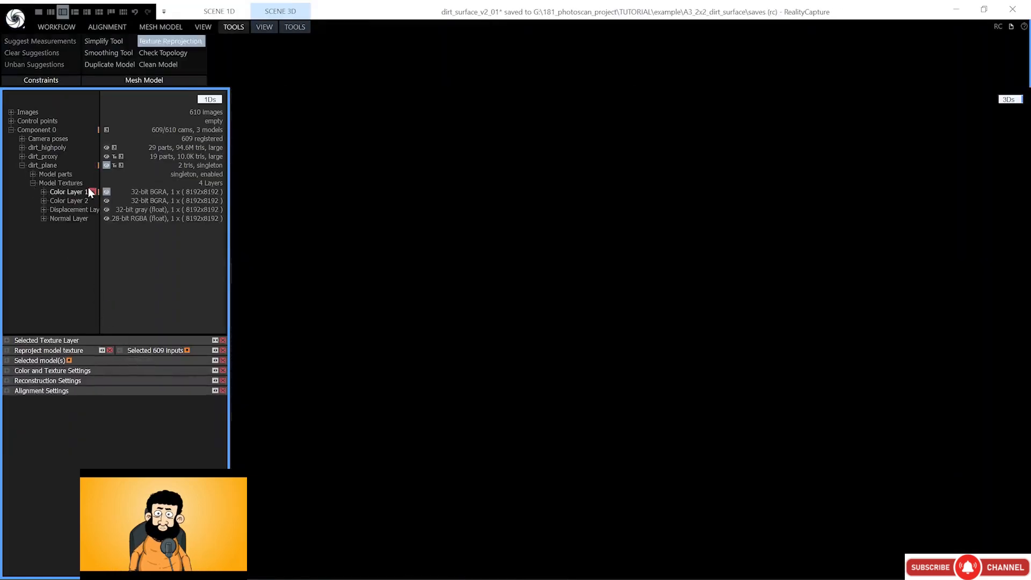
click(92, 192)
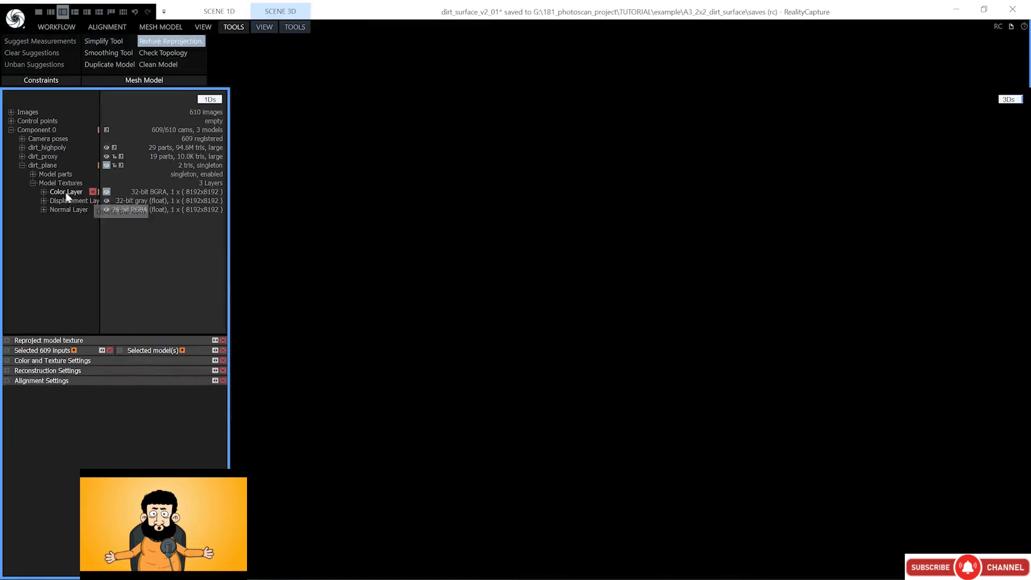
Examine the color, displacement and normal layers of dirt_plane one by one, returning the display to the color layer
click(66, 192)
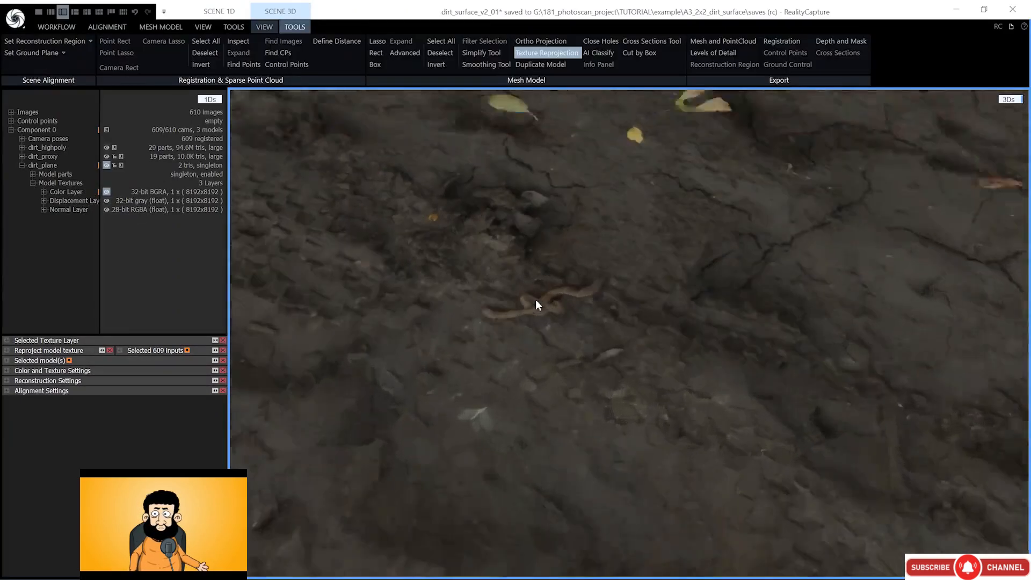
right_drag(537, 303, 582, 263)
double_click(64, 192)
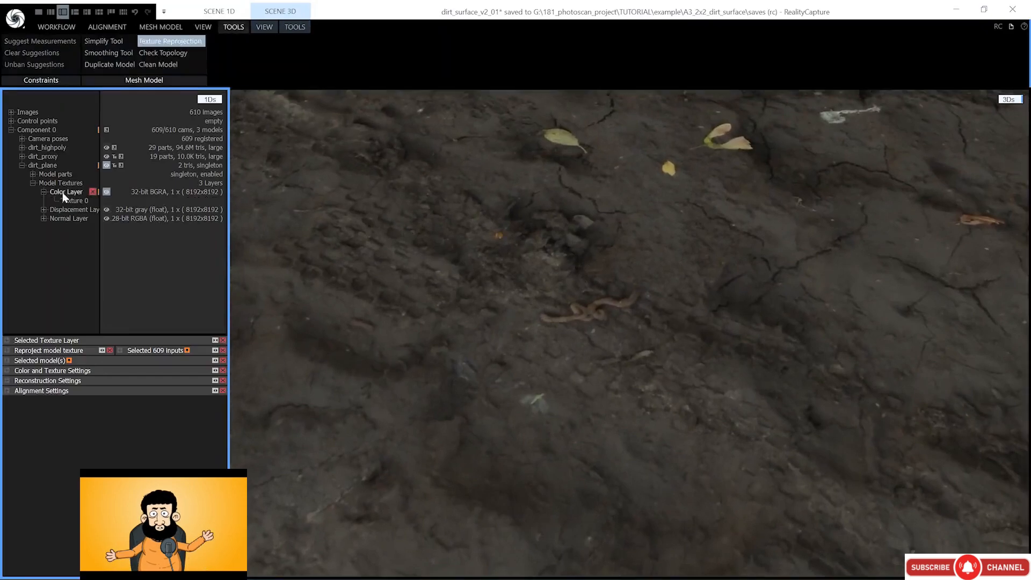
click(43, 192)
click(57, 201)
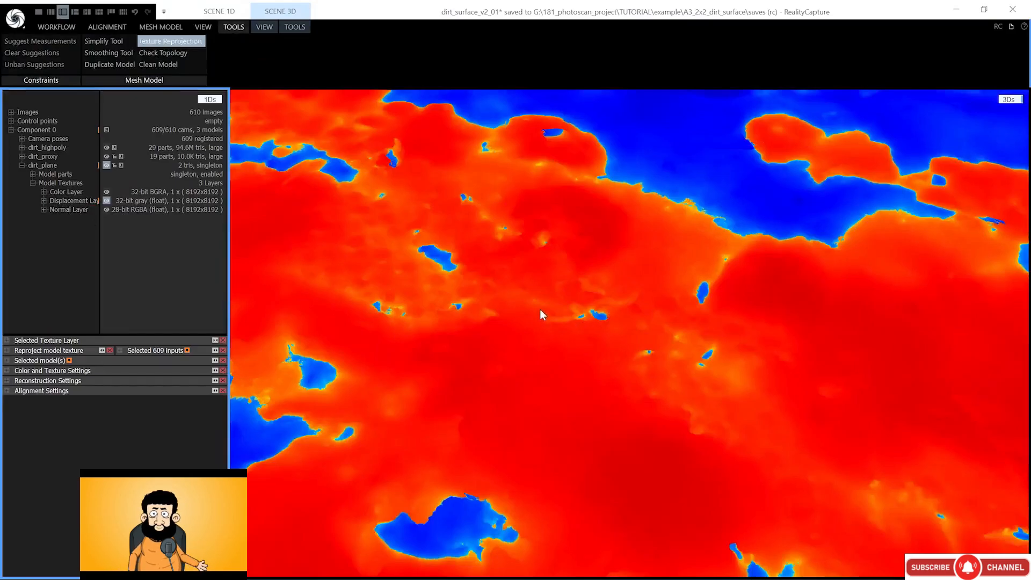
click(75, 211)
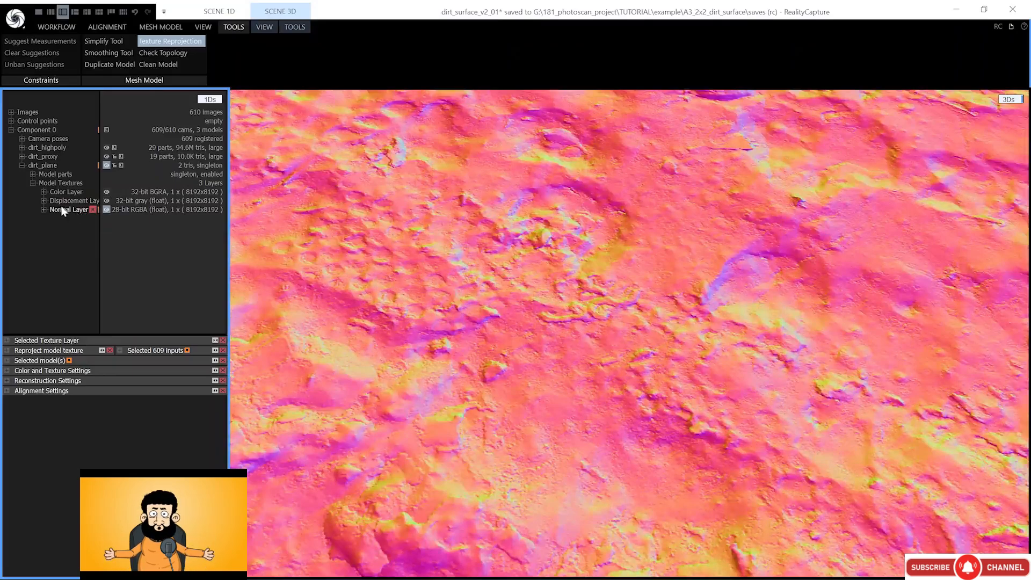
click(63, 192)
click(33, 183)
click(22, 165)
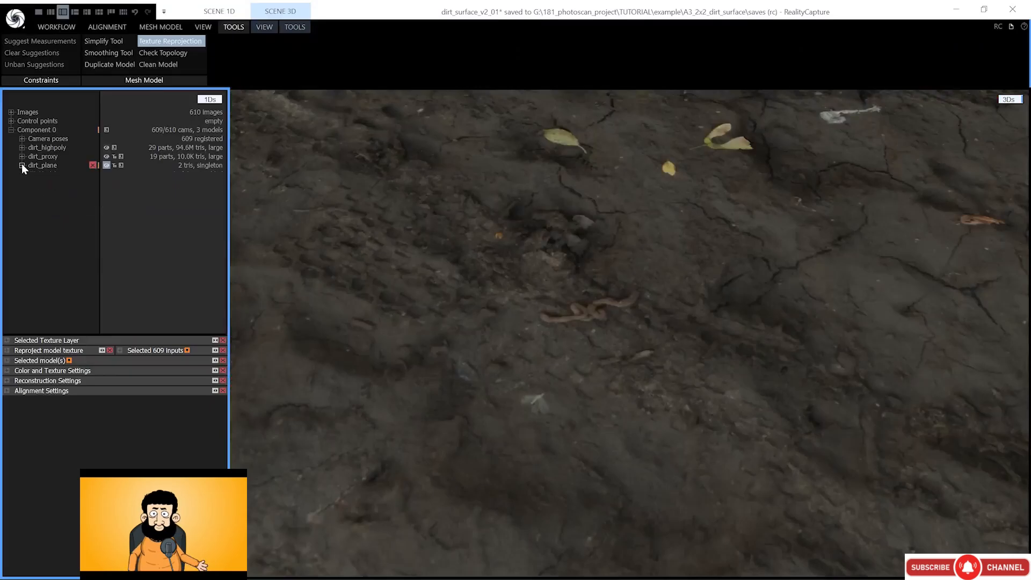
Start an FBX mesh export of dirt_plane and create a dirt_surface_baked folder in the export directory for it
scroll(613, 348, down, 8)
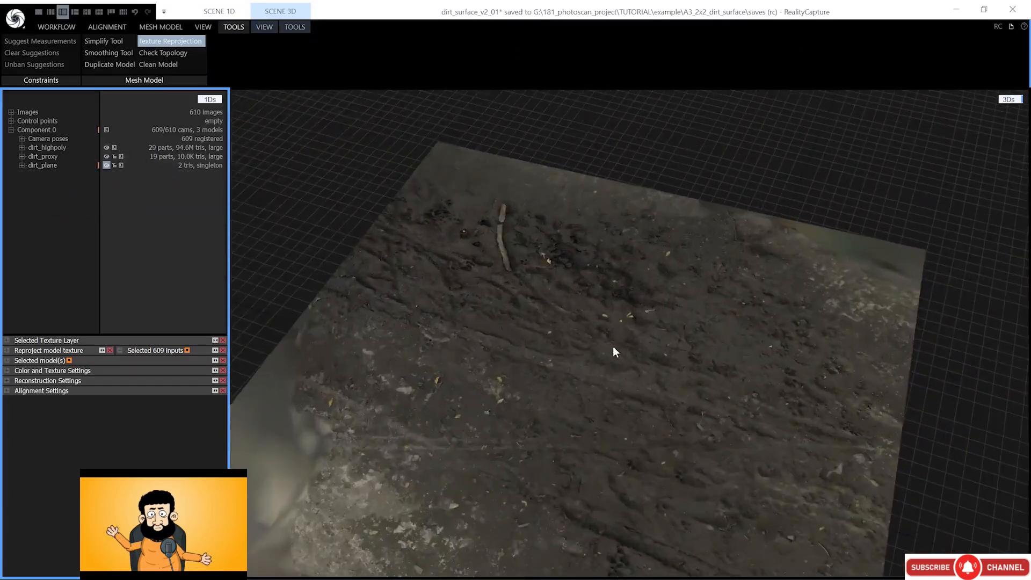
right_drag(613, 345, 622, 338)
drag(622, 337, 512, 189)
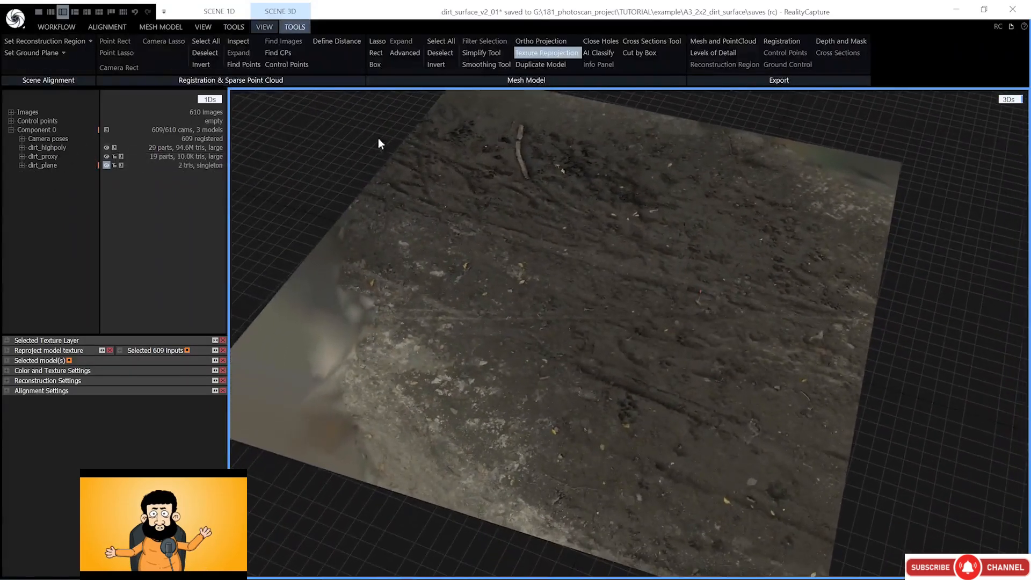
click(162, 26)
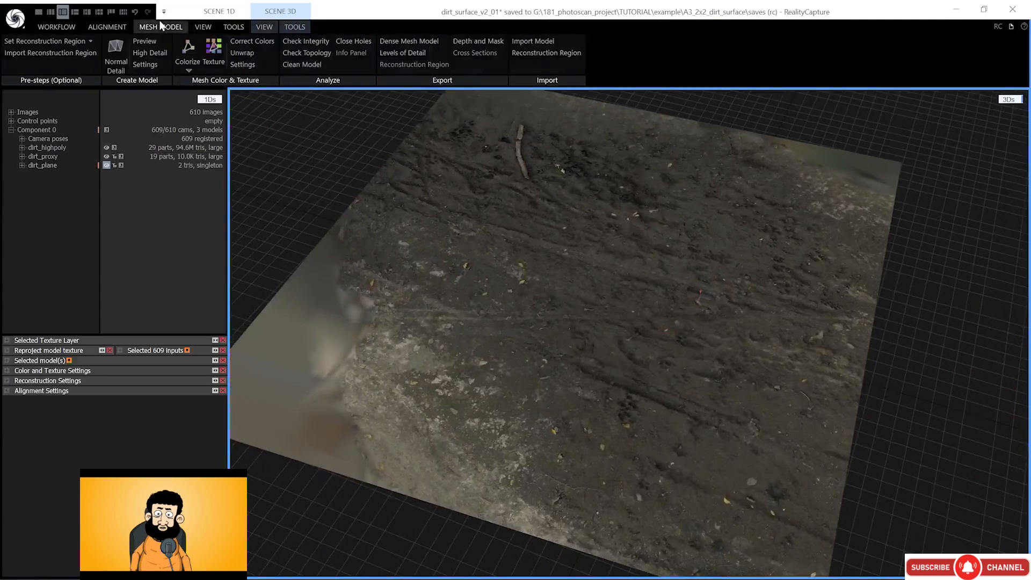
click(428, 45)
text(dirt_surface_)
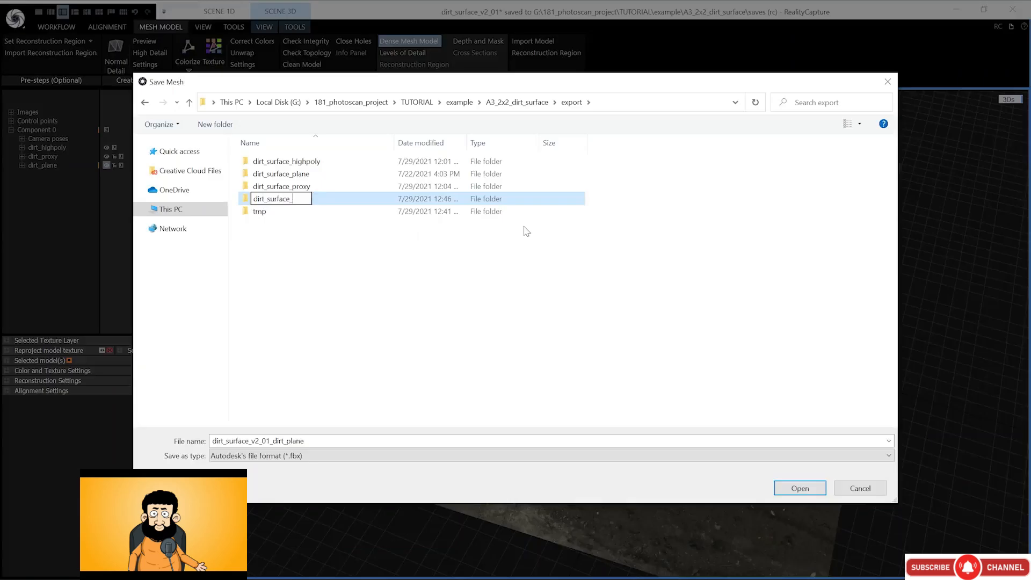
text(baked)
key(Return)
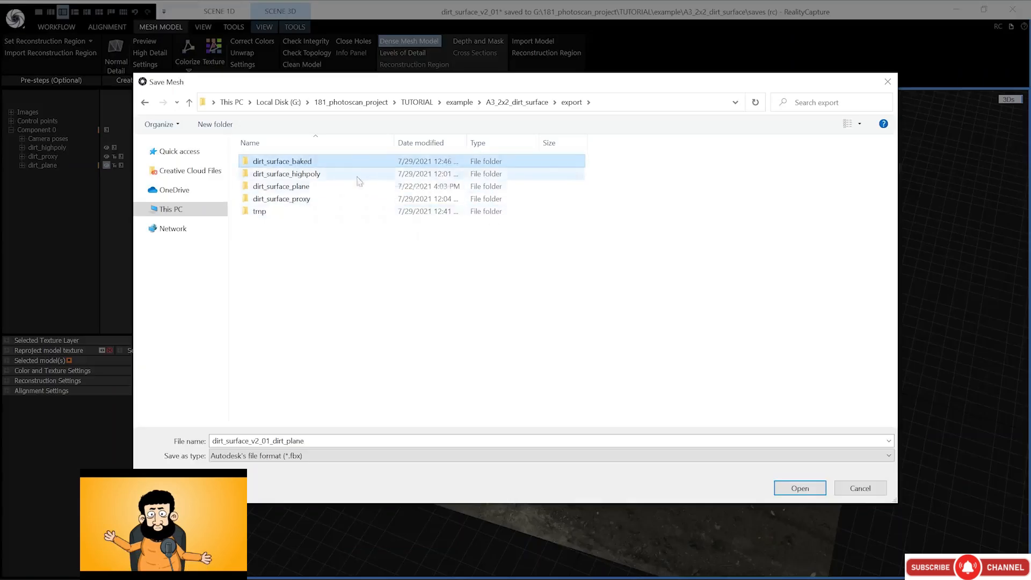
double_click(325, 162)
Name the mesh export dirt and save it as FBX inside the dirt_surface_baked folder
double_click(301, 441)
text(dir)
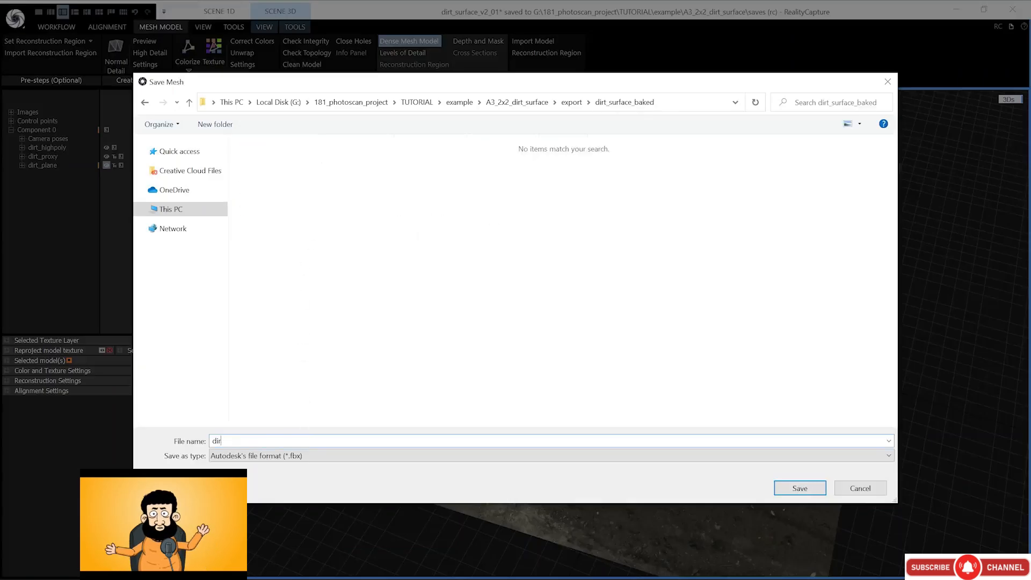
text(t)
key(Return)
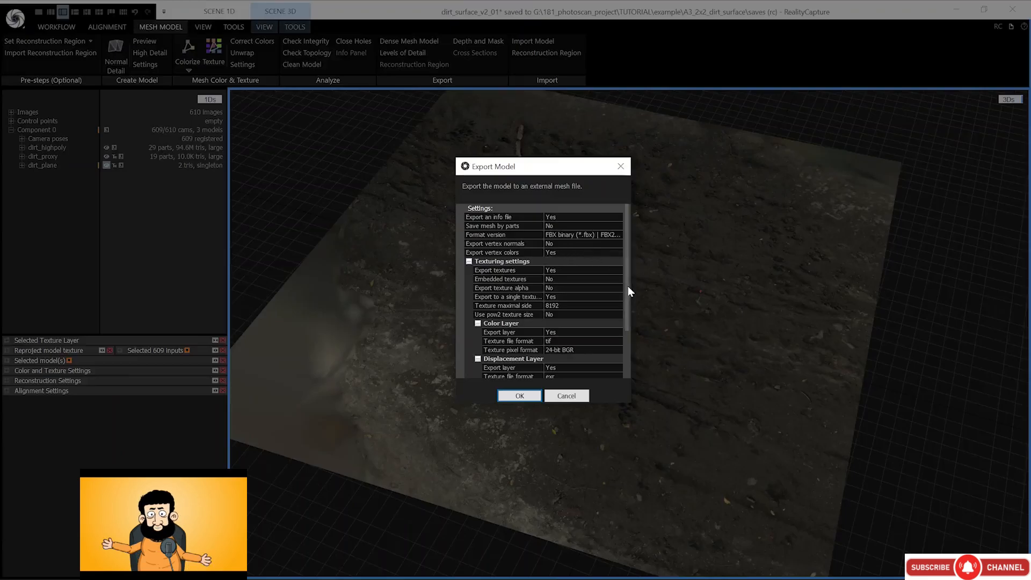
Set the maximal texture side to 4096 in the export settings
drag(627, 288, 624, 307)
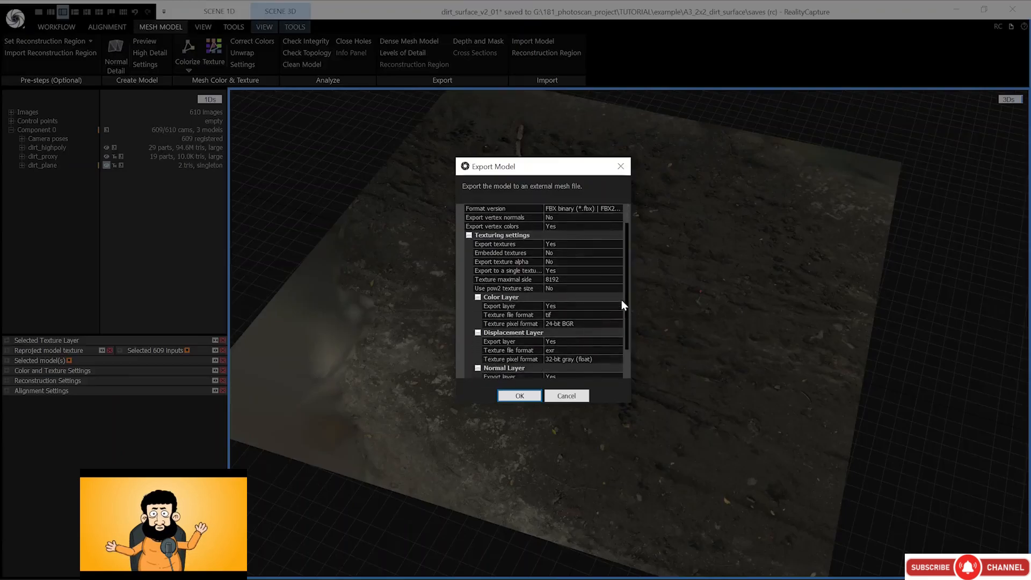
scroll(620, 296, up, 1)
click(617, 285)
click(619, 285)
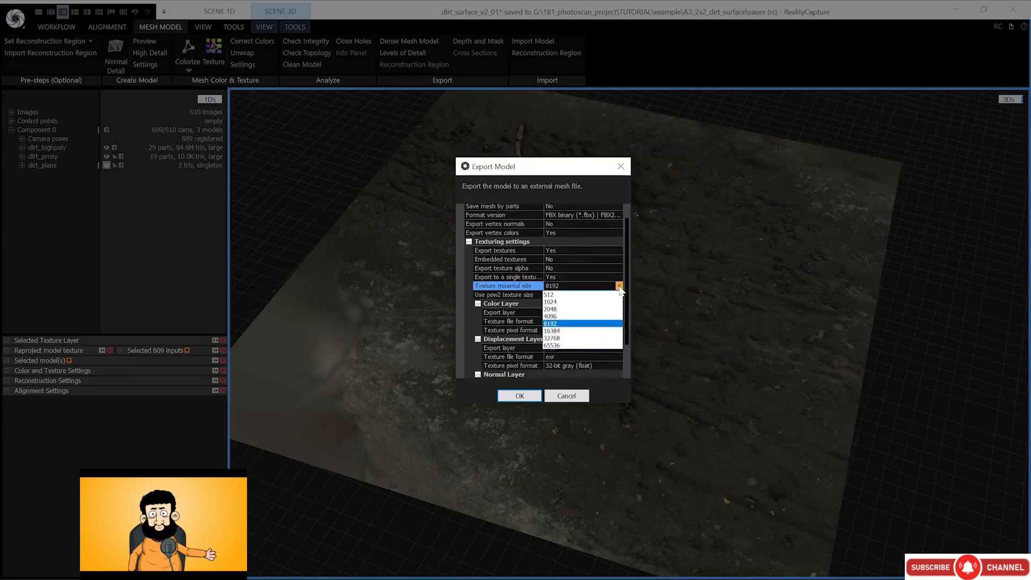
click(599, 316)
scroll(599, 315, up, 2)
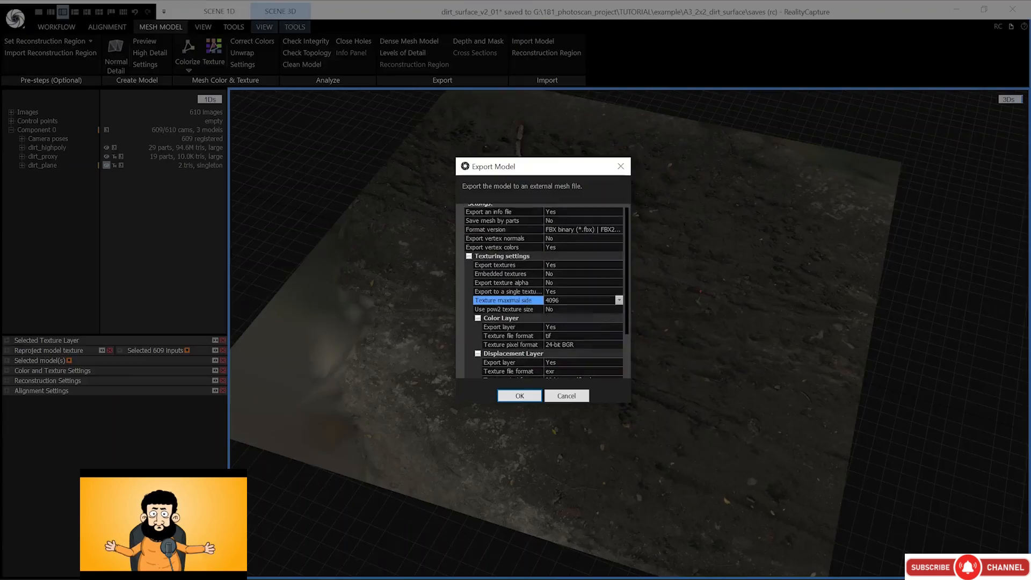
Keep the displacement layer as exr with 32-bit gray (float) pixels, run the model export and save the project
drag(627, 301, 627, 330)
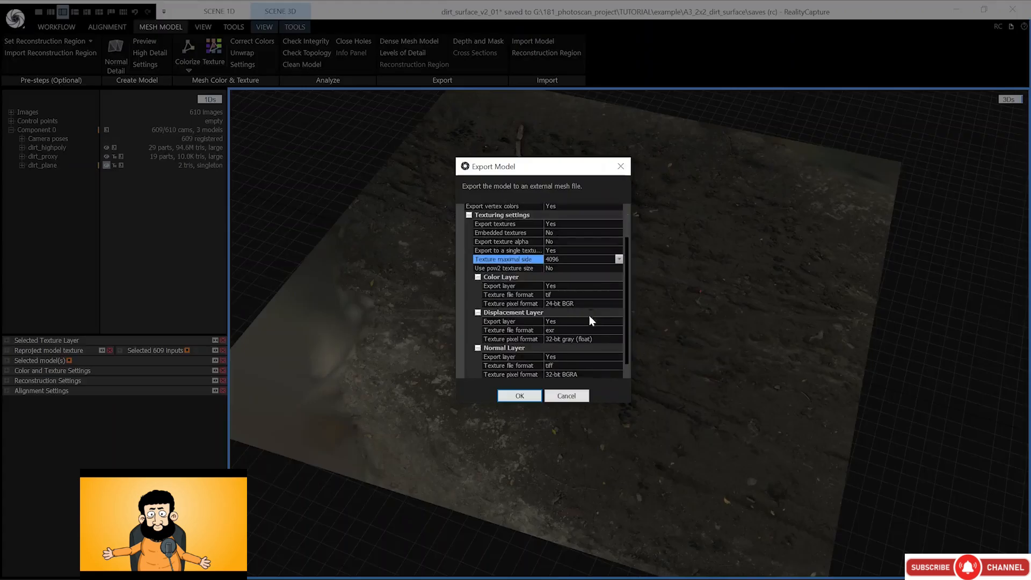
scroll(626, 331, down, 1)
click(604, 331)
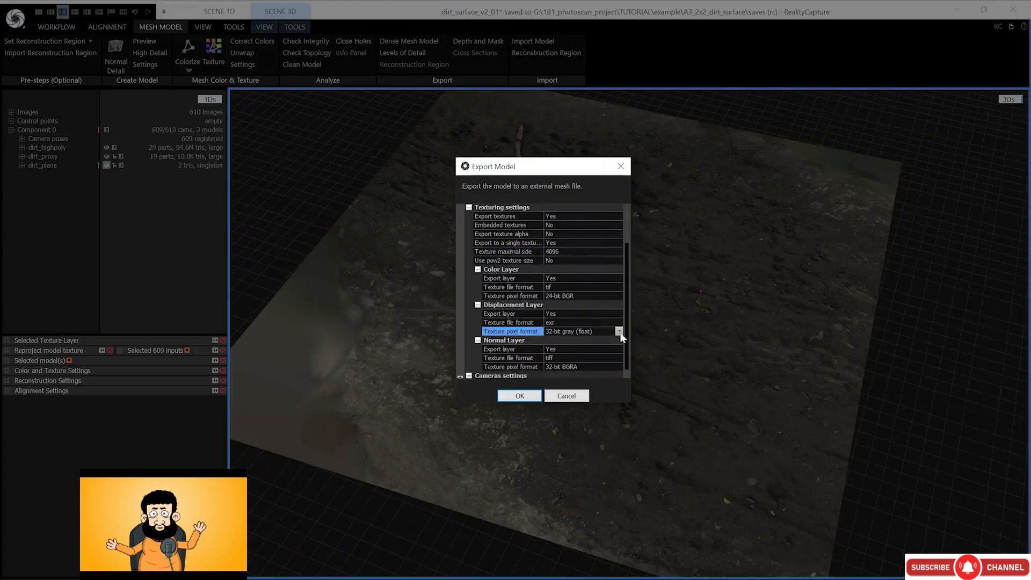
click(620, 331)
click(604, 348)
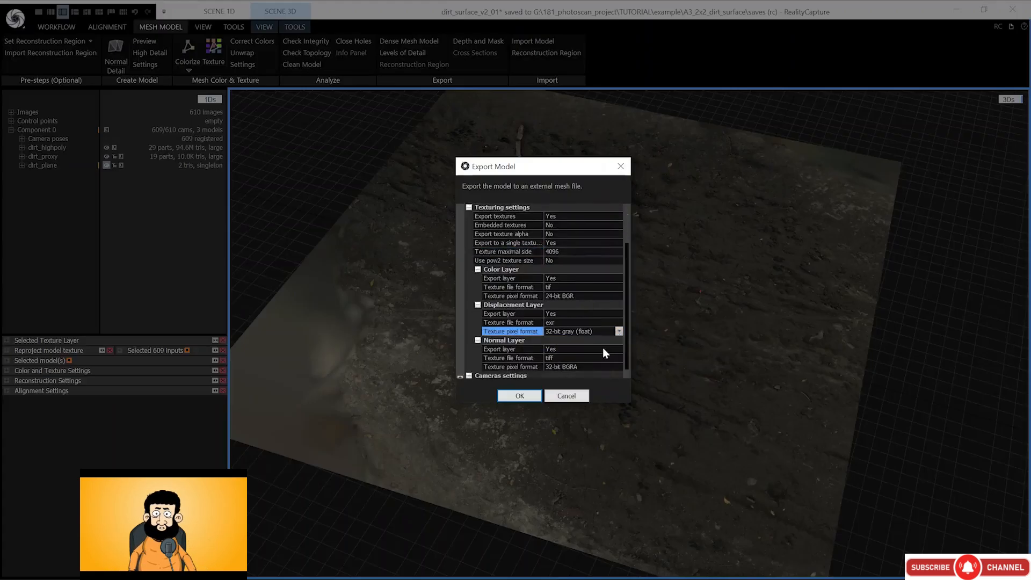
click(561, 323)
click(619, 322)
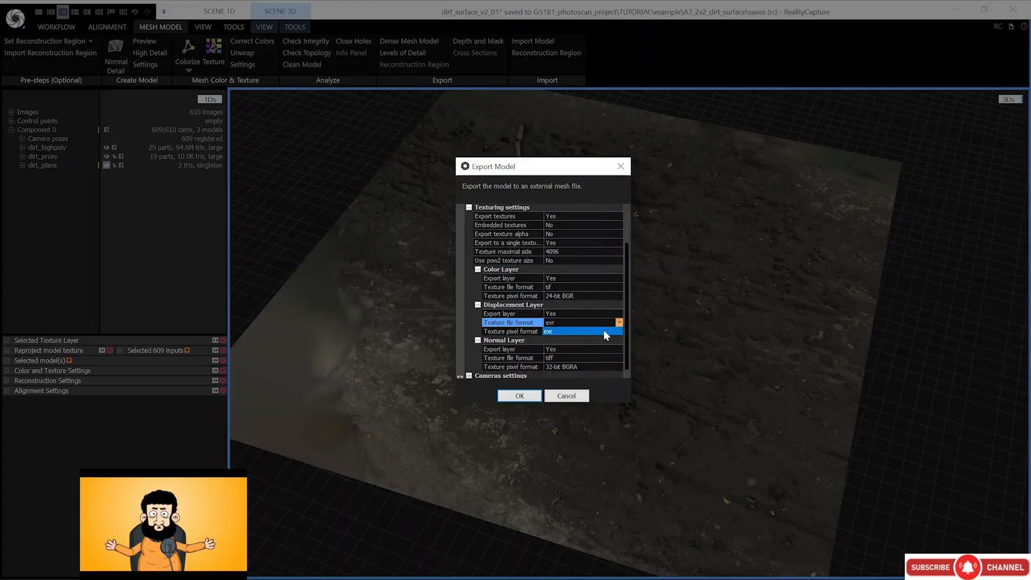
click(601, 331)
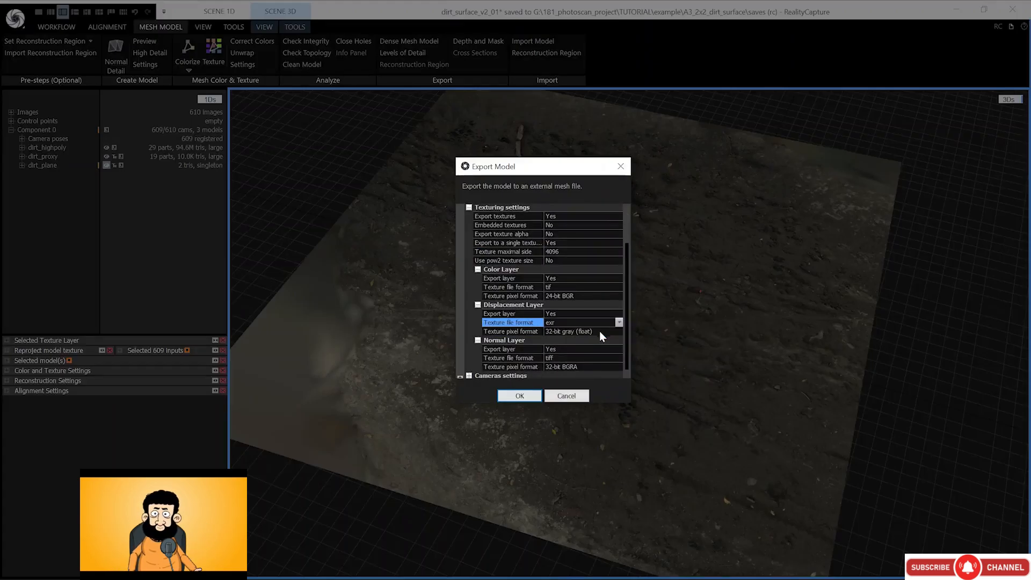
click(519, 395)
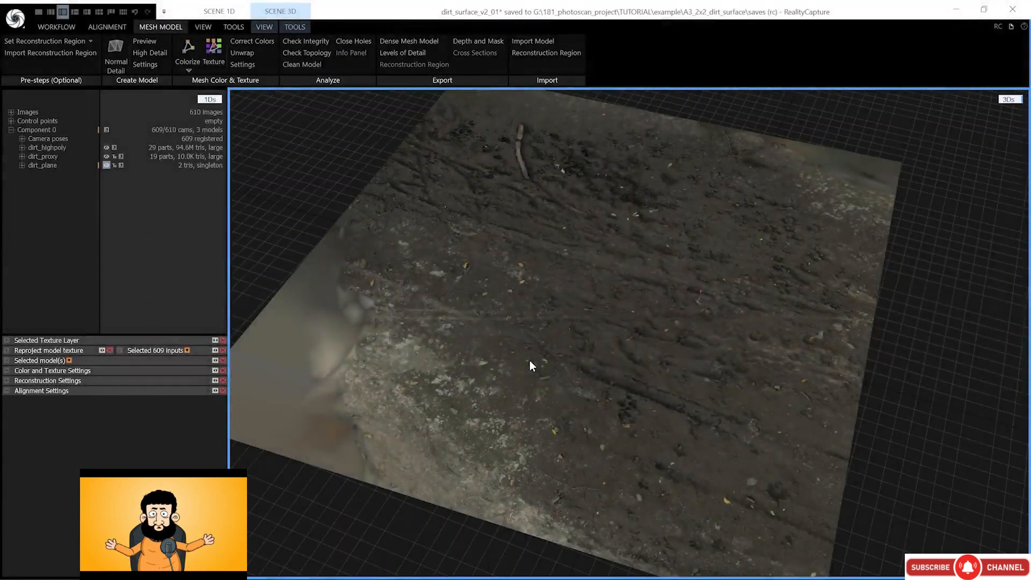
key(ctrl+s)
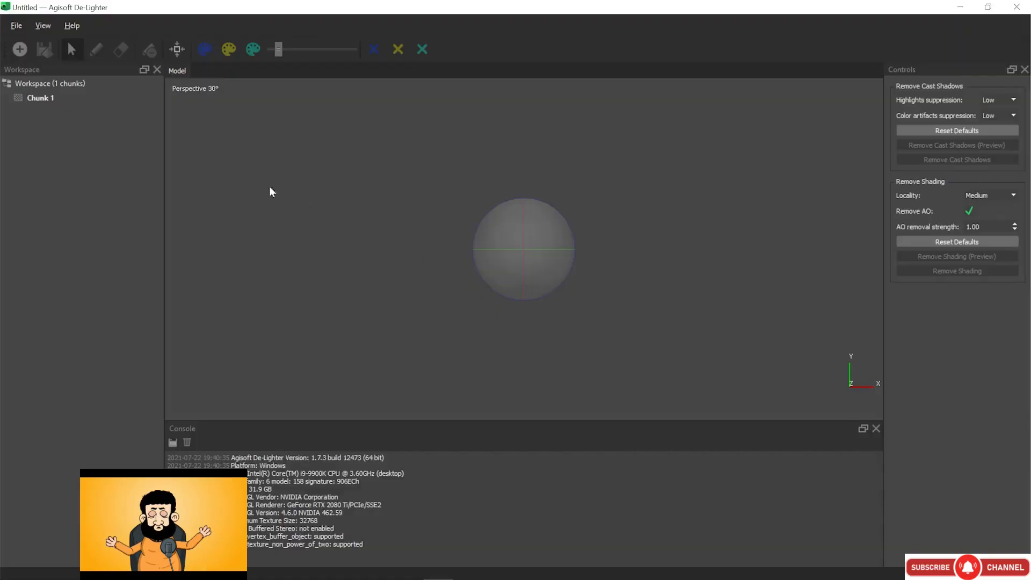
Switch to Agisoft De-Lighter and import the dirt FBX model from the dirt_surface_baked folder
click(16, 25)
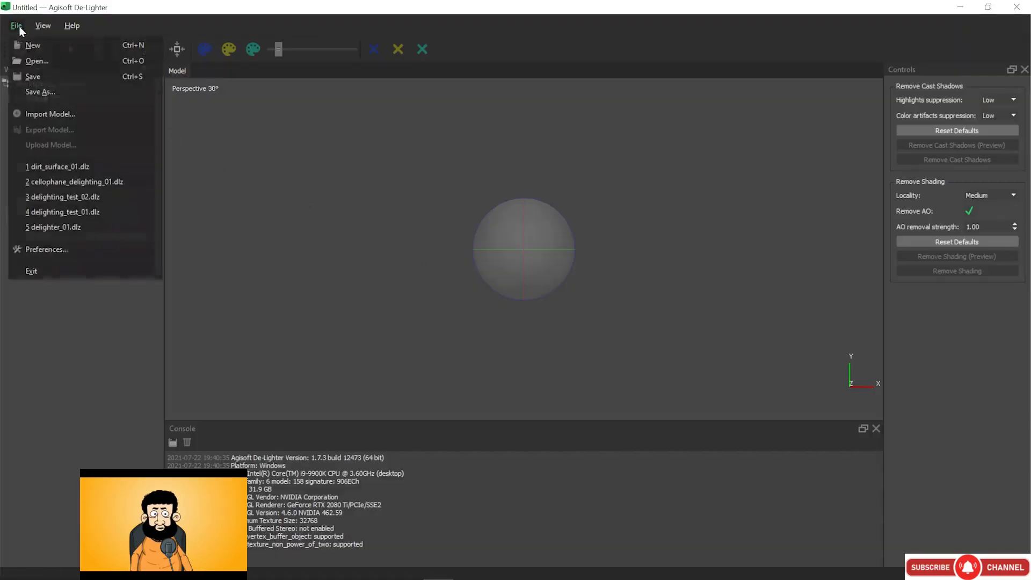
click(41, 111)
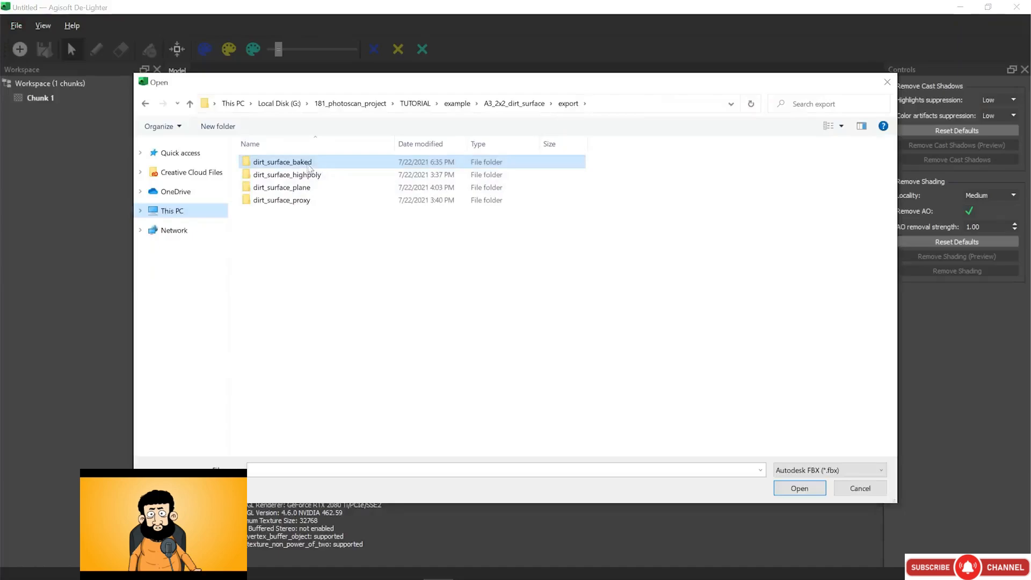
click(309, 164)
double_click(309, 164)
click(283, 178)
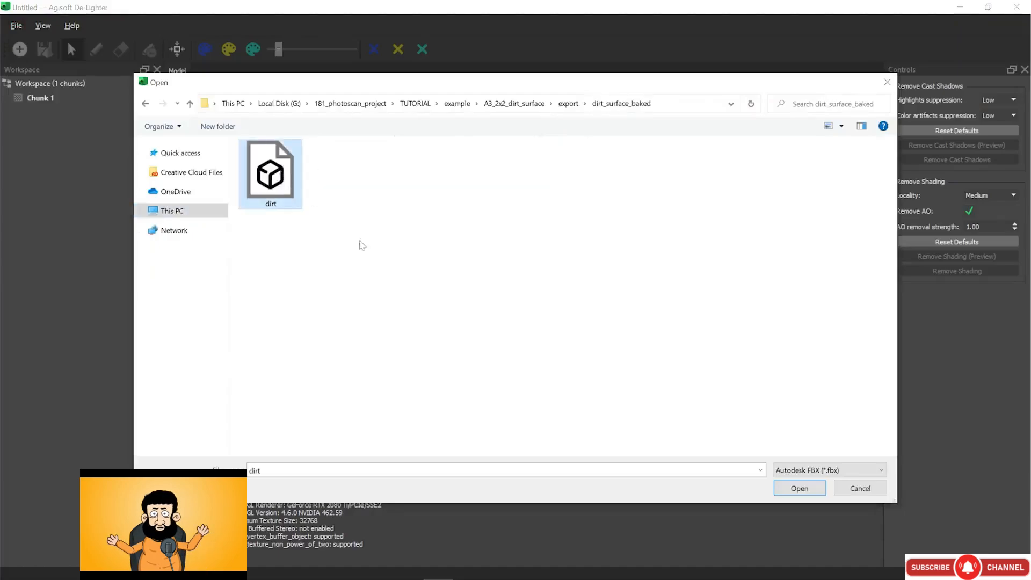
click(799, 488)
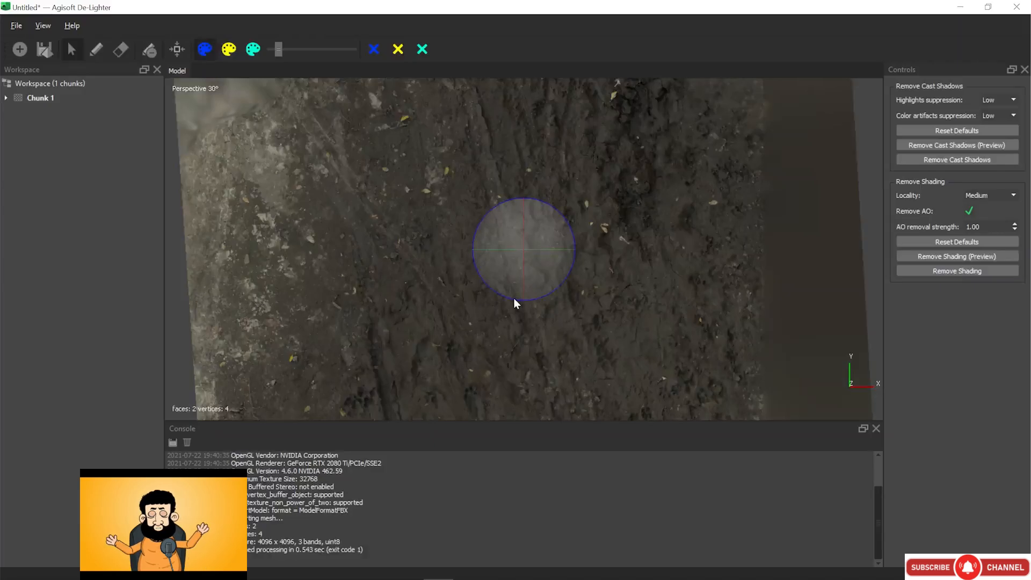
Mark the dark, shadowed patches around the stick and along the ruts with blue brush strokes, using a smaller brush
drag(515, 299, 537, 274)
scroll(536, 271, down, 3)
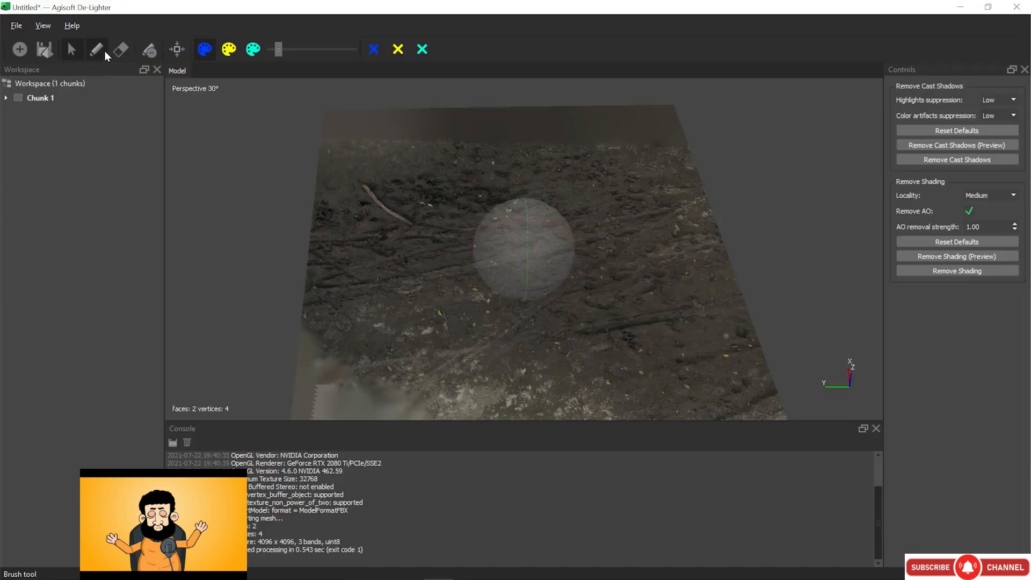
click(204, 50)
scroll(413, 193, up, 5)
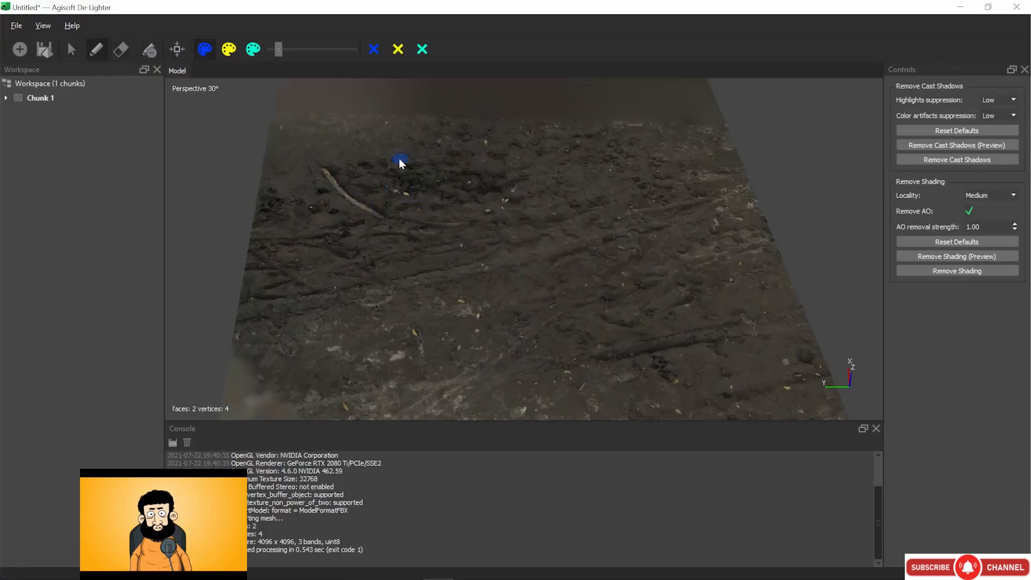
middle_drag(385, 155, 528, 321)
scroll(460, 294, up, 3)
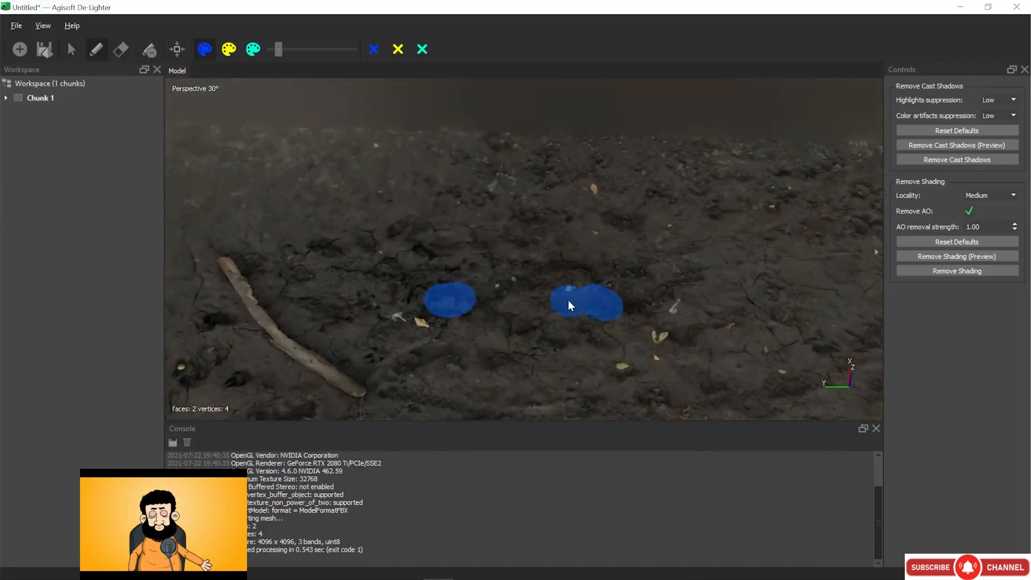
drag(278, 49, 273, 49)
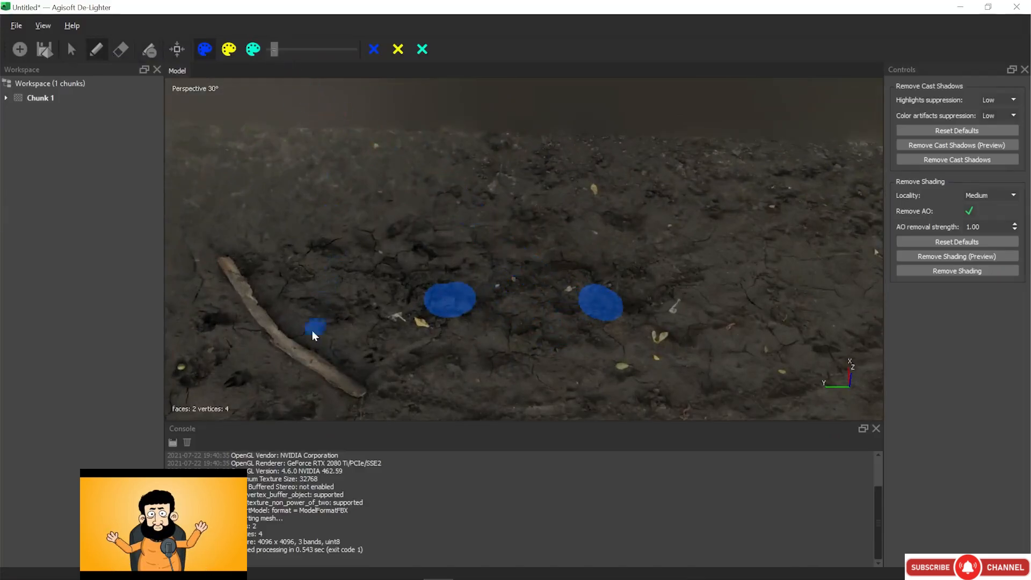
drag(421, 247, 432, 251)
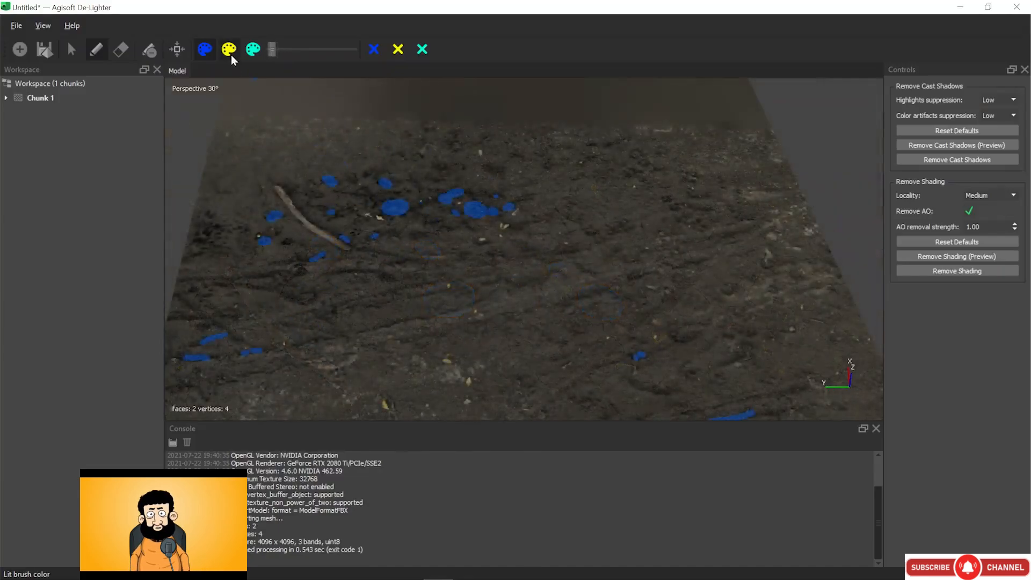
Enlarge the brush and mark well-lit areas across the dirt surface with yellow lit strokes
drag(272, 49, 277, 50)
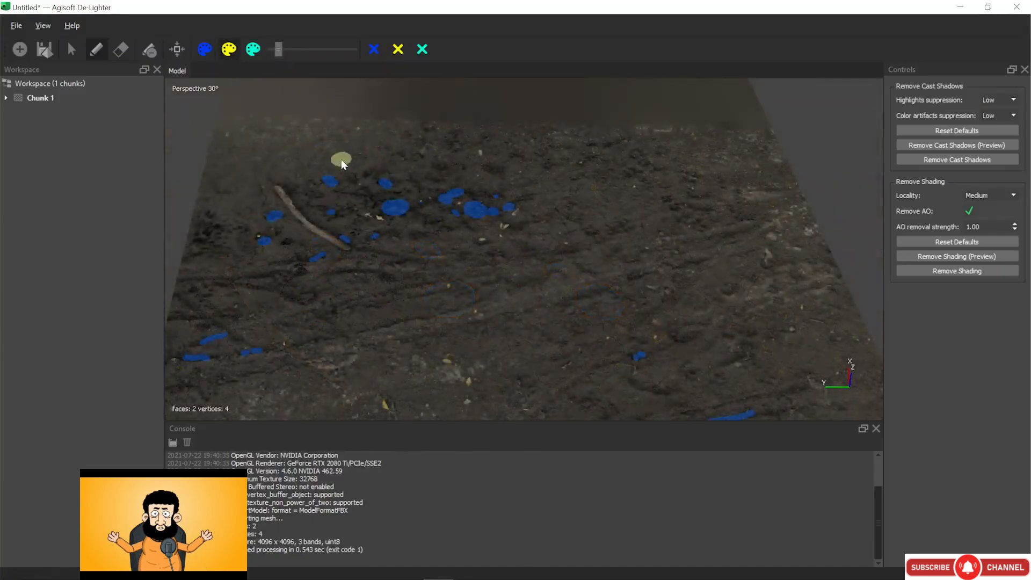
drag(341, 159, 308, 158)
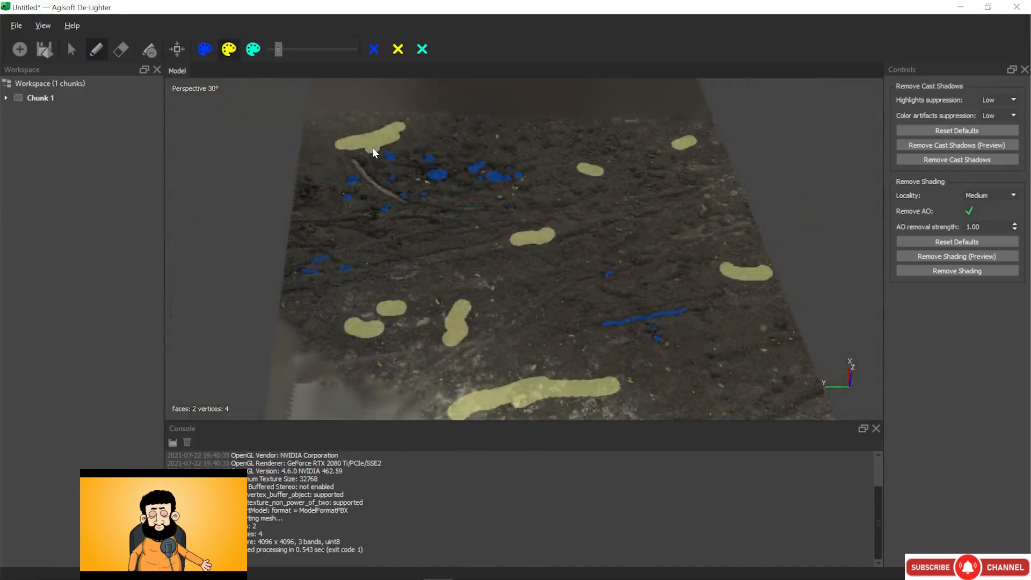
click(72, 48)
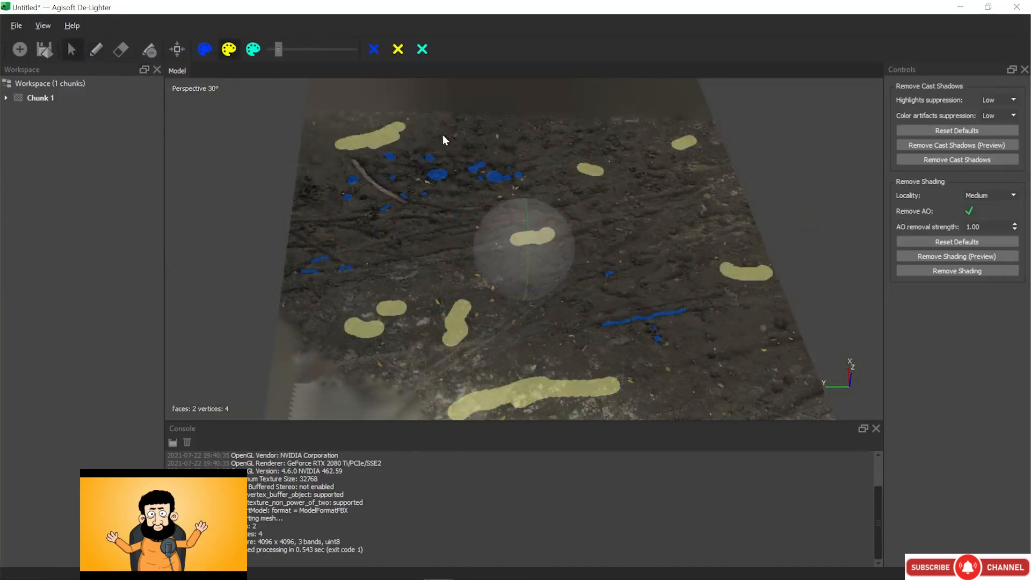
Set the color artifacts suppression to Medium and remove the cast shadows from the model
click(995, 115)
click(993, 147)
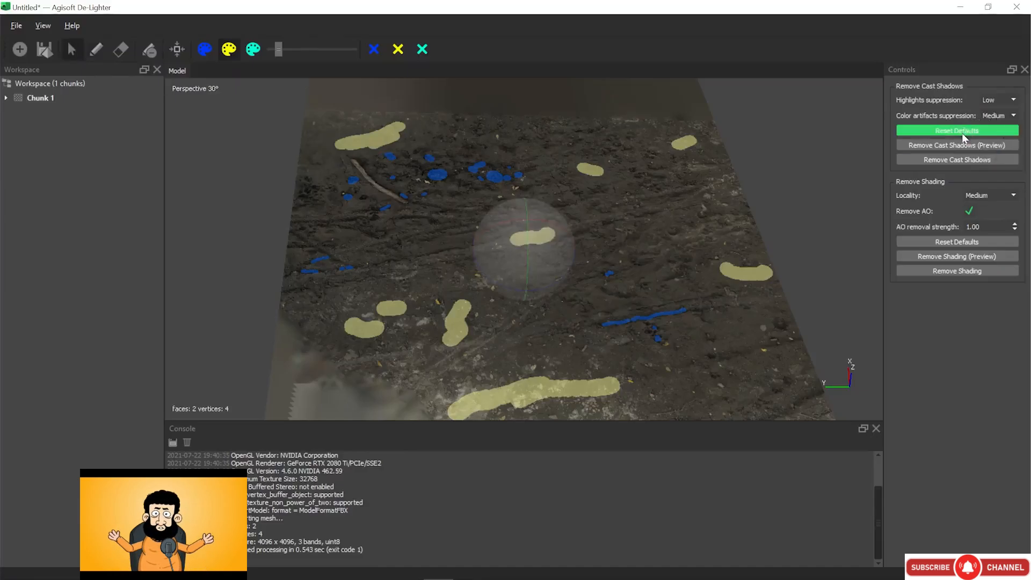
click(960, 160)
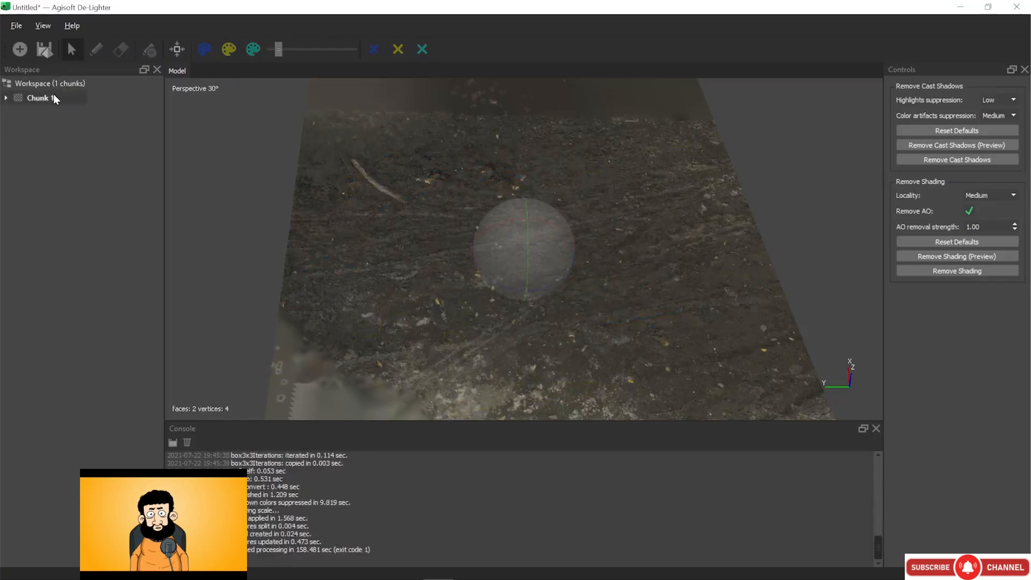
Expand Chunk 1 and compare the original 3D Model with the Processed version
click(5, 97)
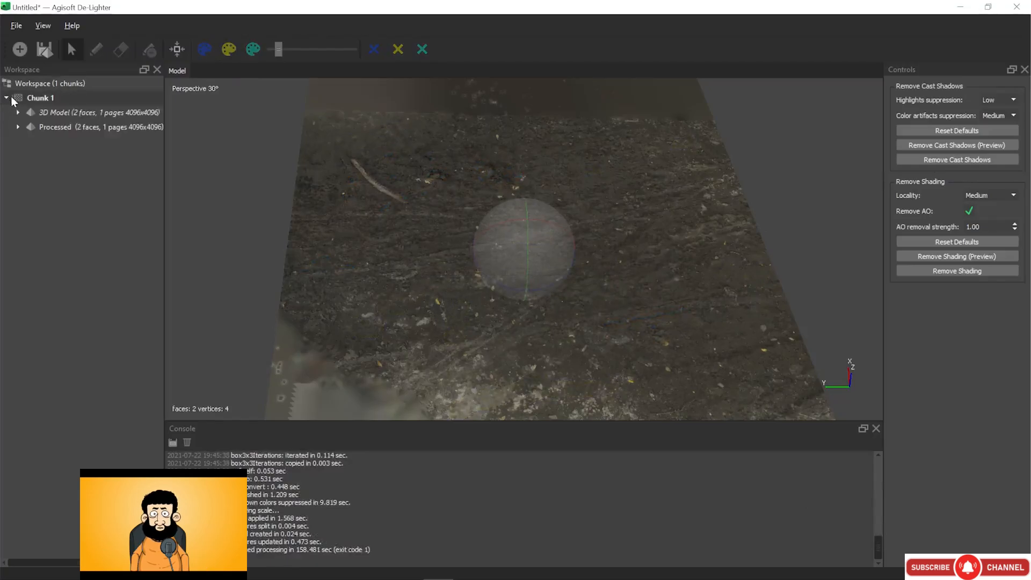
double_click(53, 114)
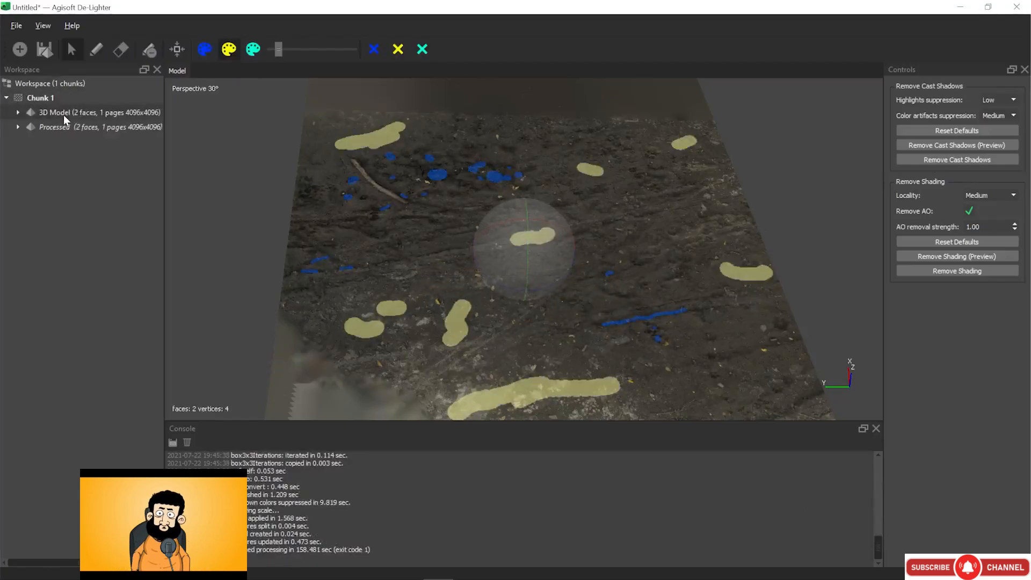
click(141, 48)
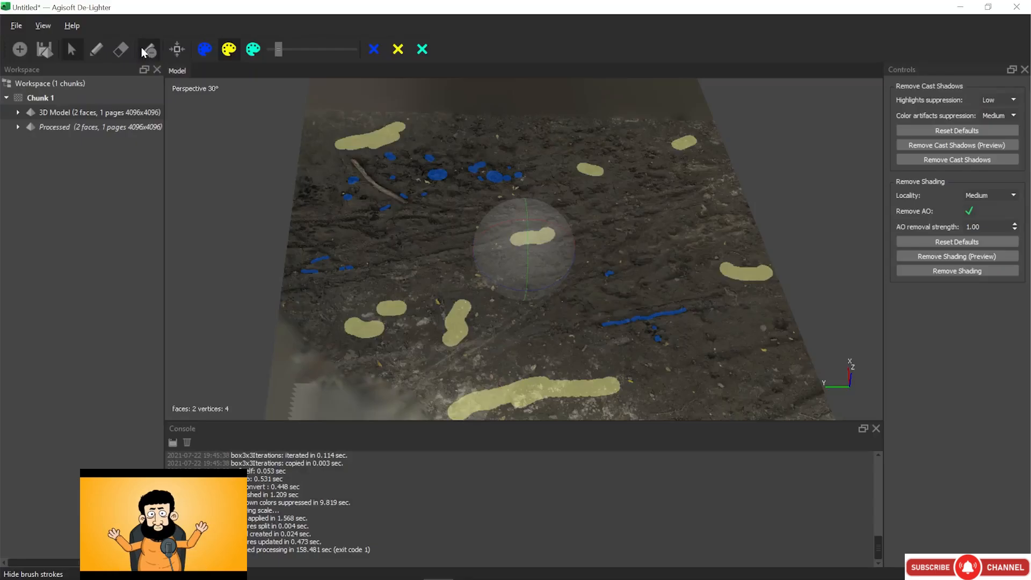
double_click(87, 127)
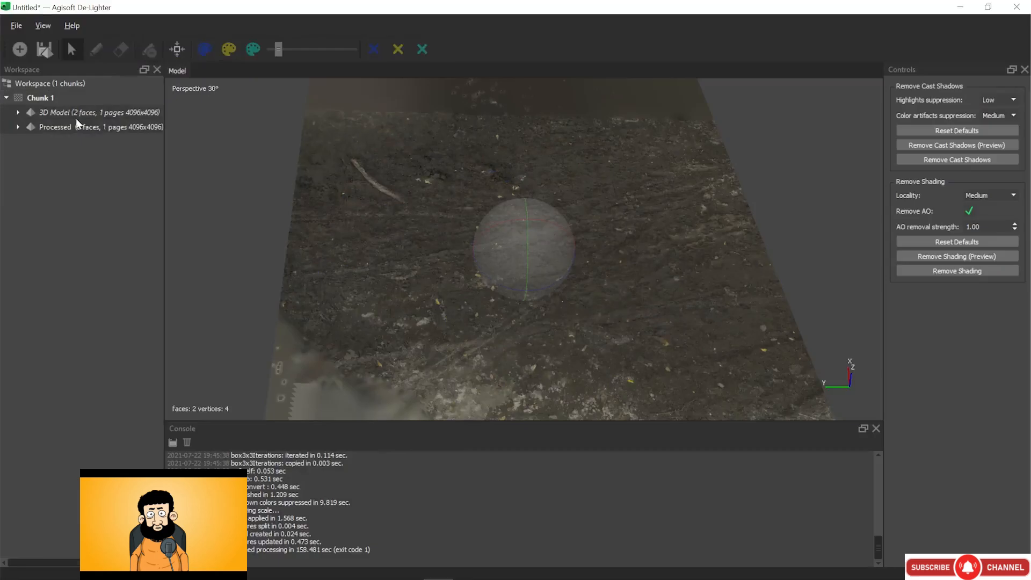
double_click(71, 116)
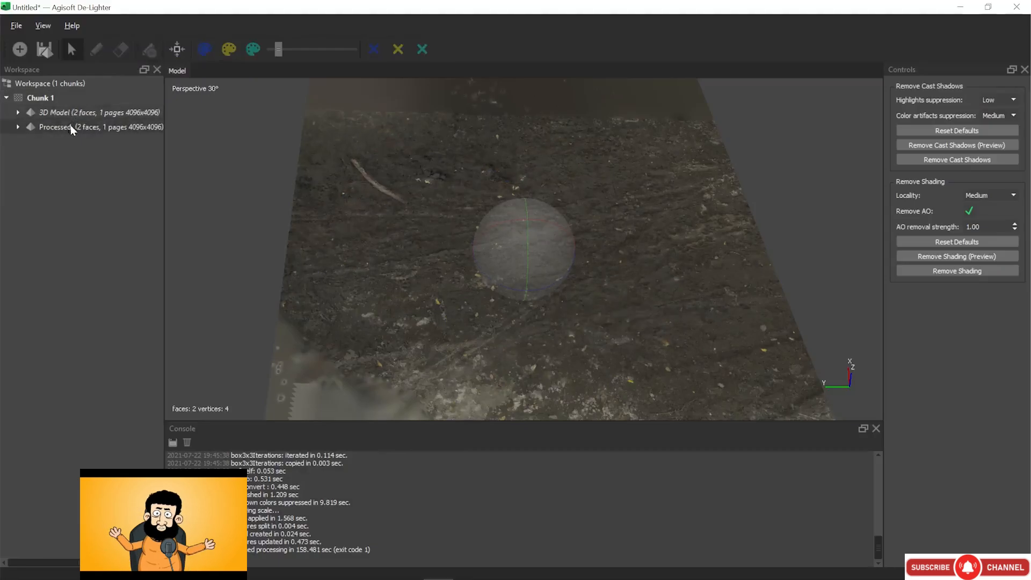
Bring up the file commands for the processed model
click(18, 26)
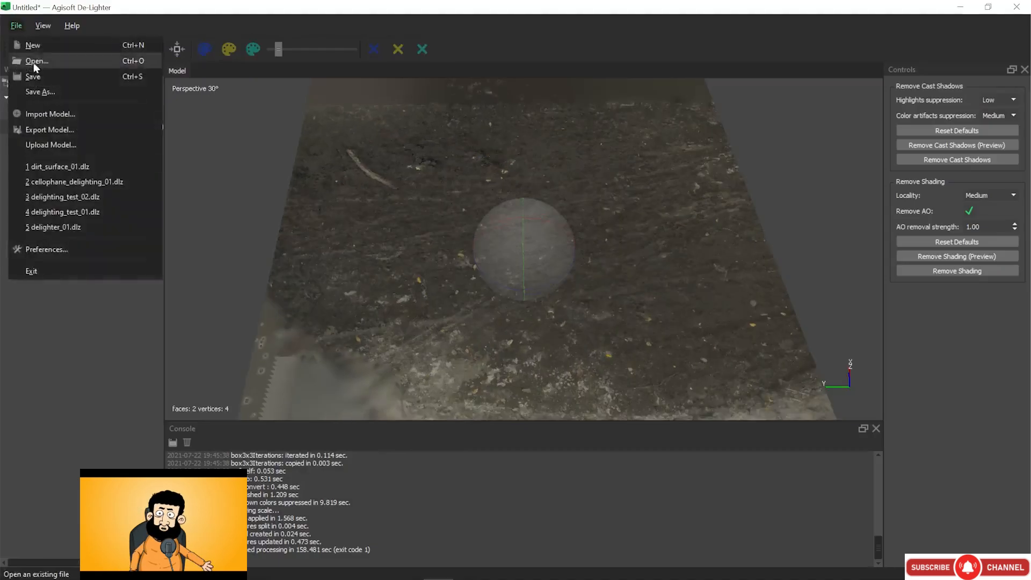
Export the model as Wavefront OBJ named delighted into the export/dirt_surface_baked folder, with its texture saved as TIFF
click(47, 130)
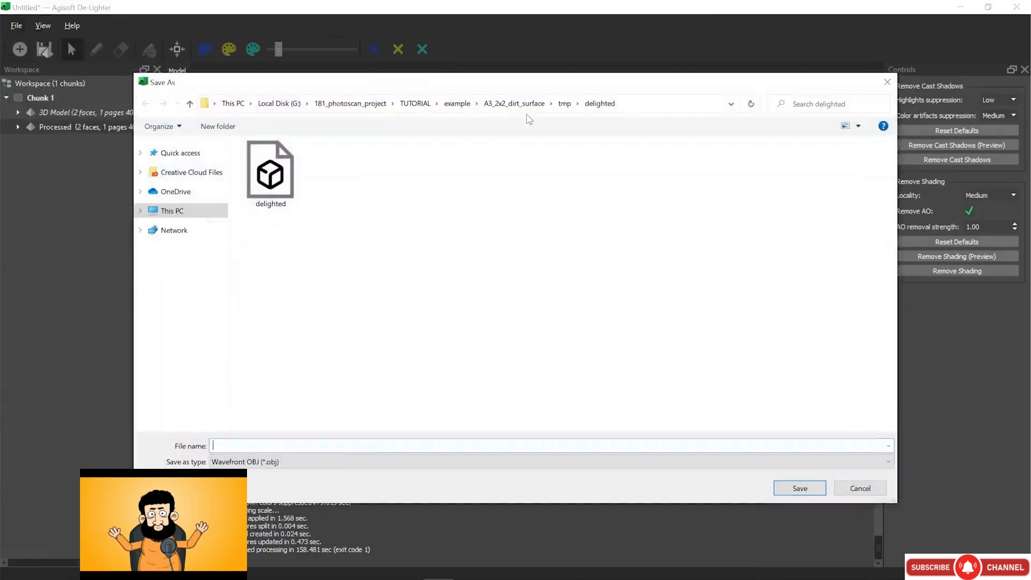
click(517, 103)
double_click(374, 162)
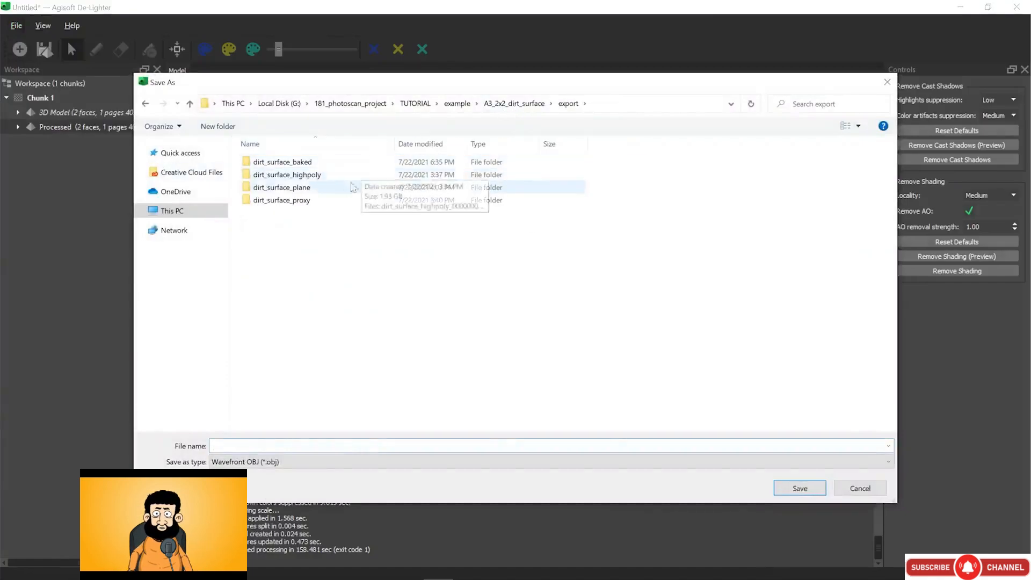
double_click(303, 162)
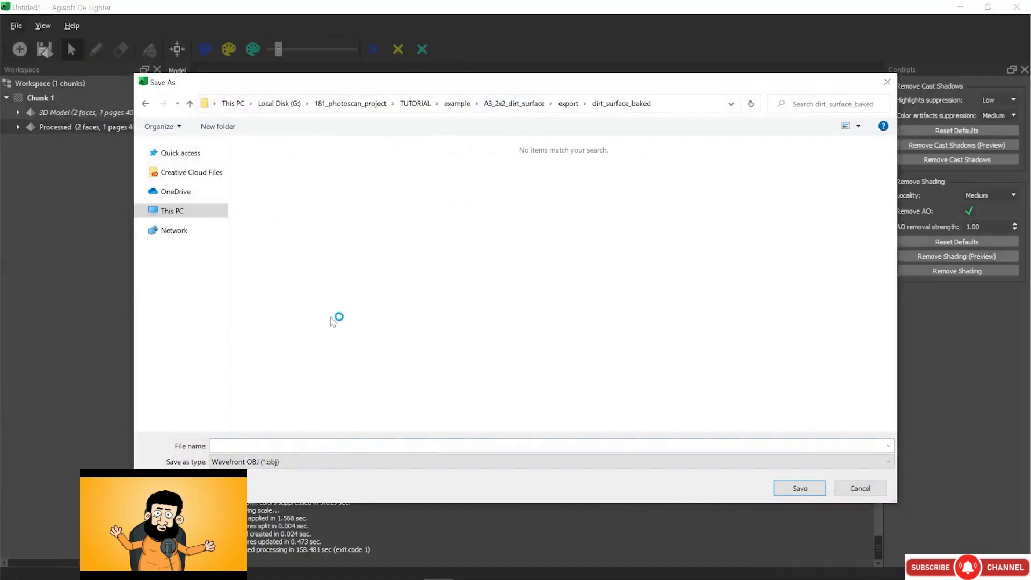
click(329, 445)
text(delighted)
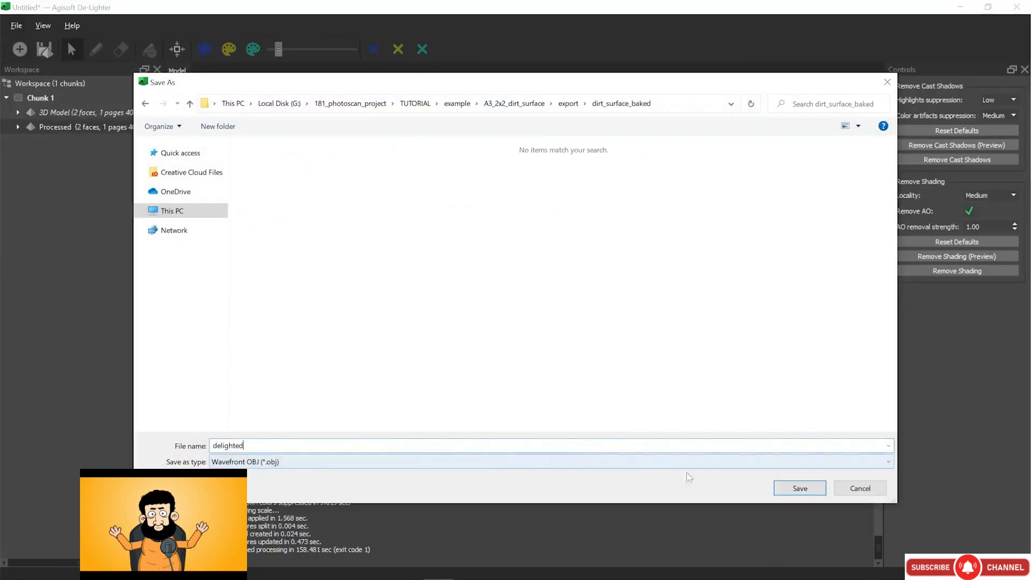
click(796, 487)
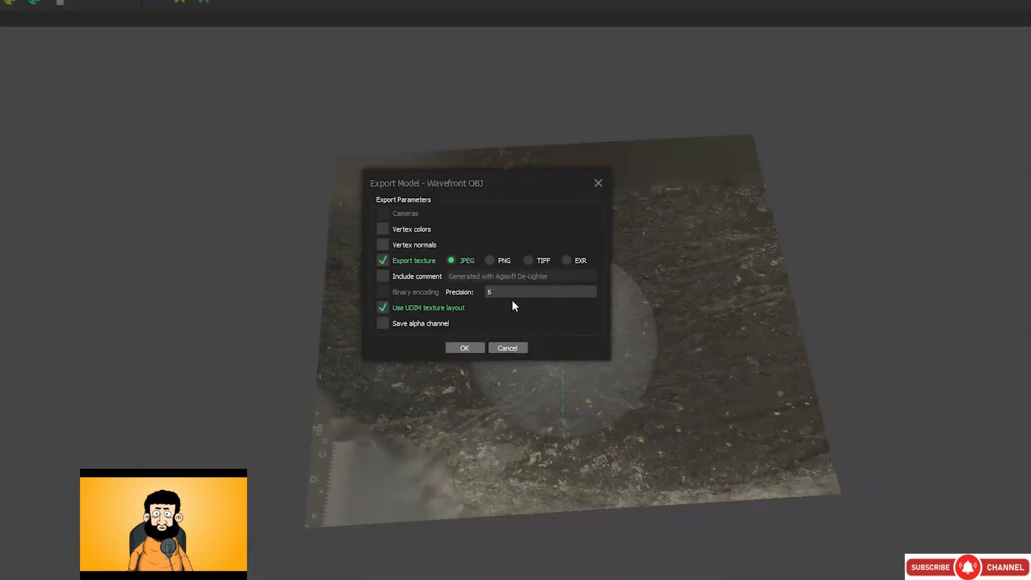
click(529, 261)
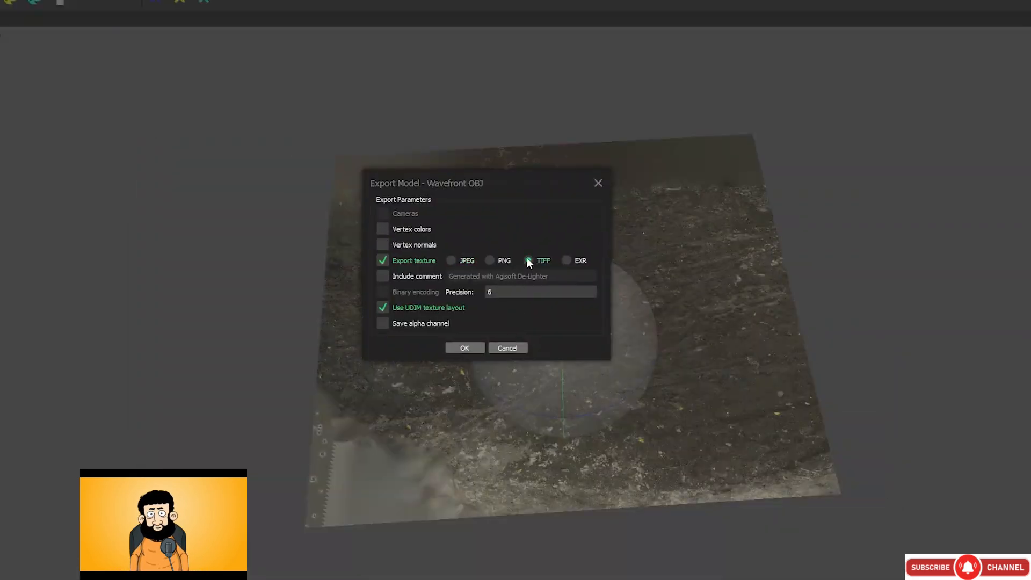
click(467, 349)
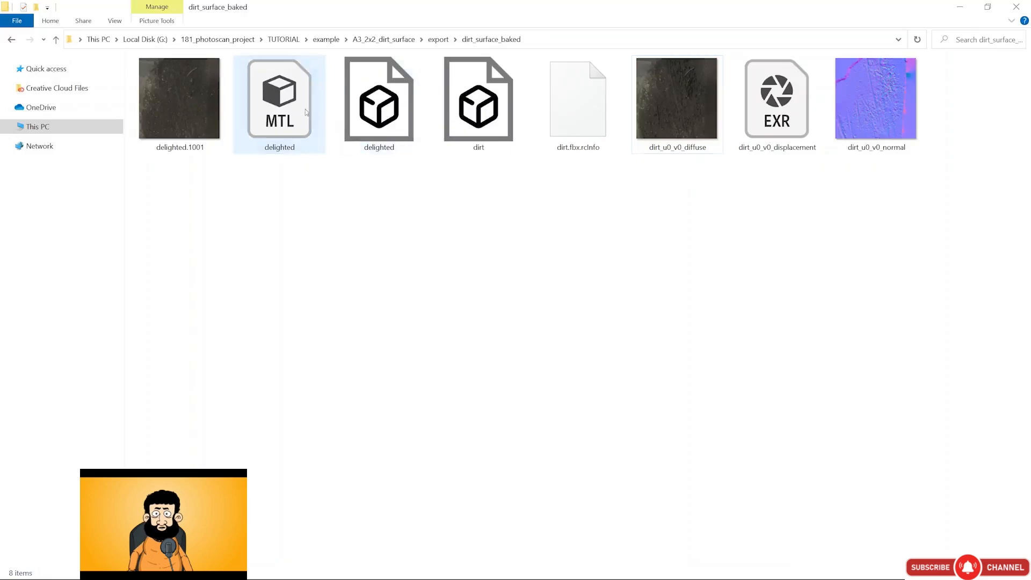
Delete the delighted MTL and OBJ files from the dirt_surface_baked folder in File Explorer
click(306, 111)
ctrl+click(359, 103)
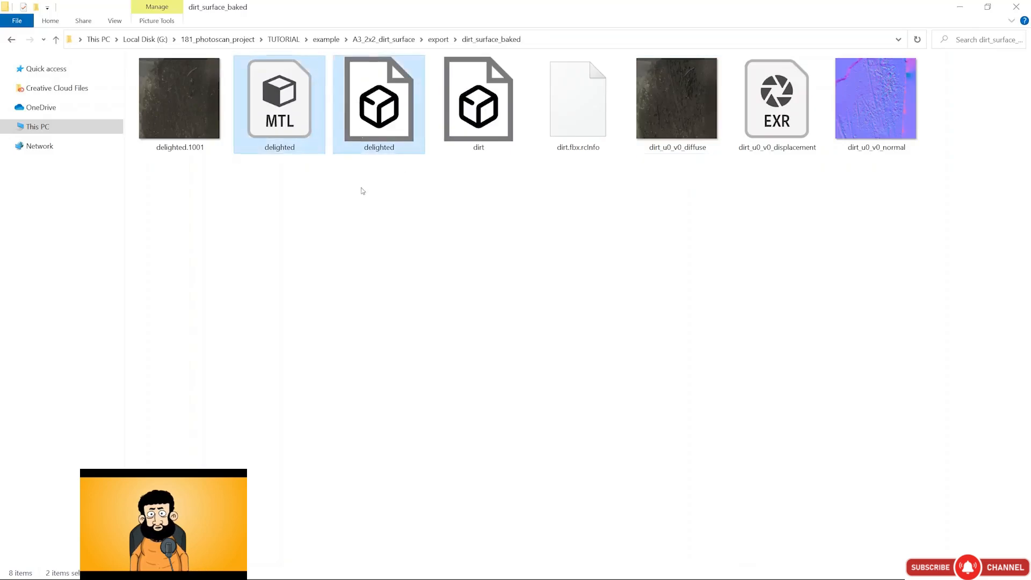
key(Delete)
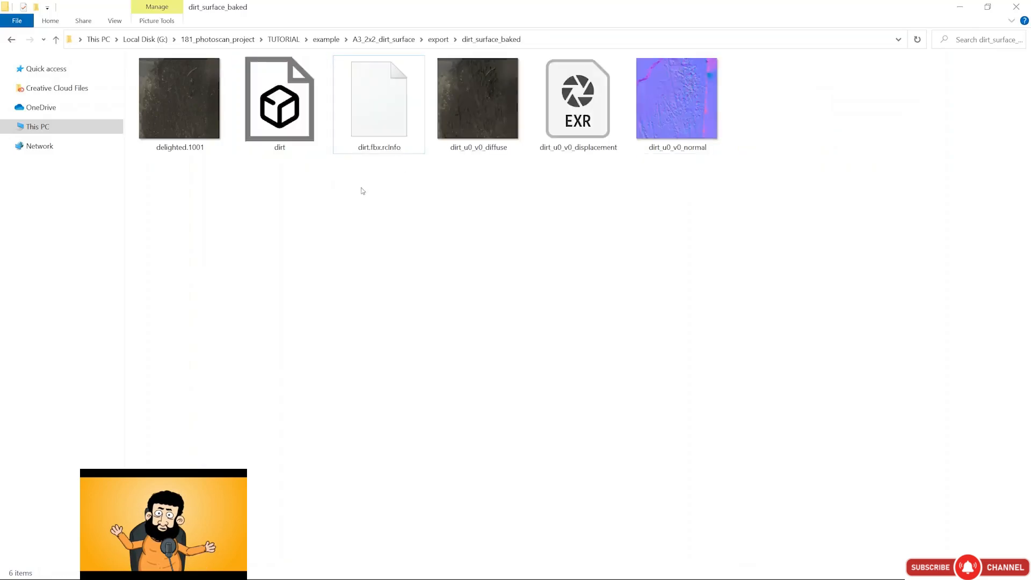
Rename the delighted.1001 texture as dirt_u0_v0_albedo, reusing the diffuse texture's name pattern
click(478, 137)
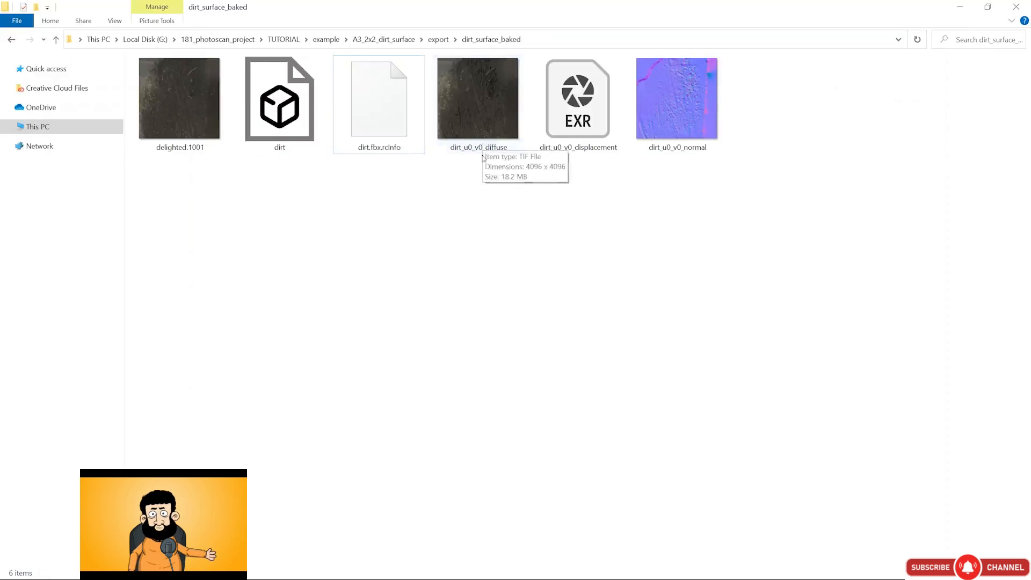
click(480, 146)
key(ctrl+c)
click(200, 124)
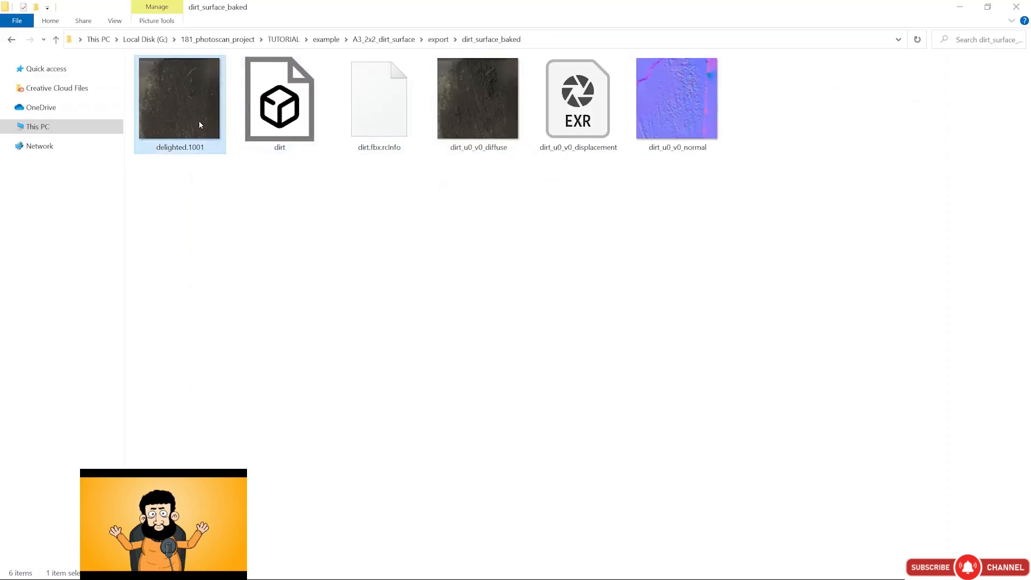
key(F2)
key(ctrl+v)
key(ctrl+shift+Left)
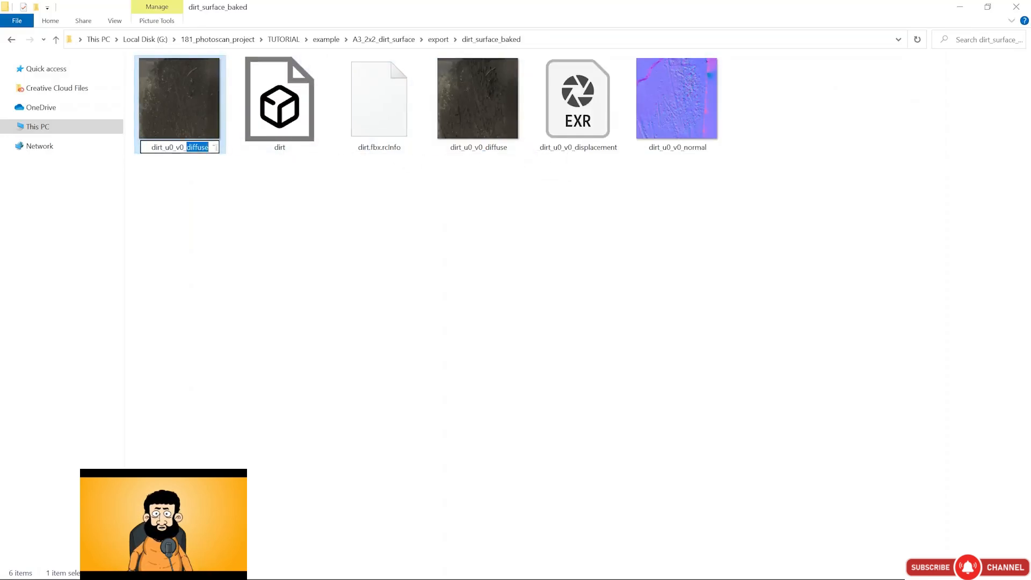
text(albedo)
key(Return)
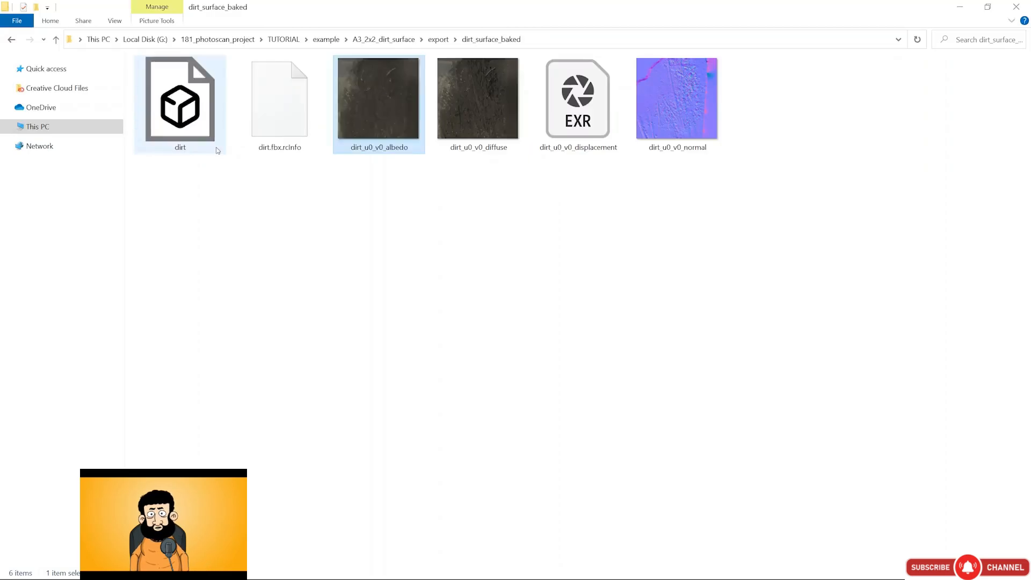
View the dirt_u0_v0_albedo texture and compare it with dirt_u0_v0_diffuse in the photo viewer
double_click(382, 106)
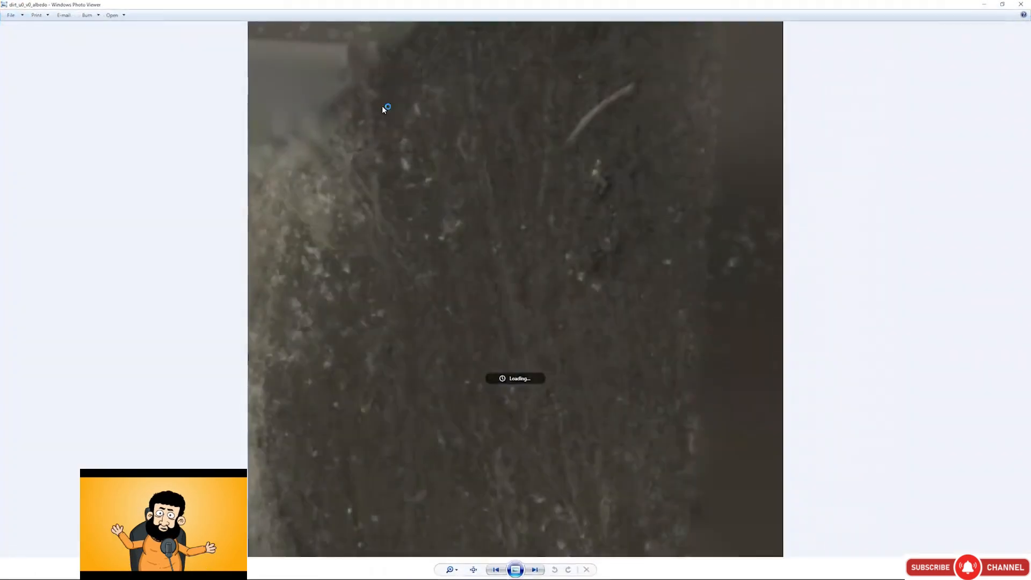
key(Right)
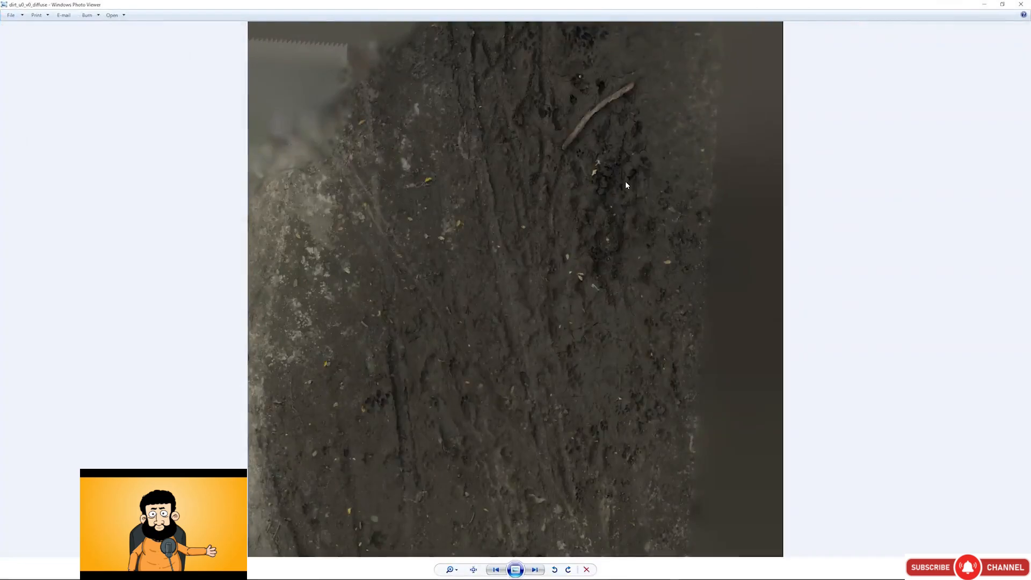
key(Left)
key(Right)
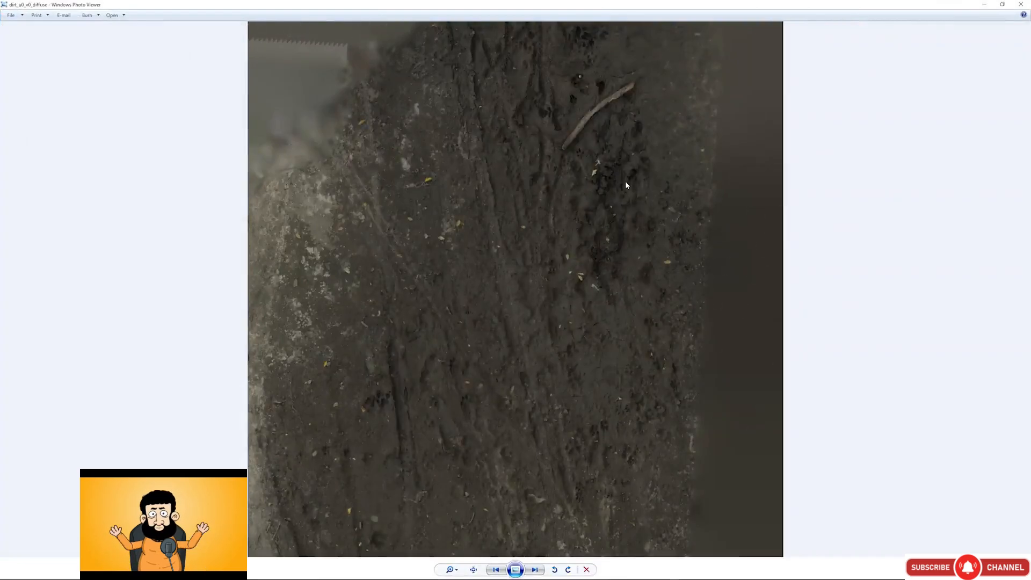
key(Left)
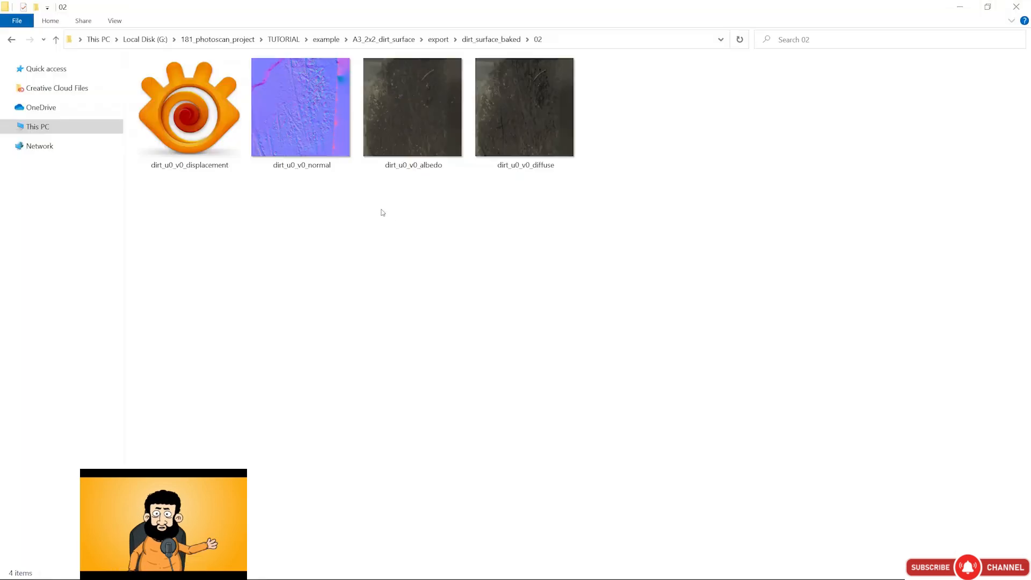
Open dirt_u0_v0_diffuse from folder 02 in GIMP and convert the image to 32-bit floating point with linear light gamma
click(397, 150)
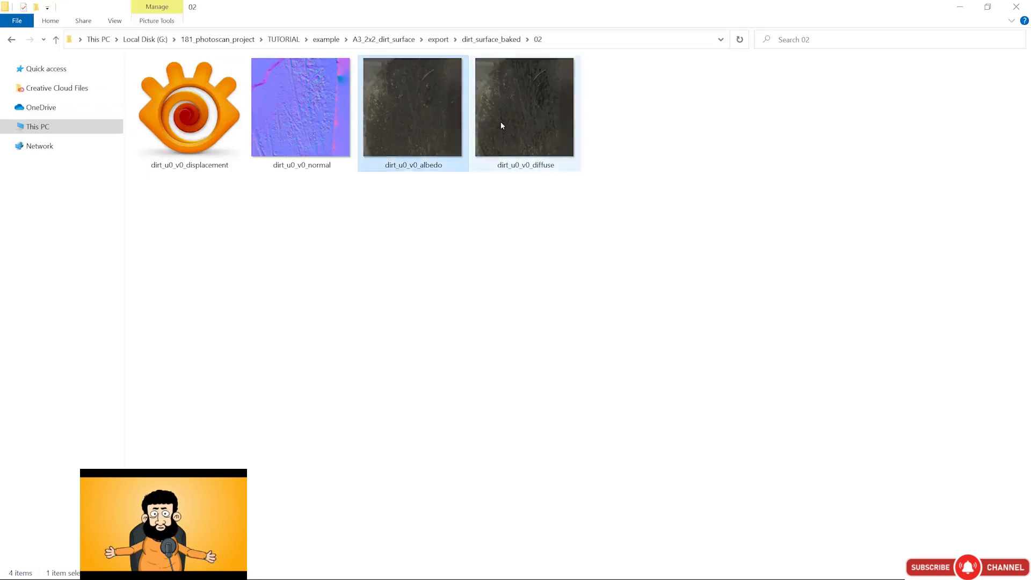
drag(507, 124, 478, 246)
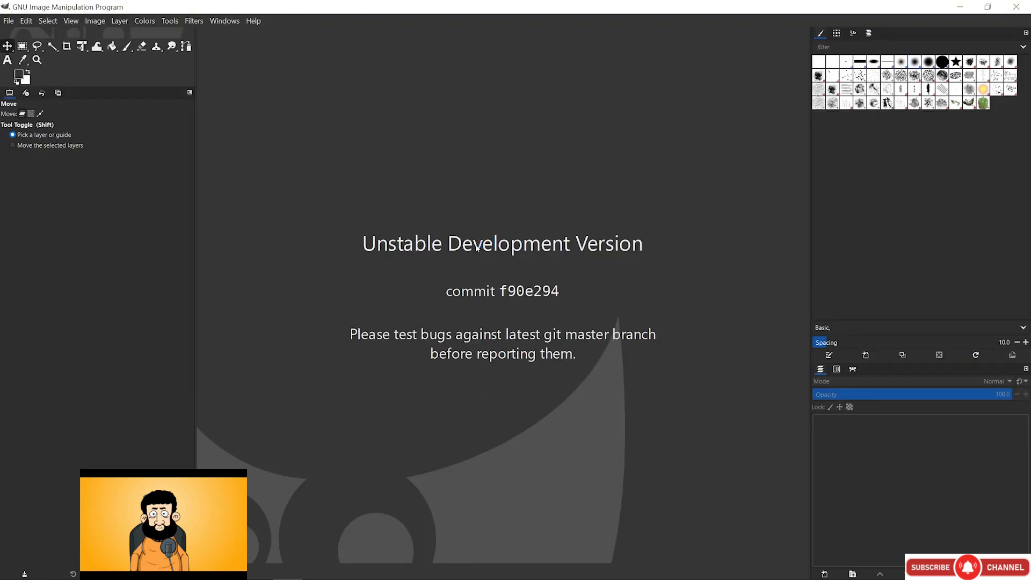
click(100, 22)
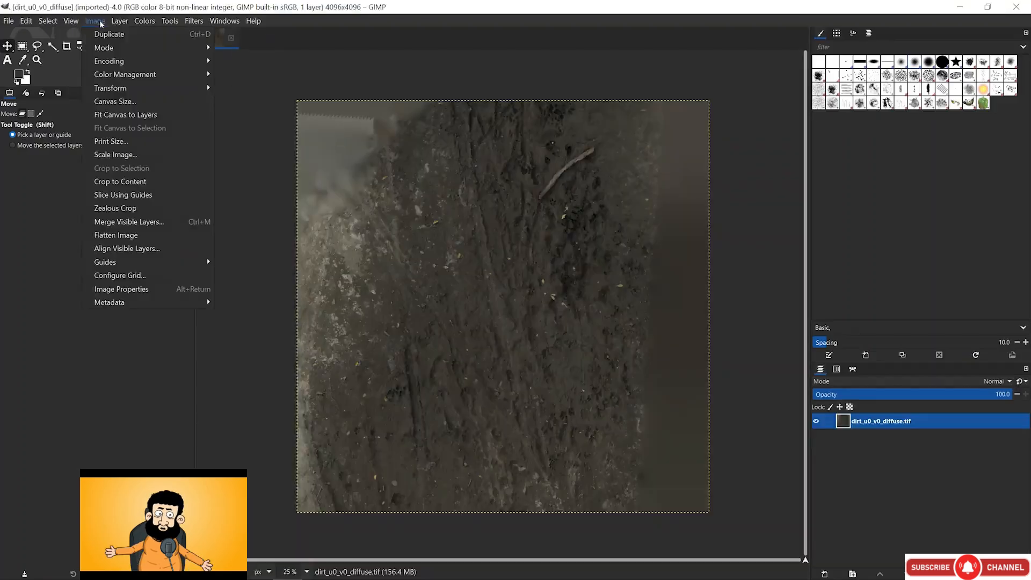
mouse_move(149, 63)
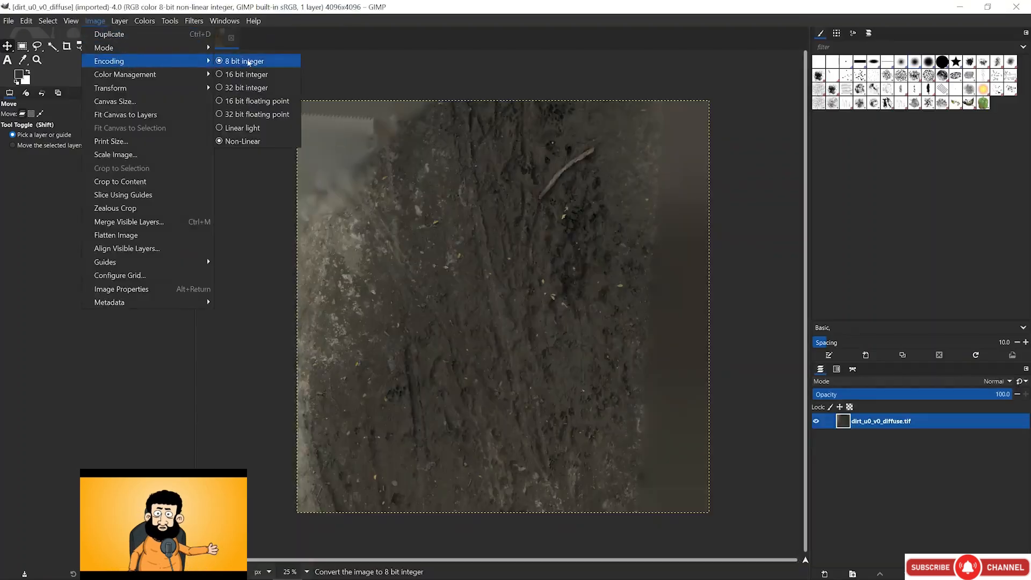
click(240, 114)
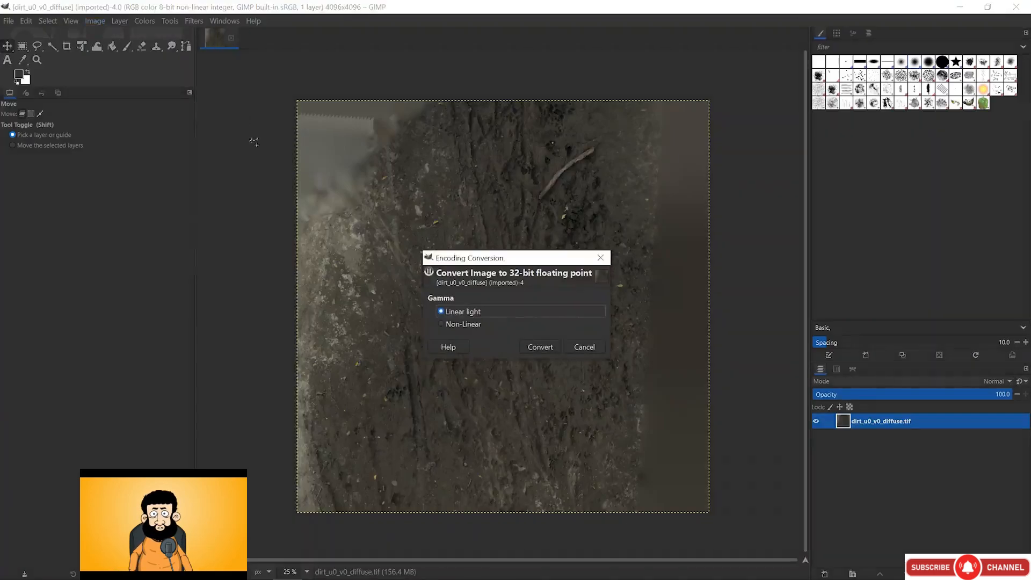
click(541, 347)
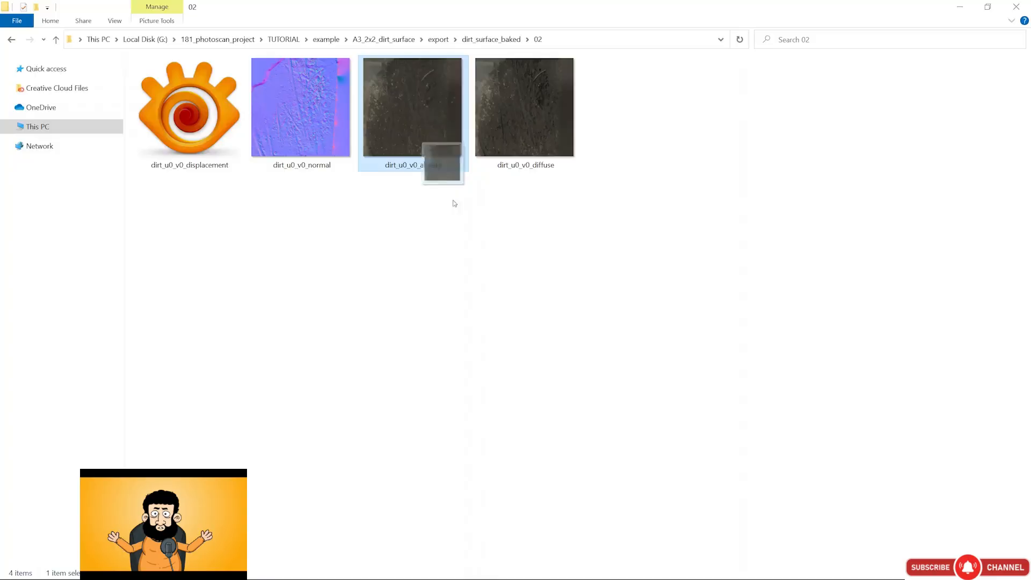
Add dirt_u0_v0_albedo as a layer above the diffuse layer and toggle its visibility to compare the two
drag(455, 203, 477, 302)
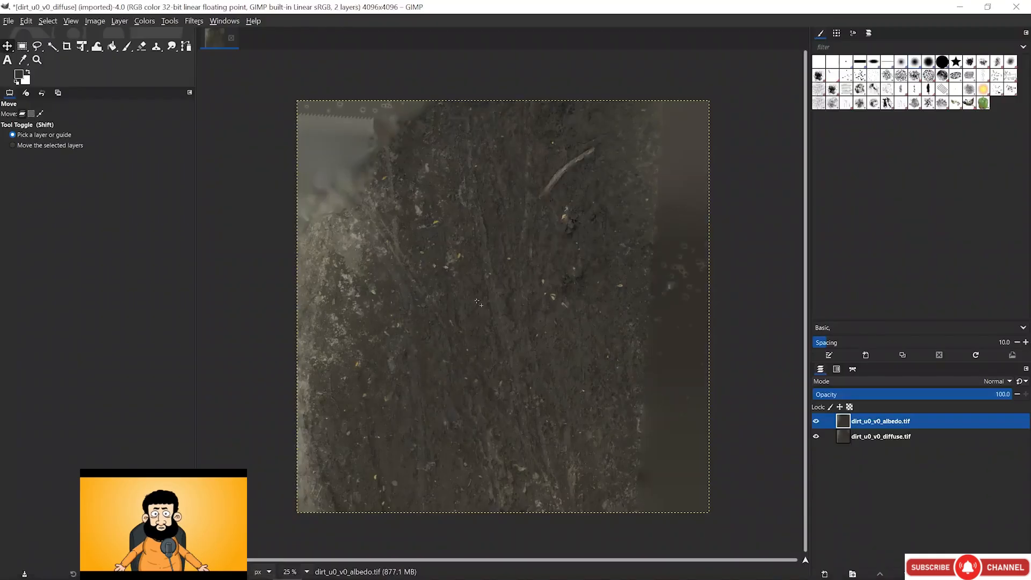
click(816, 421)
click(815, 422)
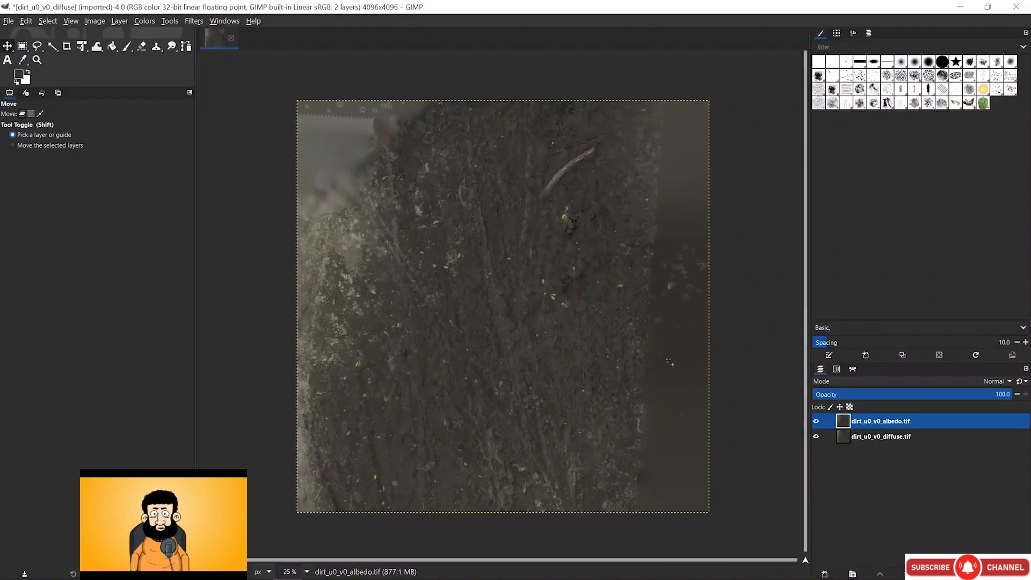
Add the dirt_u0_v0_normal and dirt_u0_v0_displacement textures as layers on top of the albedo layer
key(alt+Tab)
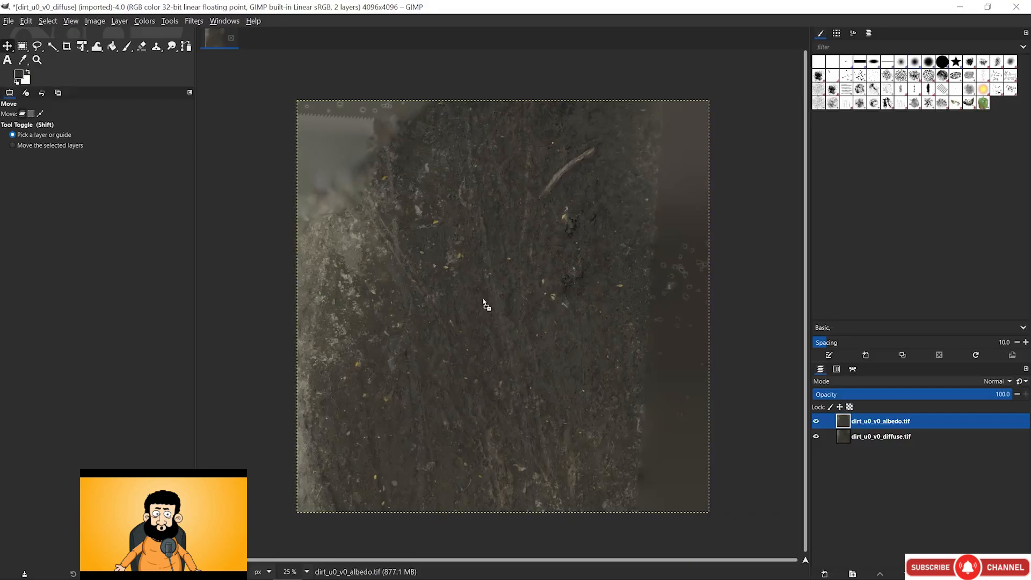
drag(484, 300, 489, 304)
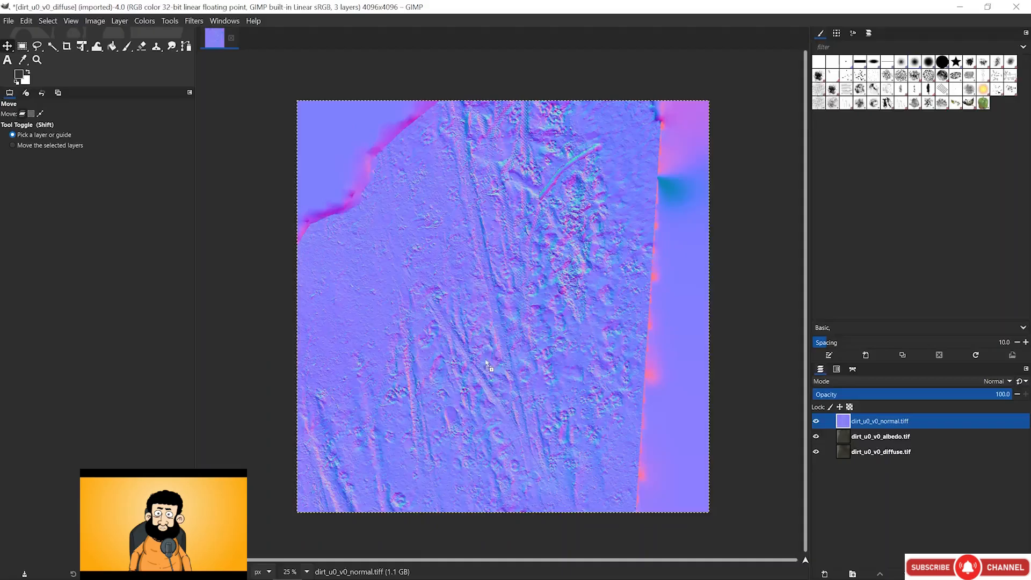
drag(491, 317, 513, 306)
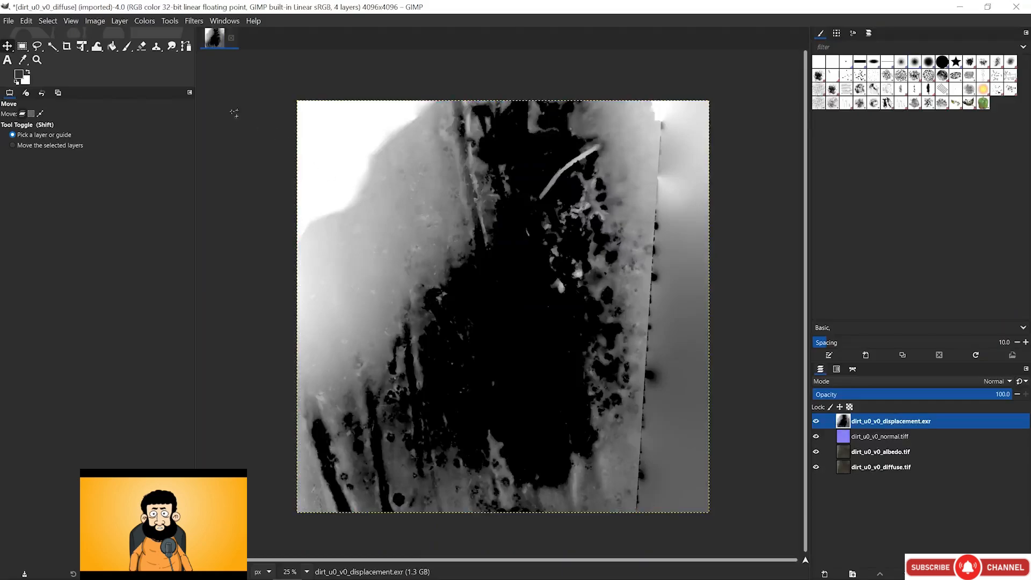
Sample the pixel values of a grey area and the central black area of the displacement map with the Color Picker's info window
click(23, 59)
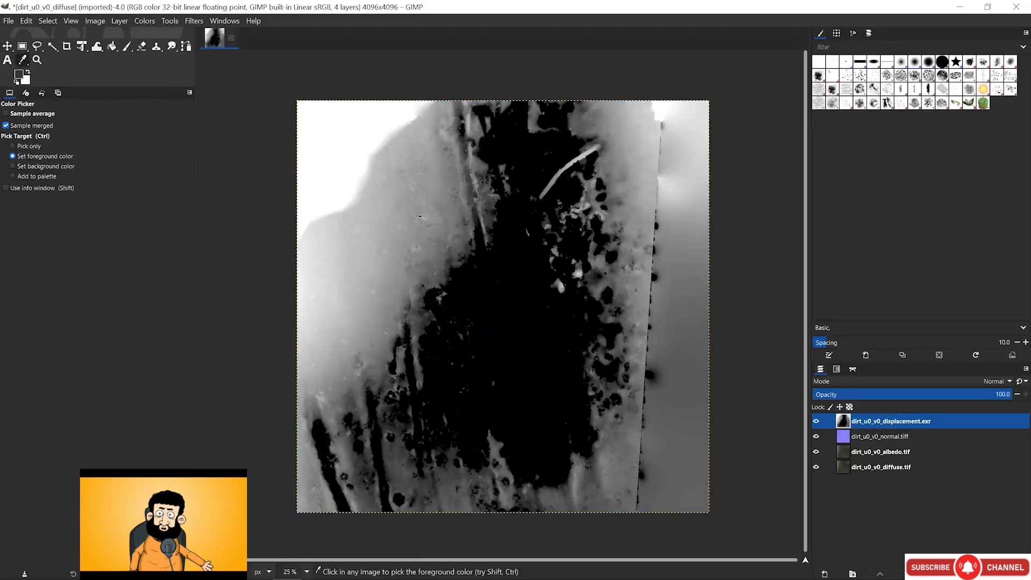
shift+click(409, 217)
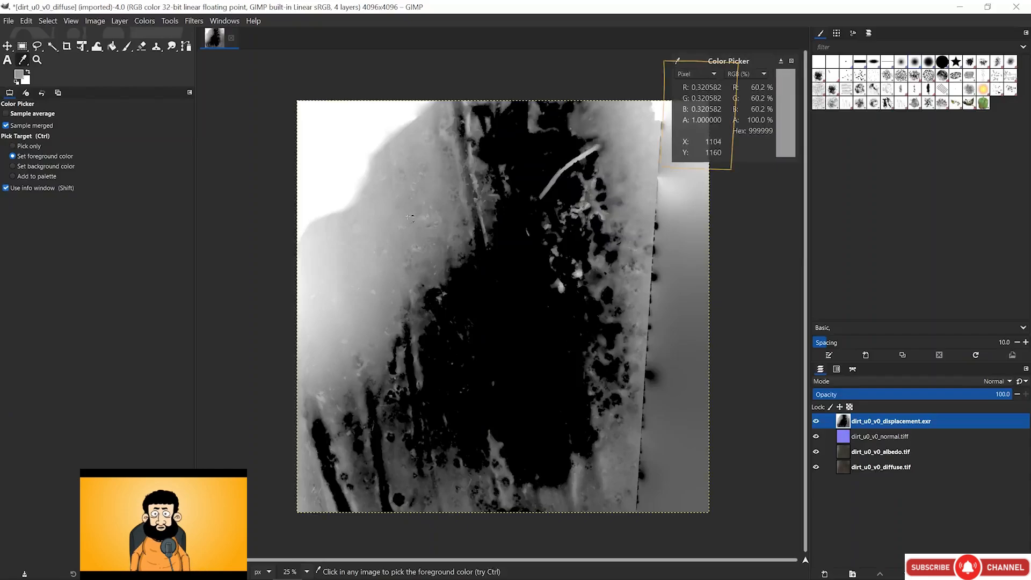
click(509, 307)
drag(509, 307, 510, 308)
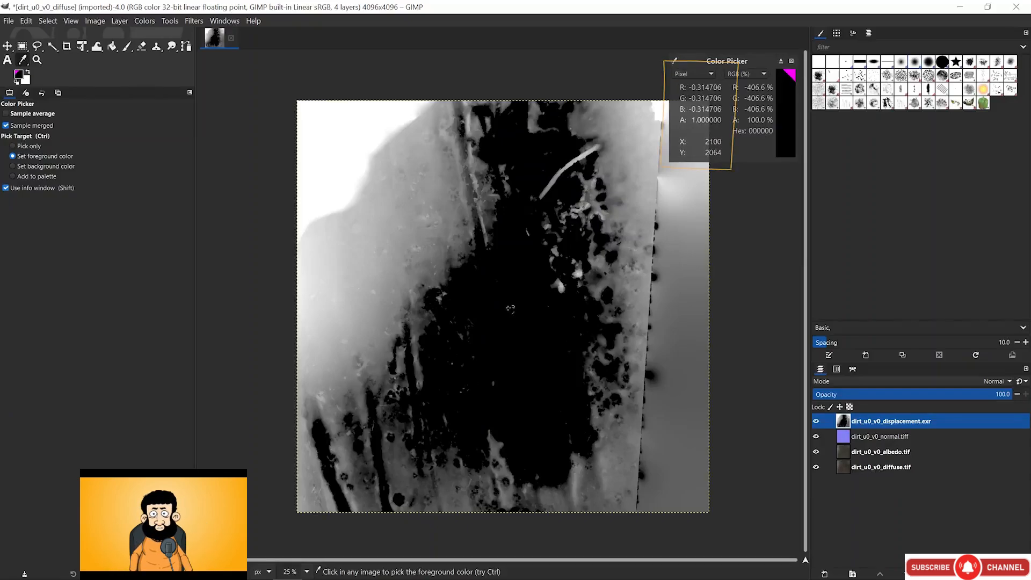
key(shift)
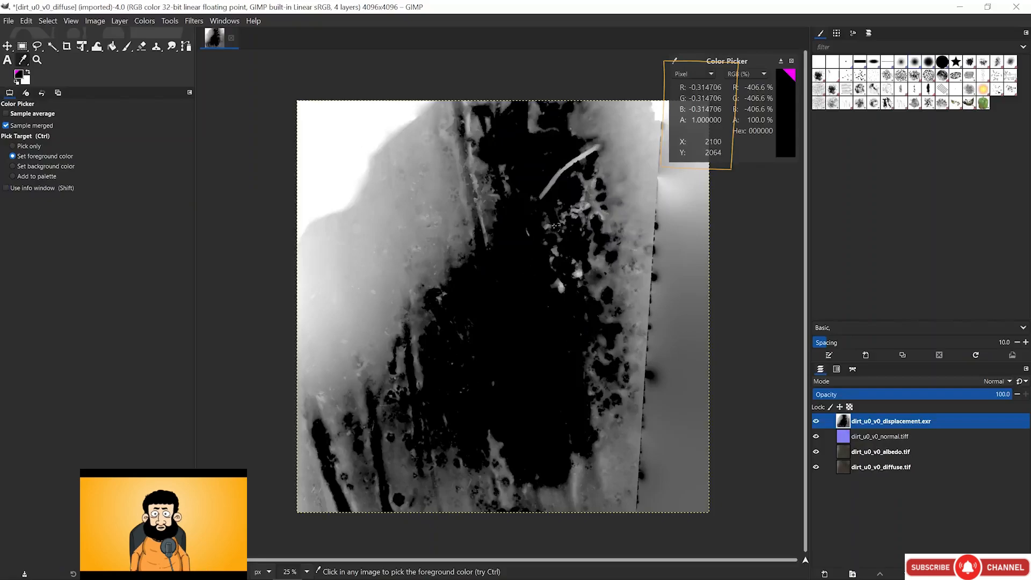
click(791, 61)
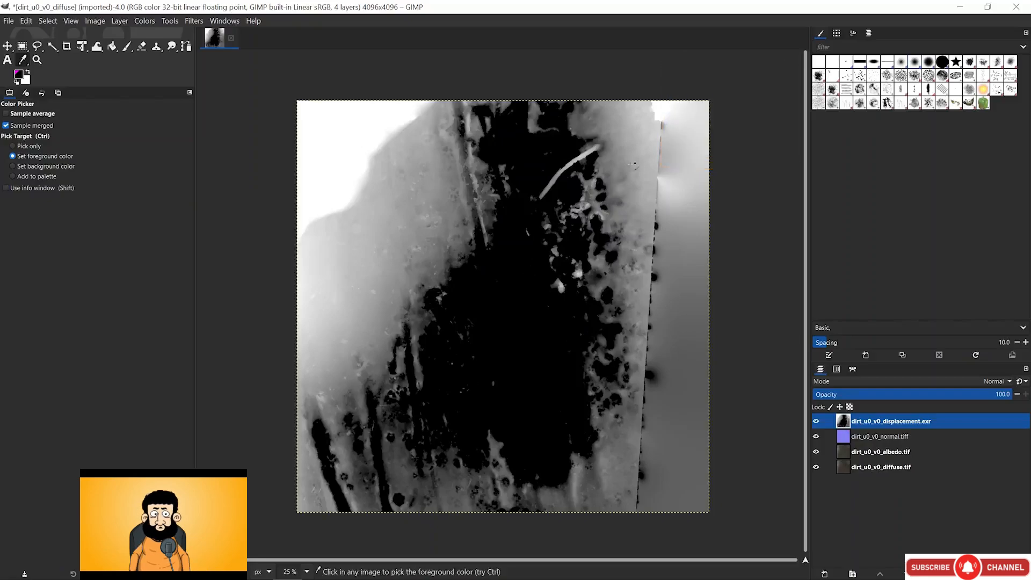
click(95, 20)
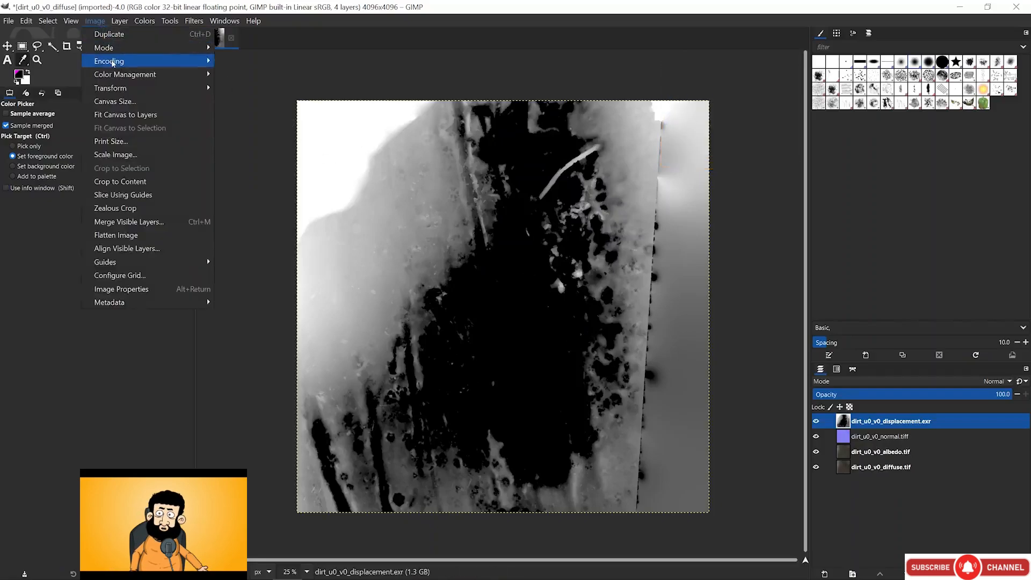
mouse_move(181, 61)
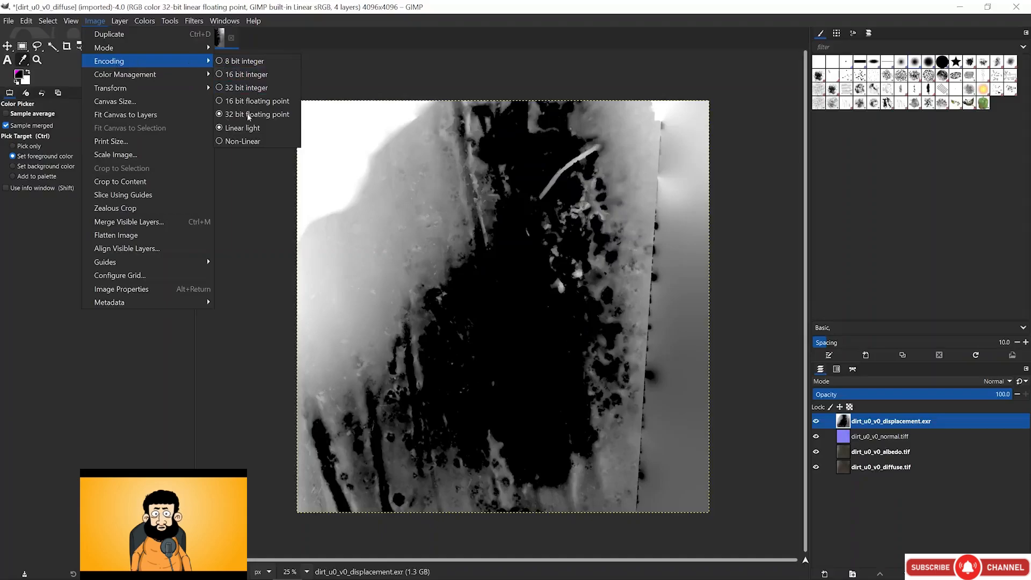
click(352, 74)
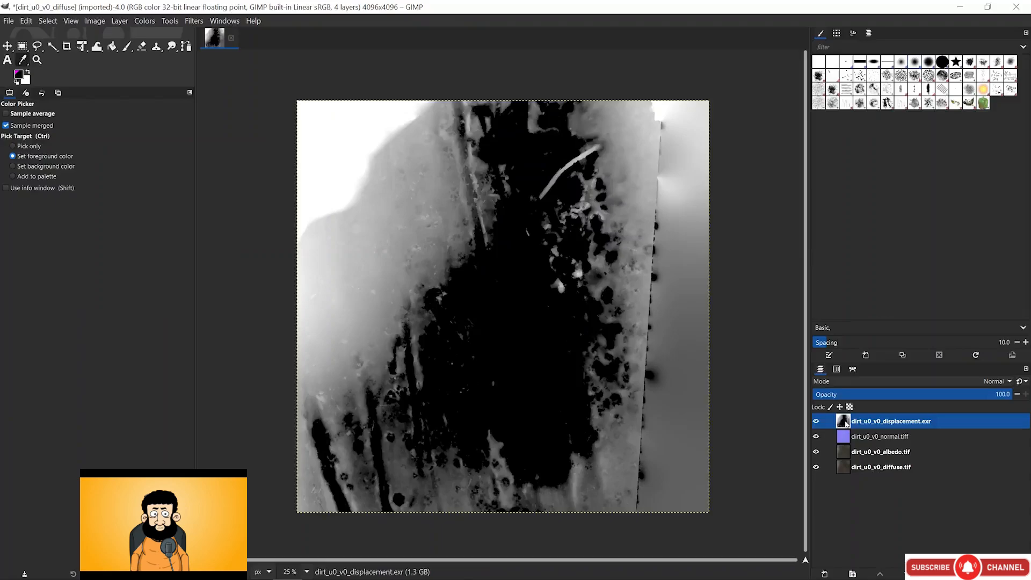
Duplicate the dirt_u0_v0_displacement.exr layer and rename the copy dirt_u0_v0_displacement.exr 02
right_click(846, 424)
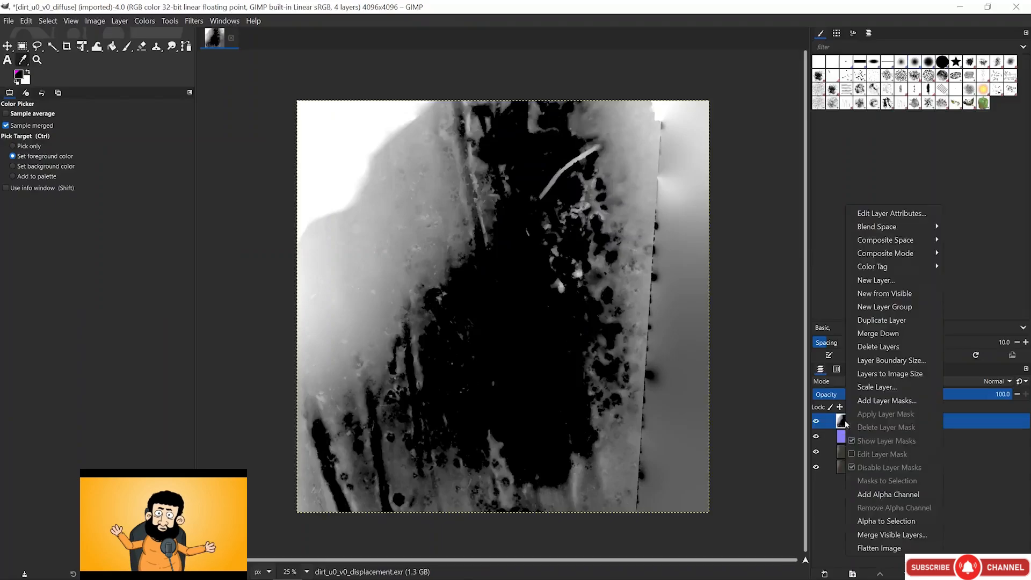
click(879, 321)
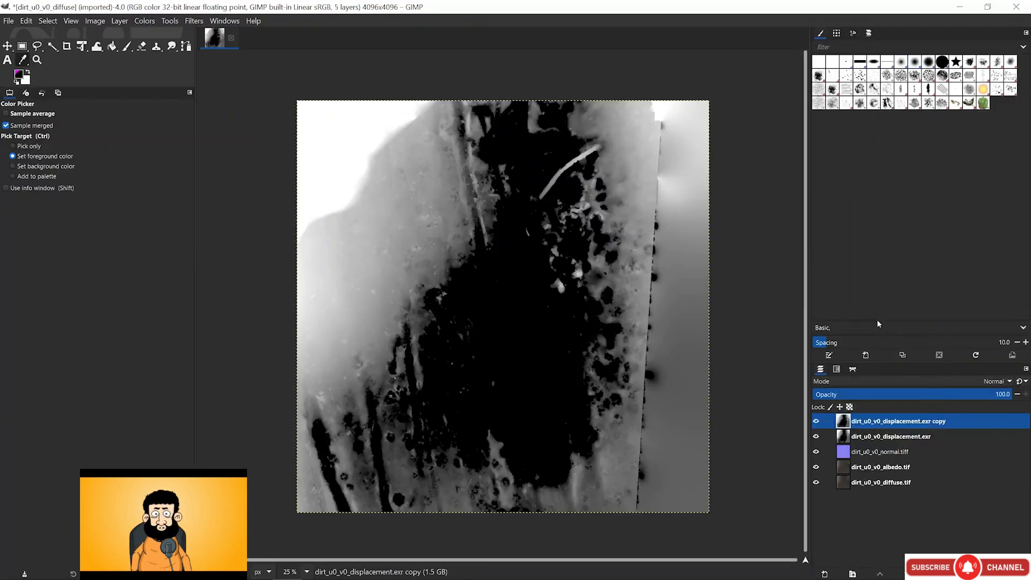
double_click(939, 423)
double_click(938, 423)
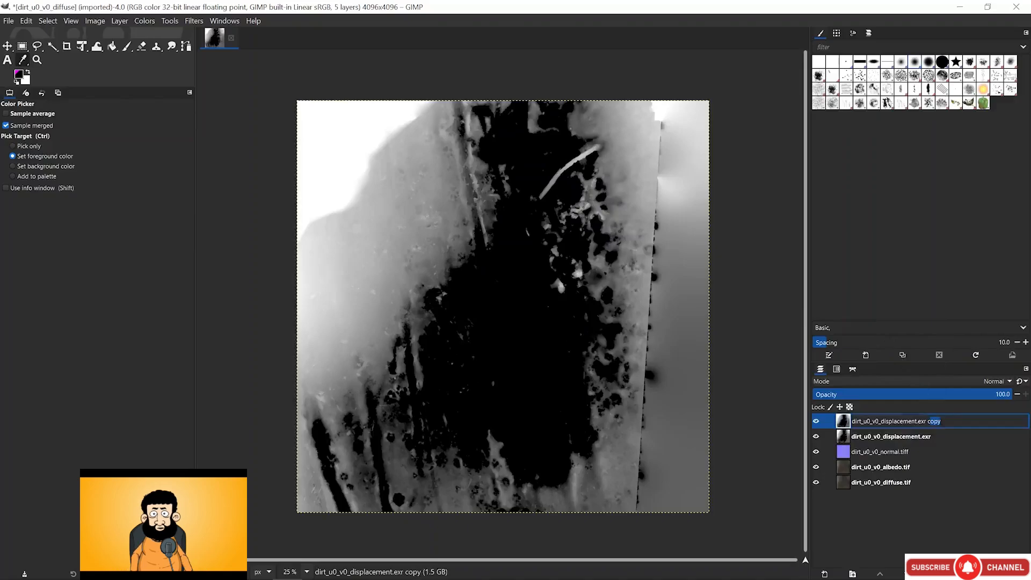
text(02)
key(Return)
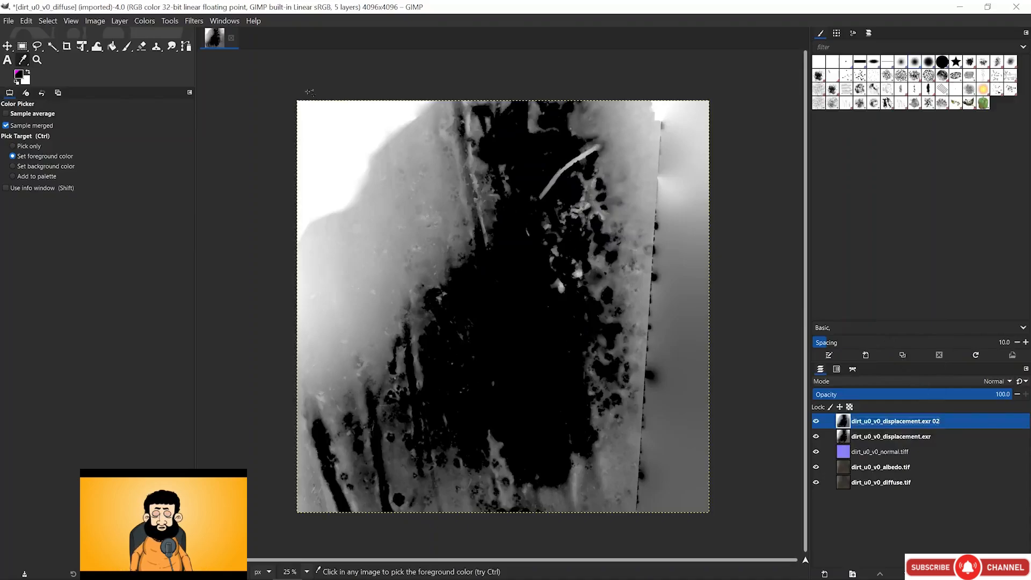
Raise the duplicated displacement layer's low output level to 33.52 with Levels and toggle the layer's visibility to compare it with the original
click(153, 23)
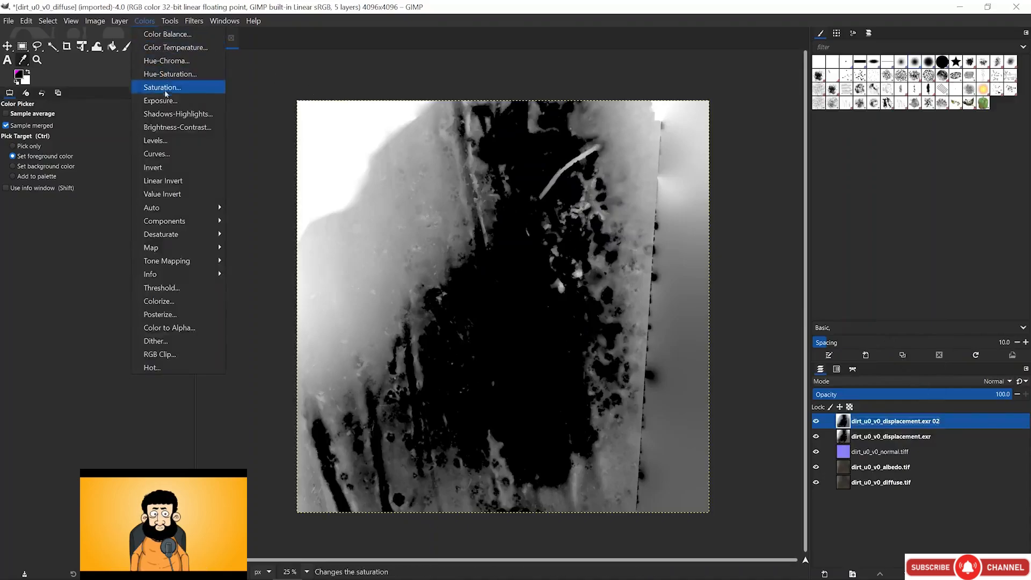
click(172, 141)
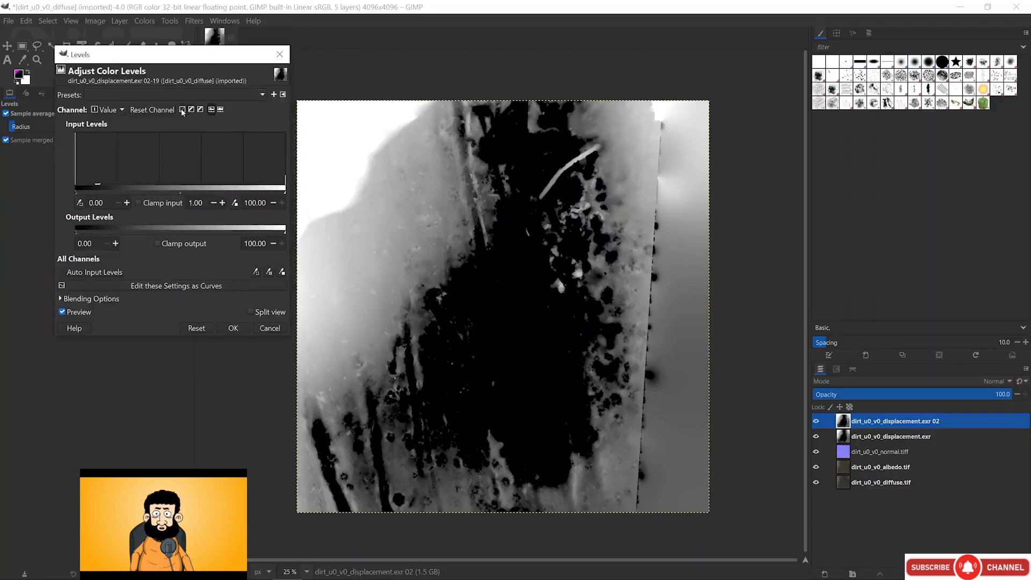
drag(87, 228, 146, 228)
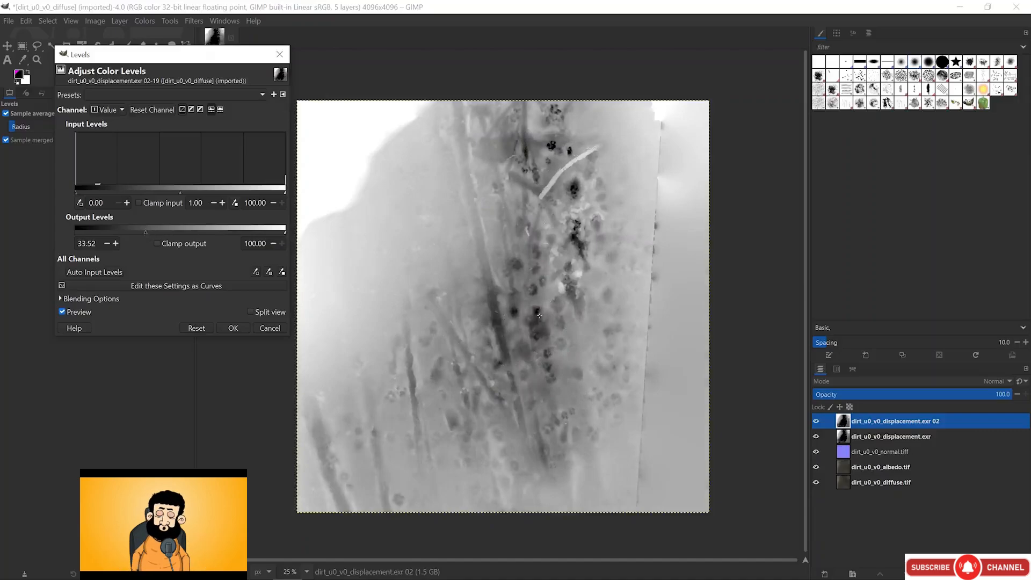
click(234, 328)
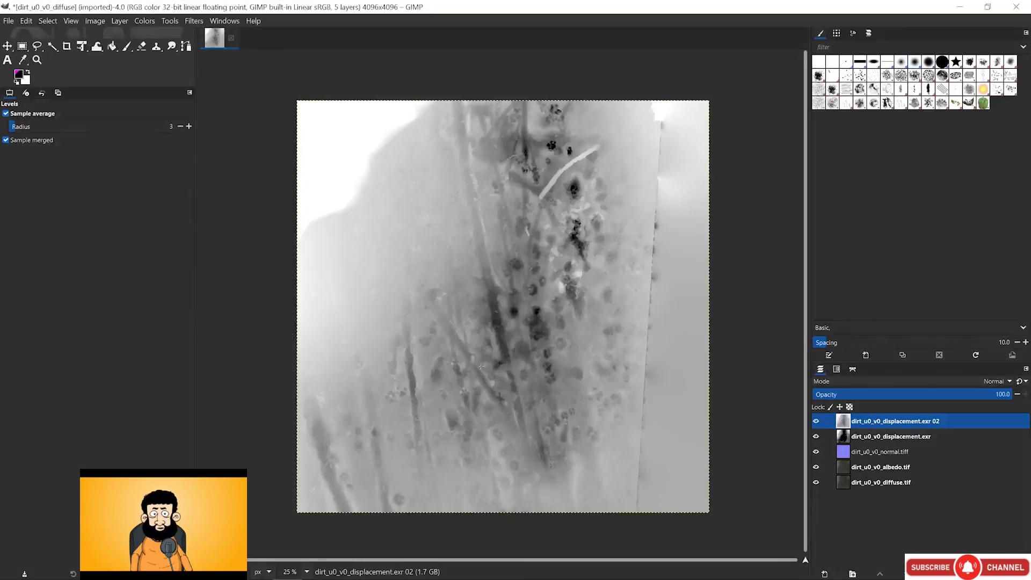
click(816, 422)
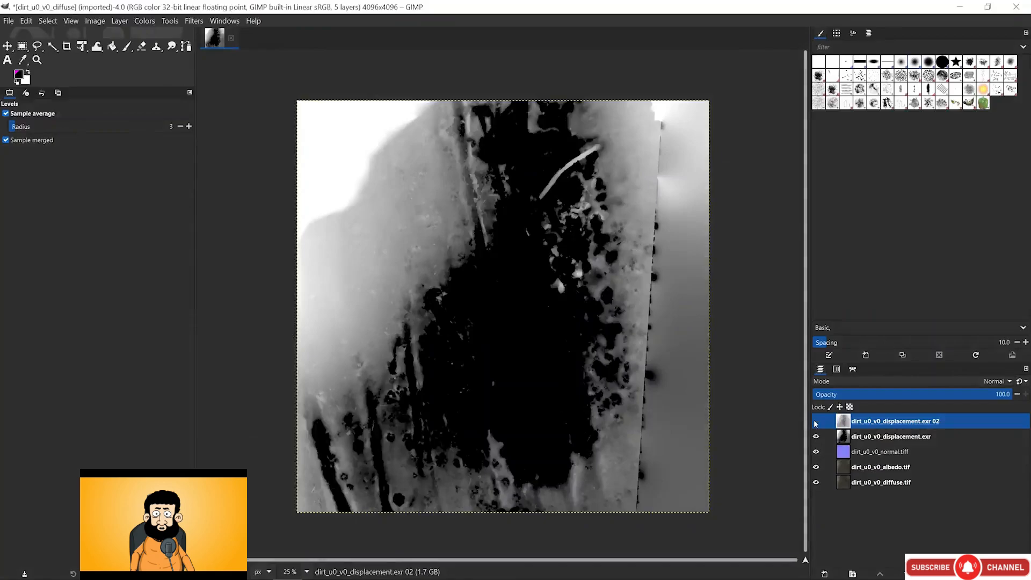
click(815, 422)
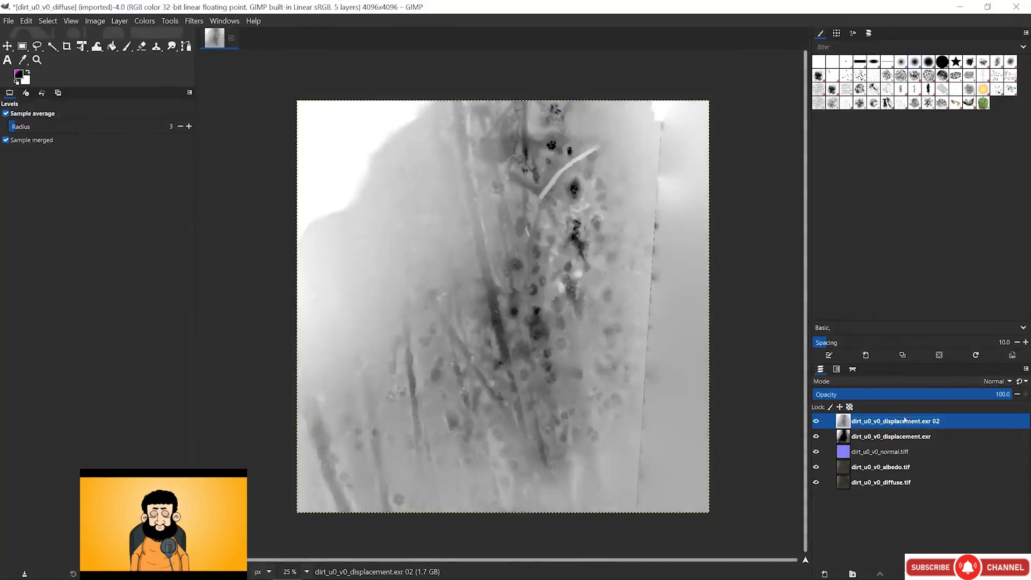
Rename the brightened displacement layer as dirt_u0_v0_displacement.exr PREVIEW
double_click(928, 421)
key(BackSpace)
key(BackSpace)
text(PREVIEW)
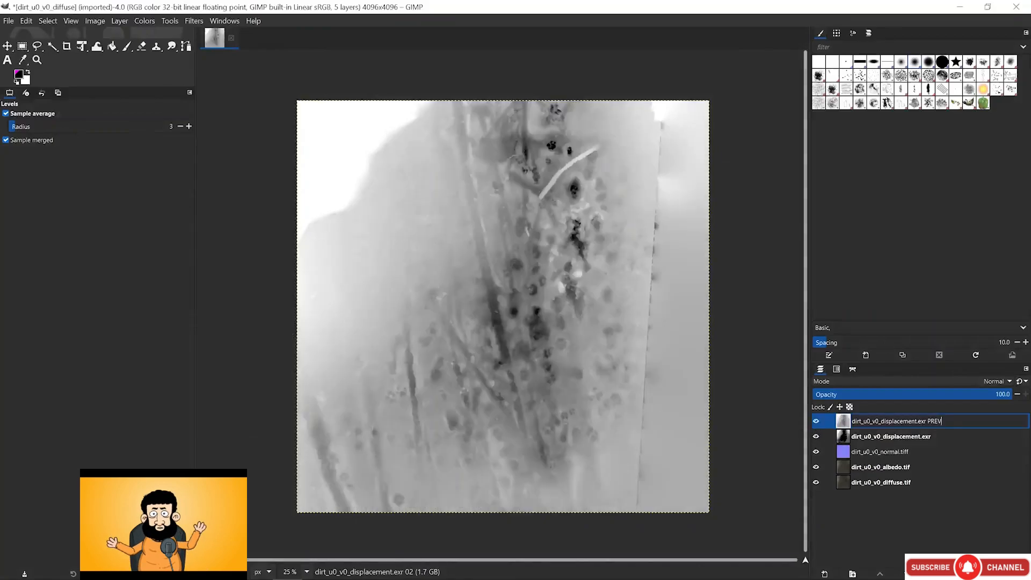
key(Return)
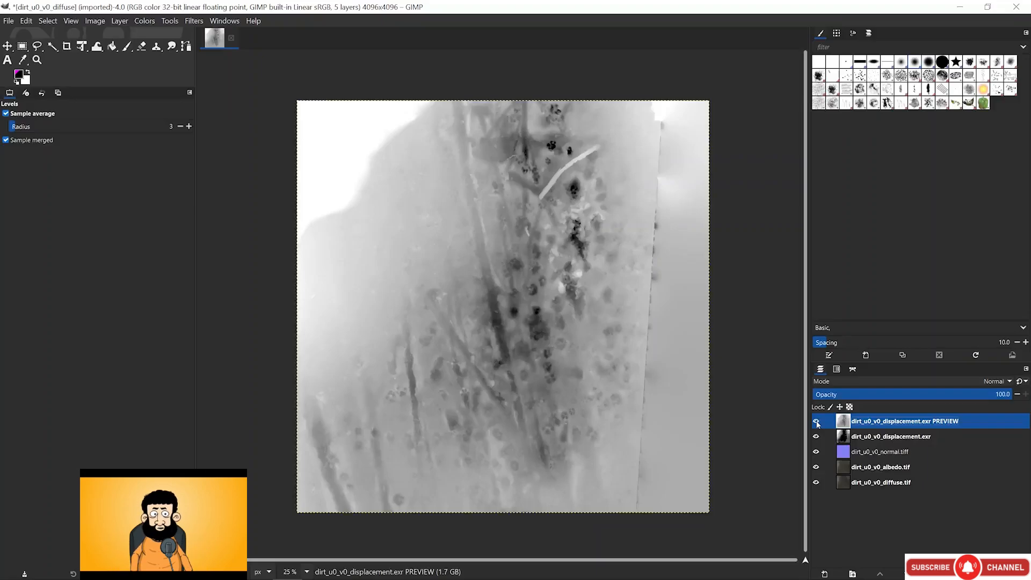
Move the dirt_u0_v0_diffuse.tif layer to the top of the layer stack
click(830, 451)
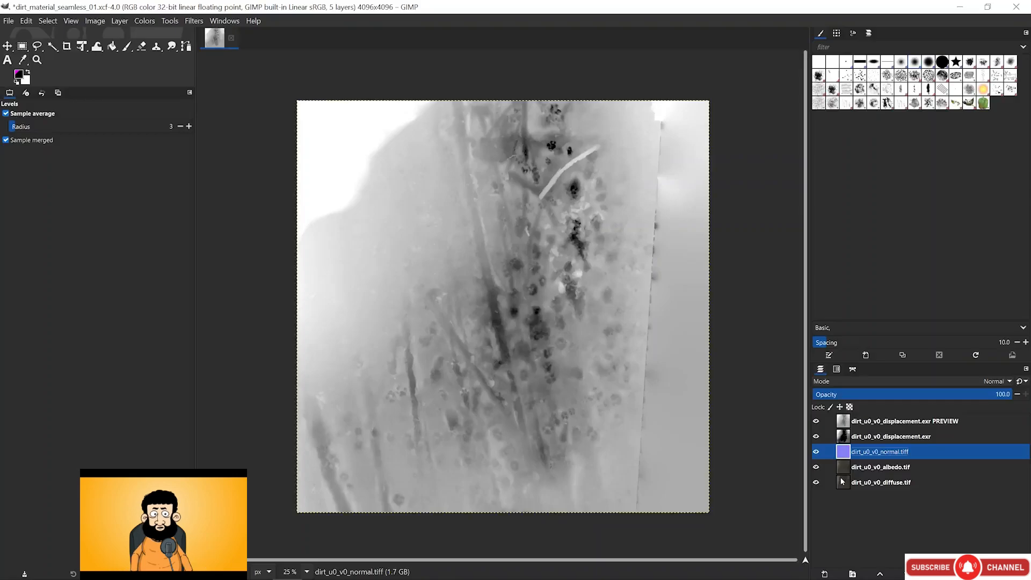
click(842, 481)
drag(842, 482, 830, 418)
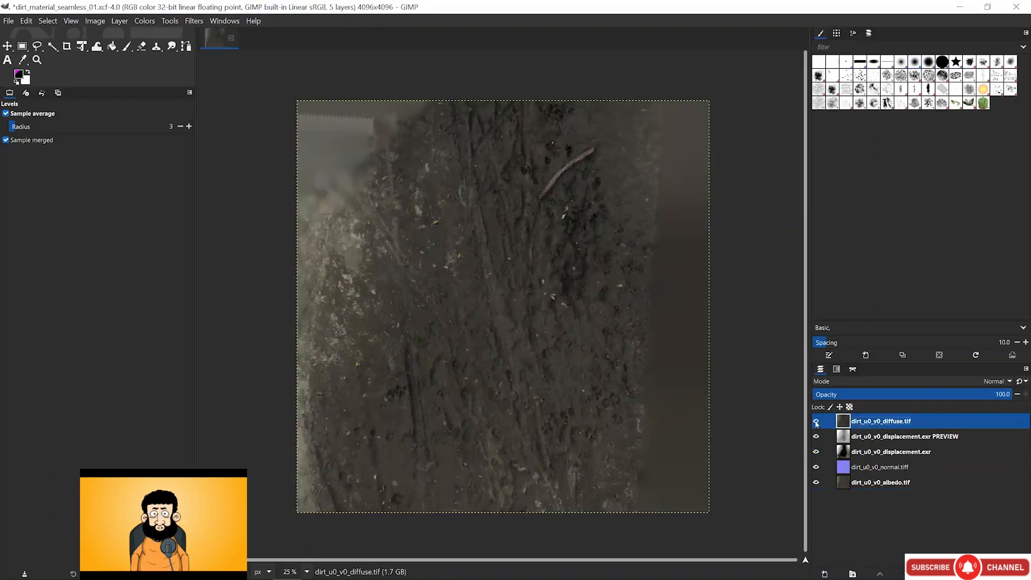
Select all five layers and set the Clone tool's brush to hardness 24 and size 596
click(847, 482)
shift+click(846, 424)
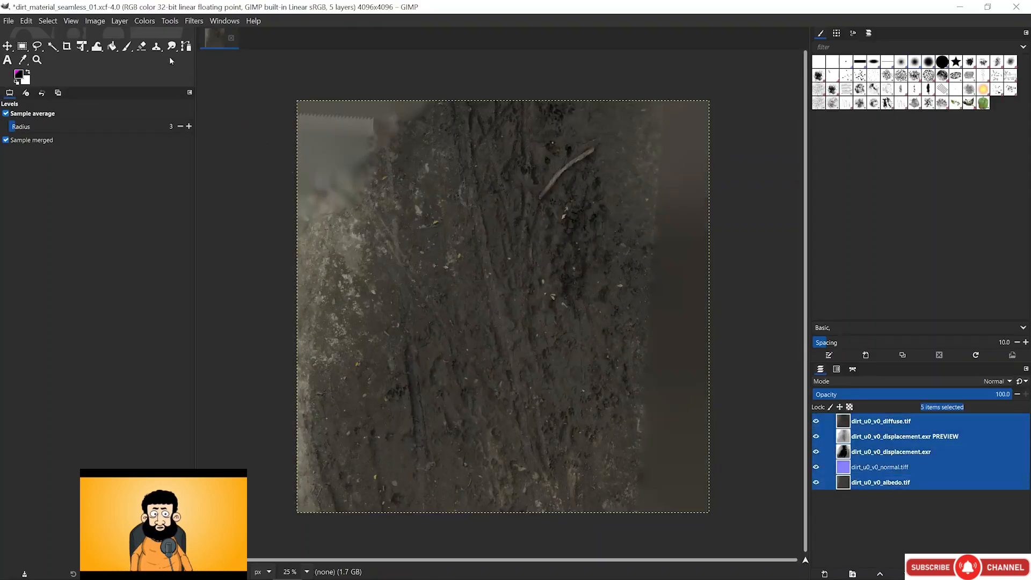
click(156, 47)
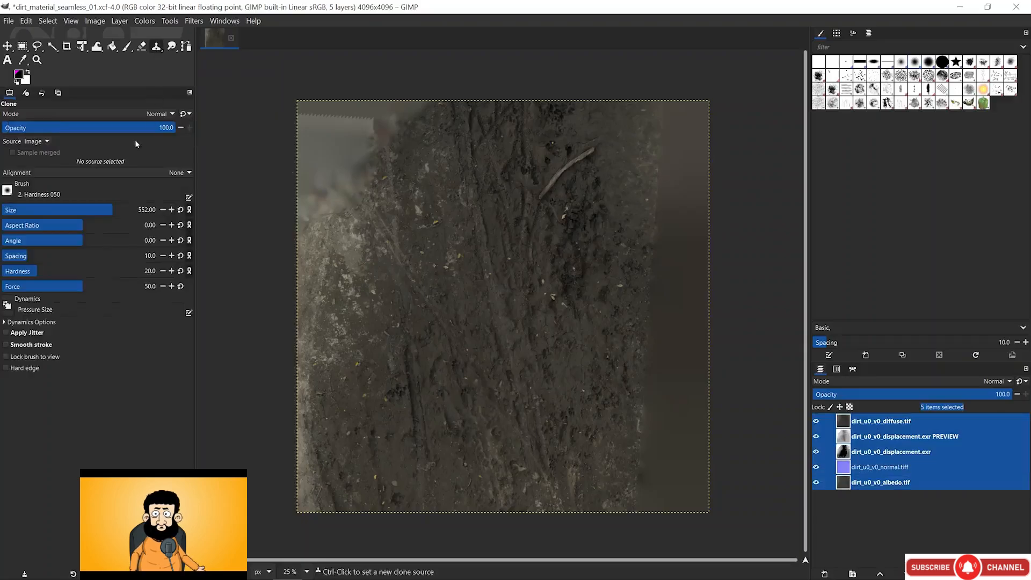
drag(40, 271, 41, 275)
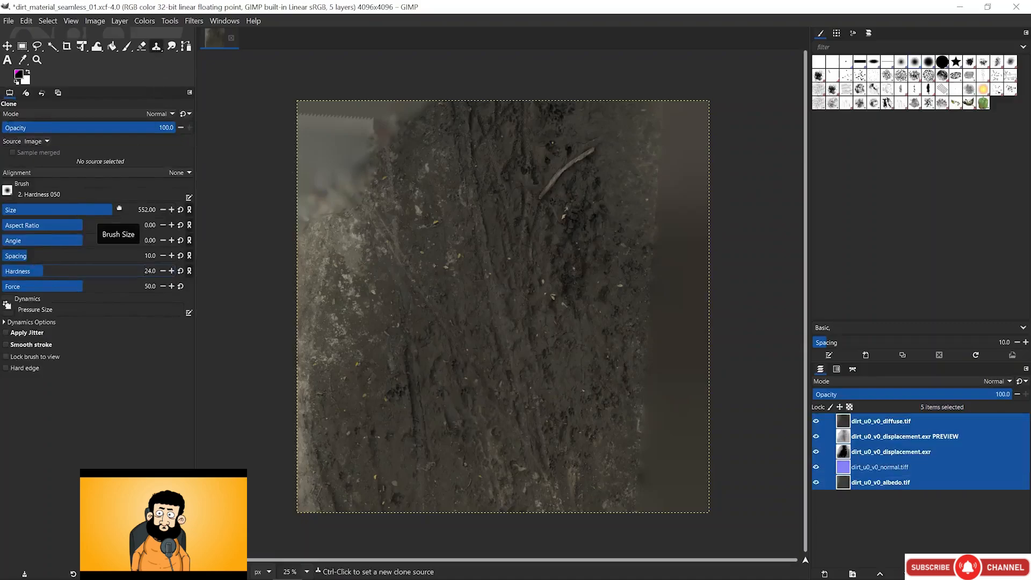
drag(113, 209, 117, 208)
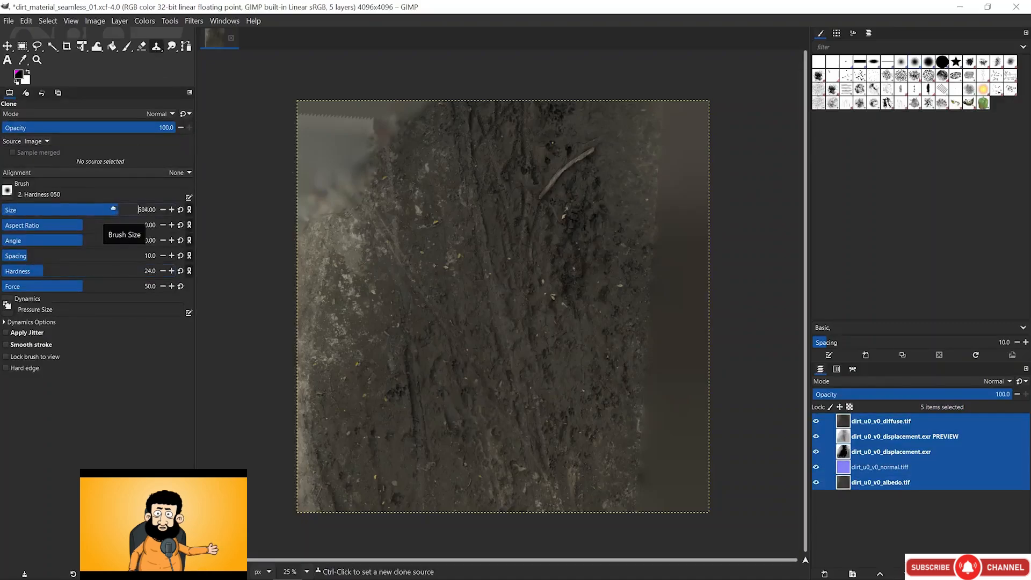
Clone the twig from the upper right of the texture onto the dirt left of centre, across all selected layers
ctrl+click(483, 289)
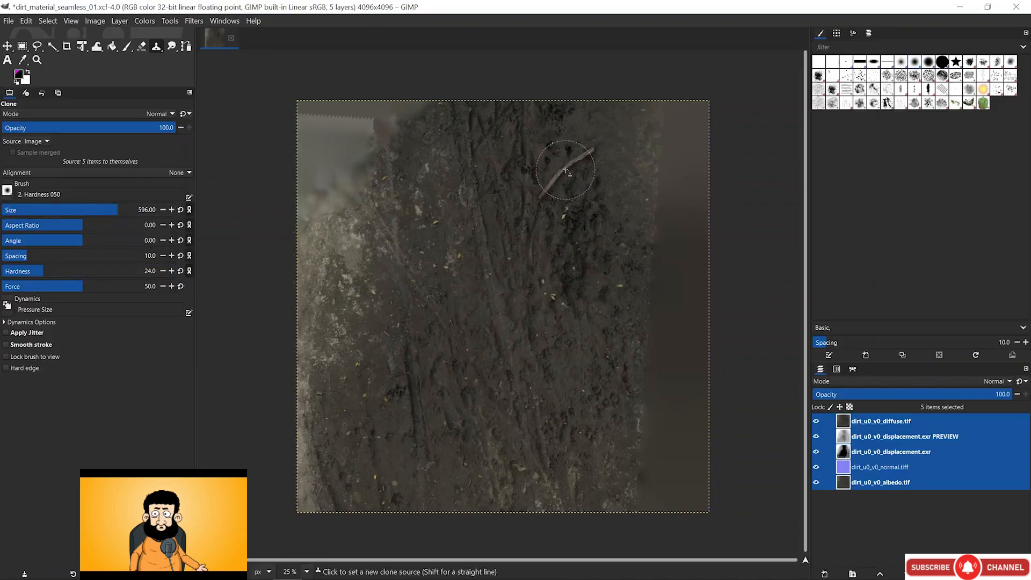
ctrl+click(566, 171)
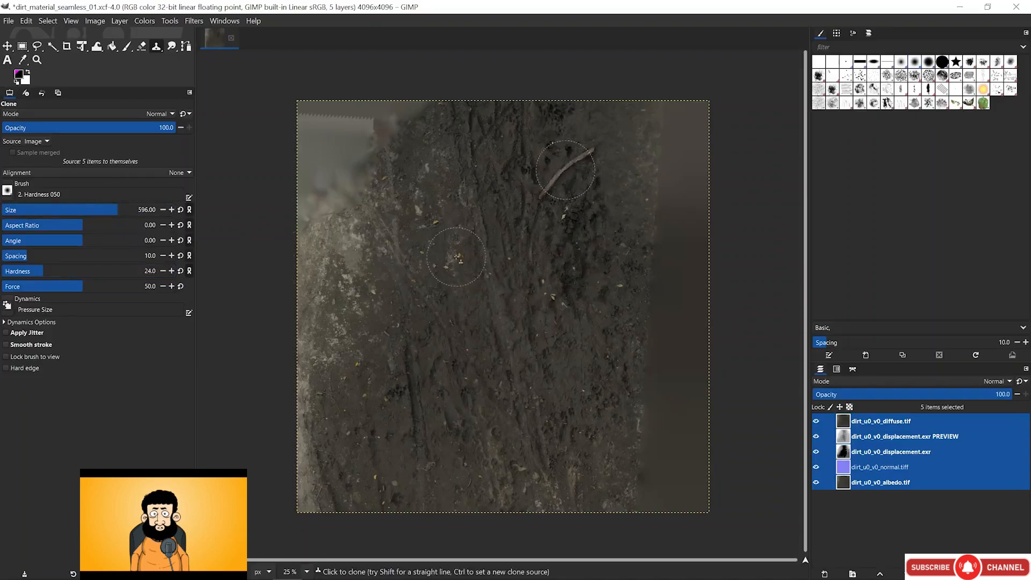
mouse_move(433, 267)
mouse_down()
mouse_move(422, 279)
mouse_move(454, 252)
mouse_up()
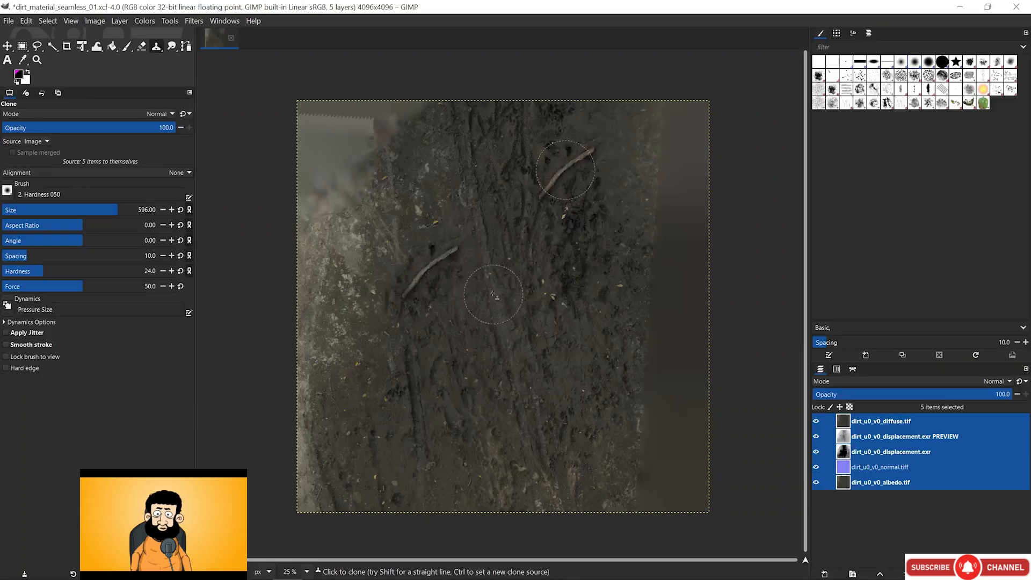
Hide the diffuse, displacement preview, displacement and normal layers one by one to inspect the cloned twig in every map
click(841, 422)
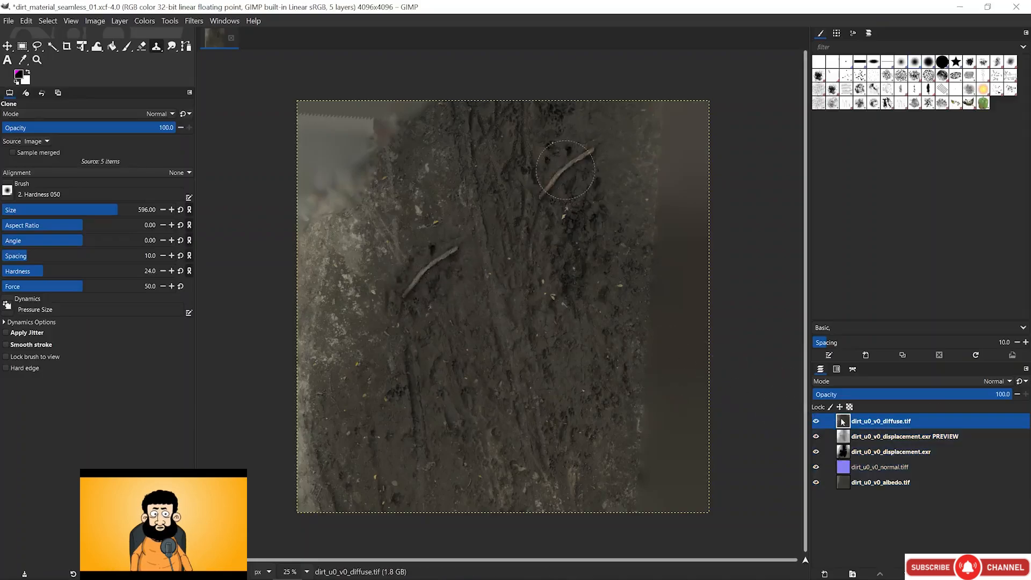
click(815, 422)
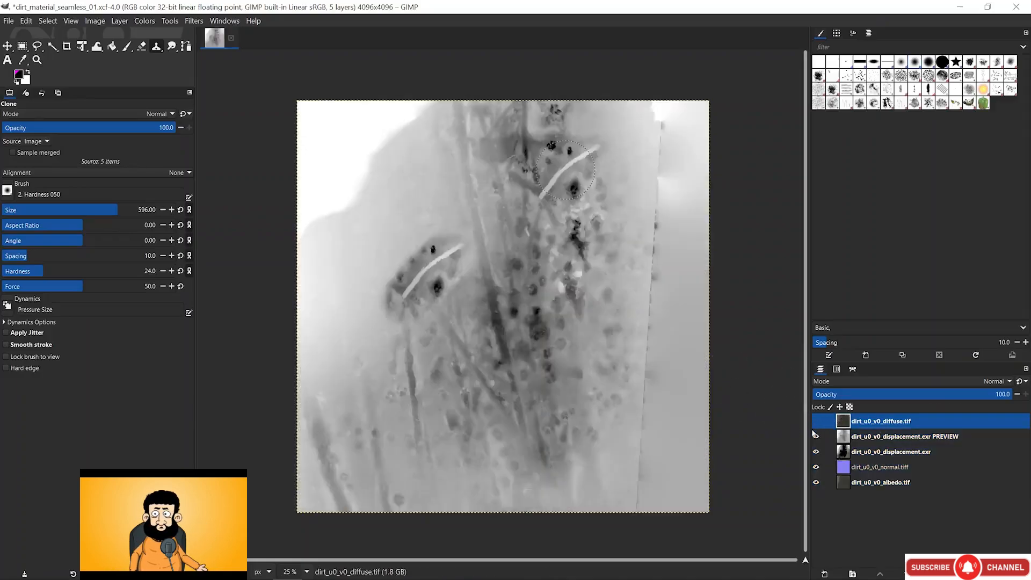
click(816, 437)
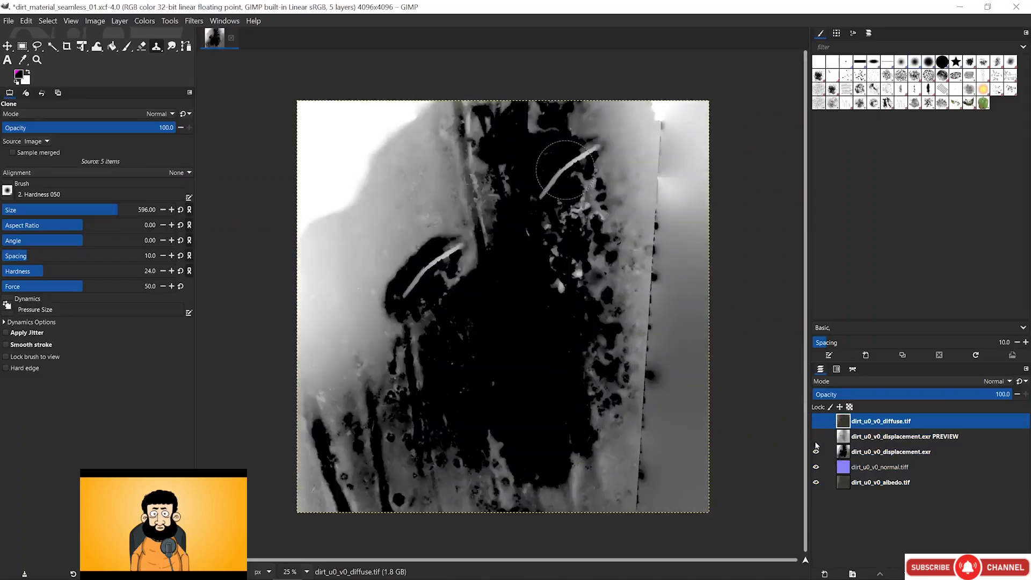
click(815, 451)
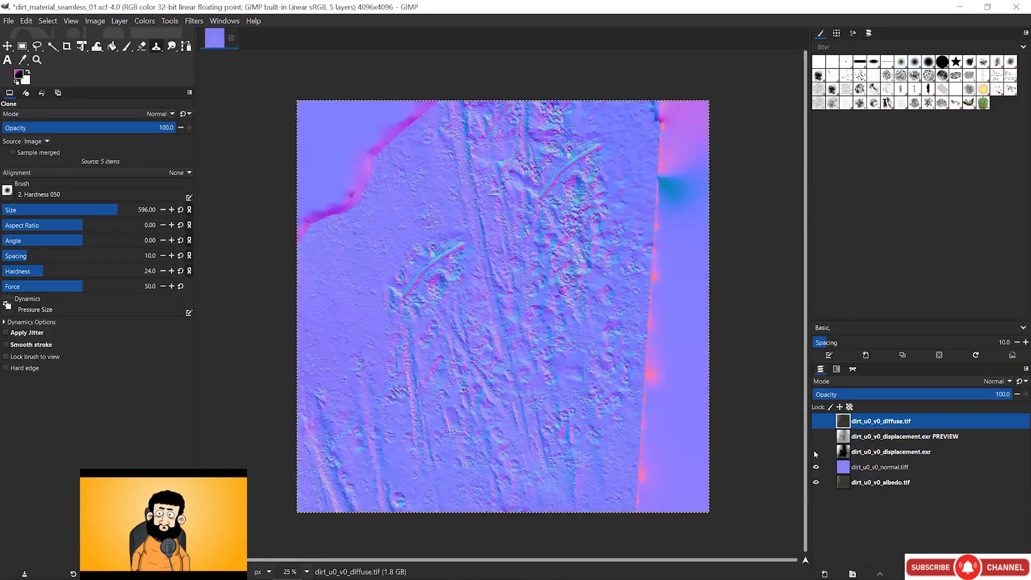
click(815, 467)
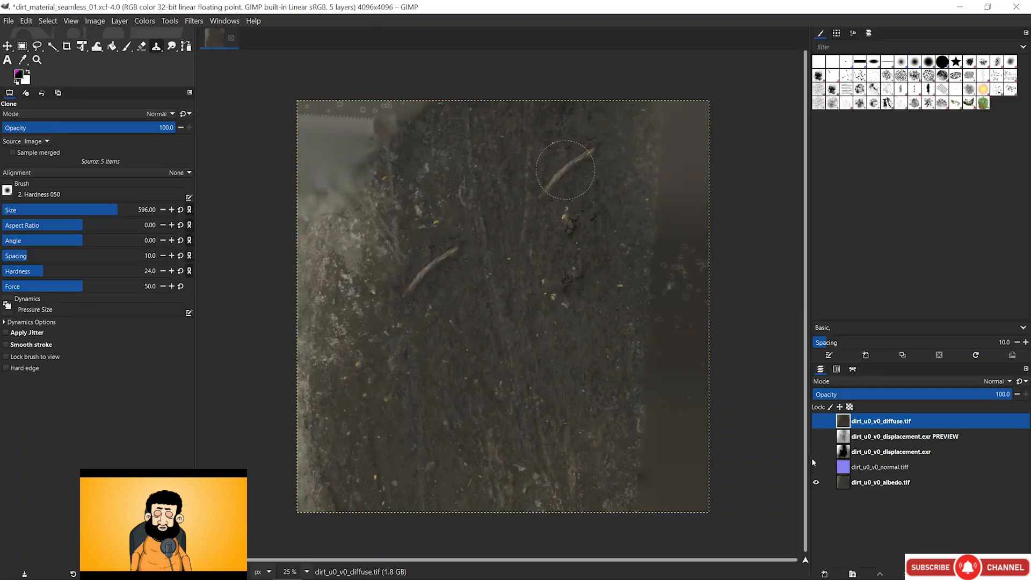
Undo the layer hiding and the cloned twig
key(ctrl+z)
key(ctrl+z)
key(ctrl+z)
key(ctrl+z)
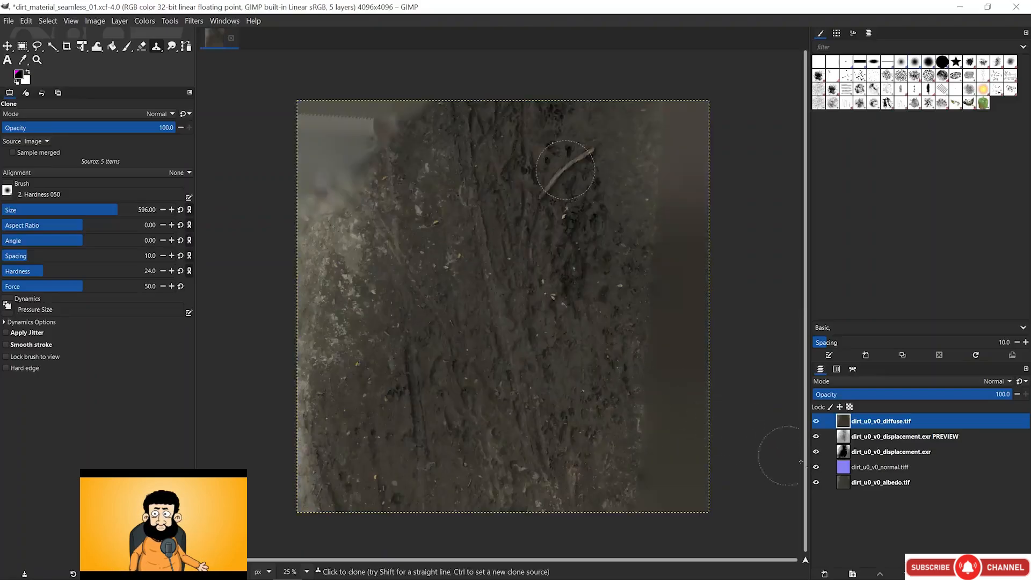
Select all five layers and clone dirt from left of centre onto the blurred area near the top edge, beside the upper-left corner
click(843, 483)
shift+click(843, 427)
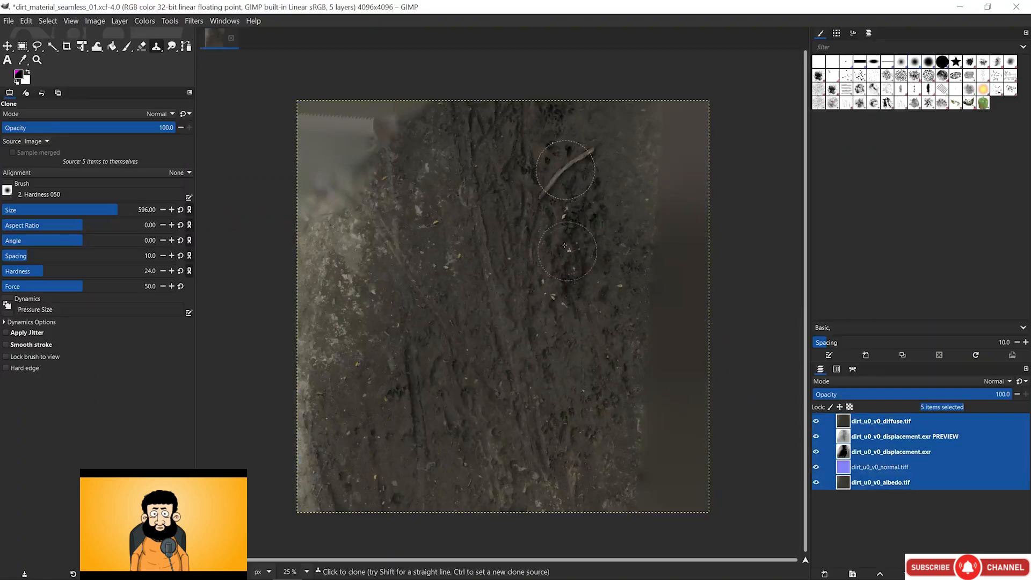
ctrl+click(431, 222)
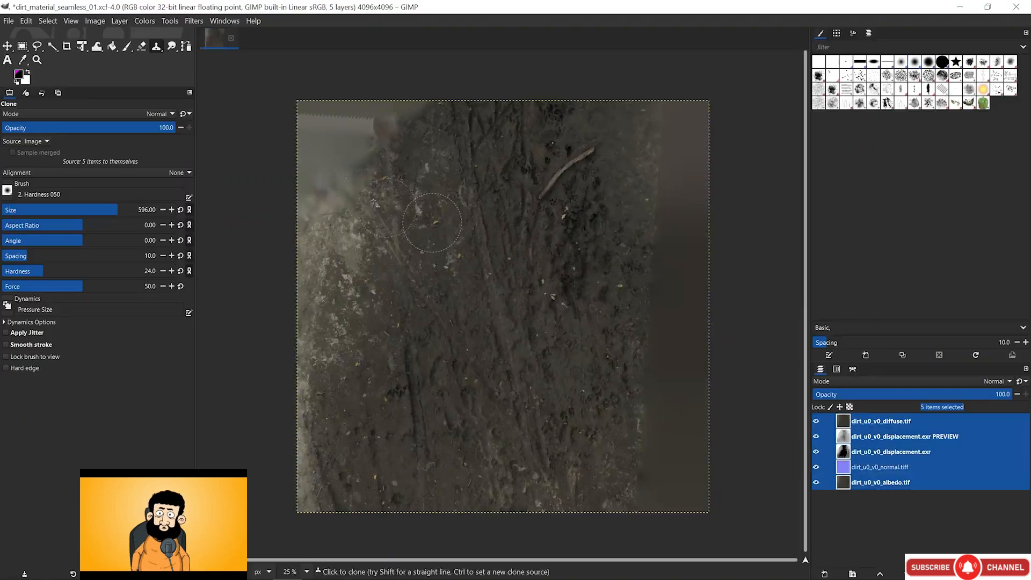
ctrl+click(402, 248)
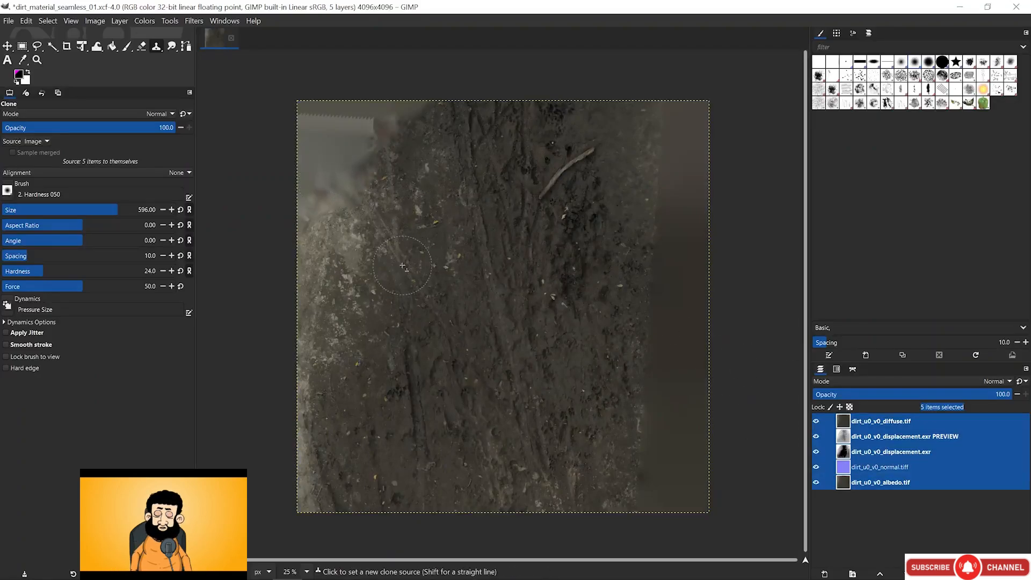
drag(396, 126, 424, 100)
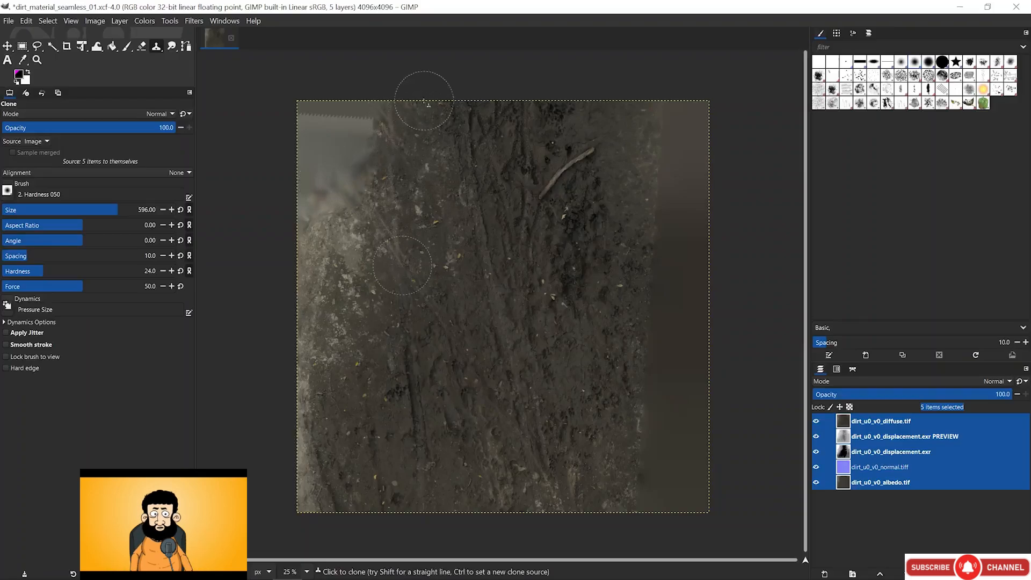
Clone dirt from the lower centre and pale soil from the left over the lower and middle parts of the texture's blank right strip
ctrl+click(521, 411)
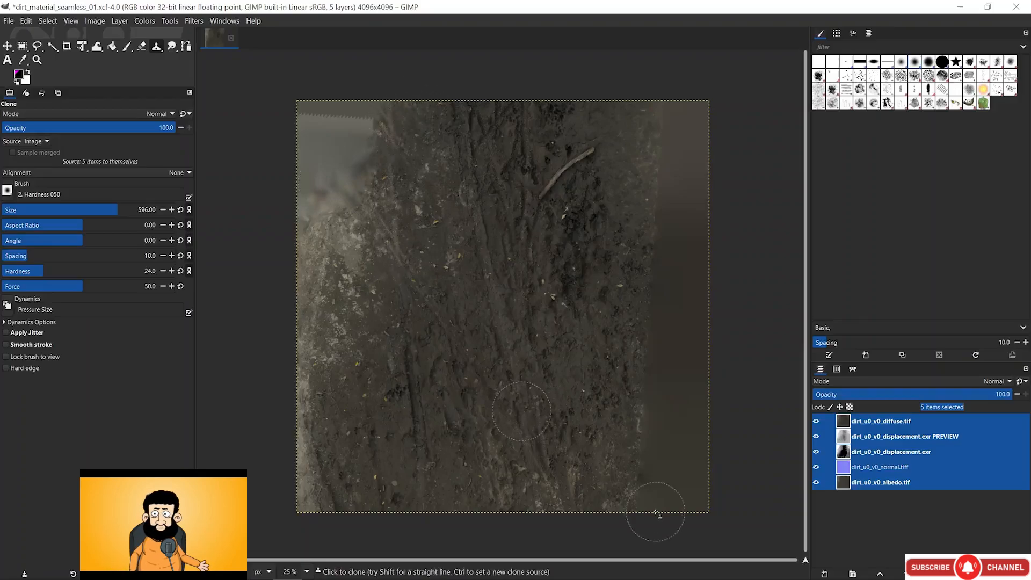
drag(668, 413, 664, 257)
ctrl+click(355, 300)
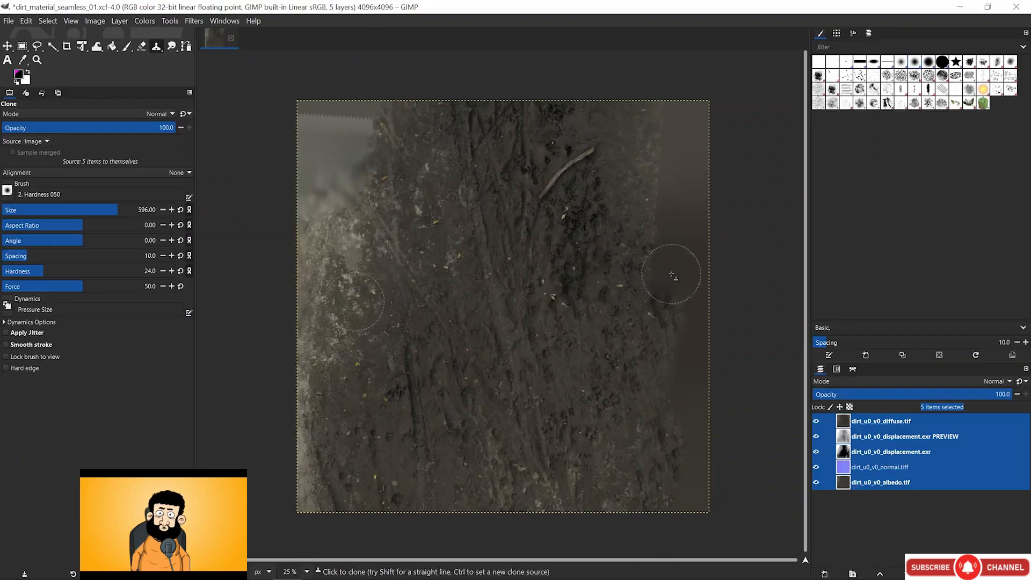
drag(669, 196, 667, 241)
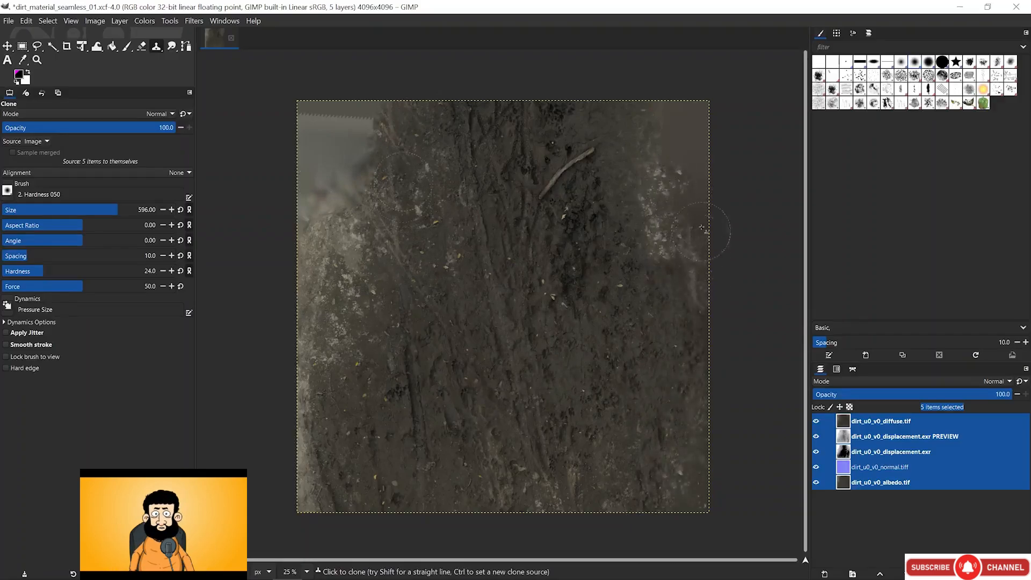
drag(702, 230, 692, 149)
Clone more dirt over the remaining blank area in the texture's upper-right corner, across all selected layers
ctrl+click(383, 297)
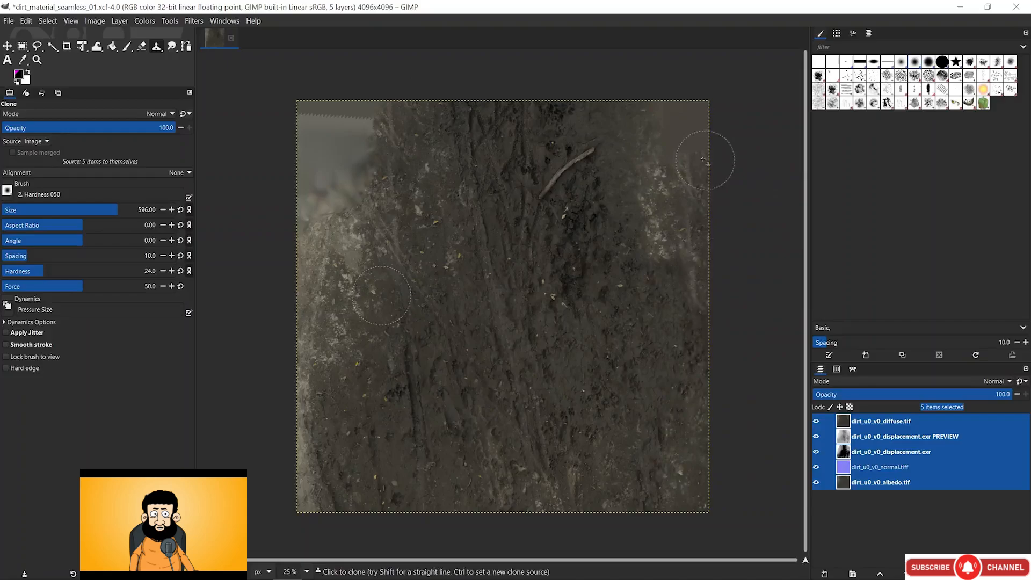
mouse_move(695, 232)
mouse_down()
mouse_move(709, 173)
mouse_move(679, 109)
mouse_move(665, 139)
mouse_move(652, 102)
mouse_up()
ctrl+click(661, 234)
ctrl+click(632, 316)
click(665, 114)
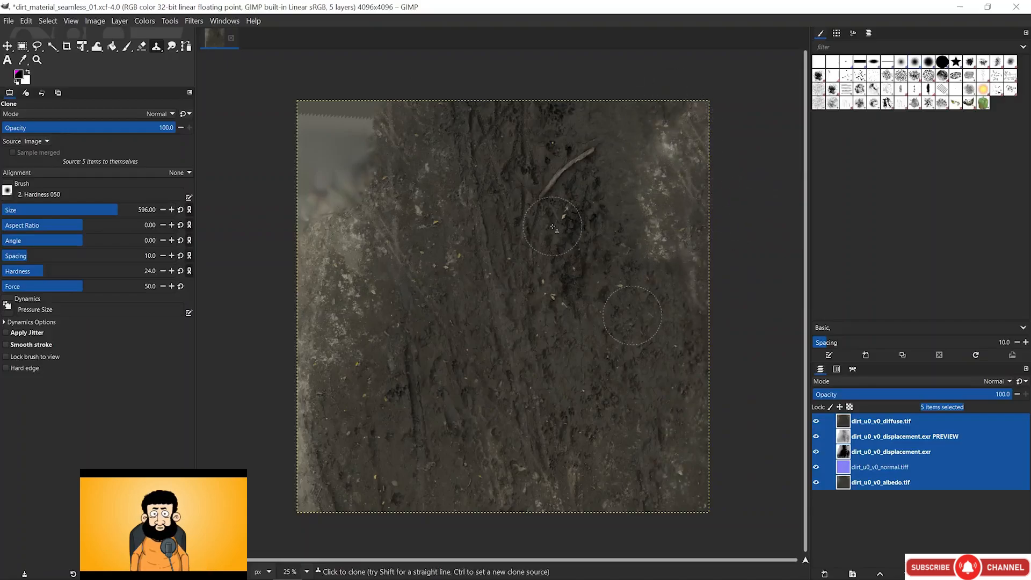
Reduce the Clone brush size to 358 and clone nearby dirt over the twig in the upper right of the texture
drag(116, 209, 87, 209)
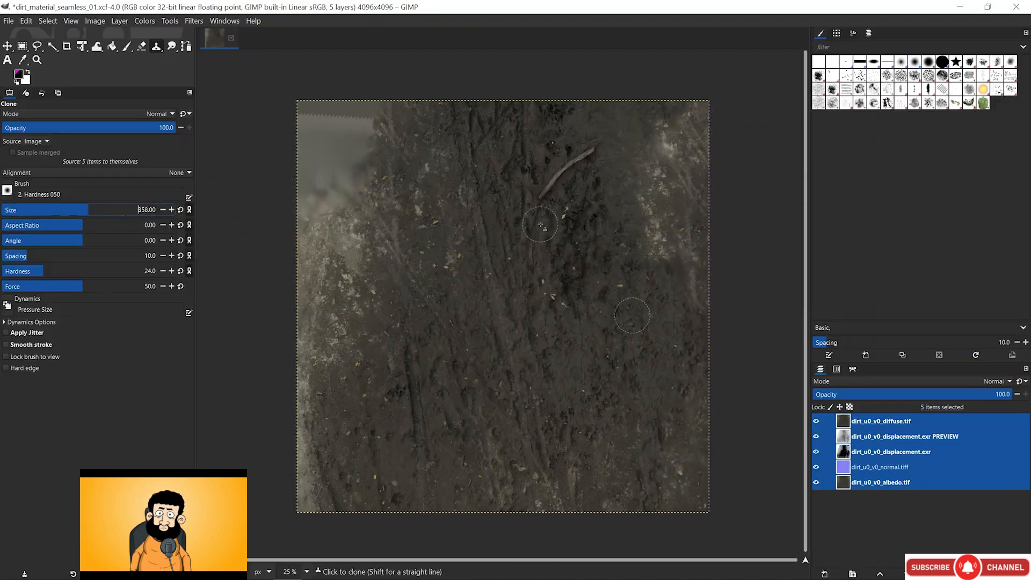
ctrl+click(576, 211)
ctrl+click(625, 198)
drag(587, 156, 557, 192)
ctrl+click(639, 231)
ctrl+click(581, 229)
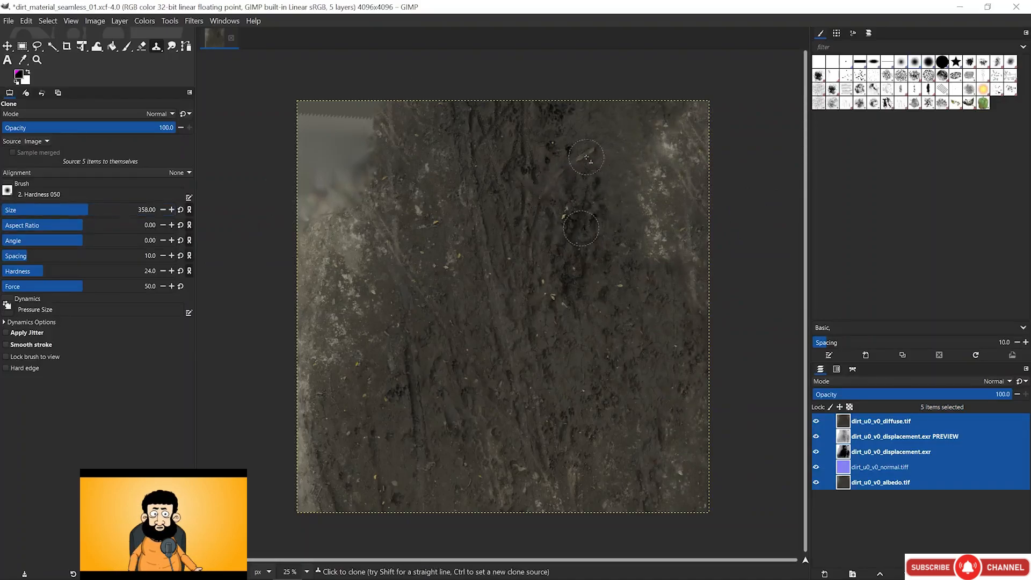
drag(585, 154, 567, 171)
ctrl+click(619, 209)
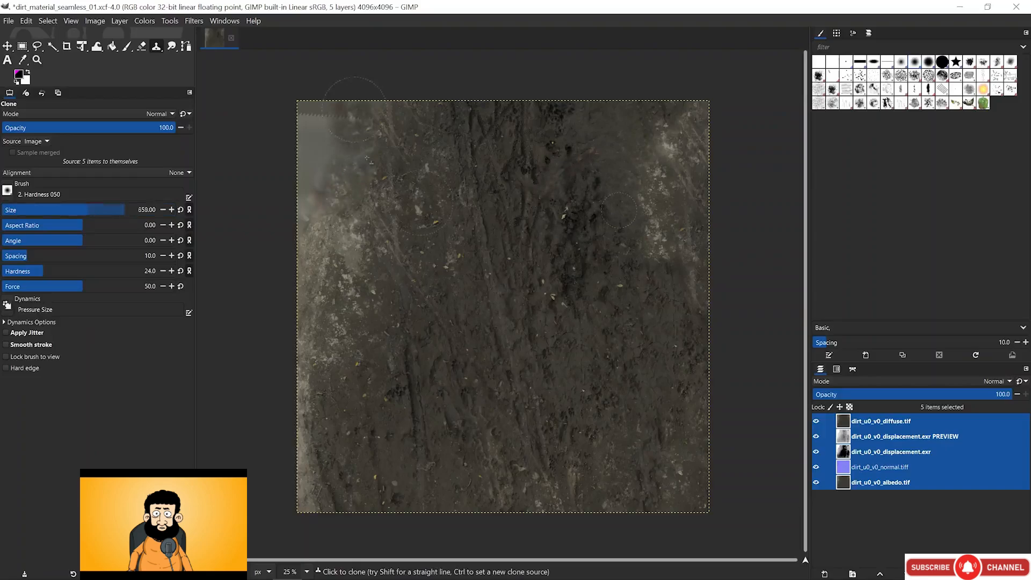
Clone dirt over the blurred upper-left corner and left edge with the brush at size 659, and save the image
ctrl+click(422, 285)
mouse_move(367, 159)
mouse_down()
mouse_move(326, 145)
mouse_move(307, 111)
mouse_up()
ctrl+click(498, 338)
mouse_move(302, 180)
mouse_down()
mouse_move(286, 232)
mouse_move(301, 214)
mouse_up()
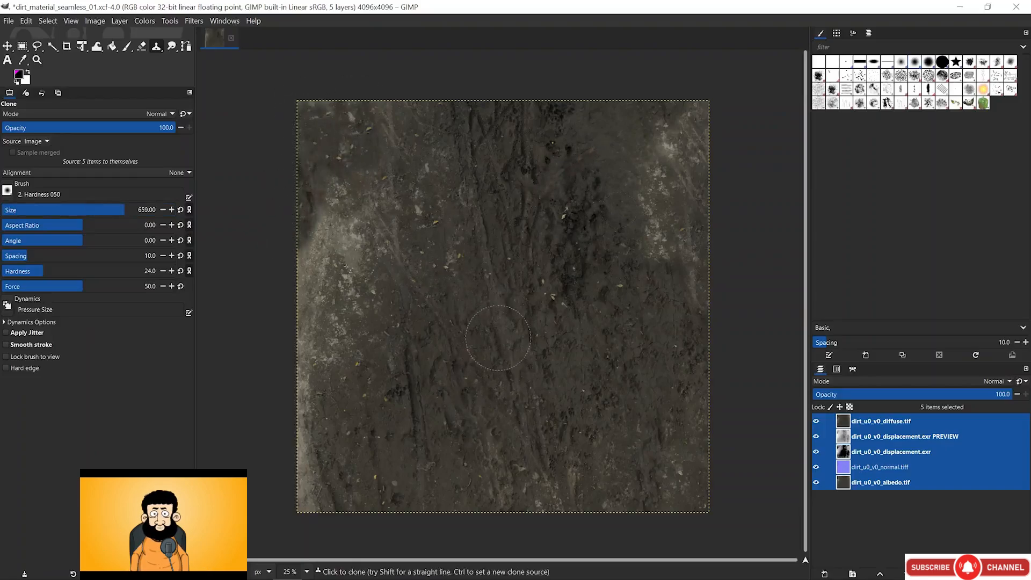
ctrl+click(357, 302)
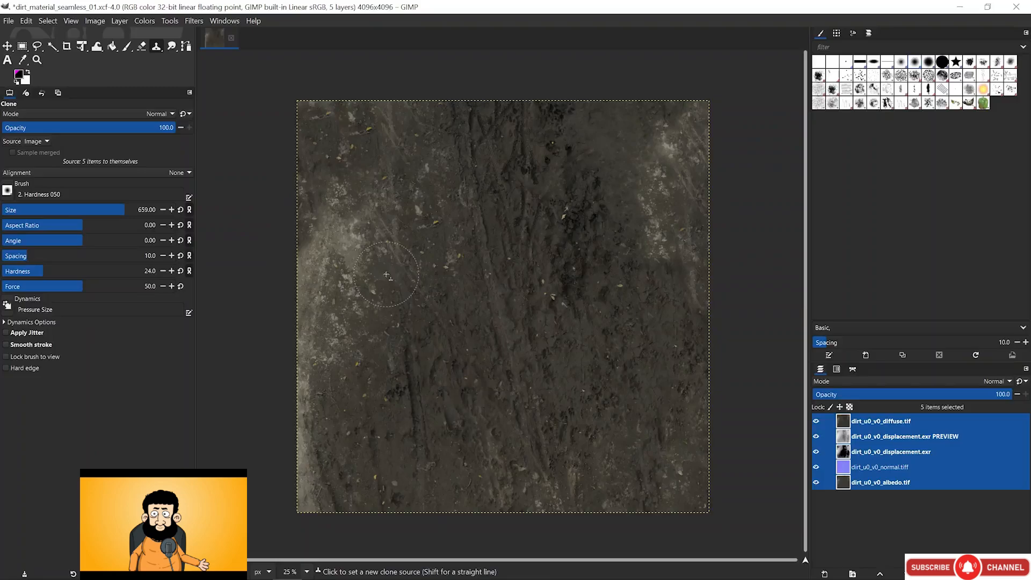
key(ctrl+s)
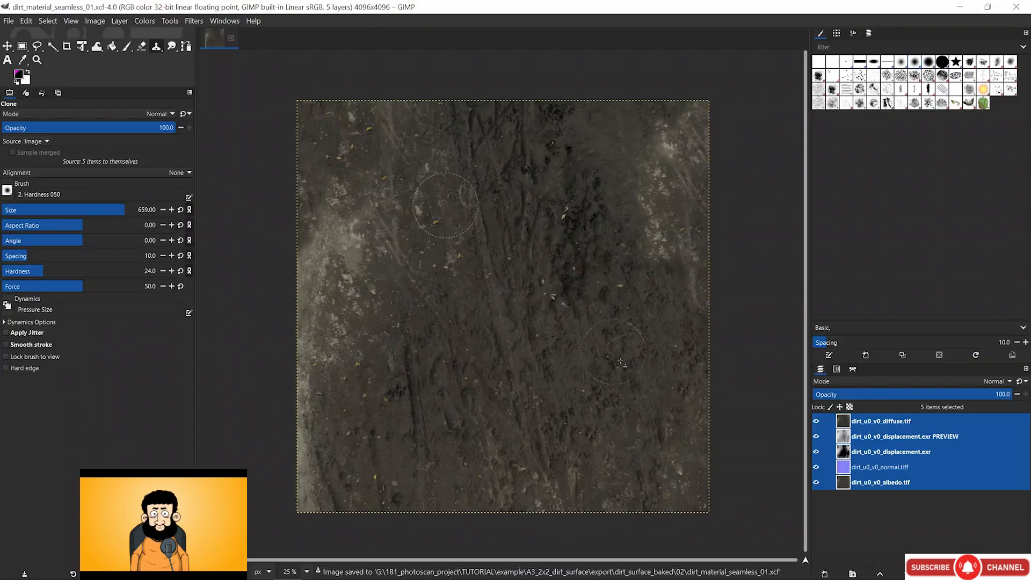
Hide the diffuse, displacement preview, displacement and normal layers, and select the albedo layer
click(843, 421)
click(816, 421)
click(816, 436)
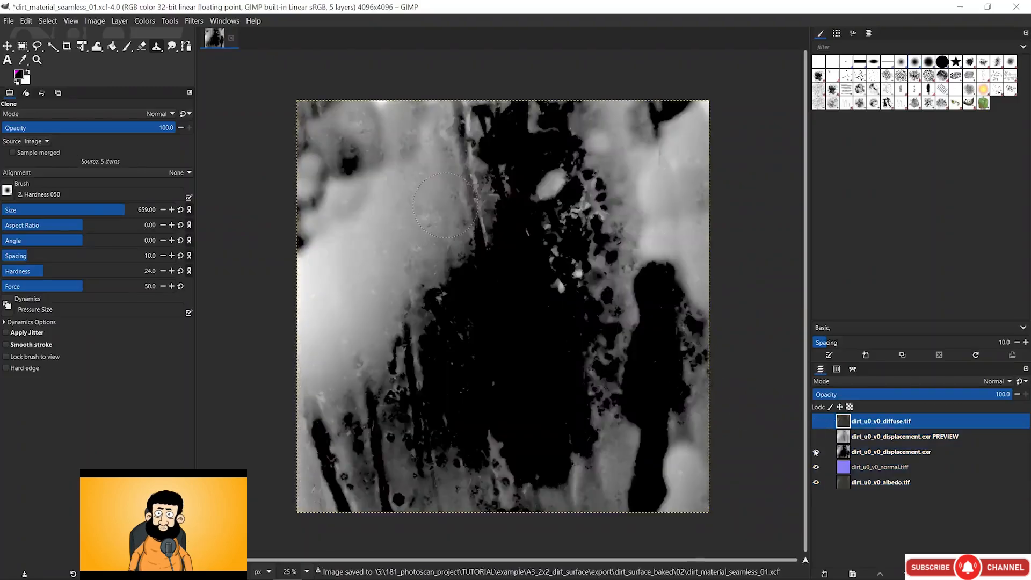
click(815, 452)
click(816, 466)
click(851, 482)
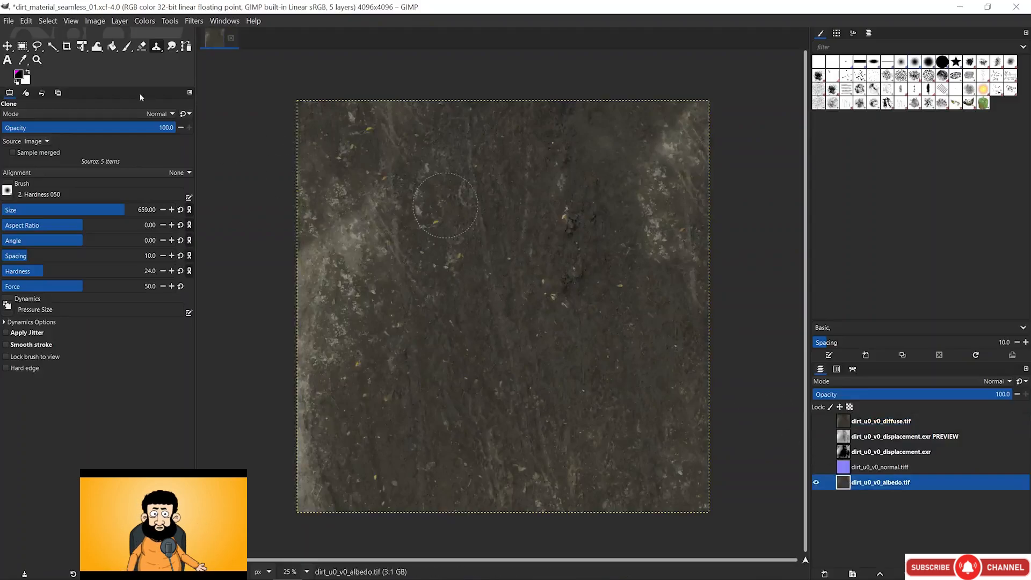
Try to shift the albedo layer up and to the right with the Move tool, and undo the move
click(8, 47)
drag(446, 235, 515, 184)
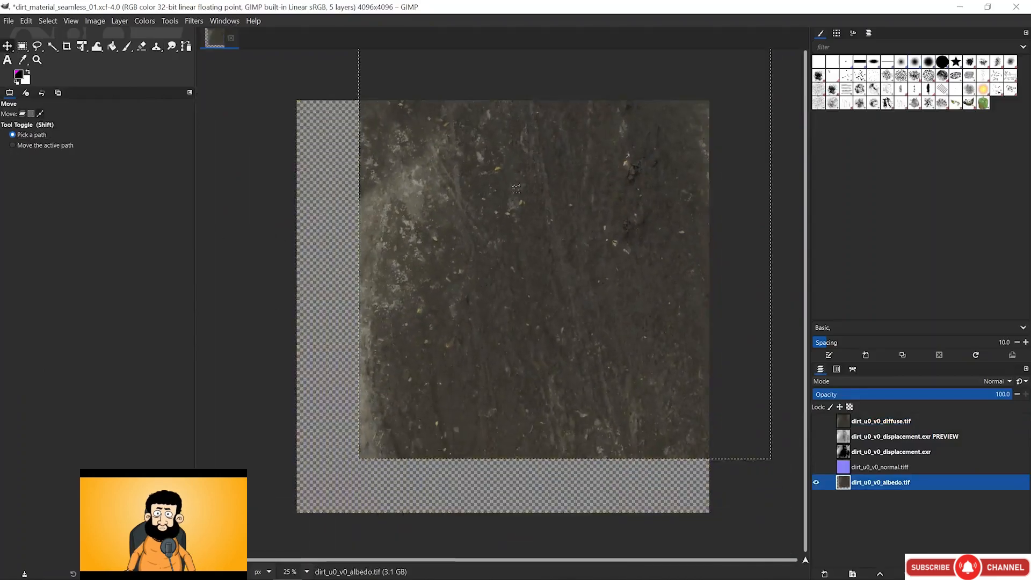
key(ctrl+z)
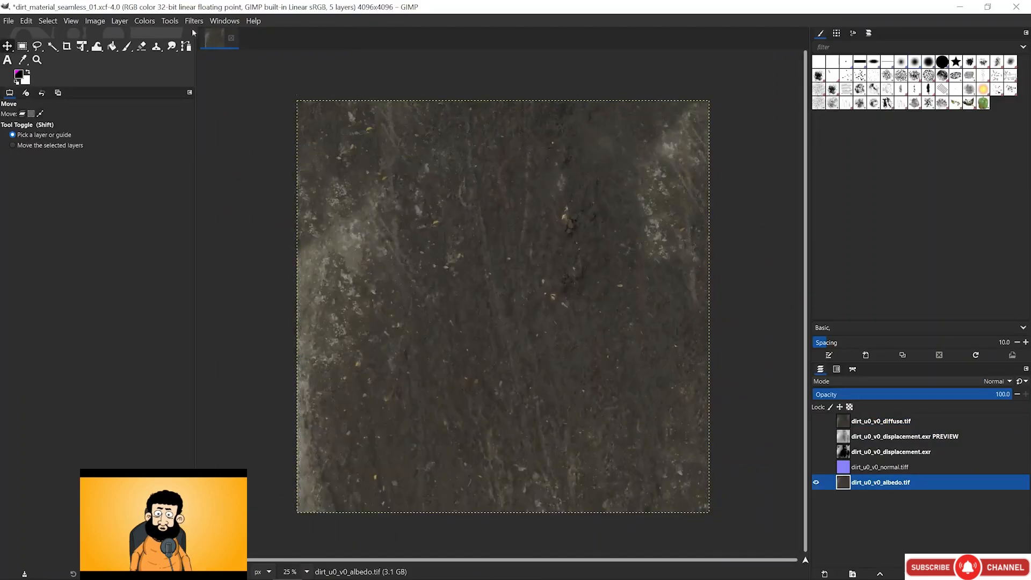
Start the Offset transform on the albedo layer and set its unit to percent
click(120, 20)
mouse_move(170, 155)
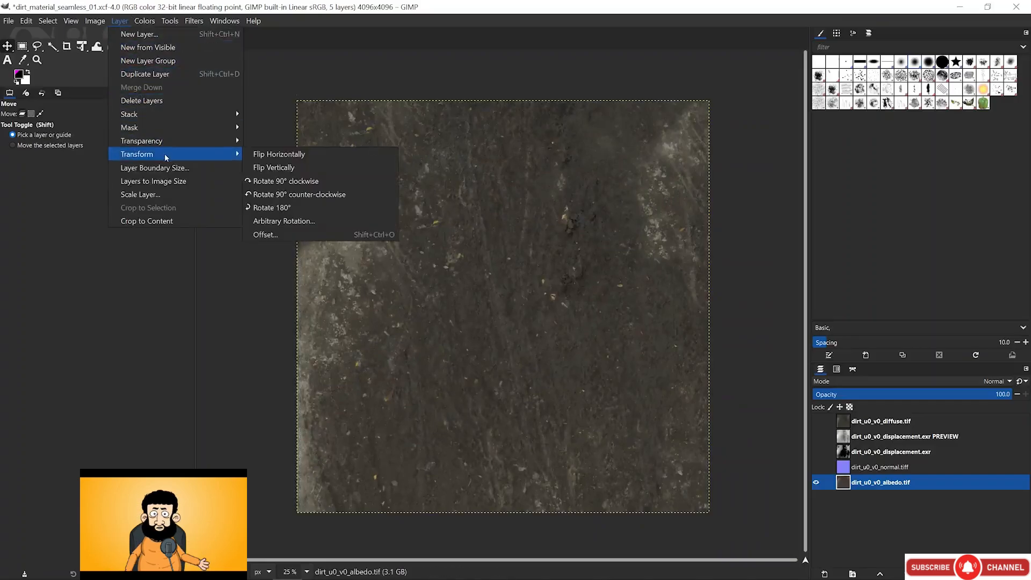
click(306, 234)
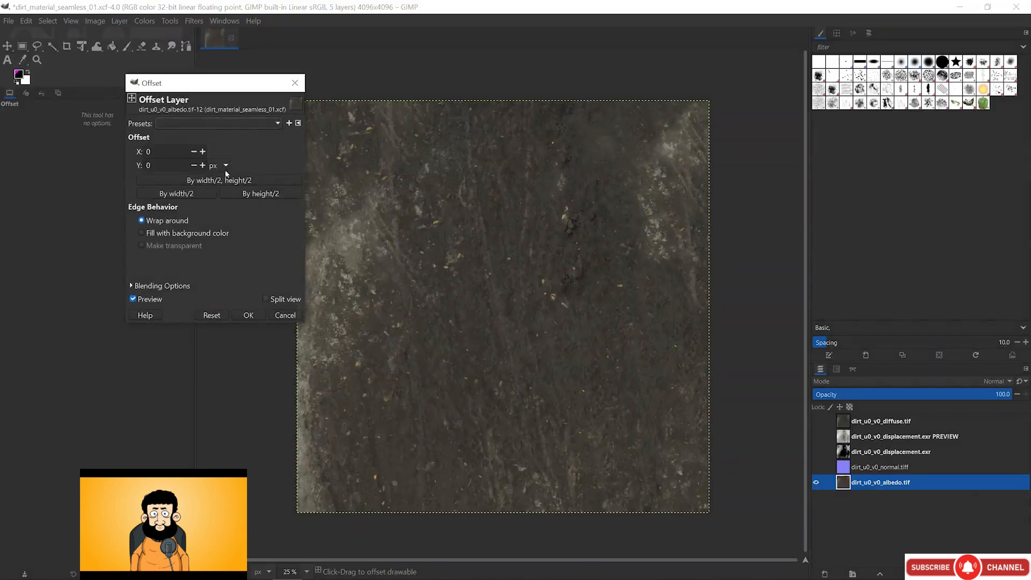
drag(211, 85, 185, 85)
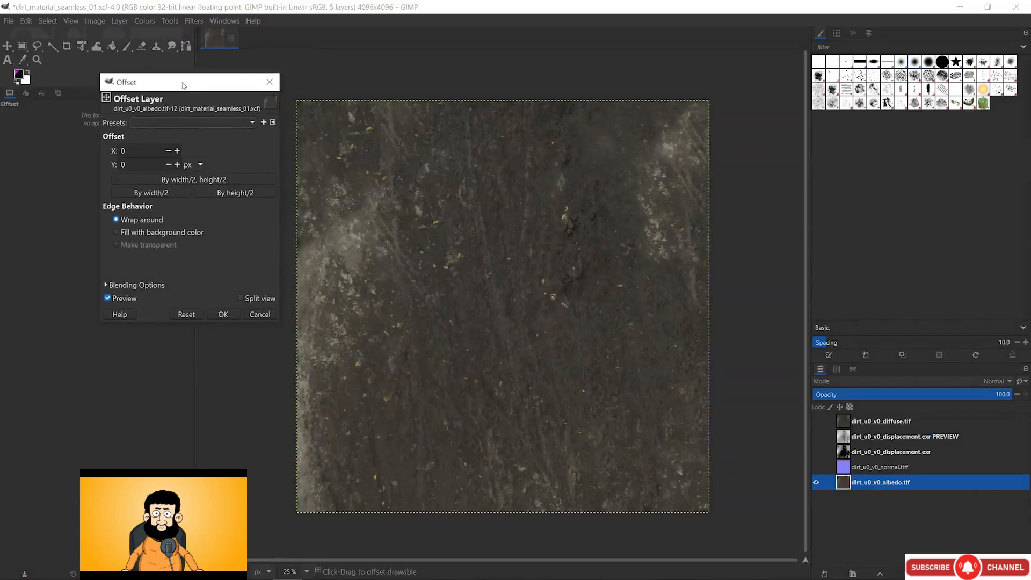
click(193, 166)
click(188, 180)
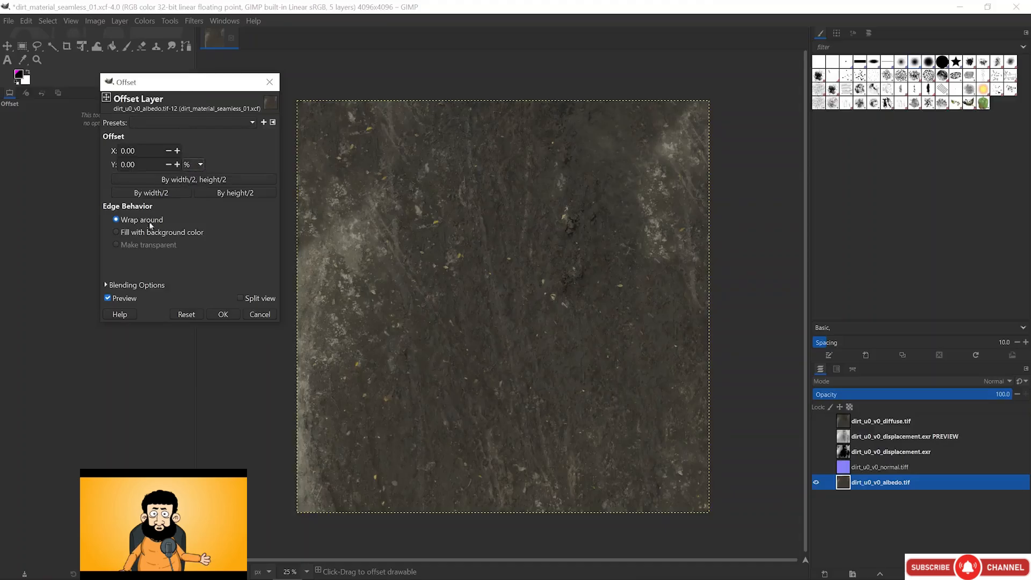
Offset the albedo layer by 50% in X and 50% in Y with wrap-around edges
click(176, 151)
click(176, 151)
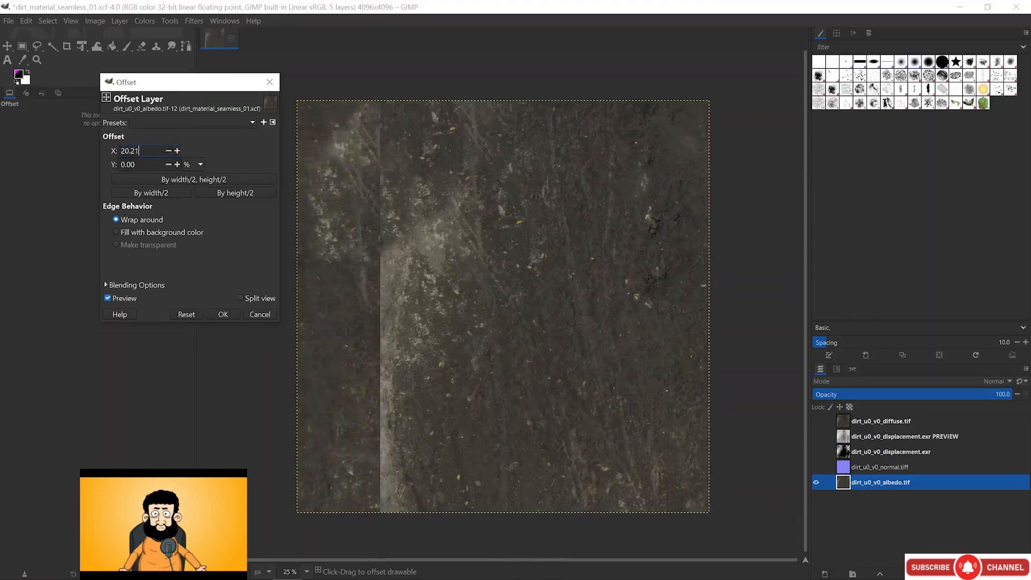
drag(141, 151, 119, 152)
text(50)
click(135, 164)
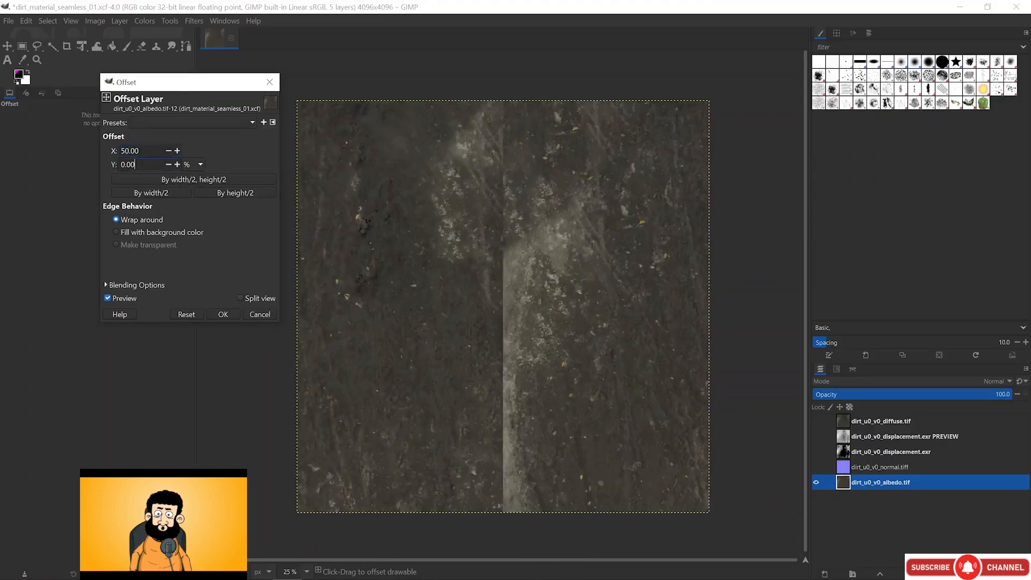
click(177, 164)
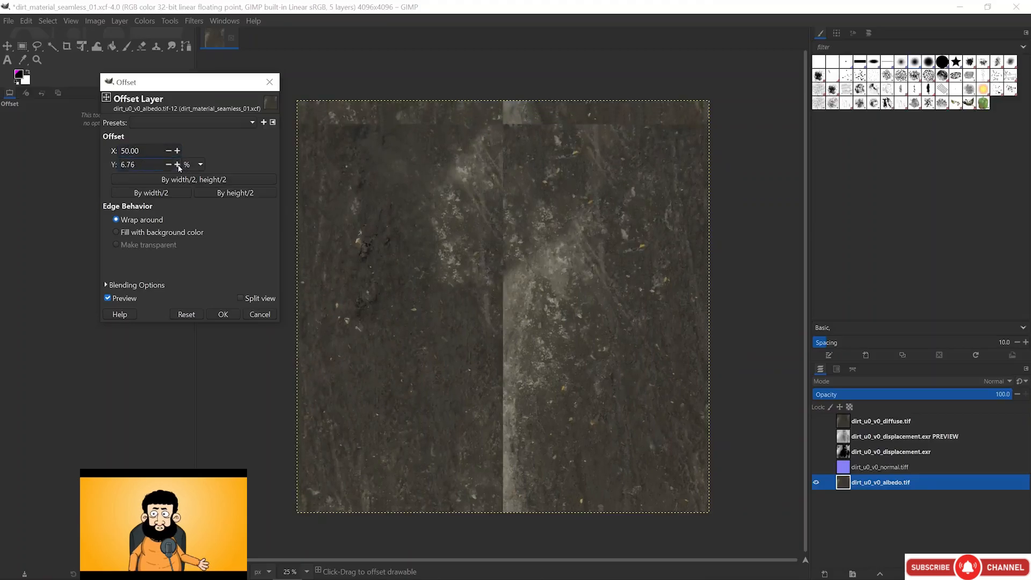
drag(140, 165, 120, 165)
text(50)
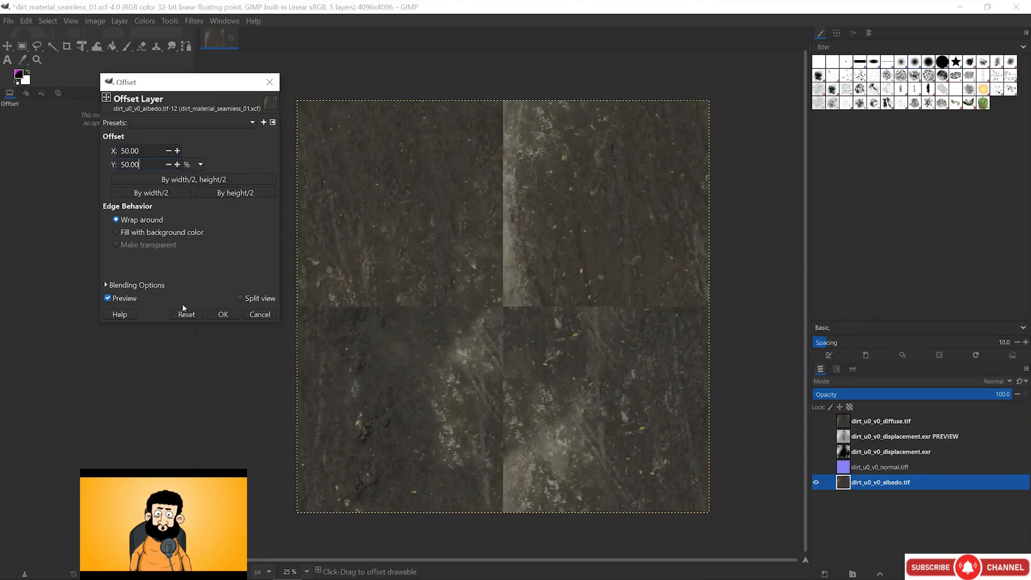
click(222, 315)
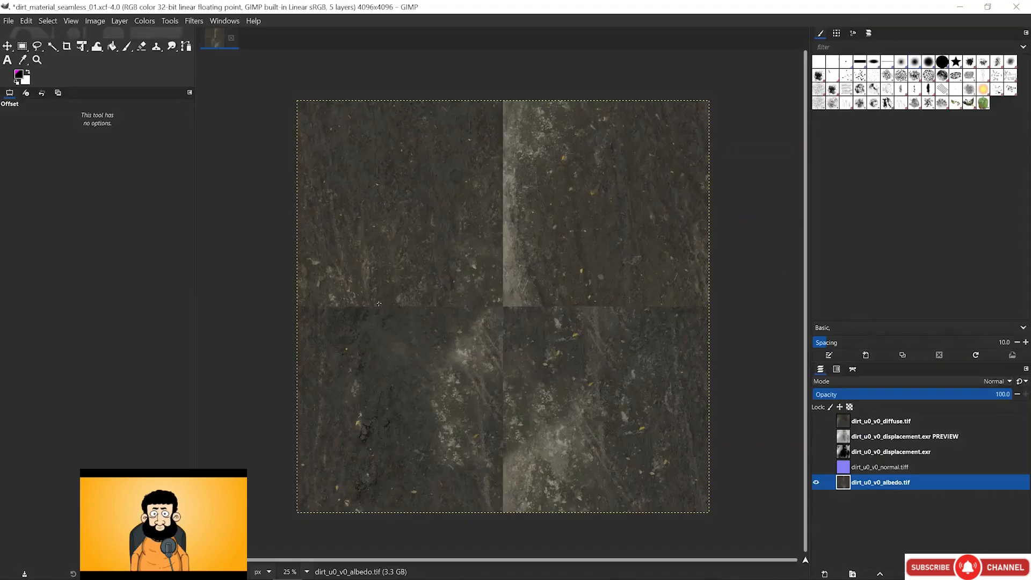
Show the normal layer and offset it by half its width and height, 2048 px each way, with wrap-around edges
click(839, 467)
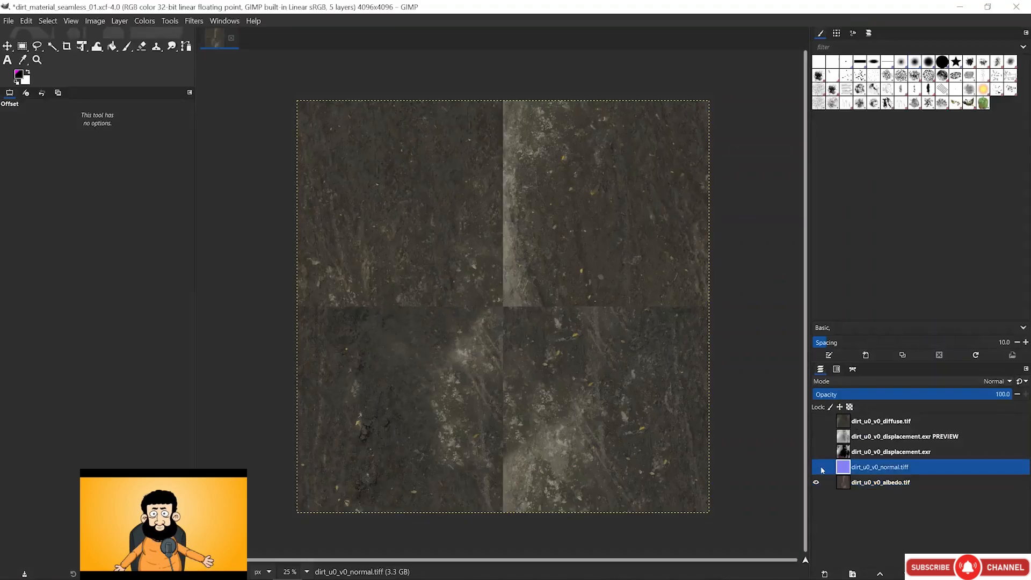
click(816, 467)
key(ctrl+shift+o)
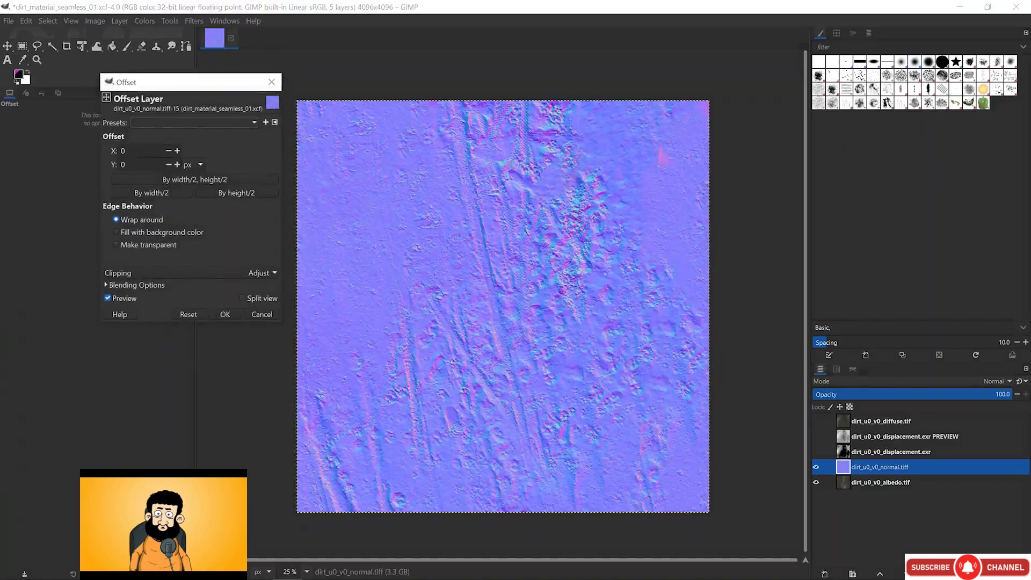
click(227, 180)
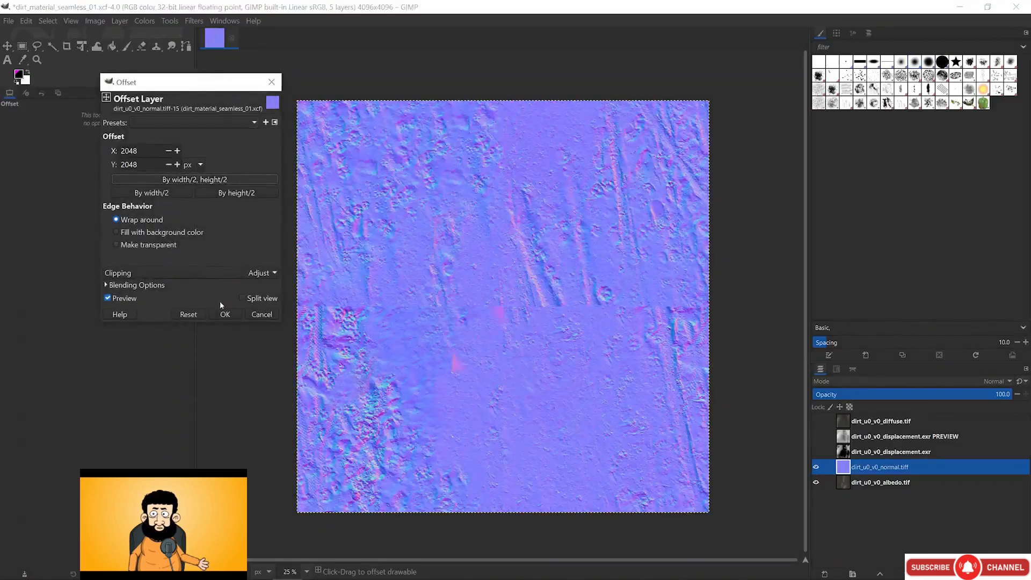
click(224, 314)
Show the displacement layer and offset it by half its width and height, 2048 px each way, with wrap-around edges
click(815, 451)
click(841, 453)
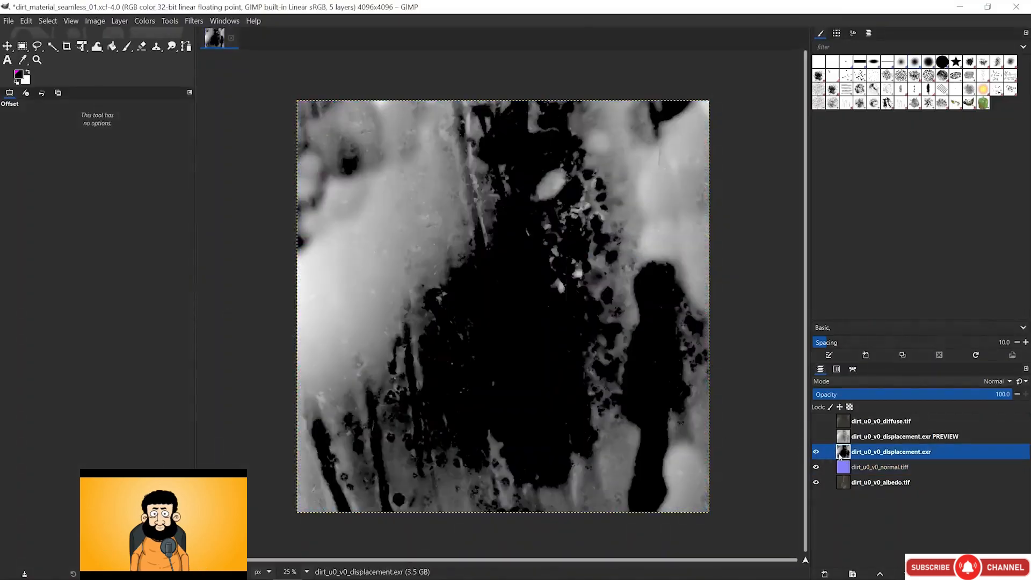
key(ctrl+shift+o)
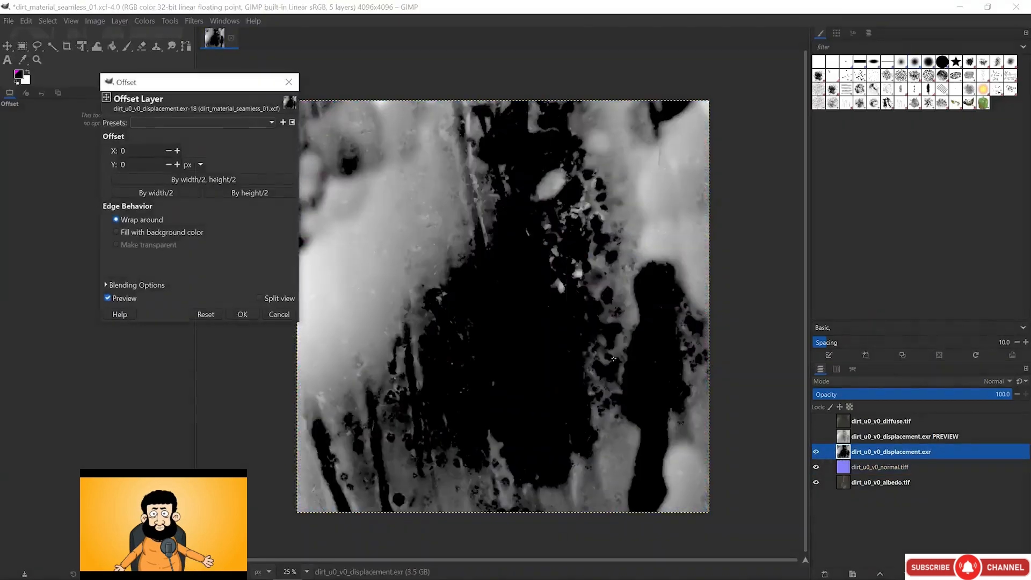
click(220, 182)
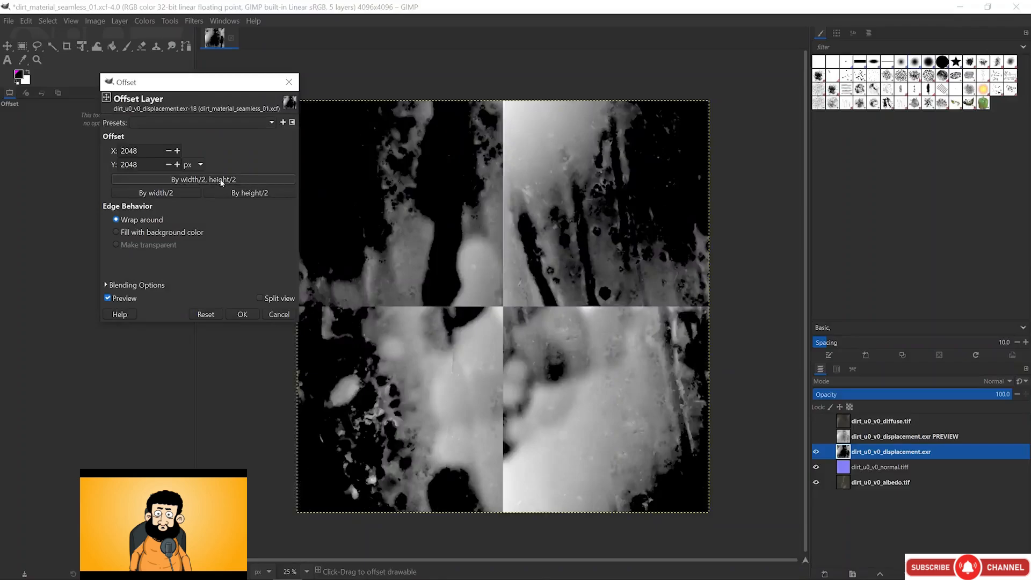
click(242, 312)
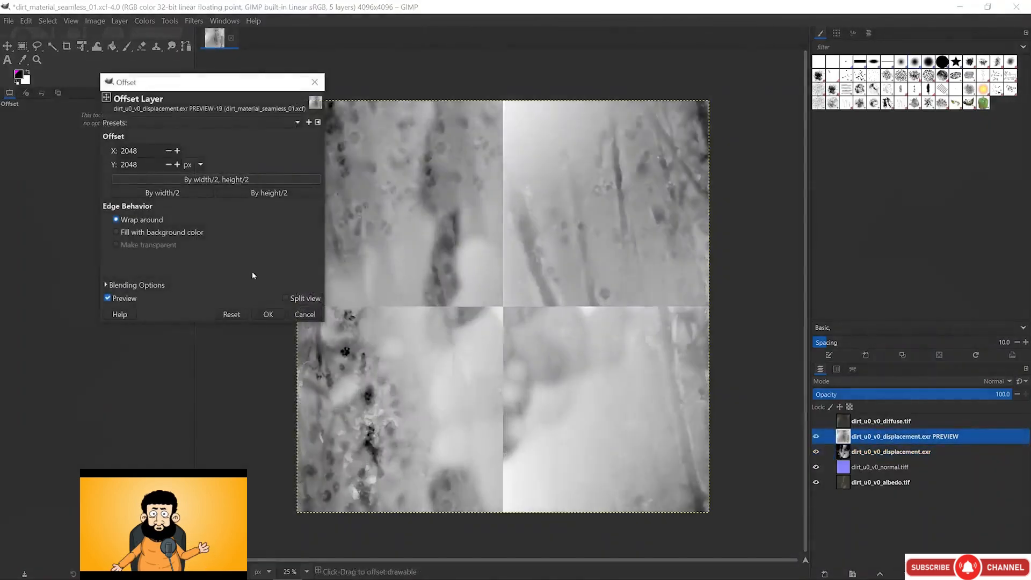
Apply the wrap-around offset of 2048 px each way to the displacement preview layer and the diffuse layer
click(268, 312)
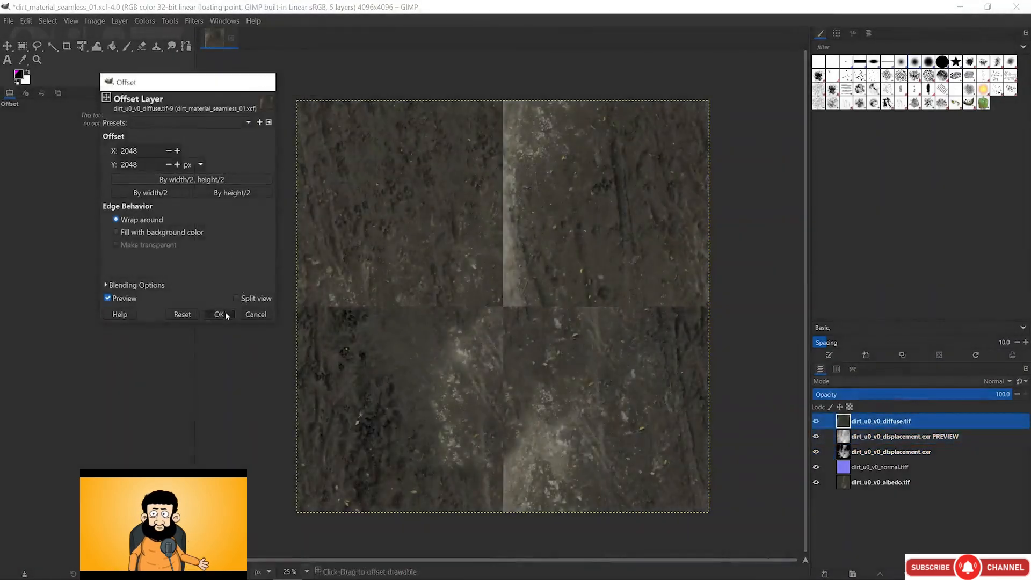
click(228, 312)
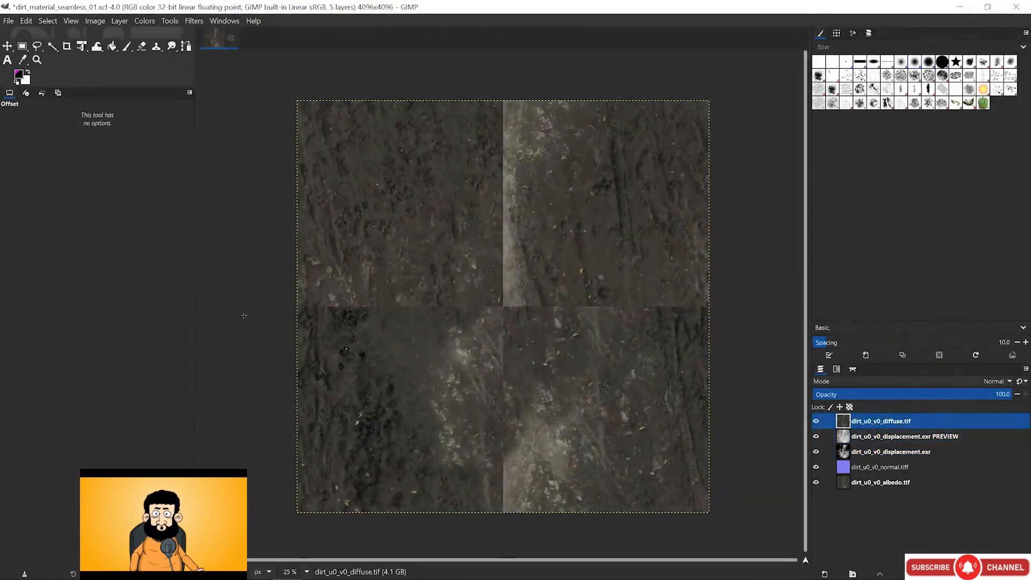
Select all five layers and clone over the vertical seam's lower half and the image centre with a brush size of 533
click(843, 481)
shift+click(842, 422)
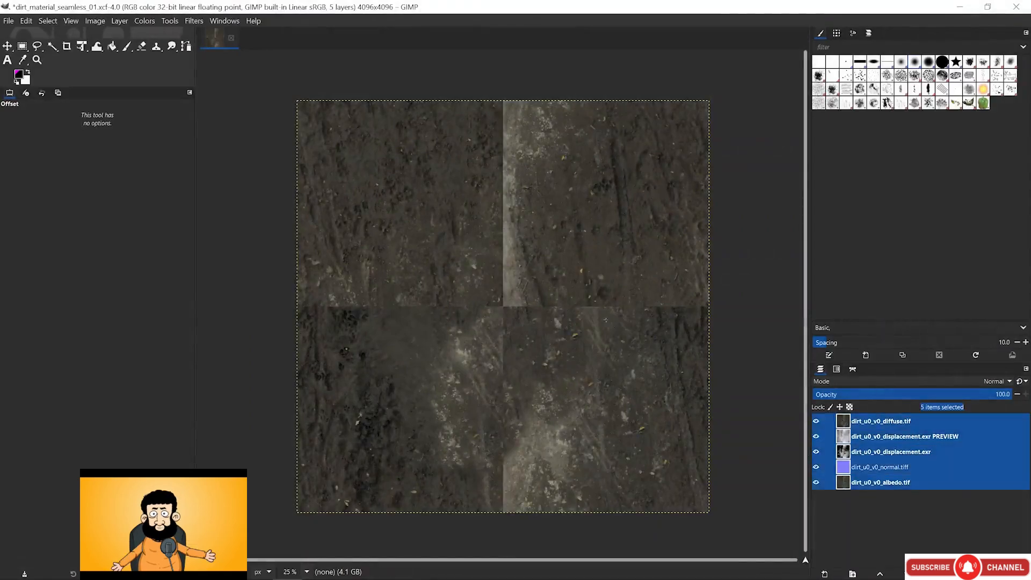
click(156, 46)
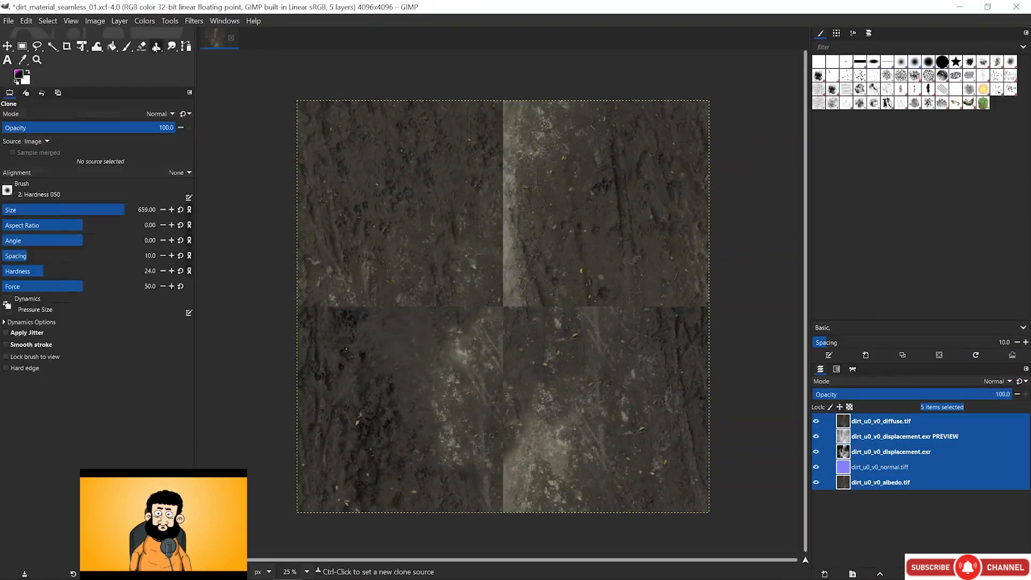
drag(502, 462, 496, 473)
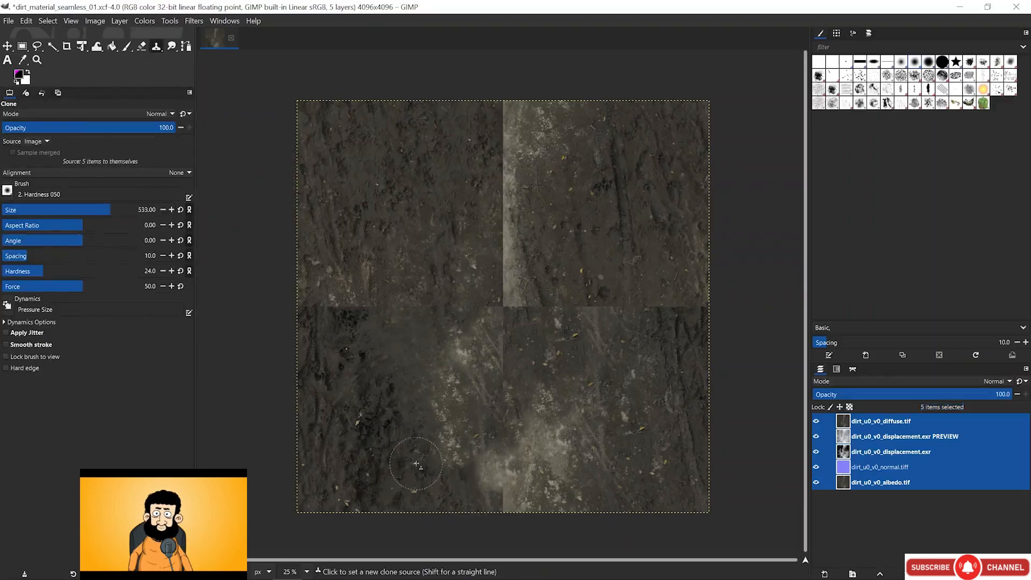
ctrl+click(416, 463)
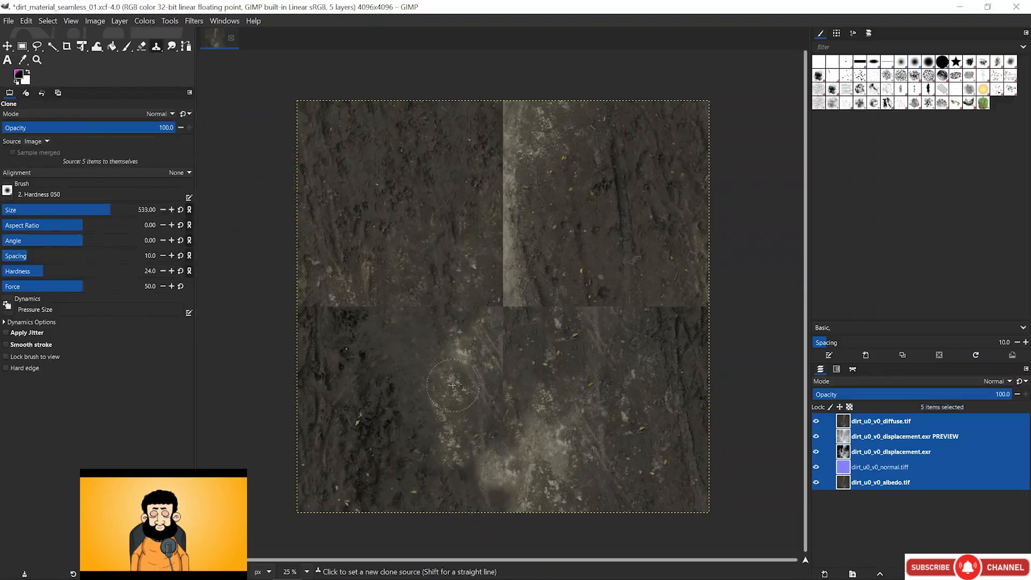
drag(507, 348, 511, 362)
ctrl+click(554, 368)
mouse_move(510, 323)
mouse_down()
mouse_move(504, 281)
mouse_move(490, 263)
mouse_move(467, 261)
mouse_up()
Clone dirt over the upper half of the vertical seam, sampling clean areas on both sides of it
ctrl+click(545, 141)
ctrl+click(593, 263)
ctrl+click(579, 206)
mouse_move(500, 230)
mouse_down()
mouse_move(500, 160)
mouse_move(512, 145)
mouse_move(502, 104)
mouse_up()
ctrl+click(409, 160)
ctrl+click(567, 185)
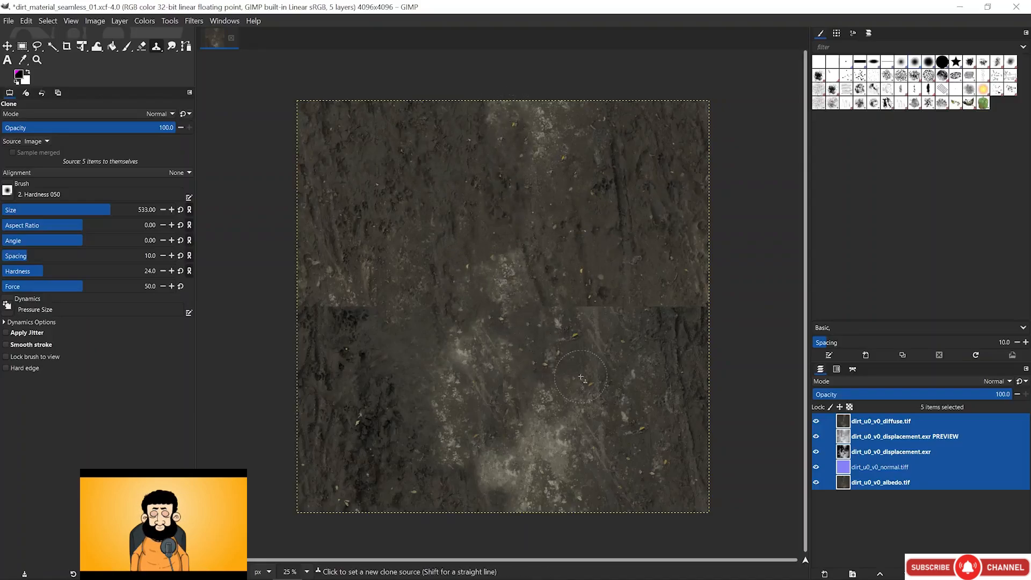
Clone over the horizontal seam from the image centre to its right side, sampling the dirt above and below
ctrl+click(580, 377)
ctrl+click(529, 258)
click(552, 323)
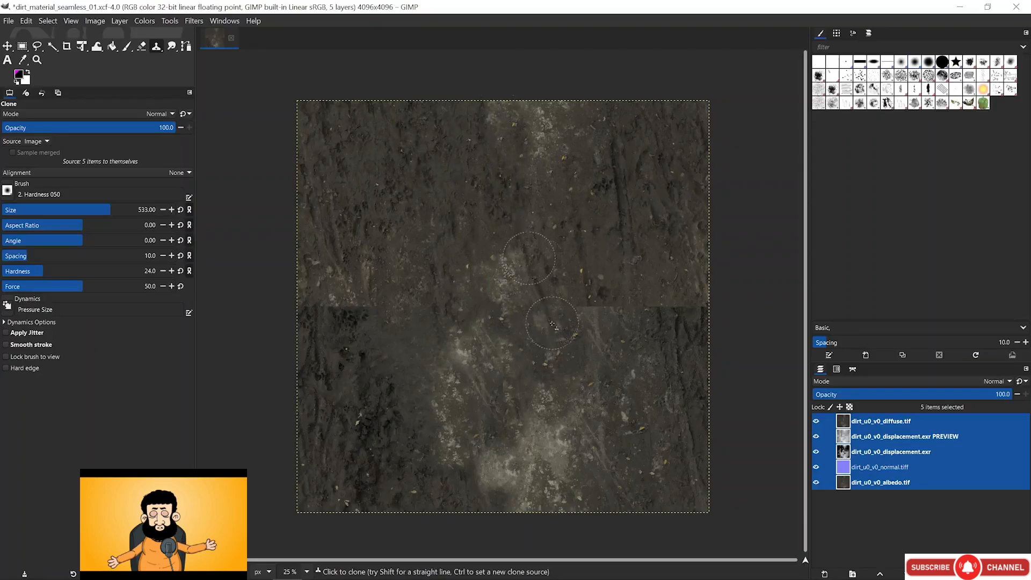
ctrl+click(580, 235)
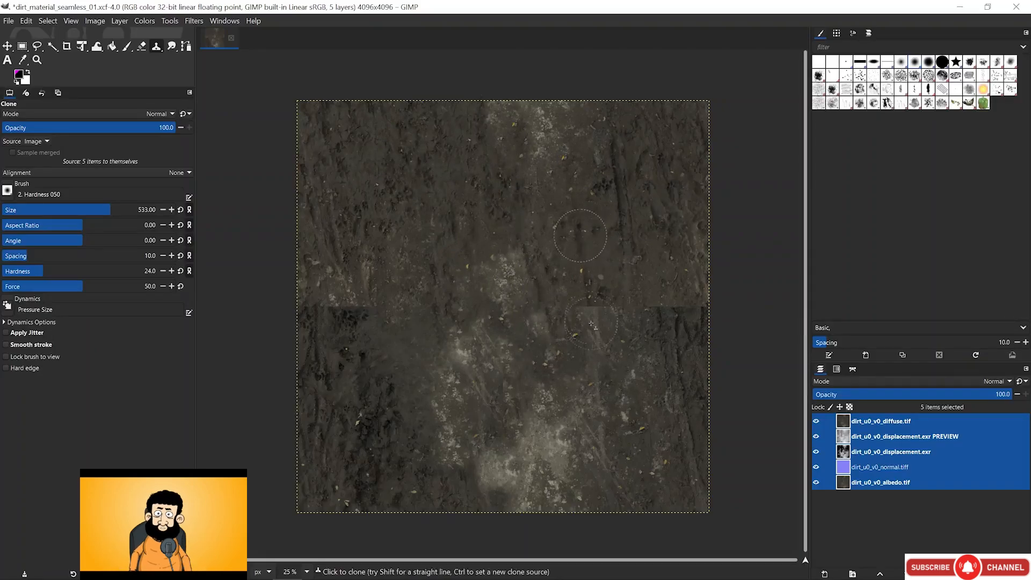
ctrl+click(638, 373)
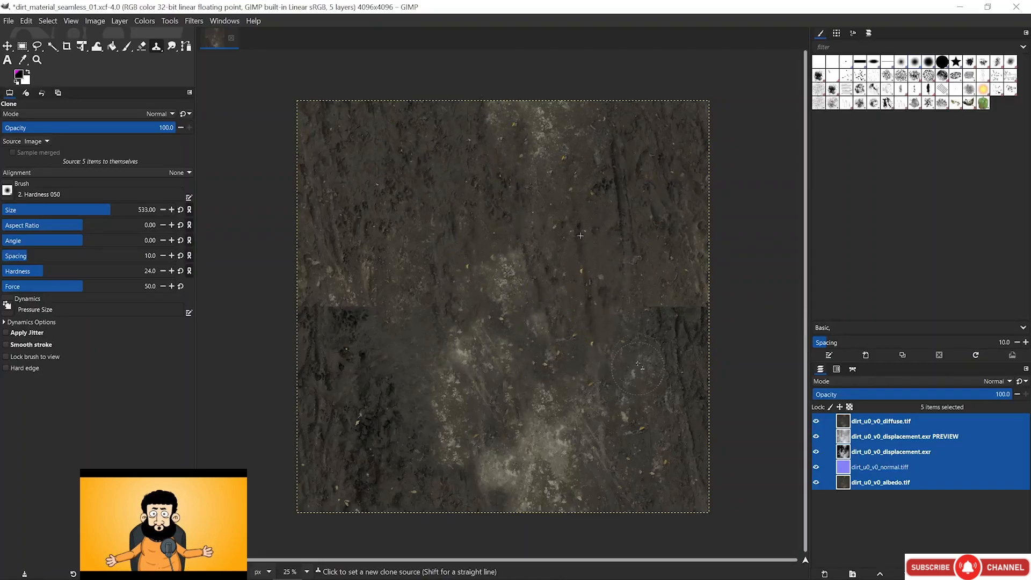
ctrl+click(628, 237)
drag(631, 314, 682, 310)
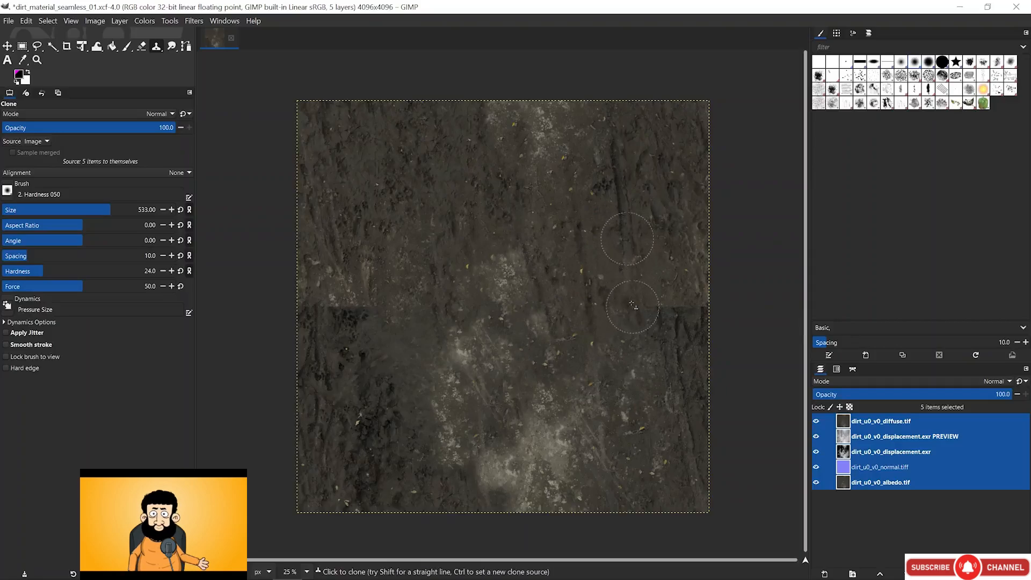
Clone over the left part of the horizontal seam with dirt sampled from below it
ctrl+click(373, 412)
click(342, 302)
ctrl+click(399, 259)
Move the displacement layer to the top of the stack and select all five layers together
click(840, 426)
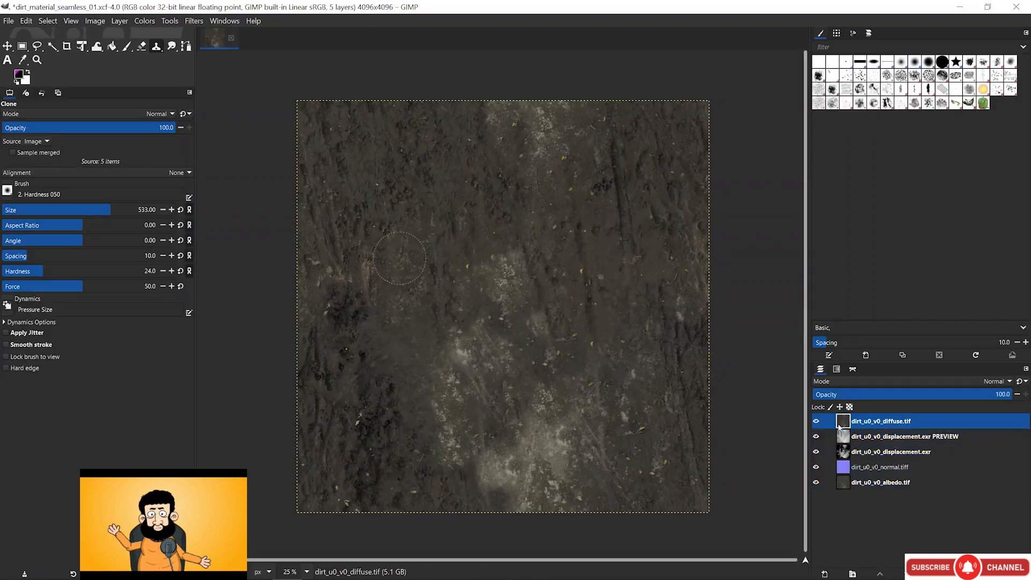
drag(843, 452, 846, 420)
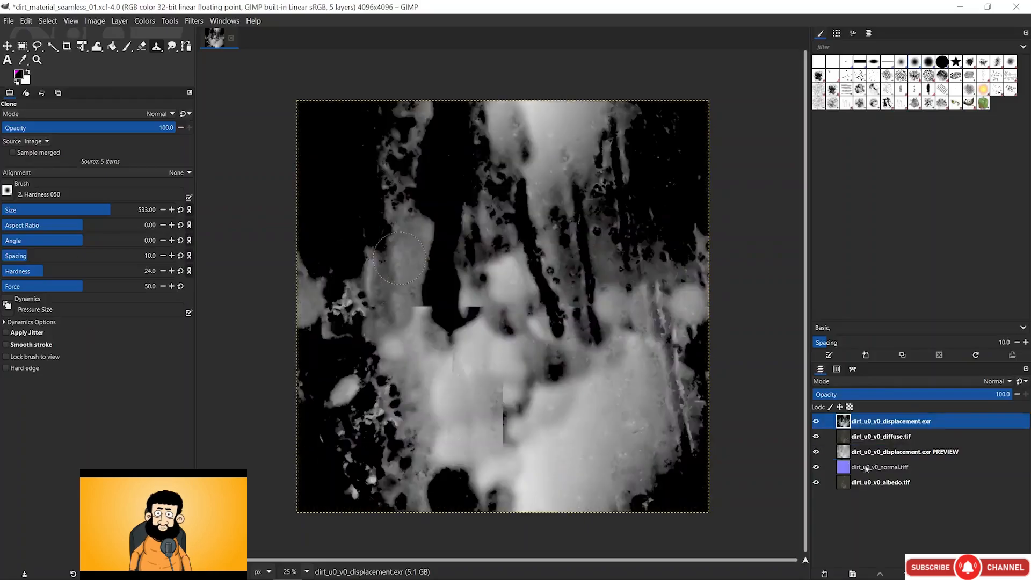
click(844, 483)
shift+click(843, 422)
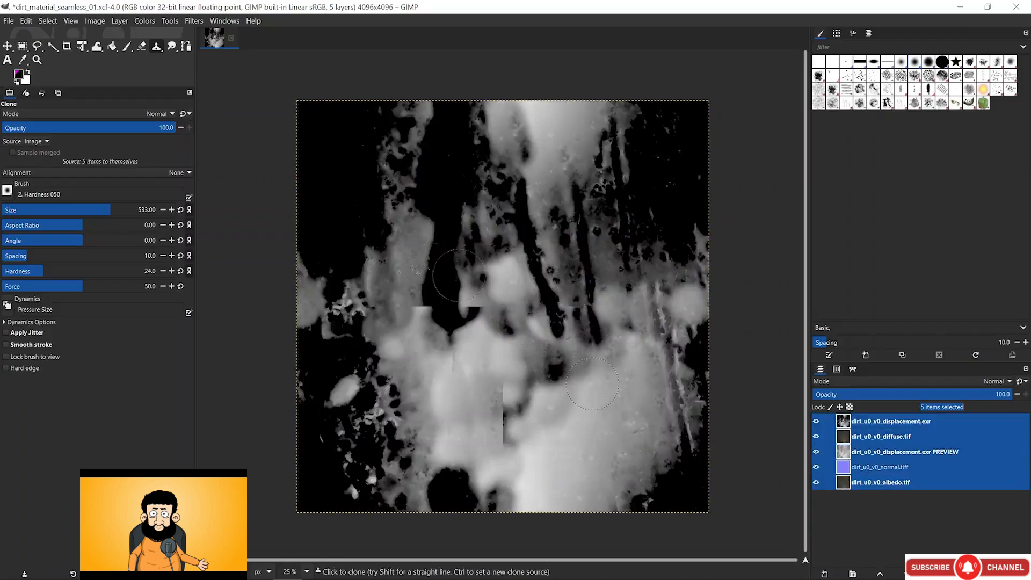
Clone over the horizontal seam remnants left of the displacement map's centre, using brush sizes of 367 and 220
drag(106, 209, 89, 209)
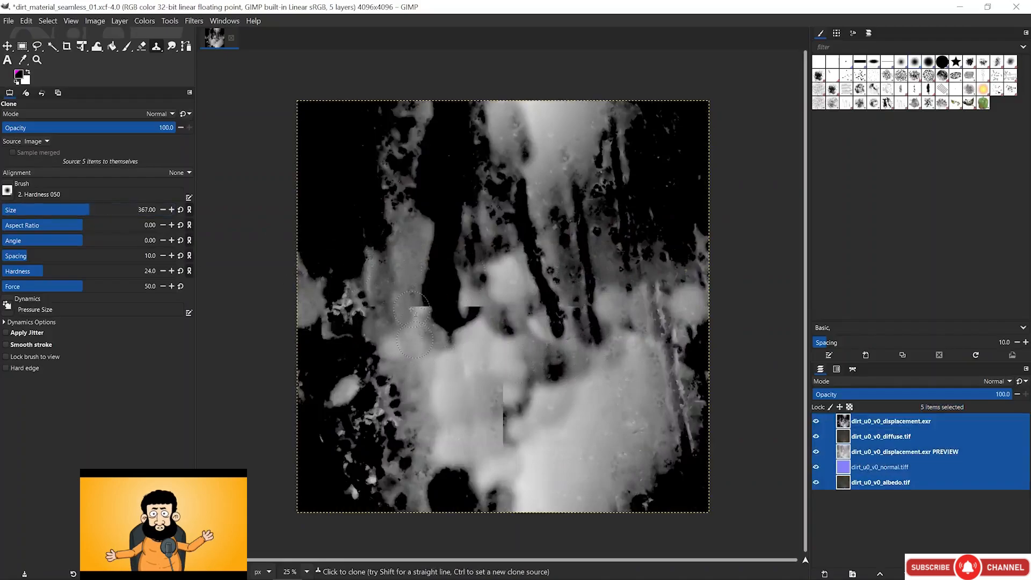
ctrl+click(445, 277)
click(438, 308)
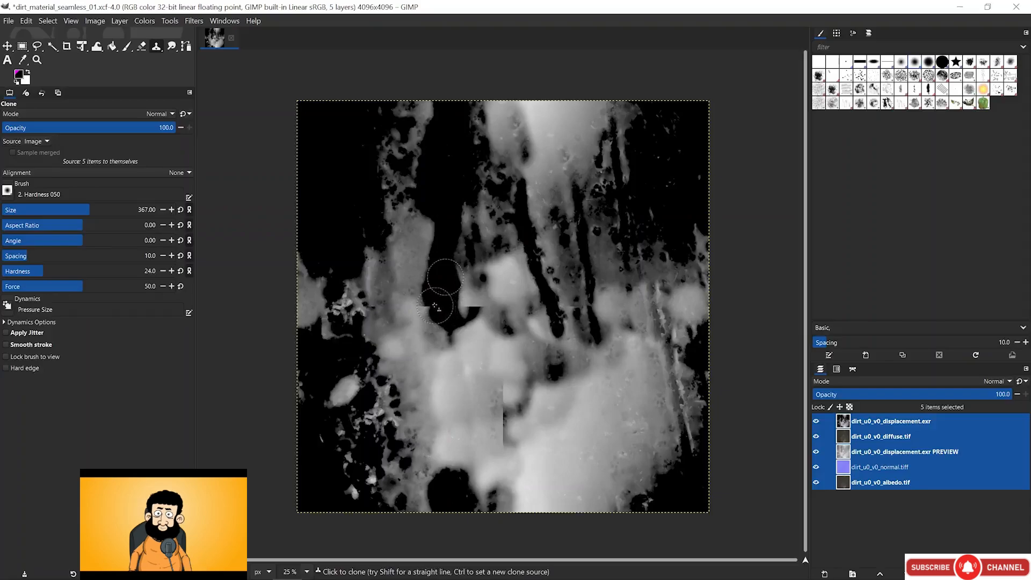
drag(430, 305, 440, 315)
drag(89, 210, 67, 209)
click(472, 304)
Clone away the short vertical seam below the displacement map's centre, resampling from both sides
ctrl+click(521, 397)
drag(505, 391, 501, 423)
ctrl+click(522, 404)
ctrl+click(488, 433)
click(506, 433)
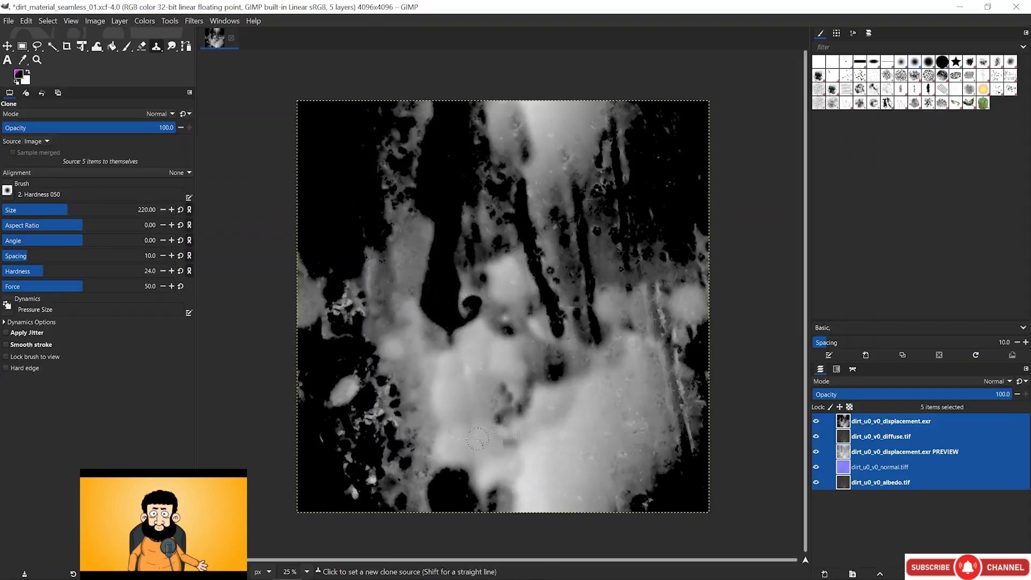
ctrl+click(483, 441)
click(500, 425)
ctrl+click(514, 405)
ctrl+click(513, 445)
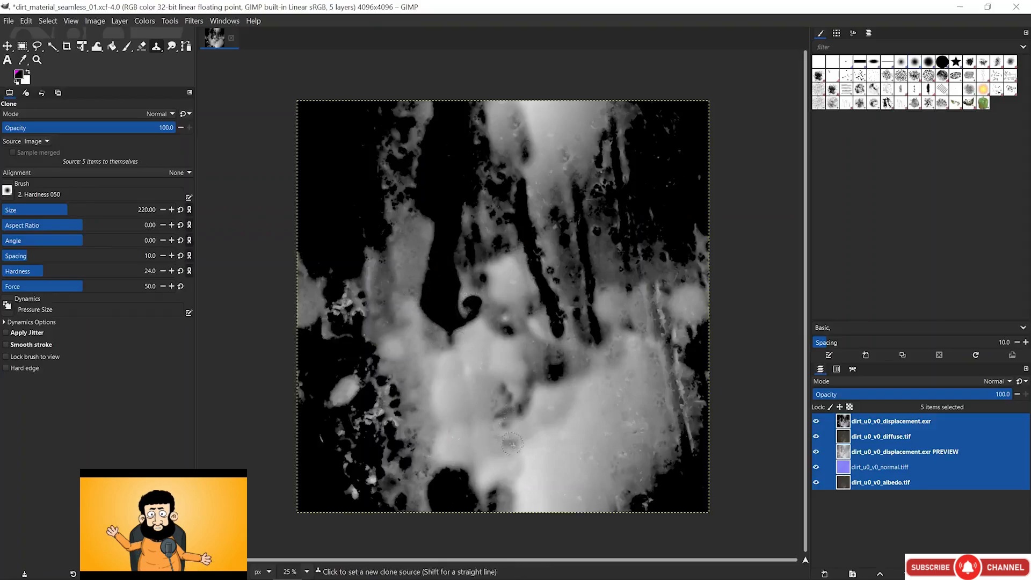
ctrl+click(569, 352)
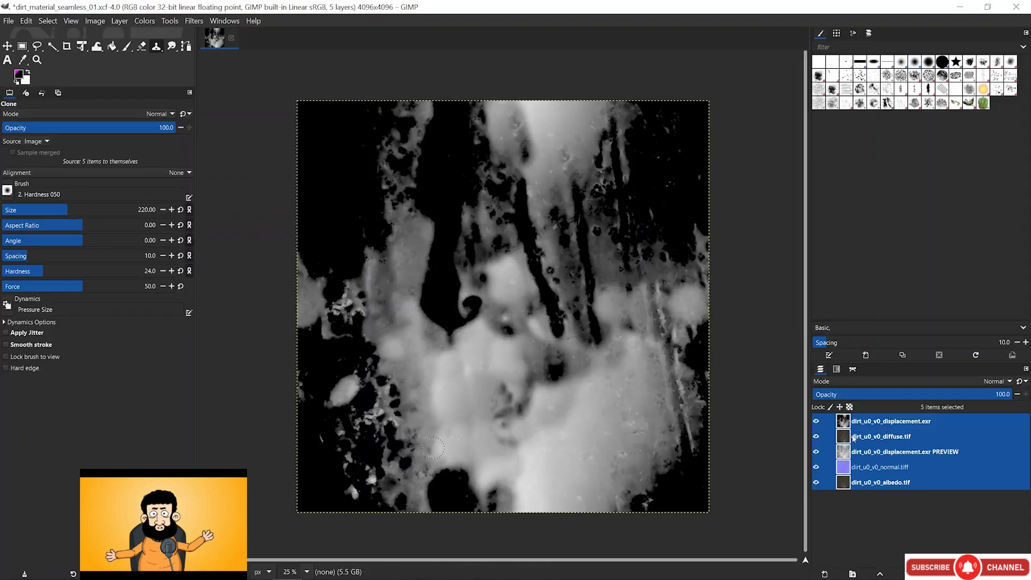
Move the diffuse layer back to the top of the stack and save the image
drag(853, 437, 849, 420)
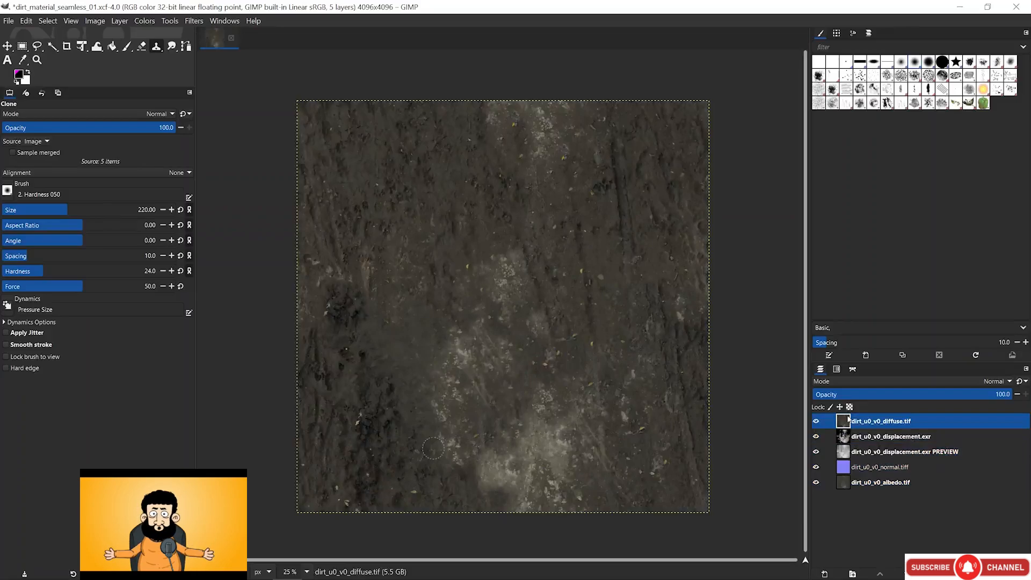
key(ctrl+s)
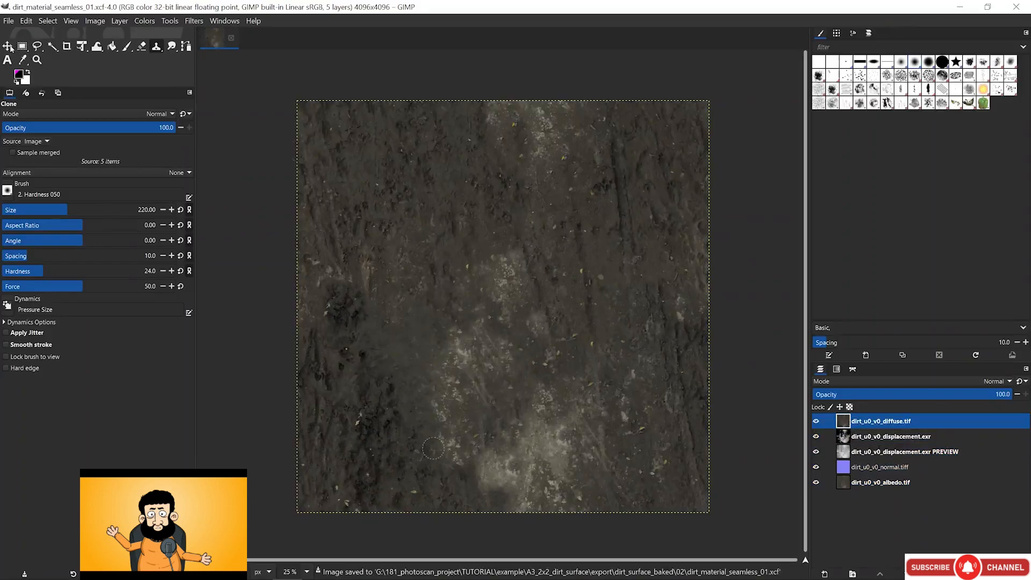
Offset the diffuse layer by half its width and height, 2048 px each way, with wrap-around edges
click(8, 47)
click(119, 20)
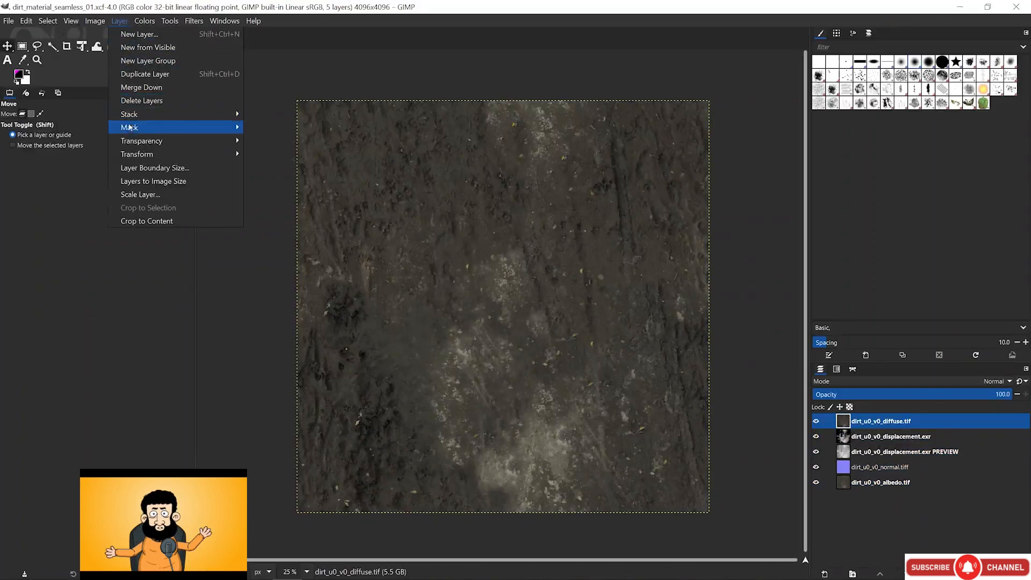
mouse_move(172, 154)
click(272, 234)
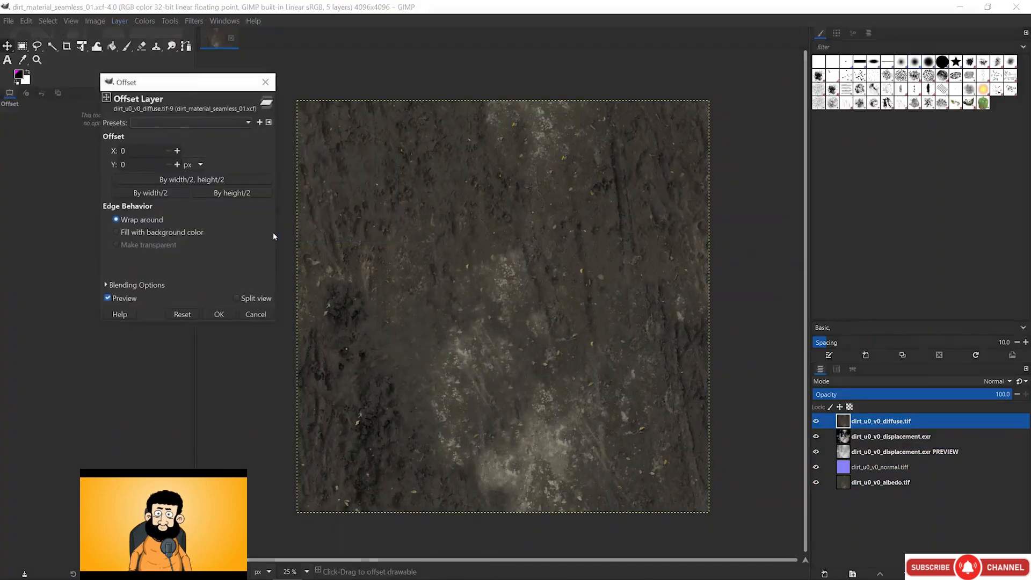
click(219, 180)
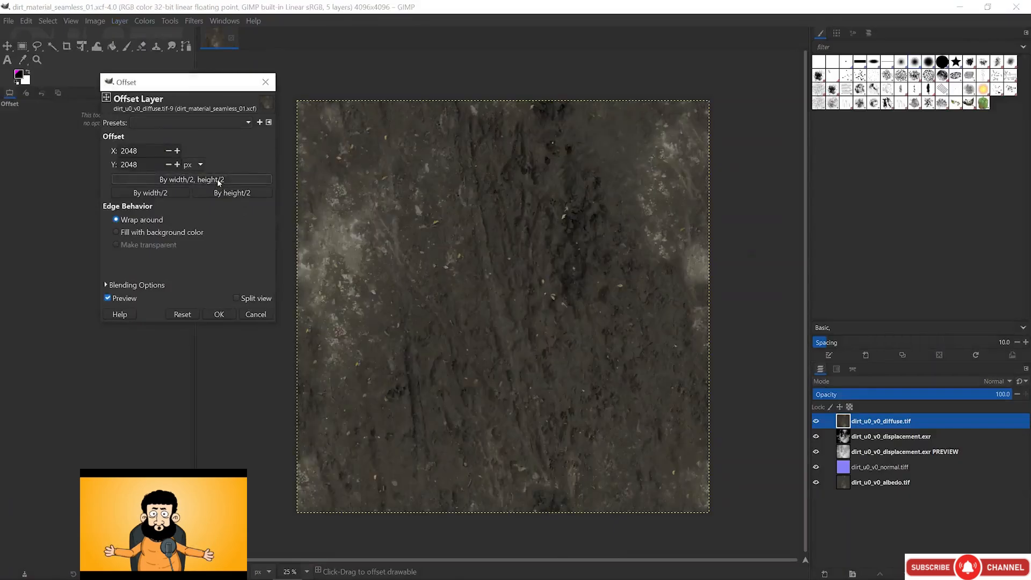
click(219, 314)
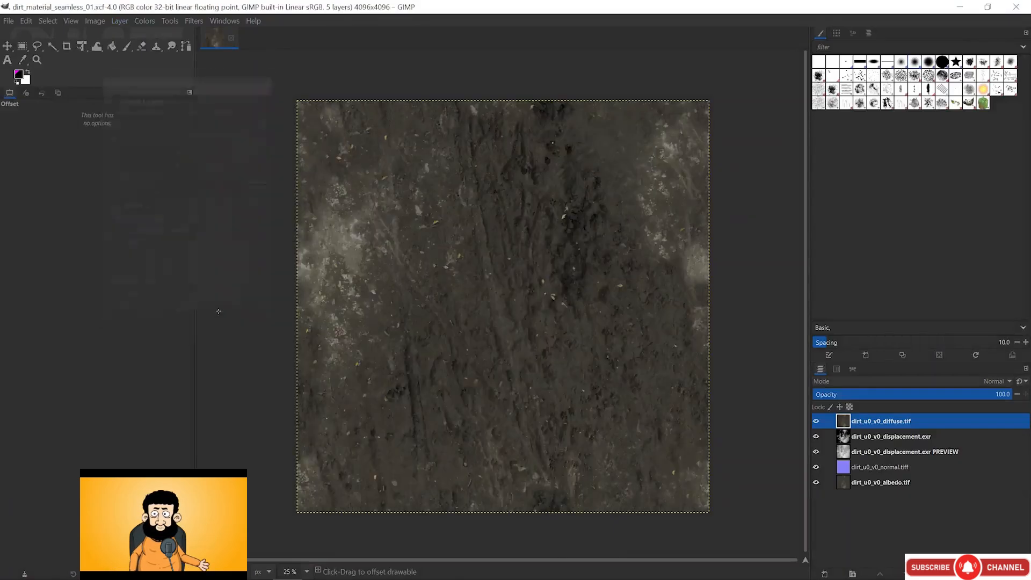
Hide the diffuse layer and offset the displacement layer by half its width and height, 2048 px each way
click(815, 421)
click(888, 436)
key(shift+ctrl+o)
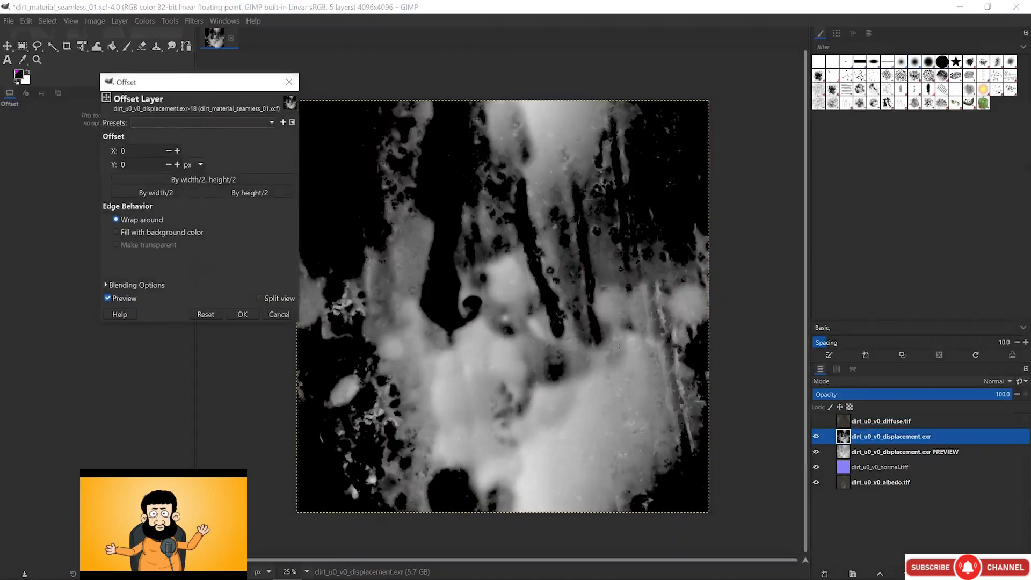
click(212, 180)
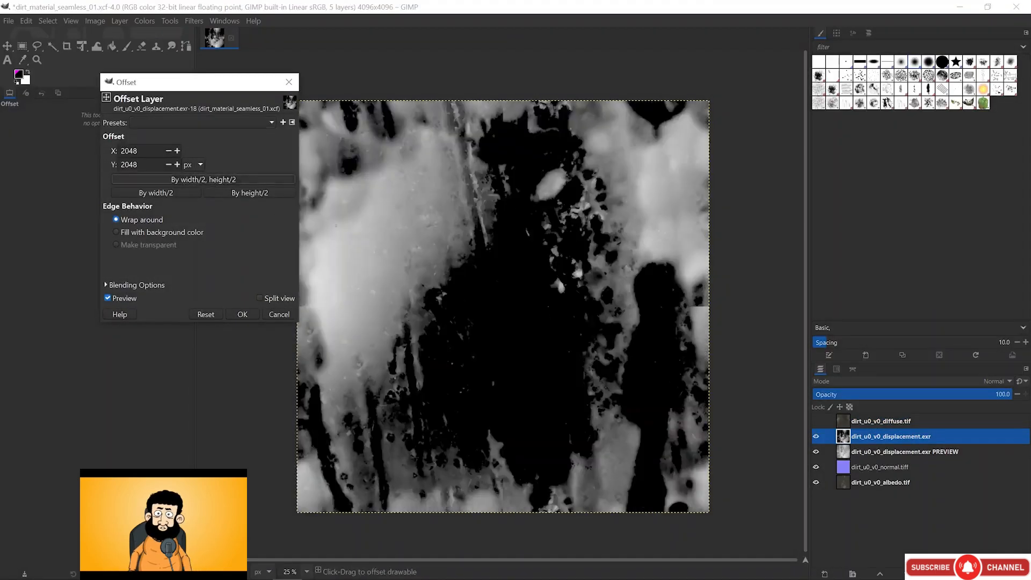
click(242, 314)
Hide the displacement layer, then offset the displacement preview and albedo layers by half their width and height, 2048 px each way
click(815, 436)
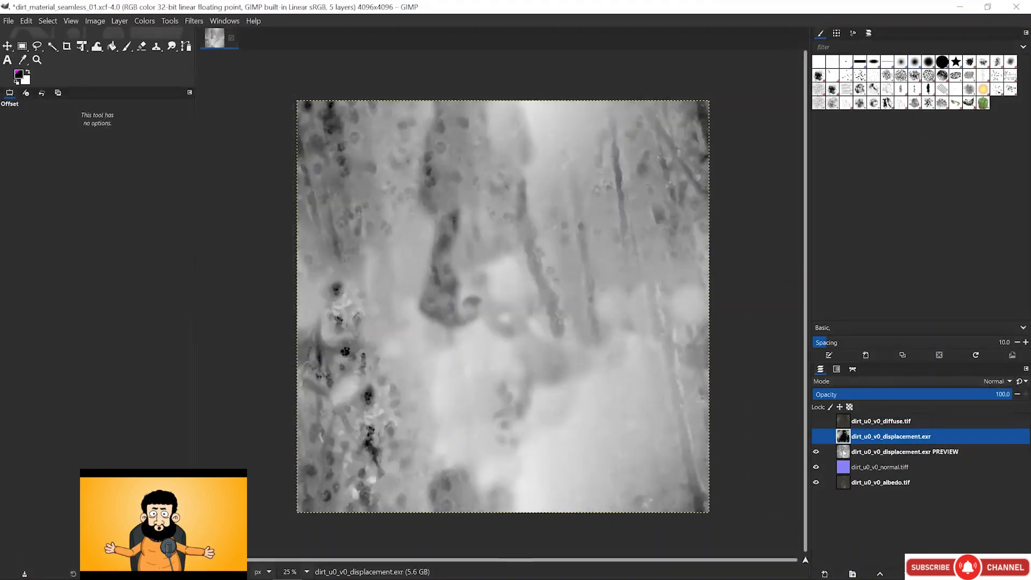
click(889, 452)
click(584, 327)
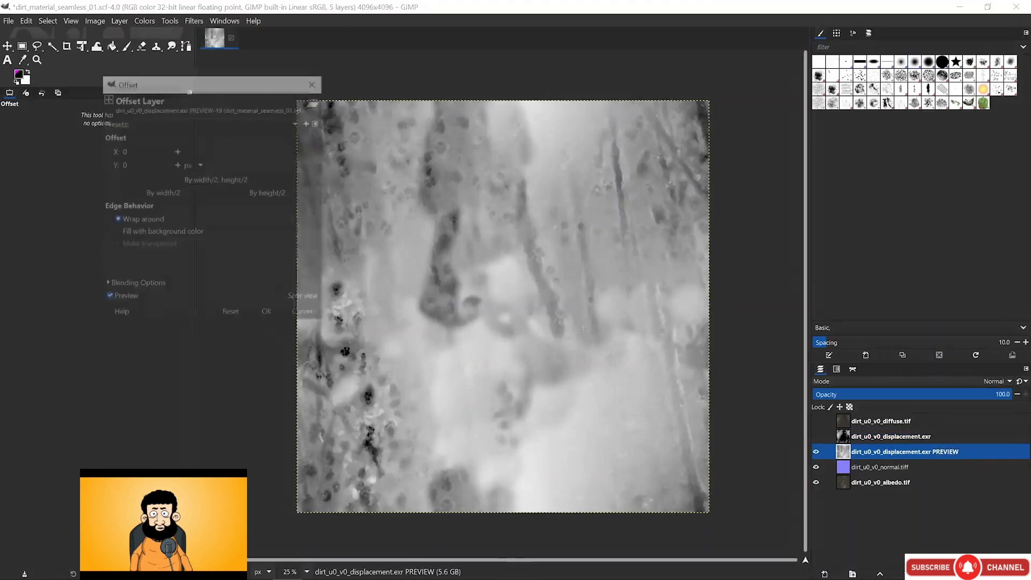
click(219, 182)
click(268, 314)
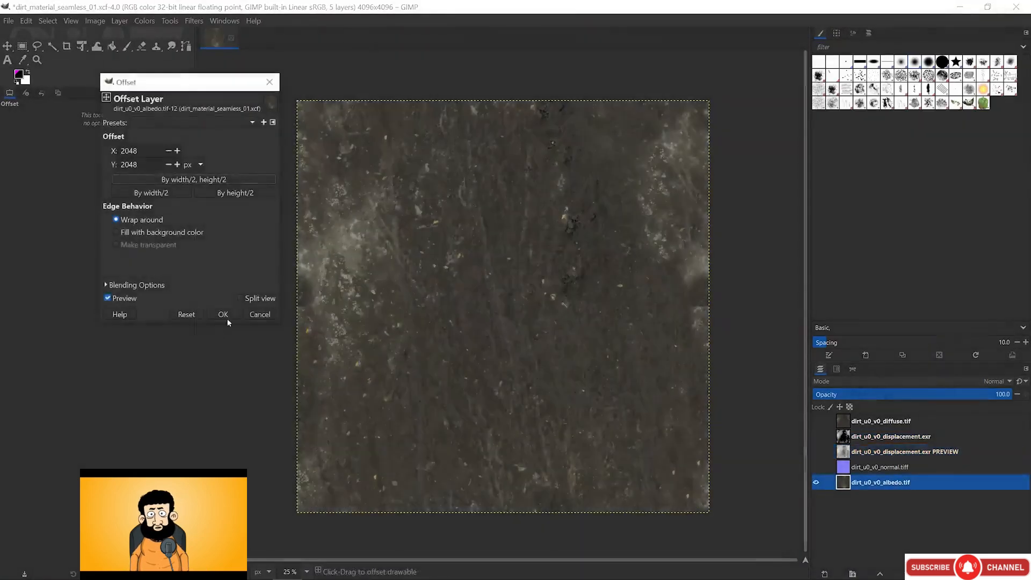
click(224, 315)
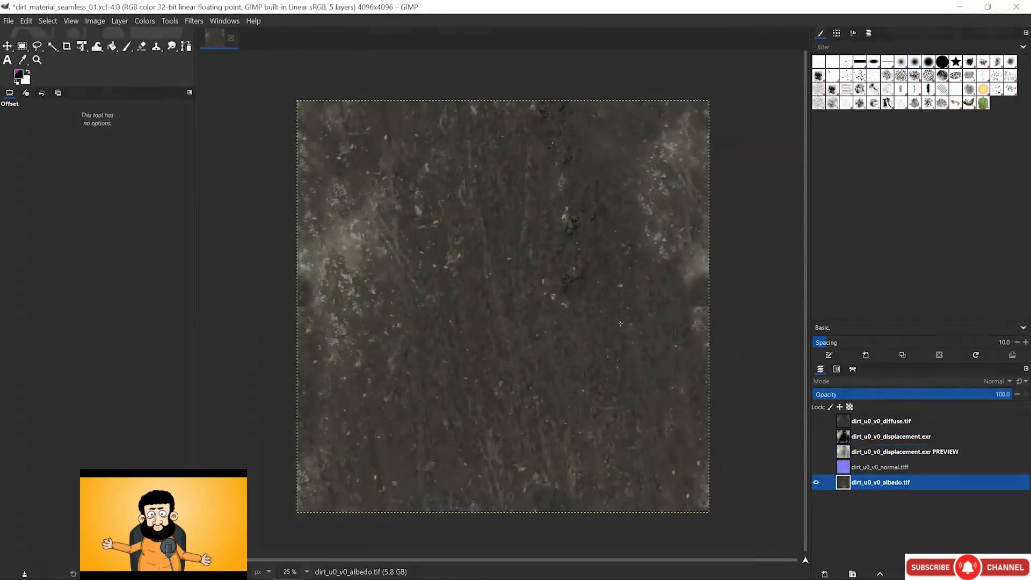
Make the normal, both displacement and diffuse layers visible again and select all five layers together
click(817, 467)
click(817, 452)
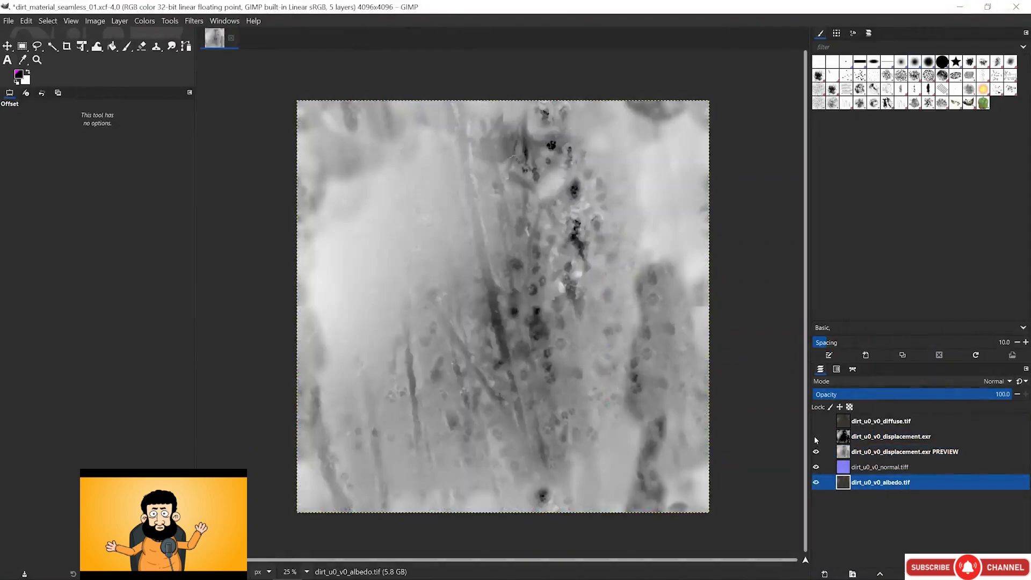
click(816, 436)
click(815, 422)
click(843, 422)
key(ctrl+a)
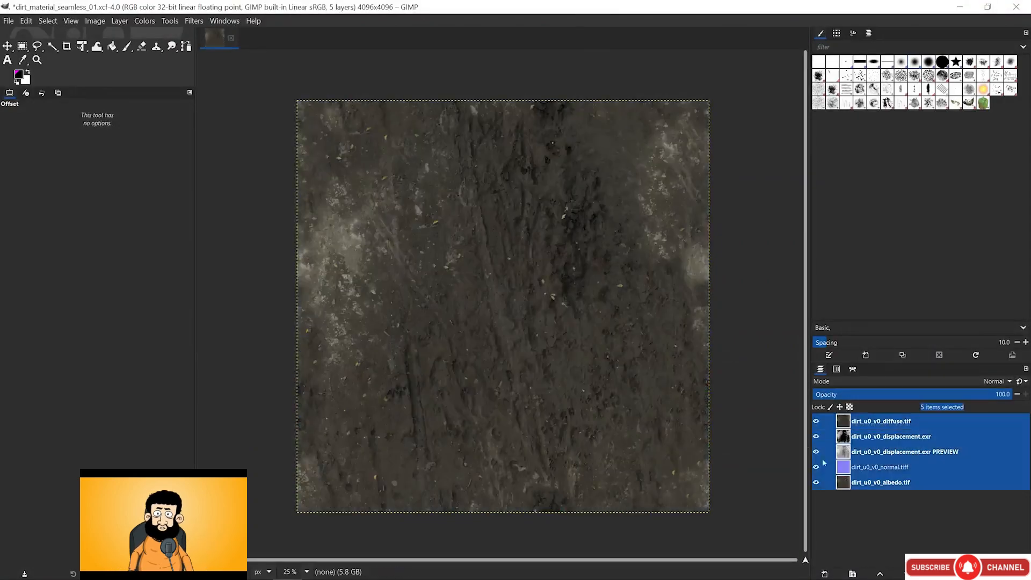
Take up the Clone tool and sample clone sources near the image's right and upper edges with all five layers selected
click(157, 46)
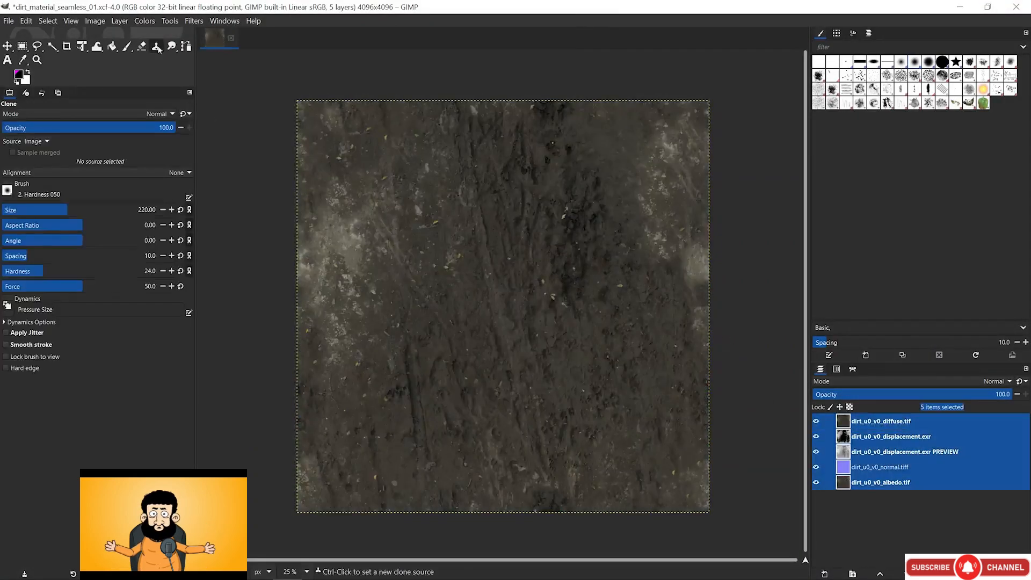
ctrl+click(699, 314)
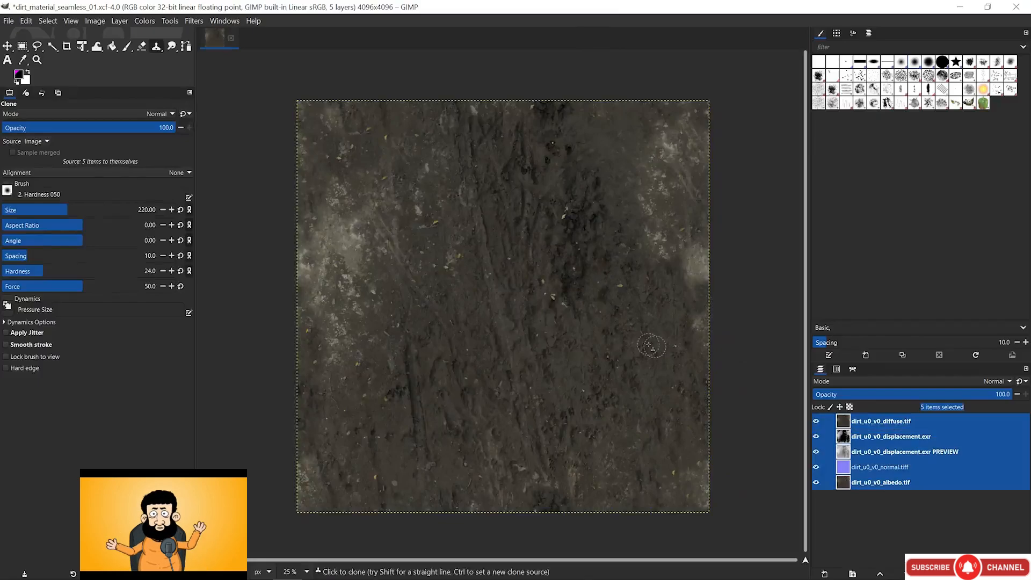
ctrl+click(491, 124)
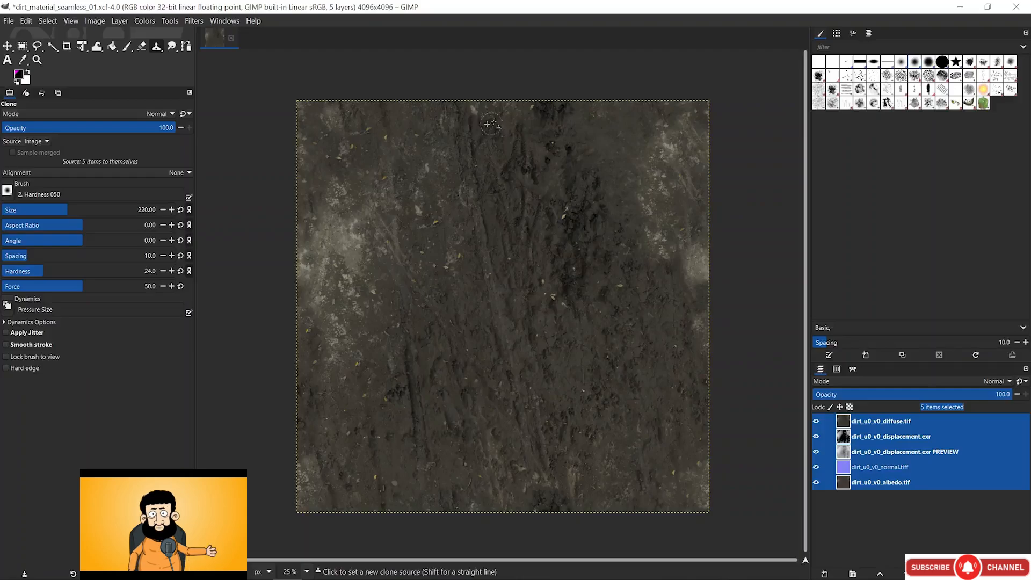
ctrl+click(525, 120)
Examine the dirt texture close up and as a whole for remaining seams or visible clone marks
ctrl+scroll(545, 288, up, 6)
middle_drag(553, 288, 351, 436)
mouse_move(402, 403)
middle_down()
mouse_move(488, 340)
mouse_move(706, 245)
mouse_move(510, 135)
mouse_move(679, 308)
middle_up()
middle_drag(604, 242, 484, 396)
middle_drag(569, 172, 457, 321)
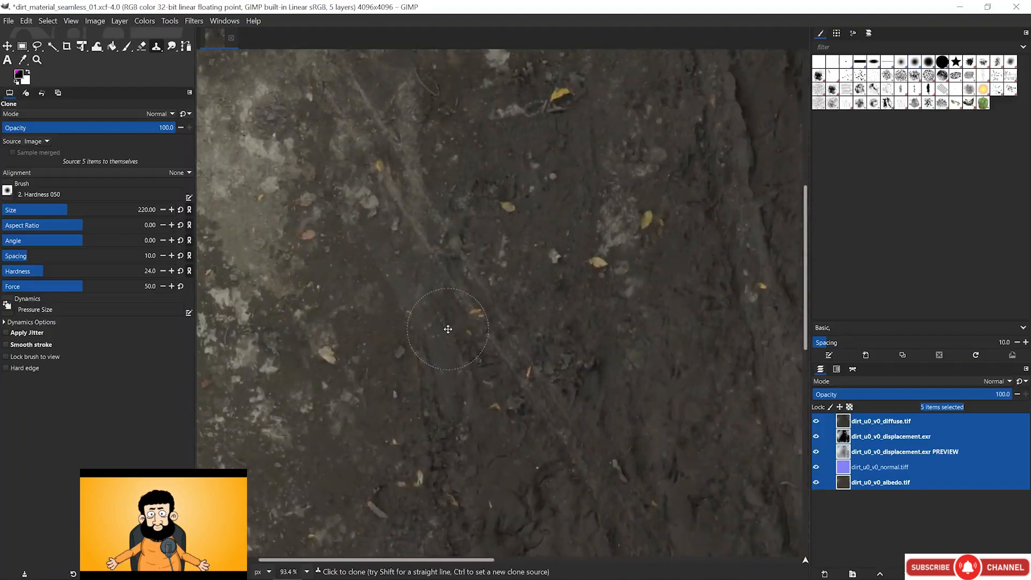
ctrl+scroll(457, 322, down, 1)
ctrl+scroll(456, 321, down, 5)
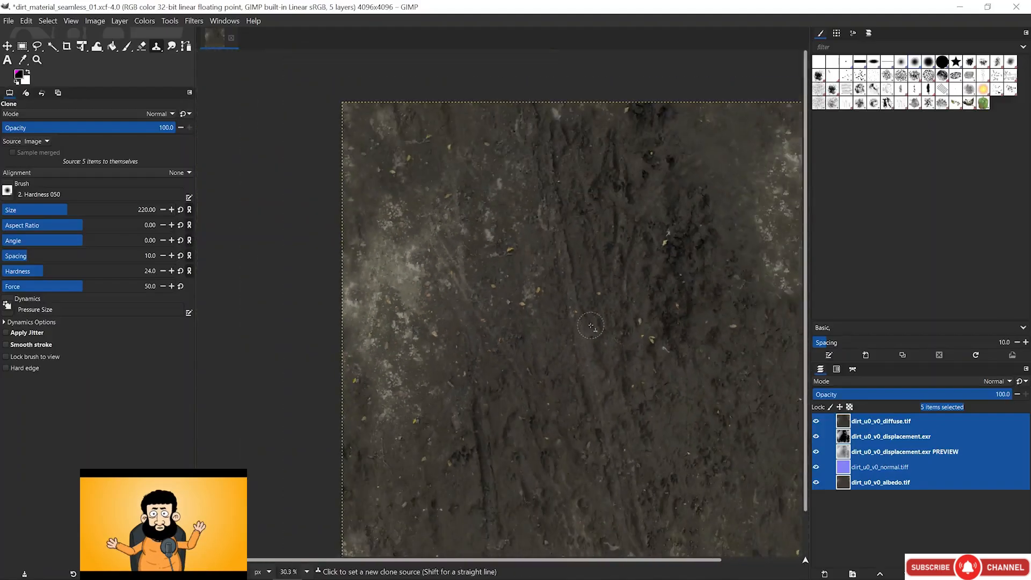
middle_drag(542, 280, 556, 278)
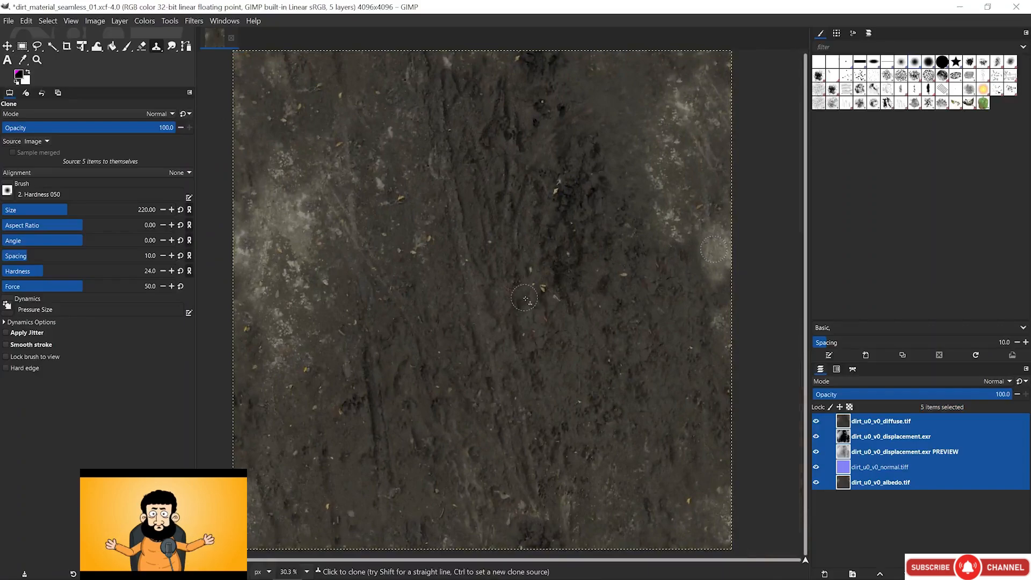
Move the diffuse layer to the bottom of the layer stack, below the albedo layer
click(859, 452)
click(844, 423)
drag(844, 423, 848, 491)
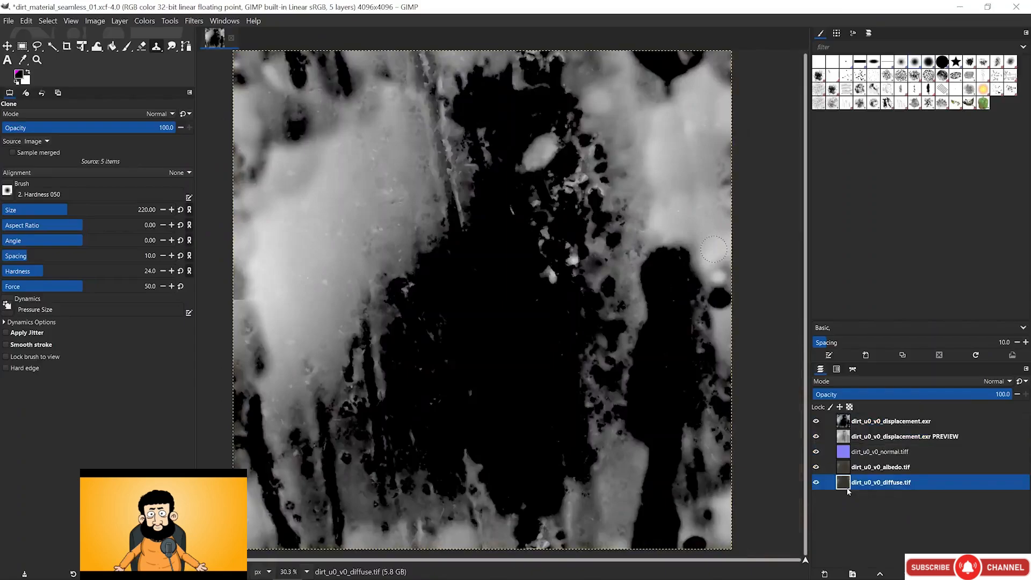
Start exporting the displacement layer and create a folder named 02 inside dirt_surface_baked_seamless as its destination
click(843, 421)
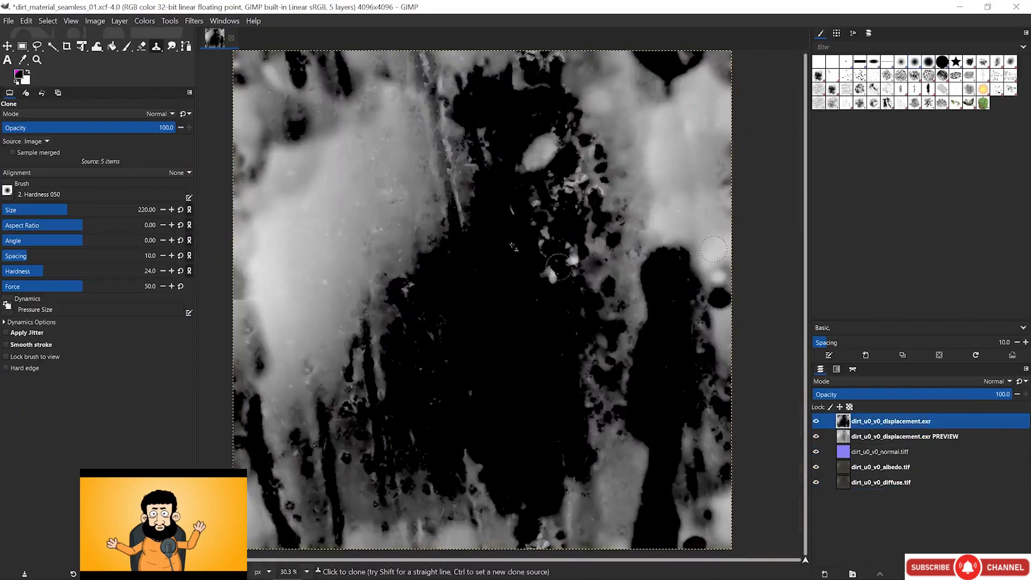
click(9, 21)
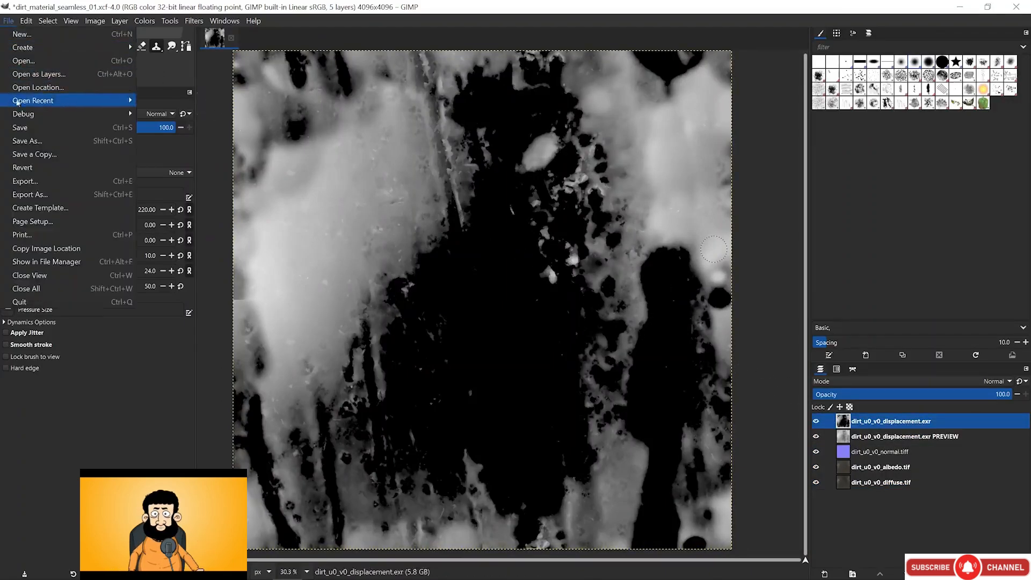
click(37, 196)
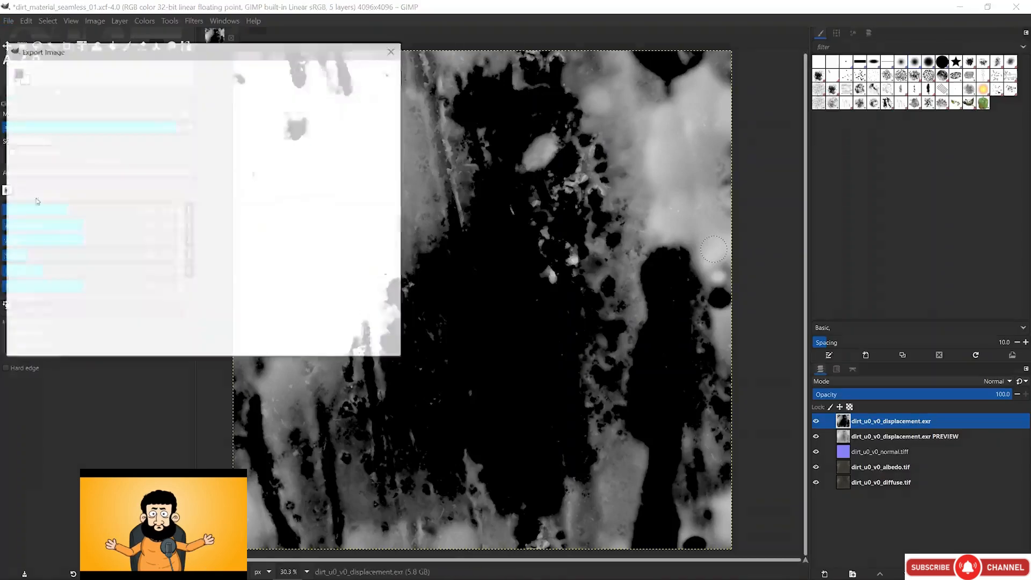
drag(143, 12, 258, 130)
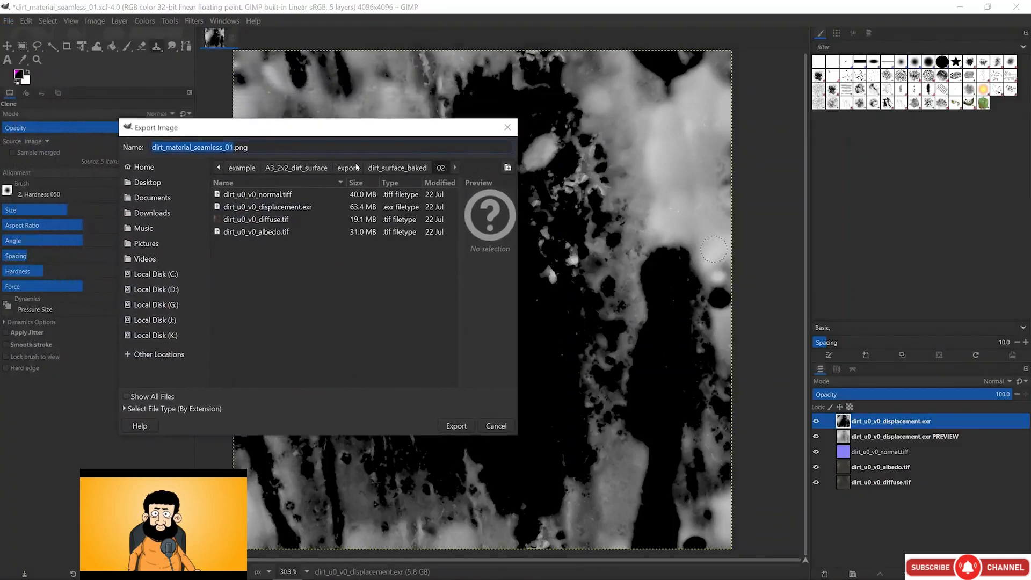
click(355, 168)
click(403, 244)
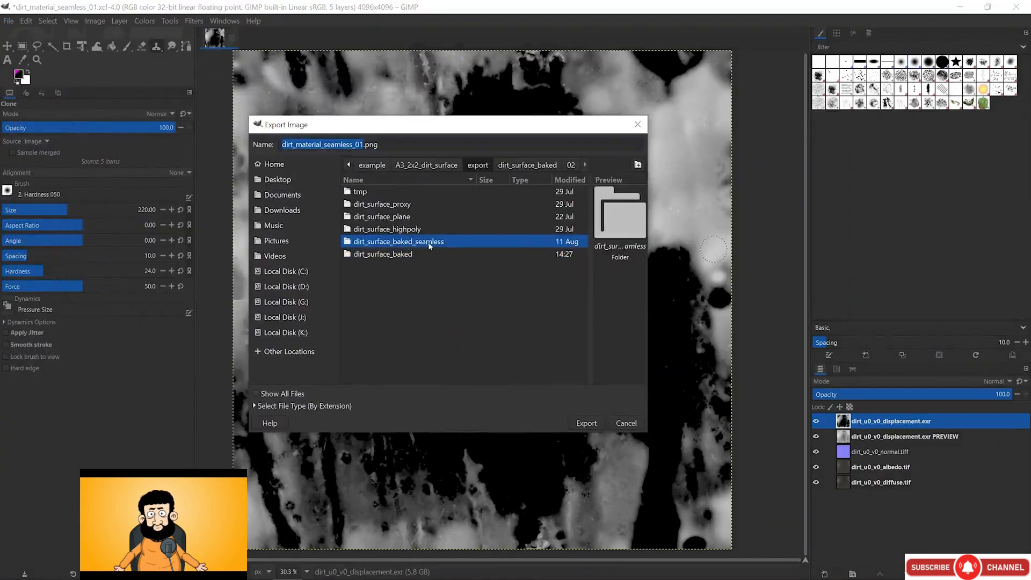
double_click(427, 241)
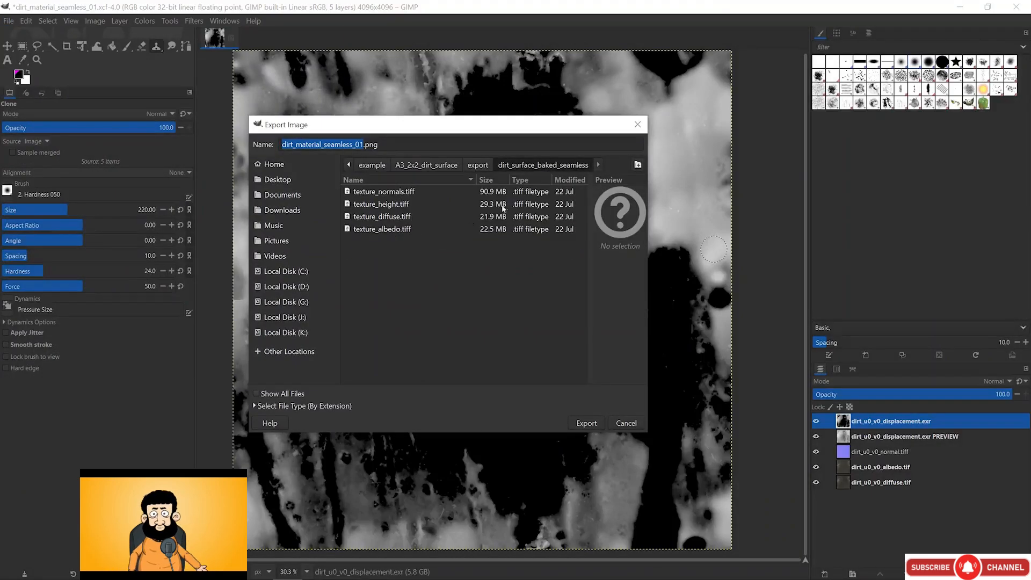
click(637, 165)
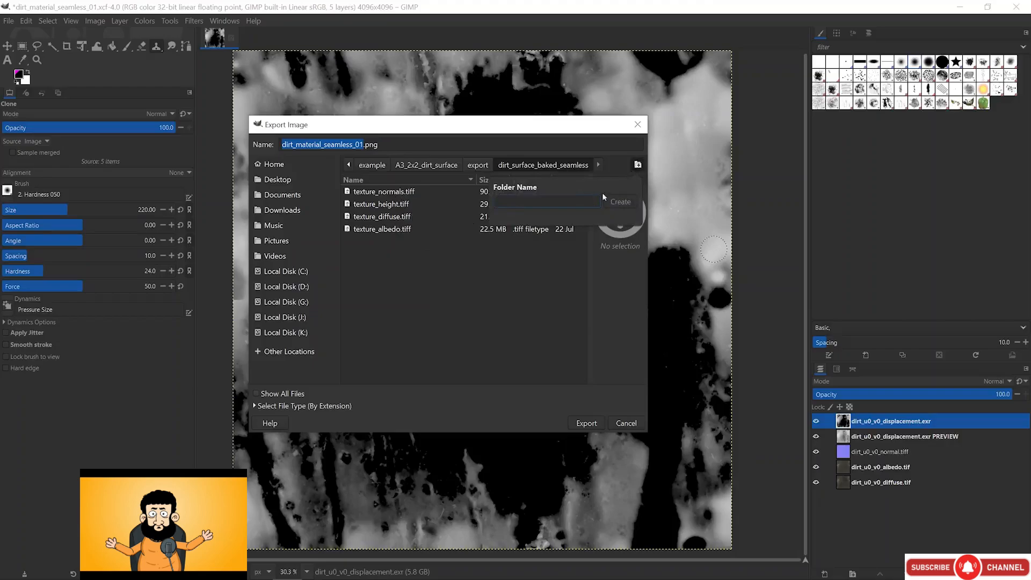
text(02)
click(619, 202)
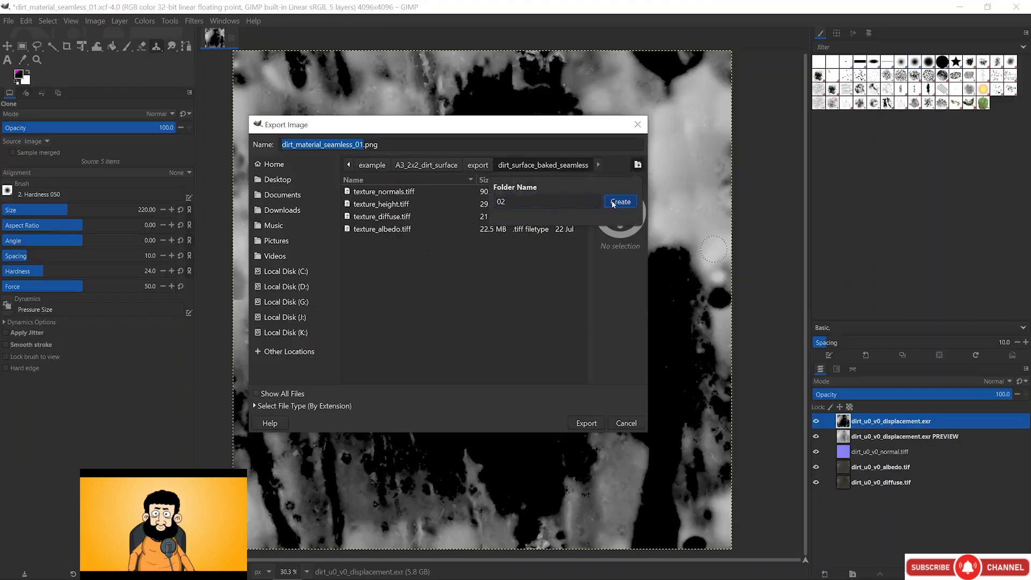
Name the export dirt_displacement.exr and export the displacement map into folder 02
click(334, 145)
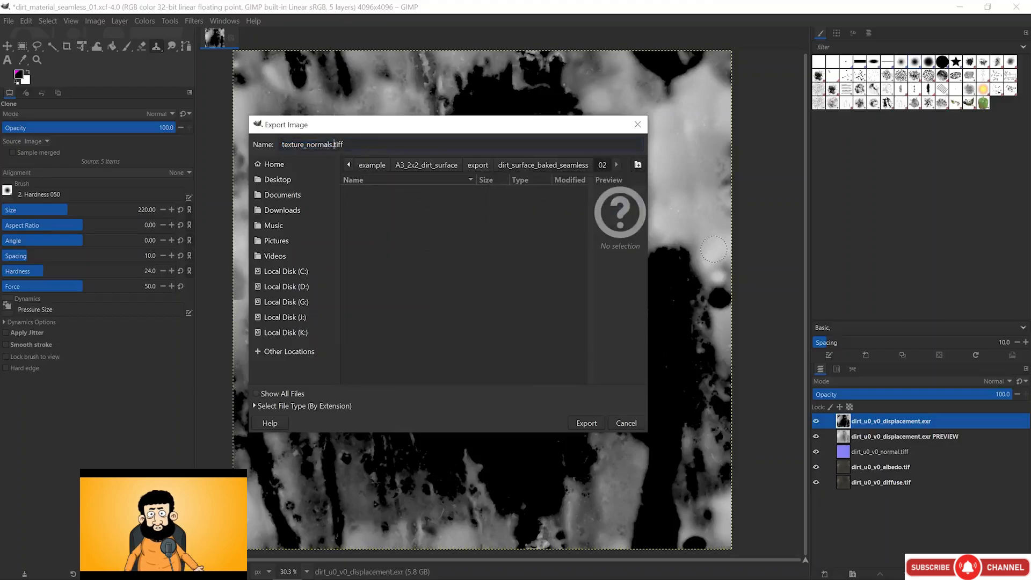
key(BackSpace)
key(BackSpace)
key(BackSpace)
key(BackSpace)
key(BackSpace)
key(BackSpace)
key(BackSpace)
key(BackSpace)
key(BackSpace)
key(BackSpace)
key(BackSpace)
key(BackSpace)
key(BackSpace)
key(BackSpace)
key(BackSpace)
key(BackSpace)
text(dirt_displacement.exr)
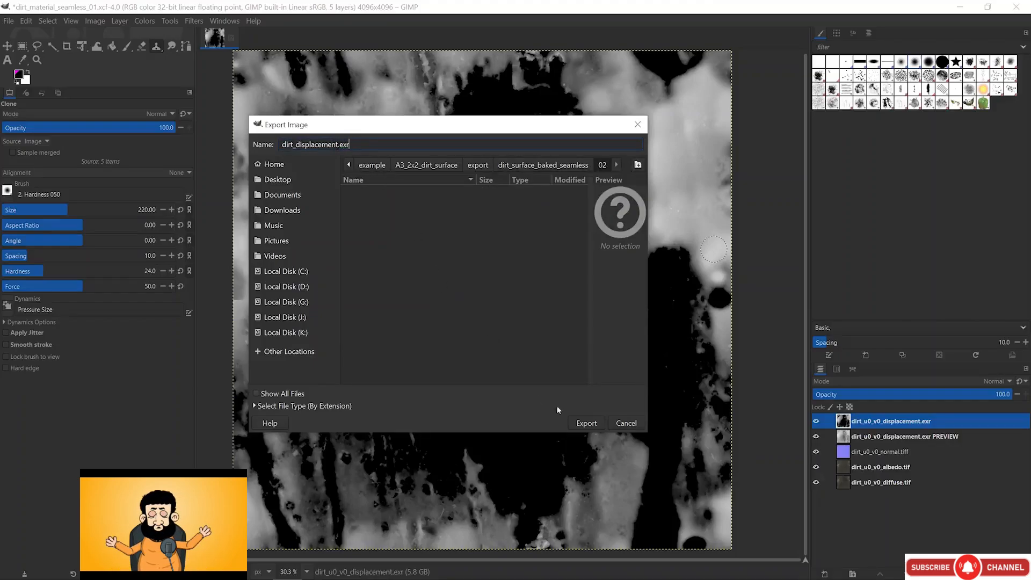
click(585, 423)
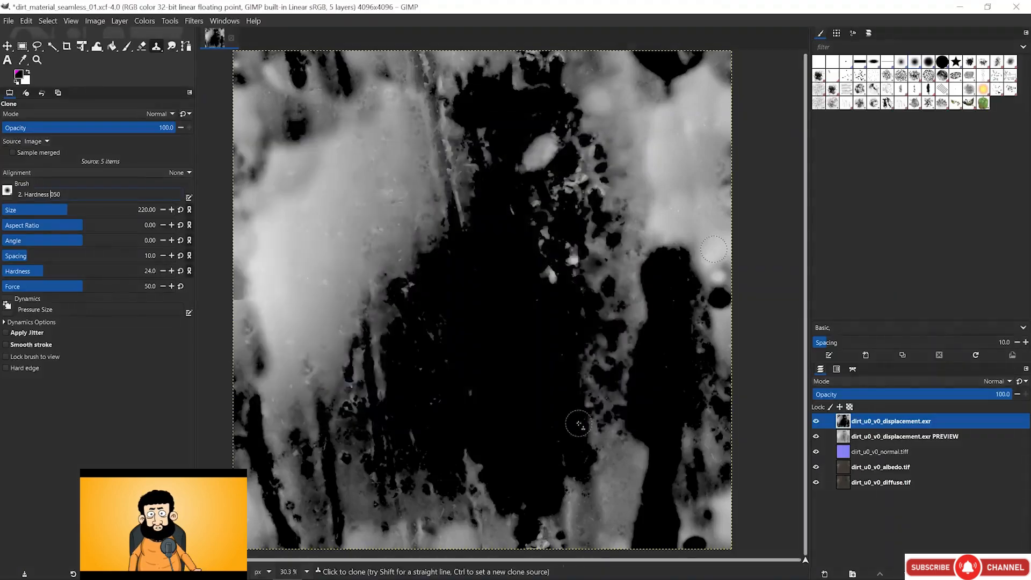
Hide the displacement and displacement preview layers and select the albedo layer
click(815, 421)
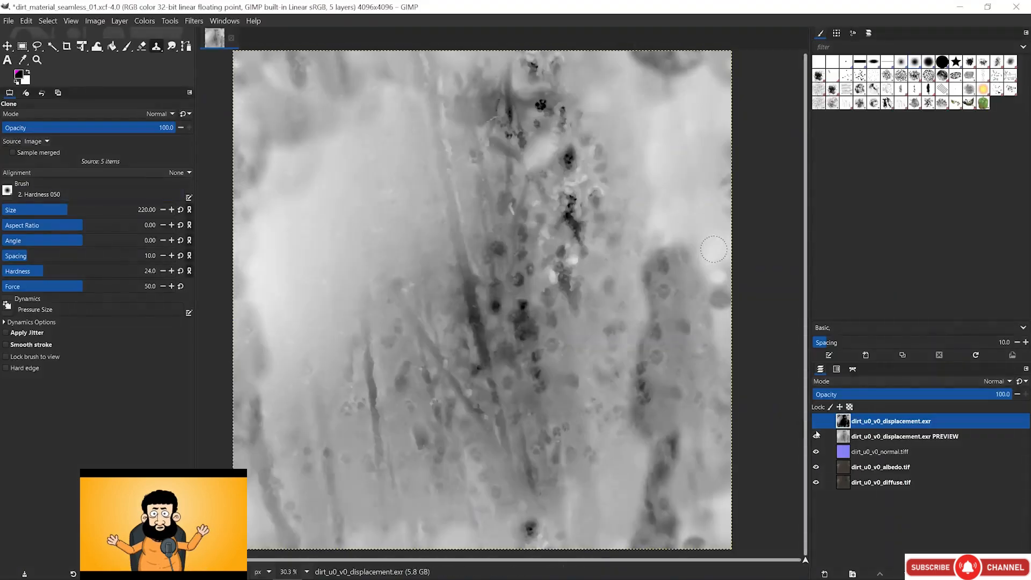
click(815, 436)
click(880, 467)
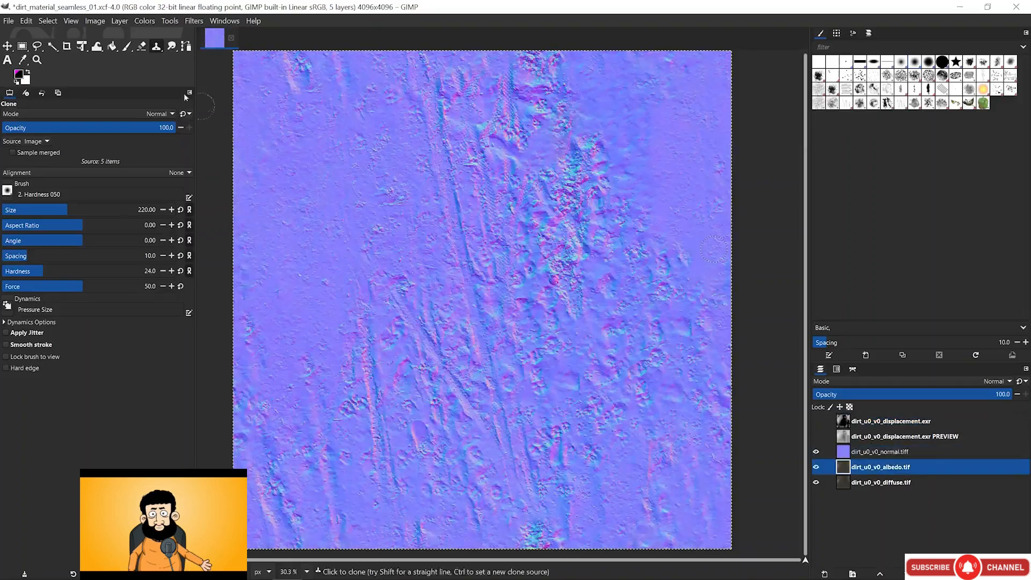
Convert the image encoding to 8-bit integer with linear light gamma and no dithering
click(95, 21)
mouse_move(114, 61)
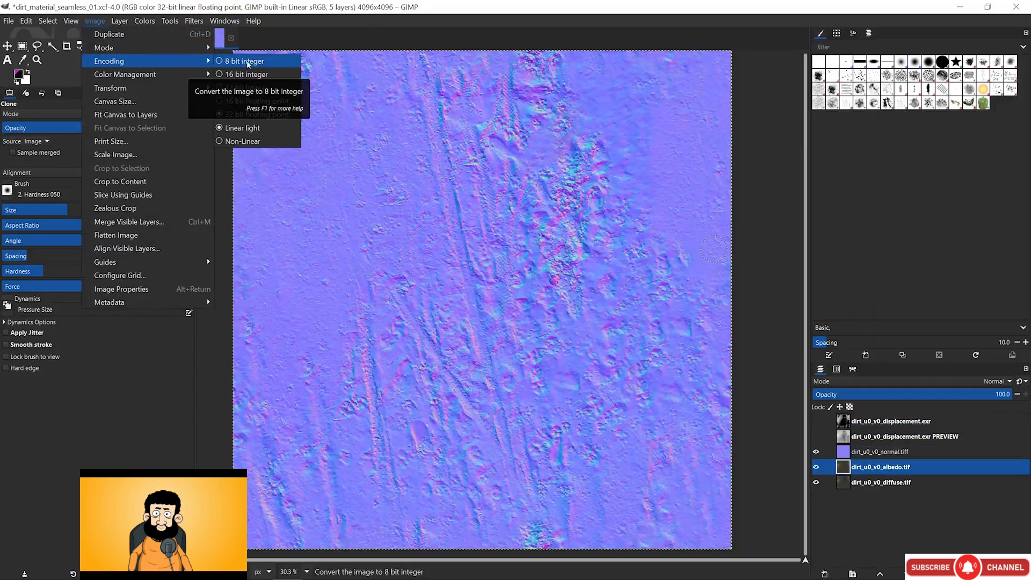
click(247, 61)
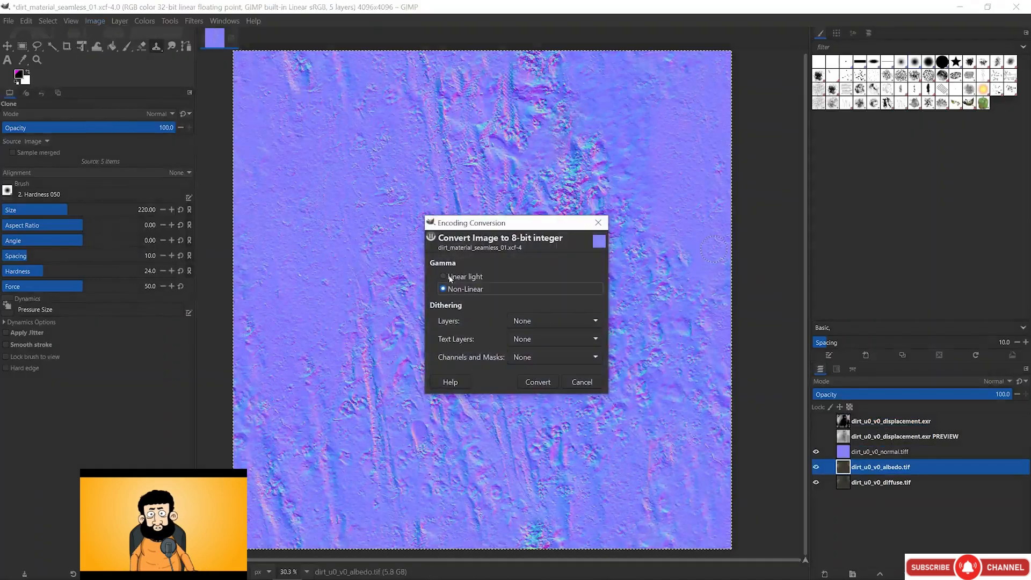
click(469, 277)
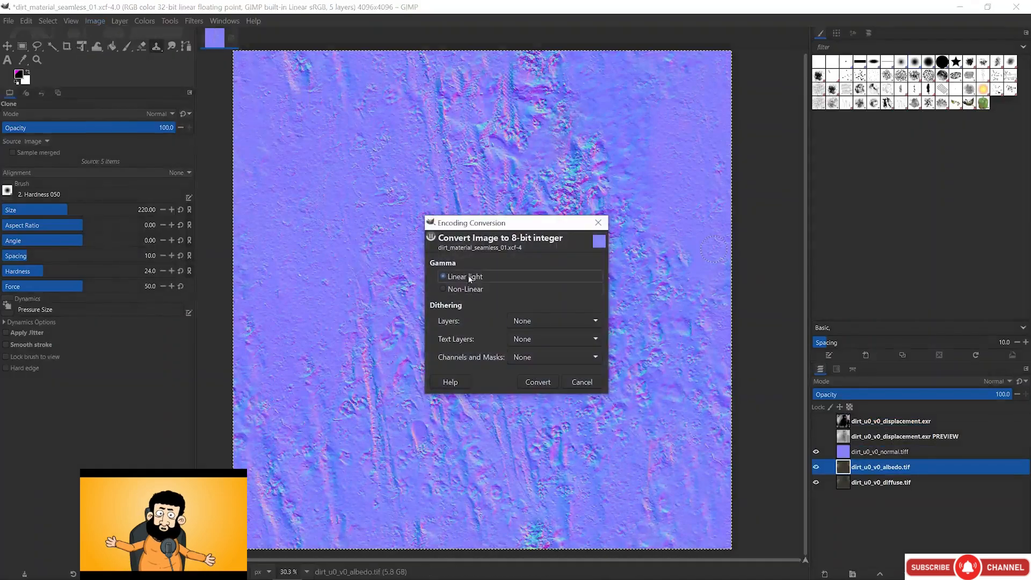
click(538, 382)
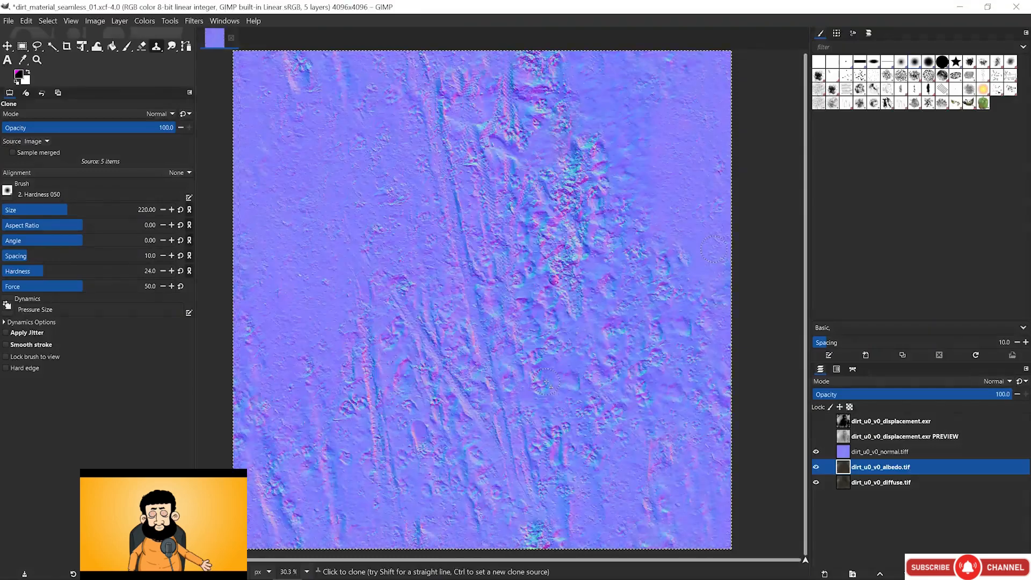
Export the normal layer as dirt_normals.tif into folder 02 with LZW compression
click(881, 452)
click(9, 20)
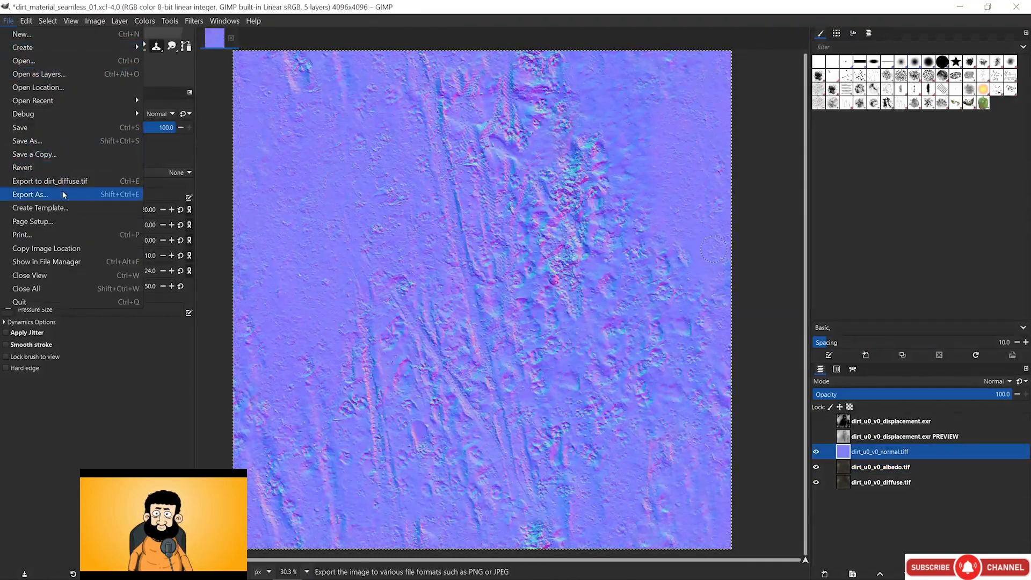
click(29, 195)
click(302, 144)
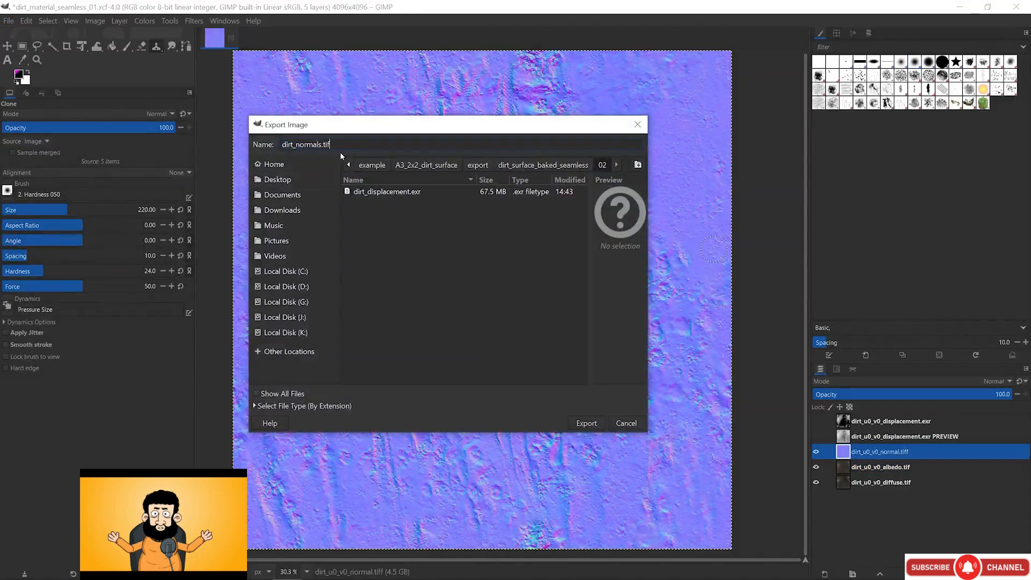
click(586, 423)
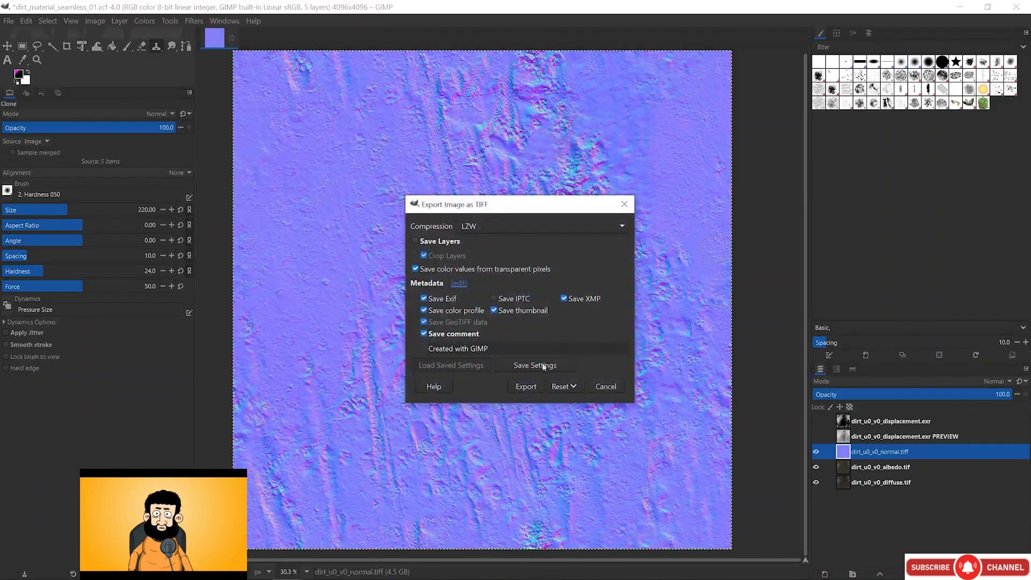
click(525, 387)
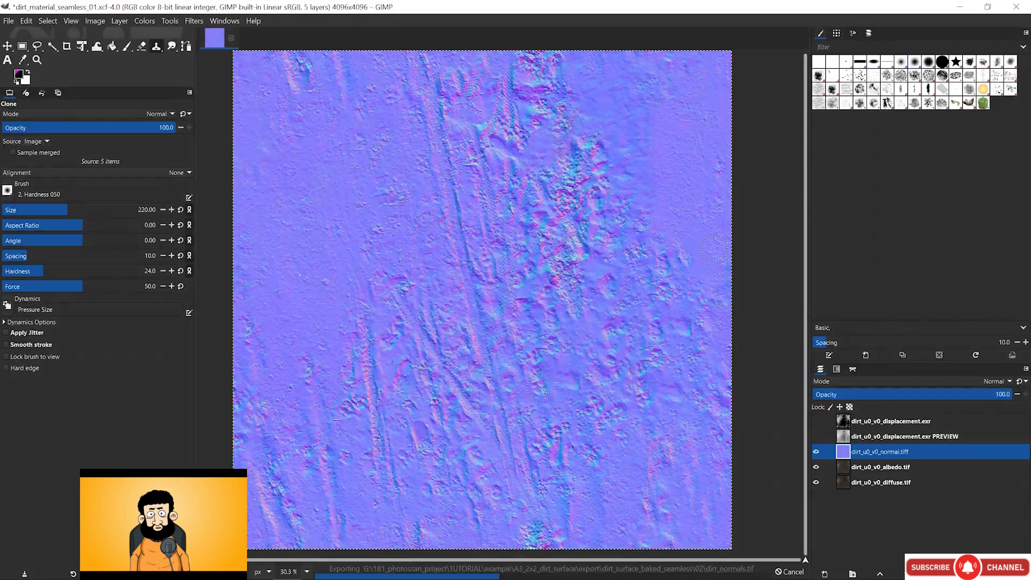
Hide the normal layer and export the albedo layer as dirt_albedo.tif into folder 02 with LZW compression
click(835, 467)
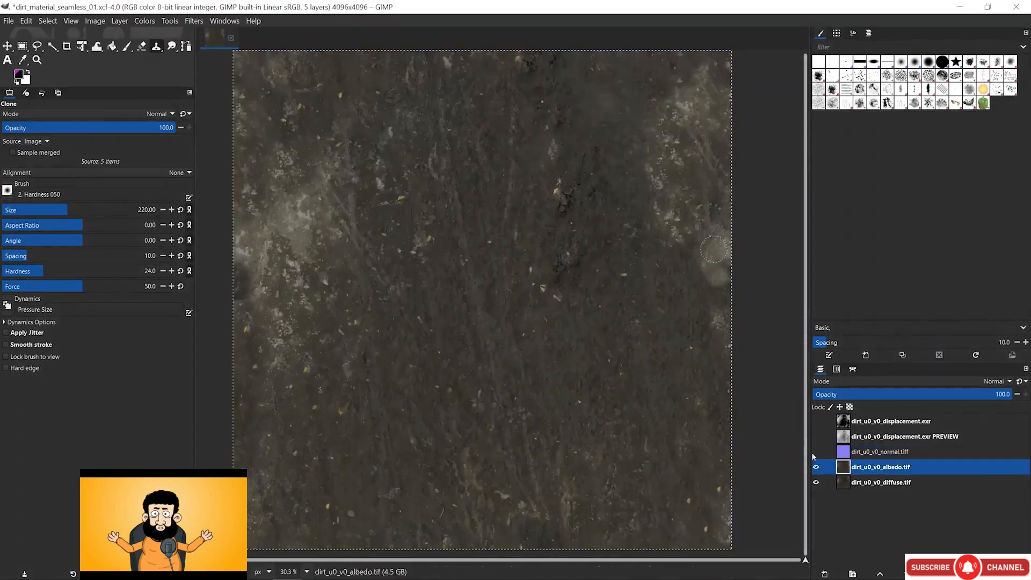
click(9, 20)
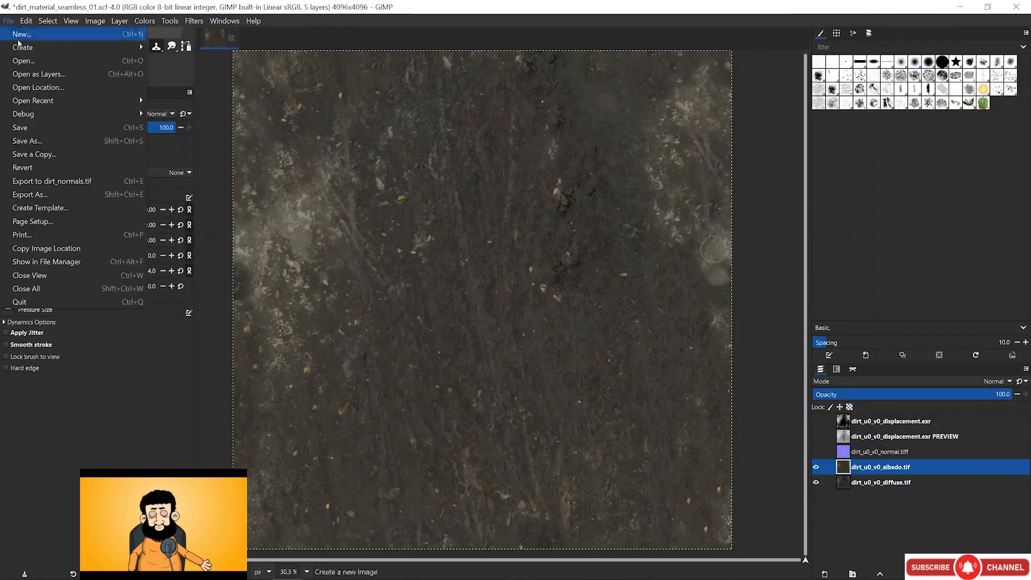
click(30, 194)
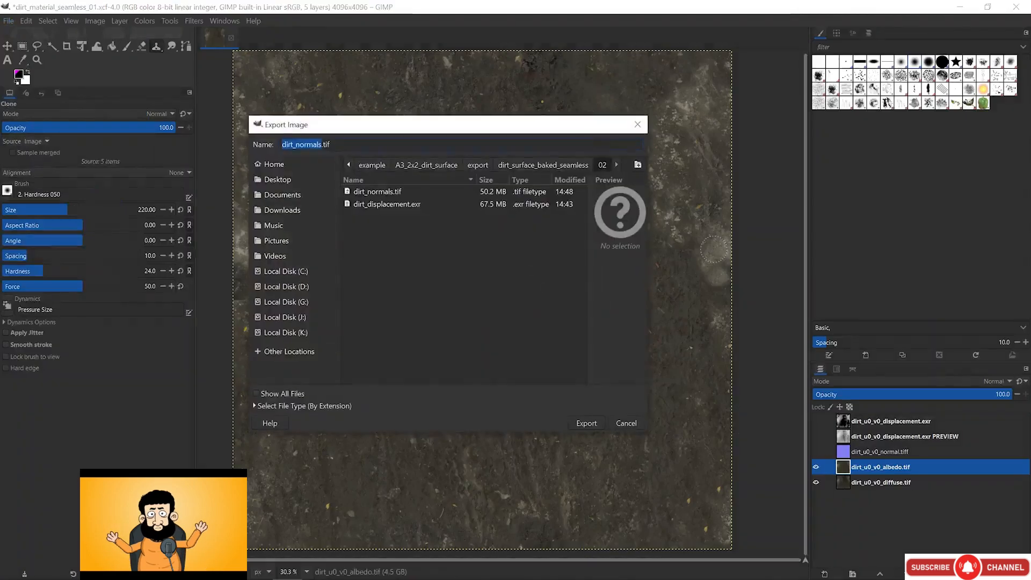
double_click(309, 145)
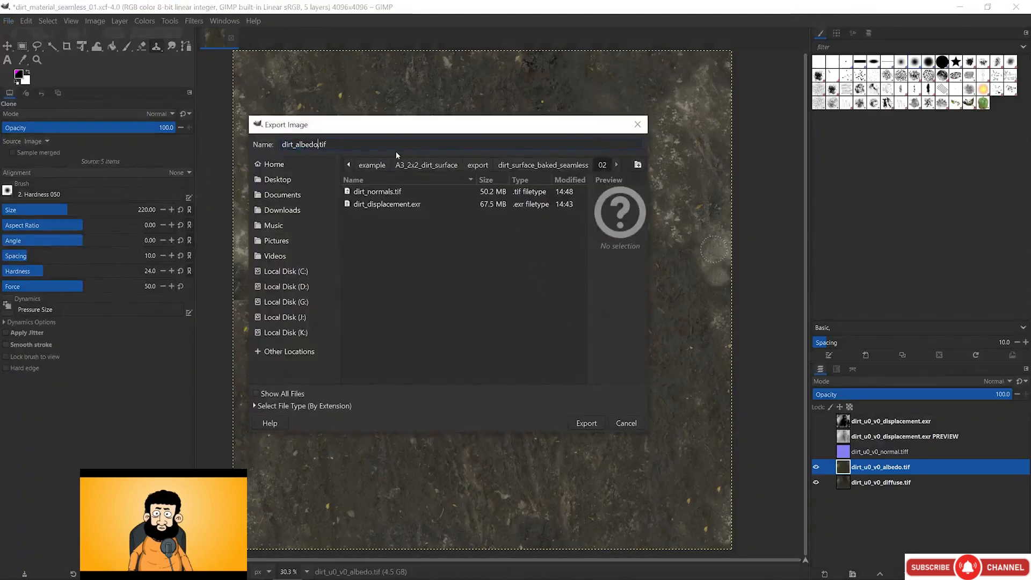
click(587, 424)
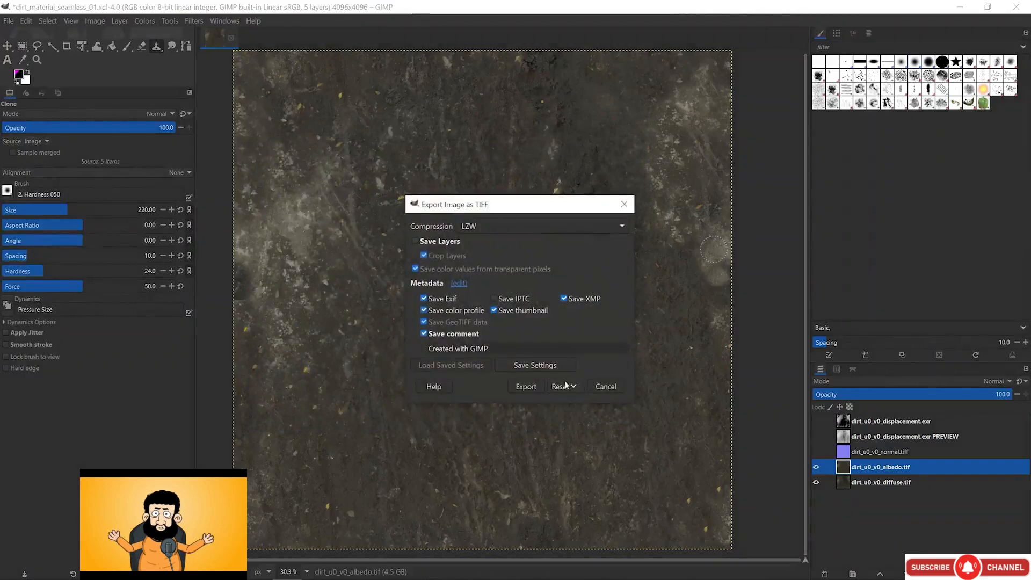
click(526, 386)
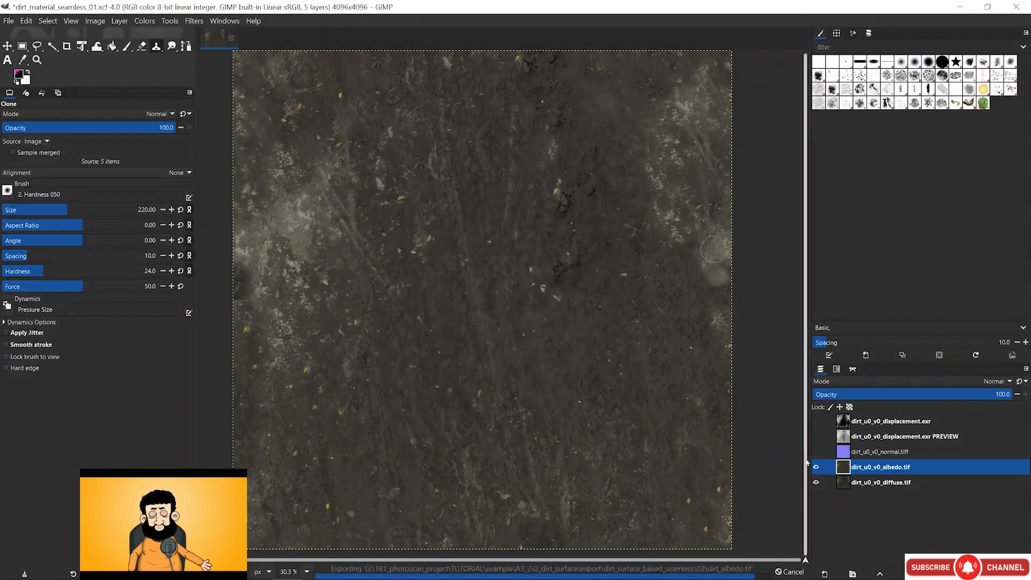
Hide the albedo layer, export the diffuse layer as dirt_diffuse.tif into folder 02 with LZW compression, and save the project
click(816, 467)
click(844, 482)
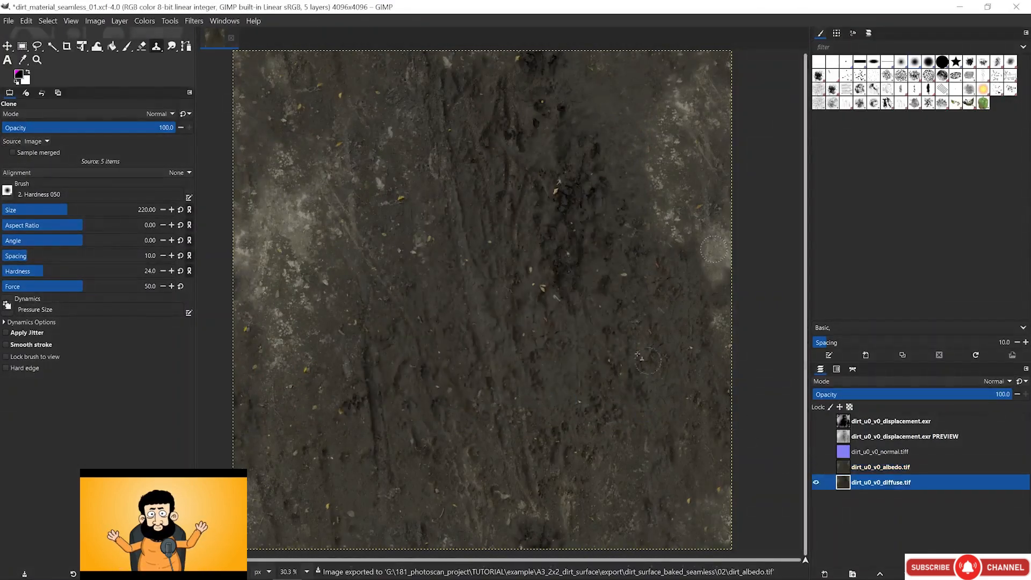
key(ctrl+shift+e)
text(dirt_diffuse.tif)
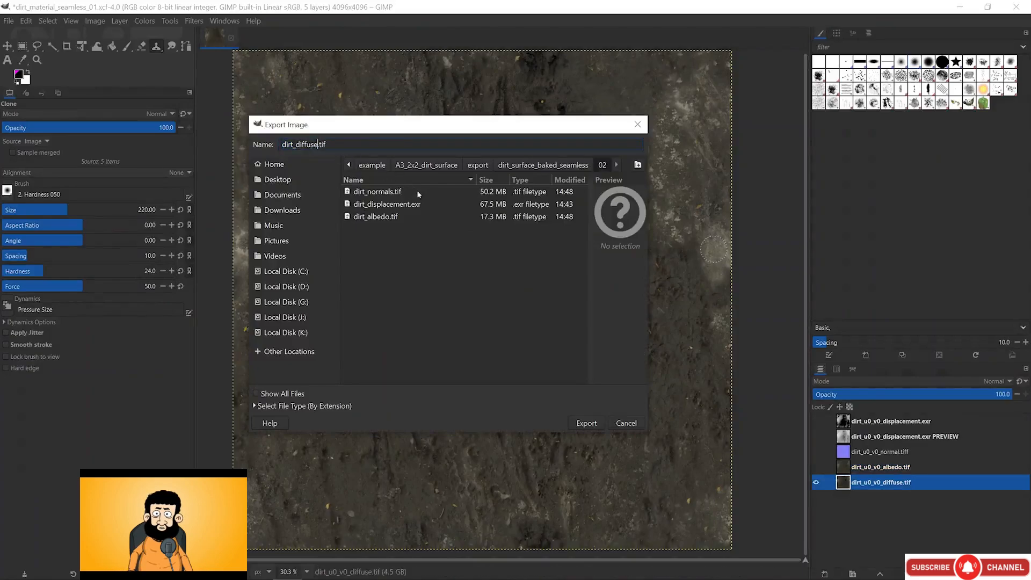
click(601, 424)
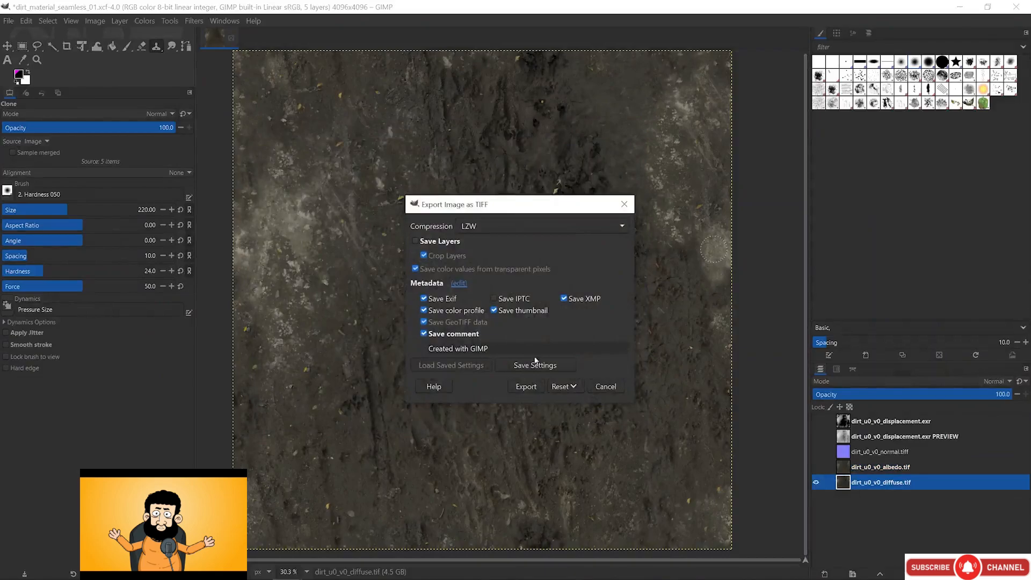
click(529, 386)
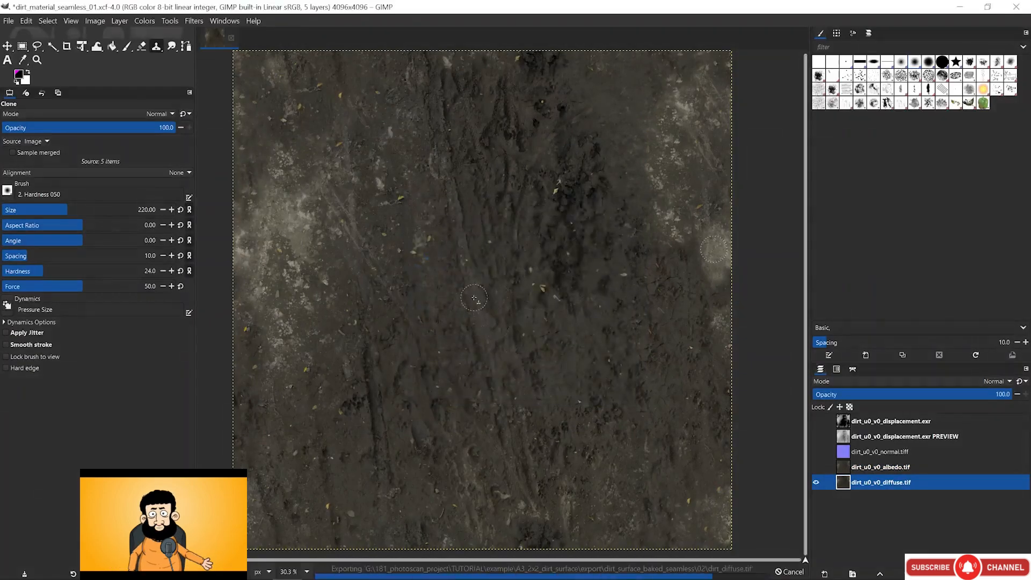
key(ctrl+s)
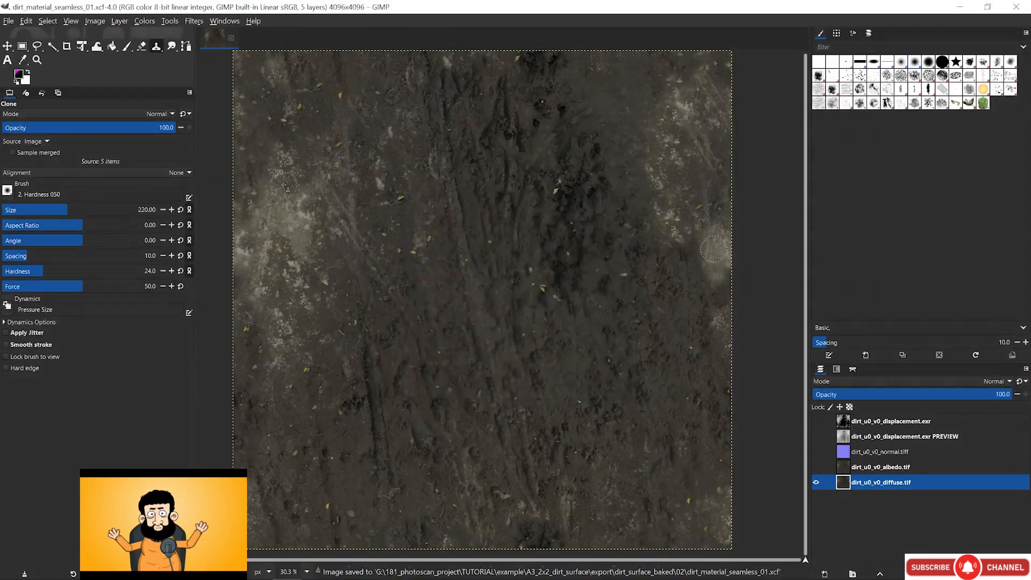
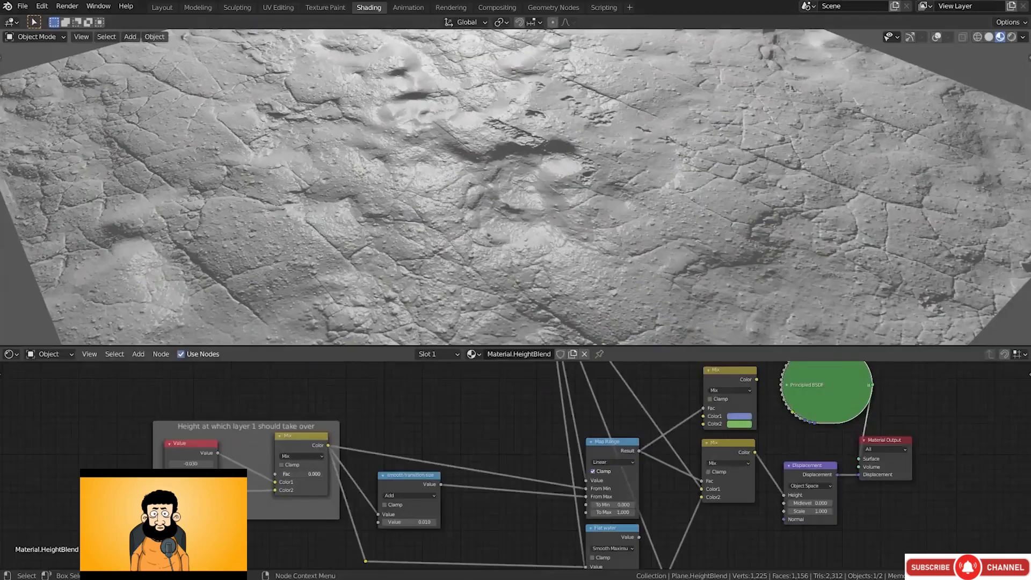
Switch to Blender and raise the Mix factor that sets the height at which layer 1 takes over in Material.HeightBlend
drag(299, 474, 320, 474)
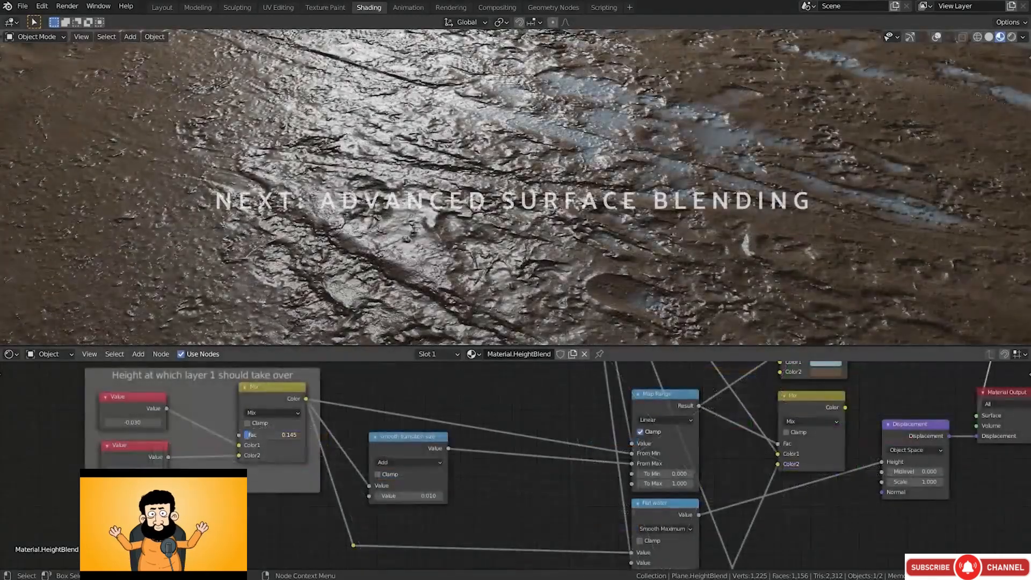
drag(258, 434, 281, 435)
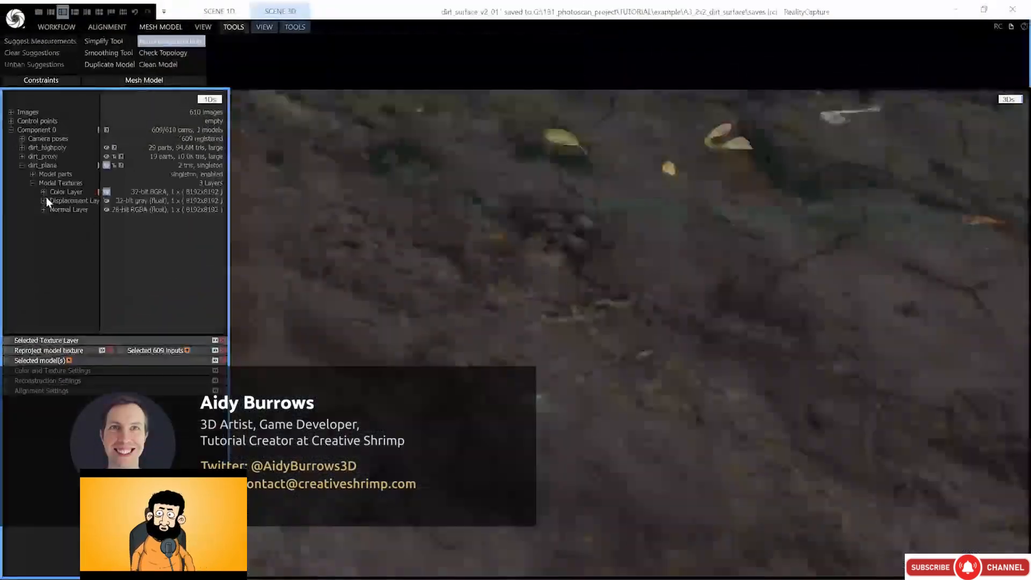
Switch to RealityCapture and select the displacement and normal texture layers of the dirt_plane model
click(59, 200)
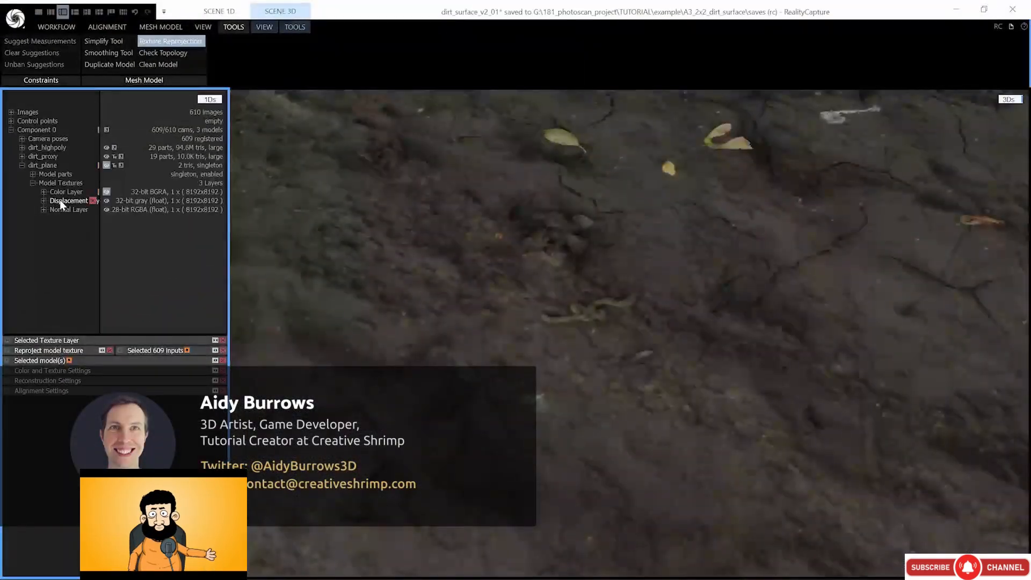
click(75, 210)
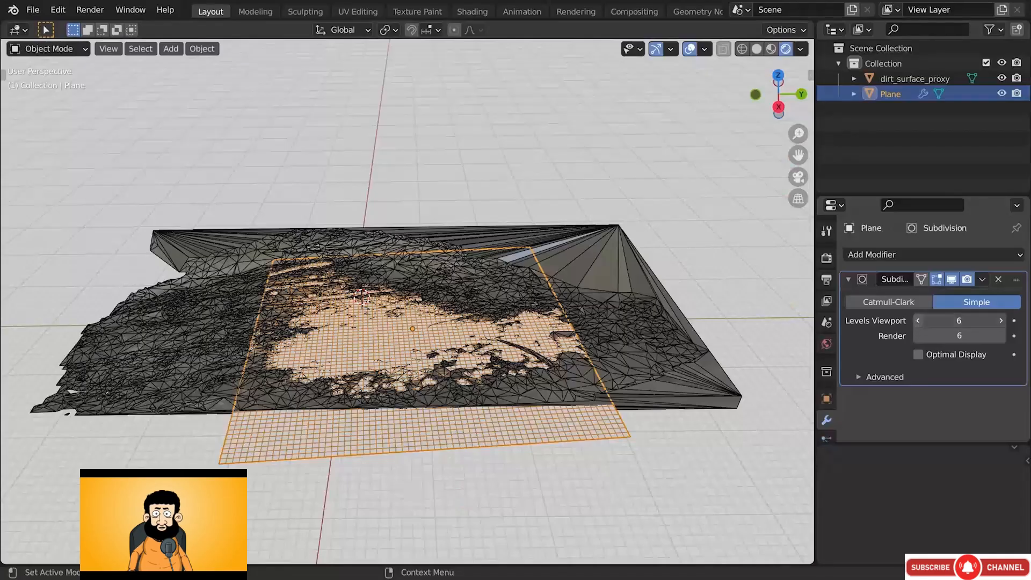
Switch to Blender and lower the render level of the plane's Subdivision modifier
click(919, 336)
click(919, 336)
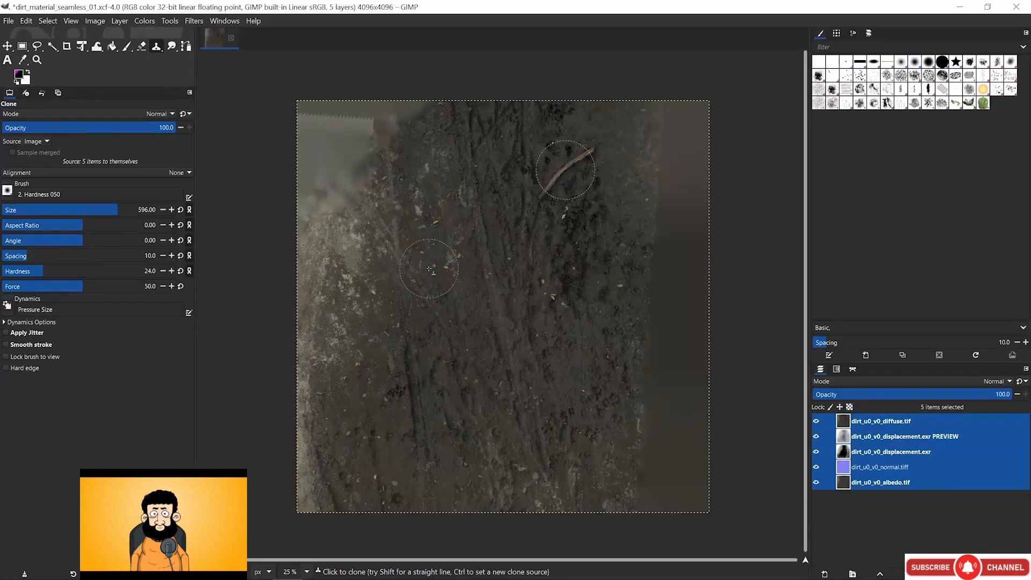
Switch to GIMP, clone the twig onto the dirt across all five layers, and hide the diffuse, displacement preview and displacement layers
drag(429, 268, 422, 284)
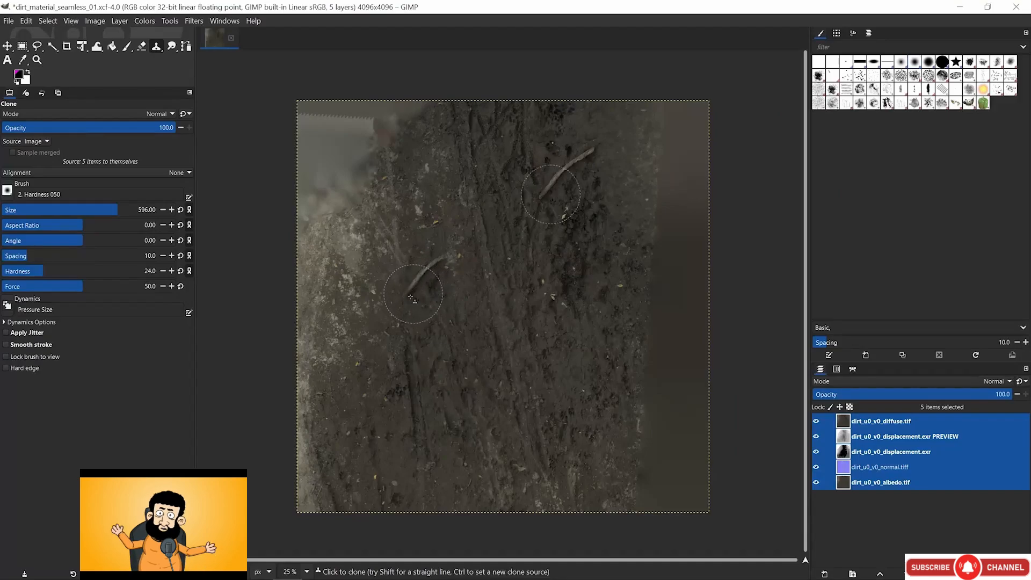
click(815, 422)
click(815, 436)
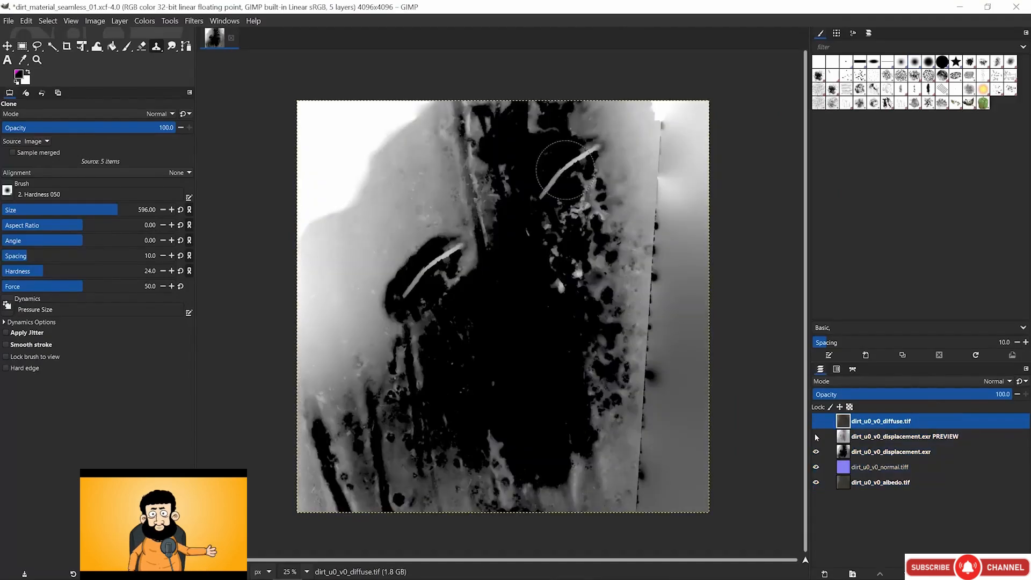
click(815, 452)
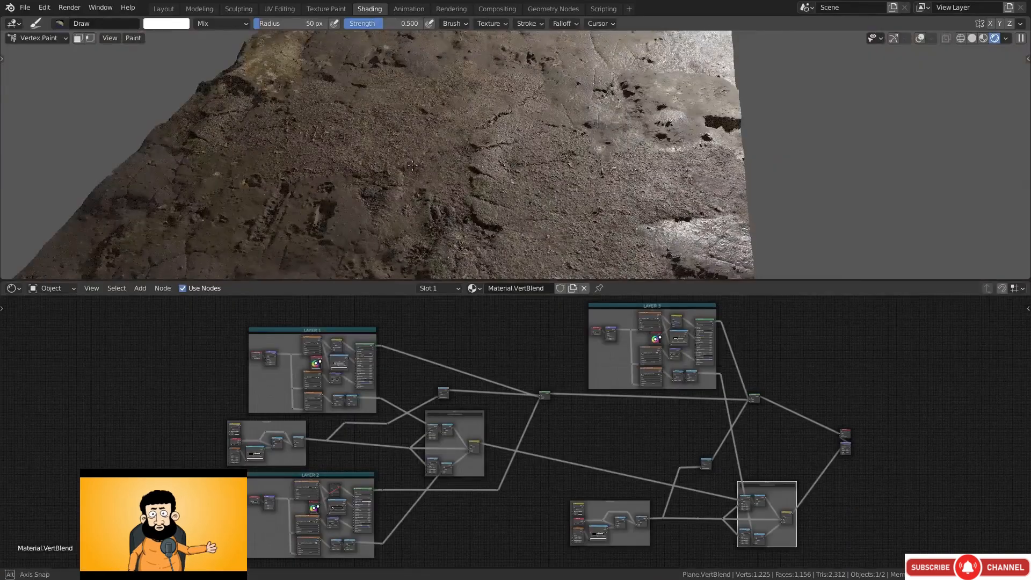
Switch to Blender and examine the Material.VertBlend ground plane from several angles, changing the viewport shading to Material Preview
middle_drag(441, 202, 488, 137)
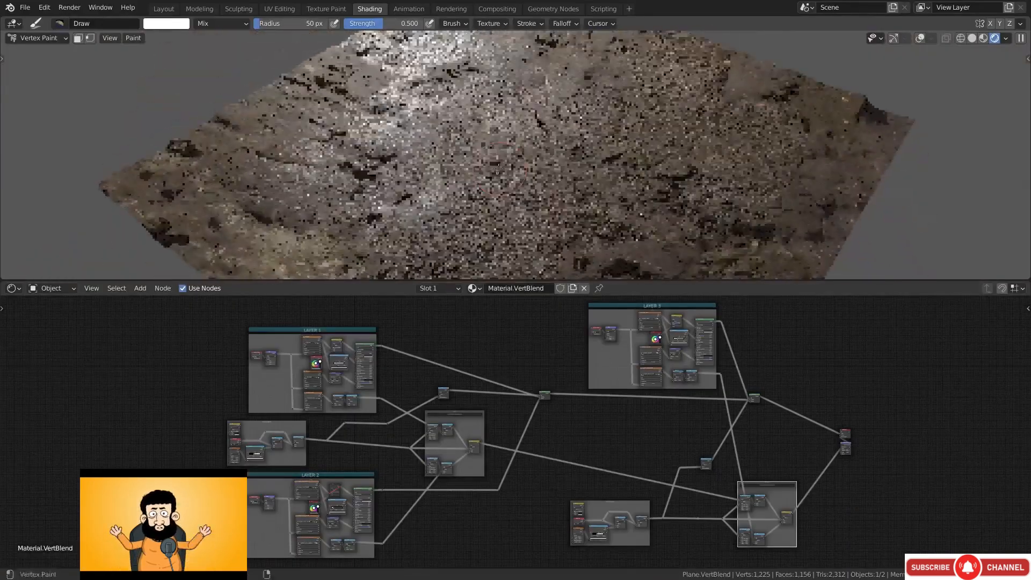
scroll(488, 137, up, 4)
scroll(488, 136, down, 5)
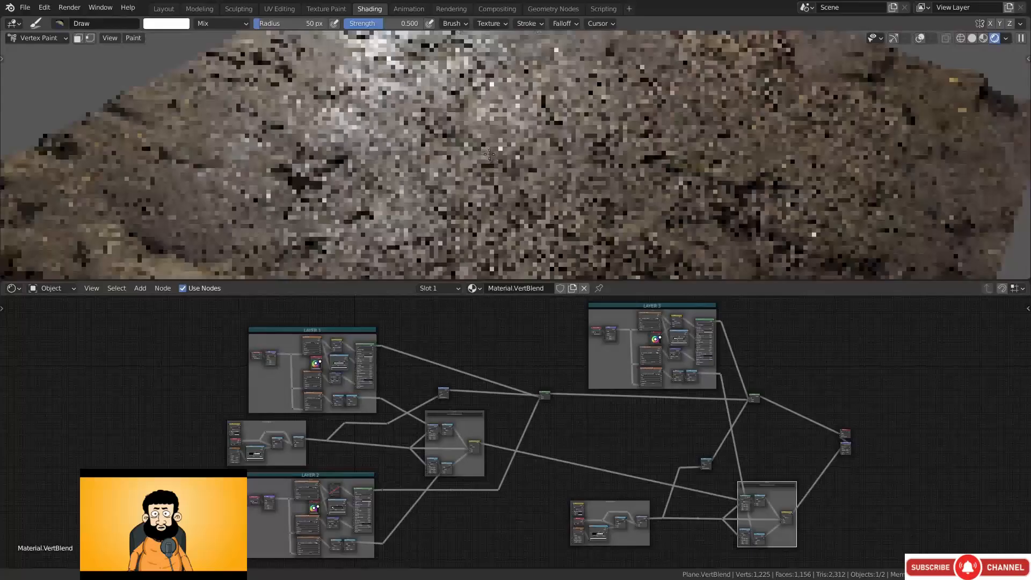
middle_drag(488, 136, 439, 171)
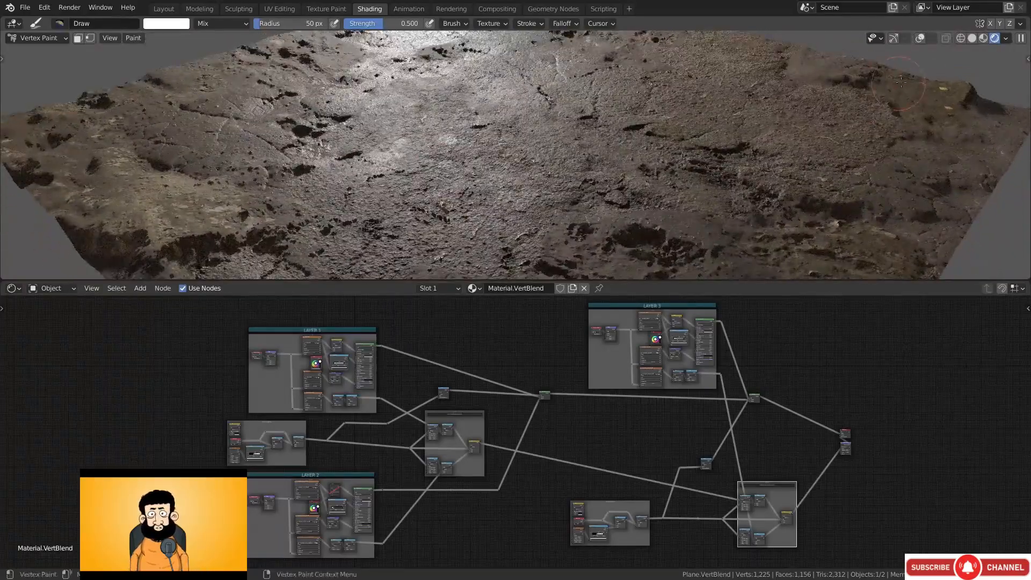
click(983, 37)
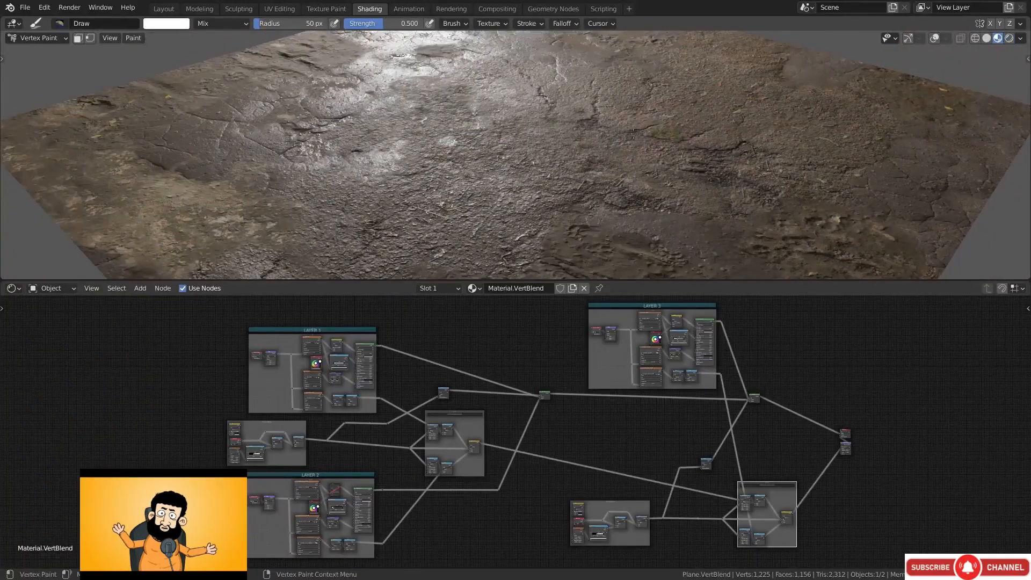
middle_drag(632, 133, 558, 183)
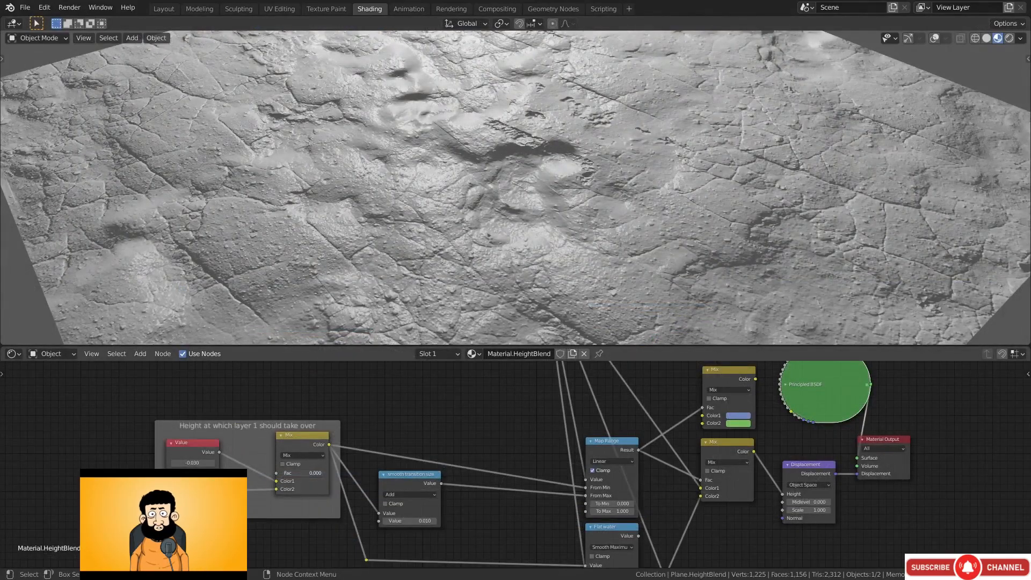
Increase the Mix factor of the layer 1 takeover height to blend the surfaces in Material.HeightBlend
drag(285, 473, 300, 473)
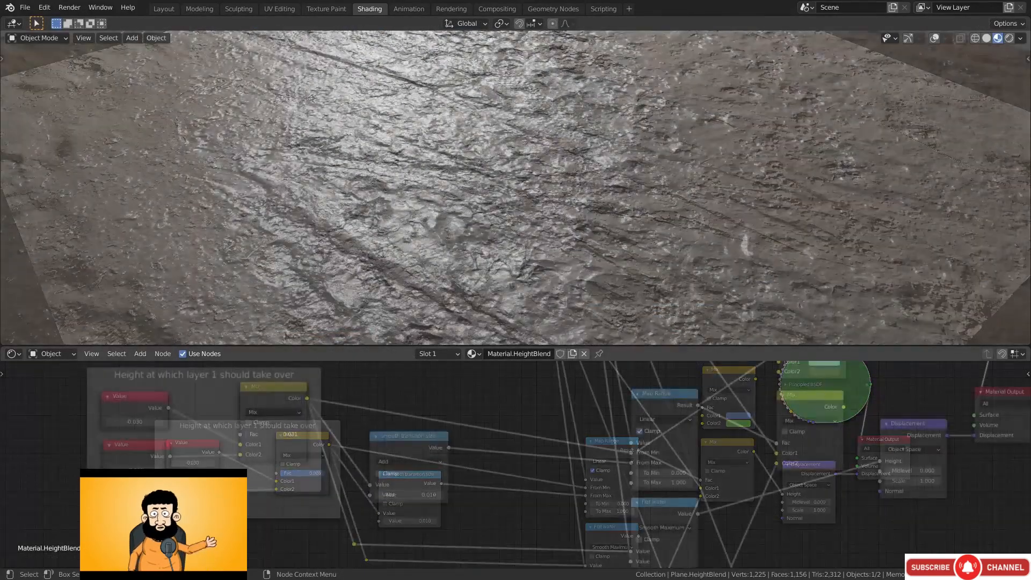
drag(273, 434, 315, 433)
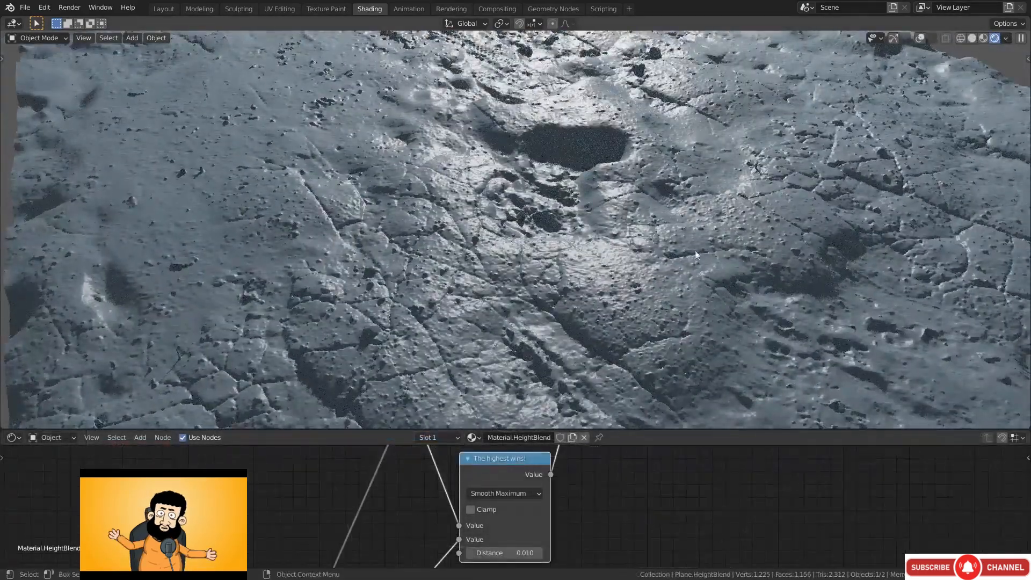
Examine the height-blended surface in rendered shading and the vertex-blended surface in Material Preview
middle_drag(752, 213, 714, 227)
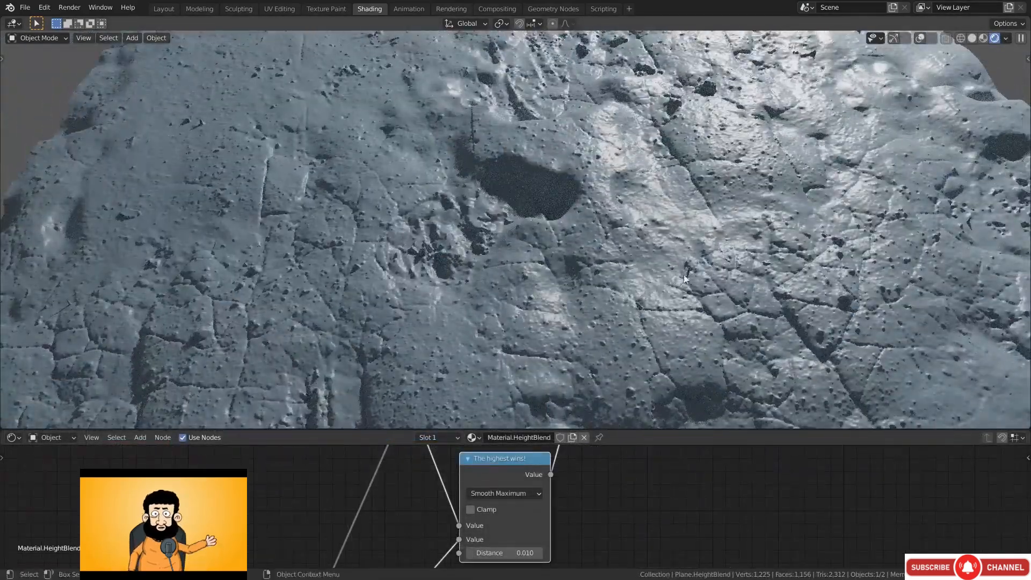
mouse_move(685, 278)
middle_down()
mouse_move(633, 266)
mouse_move(611, 245)
middle_up()
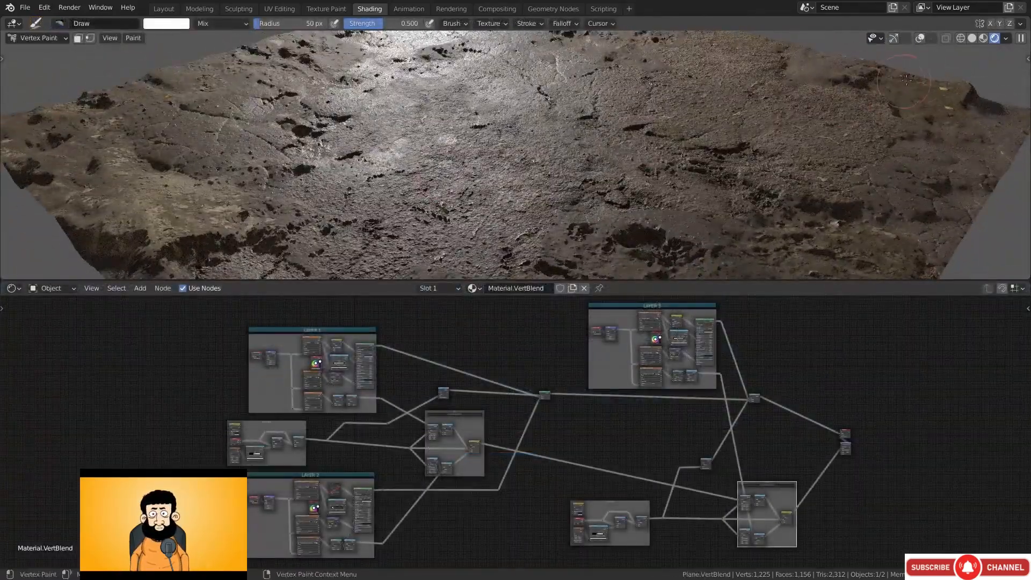
click(983, 38)
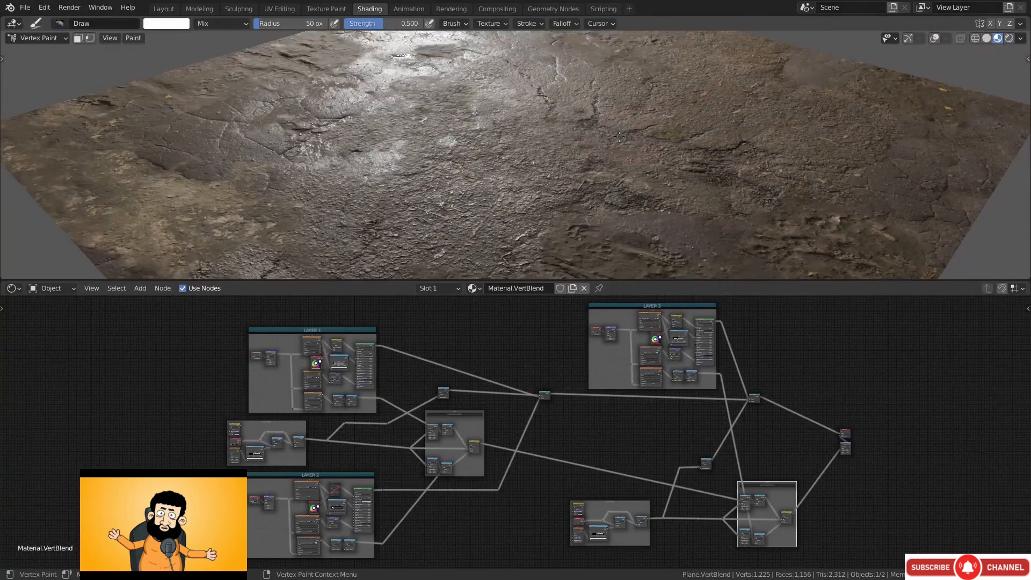
middle_drag(618, 138, 530, 128)
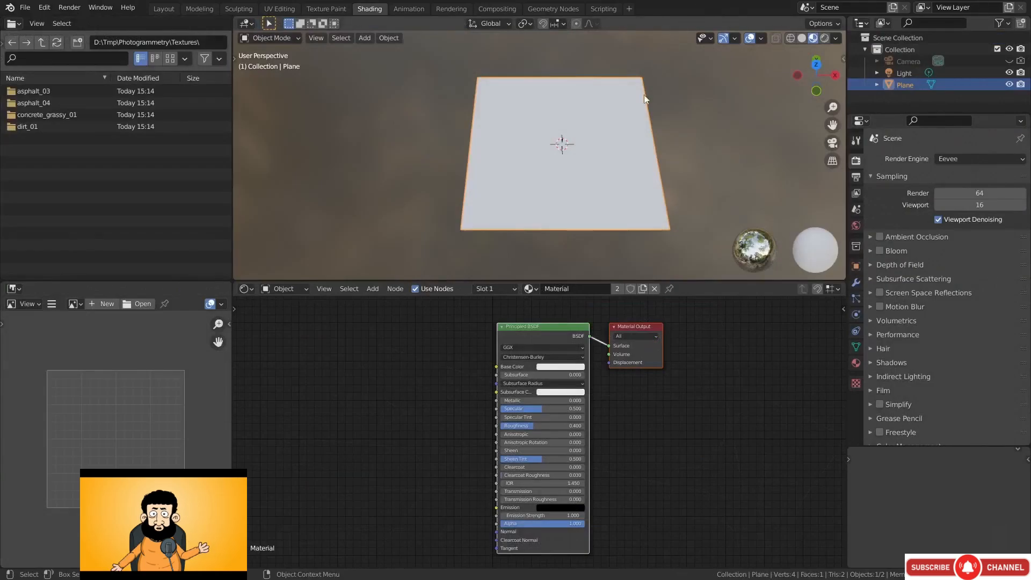
Add dirt_albedo.tif, dirt_displacement.exr and dirt_normals.tif from the dirt_01 folder to the plane's material as image texture nodes
middle_drag(545, 189, 538, 162)
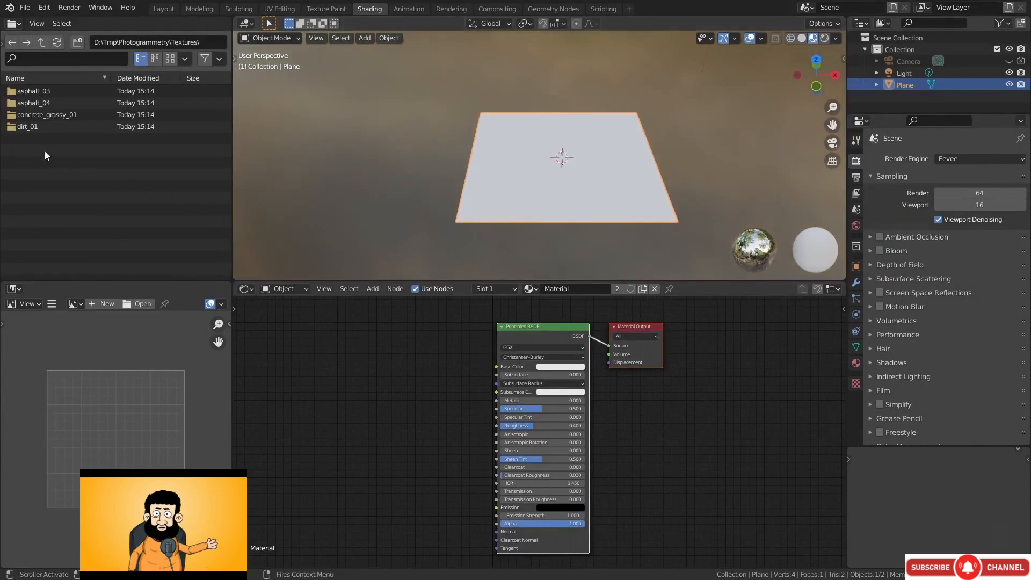
click(22, 127)
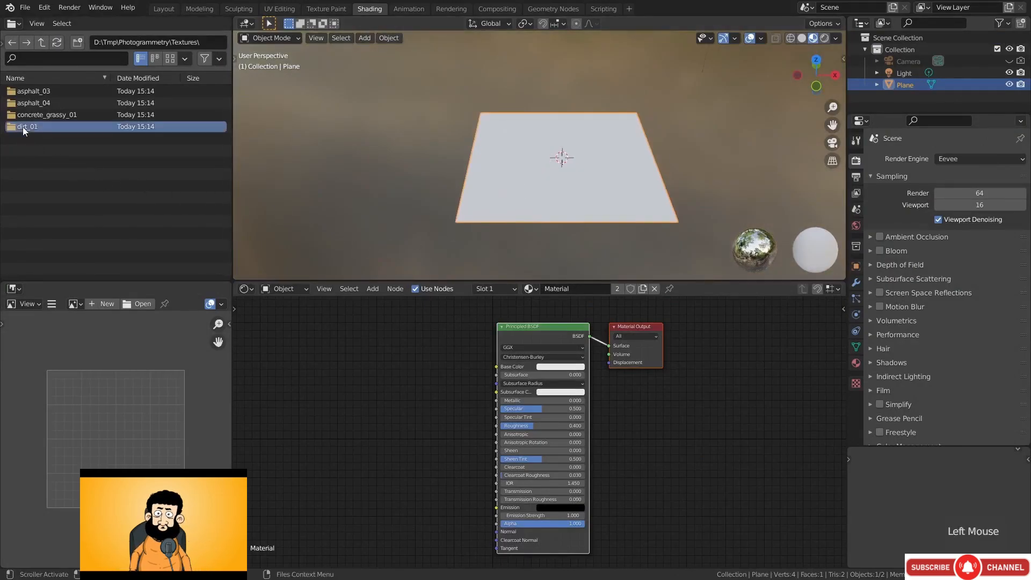
double_click(71, 126)
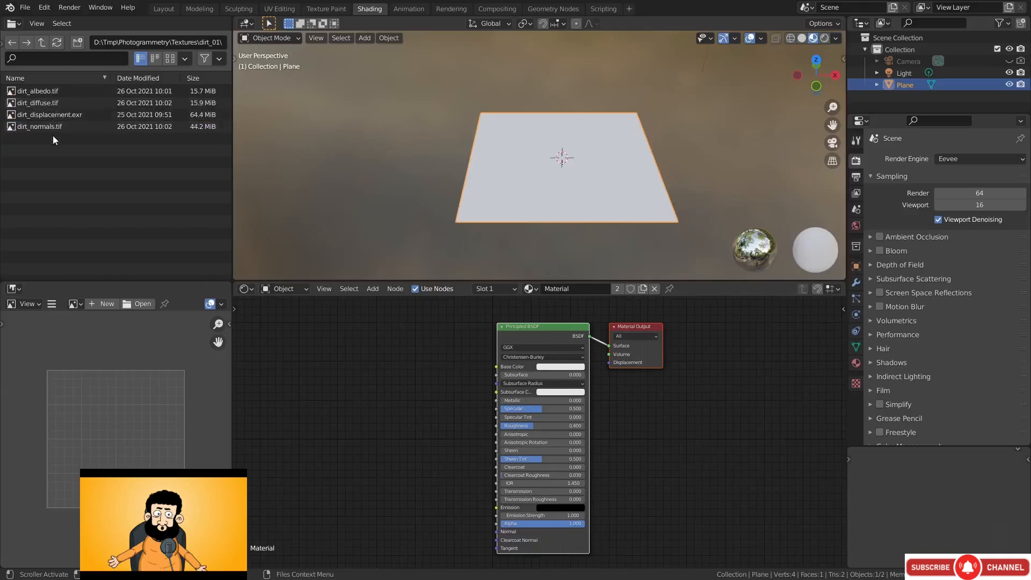
click(57, 90)
click(57, 90)
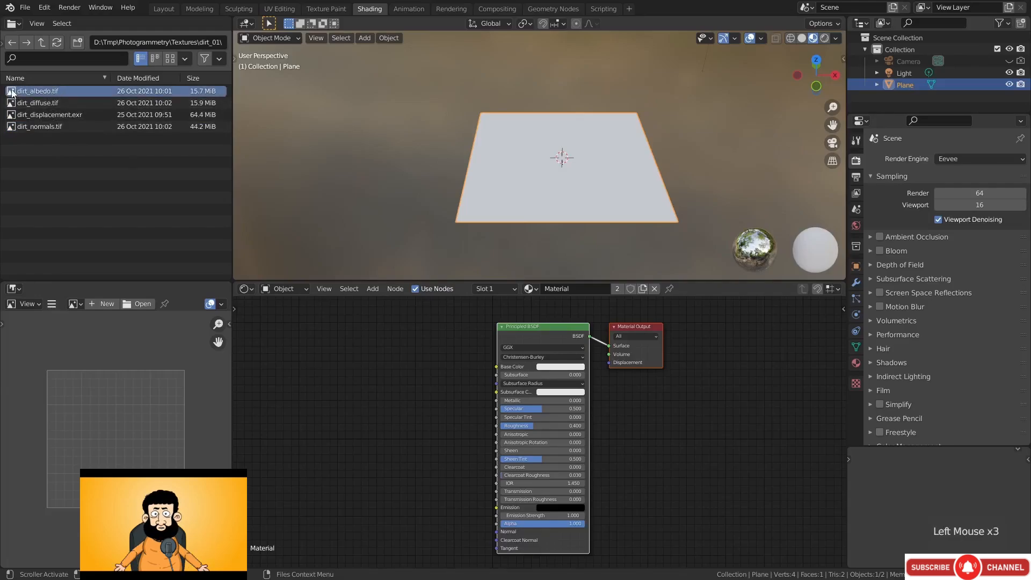
drag(12, 93, 329, 337)
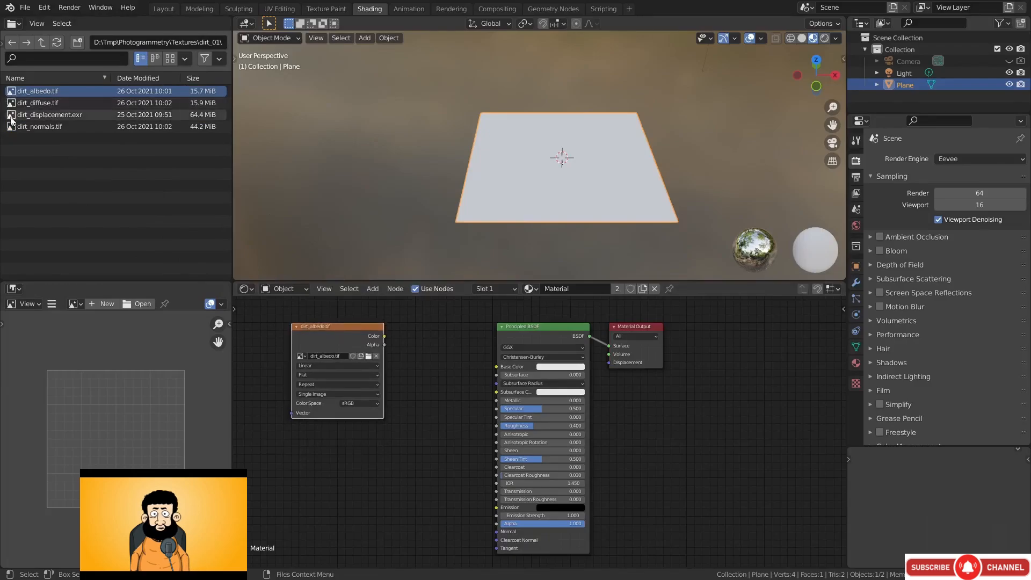
drag(12, 117, 371, 434)
Maximize the shader node editor and connect the albedo texture's color to the Principled BSDF base color
middle_drag(408, 384, 470, 352)
key(ctrl+space)
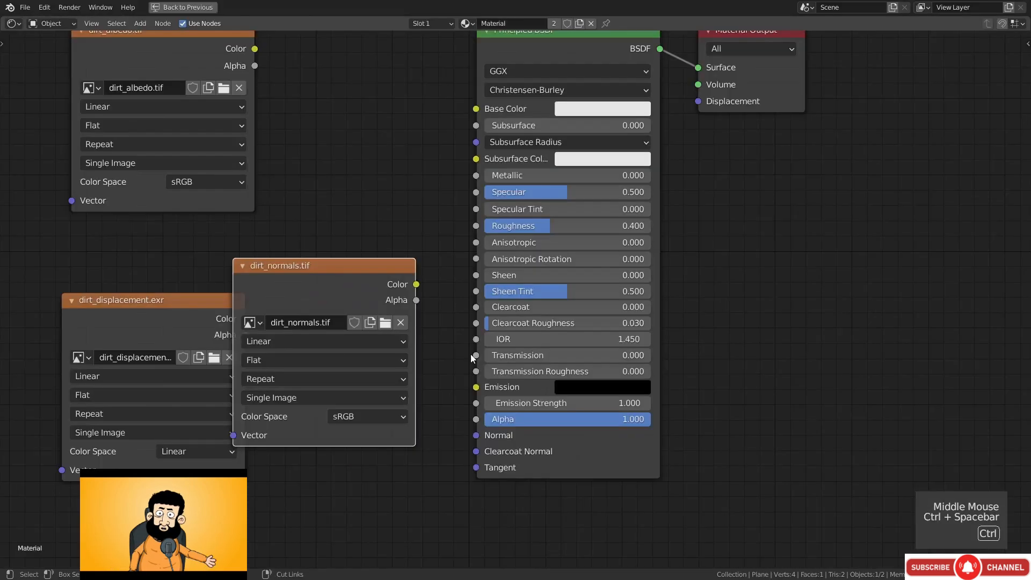
scroll(383, 243, down, 4)
middle_drag(384, 243, 505, 253)
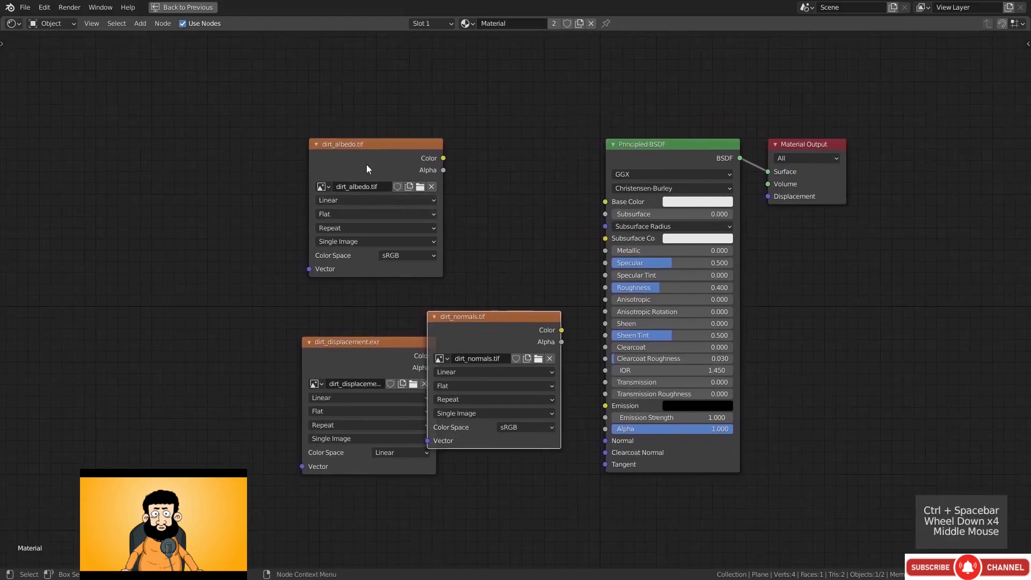
drag(386, 119, 299, 85)
drag(357, 98, 609, 176)
middle_drag(475, 238, 479, 236)
Place the displacement texture below the Principled BSDF and add a Displacement node beside it, connected to the Material Output's displacement
drag(354, 317, 642, 465)
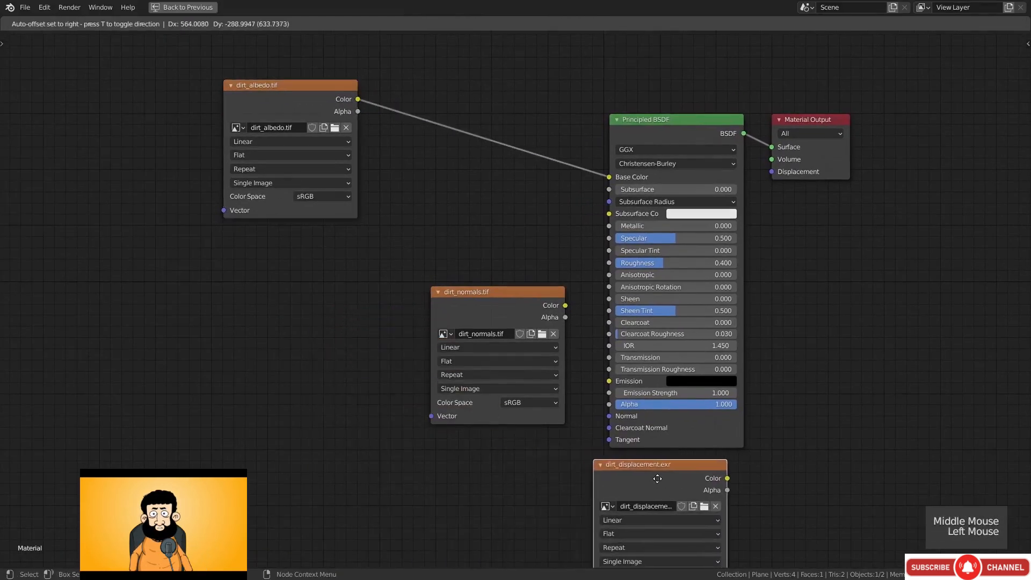
middle_drag(543, 487, 392, 427)
key(shift+a)
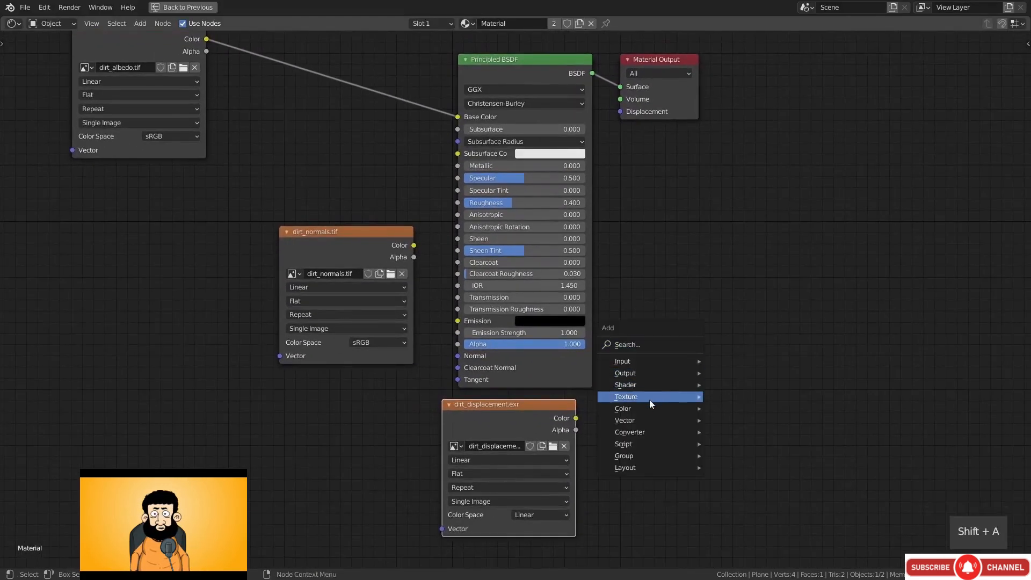
mouse_move(642, 422)
click(739, 436)
click(630, 190)
drag(658, 62, 818, 69)
drag(708, 208, 780, 119)
drag(671, 194, 673, 387)
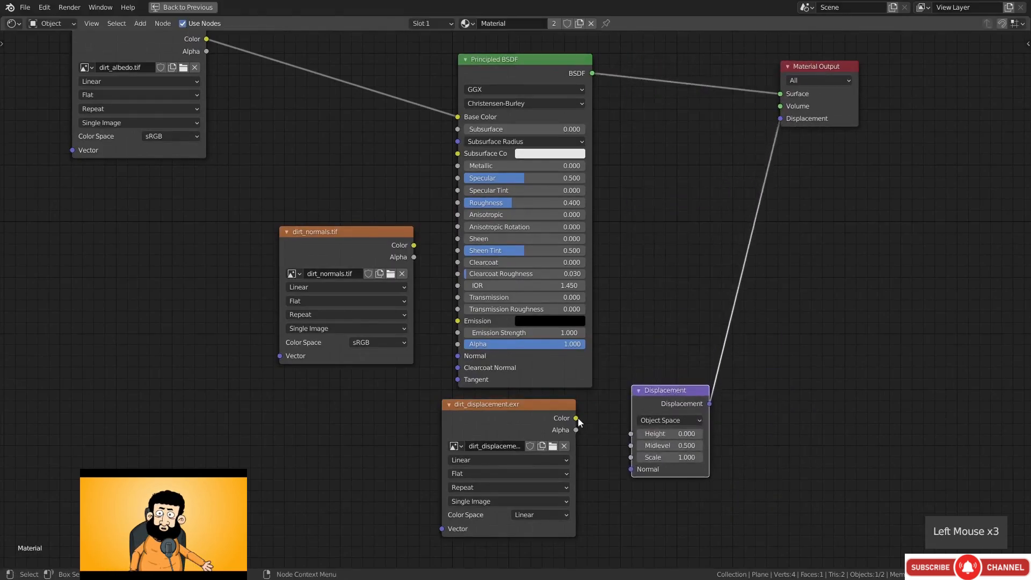
Connect the displacement texture's color to the Displacement node's height and set the normals texture's color space to Non-Color
drag(576, 418, 630, 434)
drag(495, 415, 503, 419)
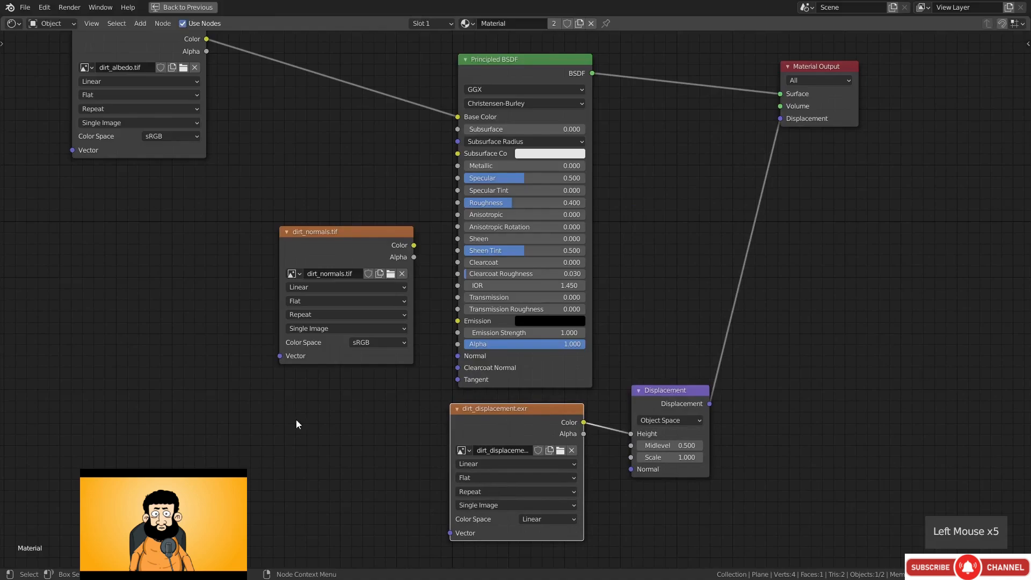
middle_drag(295, 419, 368, 438)
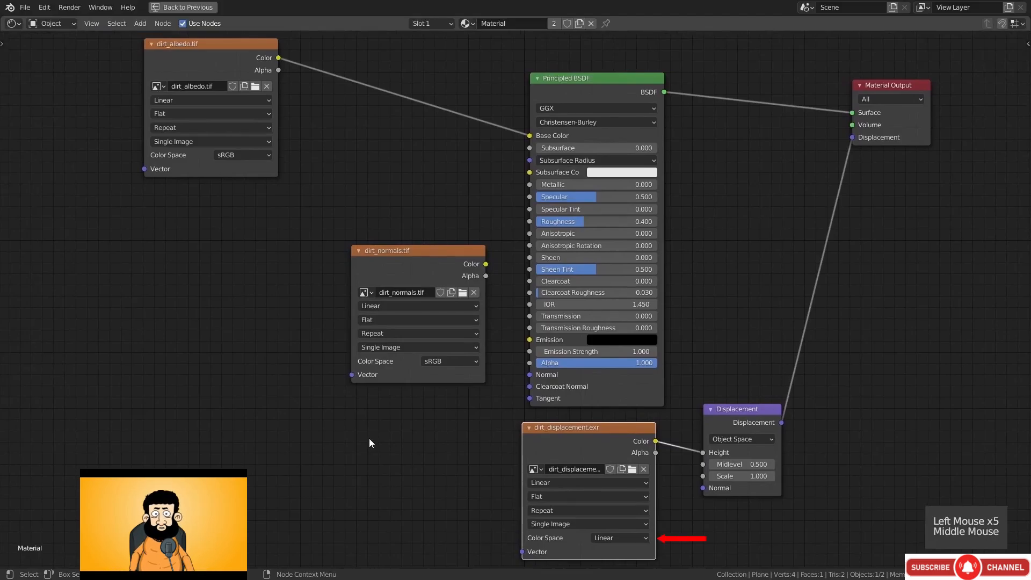
click(447, 362)
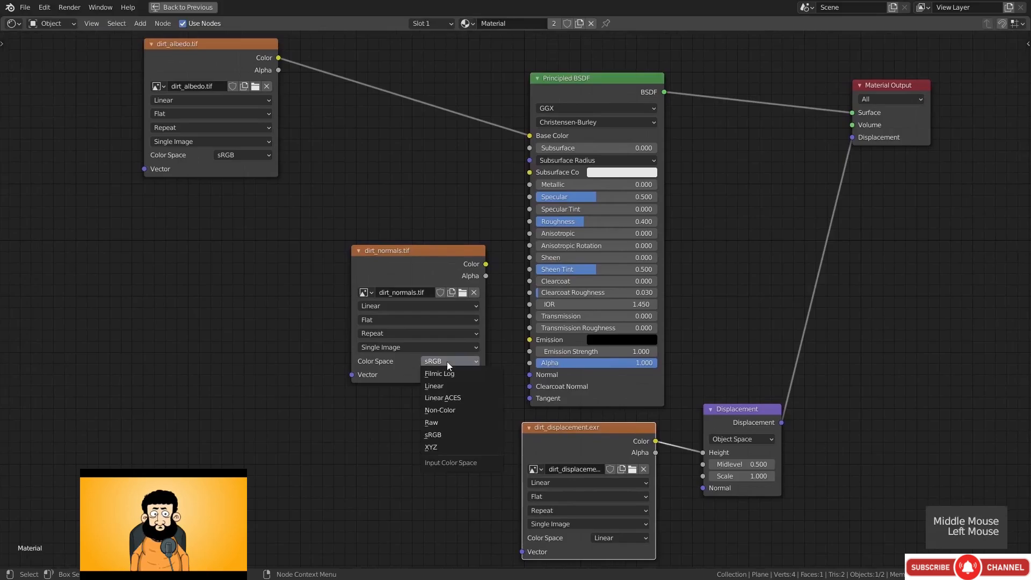
click(446, 411)
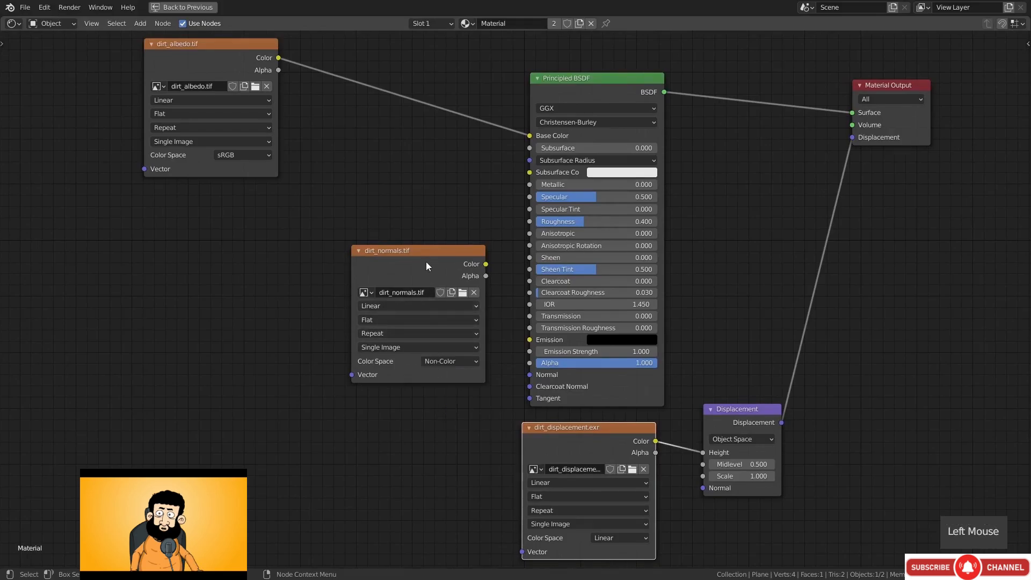
Add a Normal Map node between the normals texture and the Principled BSDF, linking the texture's color through it to the Normal input
drag(427, 266, 209, 287)
key(shift+a)
mouse_move(373, 341)
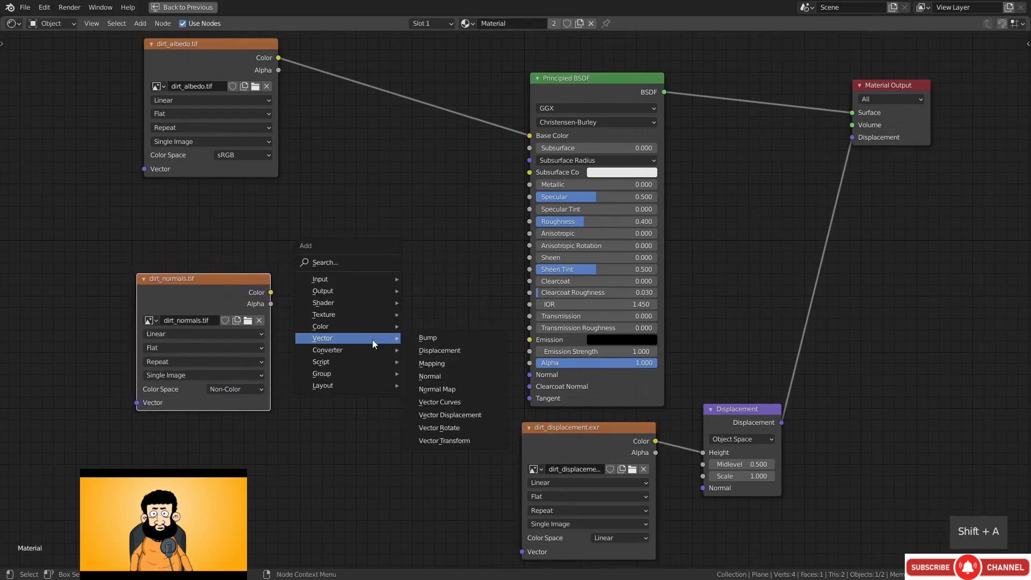
click(437, 389)
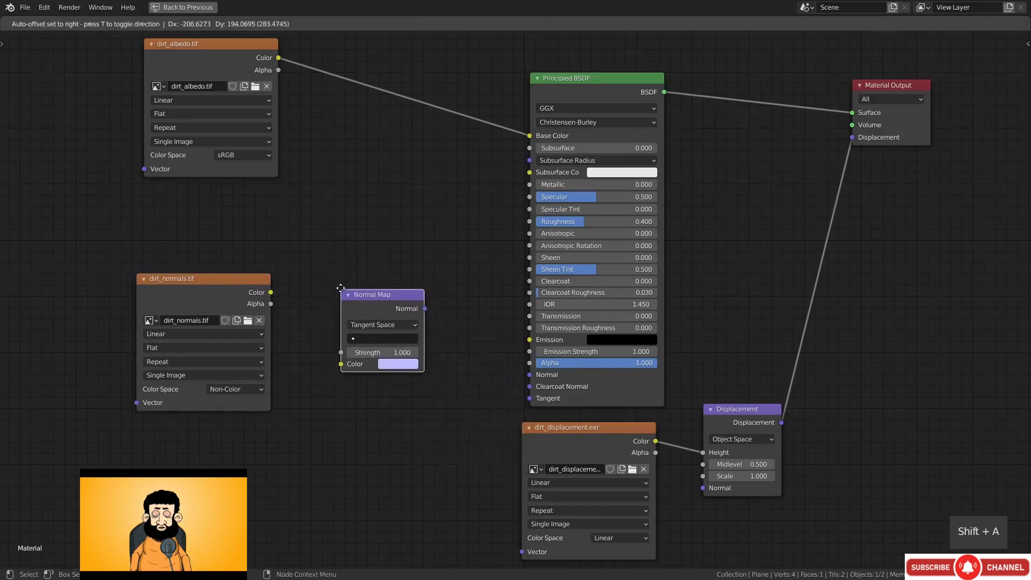
click(339, 285)
drag(271, 292, 340, 360)
drag(422, 305, 525, 377)
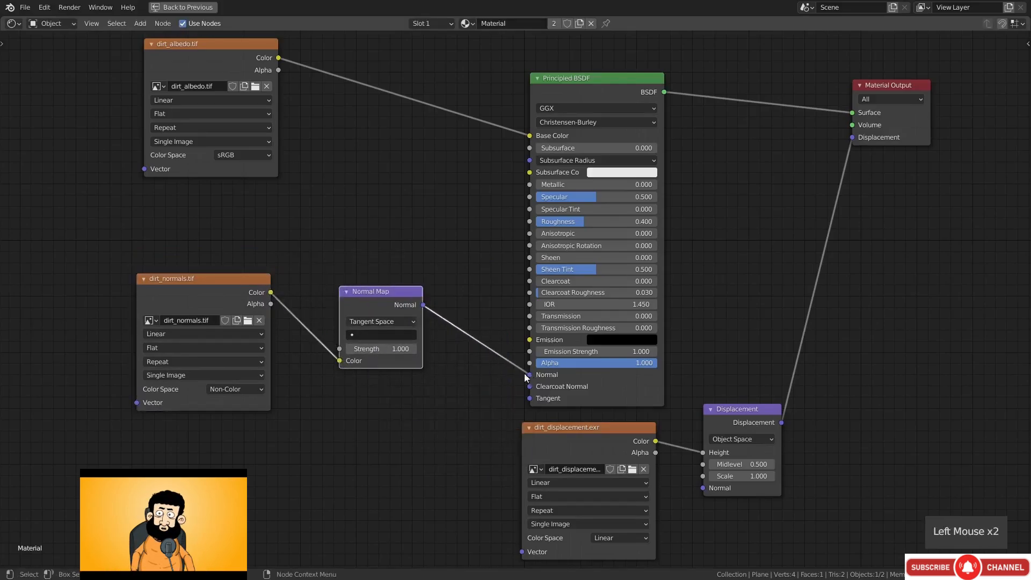
Add a Texture Coordinate node beside the albedo texture and connect its UV output to the texture's vector input
middle_drag(208, 253, 389, 266)
scroll(389, 266, down, 2)
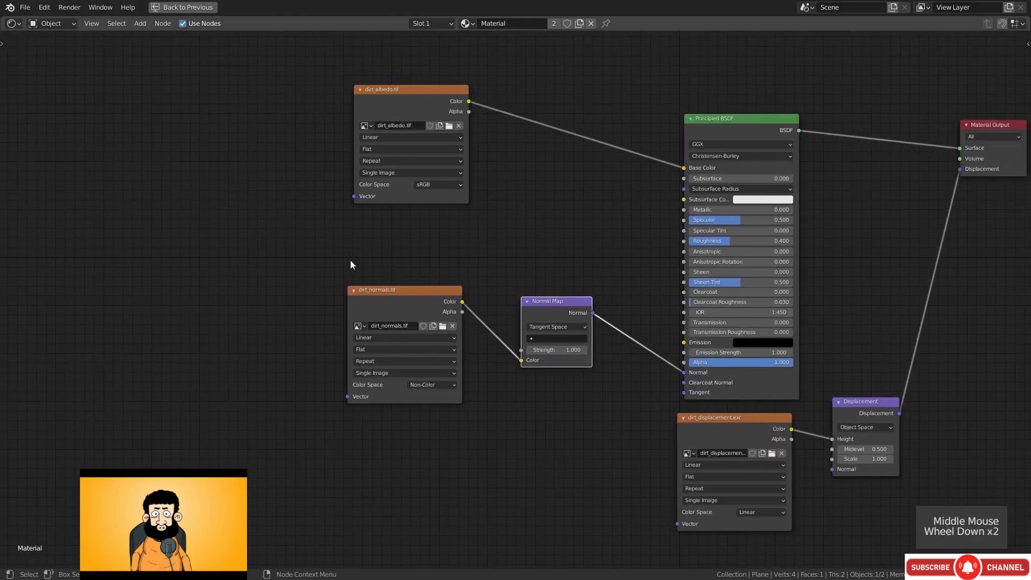
key(shift+a)
mouse_move(238, 206)
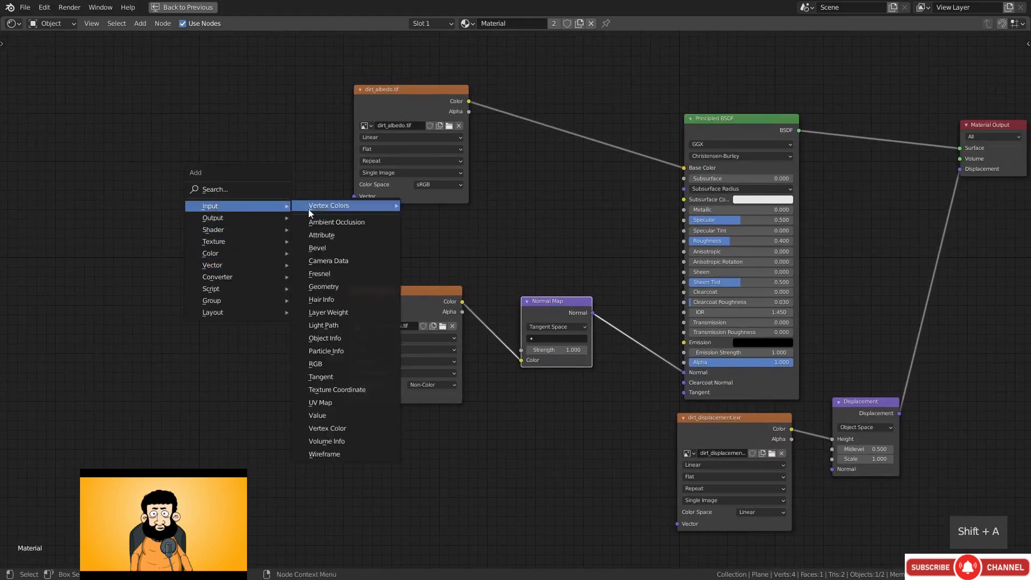
click(337, 389)
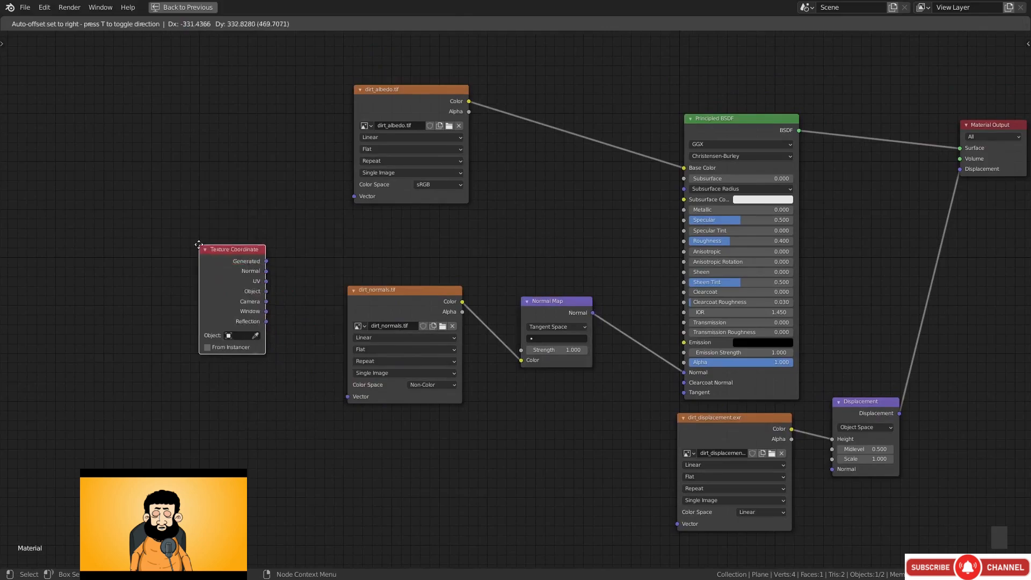
click(187, 177)
drag(234, 200, 355, 197)
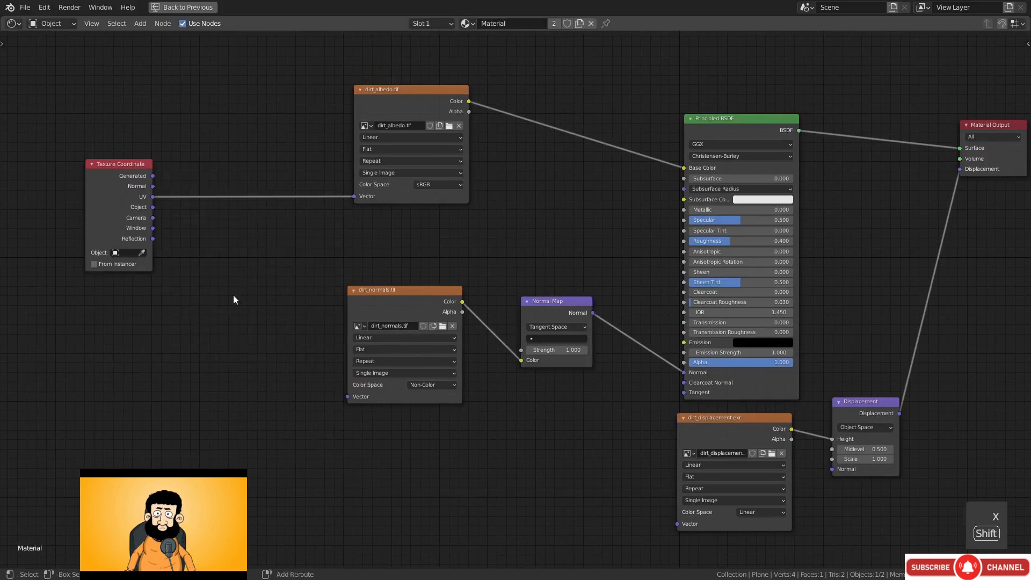
Insert a Vector Math node set to Multiply between the Texture Coordinate node and the albedo texture
key(shift+a)
mouse_move(233, 295)
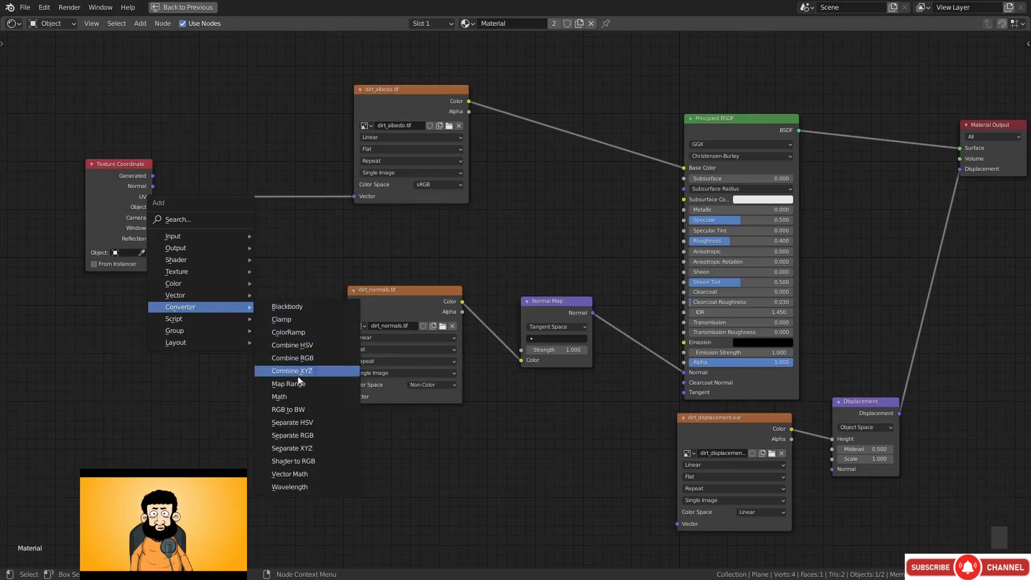
click(301, 473)
click(214, 168)
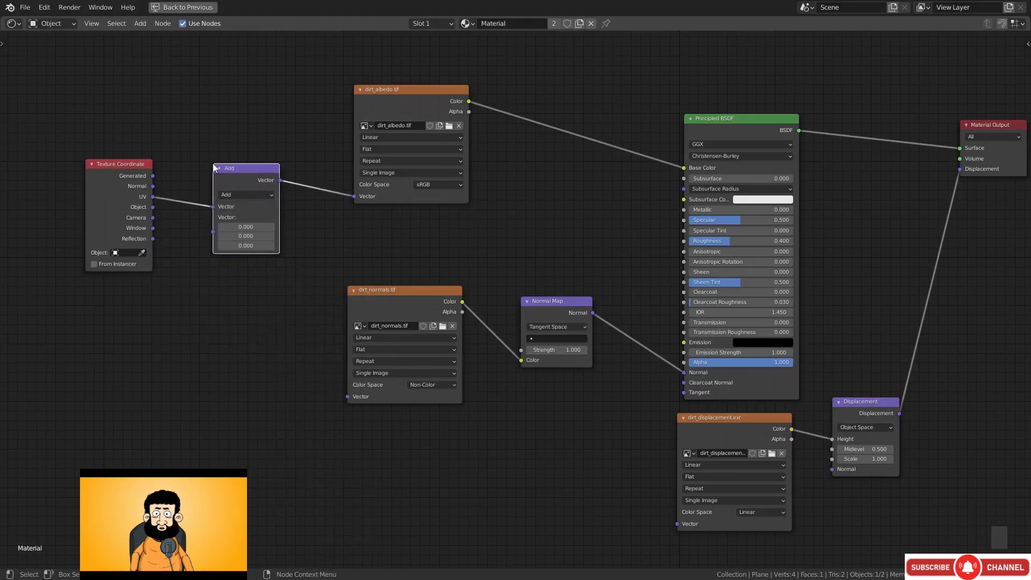
click(246, 194)
click(231, 214)
drag(226, 205, 201, 203)
Connect the Multiply output to the vector inputs of the normals and displacement textures, and tidy the links with reroute points
drag(254, 178, 348, 395)
drag(393, 298, 406, 298)
drag(255, 179, 677, 524)
shift+right_drag(510, 454, 607, 391)
key(g)
click(402, 495)
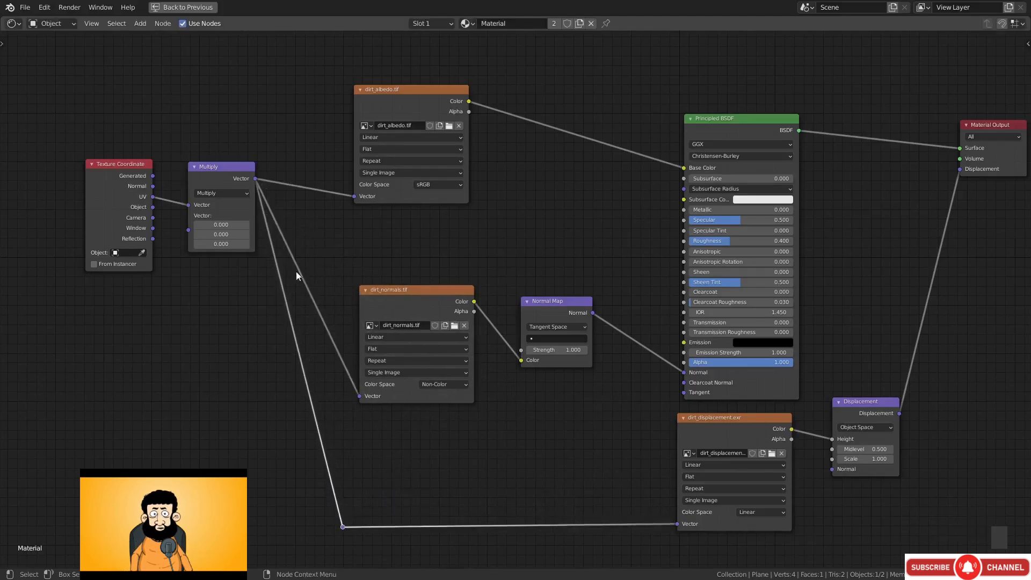
shift+right_drag(263, 262, 303, 179)
key(g)
click(317, 178)
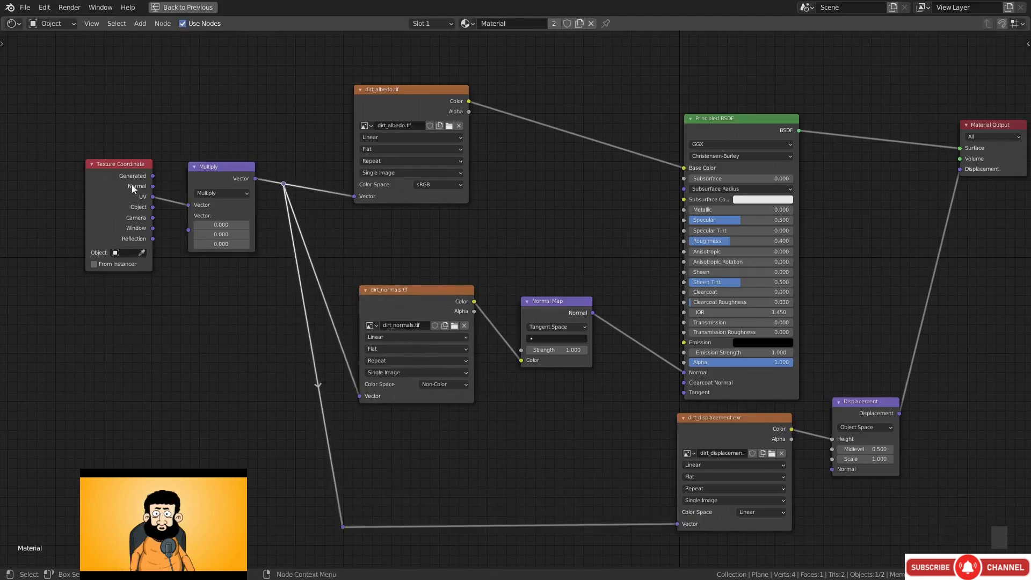
Move the Texture Coordinate and Multiply nodes farther from the textures and hide the Texture Coordinate node's unused sockets
drag(65, 135, 234, 262)
key(g)
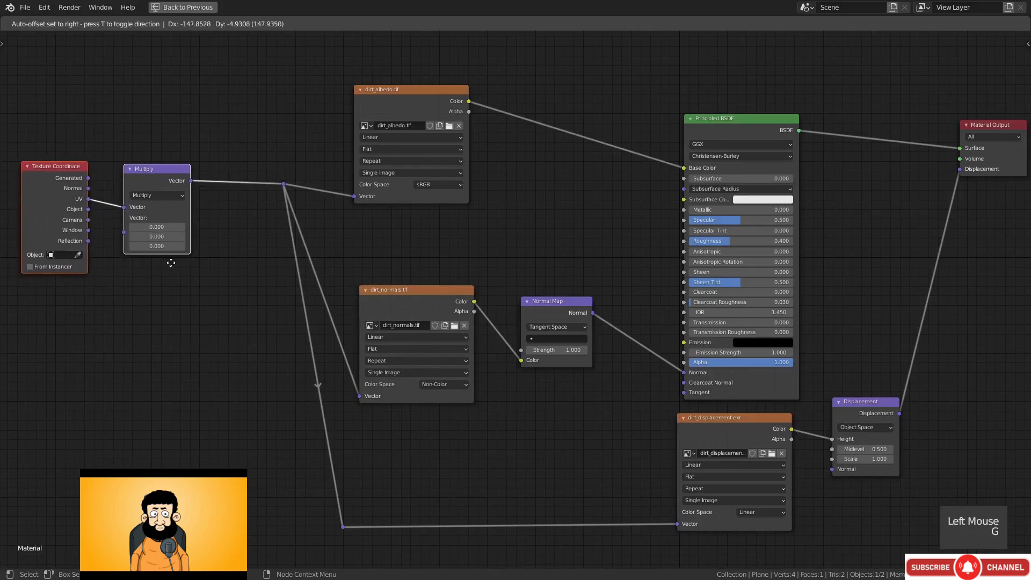
click(171, 262)
click(69, 204)
key(ctrl+h)
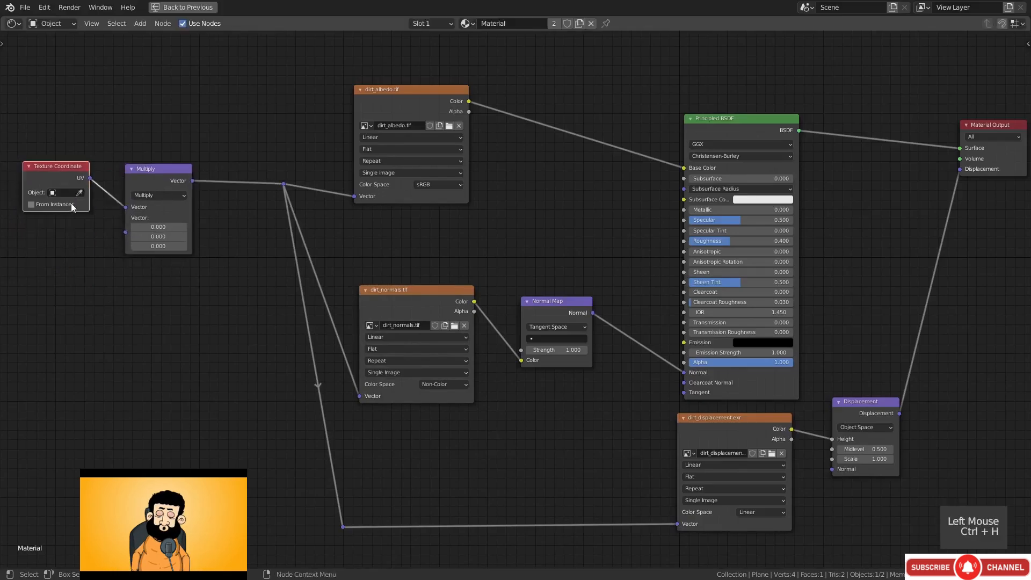
key(g)
click(84, 211)
Set all three Multiply vector values to 1, choose UVMap in the Normal Map node and restore the full Shading layout
click(158, 226)
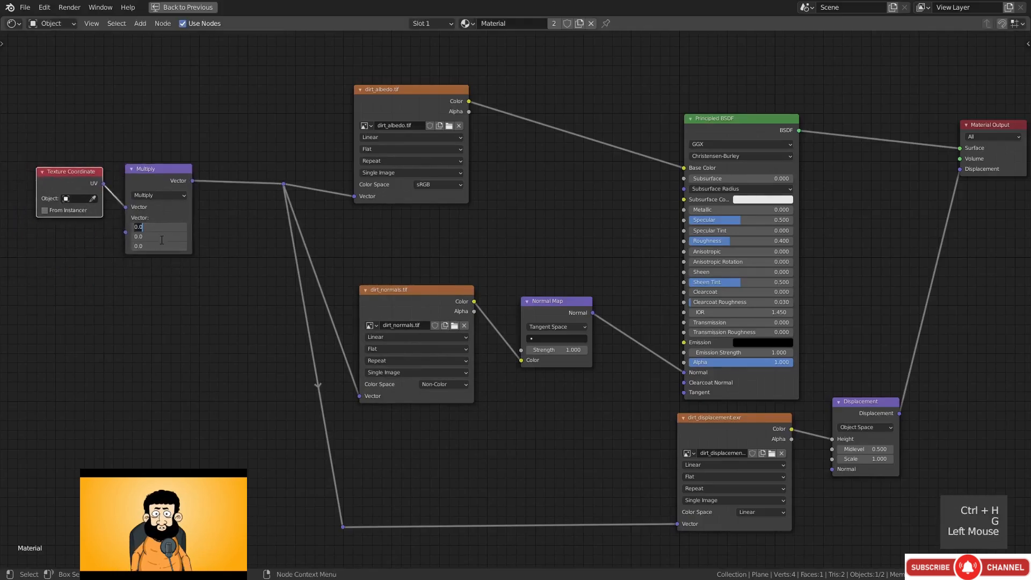
text(1)
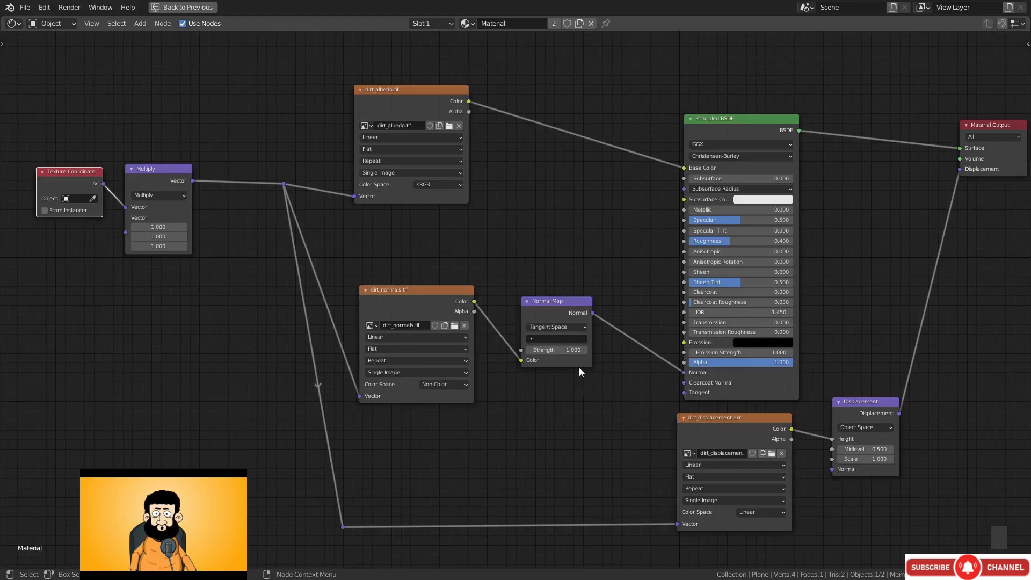
click(565, 340)
click(553, 351)
mouse_move(552, 207)
middle_down()
mouse_move(540, 214)
mouse_move(584, 204)
mouse_move(578, 194)
mouse_move(579, 207)
mouse_move(642, 187)
mouse_move(675, 127)
mouse_move(579, 188)
middle_up()
key(ctrl+space)
scroll(582, 182, up, 3)
scroll(582, 183, up, 1)
scroll(601, 173, down, 2)
shift+middle_drag(579, 188, 535, 187)
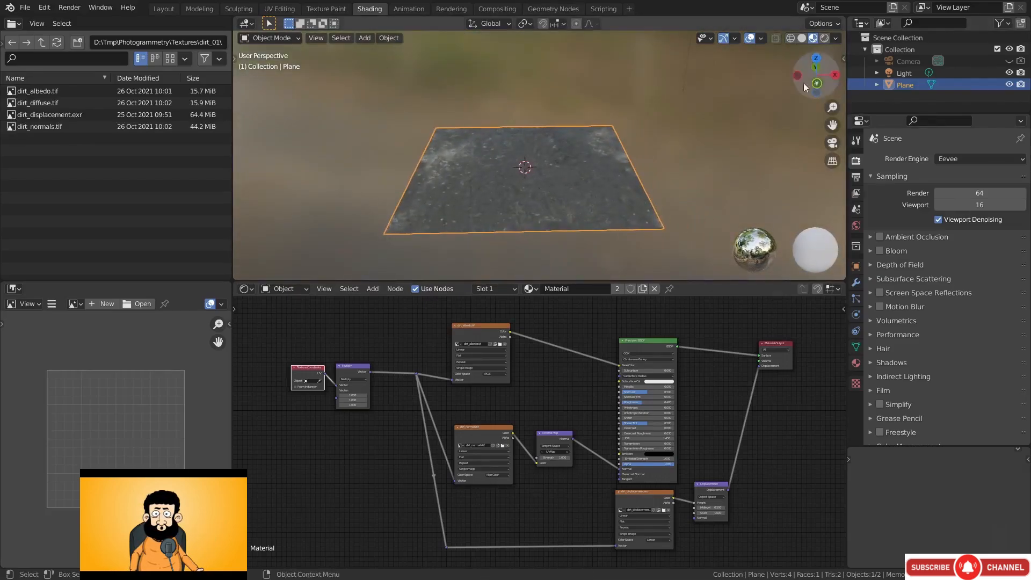
Compare the plane's Material Preview shading with Scene Lights and Scene World switched on and off
click(594, 205)
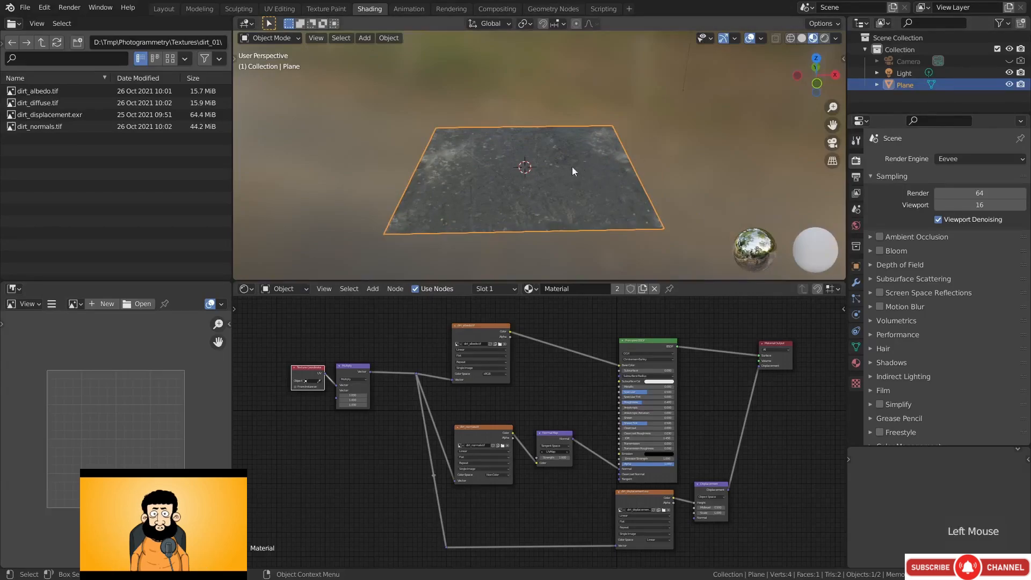
mouse_move(572, 167)
middle_down()
mouse_move(623, 210)
mouse_move(716, 182)
mouse_move(710, 166)
mouse_move(537, 205)
middle_up()
click(835, 39)
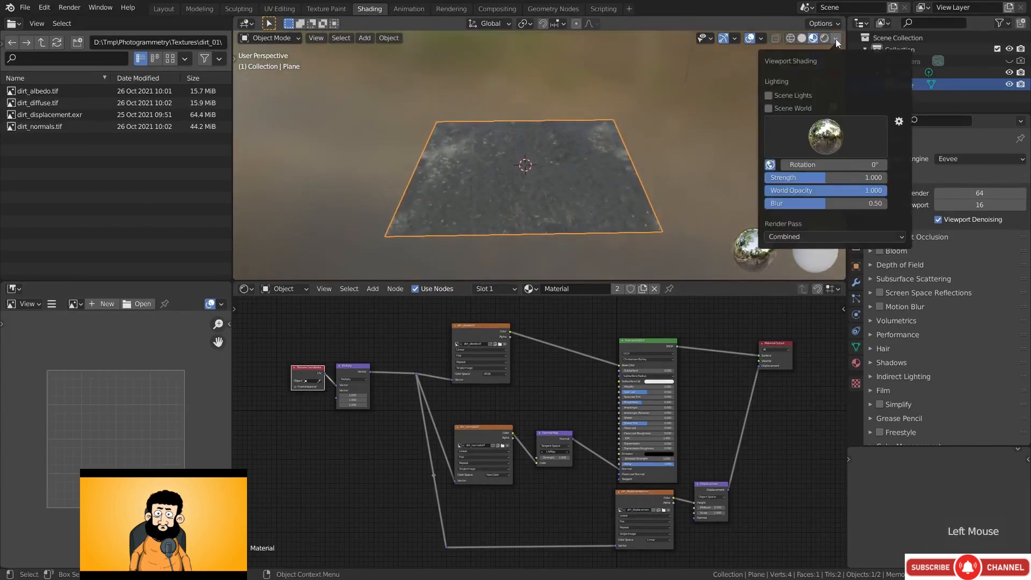
click(768, 95)
click(769, 108)
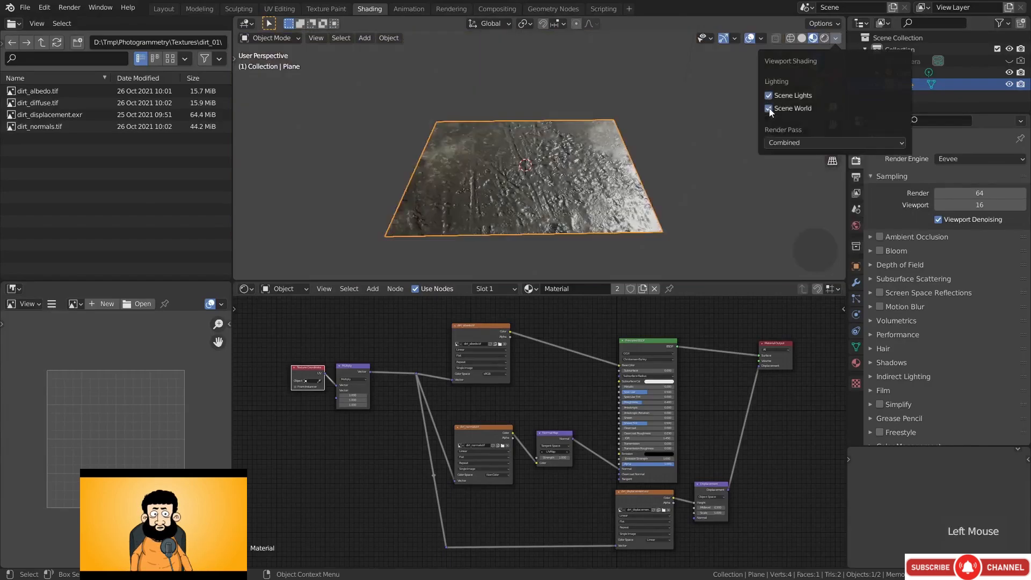
mouse_move(582, 179)
middle_down()
mouse_move(548, 197)
mouse_move(546, 243)
mouse_move(590, 177)
mouse_move(547, 185)
mouse_move(532, 217)
mouse_move(562, 199)
mouse_move(534, 191)
middle_up()
click(825, 37)
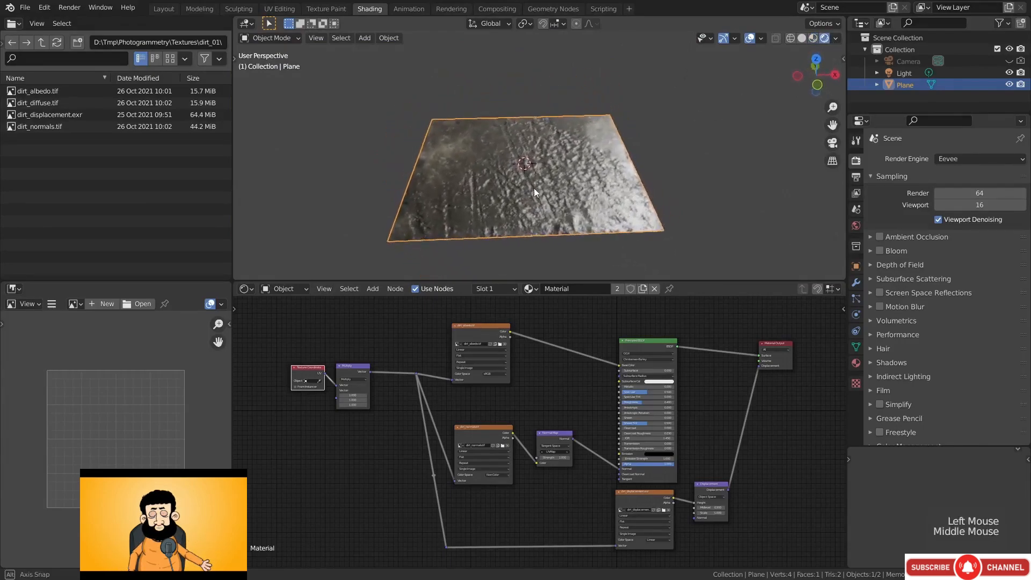
click(835, 39)
click(768, 95)
click(769, 107)
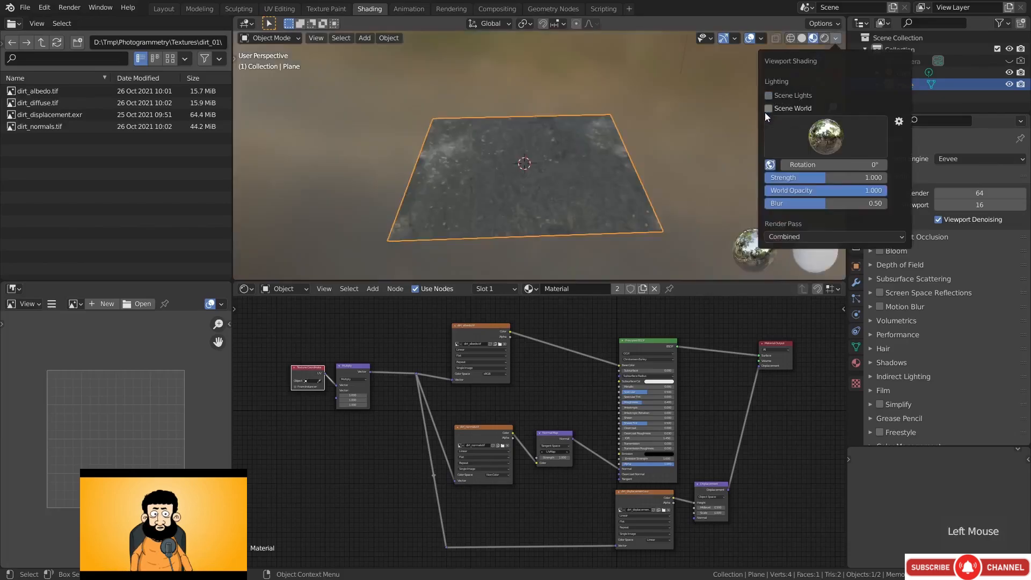
mouse_move(534, 206)
middle_down()
mouse_move(529, 237)
mouse_move(529, 208)
middle_up()
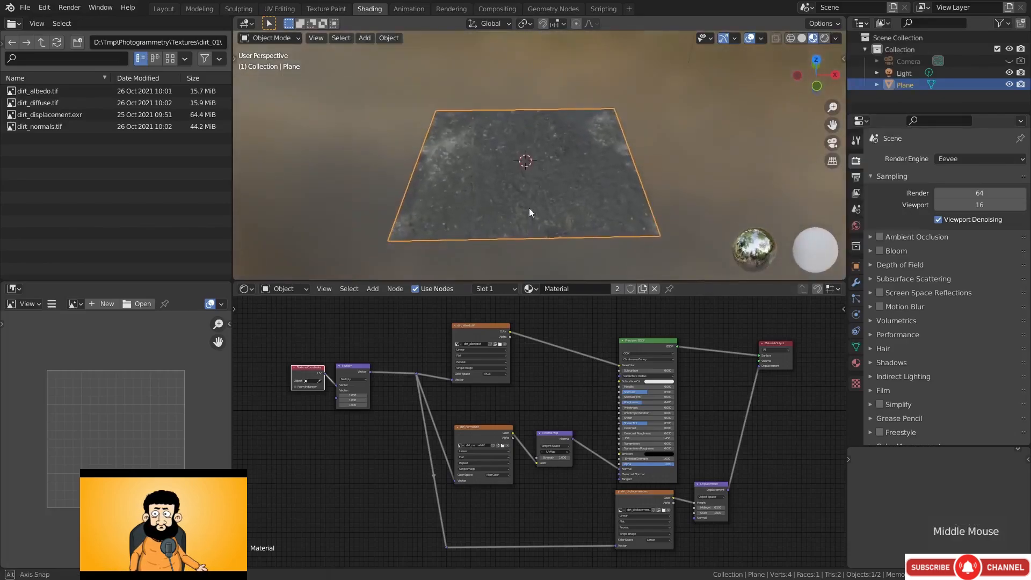
Set the render engine to Cycles with GPU Compute, using 16 samples for both render and viewport
click(981, 159)
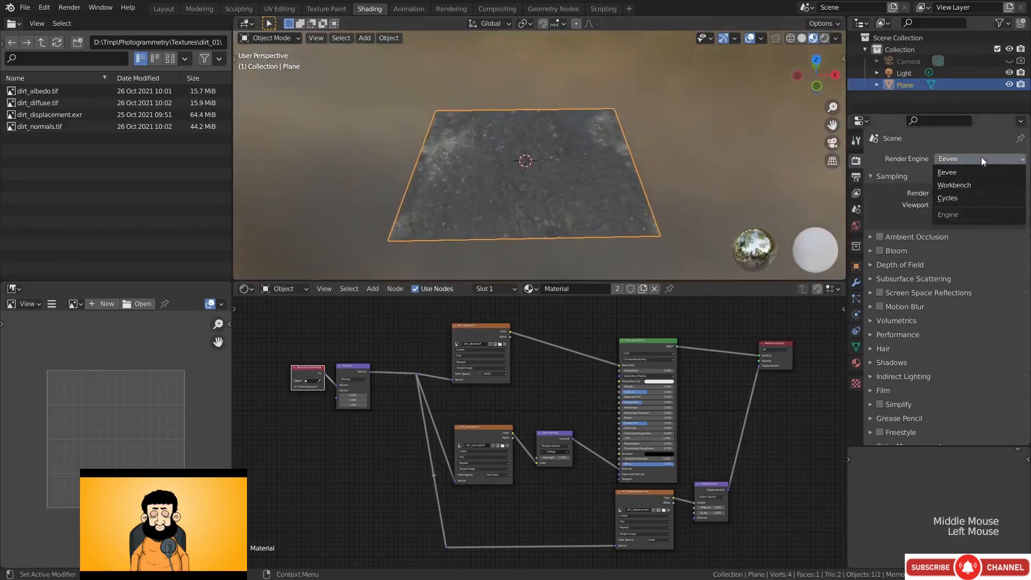
click(949, 198)
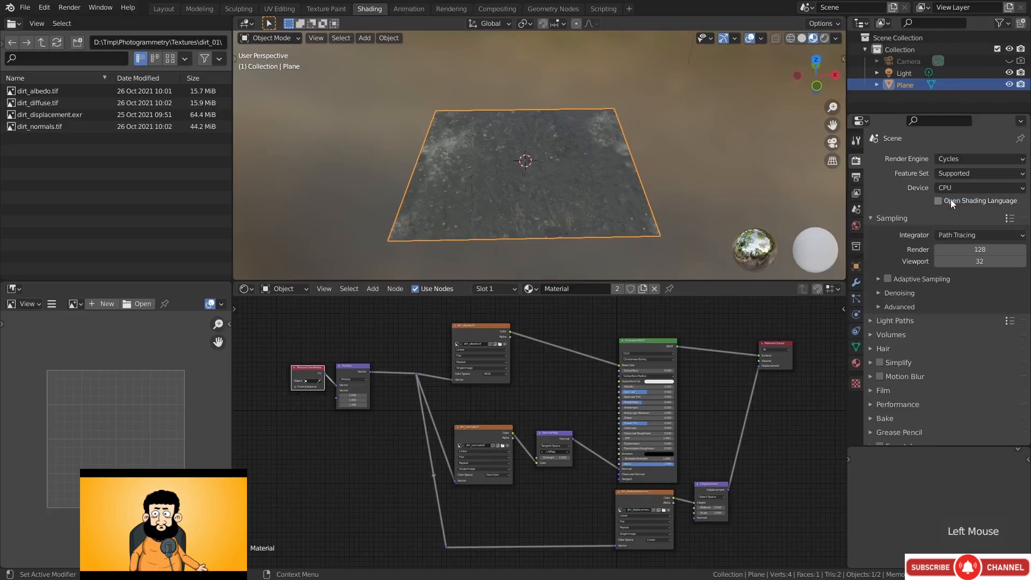
click(960, 187)
click(959, 215)
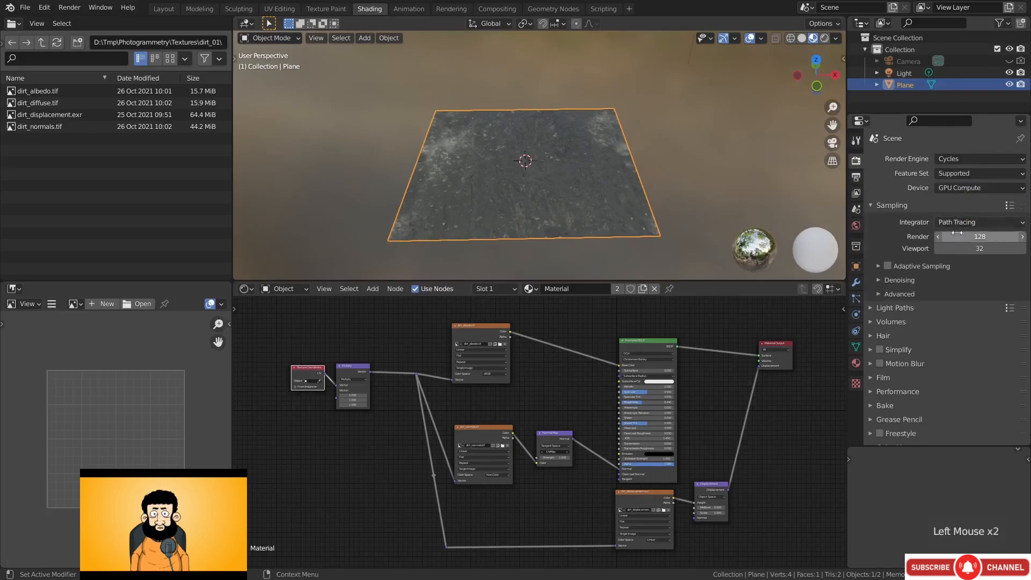
drag(957, 232, 977, 240)
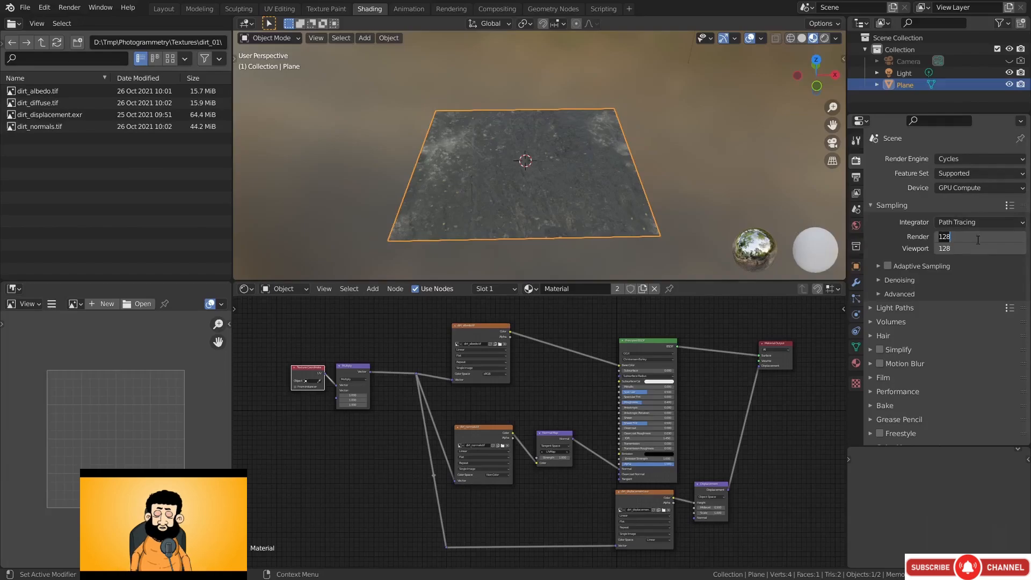
text(16)
key(Return)
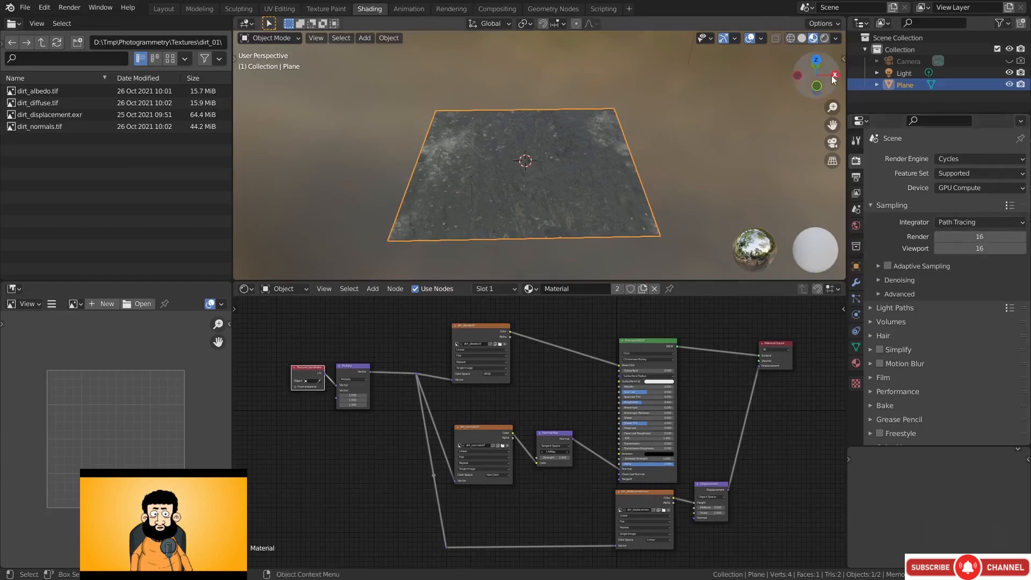
Display the plane in rendered viewport shading and select the Displacement node in the shader graph
click(825, 38)
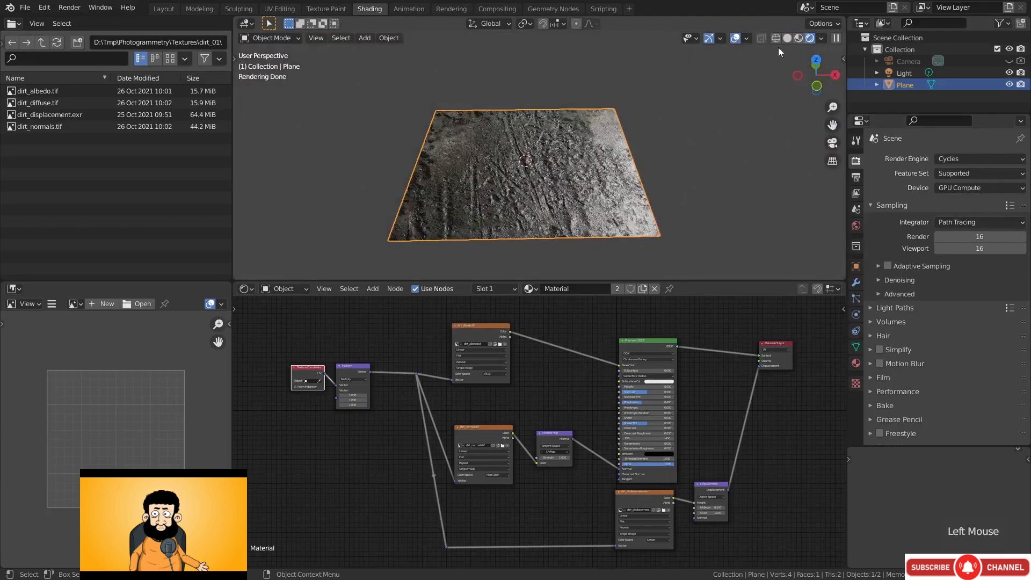
middle_drag(545, 220, 549, 174)
middle_drag(715, 482, 639, 437)
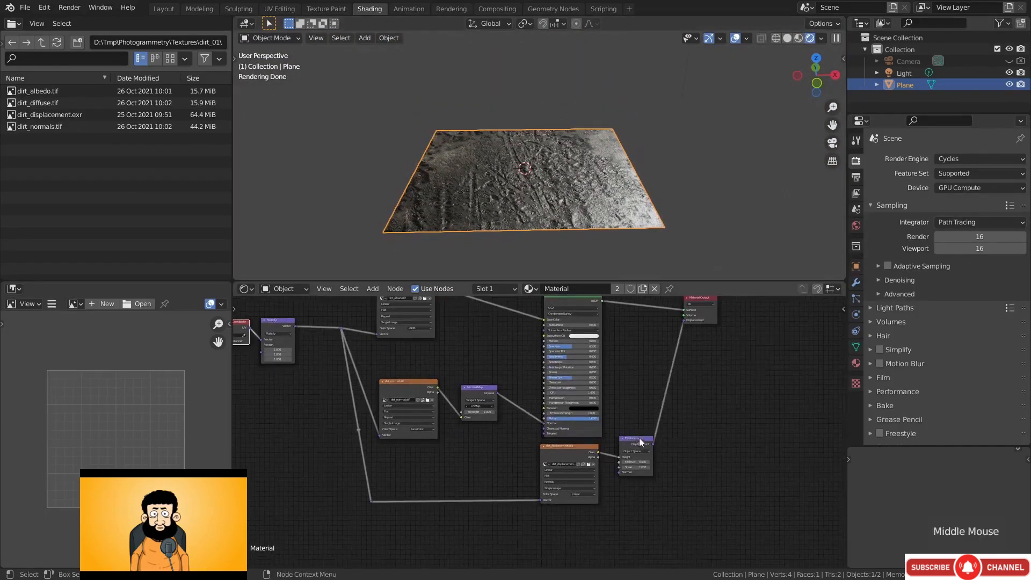
scroll(639, 437, up, 6)
click(690, 441)
middle_drag(691, 409, 667, 416)
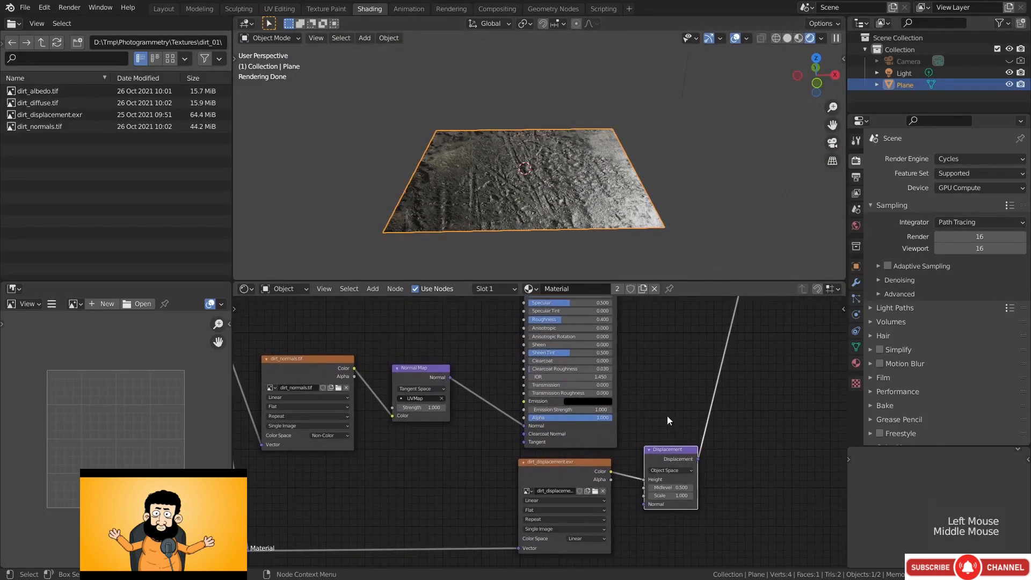
Add a Subdivision Surface modifier to the plane and set its subdivision type to Simple
click(856, 282)
click(923, 159)
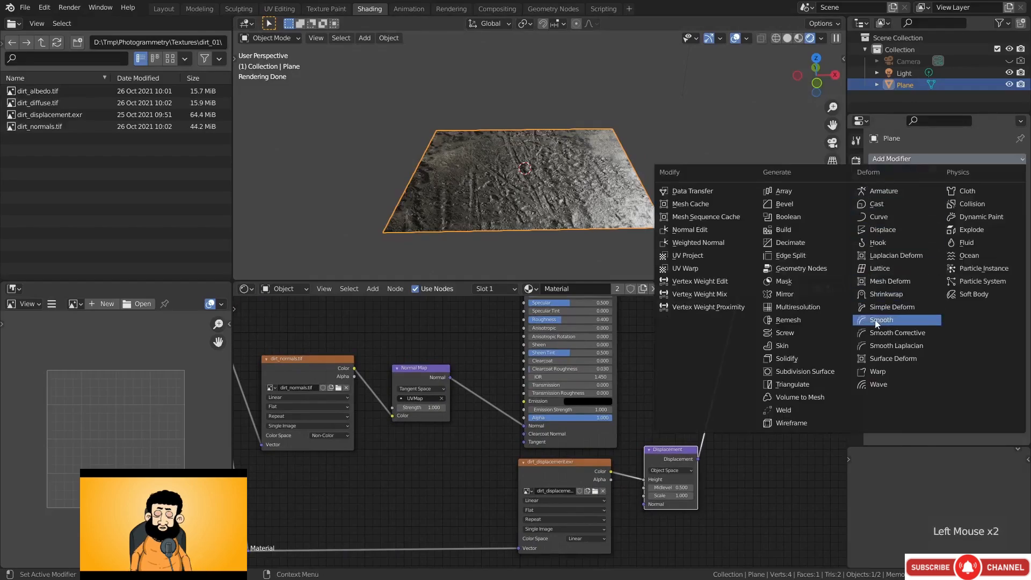
click(805, 371)
click(980, 195)
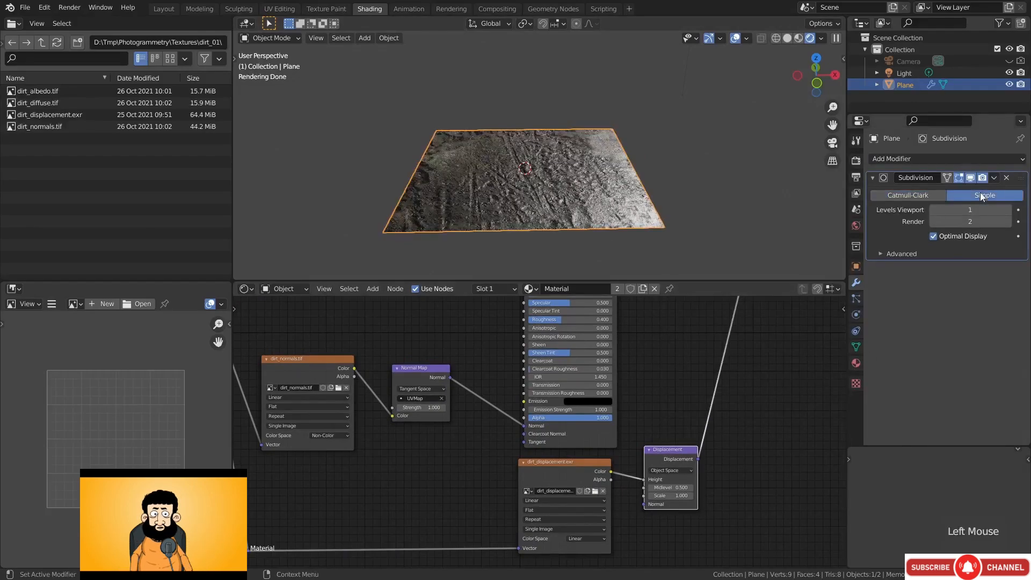
Set the Cycles feature set to Experimental and enable Adaptive Subdivision in the plane's Subdivision modifier
click(857, 161)
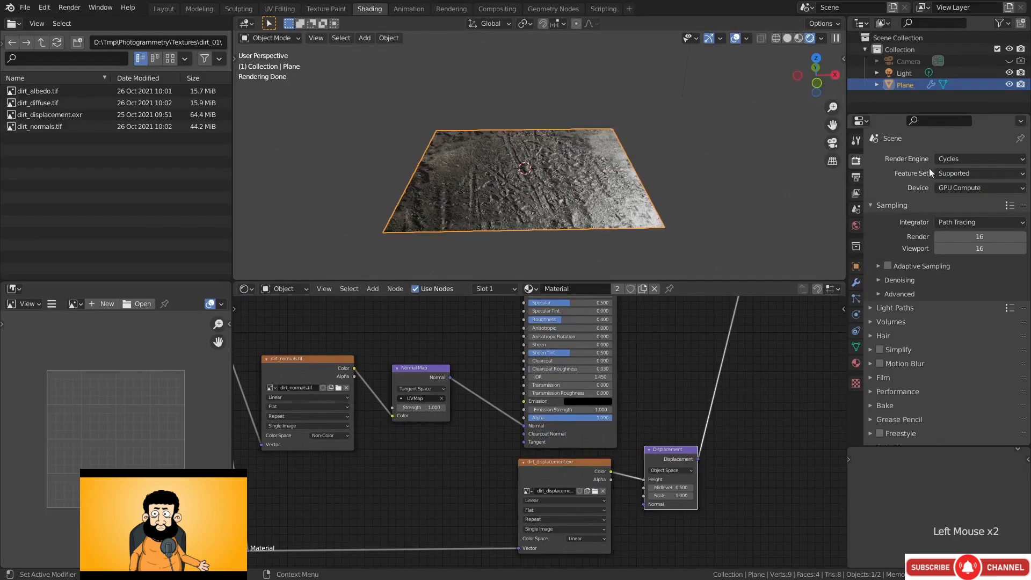
click(961, 173)
click(959, 199)
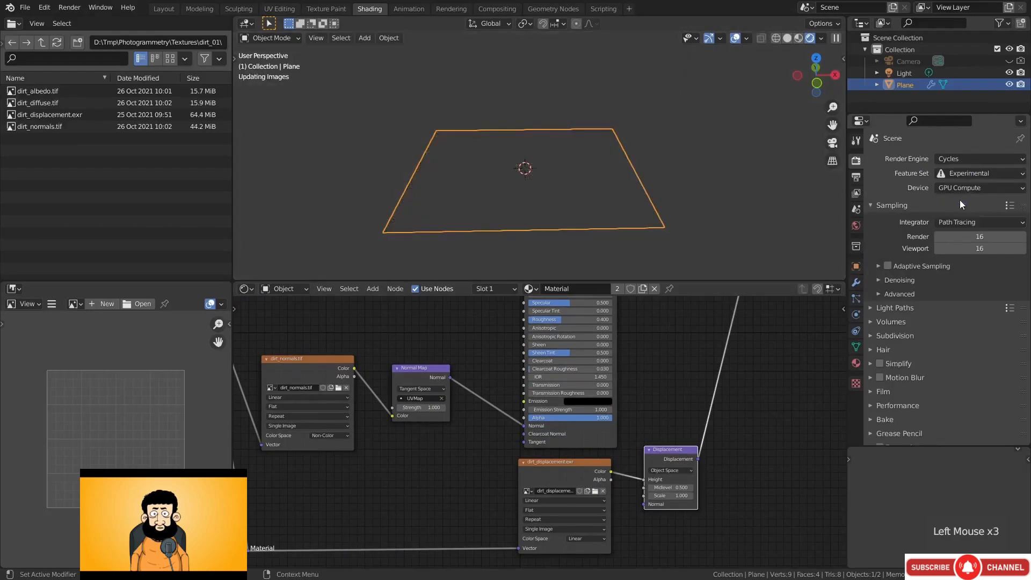
click(856, 283)
click(933, 210)
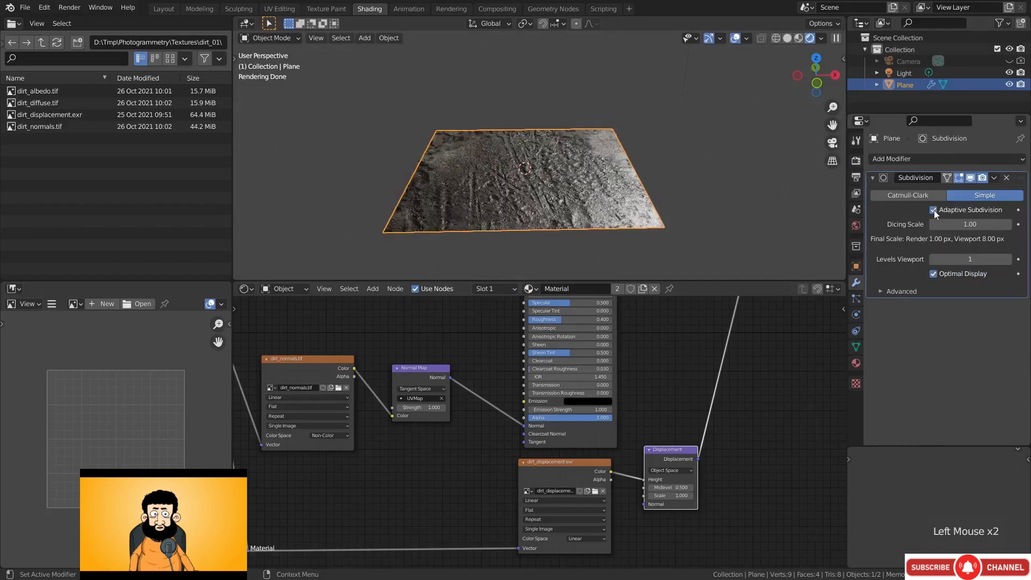
Set the surface displacement method in the plane's material settings to Displacement Only
click(855, 364)
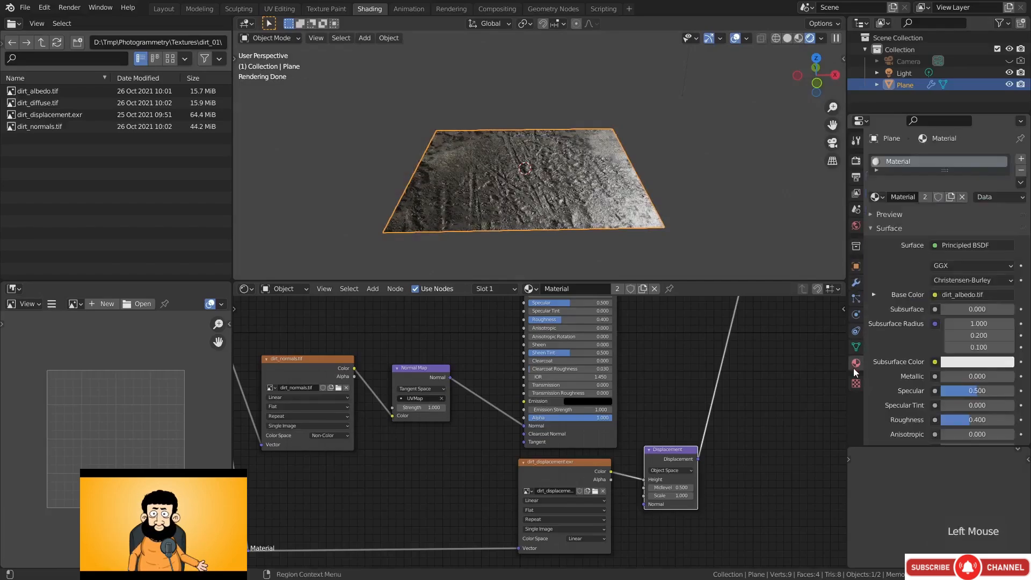
middle_drag(883, 397, 884, 312)
click(891, 398)
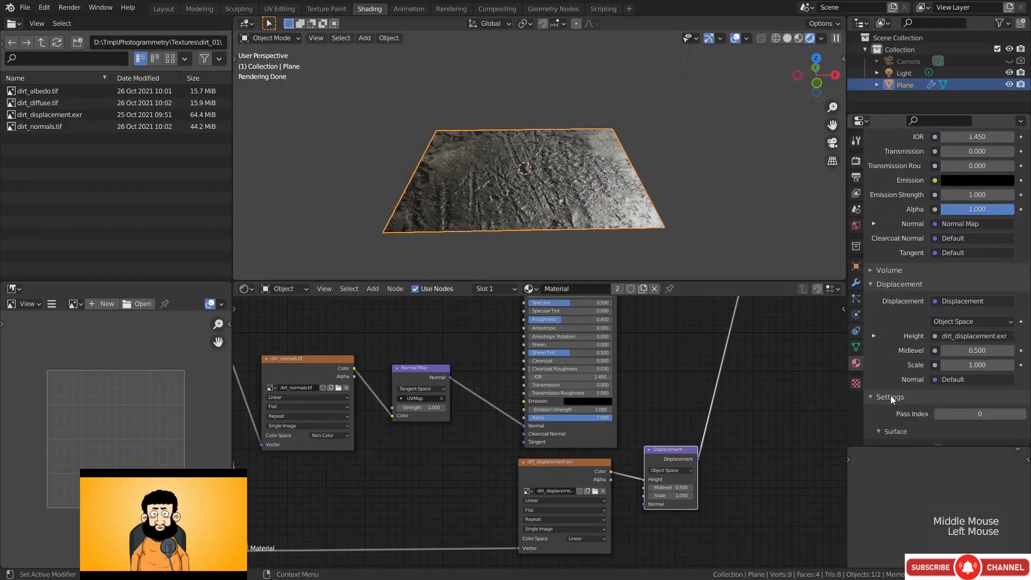
middle_drag(891, 398, 893, 247)
click(946, 322)
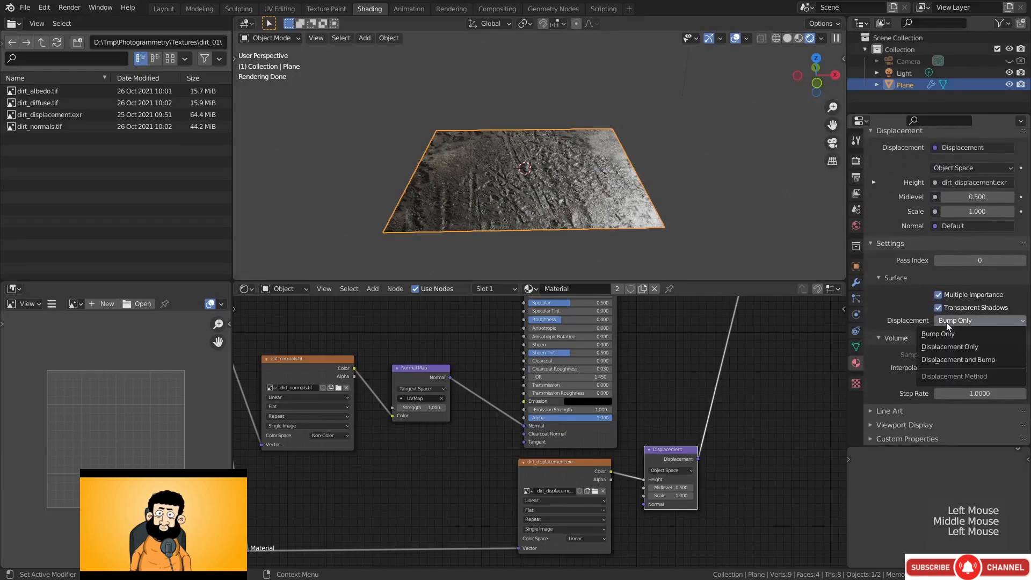
click(951, 347)
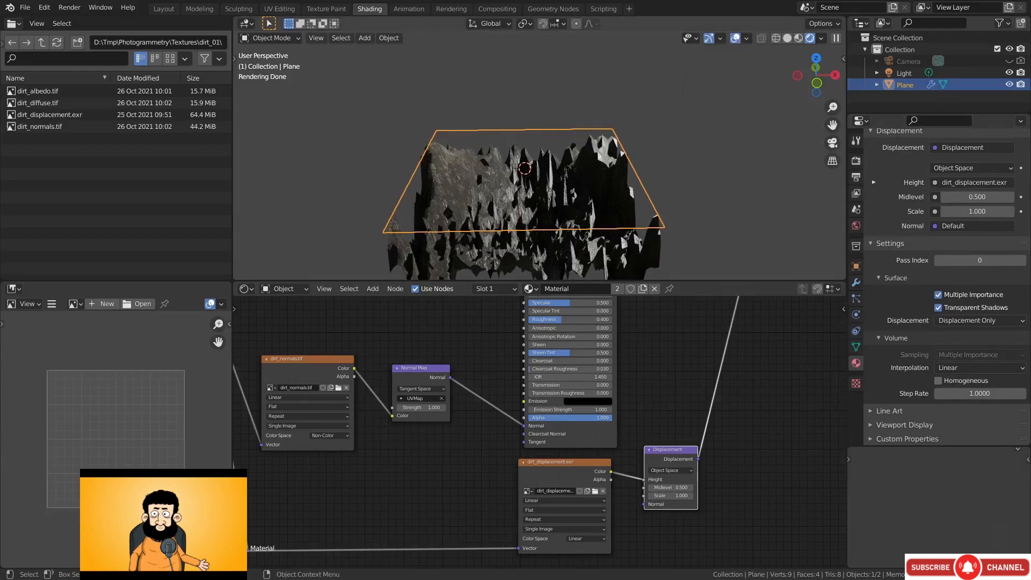
View the displaced plane from the front and set the Displacement node's Midlevel to 0
middle_drag(550, 164, 545, 127)
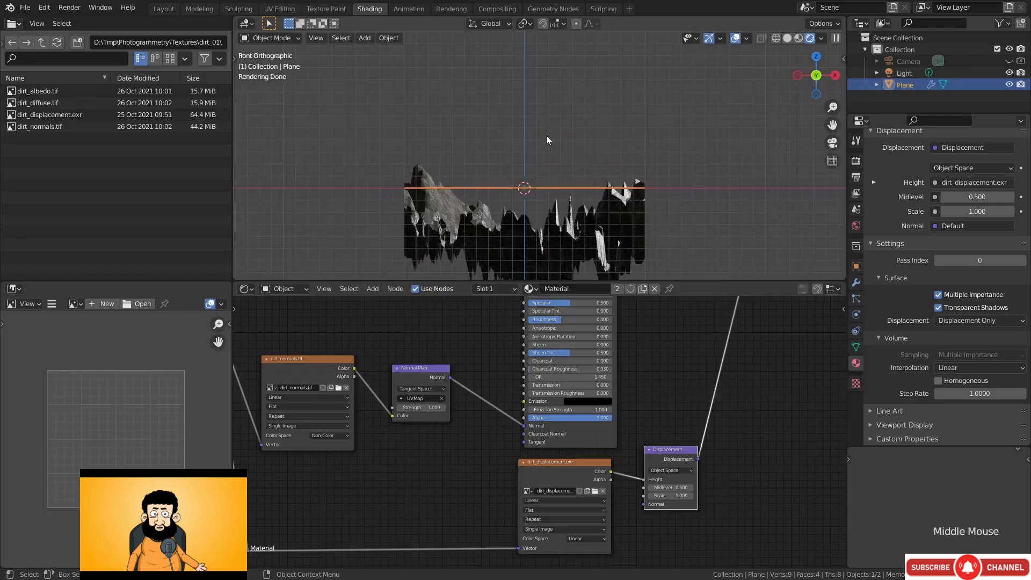
click(676, 487)
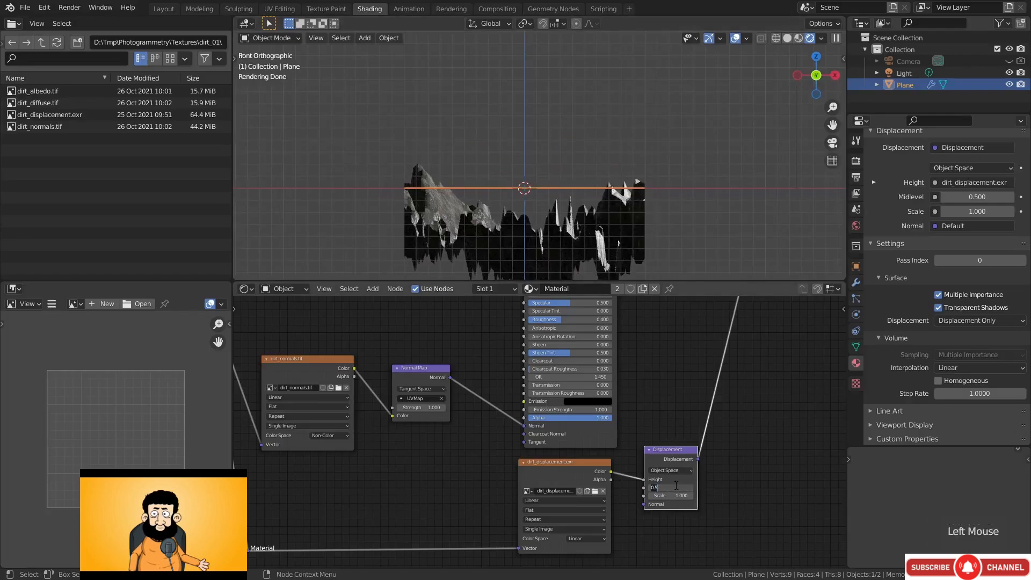
text(000)
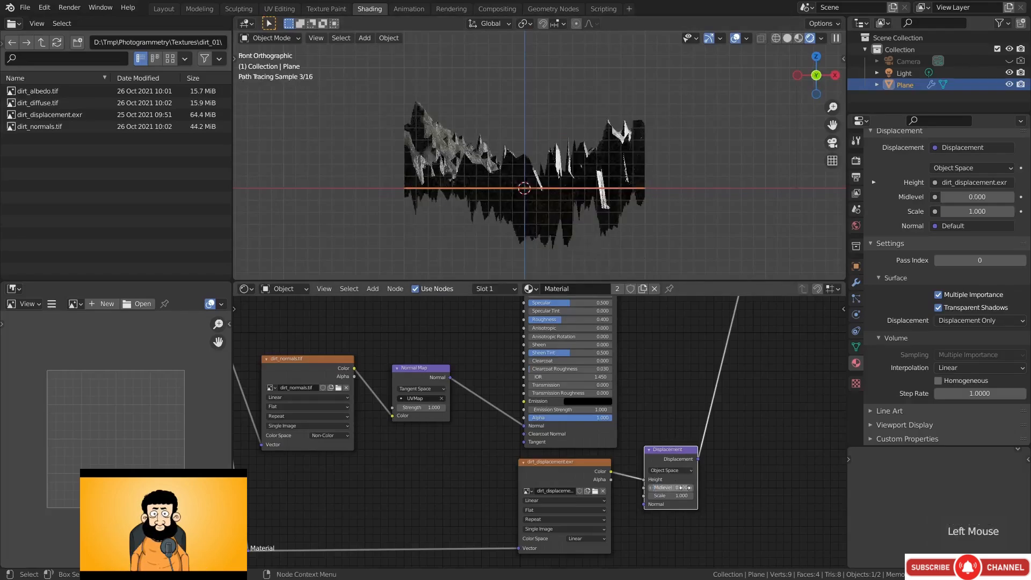
key(Return)
Set the Displacement node's Scale to 0.05
middle_drag(708, 497, 545, 460)
scroll(695, 456, up, 5)
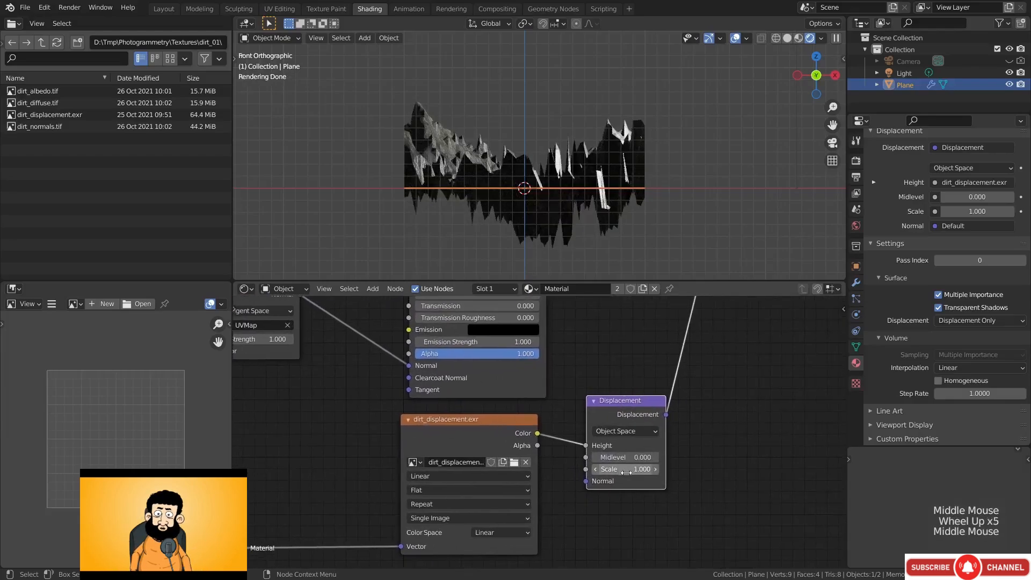
click(636, 471)
text(03.)
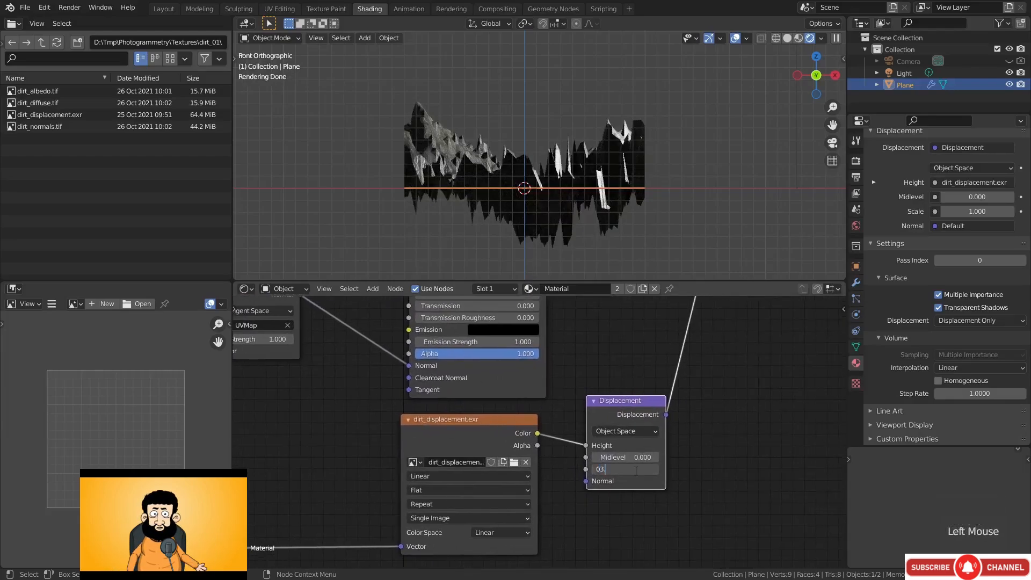
key(BackSpace)
key(BackSpace)
key(BackSpace)
text(.05)
key(Return)
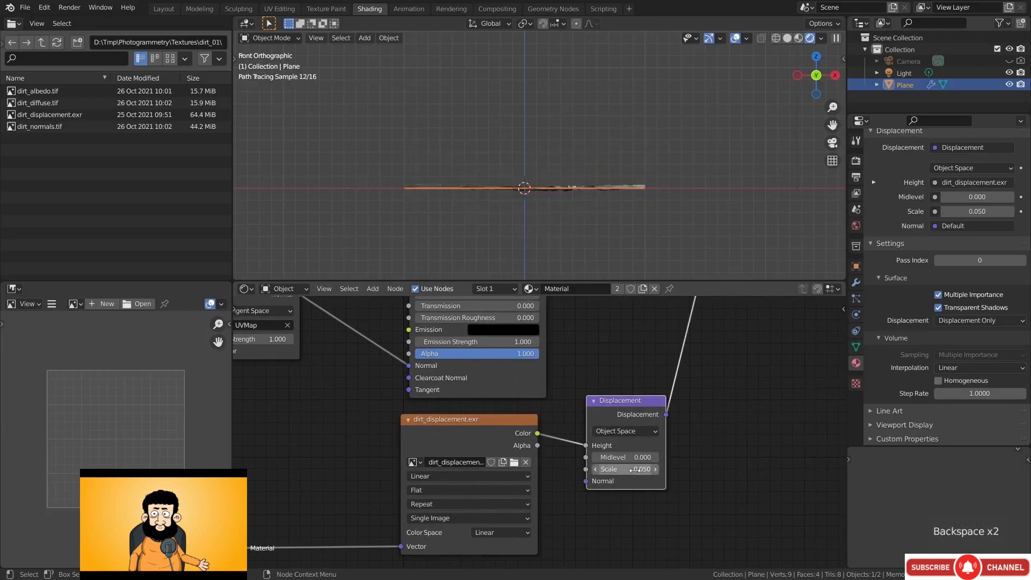
Set the Dicing Scale of the plane's Subdivision modifier to 0.5
middle_drag(543, 176, 591, 161)
scroll(564, 207, up, 3)
click(856, 283)
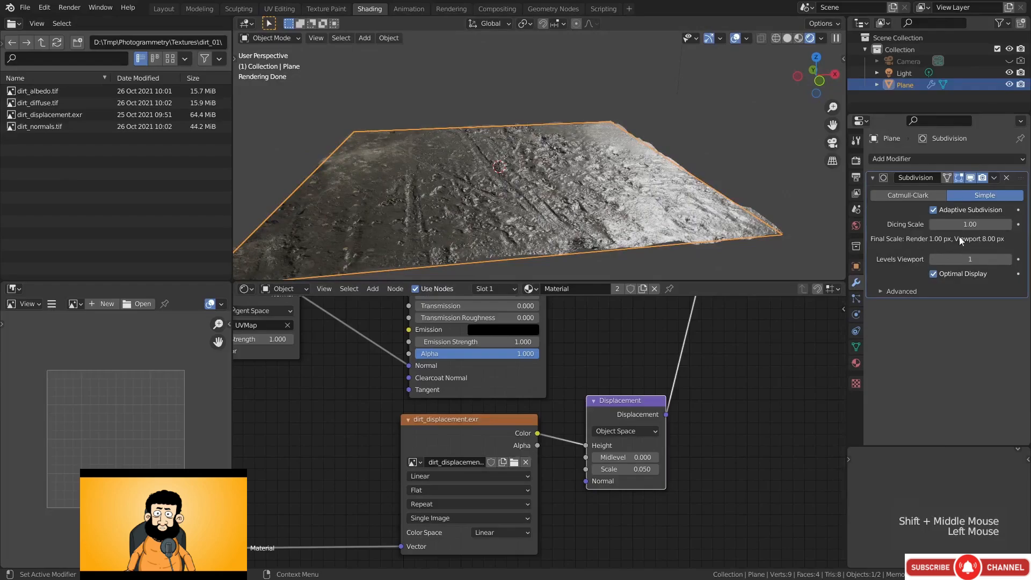
double_click(973, 225)
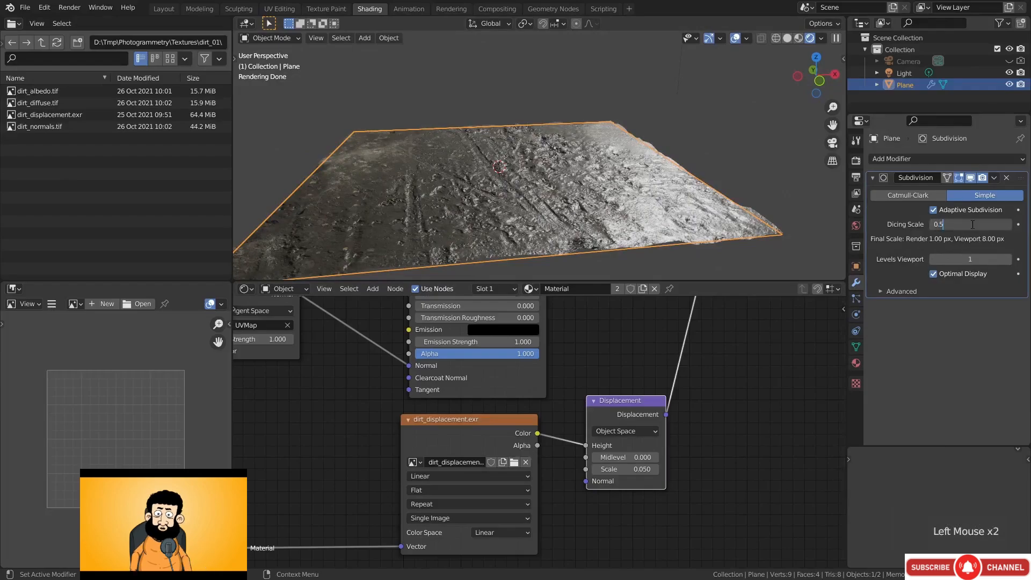
text(0.5)
key(Return)
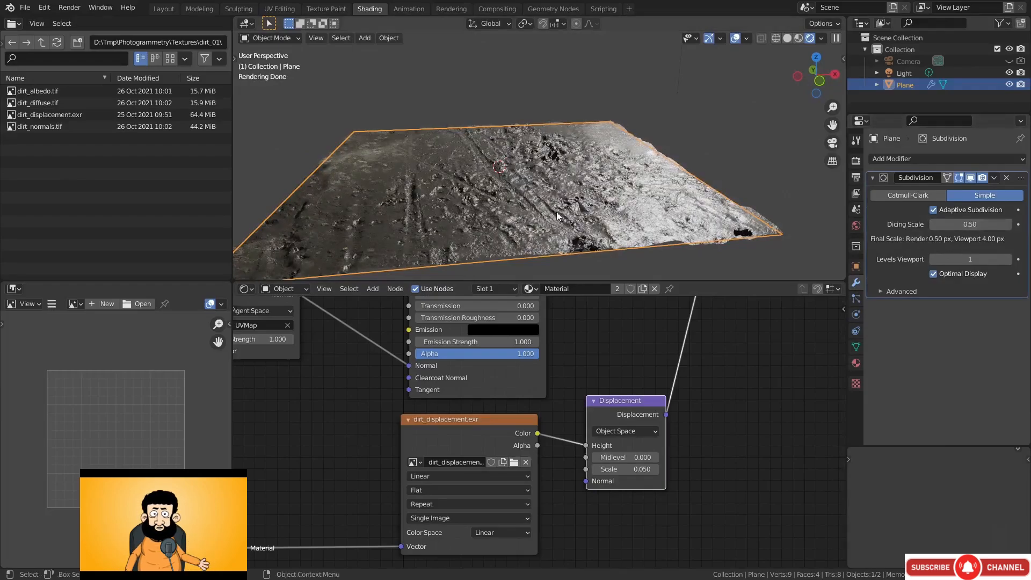
Inspect the displaced dirt surface up close and apply smooth shading to the plane
middle_click(556, 184)
scroll(559, 187, up, 2)
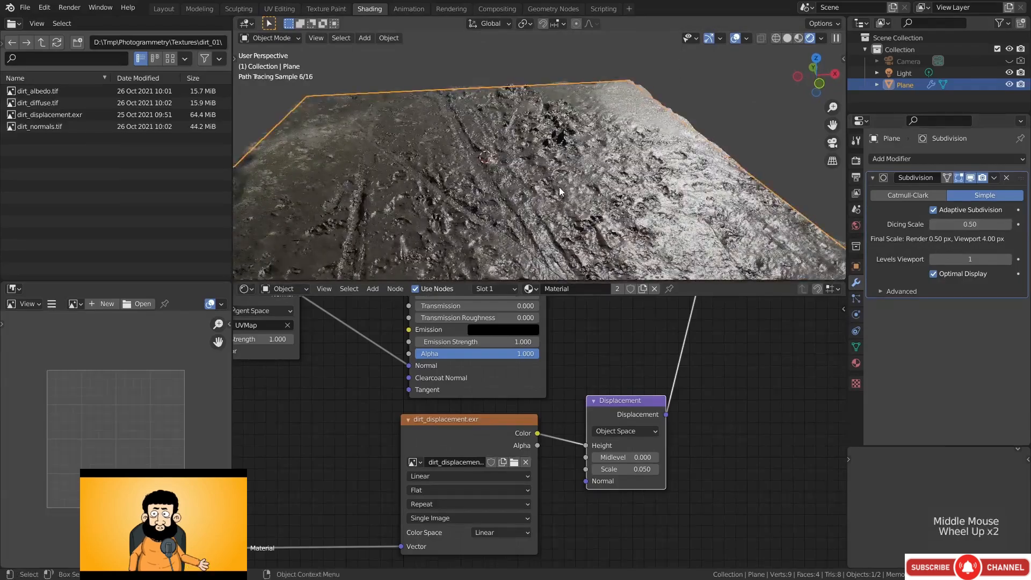
shift+middle_drag(559, 186, 501, 161)
scroll(465, 136, up, 3)
middle_drag(423, 182, 485, 187)
right_click(564, 178)
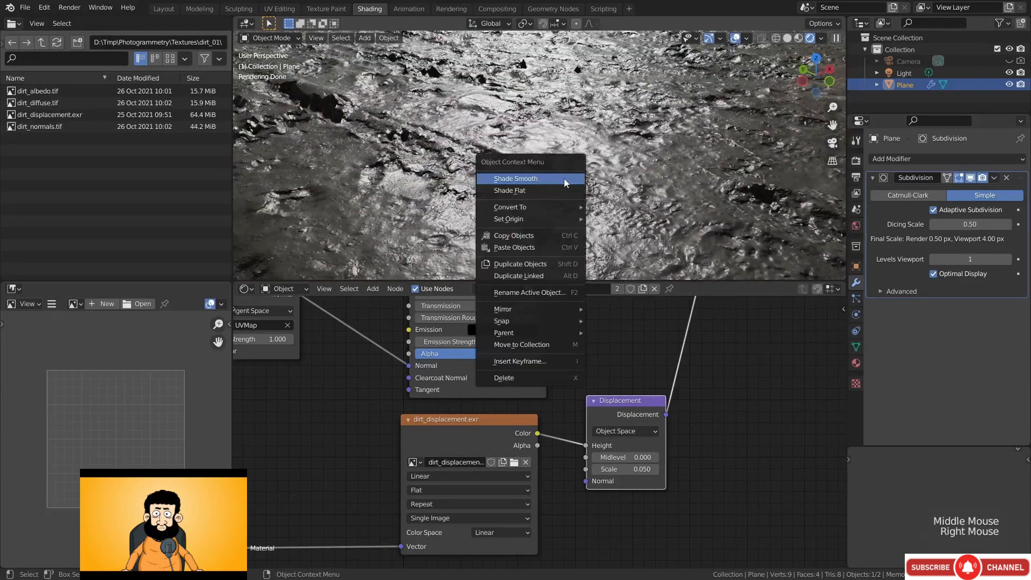
click(563, 179)
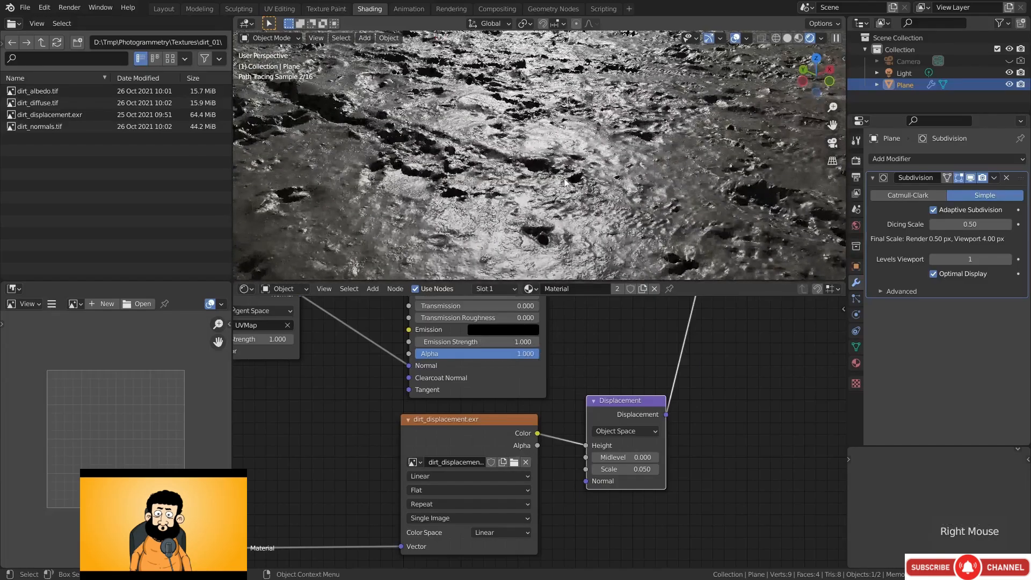
scroll(564, 181, down, 3)
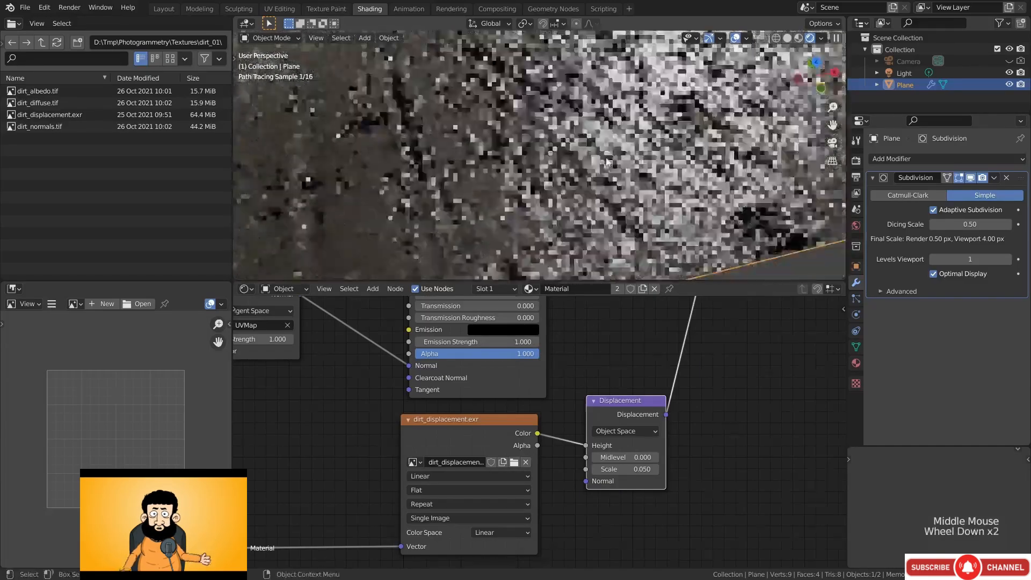
mouse_move(564, 181)
shift+middle_down()
mouse_move(564, 156)
mouse_move(520, 189)
mouse_move(552, 188)
shift+middle_up()
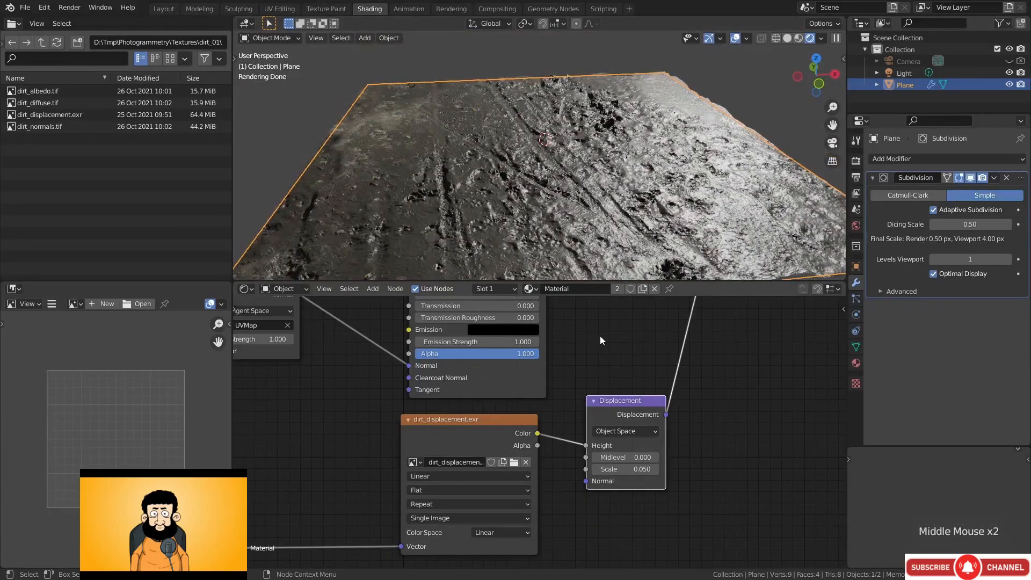
Switch the viewport to Material Preview shading and enable Scene Lights and Scene World
click(798, 38)
scroll(610, 133, down, 3)
mouse_move(610, 133)
middle_down()
mouse_move(576, 201)
mouse_move(591, 233)
mouse_move(596, 148)
mouse_move(570, 159)
middle_up()
click(835, 38)
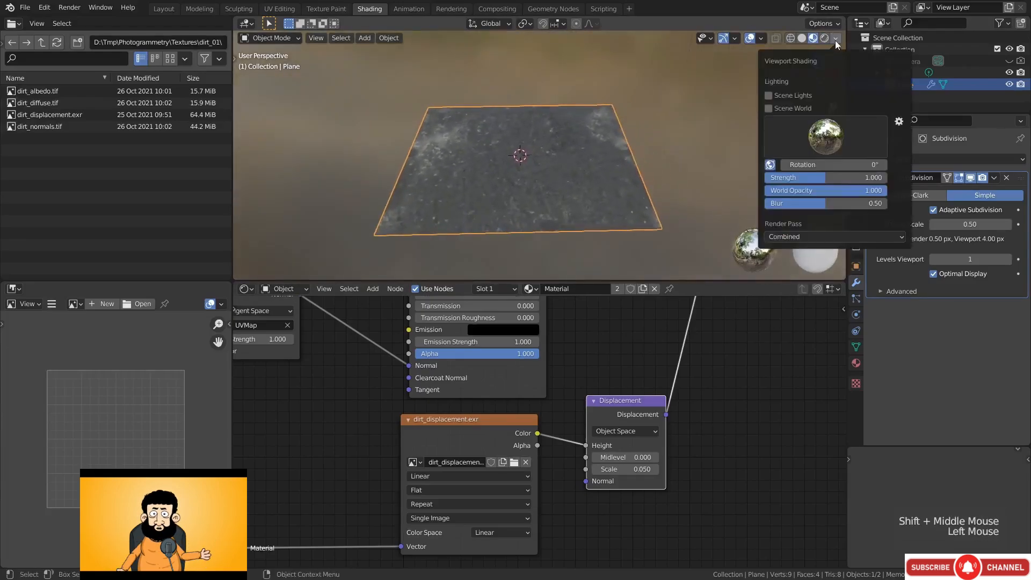
click(770, 96)
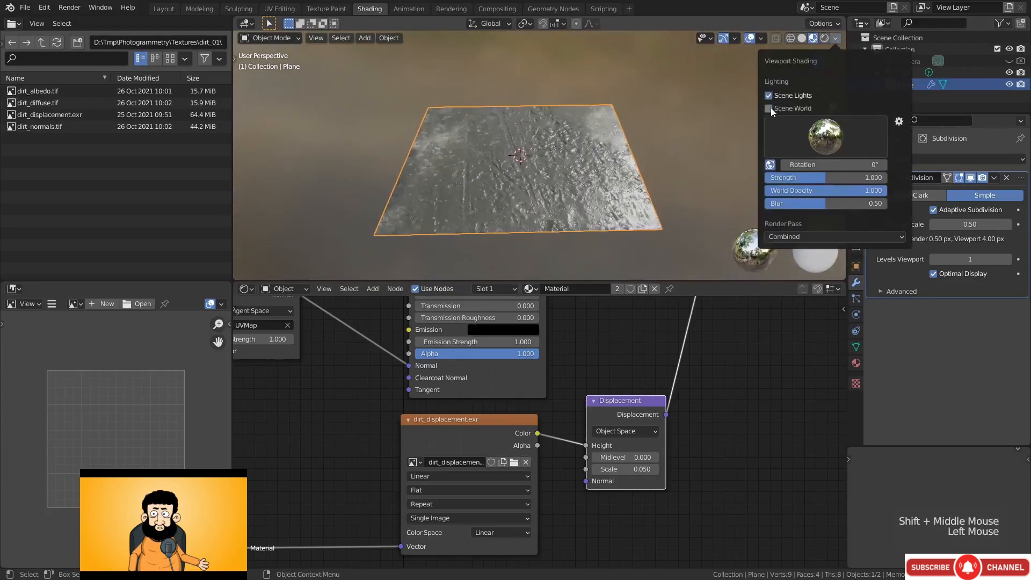
click(771, 108)
Select the light above the plane and move it about 1.75 m, down closer to the plane
shift+middle_drag(546, 176, 531, 199)
middle_drag(531, 199, 531, 199)
middle_drag(598, 200, 567, 191)
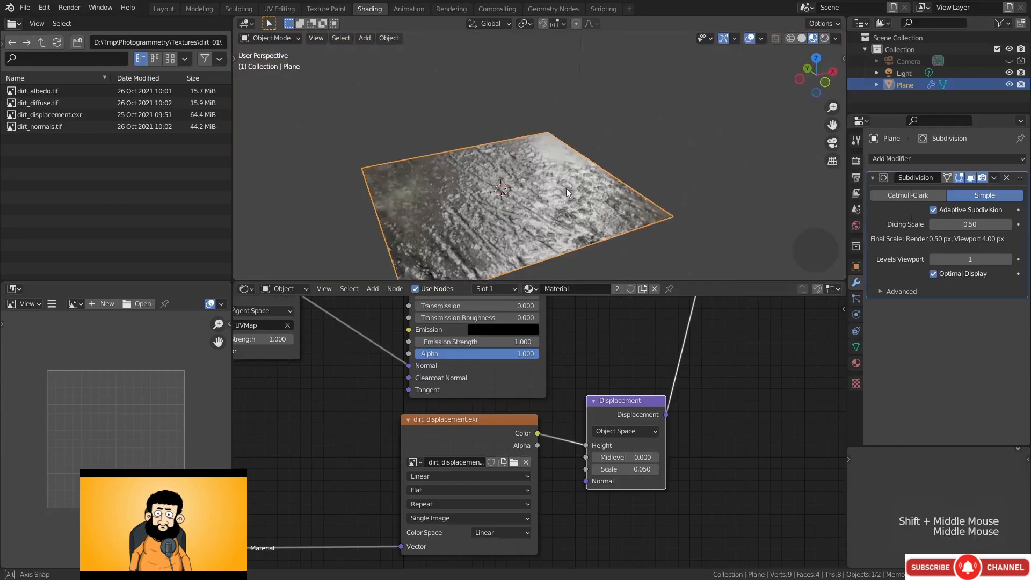
scroll(565, 188, down, 3)
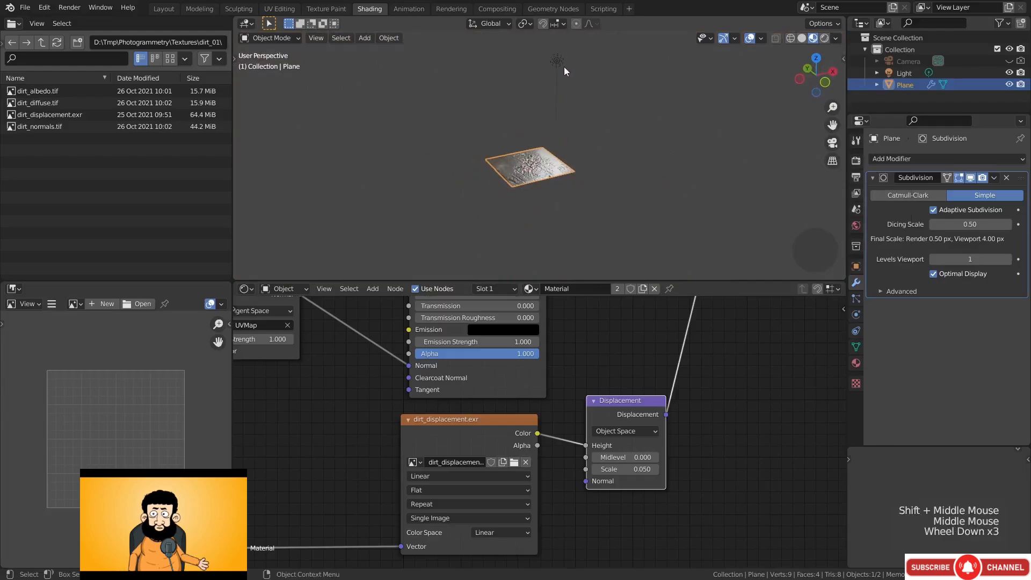
click(563, 65)
mouse_move(590, 81)
middle_down()
mouse_move(605, 121)
mouse_move(601, 196)
mouse_move(587, 180)
mouse_move(587, 97)
middle_up()
key(g)
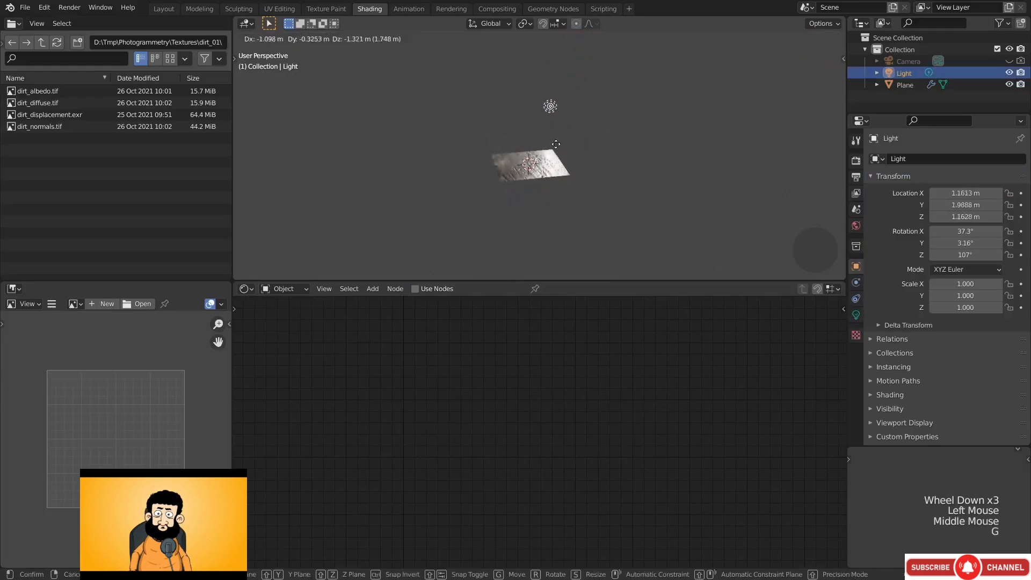
click(558, 147)
Change the light's type to Area and set its power to 50 W
middle_drag(557, 147, 558, 177)
scroll(589, 185, up, 4)
click(857, 314)
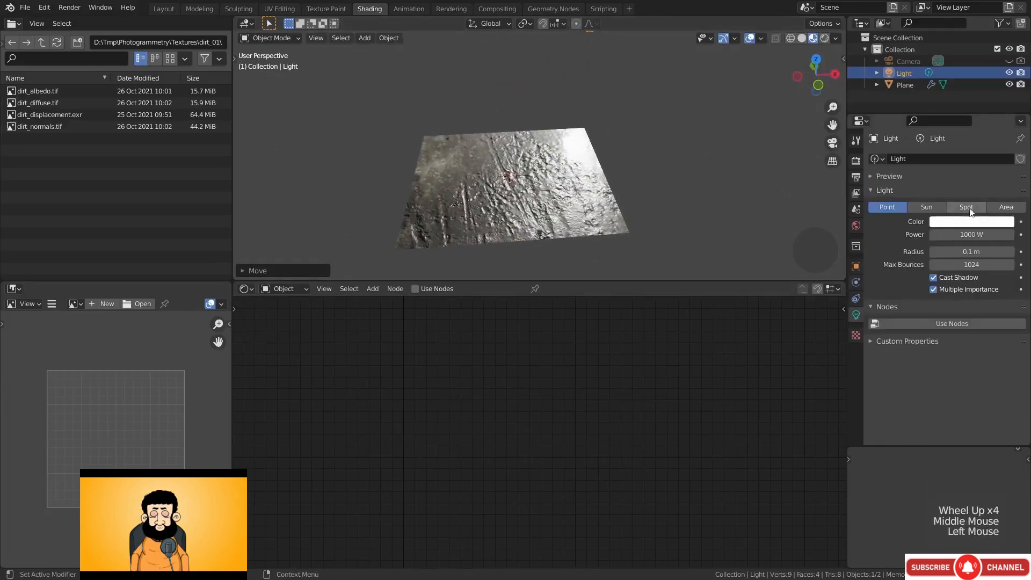
click(1005, 207)
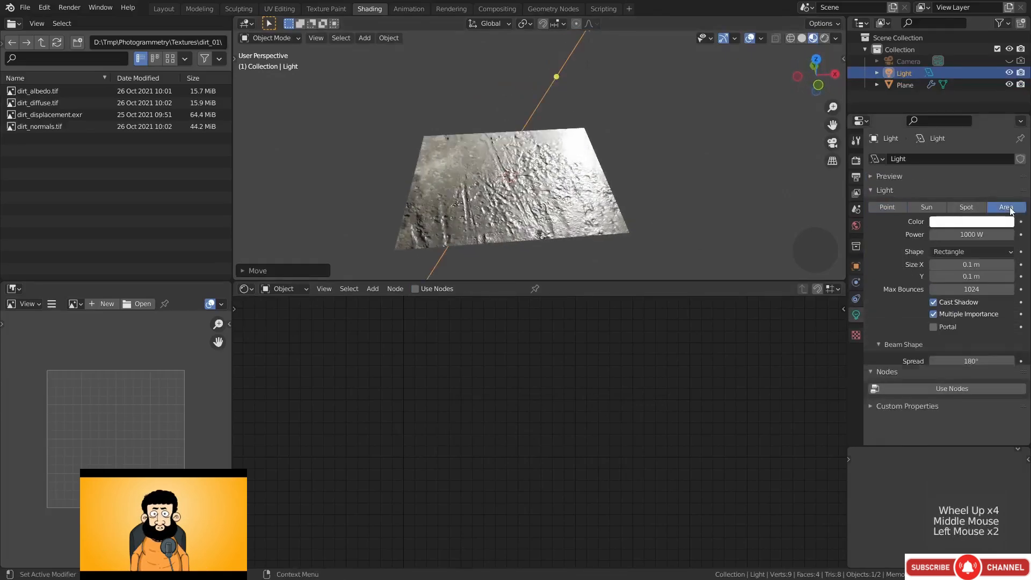
click(973, 235)
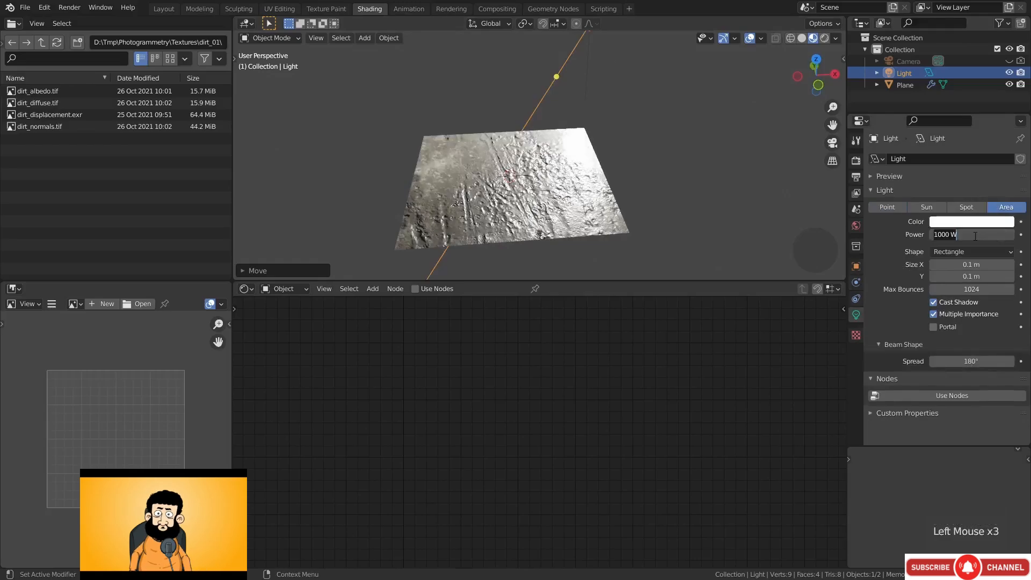
text(50)
key(Return)
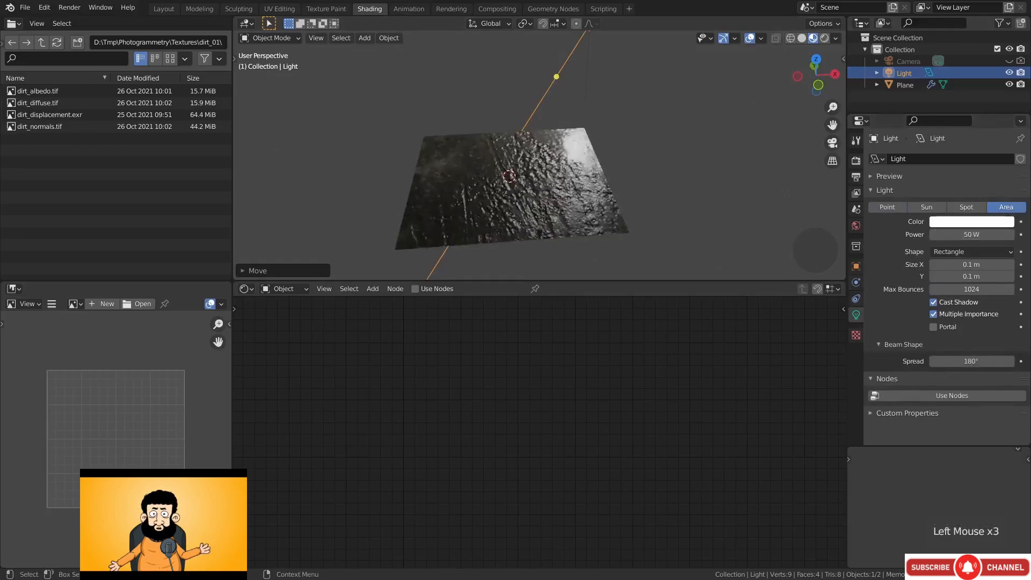
Set both the X and Y size of the area light to 0.25 m
middle_drag(618, 128, 681, 191)
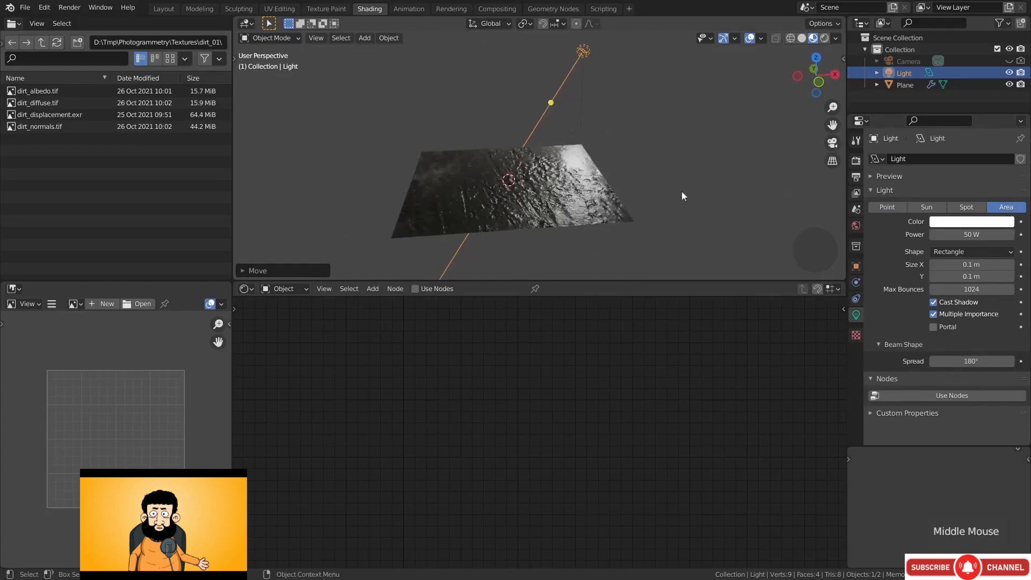
click(972, 263)
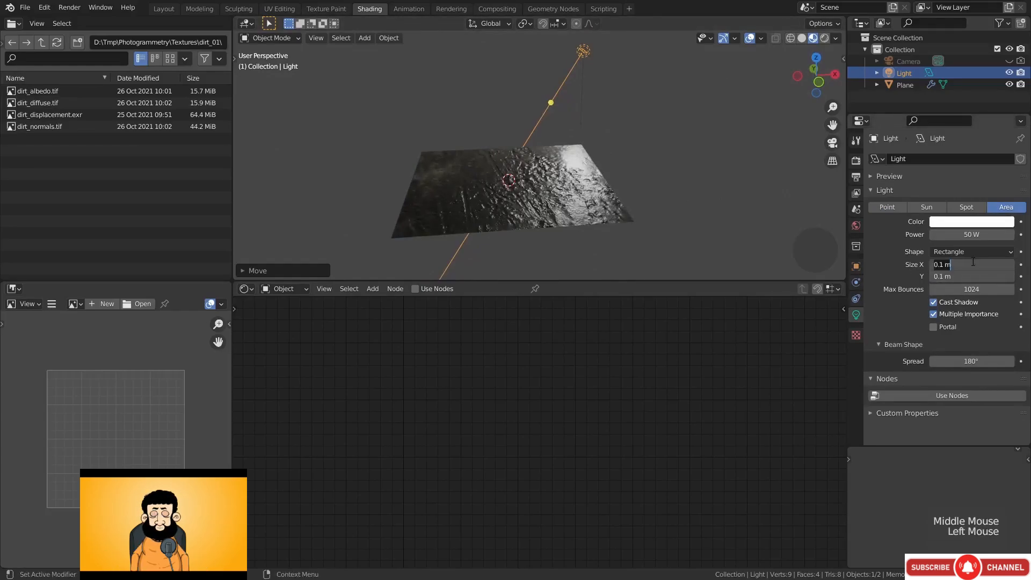
text(0.25)
key(Return)
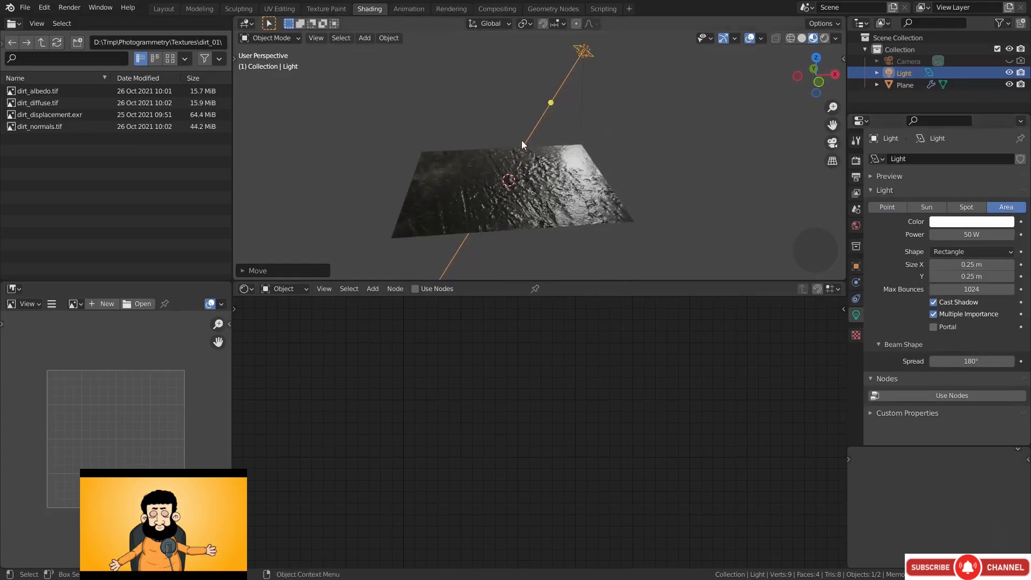
middle_drag(521, 140, 624, 149)
key(s)
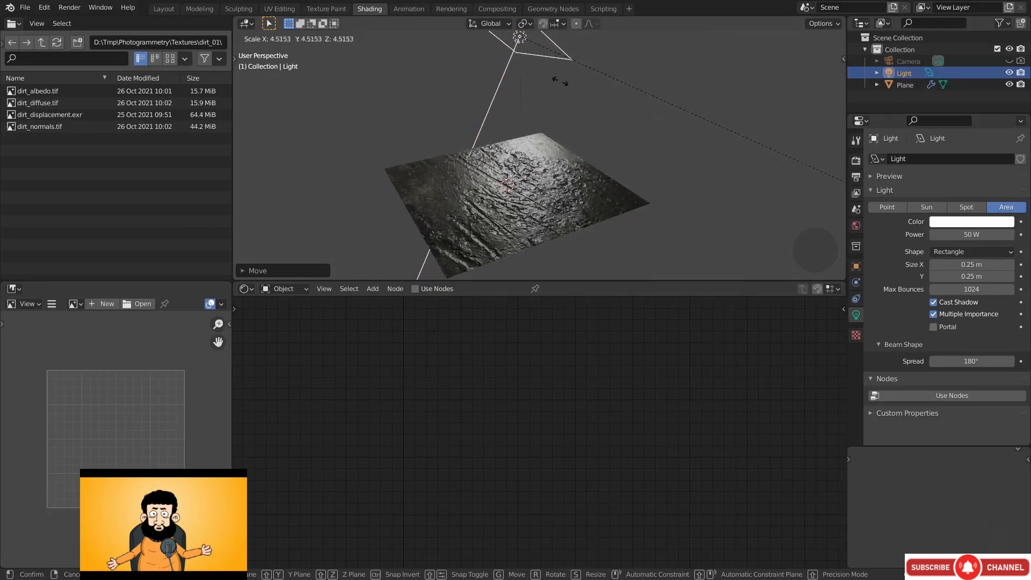
right_click(285, 204)
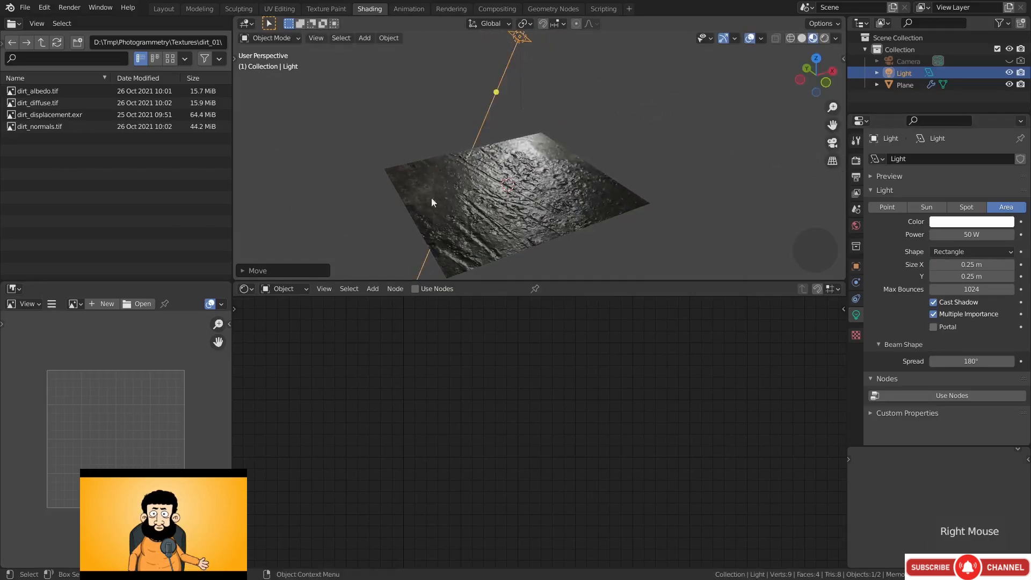
Rotate the area light freely with a trackball rotation to adjust how it is aimed at the plane
middle_drag(538, 216, 569, 183)
key(r)
key(r)
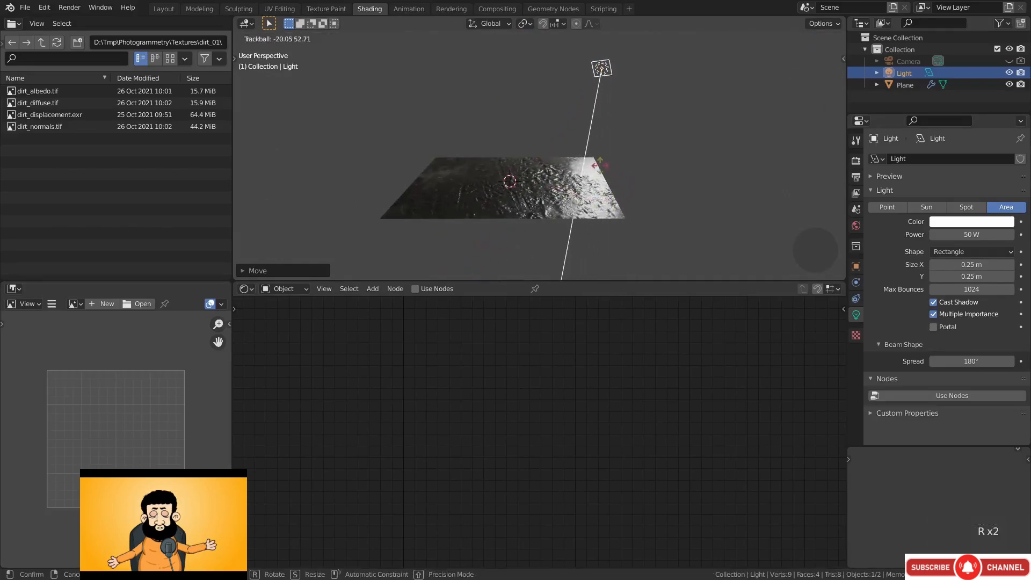
click(519, 174)
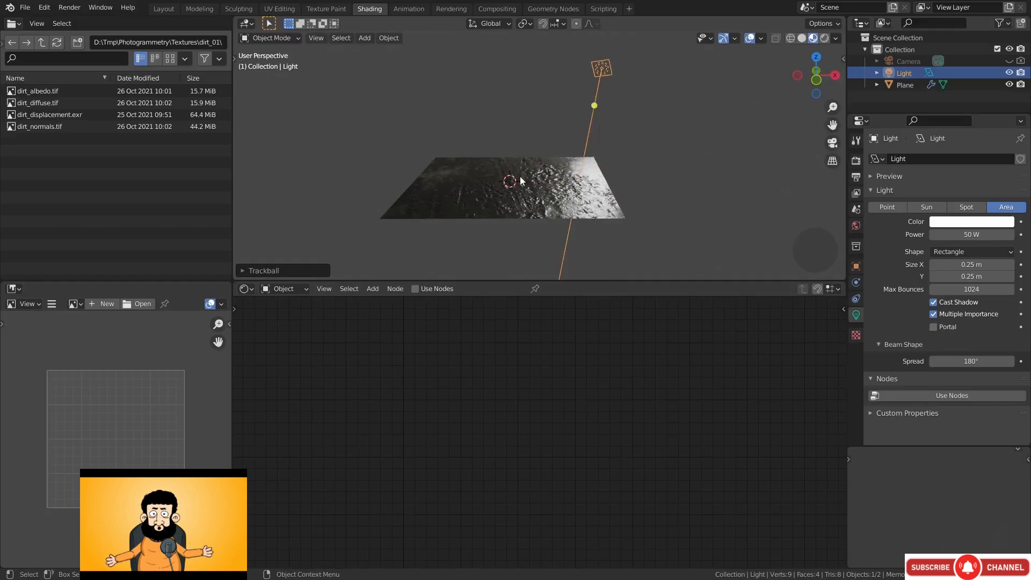
Set the area light's power to 75 W
click(967, 235)
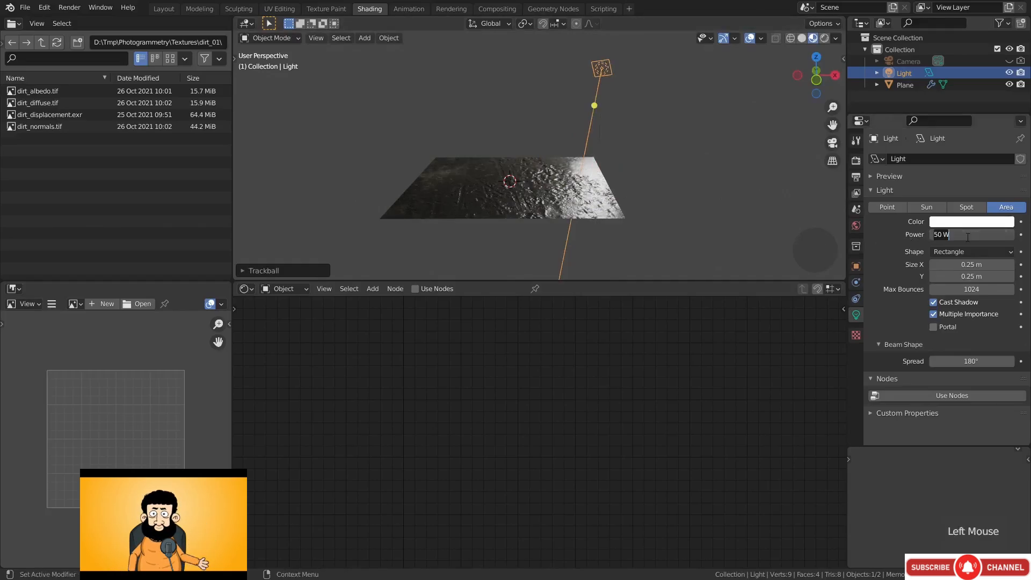
text(75)
key(Return)
middle_drag(709, 161, 724, 183)
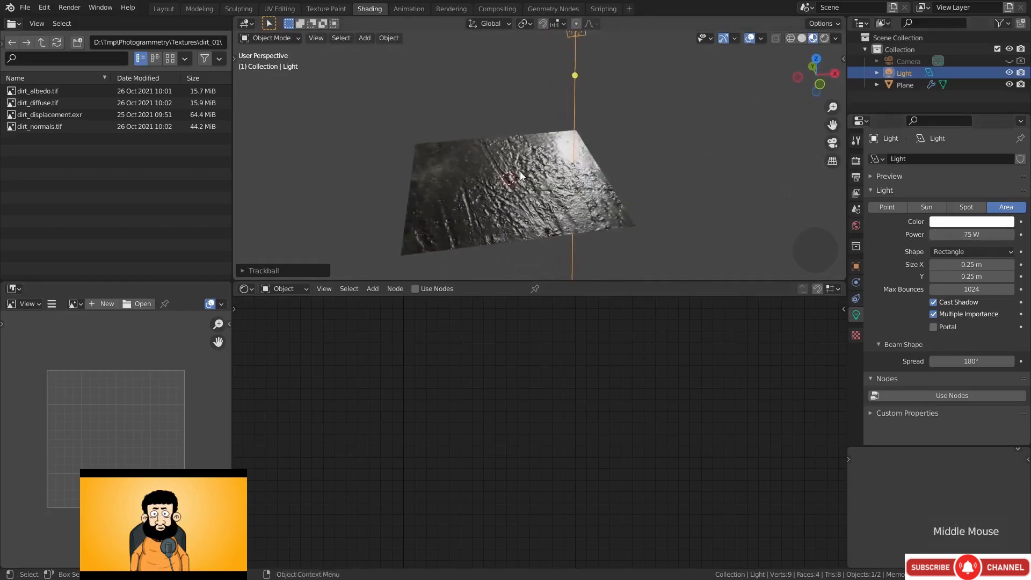
Brighten the world background colour slightly, to an HSV value of about 0.063
click(857, 225)
click(975, 227)
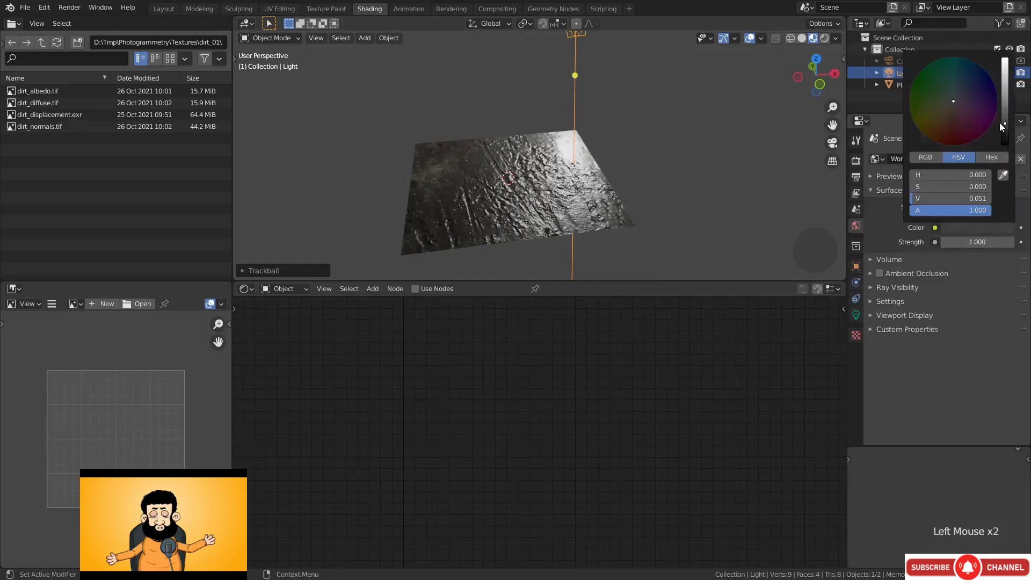
mouse_move(999, 122)
mouse_down()
mouse_move(1003, 84)
mouse_move(1004, 120)
mouse_up()
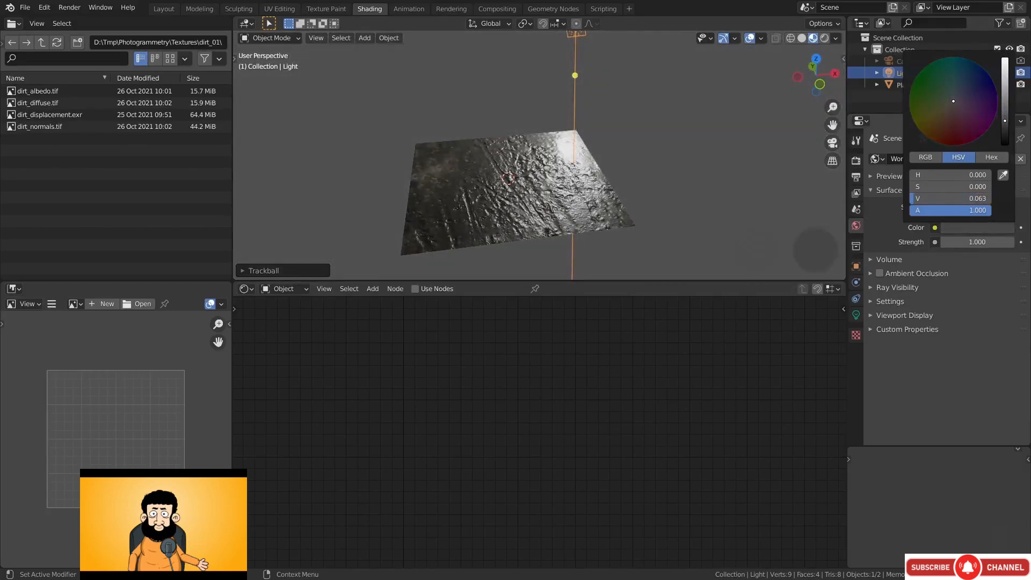
Select the plane and mute the Normal Map node in its material
click(513, 199)
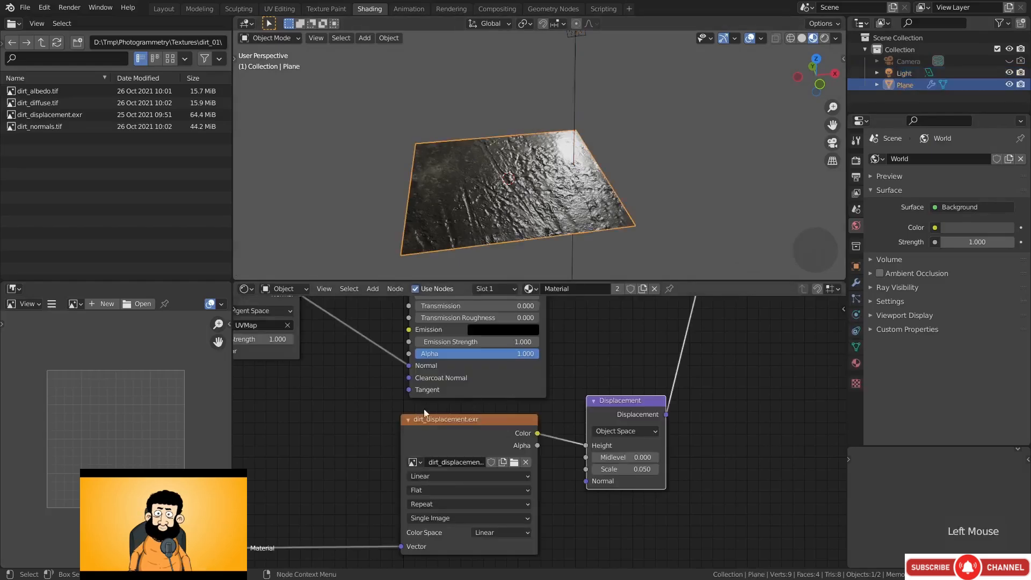
scroll(370, 400, down, 2)
scroll(371, 344, down, 1)
middle_drag(375, 345, 524, 519)
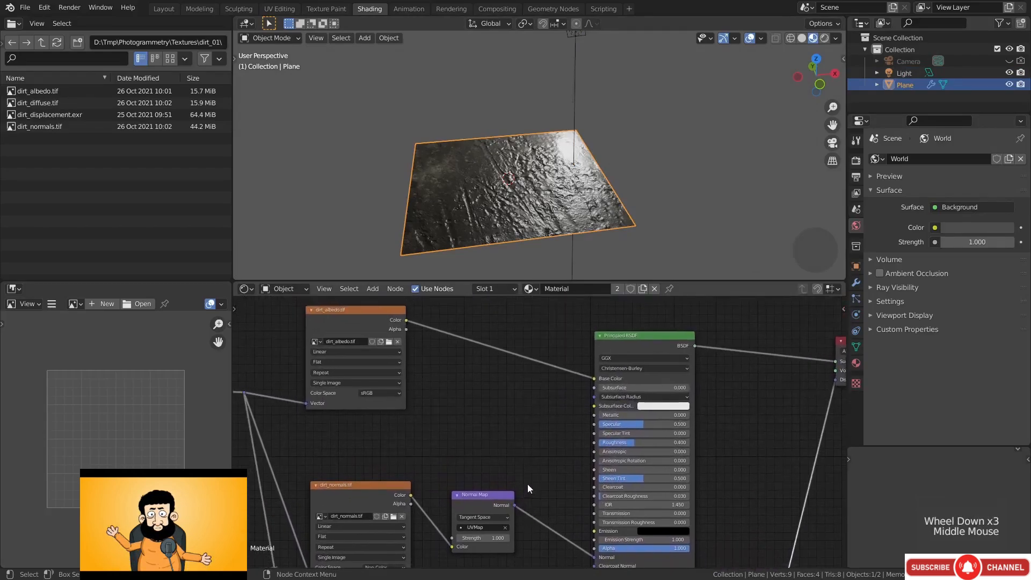
scroll(527, 484, down, 2)
middle_drag(530, 482, 521, 414)
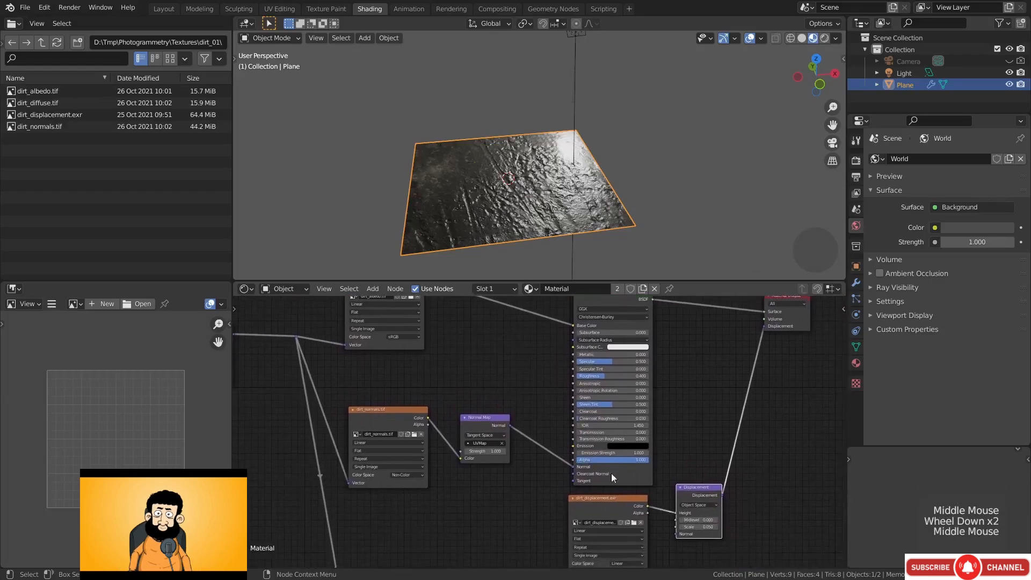
click(697, 489)
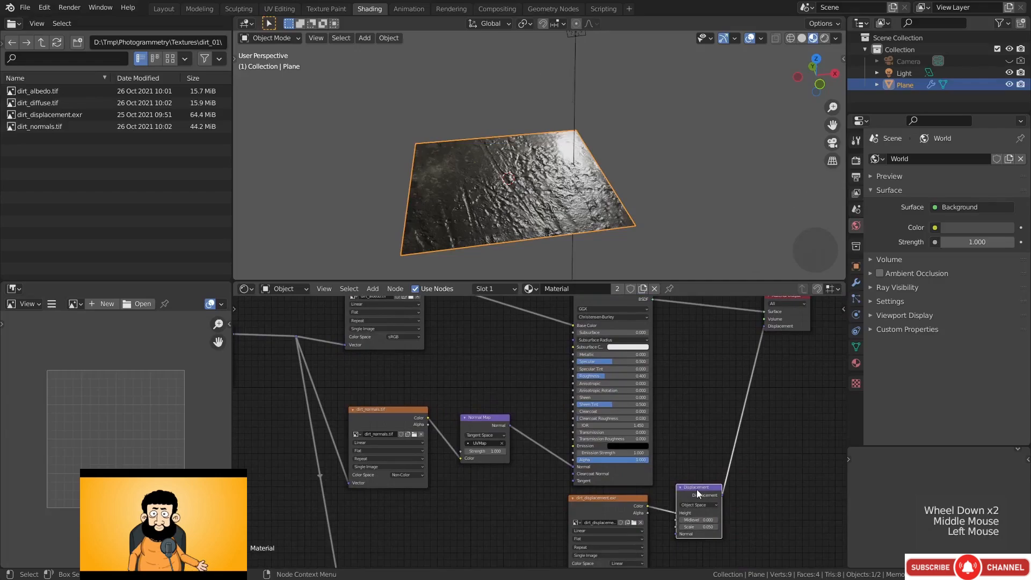
click(489, 419)
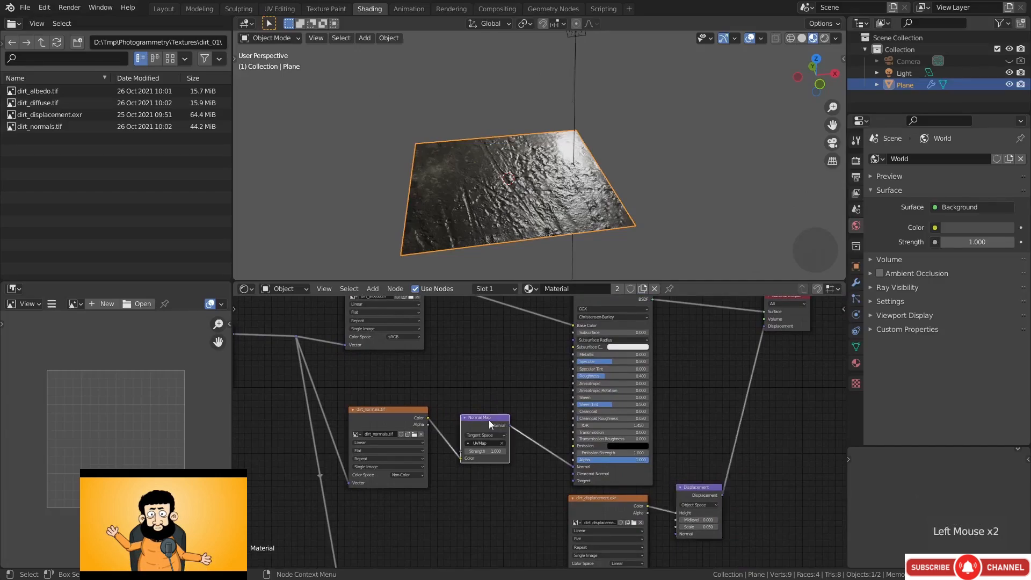
key(m)
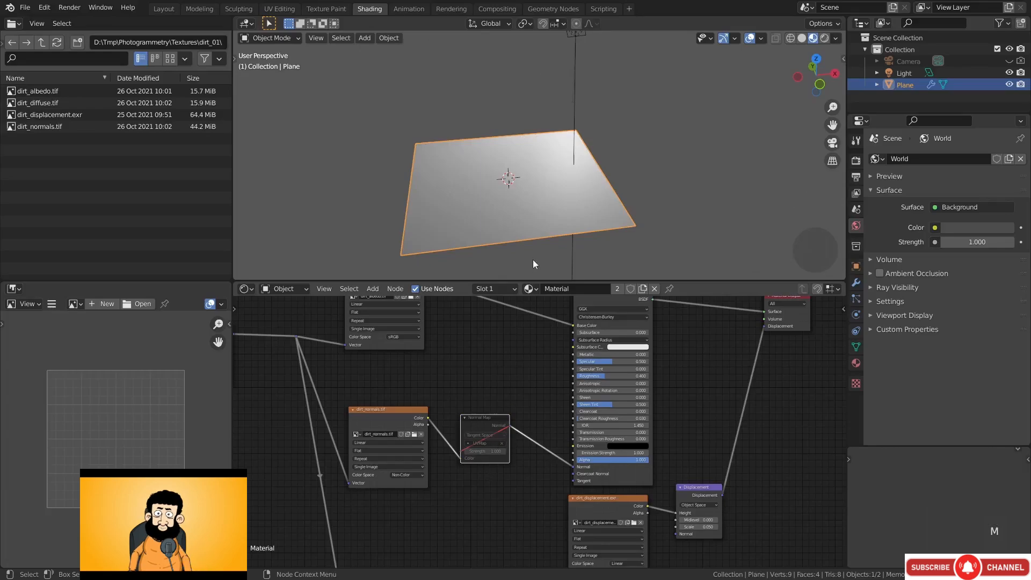
middle_drag(530, 255, 537, 233)
Mute the Displacement node and inspect the plane with only its albedo texture up close
click(698, 489)
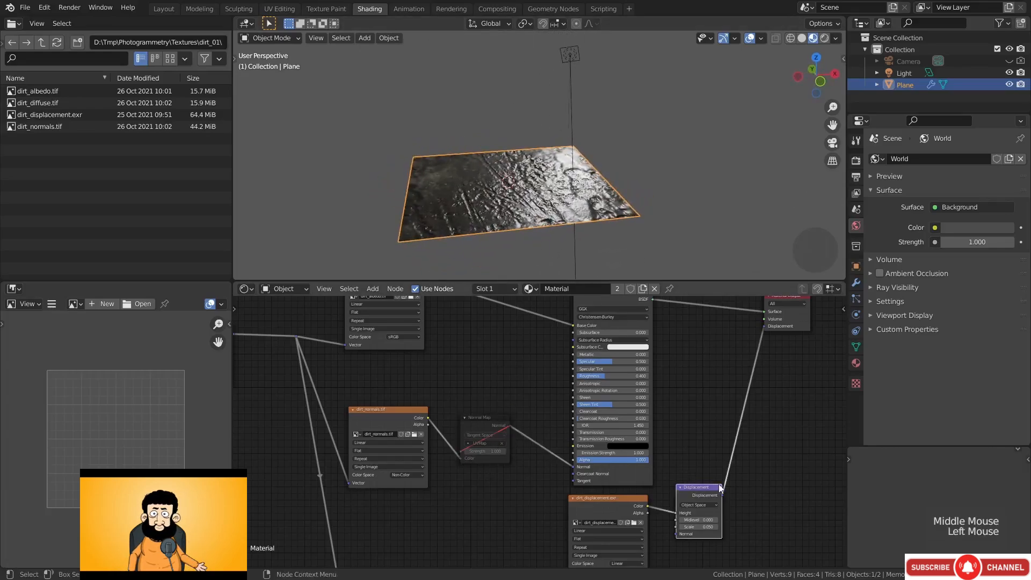
key(m)
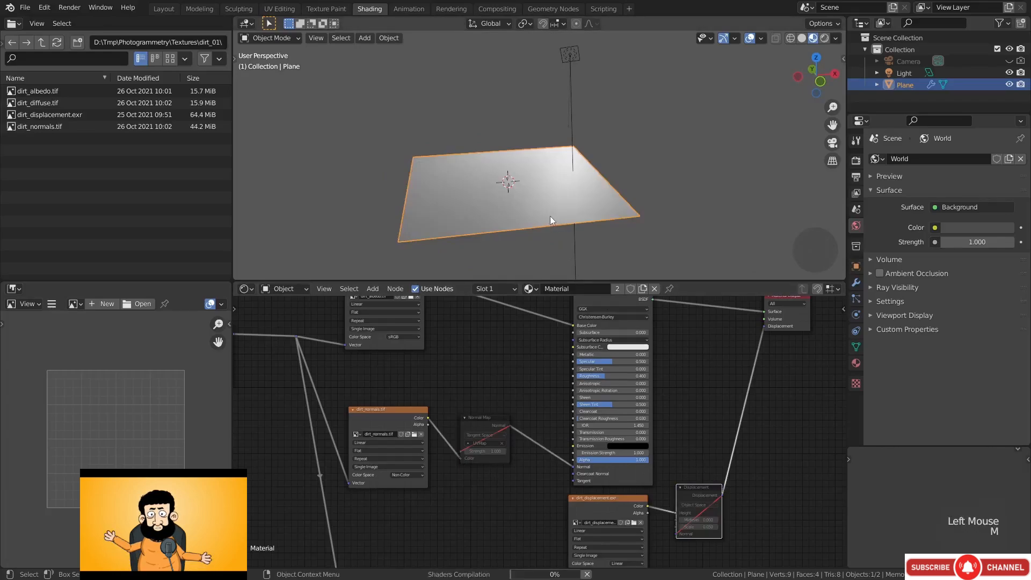
middle_drag(550, 216, 528, 177)
scroll(500, 231, up, 5)
scroll(524, 188, down, 1)
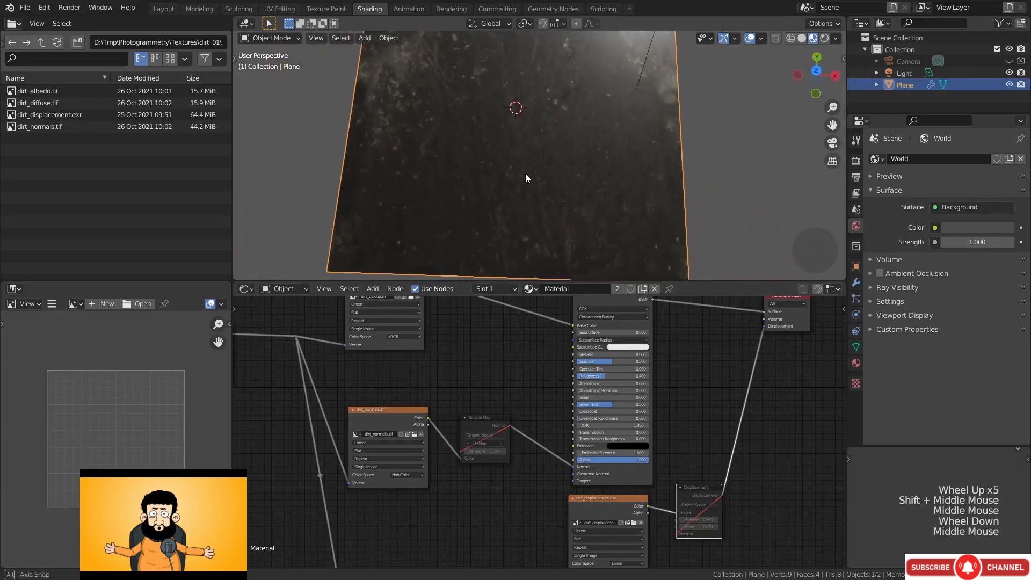
Insert a MixRGB node between the dirt_albedo.tif texture and the Principled BSDF's Base Color
scroll(487, 387, down, 2)
middle_drag(488, 387, 531, 395)
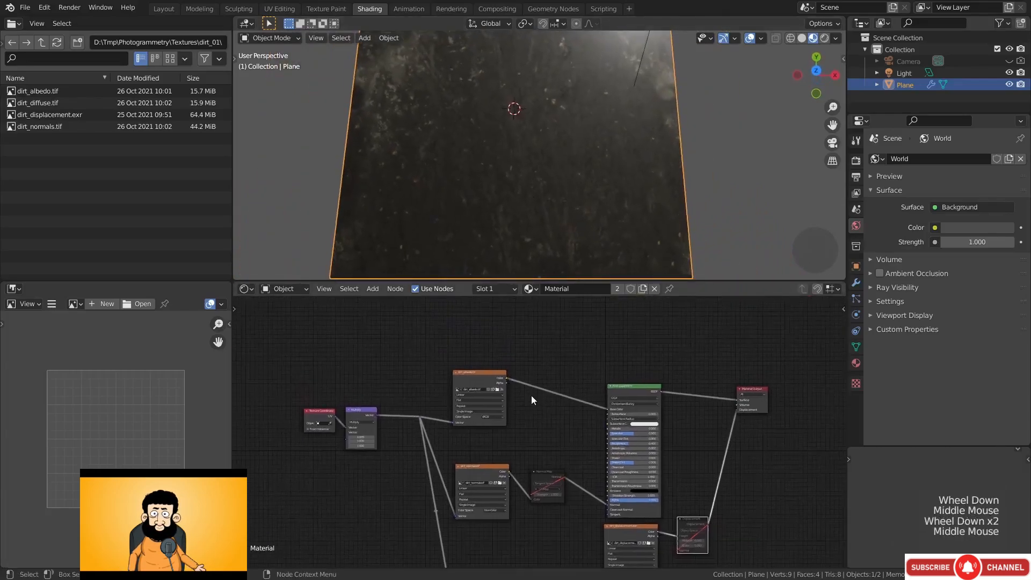
scroll(531, 392, up, 7)
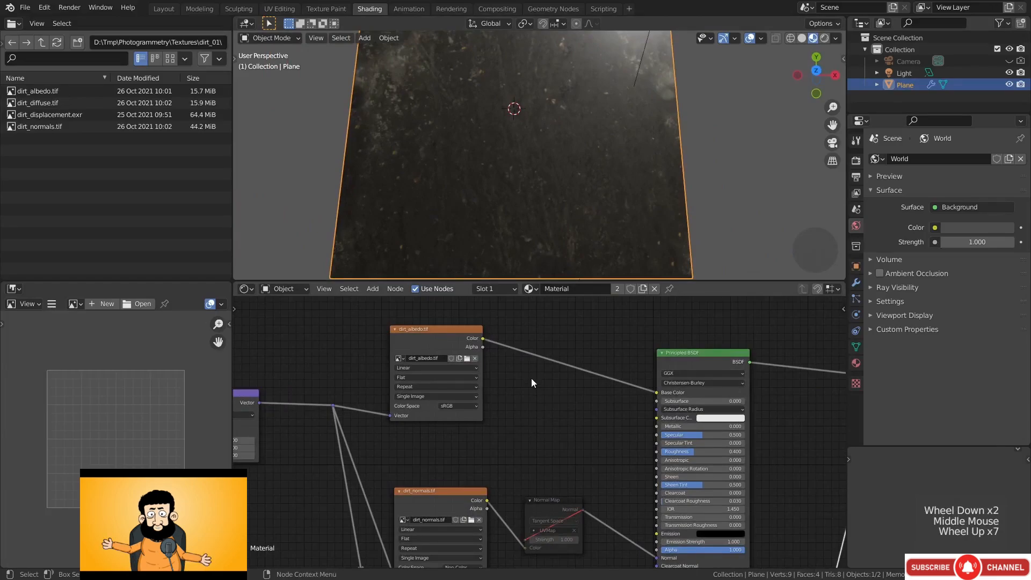
middle_drag(531, 379, 536, 405)
scroll(536, 407, up, 1)
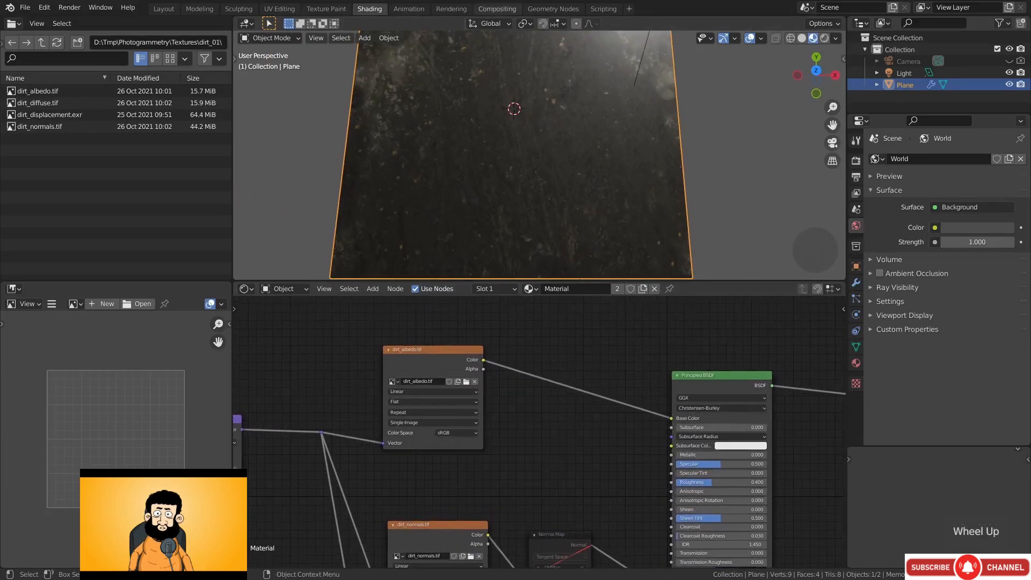
middle_drag(513, 355, 507, 355)
key(shift+a)
mouse_move(511, 342)
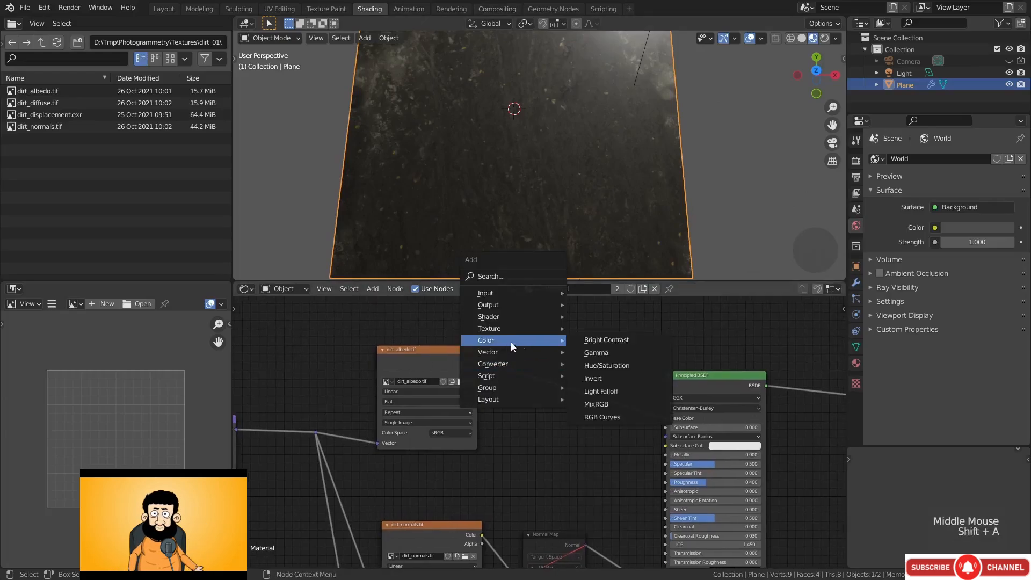
click(614, 401)
click(534, 358)
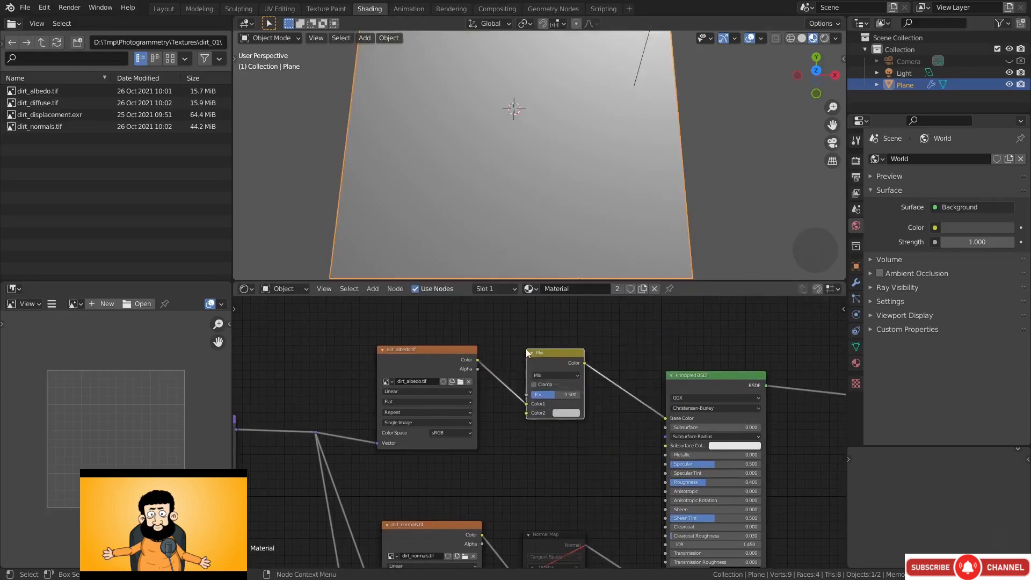
drag(551, 358, 559, 359)
middle_drag(492, 419, 492, 410)
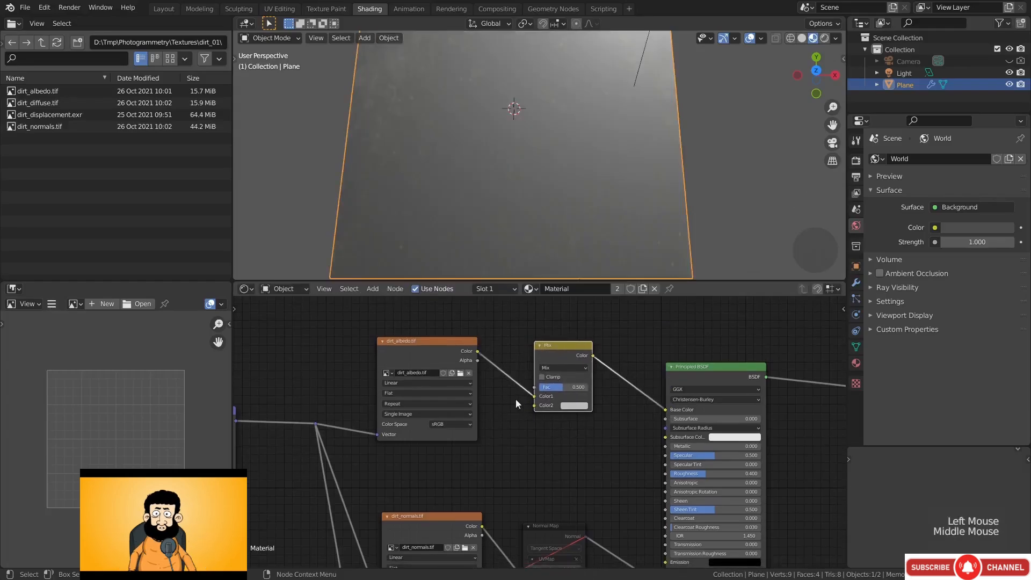
Set the mix node's blending mode to Multiply, its factor to 1.000 and its Color2 to white
click(557, 368)
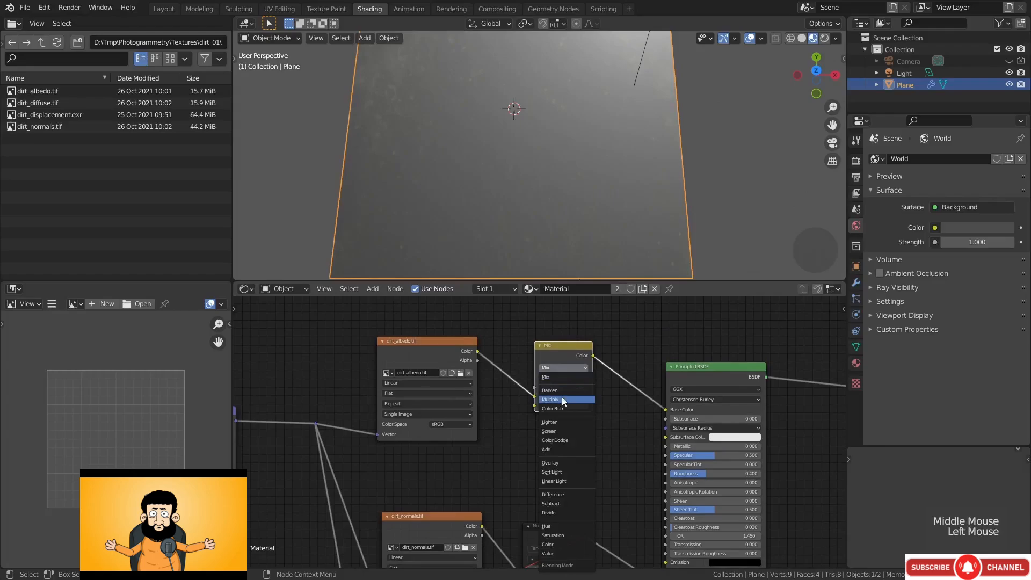
click(558, 399)
scroll(500, 378, up, 3)
middle_drag(500, 378, 514, 423)
drag(569, 412, 617, 412)
click(611, 439)
drag(690, 310, 689, 263)
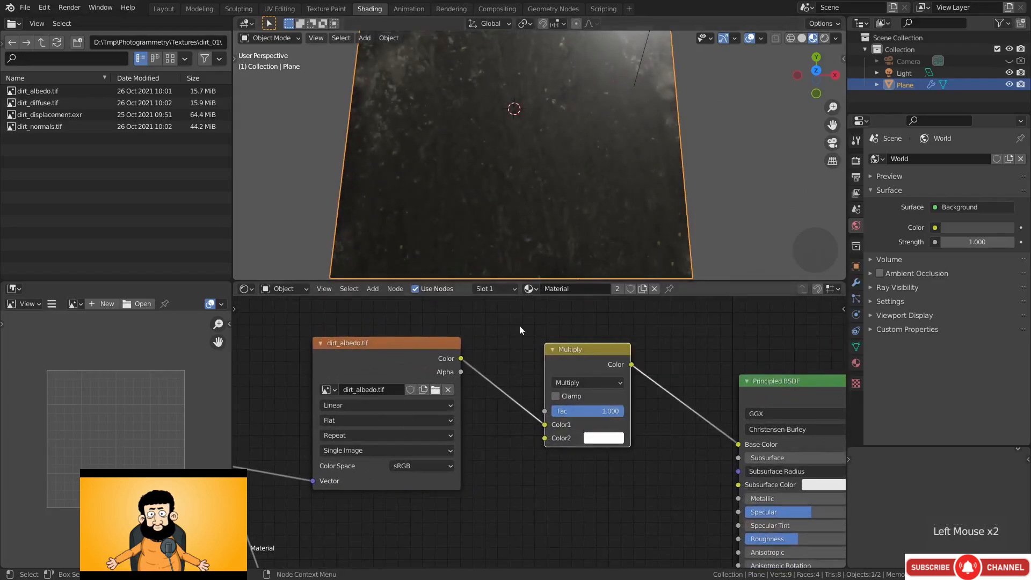
Toggle the Multiply node's mute state on and off to compare the albedo with and without it
key(m)
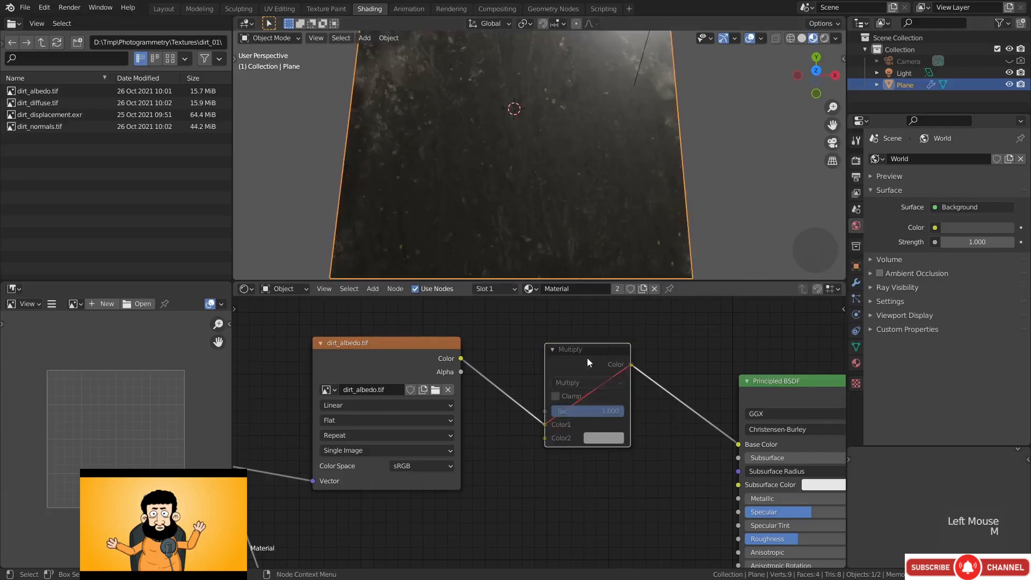
key(m)
key(m)
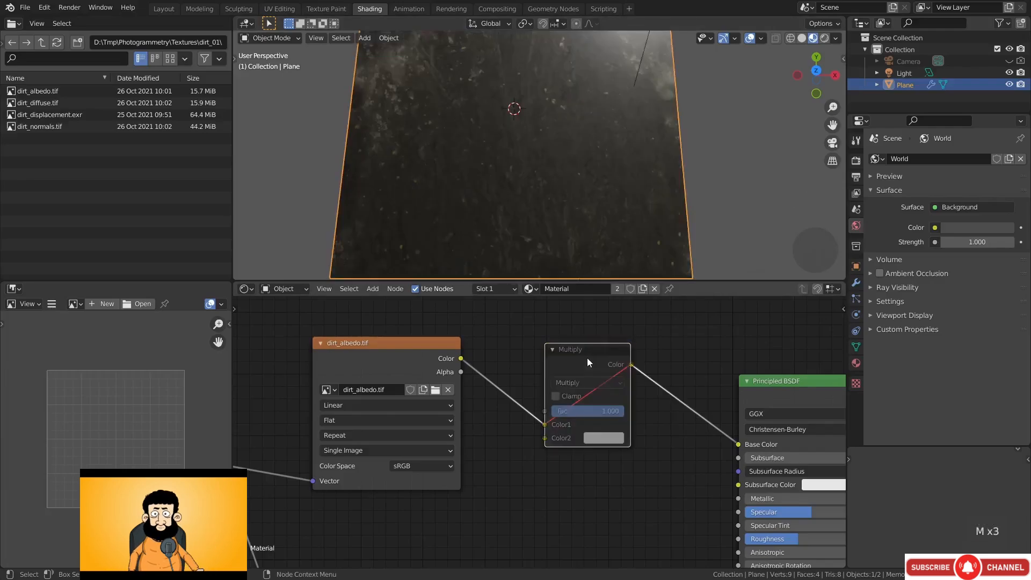
key(m)
Add an RGB input node below the dirt_albedo.tif texture node, shifting the texture node slightly up to make room
middle_drag(510, 467, 562, 429)
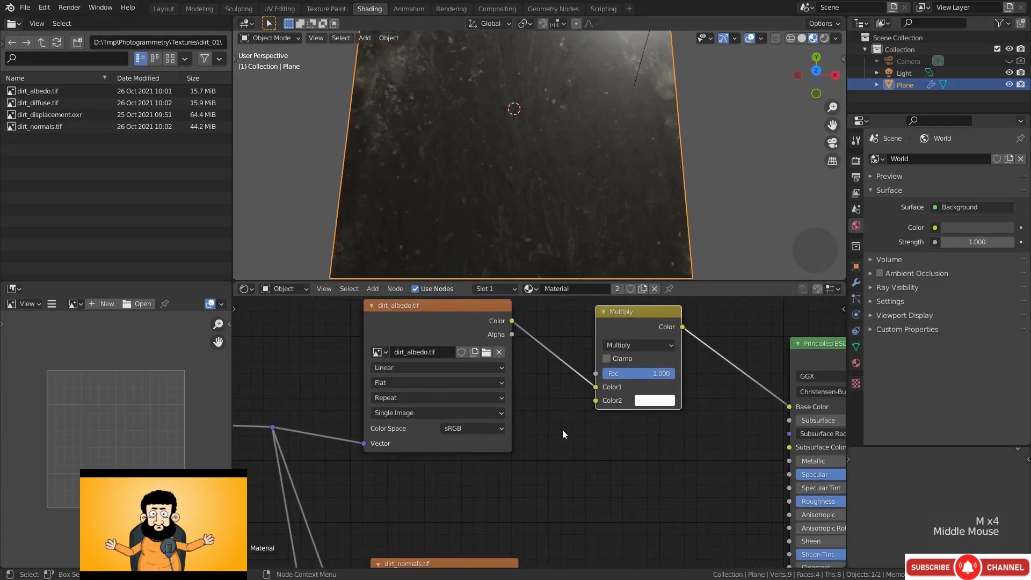
key(shift+a)
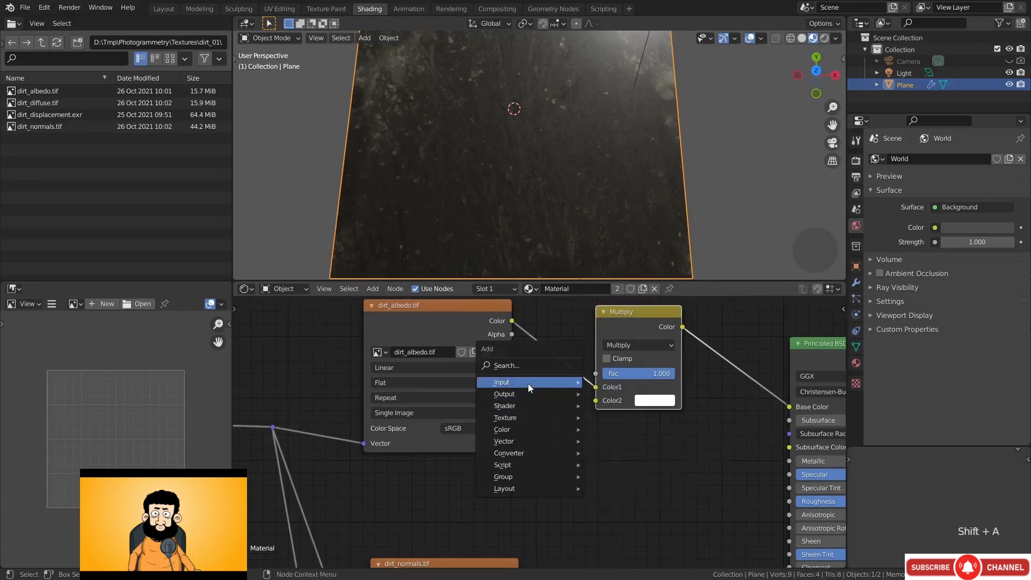
mouse_move(527, 382)
click(627, 294)
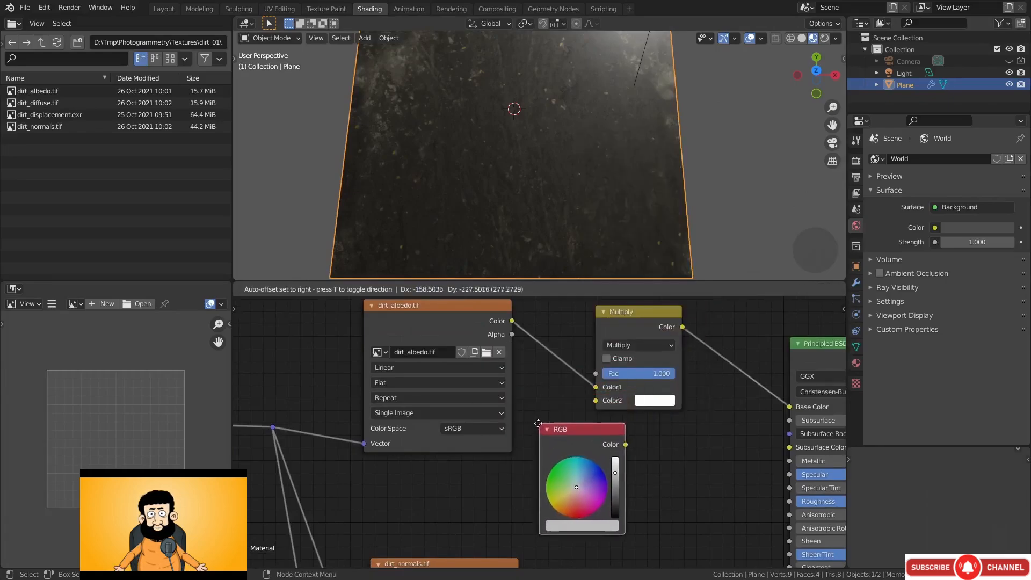
click(412, 445)
drag(447, 329, 449, 312)
Set the RGB node's colour to white and connect its output to the Multiply node's Color2
click(488, 454)
drag(646, 405, 489, 544)
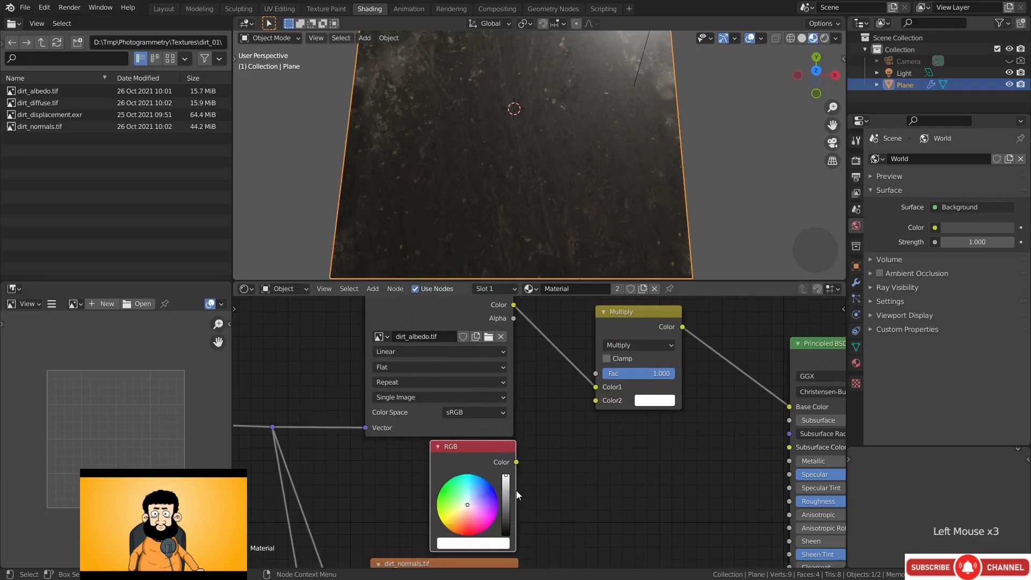
drag(517, 463, 595, 400)
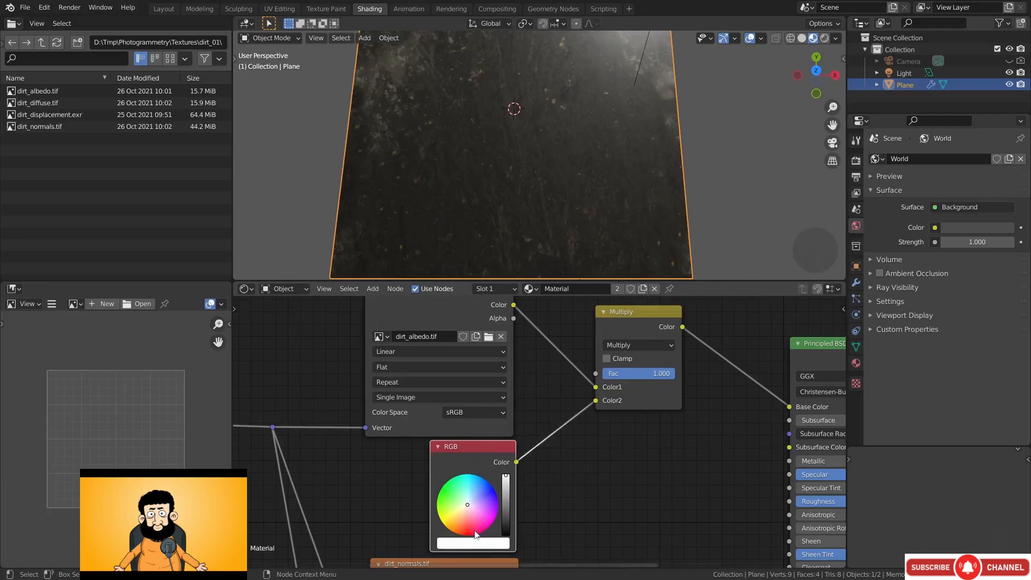
Tint the RGB node's colour light blue and change the mix node's blending mode to Divide
mouse_move(468, 507)
mouse_down()
mouse_move(461, 481)
mouse_move(445, 494)
mouse_move(445, 514)
mouse_move(470, 532)
mouse_move(493, 507)
mouse_move(486, 491)
mouse_move(468, 488)
mouse_move(472, 497)
mouse_up()
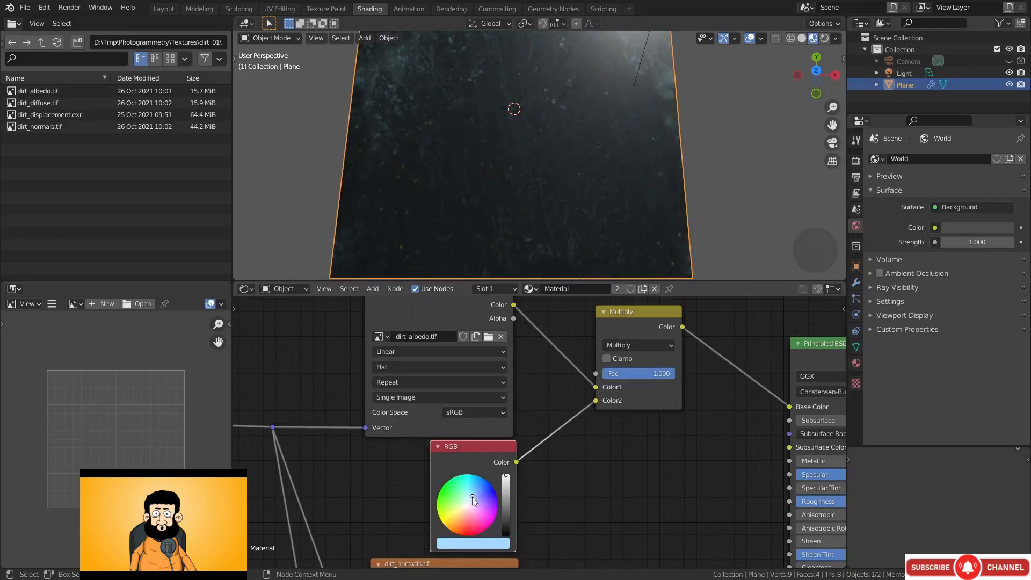
click(636, 346)
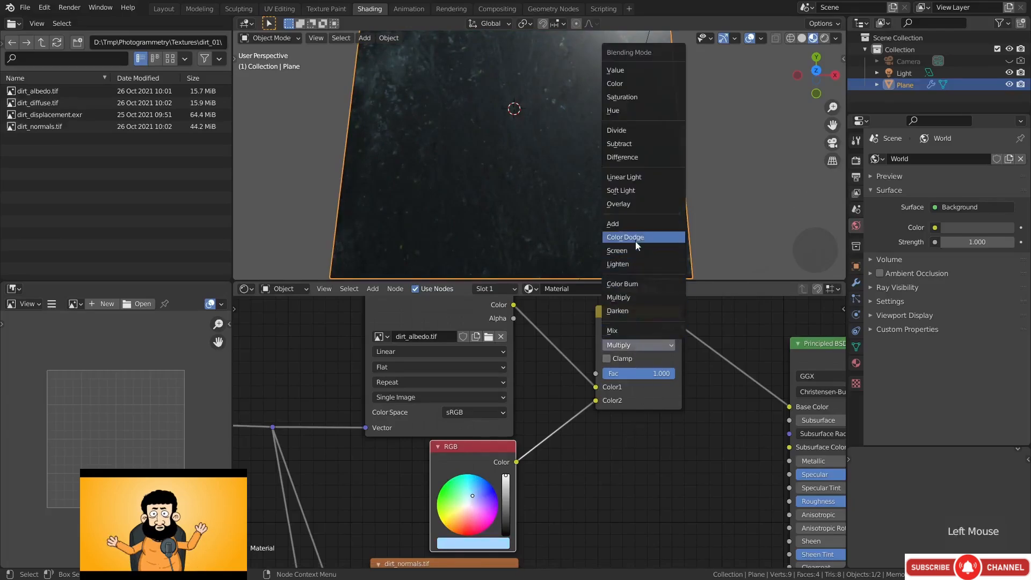
click(635, 132)
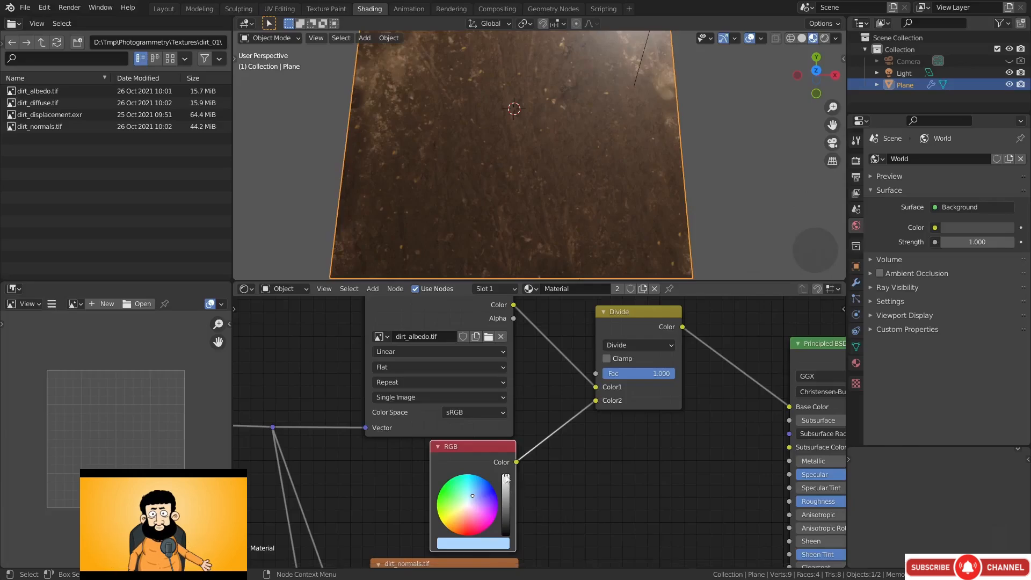
Darken the RGB node's colour slightly and shift its tint to a less saturated blue, checking the plane at an angle
drag(505, 475, 506, 488)
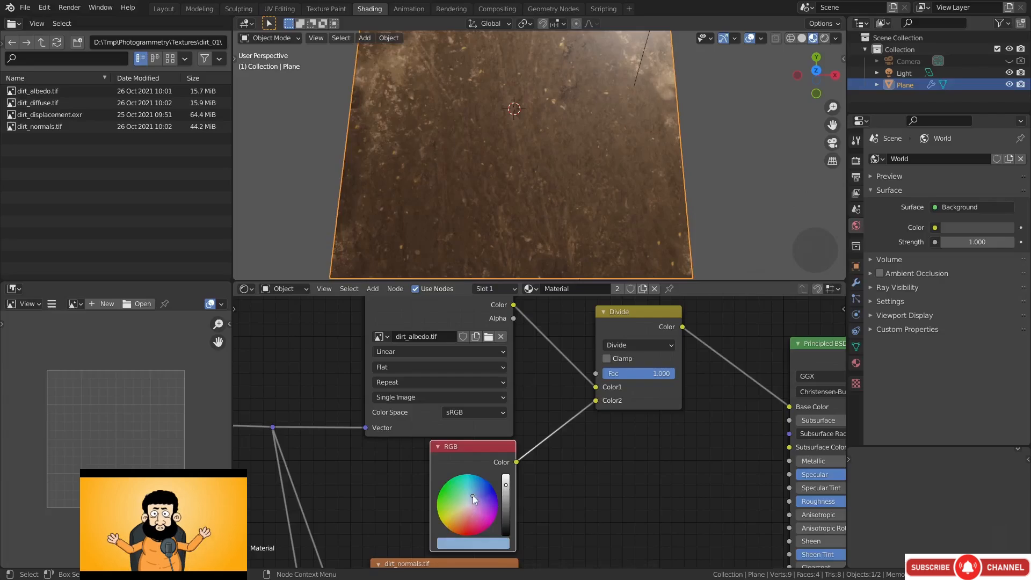
mouse_move(472, 496)
mouse_down()
mouse_move(459, 499)
mouse_move(476, 485)
mouse_move(456, 529)
mouse_move(470, 500)
mouse_up()
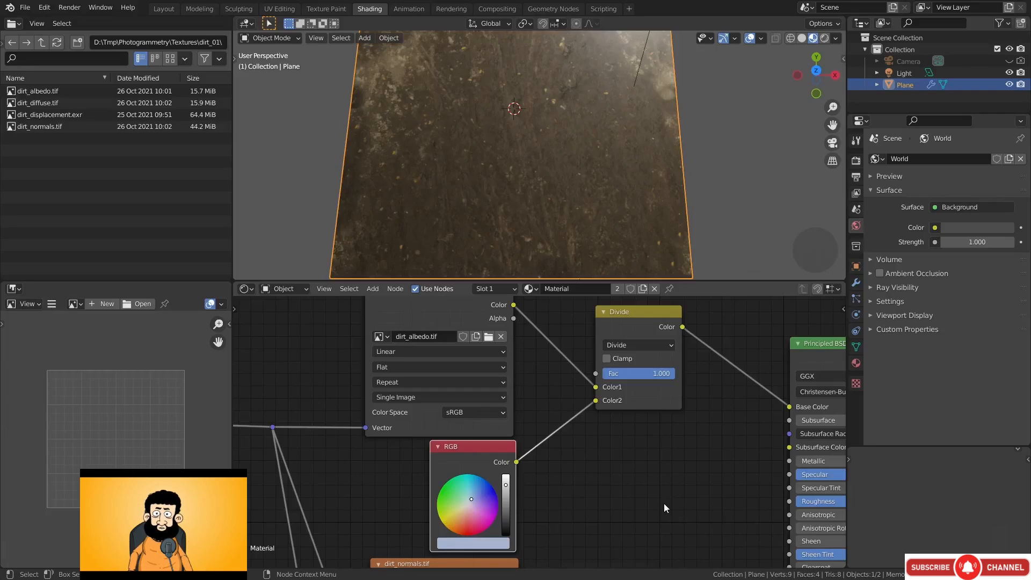
scroll(629, 493, down, 3)
middle_drag(618, 488, 591, 472)
middle_drag(510, 233, 552, 172)
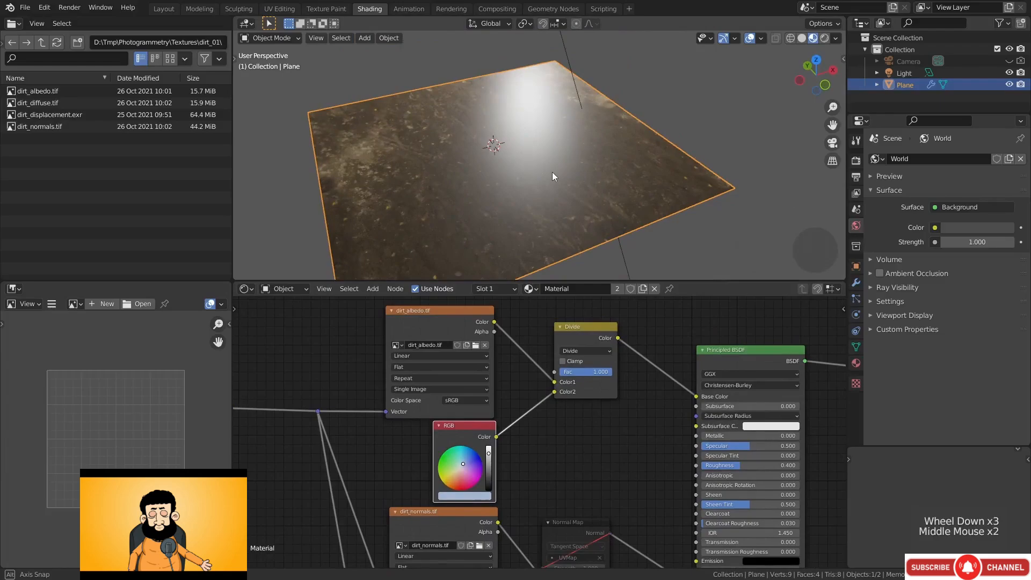
Add a ColorRamp converter node below the Divide node
middle_drag(596, 447, 585, 434)
key(shift+a)
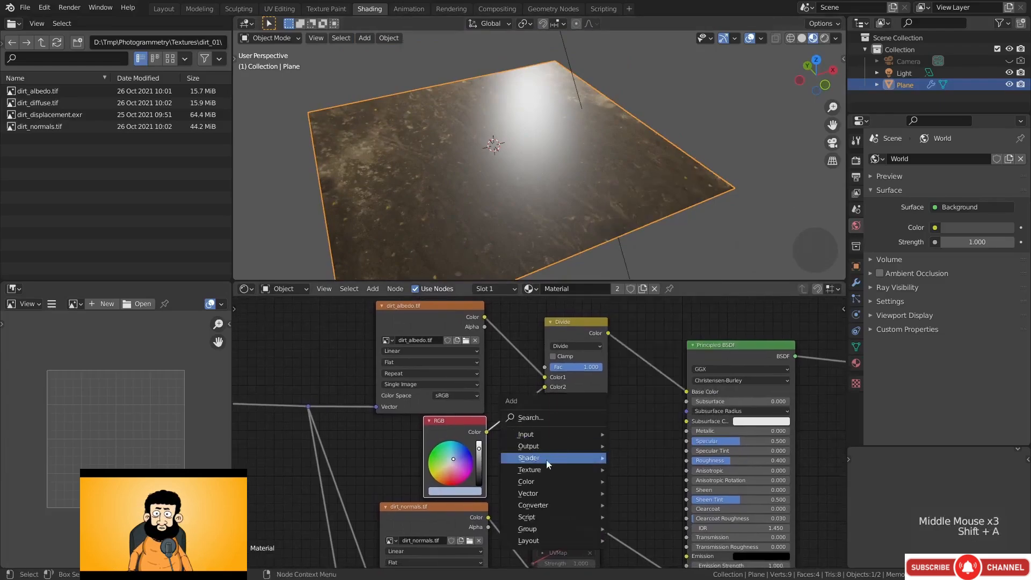
mouse_move(588, 505)
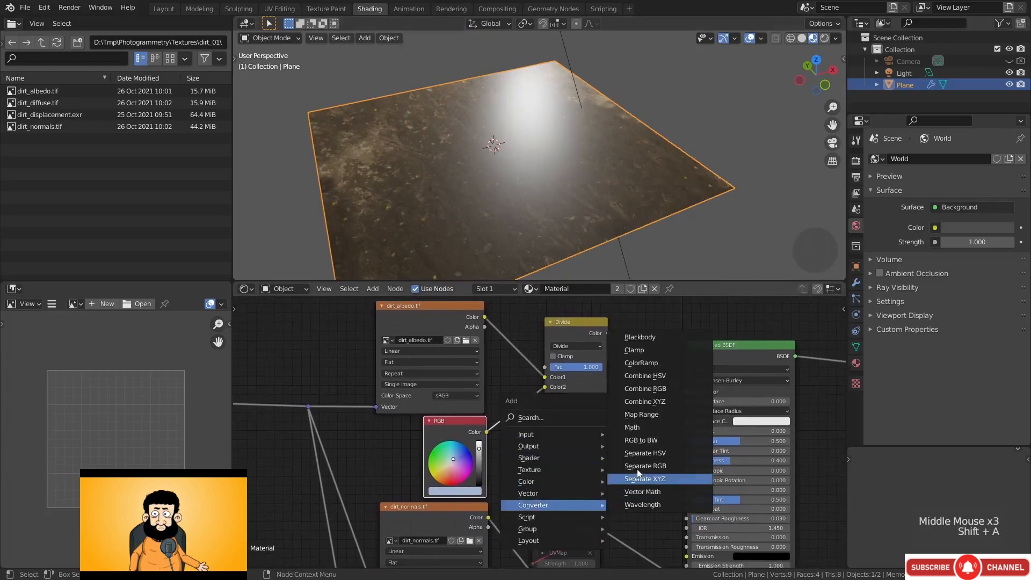
click(641, 363)
click(556, 415)
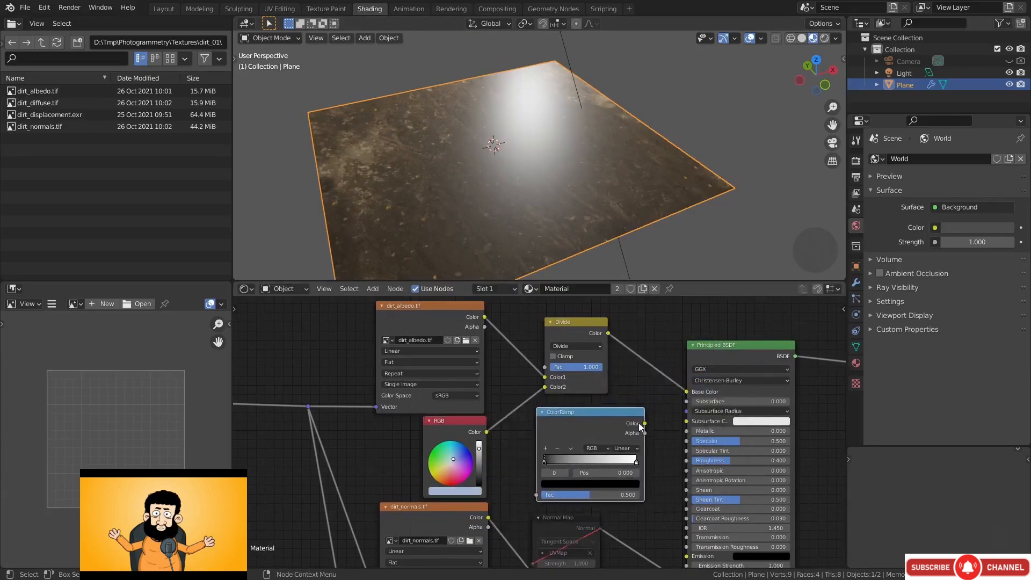
Connect the ColorRamp's colour output to the Principled BSDF's Roughness and the dirt_albedo.tif colour output to the ramp's Fac
drag(644, 424, 662, 425)
drag(686, 462, 686, 461)
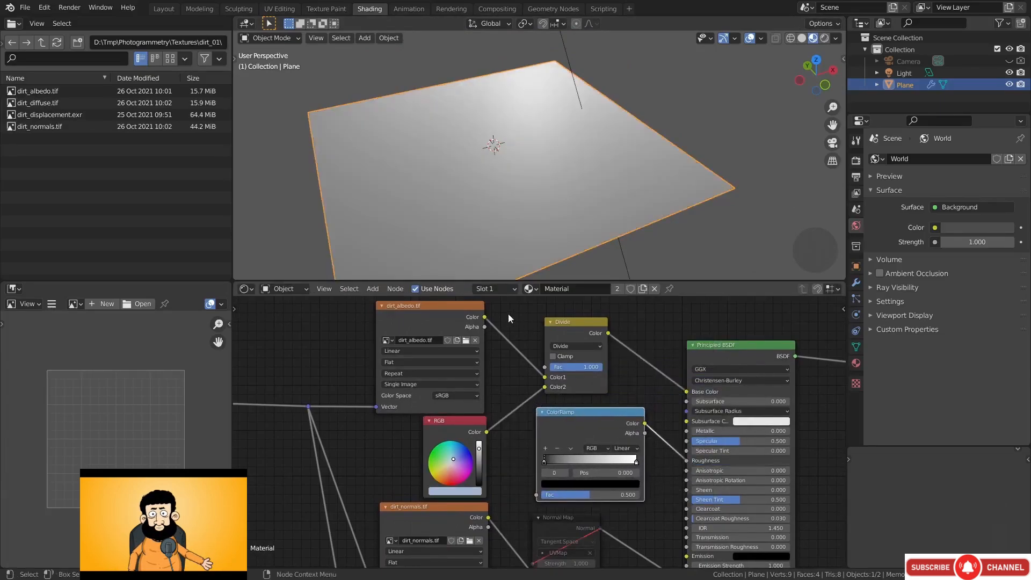
drag(484, 317, 536, 494)
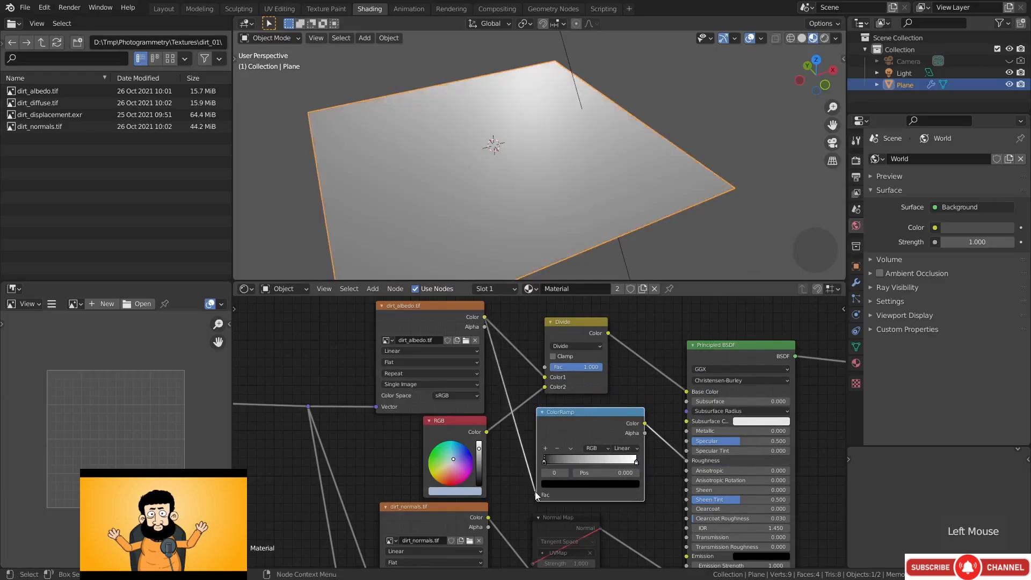
middle_drag(568, 191, 533, 183)
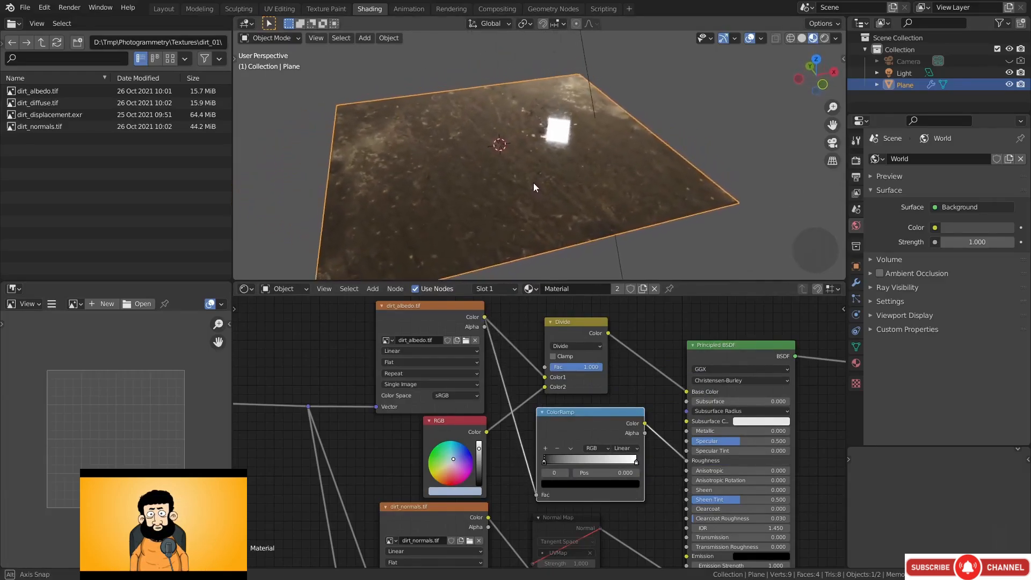
Flip the ColorRamp so the gradient runs from white to black
scroll(513, 459, up, 5)
middle_drag(514, 459, 501, 435)
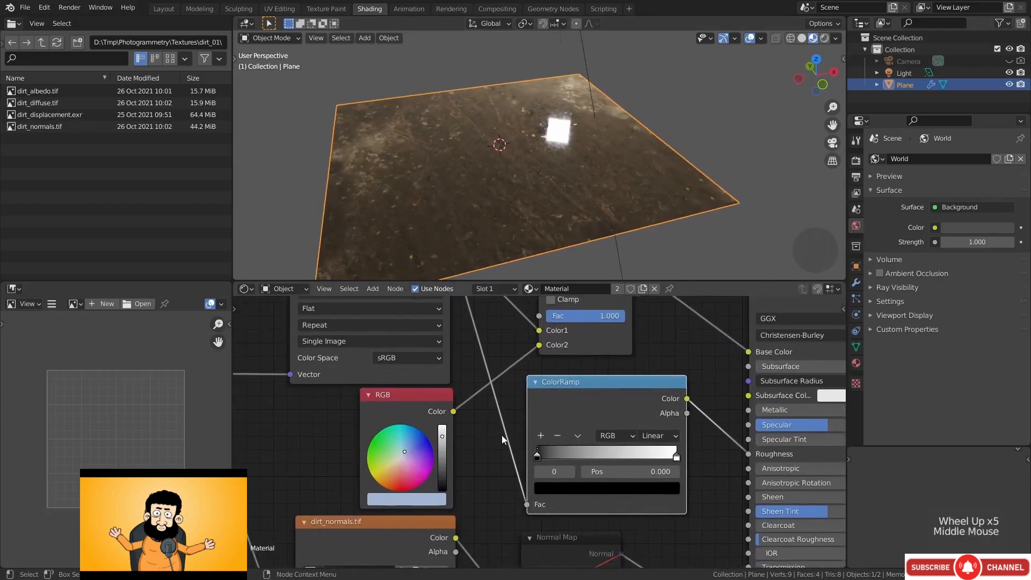
middle_drag(497, 236, 472, 194)
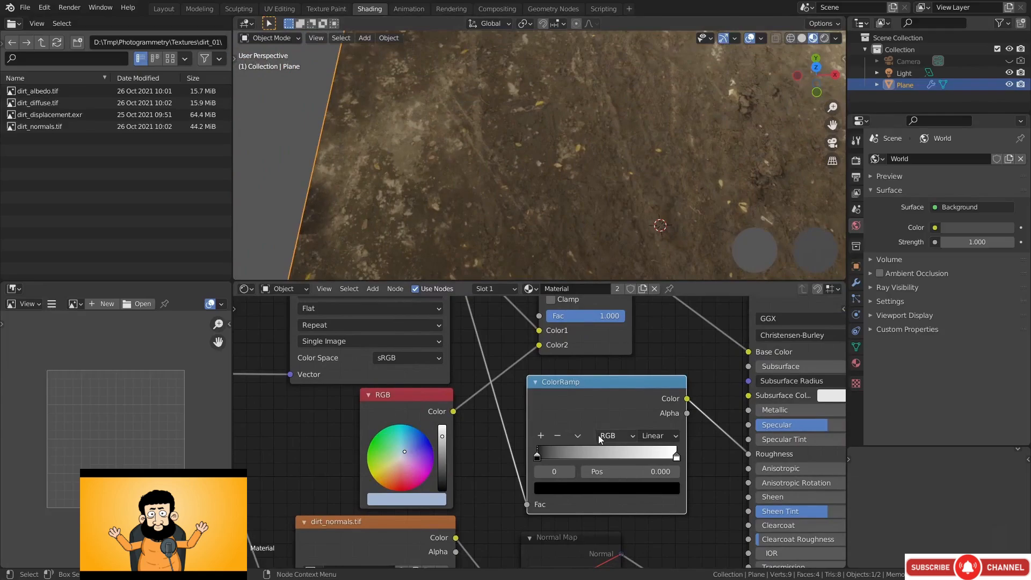
click(576, 436)
click(591, 385)
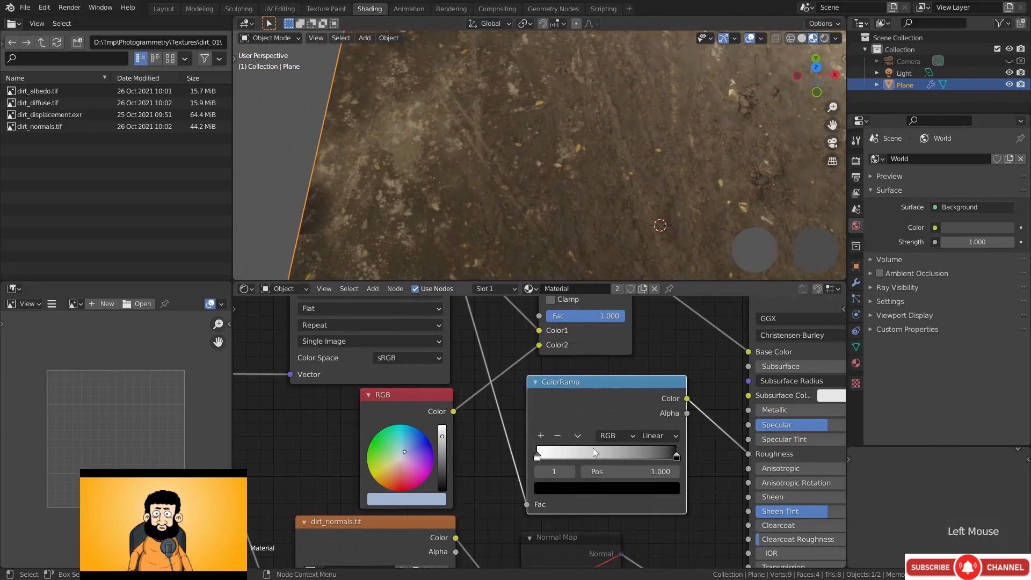
Move the ColorRamp's black stop to about a quarter of the gradient, with the white stop at the start
mouse_move(603, 231)
middle_down()
mouse_move(628, 176)
mouse_move(585, 179)
mouse_move(596, 214)
middle_up()
scroll(628, 176, up, 1)
scroll(629, 176, down, 3)
drag(676, 456, 535, 456)
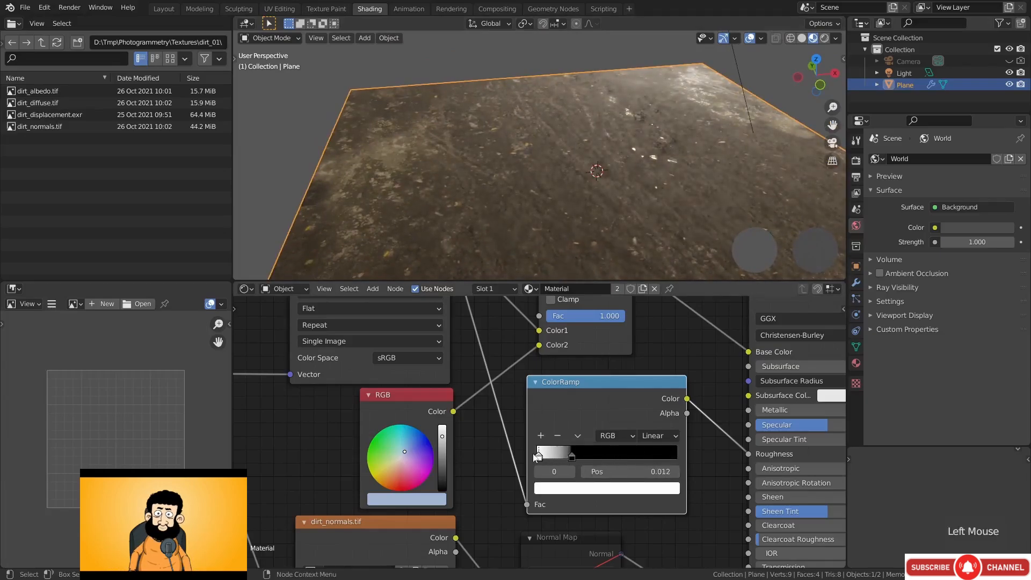
Preview the ColorRamp's output on the plane and fine-tune its black stop to position 0.245
ctrl+shift+click(622, 394)
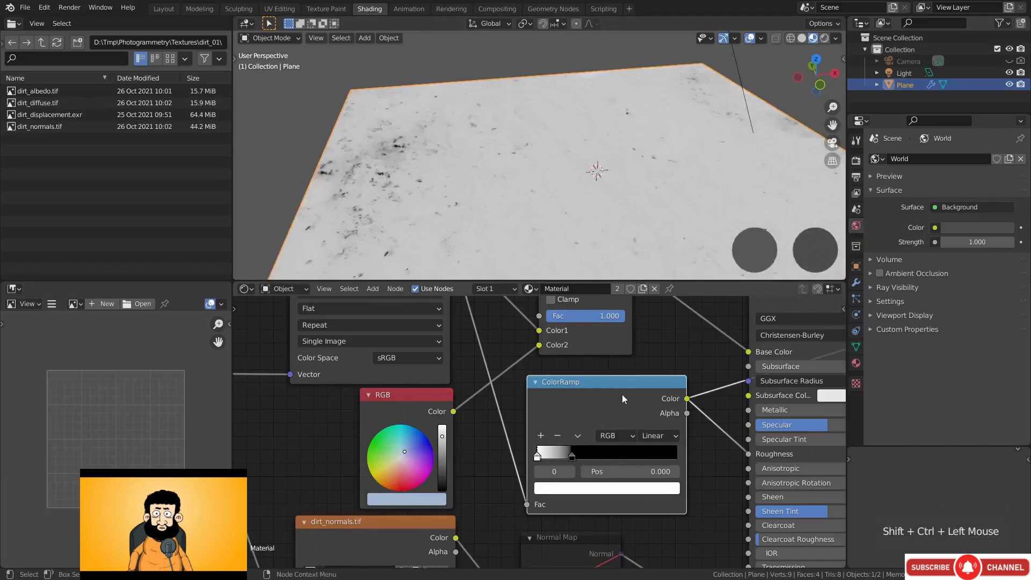
middle_drag(559, 207, 539, 225)
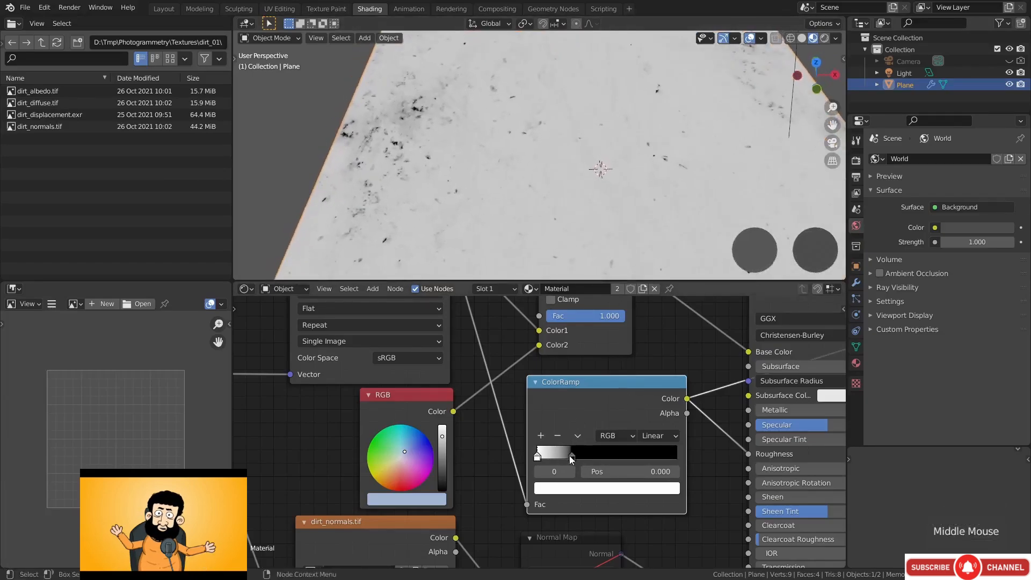
drag(571, 456, 550, 457)
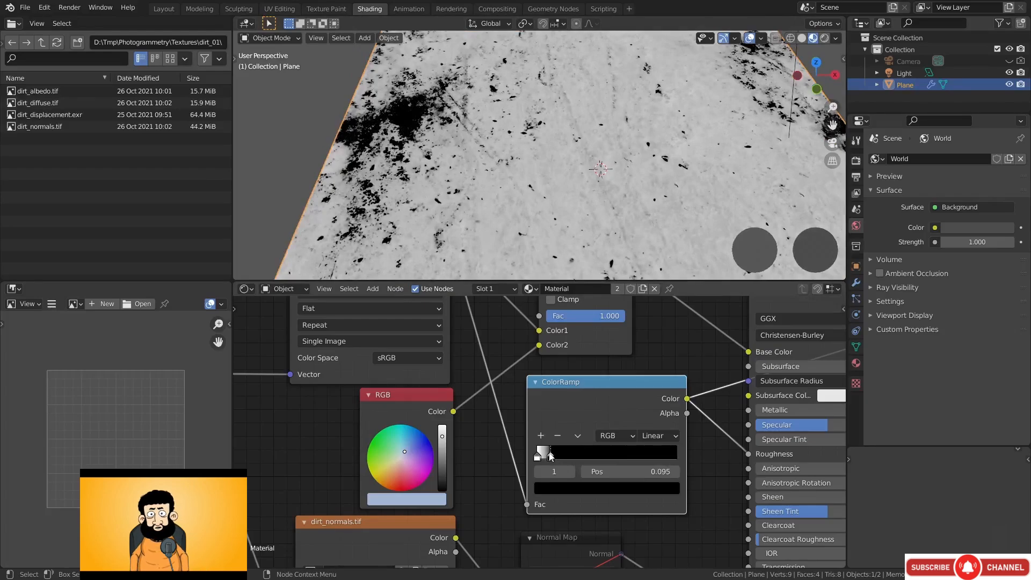
drag(551, 457, 569, 458)
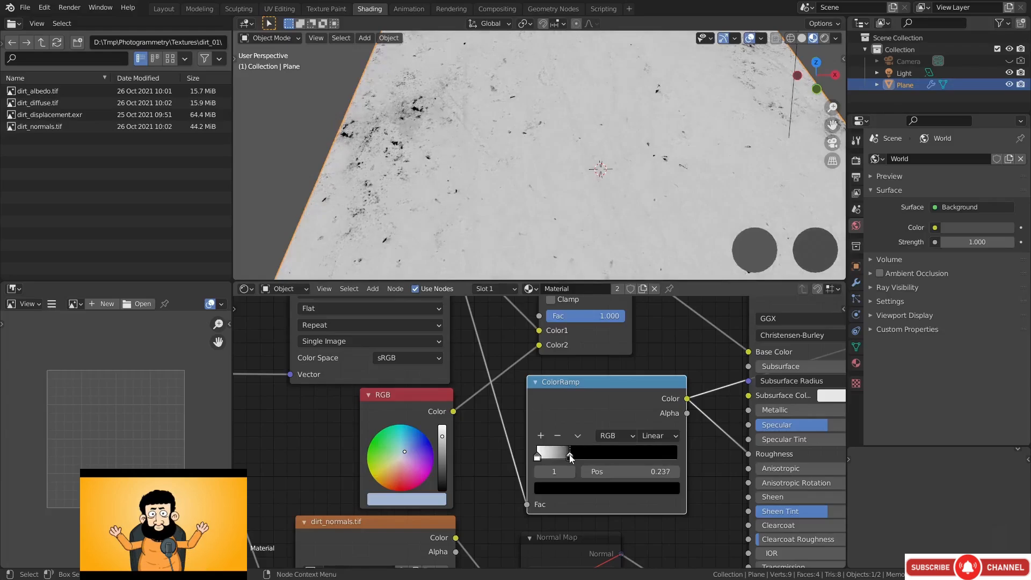
drag(571, 458, 573, 458)
Switch the material preview back to the Principled BSDF node and view the plane at a lower angle
scroll(570, 443, down, 3)
middle_drag(693, 344, 652, 366)
ctrl+shift+click(701, 360)
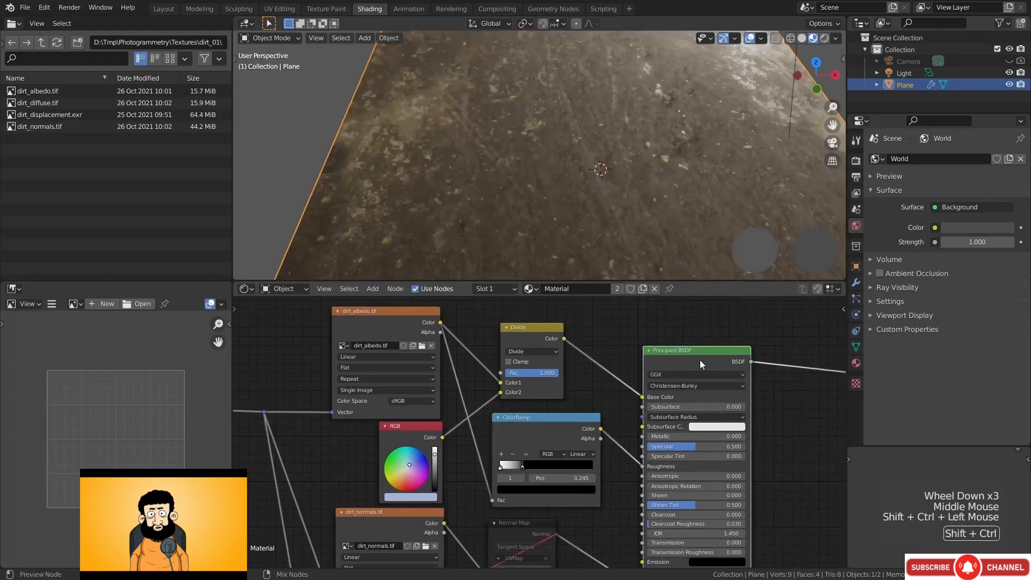
middle_drag(557, 192, 568, 173)
Lighten the ColorRamp's black stop to a grey with a value of 0.535
scroll(539, 457, up, 3)
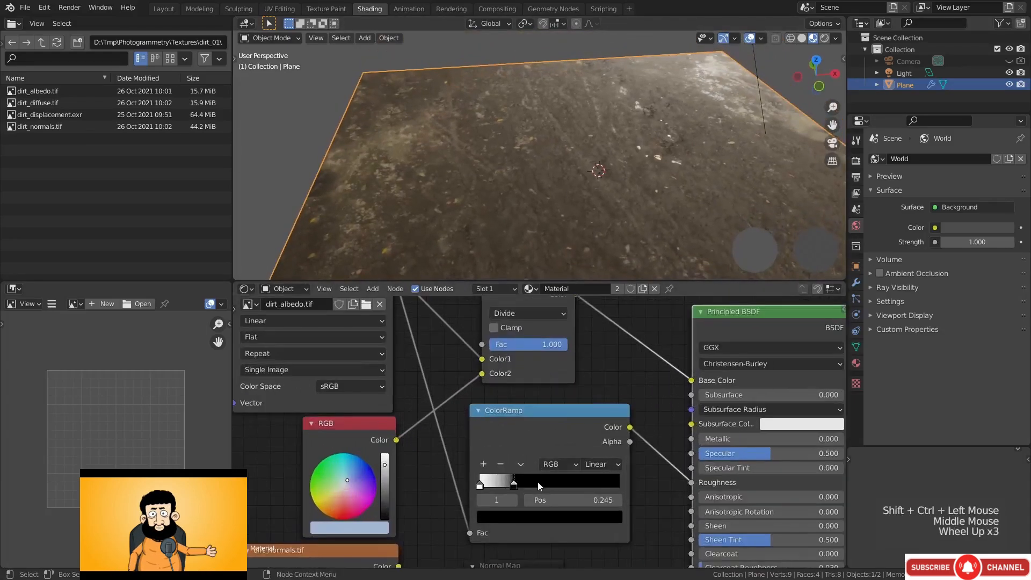
click(520, 502)
click(536, 516)
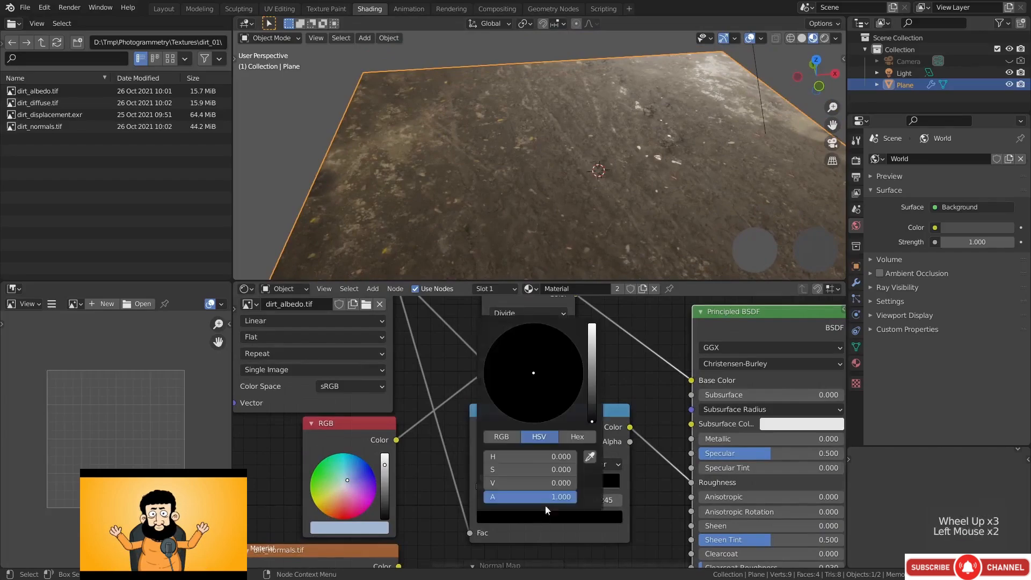
drag(592, 419, 592, 347)
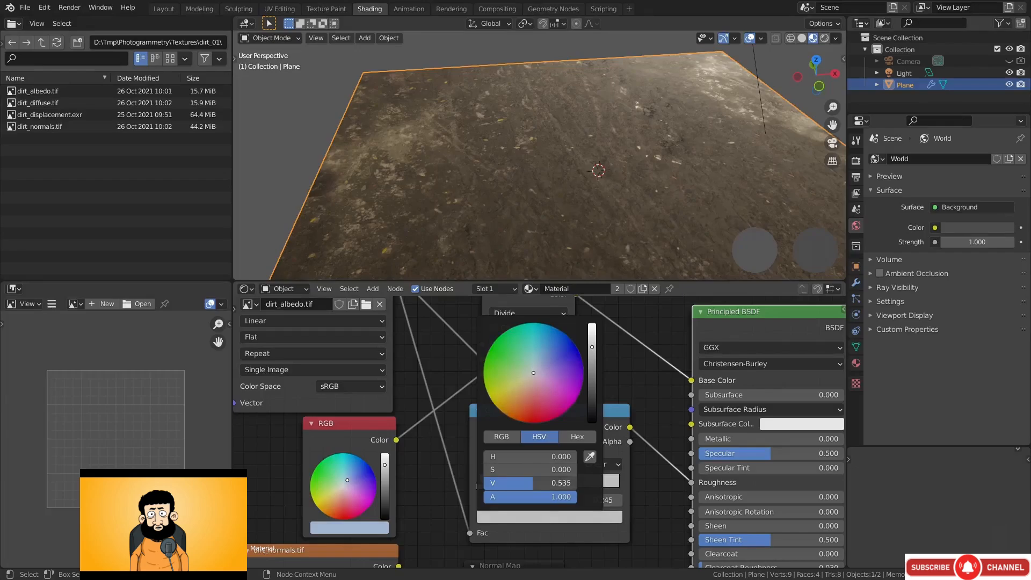
Darken the ColorRamp's white stop to a value of 0.791
click(480, 485)
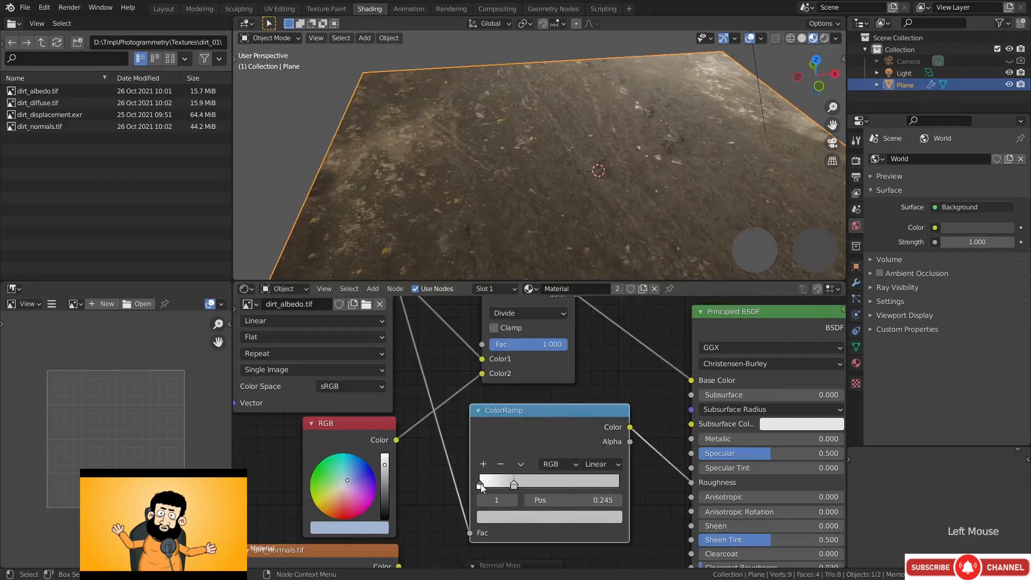
click(519, 517)
drag(594, 330, 592, 332)
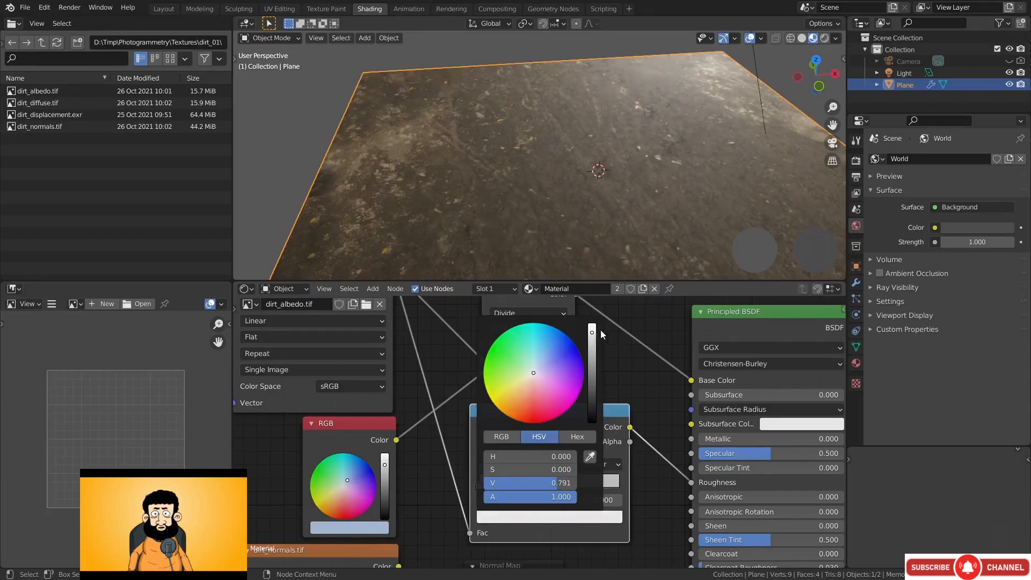
Unmute the Normal Map node and inspect the surface relief on the plane up close
scroll(530, 441, down, 3)
middle_drag(529, 442, 514, 453)
click(509, 469)
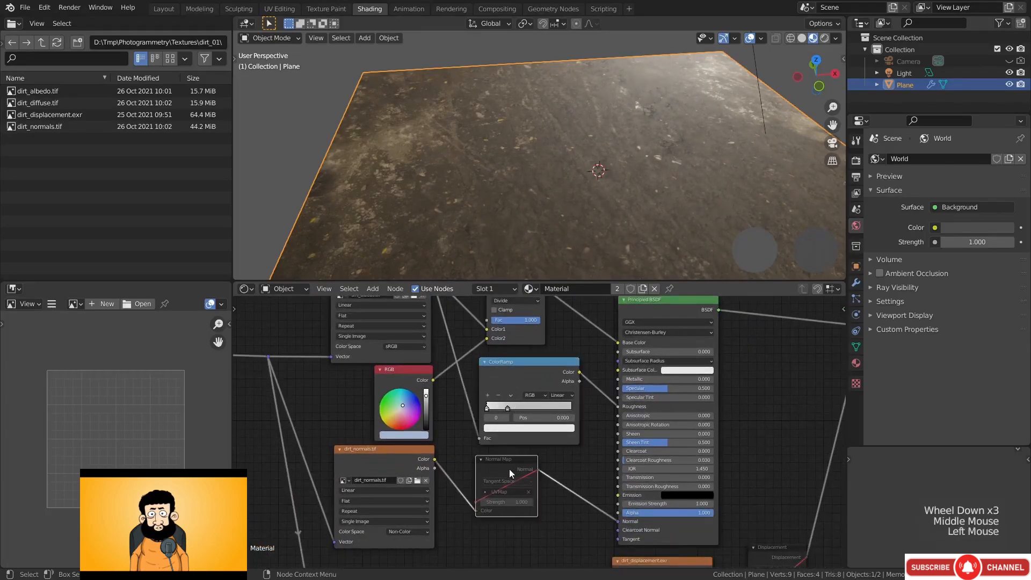
key(m)
middle_drag(639, 226, 580, 223)
scroll(573, 207, up, 3)
middle_drag(580, 223, 591, 178)
scroll(591, 177, down, 3)
shift+middle_drag(591, 177, 576, 169)
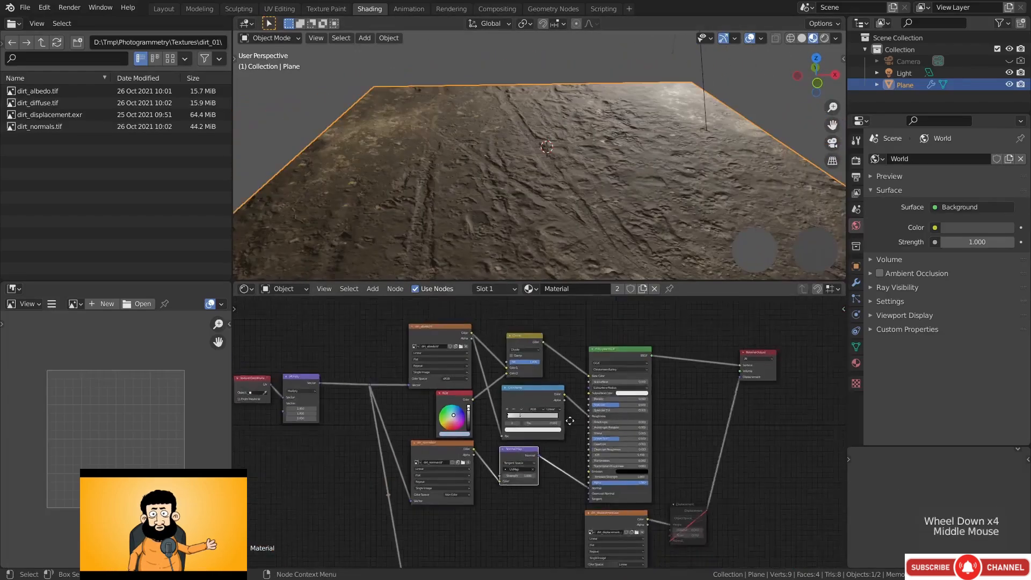
Unmute the Displacement node and switch the viewport to rendered shading
middle_drag(570, 421, 512, 366)
click(627, 451)
key(m)
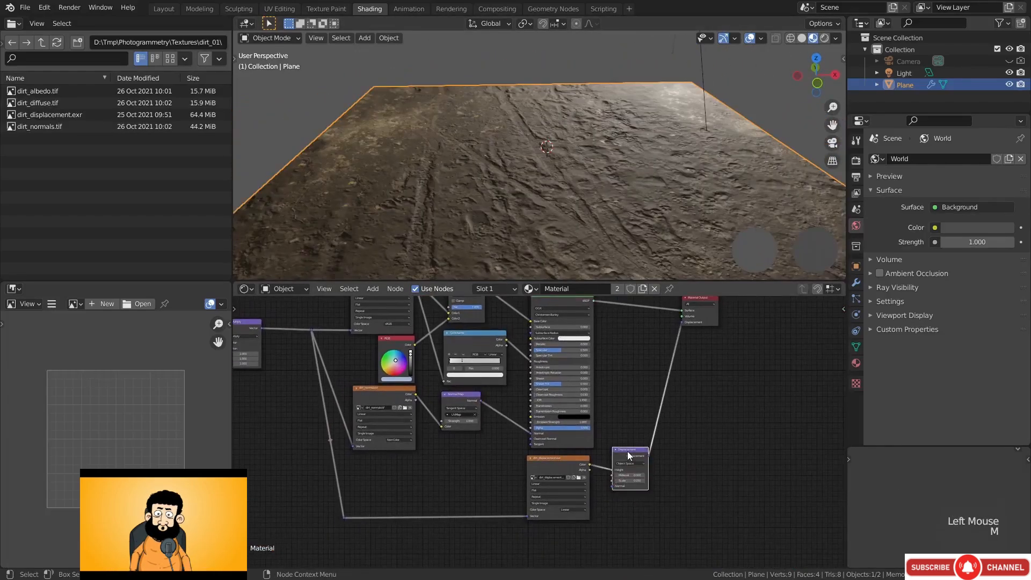
click(824, 38)
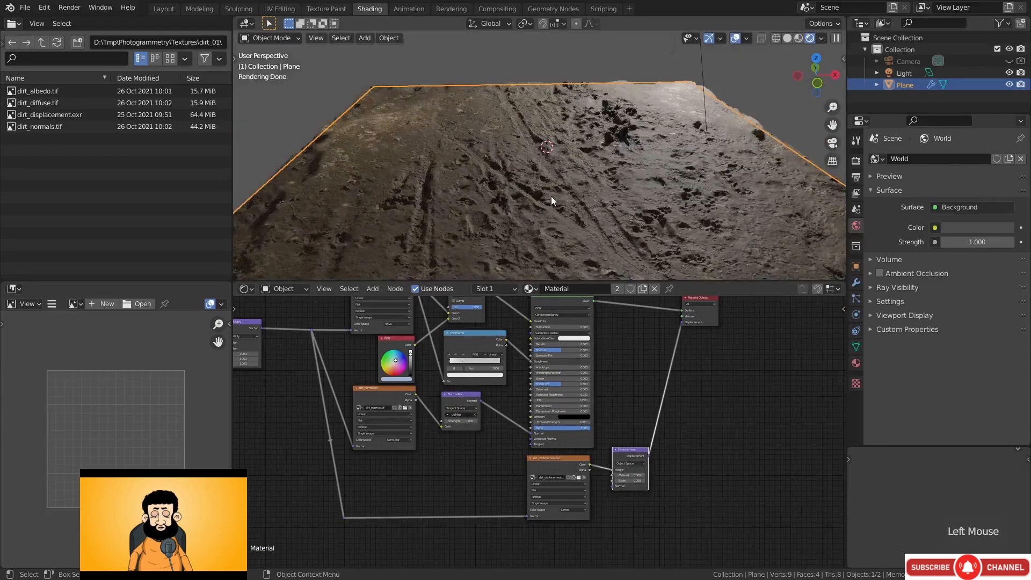
Move the dirt_displacement texture node directly beneath the dirt_normals node and shift its reroute point to straighten the vector link
middle_drag(551, 200, 466, 158)
scroll(594, 170, up, 2)
shift+middle_drag(609, 194, 606, 175)
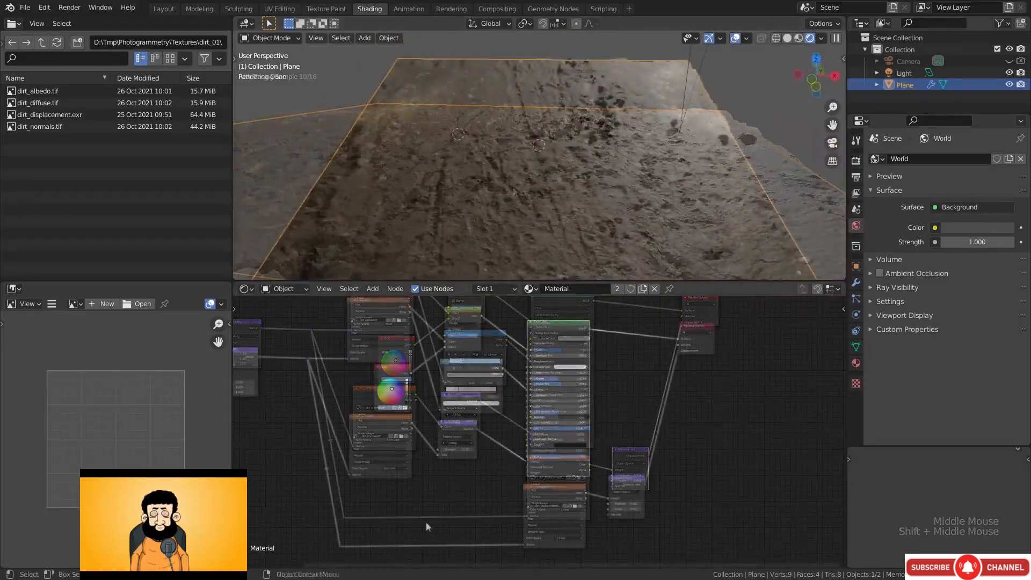
middle_drag(426, 520, 445, 480)
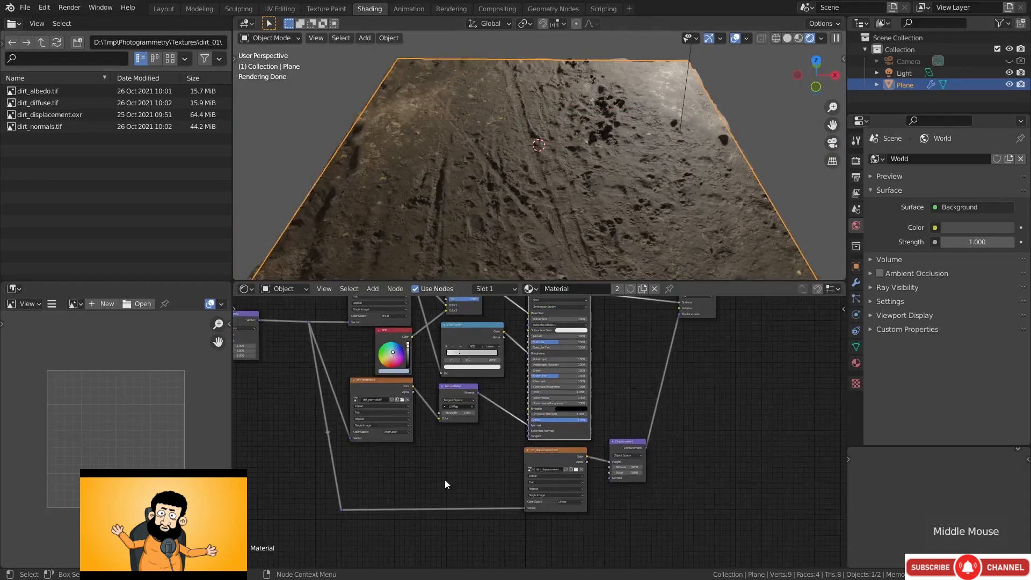
drag(542, 454, 370, 456)
click(342, 510)
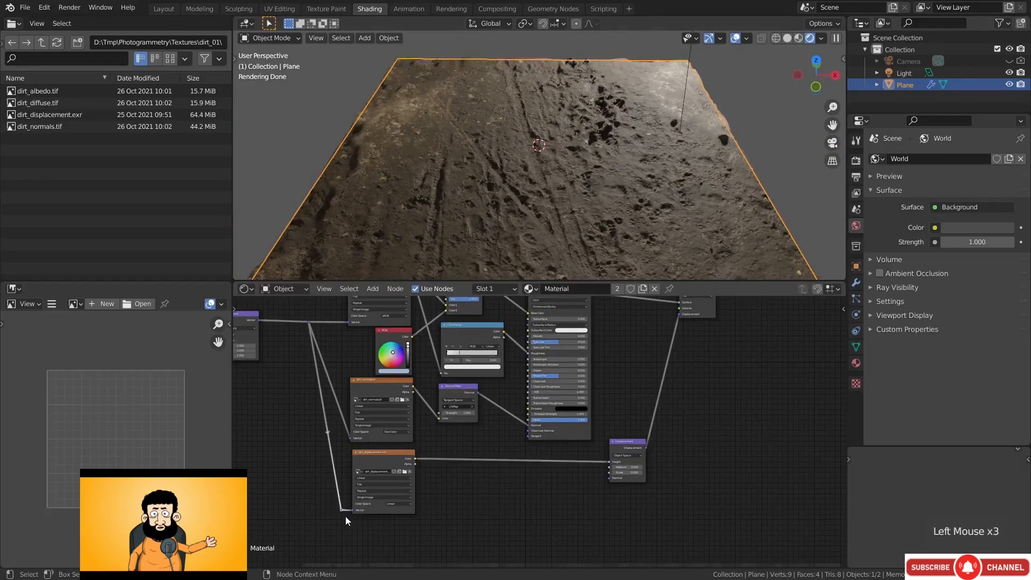
drag(346, 516, 317, 513)
key(g)
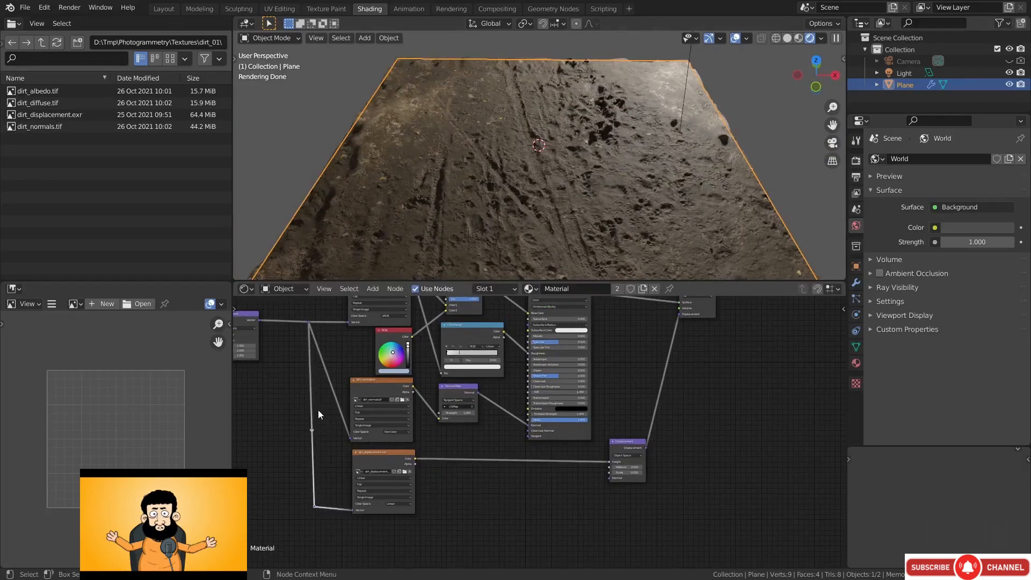
Add a reroute on the displacement texture's vector link and connect it to the Vector input of the dirt_normals texture
shift+right_drag(301, 426, 322, 444)
scroll(302, 450, up, 2)
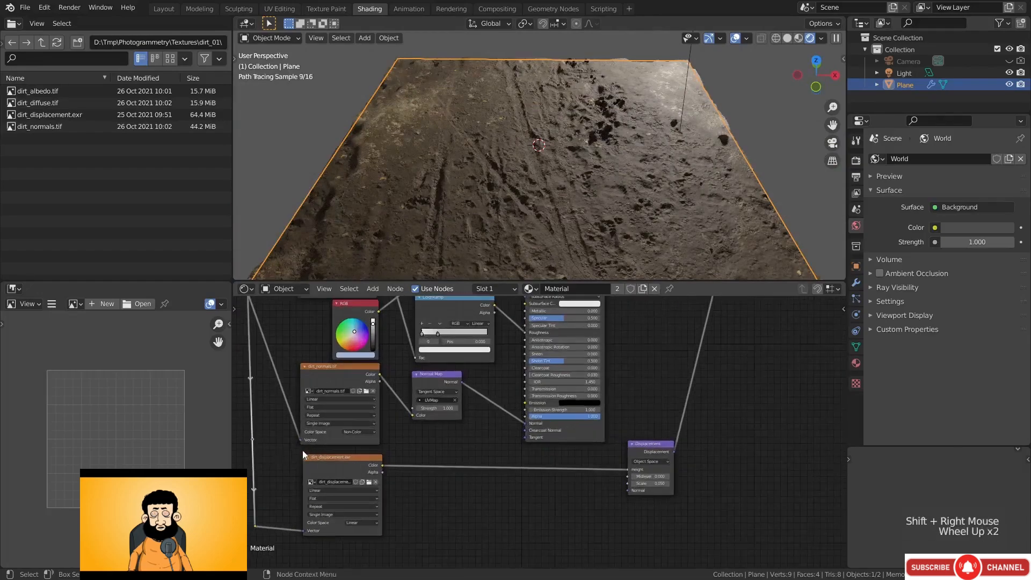
drag(252, 440, 299, 440)
scroll(488, 434, down, 3)
middle_drag(487, 434, 501, 469)
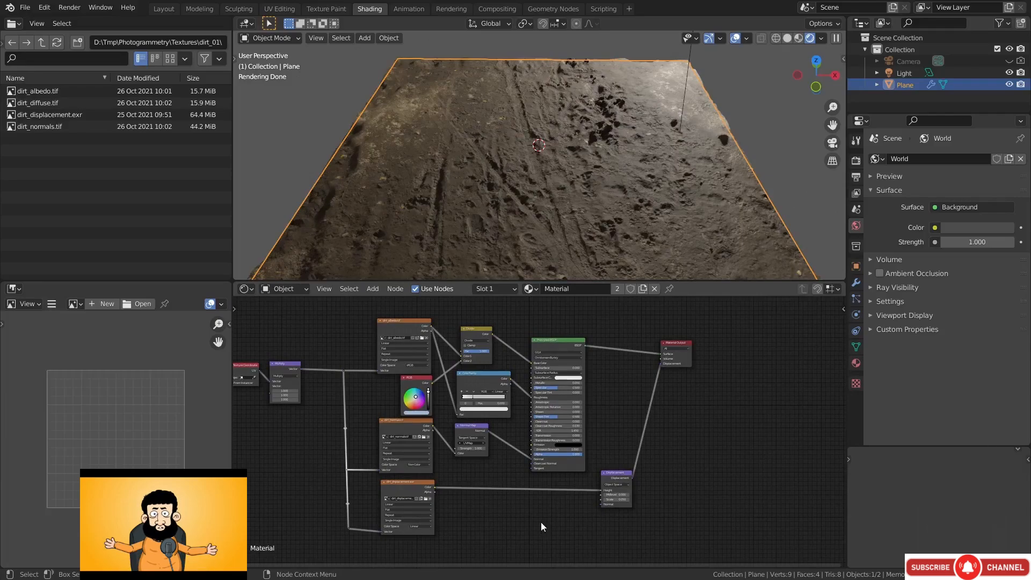
Duplicate the Displacement node with its Height link kept and place the copy directly below the original
middle_drag(540, 521, 529, 456)
scroll(558, 505, up, 2)
scroll(562, 508, up, 2)
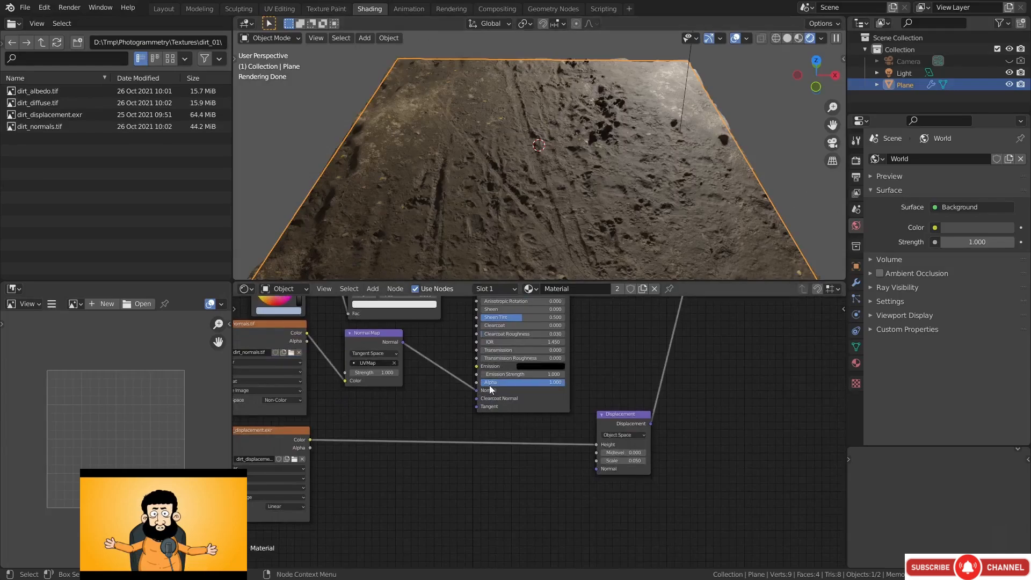
middle_drag(518, 457, 582, 474)
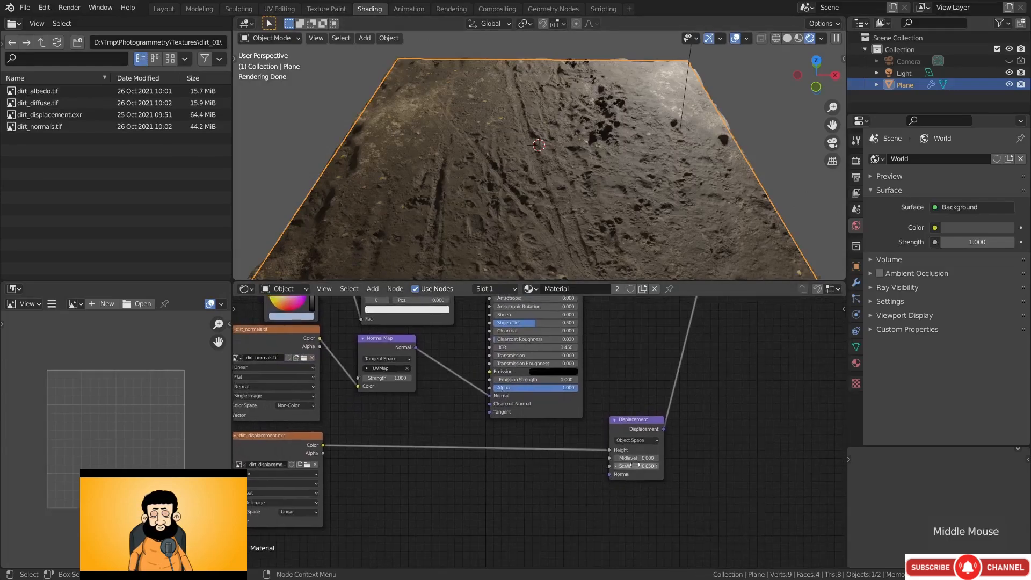
click(641, 428)
middle_drag(641, 427, 620, 413)
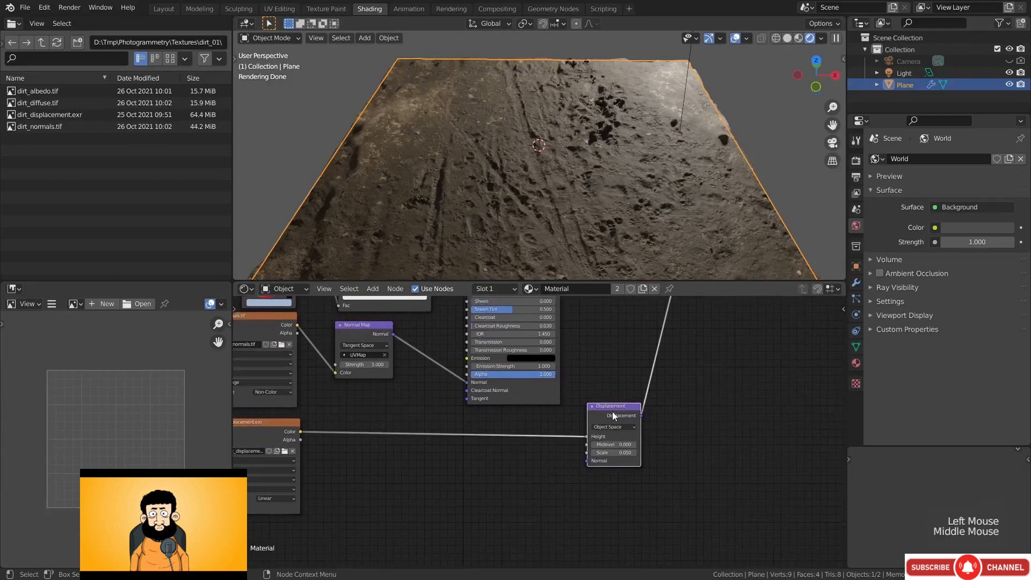
key(shift+ctrl+d)
click(613, 487)
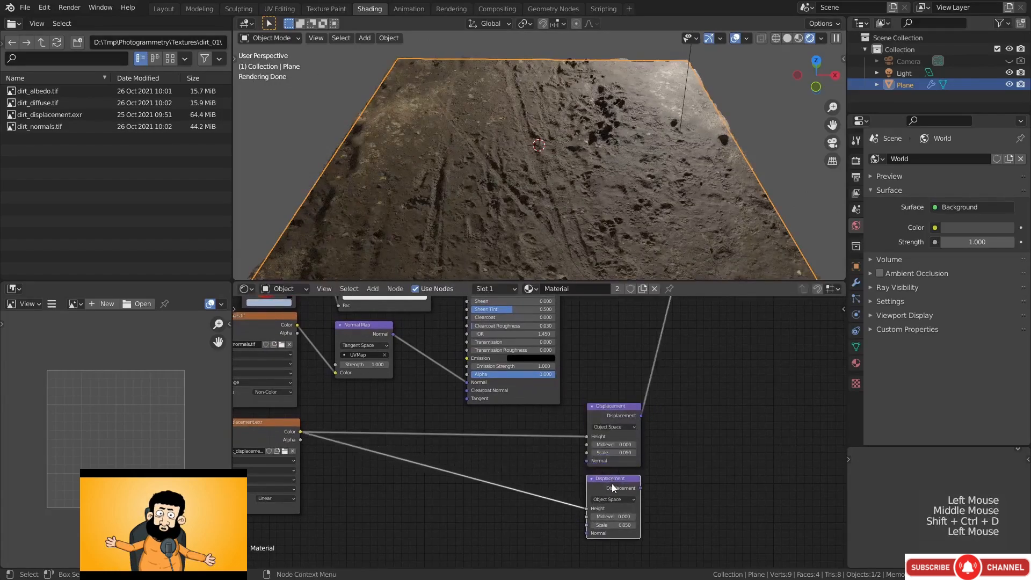
Transfer the output link from the original Displacement node to the duplicate and set the duplicate's Scale to 1
key(ctrl)
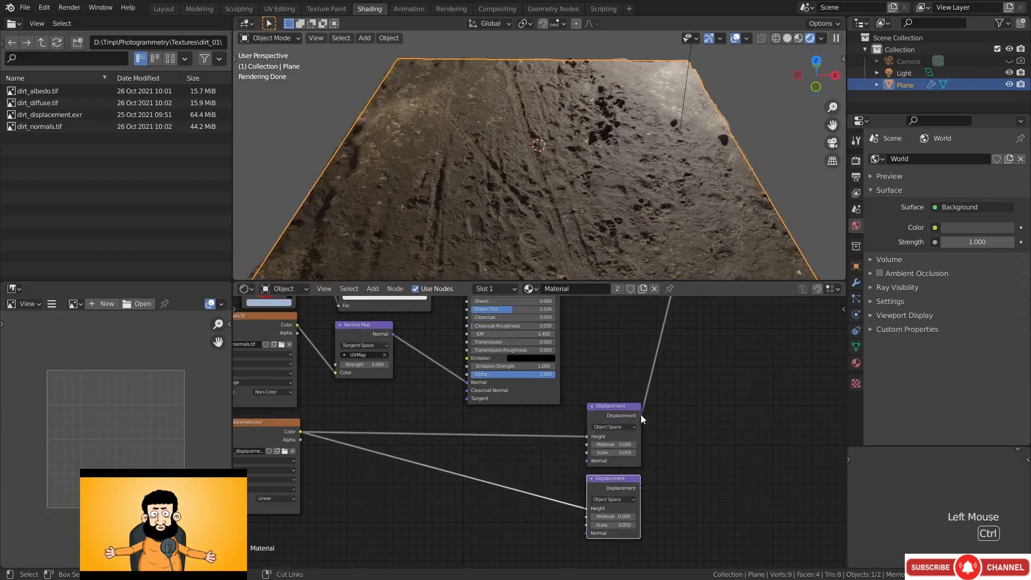
ctrl+drag(640, 414, 640, 488)
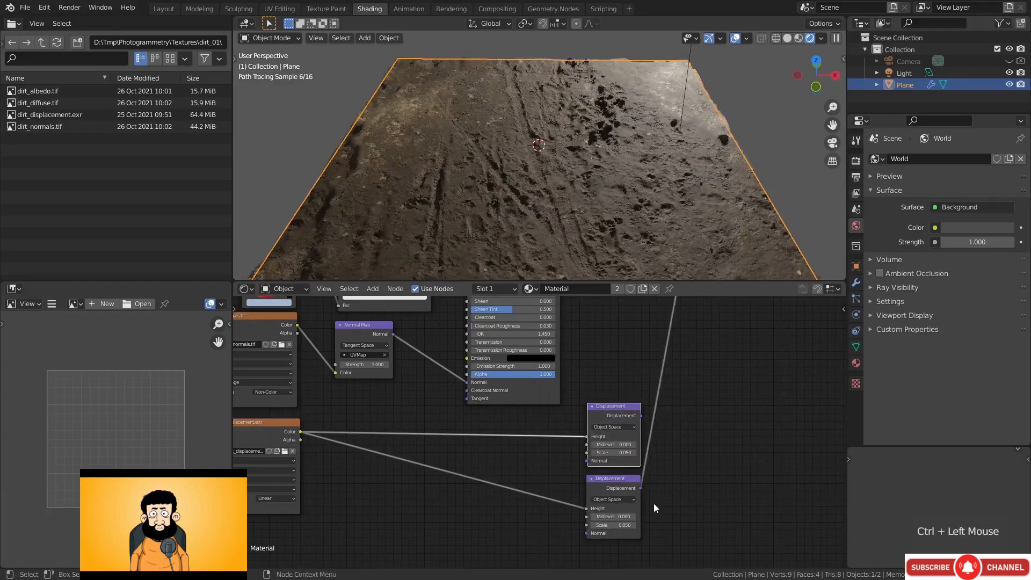
middle_drag(652, 504, 665, 463)
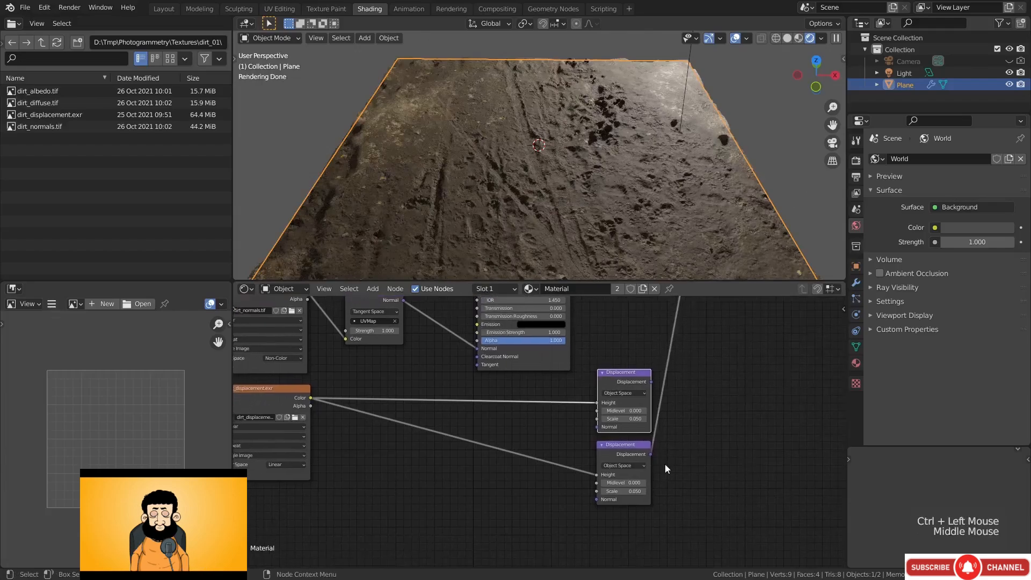
click(627, 490)
text(1)
key(Return)
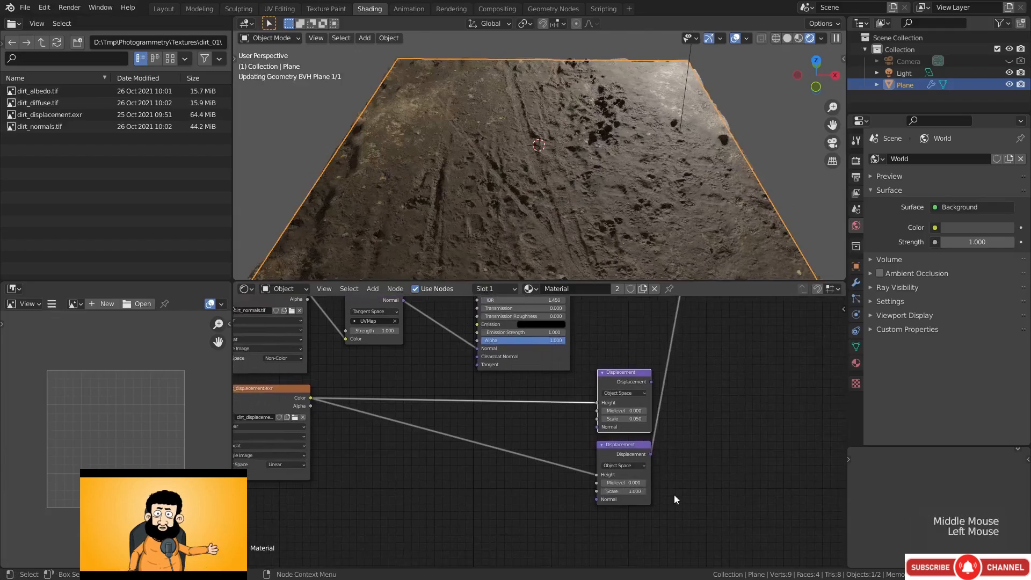
Insert a Math node on the link between the displacement texture and the lower Displacement node
scroll(456, 431, up, 2)
scroll(422, 430, up, 2)
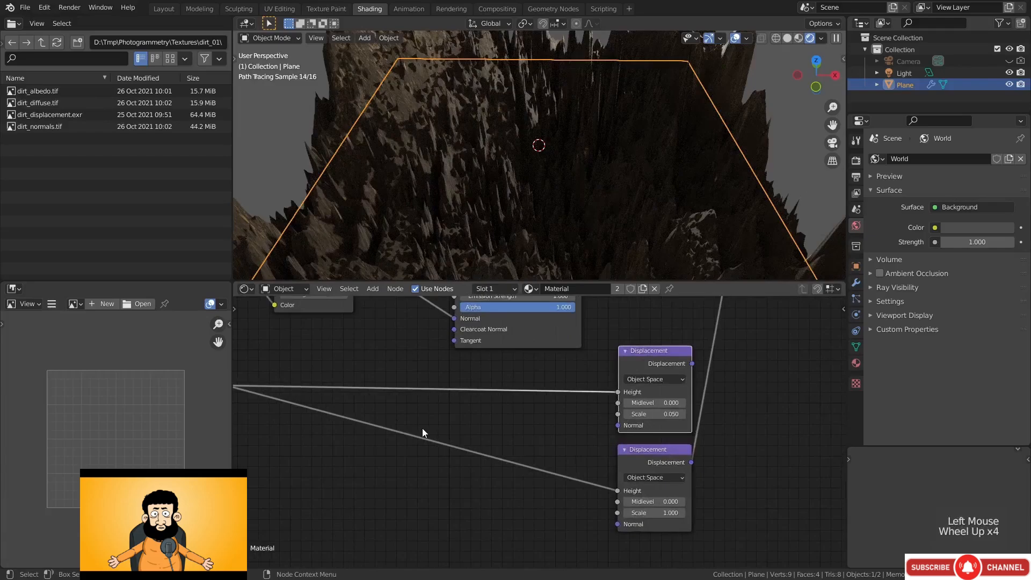
middle_drag(422, 430, 498, 424)
scroll(486, 437, up, 1)
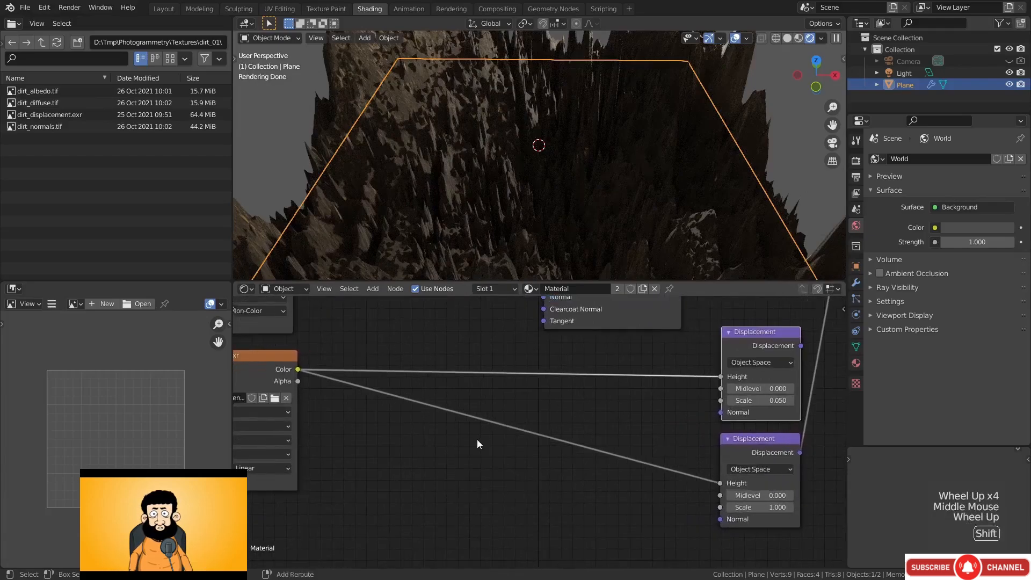
key(shift+a)
mouse_move(489, 439)
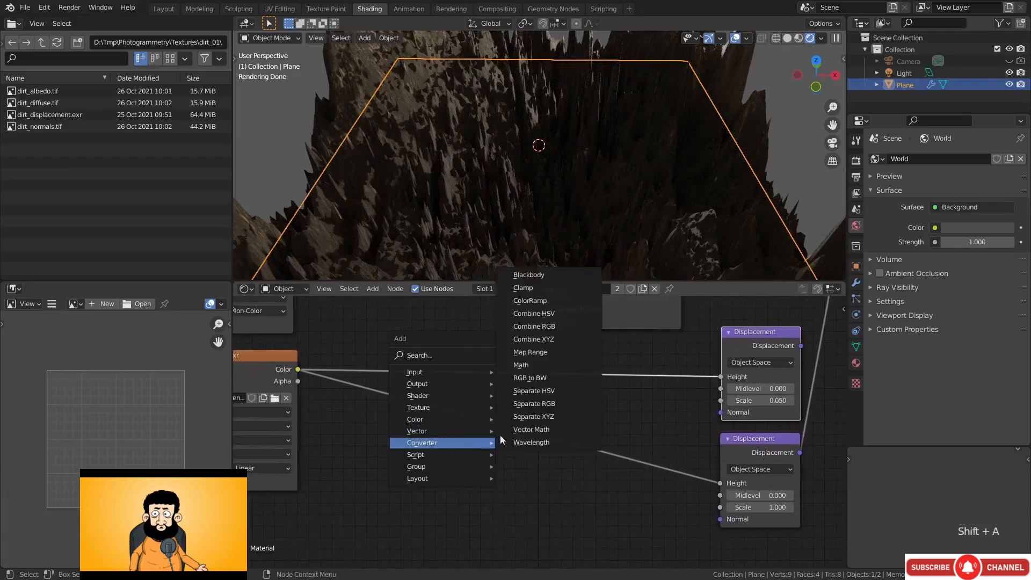
click(537, 369)
click(389, 433)
Label the new Math node MidLevel and set its editable value to 0
key(F2)
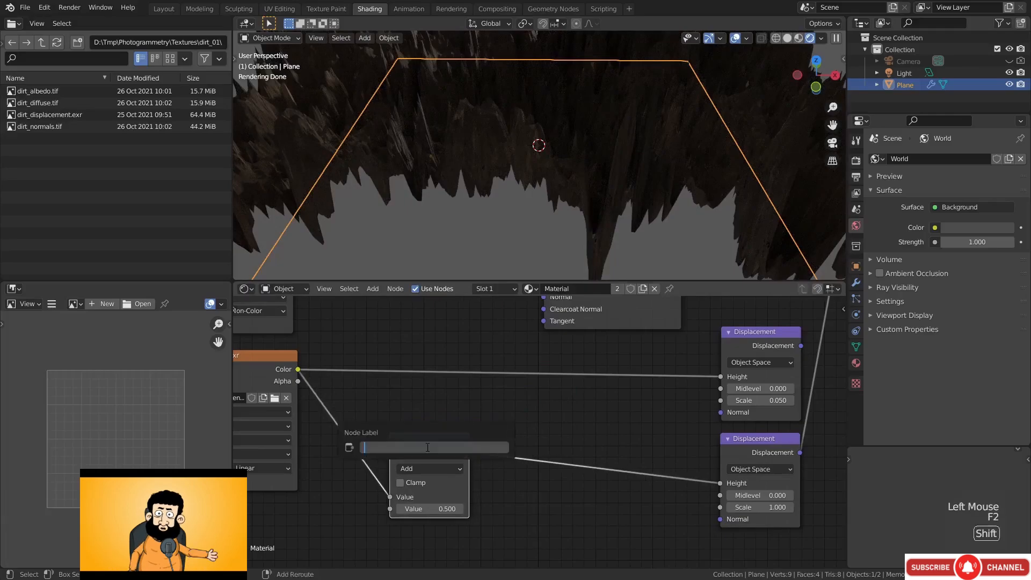
text(MidLeve)
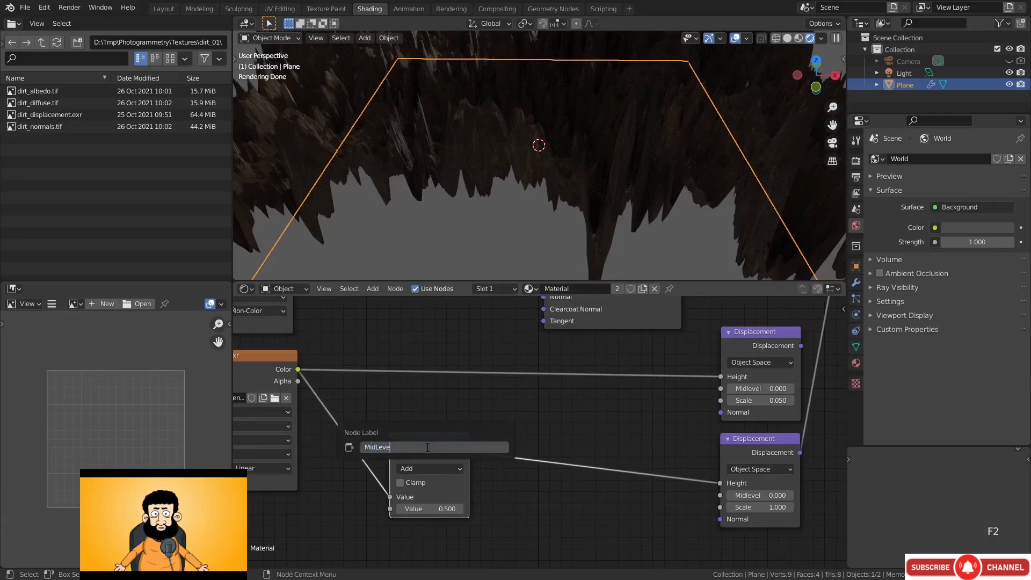
text(l)
key(Return)
click(426, 448)
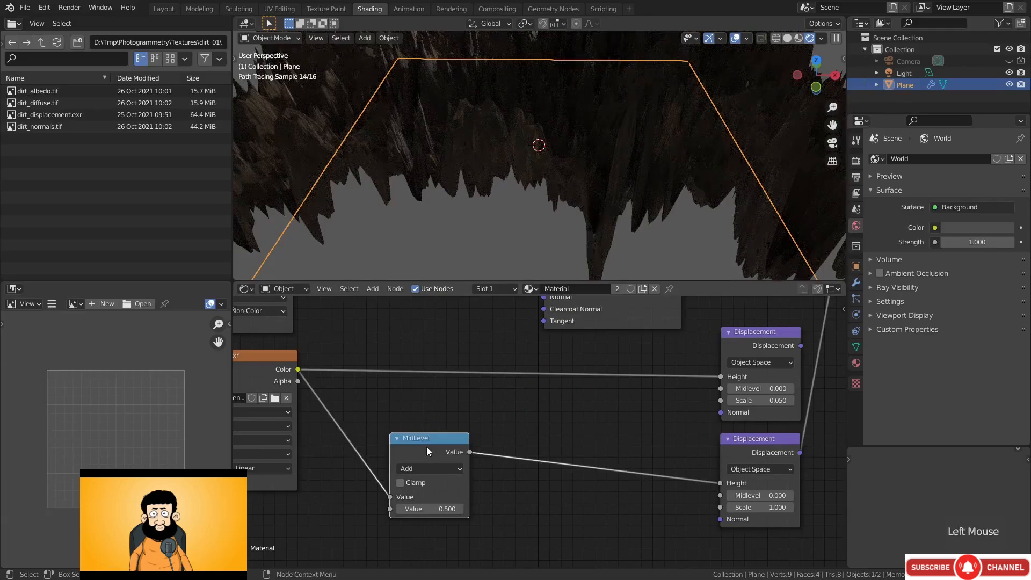
double_click(437, 503)
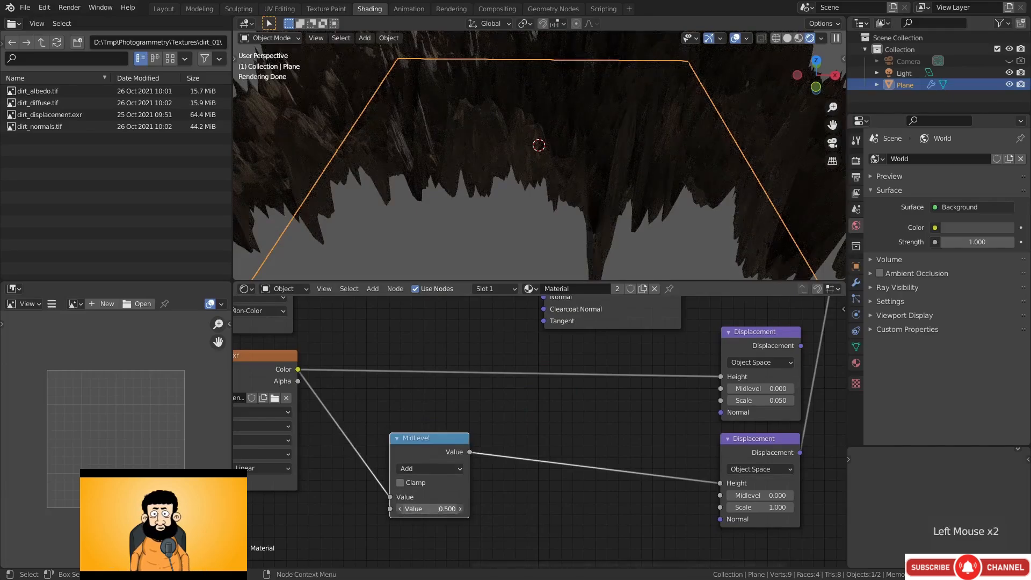
text(0)
key(Return)
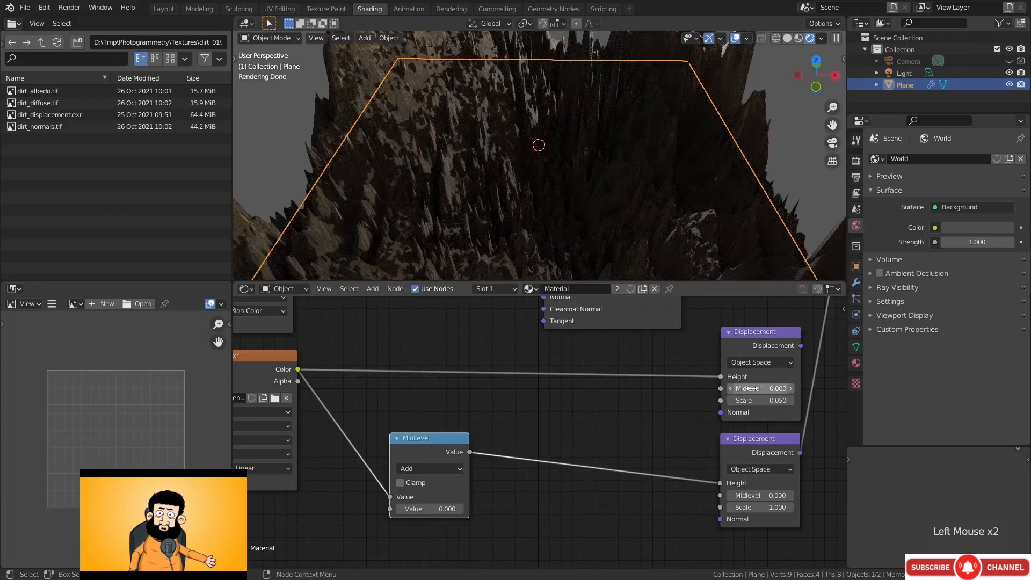
Duplicate the MidLevel node, insert the copy after it on the link, and set the copy's operation to Multiply
click(428, 453)
key(shift+d)
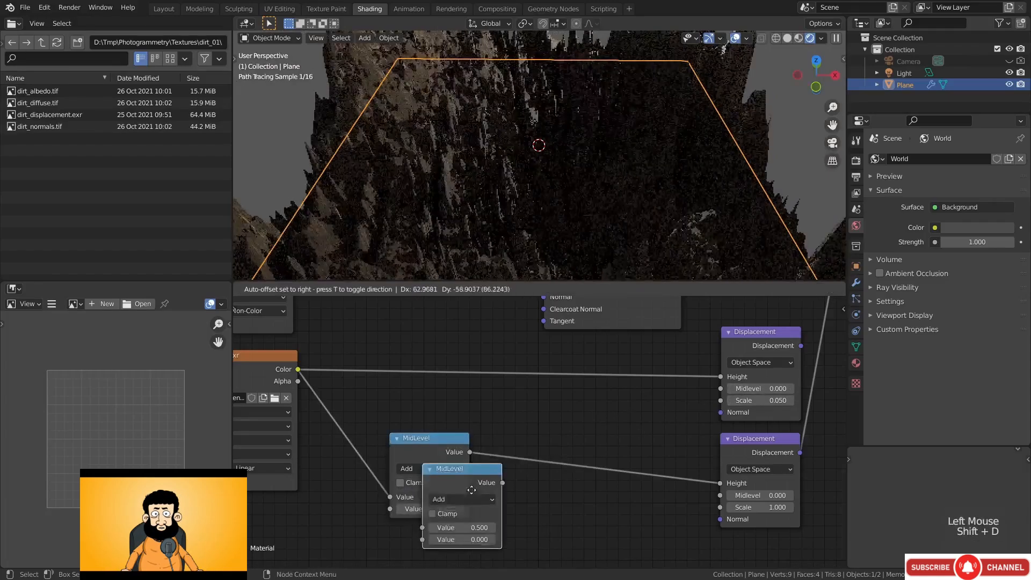
click(542, 453)
click(555, 468)
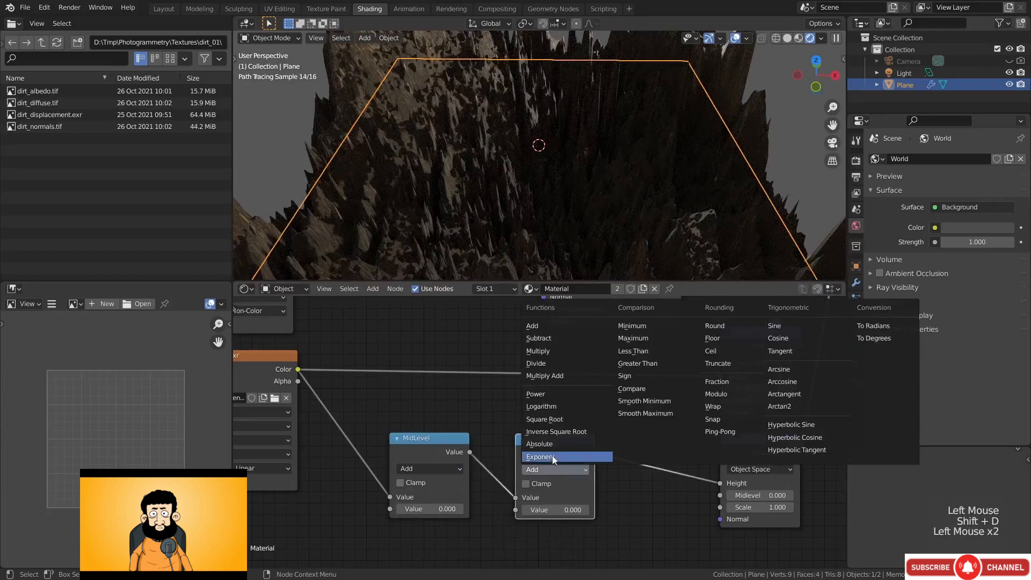
click(548, 352)
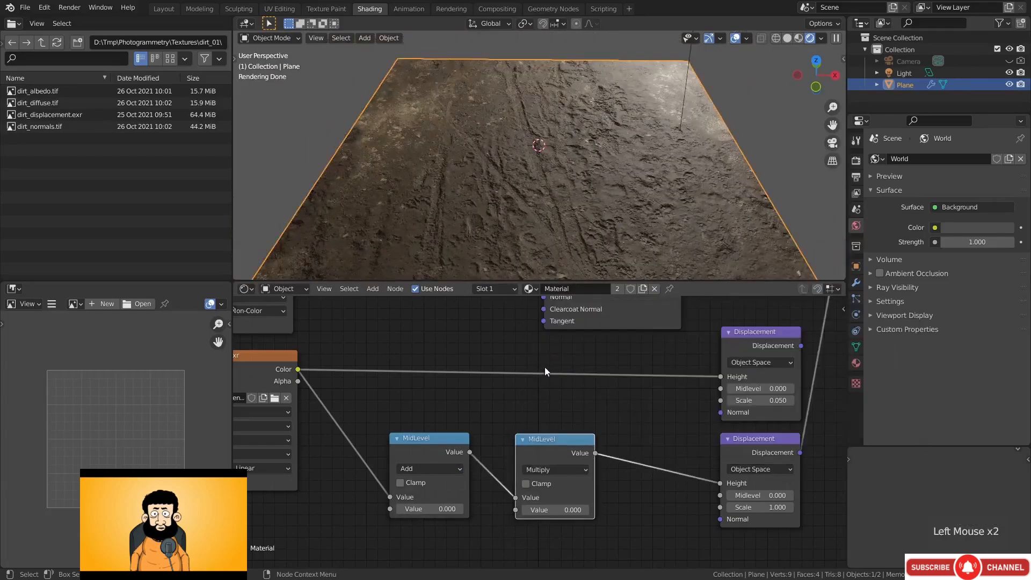
Set the Multiply node's value to 0.05
drag(556, 511, 565, 511)
click(564, 511)
text(0.05)
key(Return)
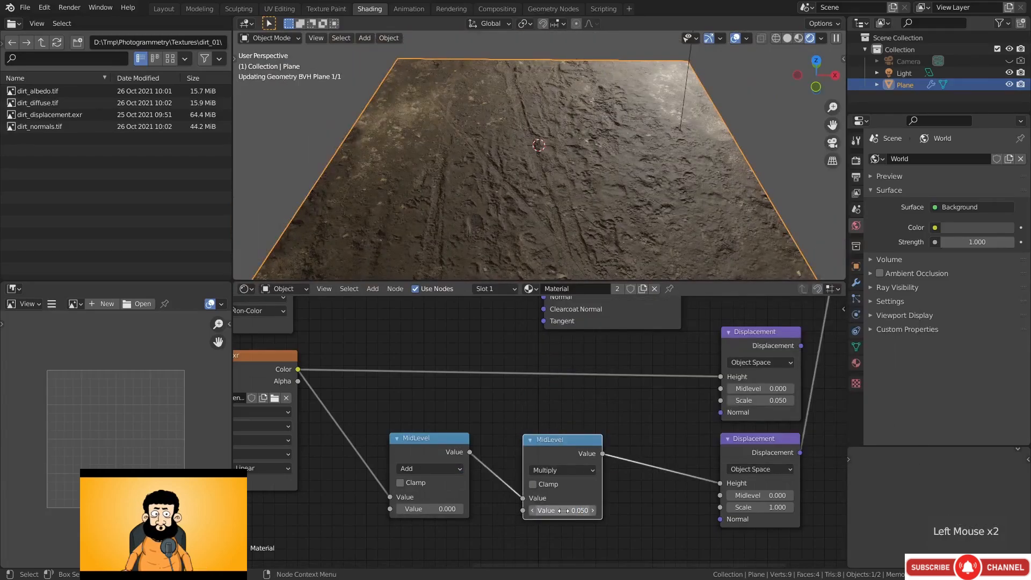
Delete the original Displacement node above the one fed by the two Math nodes
middle_drag(621, 420, 546, 435)
mouse_move(725, 467)
ctrl+mouse_down()
mouse_move(763, 417)
mouse_move(727, 365)
mouse_move(749, 416)
mouse_move(726, 361)
mouse_move(737, 453)
mouse_move(724, 468)
mouse_move(749, 381)
mouse_move(726, 362)
mouse_move(746, 378)
mouse_move(724, 467)
ctrl+mouse_up()
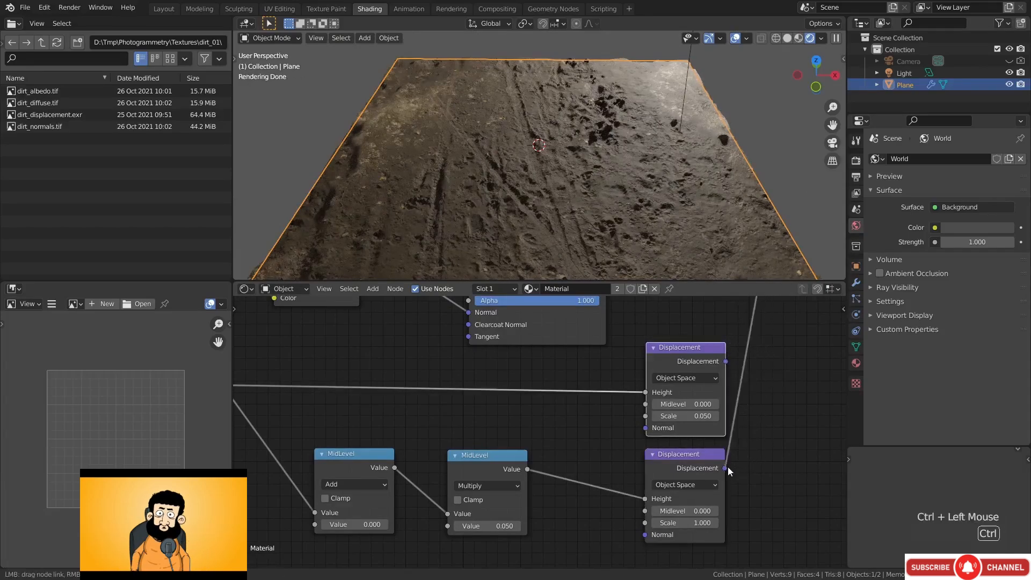
click(679, 354)
key(x)
Move the two Math nodes and the Displacement node up into a row beside the dirt_displacement texture
scroll(499, 408, down, 3)
middle_drag(500, 408, 597, 416)
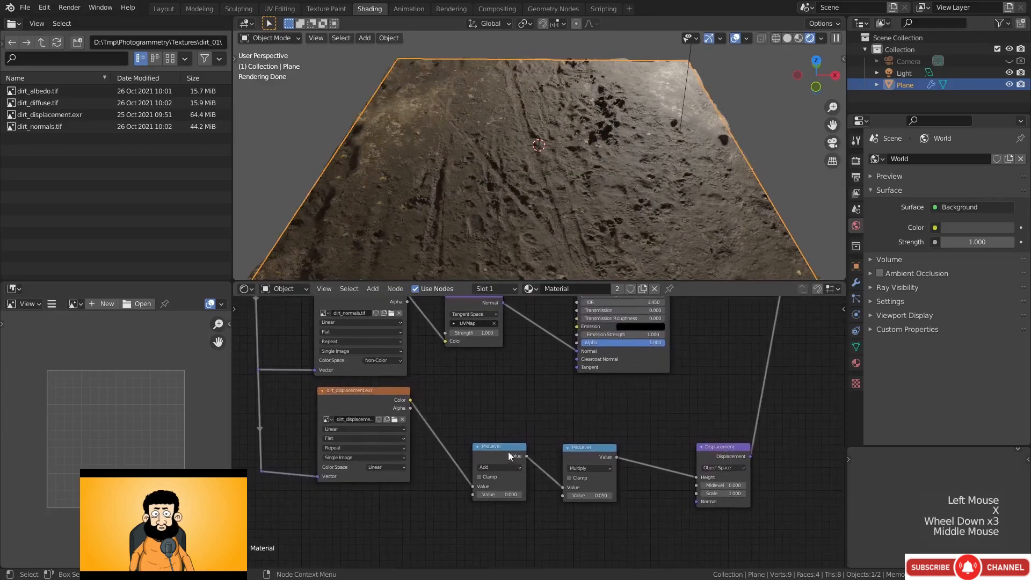
drag(505, 453, 494, 414)
scroll(540, 437, up, 2)
drag(586, 458, 543, 398)
scroll(543, 414, down, 2)
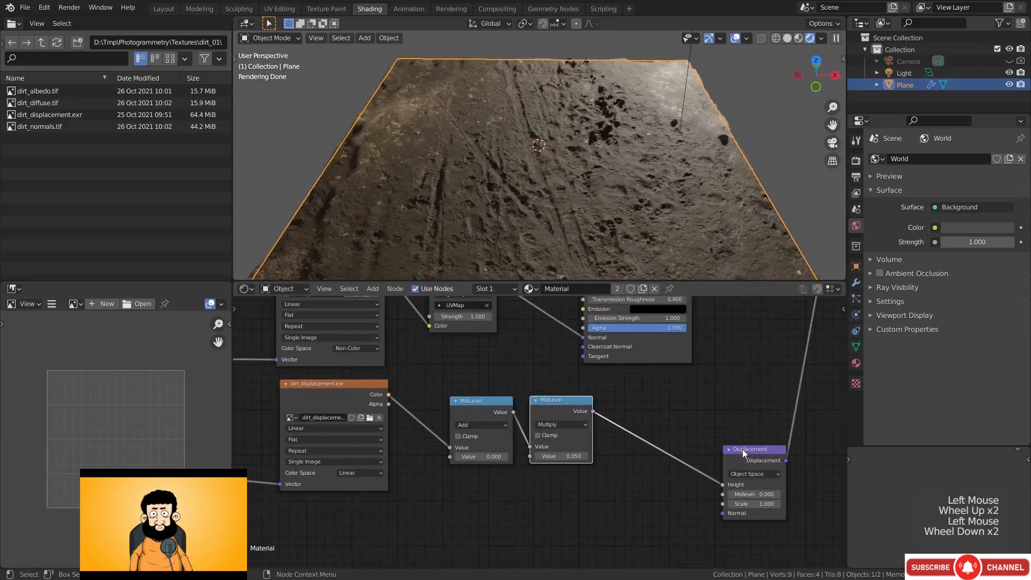
drag(753, 456, 735, 409)
Label the Multiply node Scale
scroll(608, 424, up, 3)
click(568, 387)
middle_drag(678, 430, 598, 446)
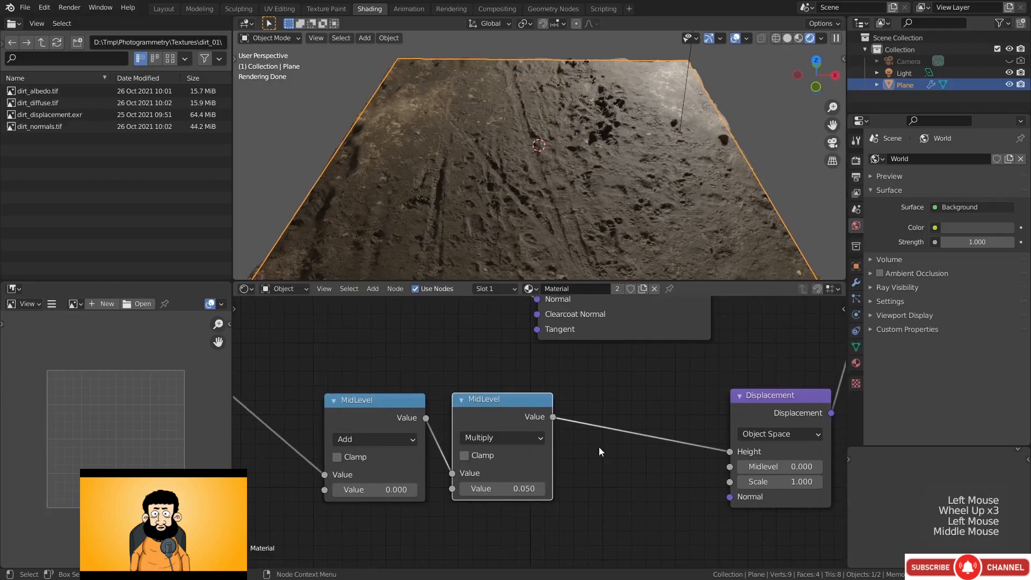
key(F2)
text(Scale)
key(Return)
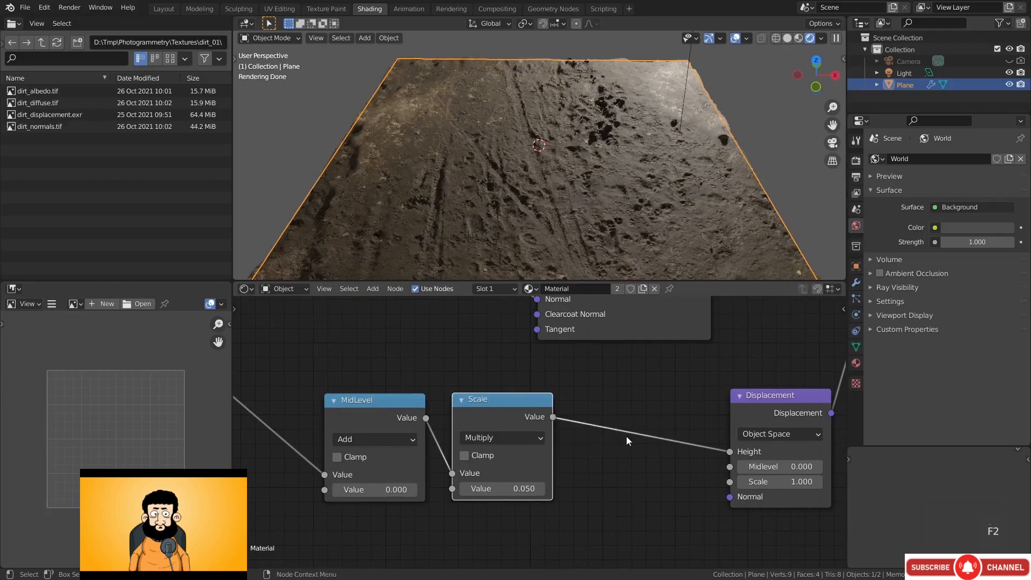
Move the Material Output and Displacement nodes farther right, away from the rest of the node tree
scroll(626, 436, down, 8)
middle_drag(581, 401, 581, 472)
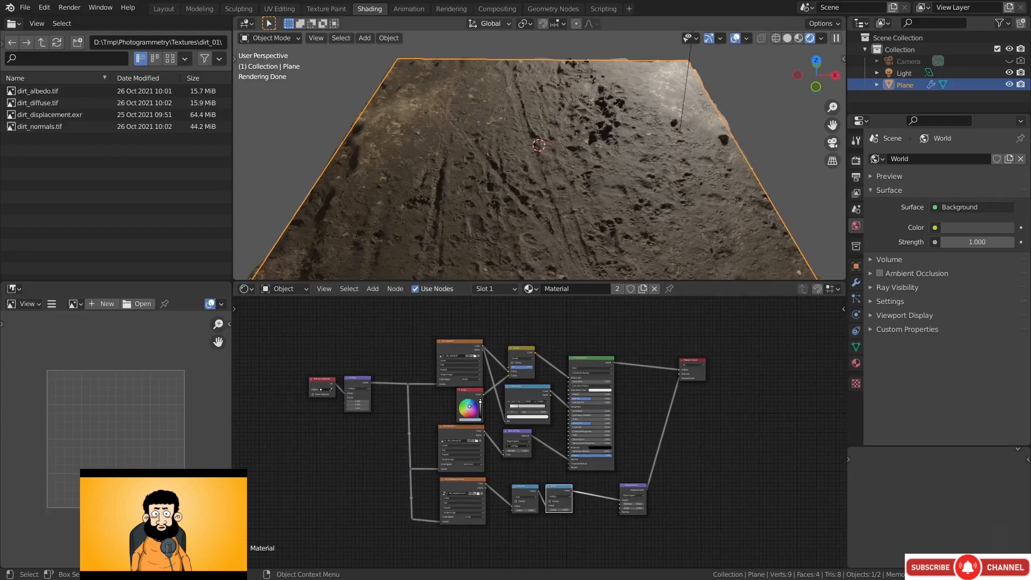
middle_drag(548, 444, 557, 438)
drag(601, 331, 719, 499)
key(g)
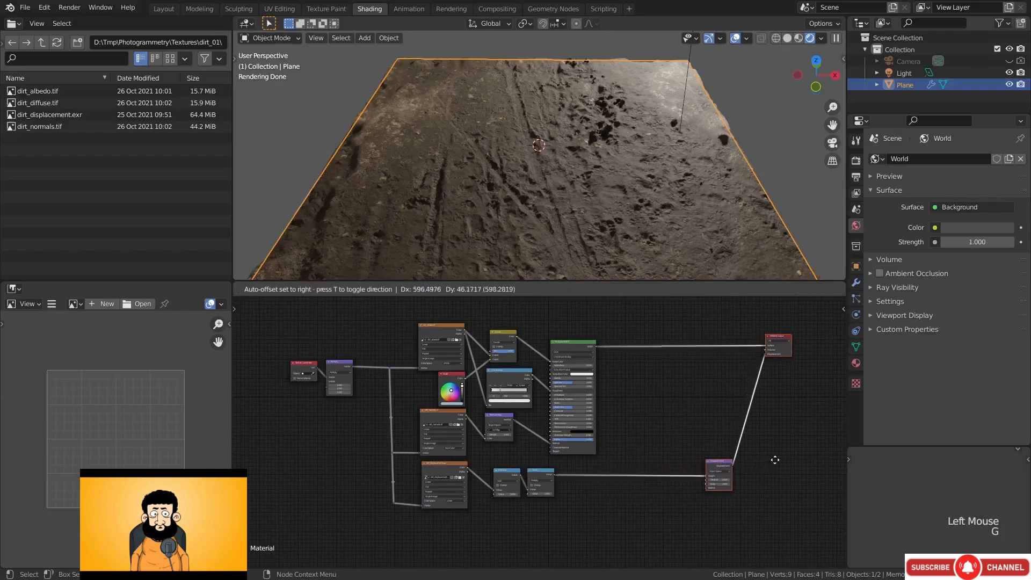
click(781, 460)
Enclose every node except the Material Output and Displacement nodes in a frame labelled Dirt
middle_drag(604, 470, 634, 468)
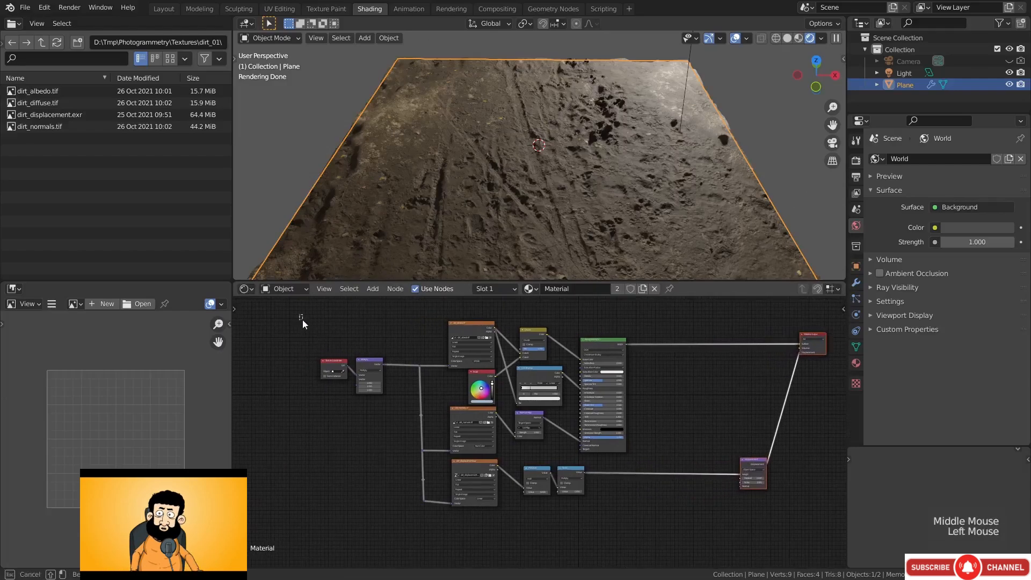
drag(301, 320, 639, 501)
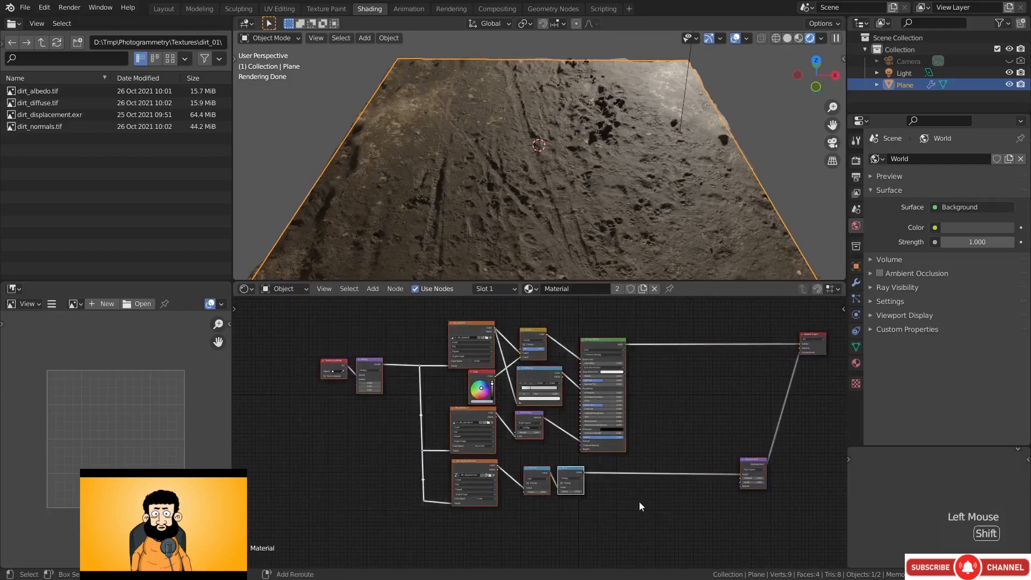
key(shift+p)
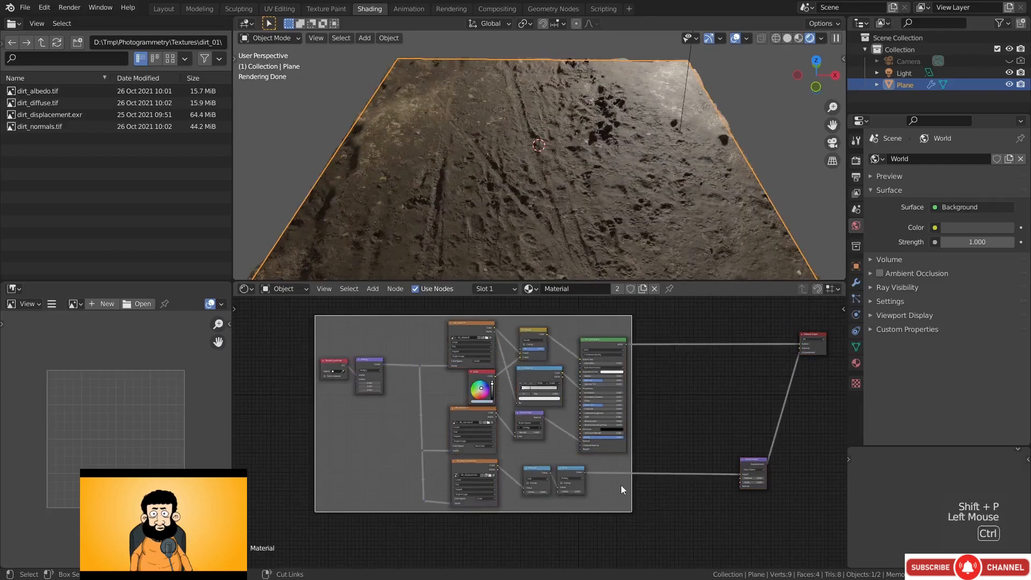
key(ctrl+space)
middle_drag(508, 327, 541, 418)
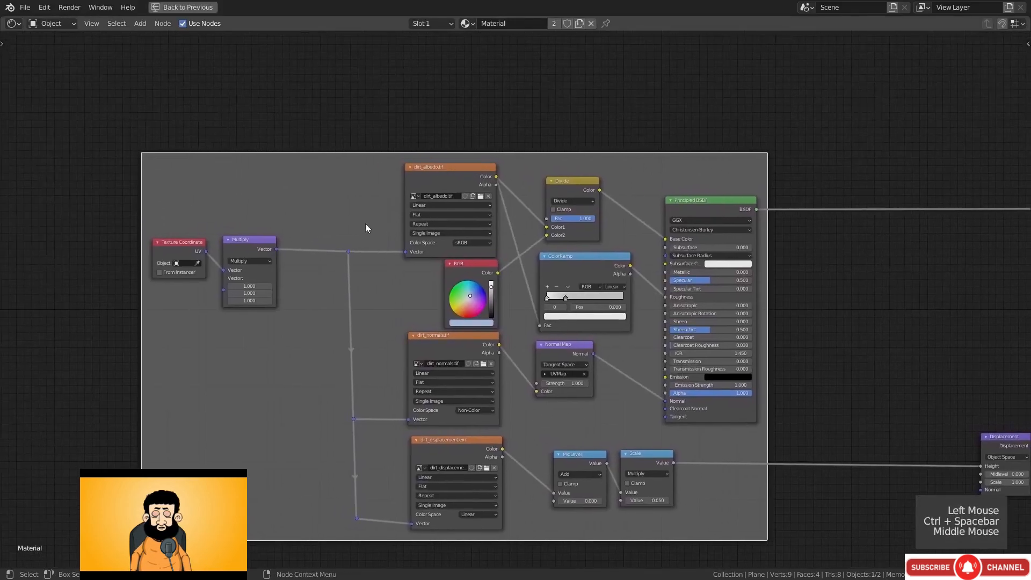
click(363, 221)
key(F2)
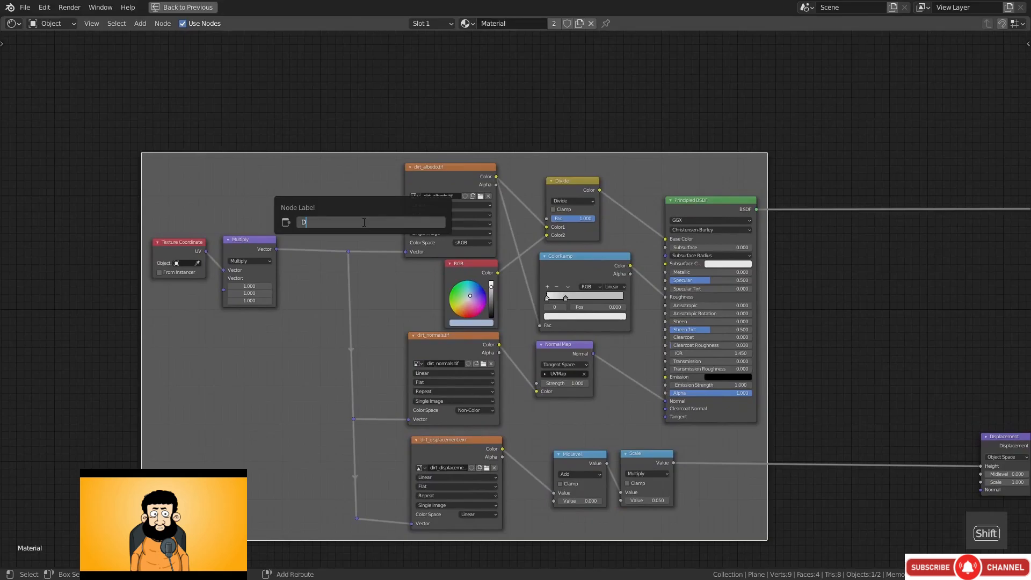
text(Dirt)
key(Return)
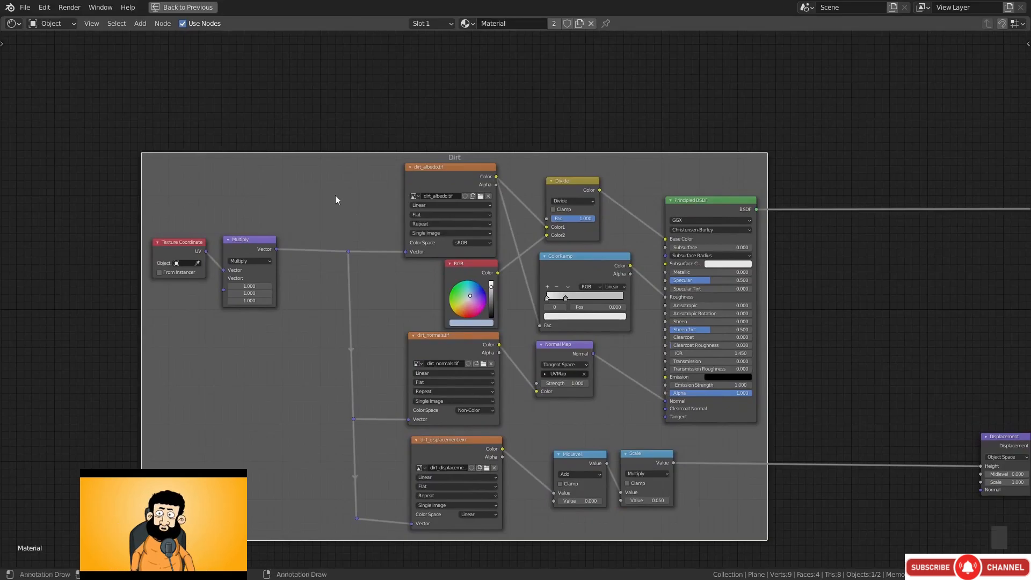
Add a new frame directly above the Dirt frame and widen it to match the Dirt frame's width
key(shift+a)
mouse_move(285, 223)
click(373, 224)
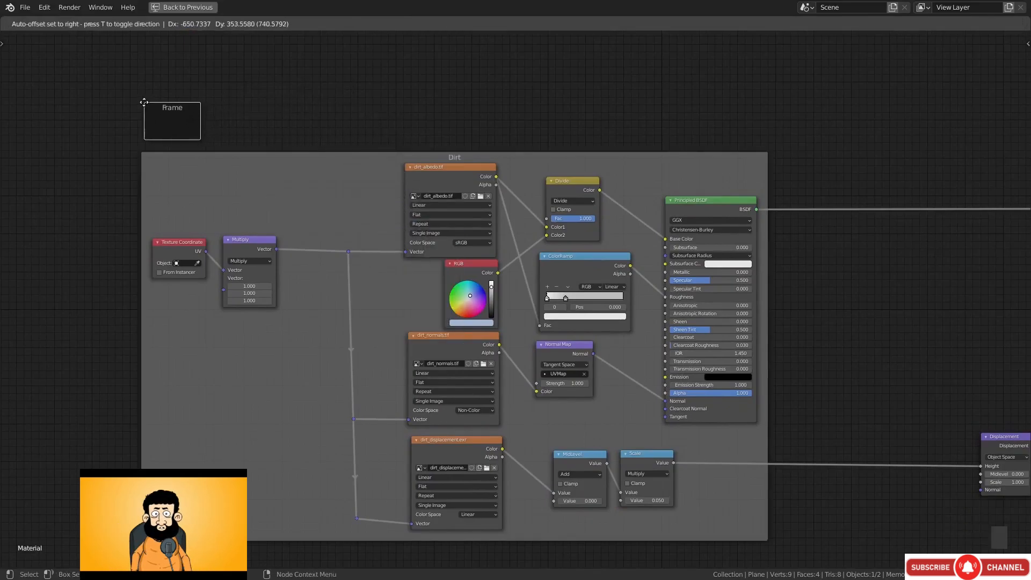
click(146, 102)
drag(203, 120, 767, 119)
Label the new upper frame LAYER 1
key(n)
double_click(967, 90)
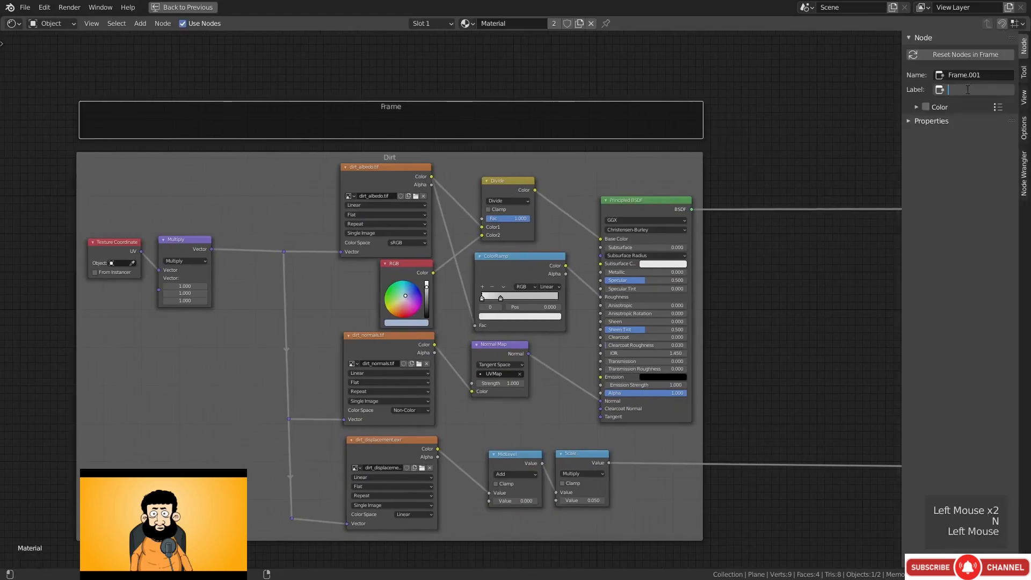
text(LAYER 1)
key(Return)
Give the LAYER 1 frame a custom light blue colour and set its label size to 64
click(926, 107)
click(952, 123)
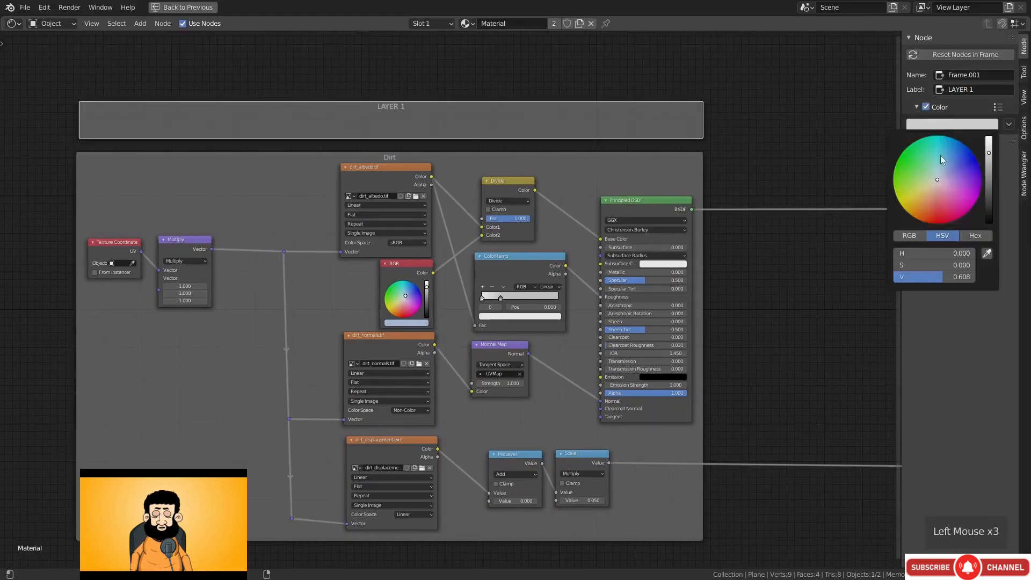
click(939, 156)
scroll(930, 146, up, 1)
click(933, 141)
drag(941, 155, 999, 156)
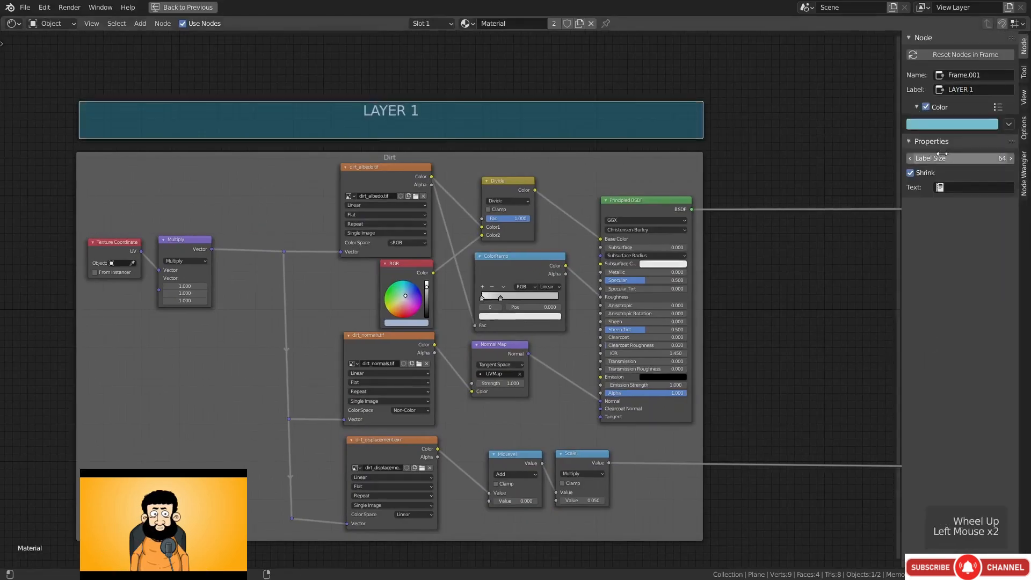
Reduce the LAYER 1 frame's height and place it as a header right above the Dirt frame
drag(659, 138, 642, 121)
drag(495, 113, 488, 132)
scroll(757, 170, down, 5)
middle_drag(694, 384, 662, 367)
scroll(626, 335, up, 1)
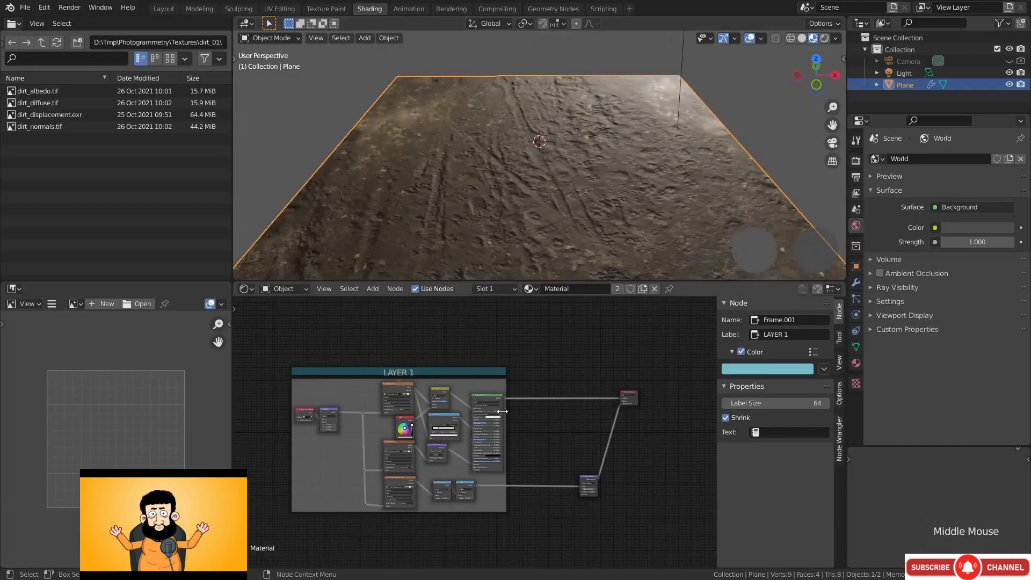
Duplicate the LAYER 1 header together with the whole Dirt frame and place the copy below the original
scroll(483, 424, down, 3)
scroll(460, 444, down, 1)
middle_drag(459, 444, 536, 411)
scroll(536, 412, up, 2)
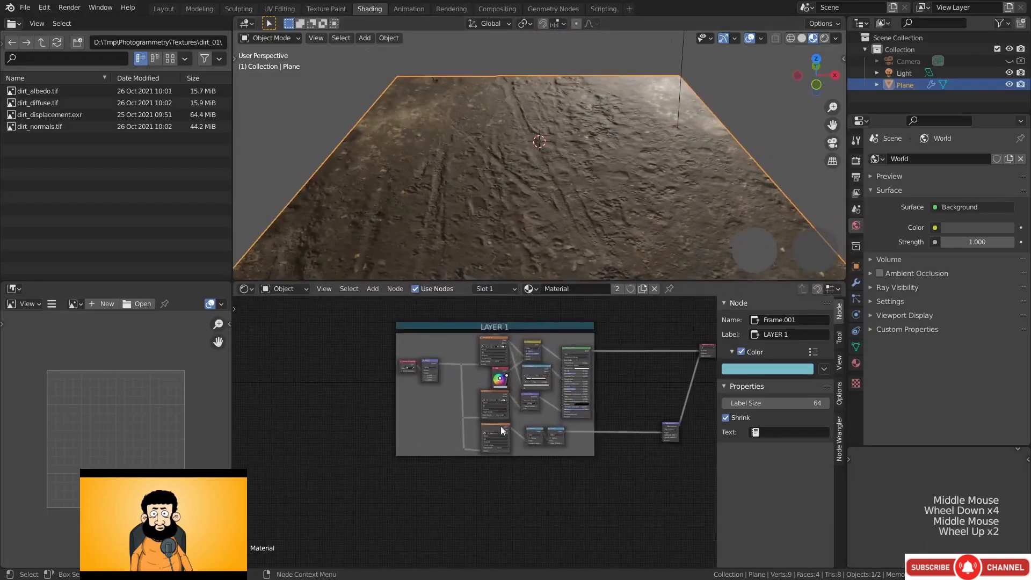
click(429, 410)
scroll(463, 411, down, 2)
middle_drag(462, 412, 452, 407)
drag(382, 327, 559, 460)
middle_drag(559, 459, 531, 423)
scroll(530, 421, down, 1)
key(shift+d)
click(528, 456)
Relabel the duplicated header frame LAYER 2
scroll(459, 383, up, 3)
middle_drag(466, 434, 488, 397)
scroll(459, 382, up, 1)
click(458, 381)
scroll(489, 398, up, 1)
click(811, 359)
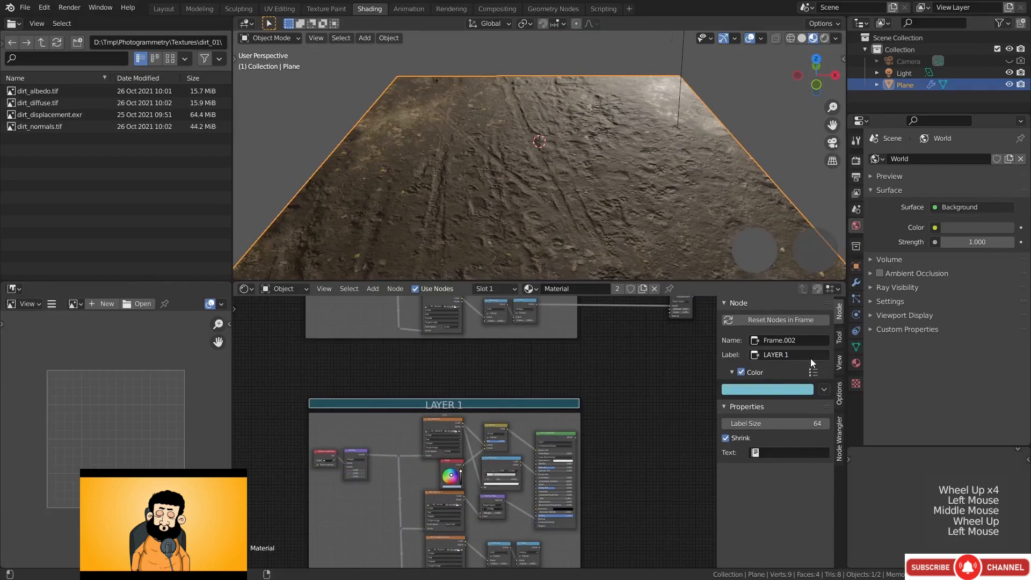
click(811, 358)
key(BackSpace)
text(2)
key(Return)
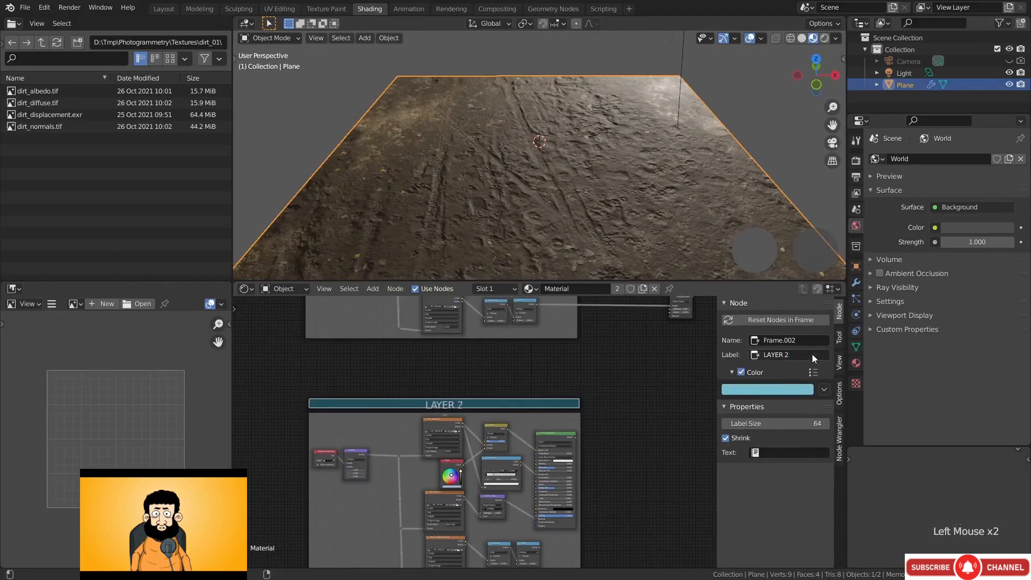
Open the asphalt texture folder in the file browser
mouse_move(420, 456)
middle_down()
mouse_move(398, 449)
mouse_move(425, 442)
middle_up()
scroll(371, 440, up, 5)
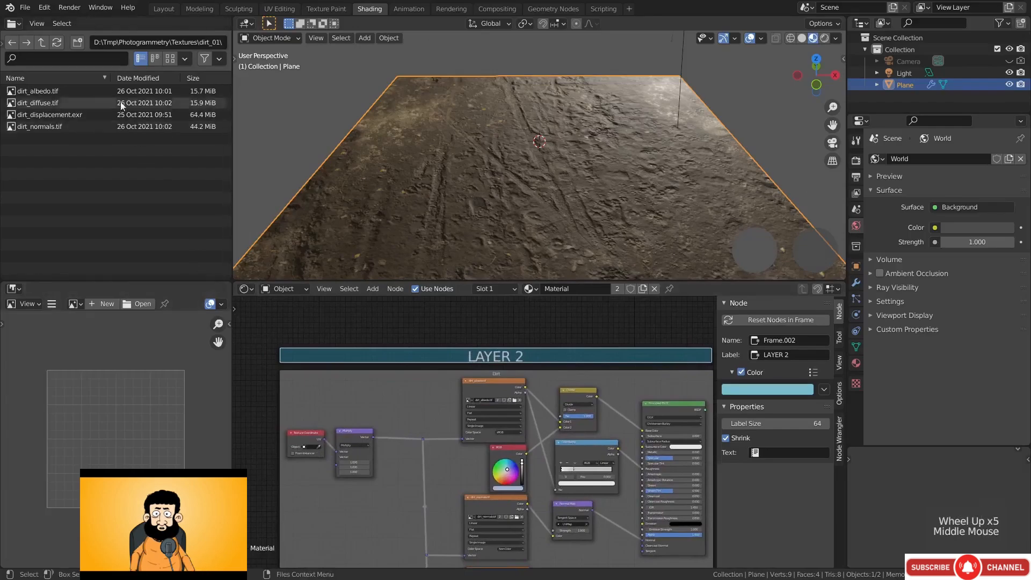
click(41, 41)
double_click(54, 91)
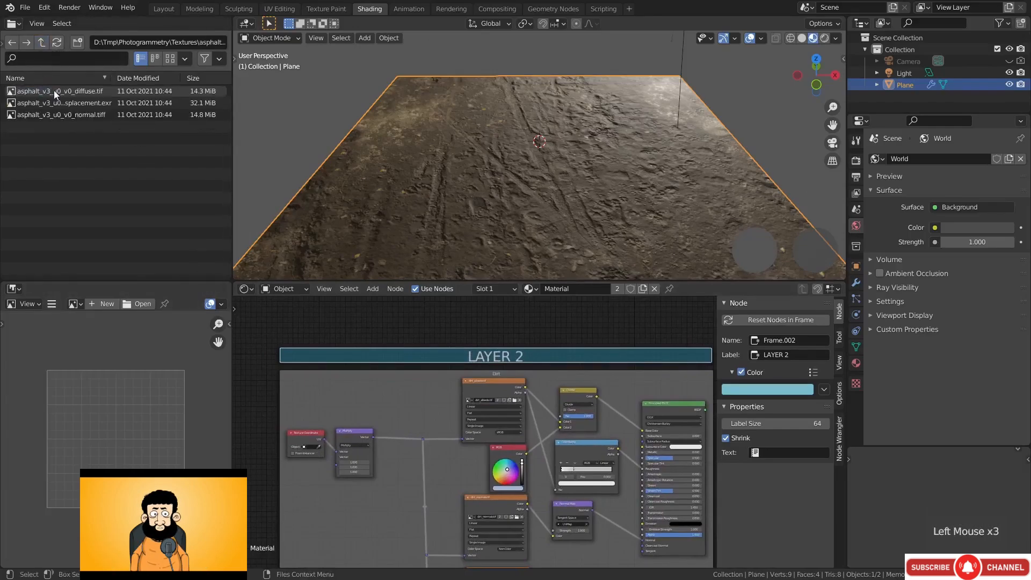
Add the asphalt_v3_u0_v0 diffuse, displacement and normal images as texture nodes beside the LAYER 2 group
click(54, 90)
middle_drag(389, 409, 527, 368)
scroll(495, 382, down, 4)
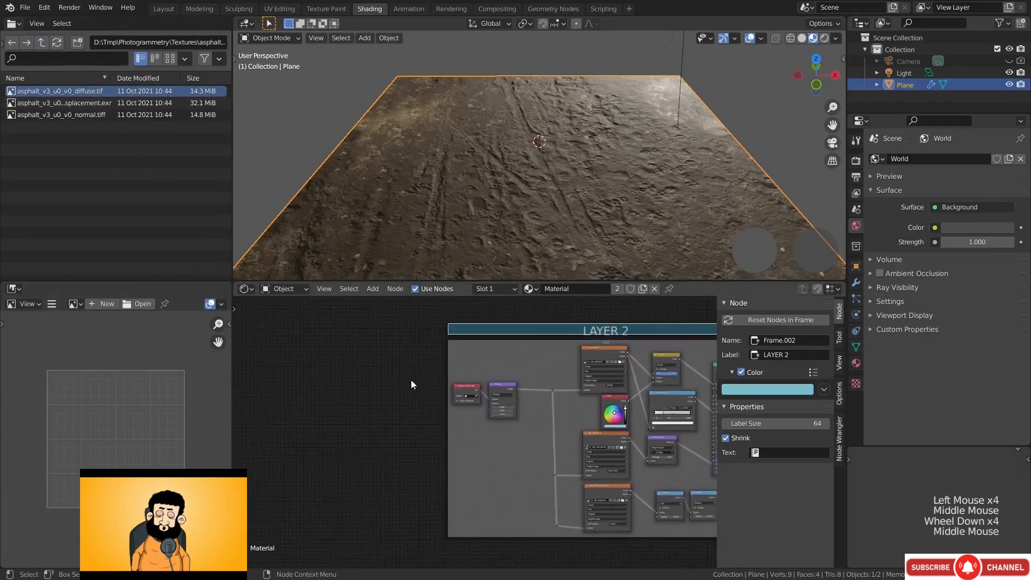
drag(11, 91, 355, 382)
drag(367, 392, 366, 376)
drag(54, 103, 360, 513)
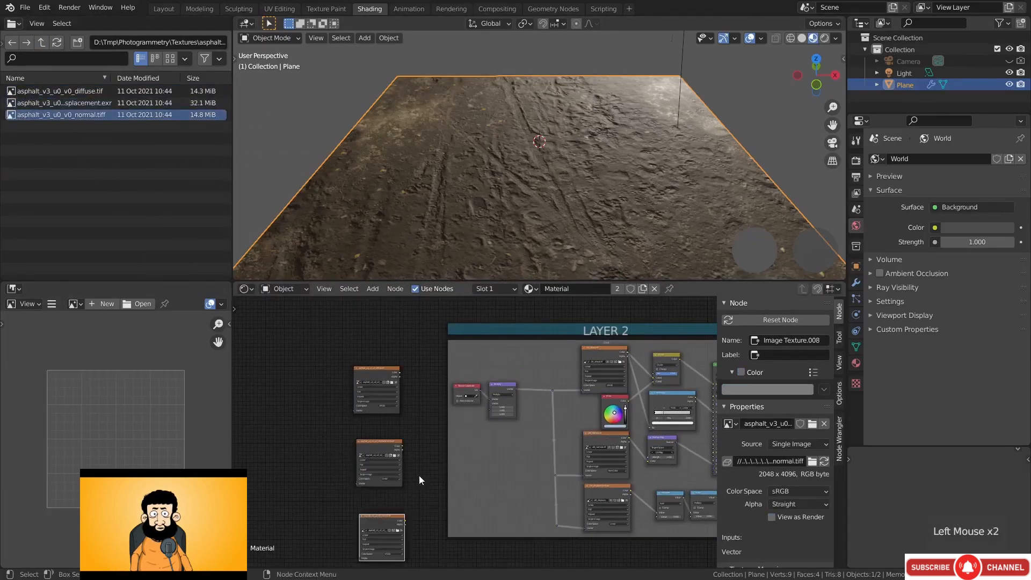
Move the loose asphalt normal texture node below the LAYER 2 group in a maximized node editor
middle_drag(419, 477, 365, 450)
key(ctrl+space)
middle_drag(346, 335, 344, 359)
drag(176, 446, 616, 510)
middle_drag(567, 427, 548, 384)
scroll(548, 380, up, 4)
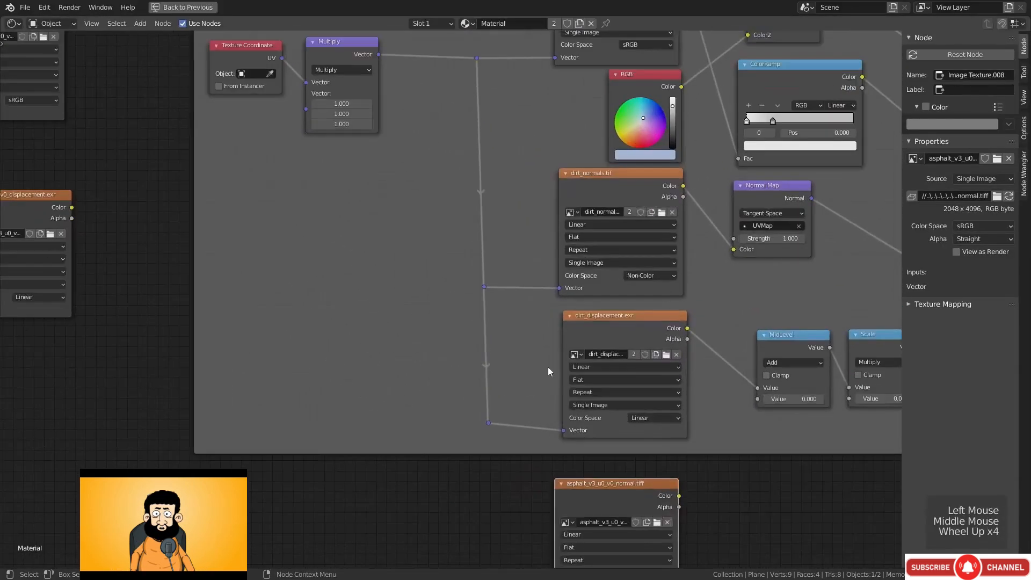
Widen the displacement, normals and albedo texture nodes in LAYER 2 so their image names are readable
drag(561, 341, 526, 337)
drag(556, 199, 517, 194)
middle_drag(516, 196, 481, 385)
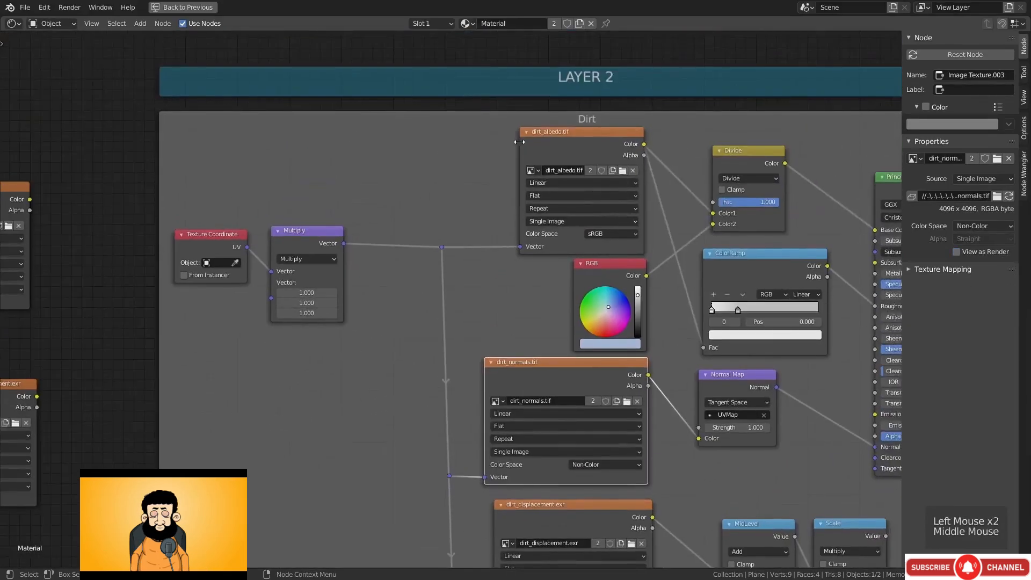
drag(517, 161, 482, 160)
Replace the LAYER 2 albedo, normals and displacement images with asphalt_v3_u0_v0_diffuse.tif, asphalt_v3_u0_v0_normal.tiff and asphalt_v3_u0_v0_displacement.exr
click(492, 169)
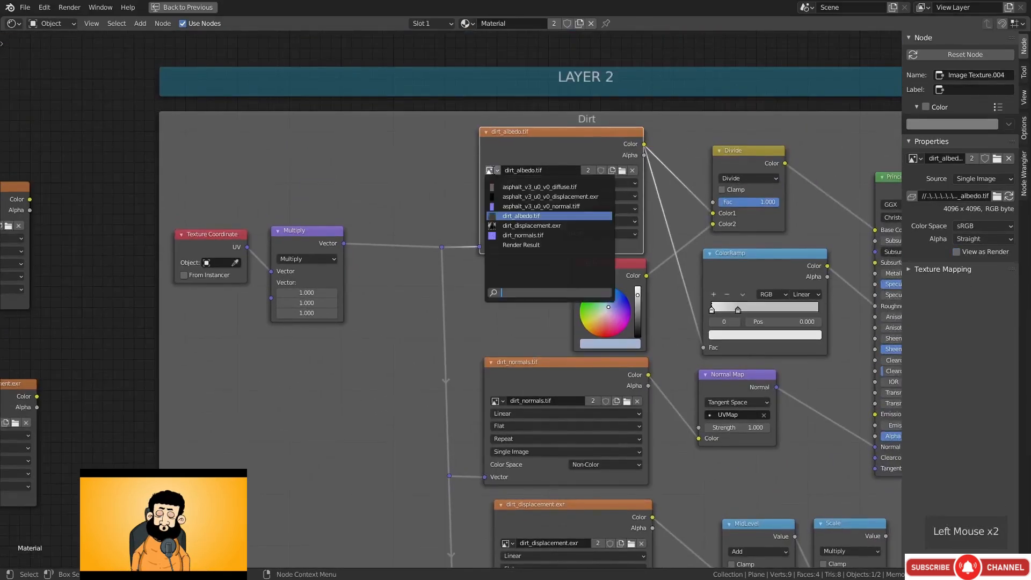
click(529, 185)
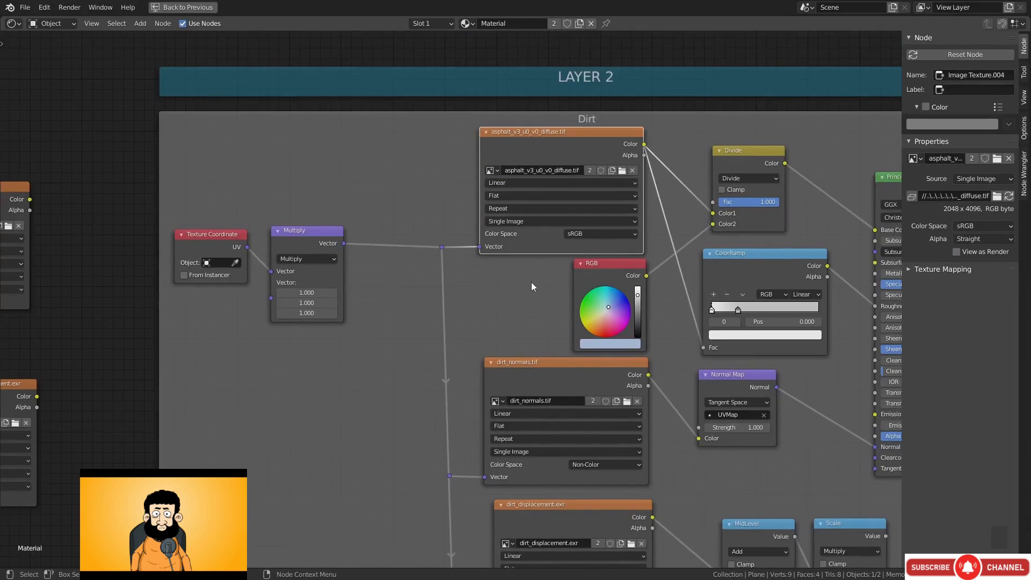
middle_drag(531, 282, 526, 225)
click(491, 343)
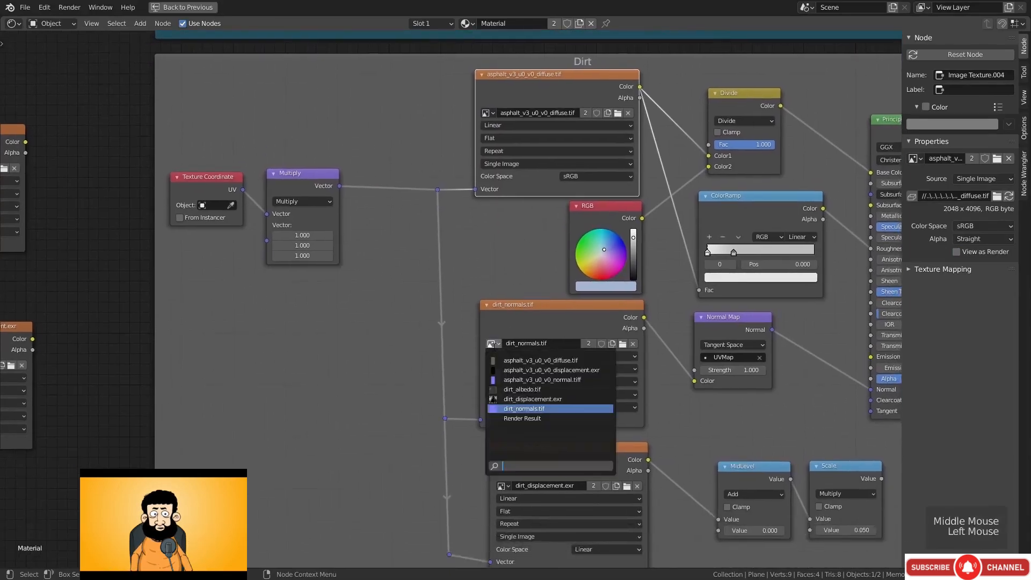
click(517, 379)
middle_drag(480, 399, 458, 272)
click(480, 358)
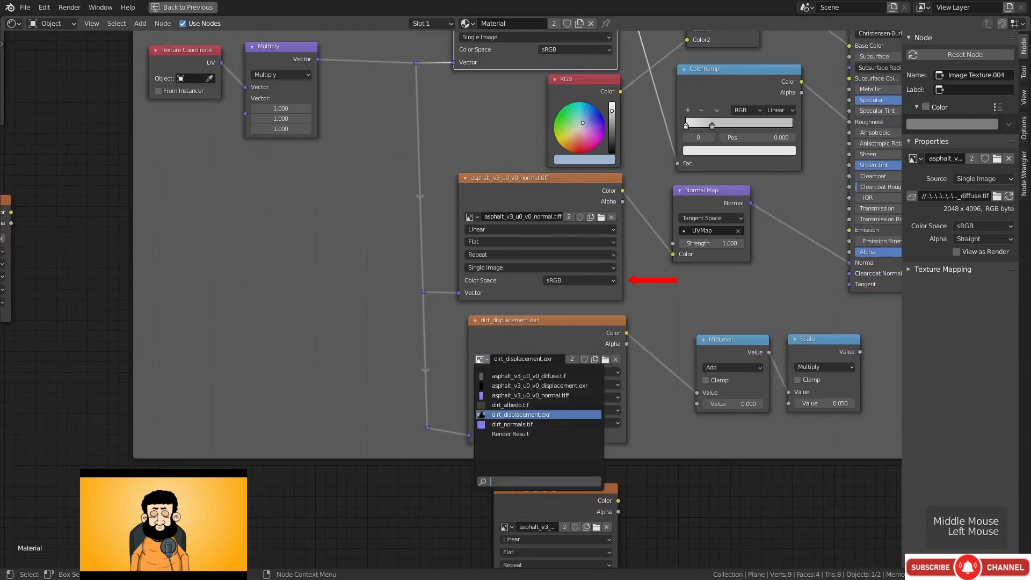
click(510, 387)
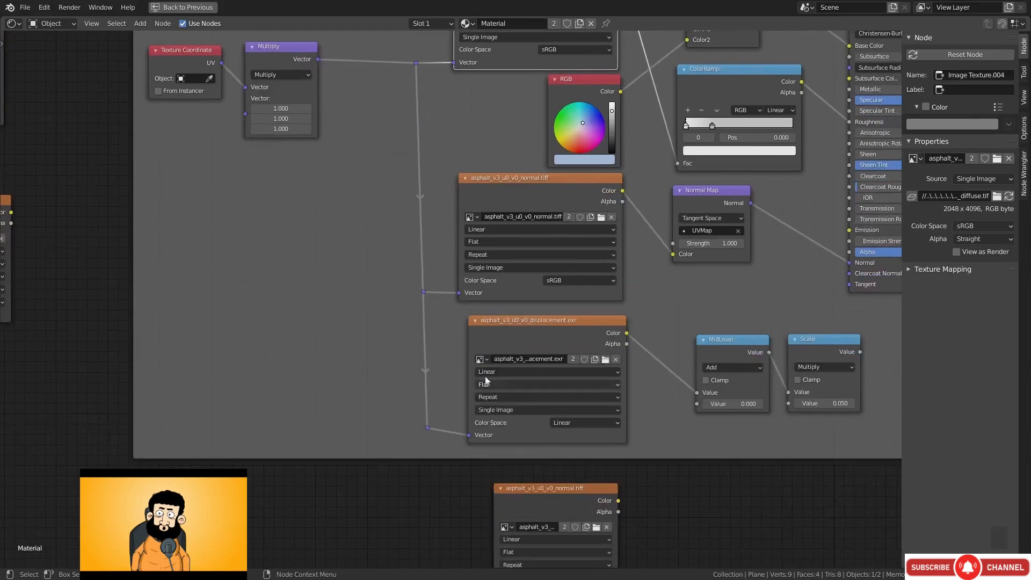
Delete the three spare asphalt texture nodes outside the LAYER 2 frame
scroll(444, 236, down, 3)
middle_drag(445, 208, 505, 236)
scroll(483, 230, down, 6)
middle_drag(322, 188, 418, 227)
drag(271, 176, 395, 357)
scroll(410, 359, down, 1)
middle_drag(410, 358, 382, 334)
key(x)
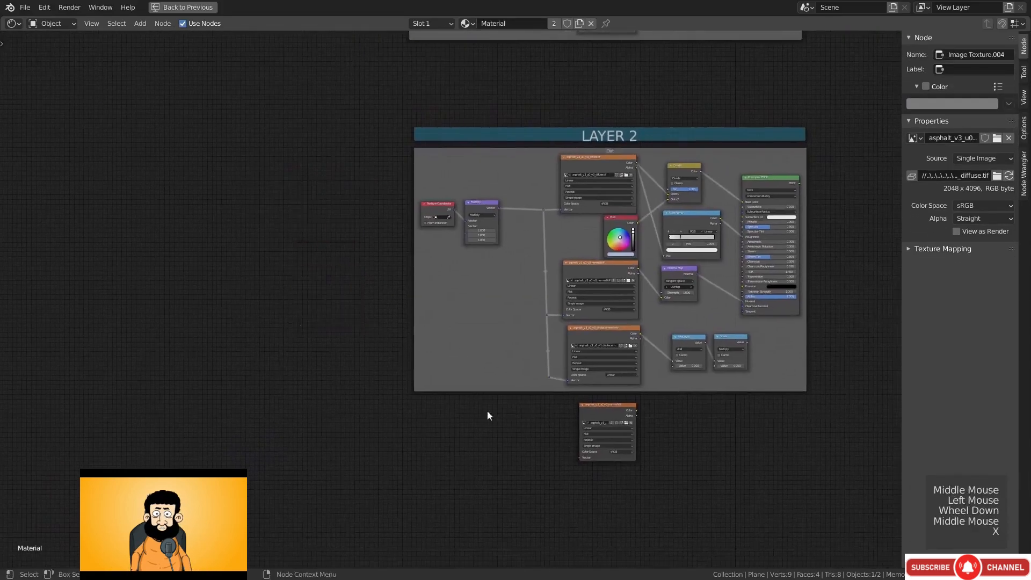
click(614, 410)
key(x)
Connect the LAYER 2 Principled BSDF to the Material Output and preview the asphalt on the plane
middle_drag(614, 410, 562, 431)
scroll(467, 383, up, 6)
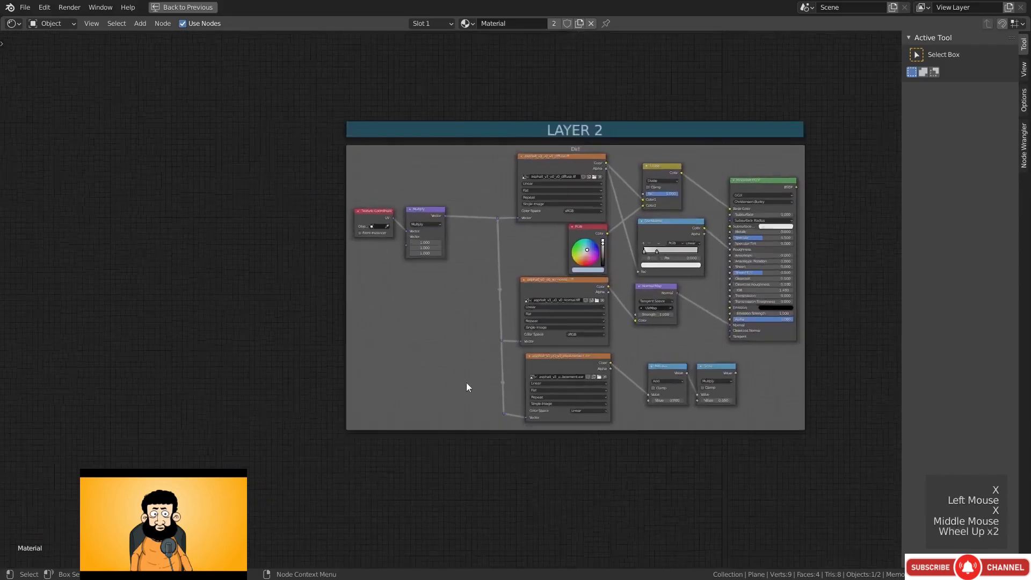
middle_drag(475, 356, 368, 346)
scroll(422, 345, down, 3)
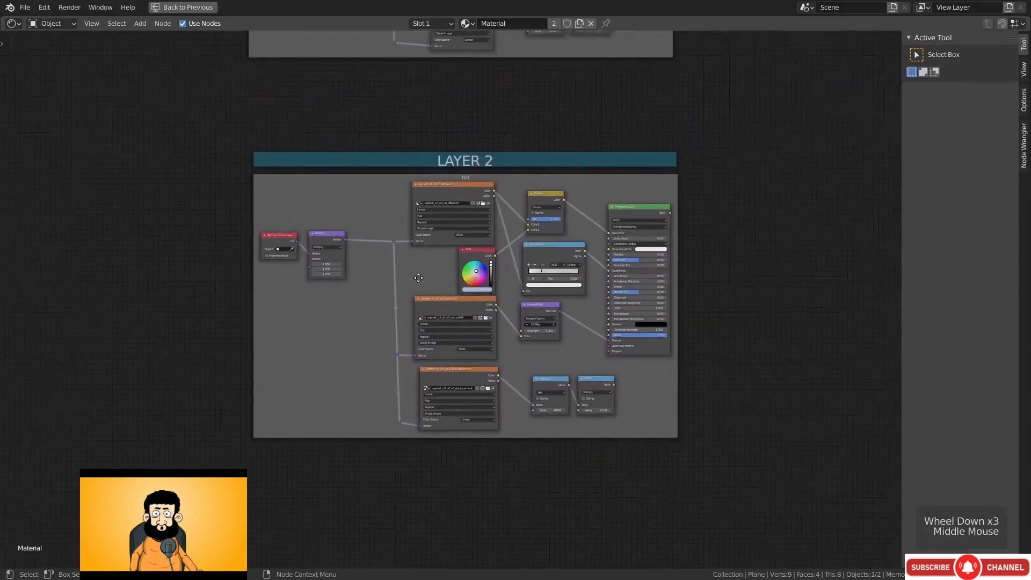
scroll(634, 225, up, 3)
ctrl+shift+click(630, 204)
key(ctrl+space)
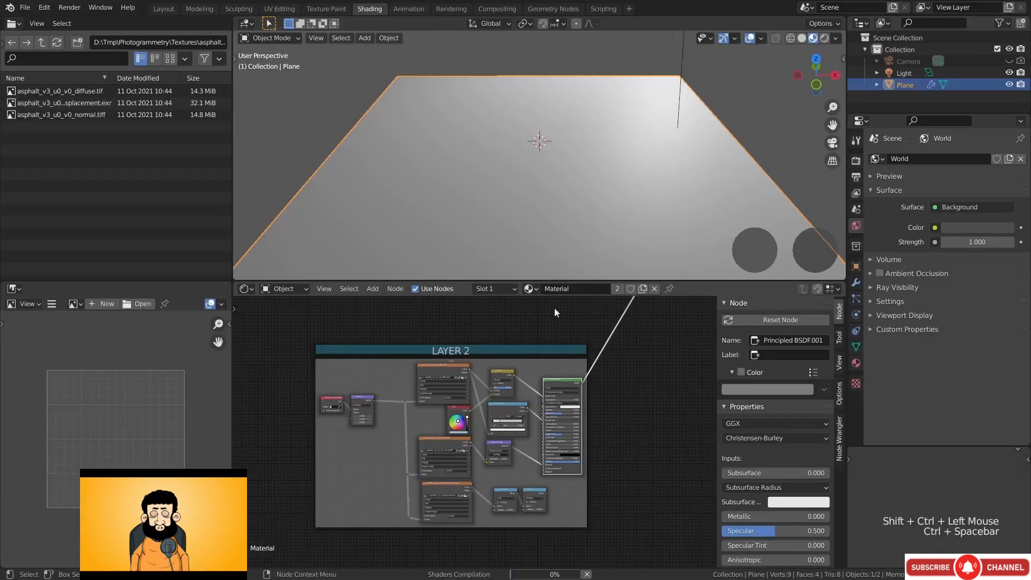
mouse_move(549, 195)
middle_down()
mouse_move(546, 268)
mouse_move(628, 201)
middle_up()
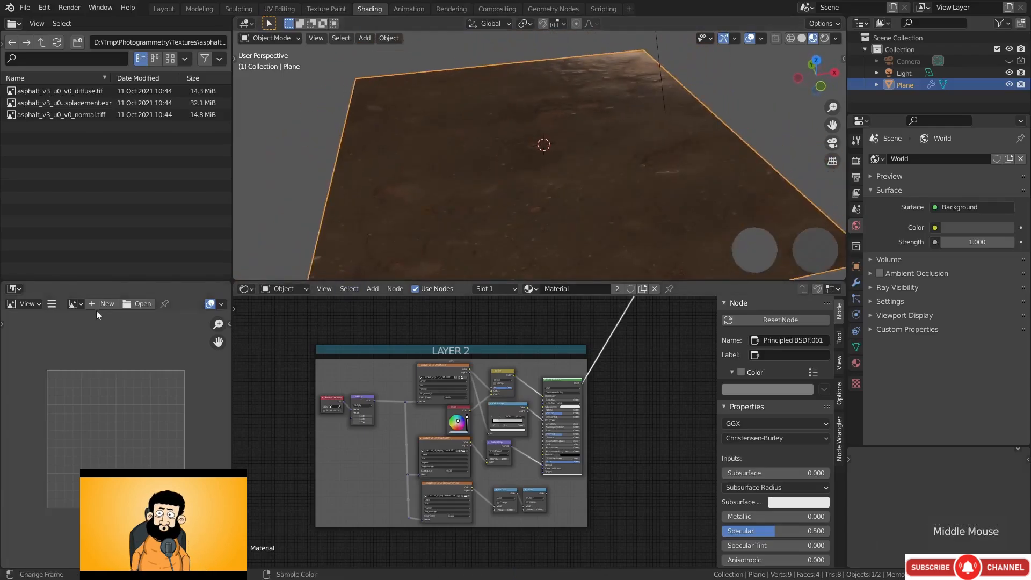
Display asphalt_v3_u0_v0_diffuse.tif in the image editor and view its overall proportions
click(74, 303)
click(100, 322)
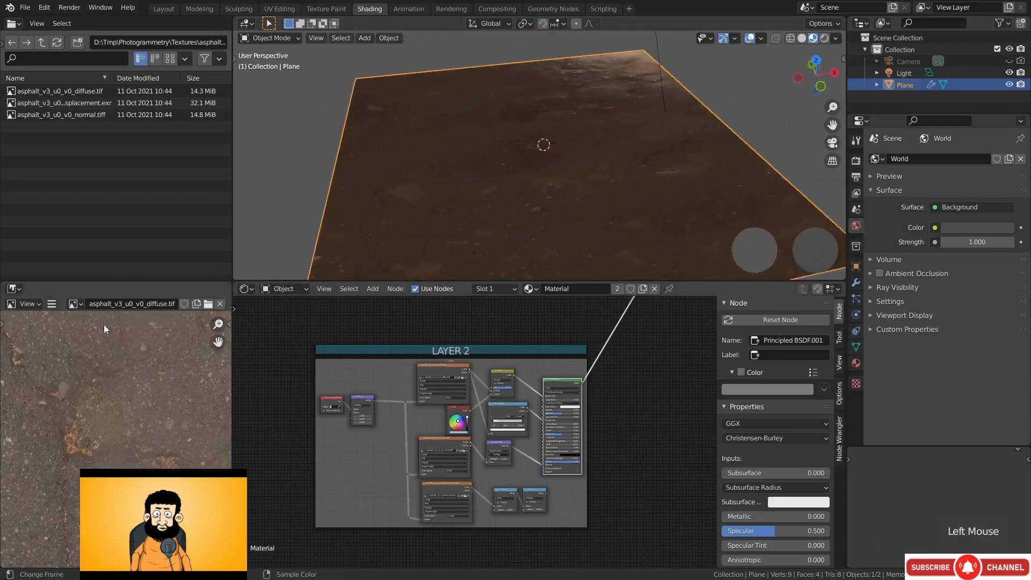
scroll(122, 424, down, 6)
scroll(128, 423, up, 1)
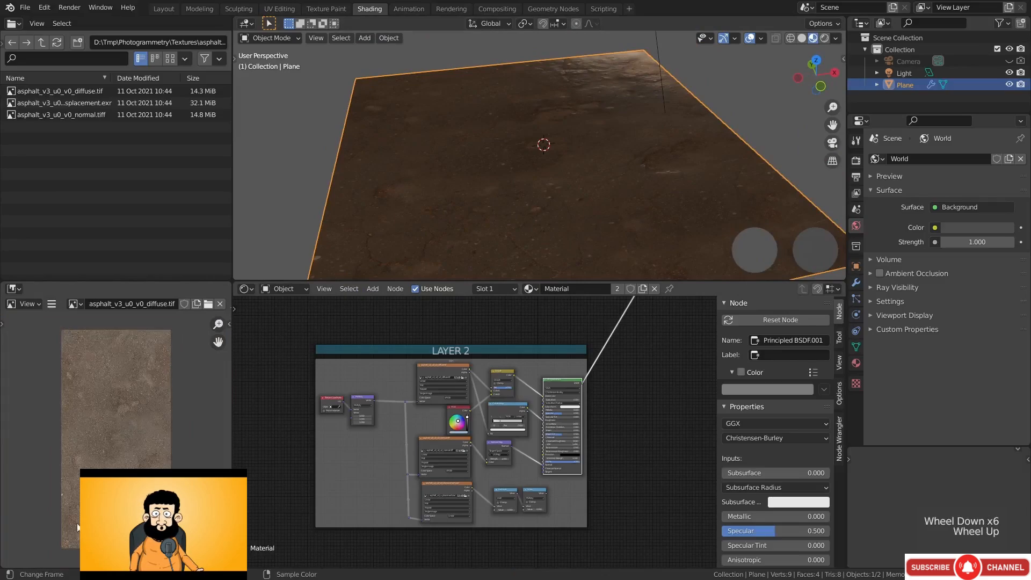
Set the X value of the LAYER 2 Multiply node's vector to 2 and check the texture on the plane
middle_drag(365, 476, 419, 458)
scroll(387, 472, up, 5)
scroll(402, 419, up, 8)
drag(419, 458, 413, 457)
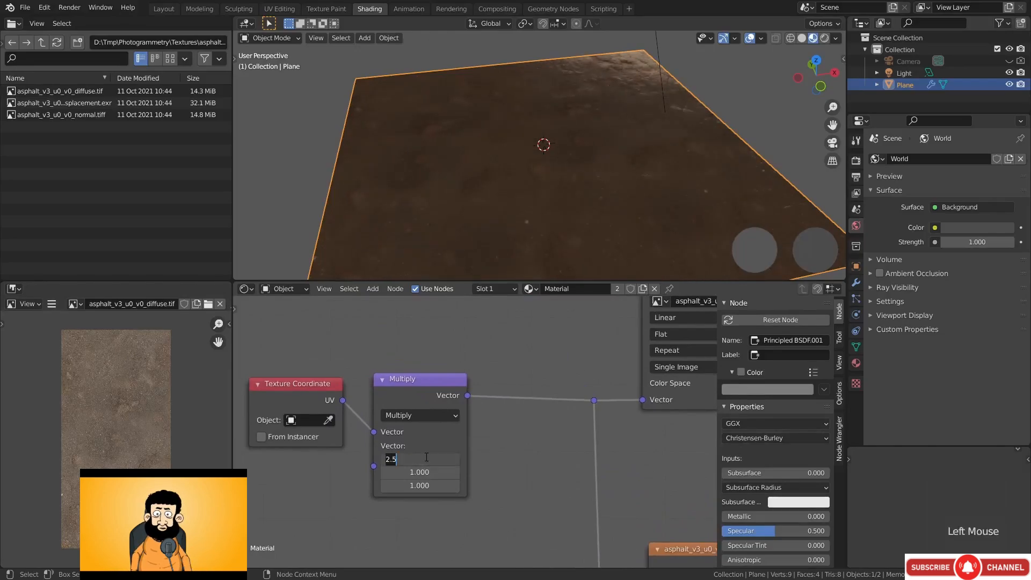
mouse_move(468, 189)
middle_down()
mouse_move(566, 159)
mouse_move(452, 181)
middle_up()
scroll(538, 179, down, 3)
middle_drag(538, 179, 538, 186)
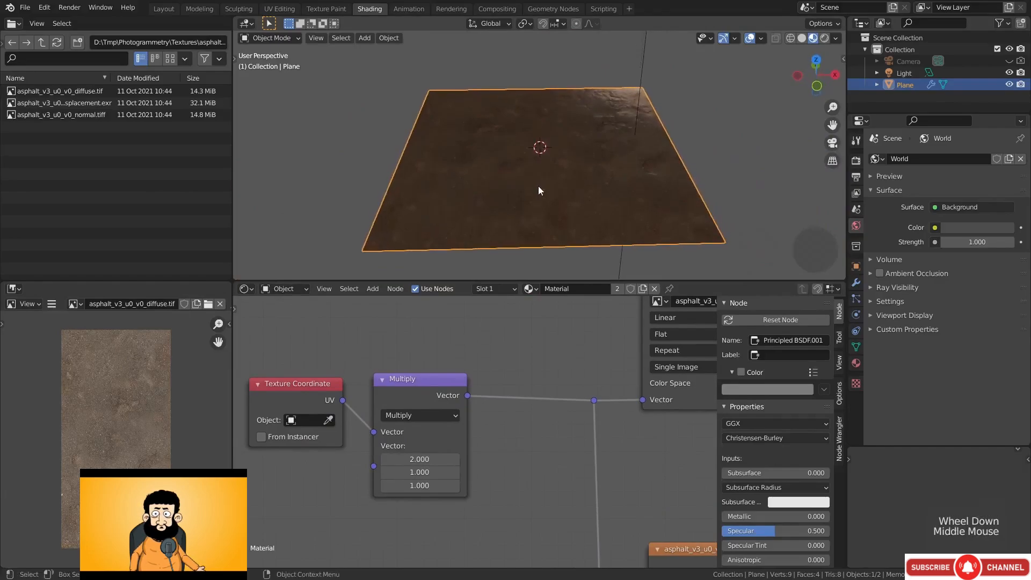
scroll(553, 417, down, 4)
middle_drag(553, 417, 348, 388)
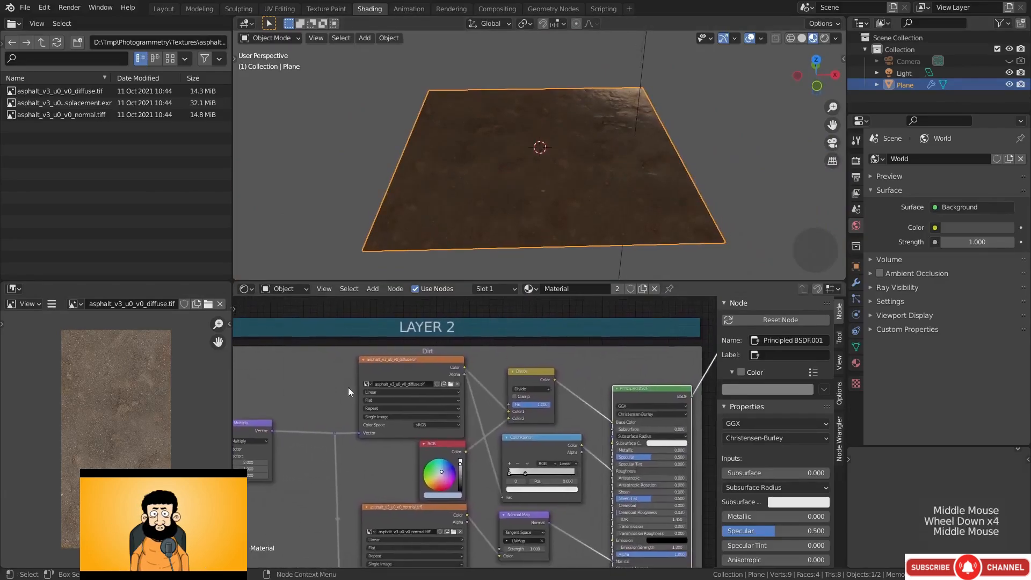
Mute the Divide node in the LAYER 2 setup so it no longer affects the base color
click(527, 377)
middle_drag(528, 377, 540, 350)
key(m)
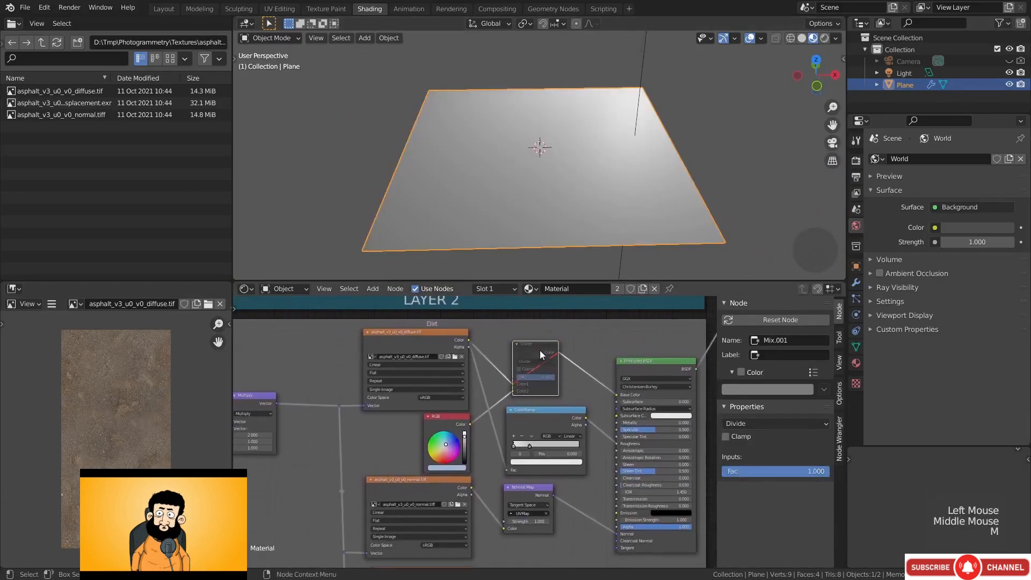
Preview the LAYER 2 ColorRamp output on the plane and examine its roughness contrast
middle_drag(568, 441, 536, 430)
scroll(548, 430, up, 2)
scroll(548, 431, up, 2)
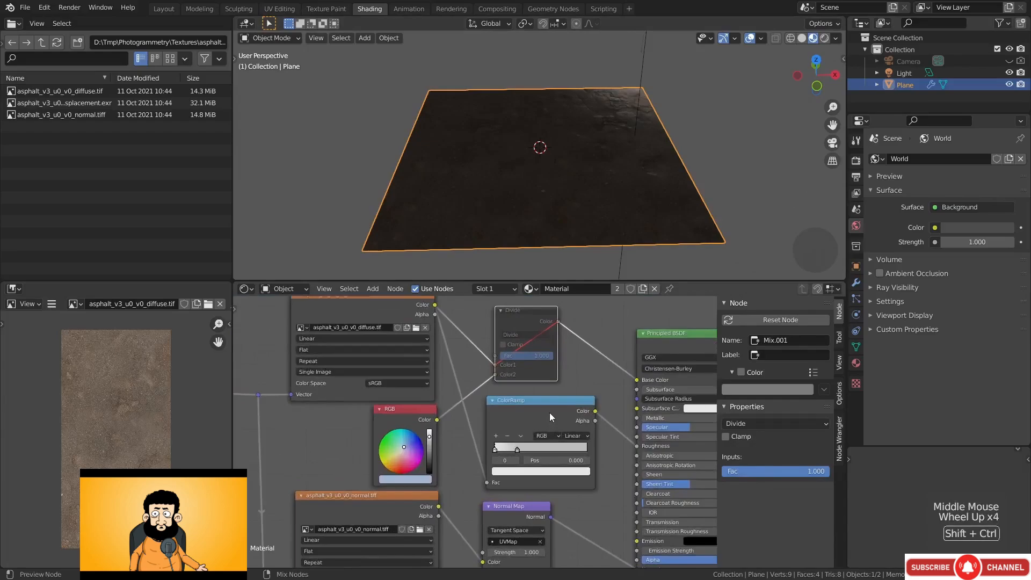
ctrl+shift+click(549, 412)
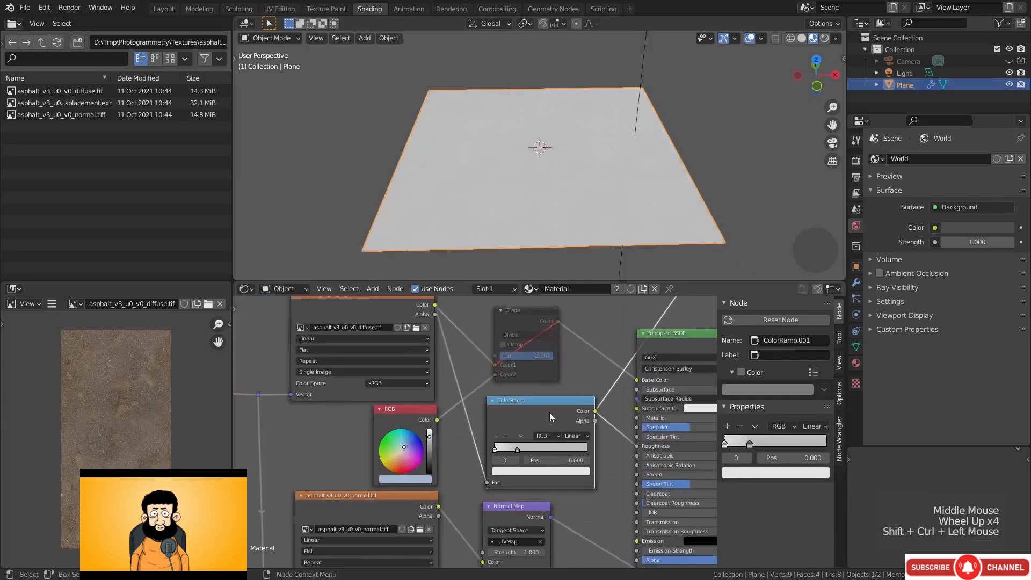
middle_drag(549, 413, 530, 414)
middle_drag(522, 127, 525, 163)
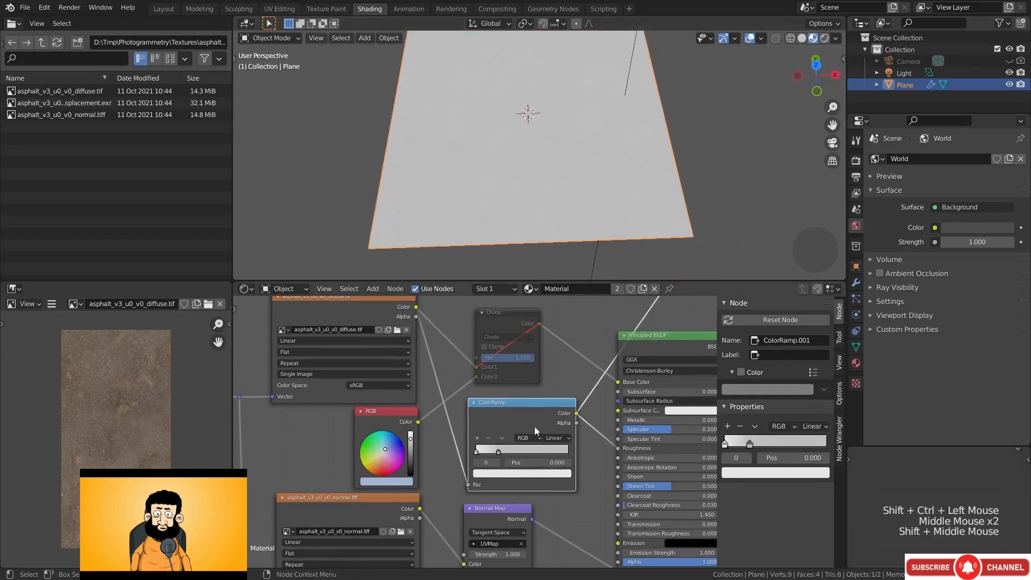
Darken the LAYER 2 ColorRamp's second stop, bring it closer to the first, and place the first stop at position 0.075
click(499, 451)
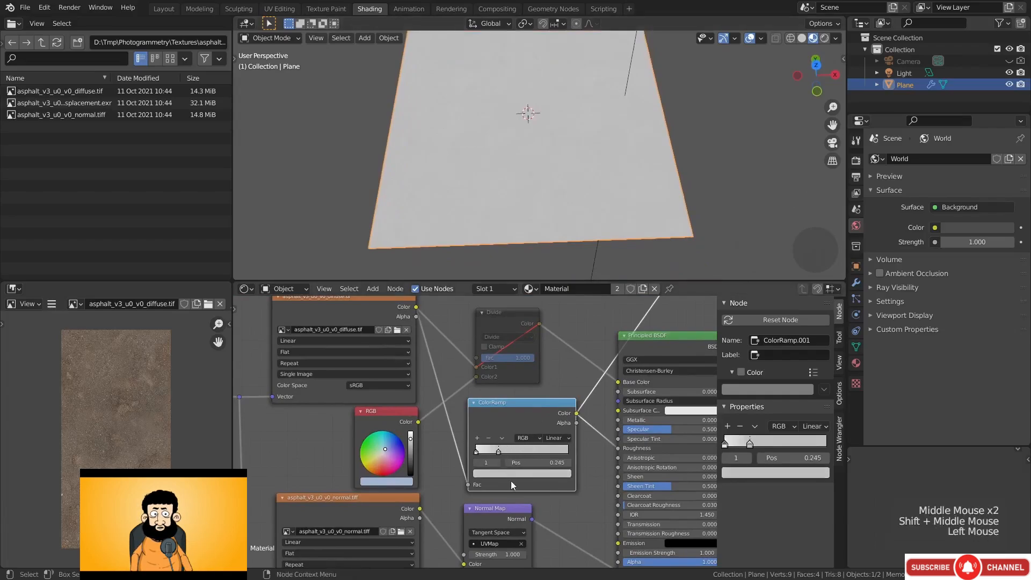
click(513, 474)
drag(551, 369, 551, 394)
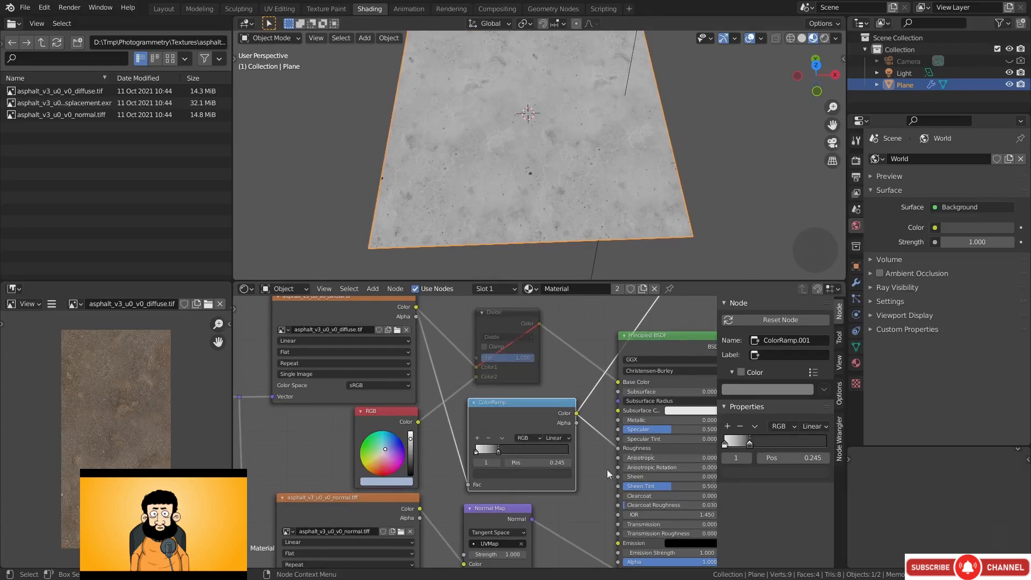
scroll(473, 451, up, 3)
drag(519, 450, 497, 456)
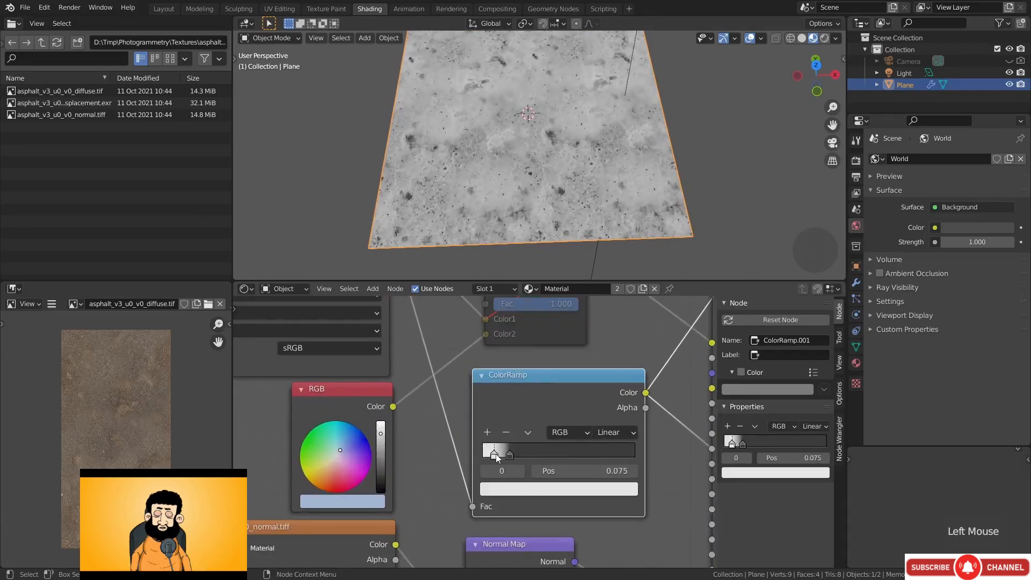
Preview the LAYER 2 Principled BSDF on the plane again and check the reflections at a low angle
scroll(580, 406, down, 5)
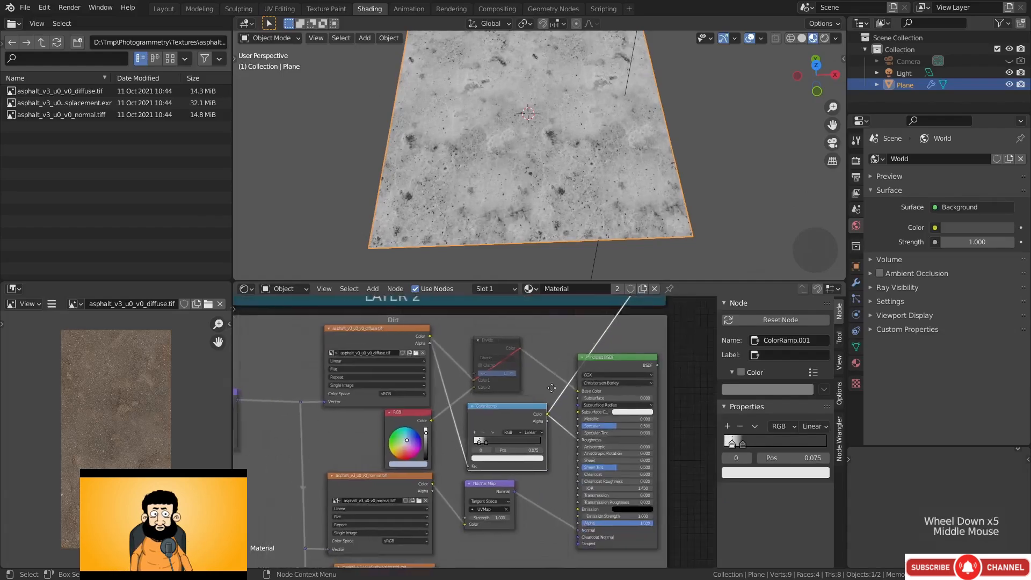
middle_drag(644, 356, 569, 355)
ctrl+shift+click(550, 361)
middle_drag(520, 214, 561, 166)
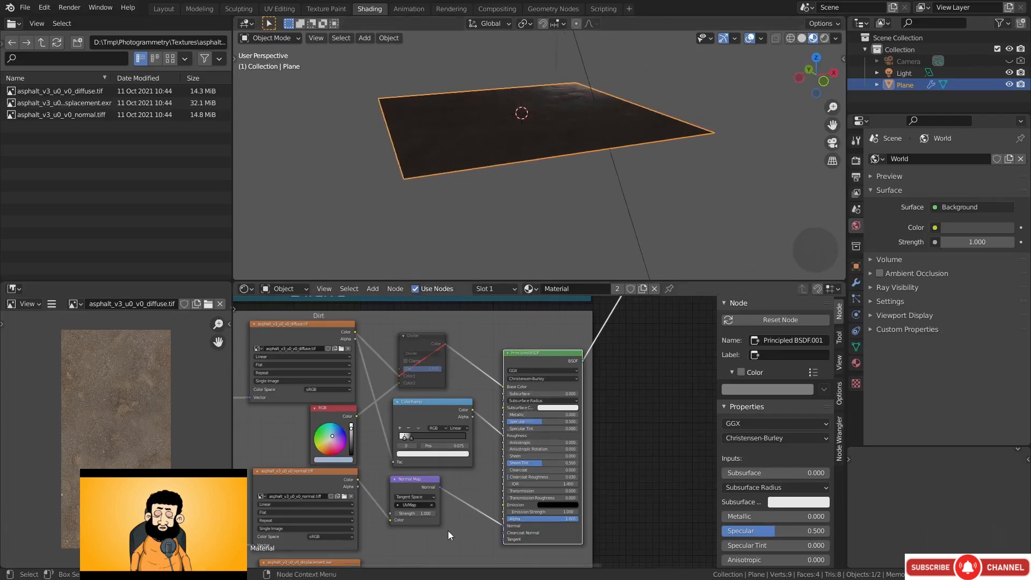
Set the color space of the asphalt_v3_u0_v0_normal.tiff texture to Non-Color and check the plane's surface
middle_drag(450, 535, 578, 436)
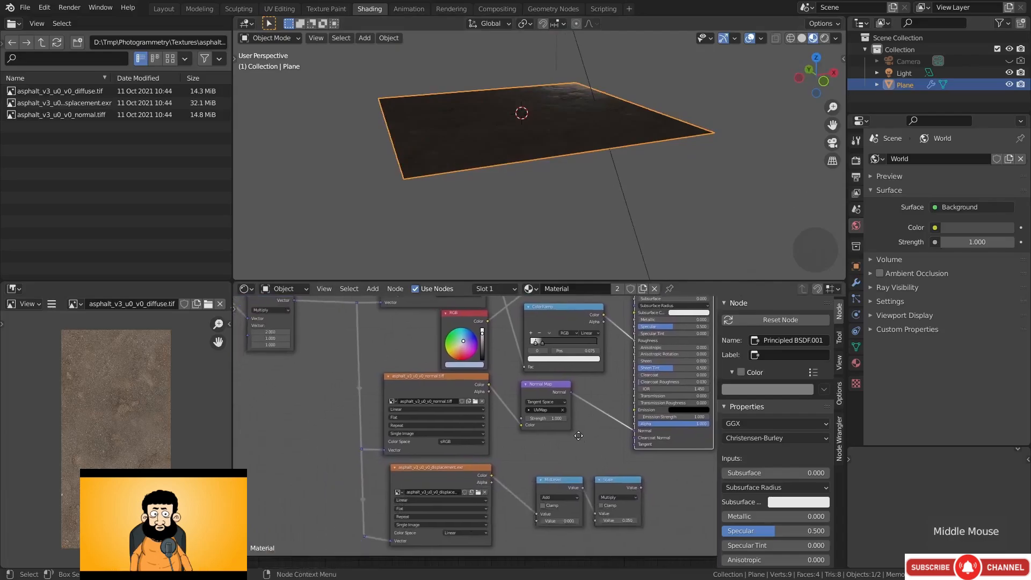
scroll(475, 455, up, 4)
click(436, 446)
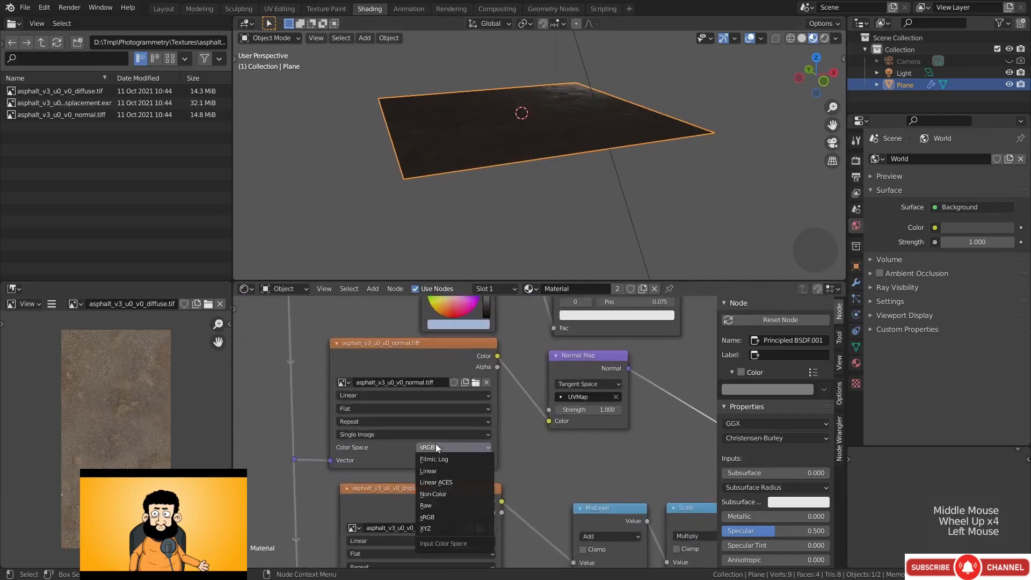
click(434, 494)
middle_drag(562, 133, 547, 168)
Move the Displacement node beside LAYER 2 and feed its Height from the LAYER 2 Scale node
scroll(485, 356, down, 5)
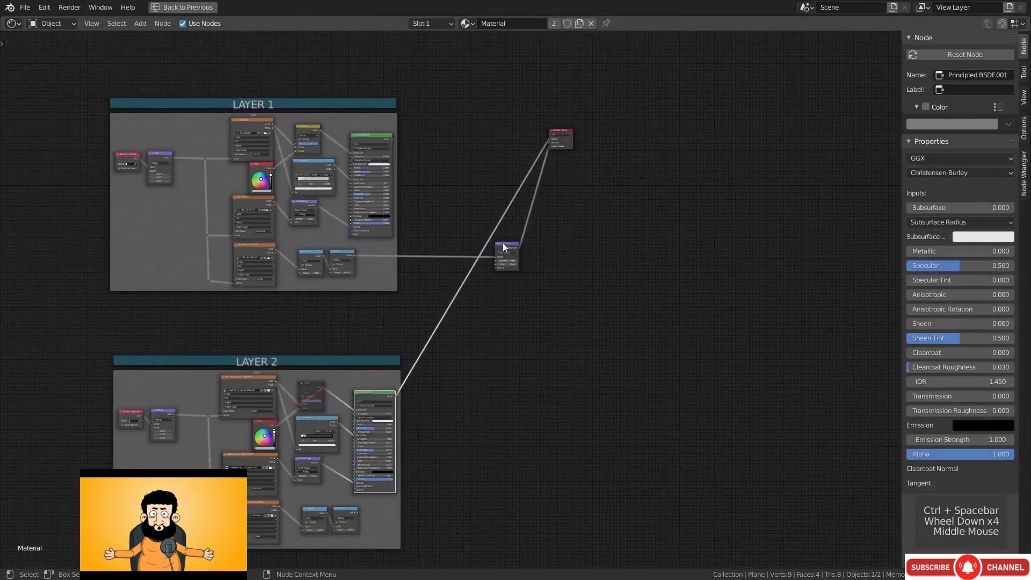
drag(503, 243, 473, 448)
middle_drag(422, 488, 372, 387)
scroll(372, 387, up, 4)
scroll(302, 491, up, 1)
drag(302, 491, 524, 391)
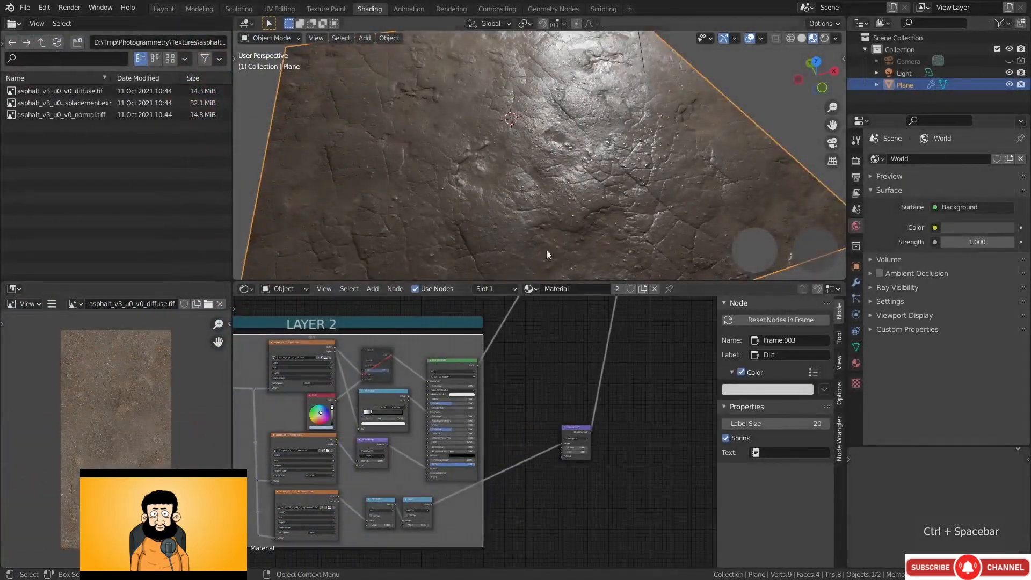
Switch the viewport to rendered shading and view the displaced plane from the front
middle_drag(546, 249, 537, 215)
click(824, 38)
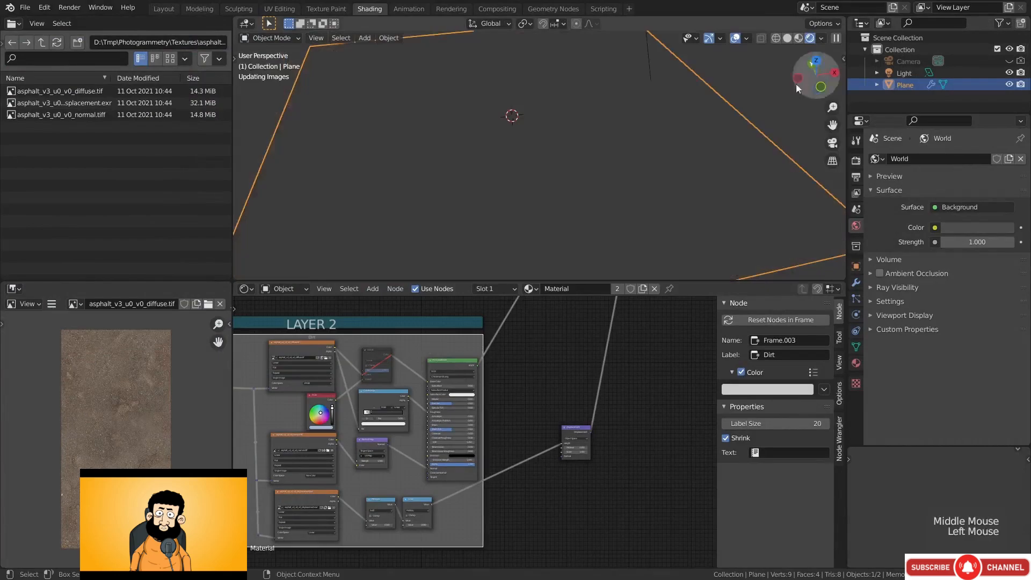
middle_drag(619, 161, 586, 177)
scroll(586, 175, up, 3)
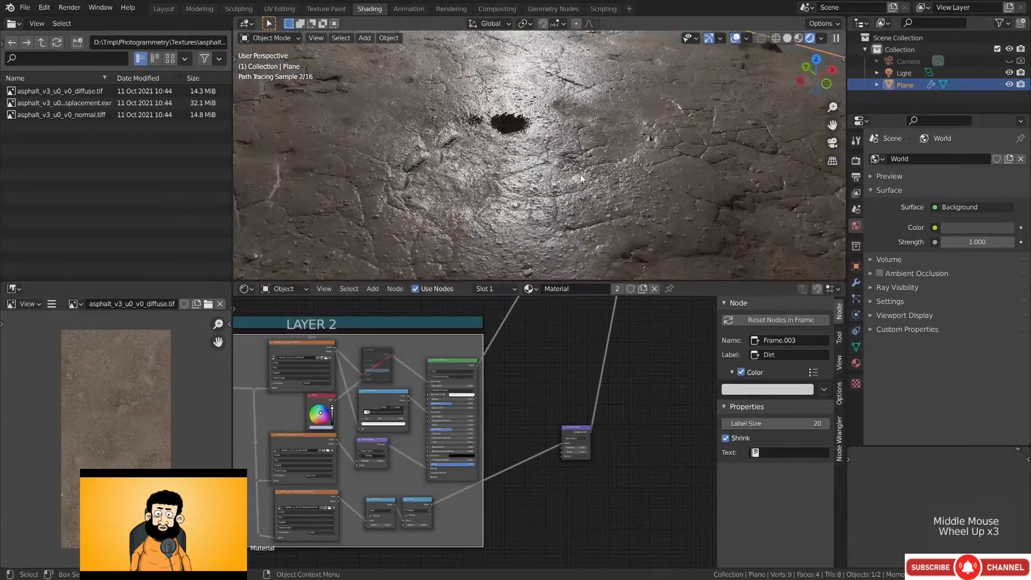
middle_drag(493, 166, 487, 121)
scroll(525, 107, down, 2)
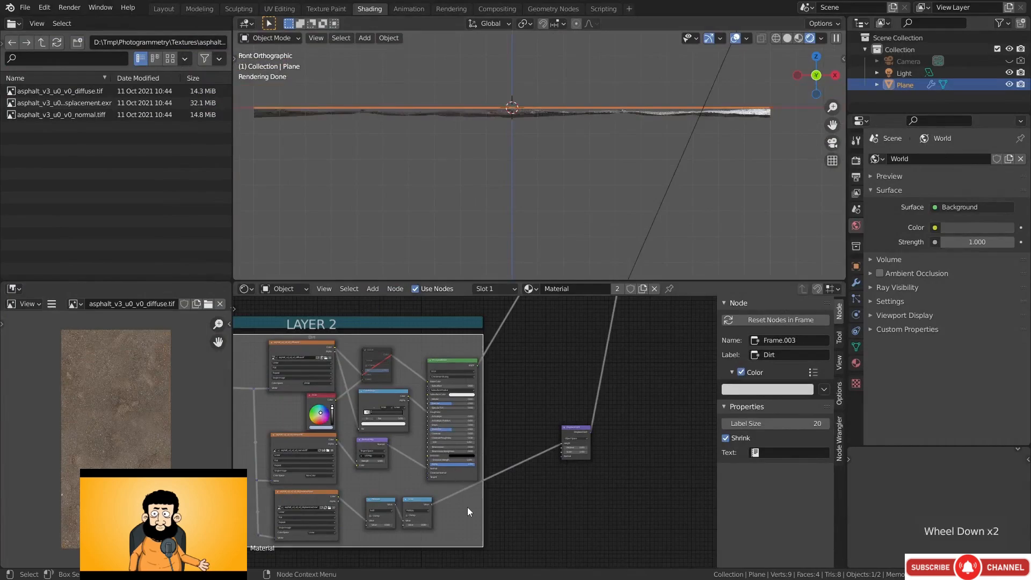
Set the value of the LAYER 2 Scale node to 1 to exaggerate the displacement
middle_drag(467, 506, 508, 439)
scroll(476, 457, up, 4)
scroll(456, 476, up, 2)
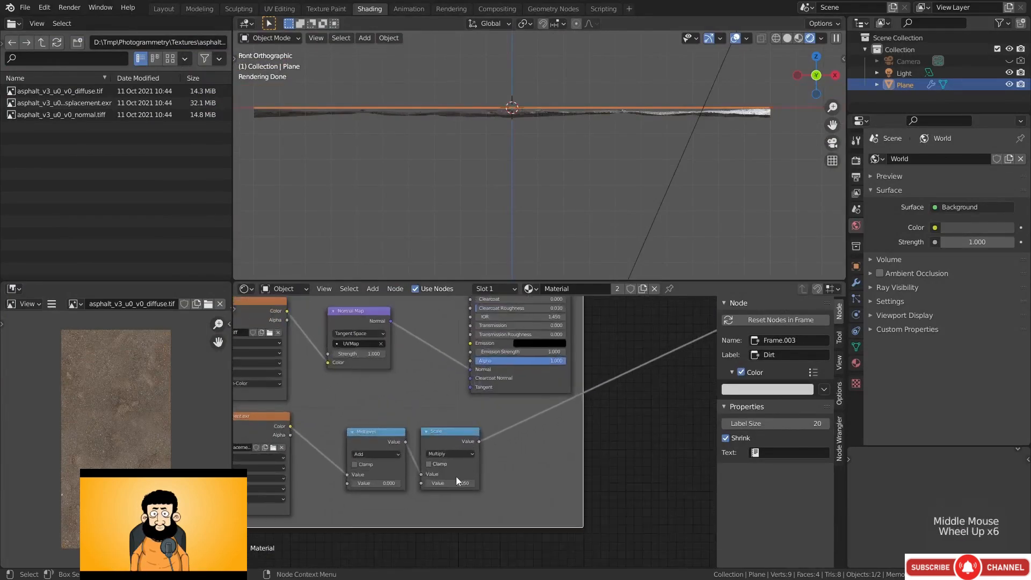
click(461, 483)
text(1)
key(Return)
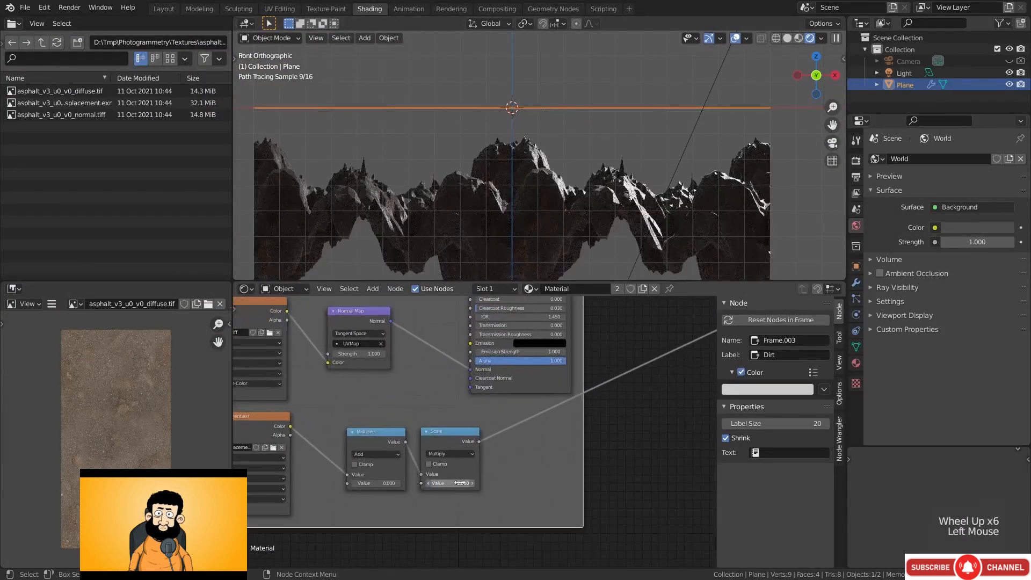
Raise the value of the LAYER 2 MidLevel Add node to 0.5 to centre the displacement on the plane
middle_drag(491, 493, 543, 505)
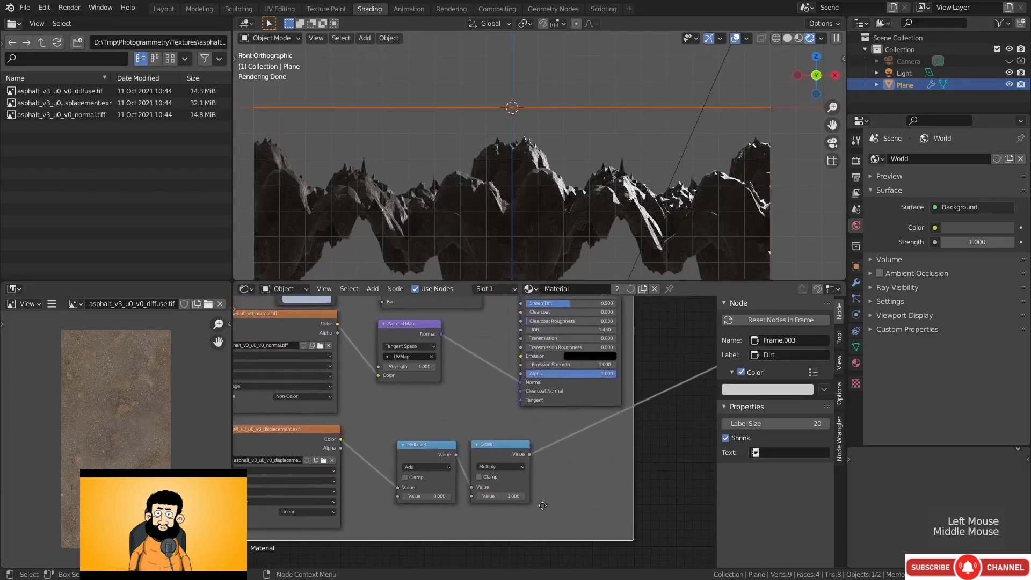
click(450, 496)
click(449, 496)
click(450, 496)
click(450, 496)
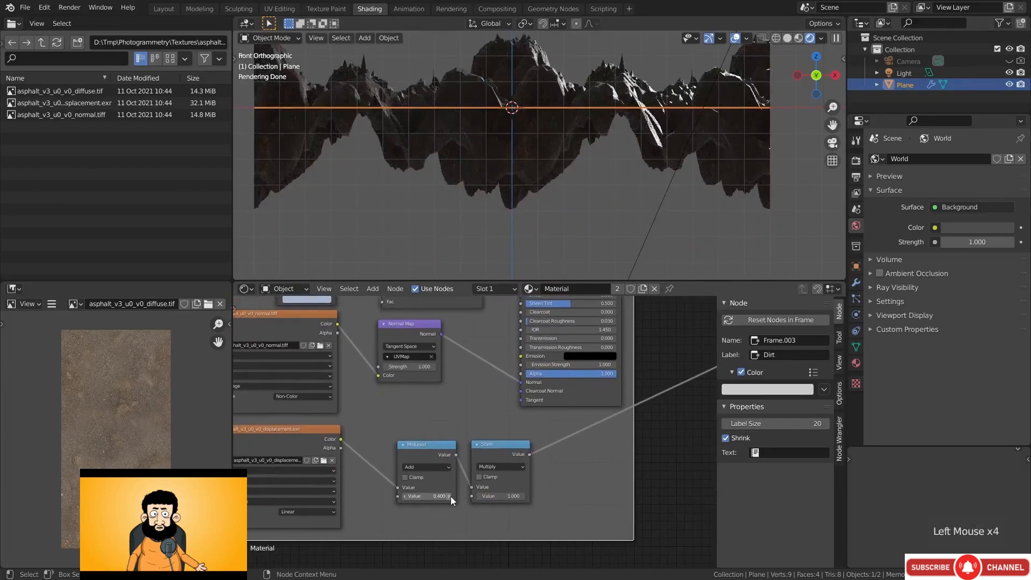
click(450, 496)
Reduce the LAYER 2 Scale value to a subtle displacement and check the rendered plane in perspective
shift+drag(513, 496, 500, 496)
middle_drag(483, 188, 521, 163)
drag(505, 496, 499, 496)
middle_drag(520, 163, 658, 178)
Add reroute points to the LAYER 2 shader and displacement outputs just outside the frame
scroll(518, 149, up, 1)
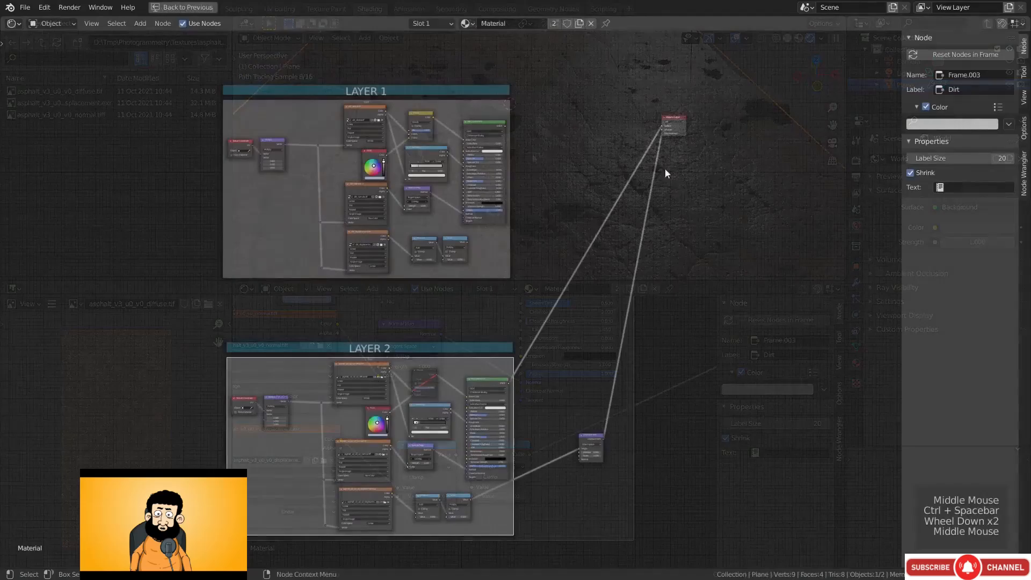
scroll(531, 408, up, 3)
shift+right_drag(526, 424, 537, 448)
key(g)
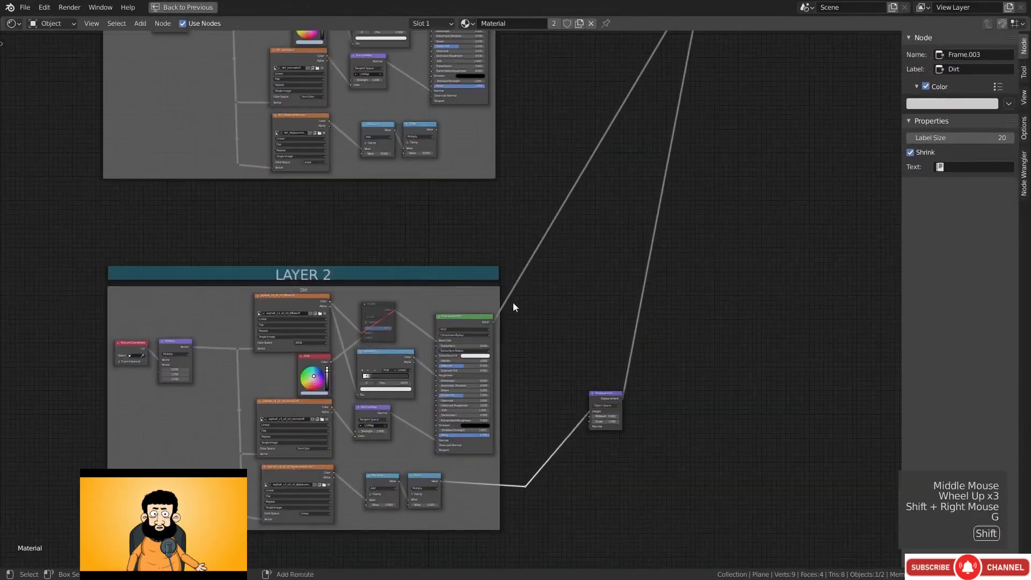
click(543, 363)
Route LAYER 1's shader to the Material Output and its displacement to the Displacement node through reroute points outside the frame
scroll(543, 363, down, 3)
shift+middle_drag(542, 363, 527, 269)
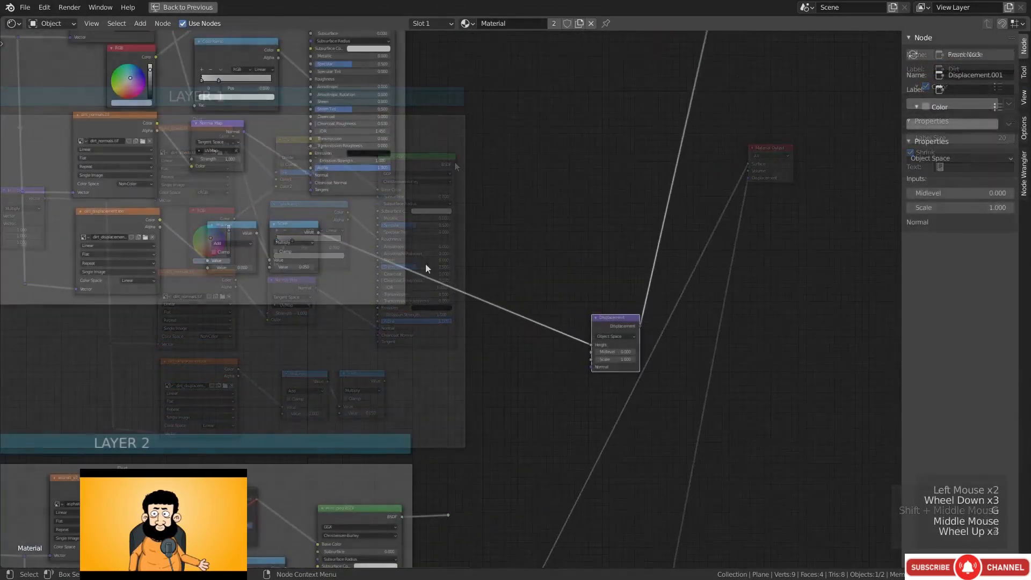
shift+middle_drag(433, 274, 417, 169)
shift+right_drag(417, 169, 416, 200)
scroll(536, 288, down, 3)
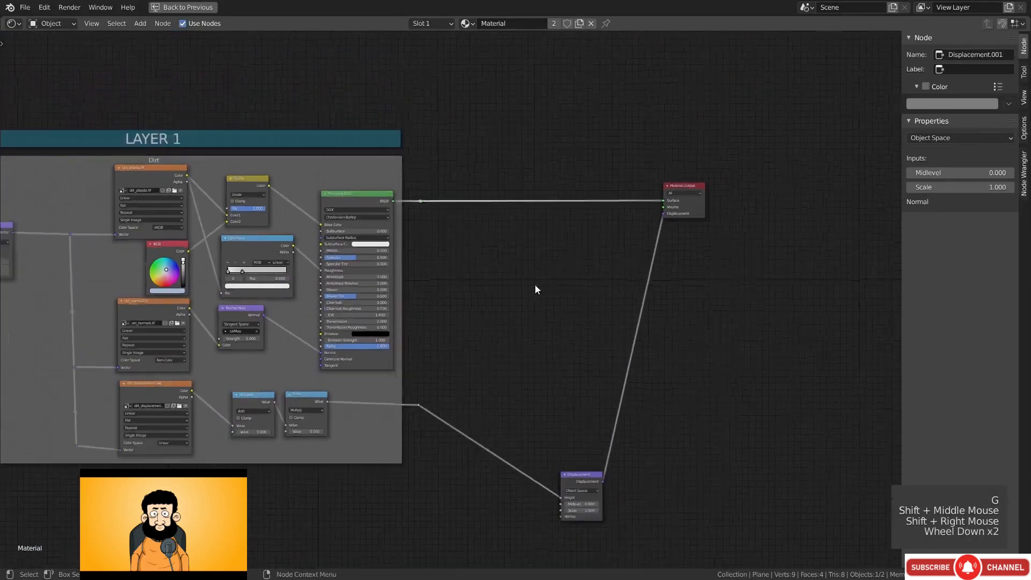
Add a Mix Shader feeding the Material Output, with the LAYER 1 and LAYER 2 shaders as its two inputs
middle_drag(536, 288, 522, 186)
key(shift+a)
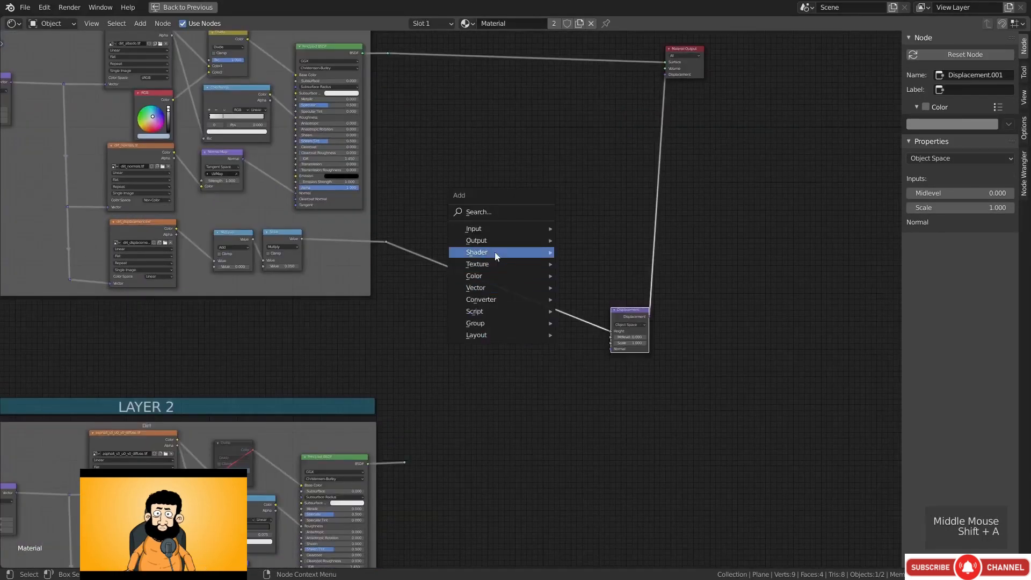
mouse_move(495, 252)
click(598, 354)
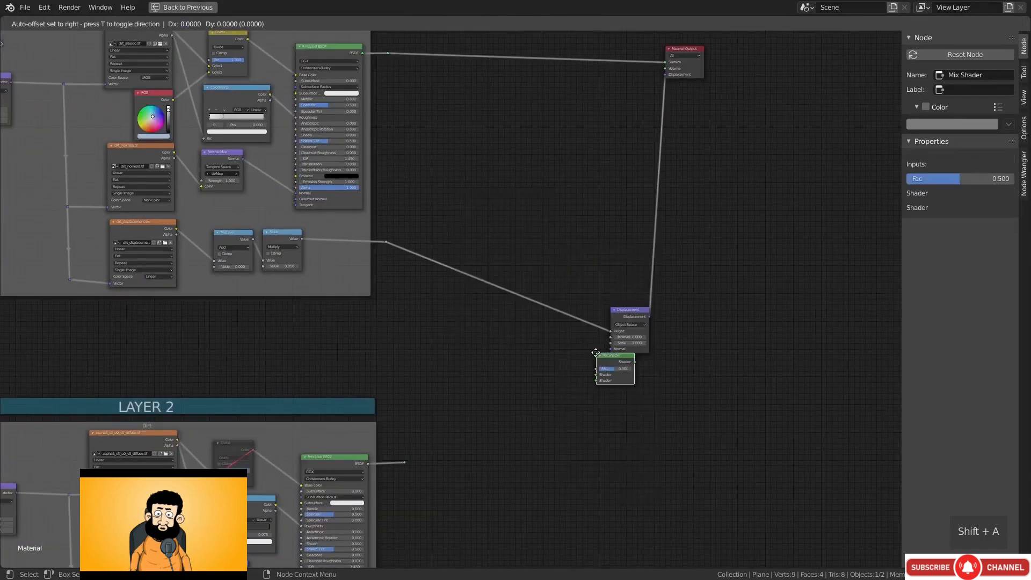
key(g)
click(518, 339)
scroll(393, 518, up, 4)
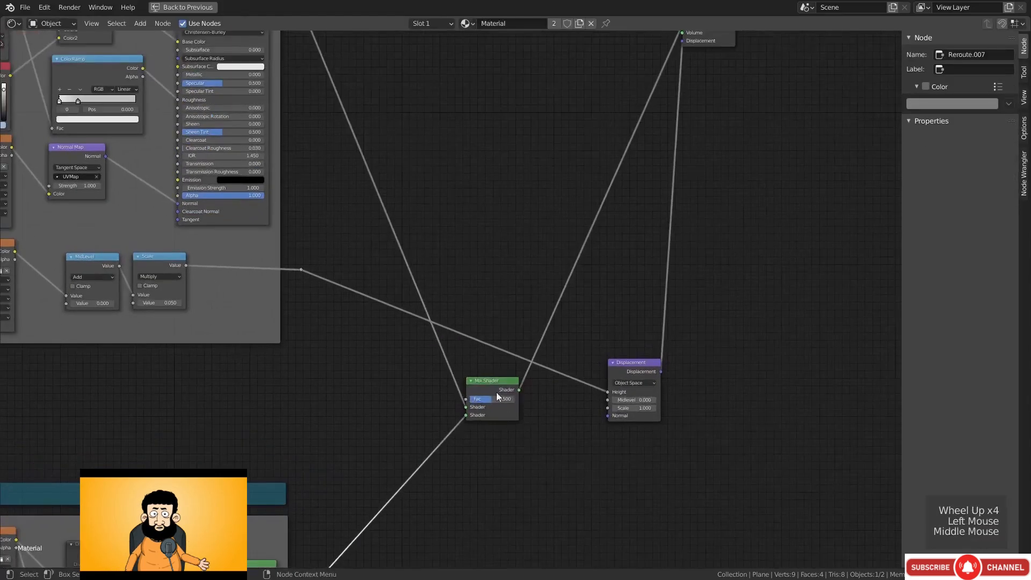
Insert a MixRGB node before the Displacement node, with LAYER 1 displacement in Color1 and LAYER 2 displacement in Color2
key(shift+a)
mouse_move(497, 378)
mouse_move(452, 402)
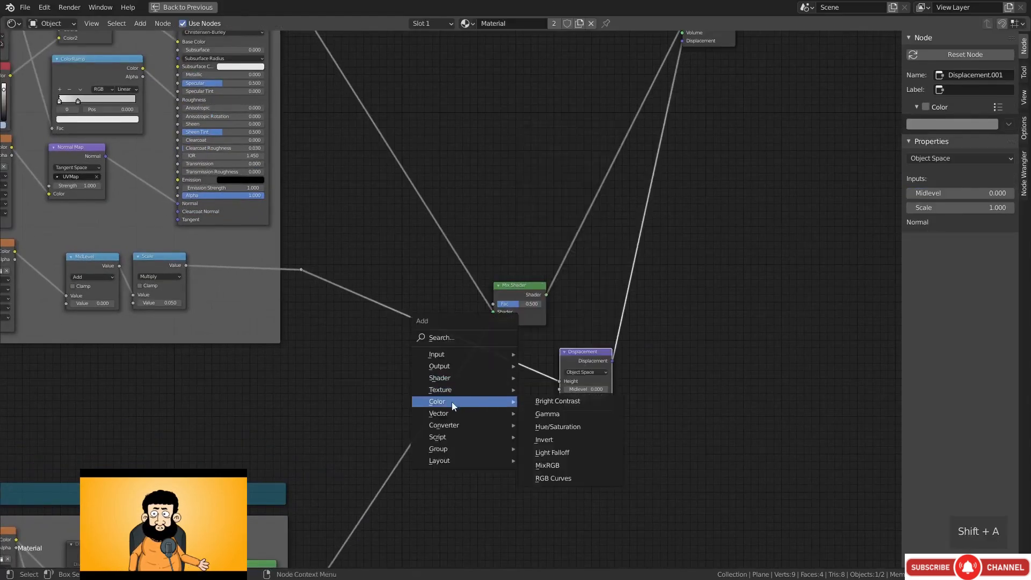
click(551, 453)
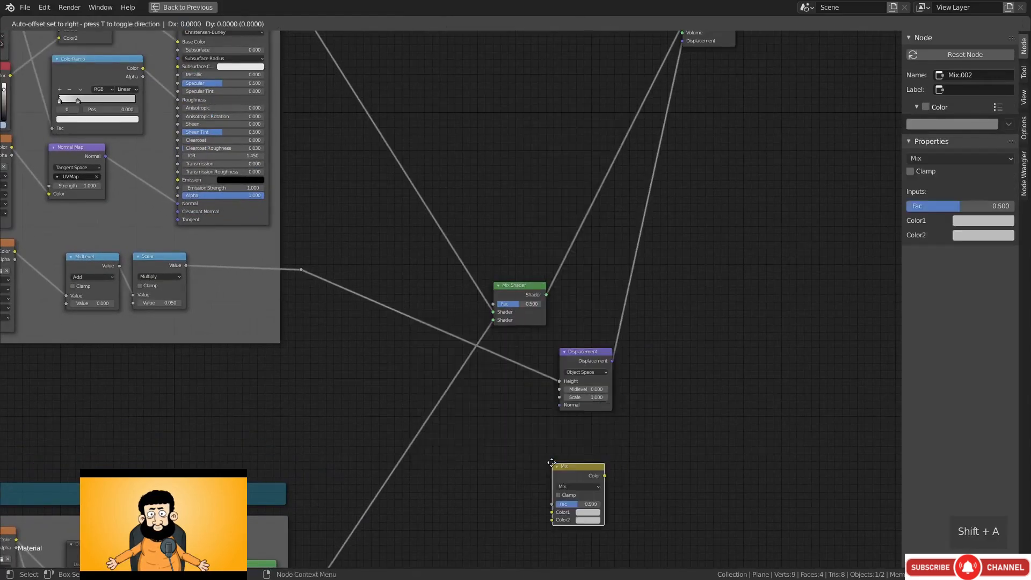
click(495, 349)
middle_drag(370, 547, 374, 305)
scroll(375, 305, down, 2)
click(347, 513)
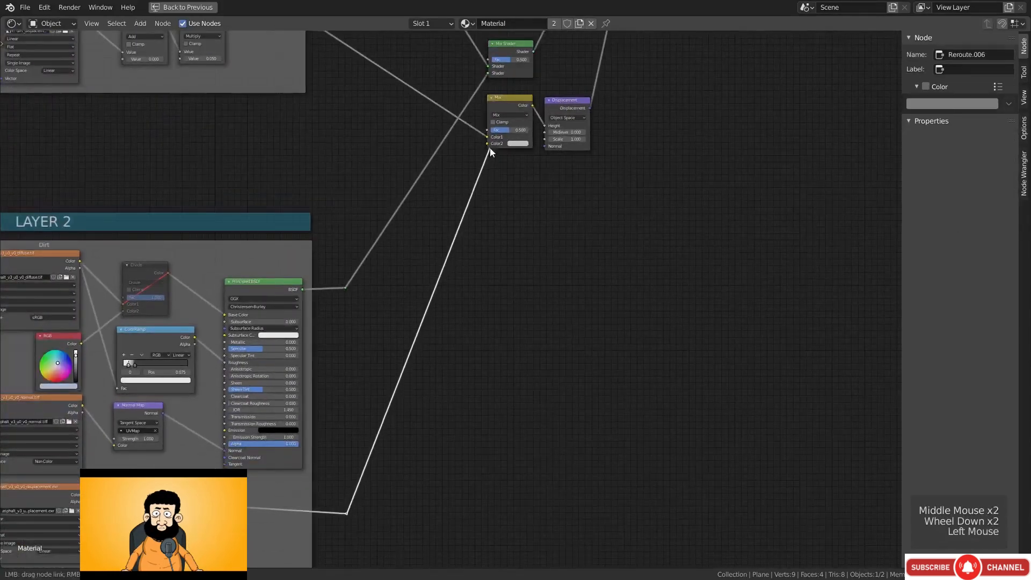
Add a Value node and connect it to the Fac inputs of both the Mix Shader and the MixRGB node
middle_drag(488, 161, 516, 395)
scroll(517, 395, up, 2)
key(shift+a)
mouse_move(429, 293)
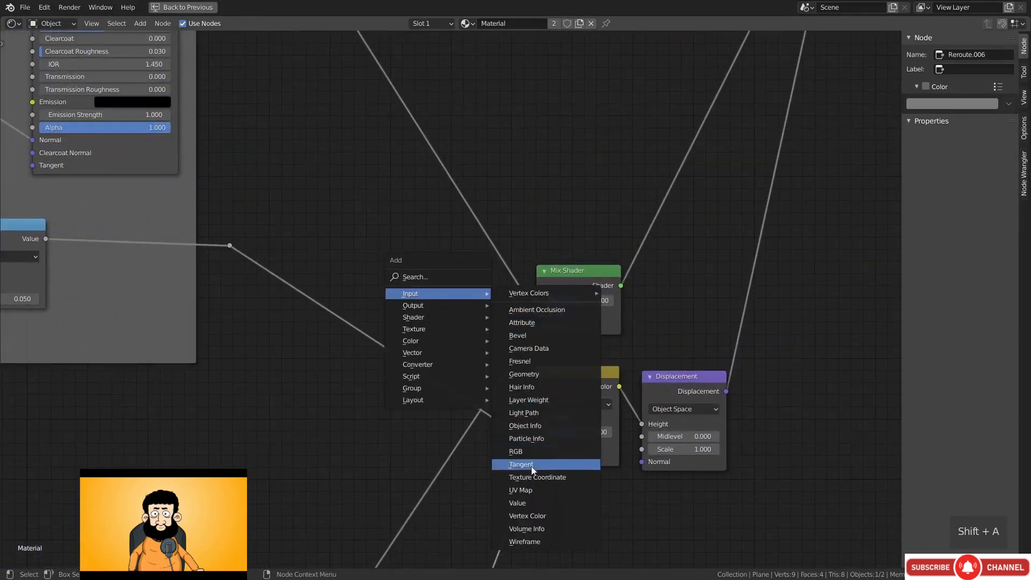
click(530, 503)
click(314, 398)
drag(386, 408, 534, 432)
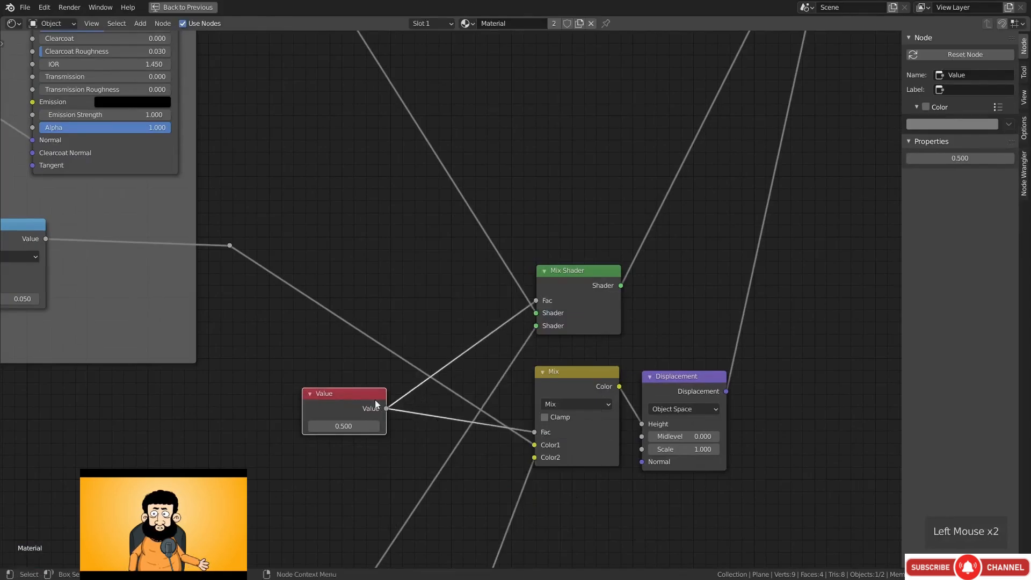
drag(341, 397, 321, 387)
Return to the full Shading layout and examine the blended layers on the rendered plane with the Value node in view
scroll(376, 371, down, 4)
middle_drag(424, 369, 439, 363)
key(ctrl+space)
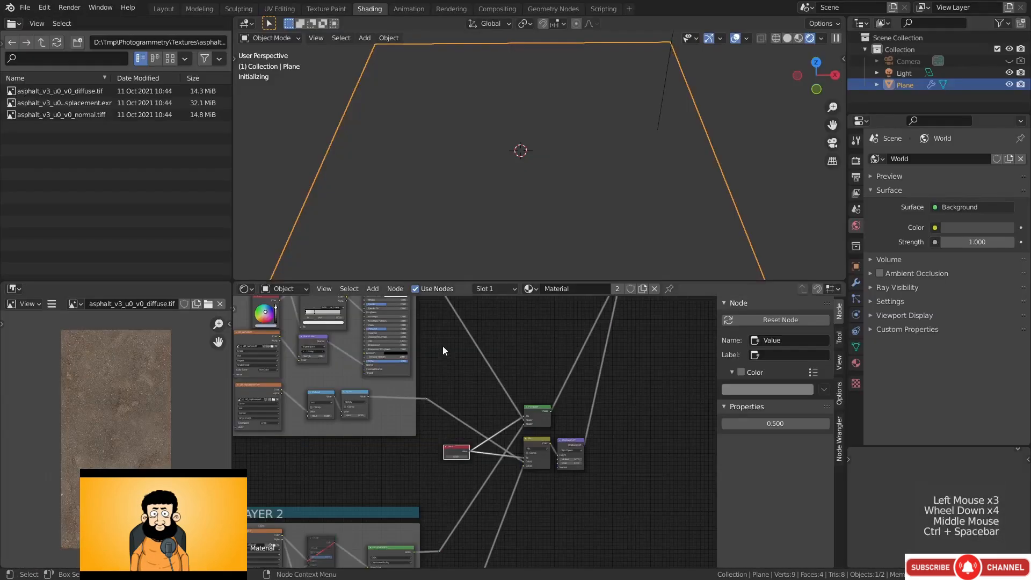
middle_drag(534, 195, 575, 198)
scroll(440, 481, up, 8)
middle_drag(422, 445, 473, 418)
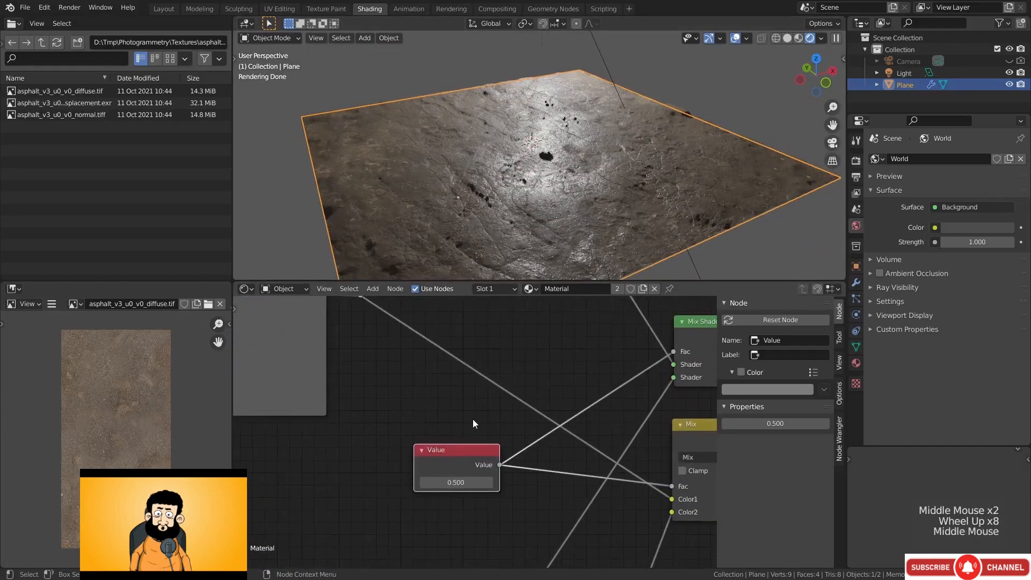
scroll(472, 417, up, 1)
middle_drag(527, 191, 514, 208)
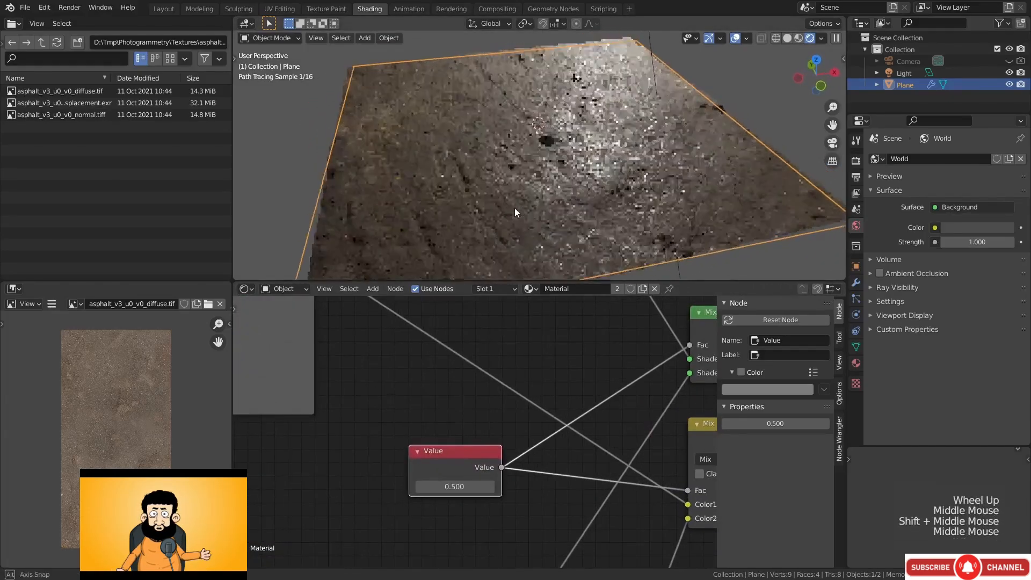
Lower the Value node to 0.000 to show only LAYER 1 on the plane
click(419, 486)
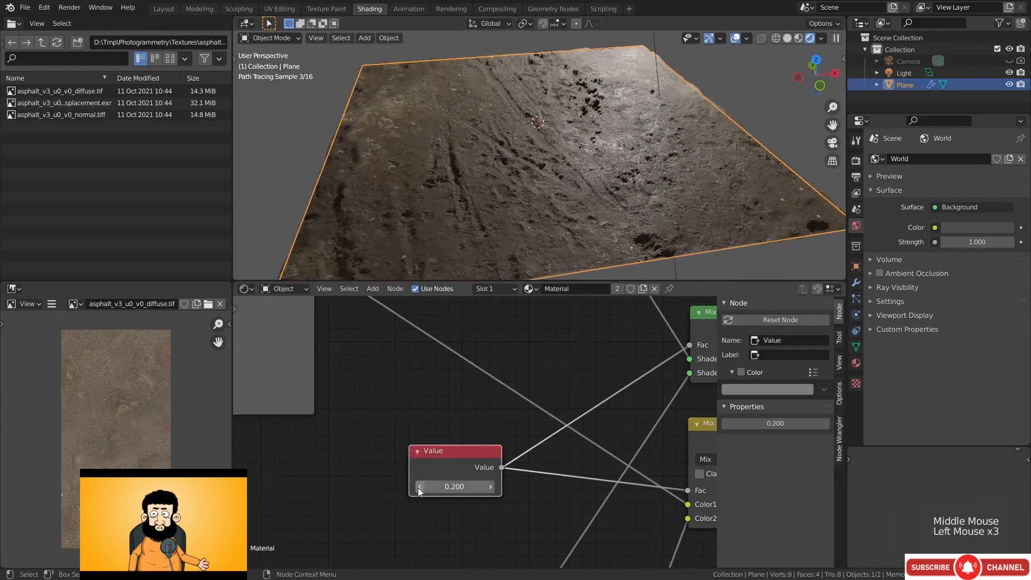
click(419, 486)
click(419, 487)
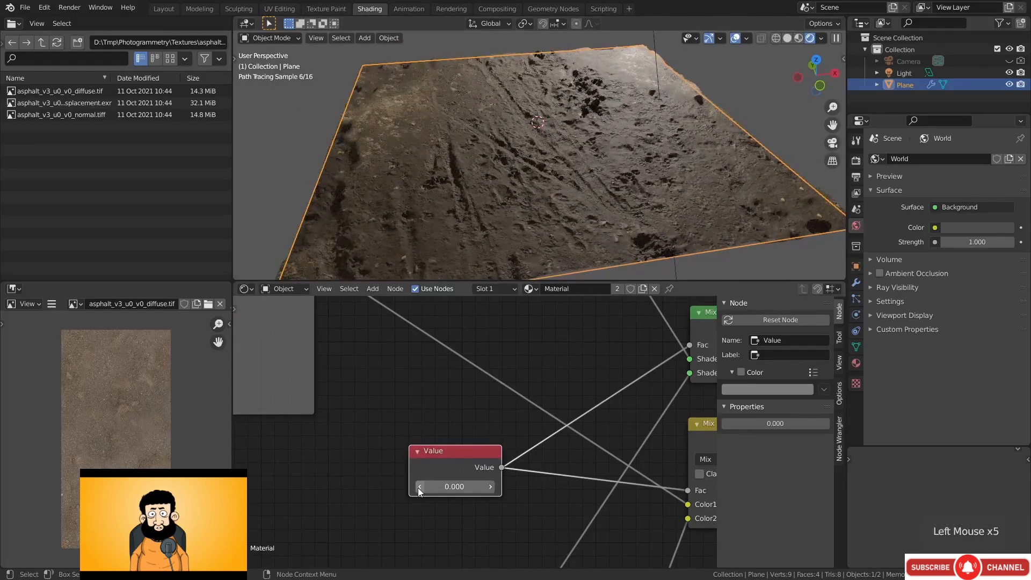
Raise the Value node to 1.000 to show only LAYER 2 on the plane
click(491, 486)
click(490, 486)
click(490, 487)
click(491, 486)
click(491, 486)
click(490, 486)
click(493, 487)
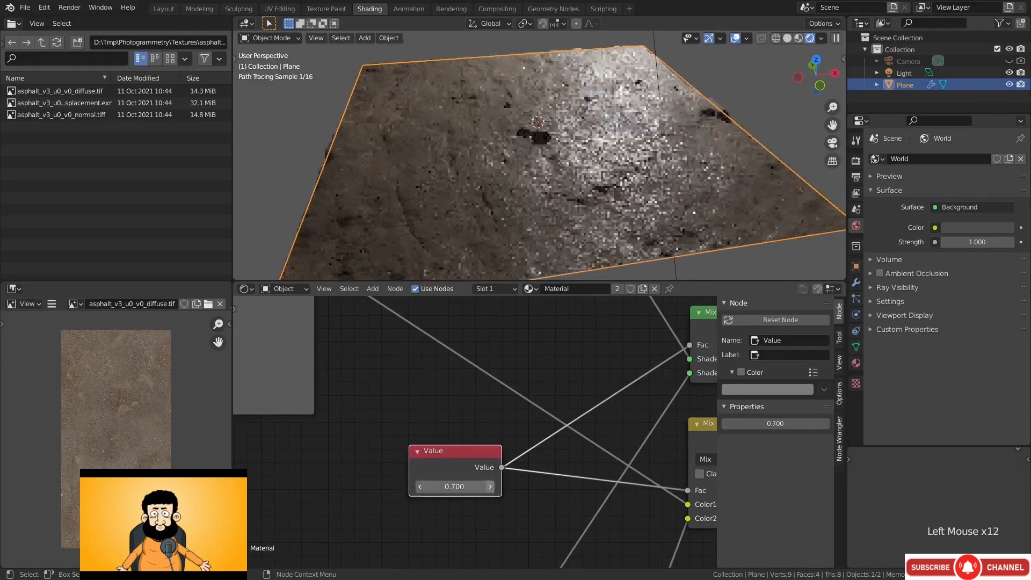
click(493, 487)
click(493, 487)
click(493, 487)
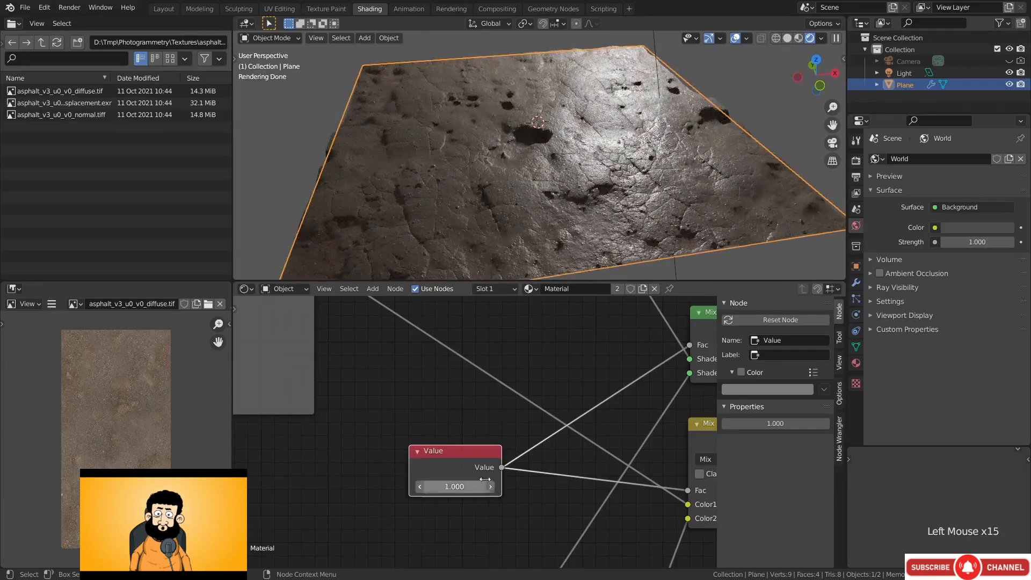
Switch the viewport to Material Preview shading and try out different mix amounts on the Value node
click(800, 39)
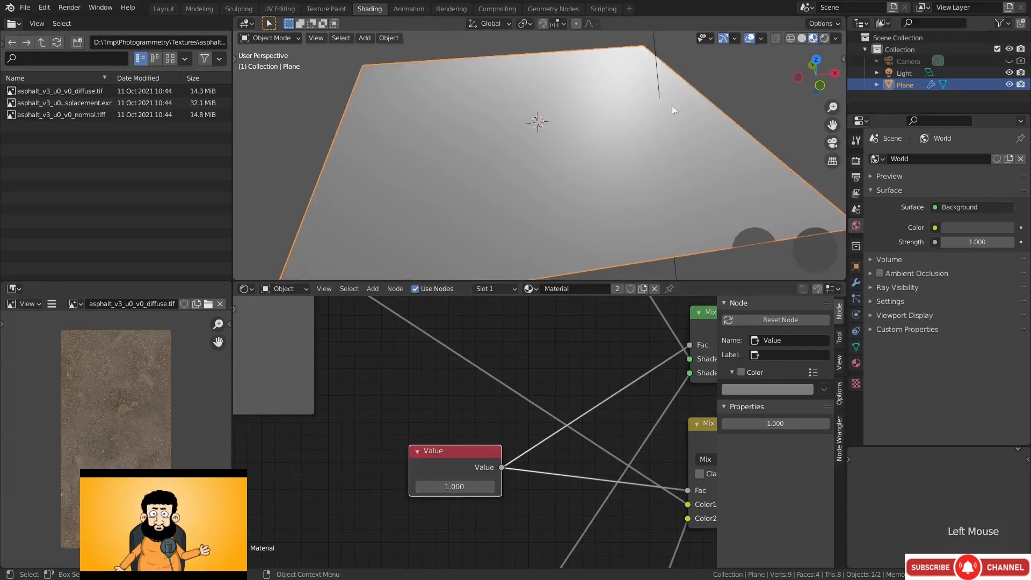
middle_drag(672, 106, 478, 205)
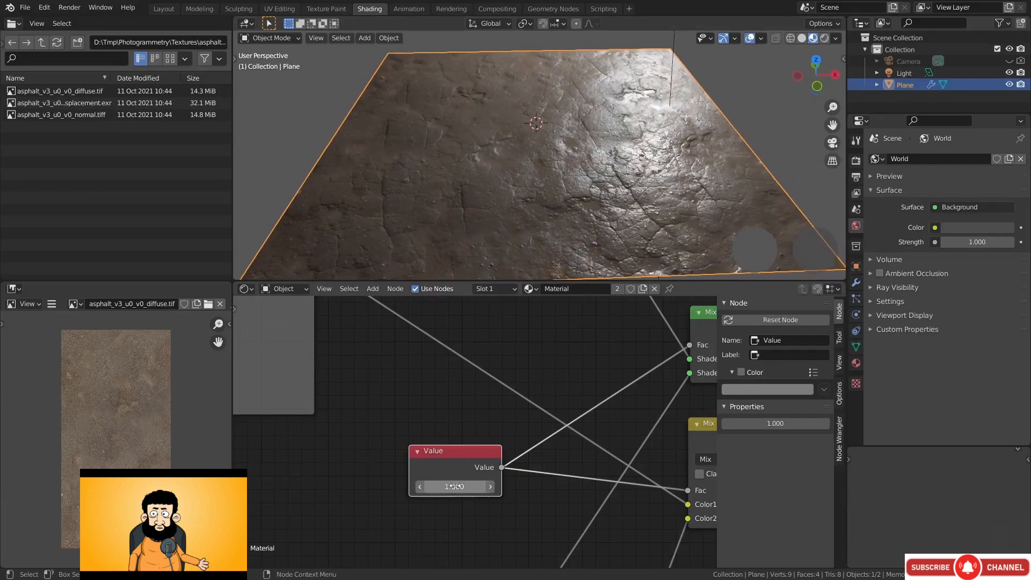
mouse_move(456, 487)
shift+mouse_down()
mouse_move(388, 487)
mouse_move(596, 487)
mouse_move(413, 487)
mouse_move(451, 487)
shift+mouse_up()
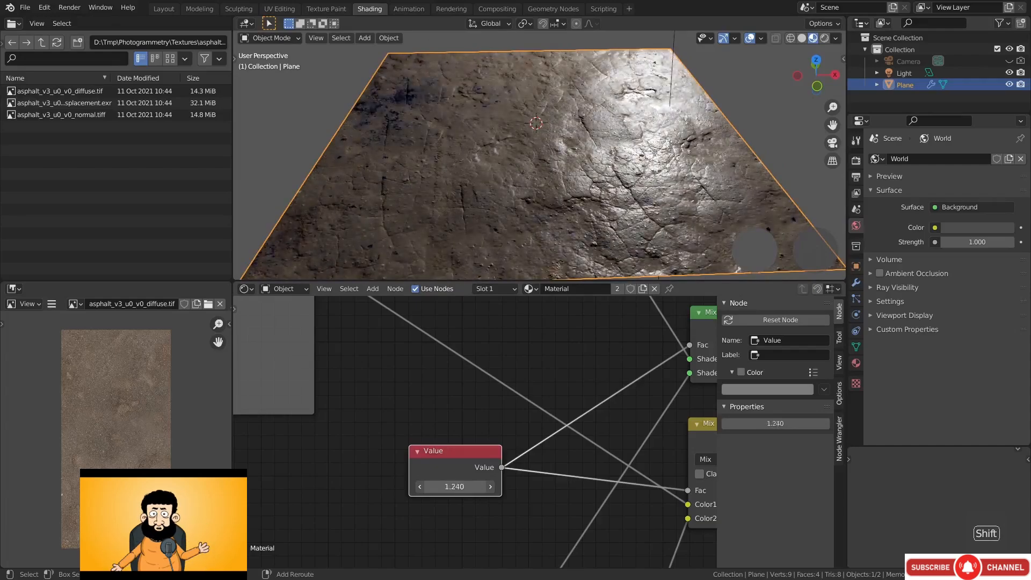
Join the two Fac links with a reroute and insert a copy of the MixRGB node between the Value node and the reroute
scroll(457, 454, down, 1)
middle_drag(457, 454, 458, 412)
shift+right_drag(512, 402, 524, 445)
drag(452, 412, 333, 431)
click(670, 396)
key(shift+d)
click(438, 406)
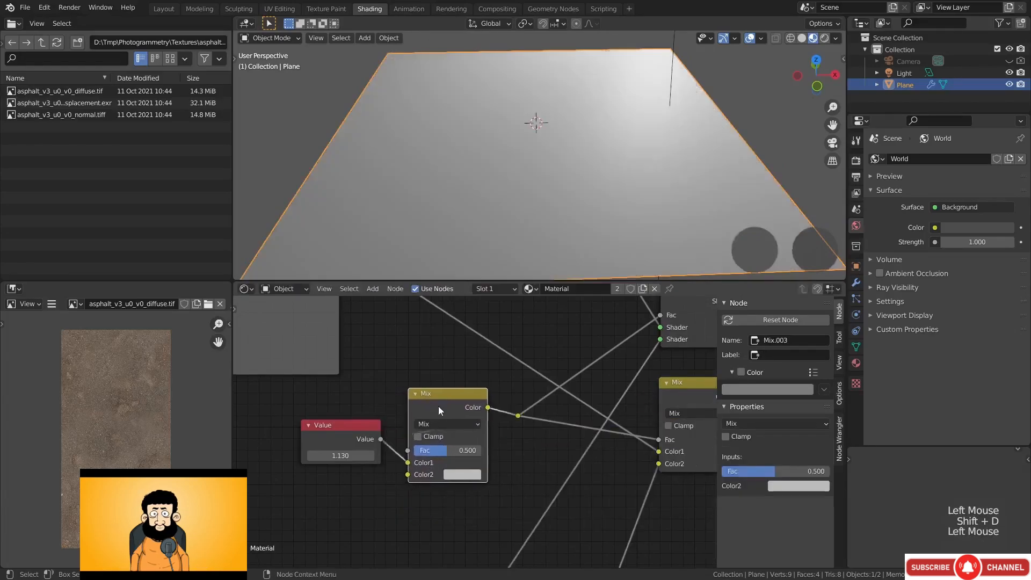
Disconnect the Value node from the new MixRGB node's Color1 and delete the Value node
drag(464, 406, 466, 407)
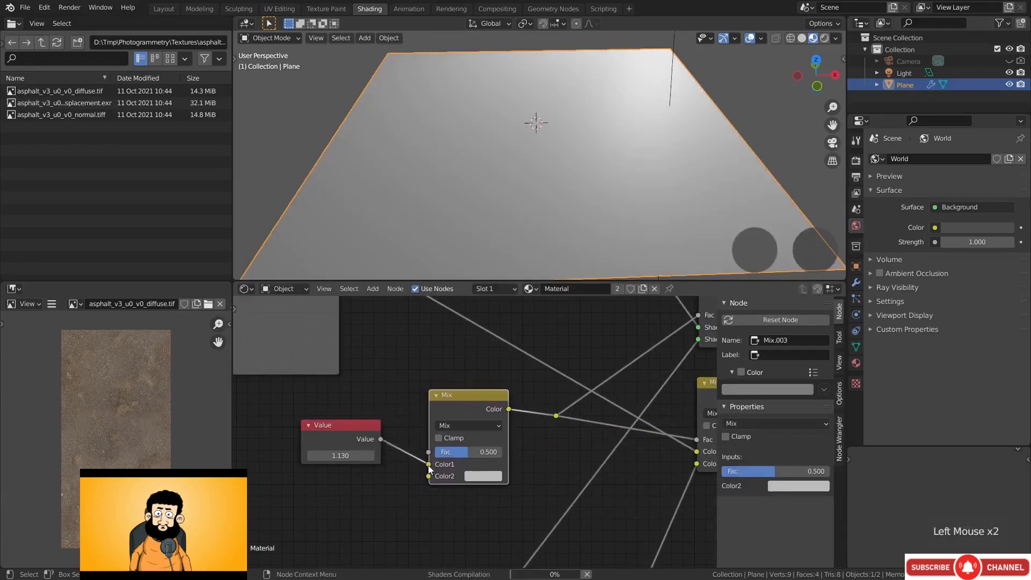
drag(428, 463, 403, 465)
click(336, 436)
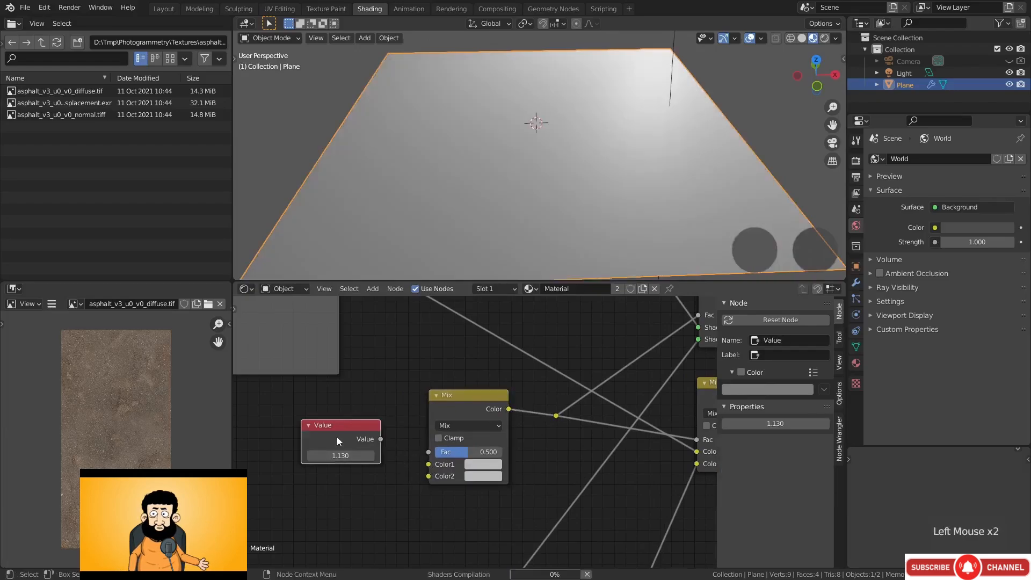
key(x)
drag(469, 411, 455, 414)
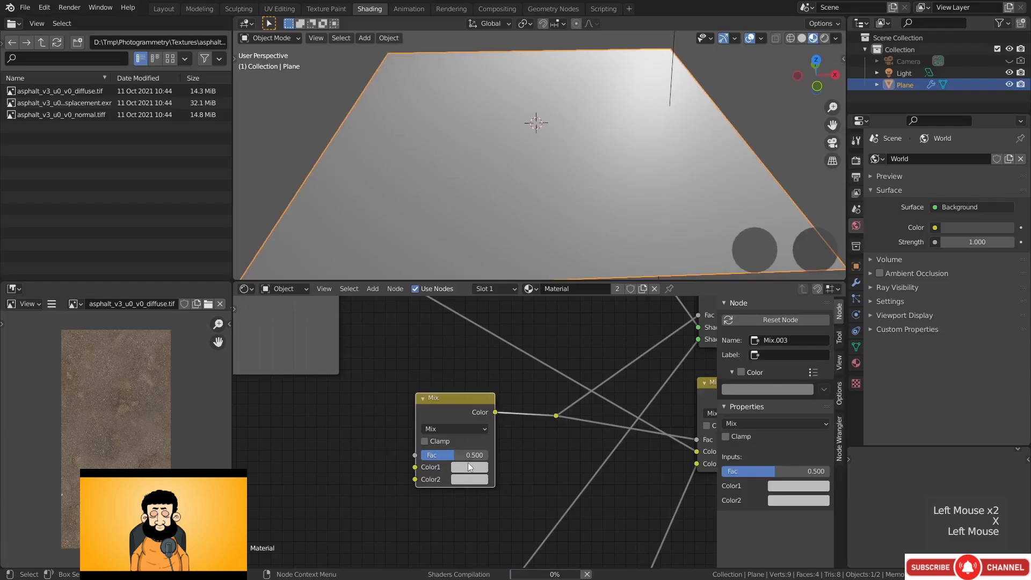
Set the new MixRGB node's Color1 to black and Color2 to white
click(468, 465)
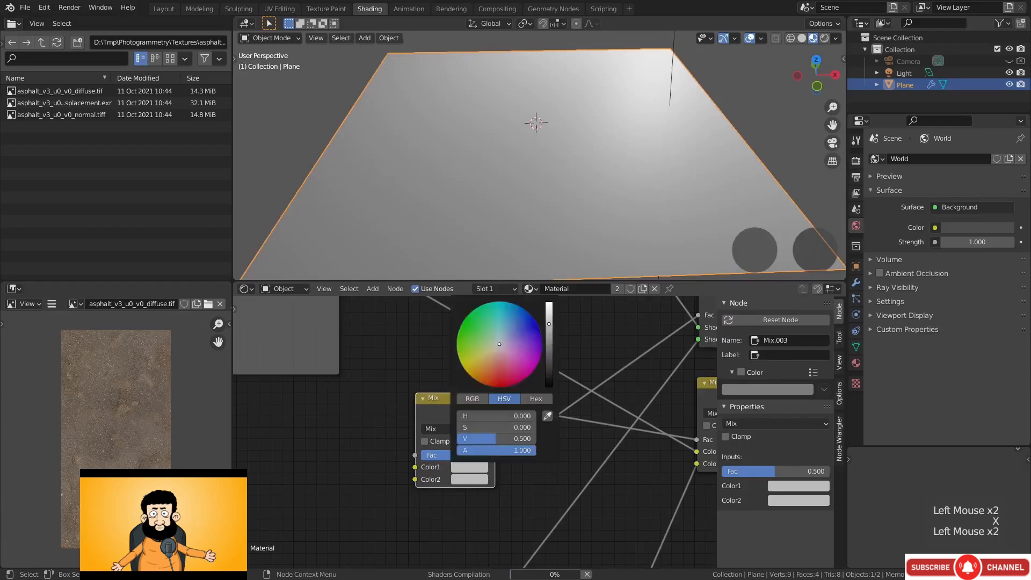
click(550, 384)
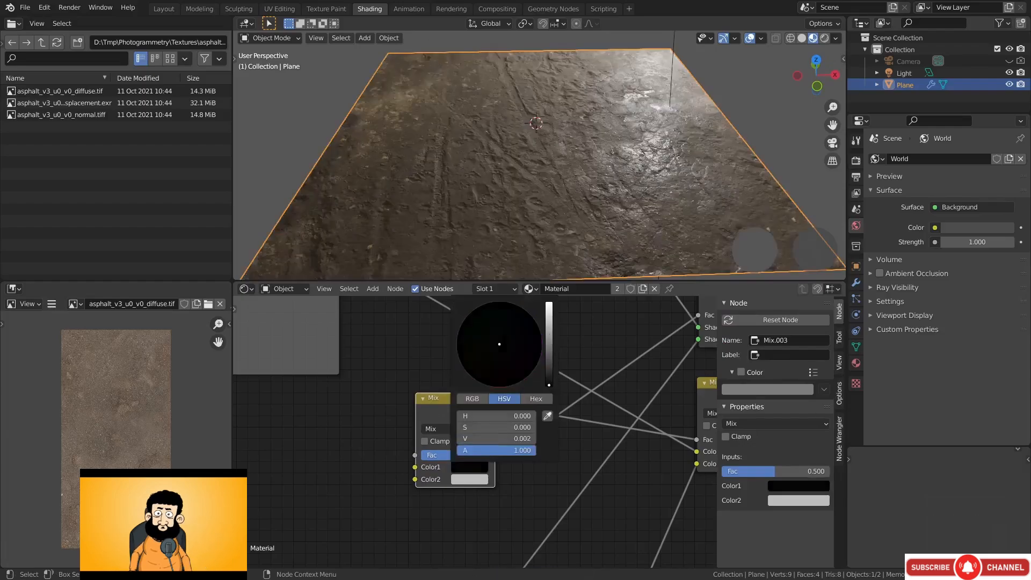
click(469, 478)
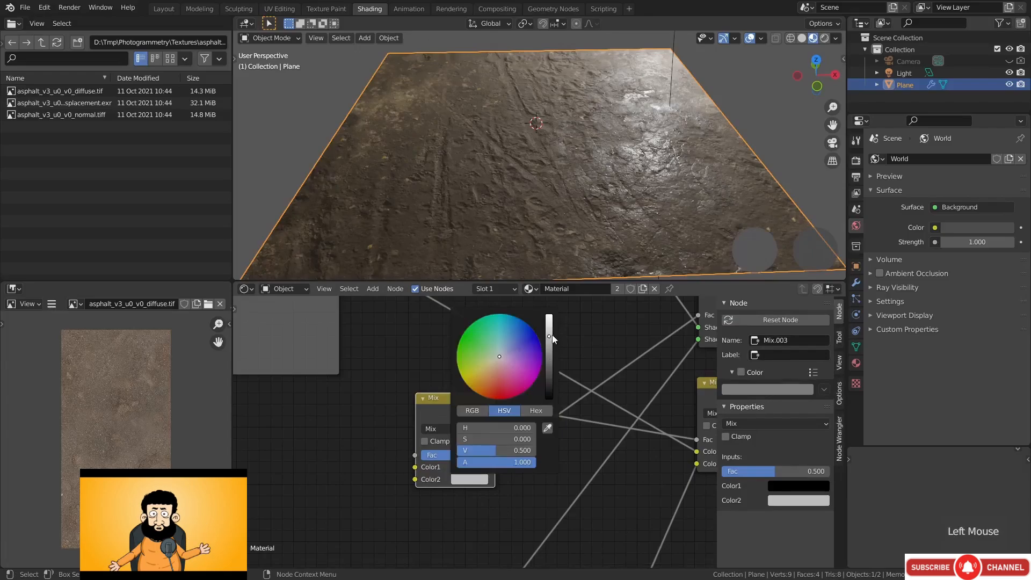
click(549, 317)
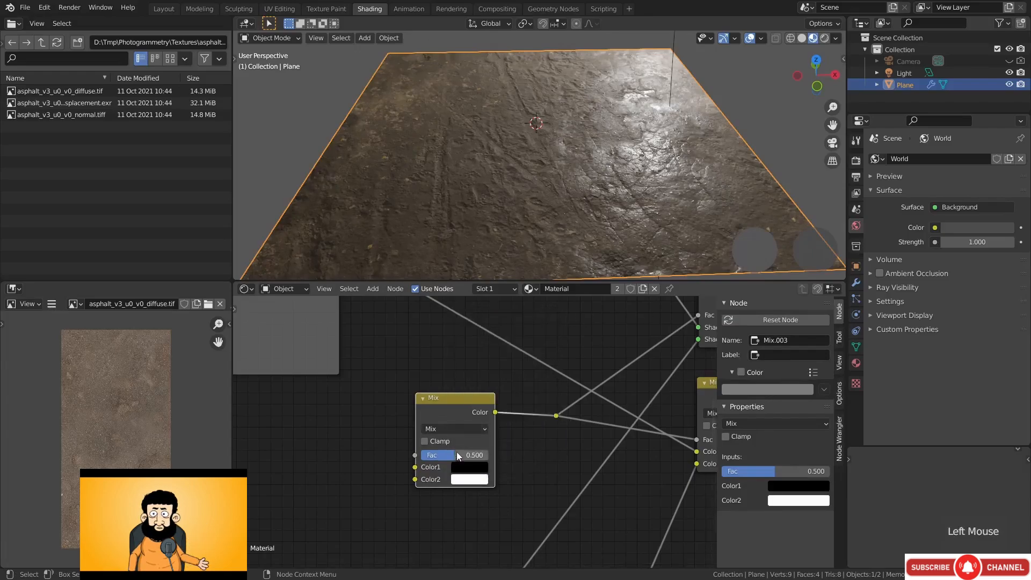
Set the black-and-white MixRGB node's Fac to 1.000 and move the node slightly closer to the reroute
drag(457, 455, 490, 455)
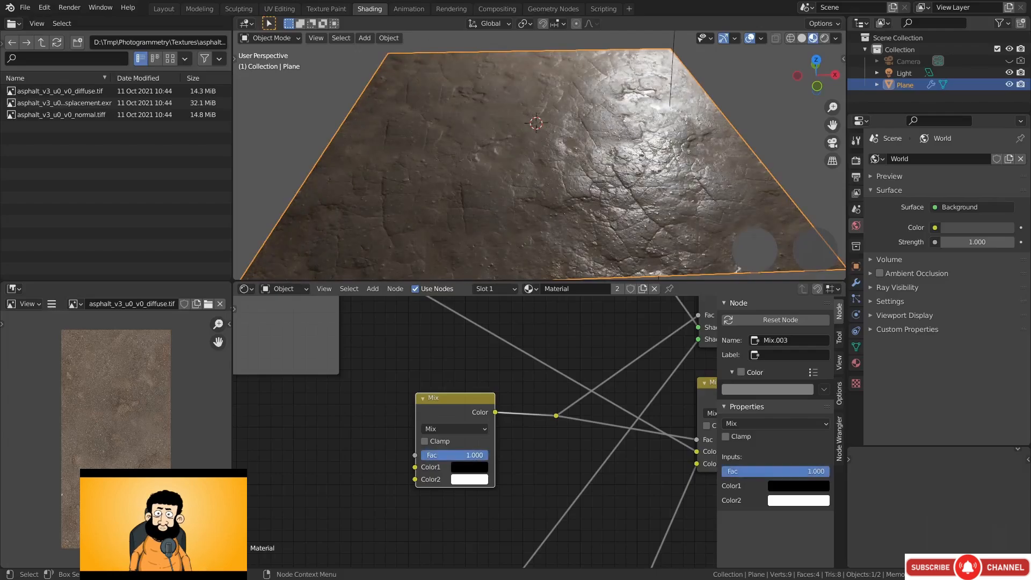
drag(446, 406, 454, 409)
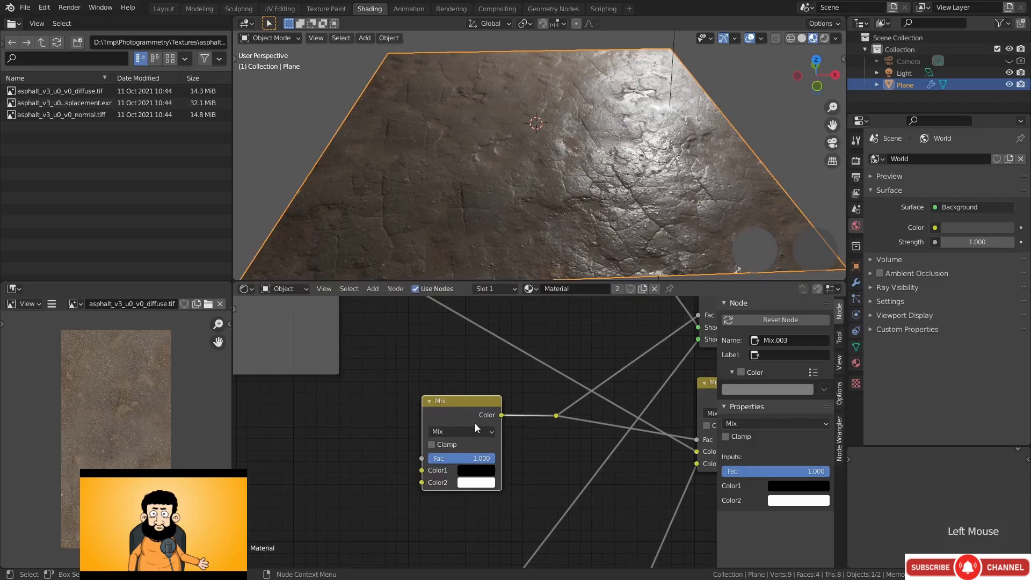
middle_drag(546, 466, 425, 474)
scroll(456, 465, down, 4)
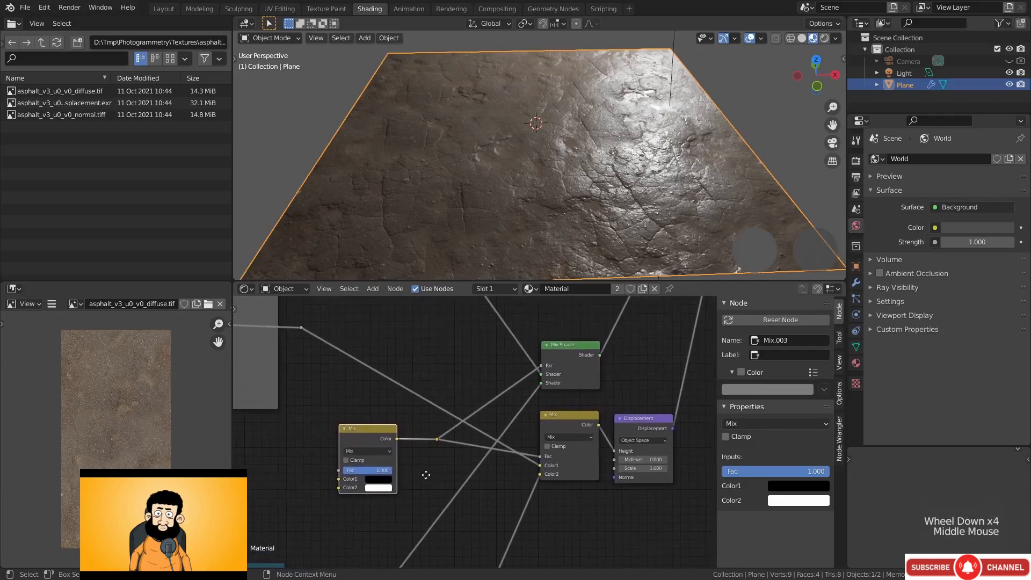
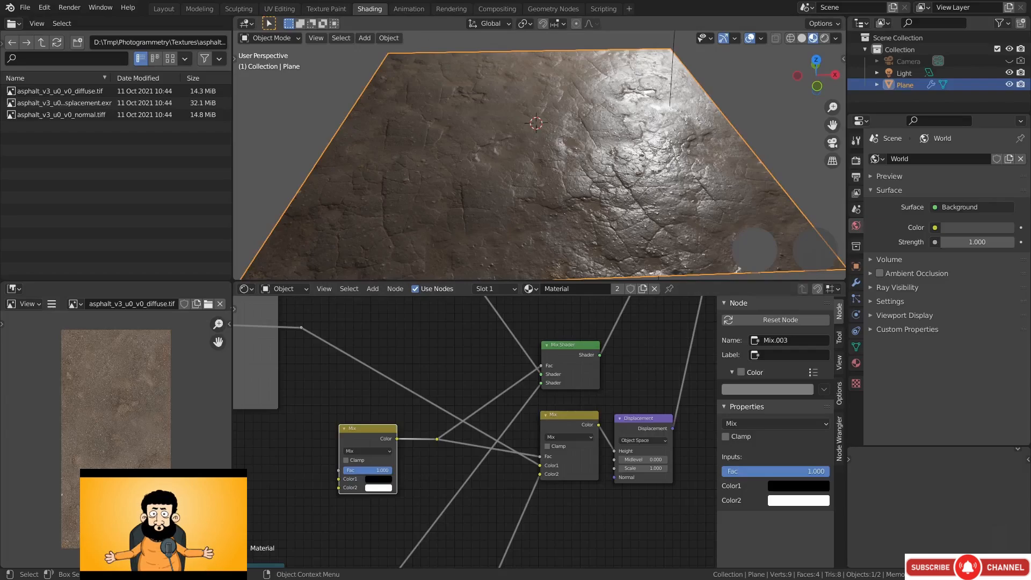
Enter Edit Mode on the plane and subdivide its mesh
middle_drag(557, 201, 546, 181)
scroll(547, 211, down, 2)
middle_drag(546, 182, 549, 180)
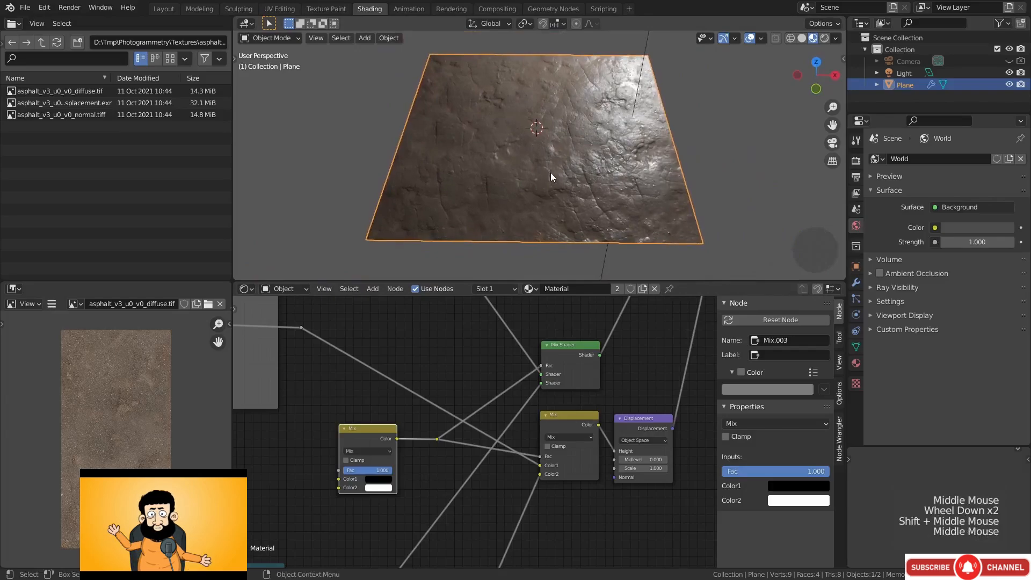
key(Tab)
right_click(548, 153)
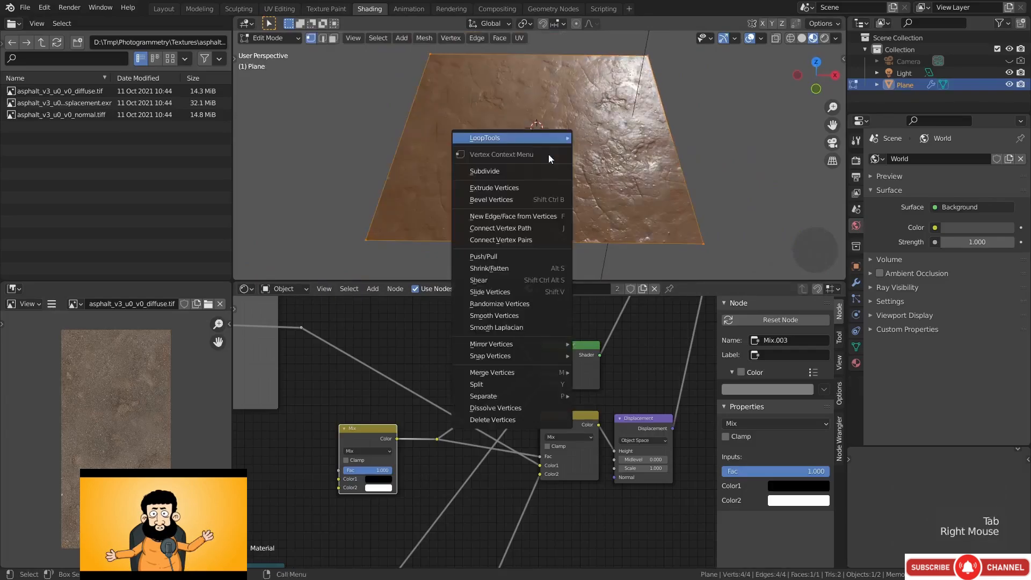
click(505, 170)
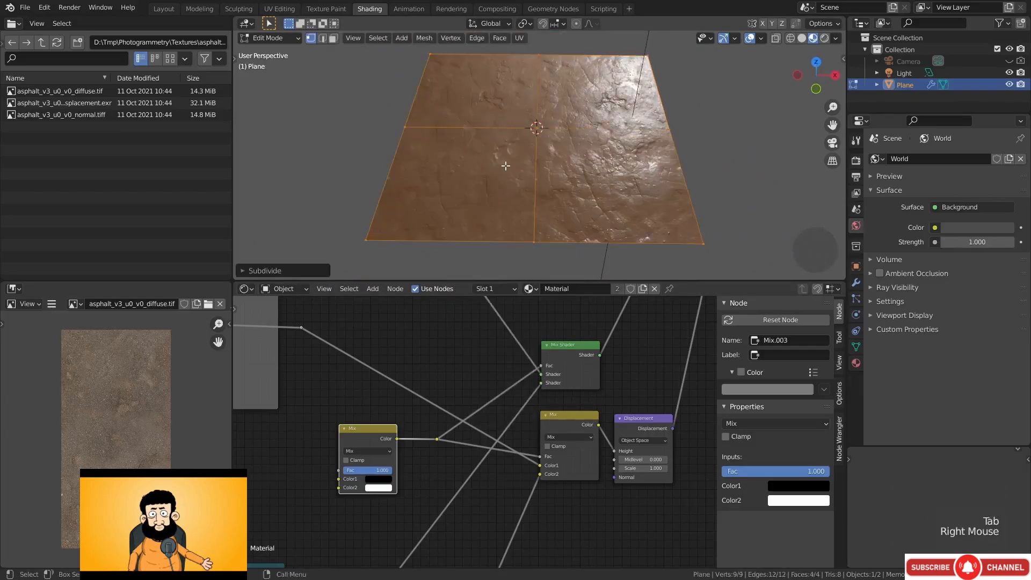
Set the subdivision's Number of Cuts to 16
click(269, 272)
click(391, 191)
click(392, 191)
click(392, 190)
click(392, 191)
click(392, 191)
click(393, 191)
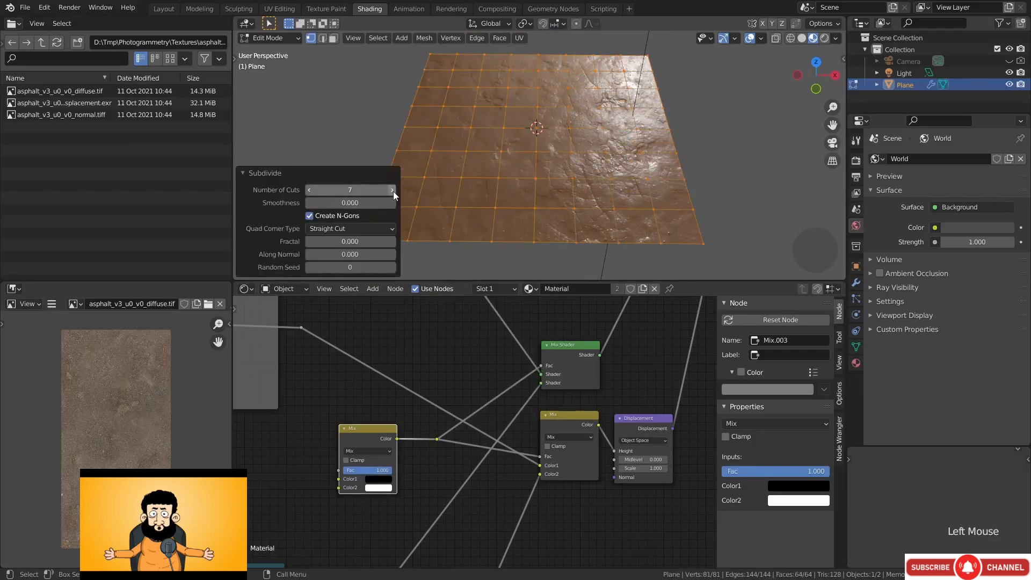
click(392, 191)
click(392, 191)
click(393, 192)
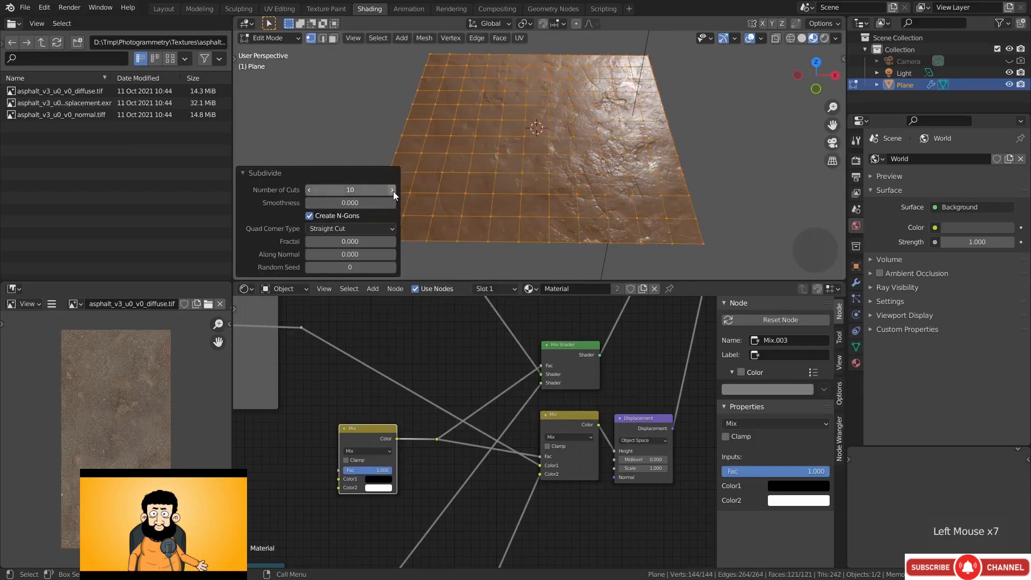
click(350, 190)
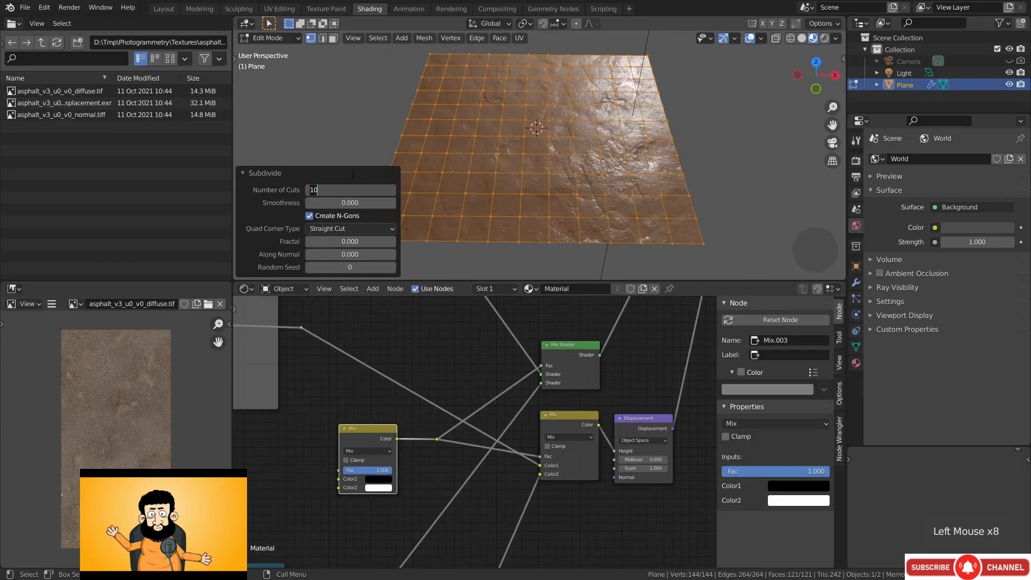
text(16)
key(Return)
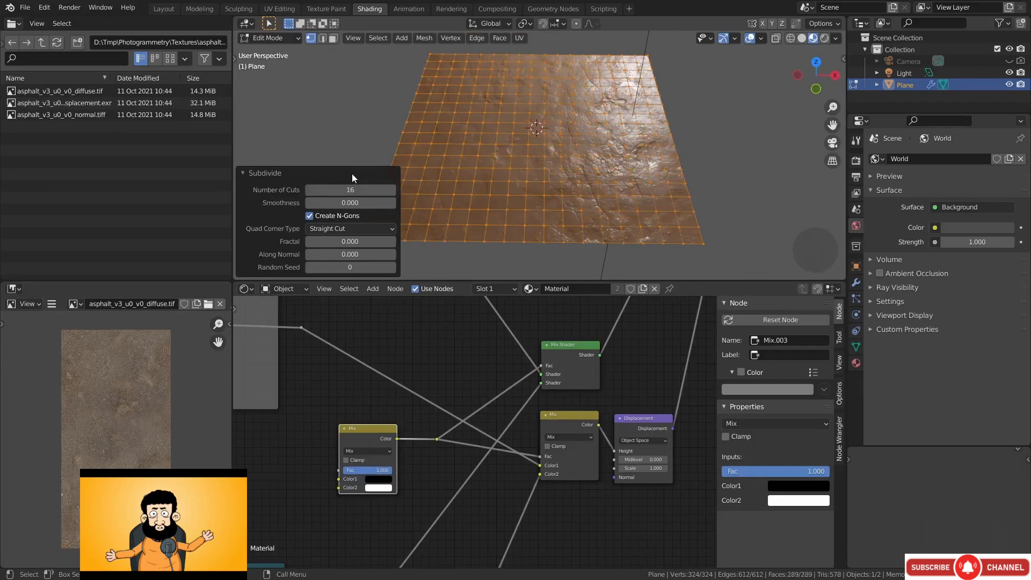
Leave Edit Mode and switch the plane to Vertex Paint mode
middle_drag(520, 185, 550, 178)
click(243, 173)
key(Tab)
key(ctrl+Tab)
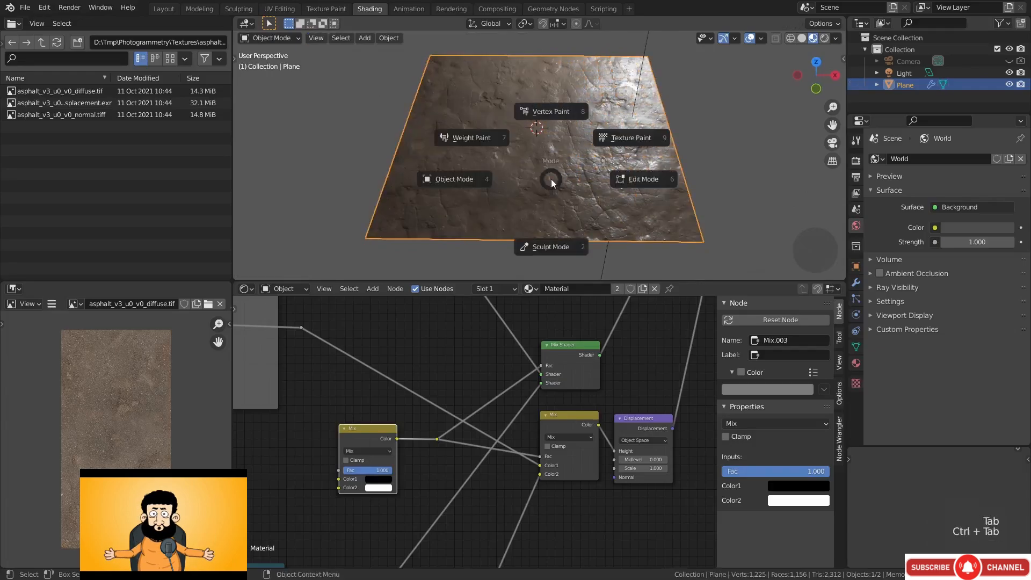
click(548, 113)
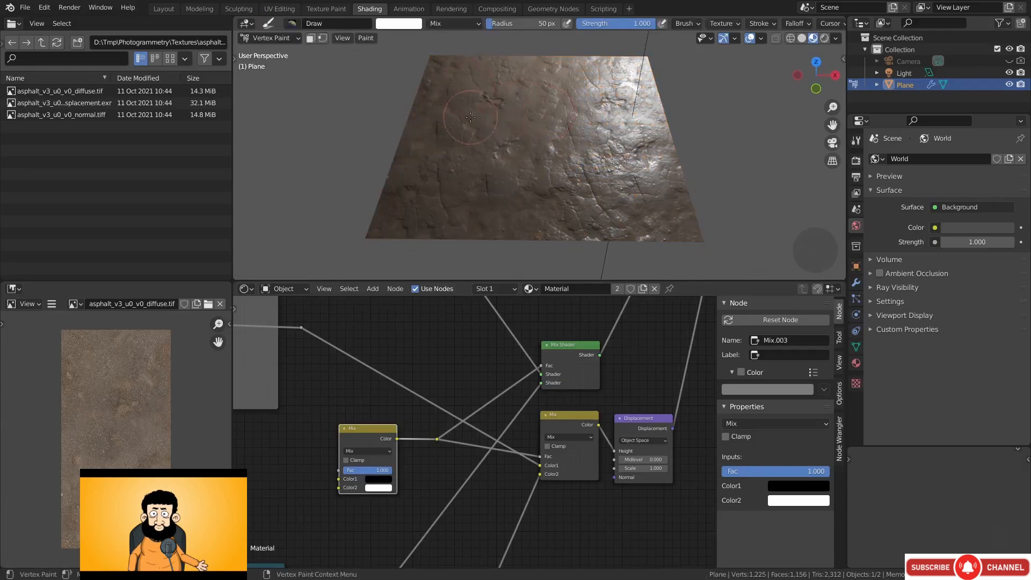
Add a Vertex Color node in the empty area before the Material Output
scroll(448, 384, down, 7)
middle_drag(448, 383, 449, 424)
scroll(449, 424, up, 5)
middle_drag(432, 359, 483, 381)
scroll(483, 381, up, 1)
key(shift+a)
mouse_move(457, 382)
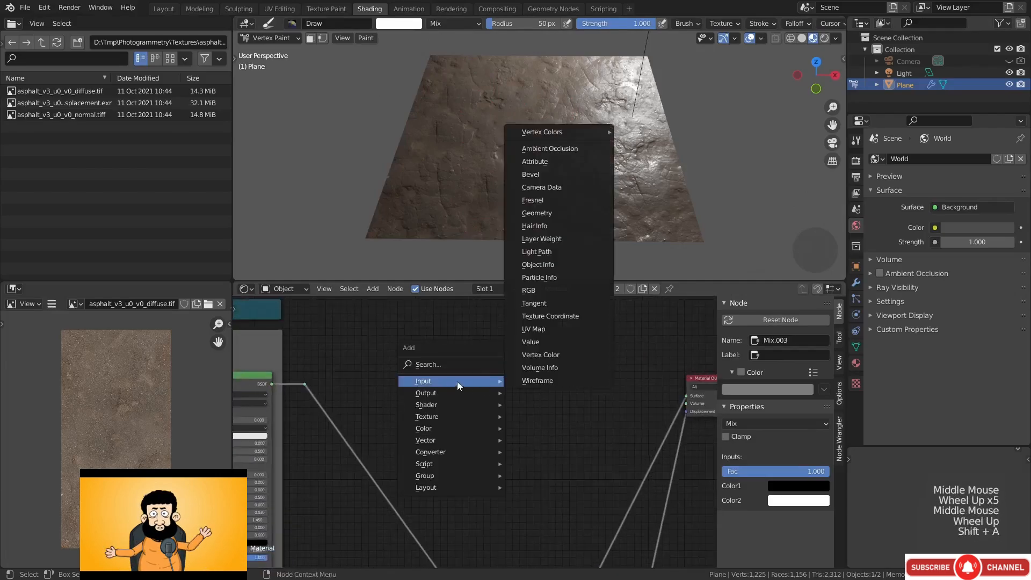
click(541, 354)
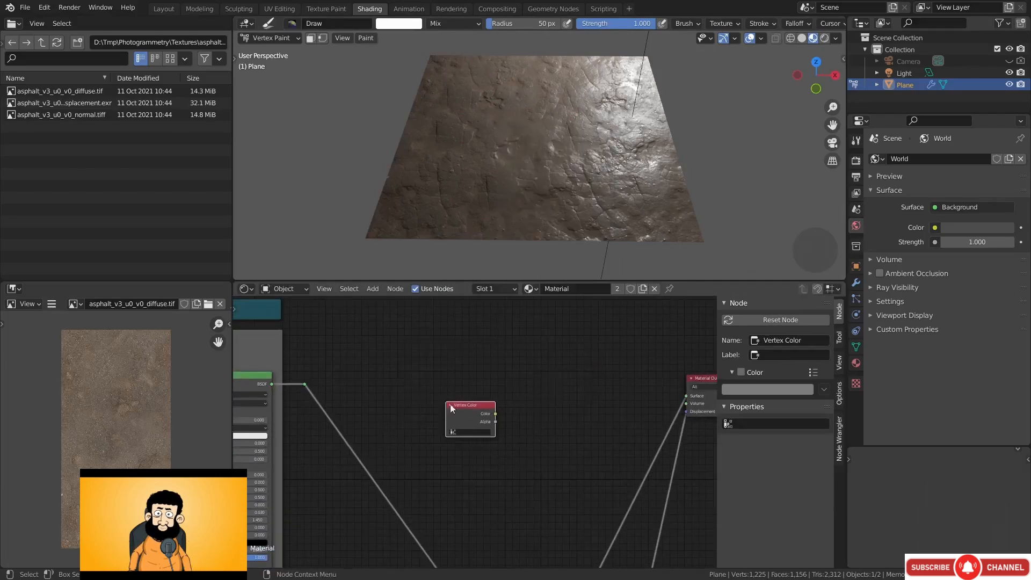
Assign the Col vertex color layer to the Vertex Color node
scroll(468, 439, up, 5)
click(468, 431)
click(457, 279)
scroll(555, 379, down, 3)
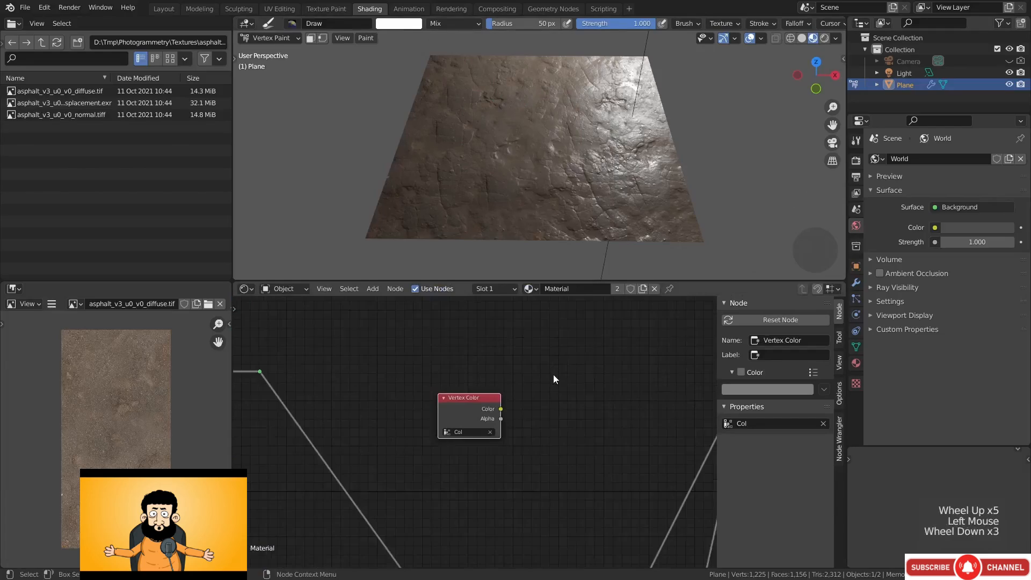
Preview the Vertex Color node's Color output on the plane and open the paint brush's color picker
middle_drag(554, 379, 376, 465)
ctrl+shift+click(327, 453)
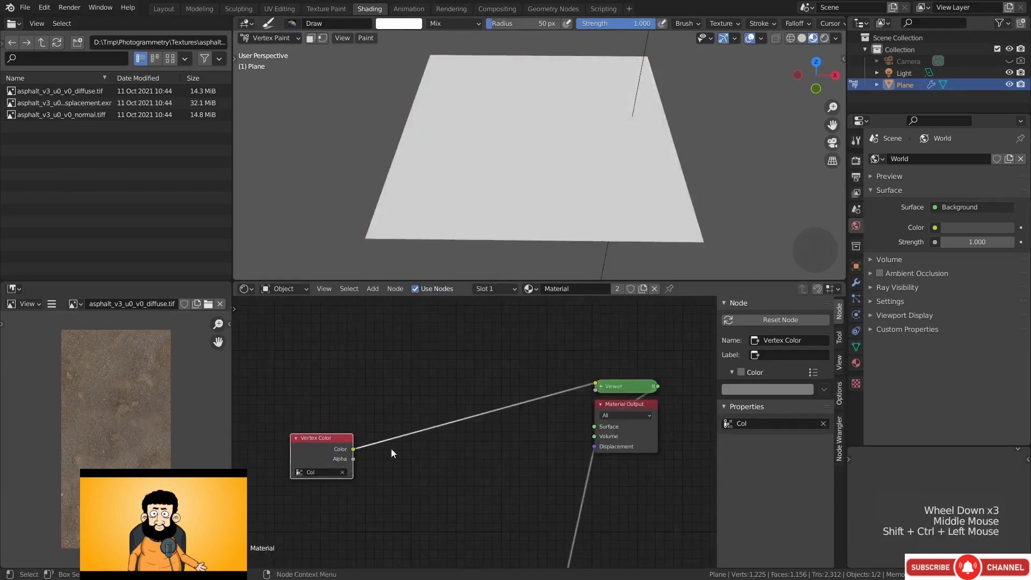
middle_drag(410, 446, 521, 403)
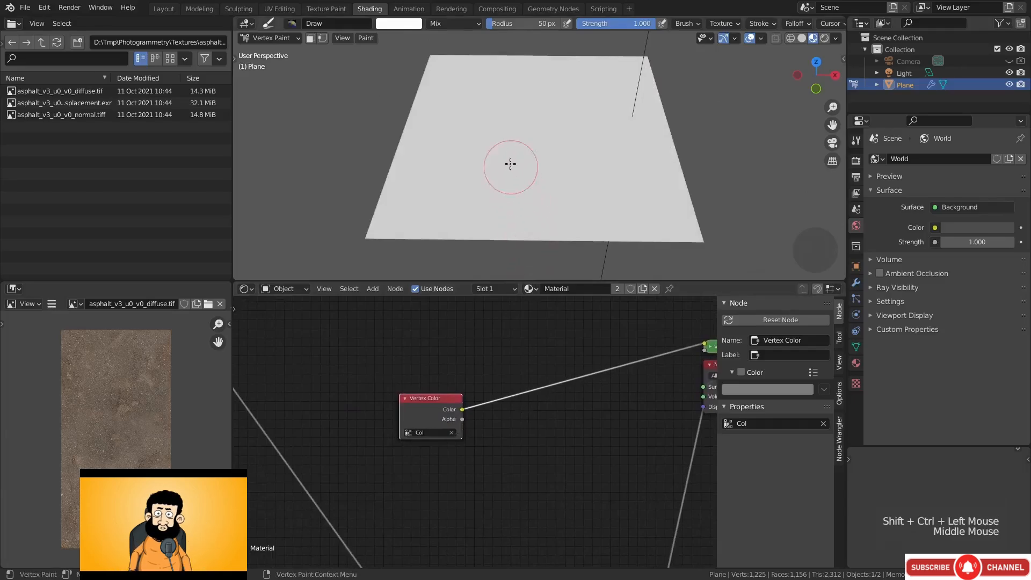
mouse_move(528, 157)
middle_down()
mouse_move(531, 177)
mouse_move(530, 158)
middle_up()
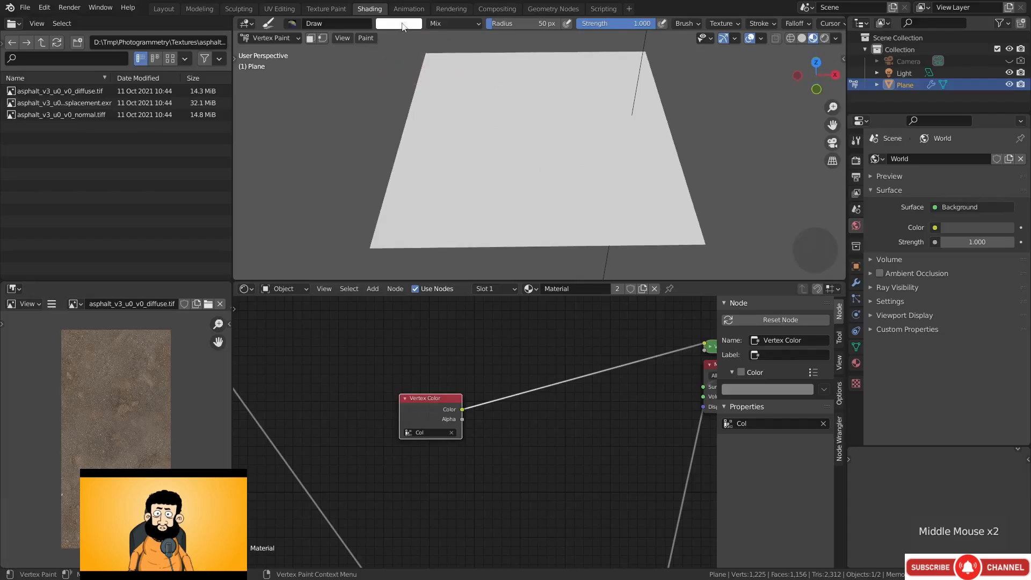
click(403, 25)
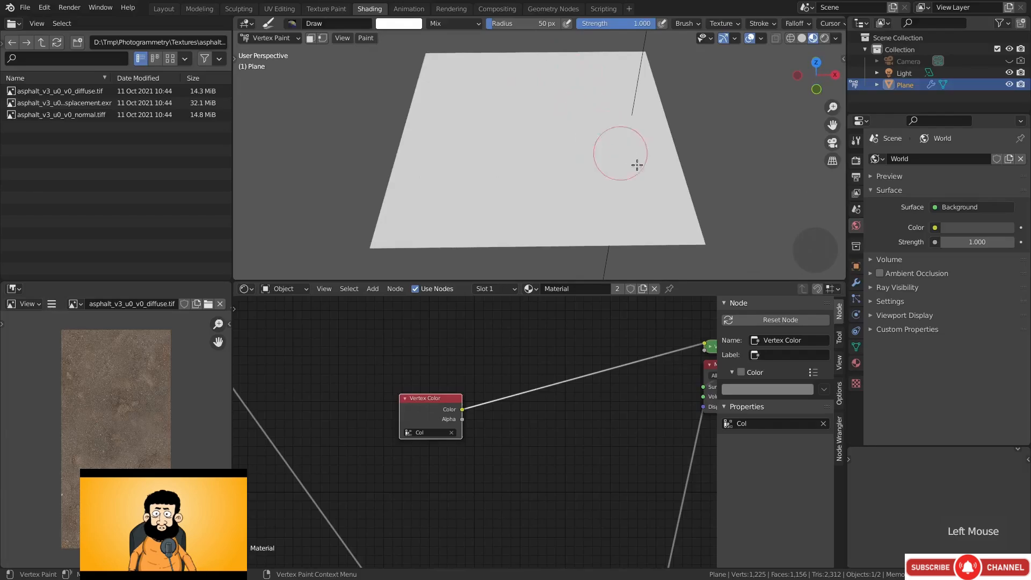
Try black and white brush strokes on the plane and fill its vertex colors with black
click(856, 141)
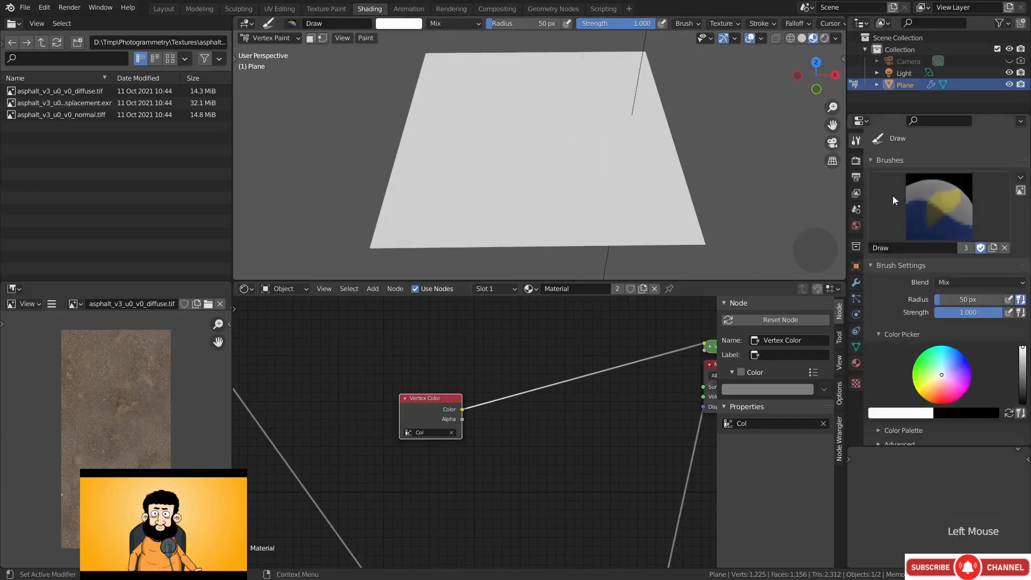
middle_drag(888, 304, 887, 226)
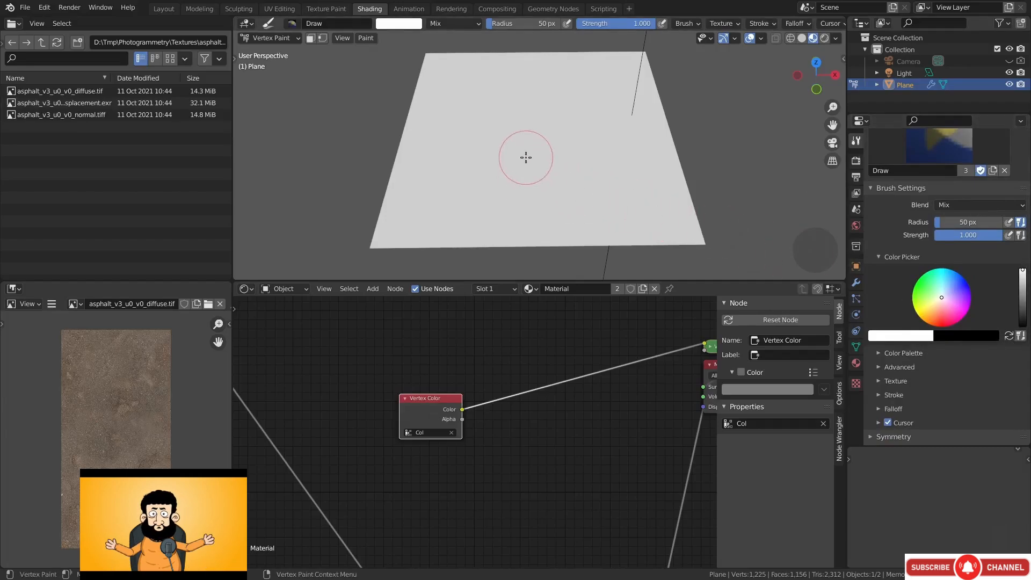
key(x)
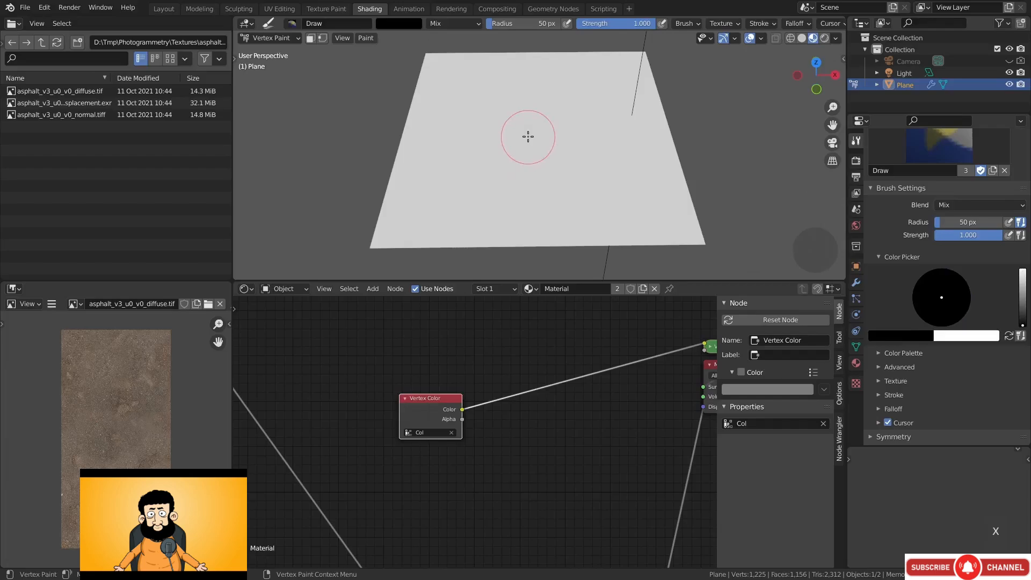
mouse_move(528, 136)
mouse_down()
mouse_move(523, 110)
mouse_move(505, 114)
mouse_move(499, 137)
mouse_move(512, 152)
mouse_move(532, 134)
mouse_move(505, 144)
mouse_move(520, 149)
mouse_move(514, 143)
mouse_up()
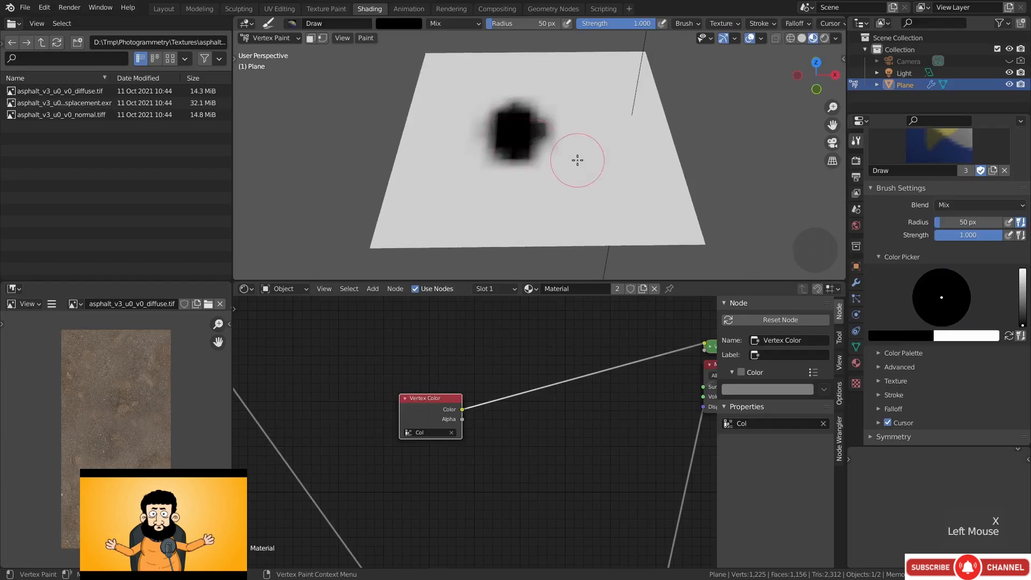
key(x)
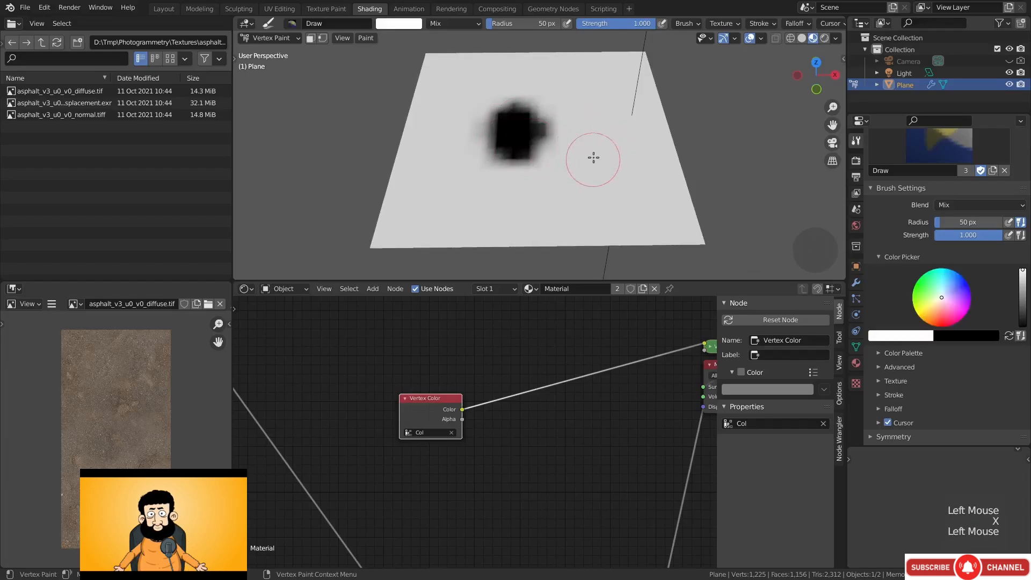
drag(569, 119, 452, 144)
key(x)
drag(596, 156, 523, 90)
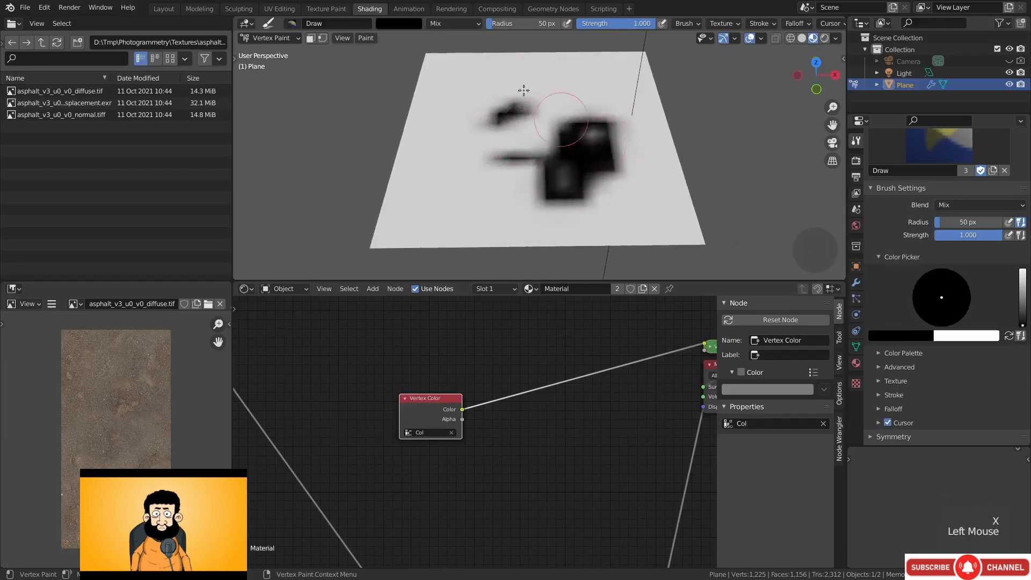
click(370, 41)
click(391, 50)
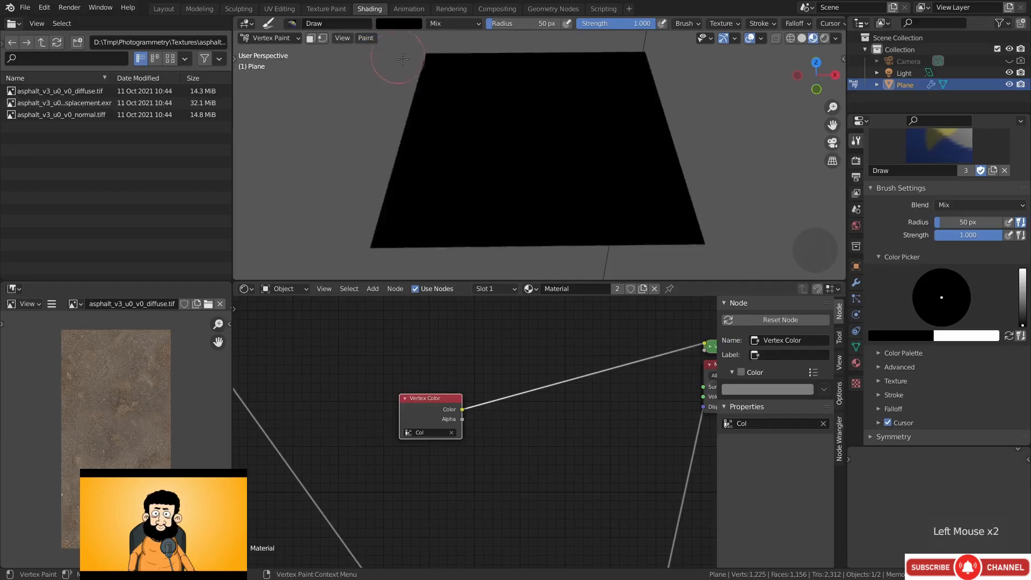
Fill the plane's vertex colors with white and paint a winding black stroke across it
key(x)
click(367, 38)
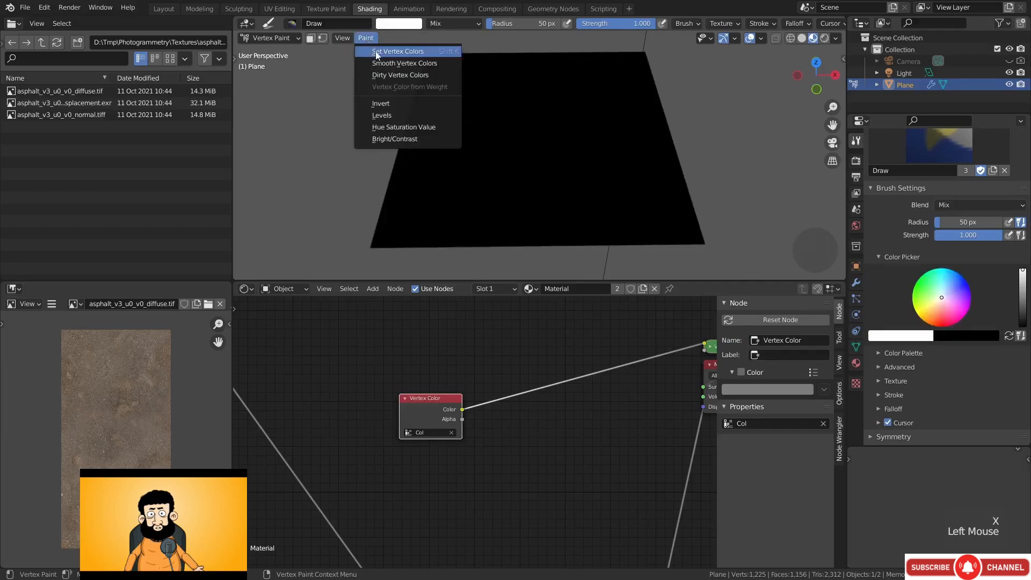
click(382, 51)
key(x)
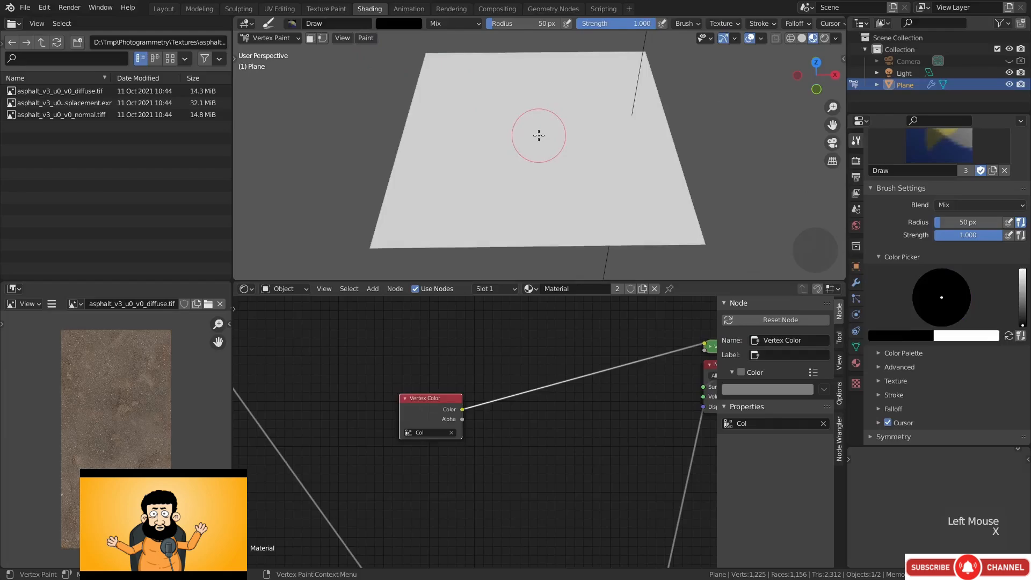
mouse_move(501, 105)
mouse_down()
mouse_move(439, 96)
mouse_move(454, 173)
mouse_move(612, 175)
mouse_move(711, 190)
mouse_up()
Move the Vertex Color node beside the Mix node that supplies the mask to both blends
scroll(478, 433, down, 4)
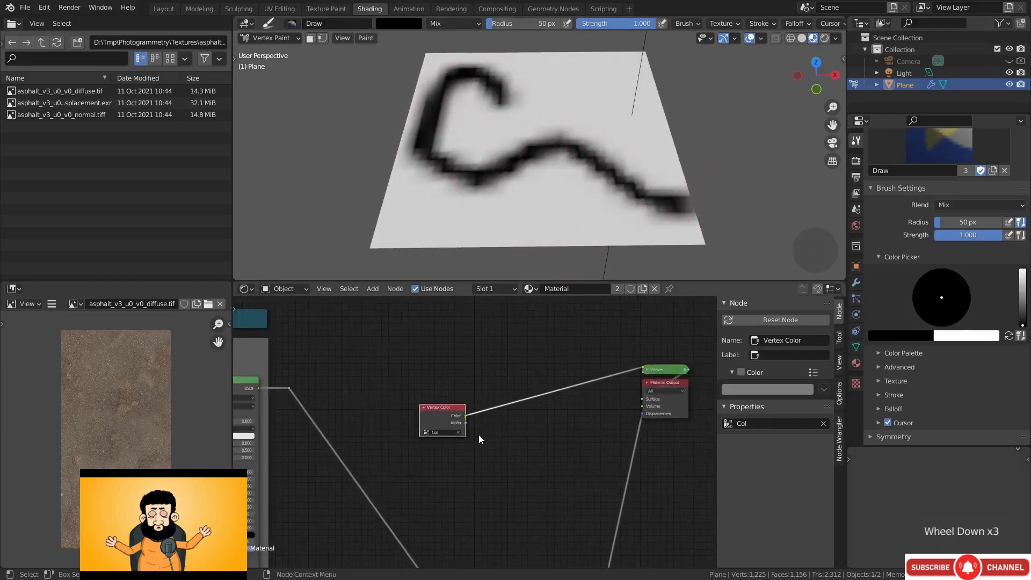
middle_drag(478, 434, 488, 369)
key(ctrl+space)
scroll(462, 371, down, 3)
middle_drag(426, 343, 511, 221)
drag(517, 63, 301, 430)
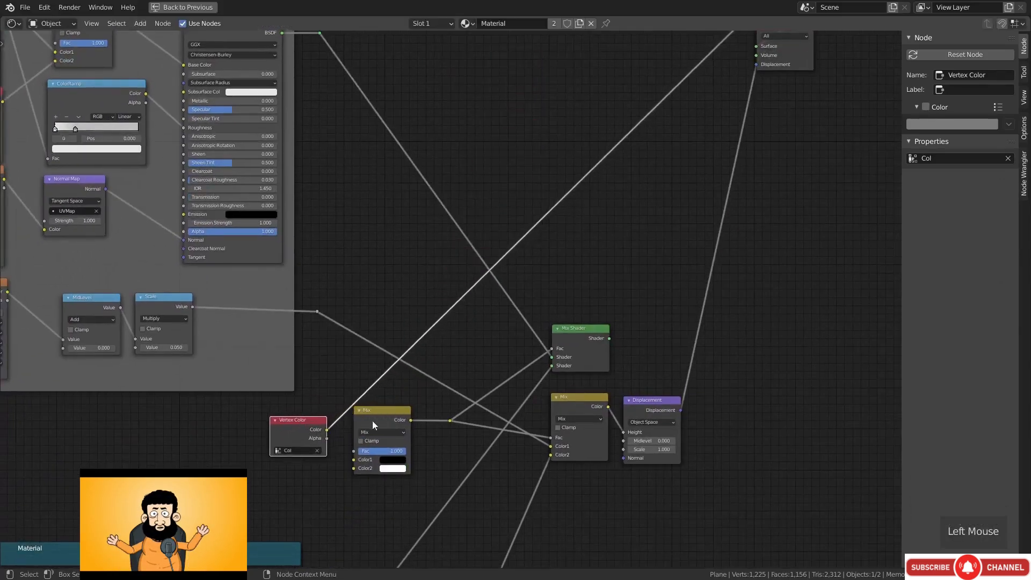
Feed the mask reroute from the Vertex Color node's Color output instead of the Mix node and send the Mix Shader to the Material Output
drag(378, 422, 292, 475)
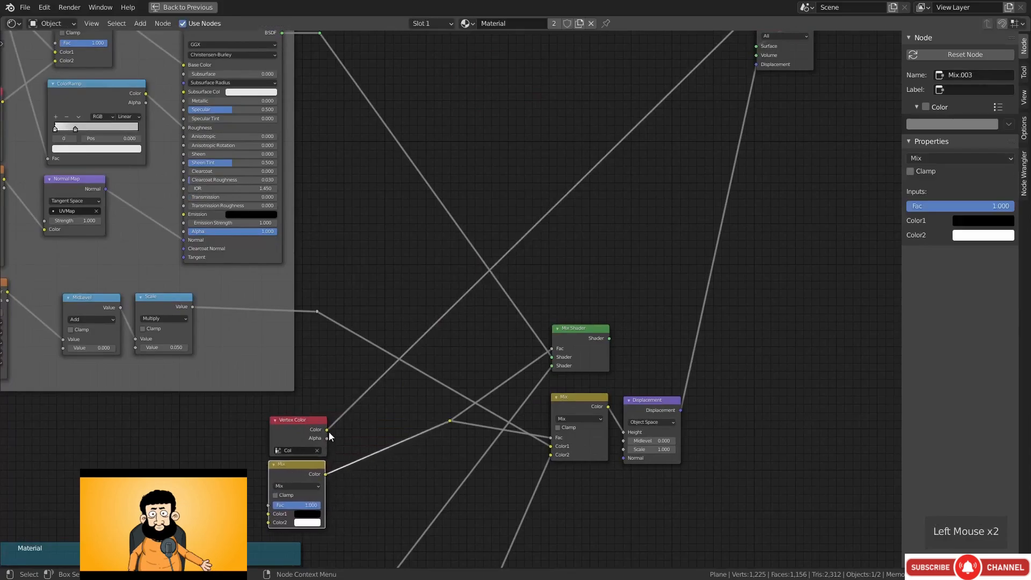
drag(326, 429, 450, 421)
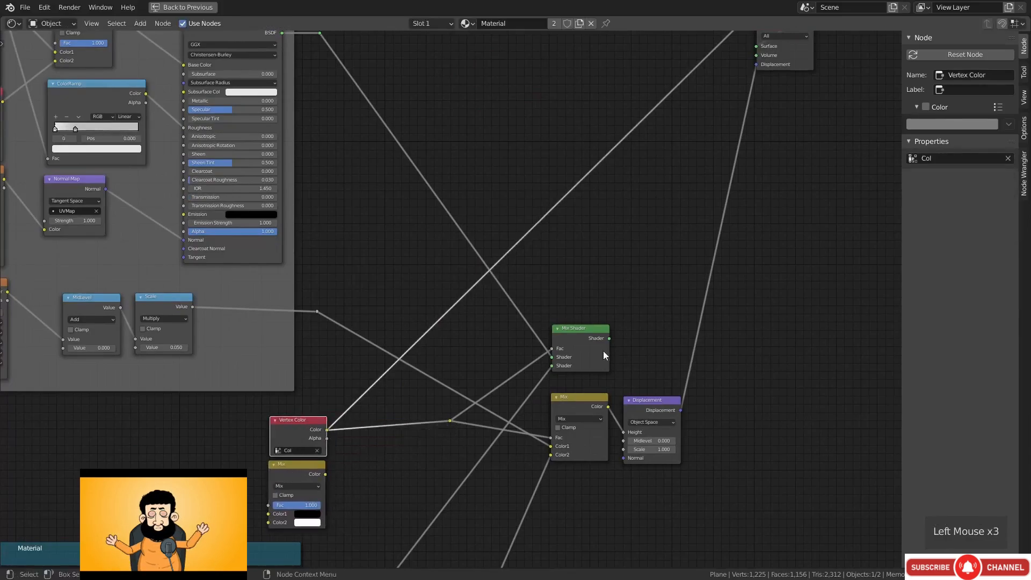
ctrl+shift+click(585, 337)
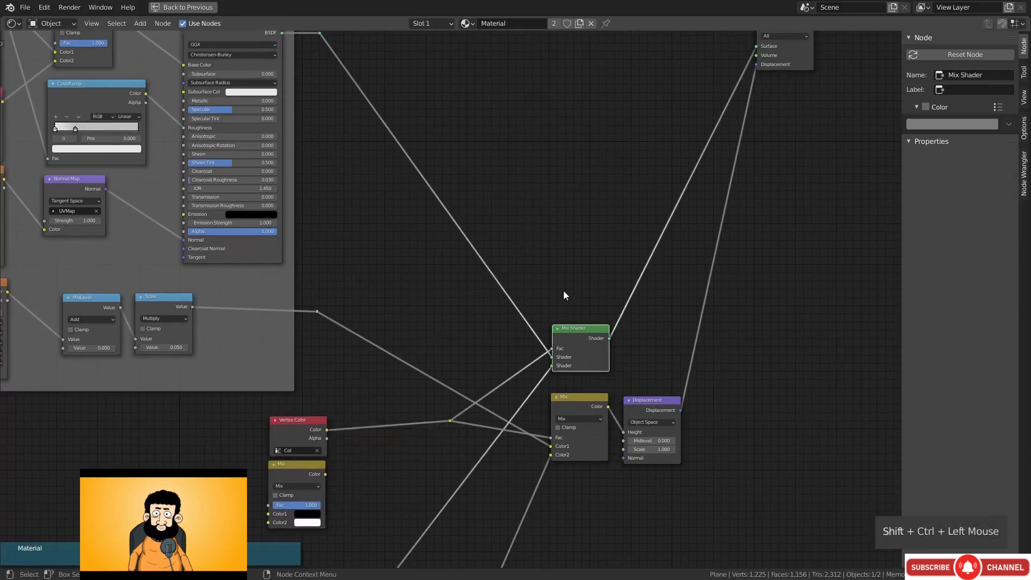
middle_drag(562, 290, 568, 289)
key(ctrl+space)
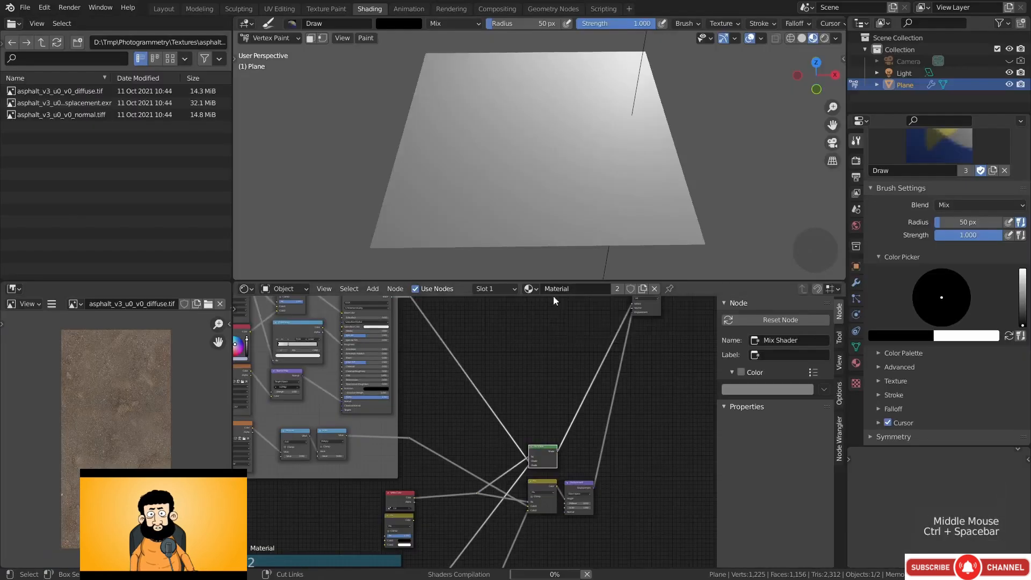
Paint black strokes and white strokes across the plane to blend the dirt and asphalt layers
middle_drag(542, 242, 535, 221)
mouse_move(570, 141)
mouse_down()
mouse_move(548, 120)
mouse_move(463, 117)
mouse_move(609, 125)
mouse_up()
shift+middle_drag(552, 109, 539, 182)
drag(548, 161, 596, 145)
shift+middle_drag(590, 177, 574, 86)
middle_drag(575, 86, 559, 70)
shift+middle_drag(559, 70, 559, 107)
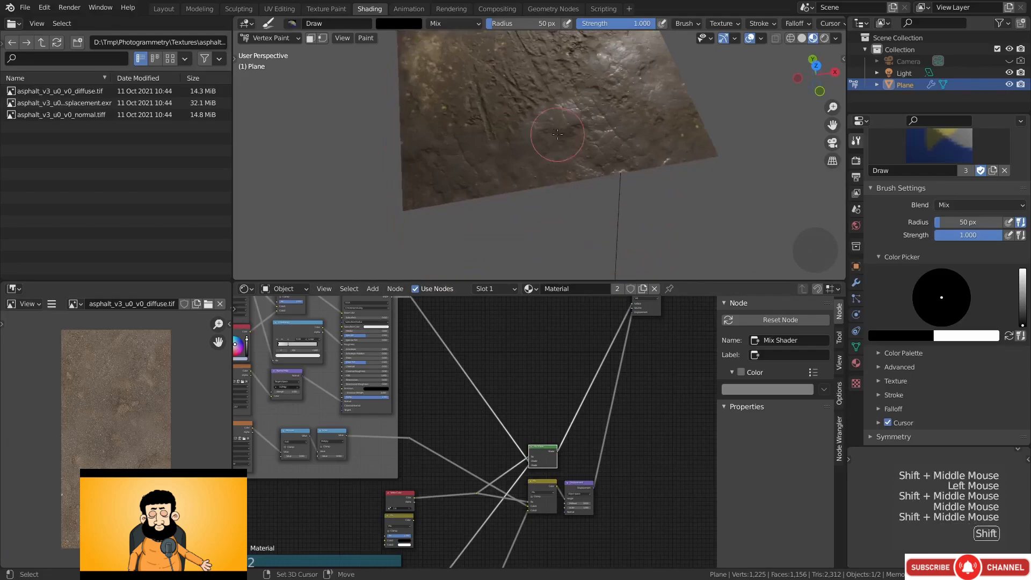
mouse_move(558, 129)
mouse_down()
mouse_move(464, 171)
mouse_move(530, 115)
mouse_up()
shift+middle_drag(591, 107, 577, 180)
key(x)
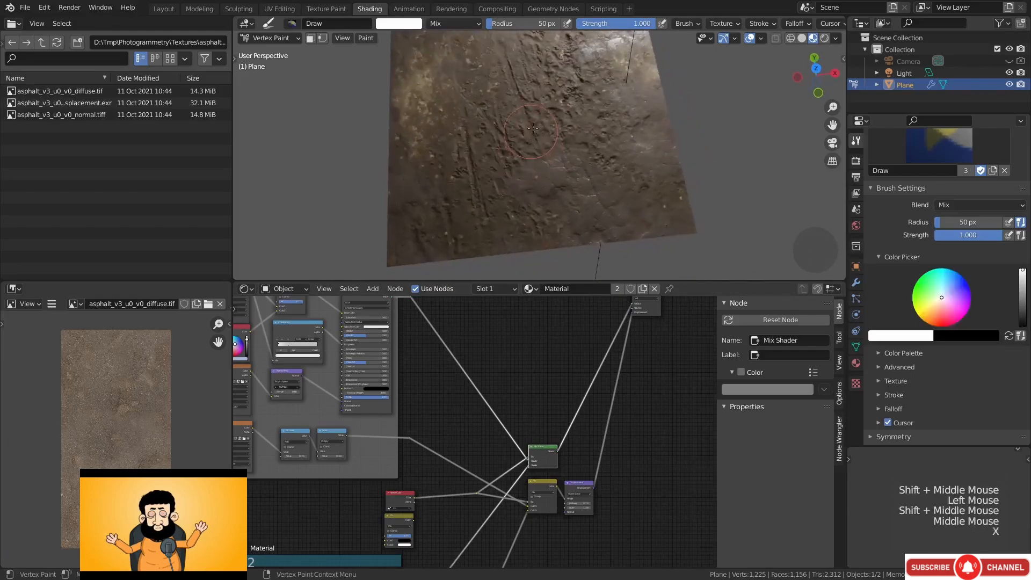
mouse_move(540, 129)
mouse_down()
mouse_move(559, 107)
mouse_move(459, 247)
mouse_up()
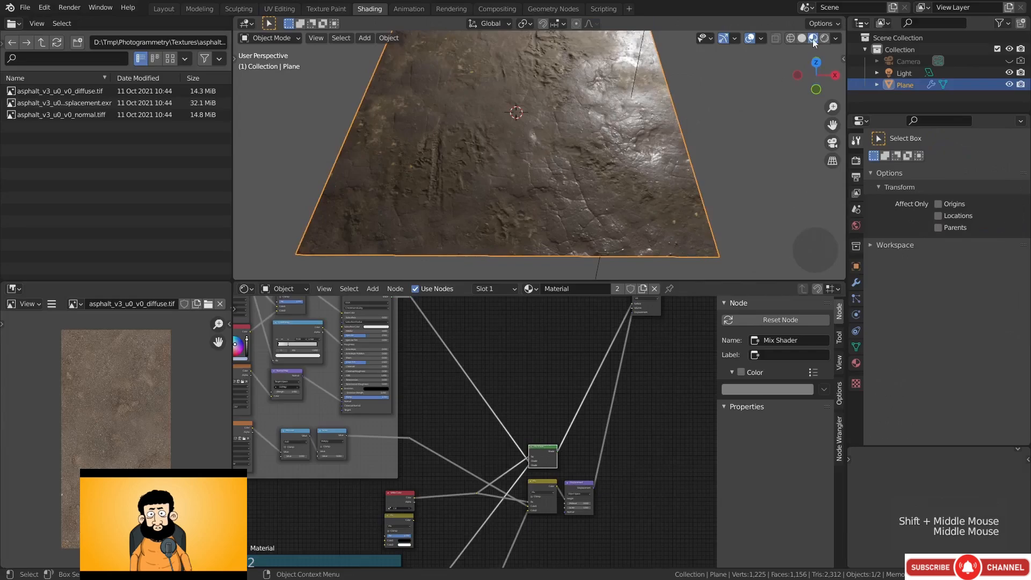
Examine the painted displacement blend up close in Rendered shading and return to Material Preview
click(823, 39)
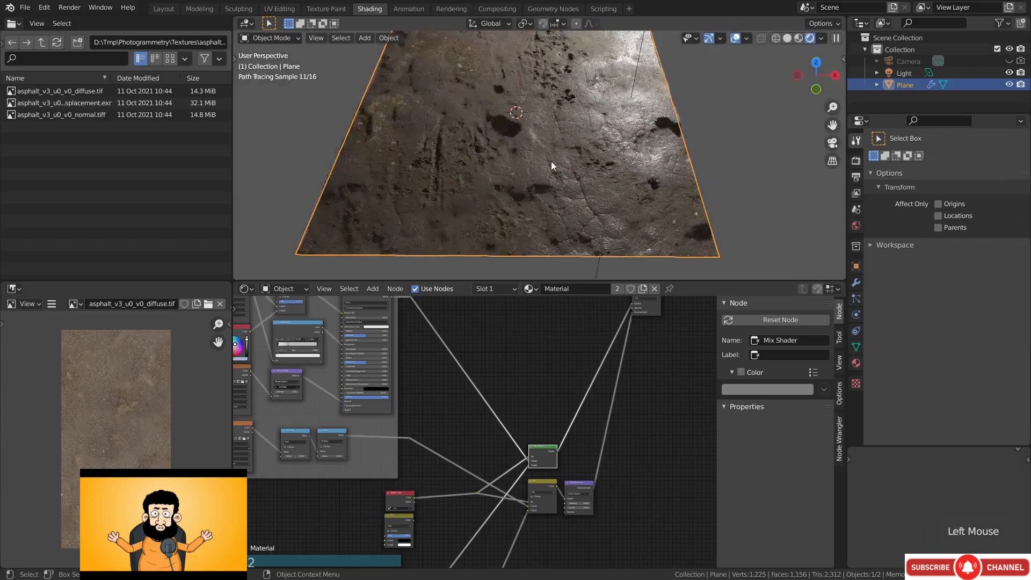
mouse_move(551, 161)
middle_down()
mouse_move(489, 169)
mouse_move(542, 157)
middle_up()
scroll(533, 160, up, 2)
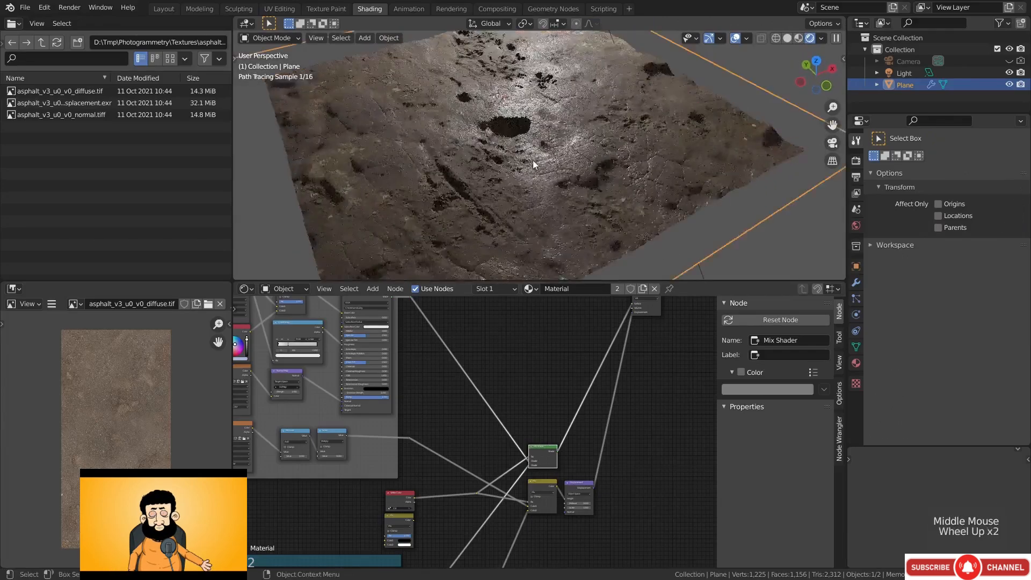
scroll(533, 163, up, 1)
shift+middle_drag(568, 117, 569, 190)
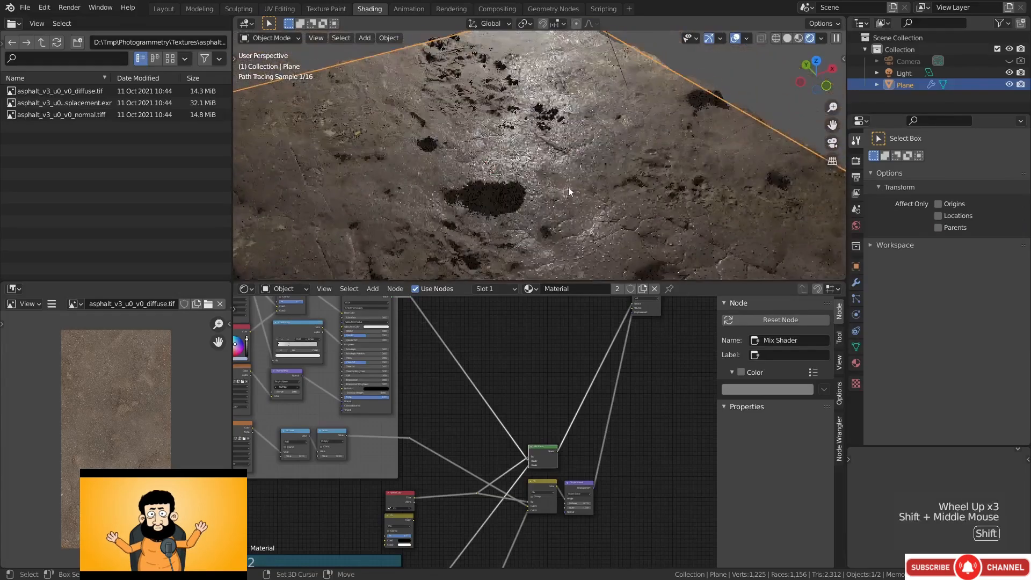
middle_drag(572, 146, 535, 153)
mouse_move(534, 155)
shift+middle_down()
mouse_move(581, 139)
mouse_move(570, 174)
mouse_move(609, 147)
mouse_move(581, 150)
mouse_move(607, 157)
mouse_move(535, 153)
mouse_move(536, 173)
shift+middle_up()
click(797, 38)
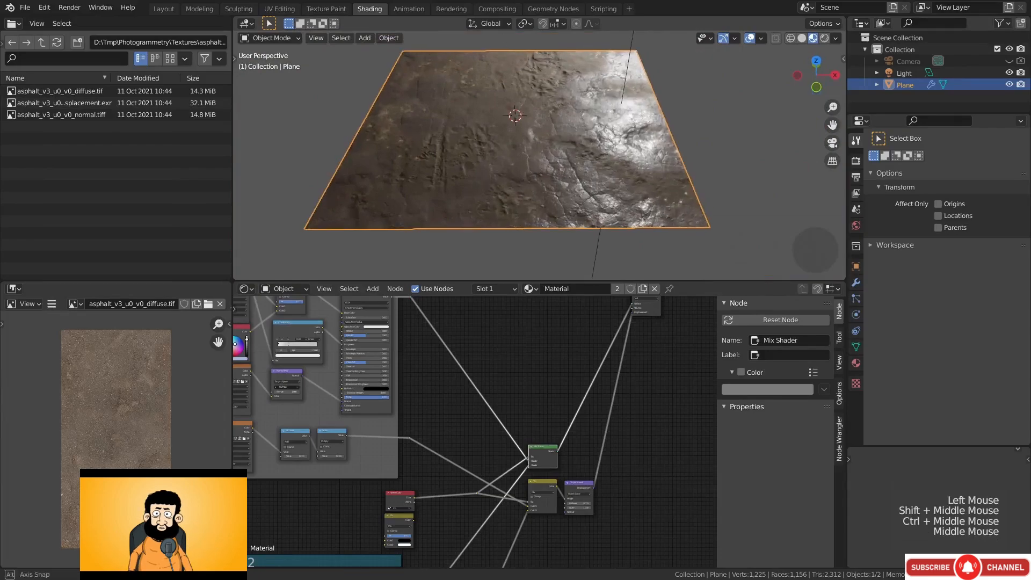
Insert a Math node between the Vertex Color node's Color output and the mask reroute
scroll(419, 456, up, 3)
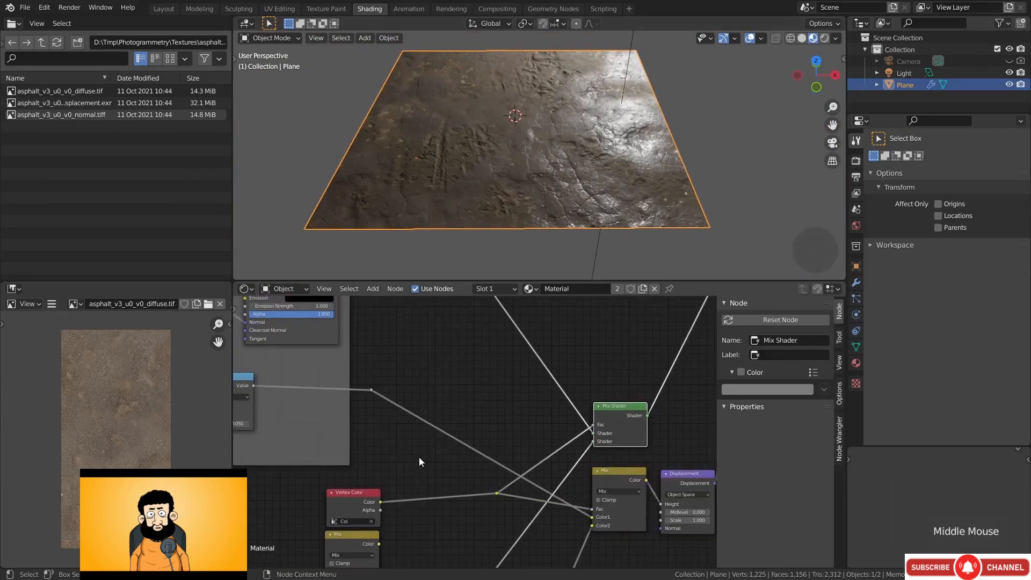
key(shift+a)
mouse_move(449, 520)
click(463, 453)
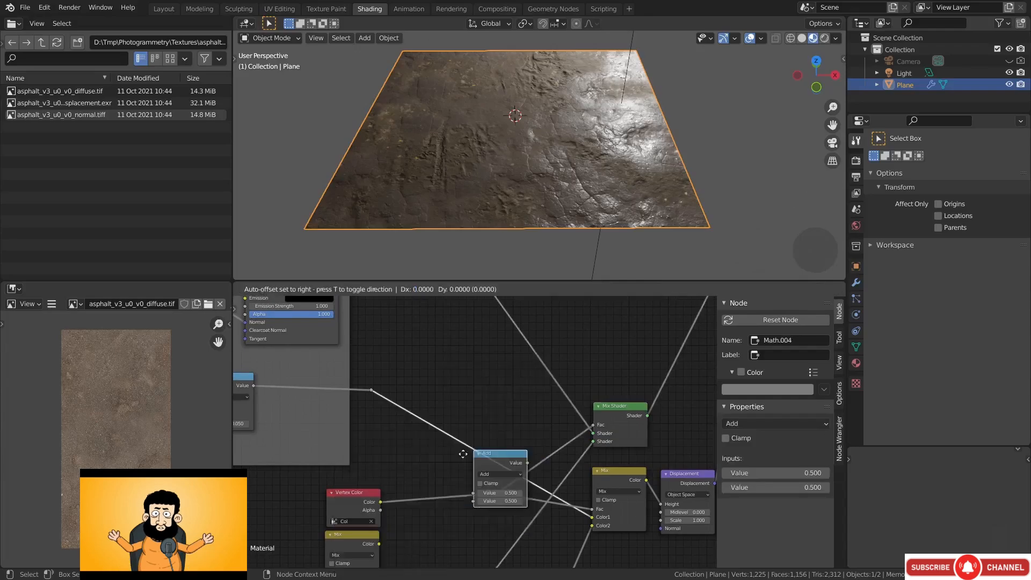
click(399, 472)
drag(437, 477, 434, 477)
Set the Math node's operation to Power with an exponent of 6.3
middle_drag(434, 478, 421, 434)
scroll(421, 436, up, 2)
click(421, 449)
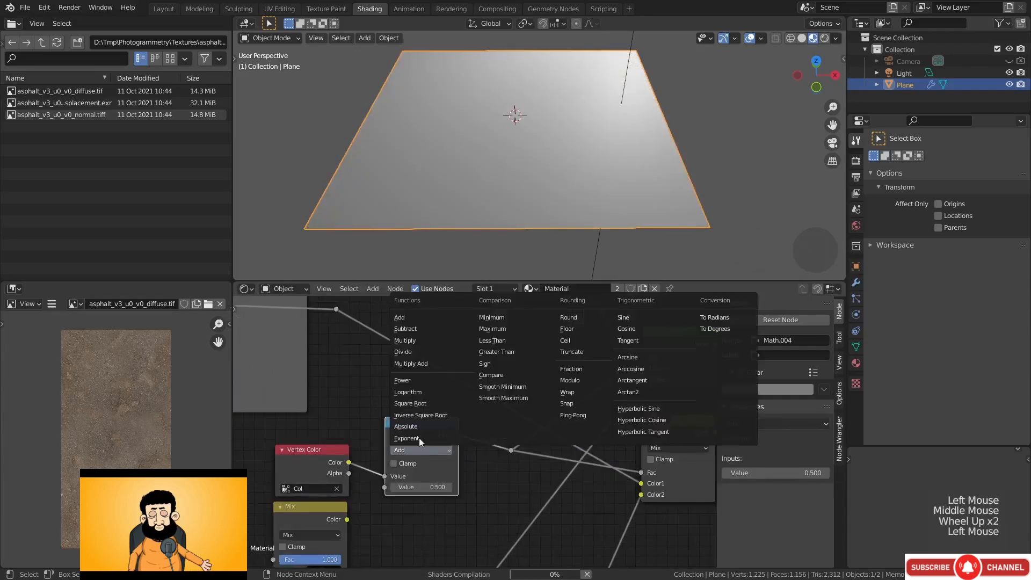
click(419, 380)
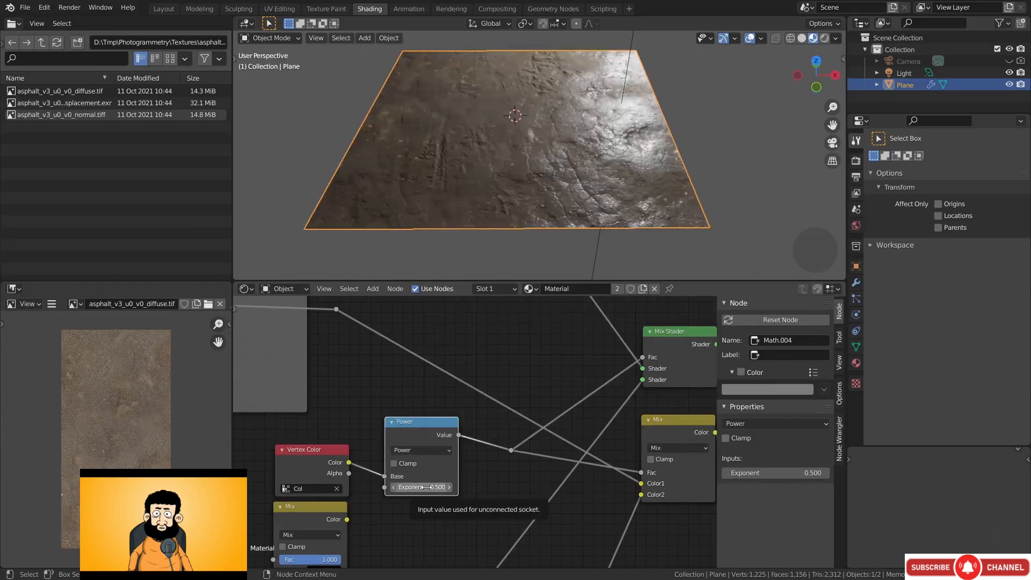
drag(421, 487, 483, 487)
Preview the Power node's mask on the plane and set its exponent to 8.2
mouse_move(507, 176)
middle_down()
mouse_move(507, 234)
mouse_move(505, 196)
middle_up()
scroll(410, 431, down, 2)
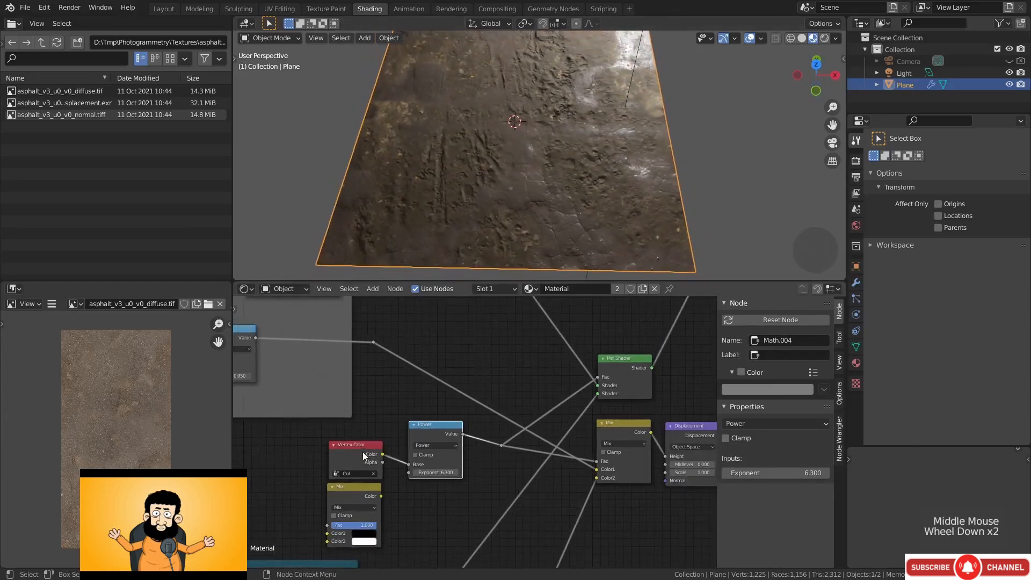
ctrl+shift+click(437, 430)
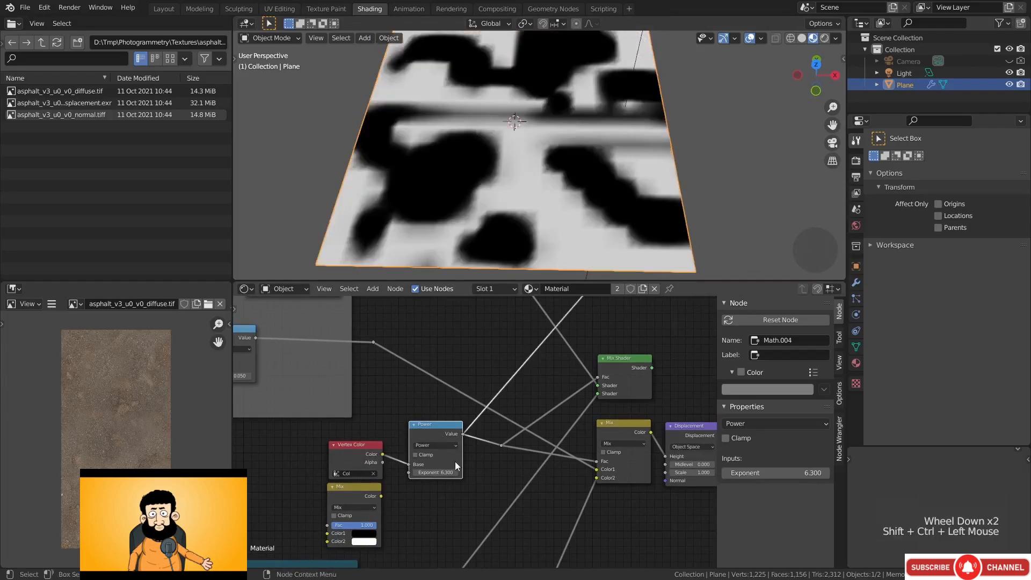
middle_drag(456, 462, 466, 465)
scroll(466, 465, up, 2)
drag(424, 487, 444, 487)
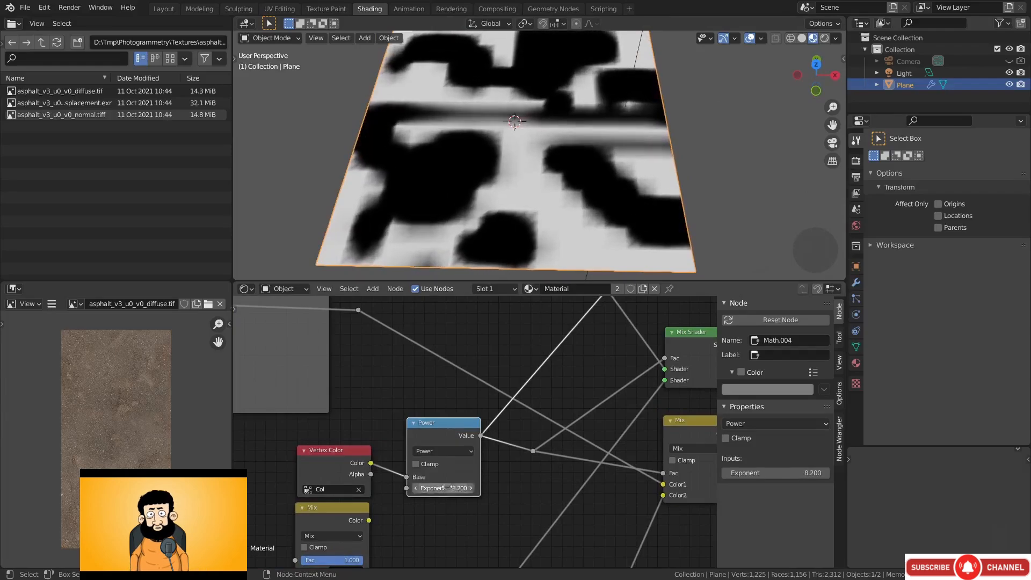
Send the Mix Shader back to the Material Output to show the blended material on the plane
scroll(451, 473, down, 3)
middle_drag(521, 410, 488, 411)
ctrl+shift+click(497, 389)
middle_drag(385, 466, 471, 460)
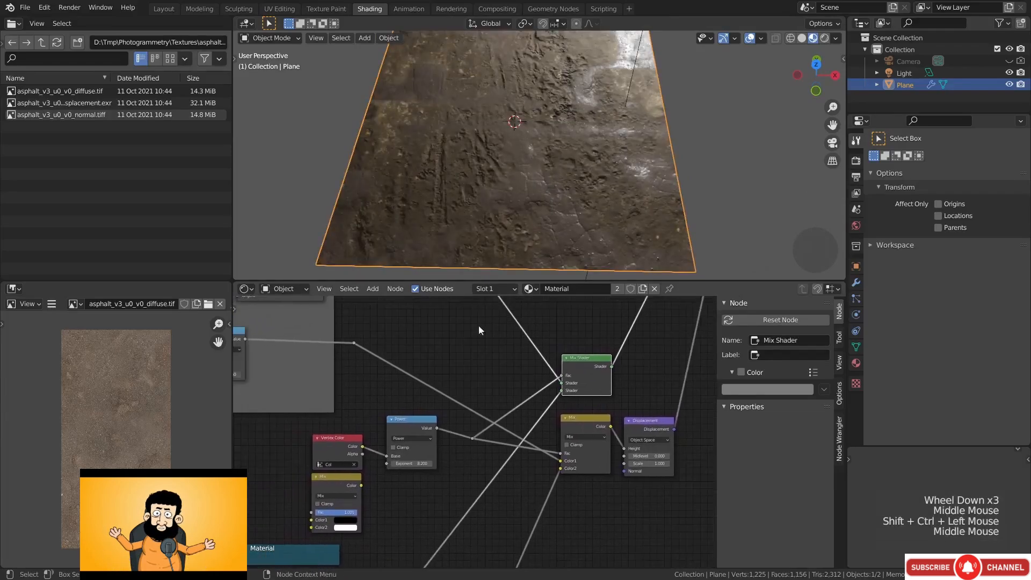
Return the plane to Vertex Paint mode and paint a white stroke on it
scroll(513, 188, up, 2)
middle_drag(505, 191, 516, 189)
scroll(516, 188, down, 1)
key(ctrl+Tab)
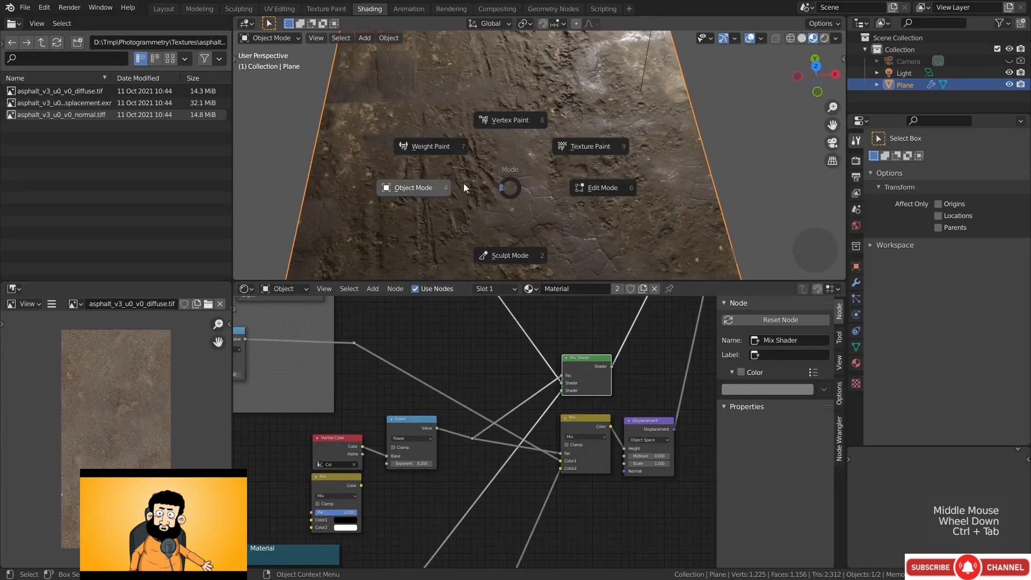
click(510, 120)
key(x)
mouse_move(404, 111)
mouse_down()
mouse_move(413, 173)
mouse_move(473, 174)
mouse_up()
scroll(502, 154, up, 2)
middle_drag(486, 171, 512, 145)
shift+middle_drag(513, 145, 529, 161)
scroll(632, 431, down, 3)
mouse_move(632, 430)
middle_down()
mouse_move(574, 436)
mouse_move(515, 494)
middle_up()
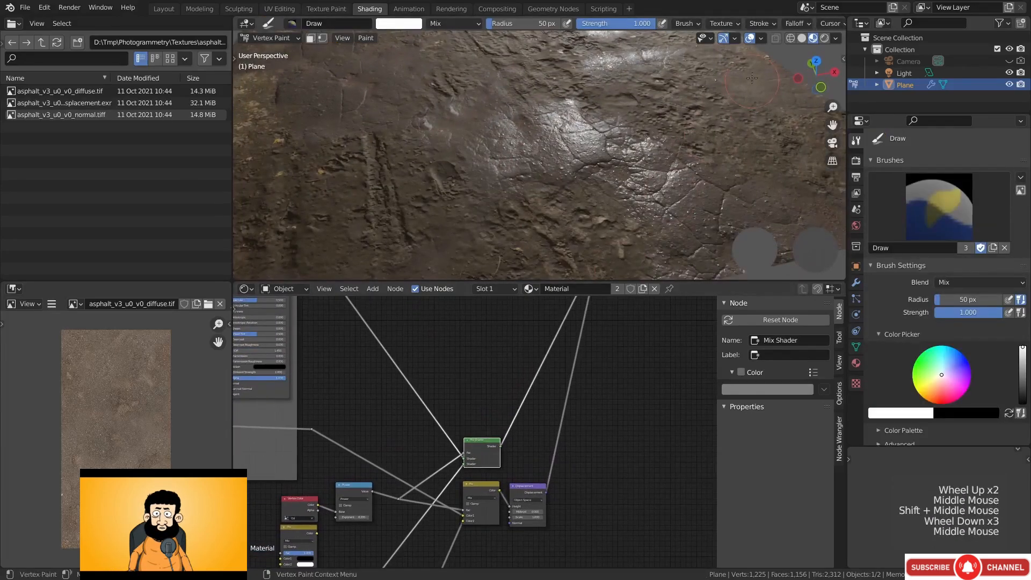
Switch the viewport to Rendered shading and paint alternating white and black strokes on the plane
click(825, 38)
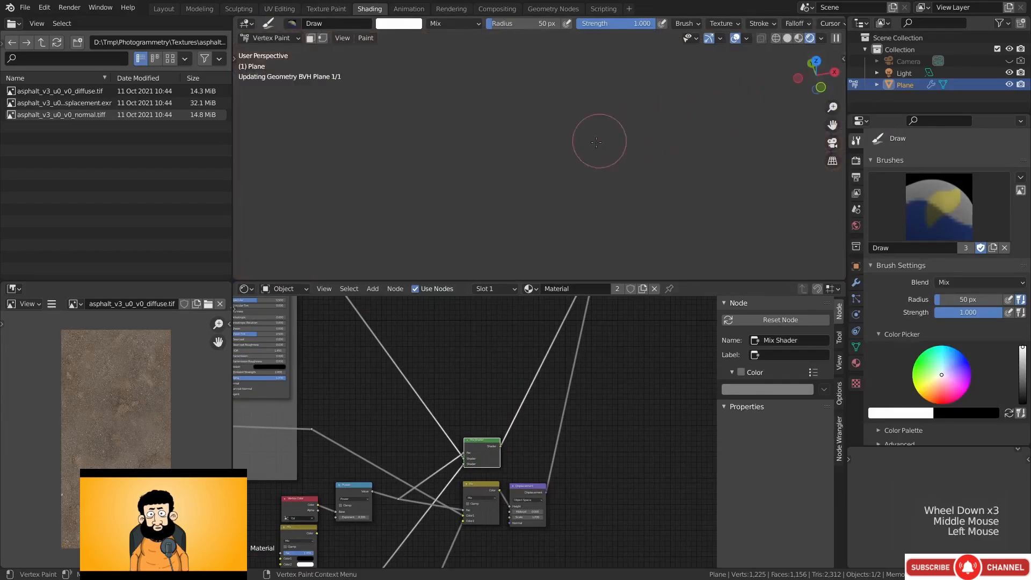
middle_drag(598, 138, 510, 172)
mouse_move(511, 171)
middle_down()
mouse_move(483, 186)
mouse_move(462, 150)
middle_up()
scroll(493, 182, up, 2)
middle_drag(462, 150, 466, 183)
drag(466, 183, 462, 115)
key(x)
mouse_move(495, 151)
mouse_down()
mouse_move(497, 217)
mouse_move(462, 151)
mouse_move(559, 127)
mouse_up()
key(x)
mouse_move(397, 193)
mouse_down()
mouse_move(536, 160)
mouse_move(515, 145)
mouse_up()
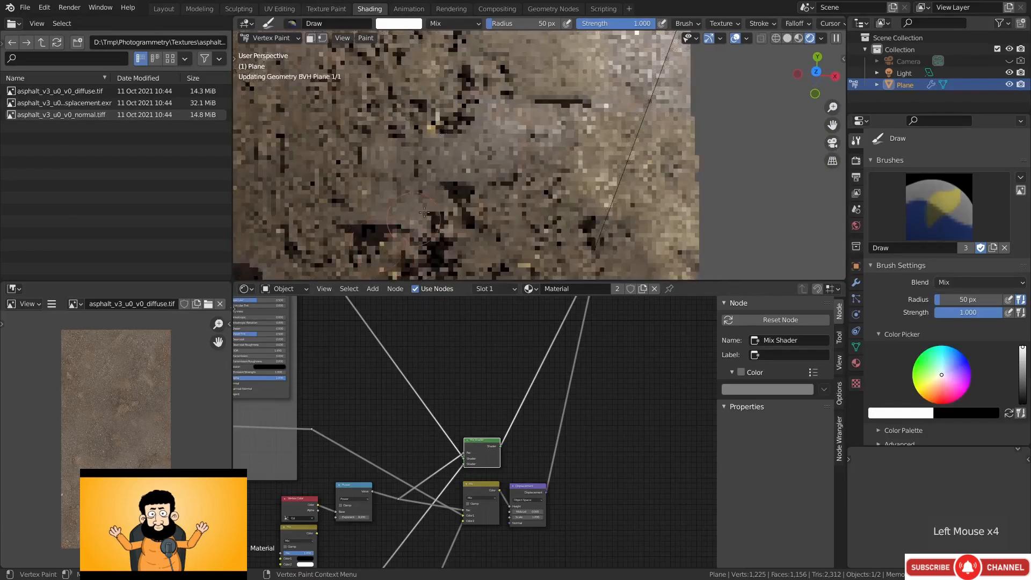
Paint further white strokes on the plane in the rendered view to refine the layer blend
scroll(521, 161, down, 1)
middle_drag(521, 161, 545, 108)
shift+middle_drag(545, 108, 553, 132)
drag(553, 131, 556, 135)
middle_drag(557, 135, 505, 156)
drag(461, 182, 435, 215)
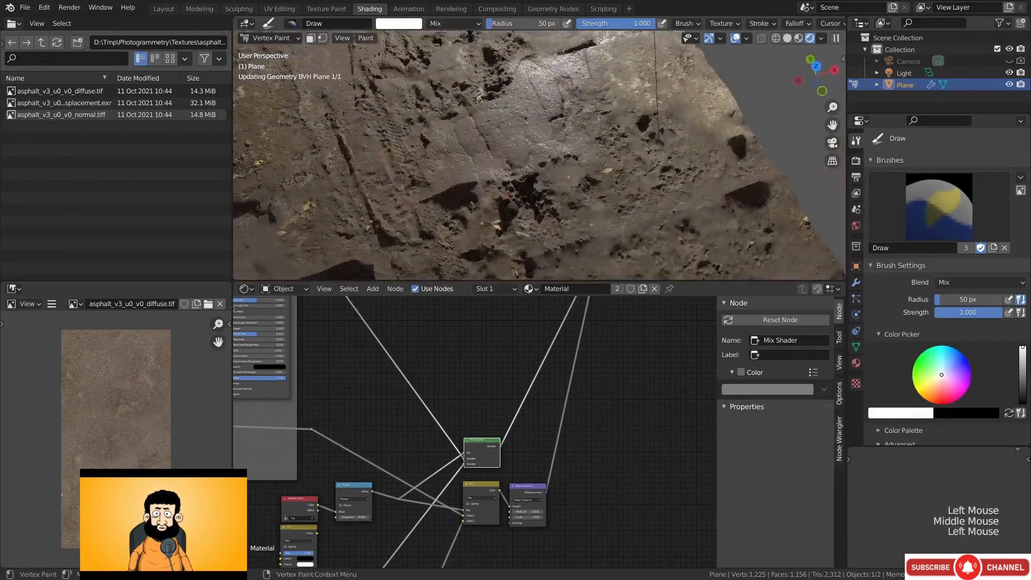
Switch the viewport to Material Preview and drive the displacement Mix node's Fac directly from Vertex Color, removing the reroute after the Power node
mouse_move(435, 215)
shift+middle_down()
mouse_move(499, 188)
mouse_move(515, 166)
mouse_move(549, 178)
shift+middle_up()
scroll(515, 167, down, 2)
click(797, 39)
middle_drag(398, 493, 444, 393)
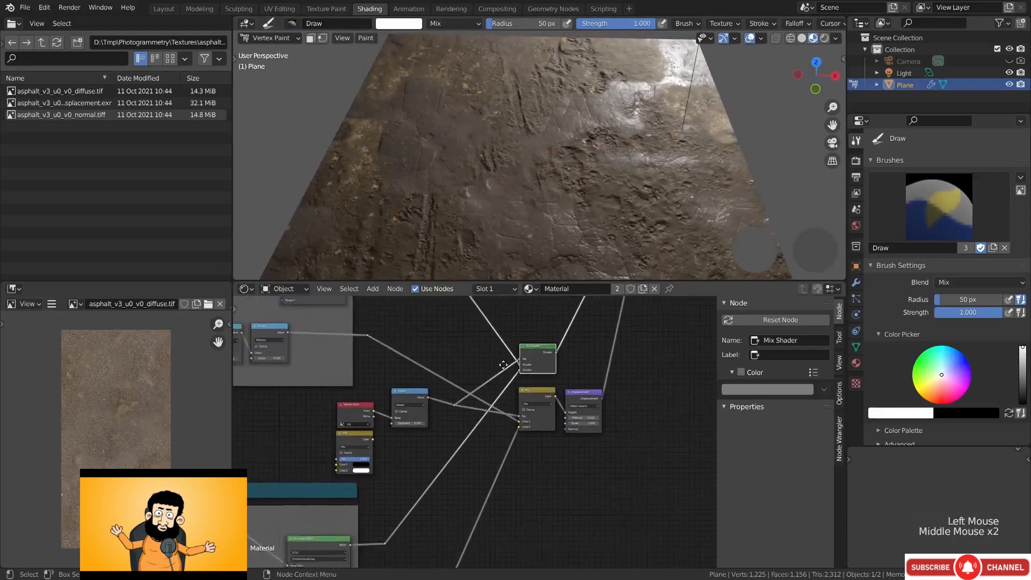
scroll(443, 393, up, 3)
drag(398, 378, 405, 342)
drag(346, 397, 414, 401)
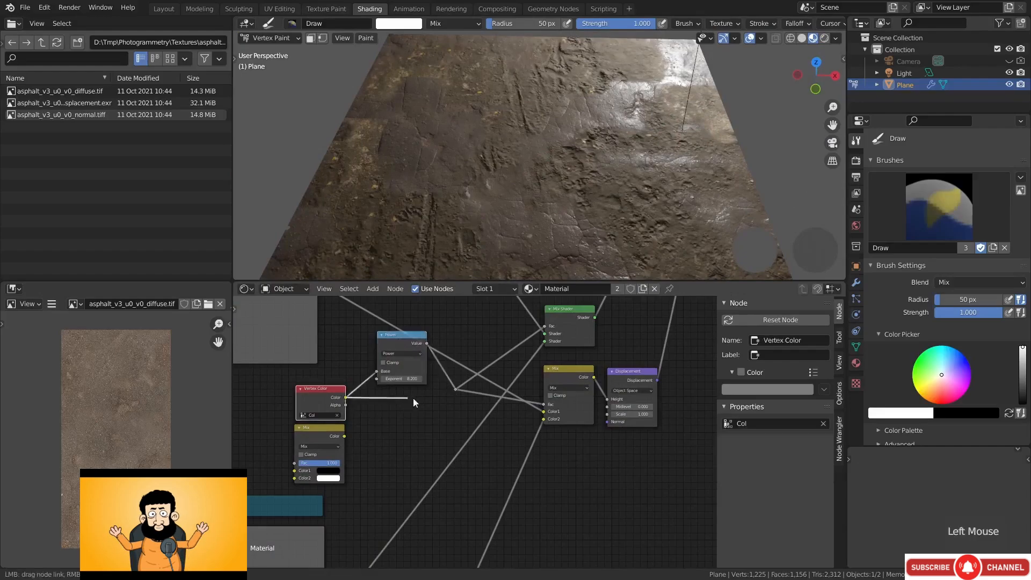
drag(492, 395, 542, 404)
key(ctrl+x)
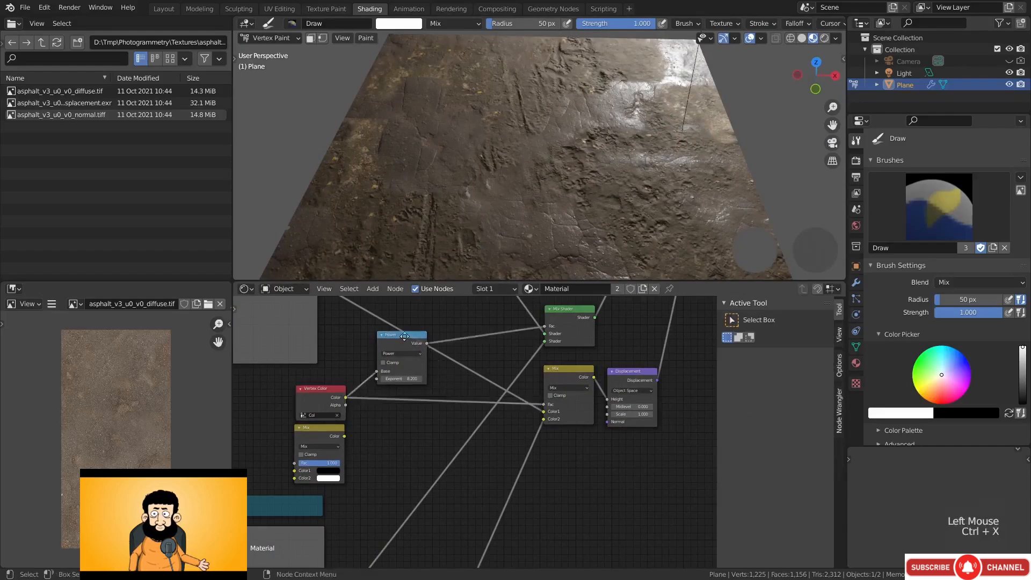
drag(404, 337, 435, 331)
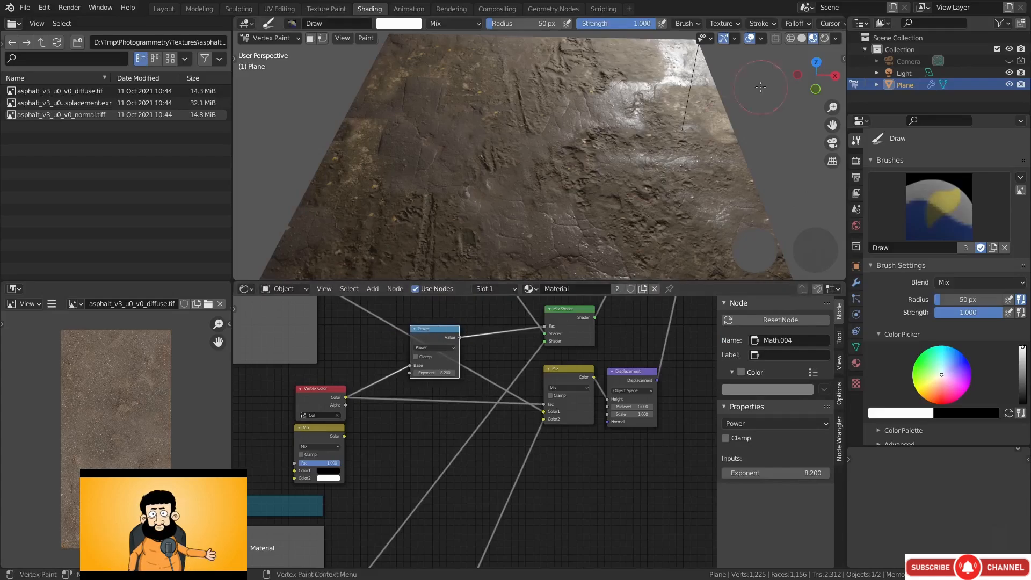
Switch the viewport to Rendered shading and set the displacement Mix node's blend mode to Add
click(826, 40)
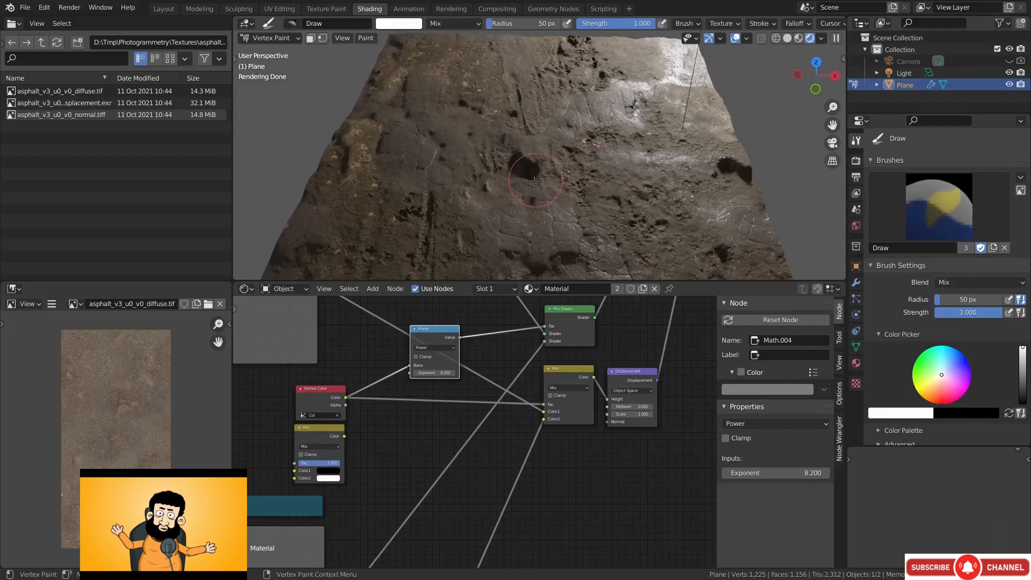
mouse_move(535, 182)
middle_down()
mouse_move(542, 220)
mouse_move(592, 168)
middle_up()
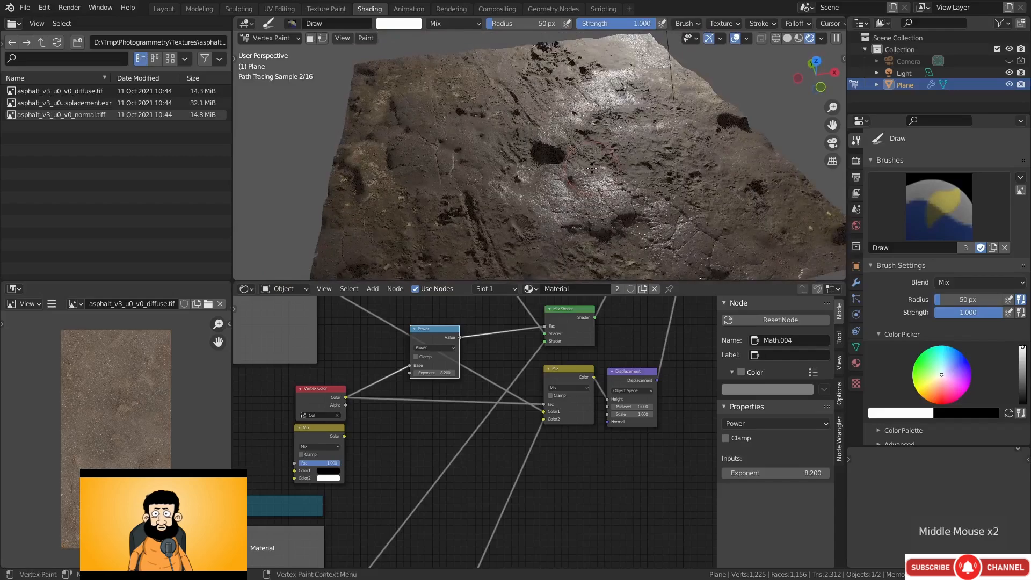
scroll(592, 168, up, 1)
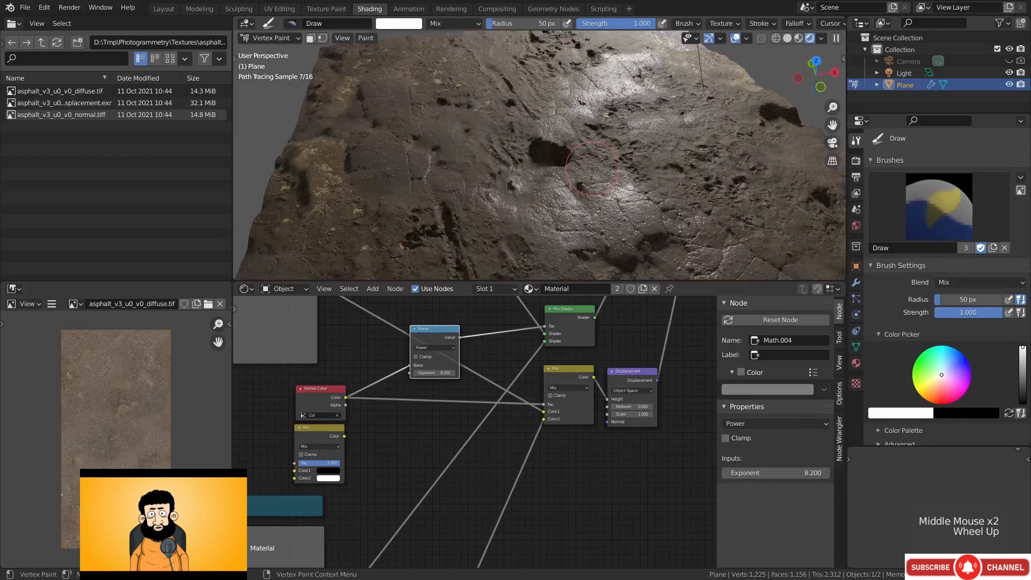
middle_drag(590, 171, 573, 179)
scroll(531, 410, up, 3)
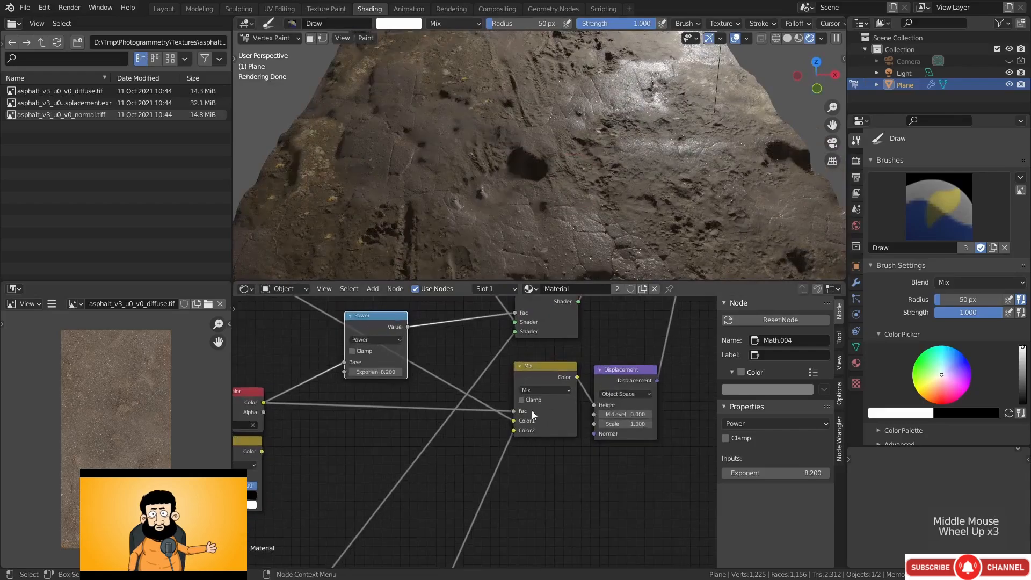
click(540, 389)
click(536, 304)
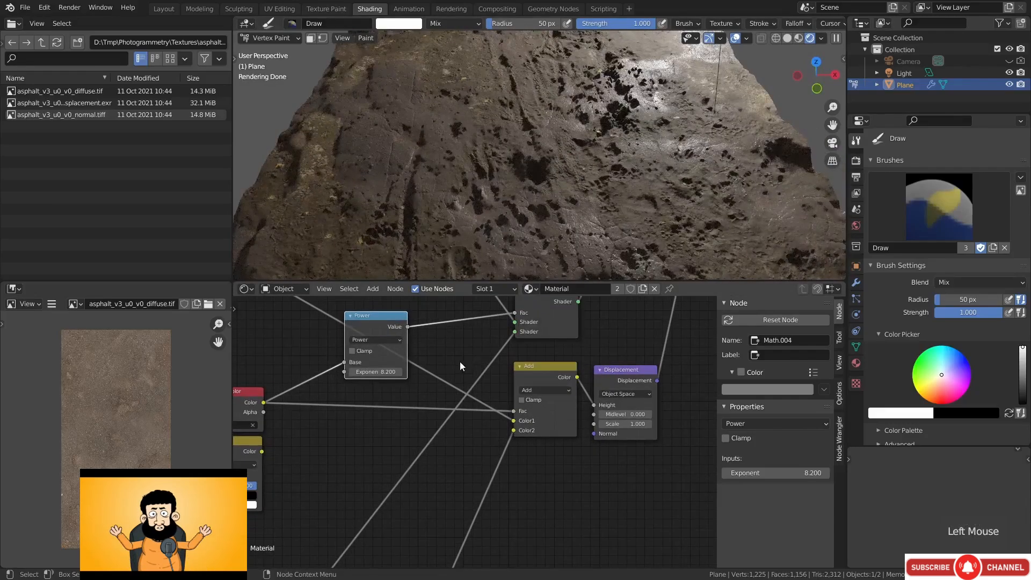
mouse_move(545, 204)
middle_down()
mouse_move(563, 221)
mouse_move(550, 220)
mouse_move(543, 199)
middle_up()
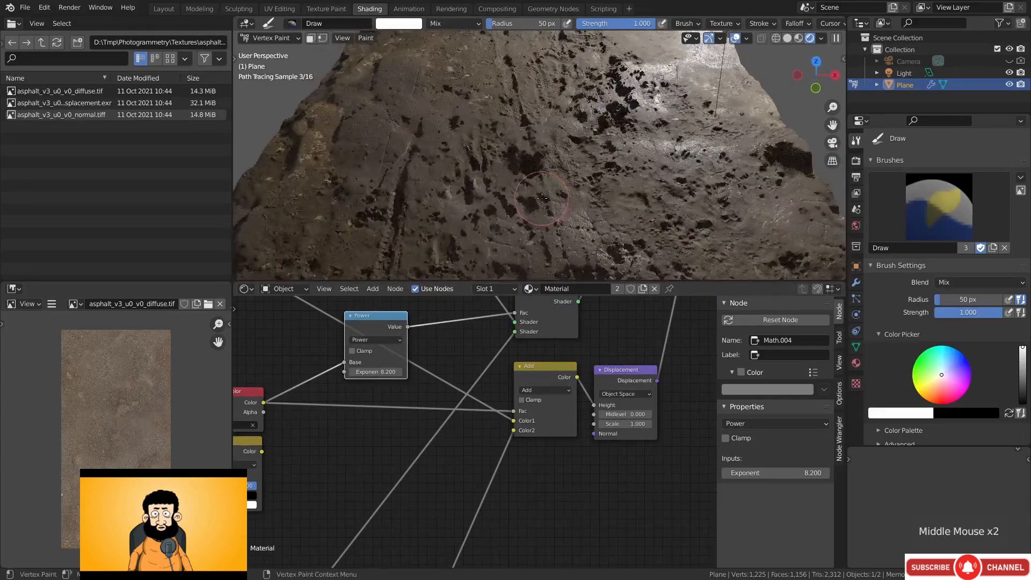
scroll(542, 199, down, 1)
Merge the Vertex Color links through a reroute and feed it from the black-and-white Mix node instead
middle_drag(292, 427, 441, 417)
drag(374, 398, 356, 397)
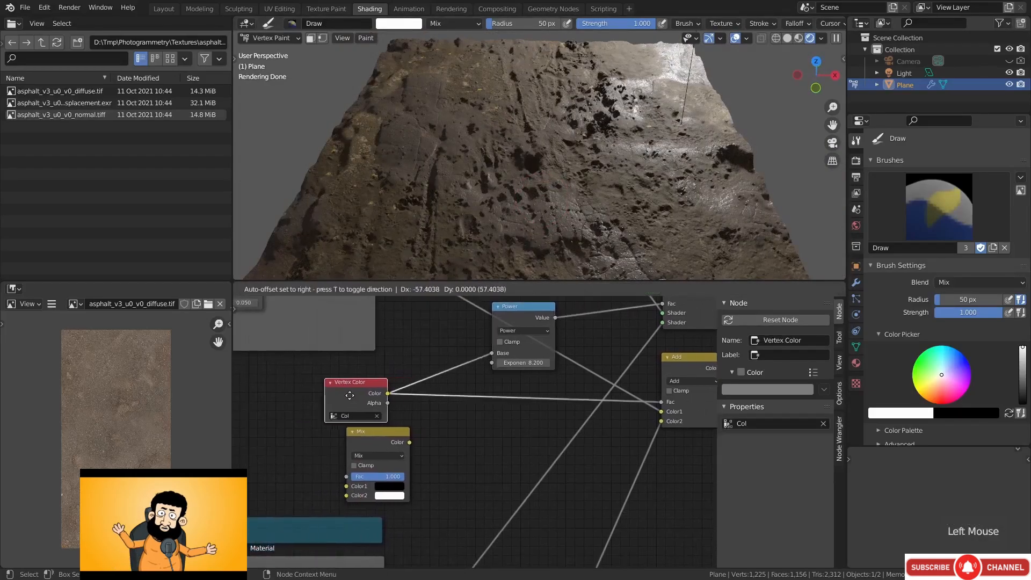
shift+right_drag(448, 361, 459, 397)
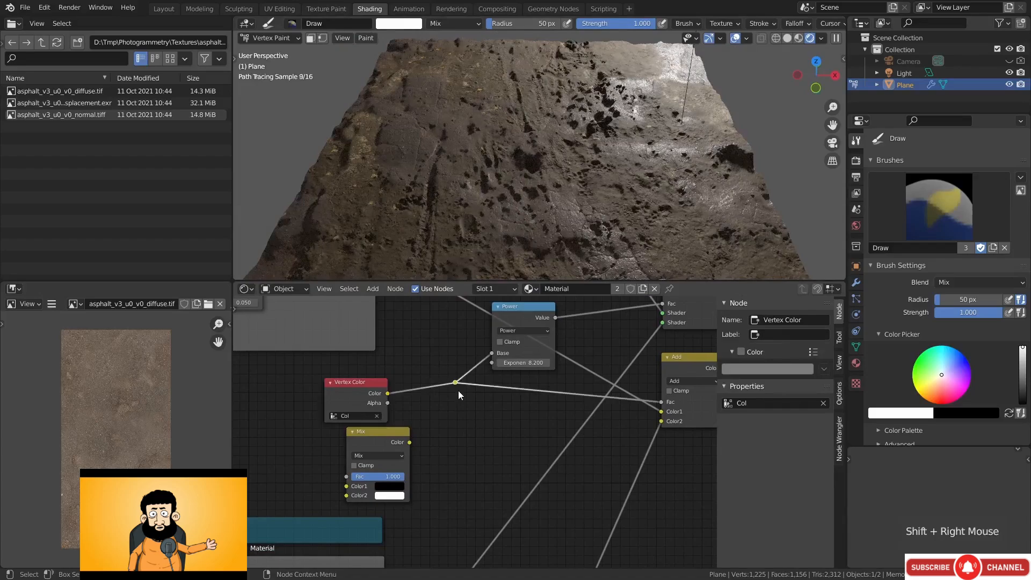
key(g)
click(460, 407)
middle_drag(460, 407, 479, 393)
mouse_move(412, 423)
mouse_down()
mouse_move(322, 424)
mouse_move(390, 424)
mouse_move(476, 382)
mouse_up()
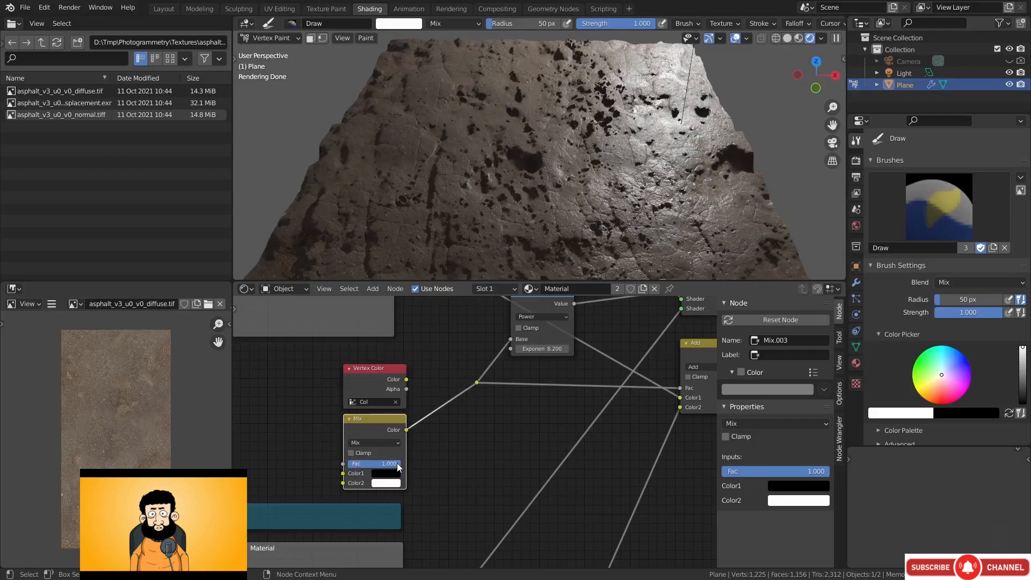
mouse_move(397, 463)
mouse_down()
mouse_move(344, 462)
mouse_move(416, 465)
mouse_up()
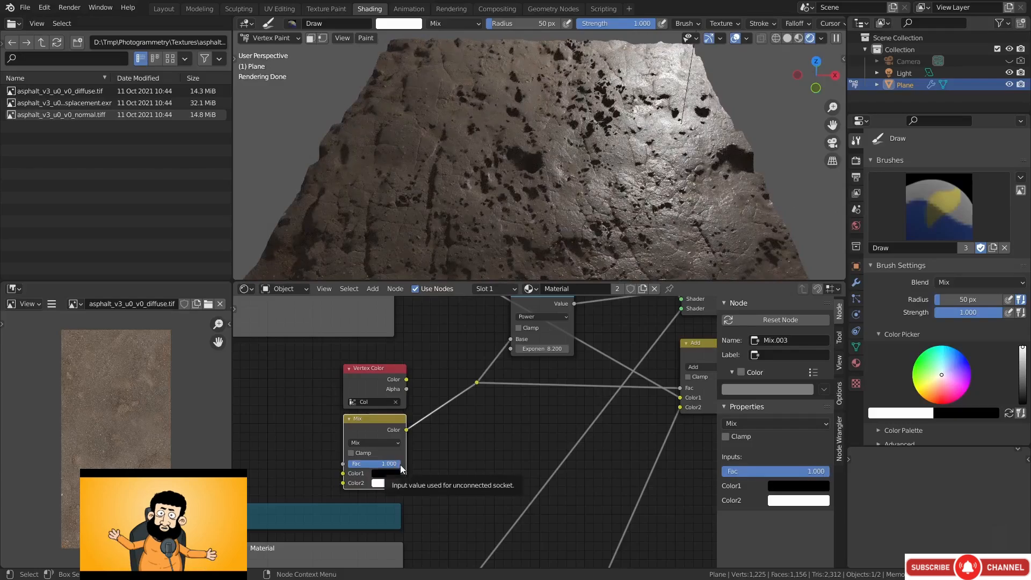
Add a Map Range node with space around the Vertex Color and Mix nodes, and preview the Vertex Color in Material Preview shading
middle_drag(469, 443, 463, 440)
key(shift+a)
mouse_move(461, 440)
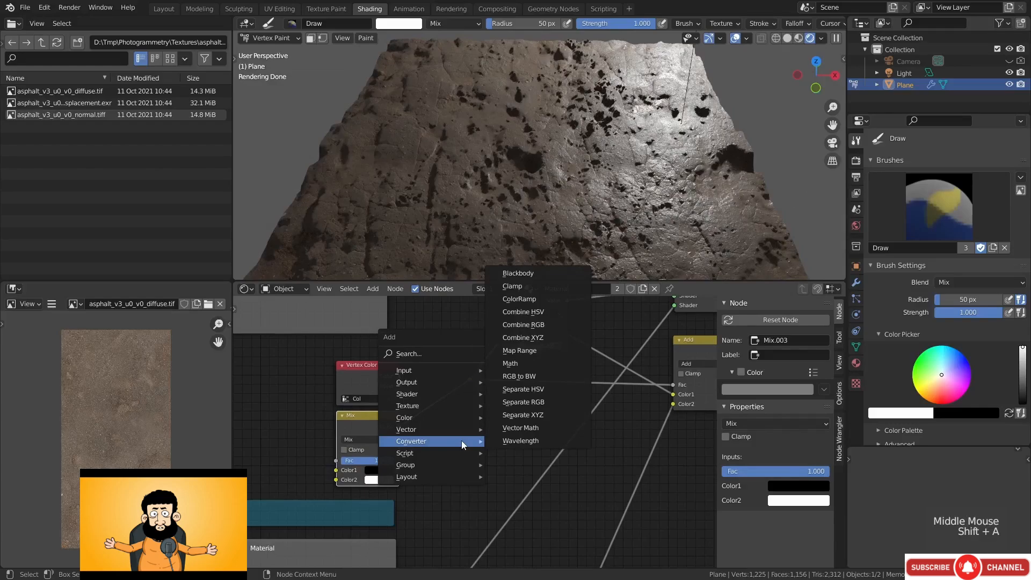
click(533, 352)
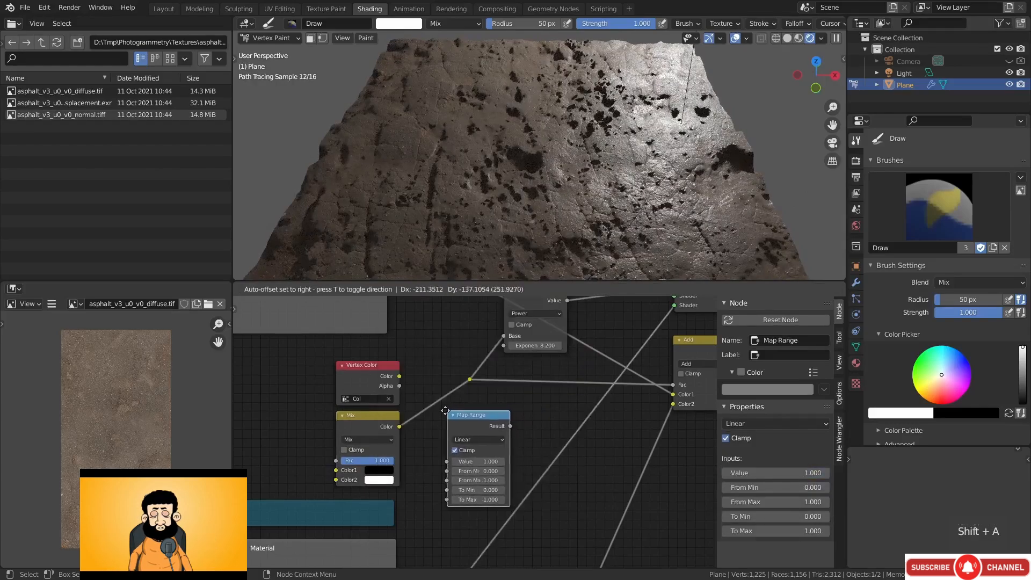
click(444, 413)
middle_drag(461, 428, 483, 407)
drag(392, 402, 297, 403)
drag(396, 351, 303, 341)
drag(475, 404, 481, 391)
mouse_move(418, 411)
middle_down()
mouse_move(428, 411)
mouse_move(407, 422)
mouse_move(424, 411)
middle_up()
ctrl+shift+click(307, 344)
click(798, 38)
Add a ColorRamp node and connect the Vertex Color output to both the ColorRamp Fac and the Map Range Value
key(shift+a)
mouse_move(414, 411)
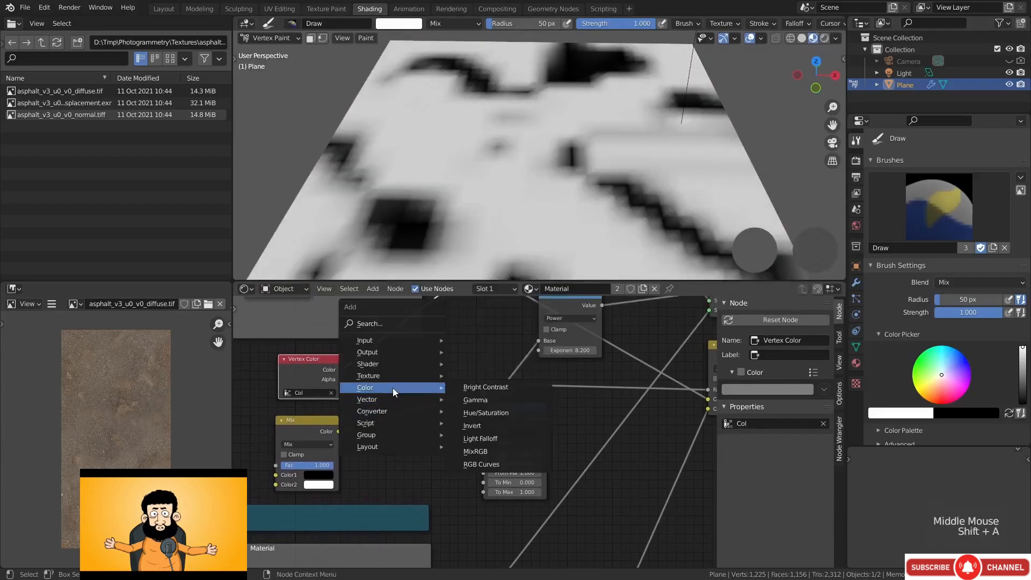
click(480, 269)
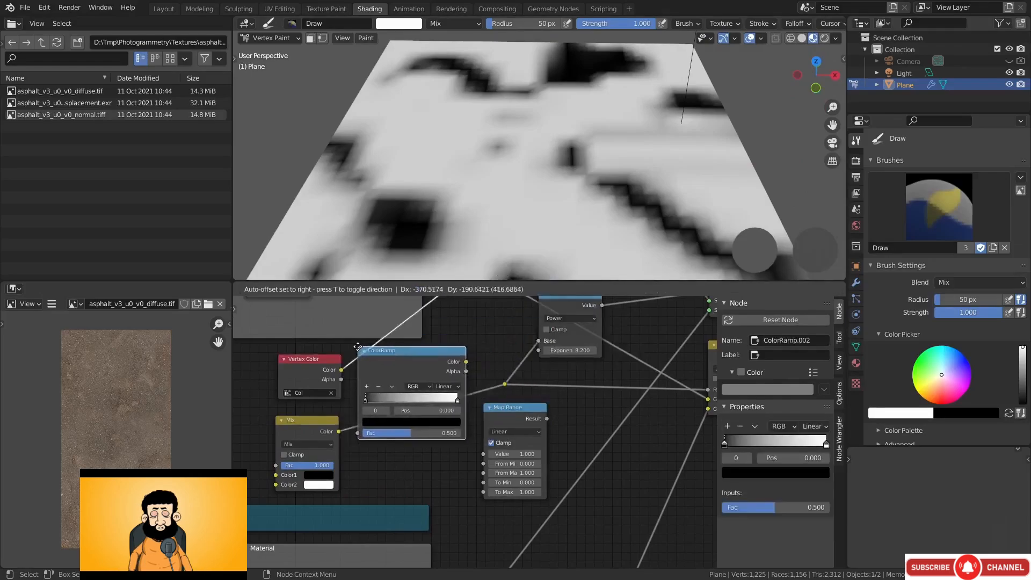
click(379, 383)
drag(379, 382, 546, 464)
Preview the Map Range node on the plane and set its From Min to 0.2 and From Max to 0.8
ctrl+shift+click(517, 413)
click(521, 464)
text(2)
key(Return)
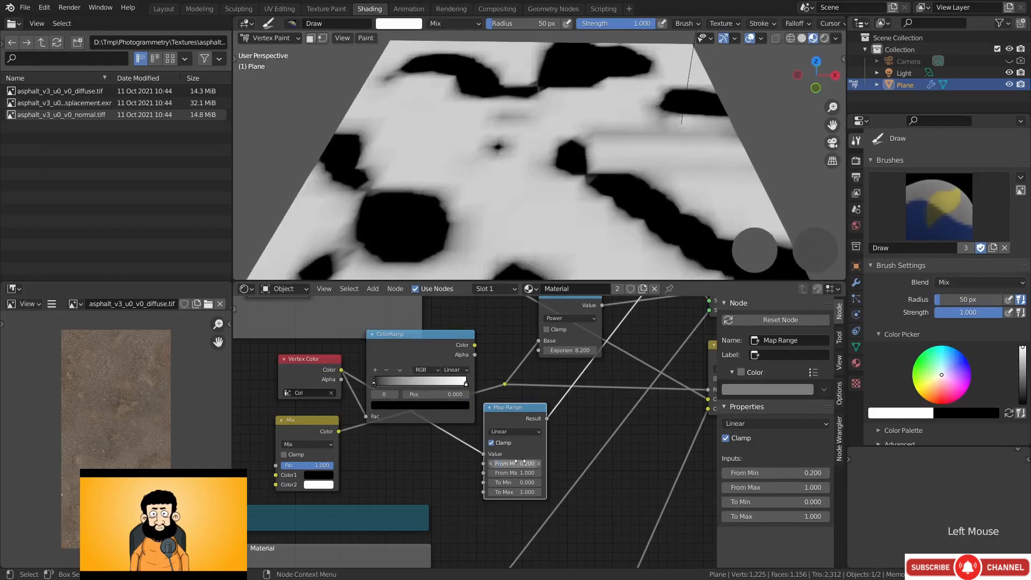
double_click(524, 472)
text(0.)
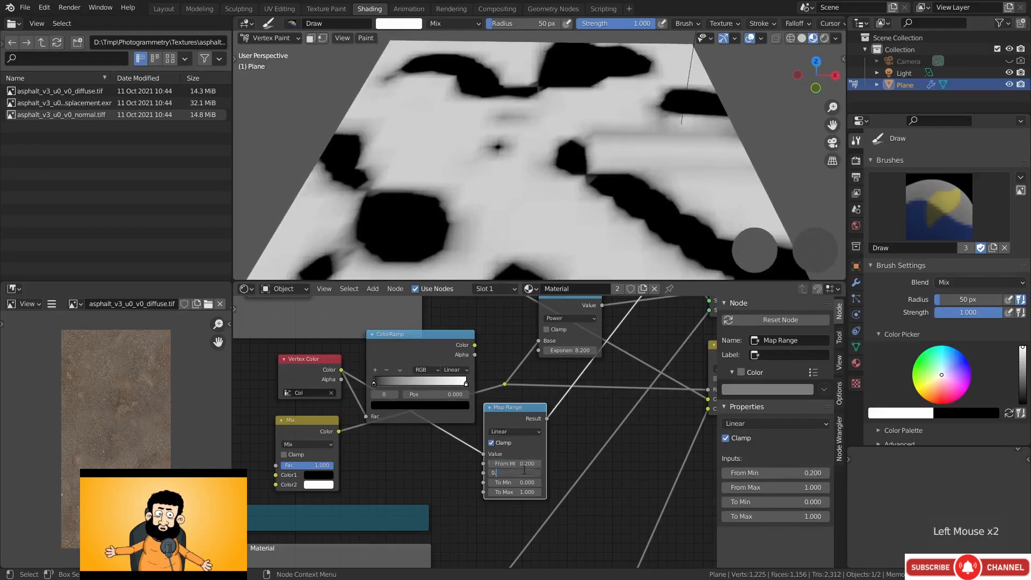
text(8)
key(Return)
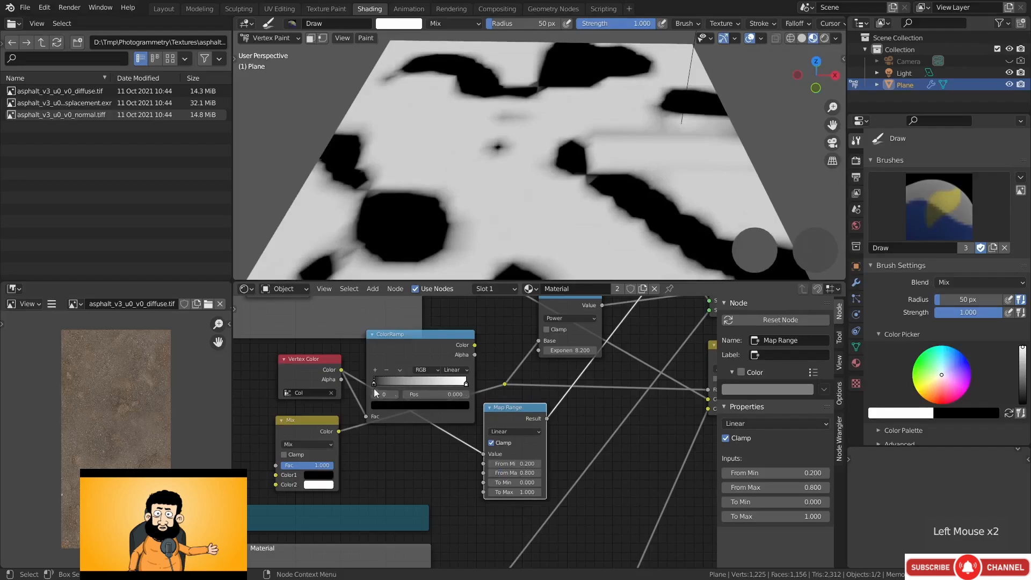
Set the ColorRamp's black stop position to 0.2 and its white stop position to 0.8
drag(374, 382, 392, 379)
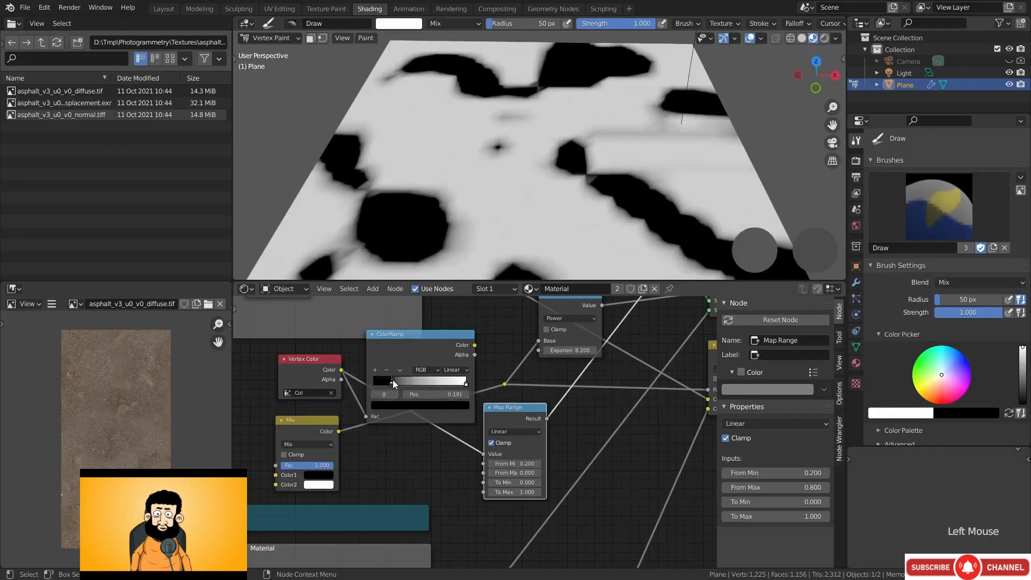
double_click(446, 393)
text(0.2)
key(Return)
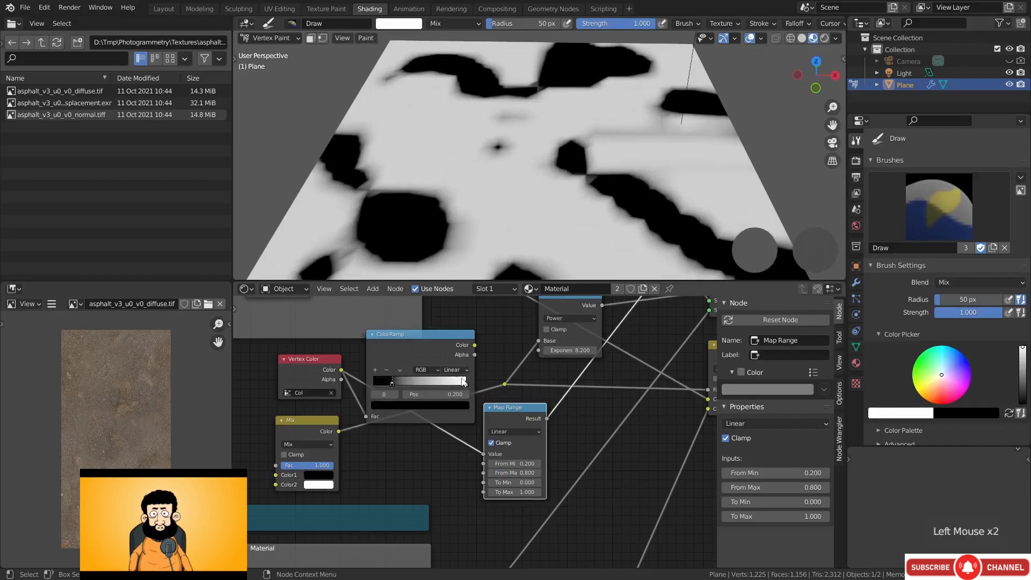
drag(464, 382, 449, 382)
click(448, 393)
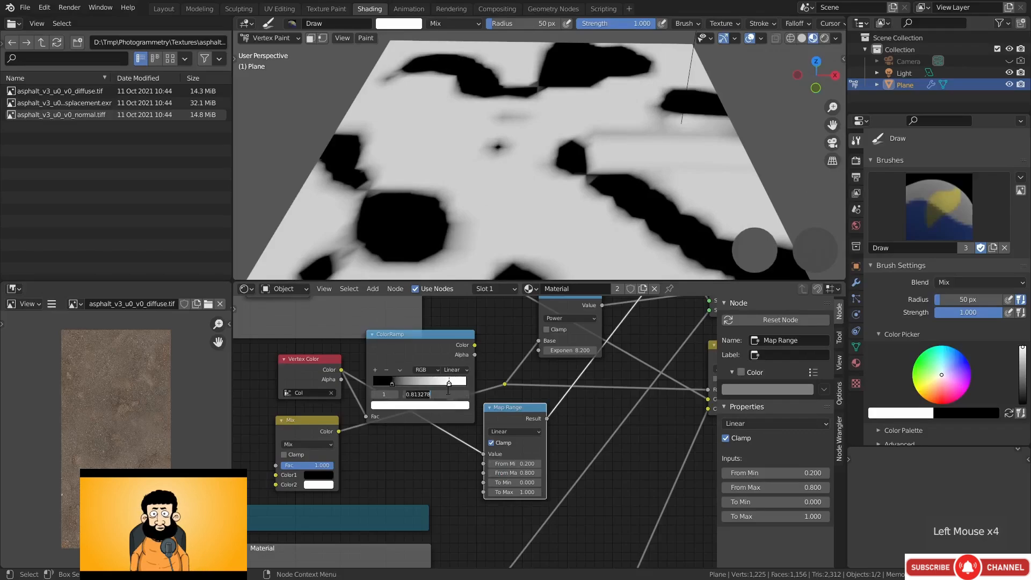
text(0.8)
key(Return)
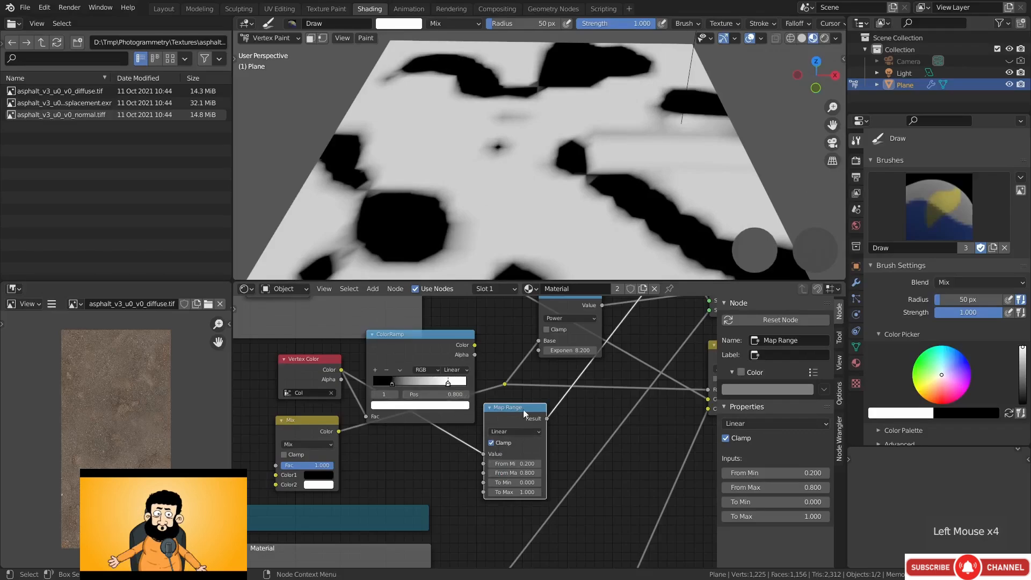
Compare the ColorRamp and Map Range outputs by previewing them alternately on the plane
ctrl+shift+click(445, 340)
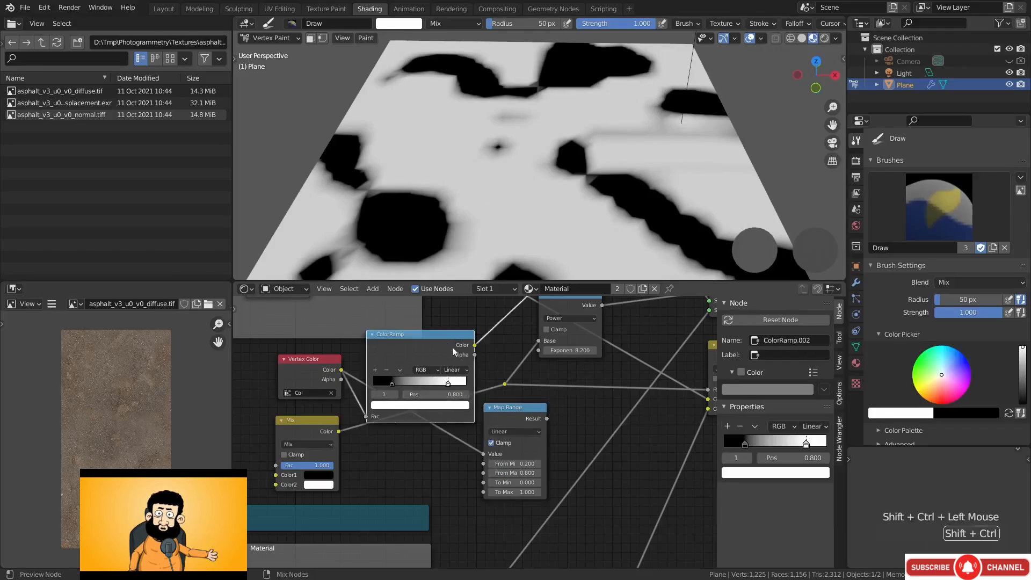
ctrl+shift+click(514, 411)
ctrl+shift+click(418, 343)
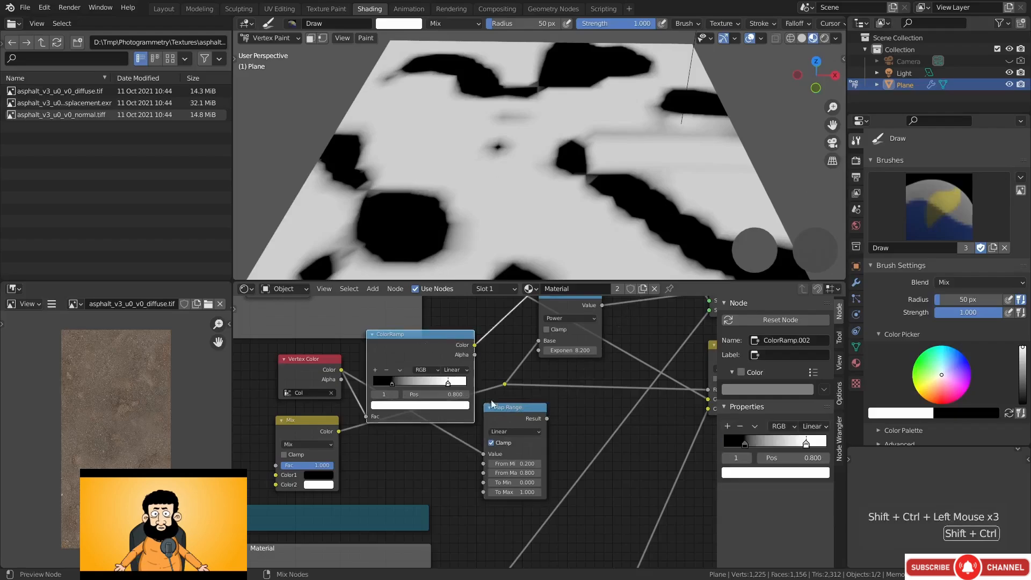
ctrl+shift+click(513, 413)
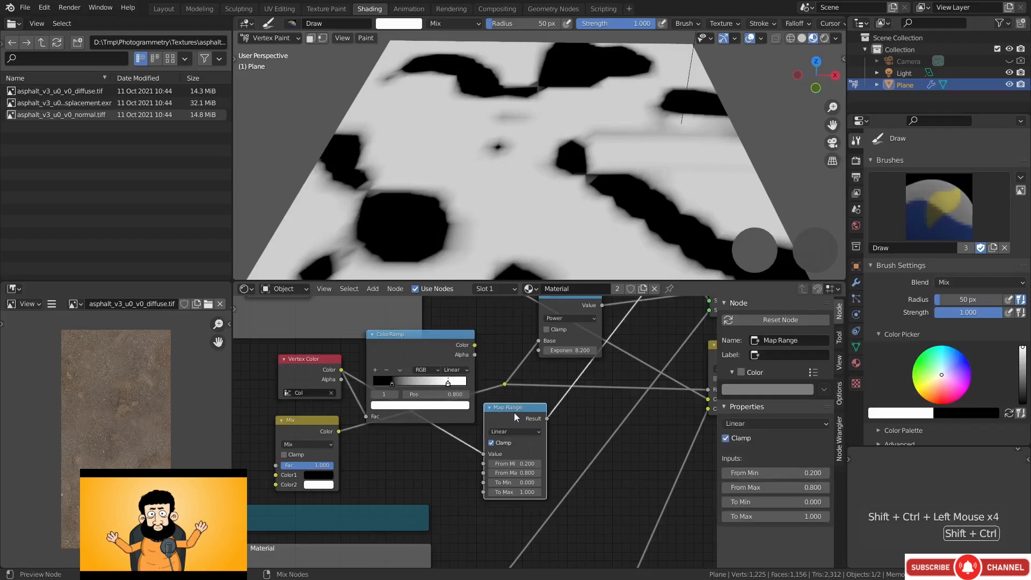
ctrl+shift+click(436, 343)
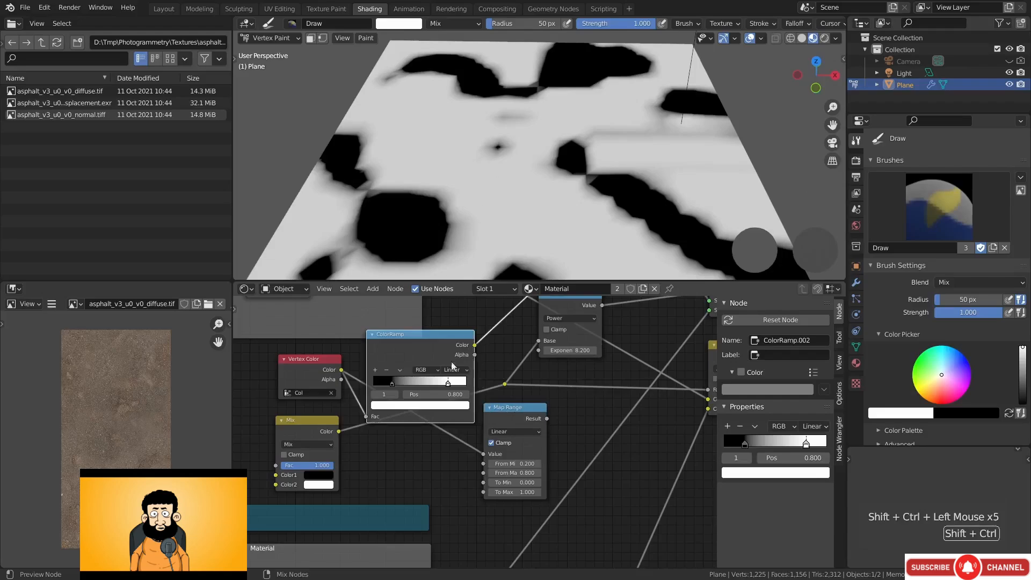
ctrl+shift+click(513, 415)
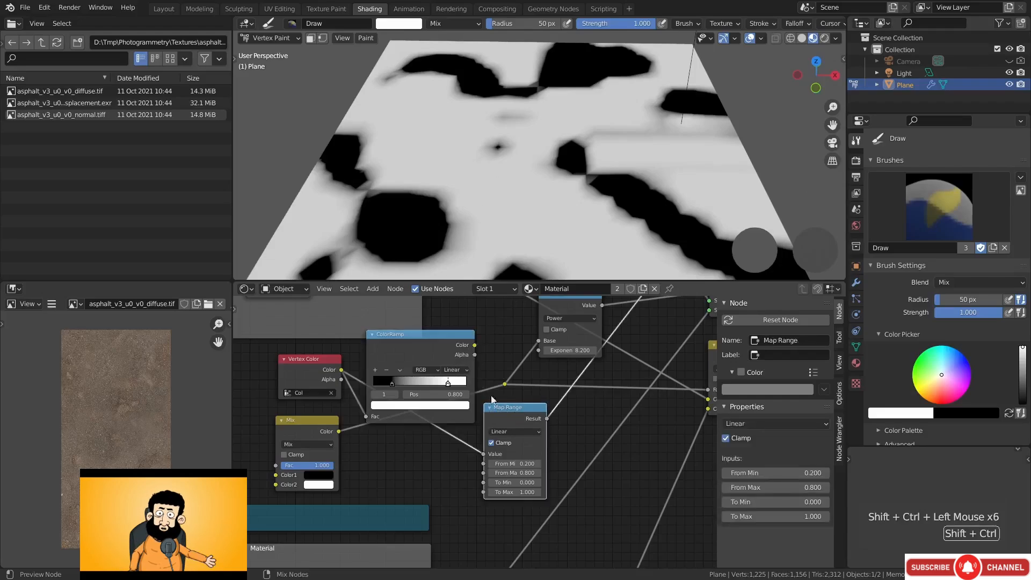
ctrl+shift+click(420, 342)
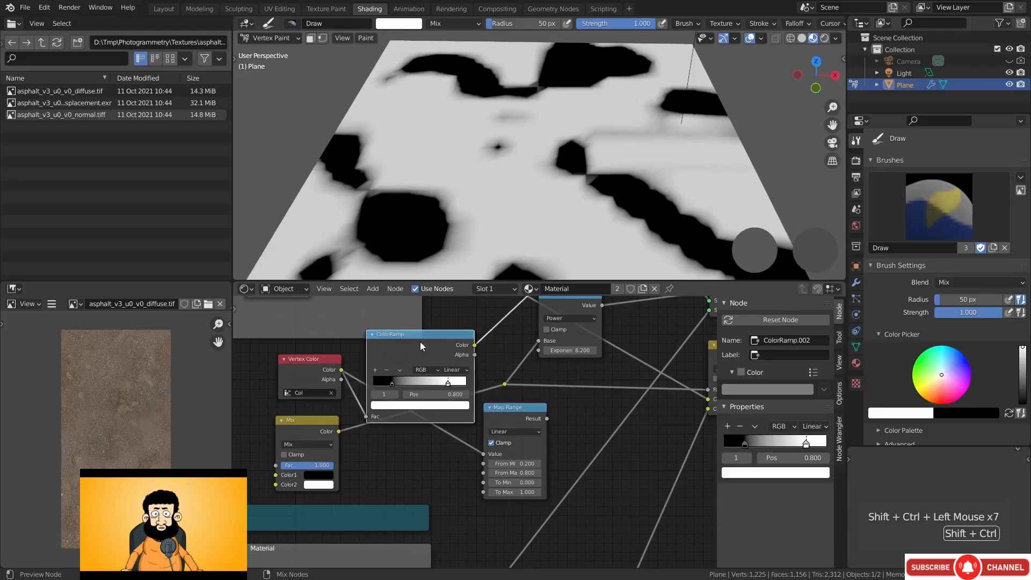
ctrl+shift+click(500, 407)
Delete the ColorRamp node and move the Map Range node closer to the Vertex Color node
click(431, 345)
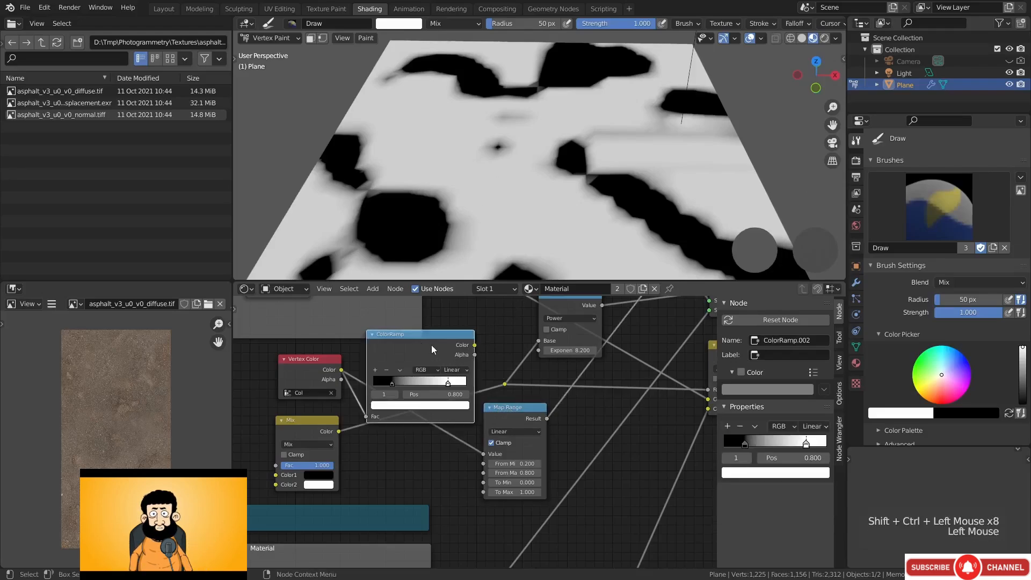
key(x)
drag(517, 414, 508, 415)
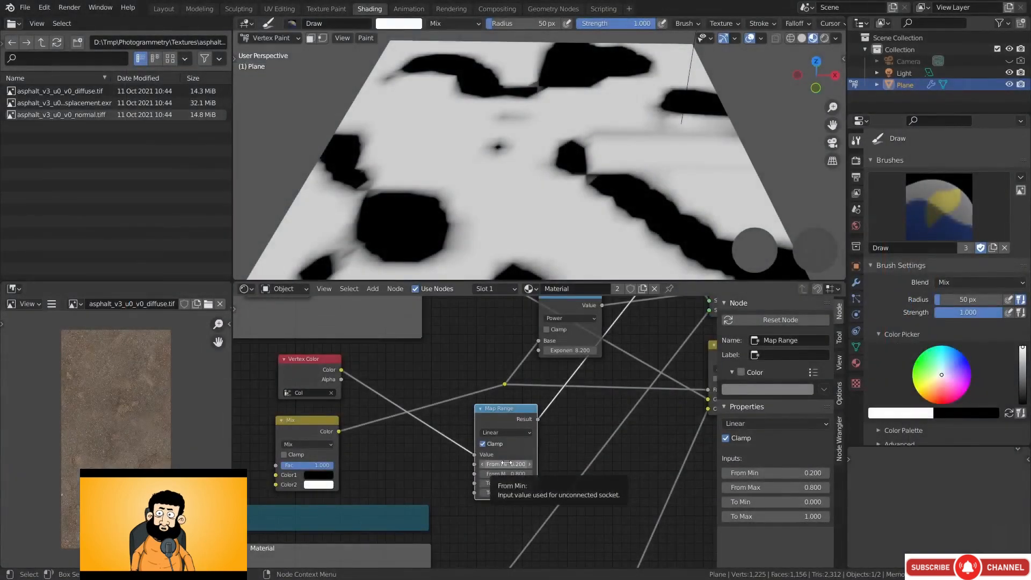
Set the Map Range node's From Min to 0.5 and From Max to 1
click(507, 462)
text(0.5)
key(Return)
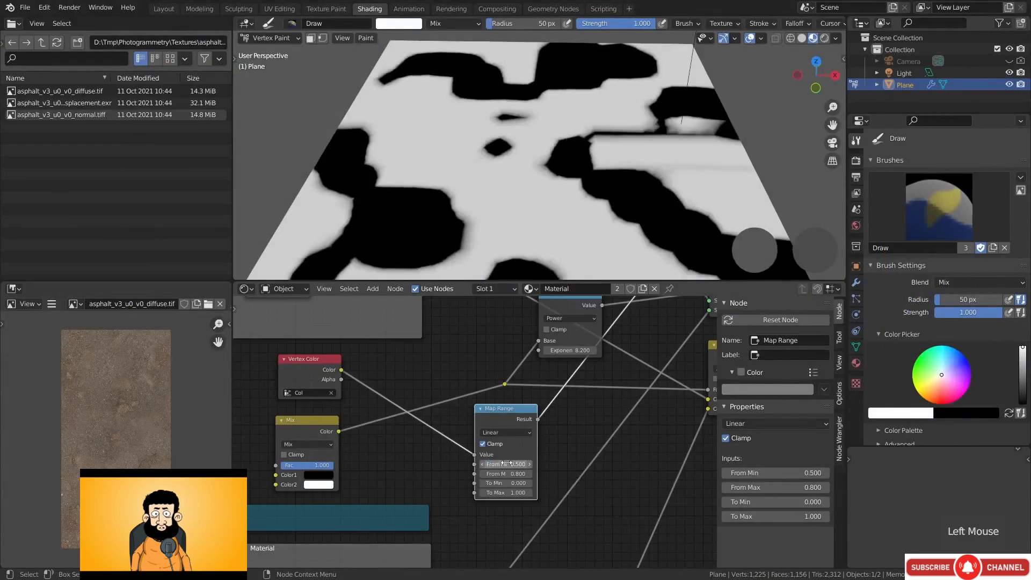
click(506, 473)
text(1)
key(Return)
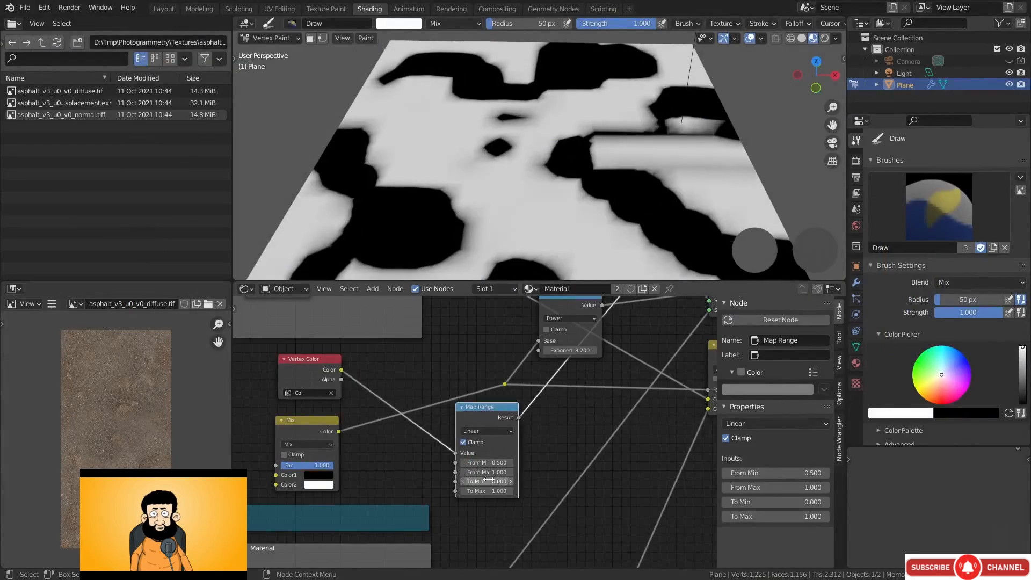
Invert the Map Range node's output by setting To Min to 1 and To Max to 0
click(488, 482)
text(1)
key(Return)
double_click(486, 491)
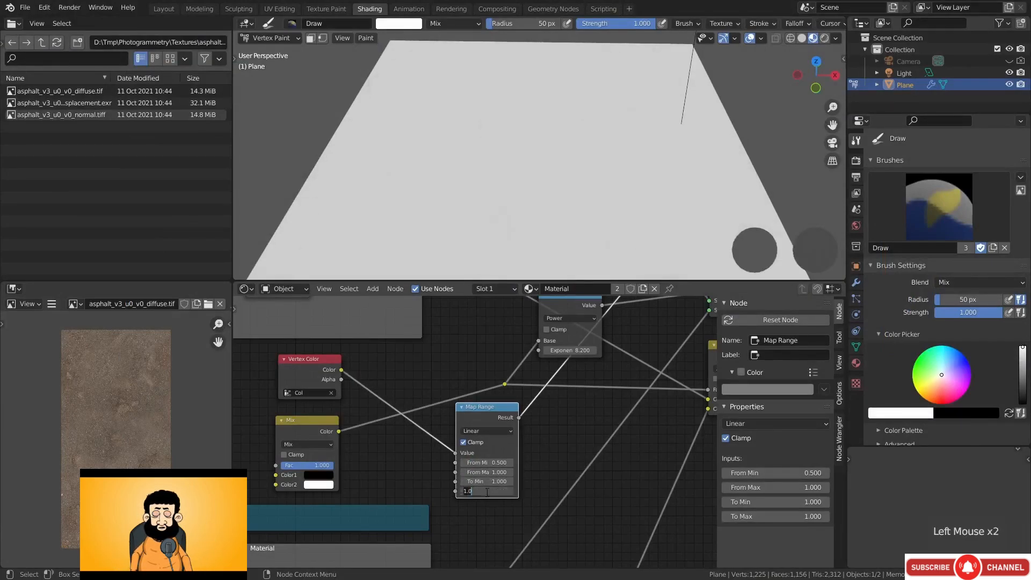
text(0)
key(Return)
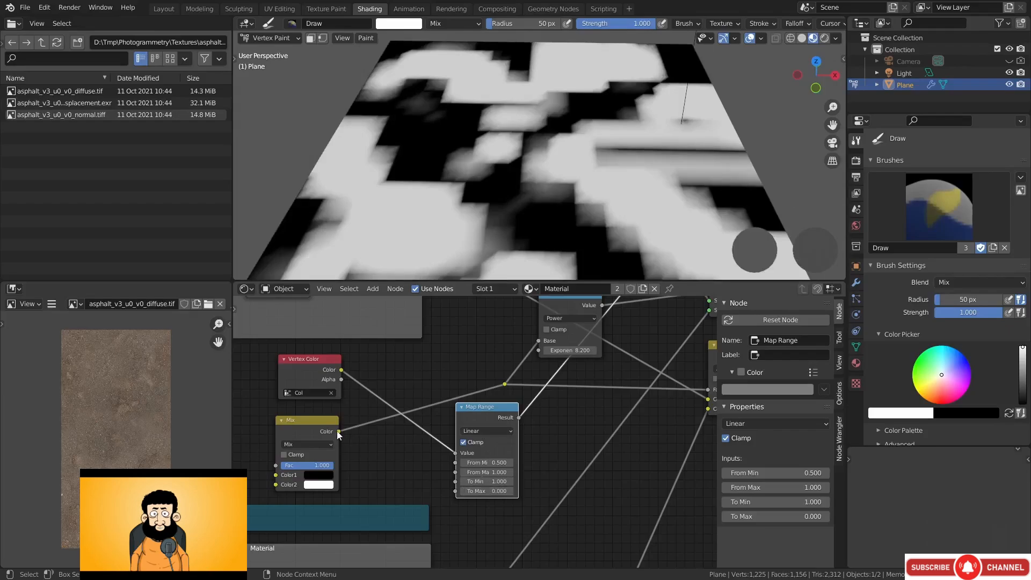
Disconnect the Vertex Color node from the Map Range node and set Map Range's Value to 0
drag(316, 425, 315, 425)
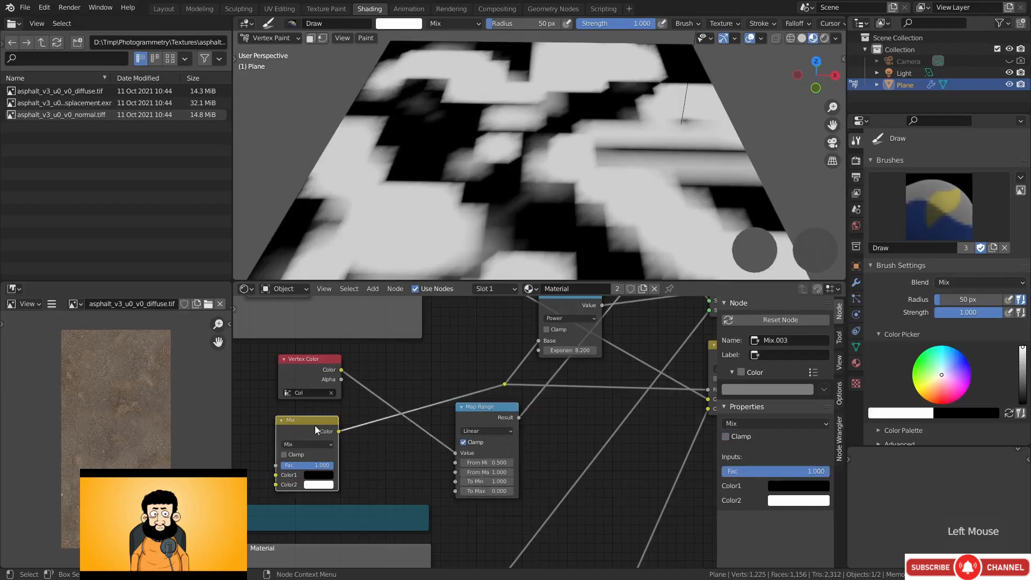
drag(315, 425, 302, 427)
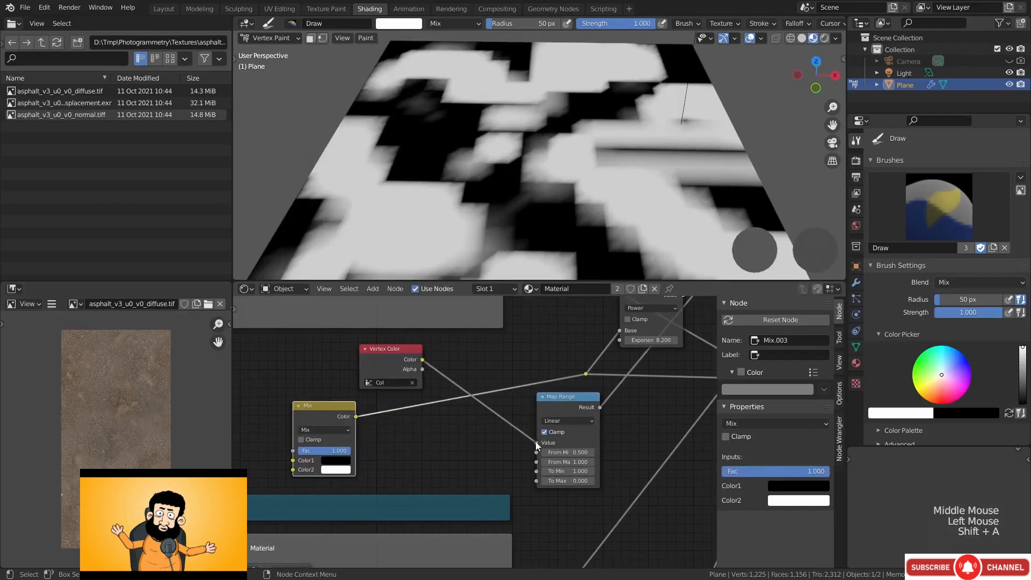
drag(535, 443, 486, 447)
middle_drag(481, 447, 407, 449)
click(505, 443)
text(0)
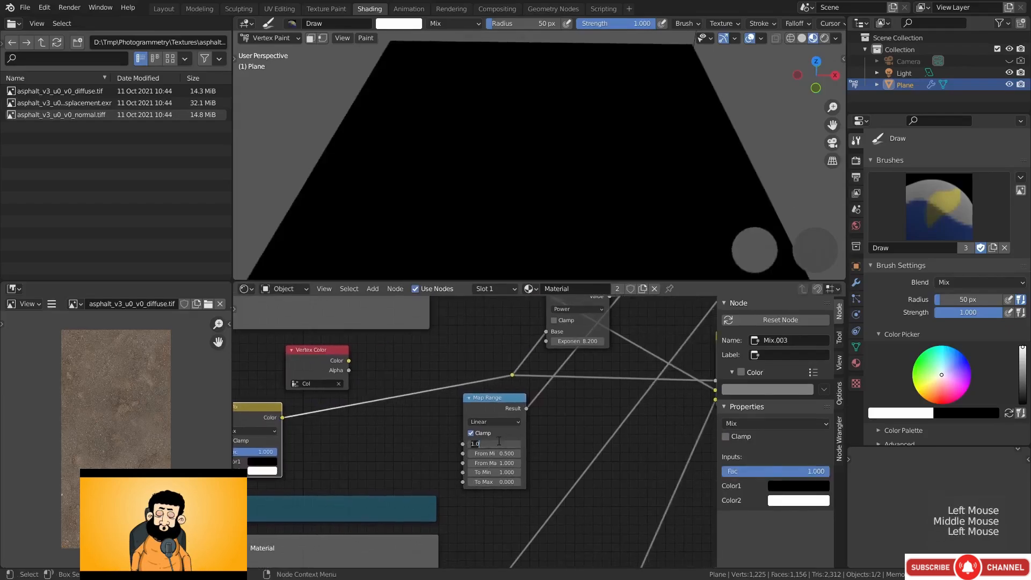
key(Return)
middle_drag(500, 441, 466, 452)
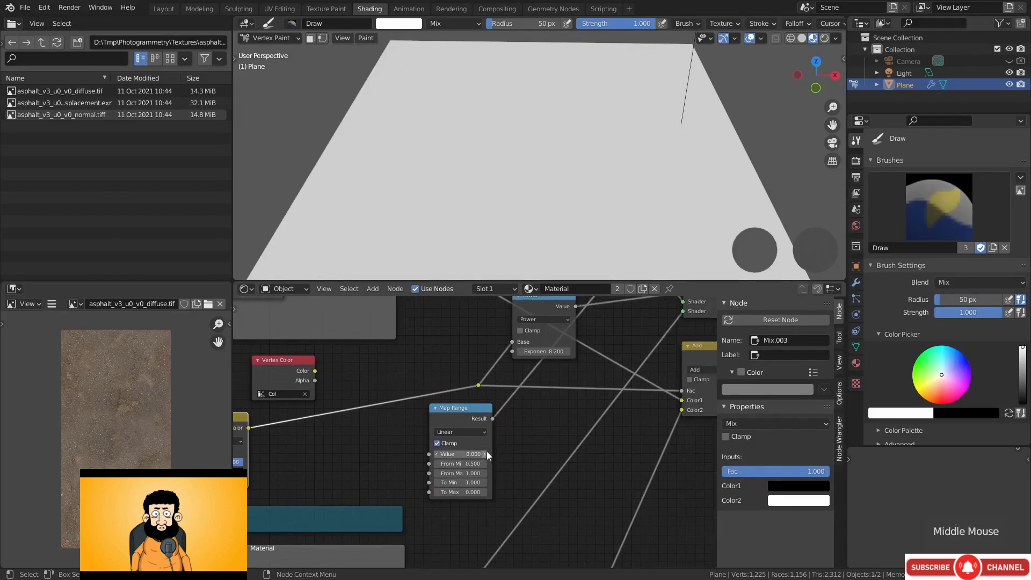
Test the inverted range by stepping Map Range's Value up to 1 and back down in 0.1 increments
click(486, 455)
click(485, 454)
click(486, 454)
click(486, 454)
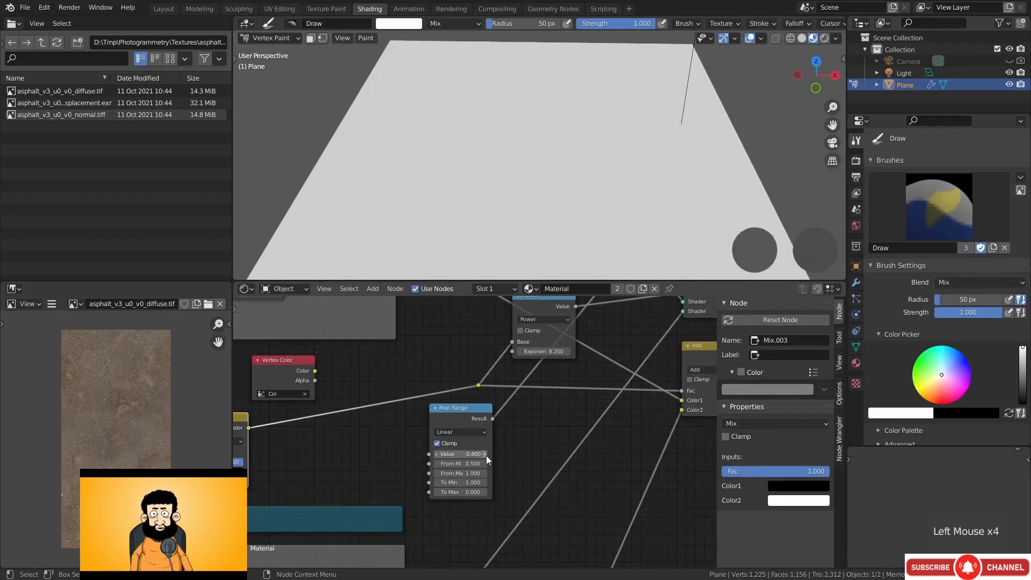
click(485, 455)
click(485, 454)
click(485, 454)
click(486, 455)
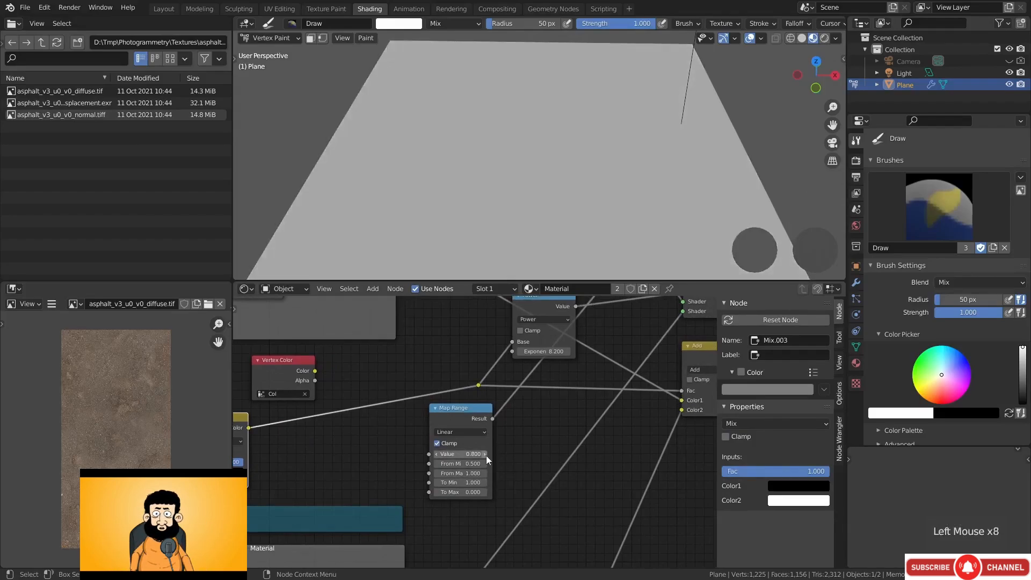
click(485, 454)
click(485, 454)
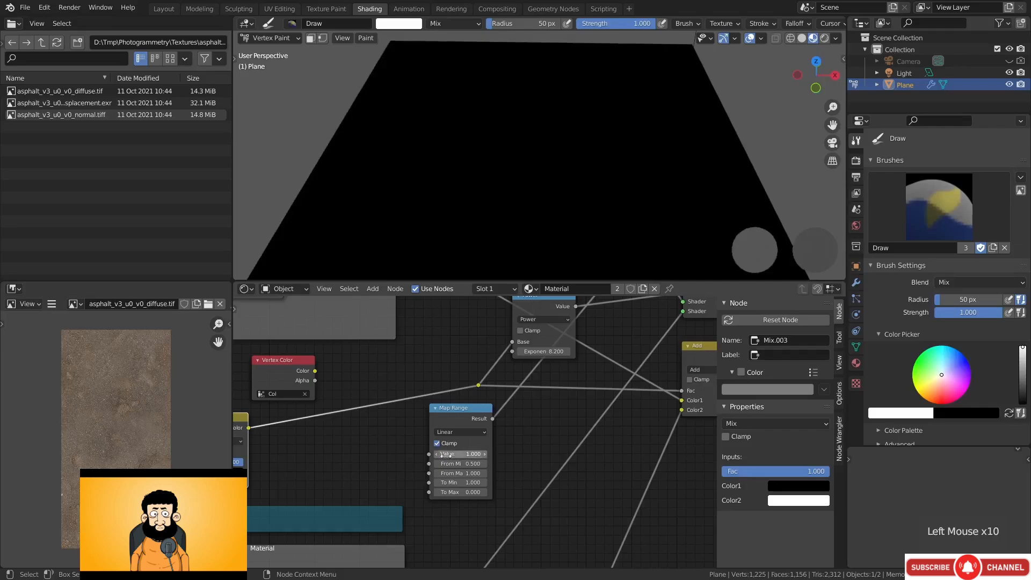
click(437, 455)
click(437, 455)
click(437, 455)
click(438, 455)
click(437, 455)
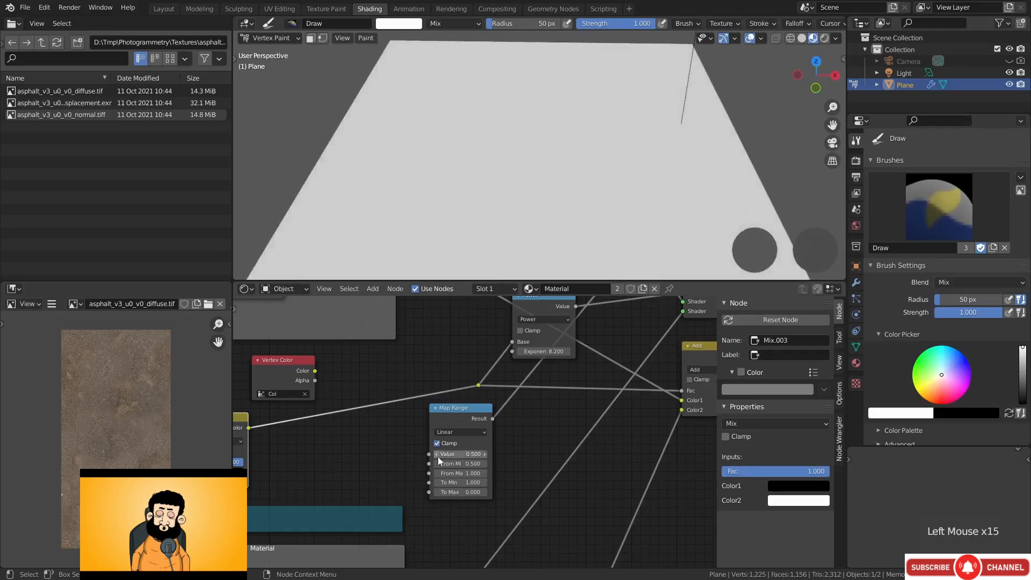
Spread out the Map Range, Power, Add mix and output-side nodes between the two layers to make room for another node
scroll(411, 378, down, 11)
middle_drag(412, 378, 238, 424)
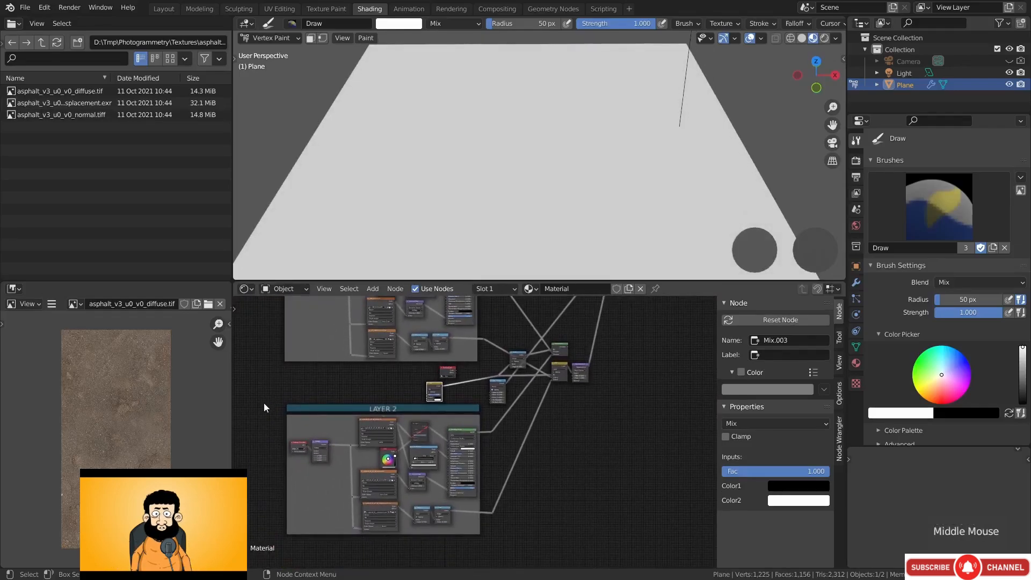
click(525, 425)
key(g)
middle_drag(559, 402, 511, 464)
scroll(511, 464, up, 3)
drag(568, 450, 507, 373)
key(g)
click(583, 421)
key(g)
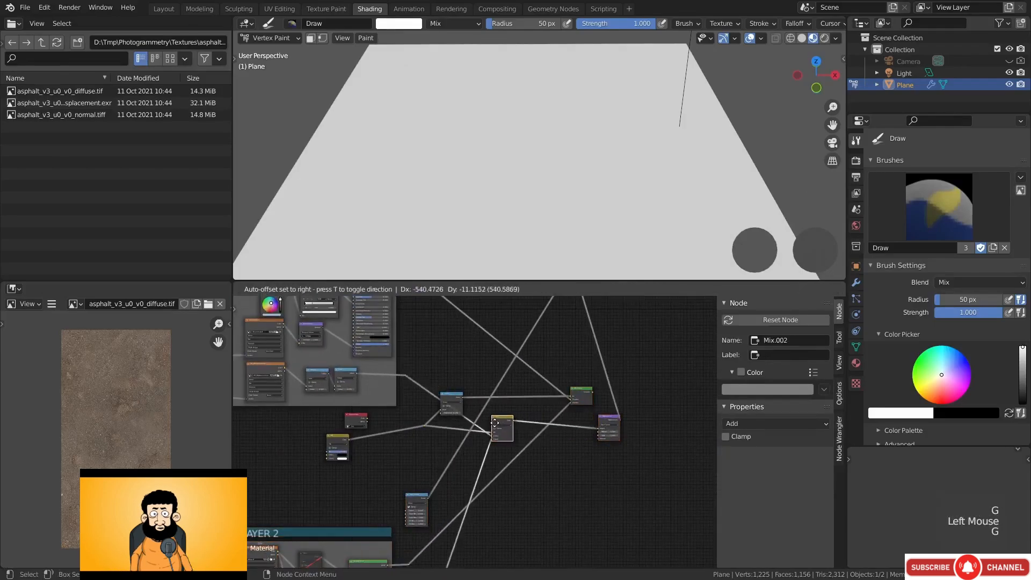
middle_drag(581, 391, 511, 471)
click(521, 347)
key(g)
click(662, 497)
middle_drag(391, 531, 436, 430)
scroll(436, 430, up, 5)
middle_drag(287, 445, 437, 465)
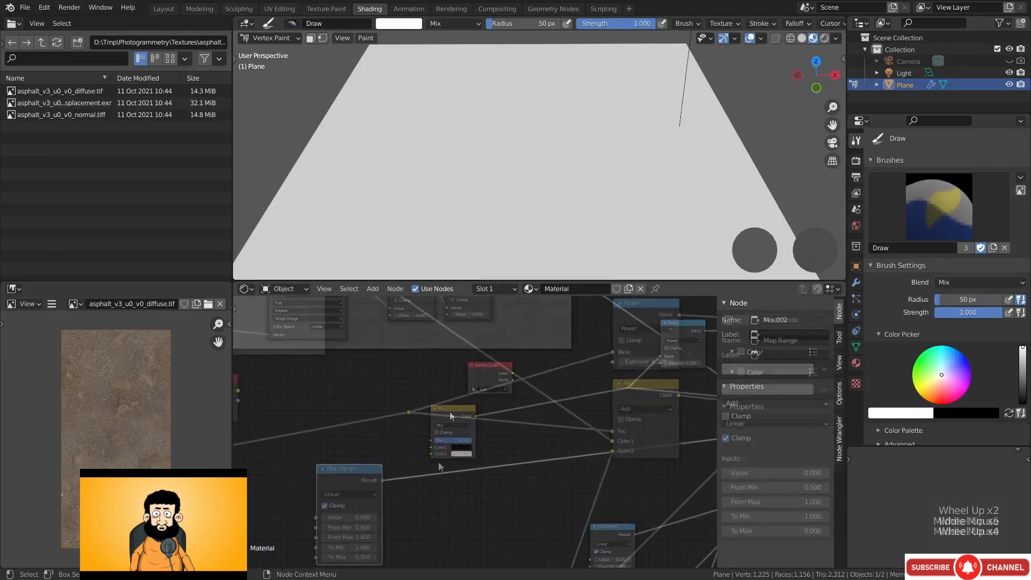
Insert a Math node after the Map Range node's Result and set its operation to Multiply
key(shift+a)
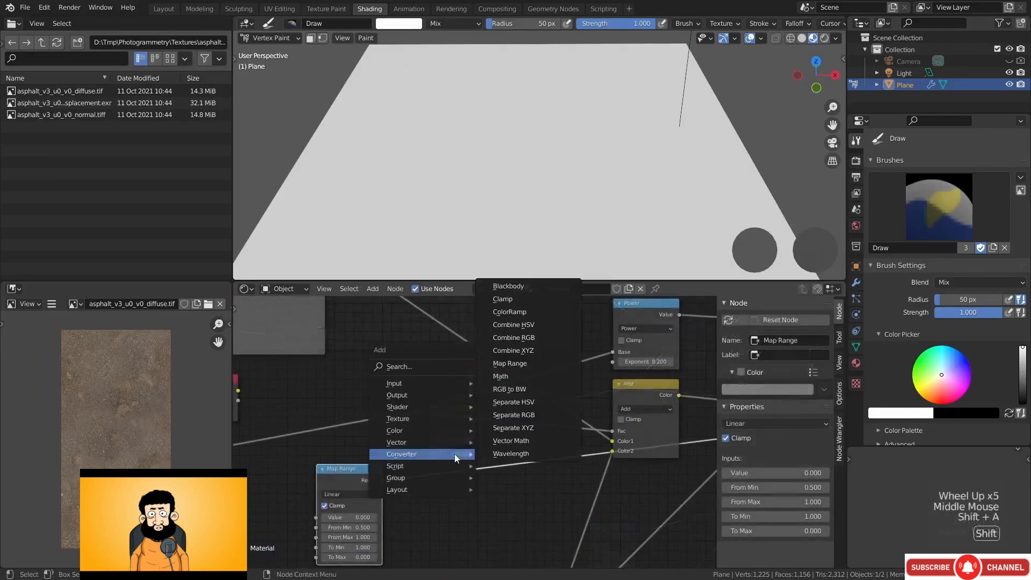
click(500, 376)
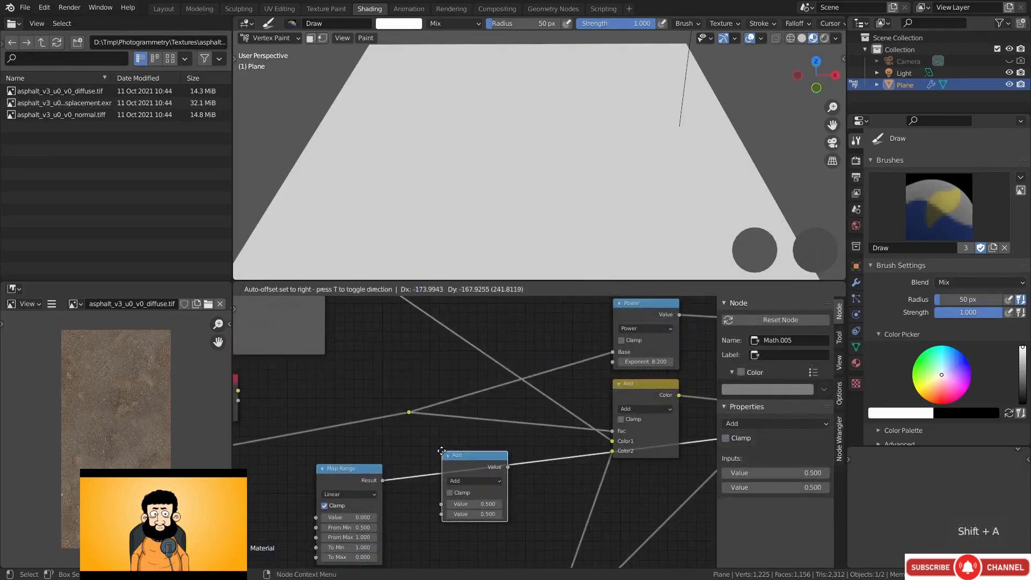
click(447, 456)
drag(447, 455, 457, 452)
click(483, 477)
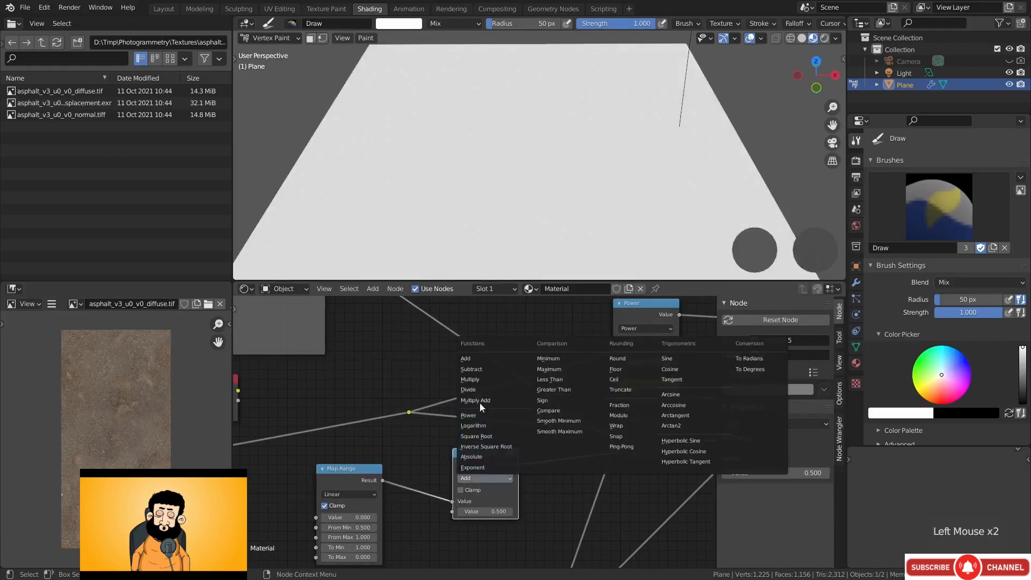
click(484, 379)
Connect the upper layer's scaled displacement to the Multiply node's first Value input and preview the Multiply output
middle_drag(380, 380, 413, 333)
scroll(416, 407, down, 1)
mouse_move(414, 334)
mouse_down()
mouse_move(478, 533)
mouse_move(492, 532)
mouse_up()
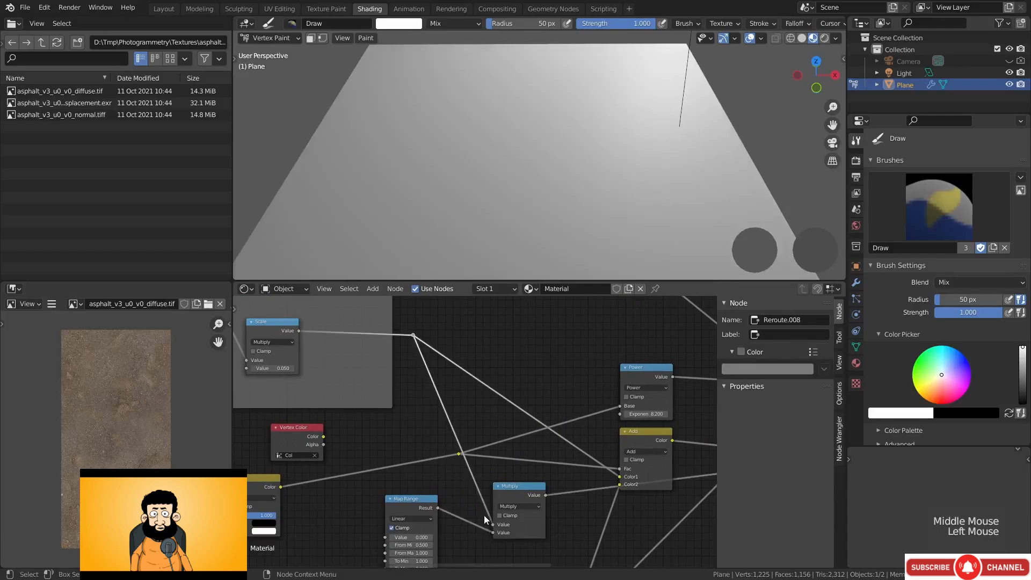
middle_drag(482, 513, 493, 475)
scroll(548, 457, up, 3)
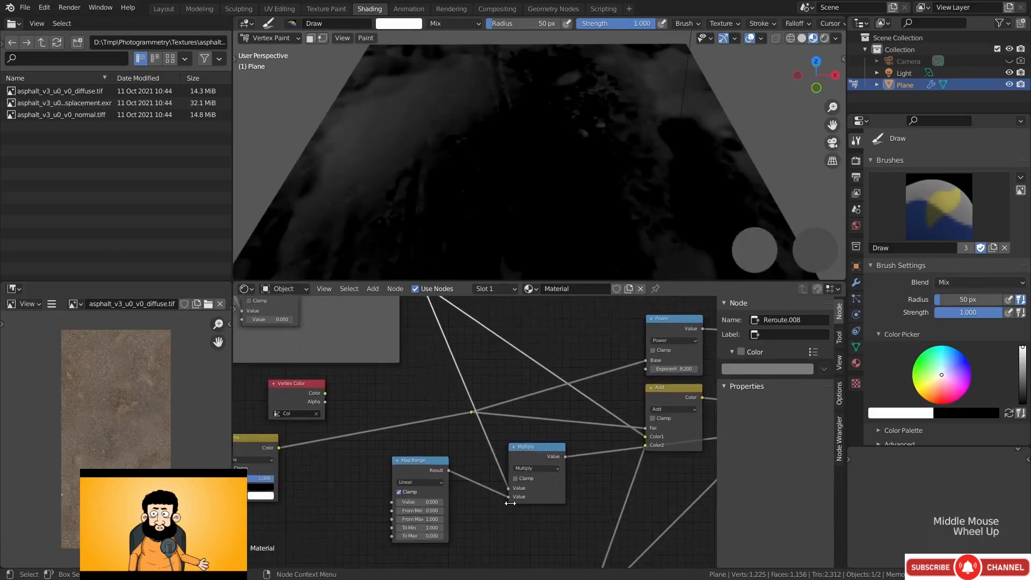
ctrl+shift+click(546, 456)
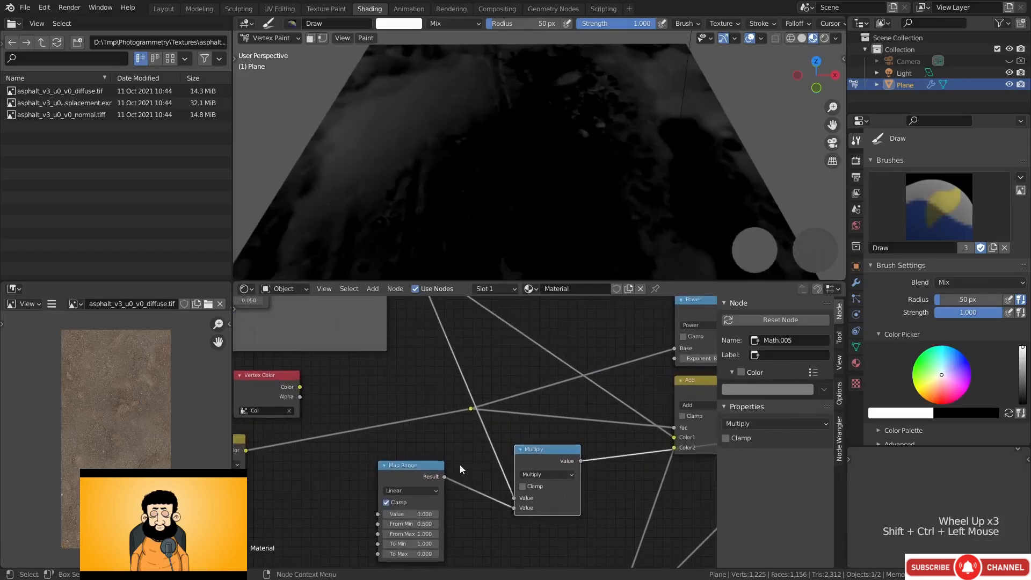
Test the displacement masking by raising Map Range's Value to 1 in 0.1 increments while previewing the Multiply result
drag(411, 473, 416, 467)
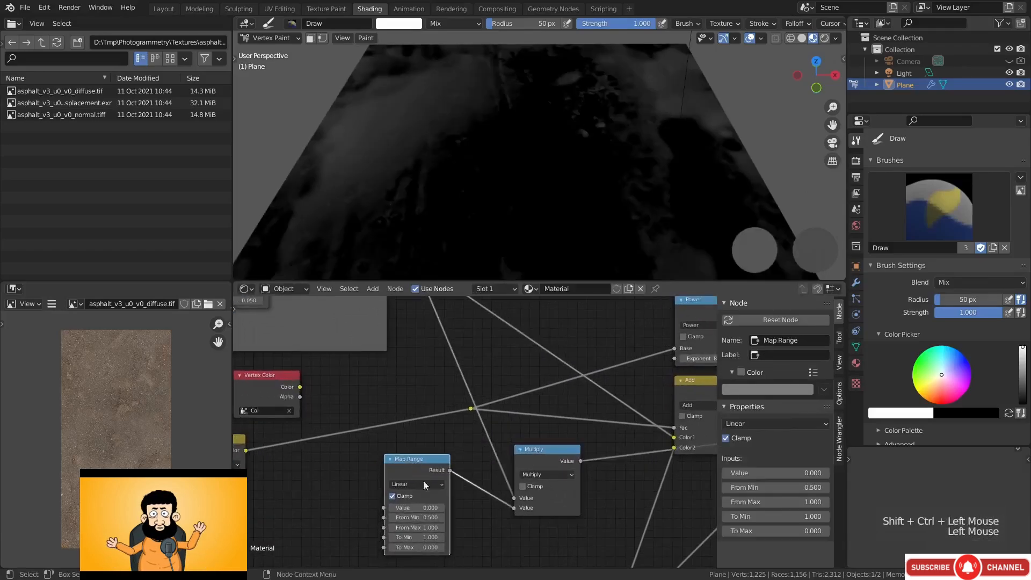
click(443, 507)
click(443, 507)
click(443, 507)
click(443, 507)
click(443, 507)
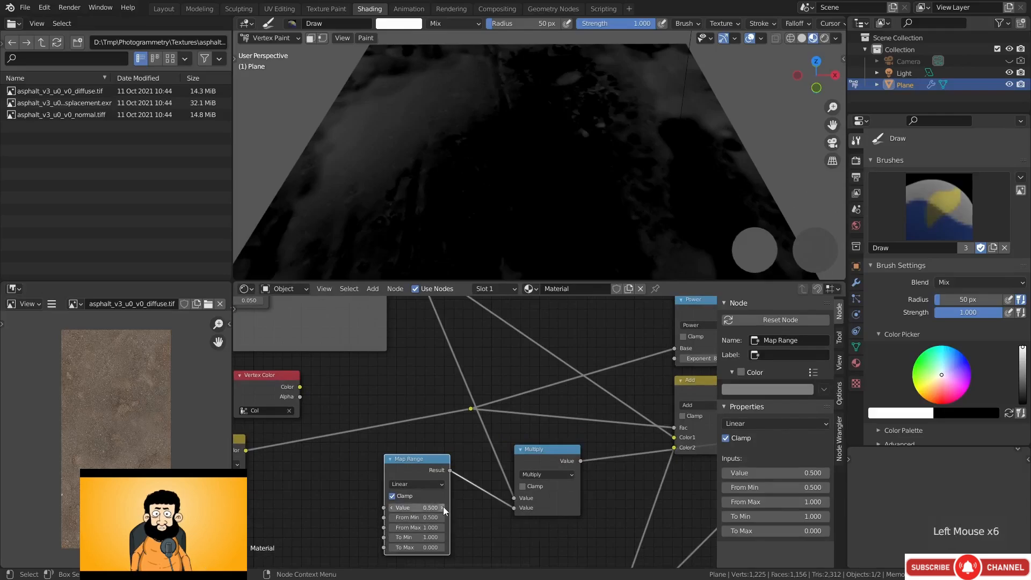
click(443, 507)
click(443, 507)
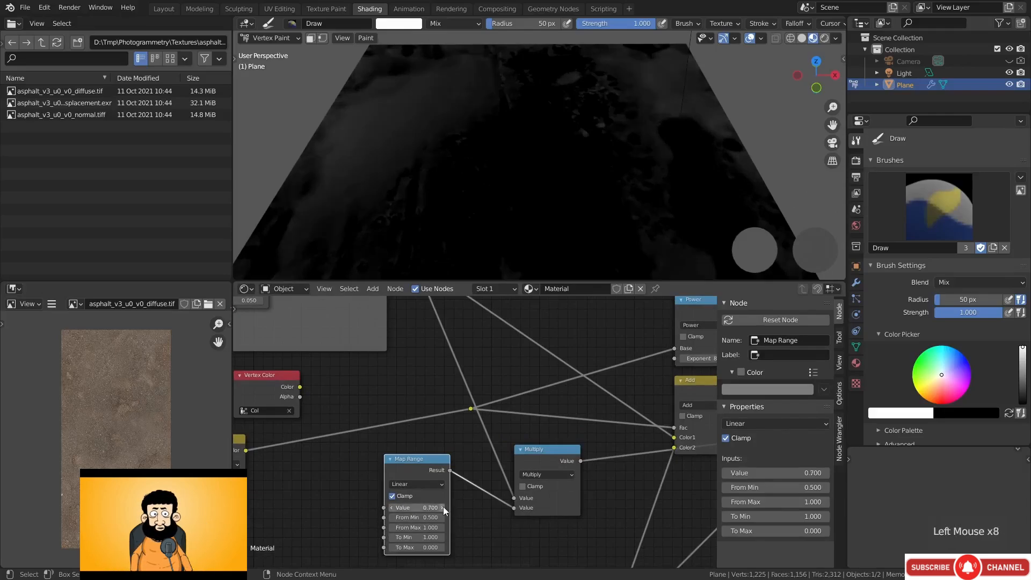
click(443, 507)
click(443, 507)
click(443, 507)
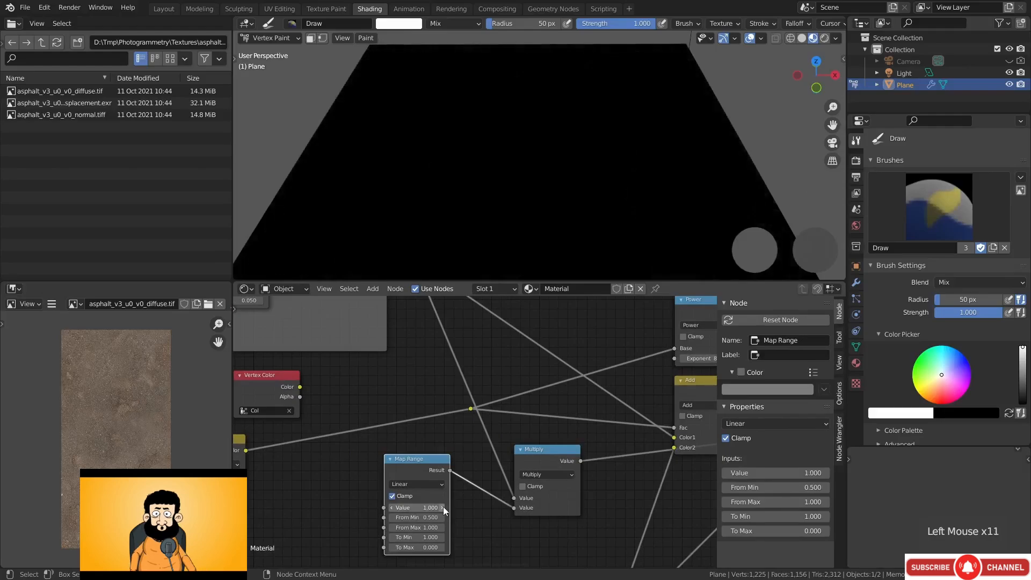
Connect the Multiply node's output to the Add mix node's Color1 input, replacing the direct displacement link
scroll(446, 448, down, 2)
middle_drag(447, 447, 362, 479)
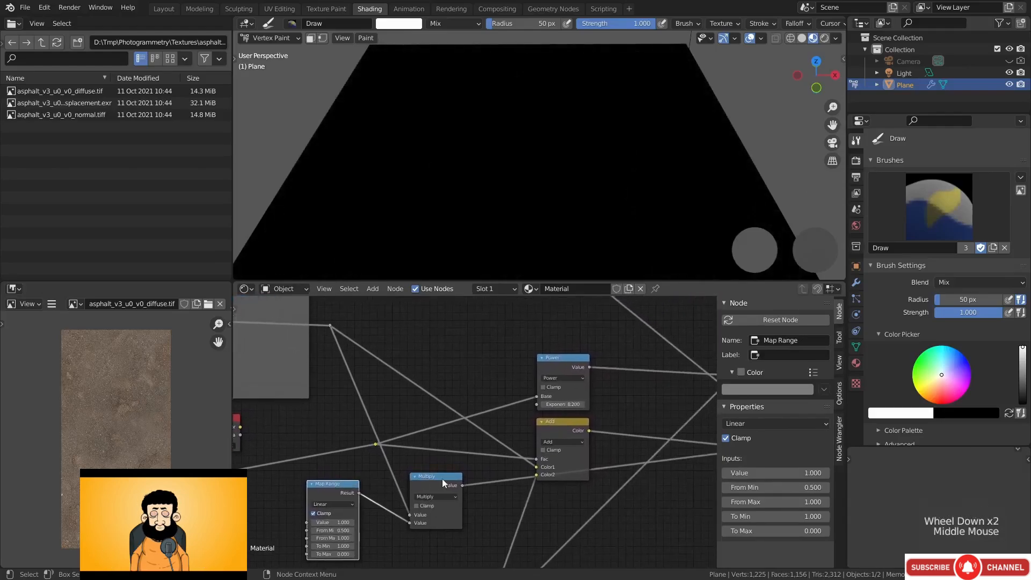
drag(443, 478, 536, 467)
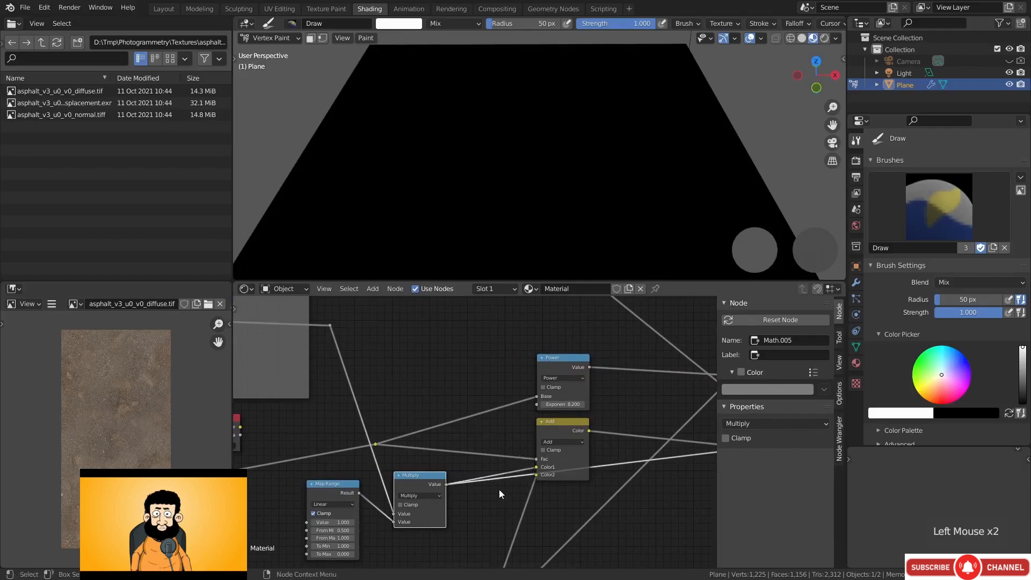
Move the Power and Mix Shader nodes away from the Add mix node and shift the mask's reroute point closer to it
scroll(421, 478, down, 3)
middle_drag(487, 398, 480, 411)
drag(471, 386, 632, 436)
key(g)
click(642, 389)
middle_drag(395, 482, 456, 418)
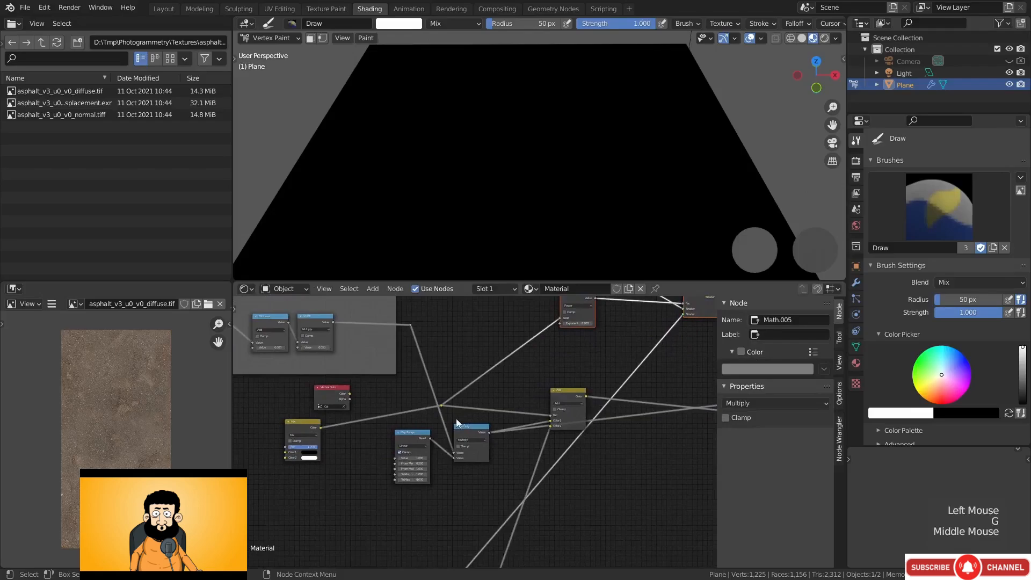
click(441, 405)
key(g)
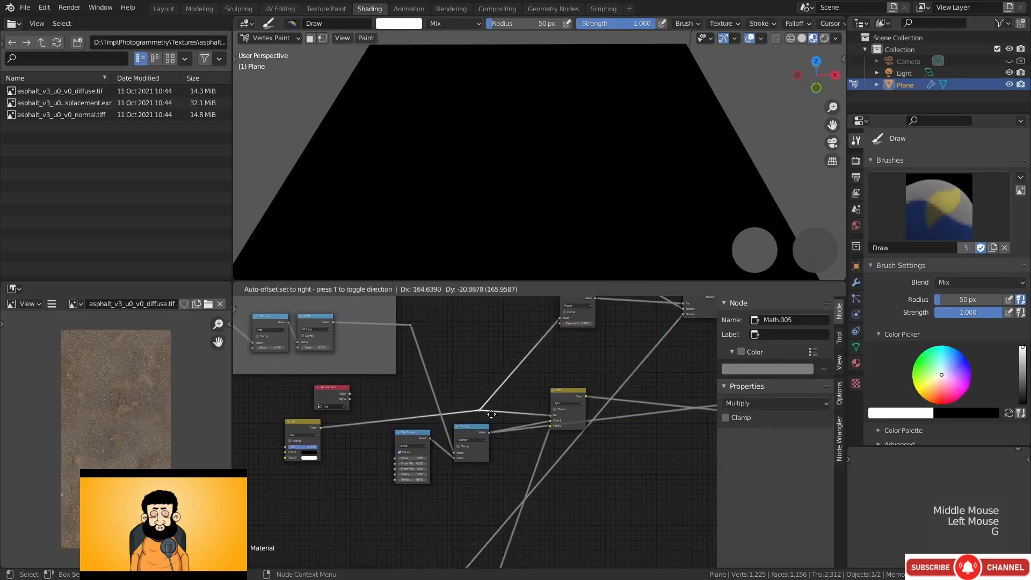
click(491, 416)
Place the Vertex Color node before Map Range and connect its Color to Map Range's Value and the shared mask reroute
scroll(358, 408, up, 4)
middle_drag(302, 391, 301, 430)
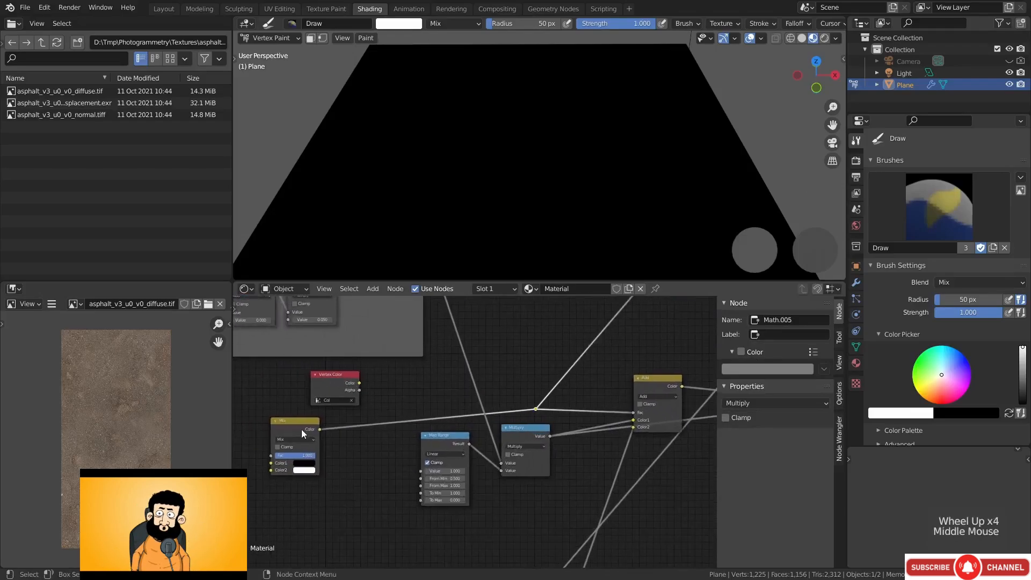
drag(301, 430, 284, 431)
mouse_move(321, 388)
mouse_down()
mouse_move(334, 475)
mouse_move(421, 470)
mouse_up()
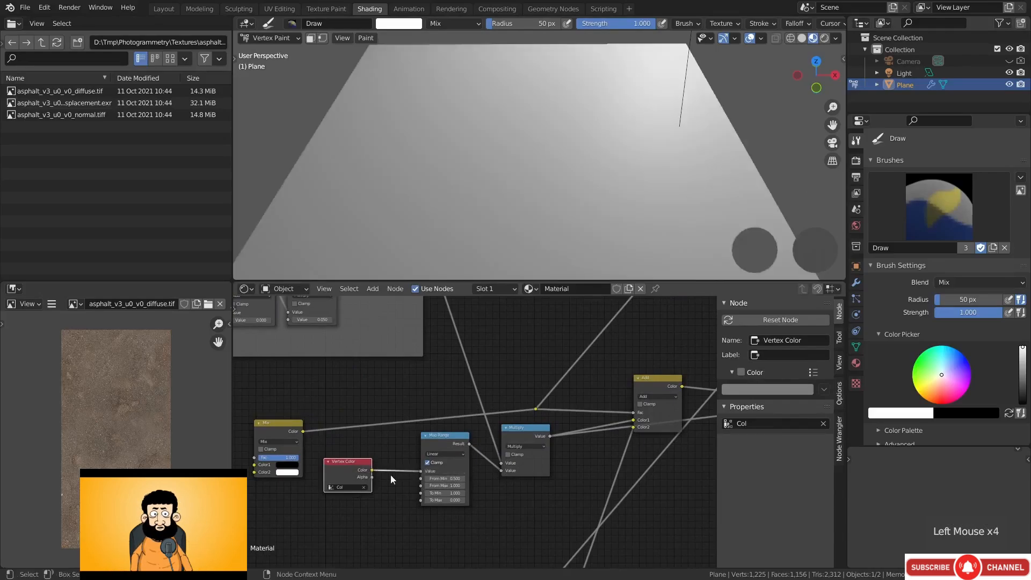
middle_drag(386, 474, 381, 469)
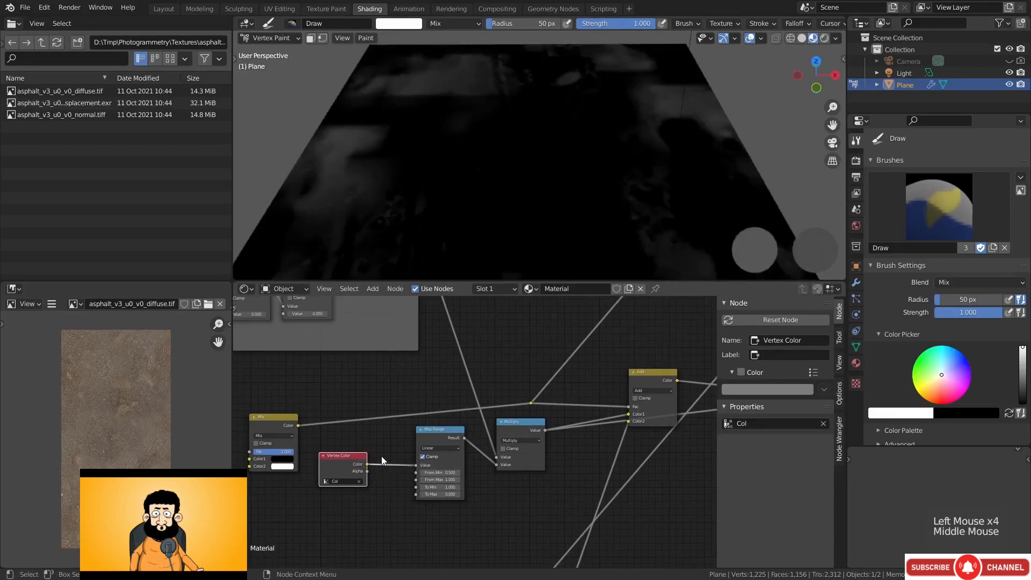
drag(367, 464, 531, 403)
drag(438, 436, 452, 443)
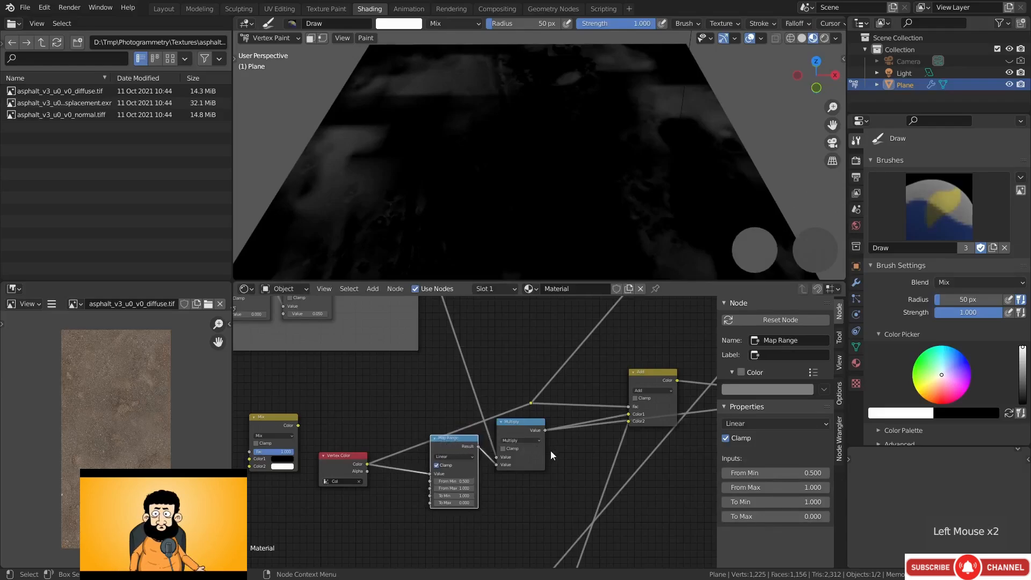
Disconnect Layer 2's displacement from the Add mix node's Color2 input
scroll(546, 457, down, 3)
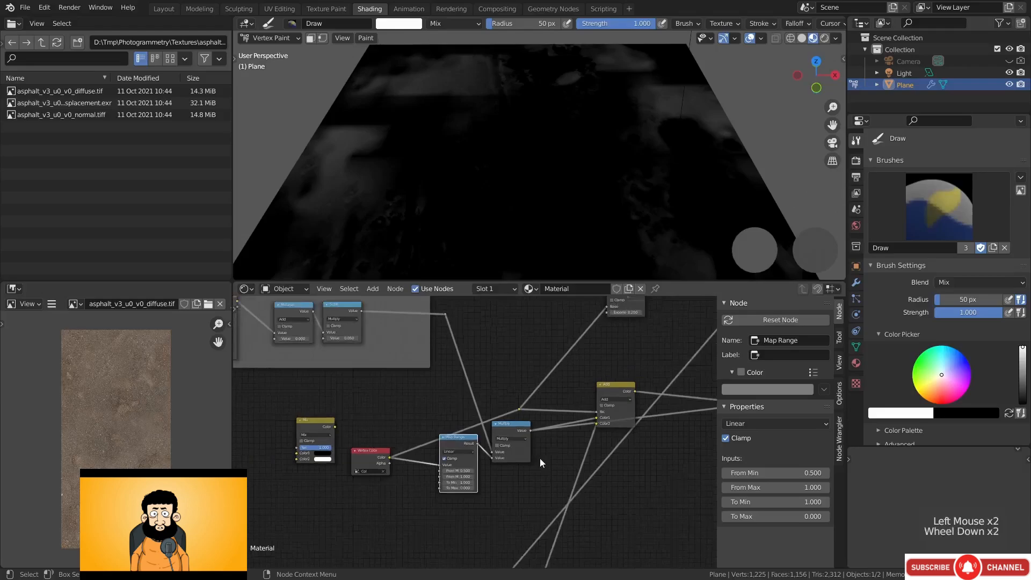
middle_drag(539, 454, 513, 436)
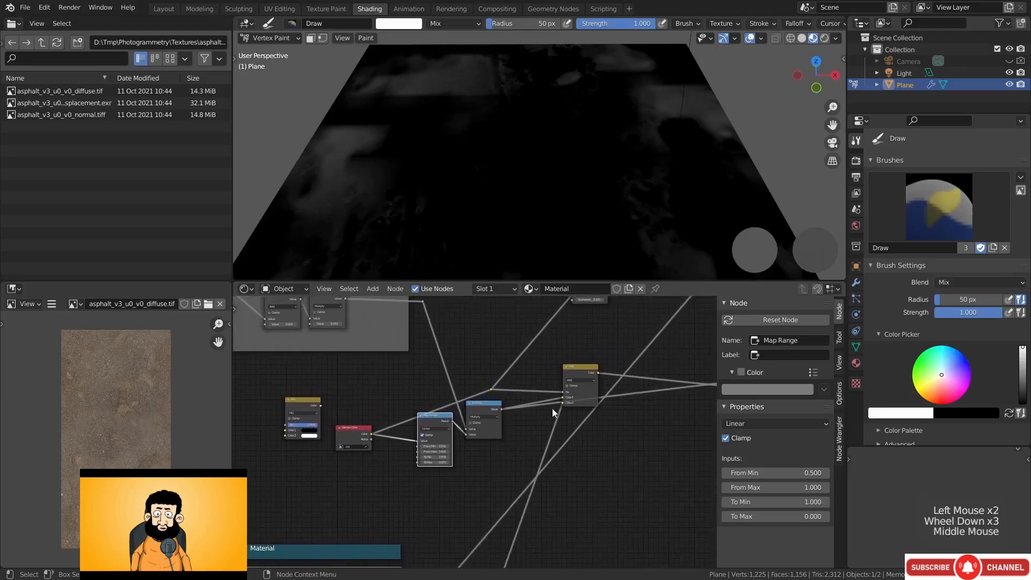
scroll(554, 407, up, 1)
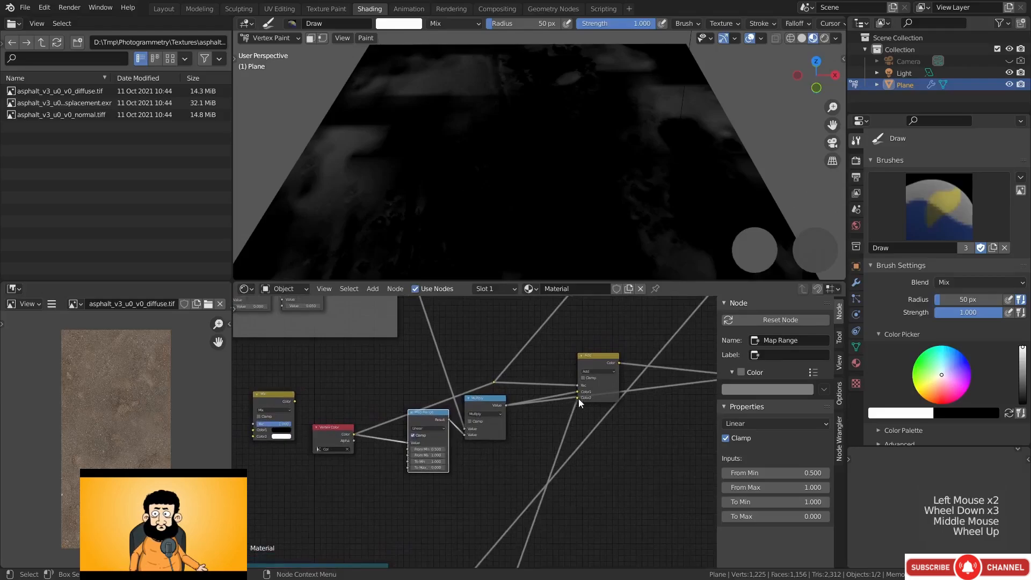
drag(578, 398, 566, 441)
scroll(549, 446, down, 1)
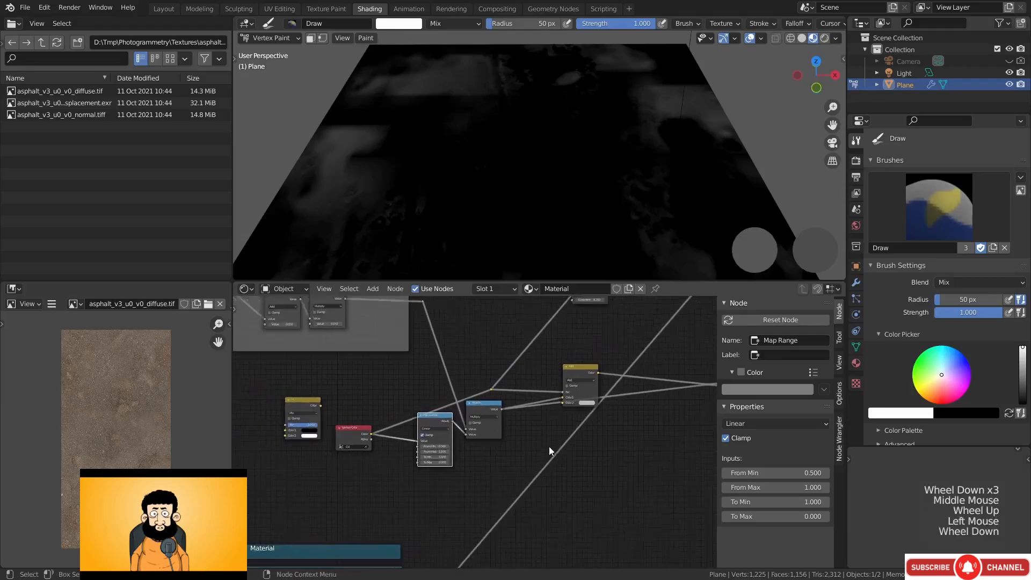
Duplicate the Map Range and Multiply nodes below the originals and connect Vertex Color's Color to the duplicate Map Range's Value
scroll(549, 446, down, 1)
middle_drag(548, 447, 440, 433)
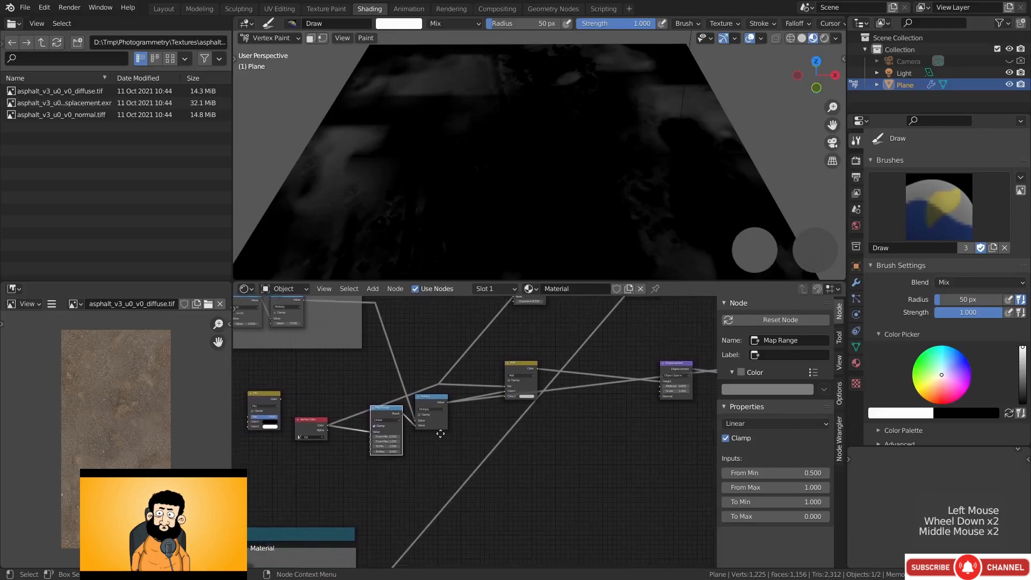
scroll(440, 433, up, 4)
shift+click(484, 376)
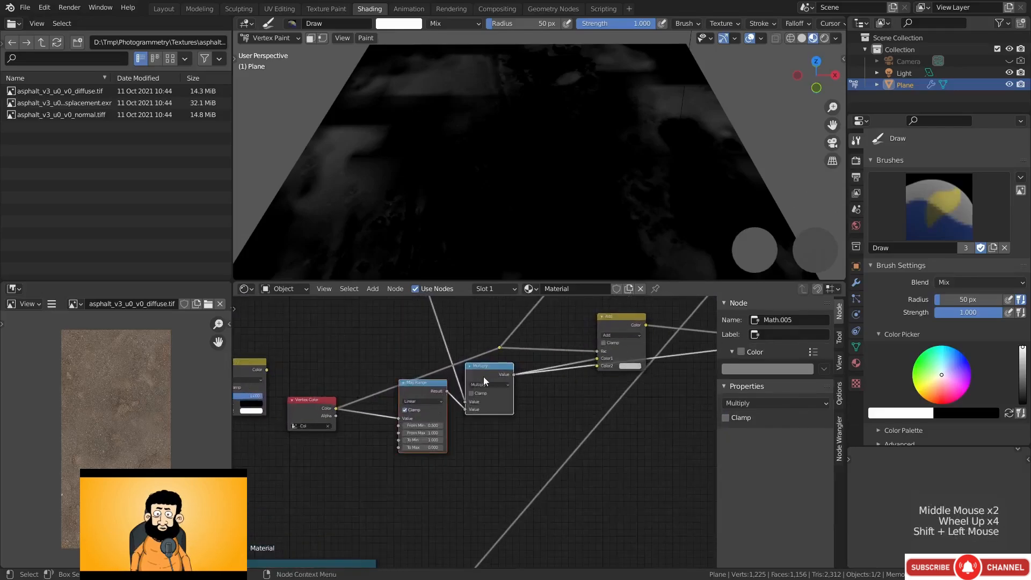
key(shift+d)
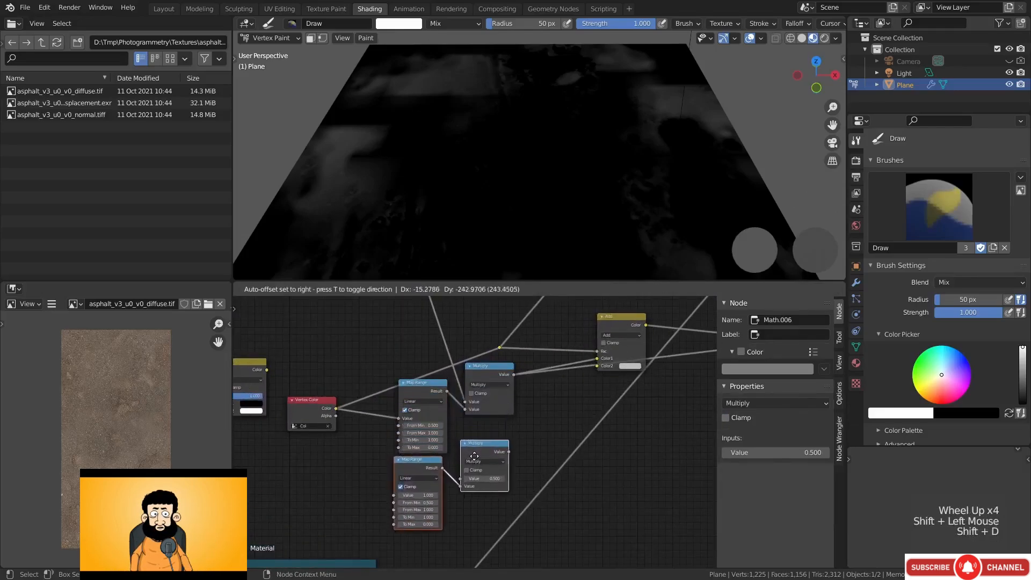
click(478, 460)
drag(317, 408, 398, 500)
Connect Layer 2's displacement reroute to the free Value input of the duplicate Multiply node
middle_drag(475, 504, 487, 401)
key(ctrl+space)
scroll(400, 416, down, 4)
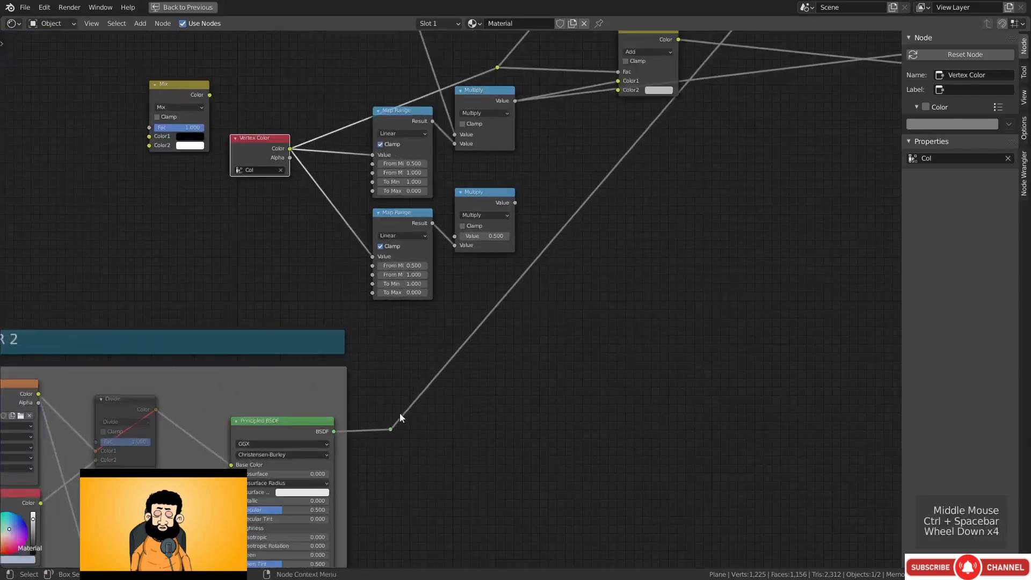
middle_drag(401, 417, 439, 349)
scroll(445, 306, down, 1)
scroll(445, 306, down, 2)
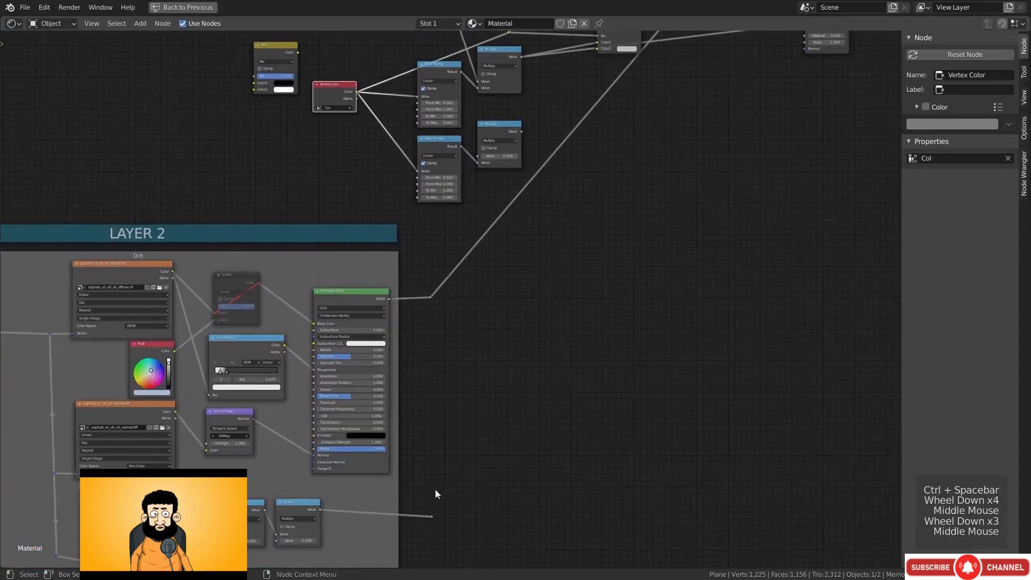
drag(433, 515, 478, 155)
Connect the duplicate Multiply node's Value output to the Add mix node's Color2 input
middle_drag(540, 151, 488, 359)
scroll(473, 351, up, 4)
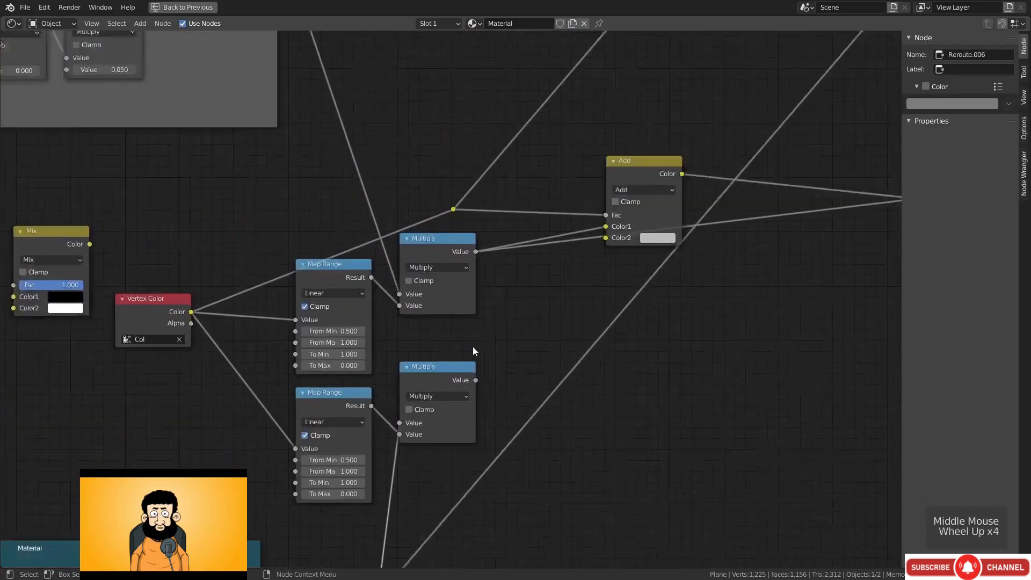
scroll(473, 347, up, 2)
drag(479, 394, 631, 228)
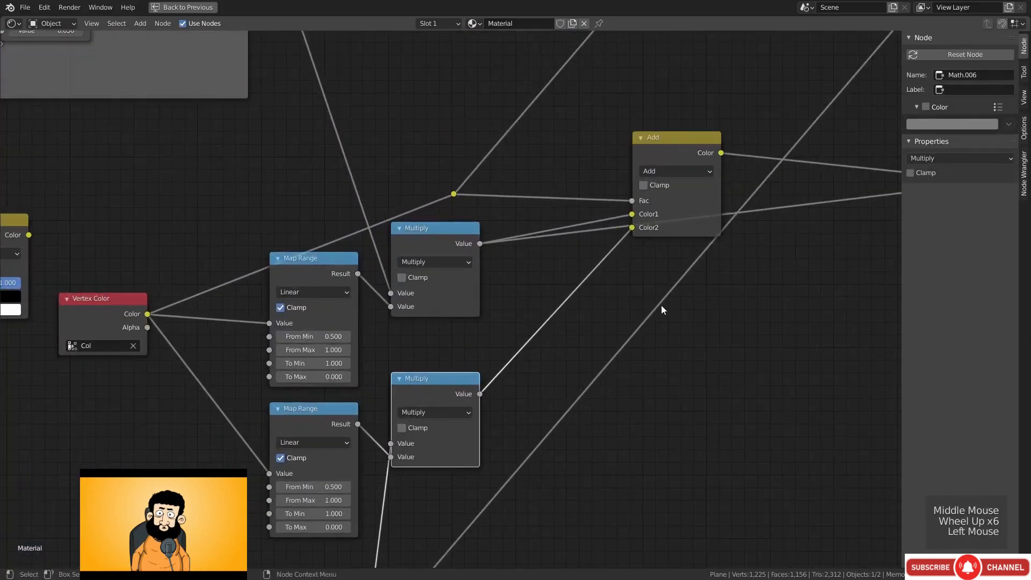
Preview the duplicate Multiply and its Map Range node on the plane in the viewport
ctrl+shift+click(433, 384)
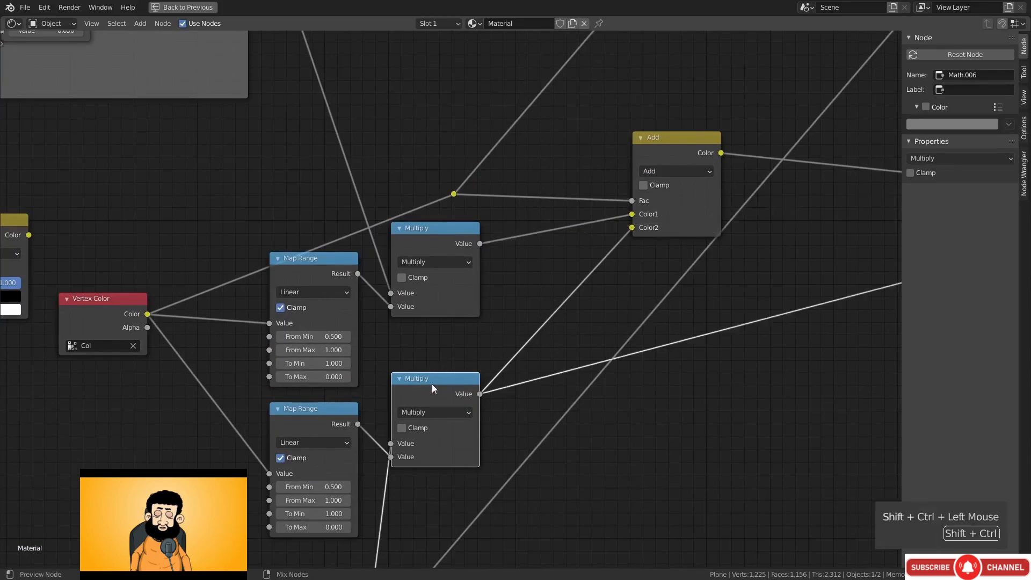
middle_drag(435, 386, 608, 304)
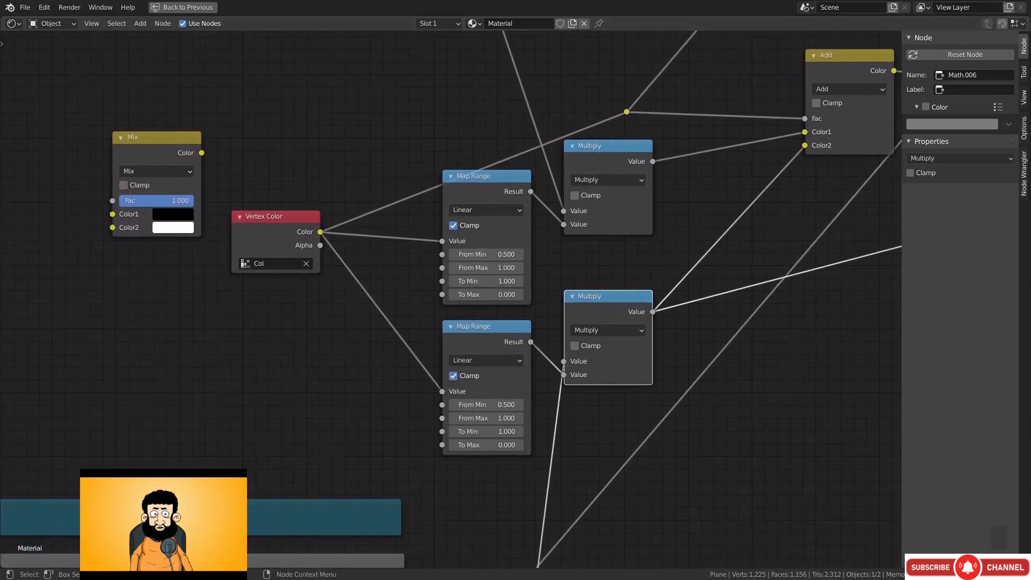
click(484, 336)
shift+click(484, 336)
shift+click(484, 336)
shift+click(484, 336)
middle_drag(485, 336, 479, 334)
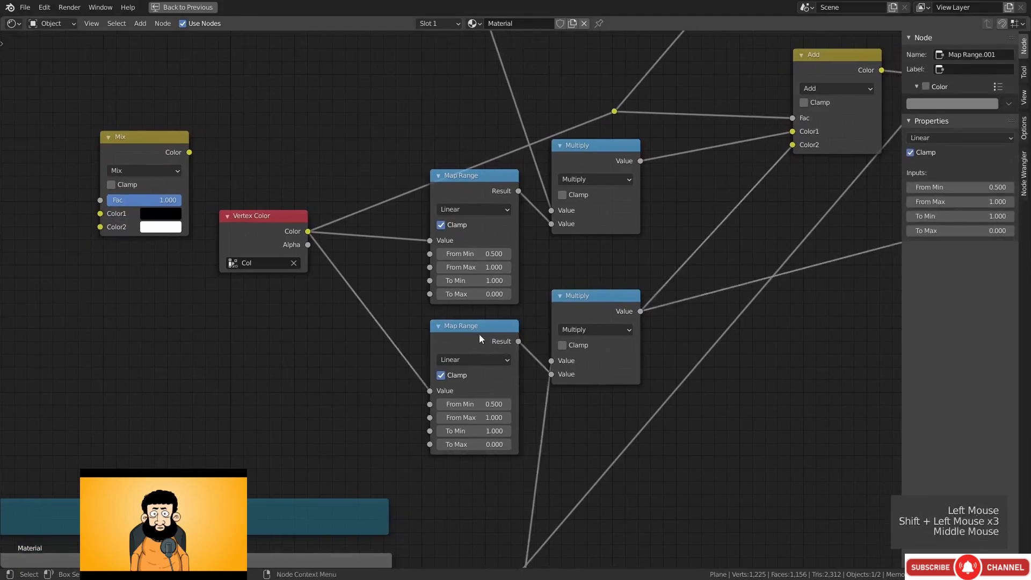
ctrl+shift+click(481, 334)
key(ctrl+space)
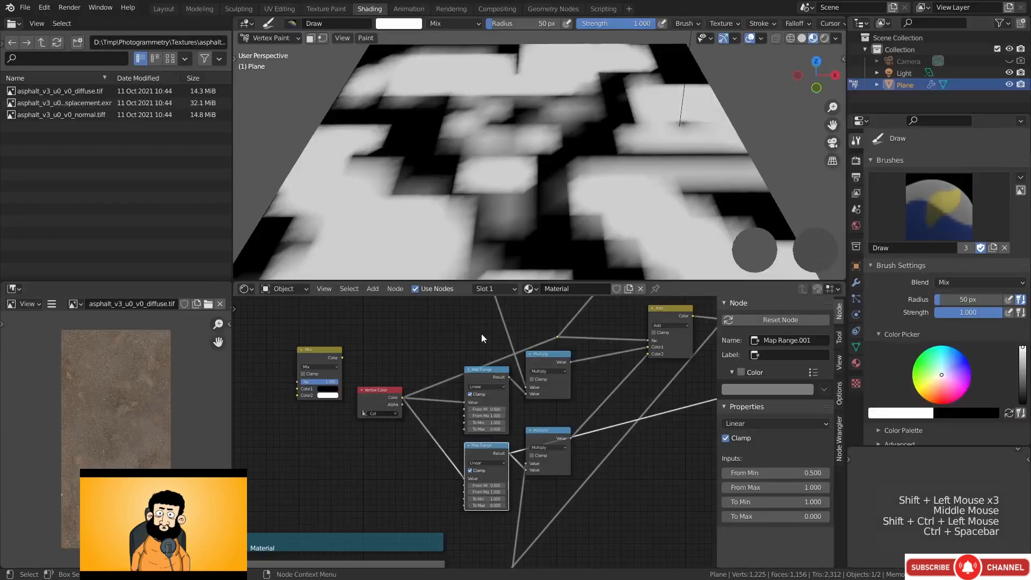
Disconnect the vertex color from the duplicate Map Range and lower its Value to 0 as a test
ctrl+middle_drag(458, 514, 416, 434)
scroll(447, 483, up, 2)
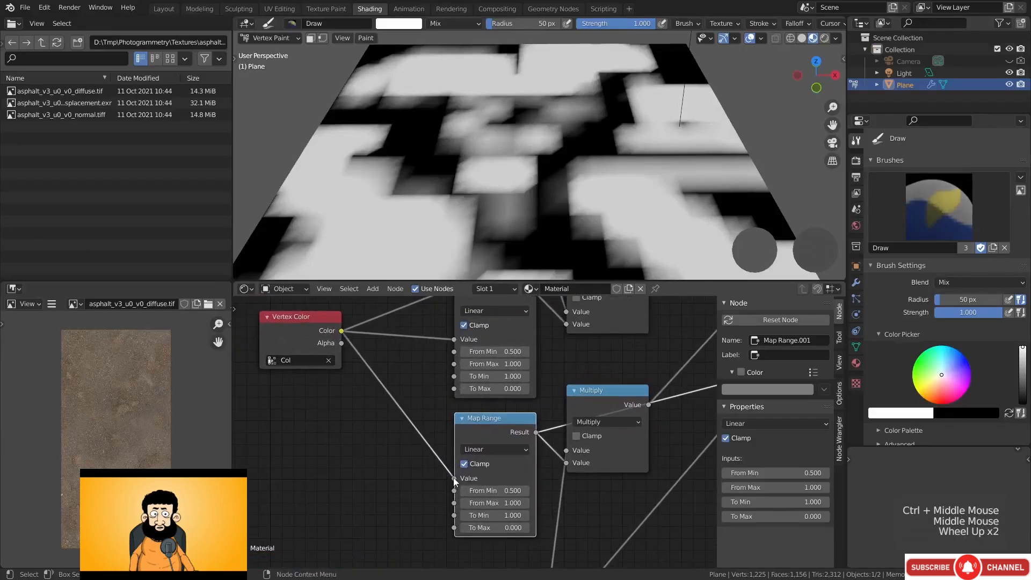
drag(453, 478, 414, 488)
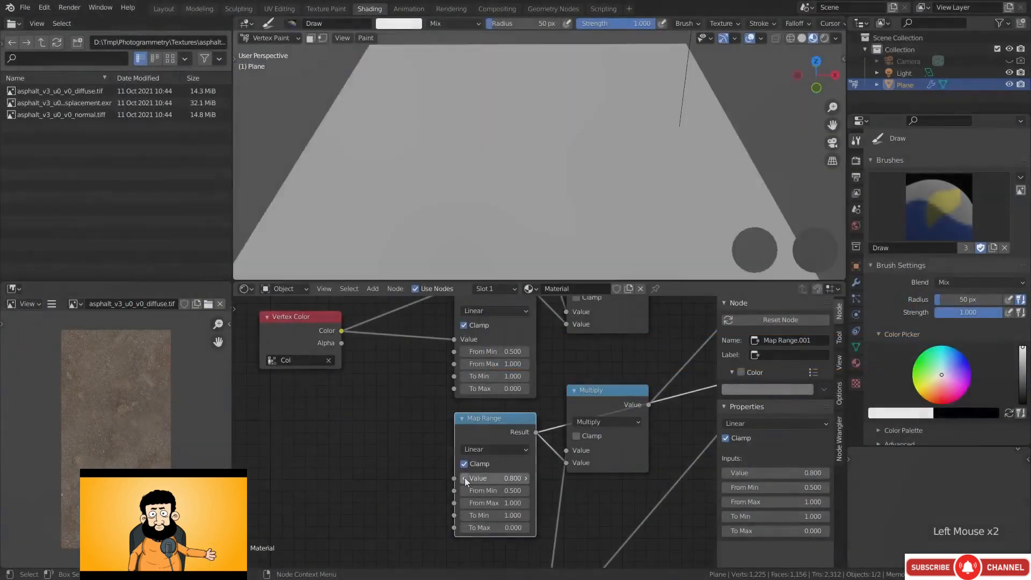
click(465, 478)
click(465, 477)
click(465, 478)
click(465, 478)
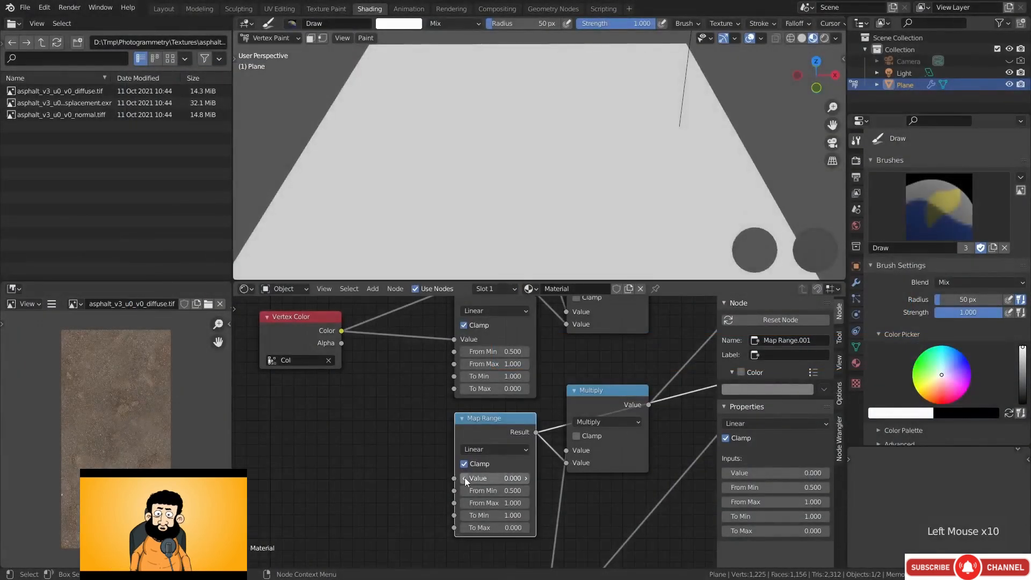
Set the duplicate Map Range's To Min to 0 and To Max to 1
middle_drag(459, 478, 440, 472)
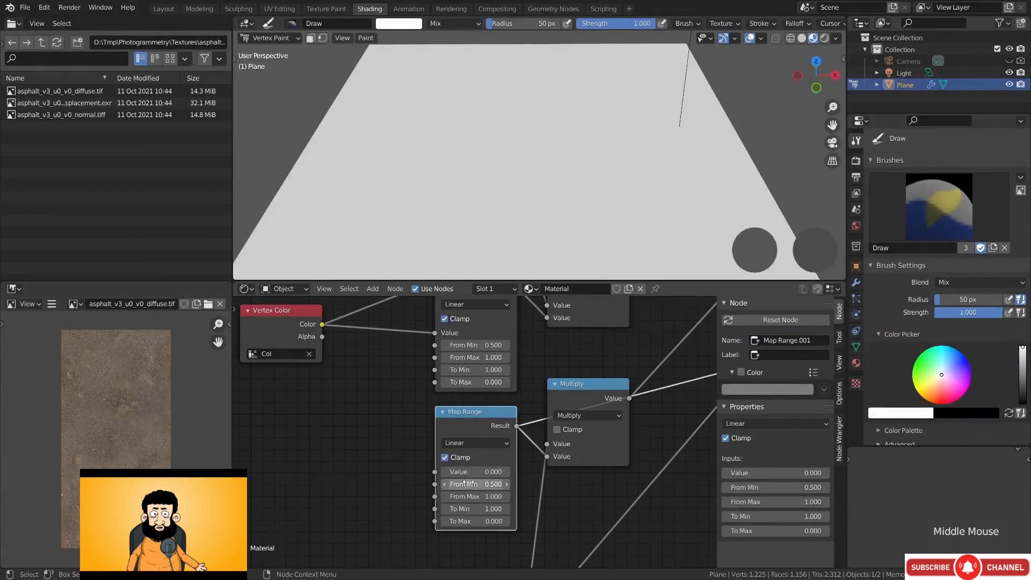
click(476, 509)
text(0)
key(Tab)
text(1)
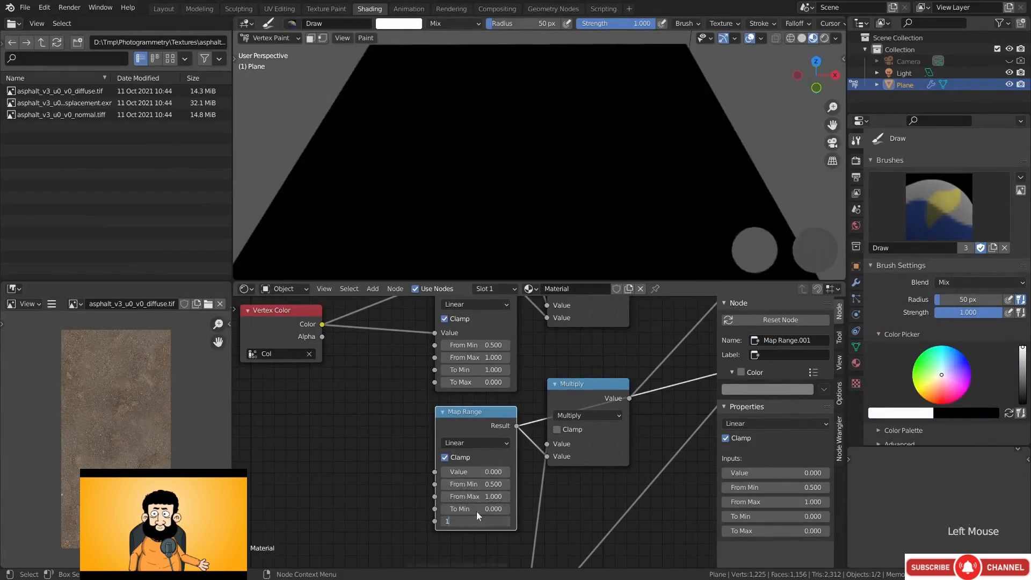
key(Return)
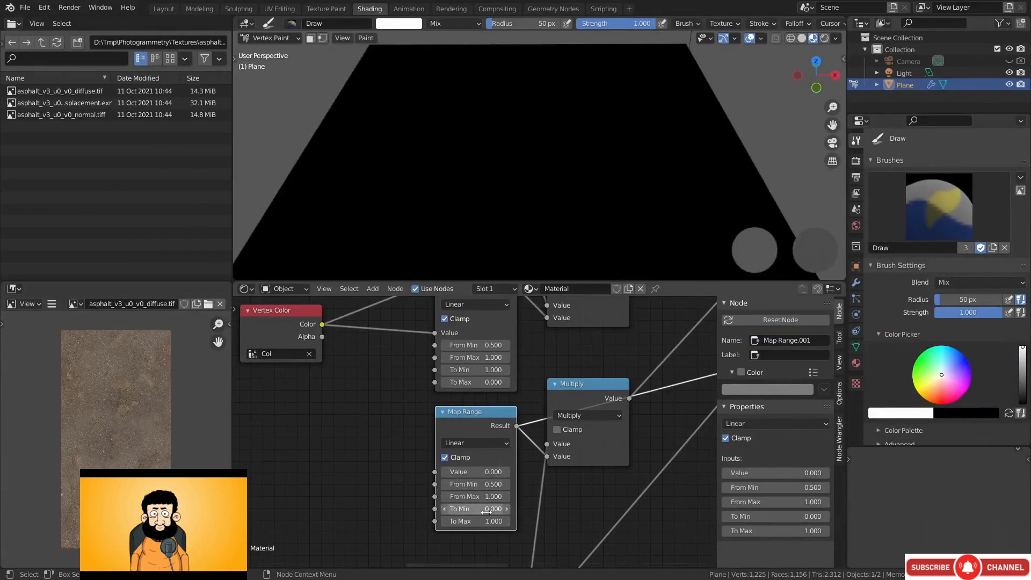
Test the duplicate Map Range by raising its Value from 0 to 1 in 0.1 increments
click(506, 471)
click(506, 472)
click(506, 472)
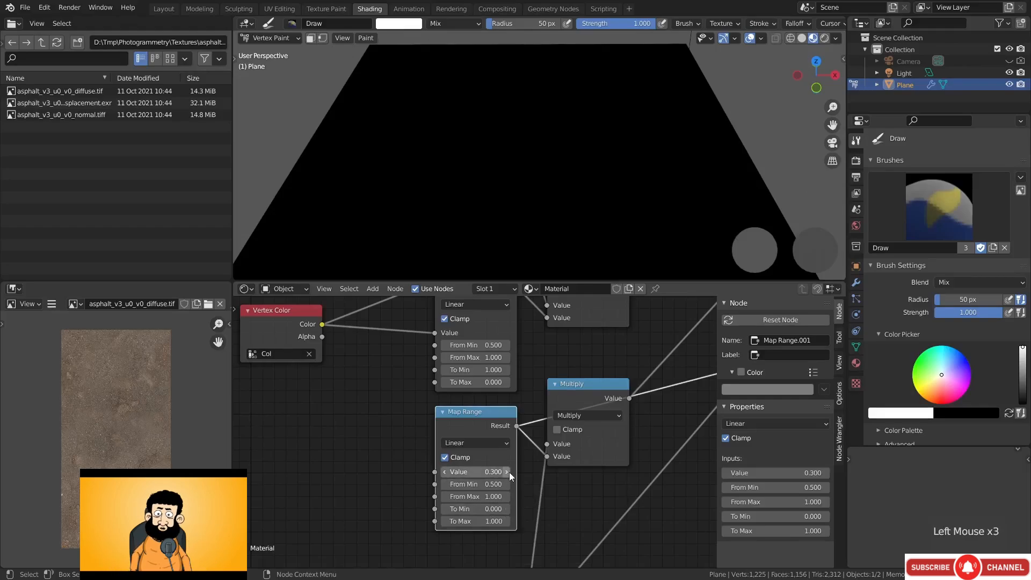
click(507, 471)
click(508, 472)
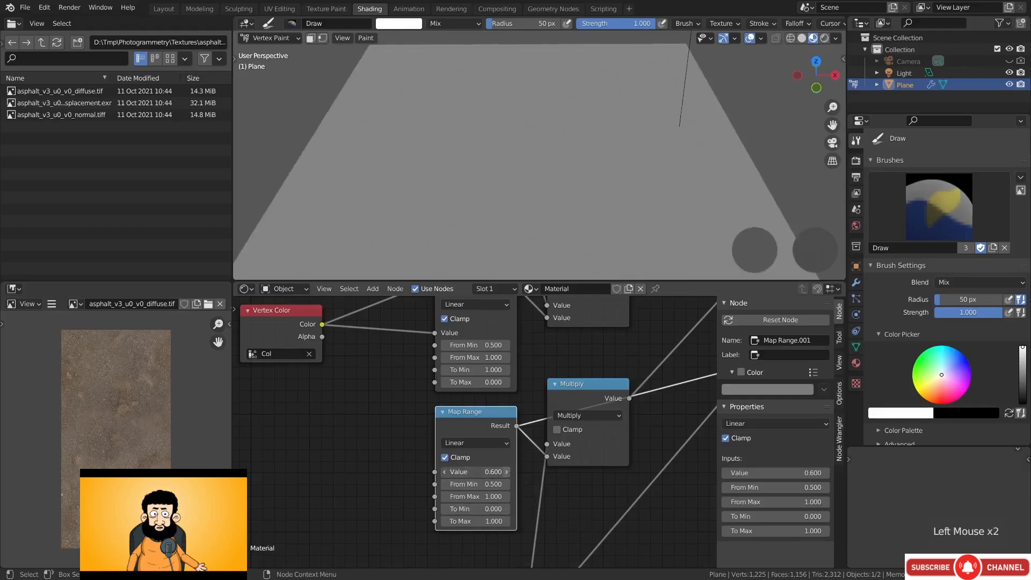
click(508, 472)
click(508, 472)
click(508, 472)
click(508, 472)
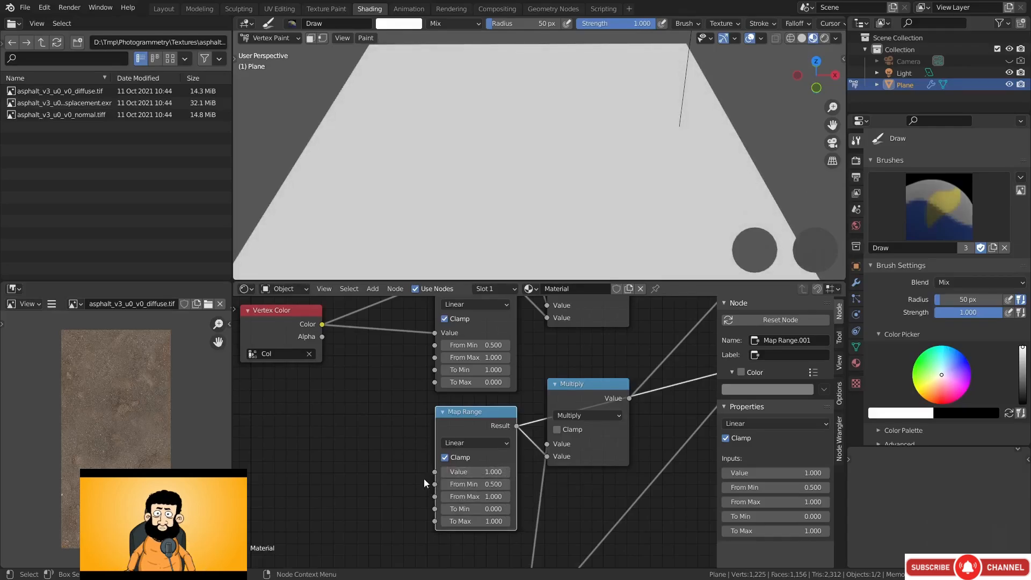
Set the duplicate Map Range's From Min to 0 and From Max to 0.5
click(480, 484)
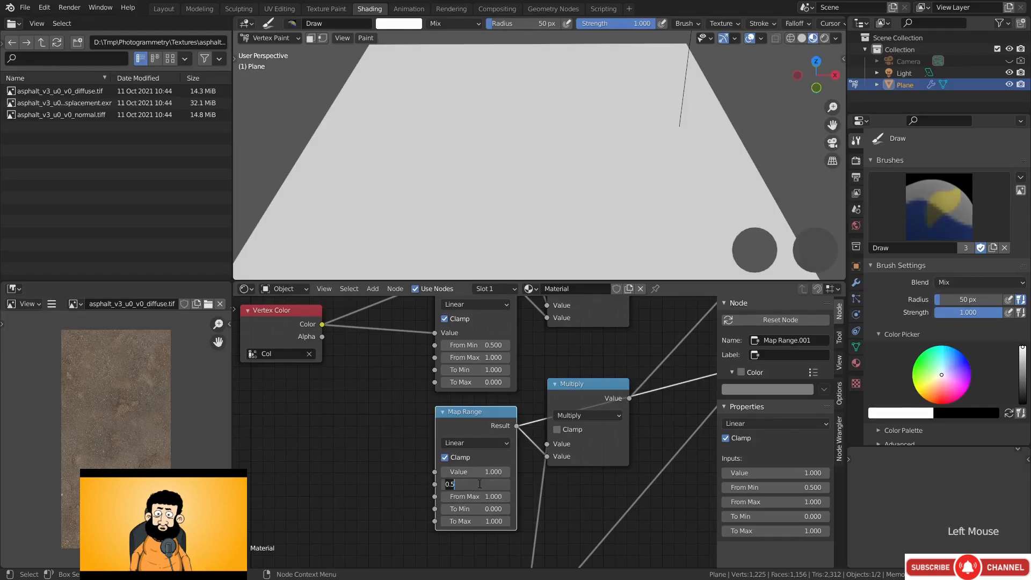
text(000)
click(487, 495)
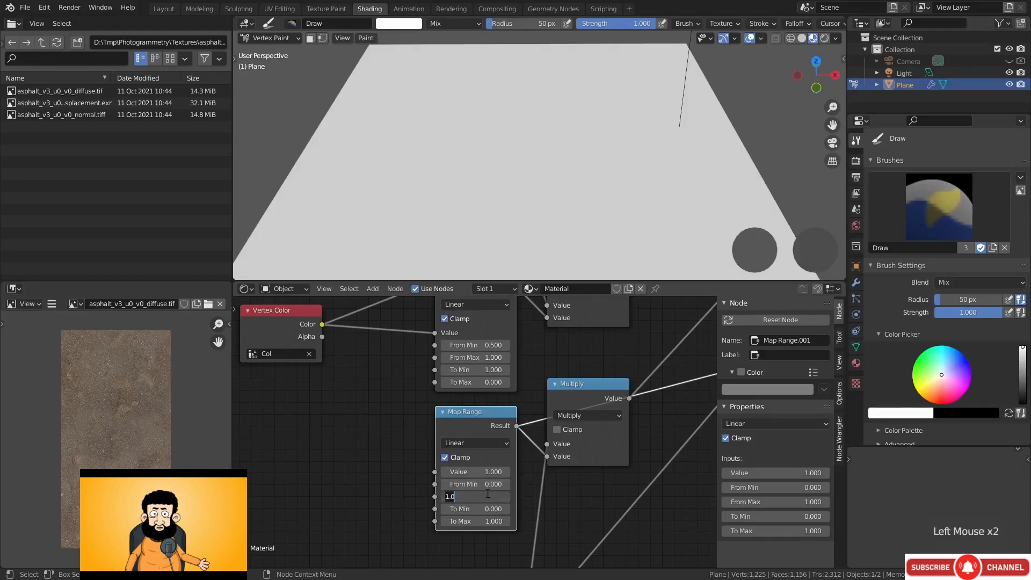
text(.5)
Reset the duplicate Map Range's Value to 0 and raise it stepwise to 1 to test the new input range
click(487, 470)
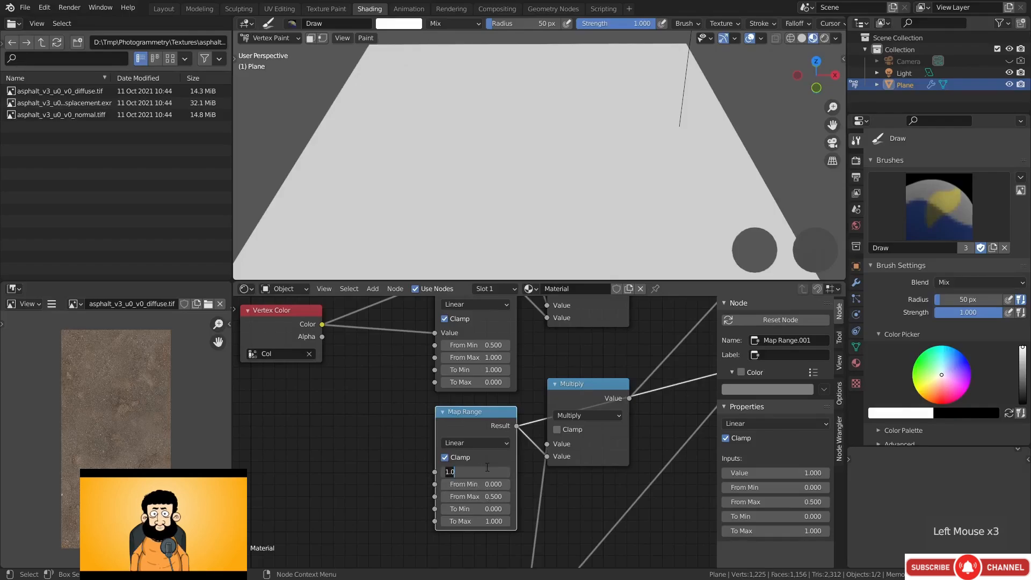
text(0)
key(Return)
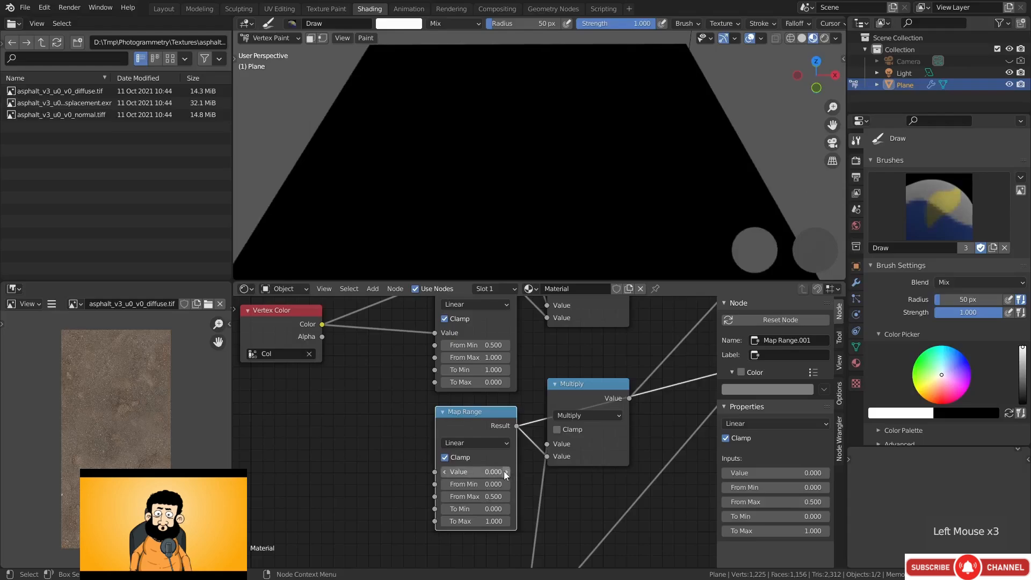
click(504, 472)
click(505, 472)
click(505, 471)
click(504, 472)
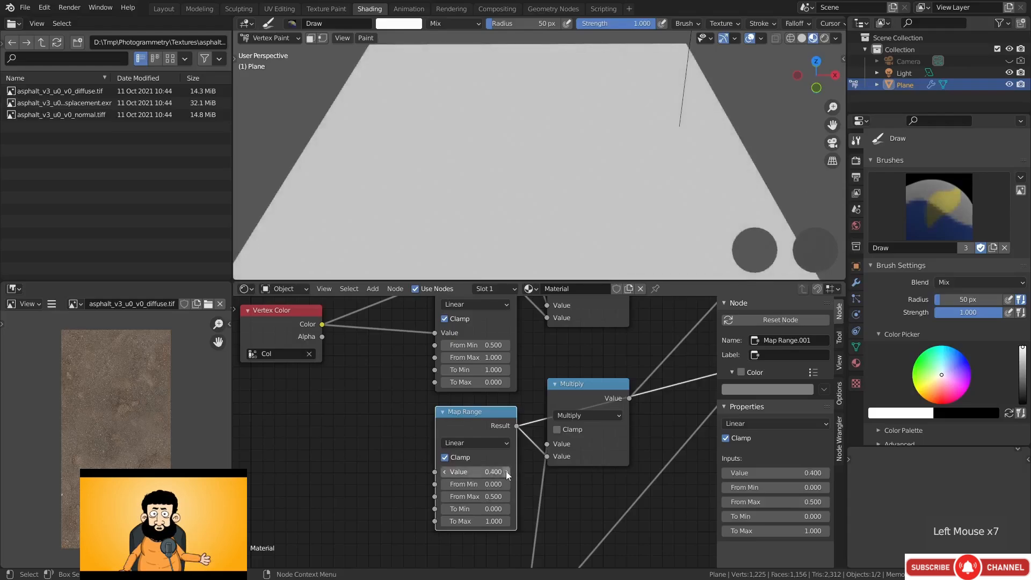
click(506, 471)
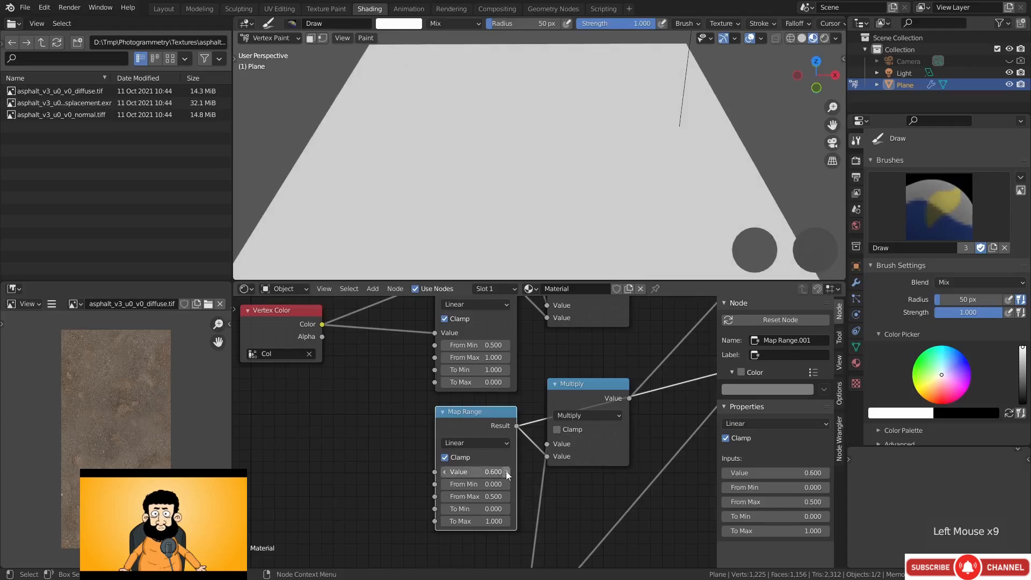
click(506, 471)
click(505, 472)
click(506, 471)
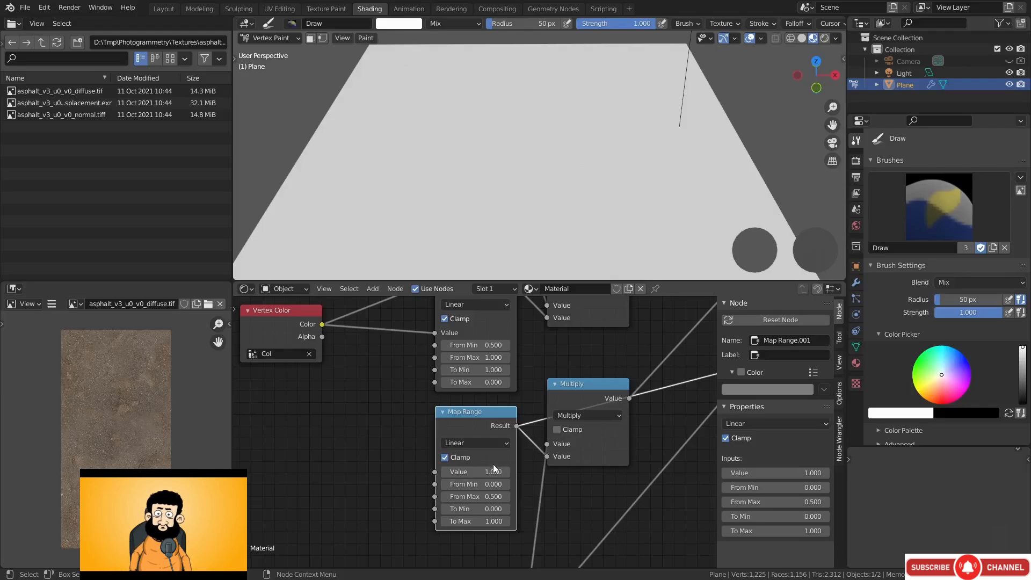
Reconnect Vertex Color's Color to the duplicate Map Range's Value and preview the Add mix node on the plane
drag(322, 324, 378, 388)
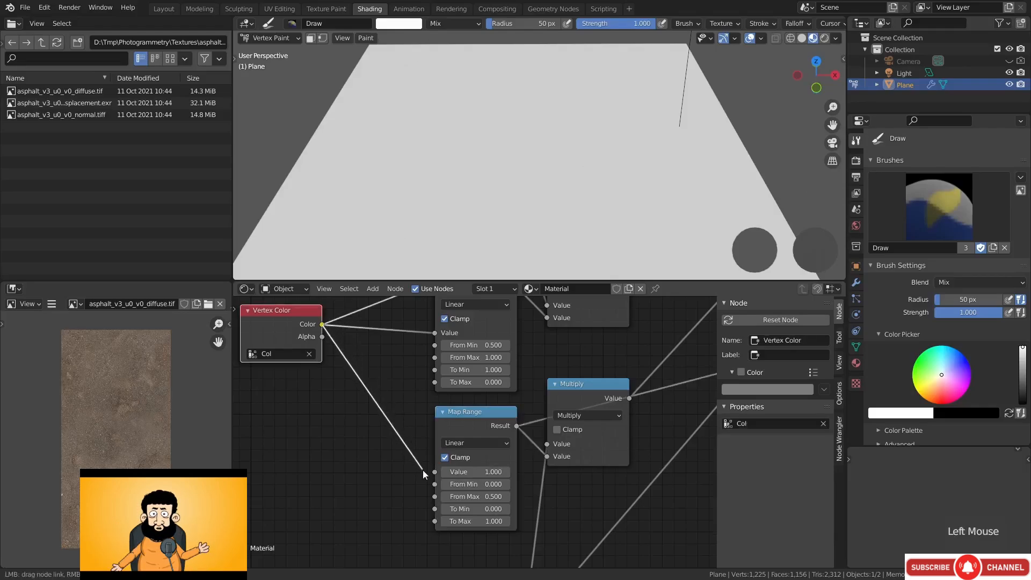
drag(423, 470, 432, 471)
scroll(401, 446, down, 4)
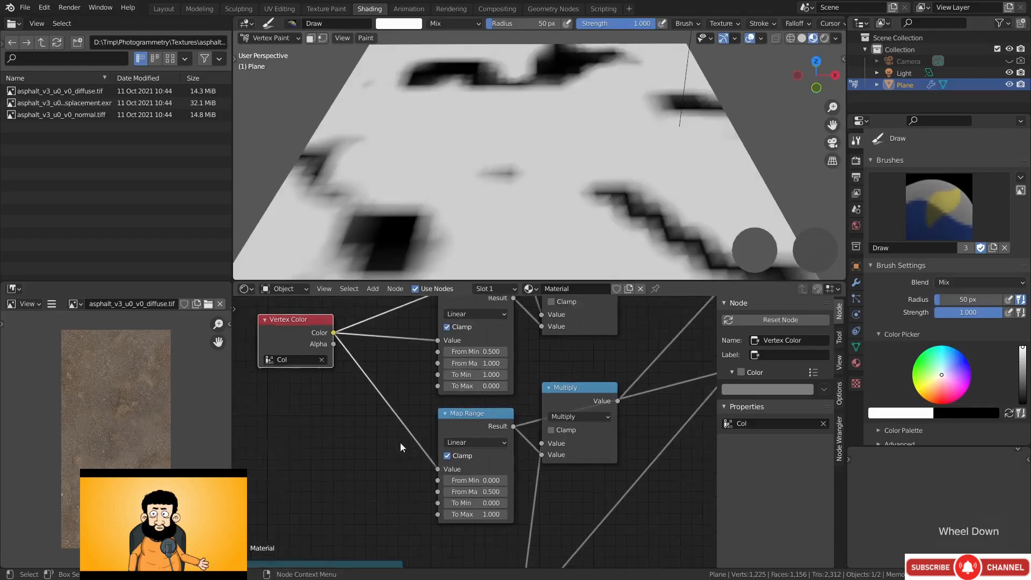
middle_drag(612, 317, 527, 387)
ctrl+shift+click(526, 376)
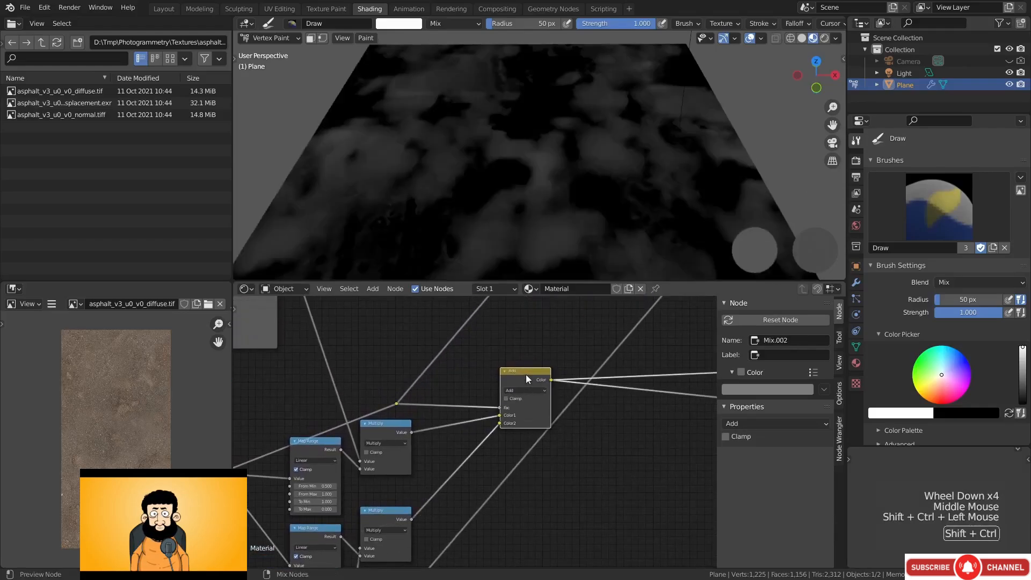
Add a shared reroute point on the Vertex Color's outgoing links and move the Vertex Color node beneath the Mix node
middle_drag(461, 498, 591, 428)
shift+right_drag(367, 407, 370, 426)
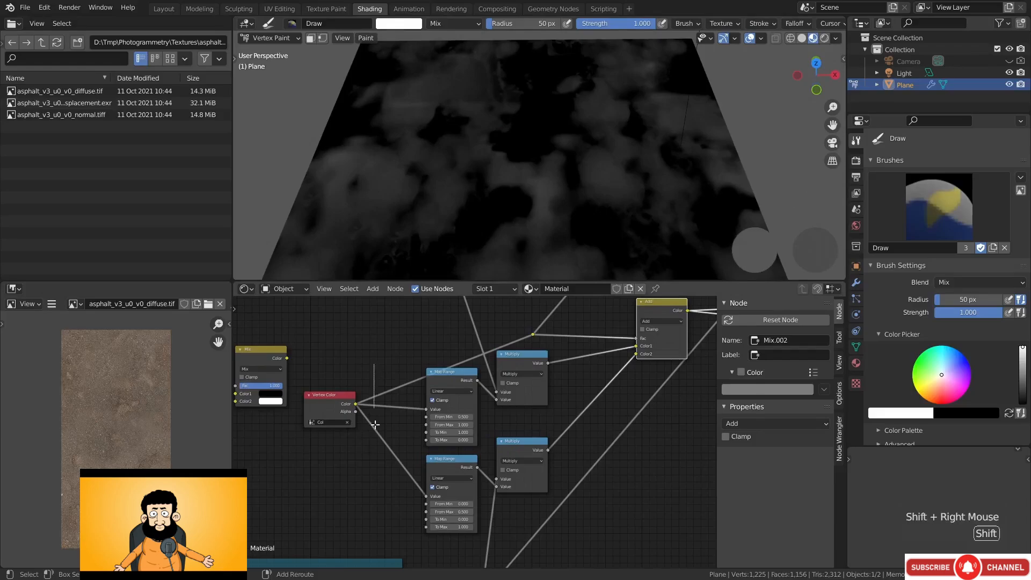
drag(327, 397, 260, 415)
middle_drag(307, 417, 339, 422)
scroll(350, 405, up, 3)
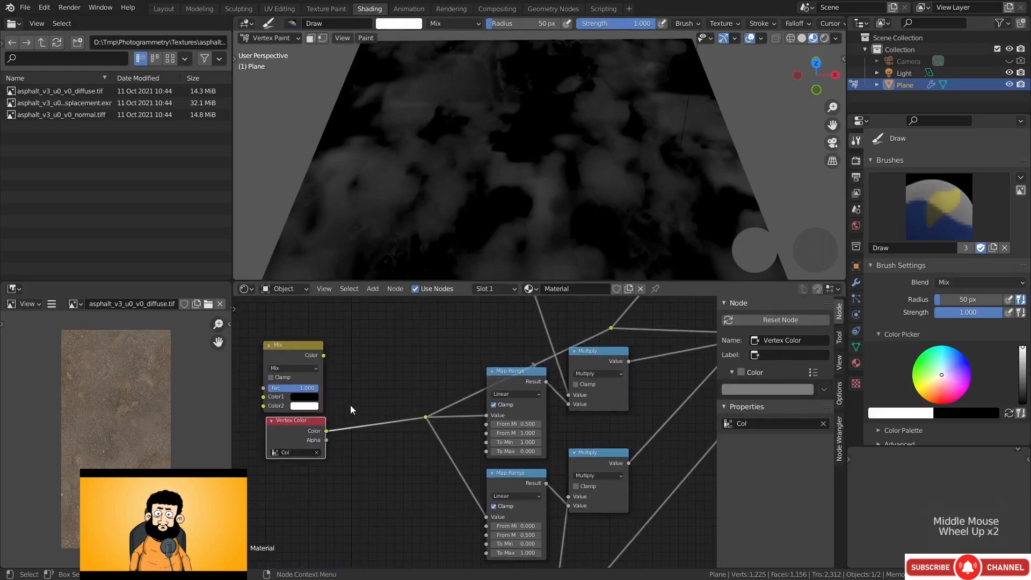
Connect the Mix node's Color to the shared mask reroute in place of Vertex Color and set its Fac to 0
drag(311, 349, 424, 414)
middle_drag(299, 398, 346, 421)
drag(348, 407, 302, 407)
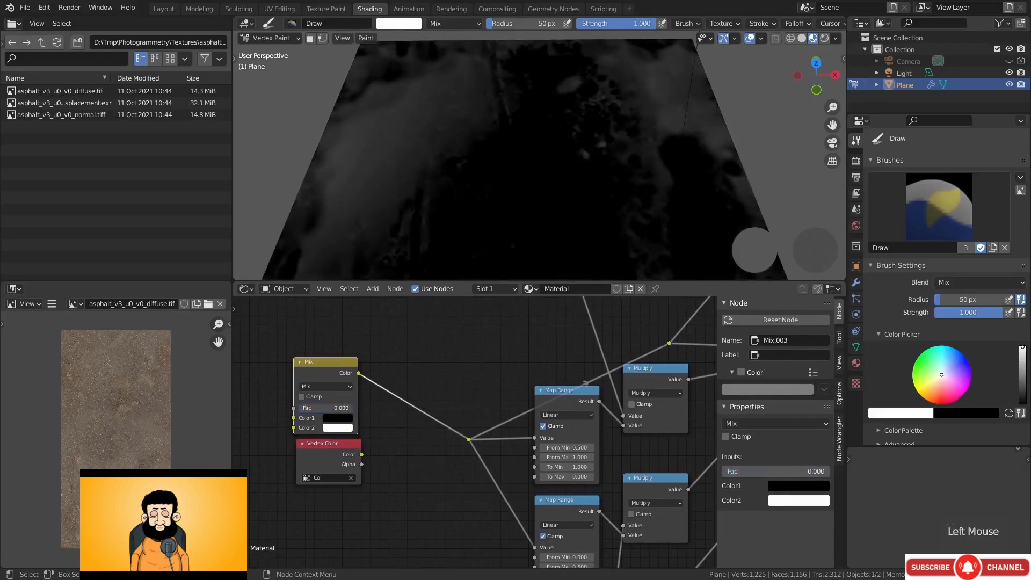
middle_drag(518, 177, 520, 188)
scroll(522, 184, down, 2)
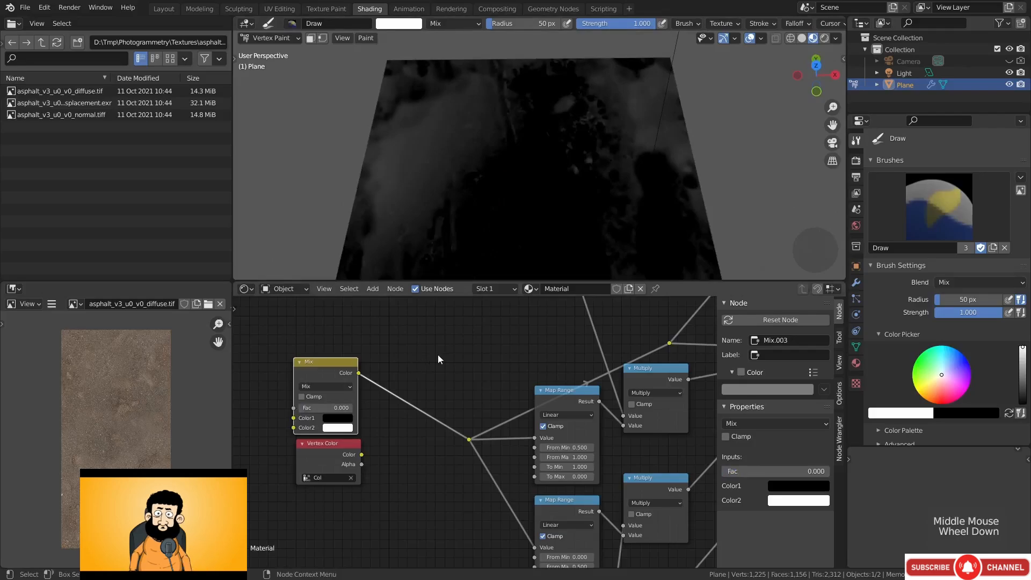
scroll(446, 357, down, 4)
middle_drag(456, 361, 448, 470)
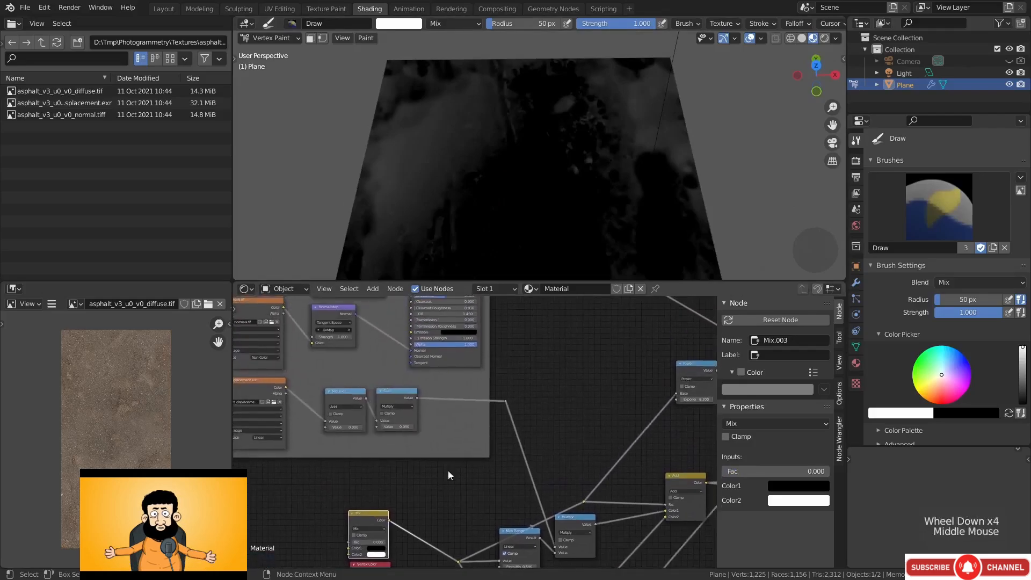
Compare previews of Layer 1's unmasked displacement reroute and its mask Multiply node on the plane
ctrl+shift+click(506, 400)
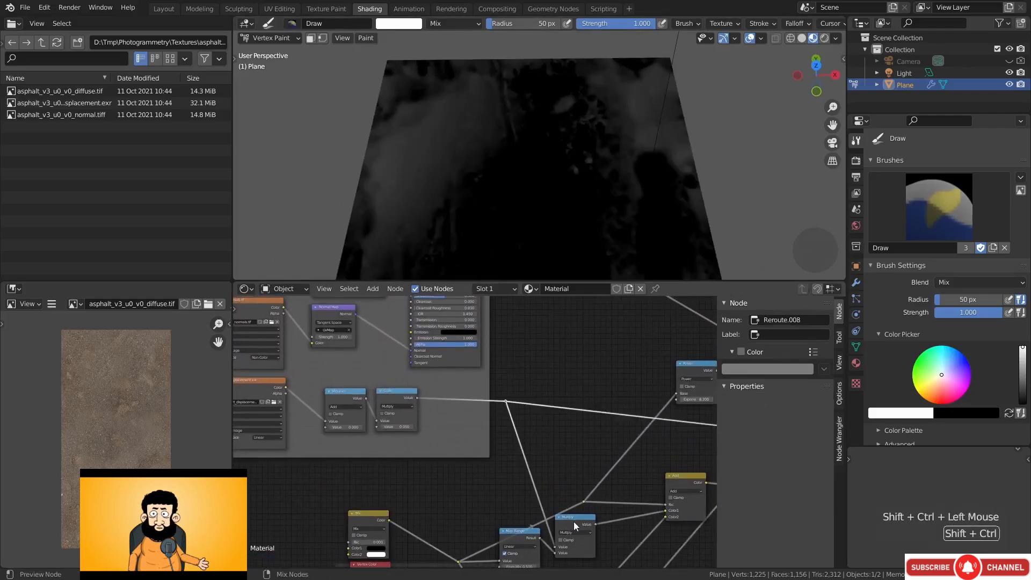
ctrl+shift+click(574, 521)
ctrl+shift+click(506, 401)
ctrl+shift+click(576, 520)
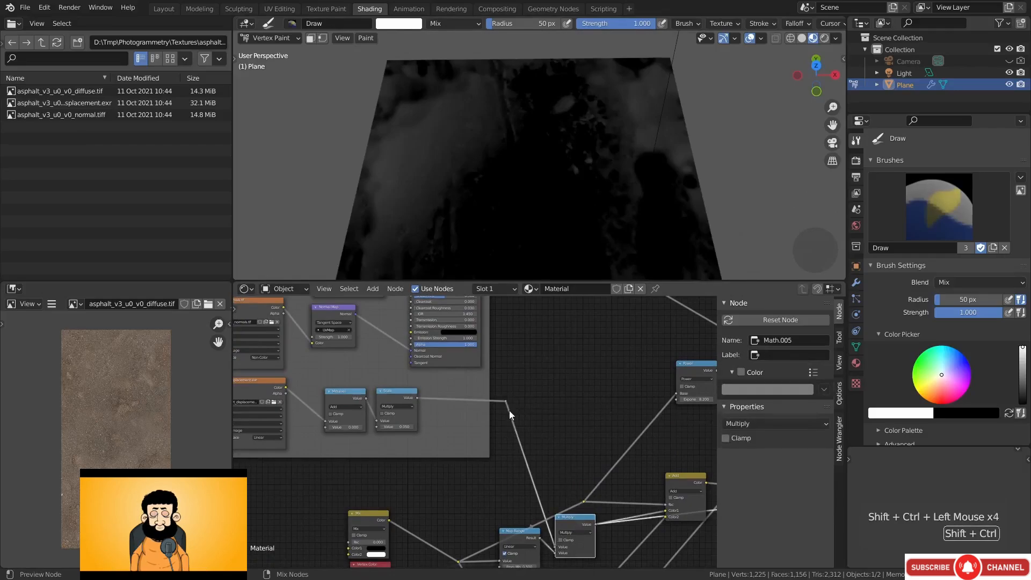
ctrl+shift+click(506, 401)
ctrl+shift+click(568, 517)
Set the mask Mix node's Fac to 1 and compare previews of the Add mix node and Layer 2's displacement reroute
drag(369, 516, 365, 502)
drag(360, 527, 396, 528)
middle_drag(398, 534, 377, 344)
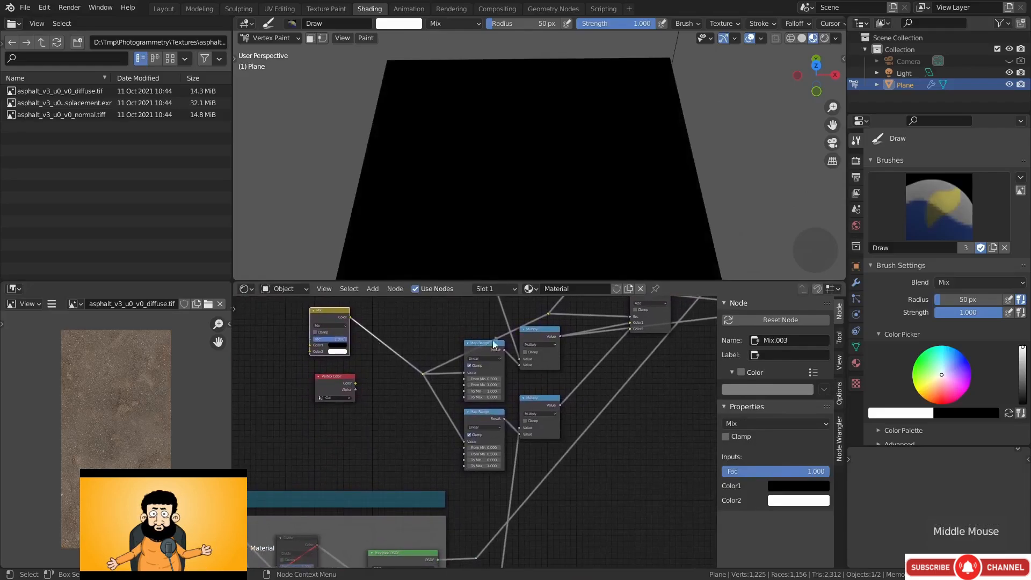
middle_drag(581, 340, 514, 402)
ctrl+shift+click(584, 358)
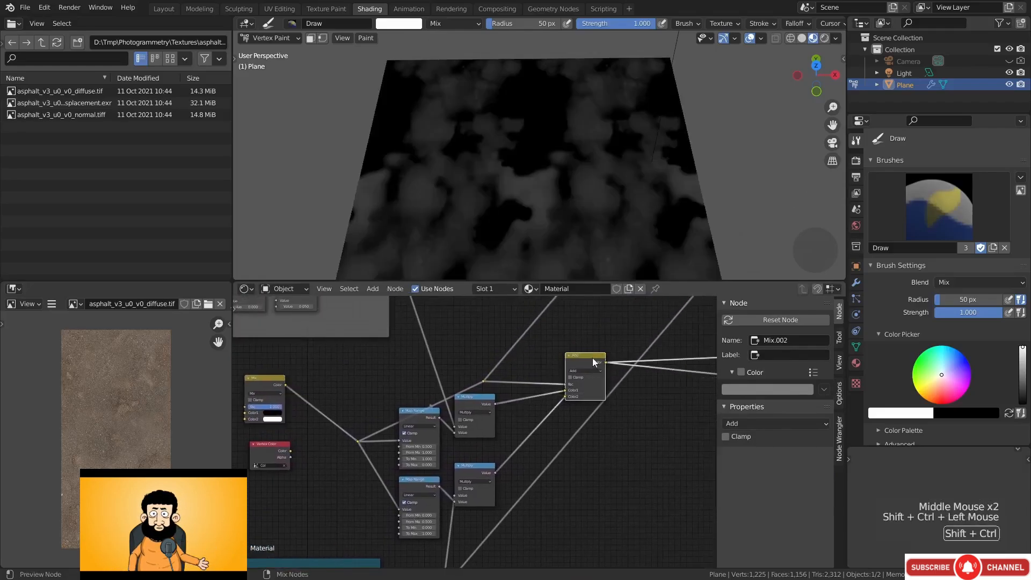
middle_drag(517, 502, 467, 419)
ctrl+shift+click(424, 518)
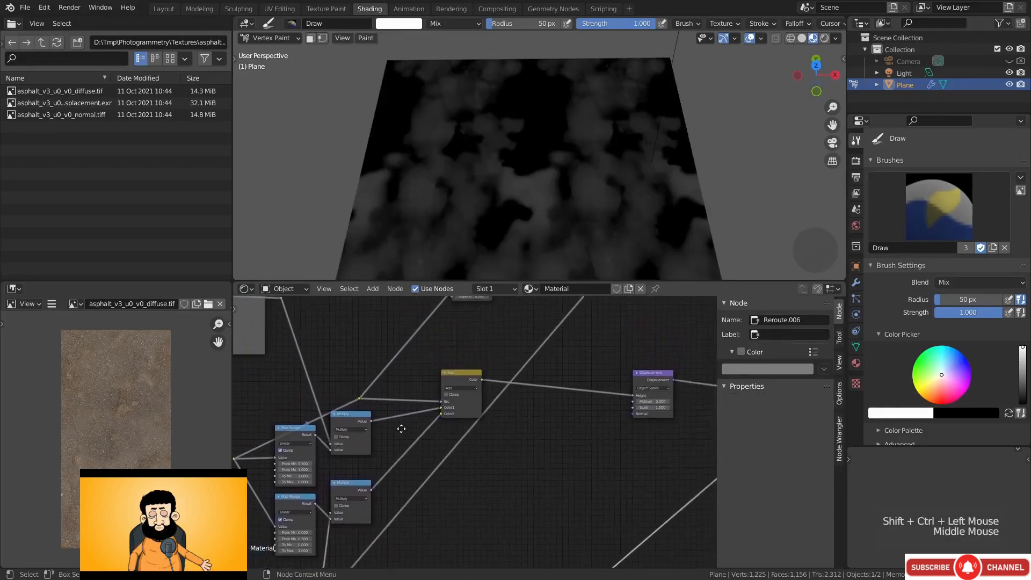
ctrl+shift+click(462, 378)
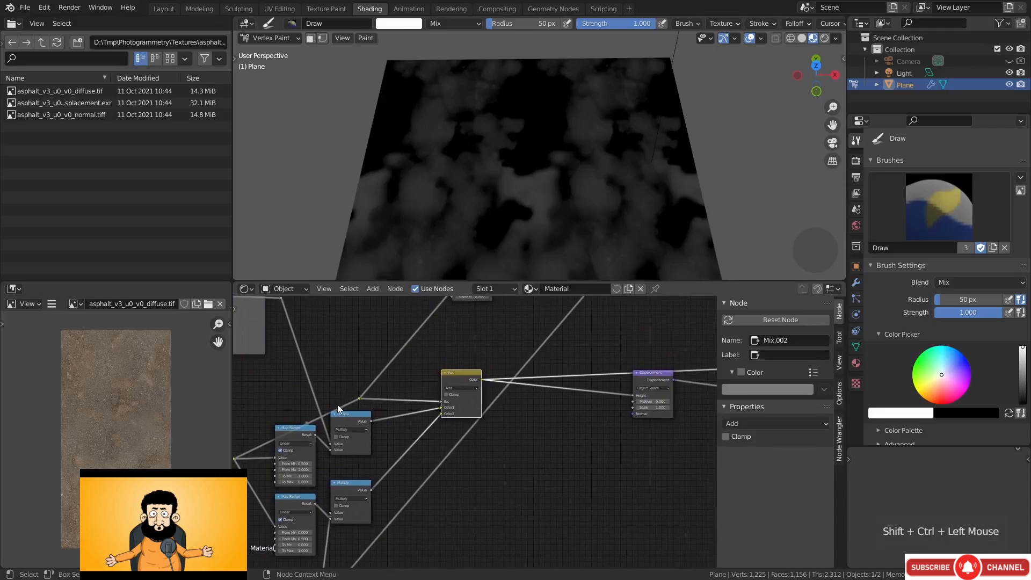
Return the mask Mix node's Fac to 0 and compare previews of Layer 1's displacement reroute and the Add mix node
middle_drag(334, 377, 502, 383)
ctrl+shift+click(443, 304)
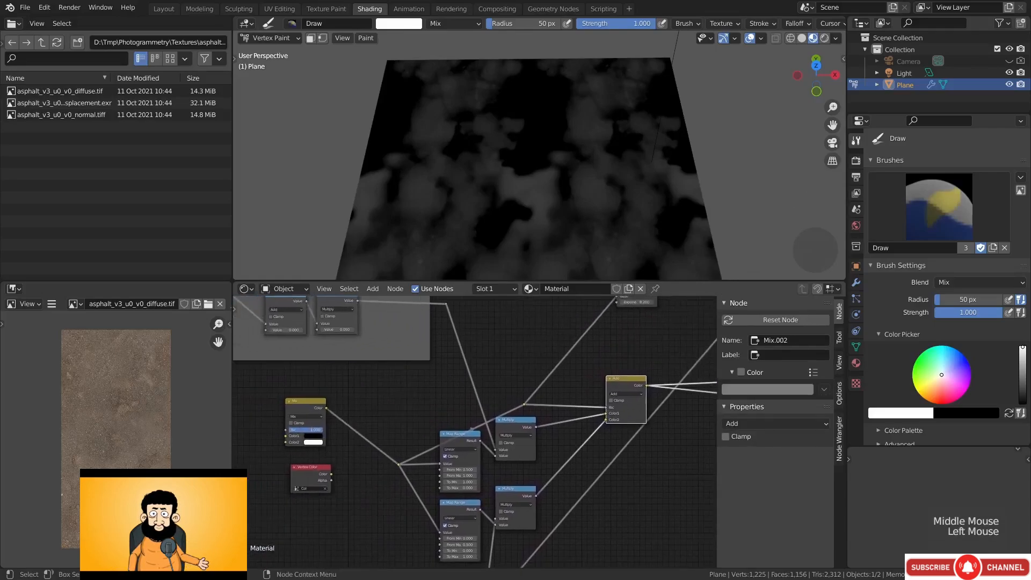
ctrl+shift+click(445, 303)
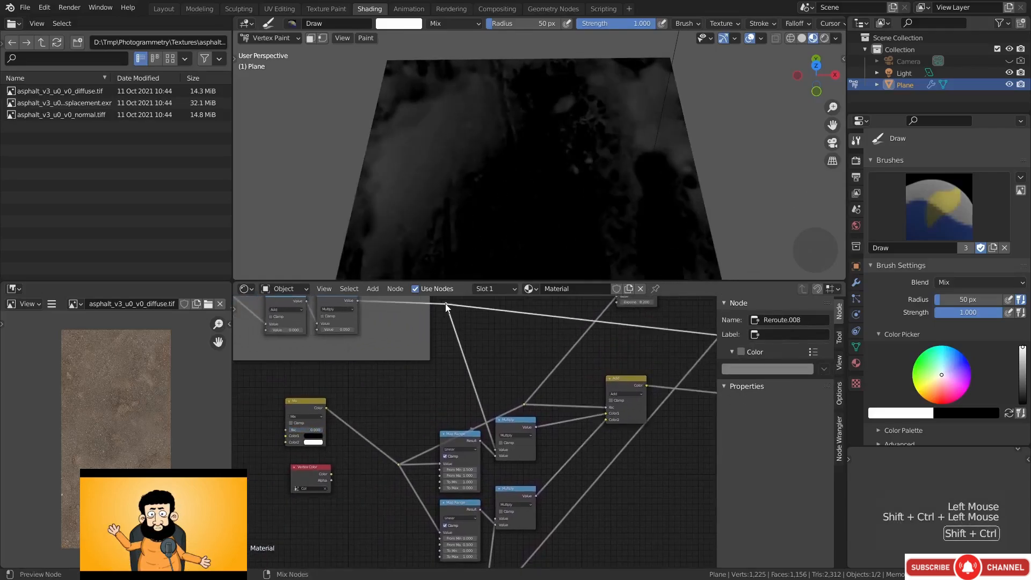
ctrl+shift+click(635, 384)
ctrl+shift+click(447, 305)
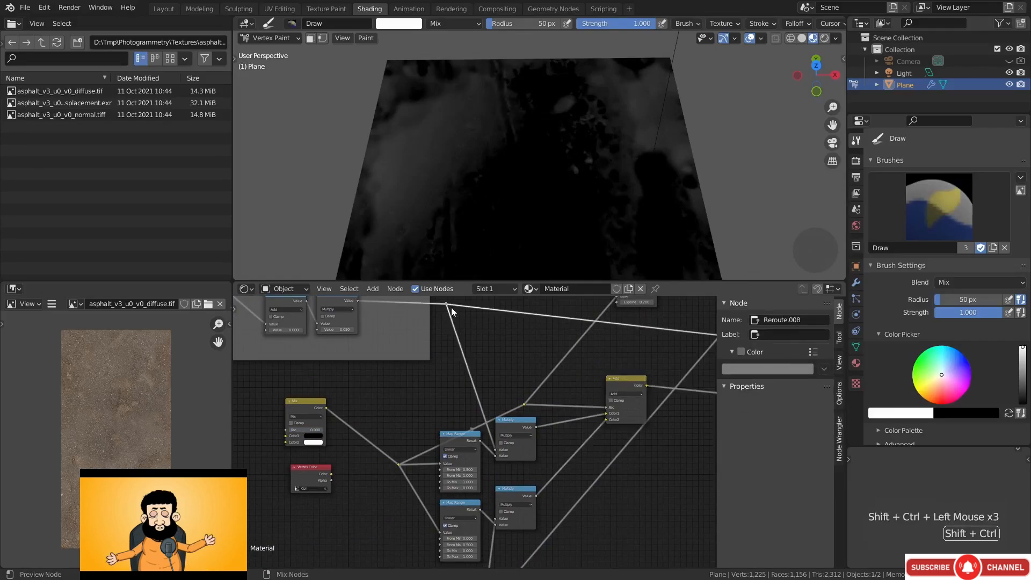
ctrl+shift+click(622, 381)
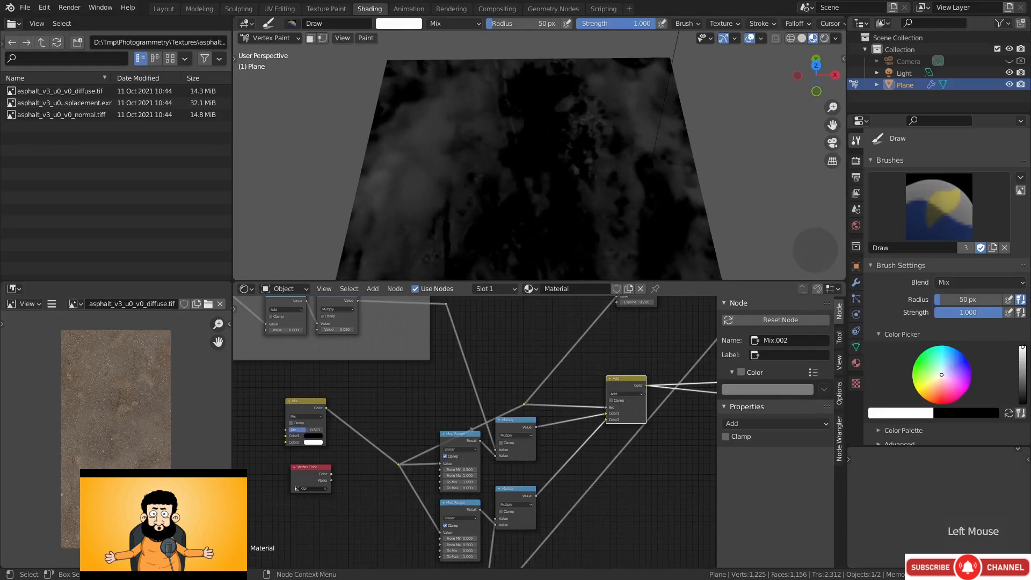
Set the mask Mix node's Fac to 0.5 to test an even blend in the Add mix node's preview
click(311, 430)
middle_drag(314, 432, 344, 437)
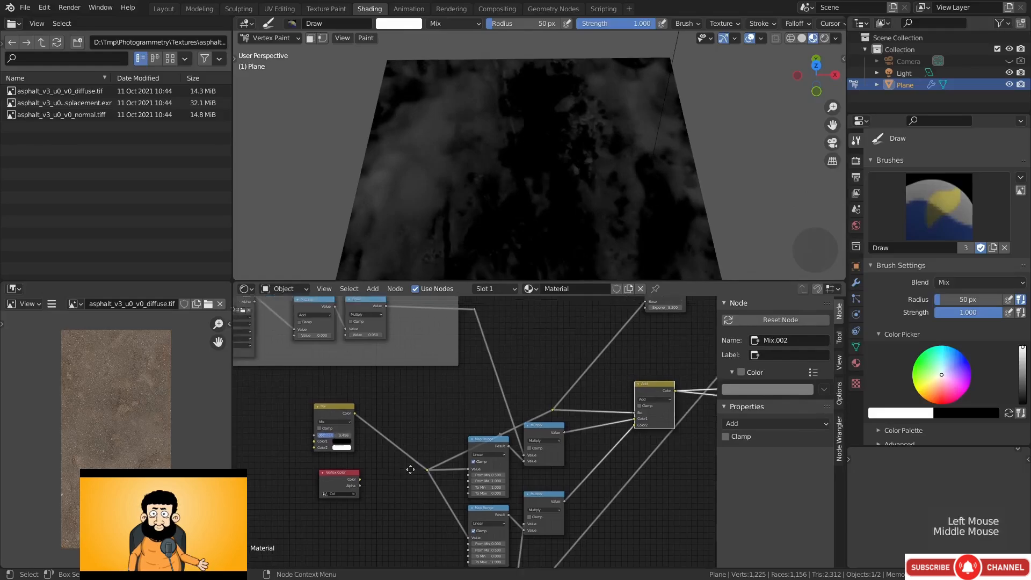
scroll(443, 475, up, 5)
click(358, 456)
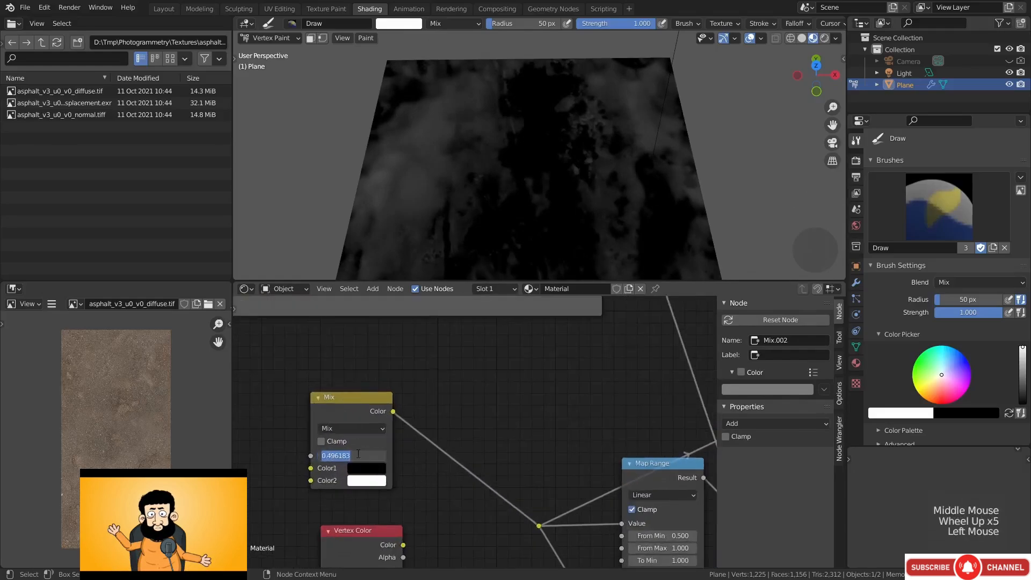
text(0.5)
key(Return)
scroll(417, 497, down, 2)
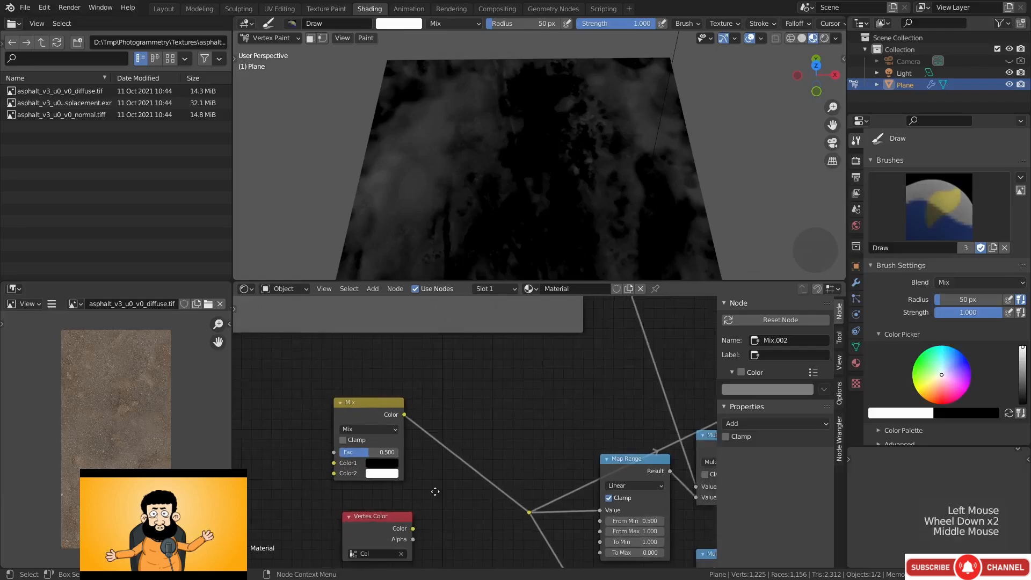
Raise the mask Mix node's Fac to 1 and connect Vertex Color's Color to the shared mask reroute in its place
middle_drag(444, 466, 396, 461)
drag(329, 442, 350, 442)
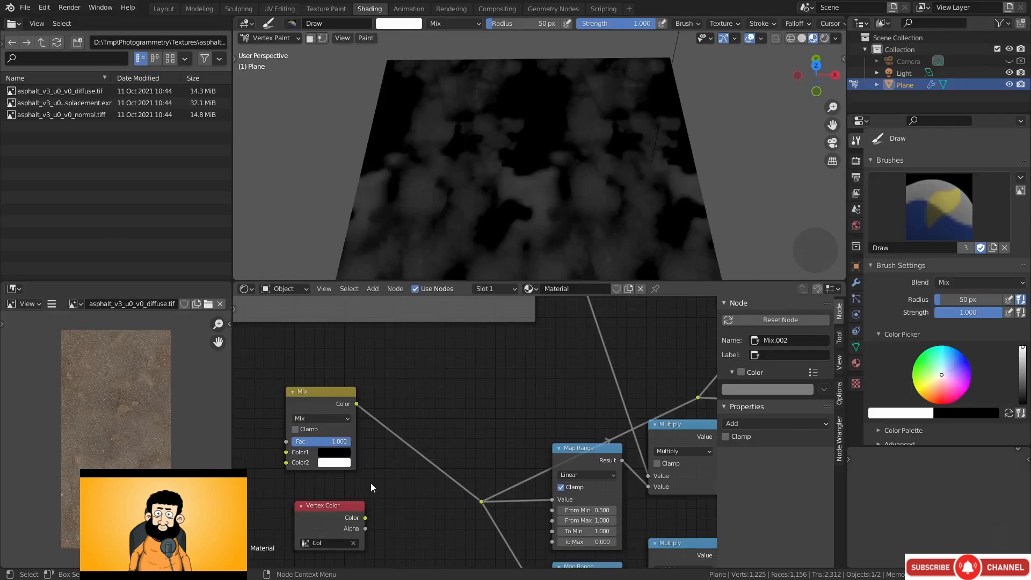
middle_drag(372, 478, 385, 448)
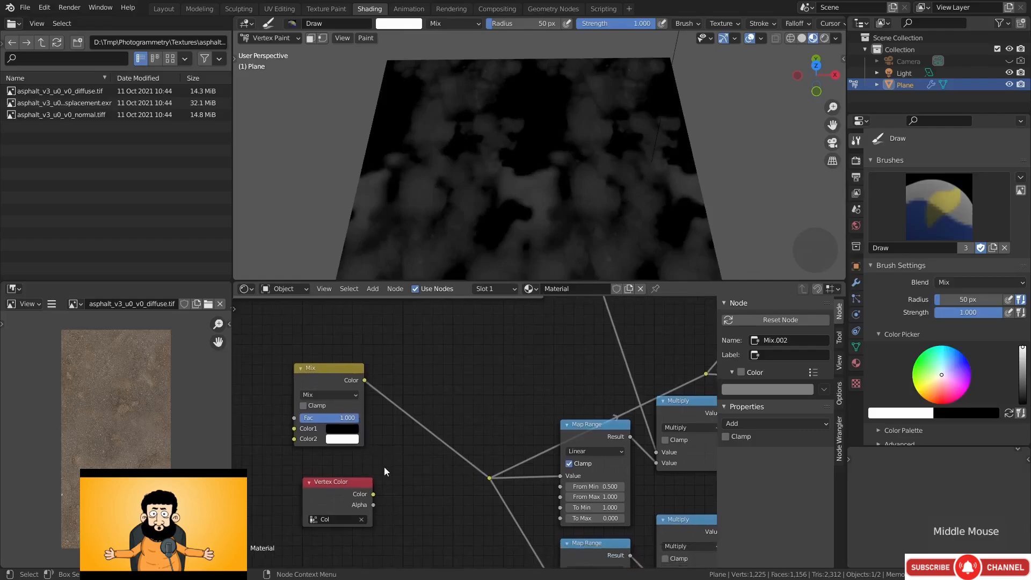
drag(373, 494, 489, 478)
Preview the Mix Shader node on the plane and inspect the blended dirt and asphalt surface up close
middle_drag(494, 161, 506, 172)
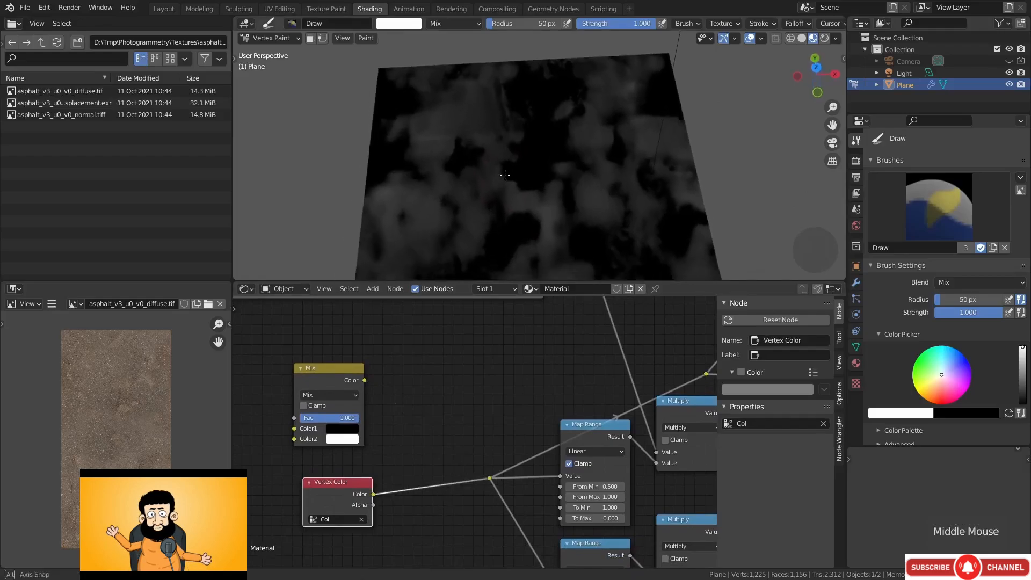
scroll(566, 403, down, 5)
middle_drag(566, 404, 368, 510)
ctrl+shift+click(587, 403)
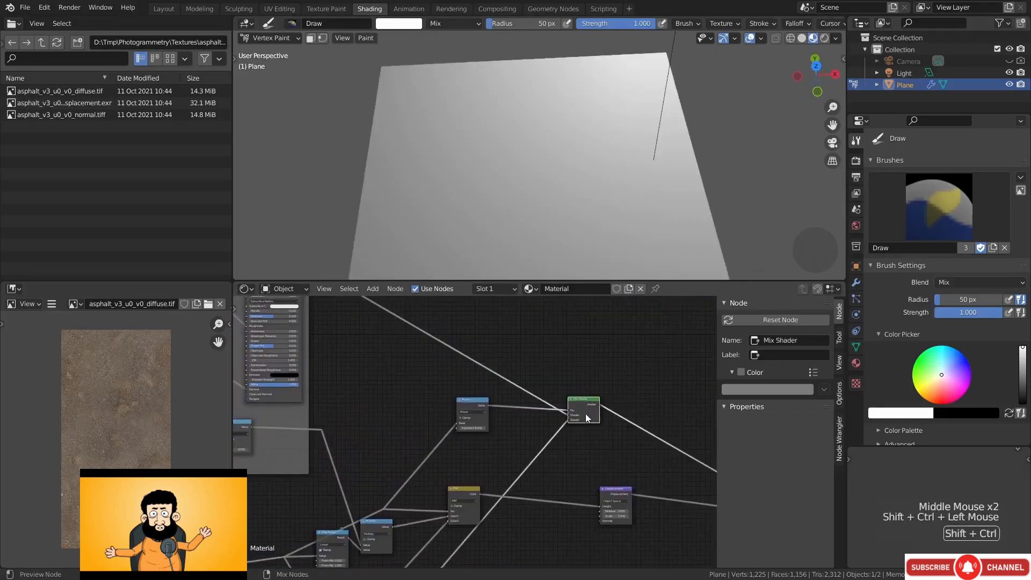
middle_drag(505, 161, 508, 159)
middle_drag(500, 223, 504, 225)
mouse_move(503, 226)
shift+middle_down()
mouse_move(536, 183)
mouse_move(529, 193)
mouse_move(520, 169)
mouse_move(521, 185)
shift+middle_up()
middle_drag(521, 174, 522, 192)
shift+middle_drag(526, 137, 533, 182)
scroll(533, 172, up, 2)
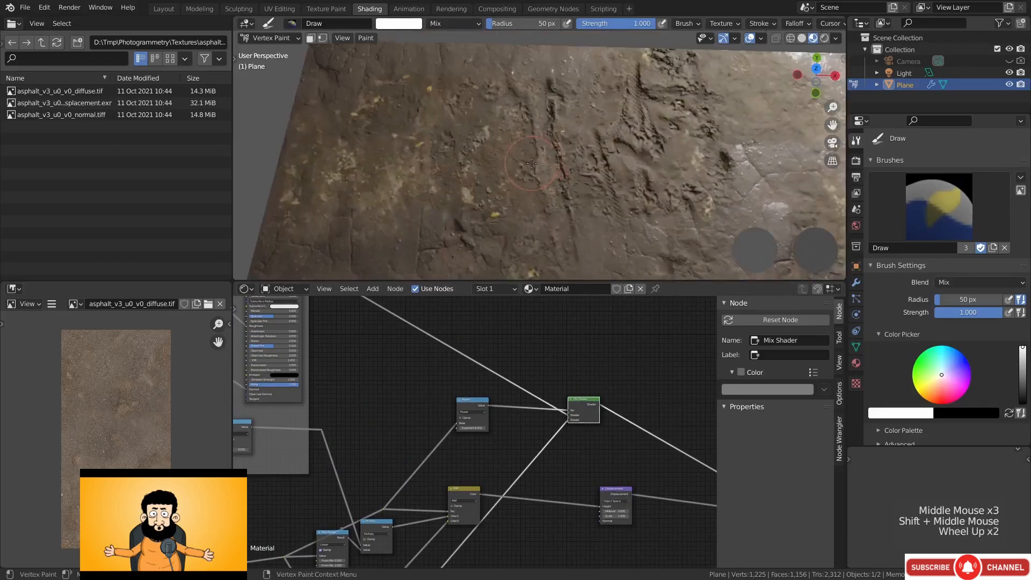
Paint white vertex color in broad strokes across the middle of the plane at full brush strength
click(556, 153)
click(593, 175)
scroll(594, 176, down, 1)
drag(577, 172, 500, 185)
mouse_move(473, 174)
mouse_down()
mouse_move(449, 174)
mouse_move(436, 133)
mouse_move(451, 185)
mouse_move(619, 129)
mouse_up()
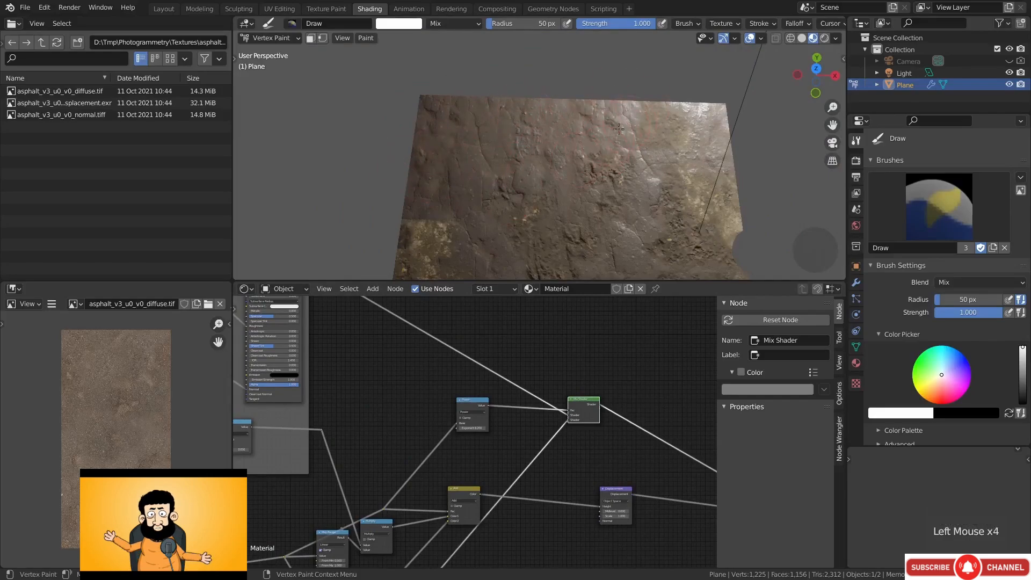
Swap the brush color to black and paint a long stroke down the middle of the plane
middle_drag(513, 195, 506, 102)
key(x)
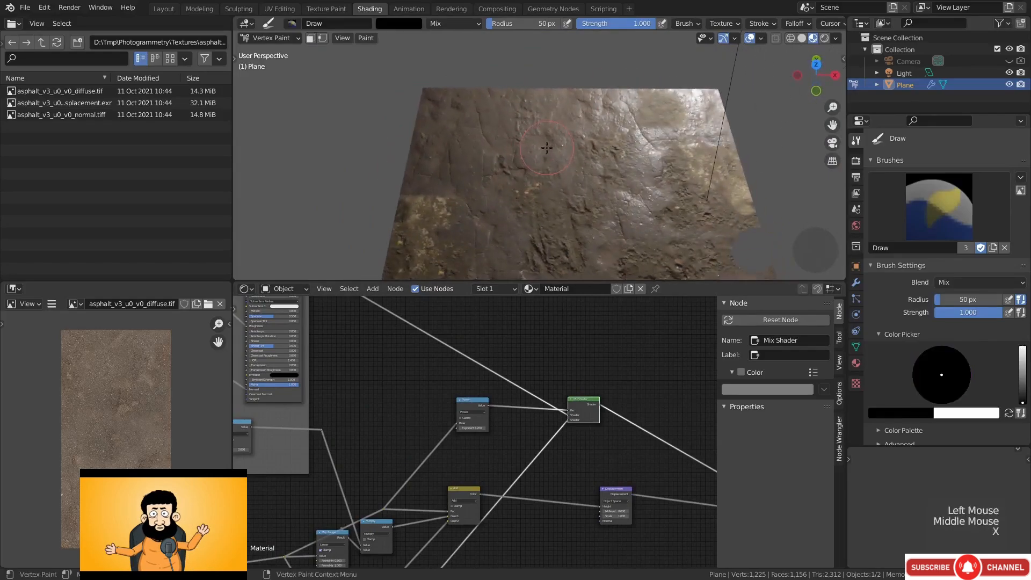
click(507, 99)
mouse_move(507, 99)
mouse_down()
mouse_move(561, 140)
mouse_move(582, 241)
mouse_up()
middle_drag(544, 99, 548, 111)
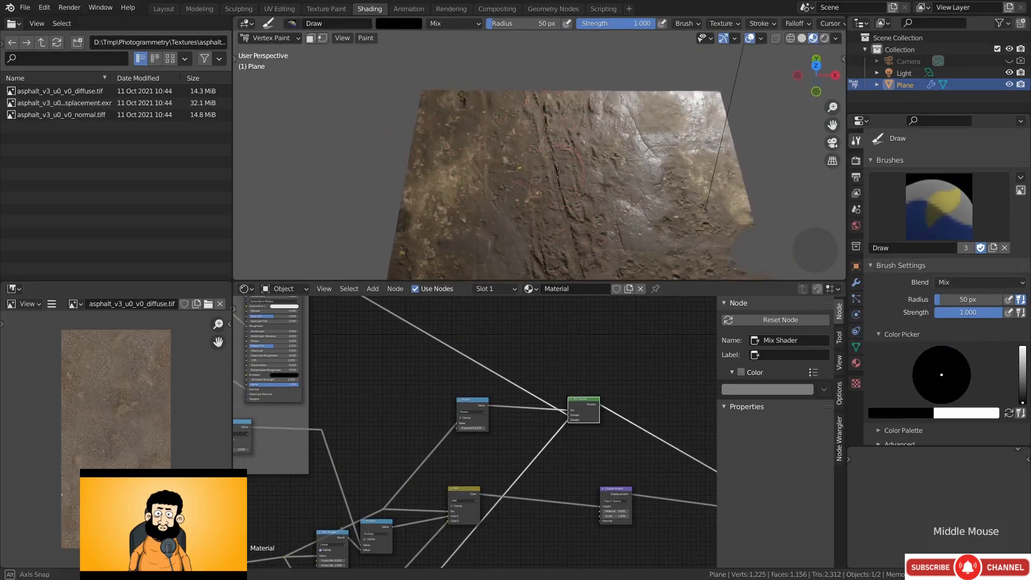
Set the brush strength to 0.5, swap the color to white and paint lightly over the plane's middle
scroll(558, 105, up, 1)
click(620, 24)
text(0.5)
key(Return)
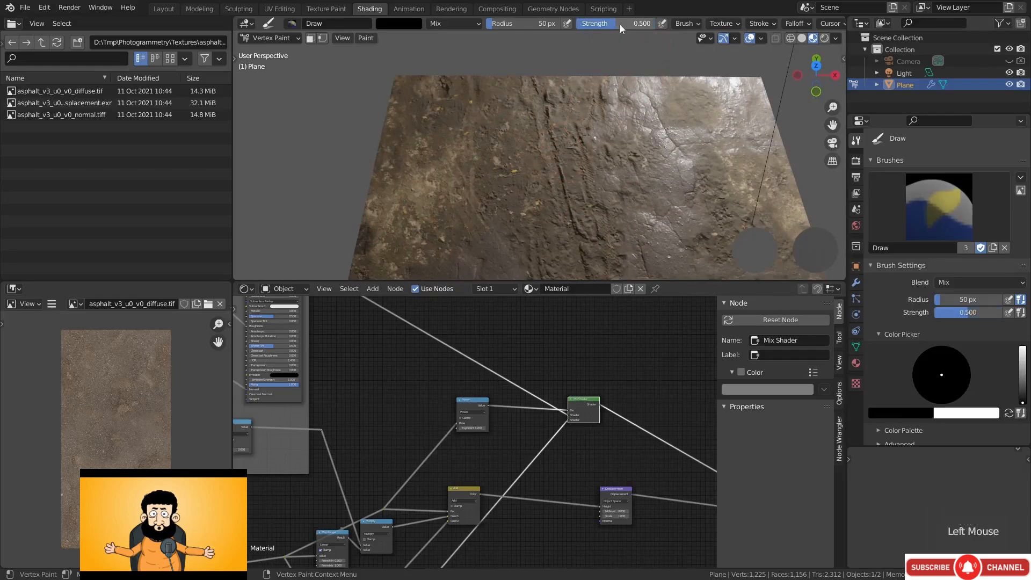
key(x)
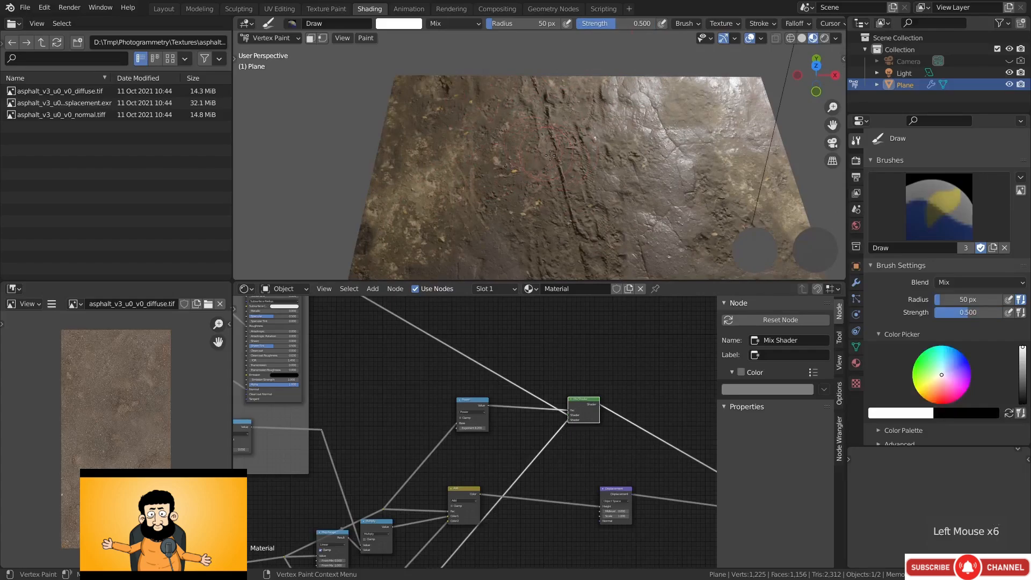
drag(550, 155, 578, 169)
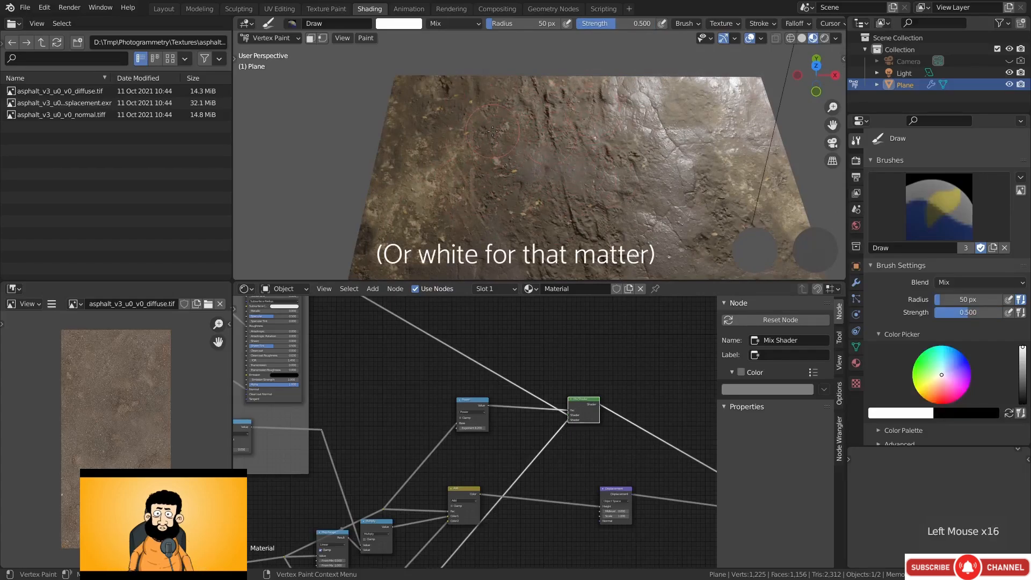
Add several white dabs at half strength in a row across the plane from an angled view
middle_drag(493, 131, 569, 154)
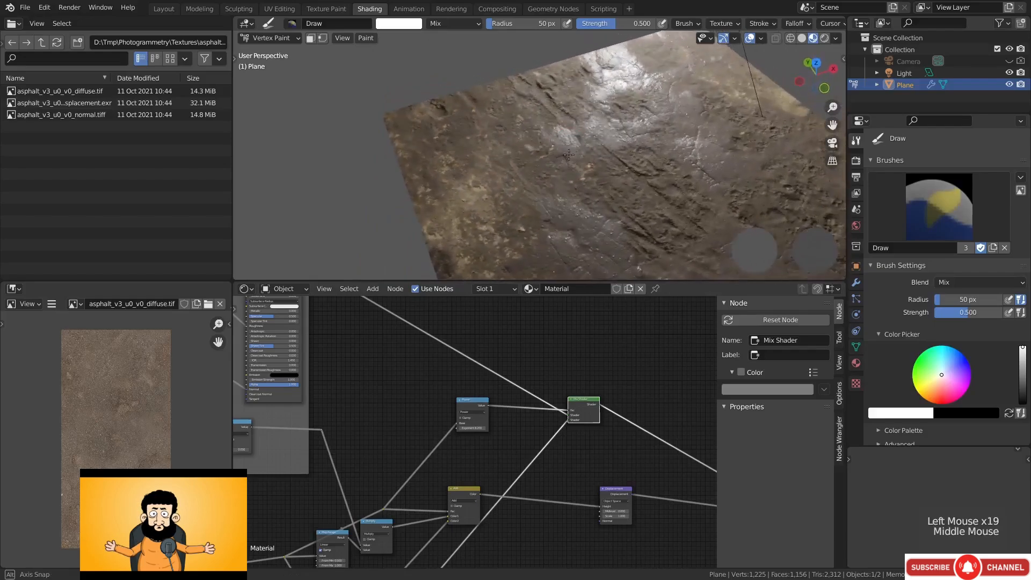
click(561, 201)
click(596, 172)
click(646, 150)
click(699, 149)
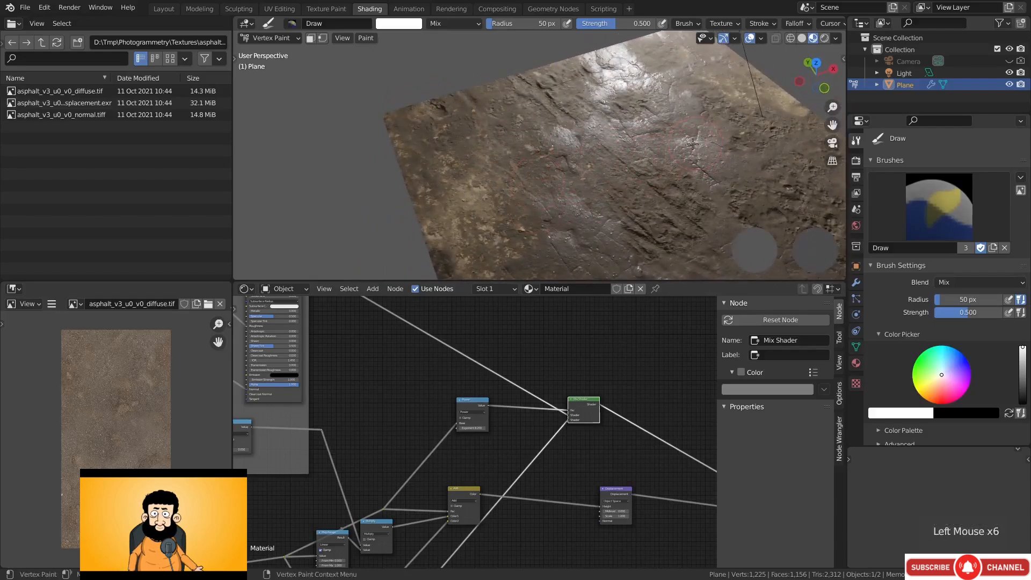
Switch the viewport to Rendered shading and add white dabs around the dark pits near the plane's center
middle_drag(607, 171, 830, 54)
click(825, 38)
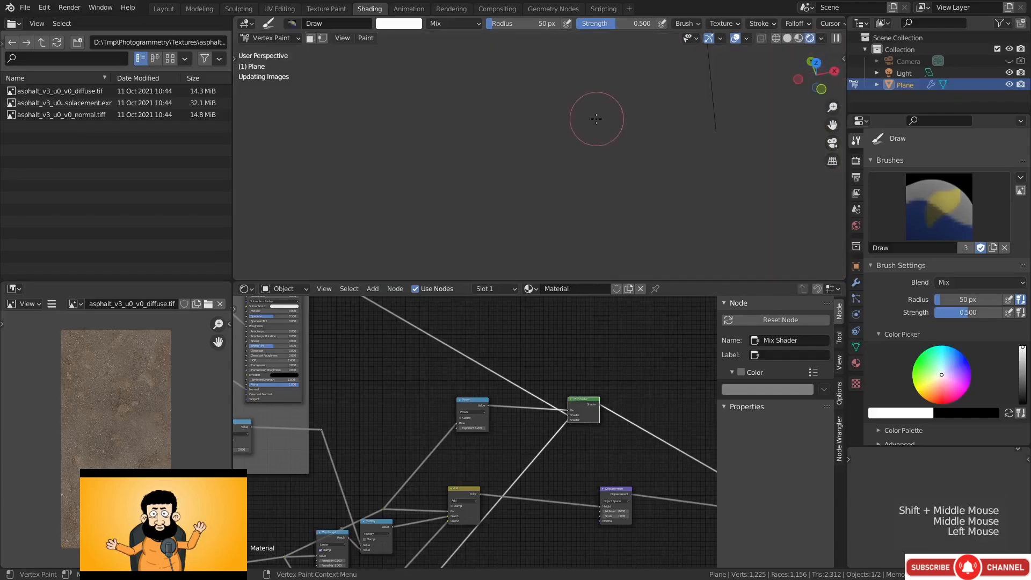
shift+middle_drag(596, 187, 556, 136)
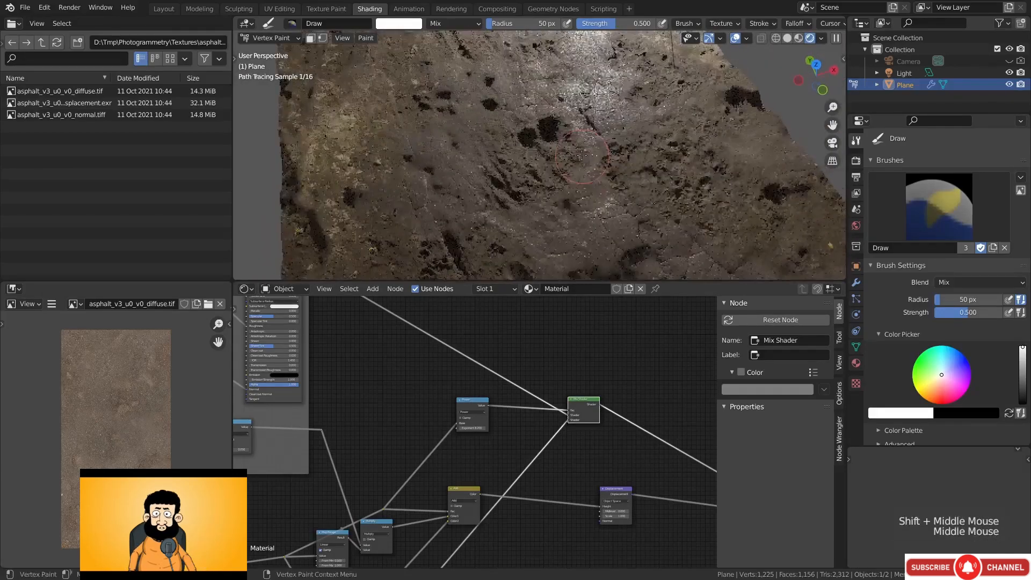
click(549, 132)
click(611, 116)
click(537, 156)
click(537, 156)
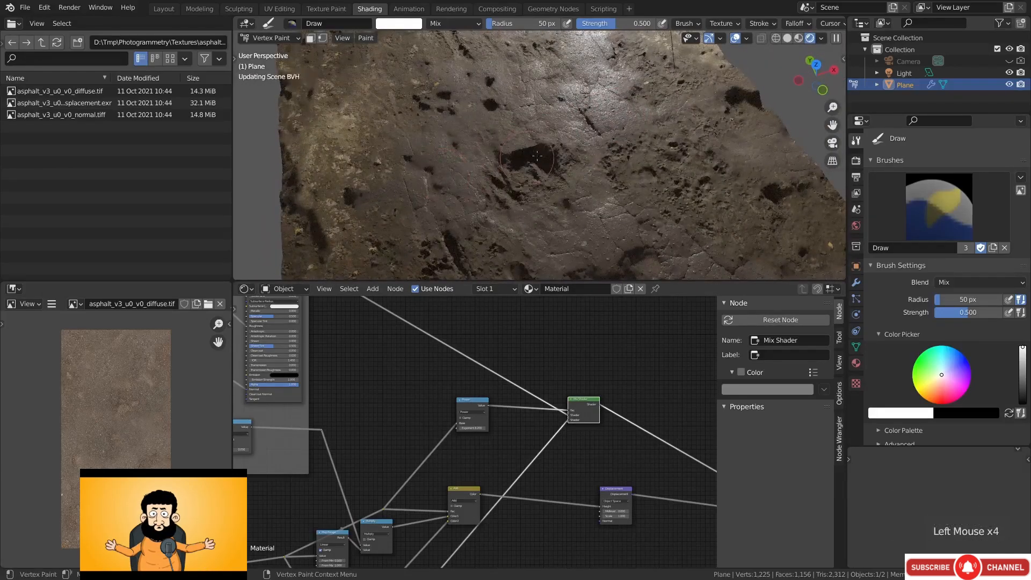
click(512, 163)
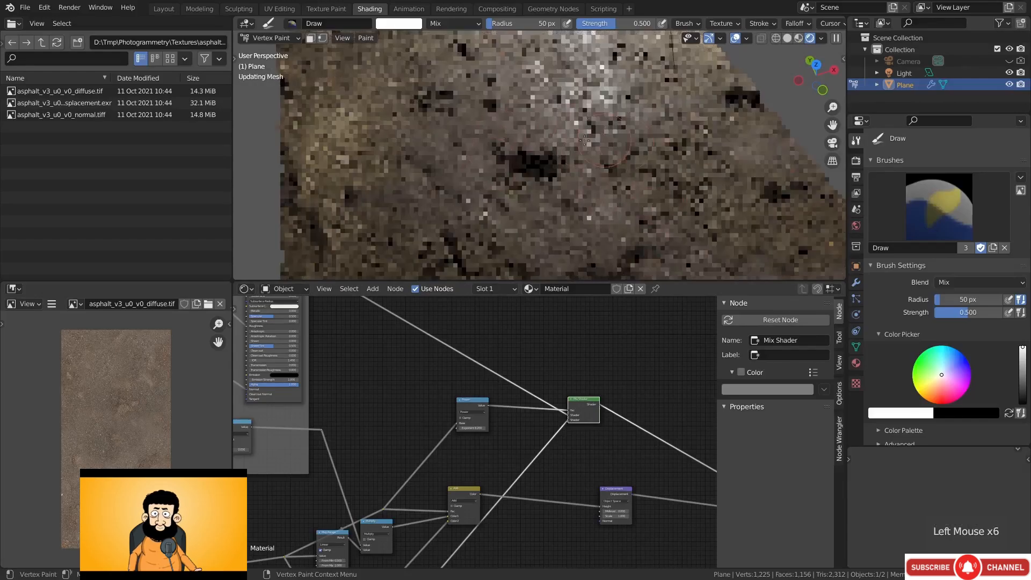
Swap the brush to black, add one dab on the rendered plane and return the viewport to Material Preview shading
middle_drag(581, 164, 656, 156)
scroll(602, 161, down, 2)
key(x)
click(527, 200)
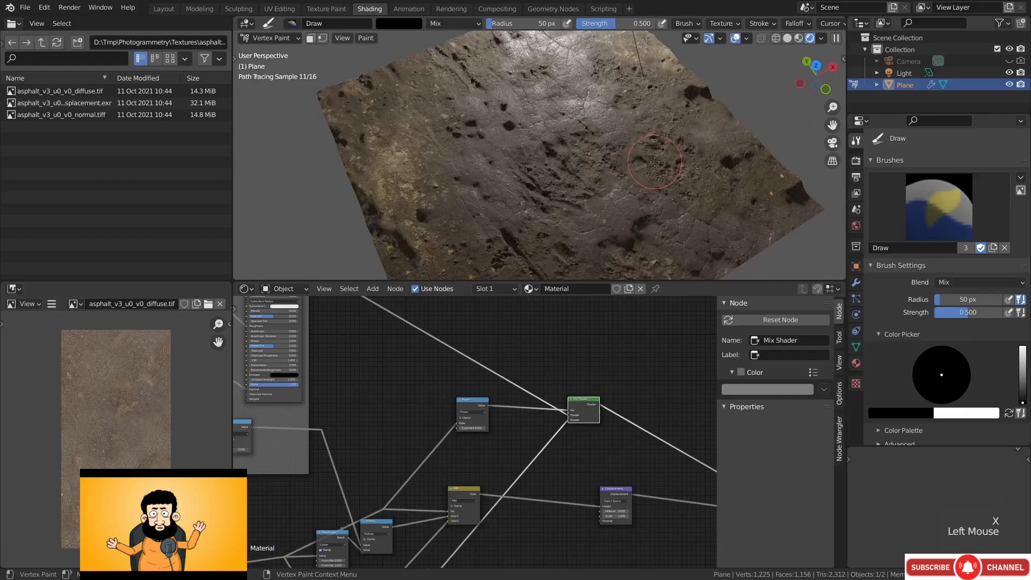
mouse_move(527, 200)
middle_down()
mouse_move(600, 122)
mouse_move(573, 155)
mouse_move(677, 116)
middle_up()
scroll(580, 145, up, 2)
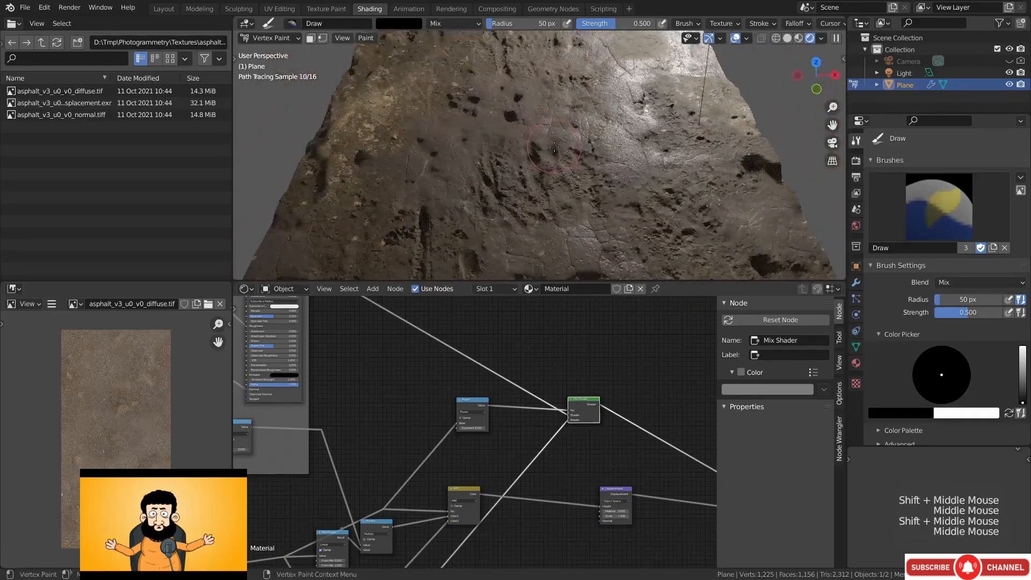
click(798, 40)
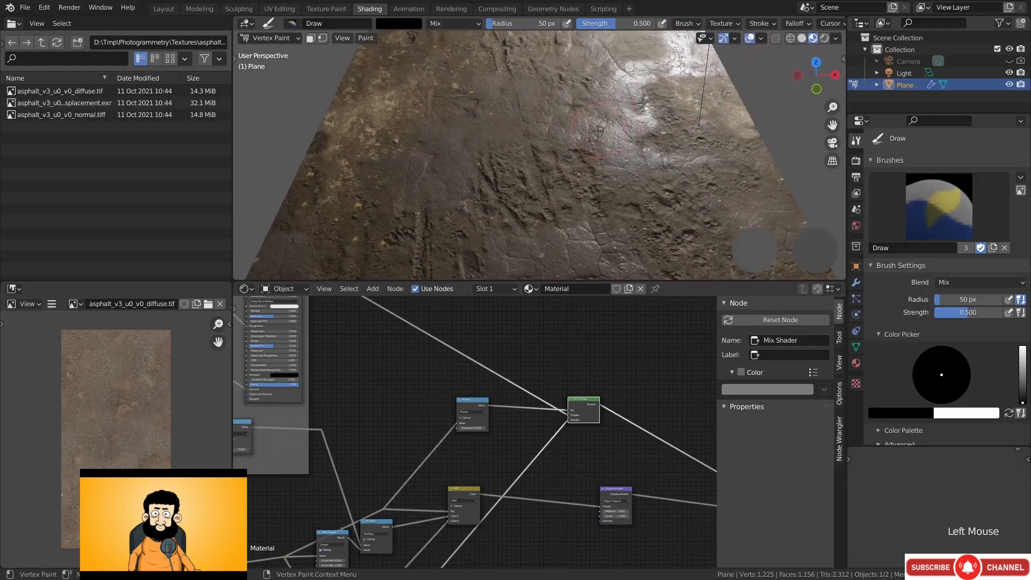
Move the Mix and Vertex Color nodes together well away from the Map Range nodes, between the two layer frames
drag(304, 315, 432, 370)
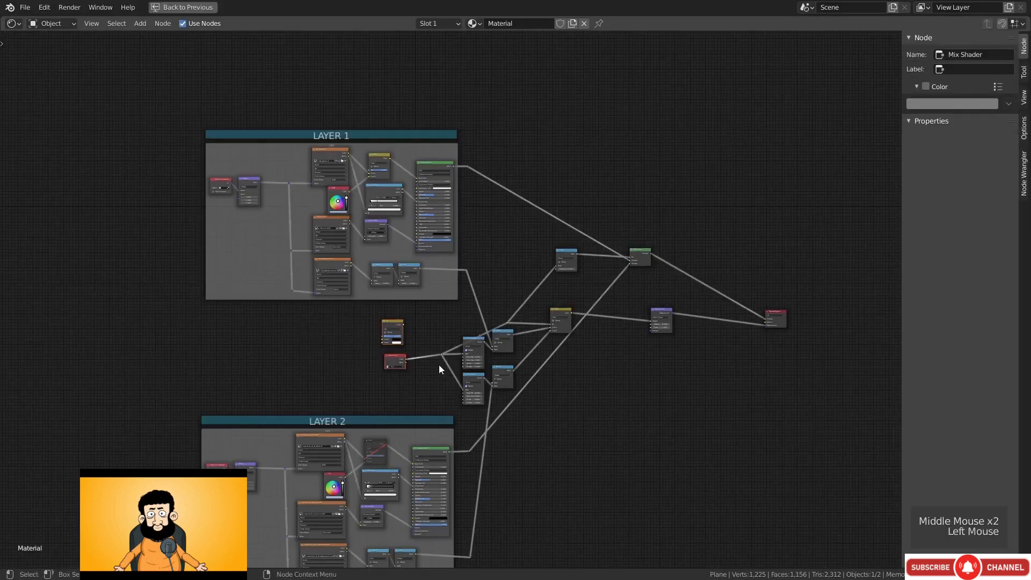
key(g)
click(248, 379)
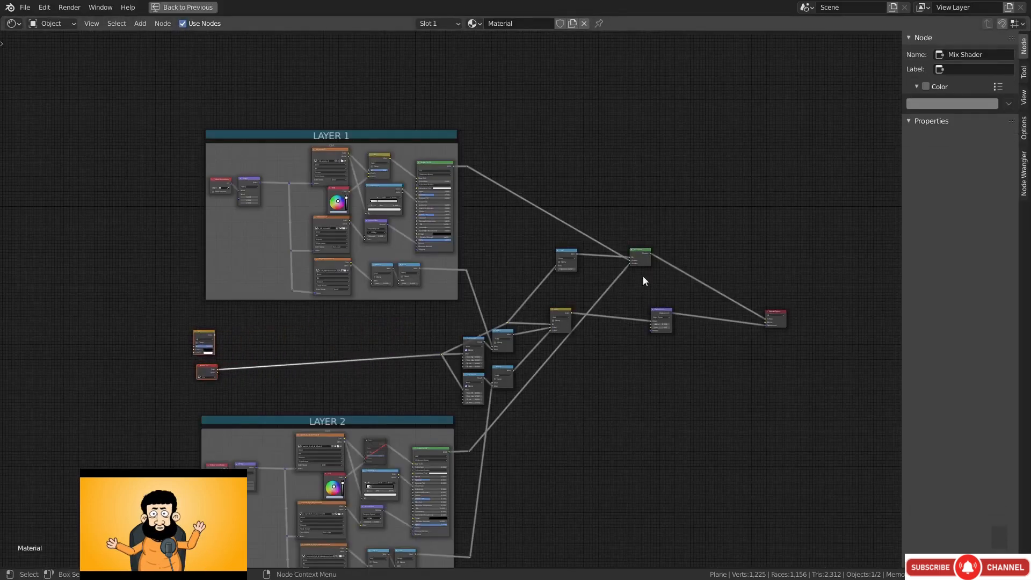
Move the Mix Shader, Displacement and Material Output nodes farther away from the blending nodes to free up space
click(642, 260)
key(g)
click(668, 265)
drag(637, 236, 773, 353)
key(g)
click(793, 362)
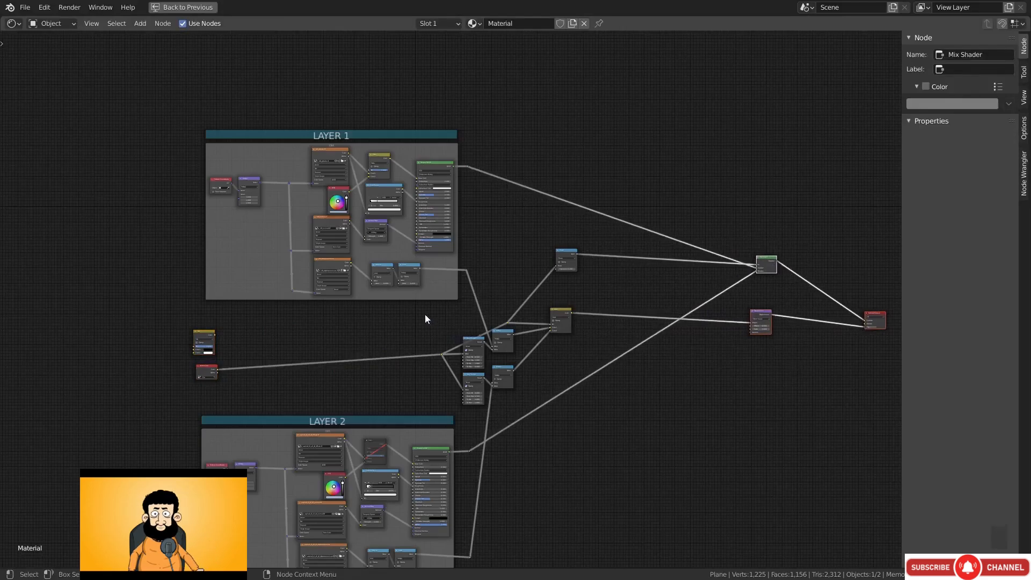
Enclose the two Map Range nodes, their Multiply nodes and the Add mix node in a new frame and reposition that frame
drag(424, 319, 582, 395)
middle_drag(581, 394, 536, 378)
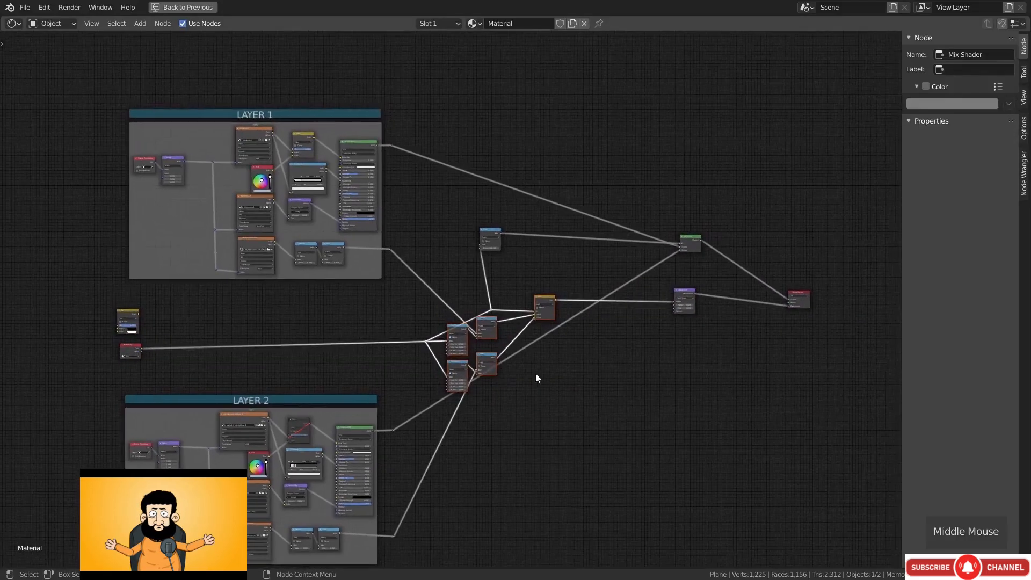
scroll(484, 332, up, 5)
drag(446, 294, 631, 460)
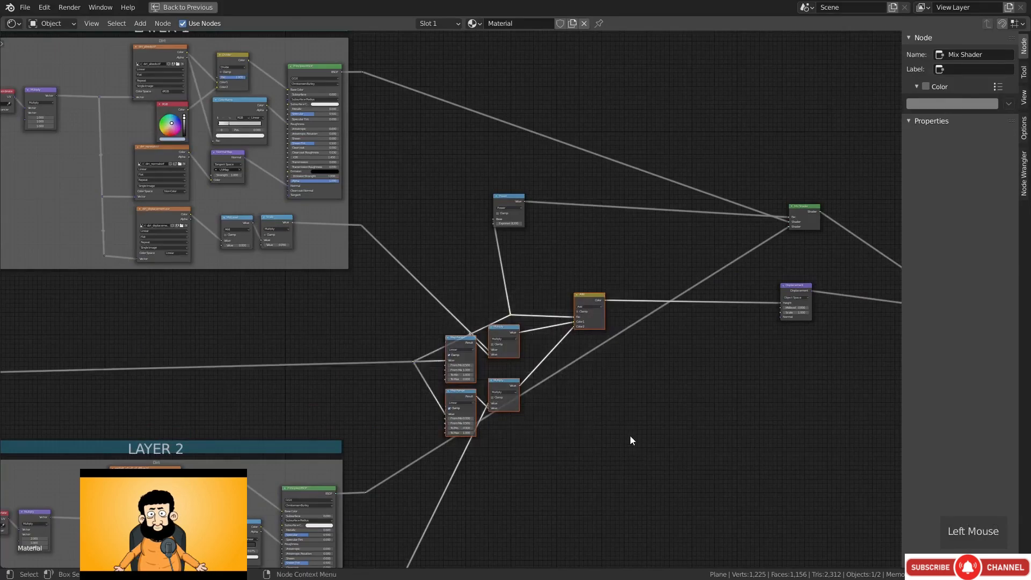
key(shift+p)
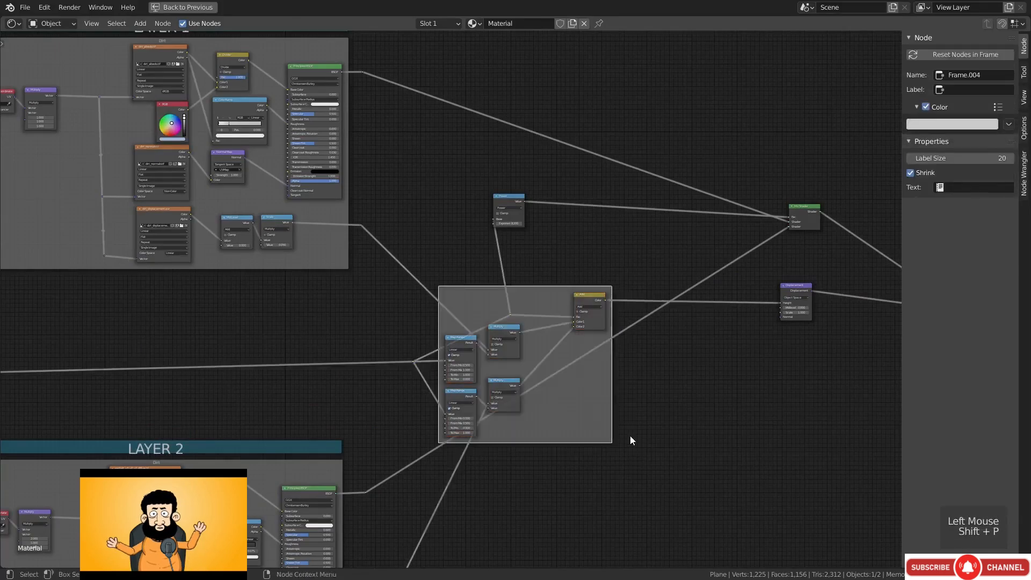
click(582, 397)
key(g)
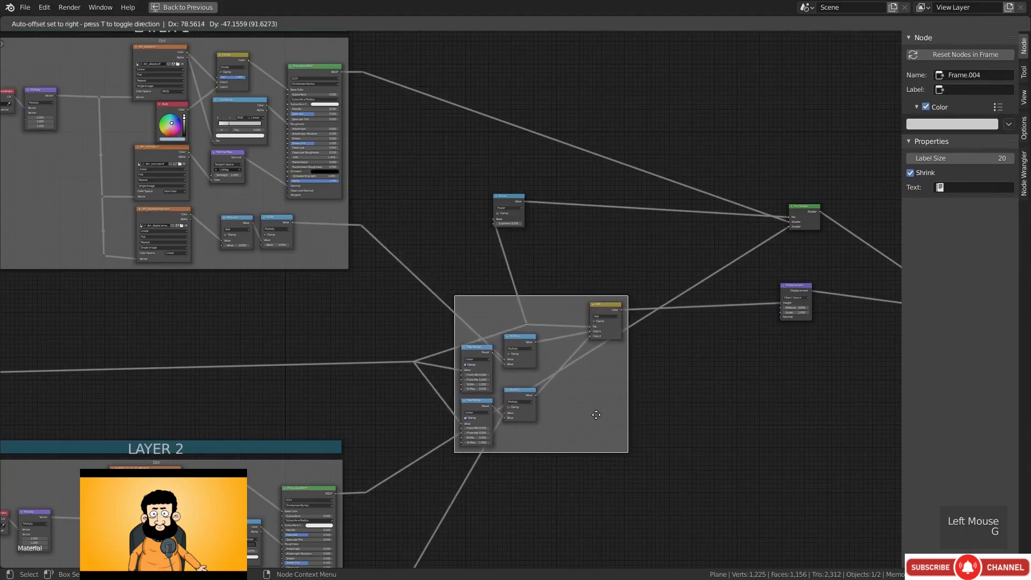
click(469, 307)
Add a reroute on the link just after the Vertex Color node and connect it to the Power node's Base input
middle_drag(454, 291, 272, 362)
mouse_move(294, 356)
shift+right_down()
mouse_move(214, 386)
mouse_move(217, 377)
shift+right_up()
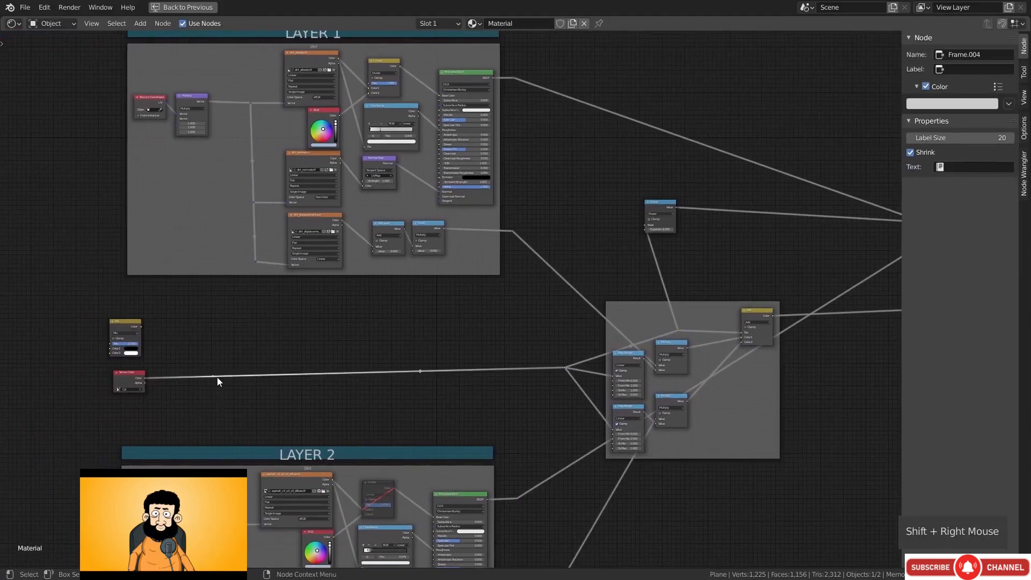
drag(217, 377, 642, 226)
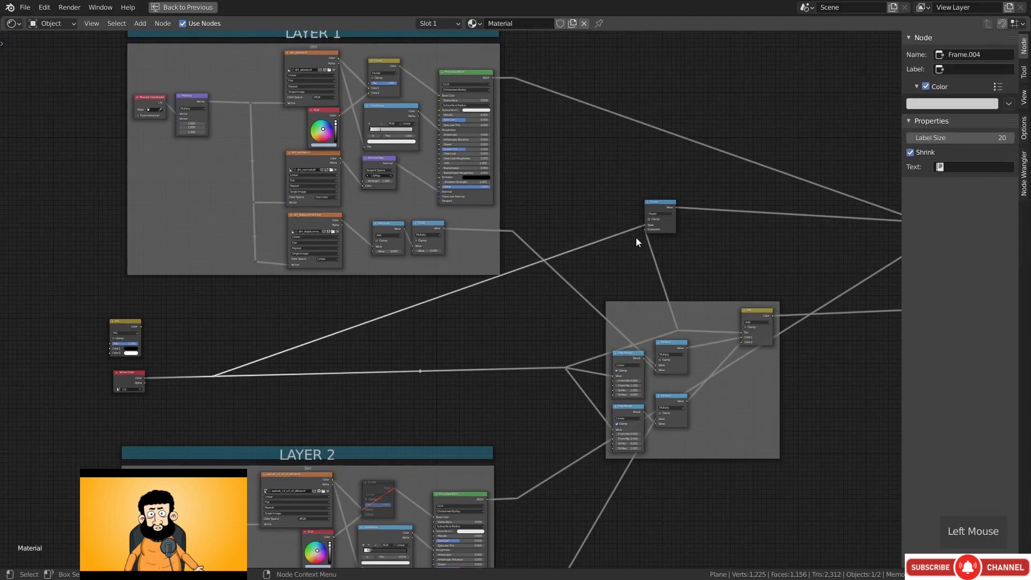
Add two reroutes on the link to the Power node and position them so it runs horizontally between the layer frames before rising
shift+right_drag(316, 320, 328, 357)
key(g)
click(388, 329)
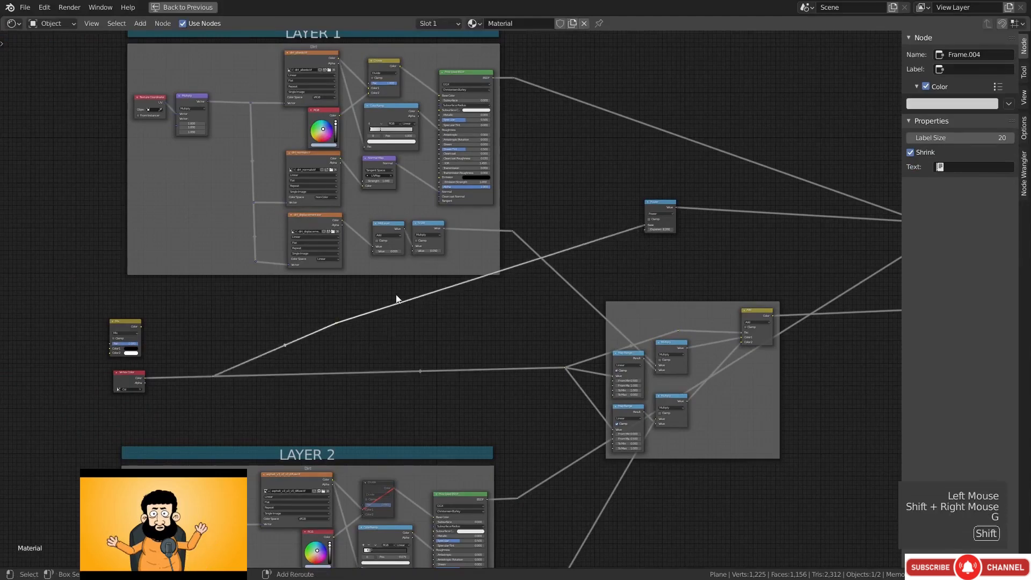
shift+right_drag(396, 297, 403, 322)
key(g)
click(561, 342)
middle_drag(548, 343, 436, 330)
key(g)
click(395, 338)
Move the reroute where the mask link fans out to the Map Range nodes so that the incoming link runs level
drag(405, 336, 465, 368)
key(g)
click(462, 377)
Lower the Add mix node inside the frame and dissolve the reroute on its Fac link while keeping the connection
middle_drag(463, 378, 379, 376)
scroll(609, 336, up, 5)
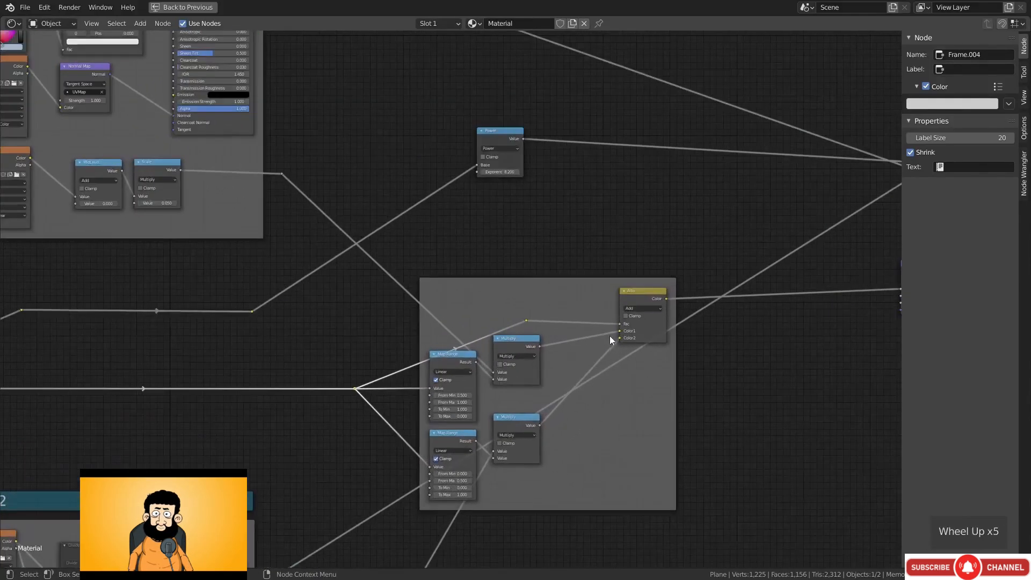
click(643, 296)
key(g)
click(631, 388)
click(526, 321)
key(ctrl+x)
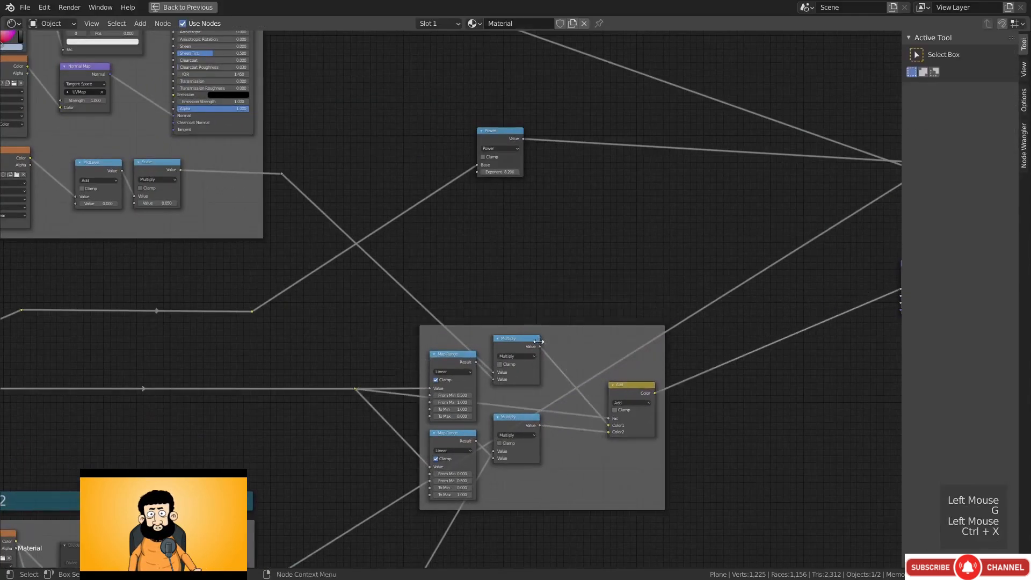
Raise the upper Map Range node and its Multiply node together to the same height, away from the lower pair
click(450, 356)
key(g)
click(452, 292)
click(508, 339)
key(g)
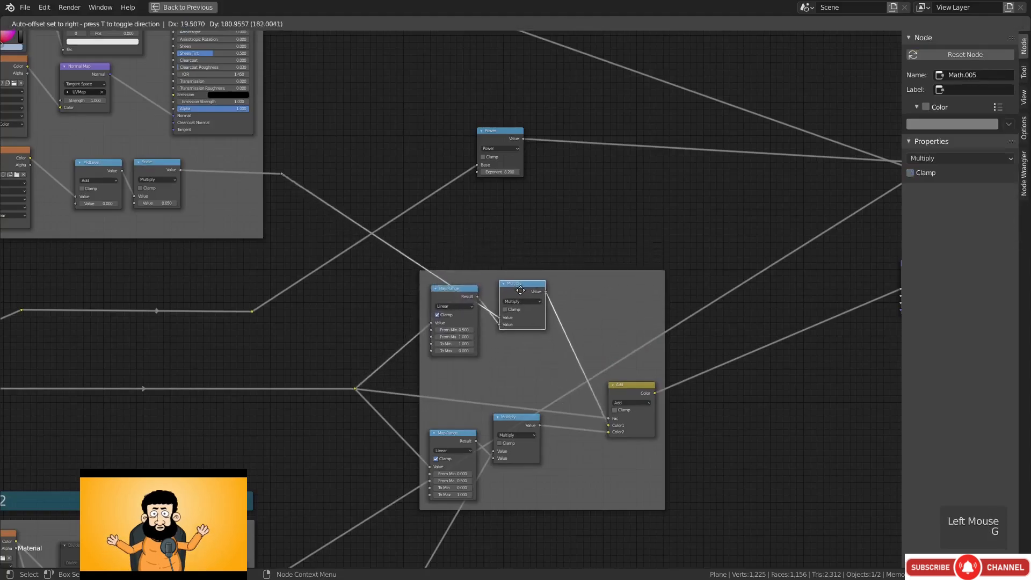
click(509, 289)
Lower the second Multiply node beside the lower Map Range and set the Add mix node midway between the two pairs
click(518, 414)
key(g)
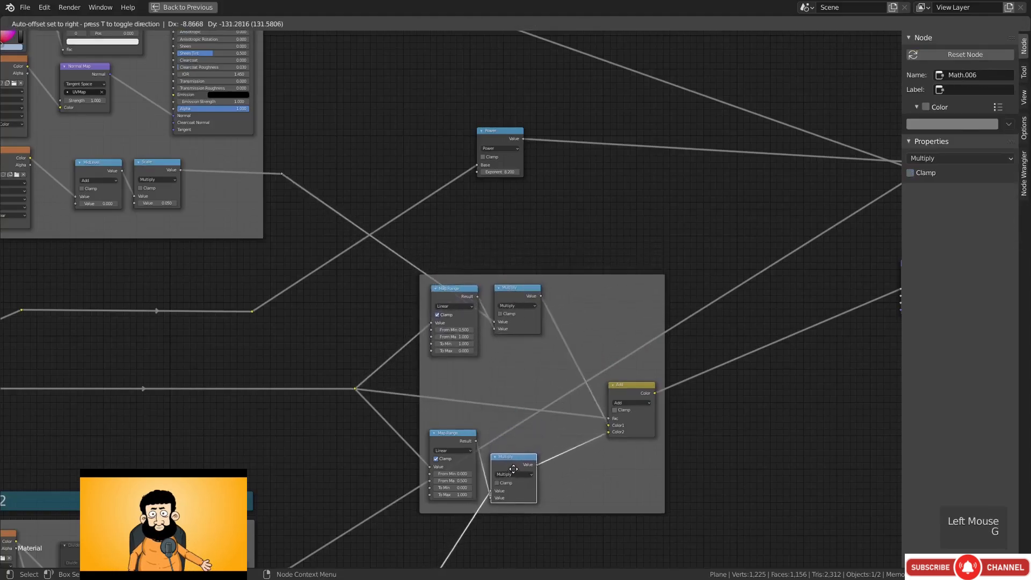
click(514, 466)
drag(630, 397, 631, 371)
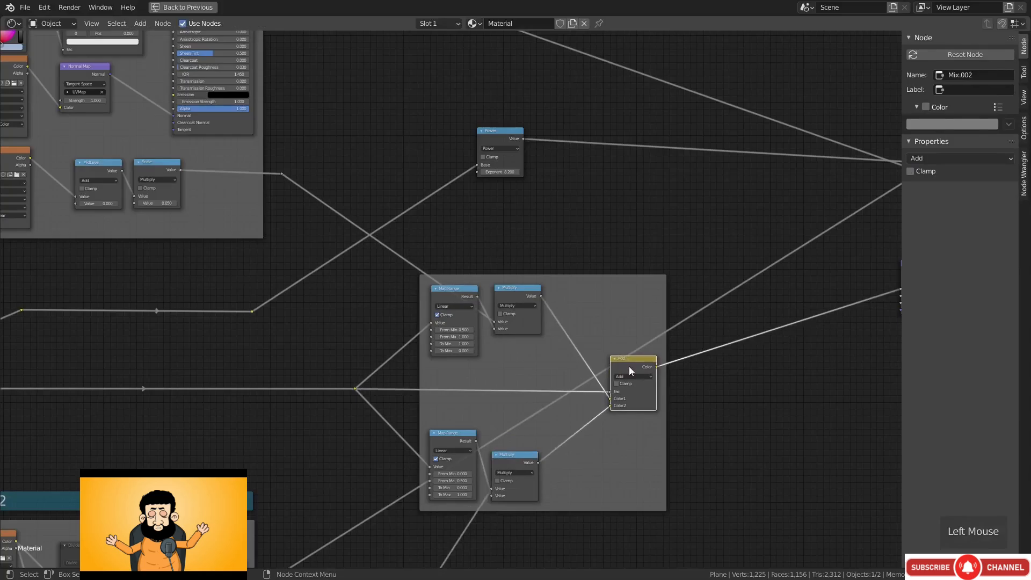
Add a reroute on Layer 2's shader link to the Mix Shader and move it so the link passes below the new frame
scroll(641, 365, down, 4)
middle_drag(641, 358, 616, 326)
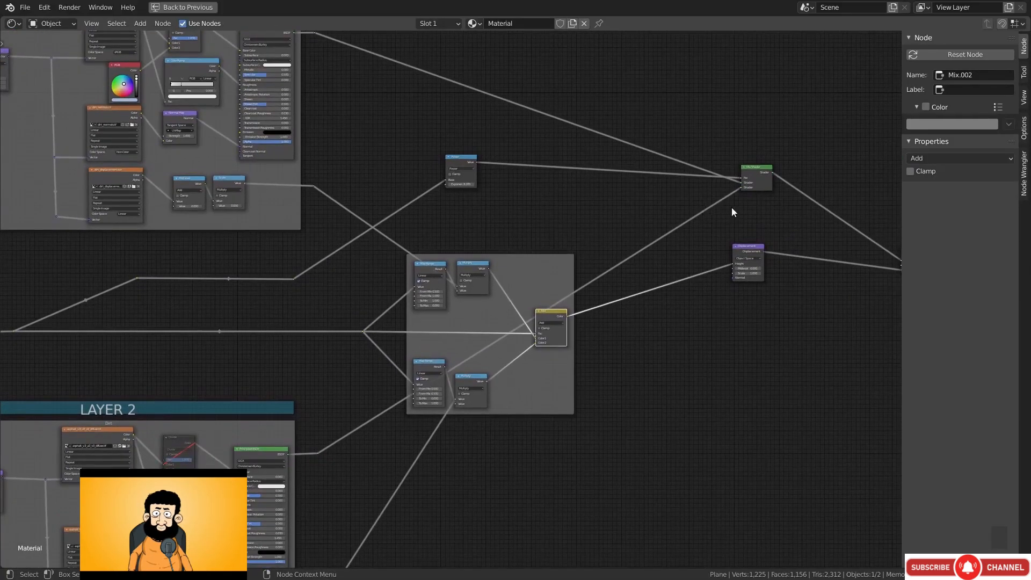
shift+right_drag(731, 212, 704, 232)
key(g)
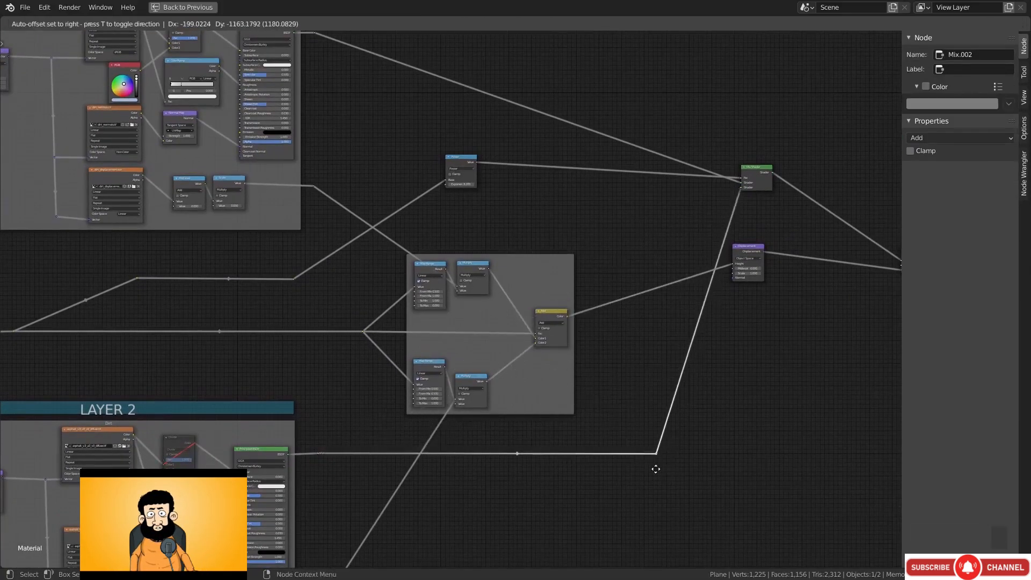
click(655, 469)
Open the label of the frame around the Map Range, Multiply and Add nodes for editing
middle_drag(276, 373, 246, 414)
scroll(446, 311, up, 8)
middle_drag(446, 311, 443, 277)
scroll(443, 276, up, 1)
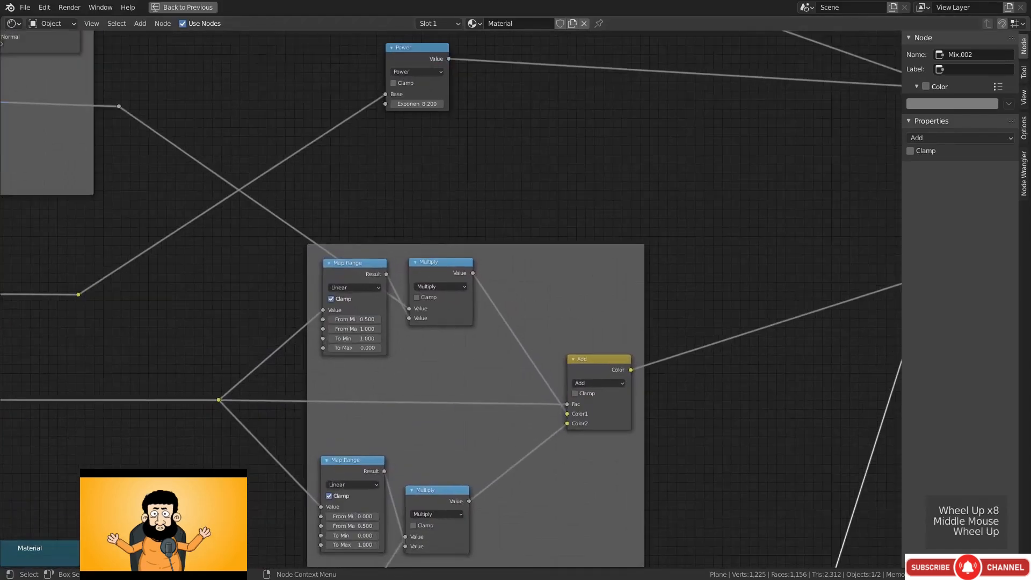
click(540, 298)
key(F2)
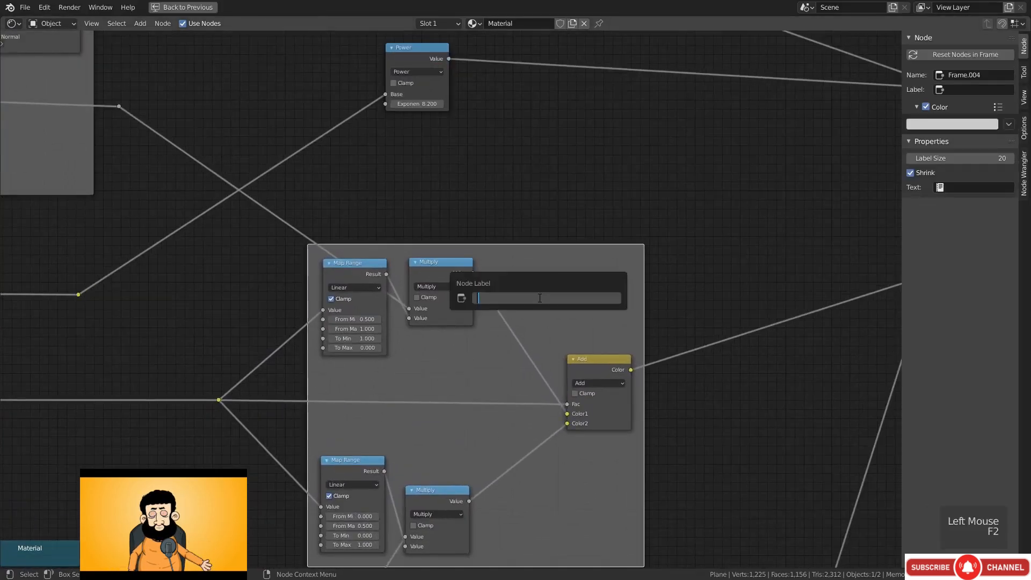
Label the frame around the Map Range, Multiply and Add nodes "DISP VALUES"
text(DISP VALUE)
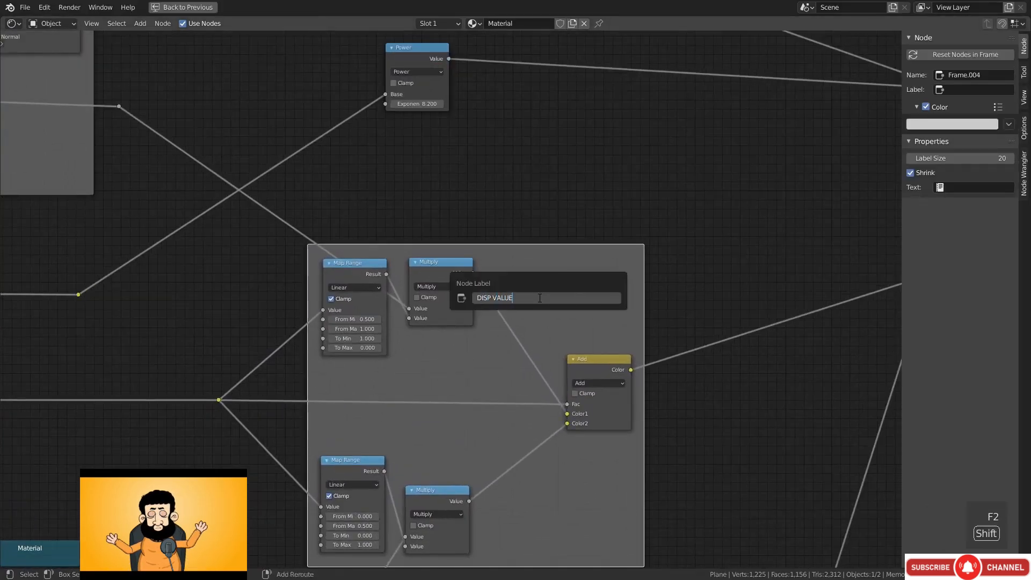
text(S)
key(Return)
Add a frame inside DISP VALUES labelled "0 = just the 1st layer, 0.5 = fully both, 1 = just the 2nd" and shrink its height
middle_drag(539, 298, 536, 300)
key(shift+a)
mouse_move(510, 337)
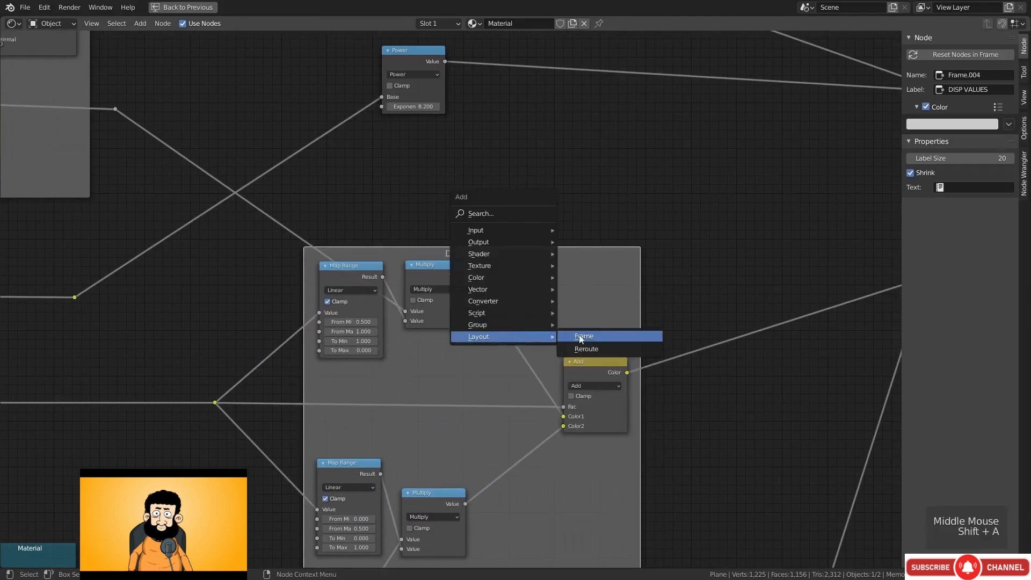
click(581, 336)
click(553, 291)
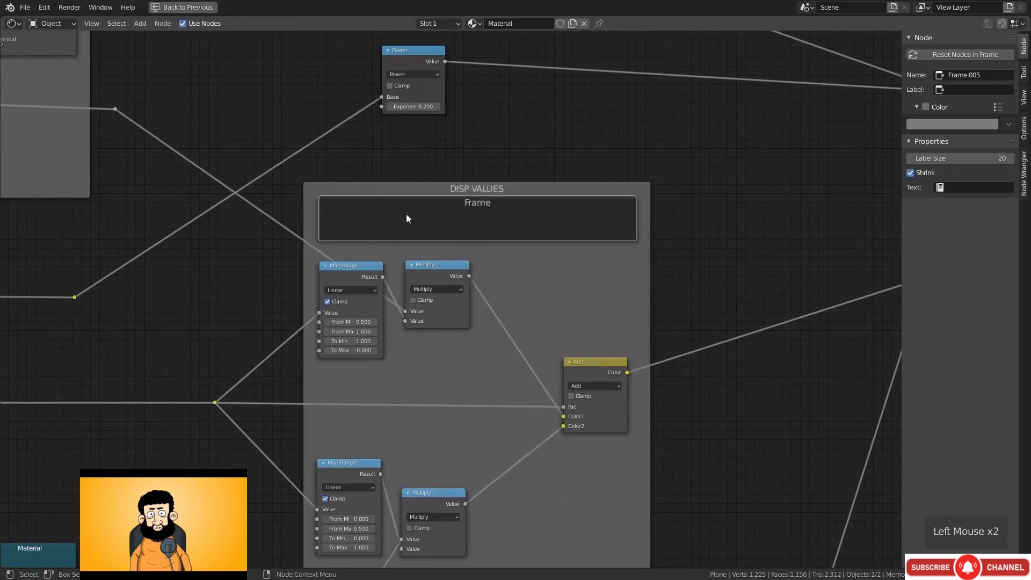
key(F2)
text(0.5 = fully both,)
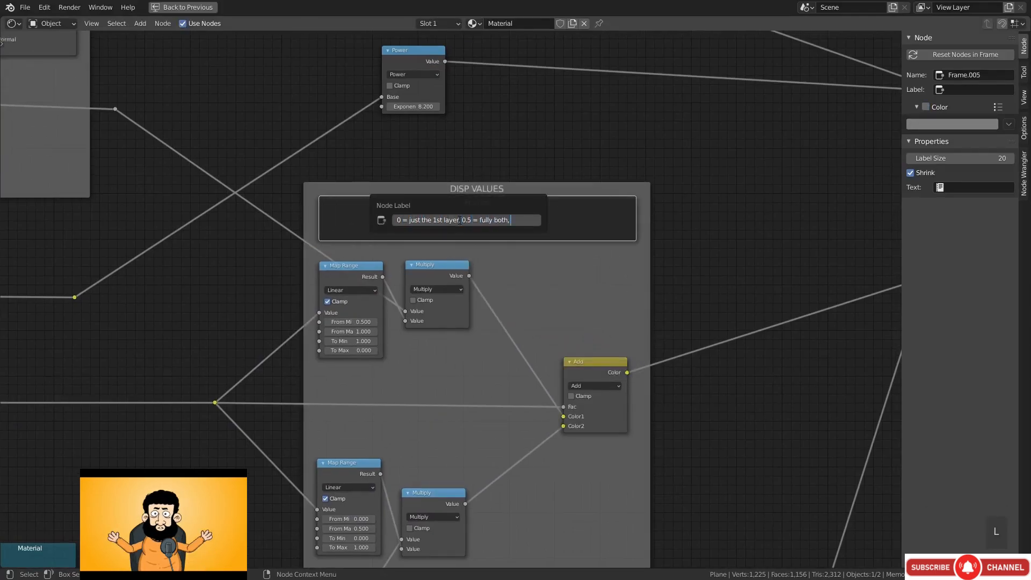
text( 1 = just the 2nd)
key(Return)
click(636, 240)
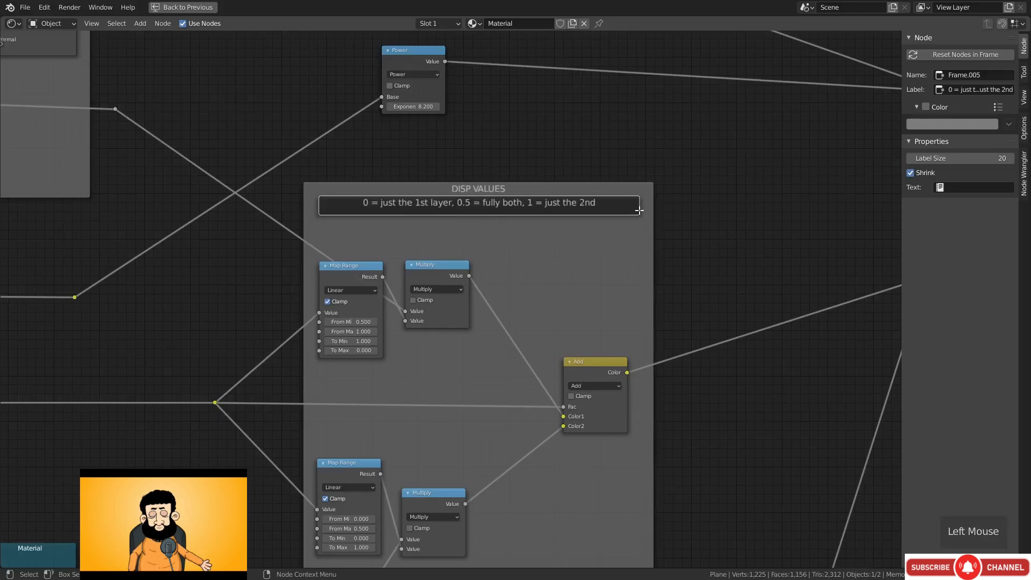
Restore the full Shading workspace and preview the Vertex Color node's output on the plane
scroll(586, 292, down, 3)
key(ctrl+space)
scroll(439, 427, down, 3)
middle_drag(333, 427, 439, 427)
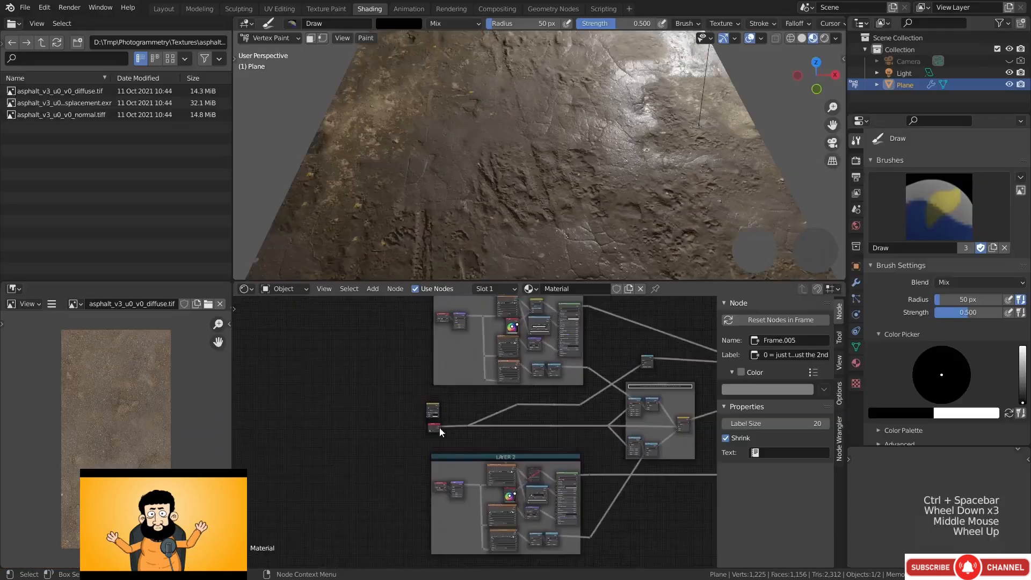
scroll(440, 424, up, 15)
middle_drag(388, 397, 466, 430)
scroll(440, 435, up, 2)
ctrl+shift+click(366, 439)
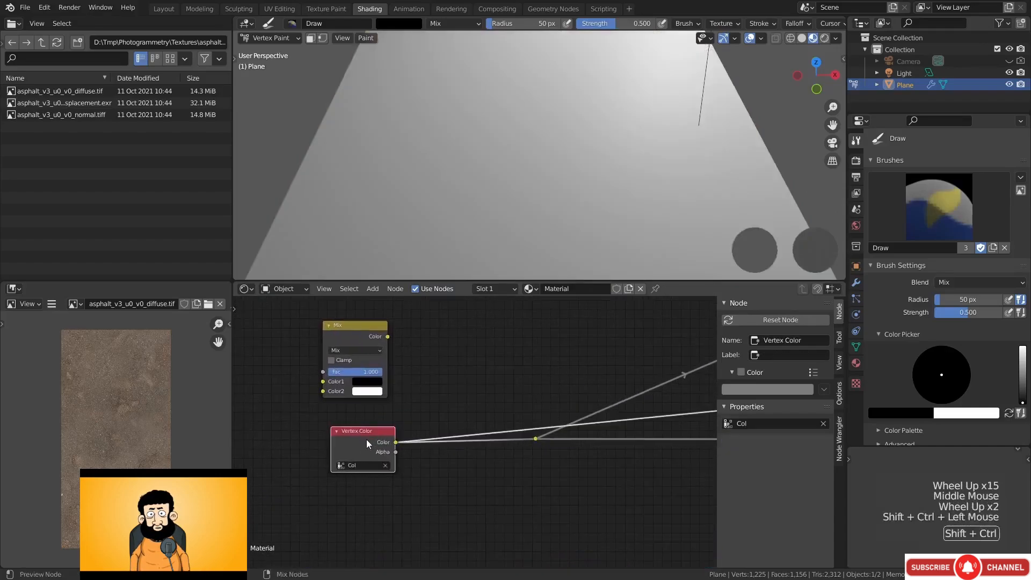
middle_drag(524, 156, 515, 211)
scroll(365, 442, down, 1)
middle_drag(365, 441, 453, 410)
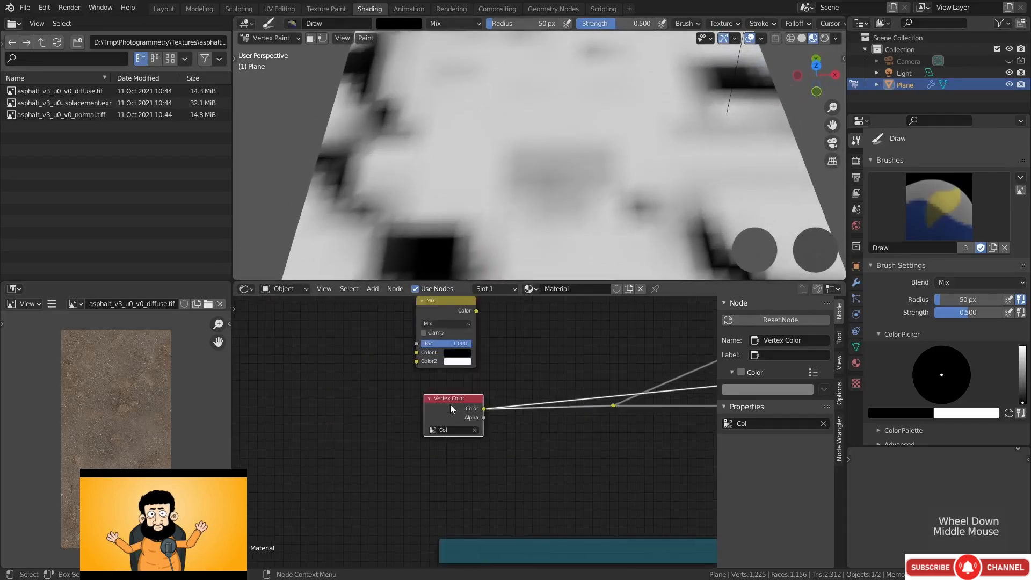
Insert a Math node set to Multiply on the link after the Vertex Color node, making room for it
drag(453, 409, 382, 408)
key(shift+a)
mouse_move(408, 406)
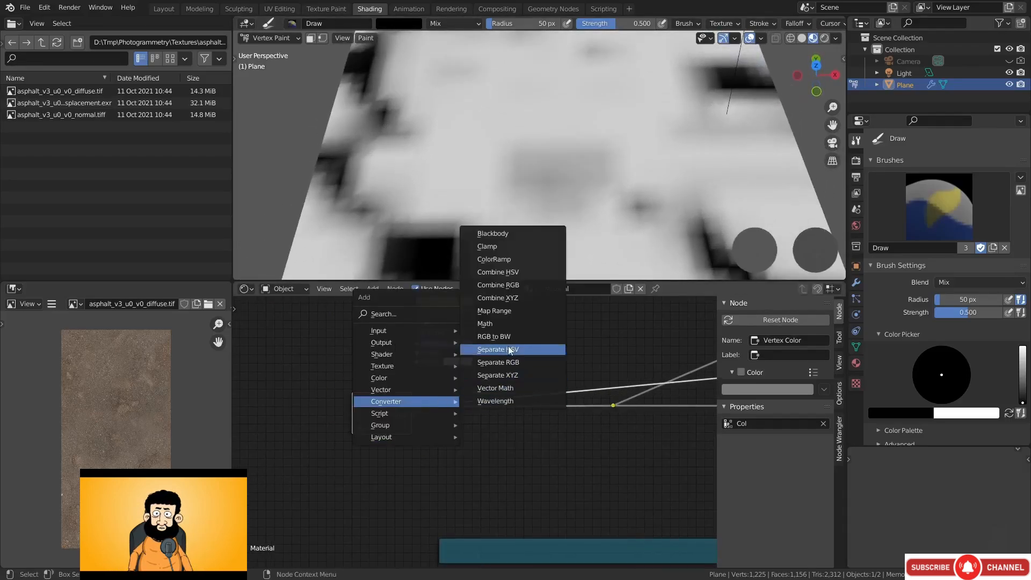
click(507, 324)
click(517, 406)
click(540, 412)
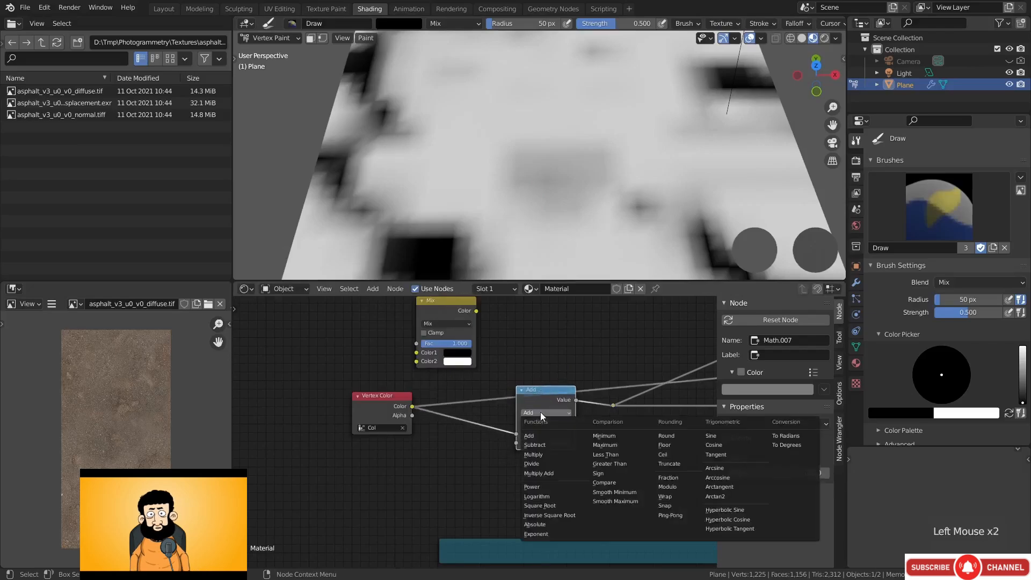
click(540, 435)
Add a Noise Texture, link its Fac to the Multiply node's second Value, and preview the Multiply output
key(shift+a)
mouse_move(376, 433)
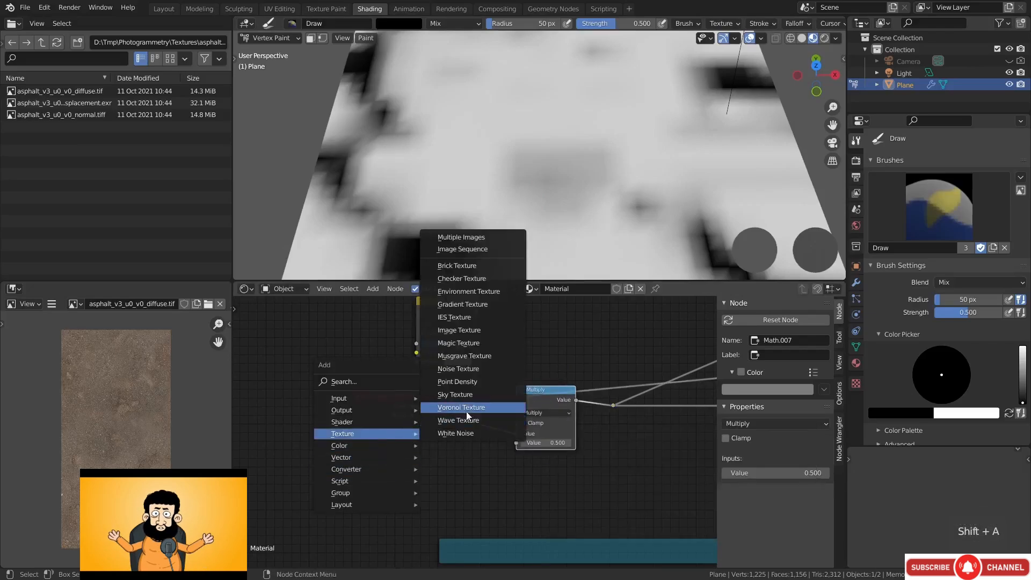
click(474, 370)
click(382, 446)
drag(419, 451, 516, 443)
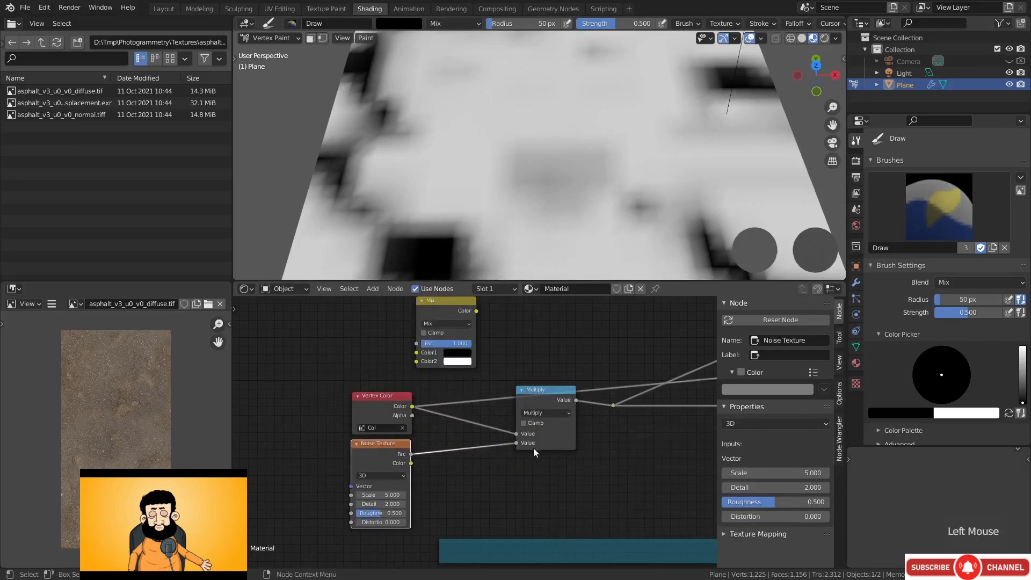
ctrl+shift+click(539, 401)
Set the Noise Texture's Scale to 10 and Detail to 5
drag(384, 494, 391, 491)
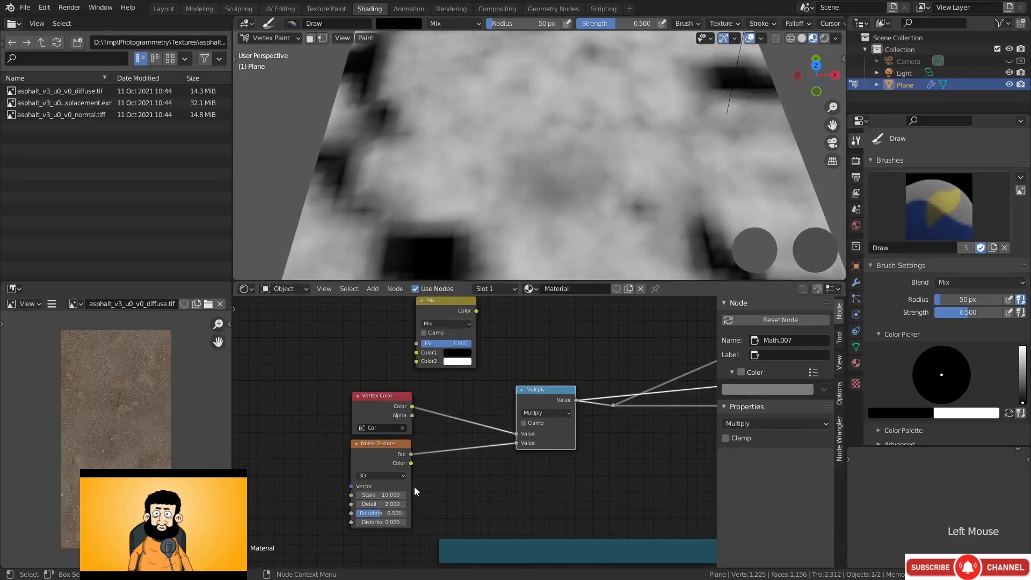
middle_drag(422, 489, 445, 482)
scroll(447, 483, up, 4)
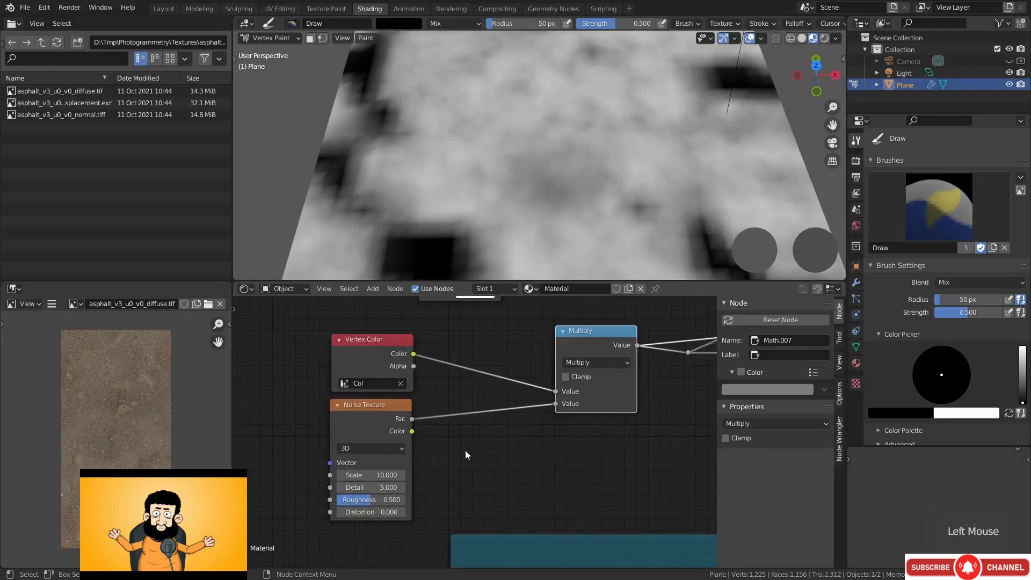
Insert a ColorRamp between the Noise Texture and Multiply, moving the black stop inward and the white stop to 0.606
key(shift+a)
mouse_move(473, 467)
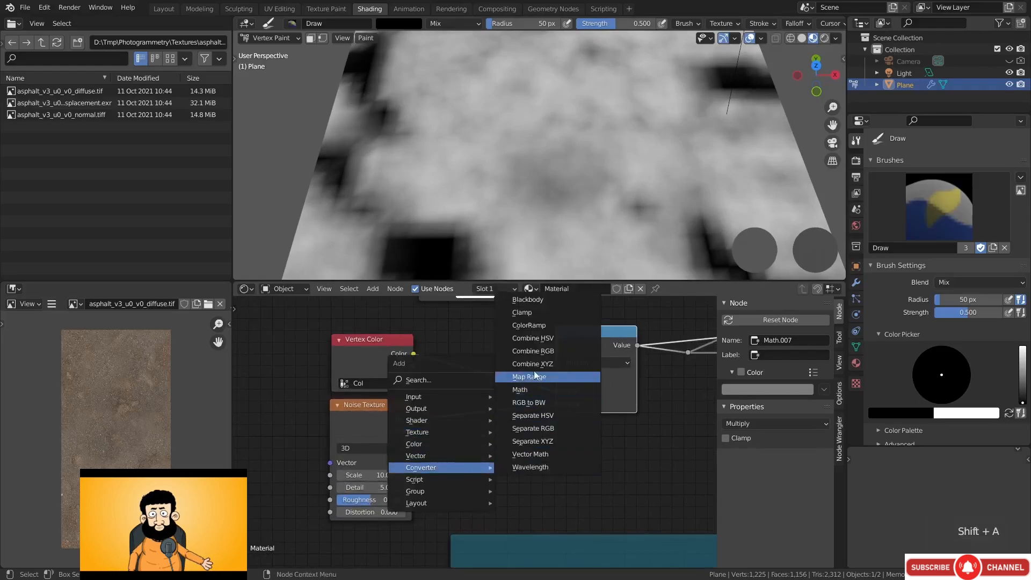
click(538, 334)
click(503, 415)
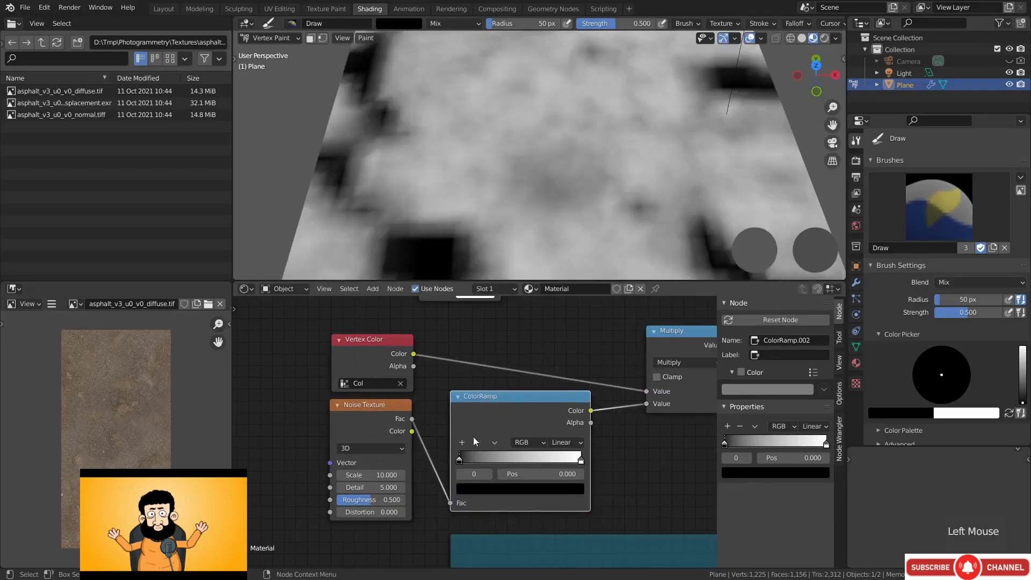
drag(462, 459, 506, 460)
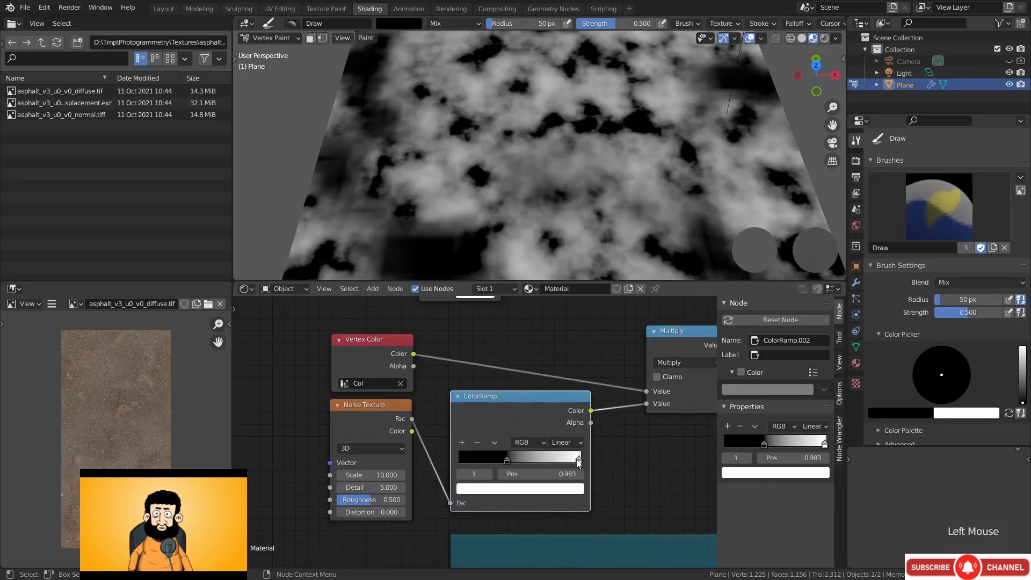
drag(580, 460, 536, 463)
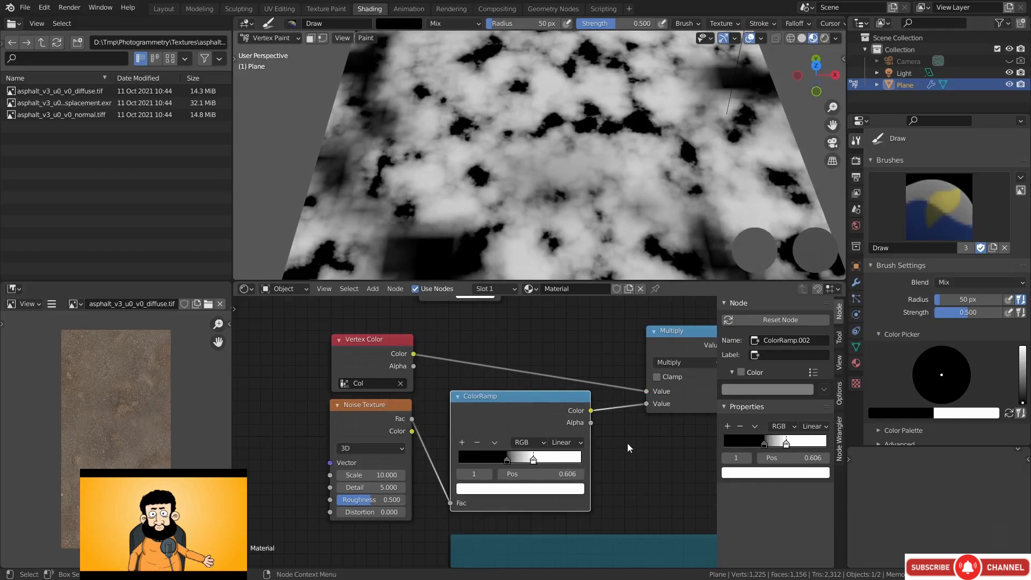
Compare the previews of the plain Vertex Color output and the noise-multiplied output on the plane
middle_drag(609, 443, 498, 451)
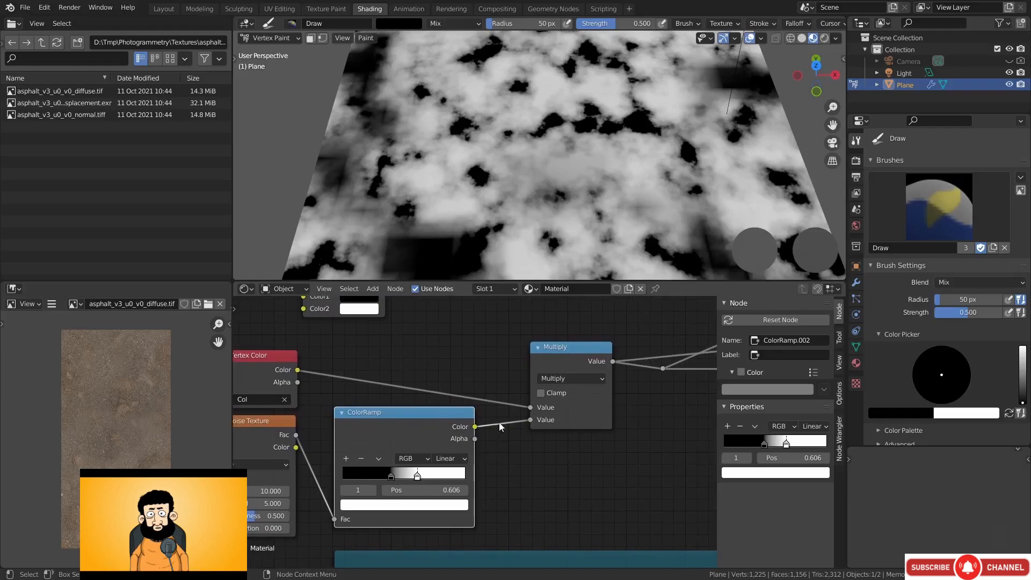
ctrl+shift+click(262, 366)
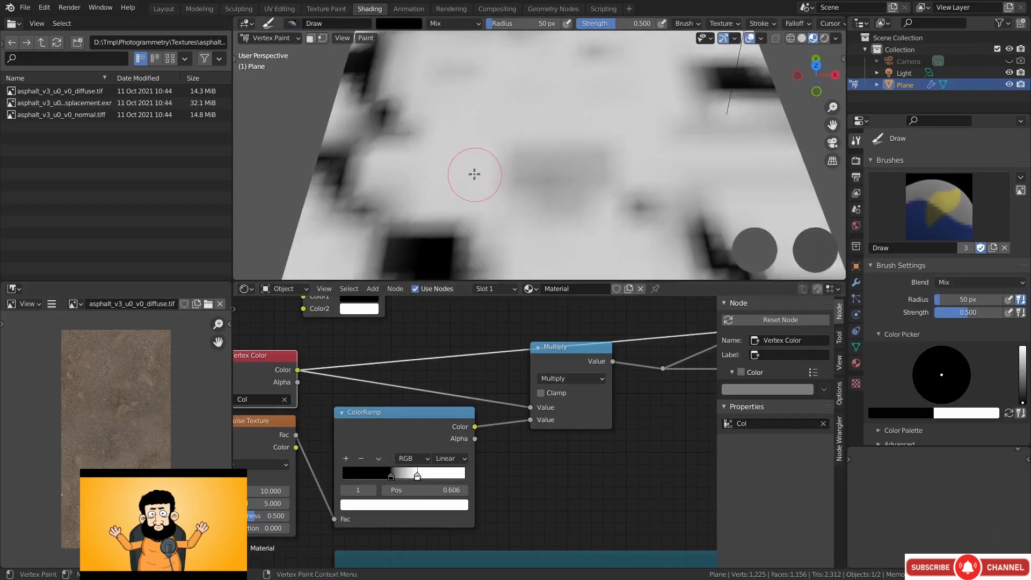
ctrl+shift+click(562, 355)
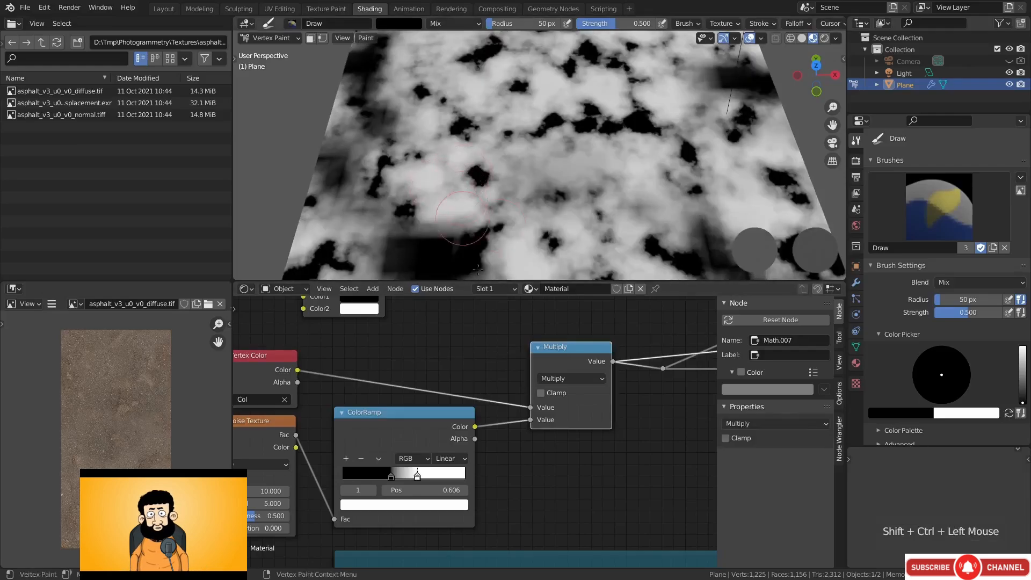
Duplicate the Multiply node onto its outgoing link before the reroute point and set the copy to Add
scroll(389, 354, down, 3)
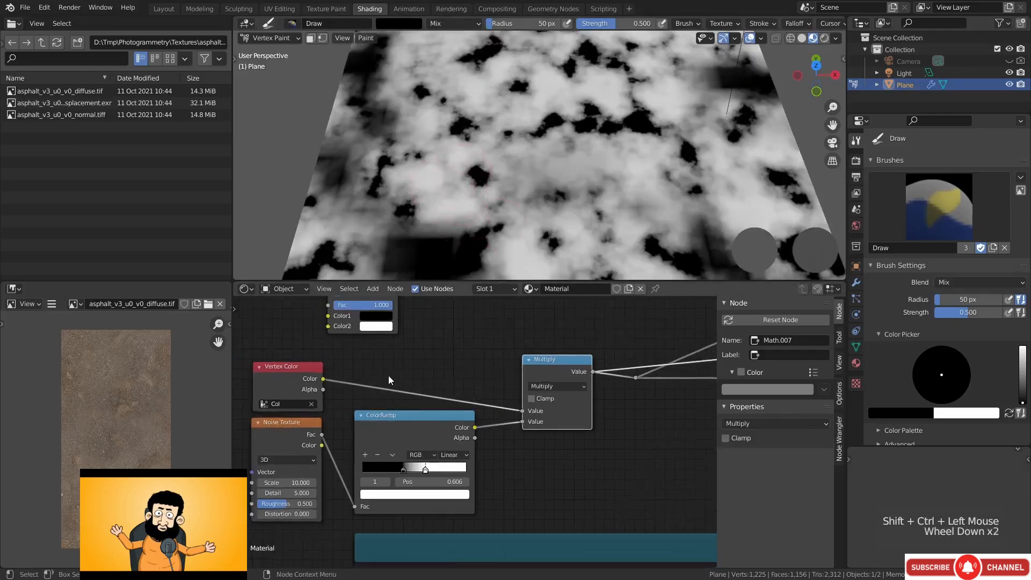
middle_drag(388, 375, 430, 376)
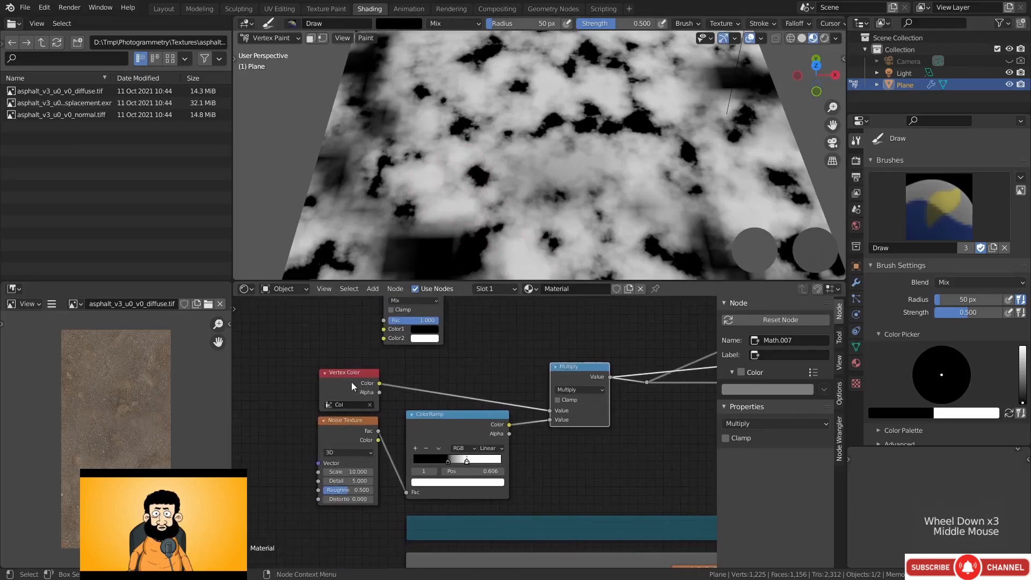
middle_drag(512, 377, 337, 386)
drag(456, 371, 513, 416)
key(g)
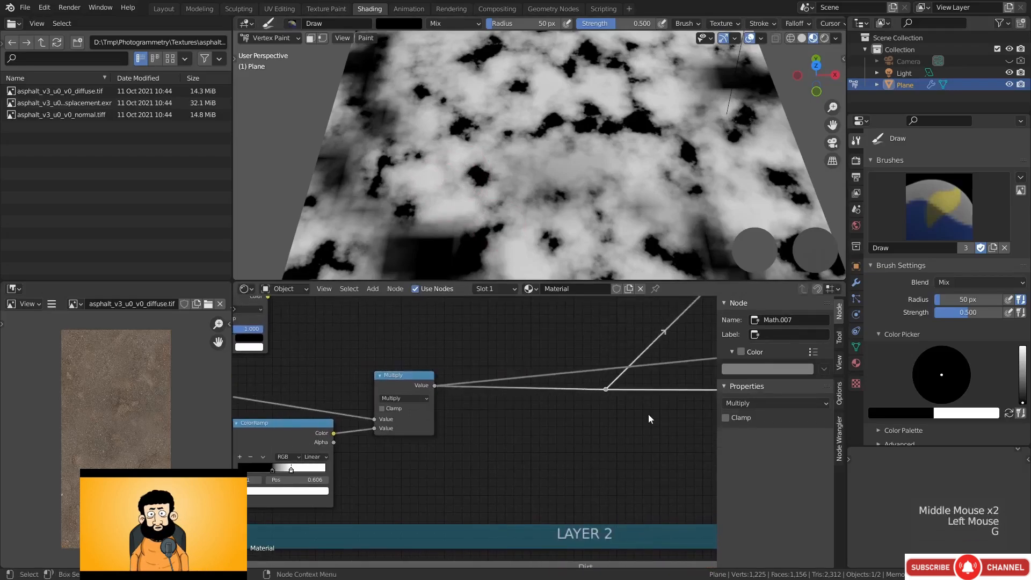
click(408, 385)
key(shift+d)
click(542, 404)
click(542, 407)
click(521, 401)
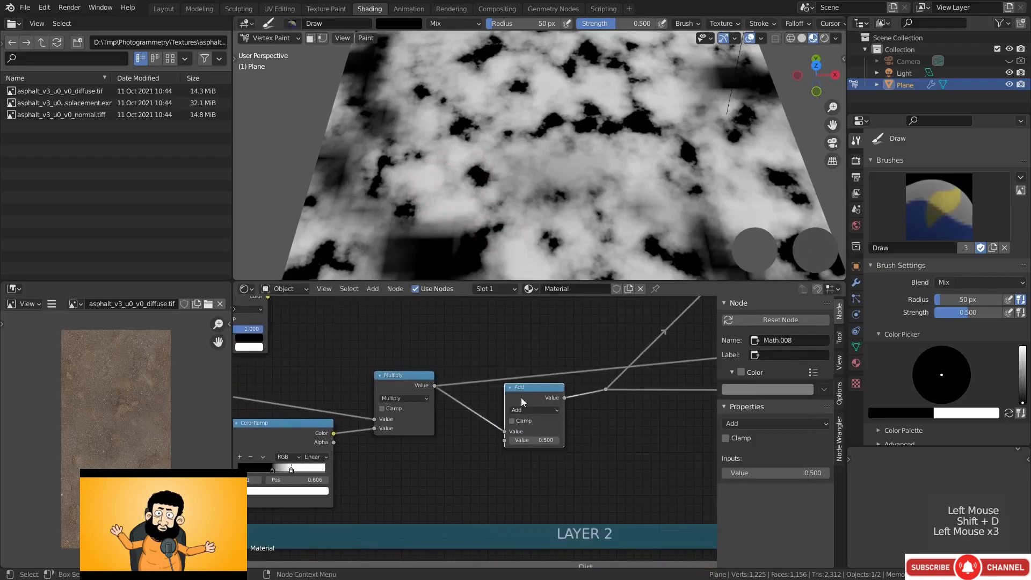
drag(521, 398, 510, 381)
Link Vertex Color's Color to the Add node's second Value and route that link above the Multiply node with three reroute points
middle_drag(462, 384, 588, 390)
drag(330, 398, 619, 430)
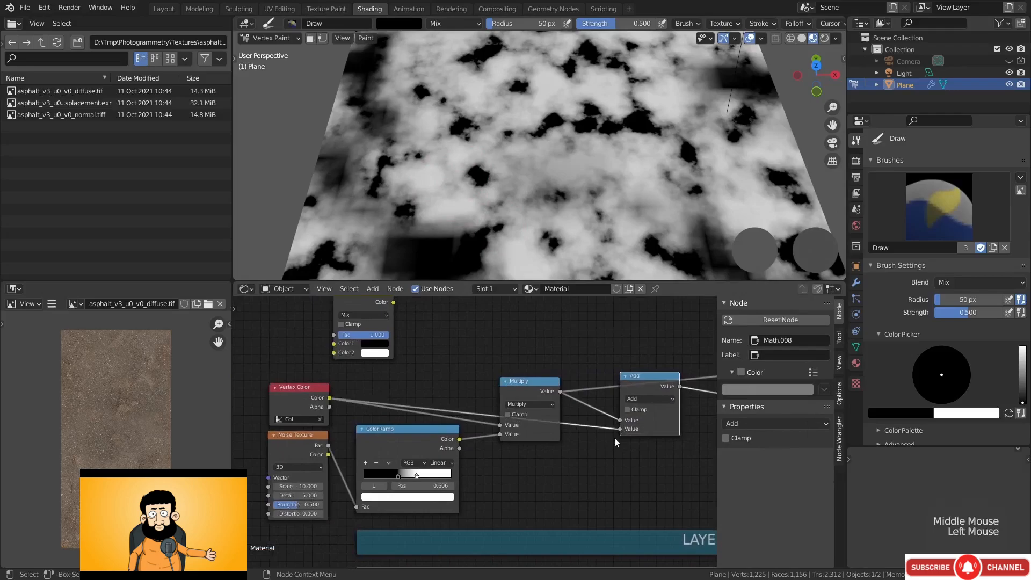
shift+right_drag(581, 411, 582, 443)
key(g)
click(575, 371)
shift+right_drag(446, 364, 465, 388)
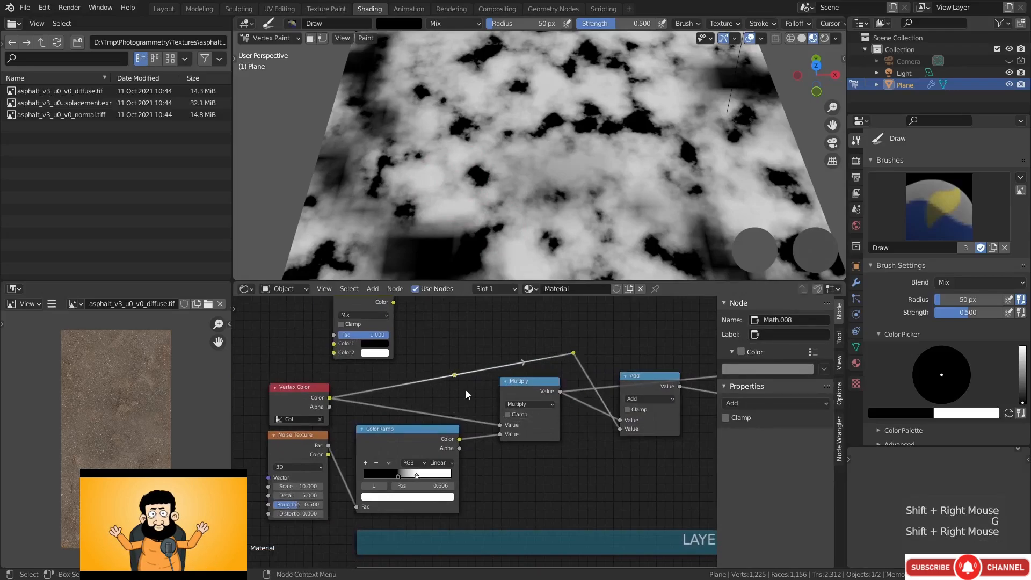
key(g)
click(474, 363)
shift+right_drag(373, 372, 395, 412)
key(g)
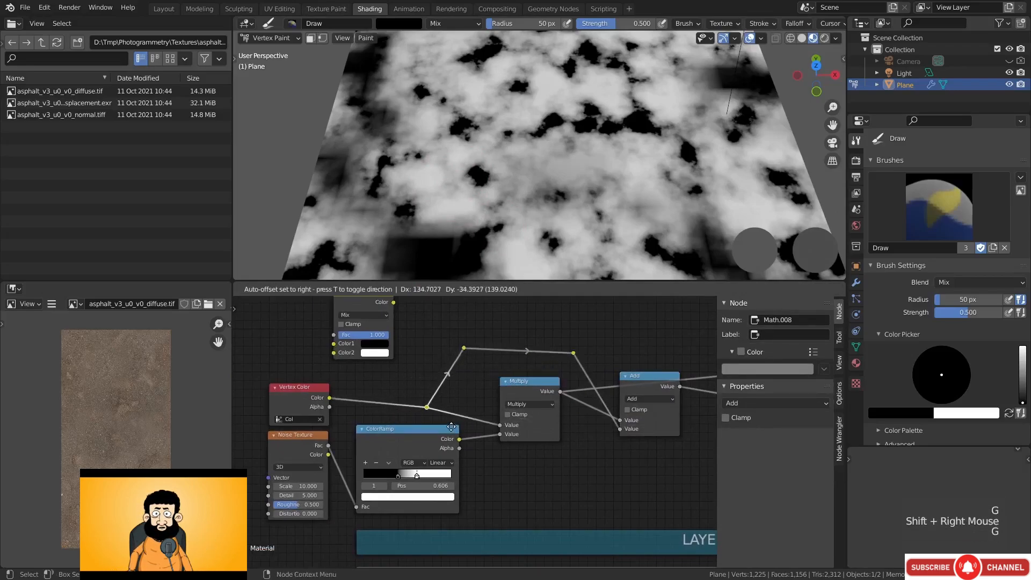
click(455, 417)
Preview the Add node's output and enable Clamp on both the Multiply and Add nodes
ctrl+shift+click(647, 381)
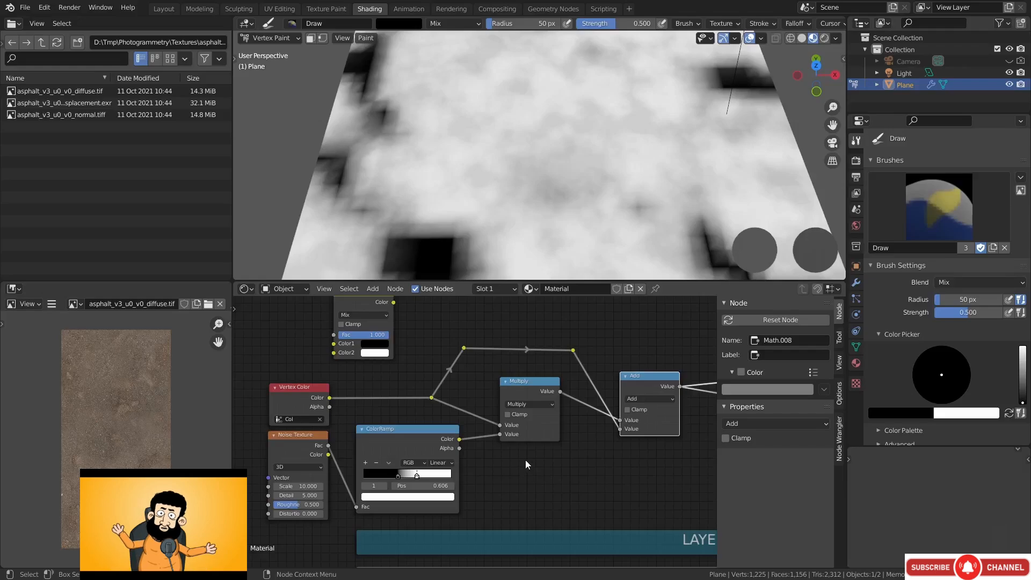
click(508, 414)
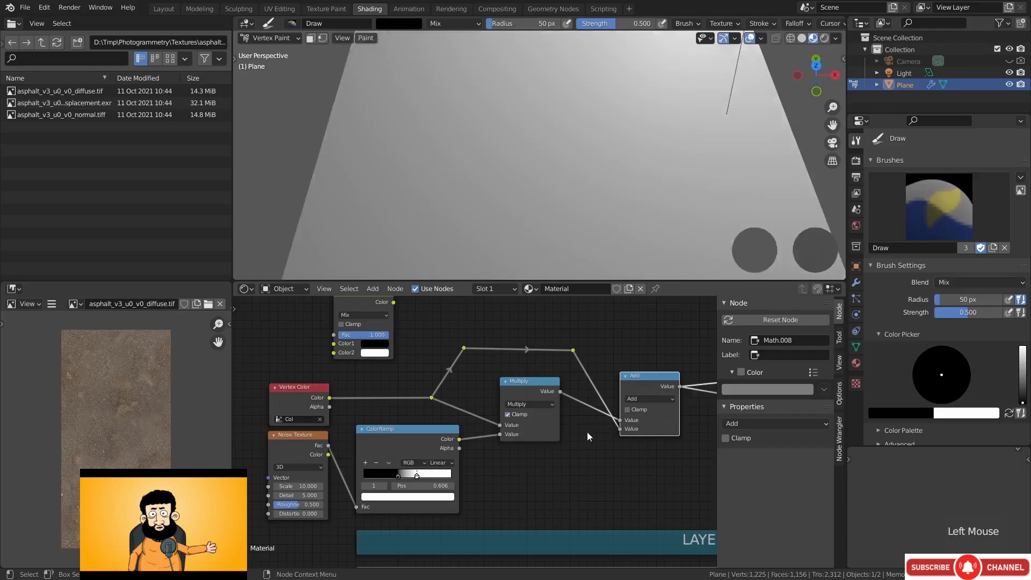
click(629, 410)
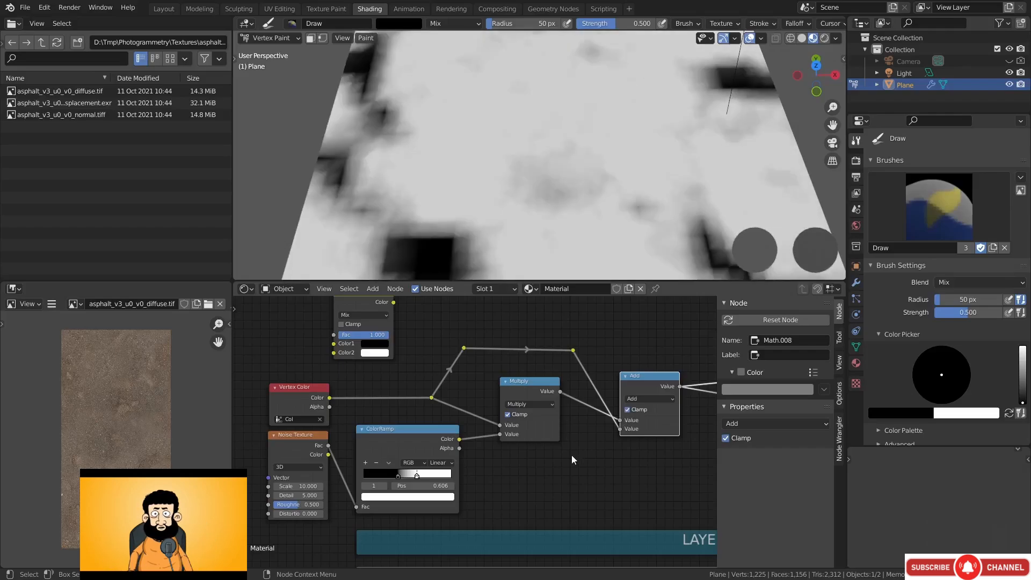
Paint black vertex color dabs around the centre of the plane to test the mask
middle_drag(572, 455, 563, 445)
middle_drag(502, 172, 501, 176)
click(536, 180)
click(553, 204)
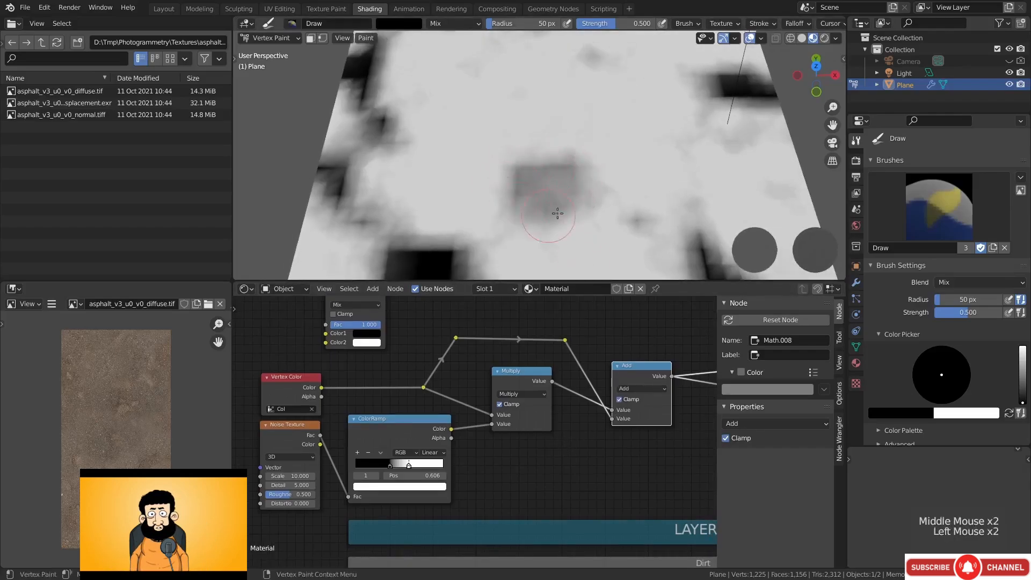
click(580, 180)
click(547, 158)
click(524, 161)
click(499, 175)
click(508, 181)
Swap the brush color to white, paint over part of the dark central patch, and preview the Multiply output
key(x)
click(506, 150)
click(510, 171)
click(525, 175)
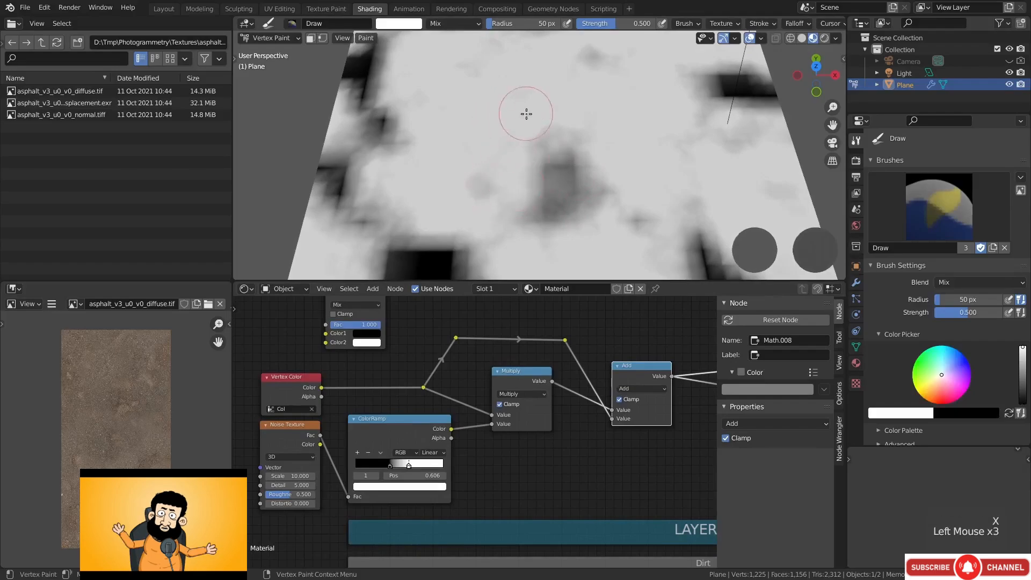
click(531, 137)
click(539, 155)
click(529, 180)
click(500, 178)
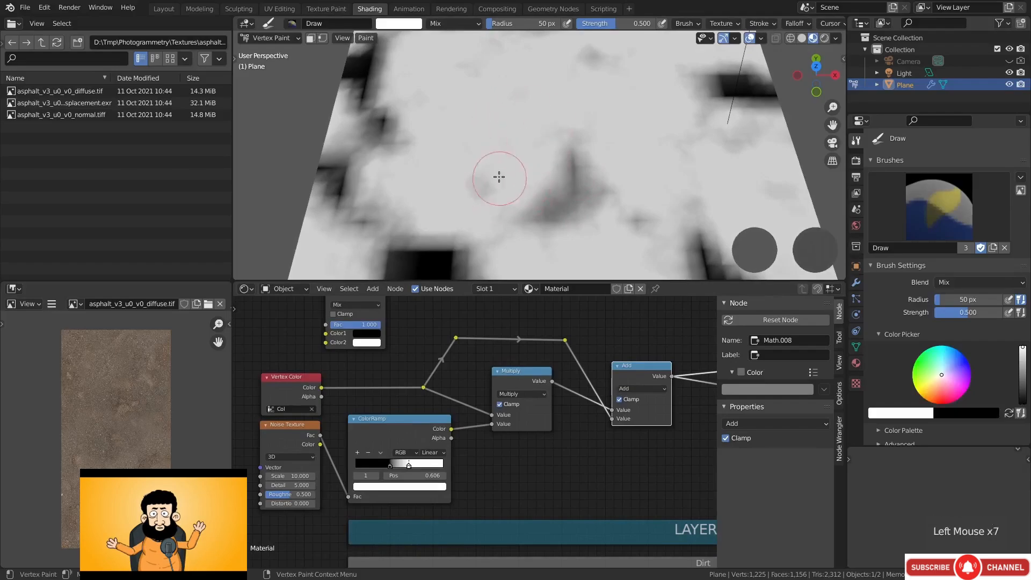
ctrl+shift+click(520, 377)
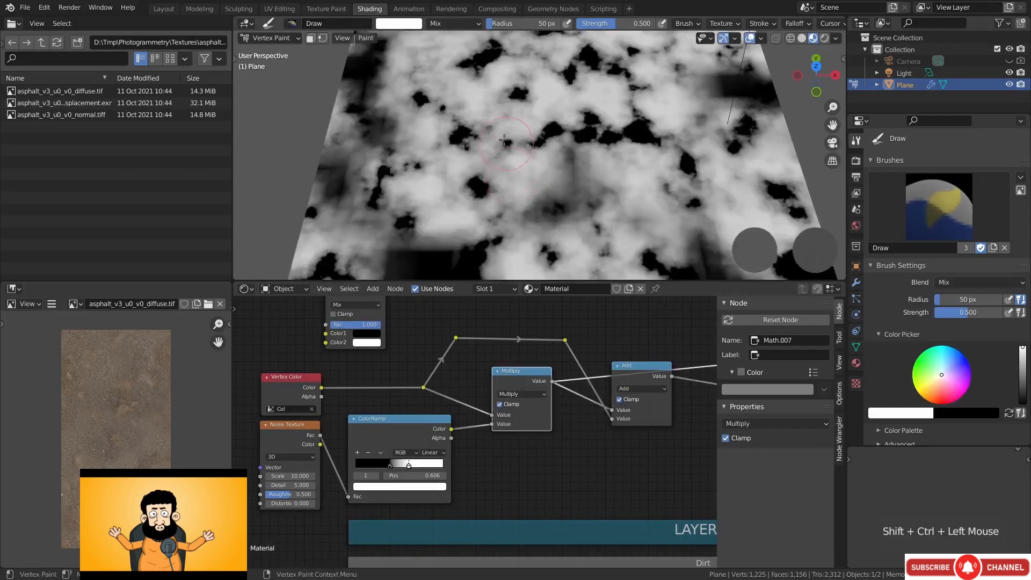
Paint more white over the plane's central area and preview the Add node's output
click(502, 149)
click(498, 159)
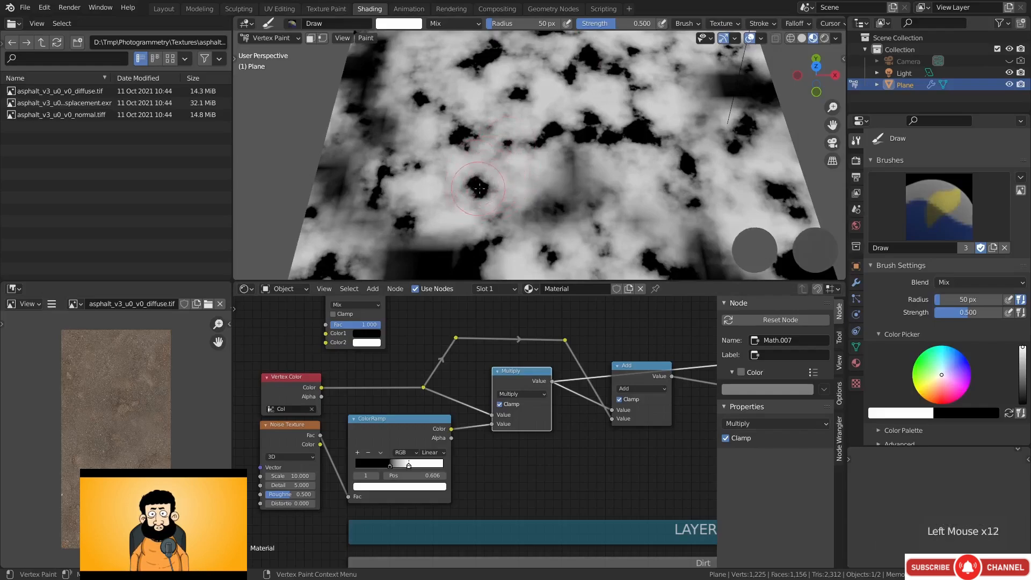
ctrl+shift+click(635, 372)
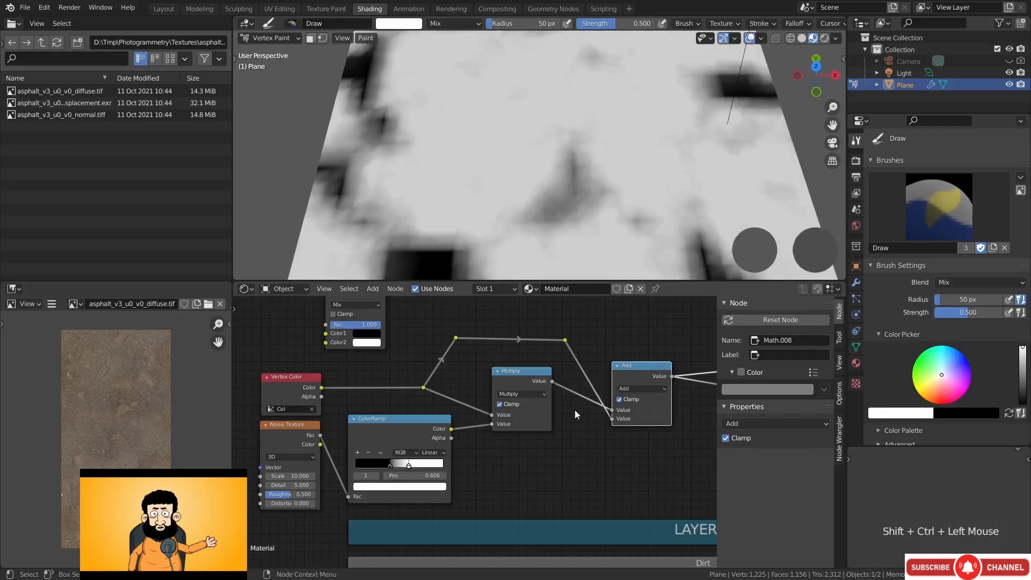
Stack the Mix node directly above Vertex Color and reposition the whole set of mask nodes between the two layer frames
scroll(574, 410, down, 6)
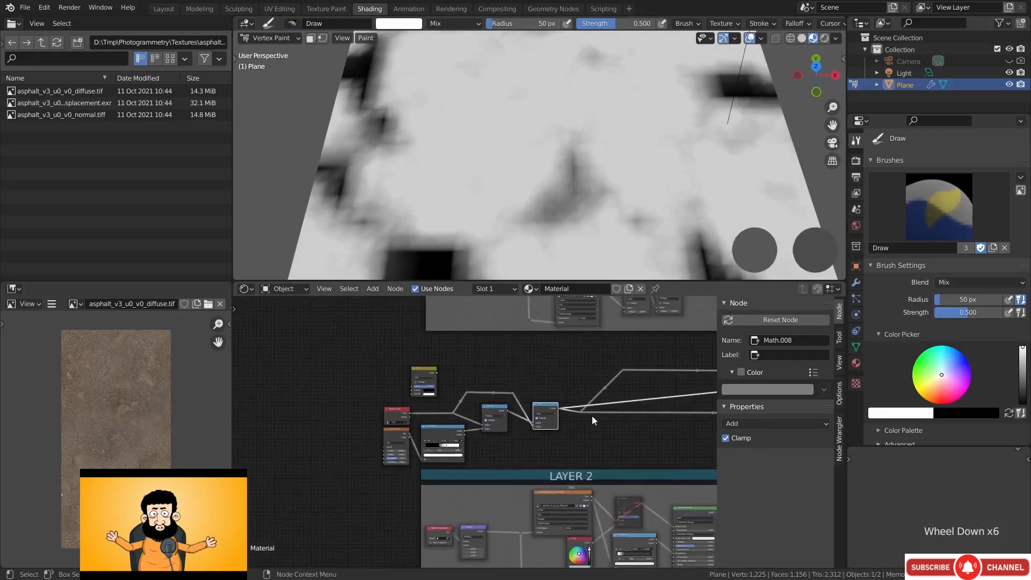
scroll(474, 431, up, 5)
drag(396, 339, 351, 346)
drag(276, 320, 617, 447)
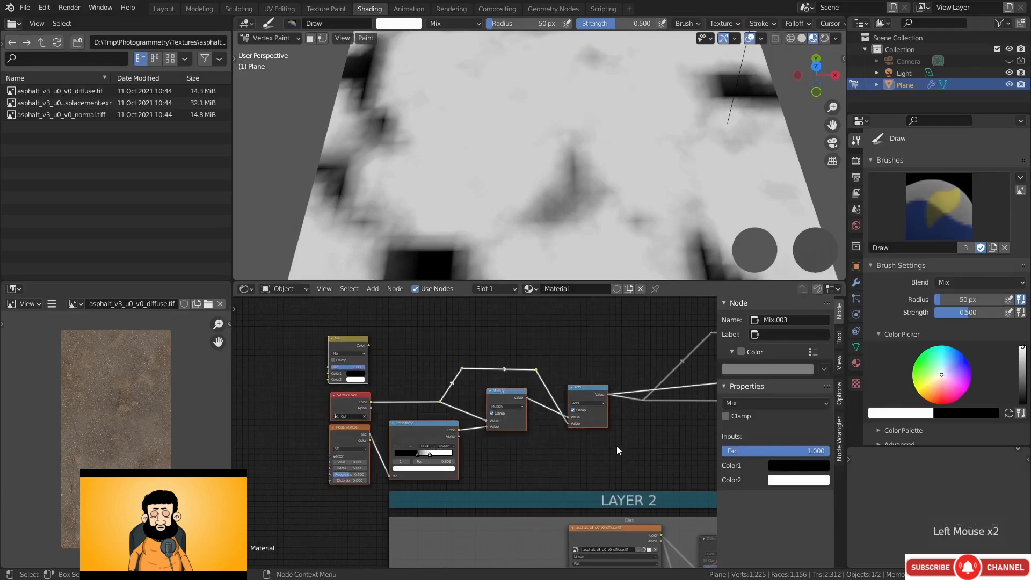
key(g)
click(610, 418)
Rearrange the reroute points on the links leaving the Add node to tidy the path to the blend nodes
scroll(612, 417, down, 2)
middle_drag(647, 410, 538, 414)
drag(510, 342, 581, 411)
key(g)
click(604, 376)
key(s)
key(g)
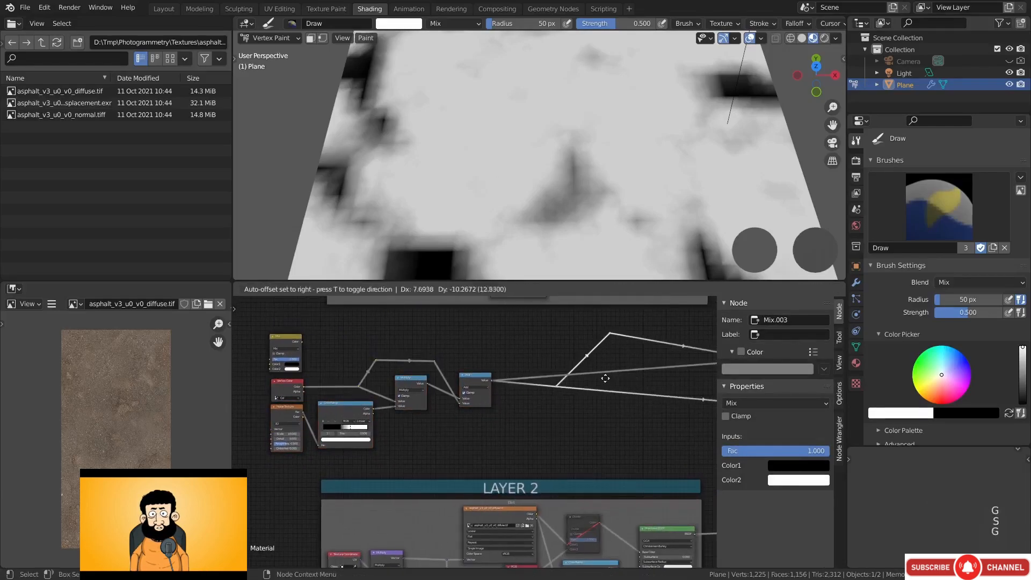
scroll(605, 378, down, 3)
middle_drag(605, 378, 517, 385)
click(454, 448)
key(g)
click(442, 431)
scroll(528, 371, up, 2)
drag(528, 369, 560, 386)
key(g)
click(562, 372)
middle_drag(376, 374, 489, 375)
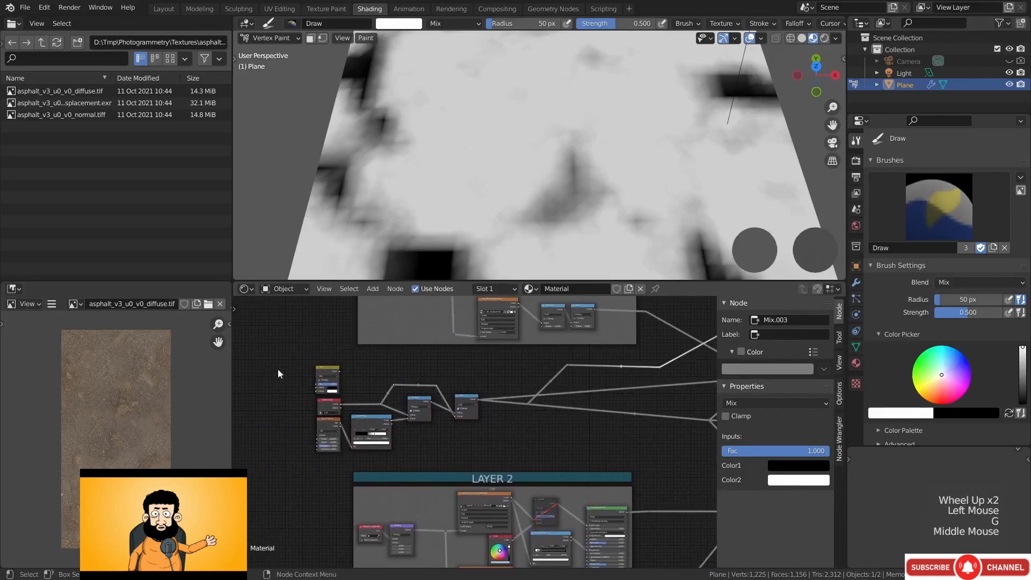
Enclose the mask nodes in a frame and label it "Blend Noise and Vertex Colors"
drag(278, 368, 491, 449)
key(shift+p)
scroll(346, 355, up, 2)
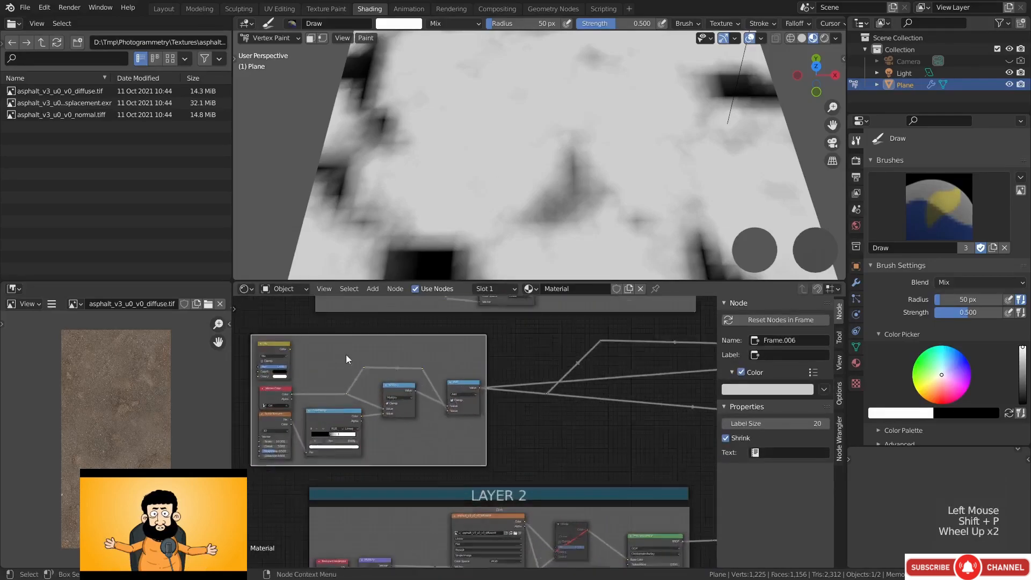
scroll(346, 355, up, 2)
middle_drag(346, 355, 472, 370)
scroll(475, 370, up, 3)
click(477, 371)
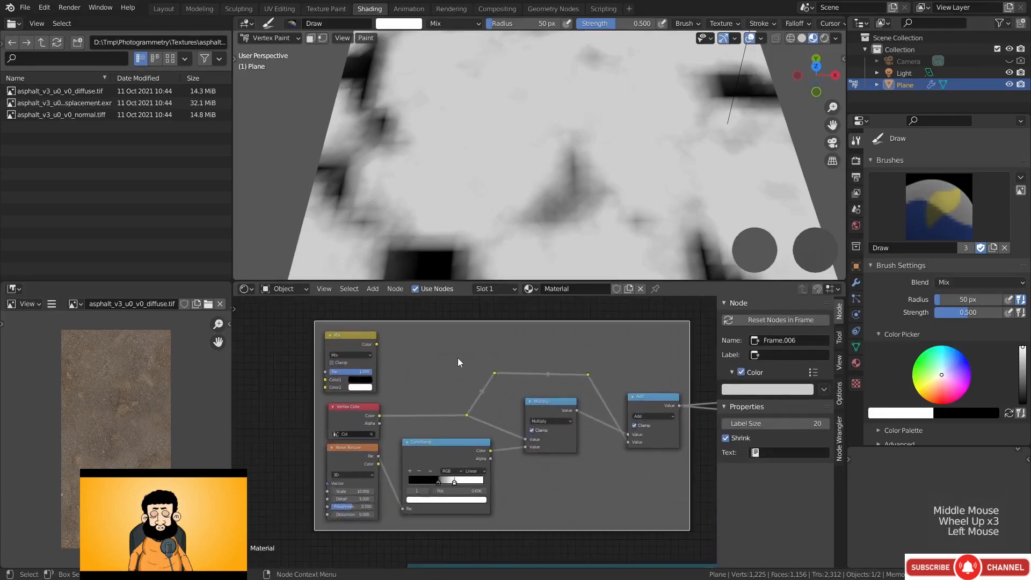
key(F2)
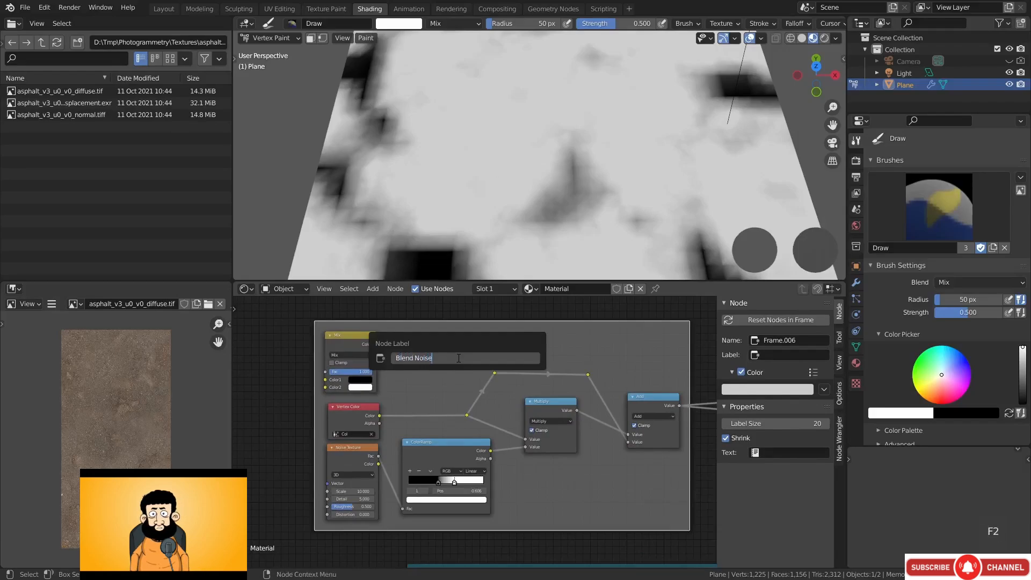
text(Blend Noise and Vertex Colors)
key(Return)
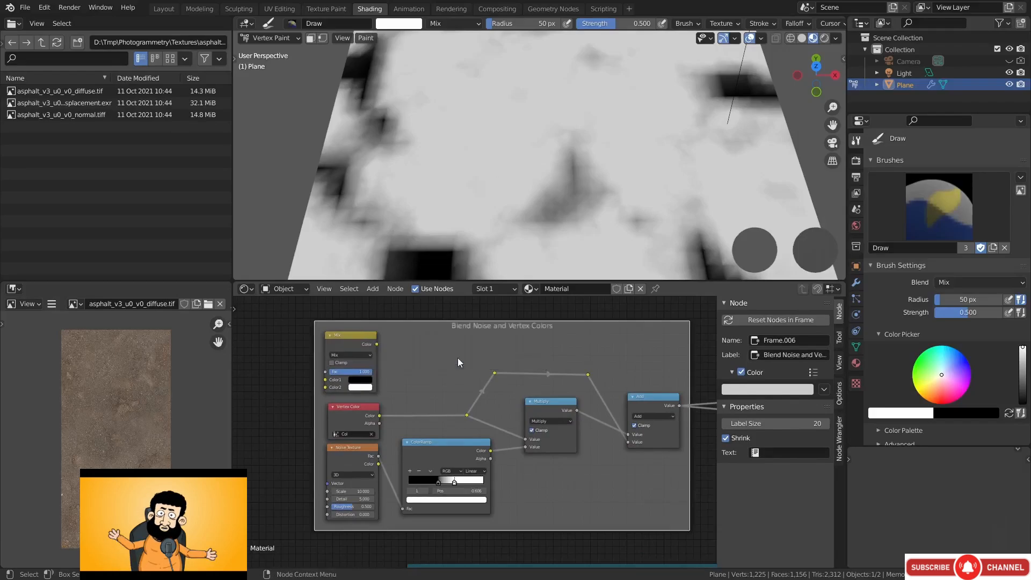
Preview the output of the Mix Shader that combines the two layers
scroll(594, 366, down, 3)
middle_drag(666, 339, 319, 372)
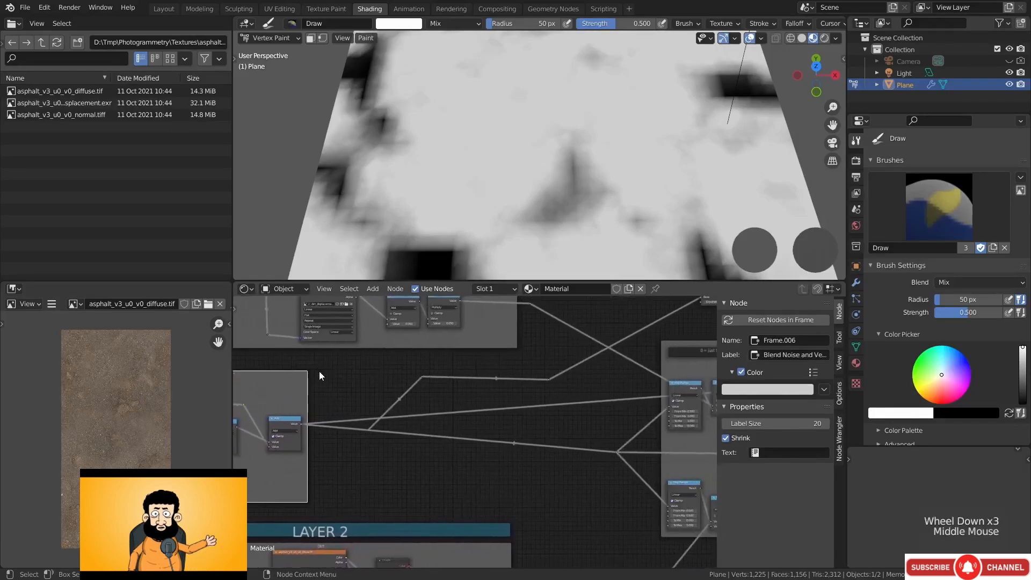
scroll(318, 372, down, 3)
middle_drag(518, 379, 320, 449)
ctrl+shift+click(618, 382)
middle_drag(617, 381, 414, 382)
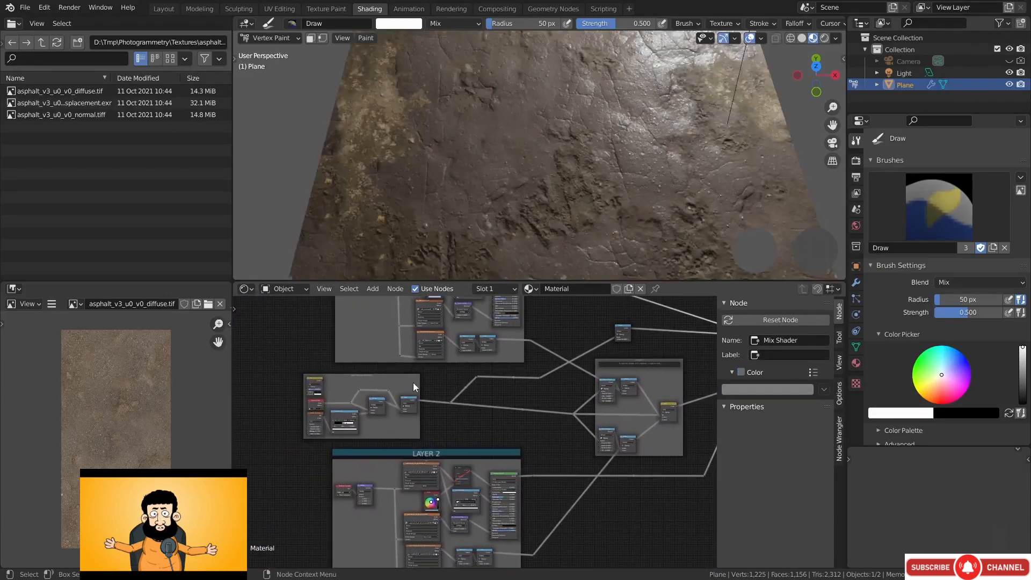
Select the Noise Texture node and examine the blend edge between the two materials close up on the plane
scroll(423, 385, up, 3)
scroll(451, 419, up, 6)
middle_drag(338, 411, 478, 428)
click(347, 430)
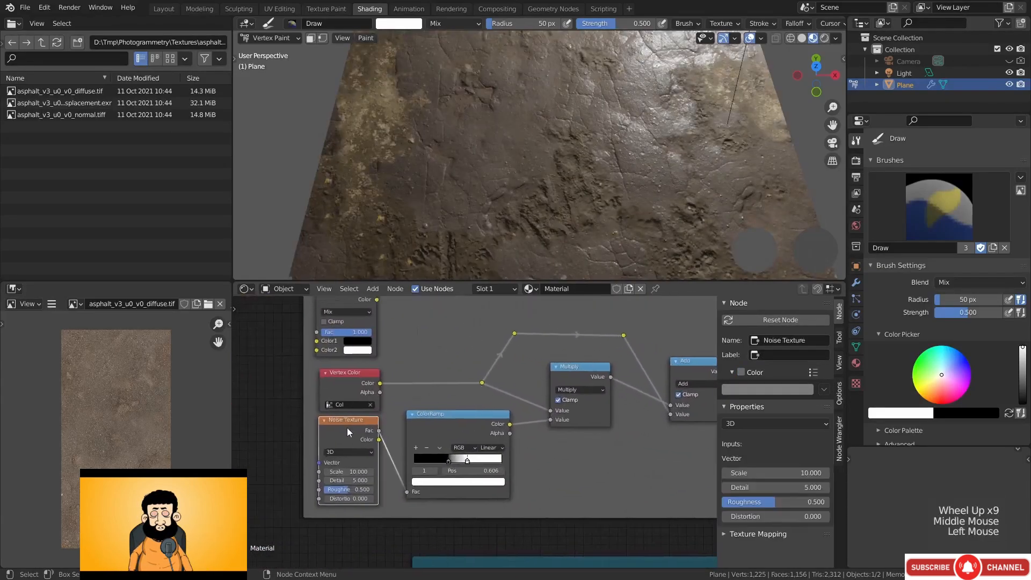
middle_drag(463, 127, 462, 152)
scroll(465, 113, up, 3)
scroll(466, 102, down, 2)
shift+middle_drag(468, 86, 607, 161)
scroll(465, 138, up, 1)
scroll(607, 161, up, 2)
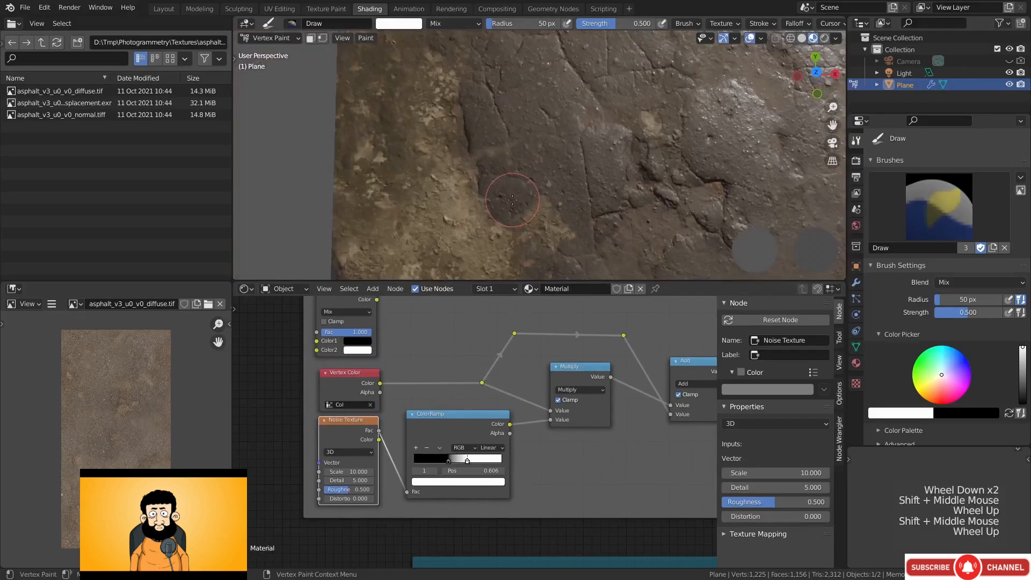
shift+middle_drag(537, 156, 607, 167)
Mute and unmute the Noise Texture repeatedly to compare the layer transition with and without noise, leaving it enabled
drag(352, 428, 349, 433)
key(m)
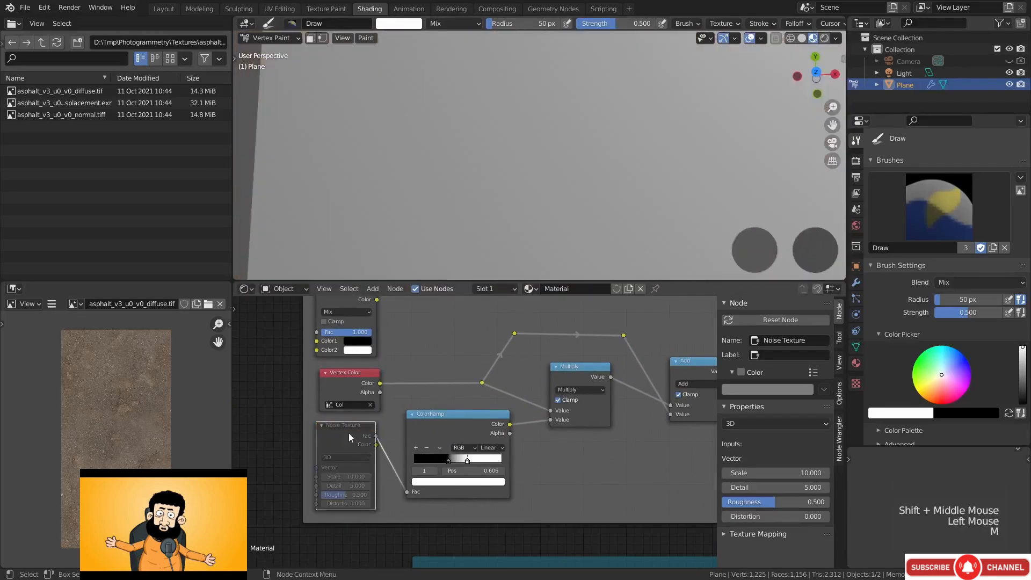
key(m)
key(m)
key(m)
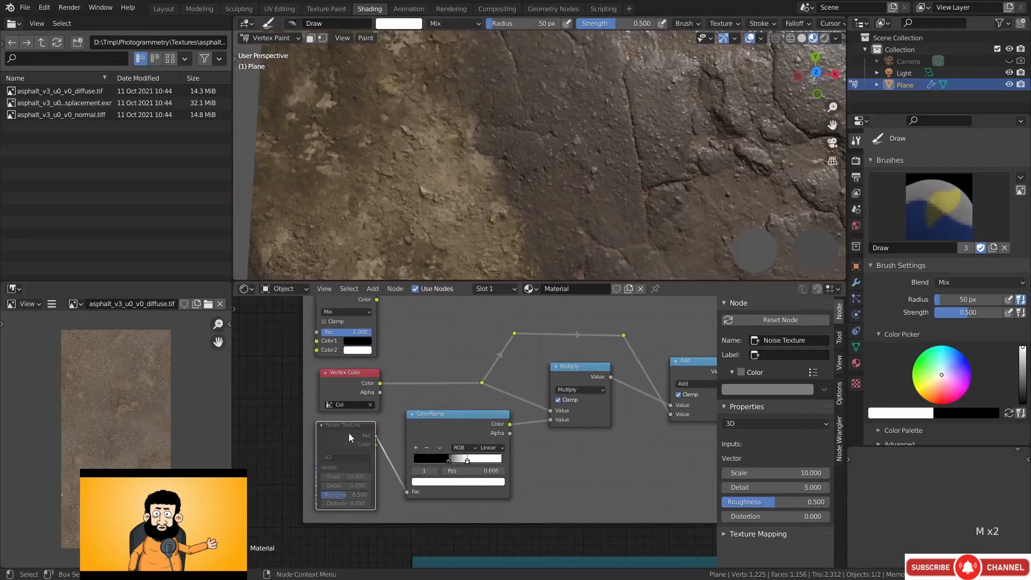
key(m)
key(m)
key(m)
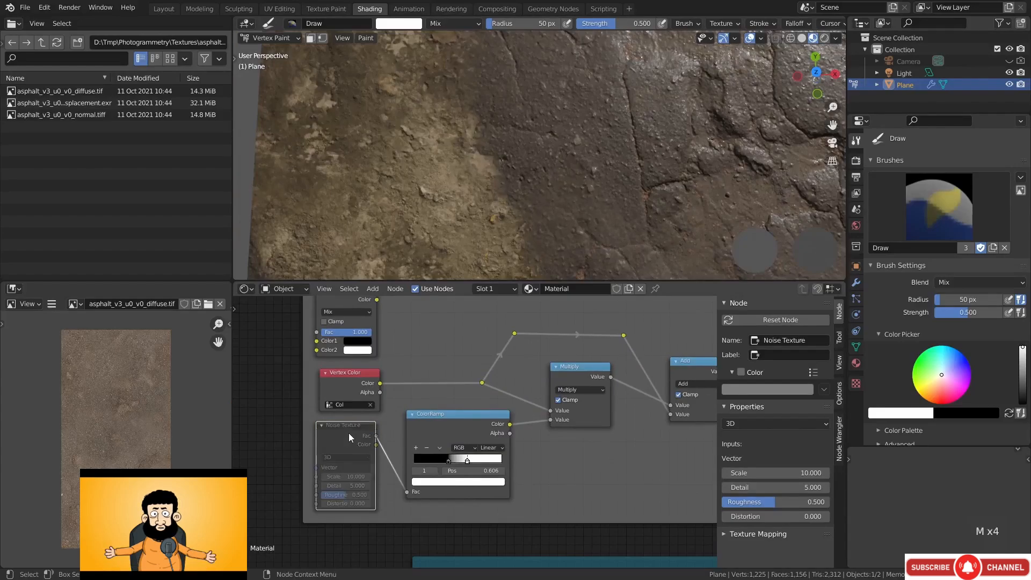
key(m)
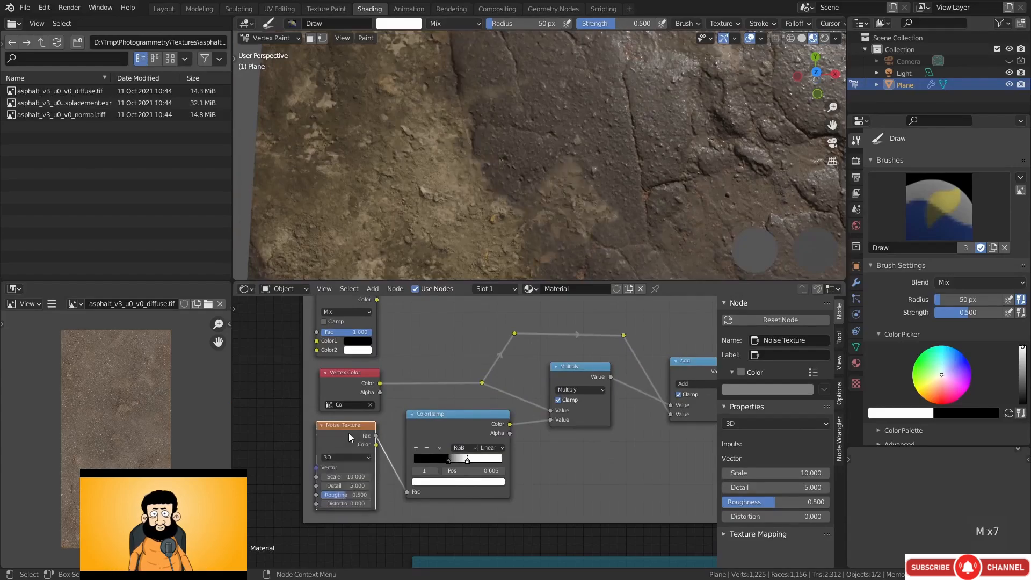
Link Layer 1's dirt_albedo Color to the ColorRamp's Fac and add a reroute point beyond the Layer 1 frame
scroll(608, 138, down, 2)
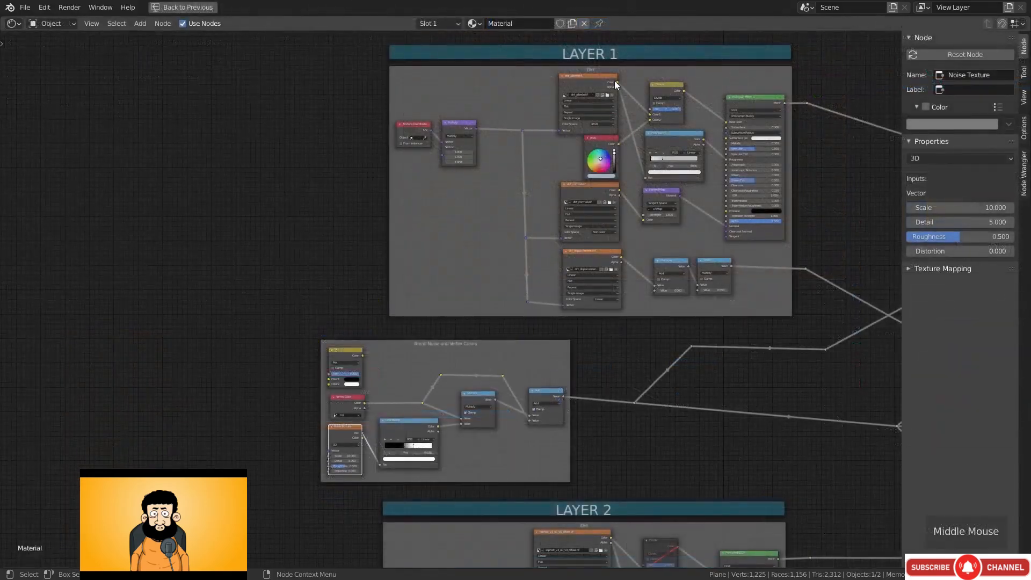
drag(617, 82, 380, 462)
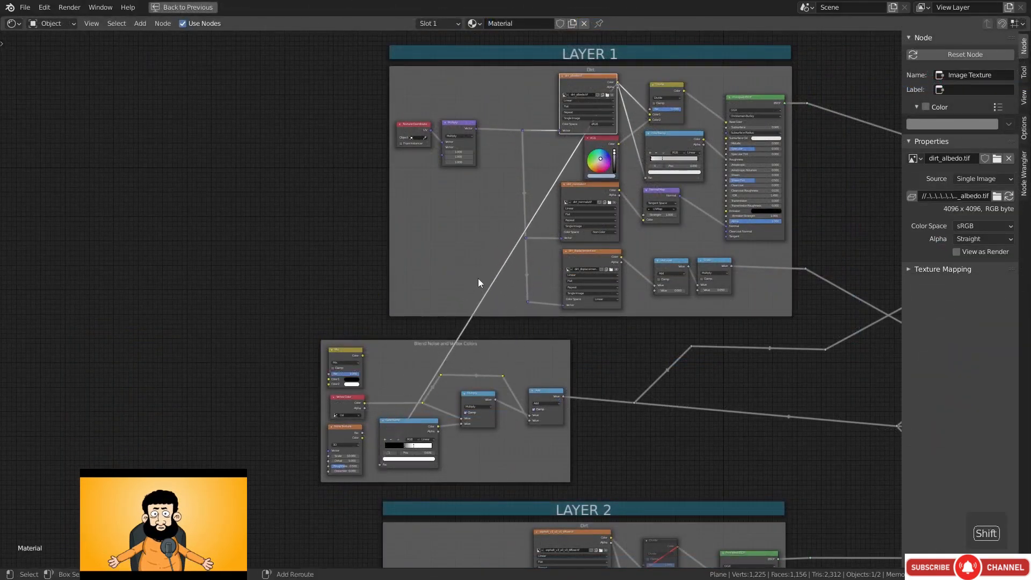
shift+right_drag(478, 278, 557, 285)
key(g)
click(866, 100)
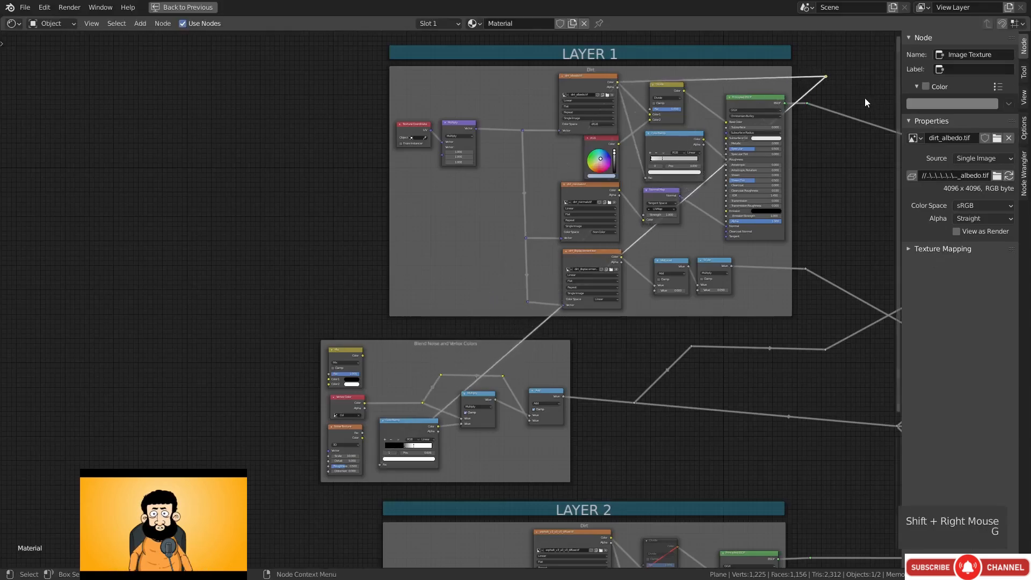
Route the dirt_albedo link above and around the Layer 1 frame down to the ColorRamp with three more reroute points
shift+right_drag(806, 80, 833, 104)
key(g)
click(846, 58)
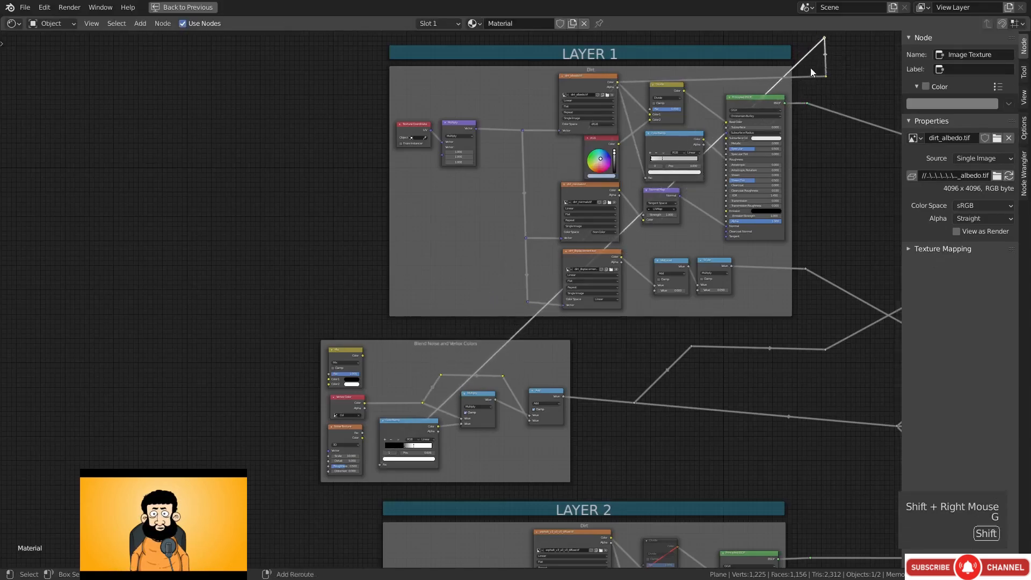
shift+right_drag(810, 67, 785, 75)
key(g)
click(359, 24)
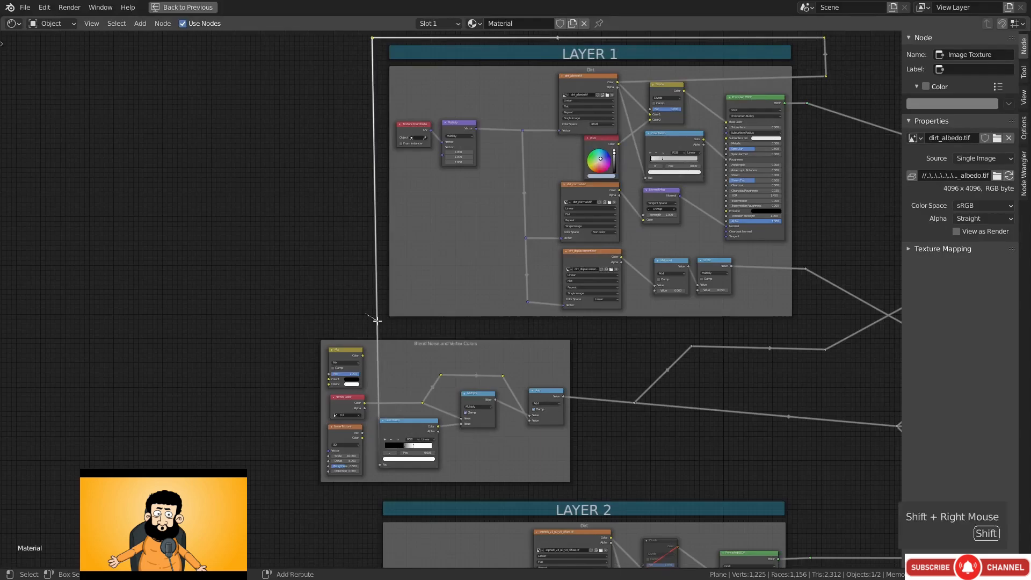
shift+right_drag(437, 320, 363, 328)
key(g)
click(360, 465)
Preview the ColorRamp's output and shift a ramp stop towards the dark end
key(ctrl+space)
scroll(492, 429, up, 8)
middle_drag(551, 430, 472, 441)
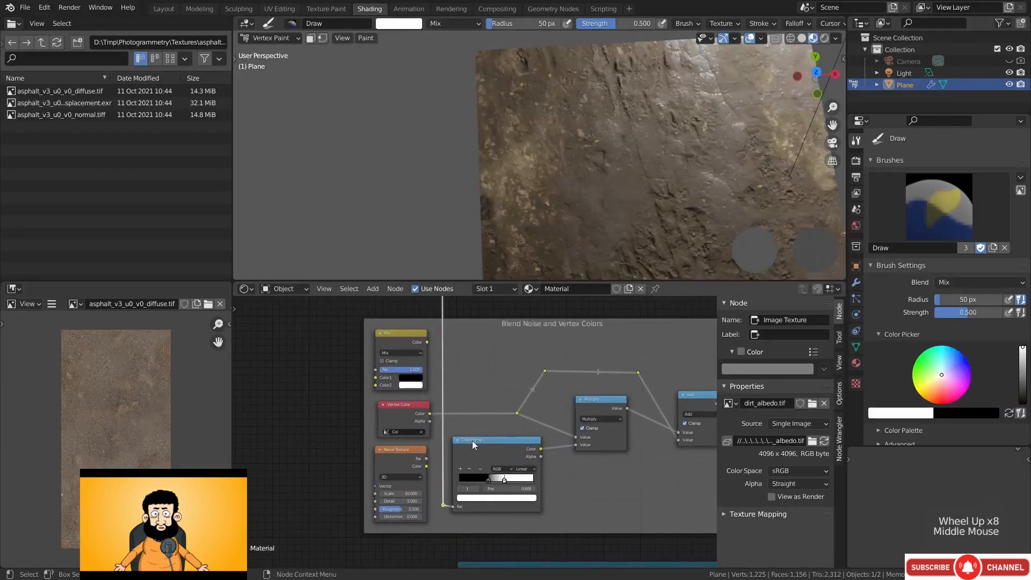
scroll(502, 440, up, 1)
ctrl+shift+click(517, 445)
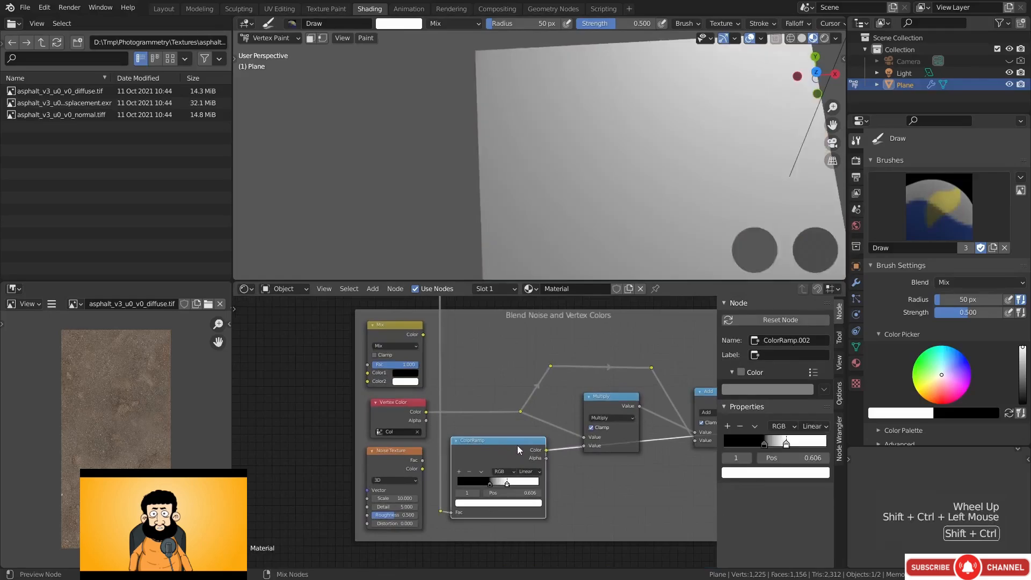
scroll(513, 455, up, 1)
middle_drag(514, 456, 512, 420)
scroll(512, 420, up, 1)
drag(491, 455, 461, 456)
Preview the Mix Shader's output and paint white vertex color strokes along the lighter dirt near the plane's edge
scroll(604, 450, down, 3)
middle_drag(604, 450, 415, 411)
ctrl+shift+click(604, 391)
middle_drag(578, 175, 562, 184)
scroll(575, 178, up, 3)
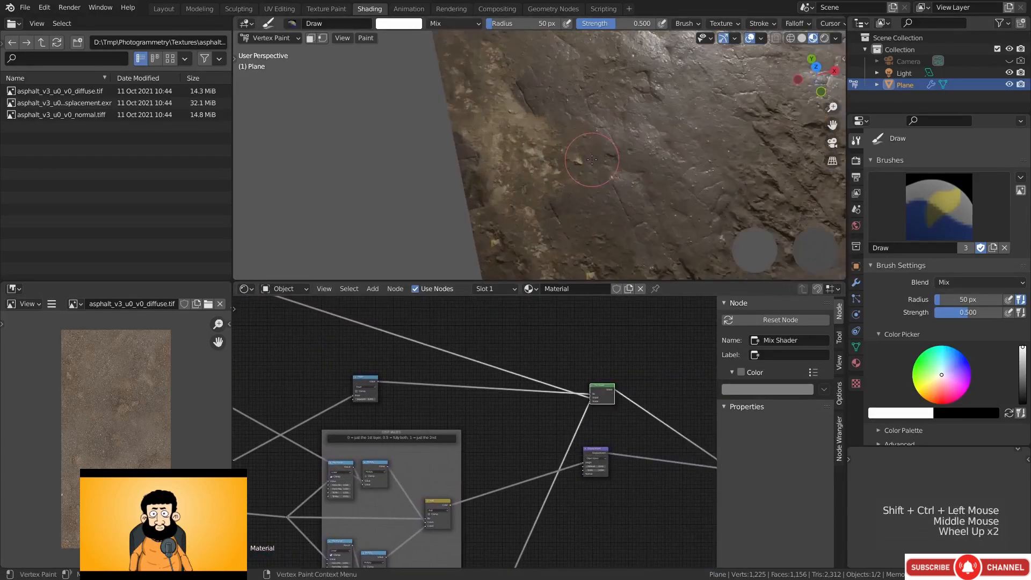
click(590, 150)
click(504, 125)
drag(505, 125, 473, 129)
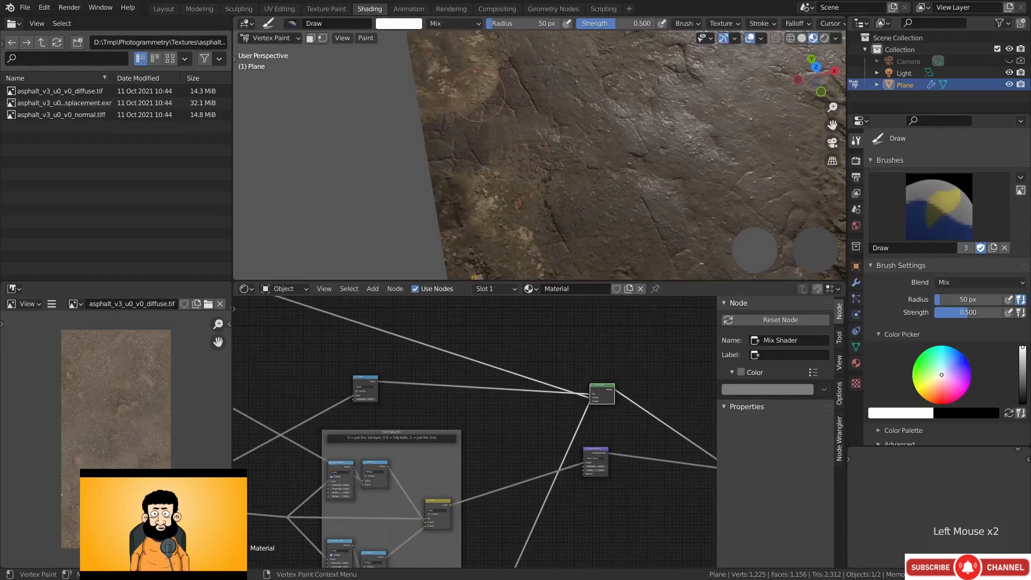
mouse_move(496, 91)
mouse_down()
mouse_move(473, 89)
mouse_move(497, 185)
mouse_move(513, 207)
mouse_up()
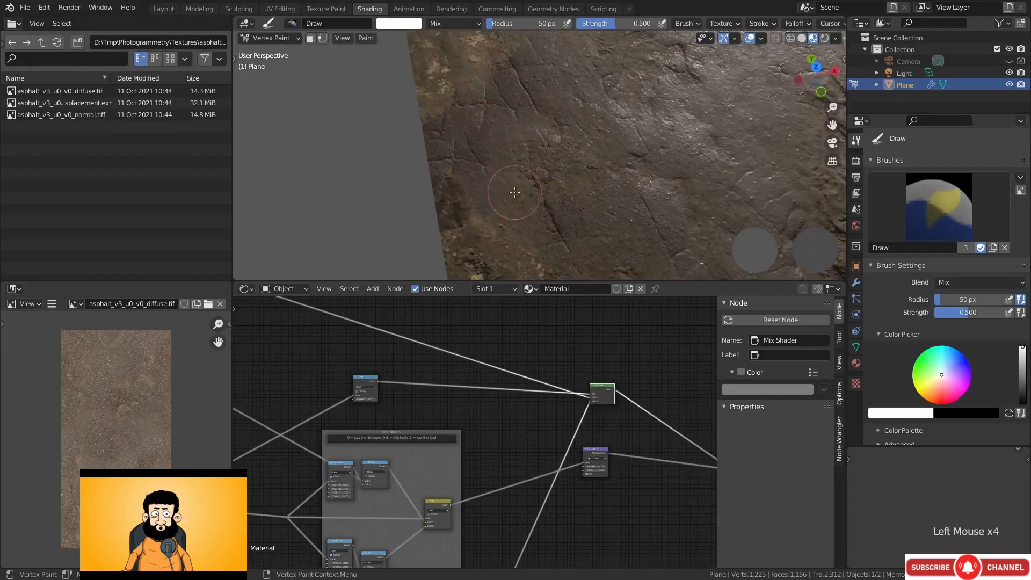
Undo the white strokes, the ColorRamp adjustment and the rerouted dirt_albedo link, restoring the Noise Texture connection
scroll(596, 180, down, 2)
middle_drag(595, 181, 565, 186)
key(ctrl+space)
key(ctrl+space)
scroll(605, 172, down, 1)
scroll(437, 443, down, 3)
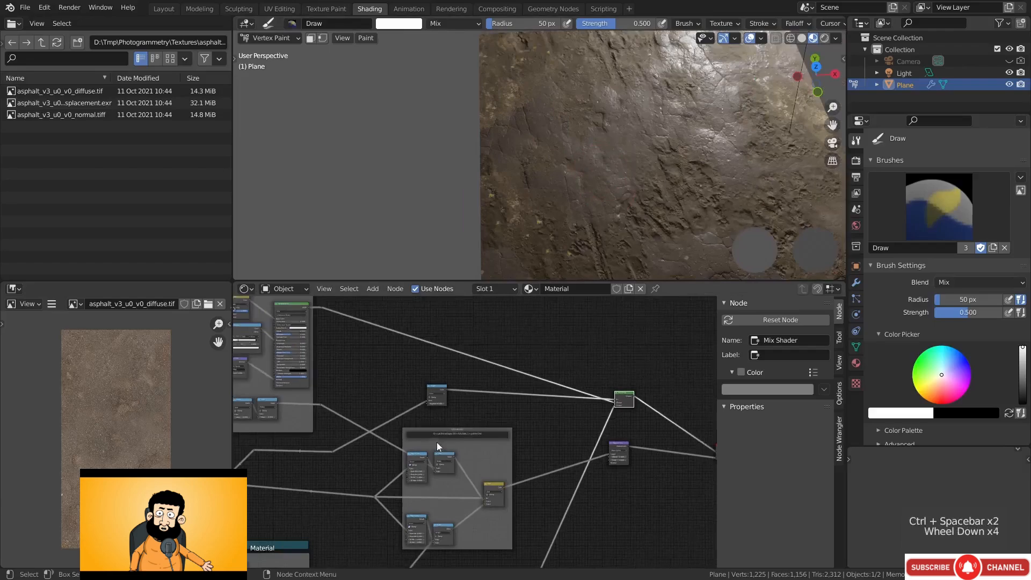
middle_drag(437, 442, 546, 445)
scroll(547, 434, down, 3)
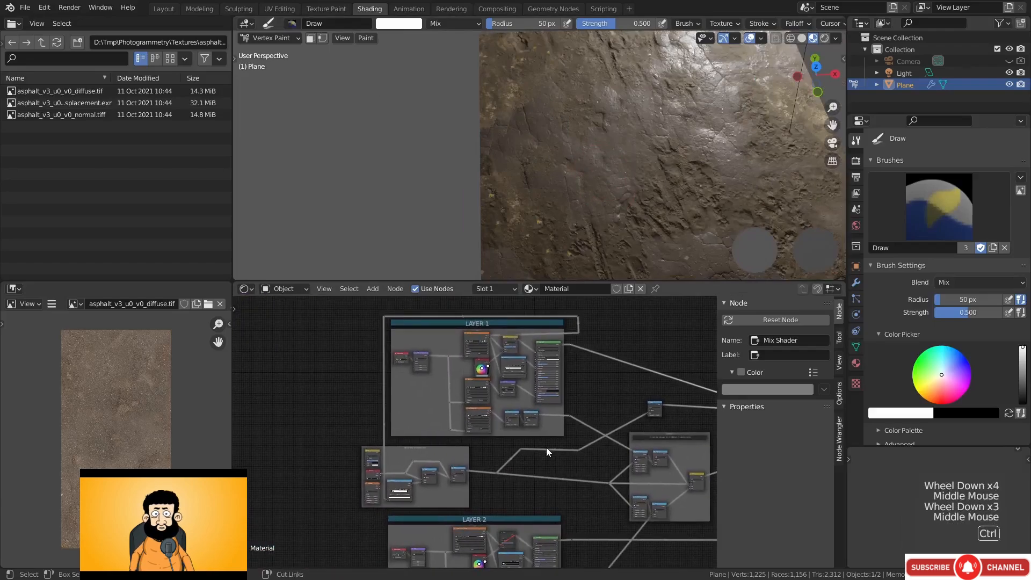
key(ctrl+z)
key(ctrl+z)
key(ctrl+z)
key(ctrl+z)
key(ctrl+z)
key(ctrl+z)
key(ctrl+z)
key(ctrl+z)
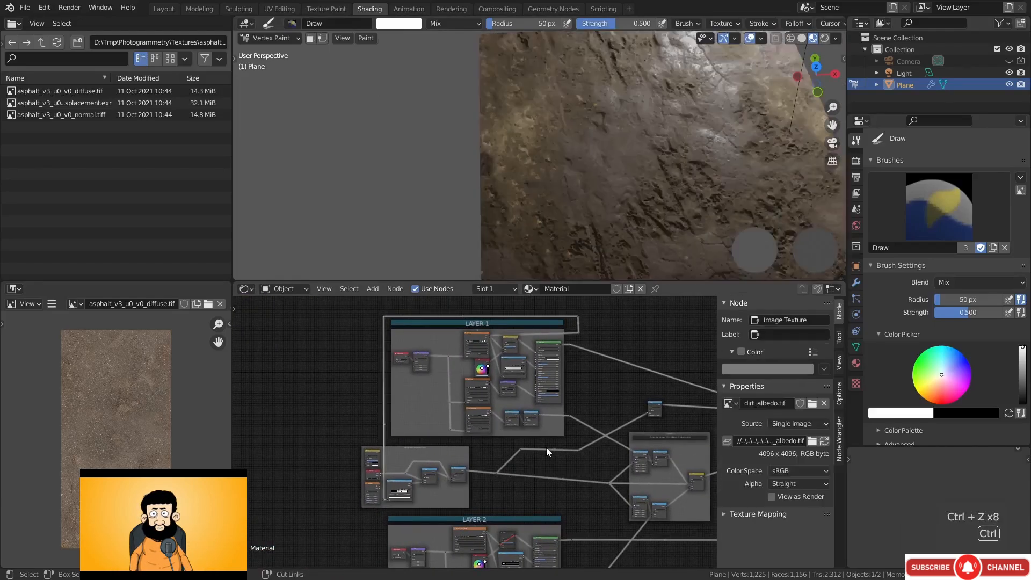
key(ctrl+z)
key(ctrl+z)
key(ctrl+z)
key(ctrl+z)
key(ctrl+z)
key(ctrl+z)
key(ctrl+z)
key(ctrl+z)
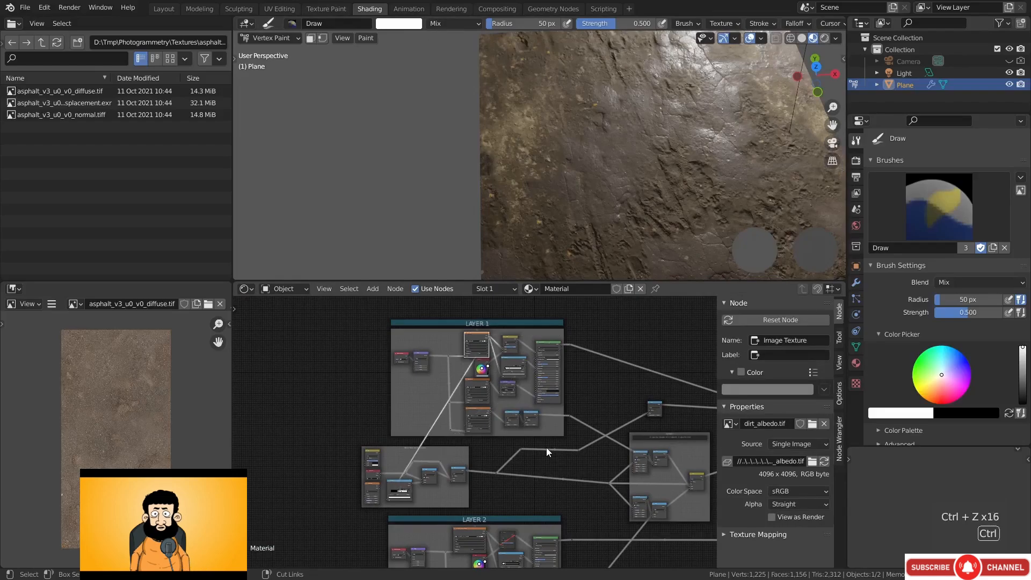
key(ctrl+z)
key(ctrl+z)
middle_click(526, 453)
scroll(454, 469, up, 7)
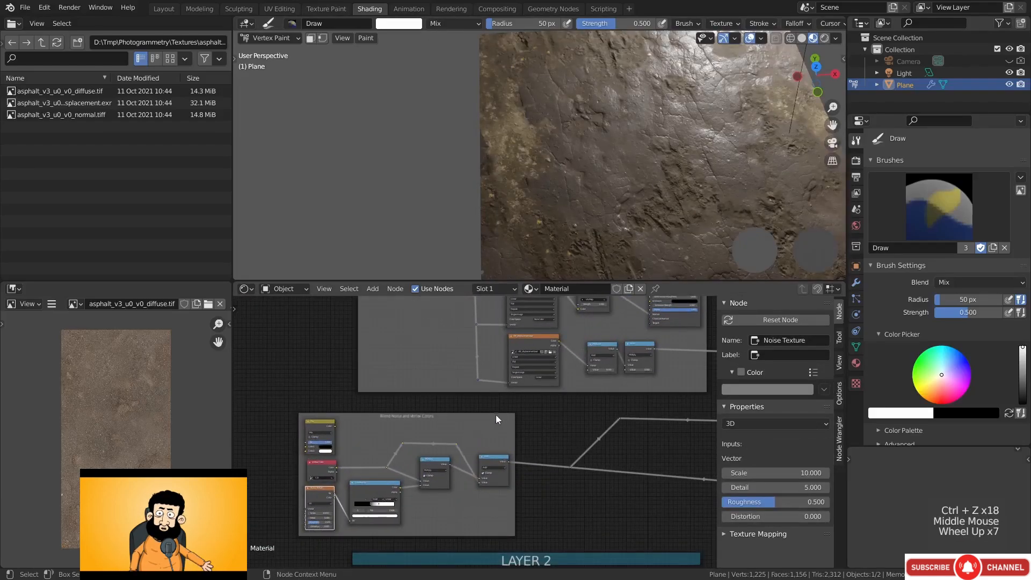
mouse_move(501, 411)
ctrl+middle_down()
mouse_move(471, 436)
mouse_move(487, 426)
ctrl+middle_up()
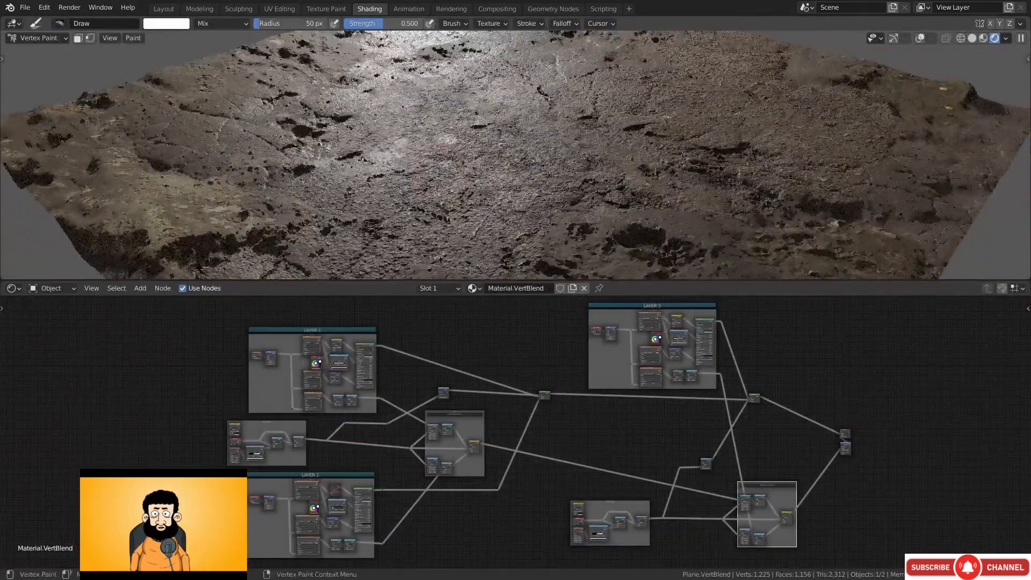
Switch the viewport to Material Preview shading for the three-layer Material.VertBlend plane
click(985, 40)
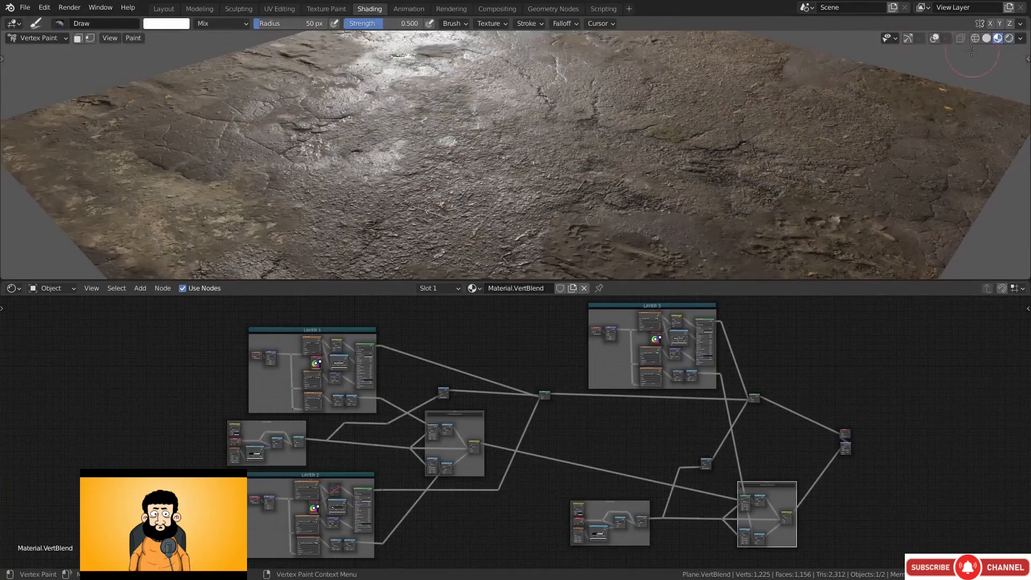
mouse_move(597, 141)
middle_down()
mouse_move(562, 131)
mouse_move(593, 137)
middle_up()
middle_drag(635, 143, 522, 165)
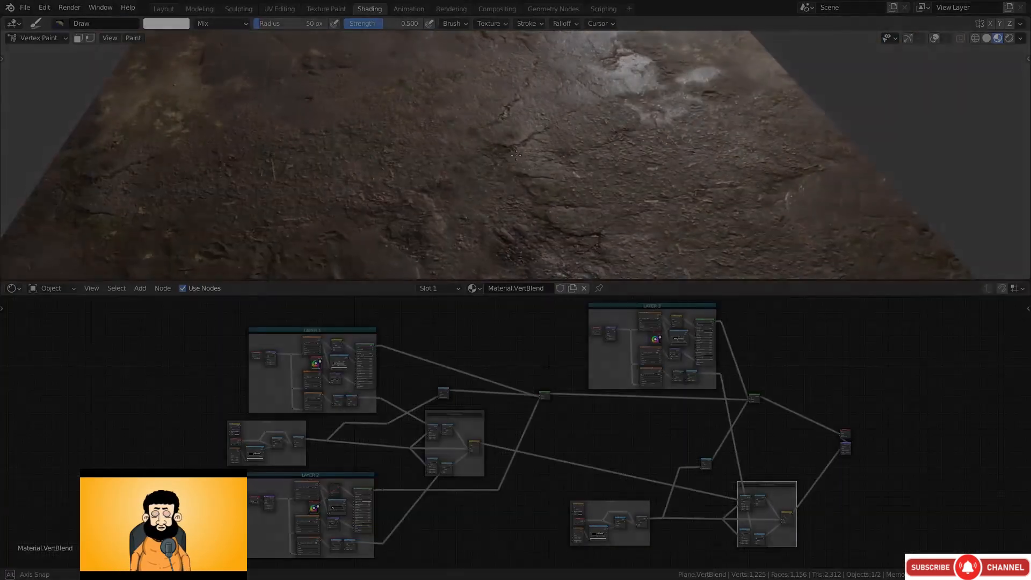
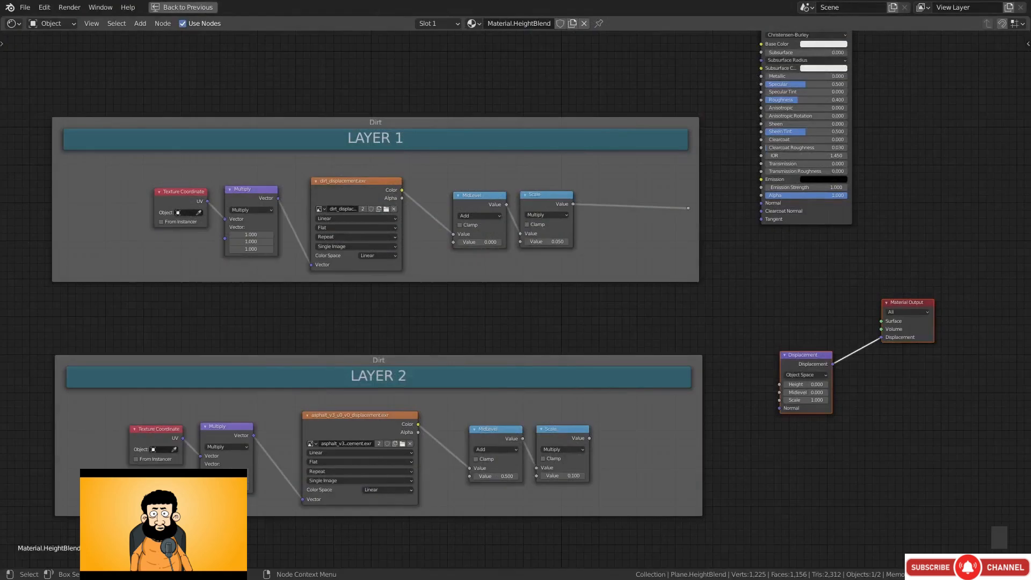
Connect the Principled BSDF to the Material Output in Material.HeightBlend and restore the full Shading layout from the maximized node editor
scroll(789, 299, down, 2)
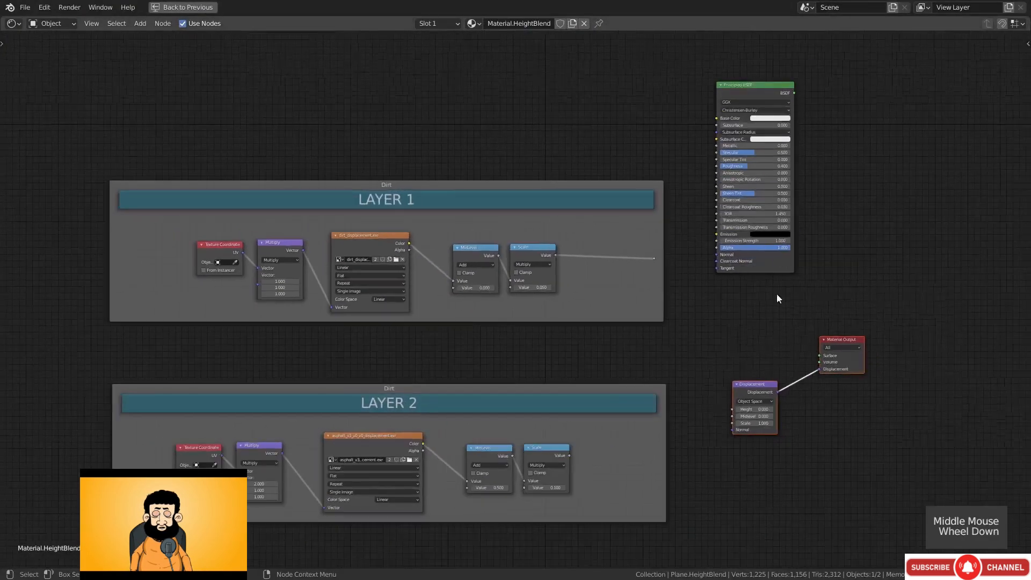
ctrl+shift+click(745, 90)
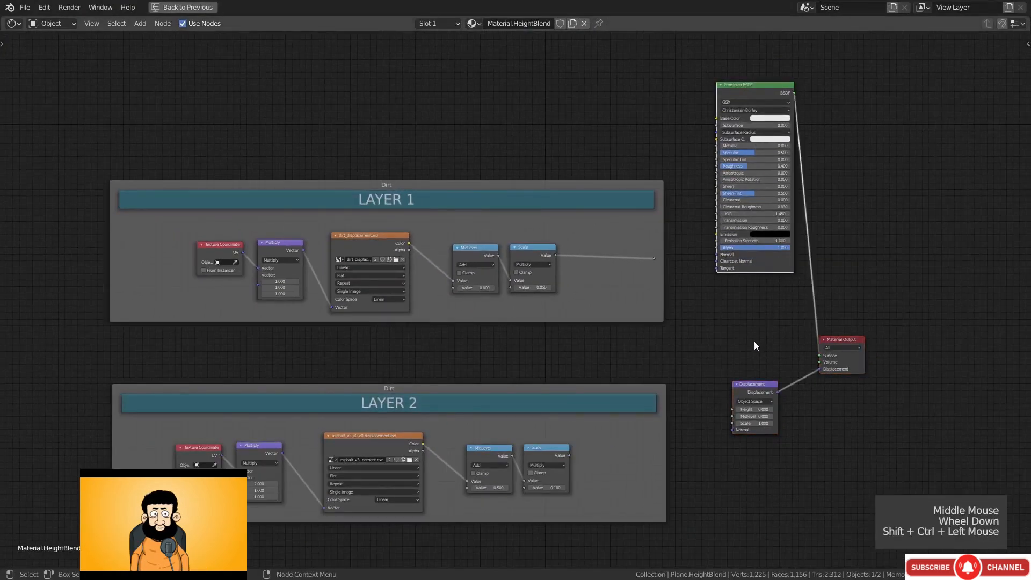
key(ctrl+space)
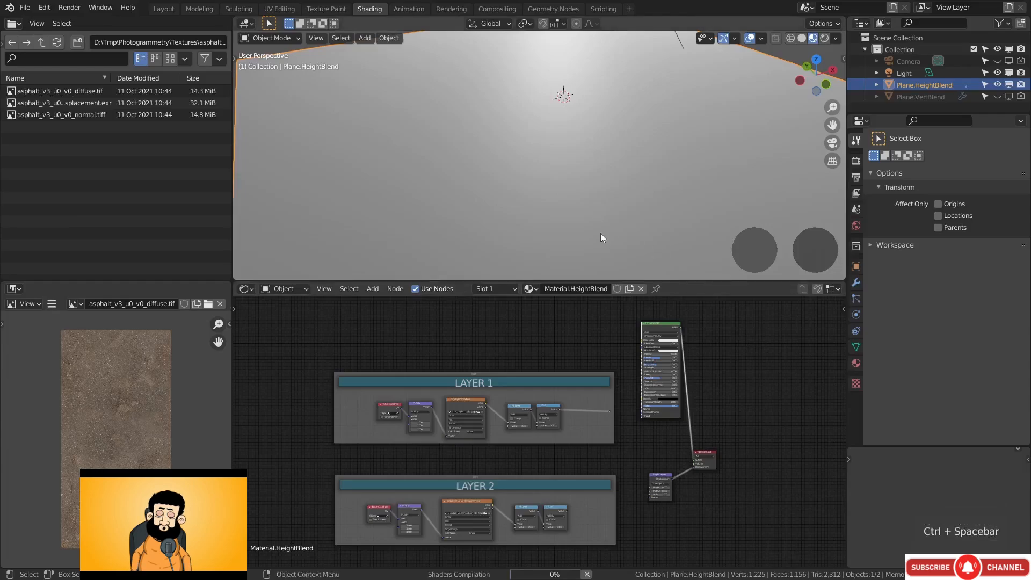
mouse_move(575, 167)
middle_down()
mouse_move(540, 173)
mouse_move(585, 137)
mouse_move(591, 162)
middle_up()
scroll(550, 157, down, 2)
Add a Mix color node just before the Displacement node
scroll(584, 137, up, 4)
scroll(640, 437, up, 4)
middle_drag(640, 436, 541, 489)
key(shift+a)
mouse_move(569, 447)
click(639, 433)
click(626, 444)
scroll(626, 443, up, 3)
scroll(540, 472, up, 1)
Feed layer 1's scaled displacement into the Mix node's Color1 and layer 2's into Color2, repositioning layer 1's reroute
drag(524, 322, 569, 491)
click(526, 325)
key(g)
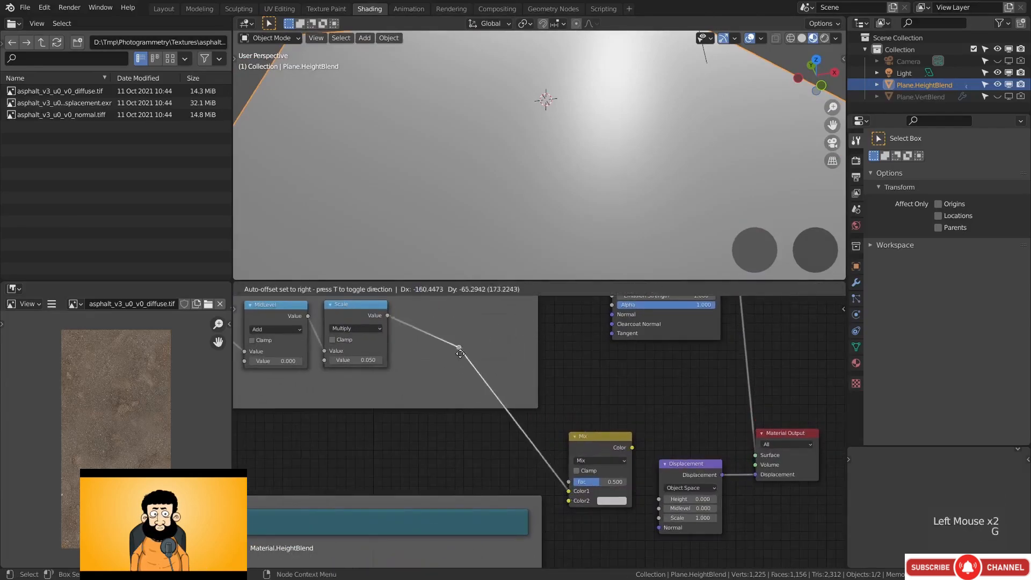
click(447, 366)
middle_drag(449, 432, 460, 320)
drag(419, 482, 580, 387)
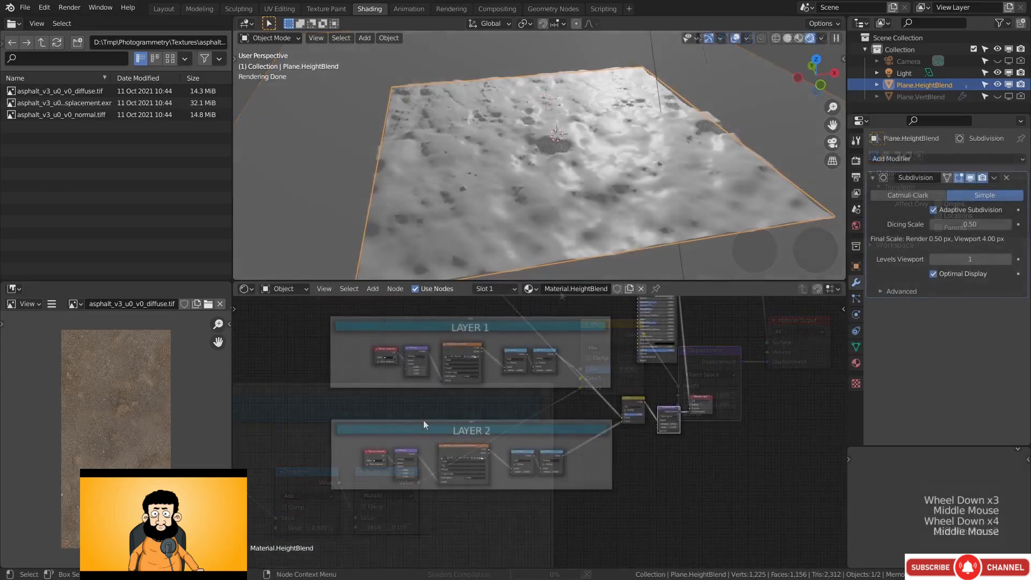
Move the Layer 2 frame slightly down and relabel it "asphalt 3"
click(423, 420)
key(g)
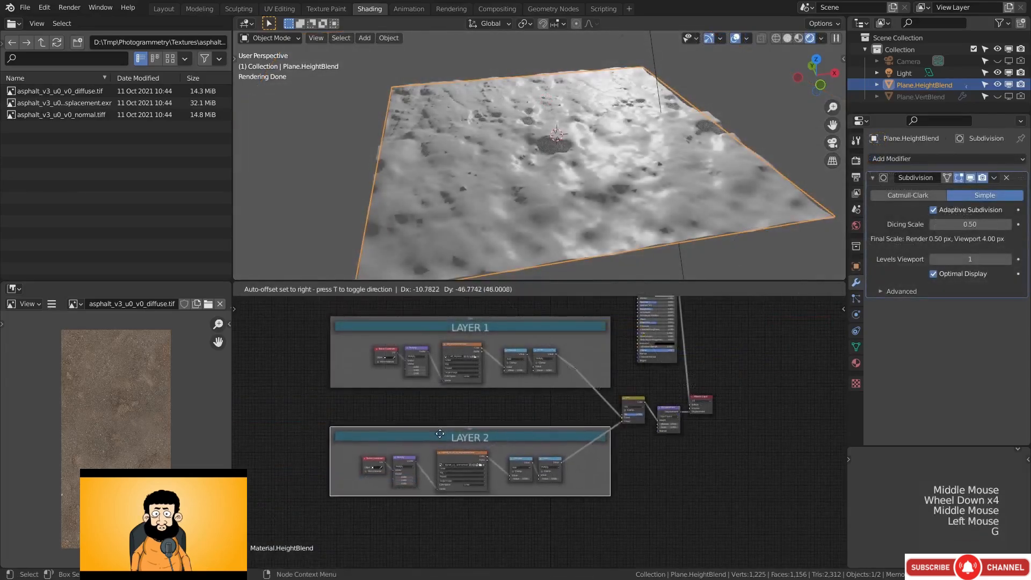
click(440, 433)
scroll(442, 446, up, 5)
middle_drag(433, 434, 551, 420)
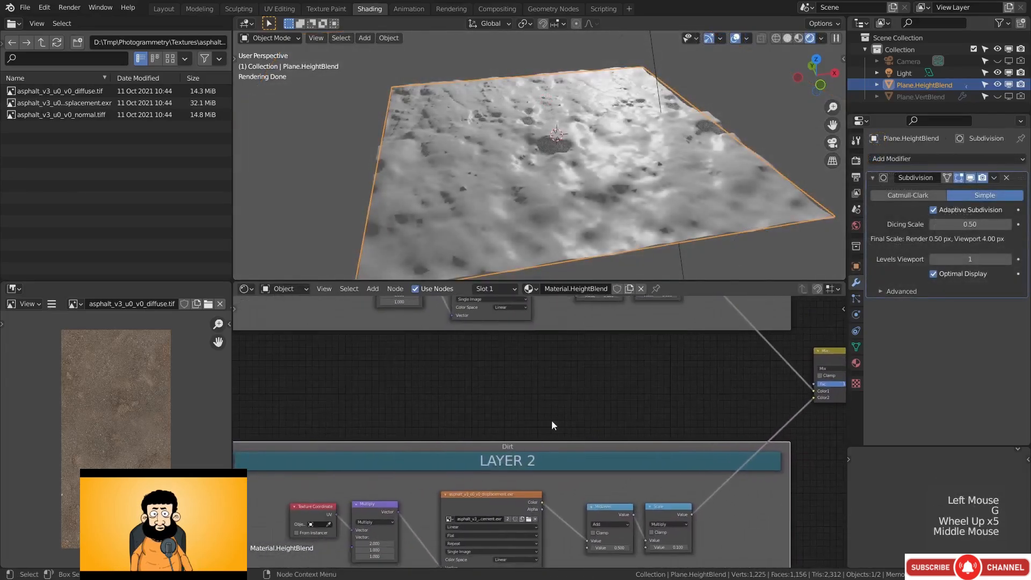
scroll(537, 432, up, 3)
middle_drag(507, 454, 524, 422)
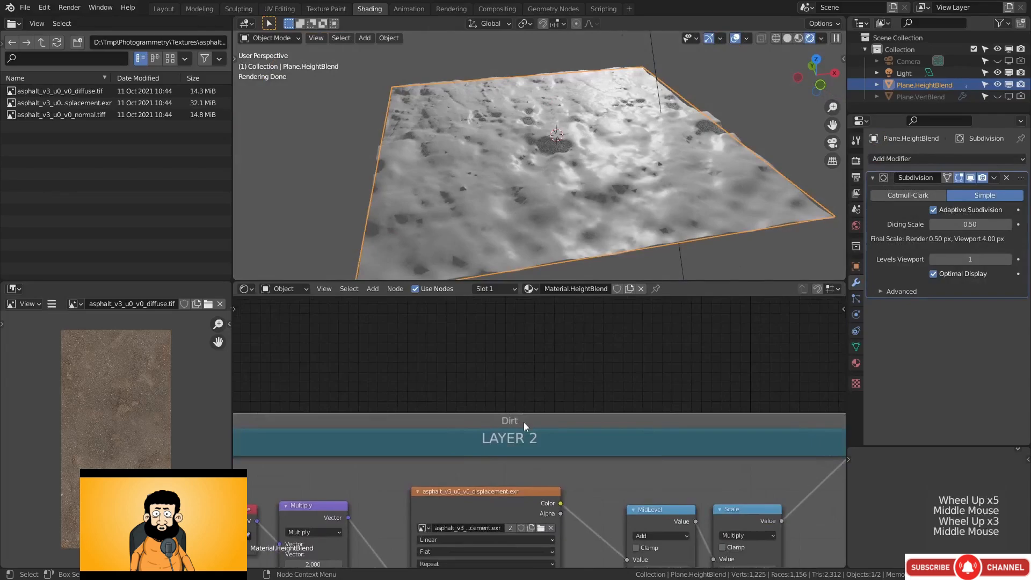
key(F2)
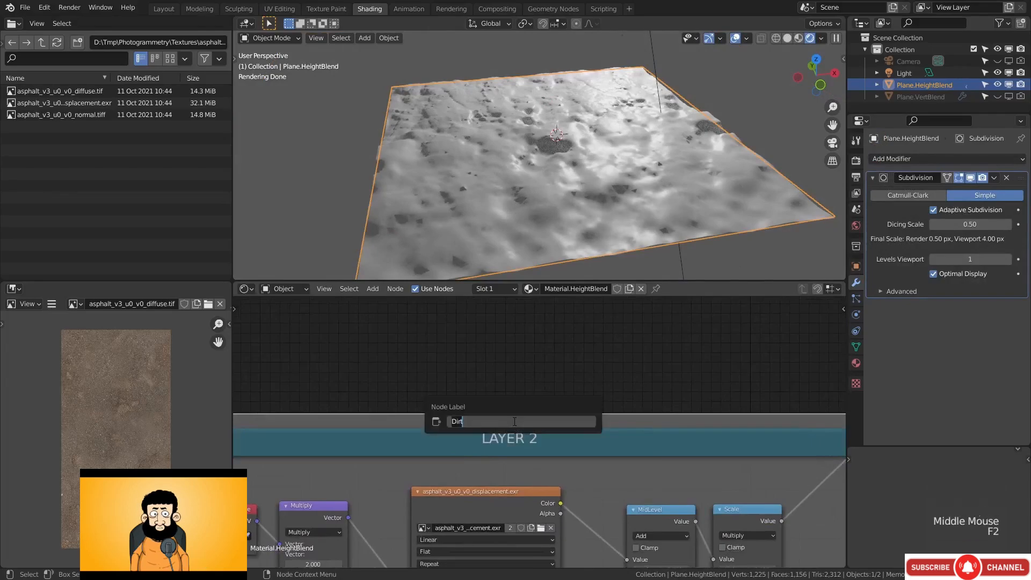
text(asphalt 3)
key(Return)
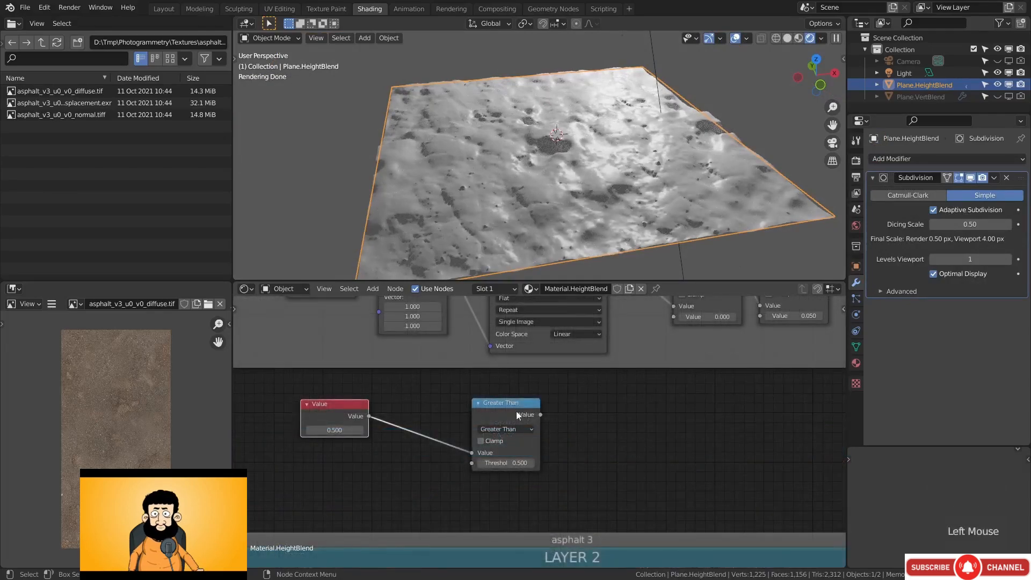
Connect the Greater Than node's output to the Fac input of the Mix node blending the two layers
scroll(555, 414, down, 1)
scroll(556, 411, down, 3)
middle_drag(555, 411, 392, 381)
drag(380, 380, 712, 401)
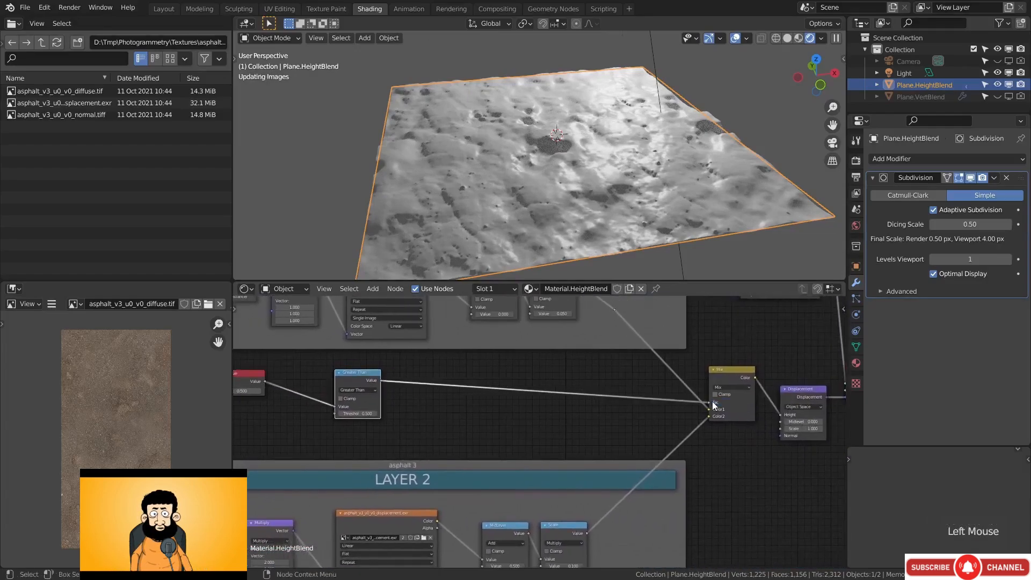
Preview the Greater Than node's output and sweep the connected Value node below and above the 0.5 threshold
middle_drag(311, 411, 498, 441)
scroll(485, 405, up, 4)
ctrl+shift+click(623, 405)
scroll(498, 441, up, 3)
click(447, 427)
double_click(447, 428)
double_click(447, 427)
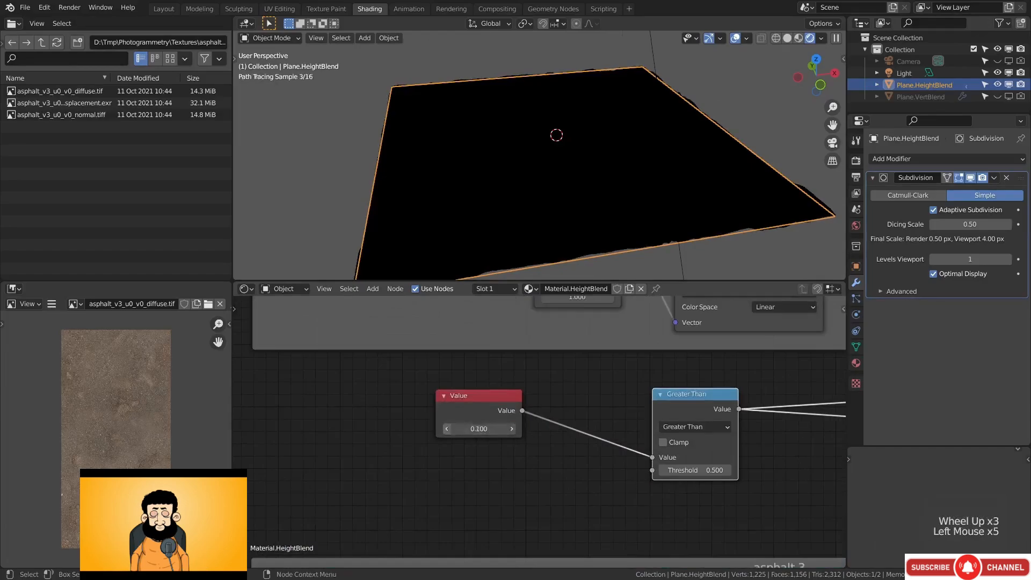
click(511, 429)
click(510, 429)
click(511, 430)
click(511, 429)
click(510, 430)
click(511, 430)
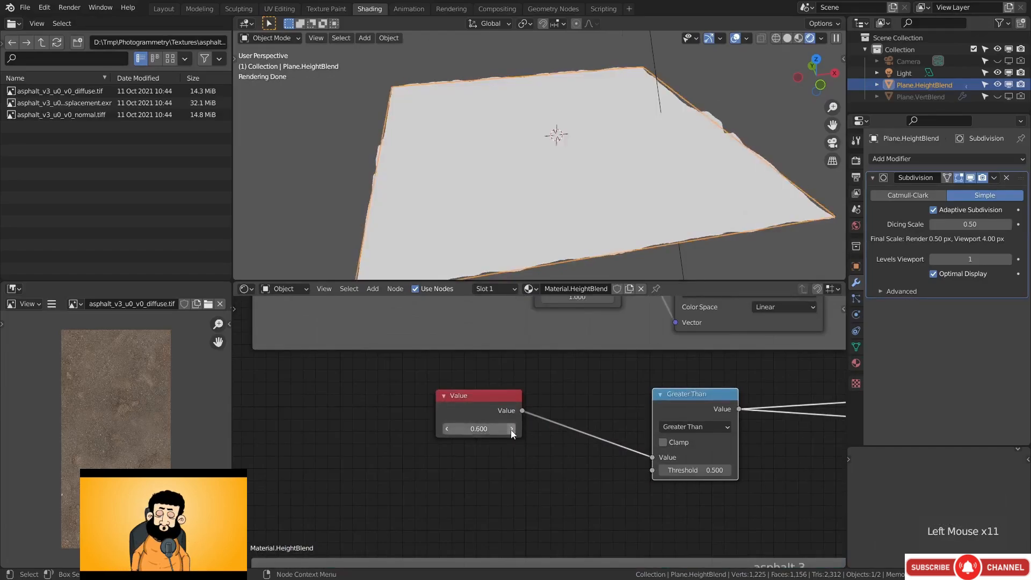
click(511, 430)
click(510, 429)
click(511, 430)
click(510, 429)
Lower the Value node feeding Greater Than in 0.1 steps to 0
click(449, 430)
click(449, 429)
click(449, 430)
click(449, 429)
click(449, 430)
click(449, 430)
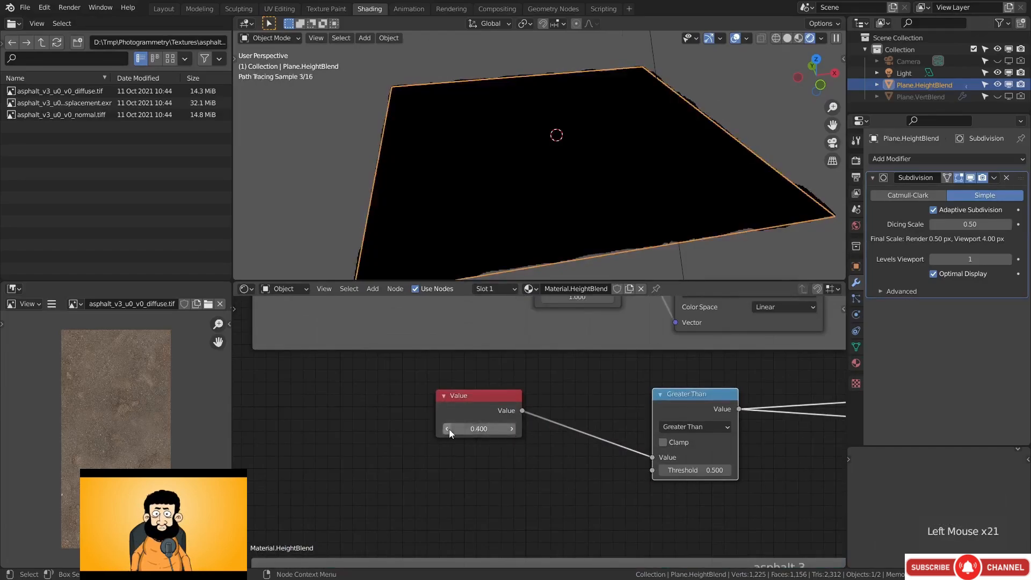
click(449, 429)
click(449, 430)
click(448, 429)
click(449, 429)
Collapse the Principled BSDF node, move it nearer the Material Output and route it back to the surface
scroll(543, 435, down, 4)
middle_drag(713, 459, 421, 446)
scroll(633, 437, down, 1)
mouse_move(633, 437)
middle_down()
mouse_move(516, 434)
mouse_move(642, 437)
middle_up()
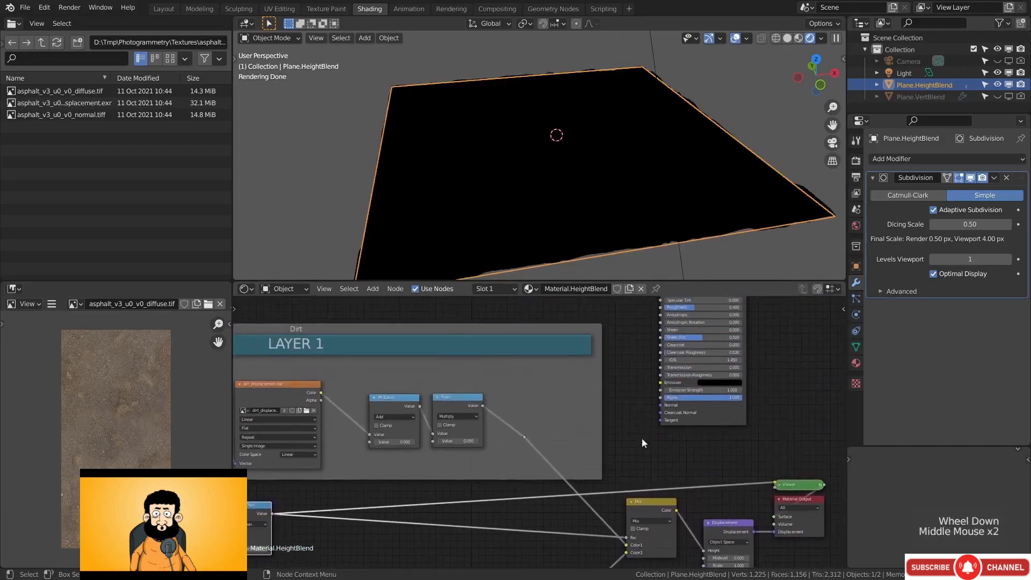
scroll(642, 437, down, 4)
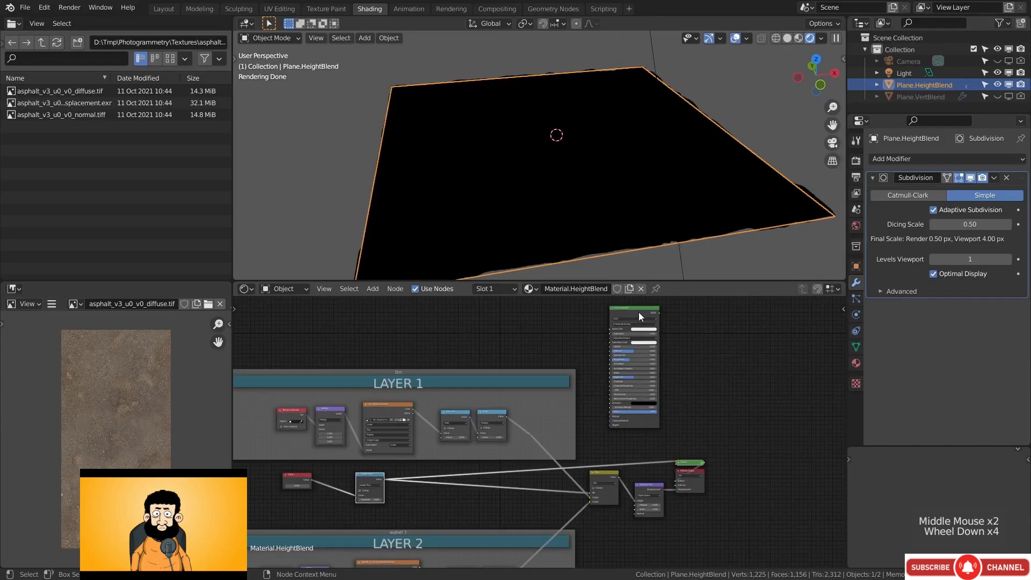
click(638, 311)
key(h)
drag(636, 307, 615, 412)
ctrl+shift+click(615, 413)
Move the Value and Greater Than nodes together closer to the Mix node between the two layer frames
middle_drag(457, 468, 578, 449)
scroll(552, 430, up, 6)
scroll(585, 447, up, 2)
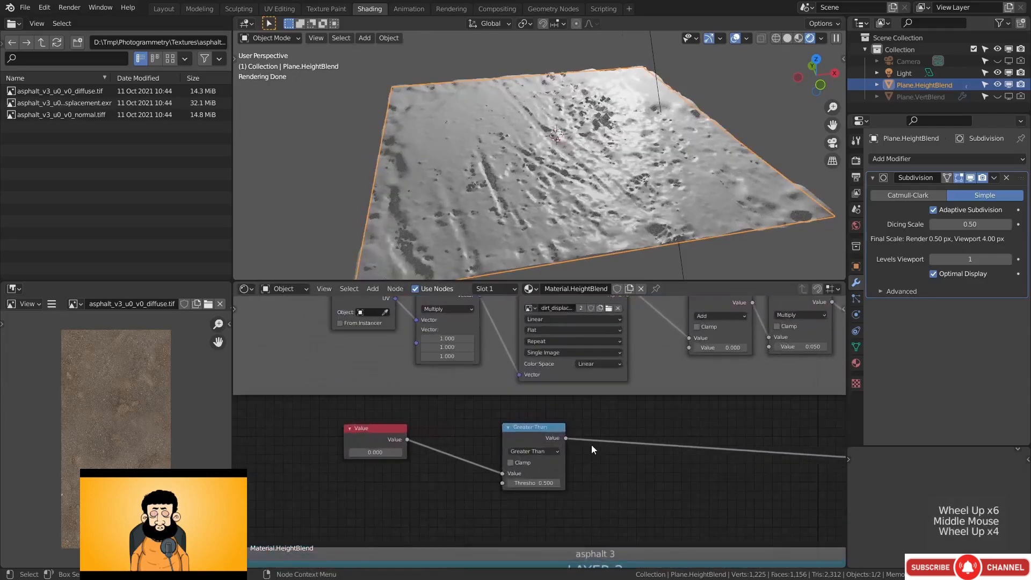
scroll(465, 457, down, 3)
scroll(465, 457, down, 1)
middle_drag(465, 457, 372, 439)
drag(317, 415, 452, 455)
key(g)
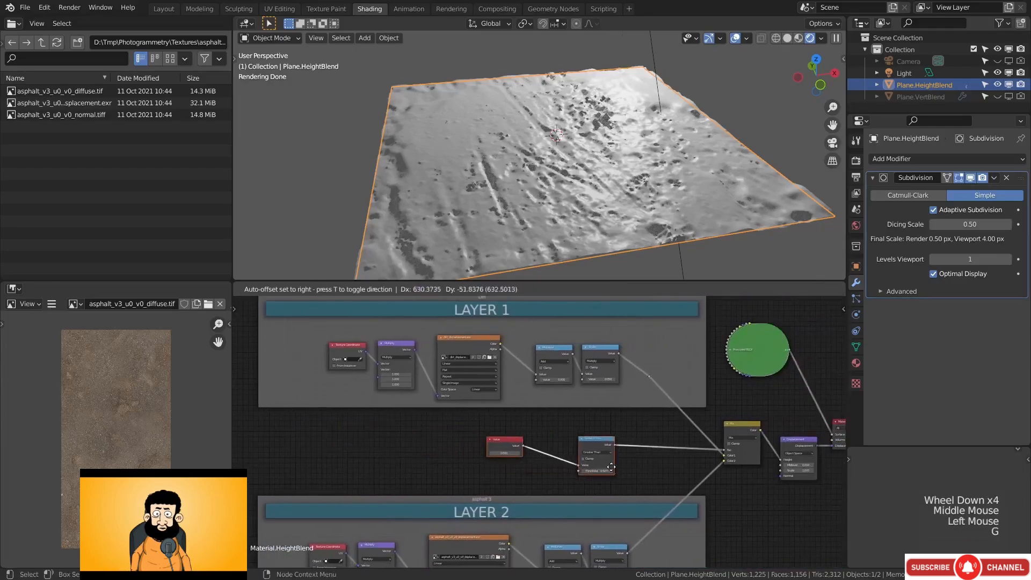
middle_drag(661, 469, 631, 455)
scroll(619, 380, up, 2)
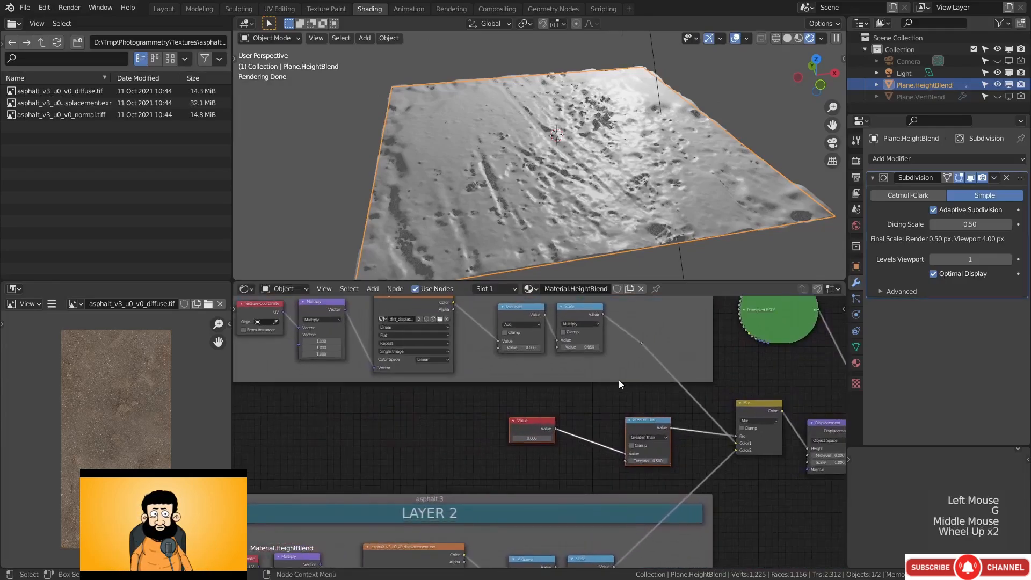
Feed layer 1's scaled displacement from its reroute into the Greater Than node's Value input, repositioning both the reroute and Greater Than
click(641, 344)
key(g)
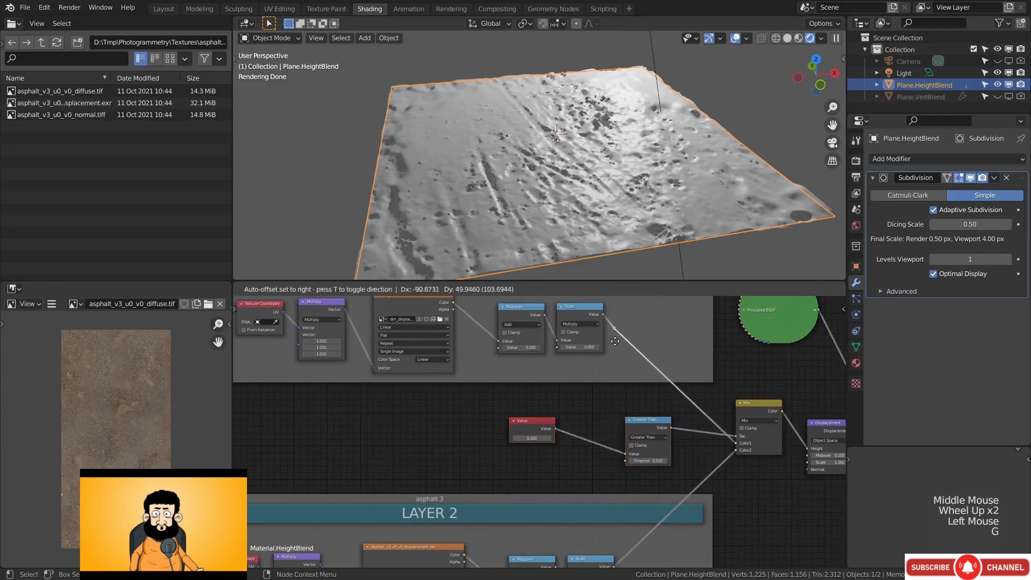
click(614, 326)
drag(612, 322, 582, 453)
click(642, 424)
key(g)
click(657, 423)
middle_drag(581, 453, 584, 457)
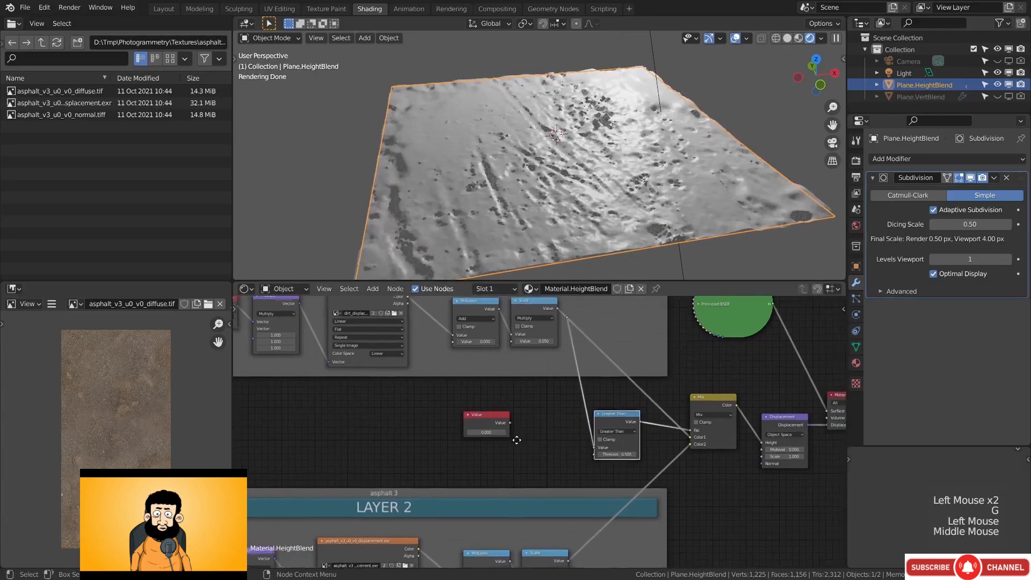
Lower the Greater Than threshold to 0 and fine-tune it to 0.040
scroll(584, 456, up, 3)
click(618, 468)
click(618, 469)
click(618, 469)
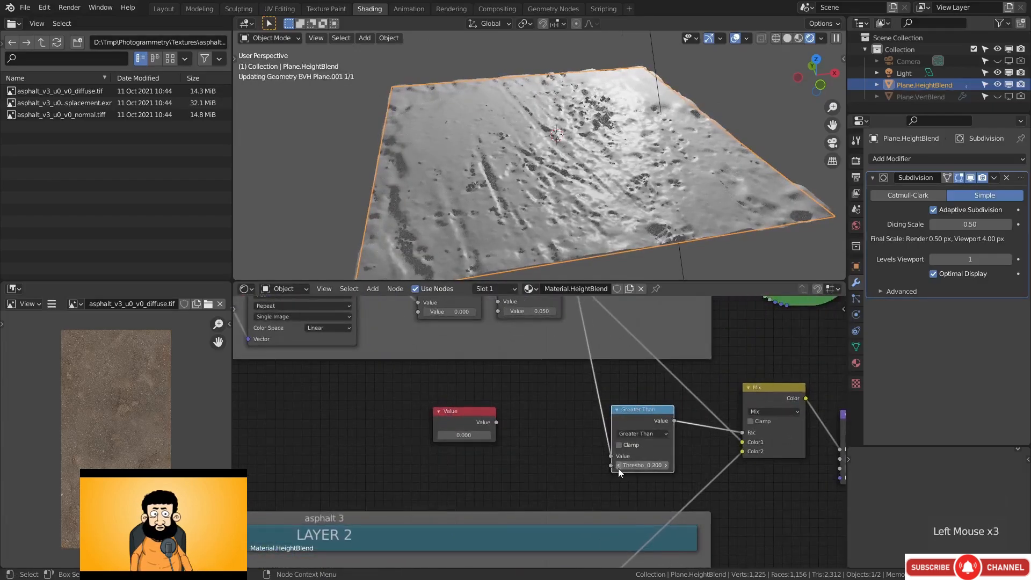
click(618, 468)
click(618, 468)
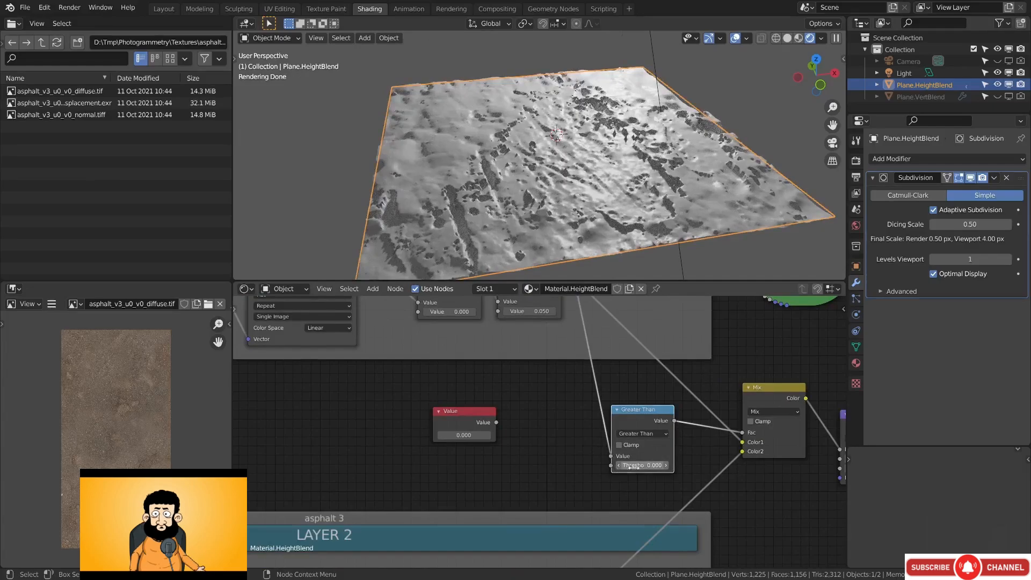
mouse_move(656, 465)
shift+mouse_down()
mouse_move(647, 465)
mouse_move(674, 465)
shift+mouse_up()
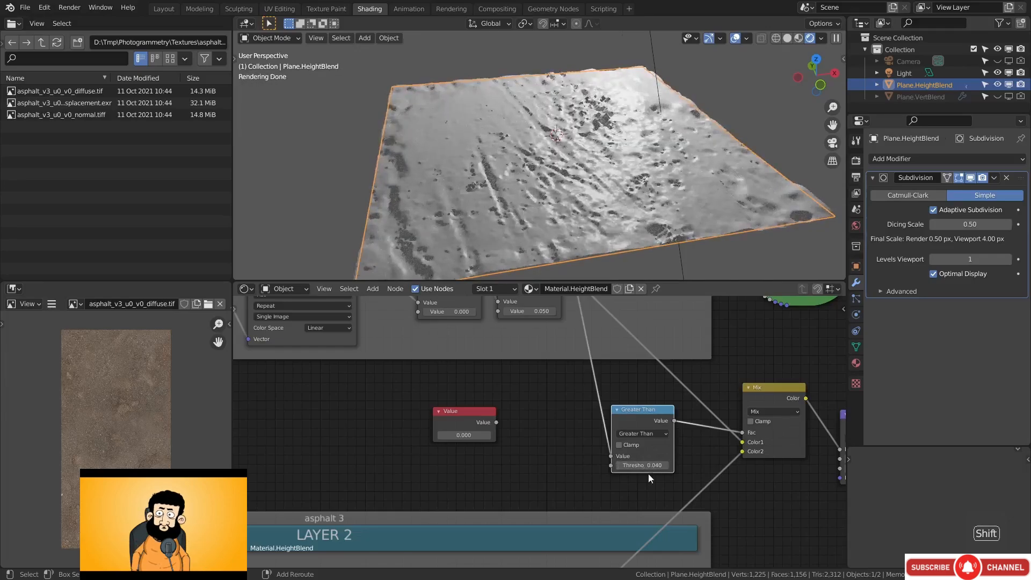
Add a second Mix node ahead of Greater Than and move the unconnected Value node beside it
middle_drag(559, 471, 563, 452)
key(shift+a)
drag(475, 411, 395, 450)
click(541, 473)
click(490, 391)
Set the Value node to 0.05 and place a duplicate above it with the value -0.03
click(391, 428)
text(0.05)
key(Return)
key(shift+d)
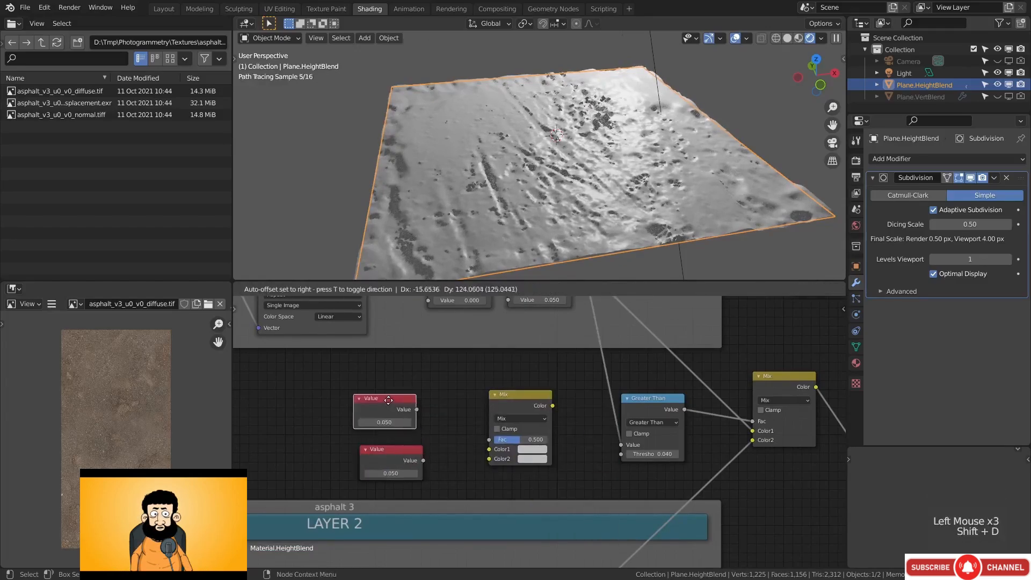
click(393, 406)
click(390, 427)
text(-0.0)
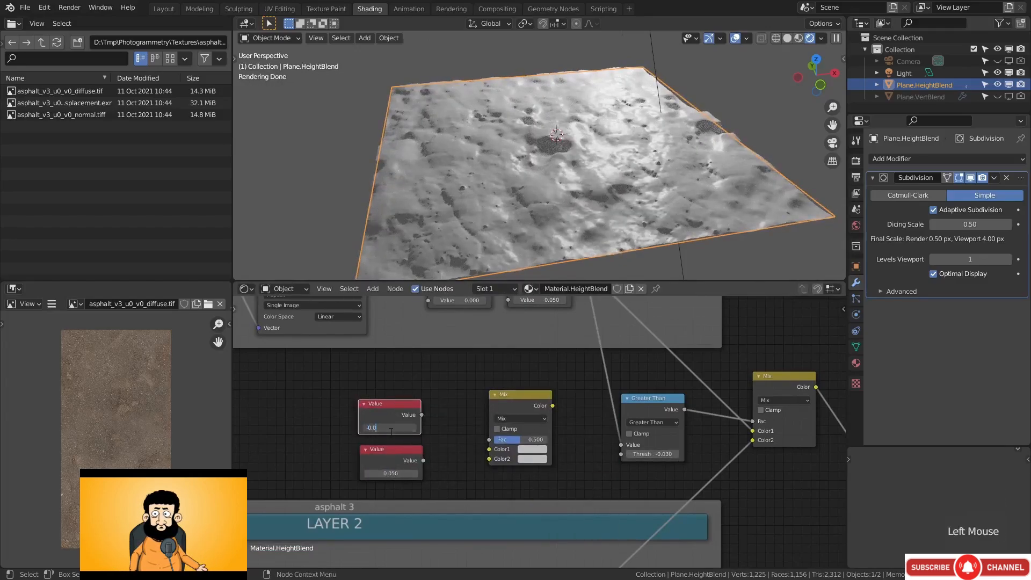
text(3)
key(Return)
Connect the -0.03 value to Color1, the 0.05 value to Color2 and the new Mix's output to Greater Than's Threshold, with Fac at 0
drag(421, 415, 488, 449)
drag(423, 461, 489, 459)
drag(552, 406, 621, 454)
drag(529, 440, 565, 439)
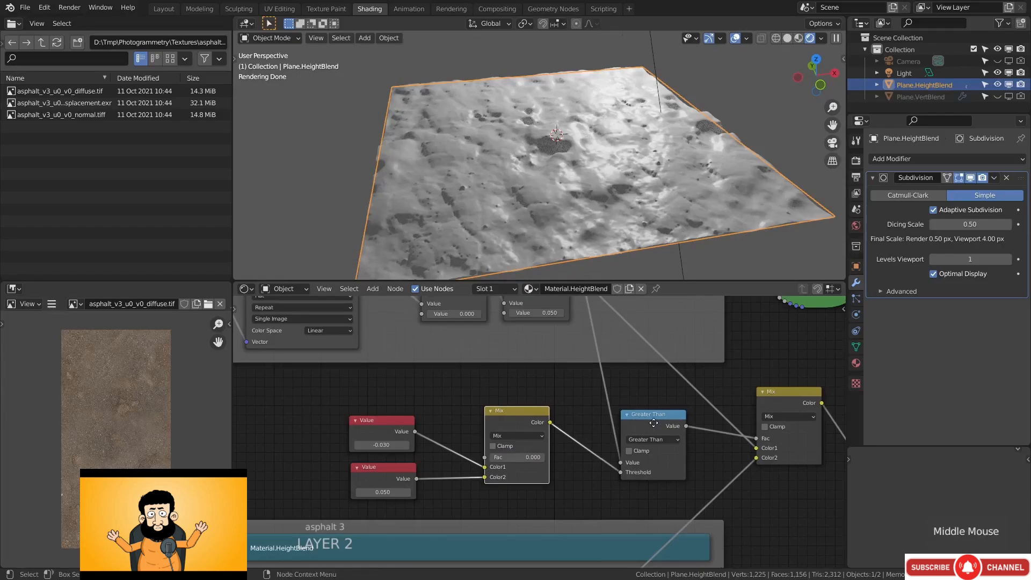
Preview the Greater Than node's mask on the plane to check the threshold Mix's factor
middle_drag(653, 426, 650, 423)
ctrl+shift+click(649, 424)
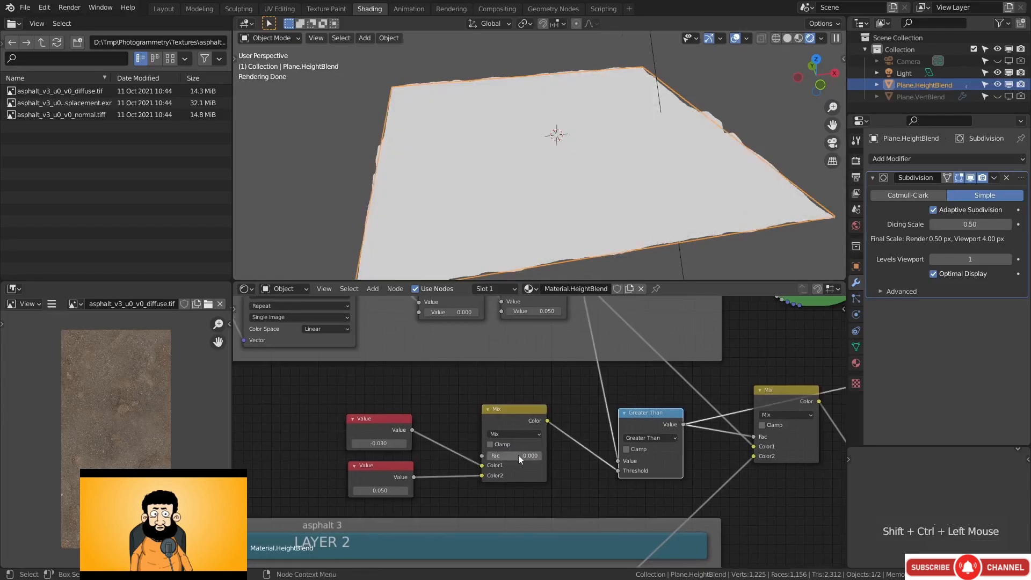
mouse_move(519, 460)
mouse_down()
mouse_move(555, 459)
mouse_move(520, 459)
mouse_up()
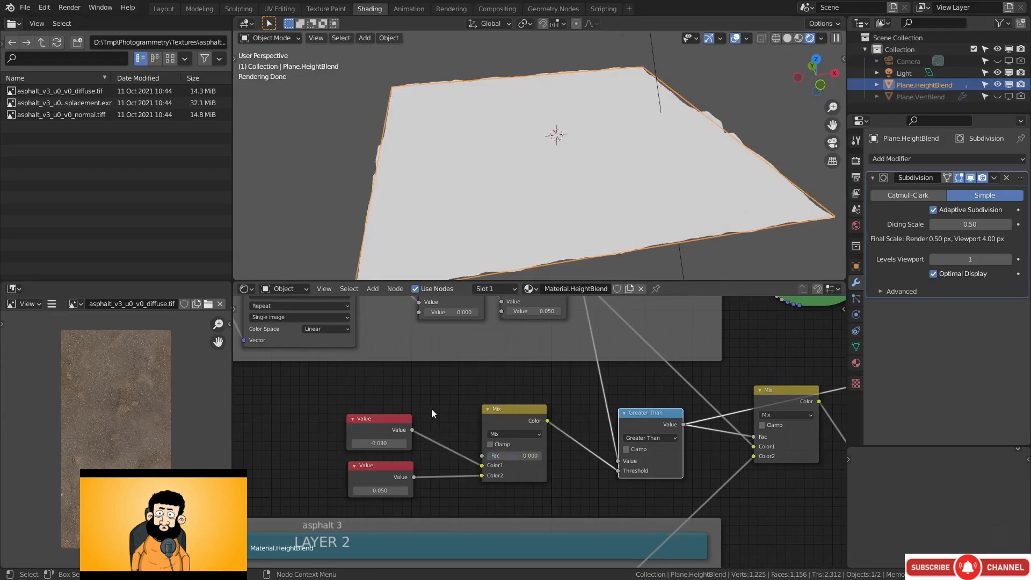
Frame the two Value nodes, threshold Mix and Greater Than together and label the frame "Height at which layer 1 should take over"
drag(285, 387, 659, 498)
key(shift+p)
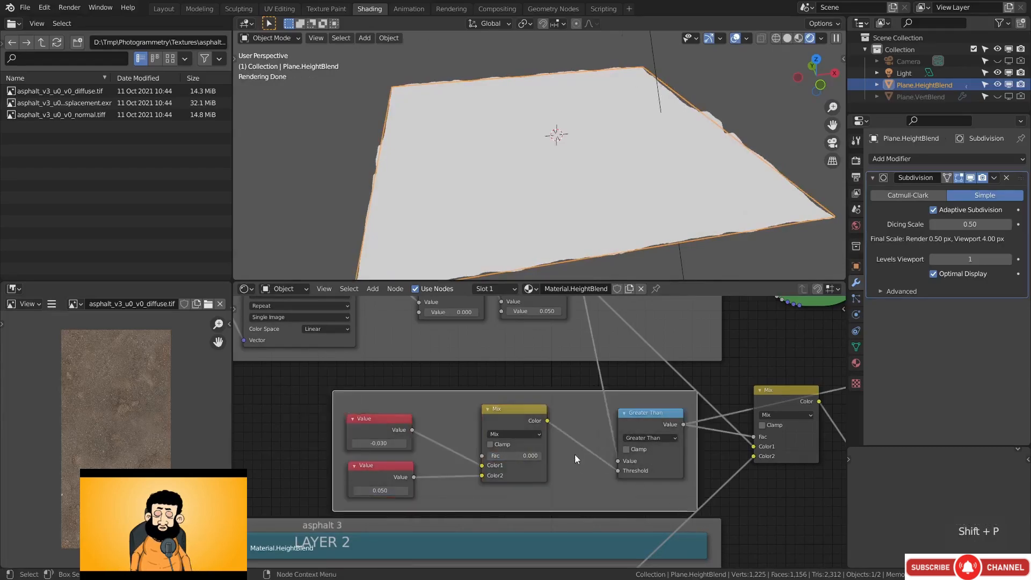
click(580, 483)
key(F2)
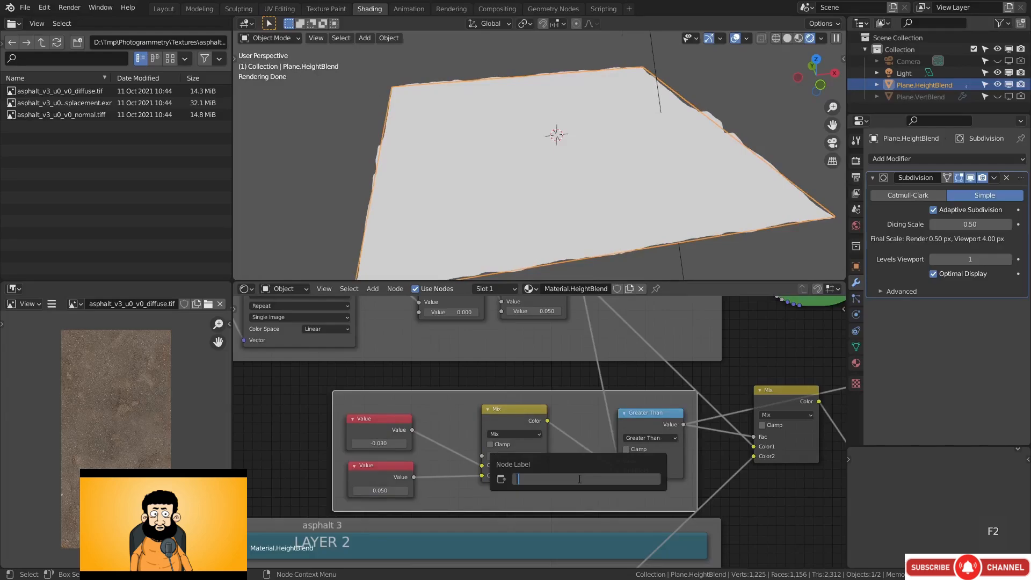
text(Height at which layer 1 should take over)
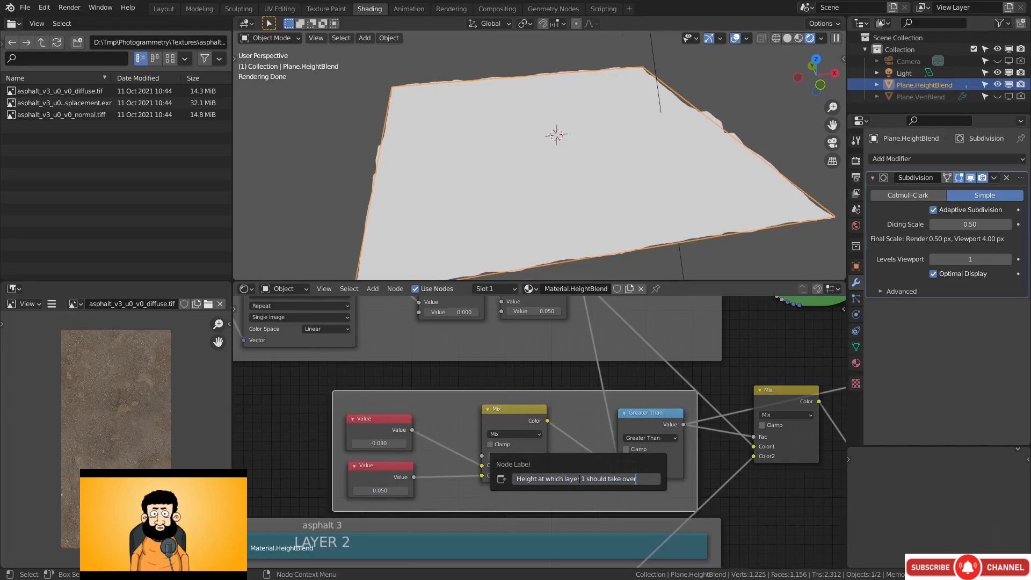
key(Return)
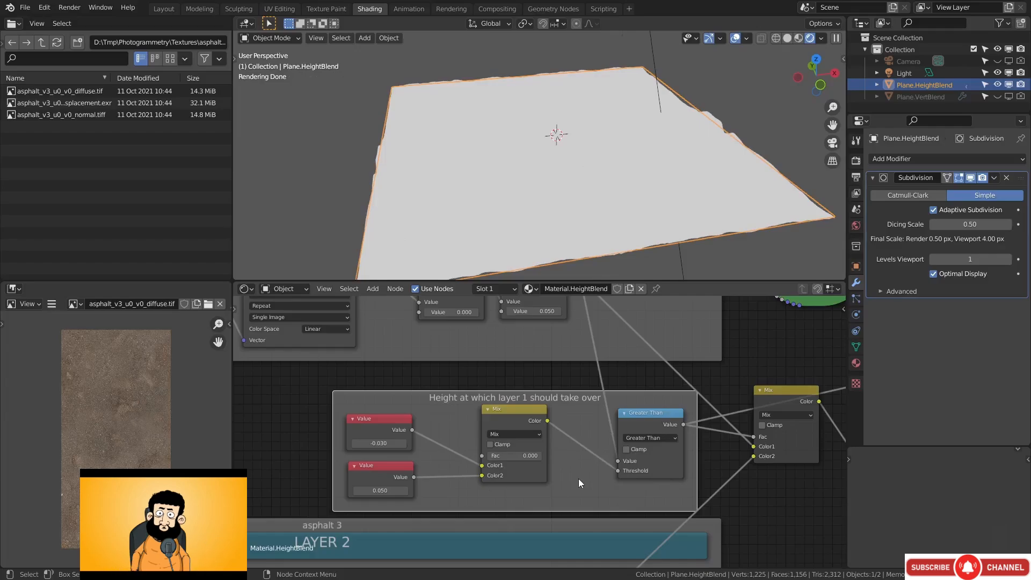
Compare the mask under Less Than and Greater Than while sweeping the threshold Mix's factor, ending on Greater Than
click(646, 440)
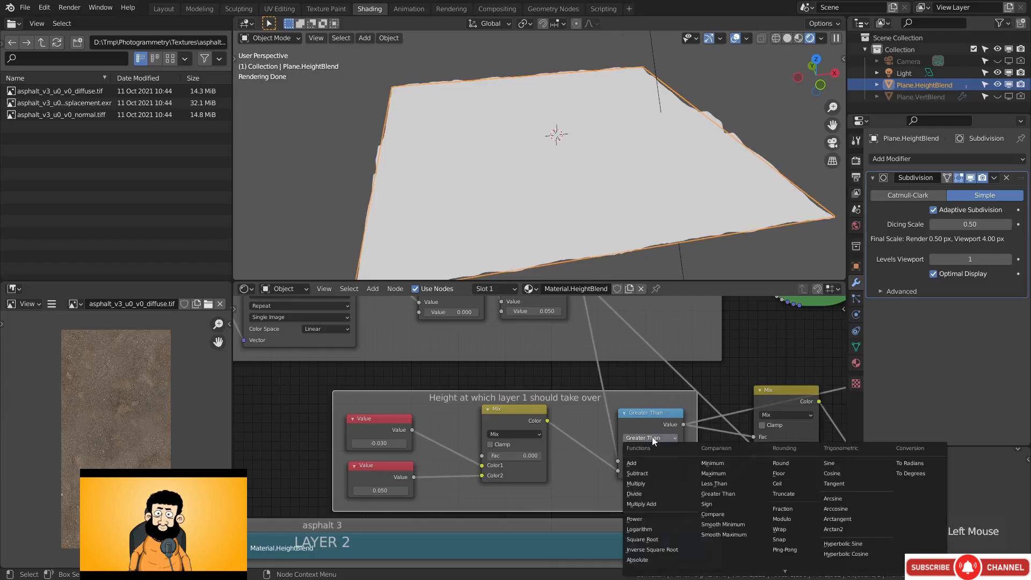
click(717, 484)
mouse_move(500, 455)
mouse_down()
mouse_move(540, 455)
mouse_move(495, 455)
mouse_up()
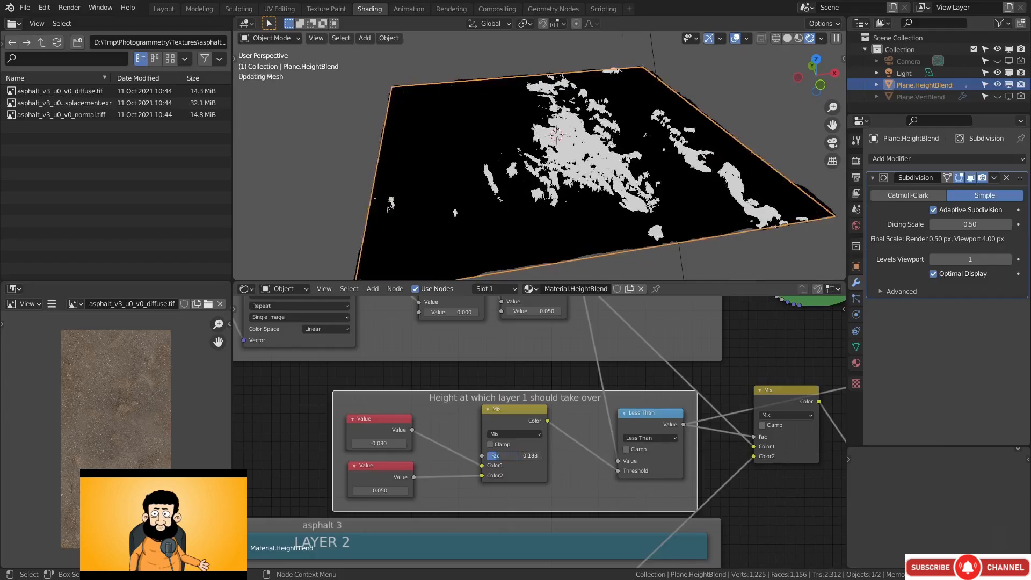
click(653, 437)
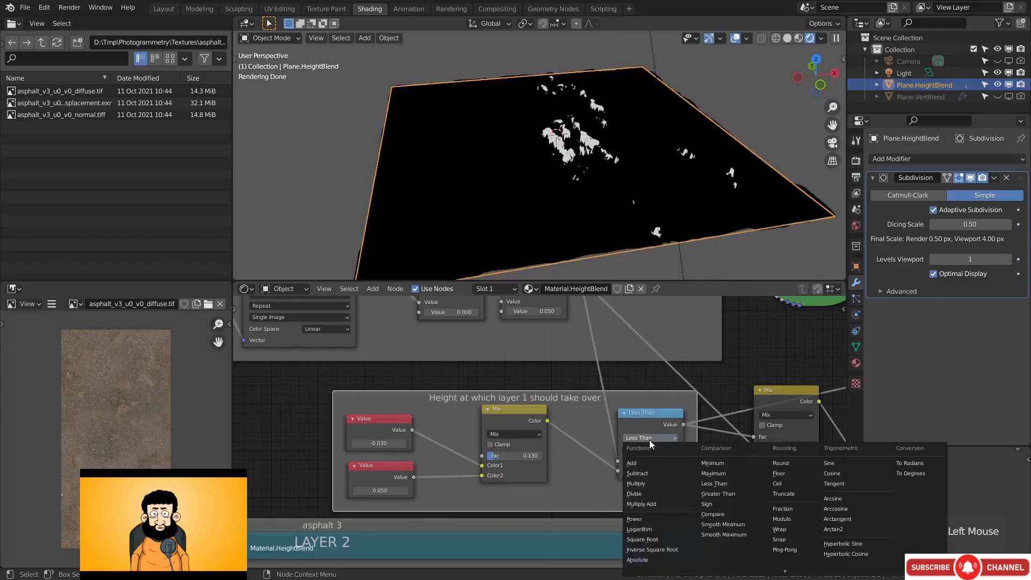
click(717, 492)
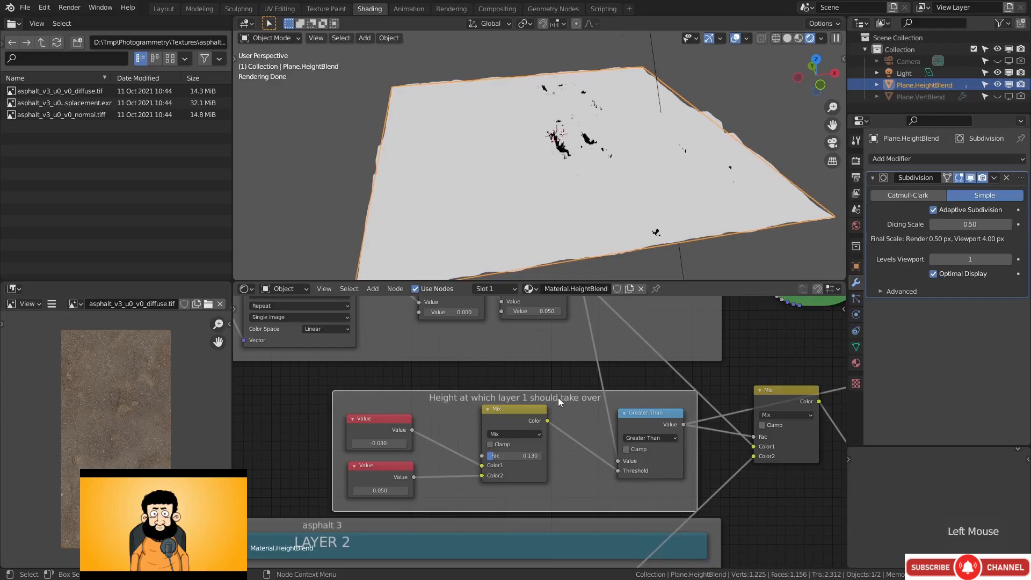
drag(560, 402, 557, 392)
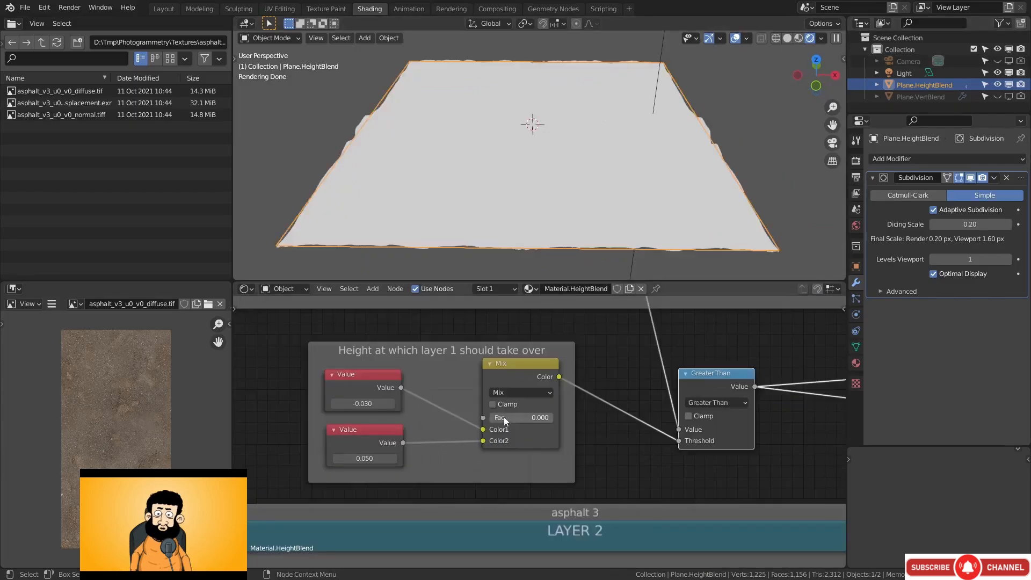
drag(494, 417, 540, 418)
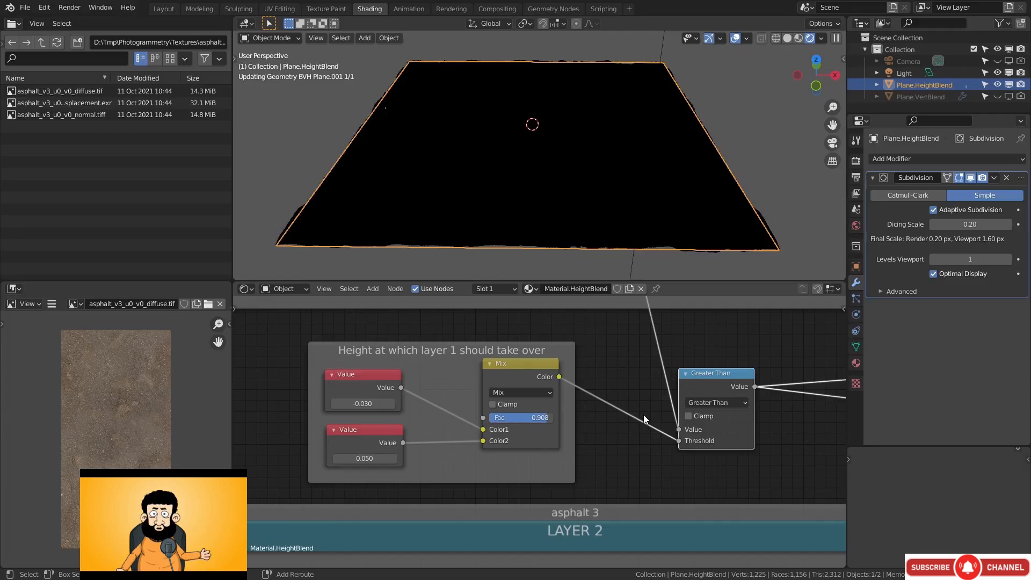
Move the LAYER 1 frame up and the LAYER 2 frame down to make room around the threshold nodes
click(478, 237)
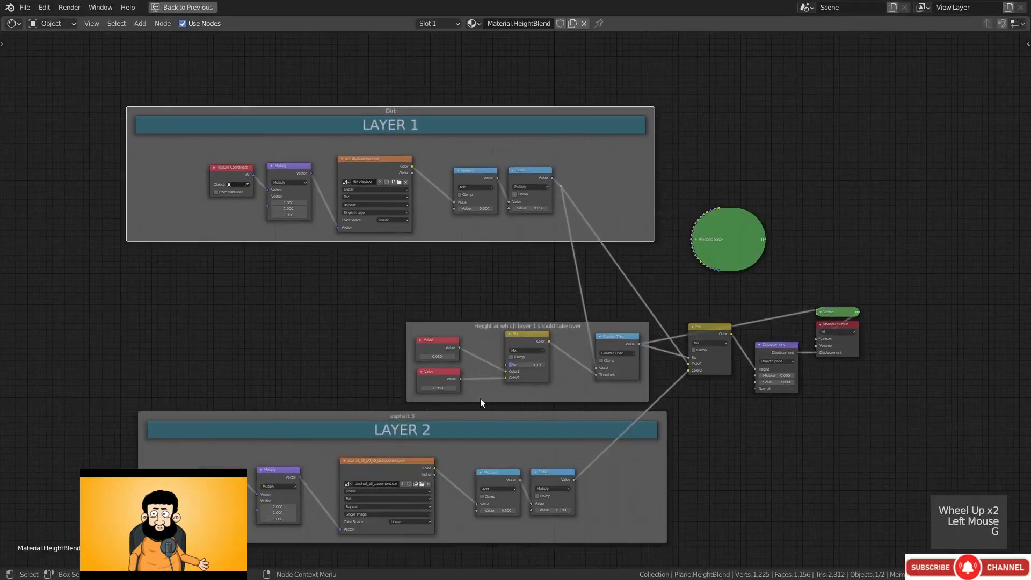
click(478, 420)
key(g)
click(478, 479)
Move the two Value nodes and the threshold Mix together well away from Greater Than, towards the start of the node tree
click(595, 361)
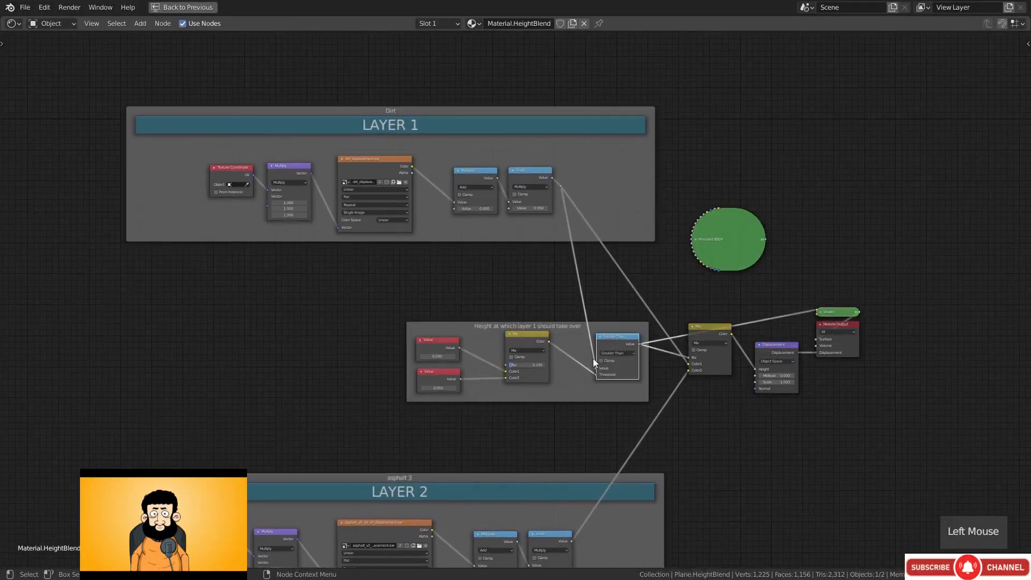
click(439, 347)
shift+click(436, 370)
shift+click(533, 348)
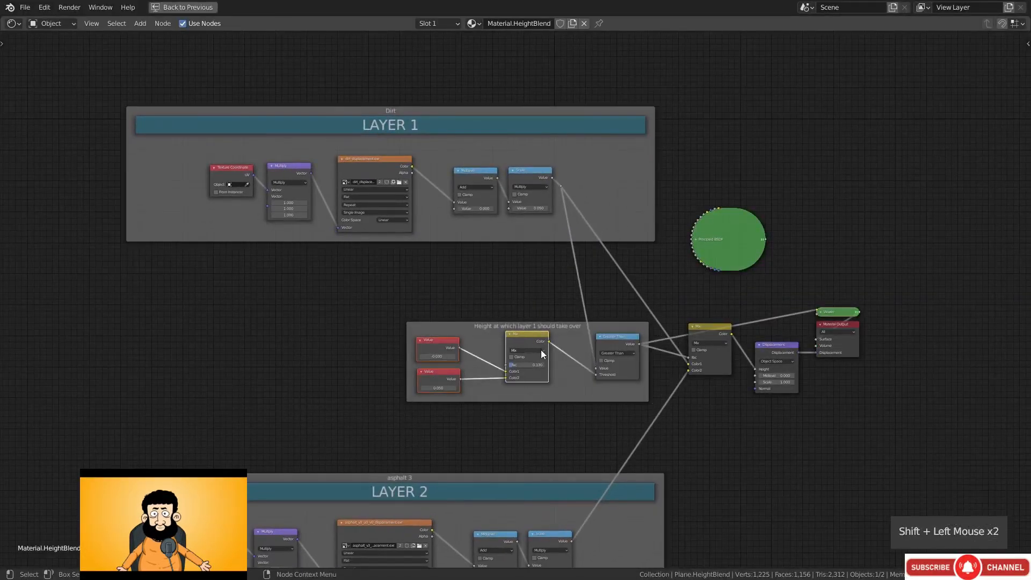
key(g)
scroll(497, 350, up, 5)
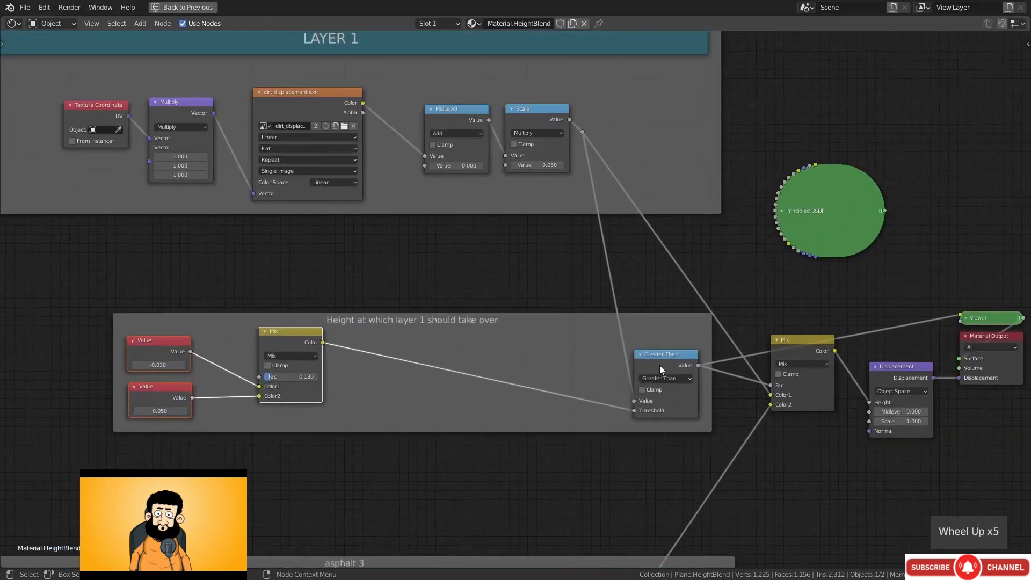
click(559, 379)
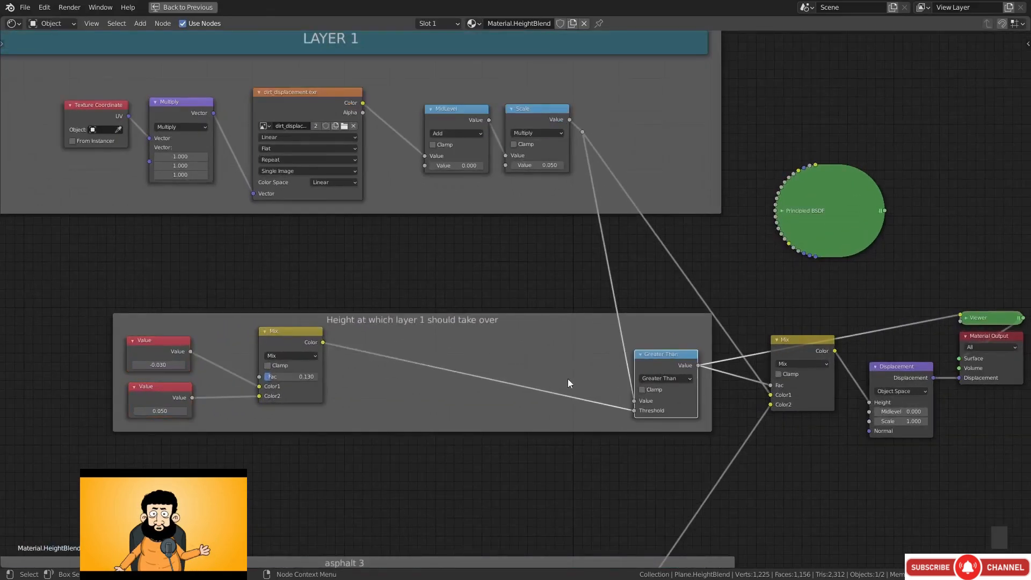
Put the Greater Than node in its own frame labelled "easy but harsh and no transition control"
click(664, 362)
key(shift+p)
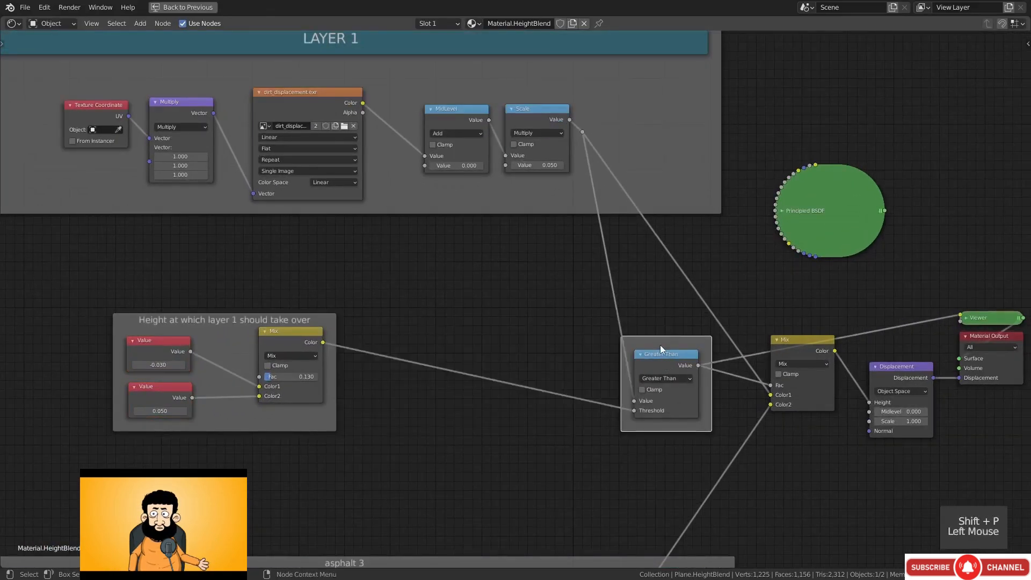
key(F2)
text(easy b)
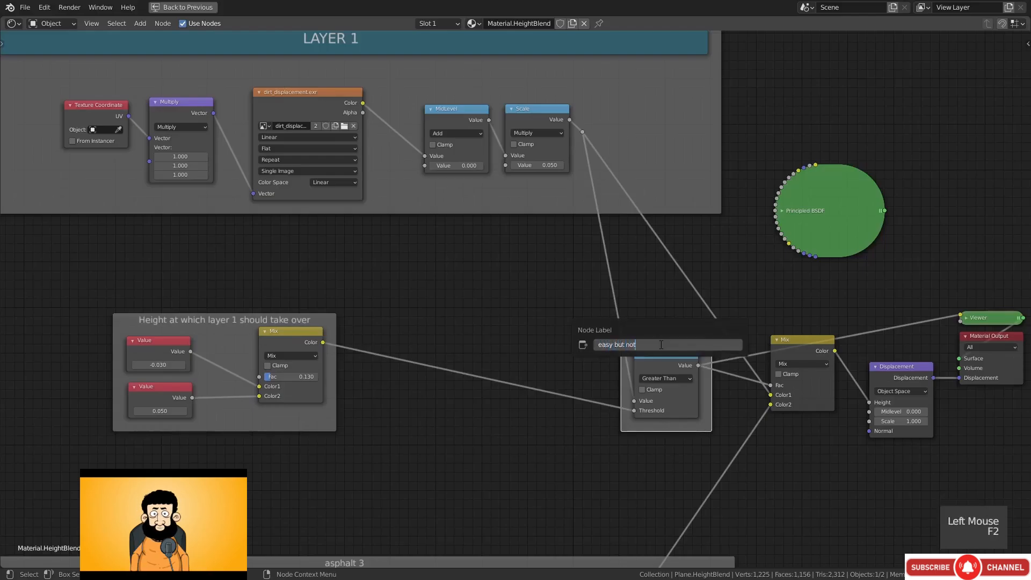
text(ut not)
key(BackSpace)
key(BackSpace)
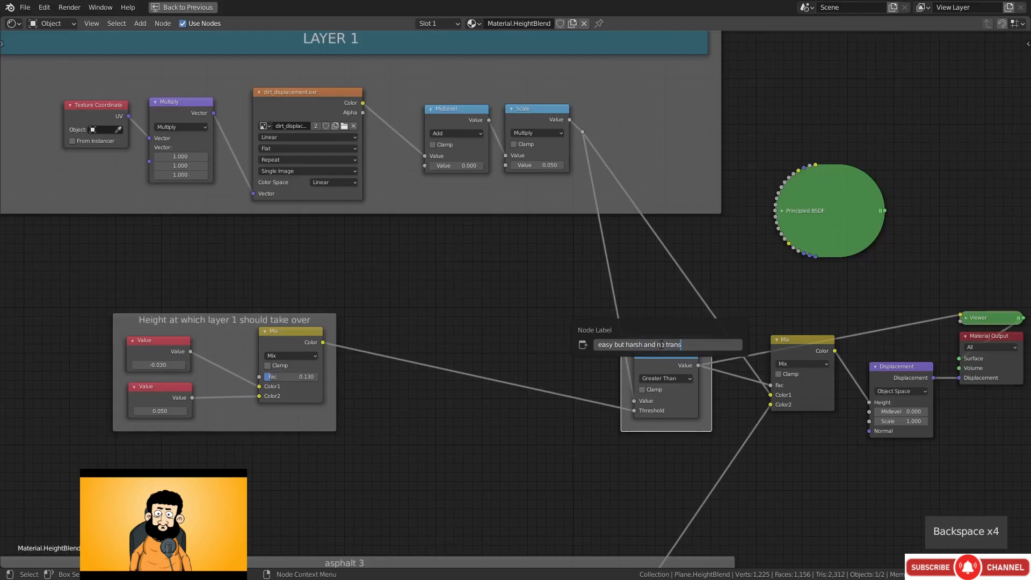
text(ol)
key(Return)
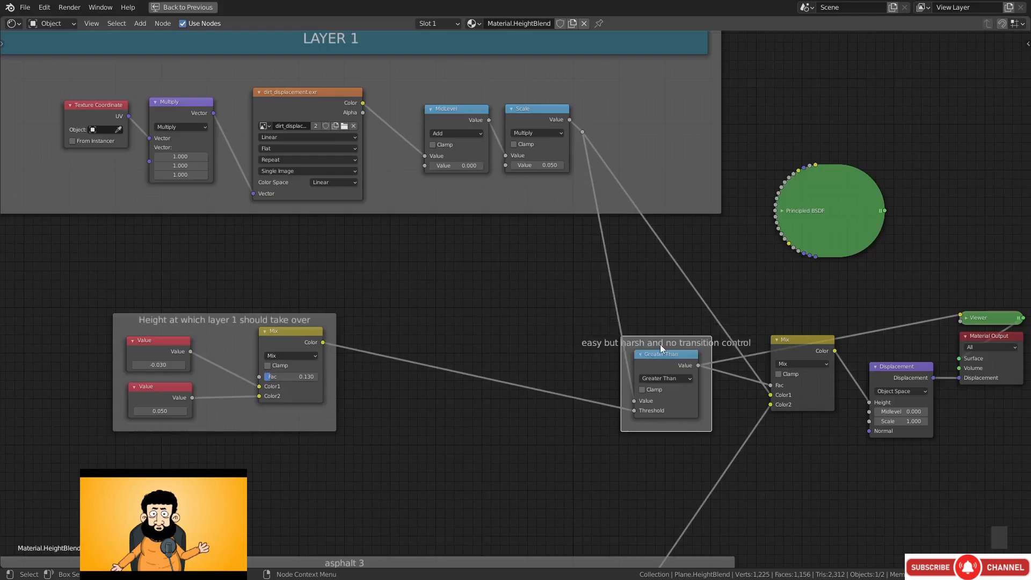
Add a Map Range node below the threshold link and feed Layer 1's scaled displacement into its Value
key(shift+a)
mouse_move(465, 431)
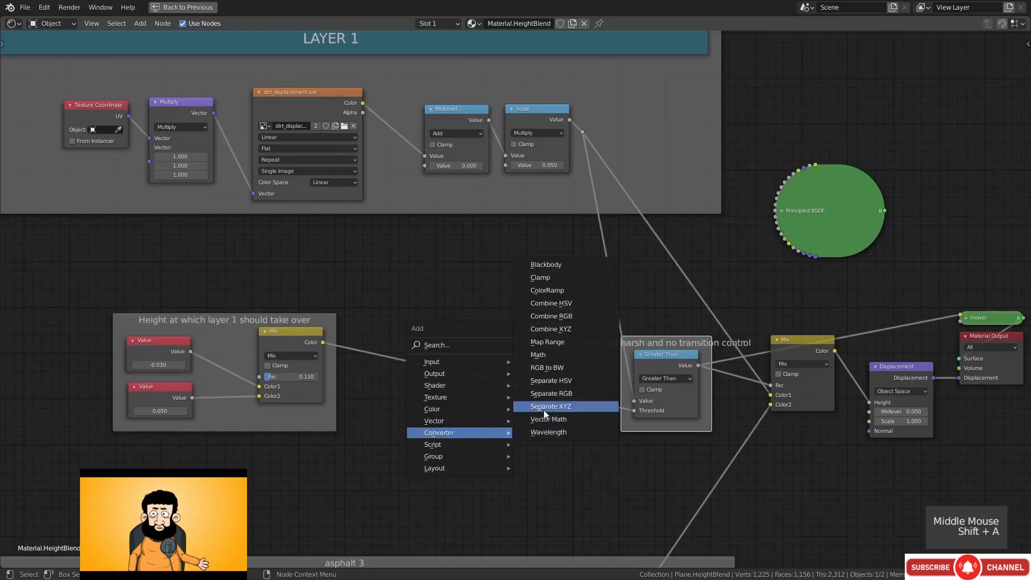
click(547, 342)
click(472, 400)
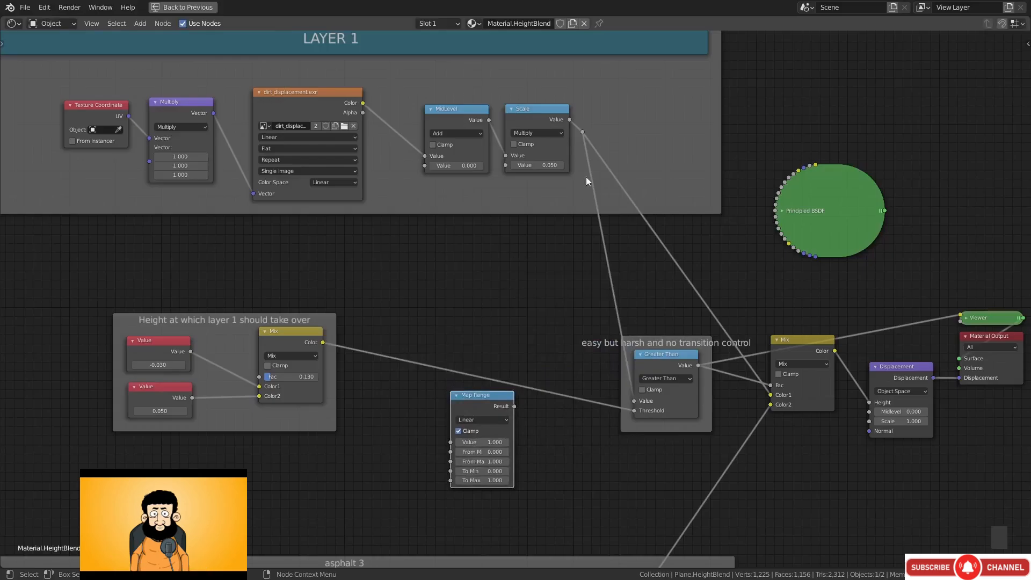
drag(582, 132, 451, 442)
Connect the threshold Mix's Color to Map Range's From Min, shifting the Greater Than frame and Map Range to gain space
drag(676, 341, 687, 341)
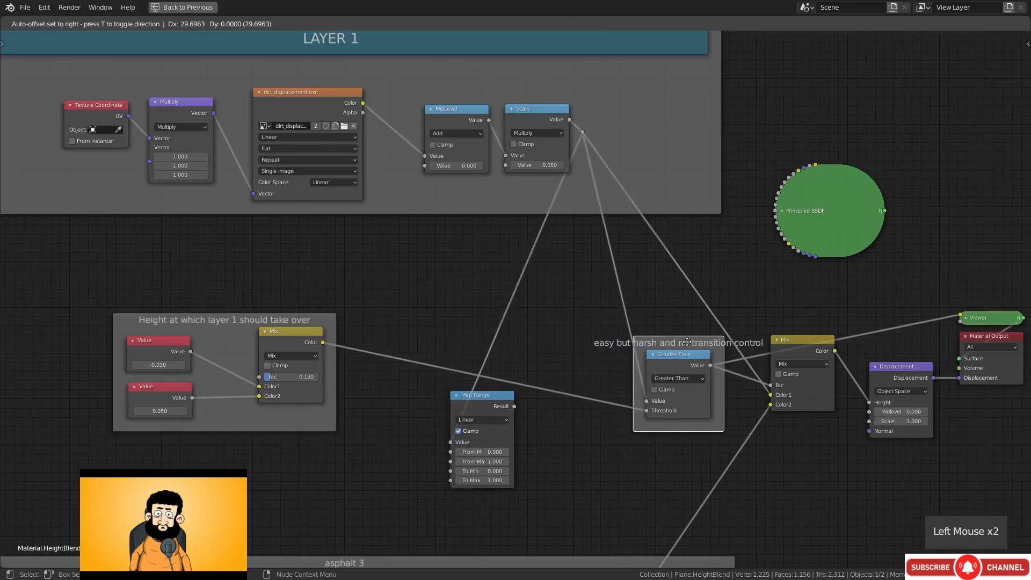
drag(324, 344, 410, 417)
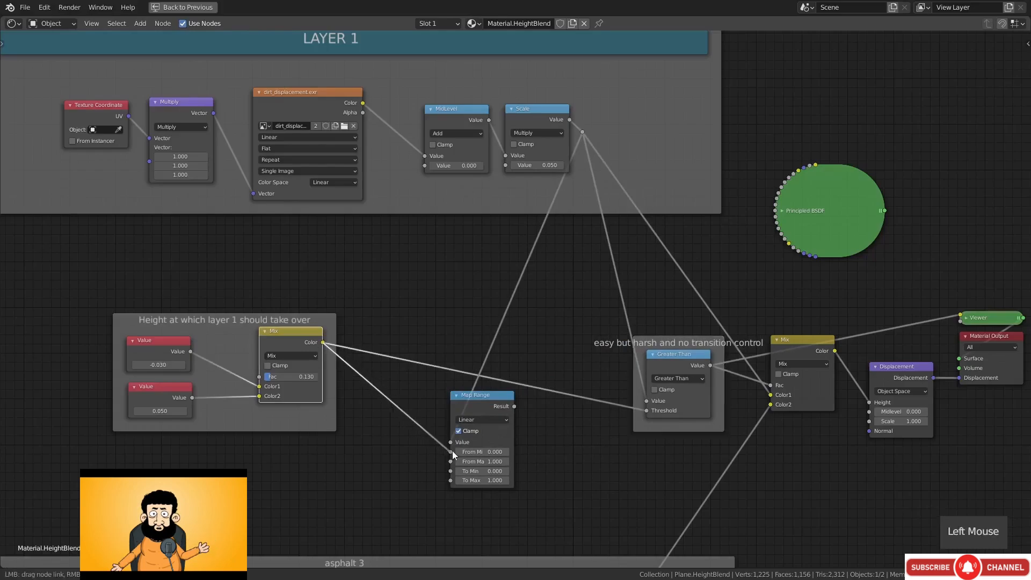
drag(453, 455, 451, 452)
drag(490, 407, 522, 412)
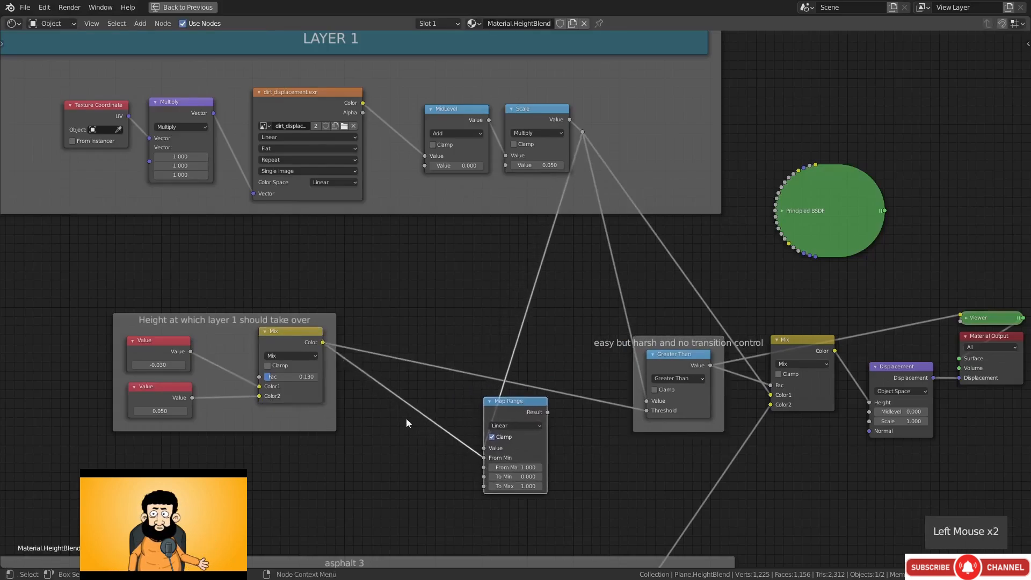
Add a Math node set to Add, feeding it the threshold Mix's Color and connecting its output to Map Range's From Max
key(shift+a)
mouse_move(389, 450)
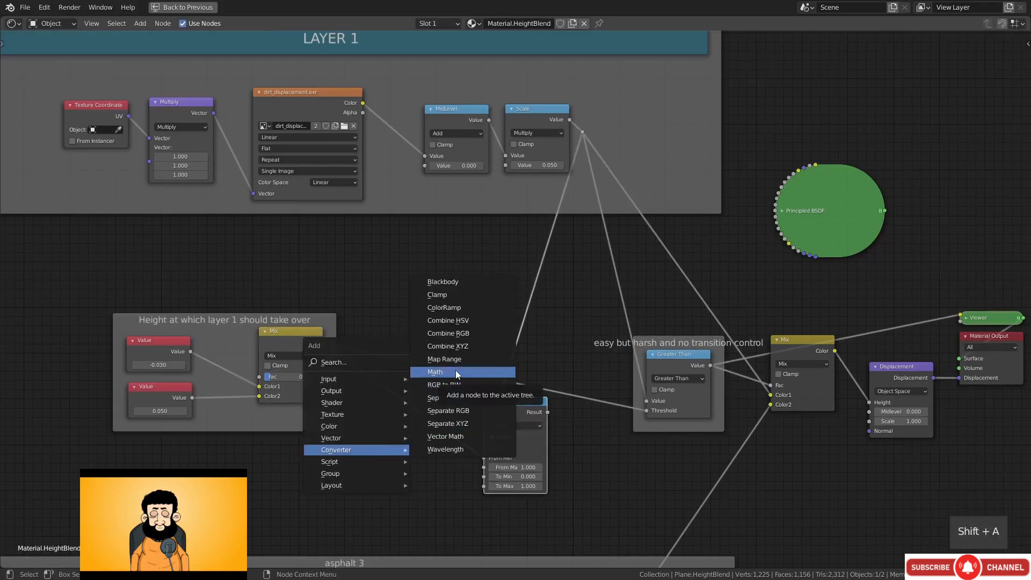
click(456, 369)
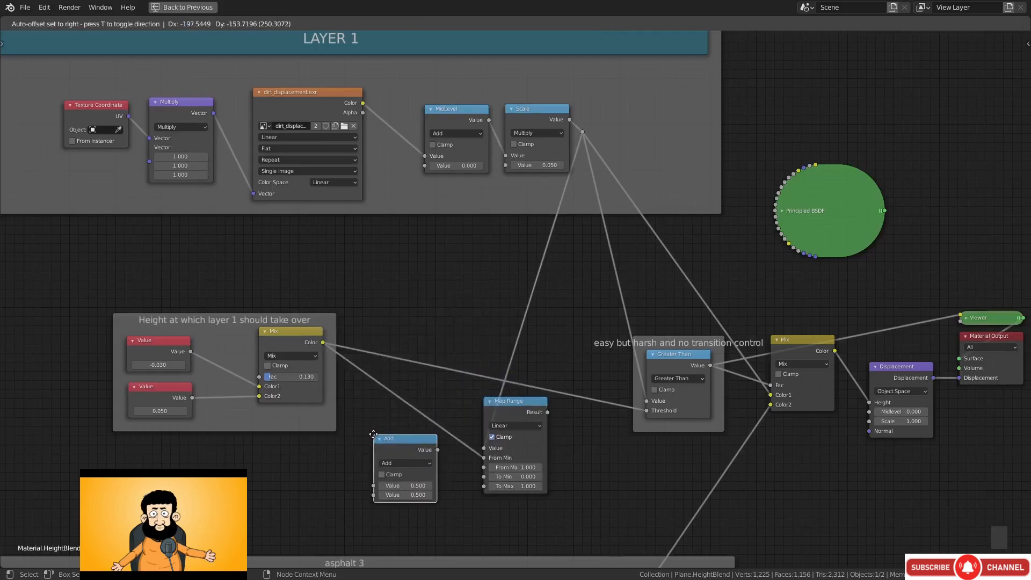
click(374, 433)
drag(322, 342, 373, 486)
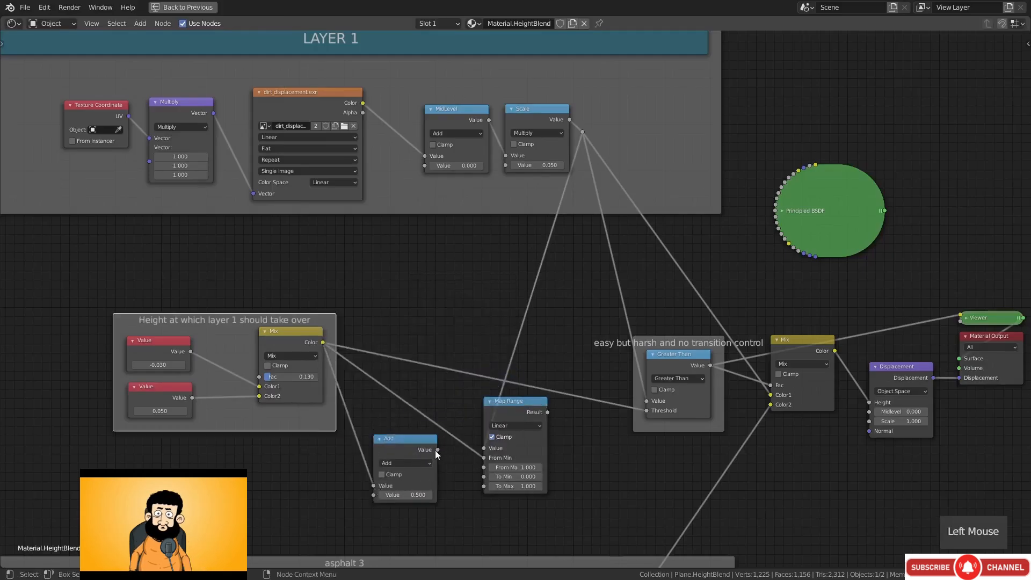
drag(438, 450, 484, 467)
Restore the full editor layout and reduce the Add node's second value in steps of 0.1 while previewing Map Range
key(ctrl+alt+space)
click(432, 517)
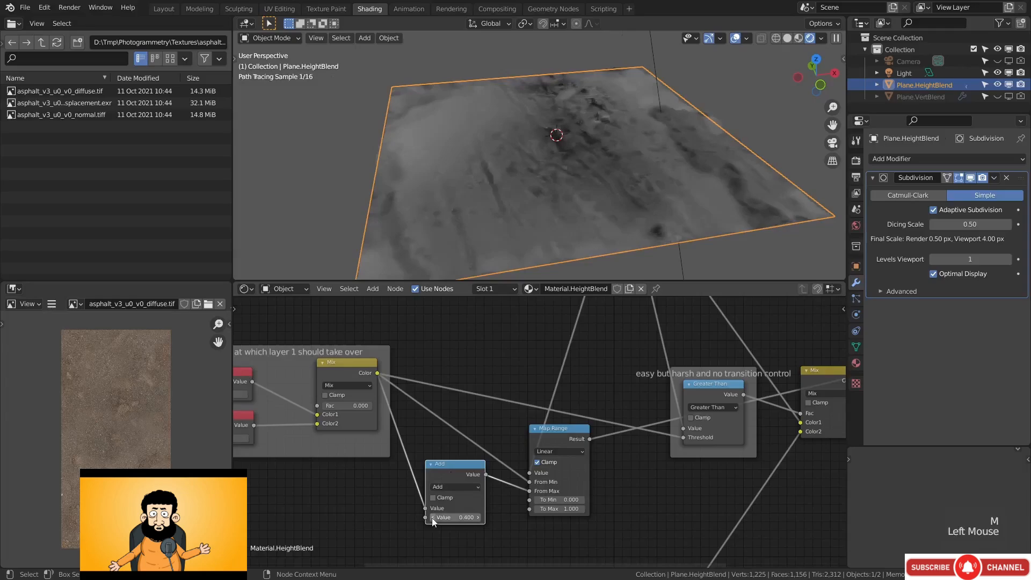
click(432, 517)
click(431, 518)
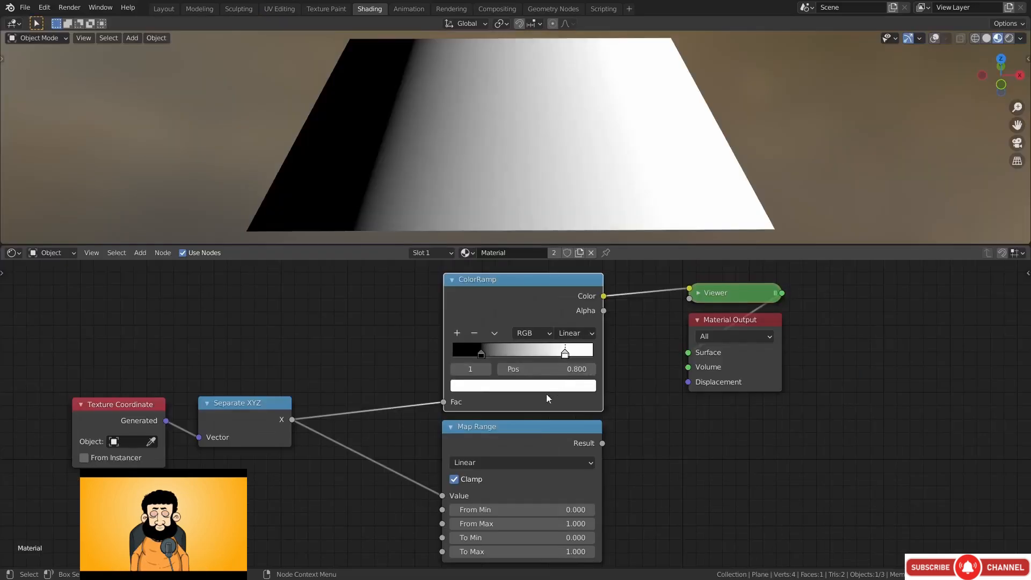
In the ColorRamp comparison material, set Map Range's From Min to 0.2 and From Max to 0.8
click(546, 510)
text(0.2)
key(Tab)
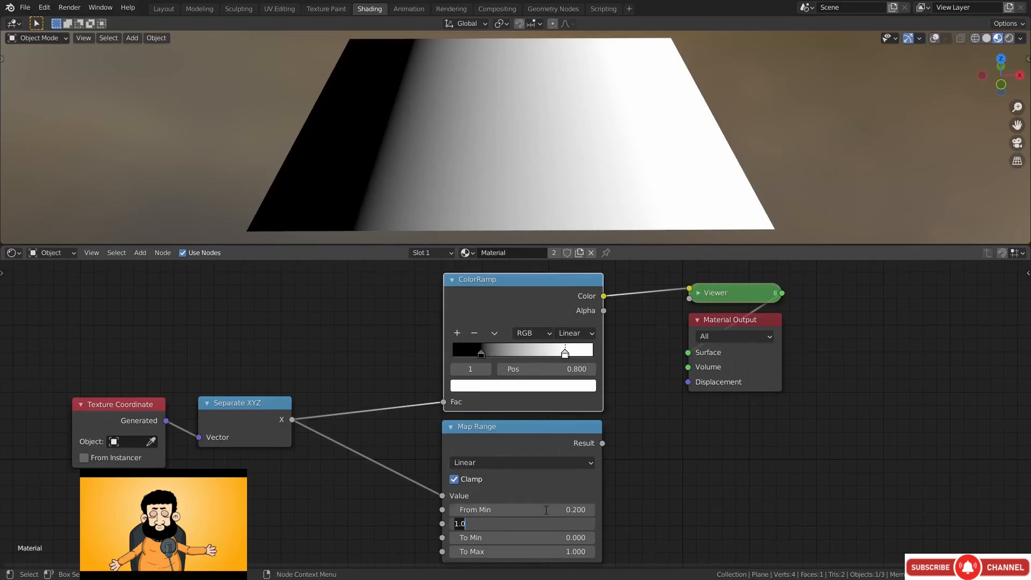
text(0.8)
key(Return)
Compare the gradients on the plane by previewing Map Range and ColorRamp alternately
ctrl+shift+click(554, 442)
ctrl+shift+click(543, 291)
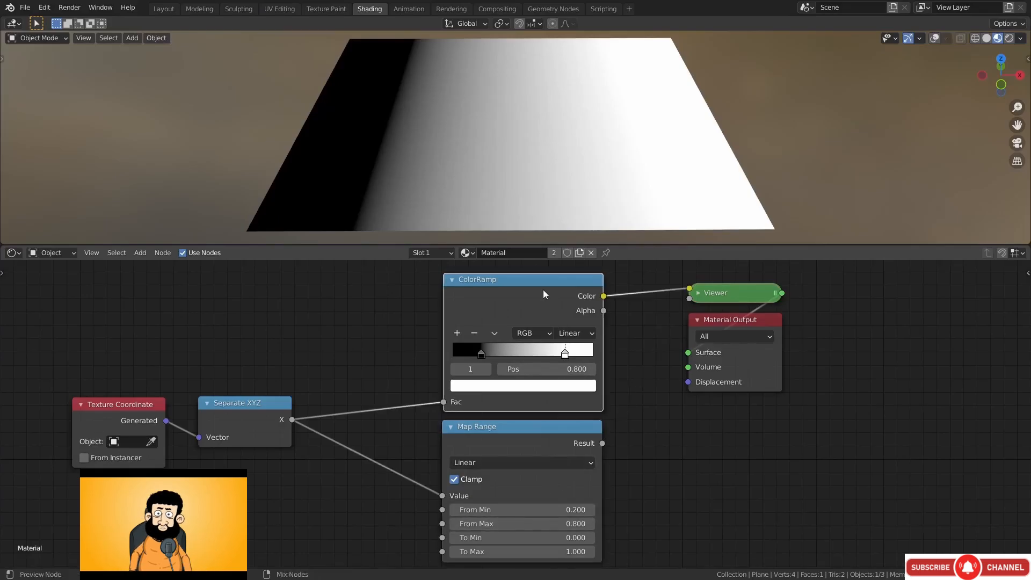
ctrl+shift+click(539, 439)
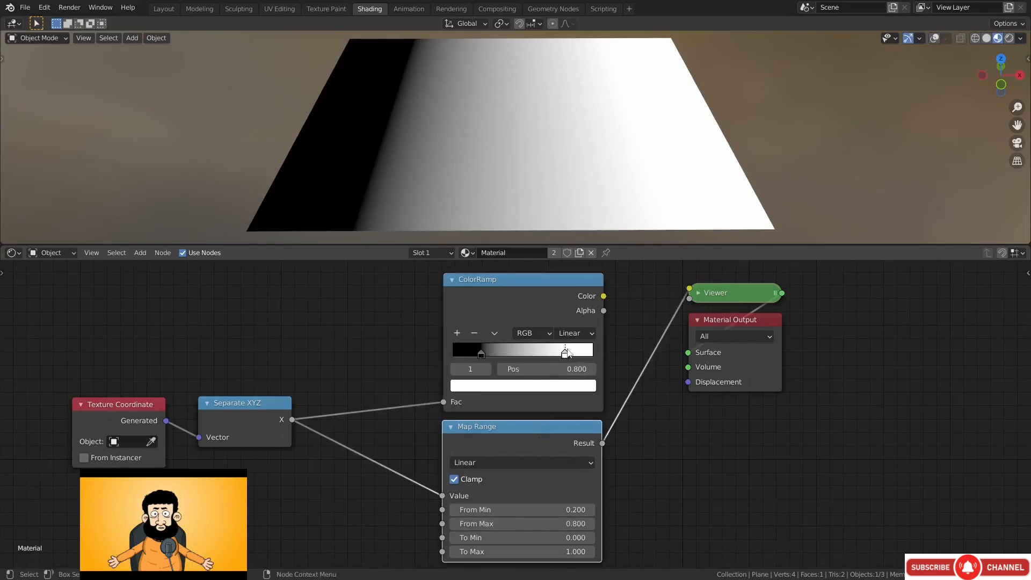
Set Map Range's From Max to 0.5, preview the ColorRamp and set its white stop to position 0.5
click(530, 524)
key(Return)
ctrl+shift+click(516, 295)
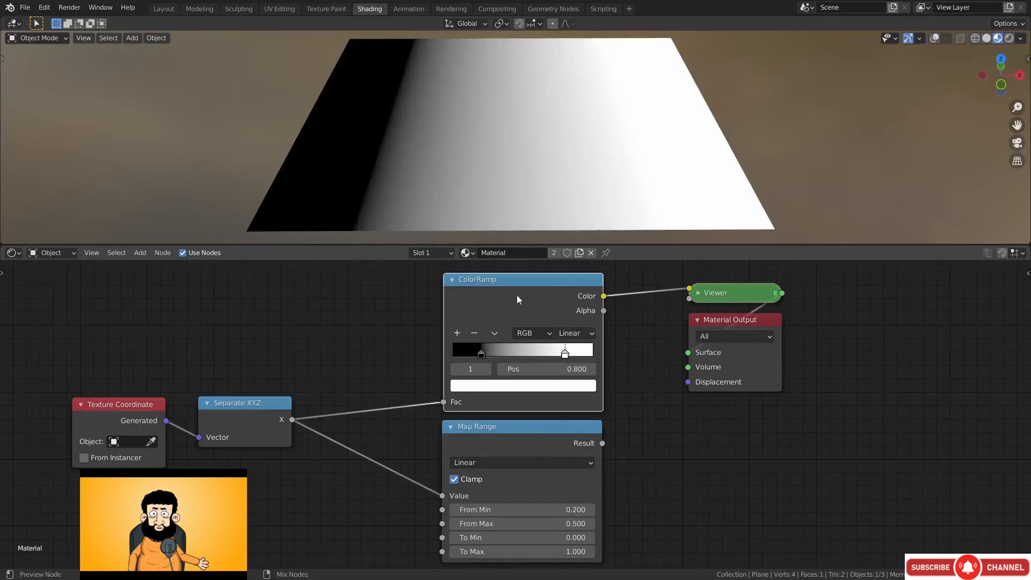
drag(565, 354, 550, 358)
click(563, 373)
text(0.)
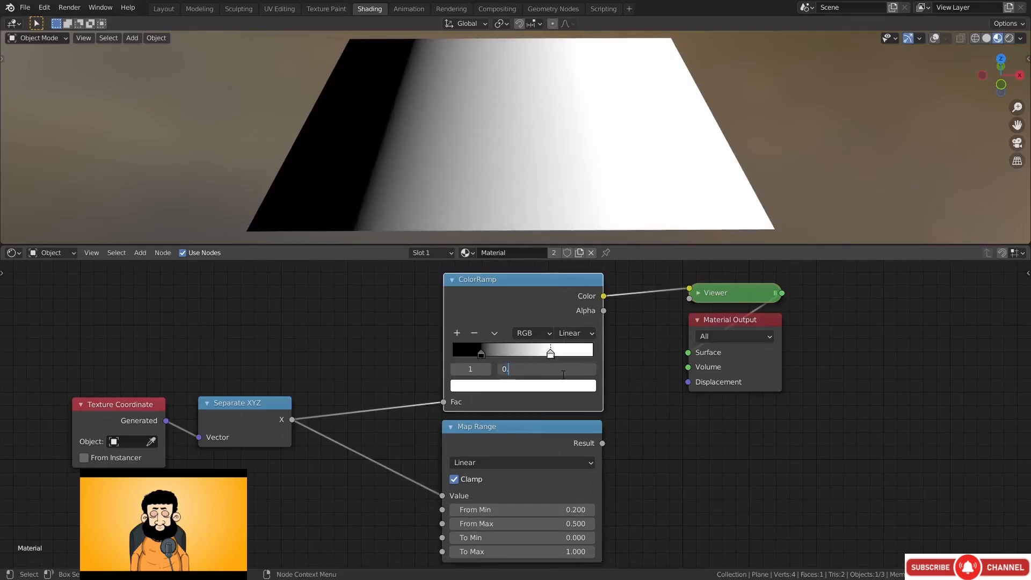
text(5)
key(Return)
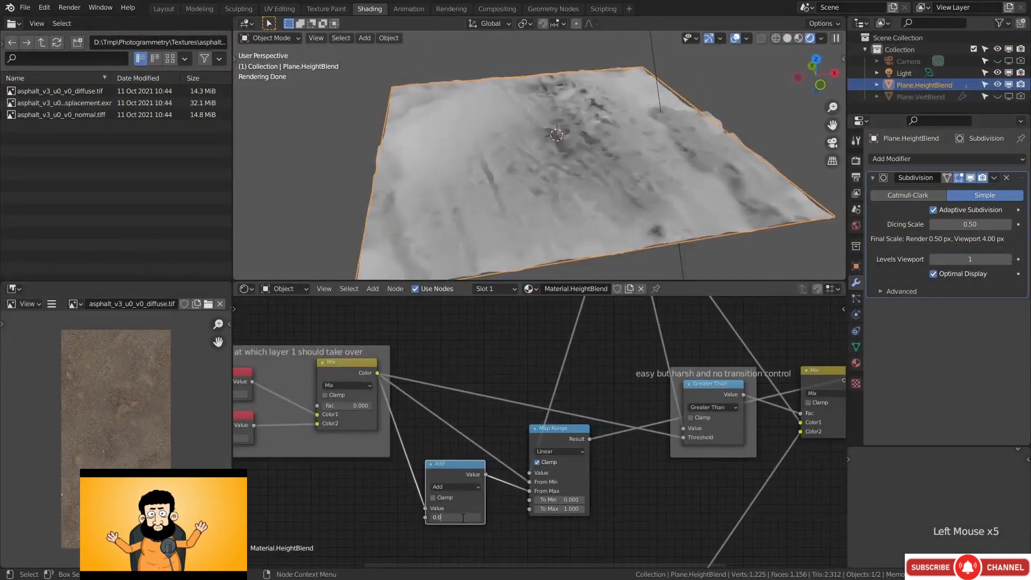
In the height blend material, set the Add node's second value to 0.01 and the threshold Mix's Fac to about 0.542
text(1)
key(Return)
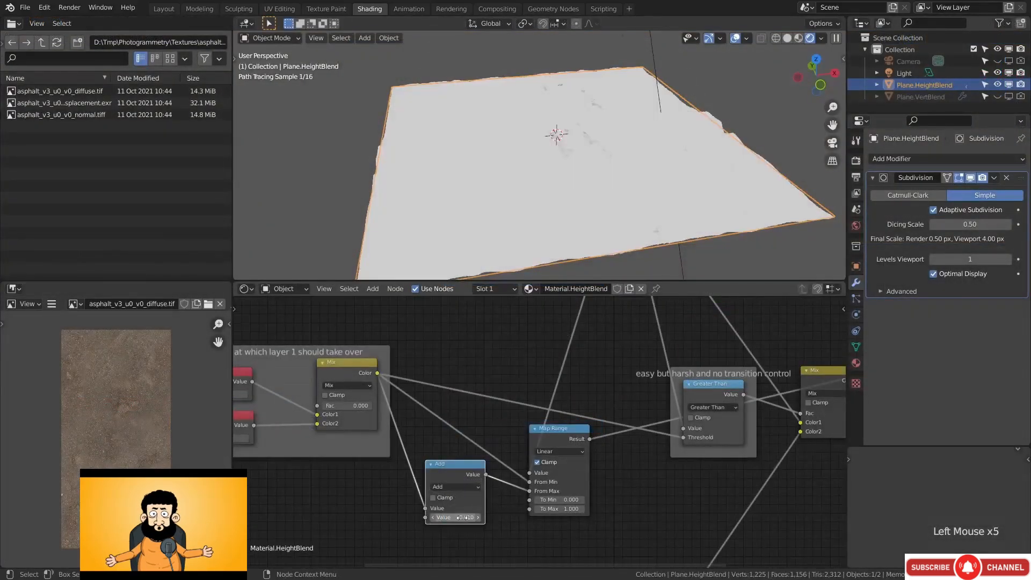
drag(336, 405, 363, 405)
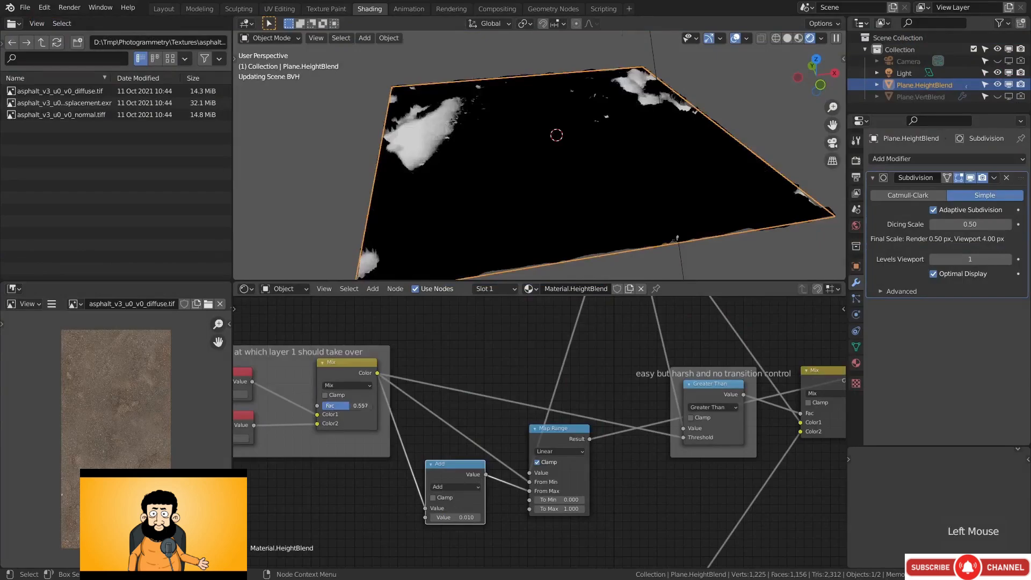
Set the Add node's second value to 0.001 and the threshold Mix's Fac to about 0.481
click(460, 517)
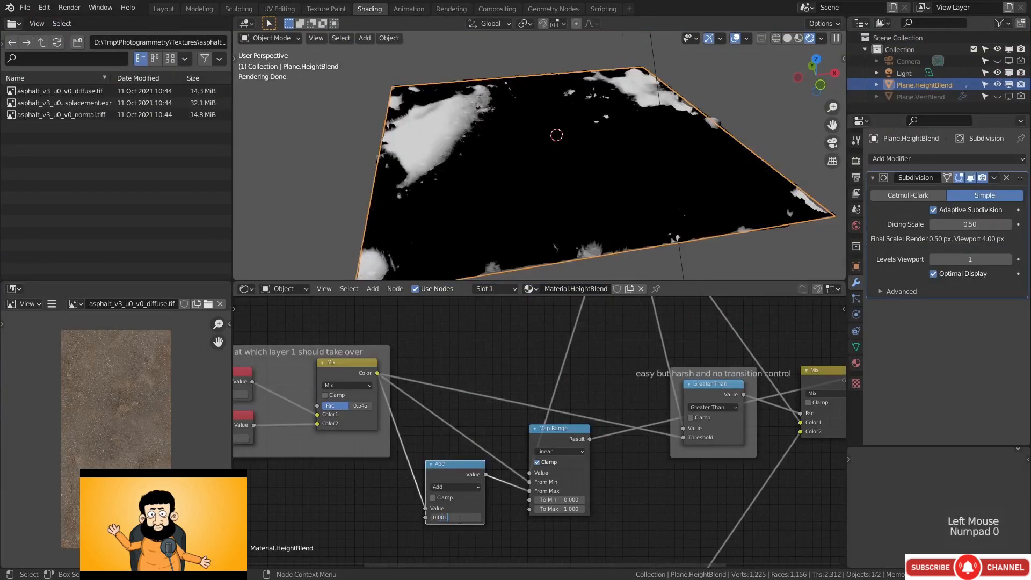
mouse_move(352, 405)
mouse_down()
mouse_move(339, 405)
mouse_move(349, 405)
mouse_up()
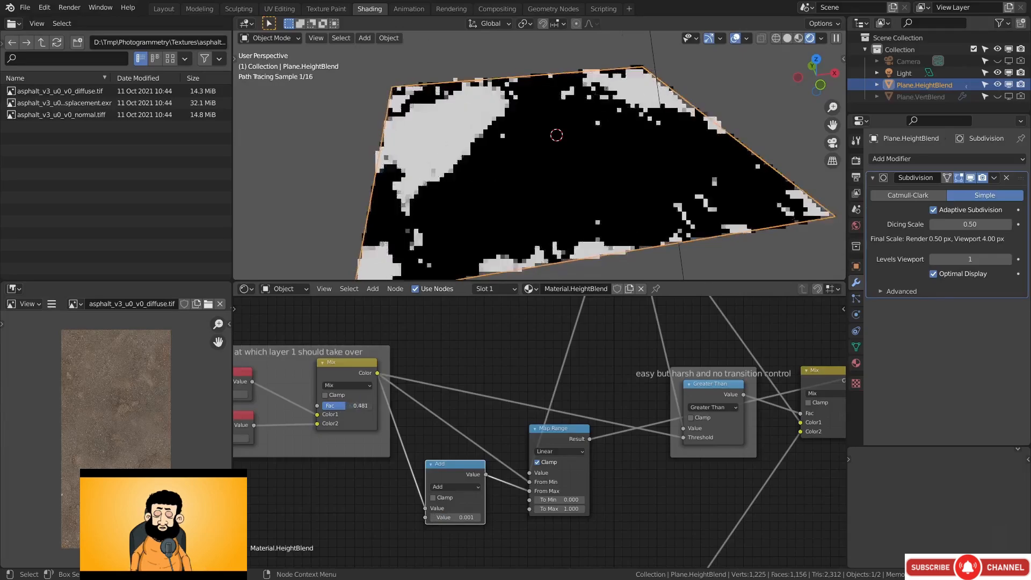
Compare the mask on the plane by previewing the Greater Than and Map Range nodes alternately
ctrl+shift+click(710, 392)
ctrl+shift+click(554, 433)
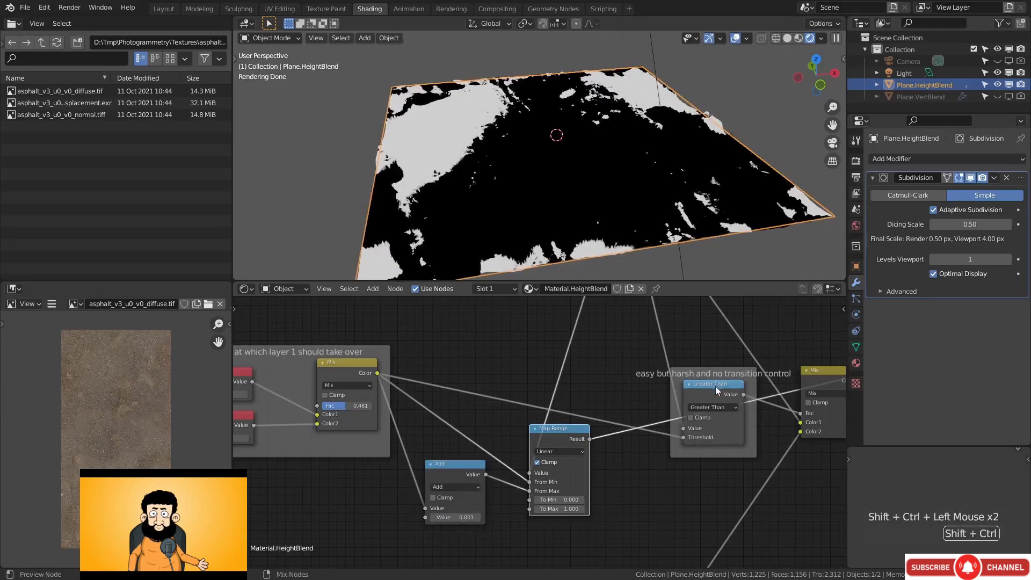
ctrl+shift+click(715, 386)
ctrl+shift+click(556, 436)
ctrl+shift+click(717, 388)
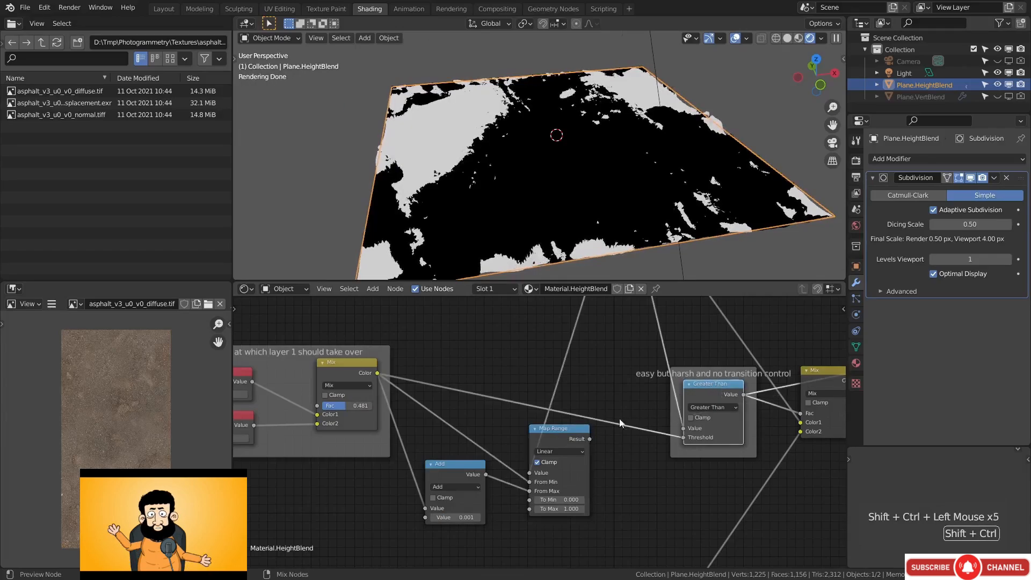
ctrl+shift+click(556, 434)
Raise the Add node's second value to 0.301 to widen the mask transition
click(478, 517)
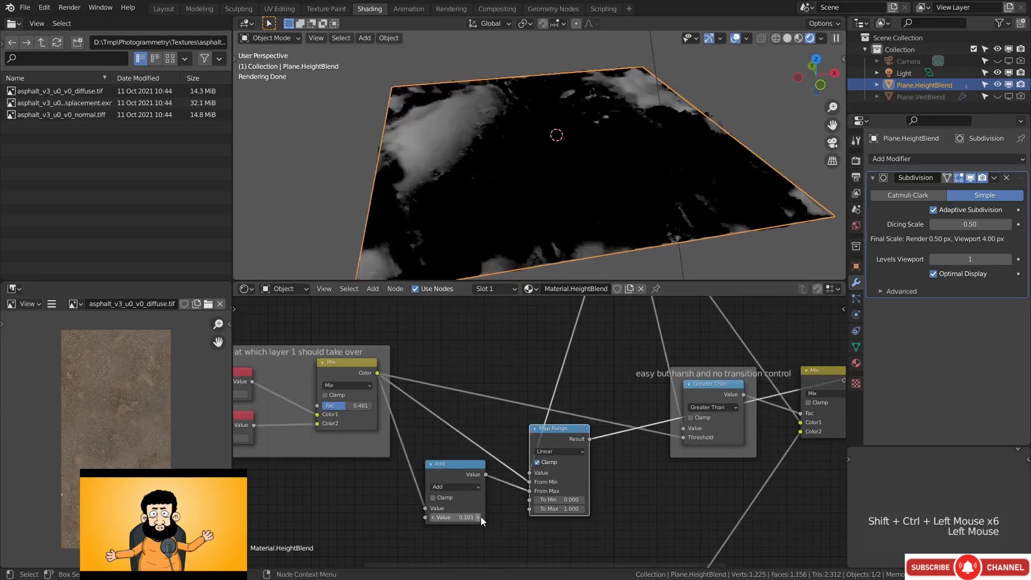
click(478, 517)
click(477, 517)
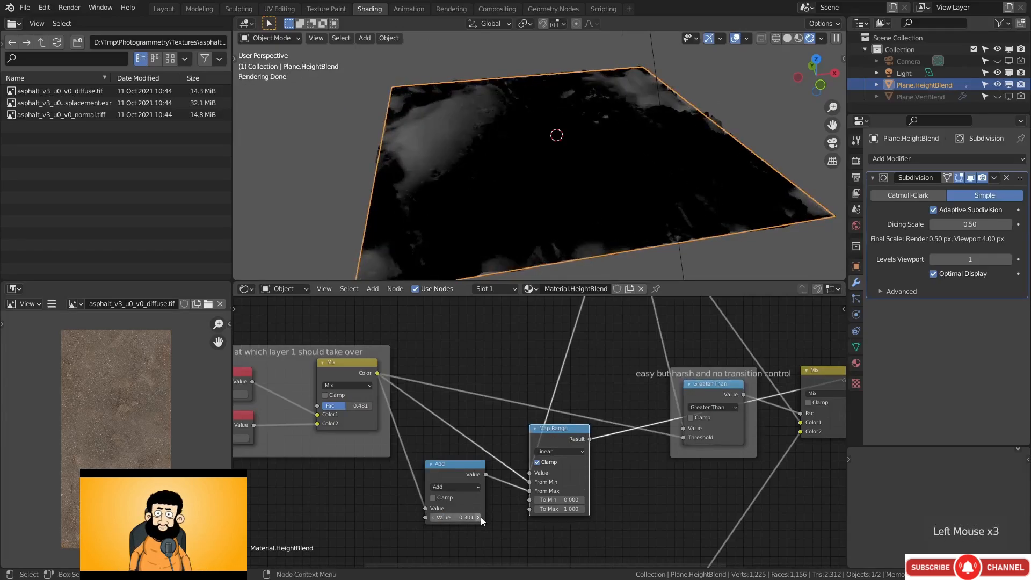
Label the Add node "smooth transition size" and widen the node to fit the label
click(481, 516)
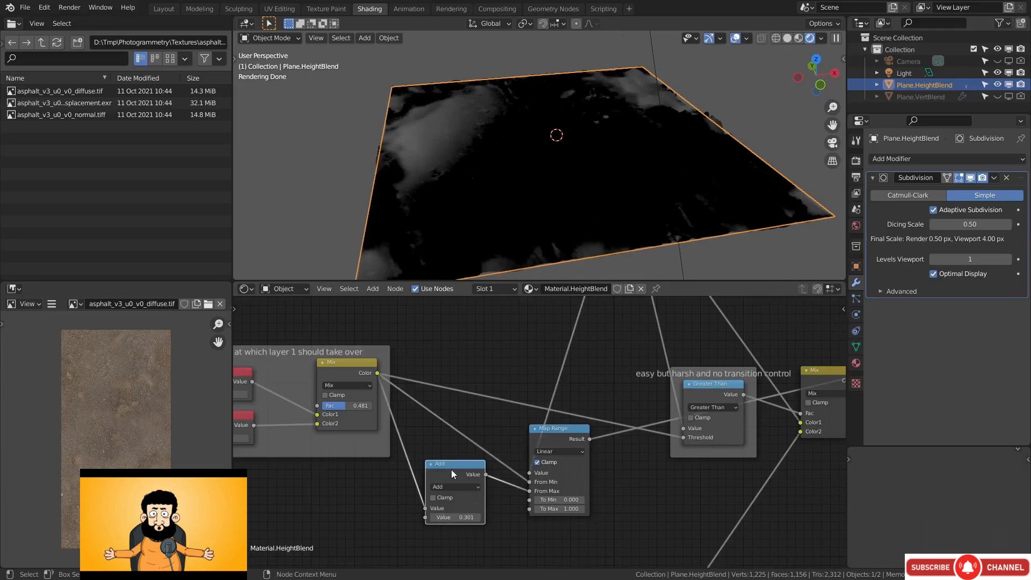
key(F2)
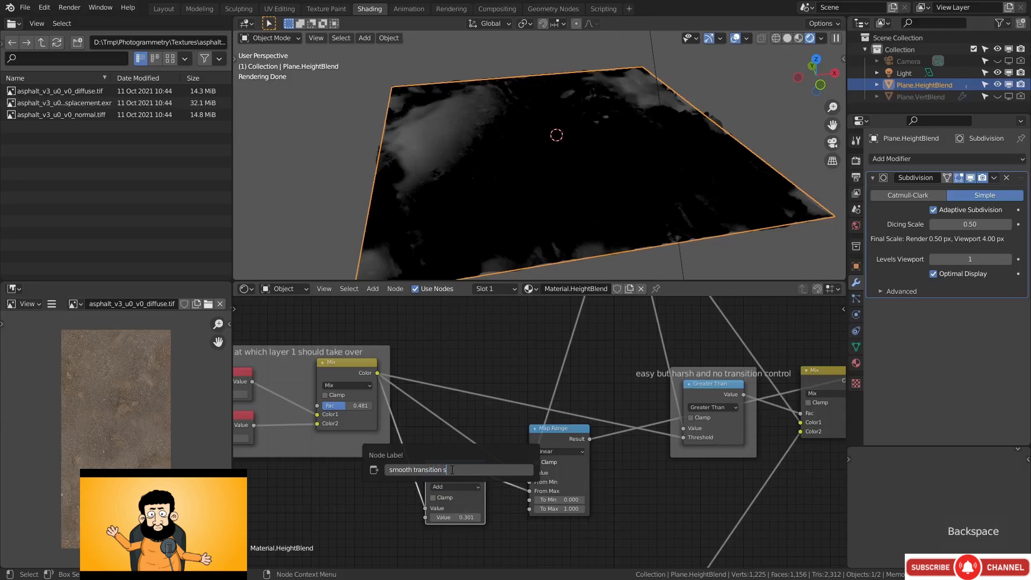
key(BackSpace)
key(BackSpace)
key(Return)
click(487, 466)
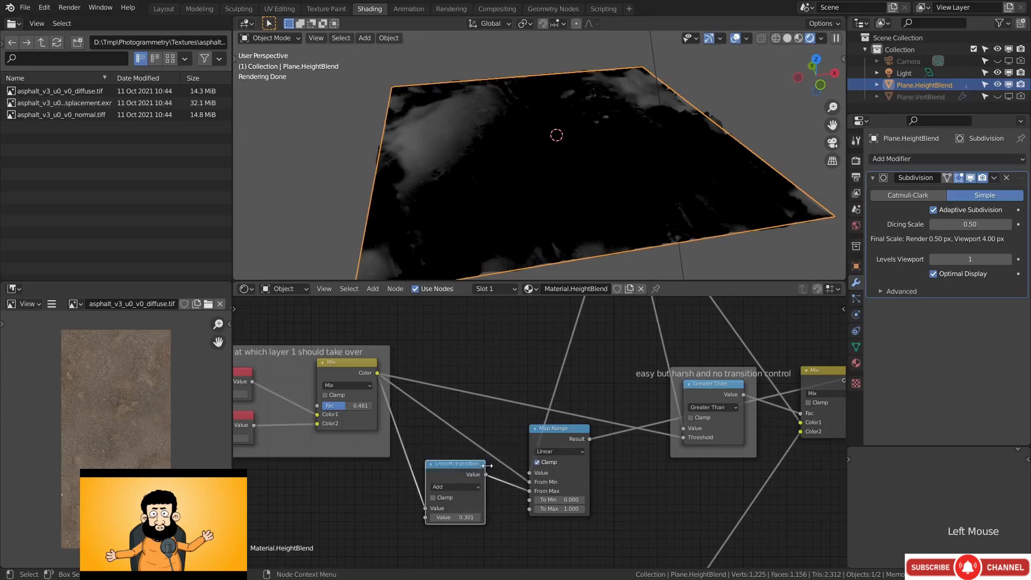
drag(487, 465, 458, 465)
Delete the Greater Than node and its frame labelled "easy but harsh and no transition control"
middle_drag(609, 469, 525, 474)
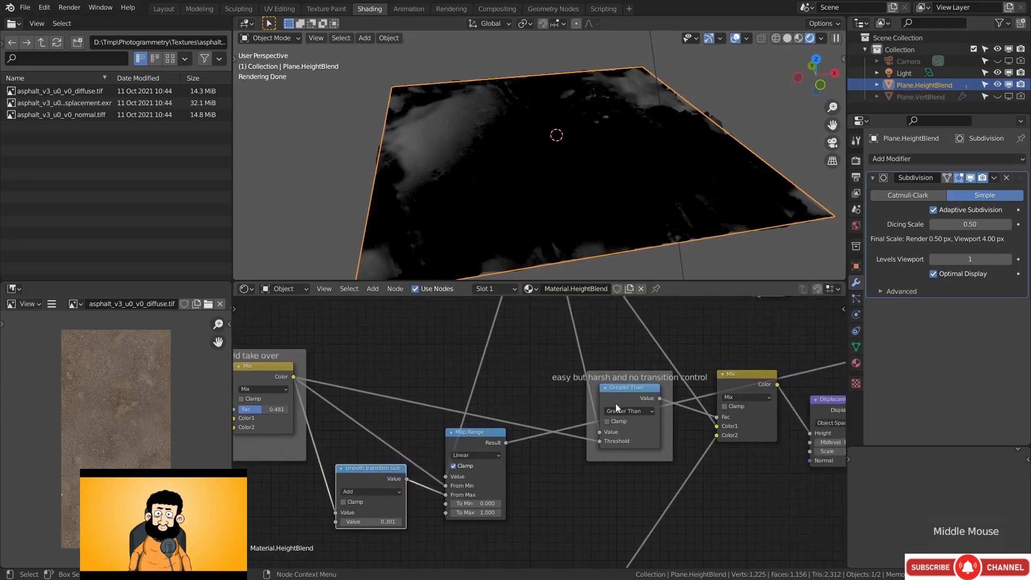
click(626, 398)
key(x)
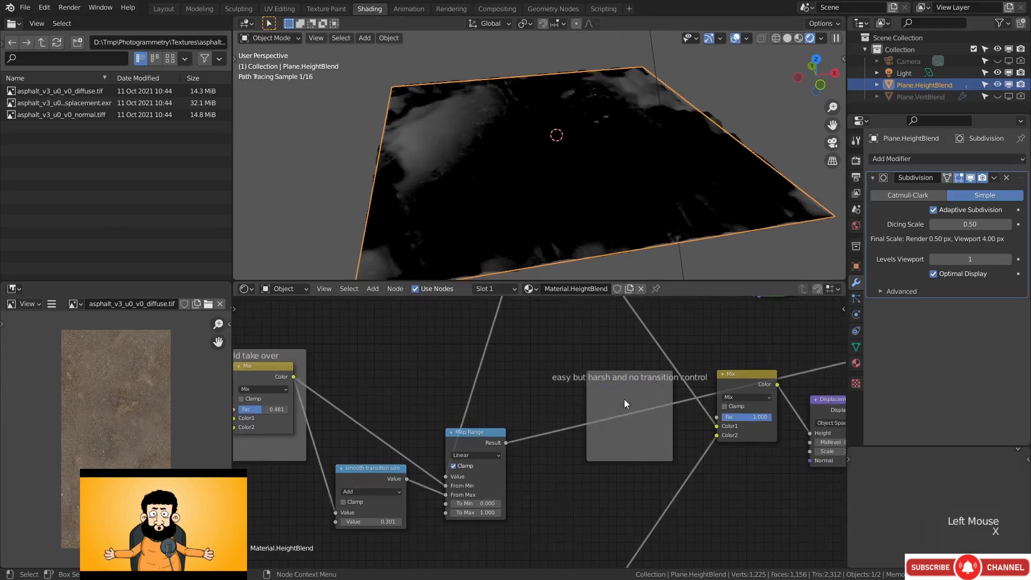
click(617, 395)
key(x)
Move Map Range beside the displacement Mix, connect its Result to that Mix's Fac, and preview the Mix
drag(471, 439, 611, 380)
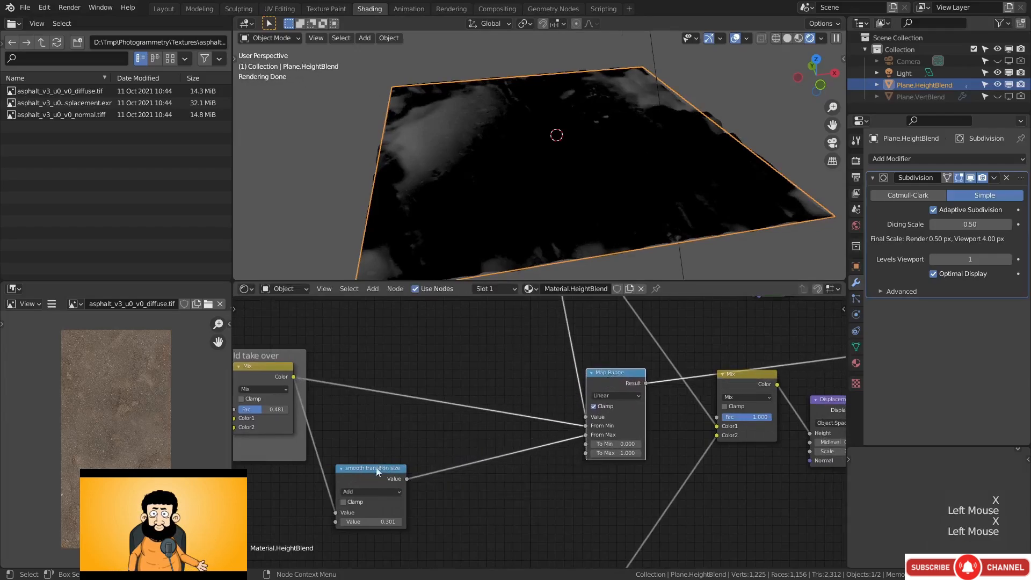
drag(378, 470, 393, 412)
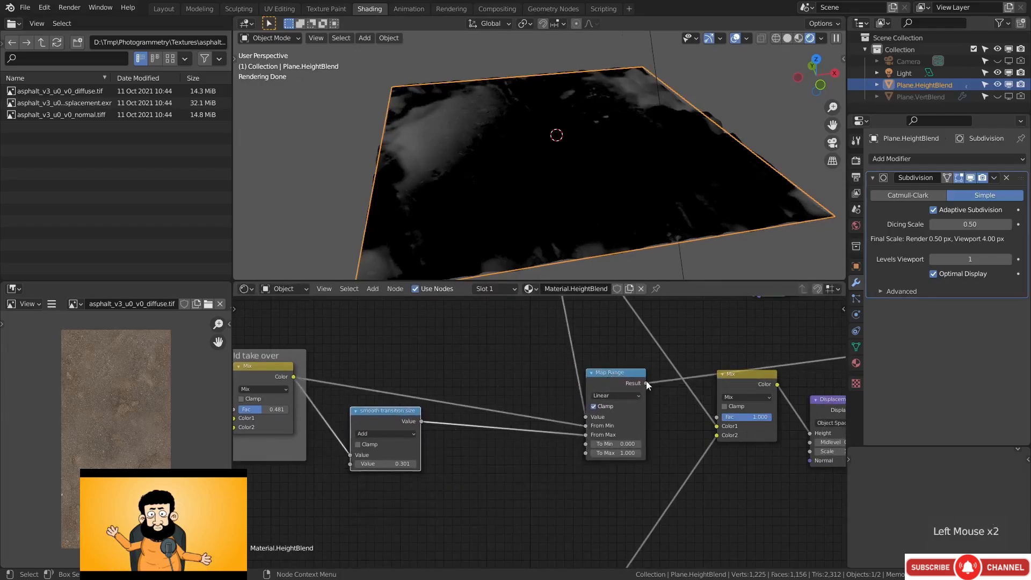
drag(715, 420, 716, 417)
ctrl+shift+click(752, 381)
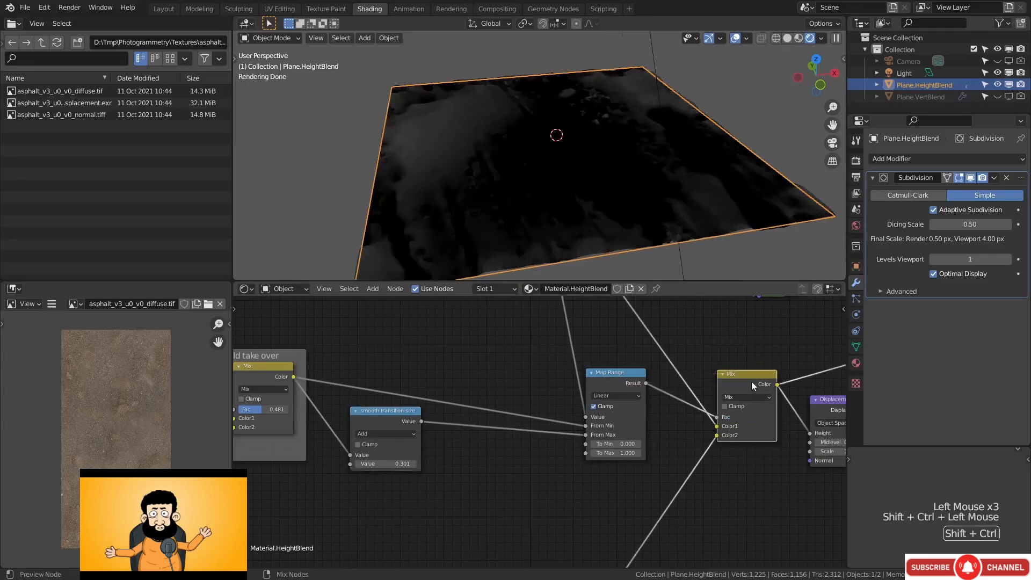
Set the threshold Mix's Fac to 0 and connect the Principled BSDF to the material output's surface
middle_drag(333, 484, 372, 490)
mouse_move(305, 415)
mouse_down()
mouse_move(281, 414)
mouse_move(318, 415)
mouse_up()
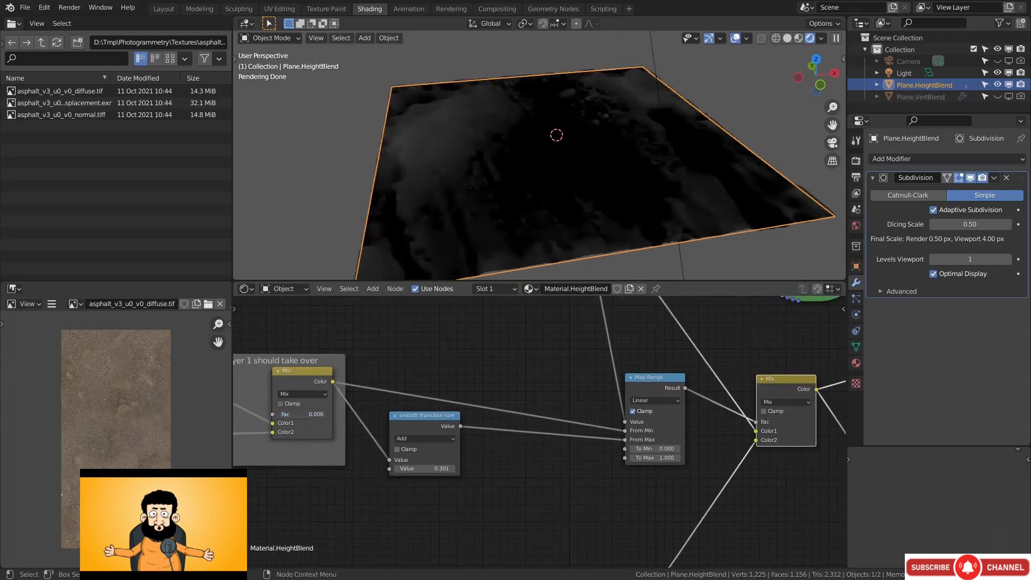
scroll(558, 465, down, 3)
middle_drag(559, 465, 513, 457)
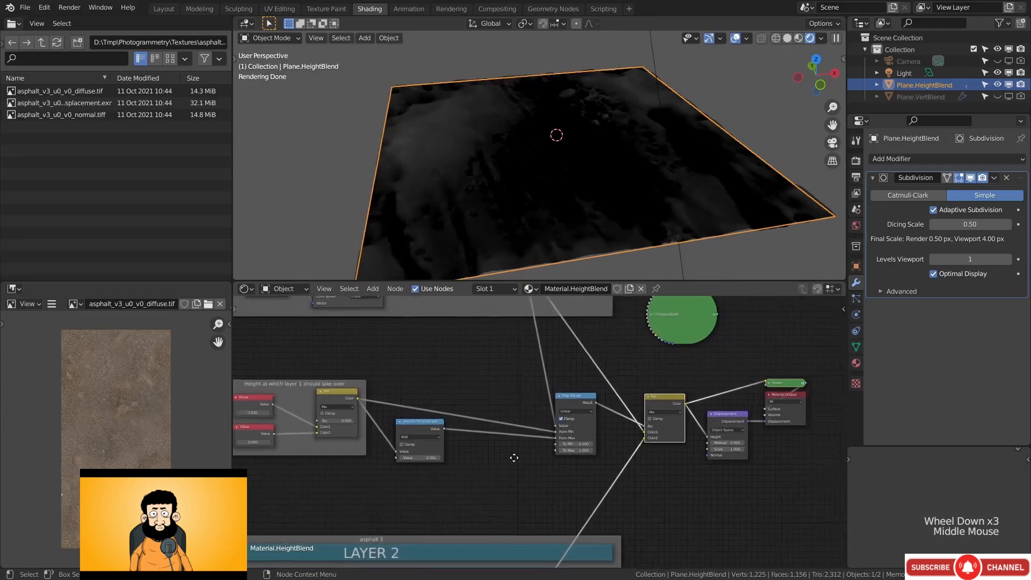
ctrl+shift+click(687, 314)
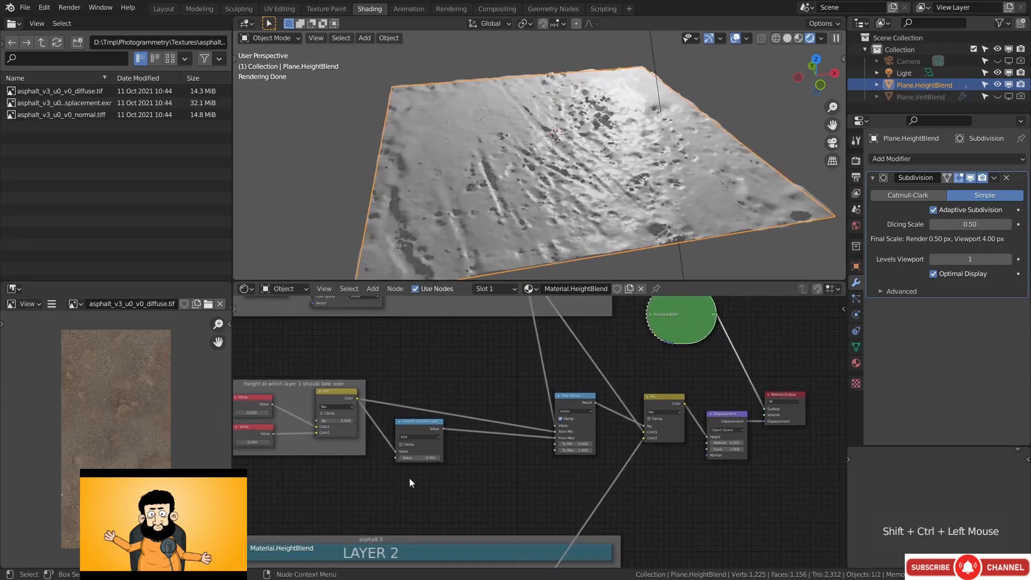
Reduce the smooth transition size value and set the threshold Mix's Fac to about 0.145
middle_drag(409, 481, 499, 478)
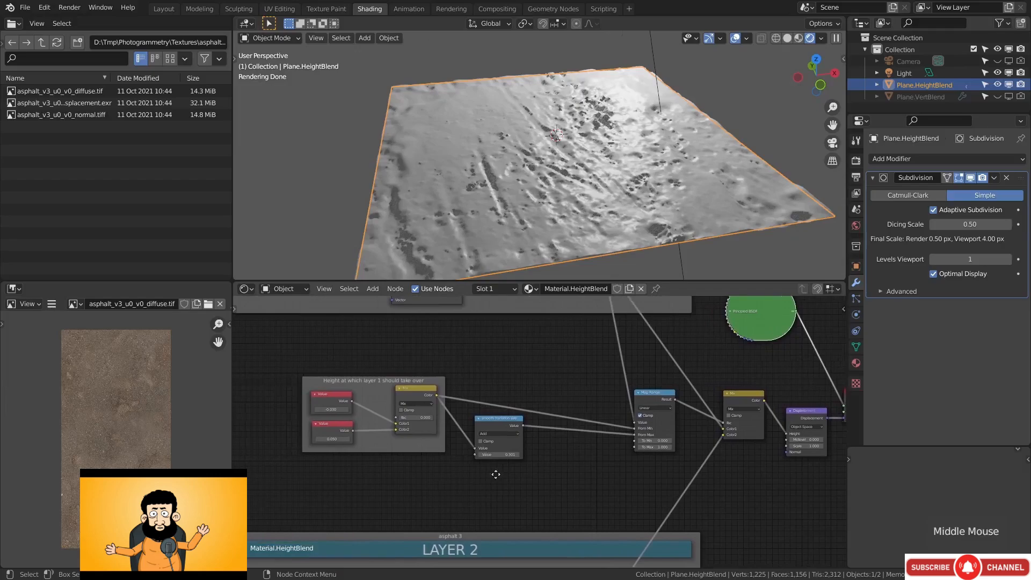
scroll(500, 478, up, 5)
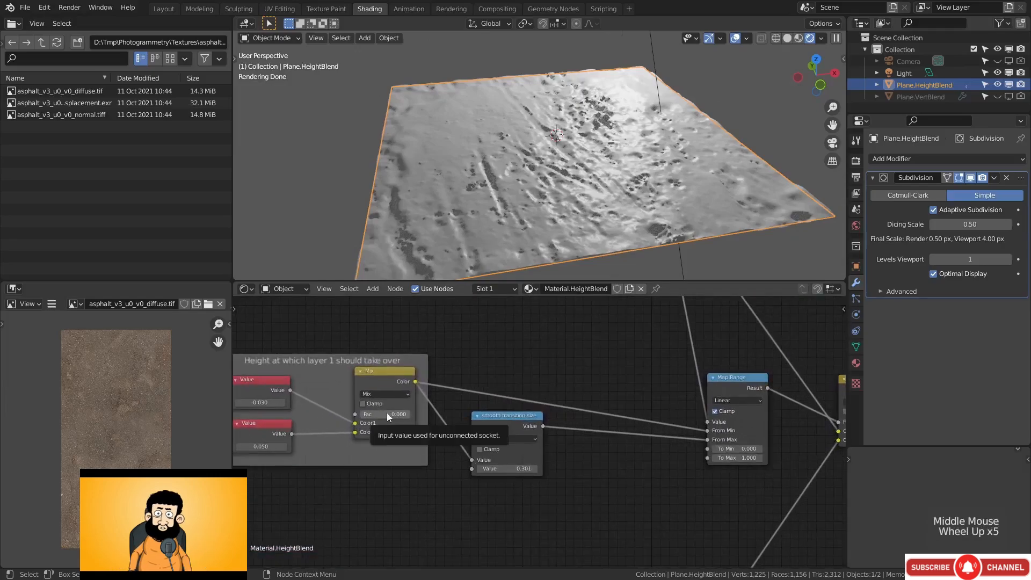
mouse_move(379, 413)
mouse_down()
mouse_move(425, 412)
mouse_move(359, 414)
mouse_up()
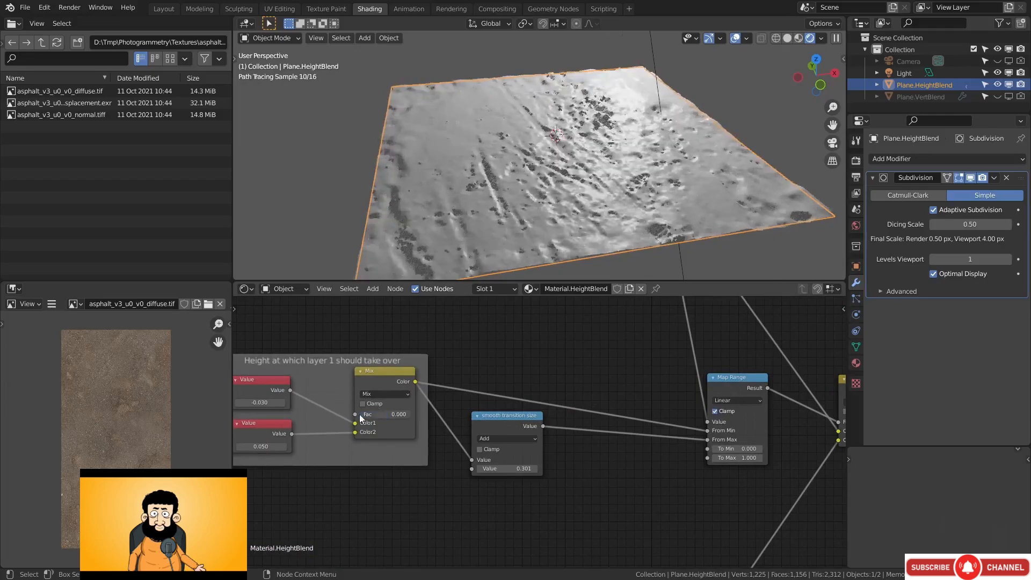
double_click(479, 468)
drag(382, 414, 360, 418)
Try the values 0.05 and 0.01 in the smooth transition size node
click(514, 469)
text(.05)
key(Return)
click(508, 468)
text(.01)
key(Return)
Set the Subdivision modifier's Dicing Scale to 0.2 for finer displacement detail
scroll(604, 197, up, 2)
middle_drag(604, 188, 581, 188)
click(973, 222)
text(0.2)
key(Return)
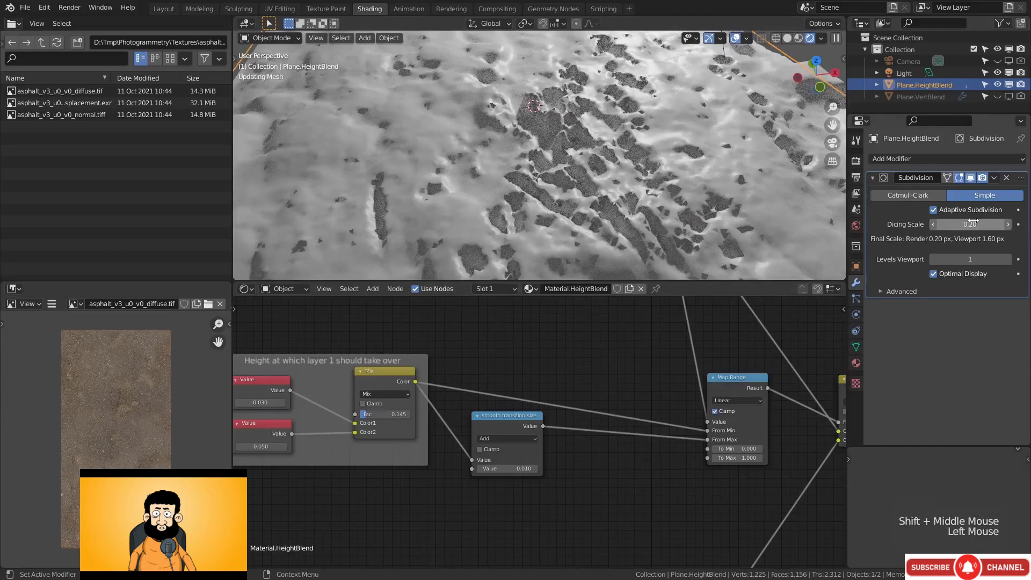
Set the smooth transition size value to 0.02 and the threshold Mix's Fac to about 0.366
middle_drag(600, 211, 618, 183)
drag(512, 466, 517, 466)
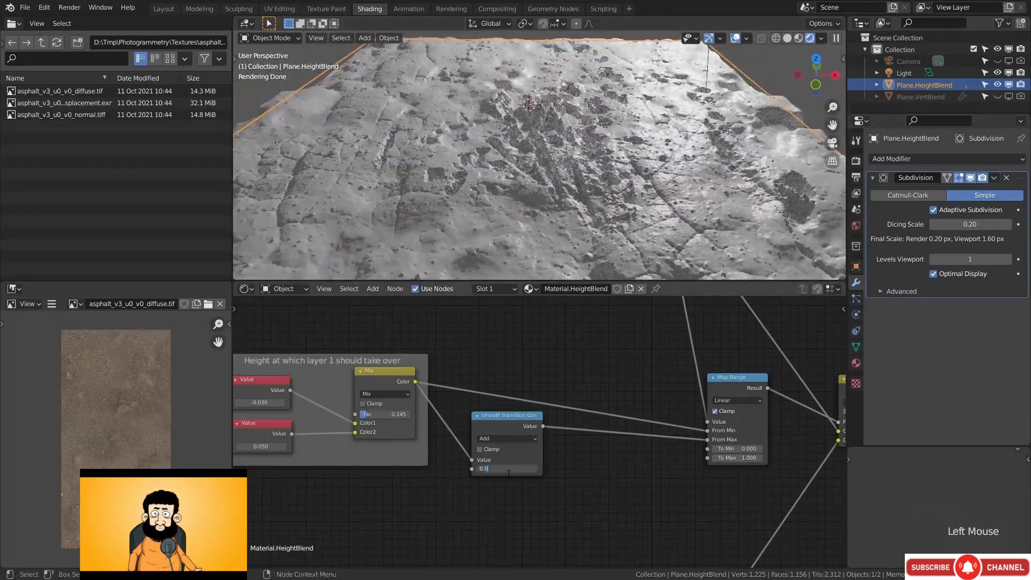
drag(370, 419, 391, 419)
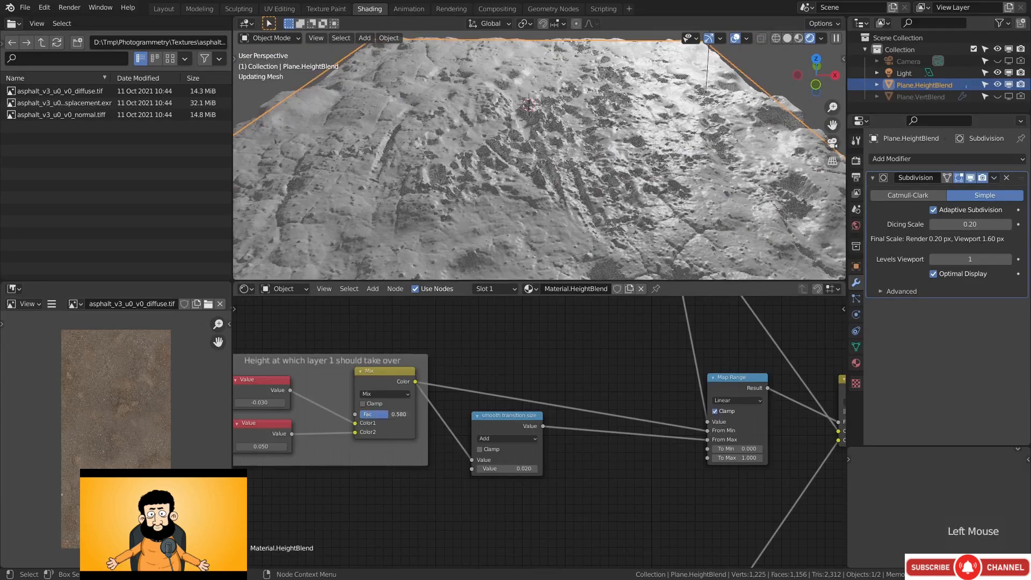
Select the collapsed Principled BSDF node and maximize the node editor
scroll(598, 385, down, 3)
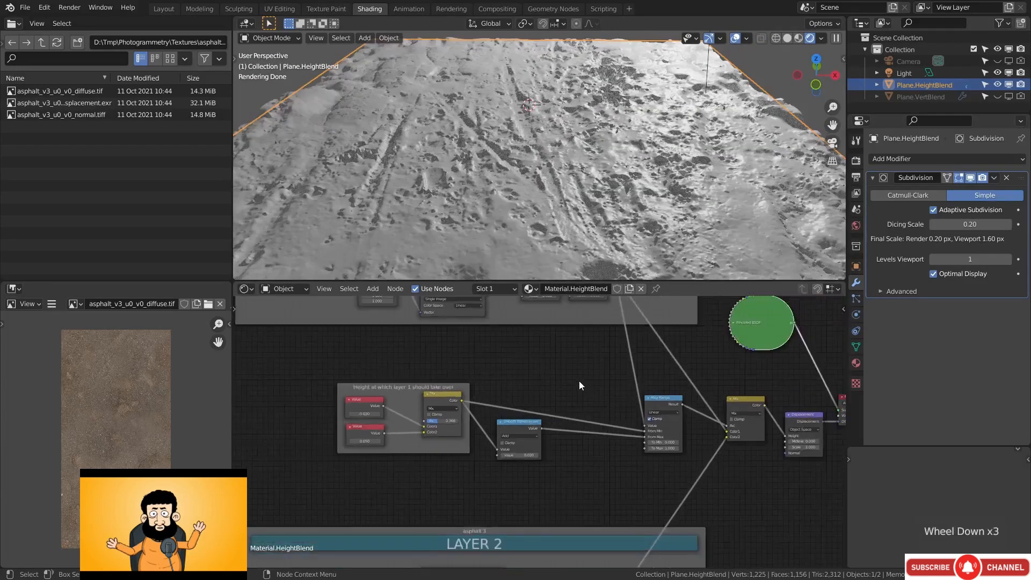
middle_drag(579, 381, 486, 428)
scroll(539, 432, up, 4)
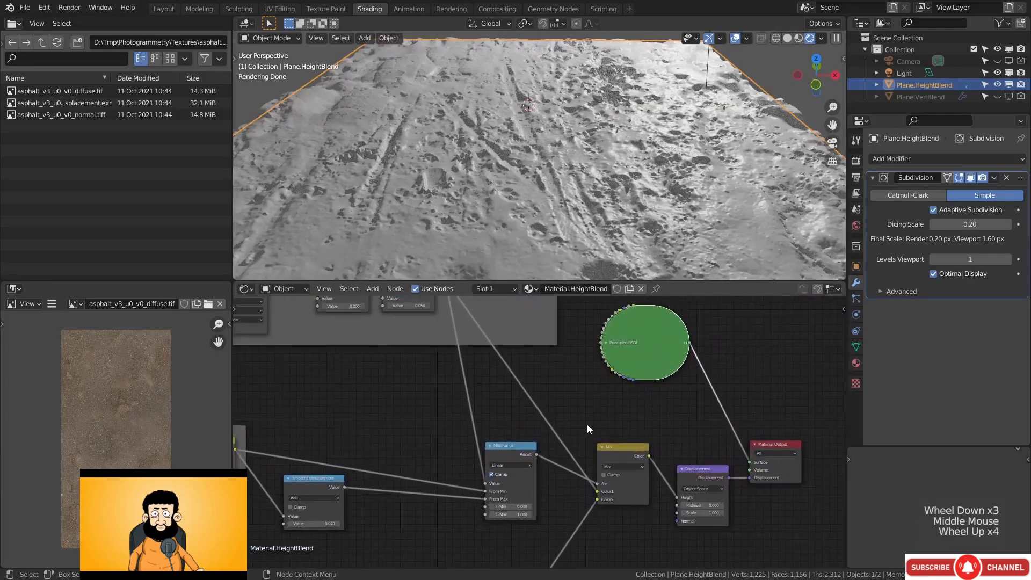
click(646, 347)
key(ctrl+space)
scroll(677, 259, down, 3)
middle_drag(751, 220, 660, 259)
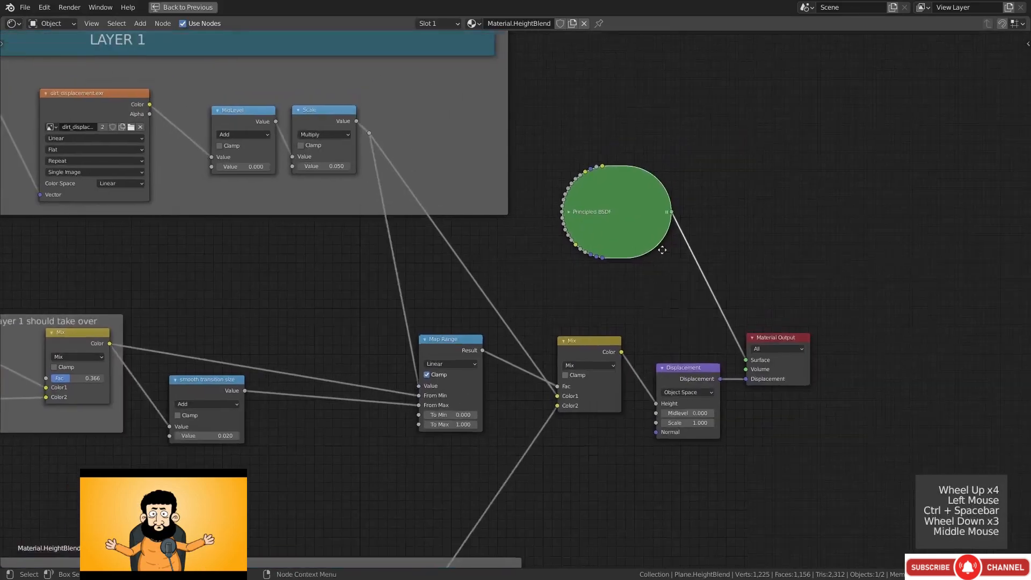
Expand the Principled BSDF node and move it up to make room above the displacement Mix
key(h)
scroll(634, 308, down, 2)
key(g)
click(642, 173)
middle_drag(523, 244, 542, 284)
scroll(542, 285, up, 2)
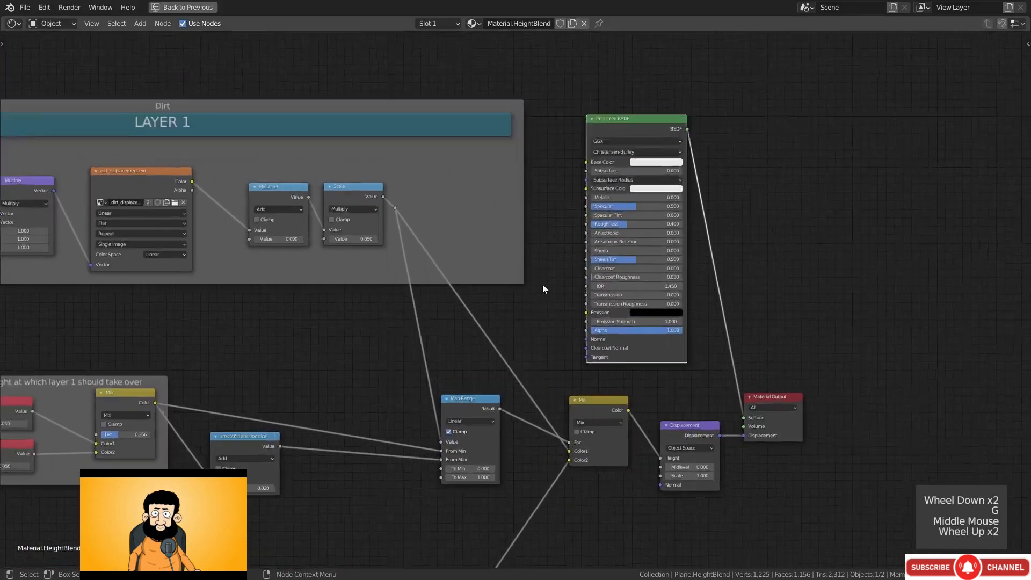
key(g)
click(532, 209)
Duplicate the displacement Mix with its input links, place the copy above it, and disconnect the copy's Color1 and Color2
click(598, 402)
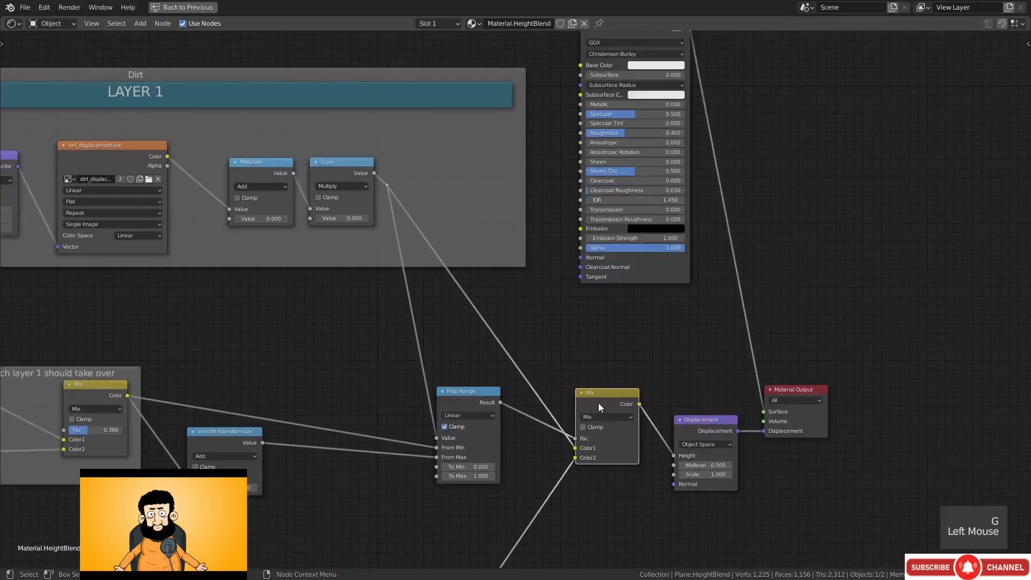
key(ctrl+shift+d)
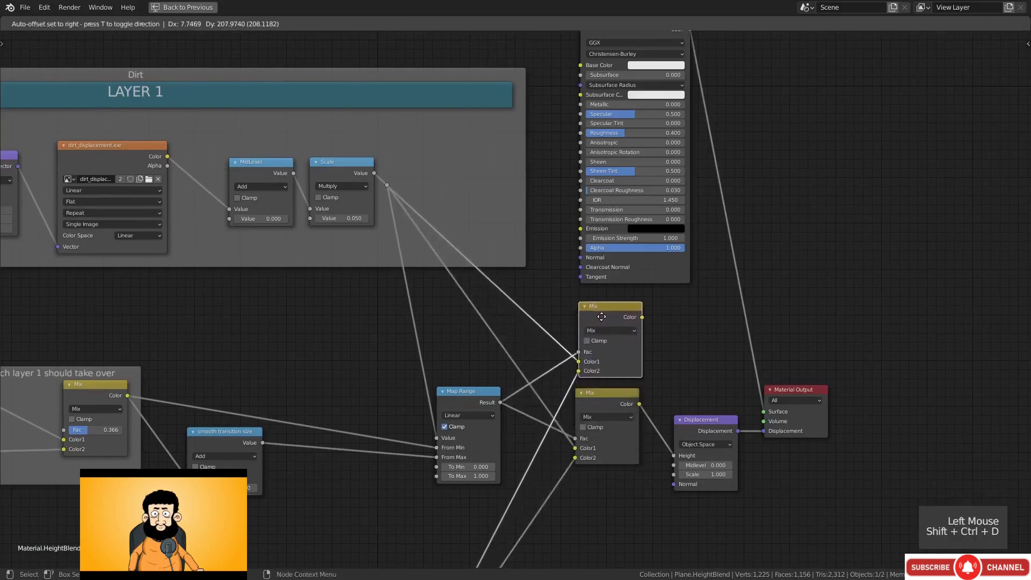
click(600, 316)
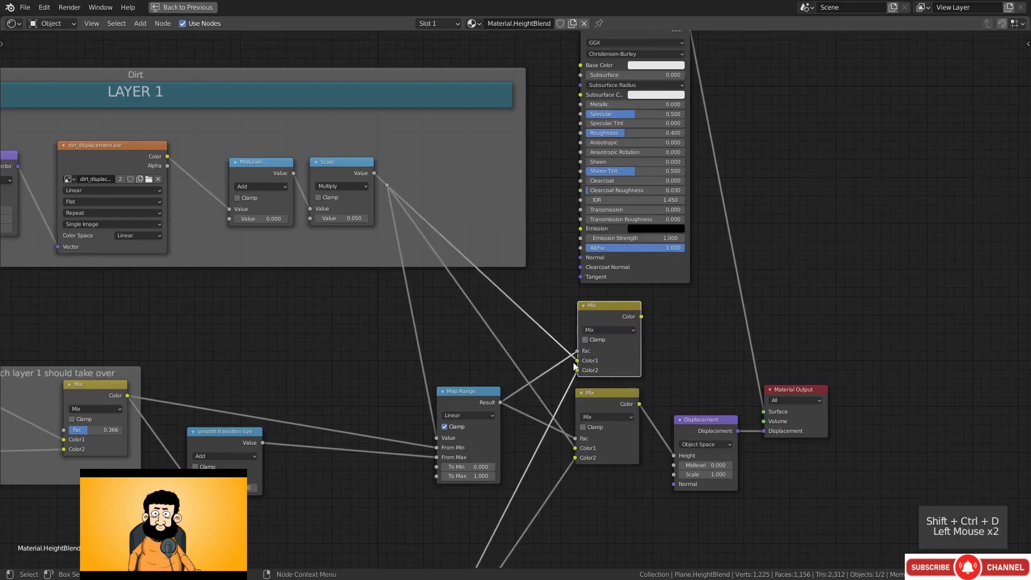
drag(577, 361, 539, 343)
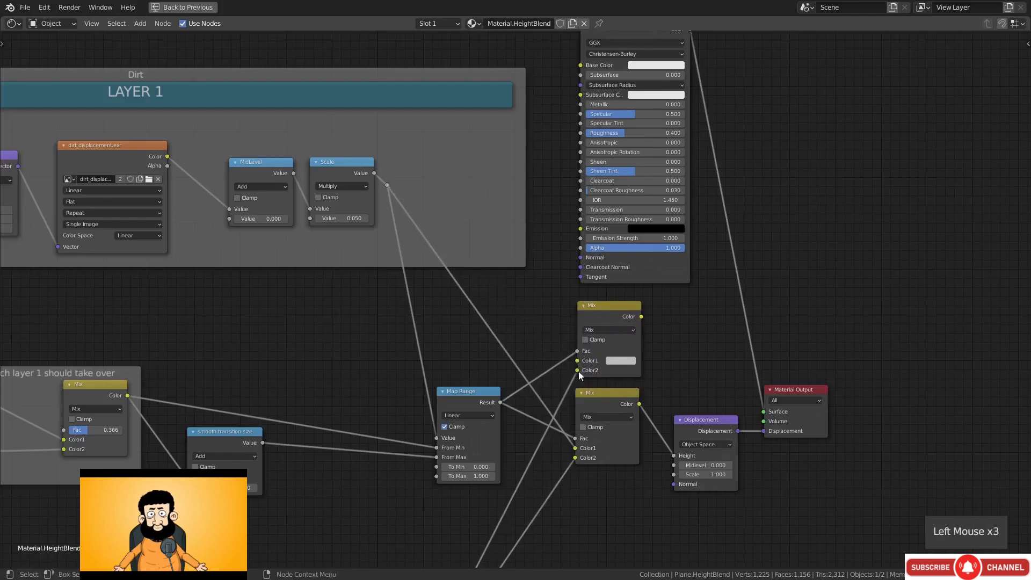
drag(577, 371, 548, 375)
Set the new Mix's Color1 to green and Color2 to light blue, and connect its output to the Principled BSDF's Base Color
click(623, 361)
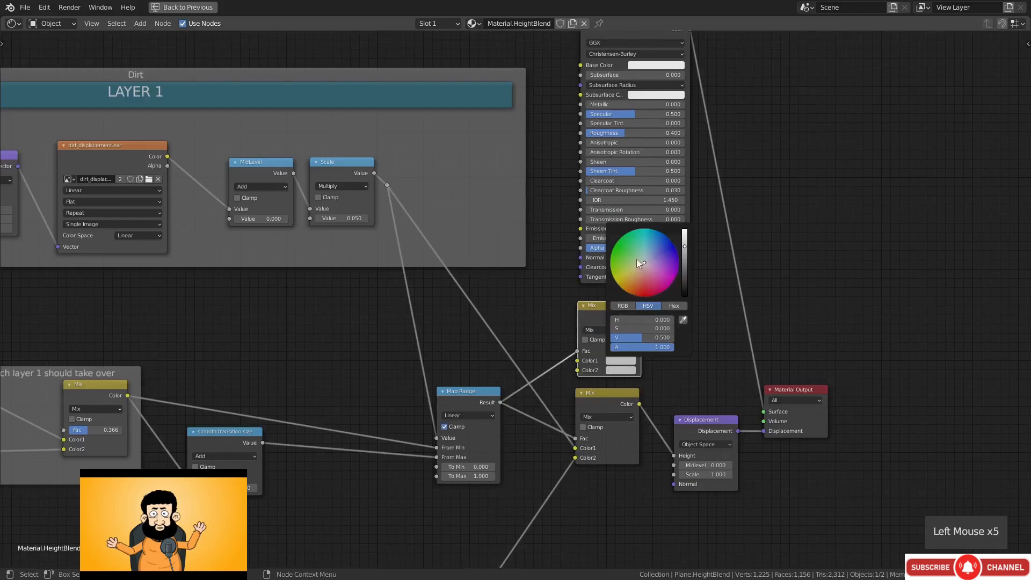
drag(636, 258, 627, 258)
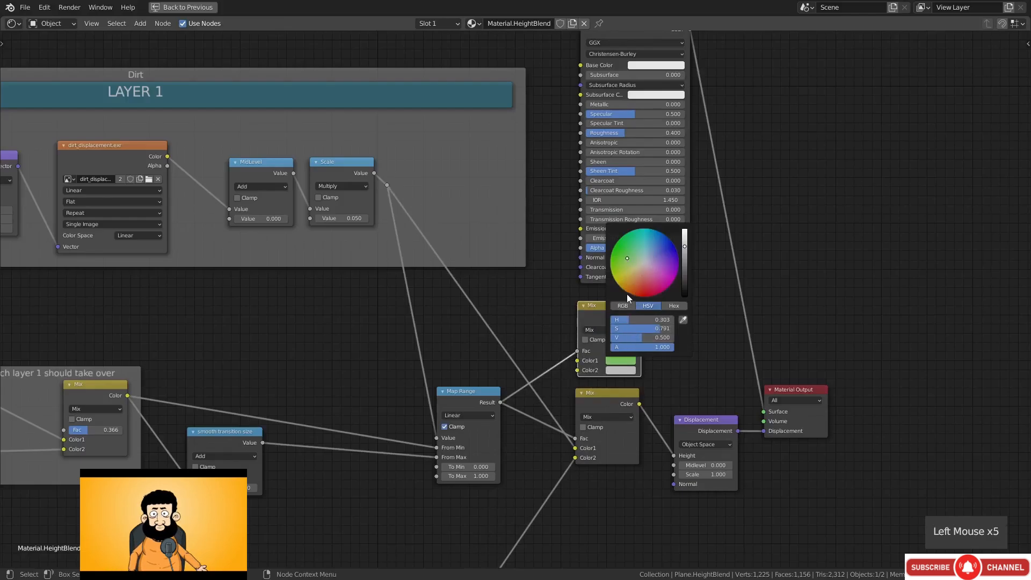
click(625, 371)
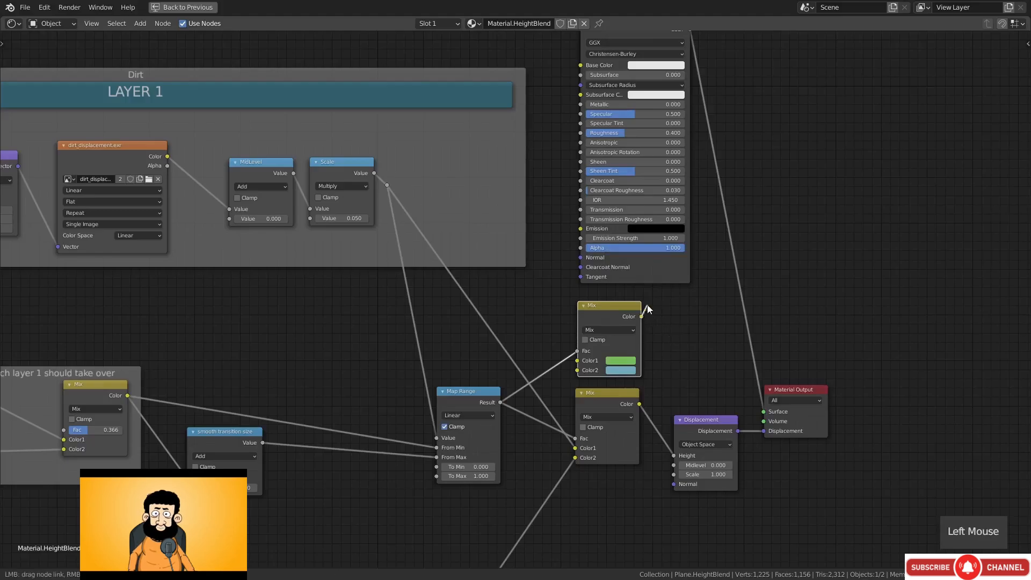
drag(641, 316, 587, 65)
middle_drag(549, 160, 556, 193)
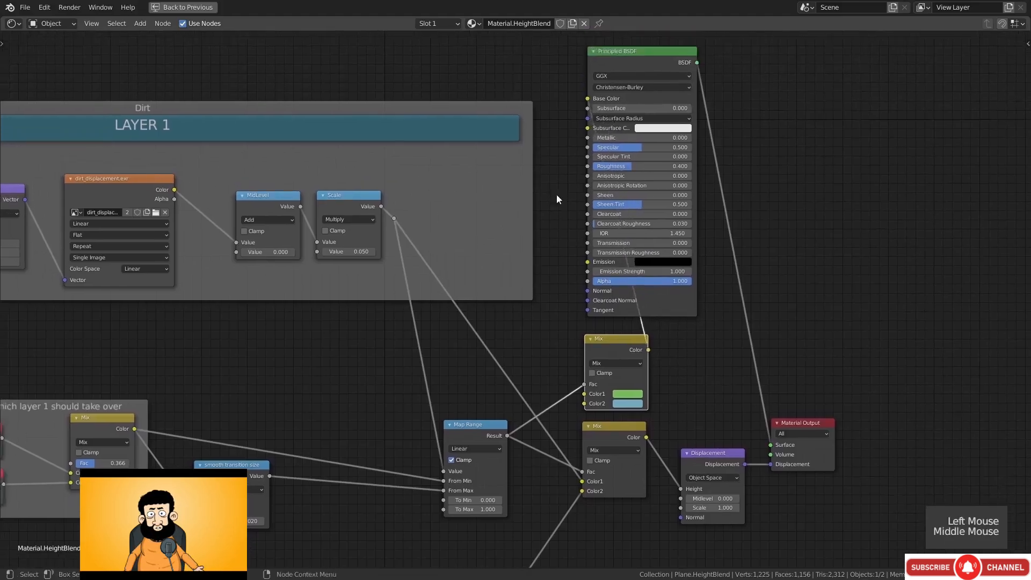
Collapse the Principled BSDF, place it between the color Mix and the Material Output, and restore the full workspace layout
click(642, 49)
key(h)
drag(643, 57, 731, 356)
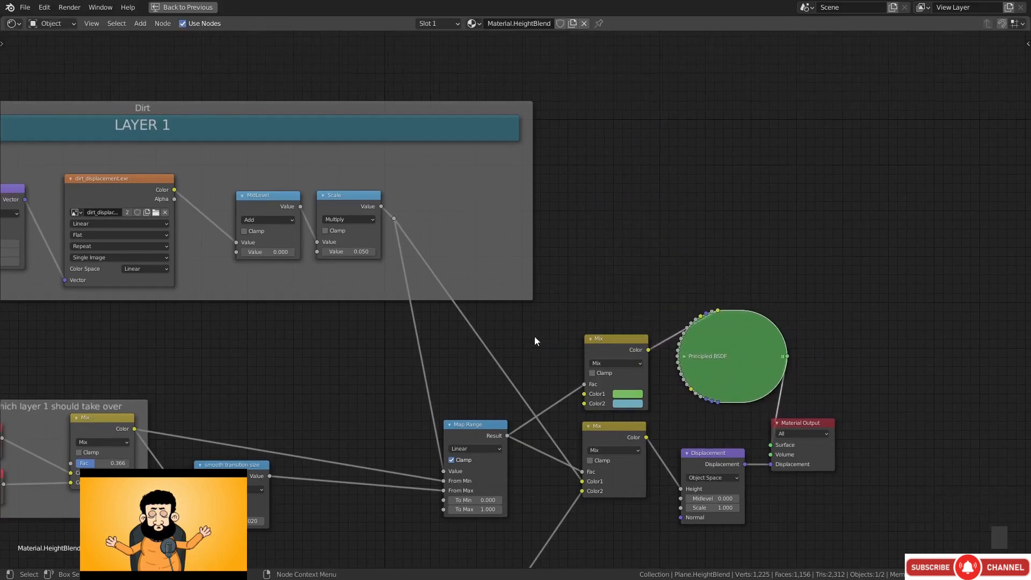
mouse_move(534, 336)
middle_down()
mouse_move(591, 333)
mouse_move(592, 424)
mouse_move(555, 425)
mouse_move(612, 399)
middle_up()
key(ctrl+space)
scroll(558, 426, up, 2)
scroll(591, 452, up, 5)
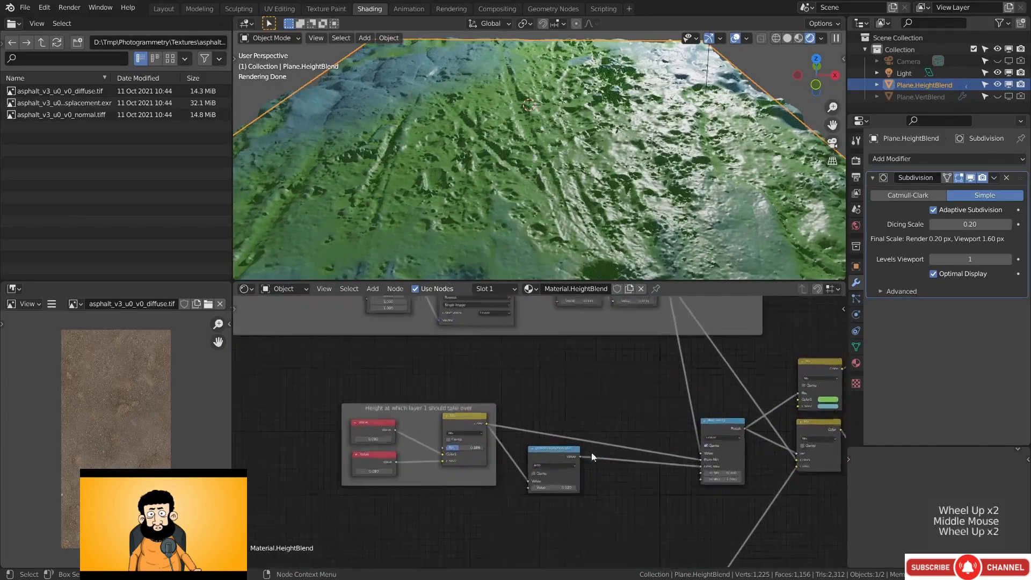
Sweep the takeover-height Mix's Fac to test the blend, and set the smooth transition size node's value to 0.01
drag(447, 451, 469, 452)
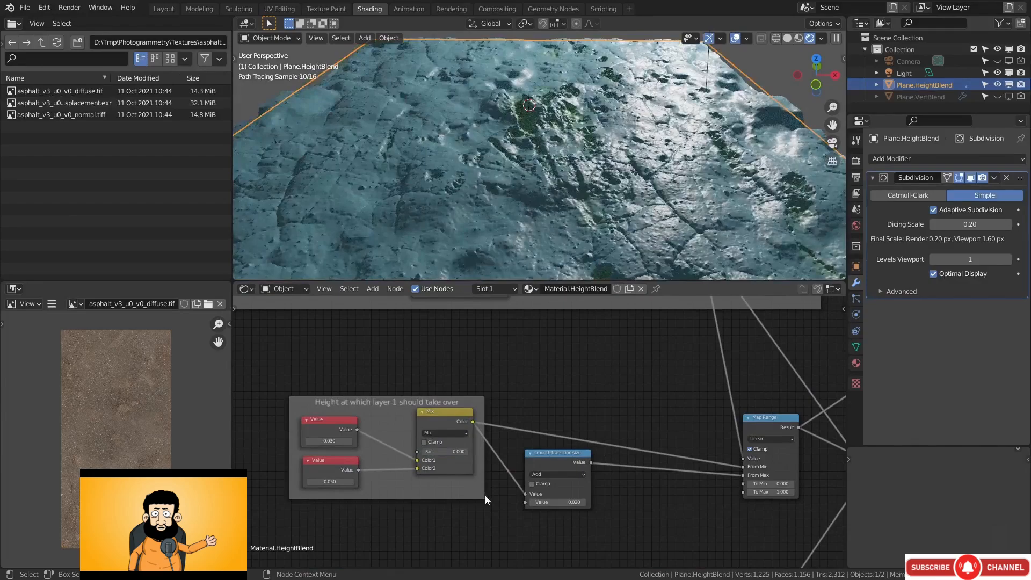
middle_drag(561, 531, 559, 499)
scroll(559, 500, up, 1)
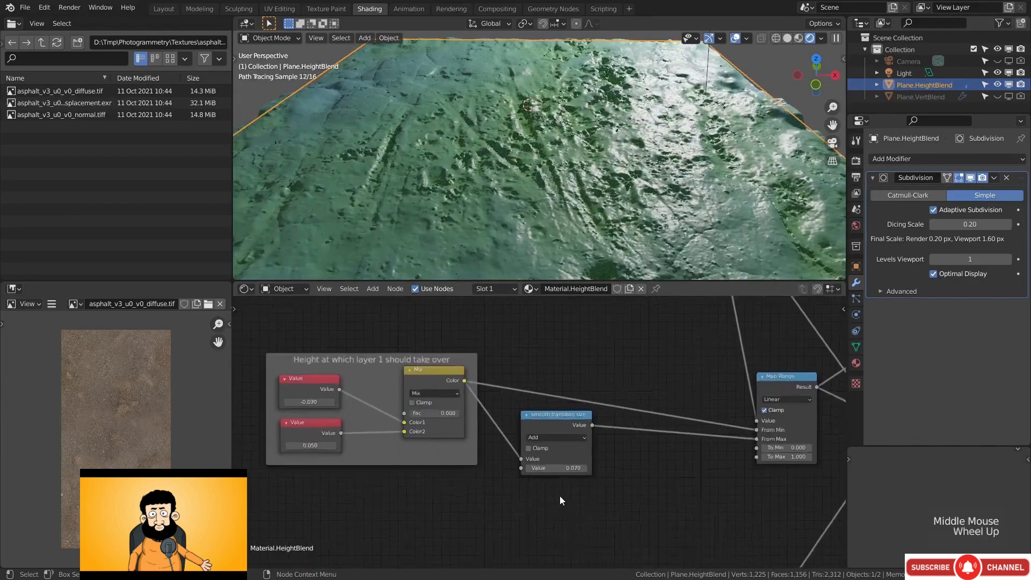
scroll(560, 499, up, 3)
click(563, 481)
text(0.01)
click(563, 481)
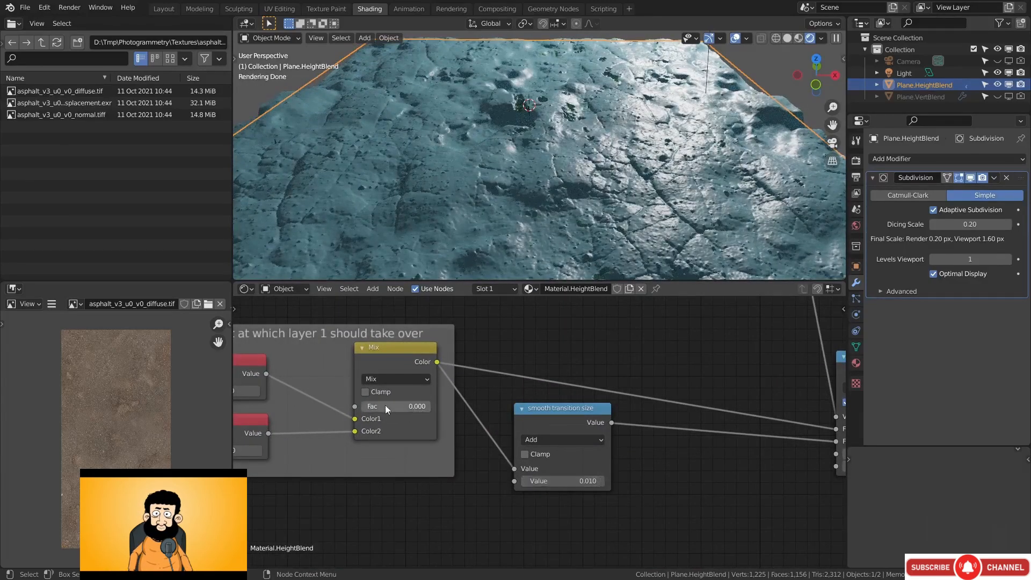
Set the takeover-height Mix's Fac to about 0.45 and view the whole plane in the viewport
drag(385, 406, 392, 407)
scroll(533, 195, down, 3)
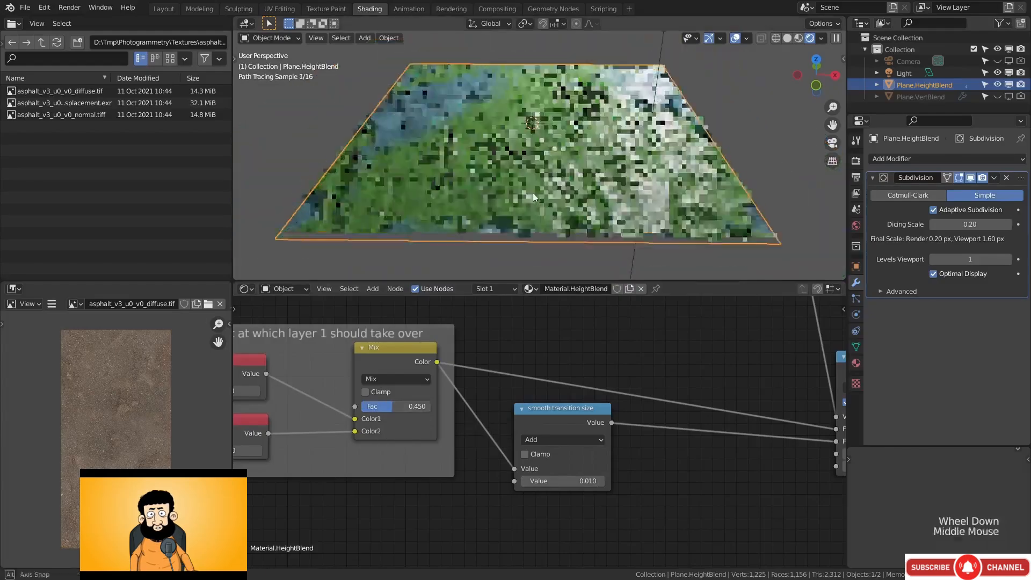
scroll(674, 419, down, 3)
middle_drag(675, 419, 533, 424)
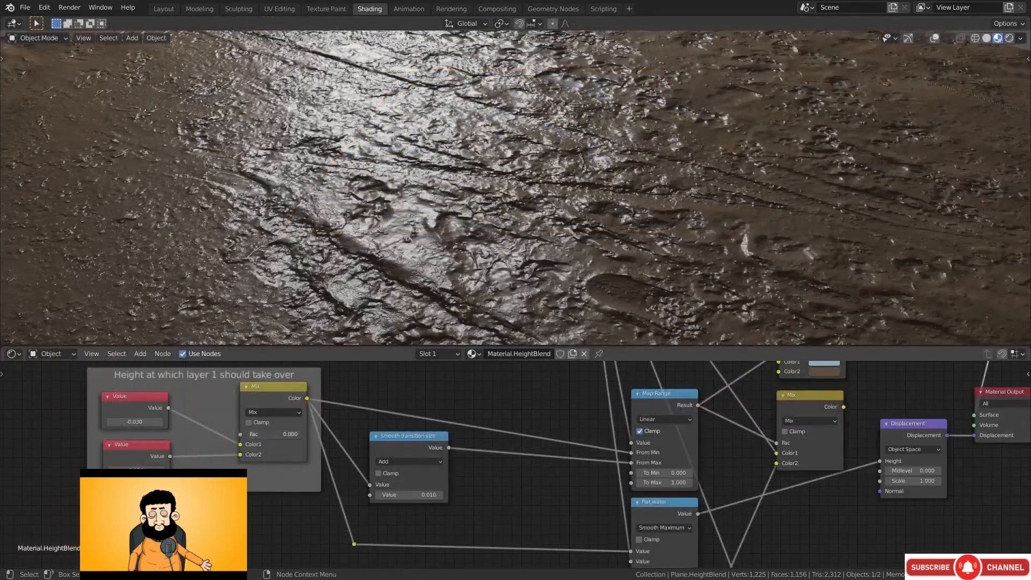
drag(247, 434, 298, 434)
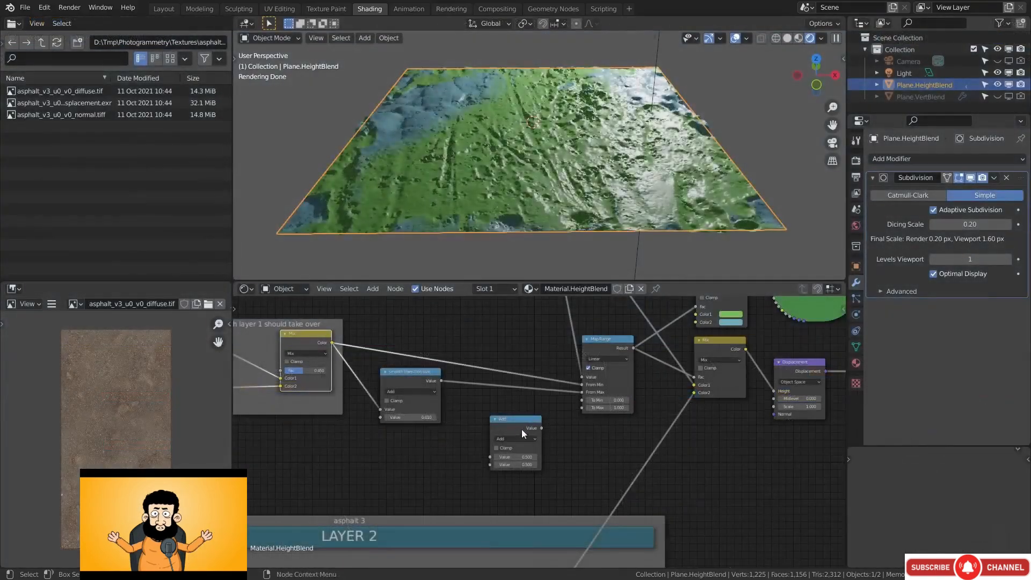
Change the new Math node's operation from Add to Smooth Maximum
click(513, 439)
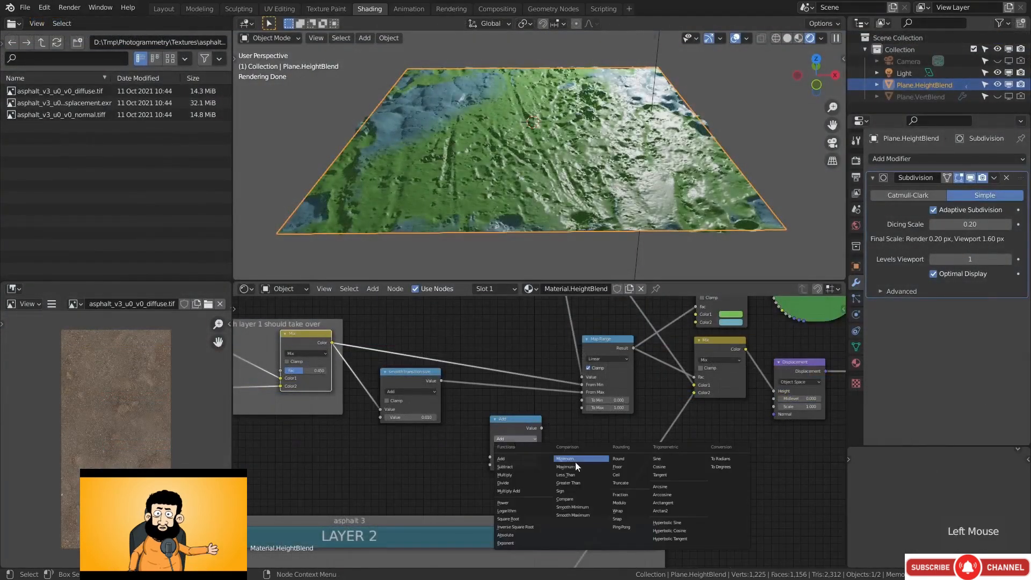
click(459, 458)
scroll(495, 447, up, 4)
click(495, 447)
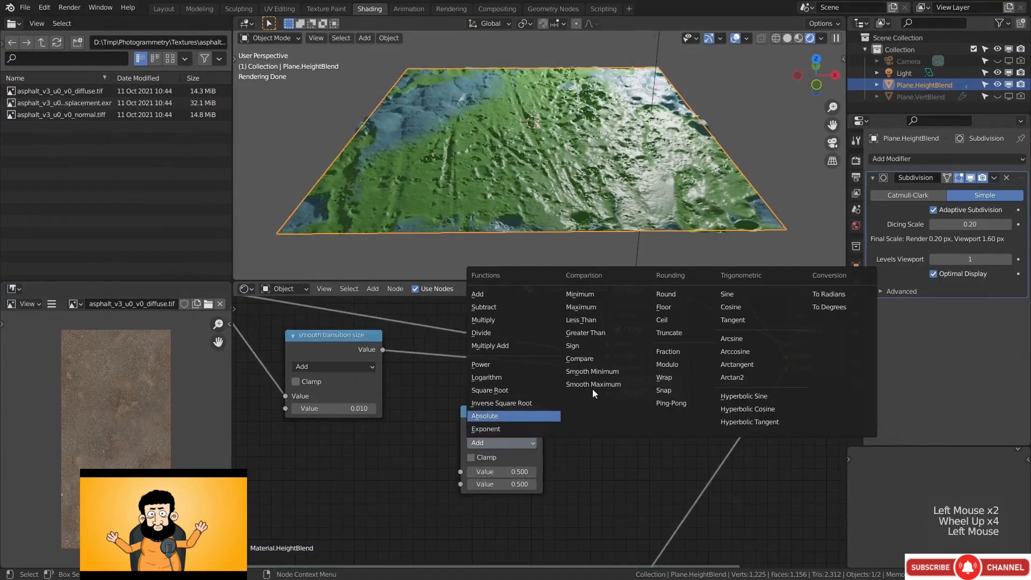
click(599, 370)
click(515, 445)
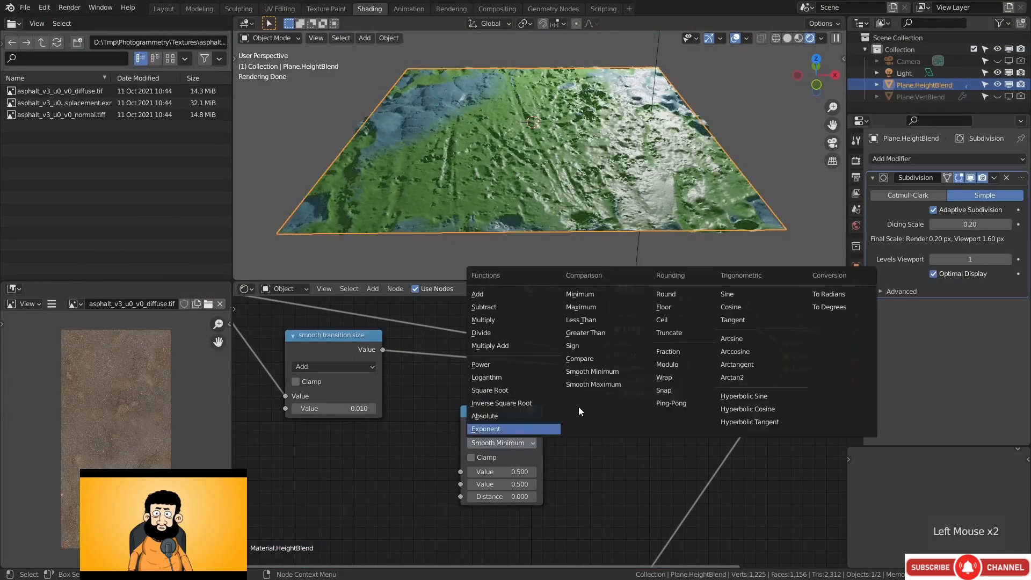
click(594, 384)
Connect the takeover-height Mix's Color to the Smooth Maximum's first Value, routing the link beneath the smooth transition size node with a reroute
middle_drag(345, 449, 484, 456)
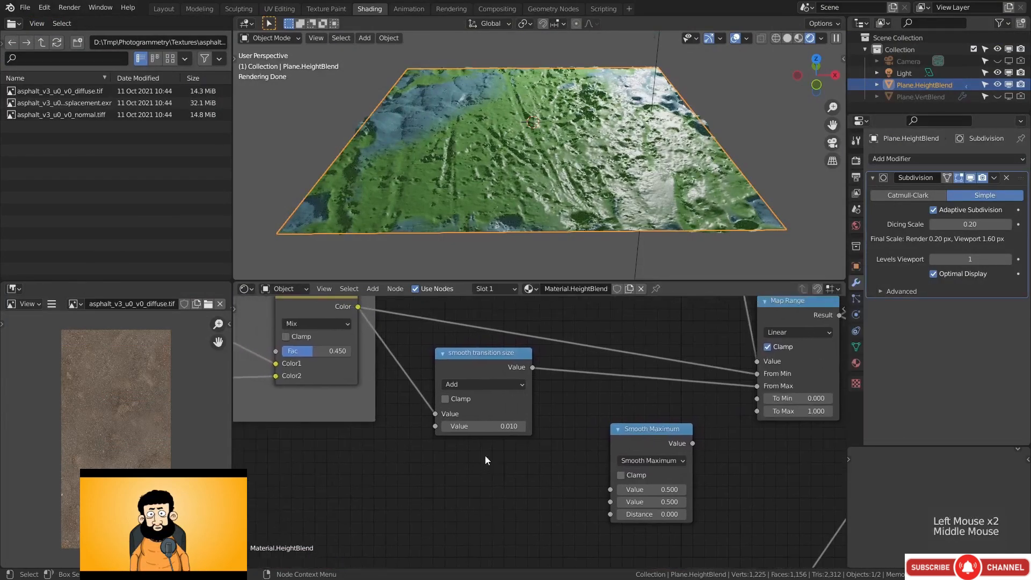
scroll(485, 456, down, 1)
drag(370, 317, 605, 485)
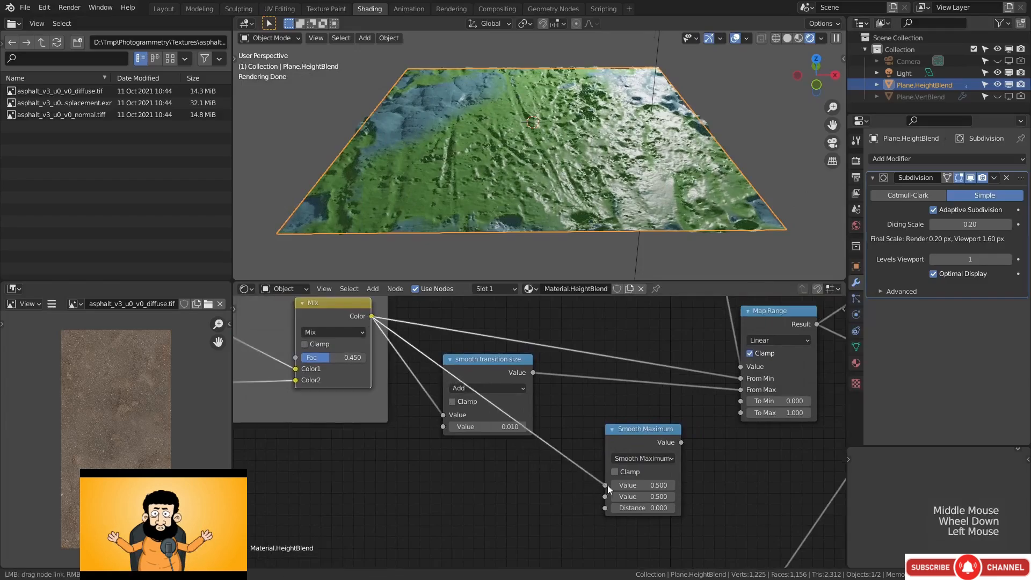
shift+right_drag(542, 424, 539, 468)
key(g)
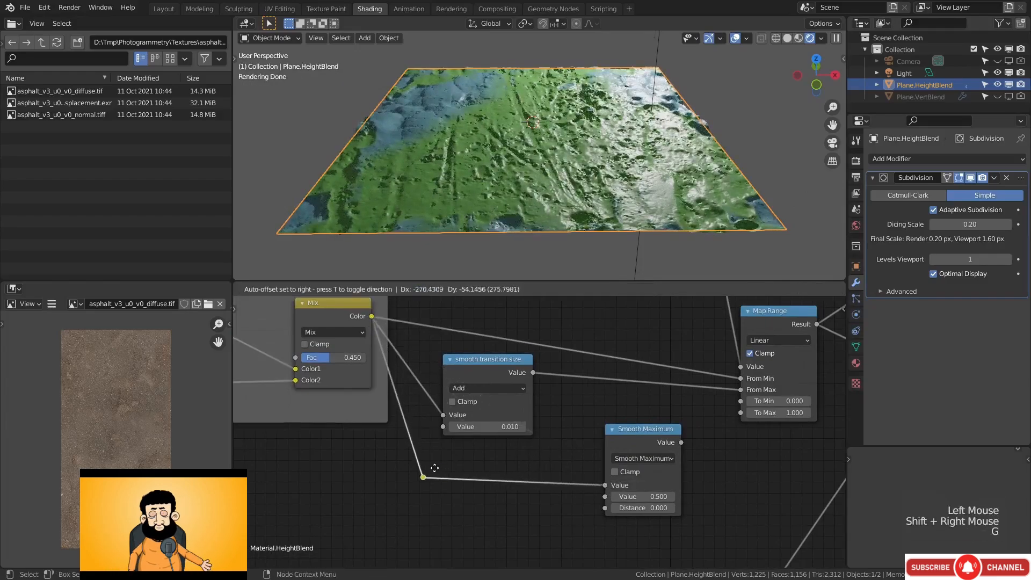
click(438, 475)
Place the Smooth Maximum below Map Range, feed layer 1's height into its second Value, and connect its output to the Displacement Height
scroll(555, 461, down, 5)
middle_drag(570, 457, 458, 500)
click(476, 498)
key(g)
click(542, 500)
drag(507, 308, 675, 468)
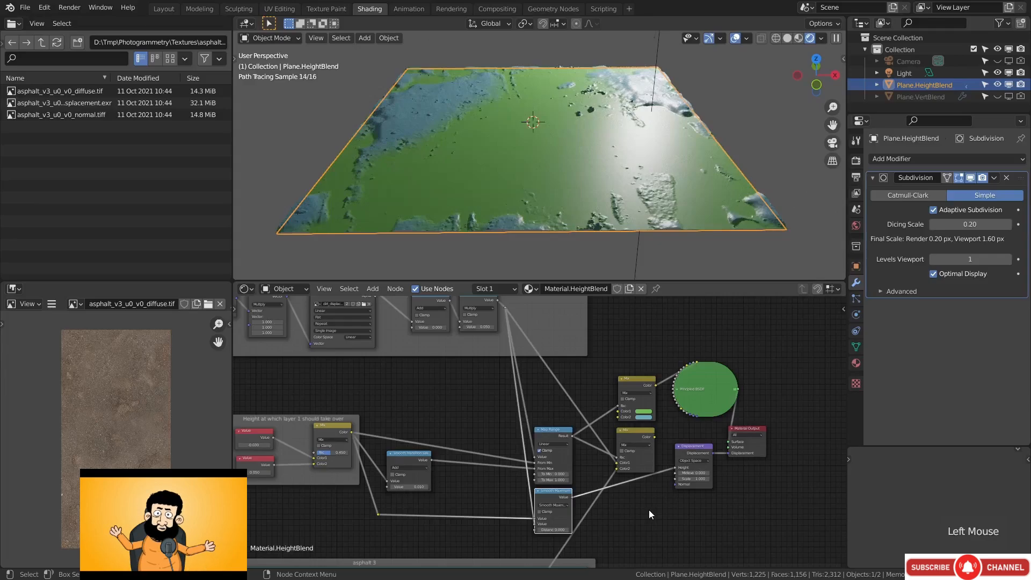
Set the Smooth Maximum's Distance to 0.01 and the takeover-height Mix's Fac to about 0.37
scroll(546, 517, up, 3)
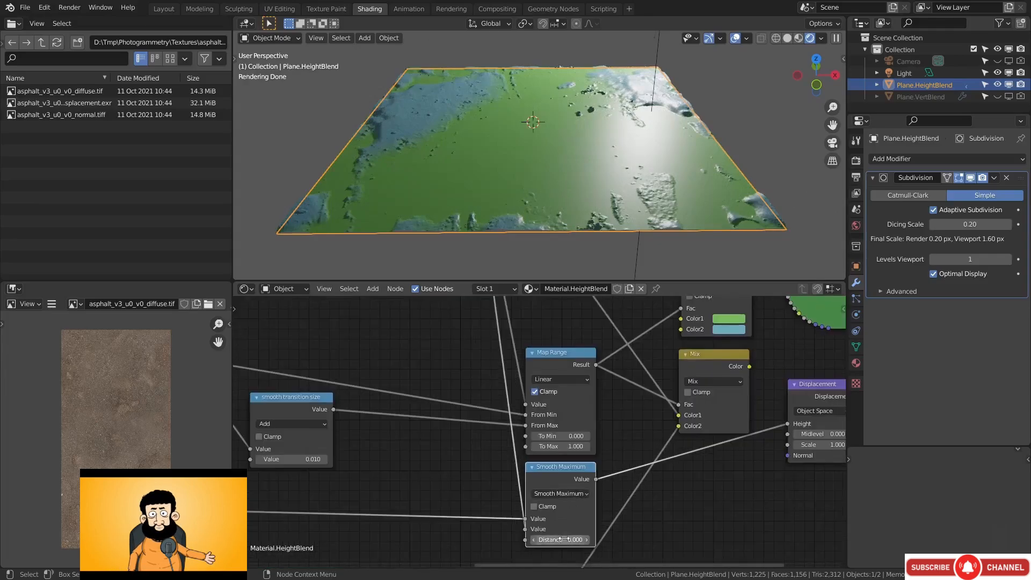
click(562, 539)
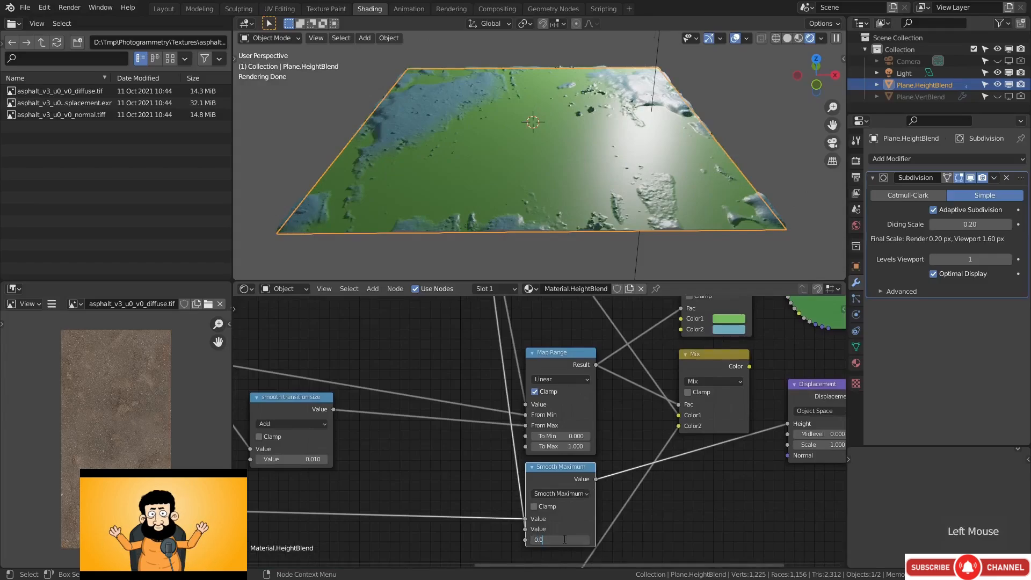
text(1)
key(Return)
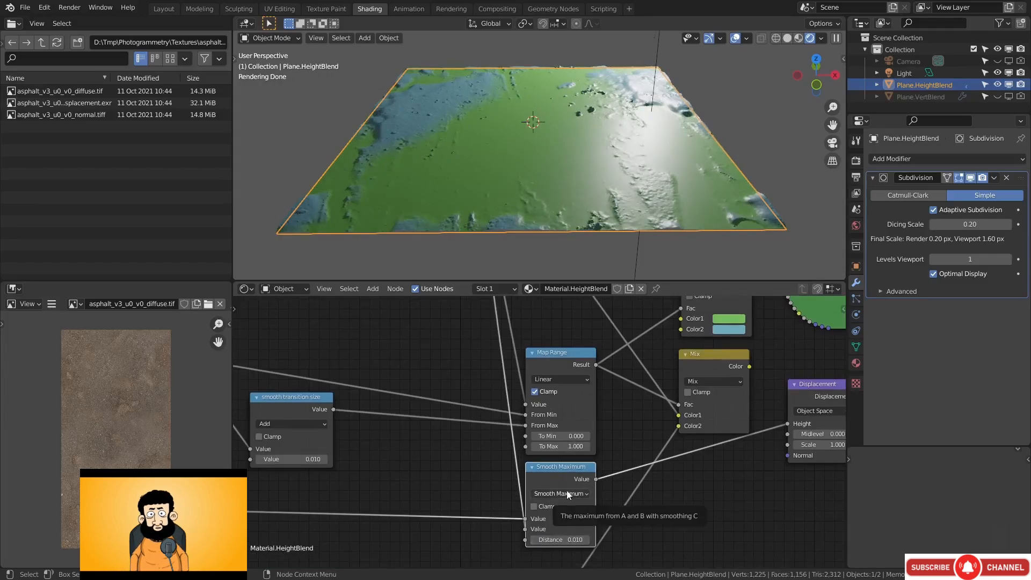
scroll(569, 489, down, 2)
middle_drag(378, 499, 464, 497)
mouse_move(310, 411)
mouse_down()
mouse_move(287, 412)
mouse_move(321, 413)
mouse_up()
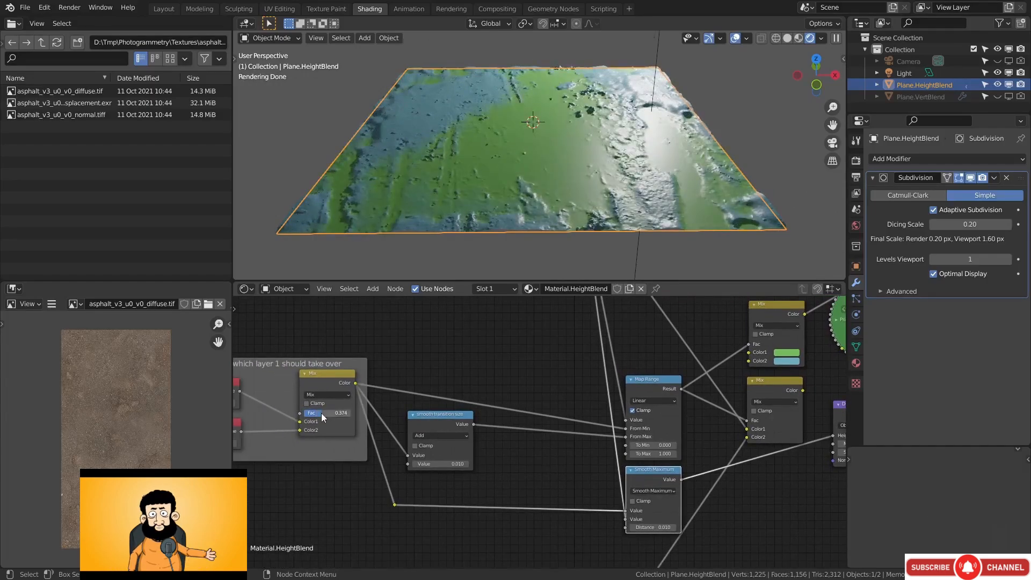
Copy the color Mix's green Color1 onto Color2, and change Color1 to blue
drag(787, 352, 785, 361)
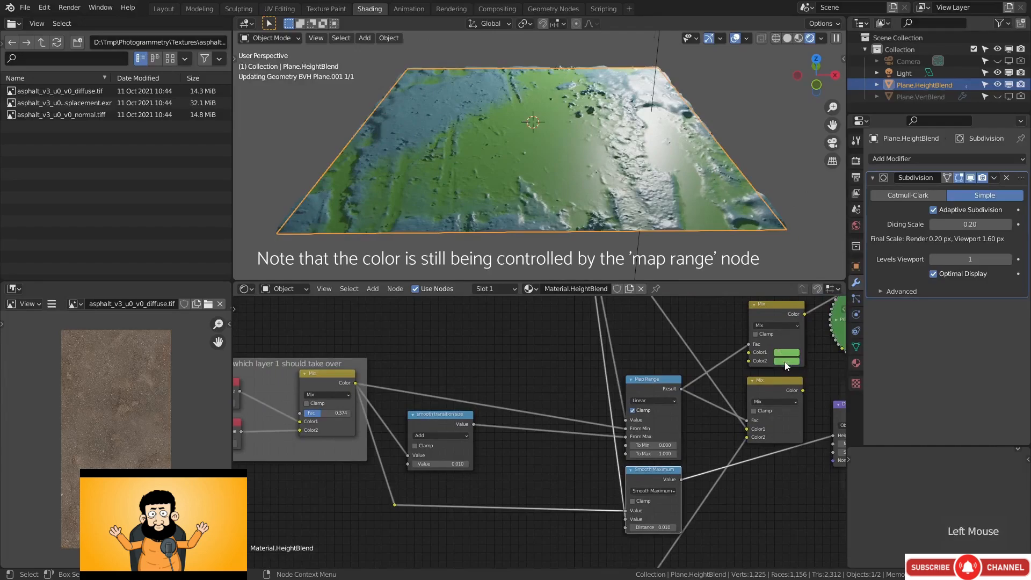
click(788, 354)
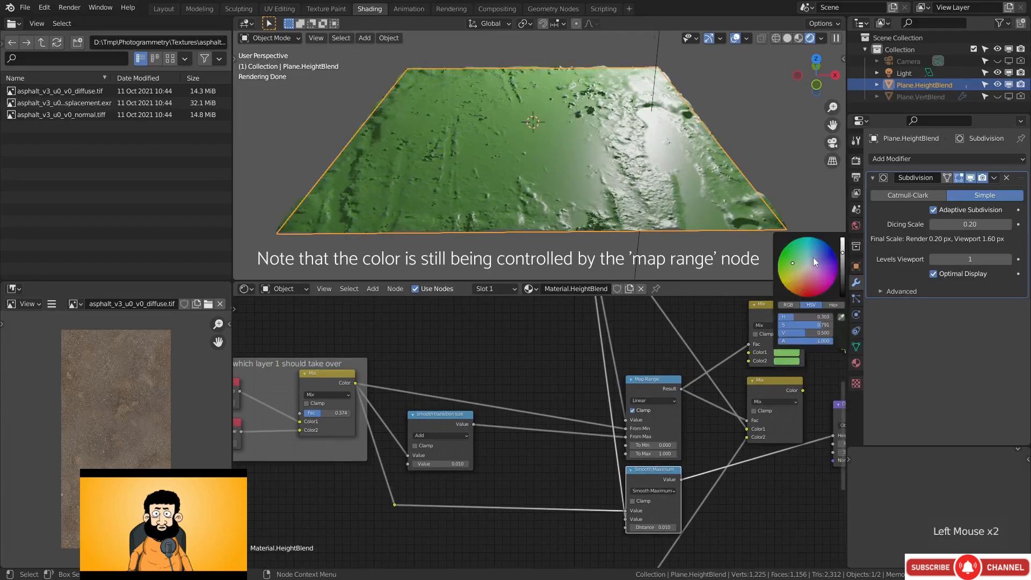
click(814, 258)
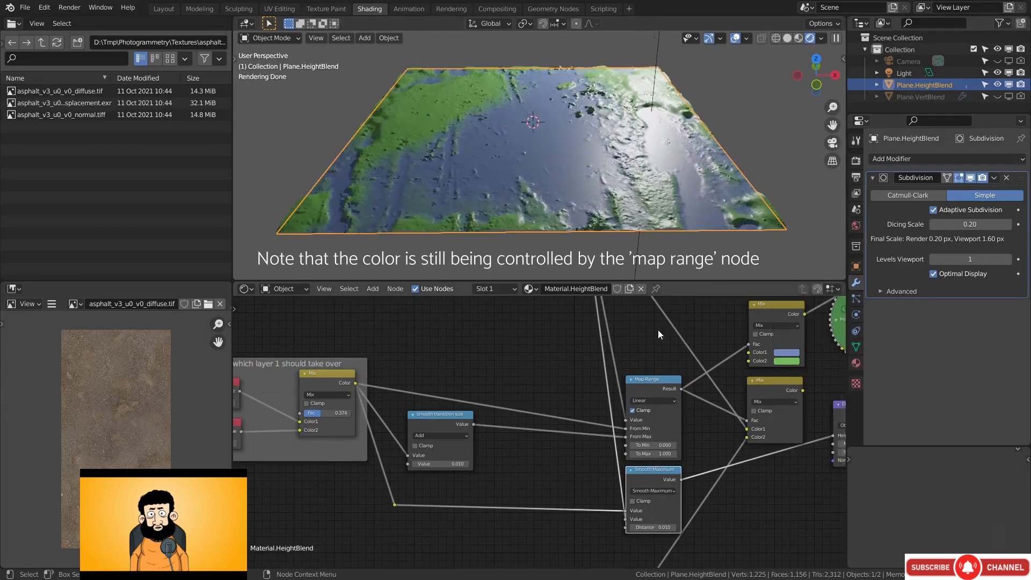
Raise the takeover-height Mix's Fac to about 0.59 and set the Smooth Maximum's Distance to 0.001
drag(322, 413, 333, 414)
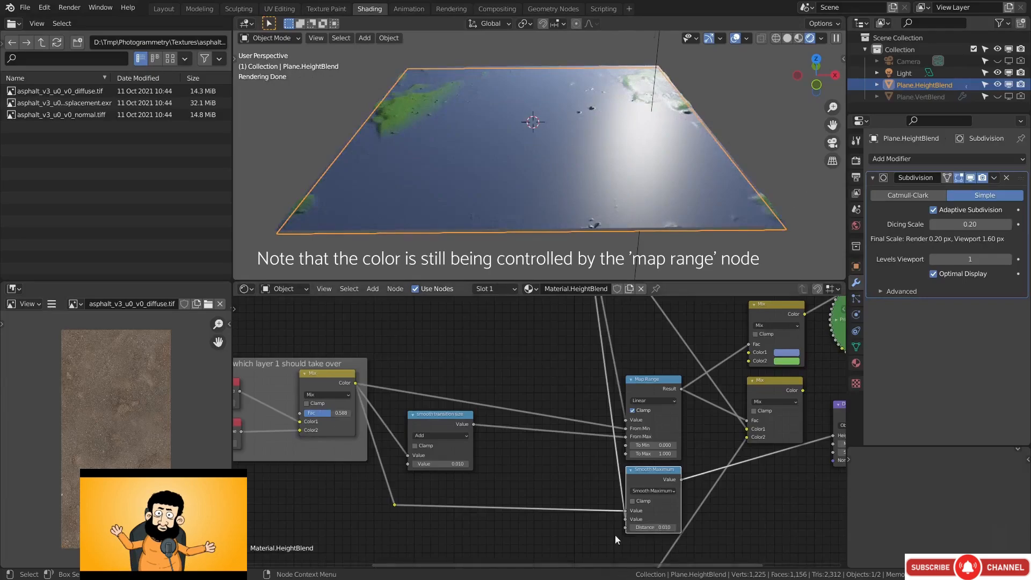
scroll(615, 536, up, 3)
click(668, 542)
text(0)
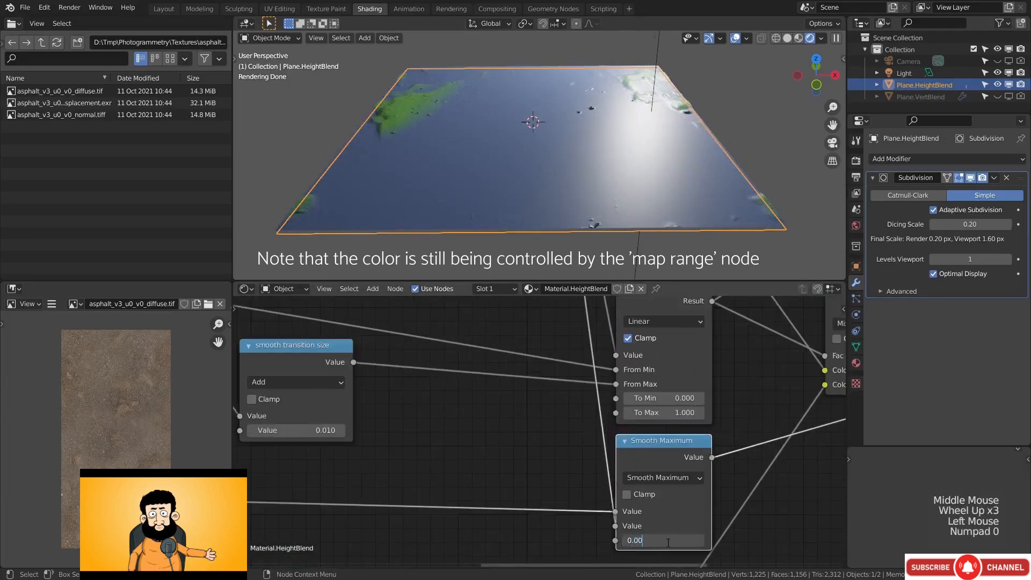
key(Return)
Set the Smooth Maximum's Distance to 0 and adjust the takeover-height Mix's Fac to about 0.38
click(666, 541)
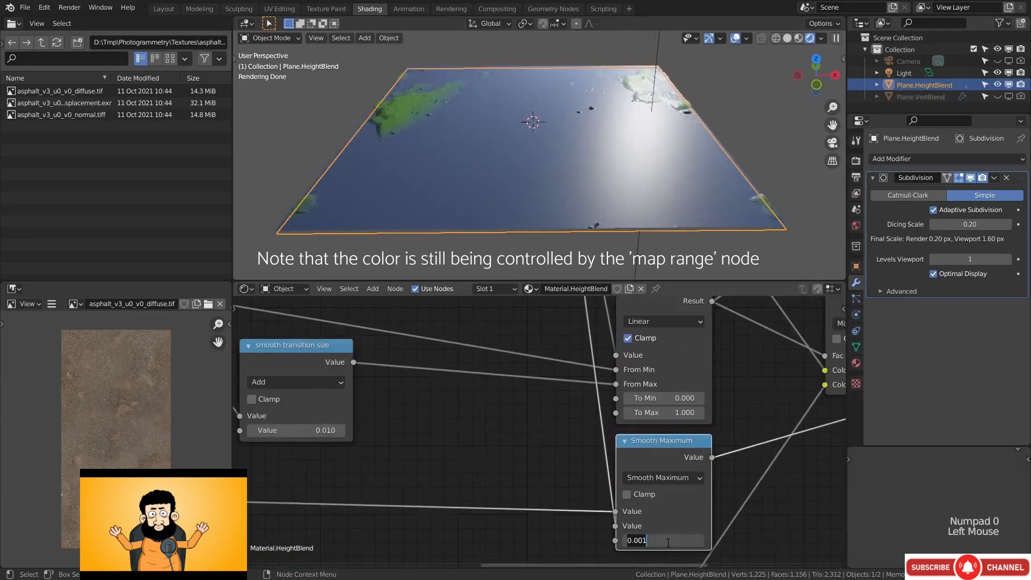
text(0.0)
key(Return)
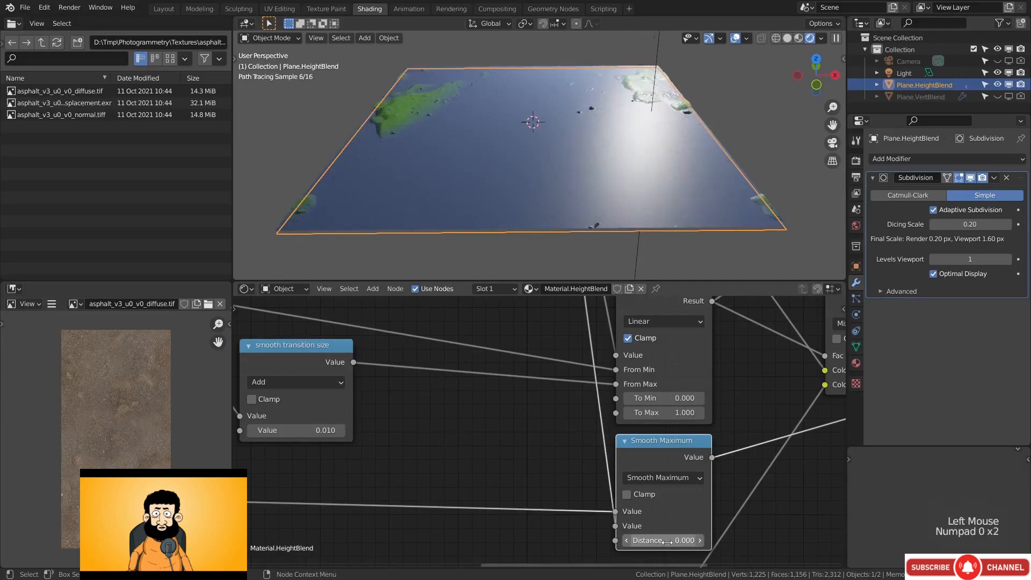
scroll(330, 460, down, 3)
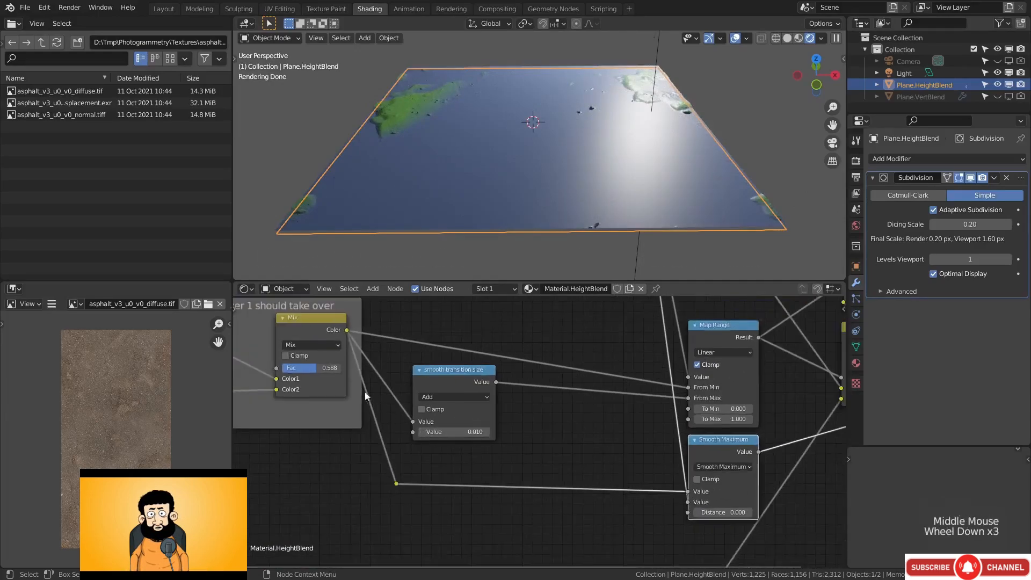
mouse_move(320, 366)
mouse_down()
mouse_move(338, 367)
mouse_move(312, 367)
mouse_up()
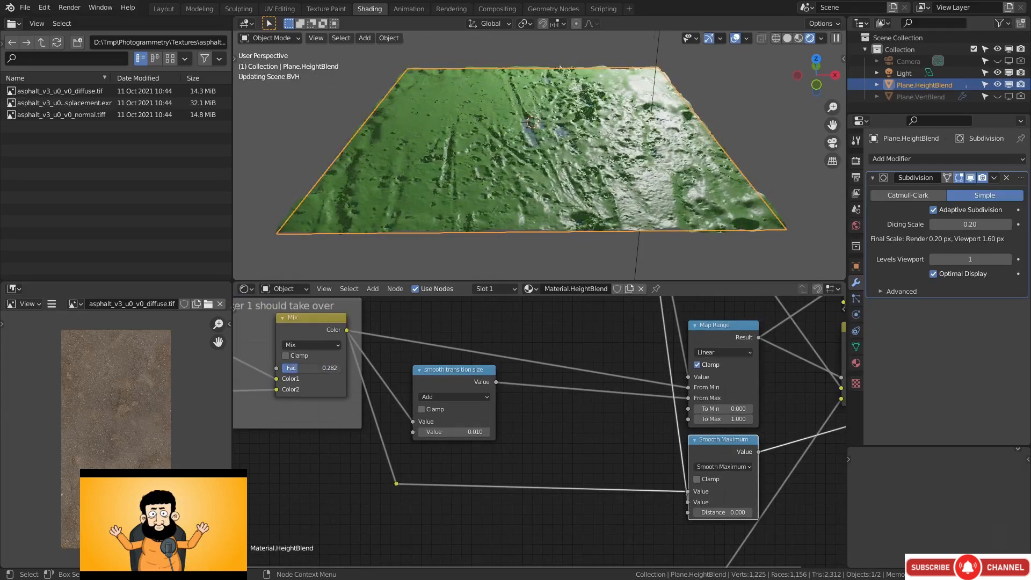
drag(299, 368, 304, 367)
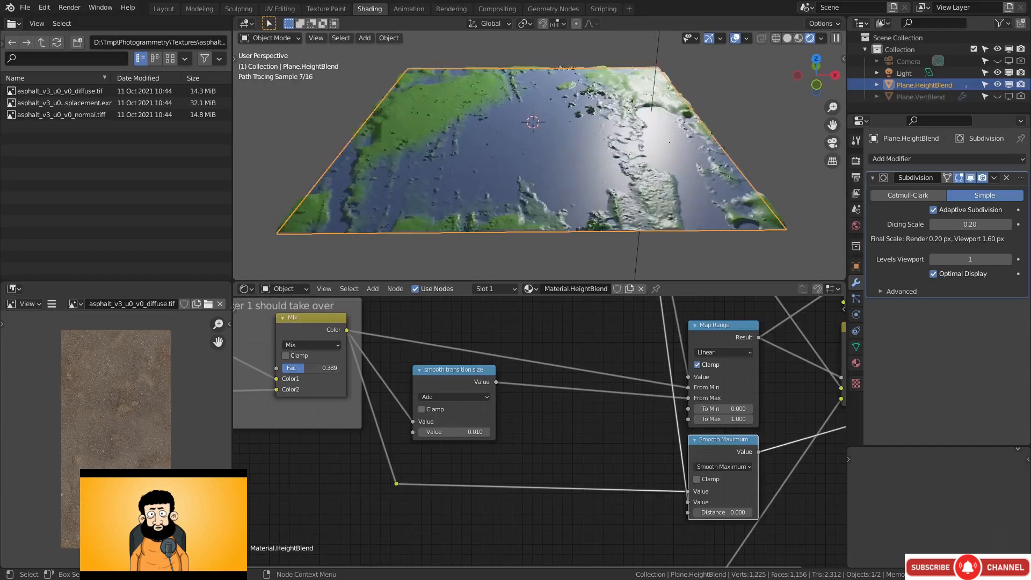
Label the Smooth Maximum node "Flat water"
scroll(608, 443, up, 4)
click(607, 442)
key(F2)
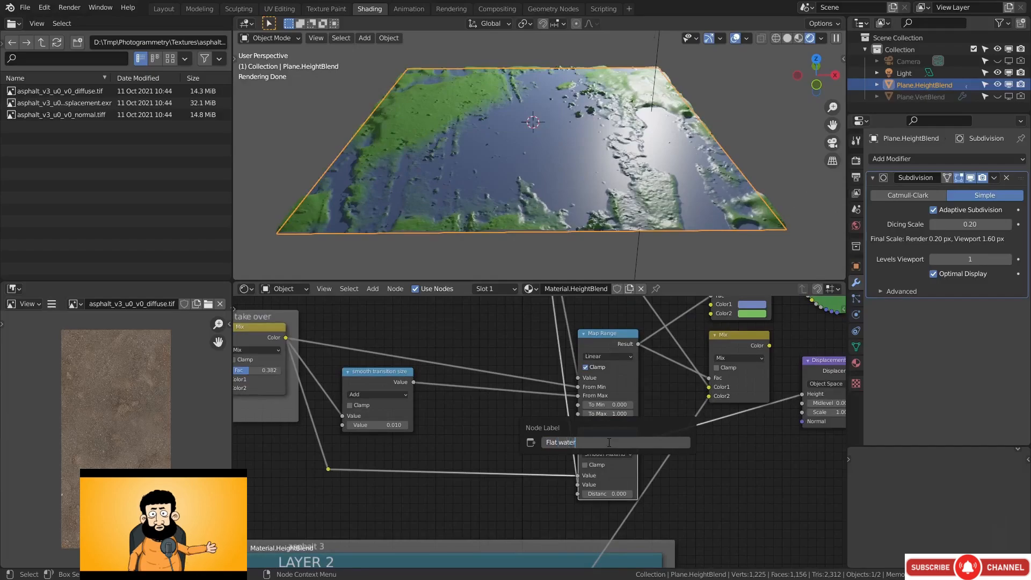
key(Return)
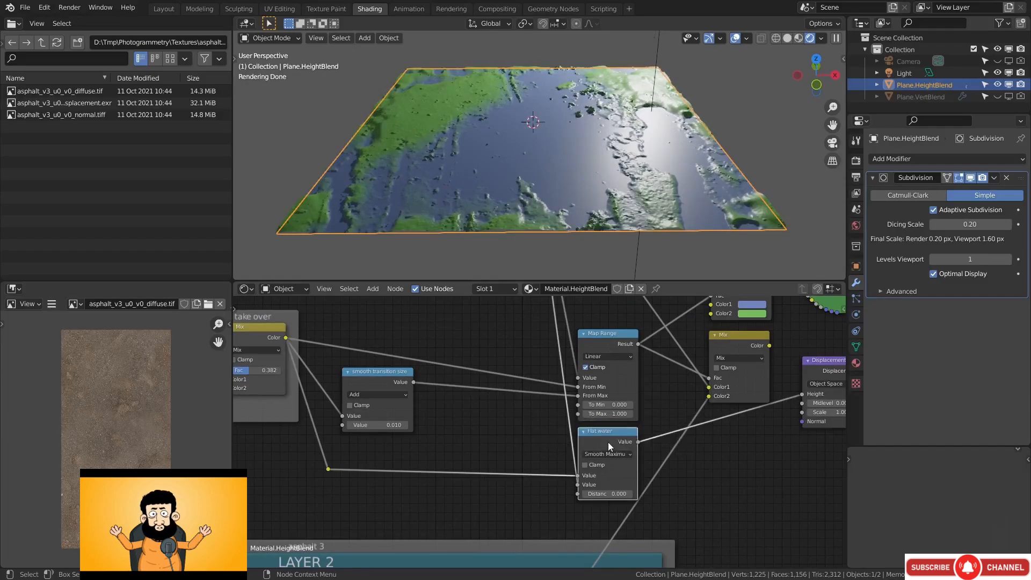
Maximize the node editor and move the asphalt 3 LAYER 2 frame down to make room below the Flat water node
scroll(608, 442, down, 5)
middle_drag(550, 437, 583, 385)
key(ctrl+space)
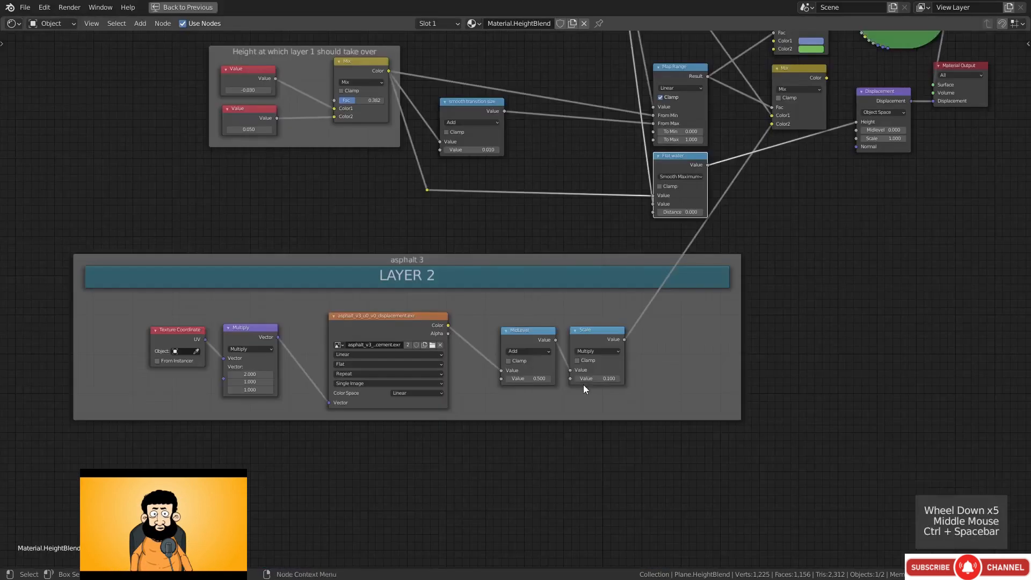
click(476, 263)
key(g)
middle_drag(560, 276, 554, 284)
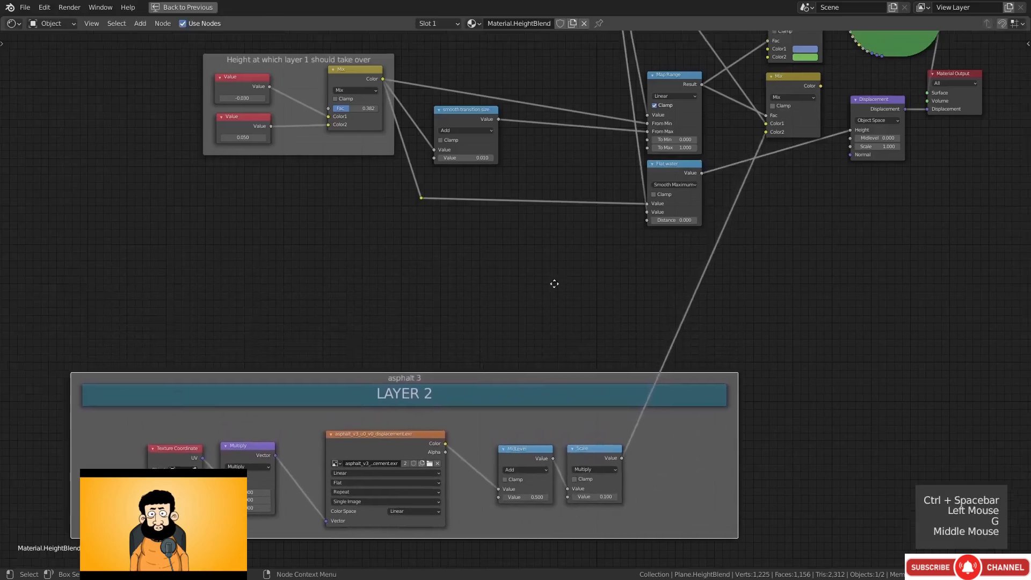
Duplicate the Flat water node, place the copy below it, and label the copy "The highest wins"
scroll(638, 216, up, 2)
click(633, 205)
key(shift+d)
click(603, 327)
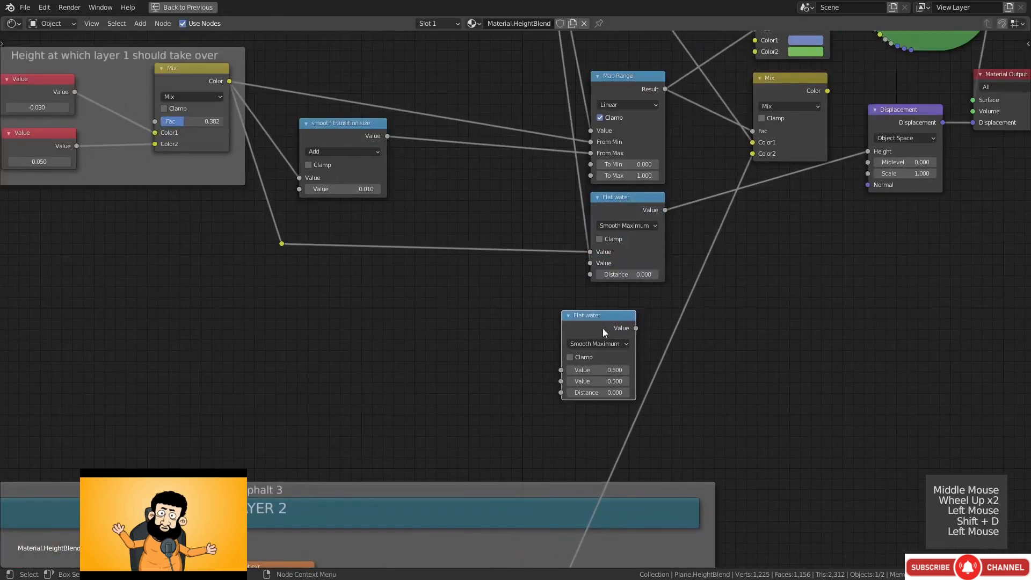
click(595, 326)
key(F2)
text(The highest)
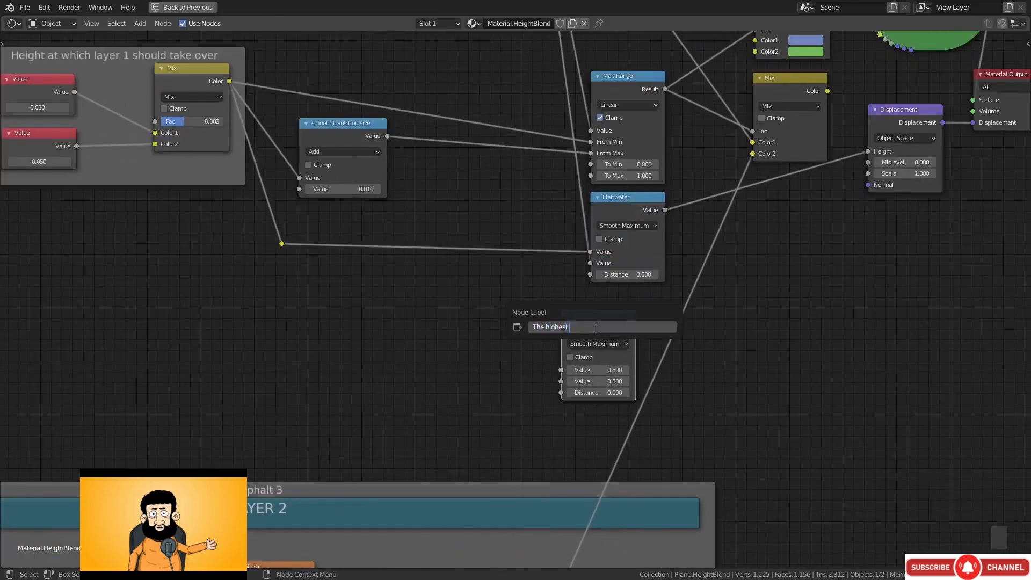
text( wins)
key(Return)
Move "The highest wins" node below the displacement Mix, and connect LAYER 2's Scale output to its second Value
scroll(594, 327, down, 2)
click(614, 422)
key(g)
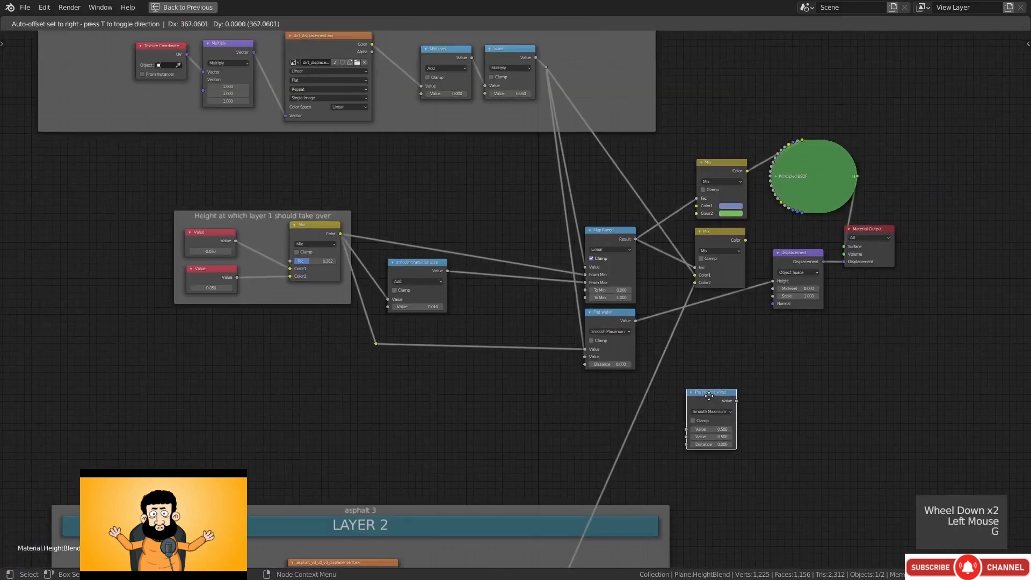
click(631, 413)
middle_drag(630, 413, 592, 306)
drag(525, 472, 651, 324)
middle_drag(648, 320, 603, 396)
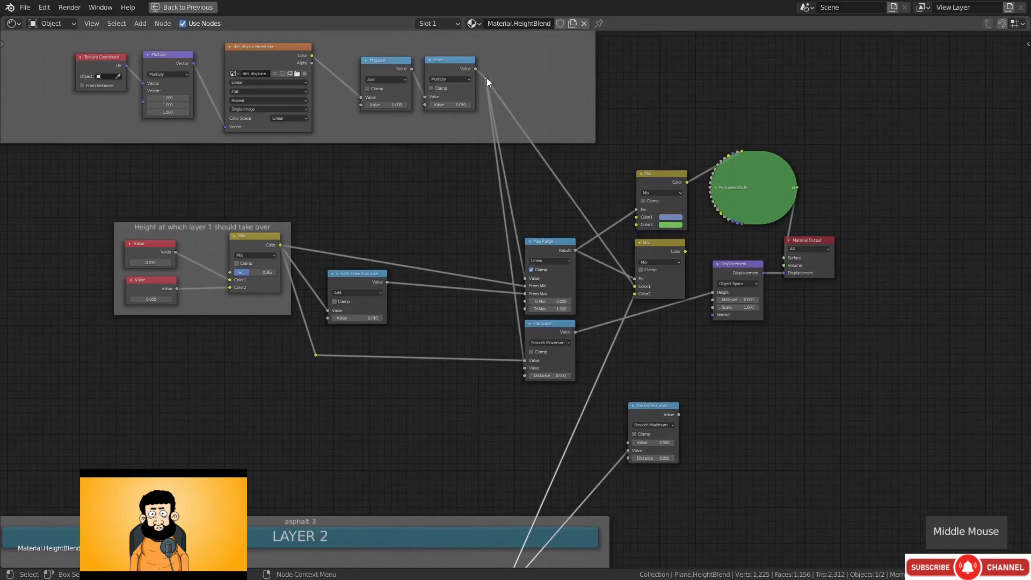
Connect LAYER 1's Scale output to the first Value of "The highest wins" node and its output to the Displacement Height
drag(486, 78, 628, 442)
middle_drag(596, 439, 557, 368)
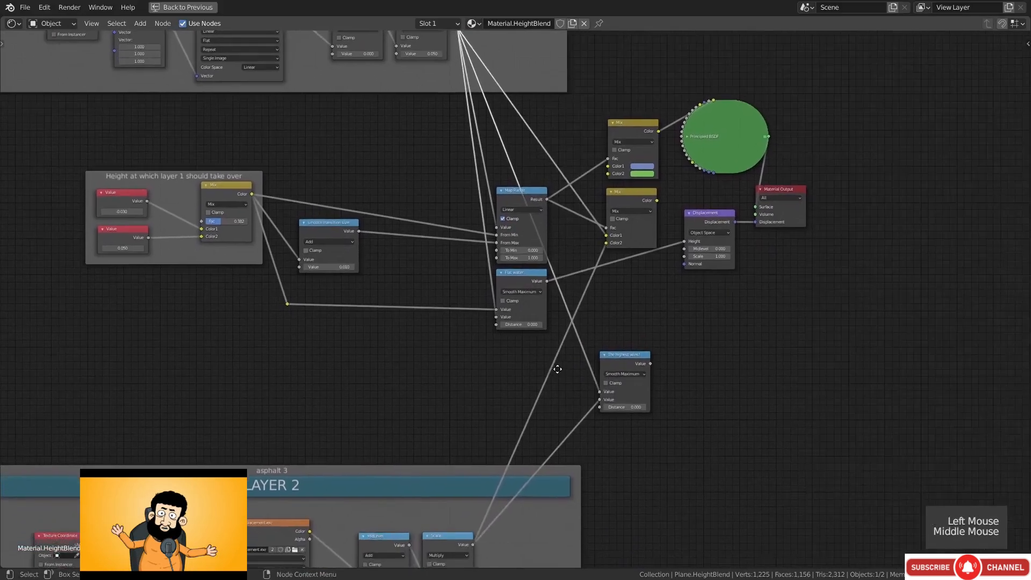
scroll(676, 402, up, 4)
drag(698, 388, 743, 223)
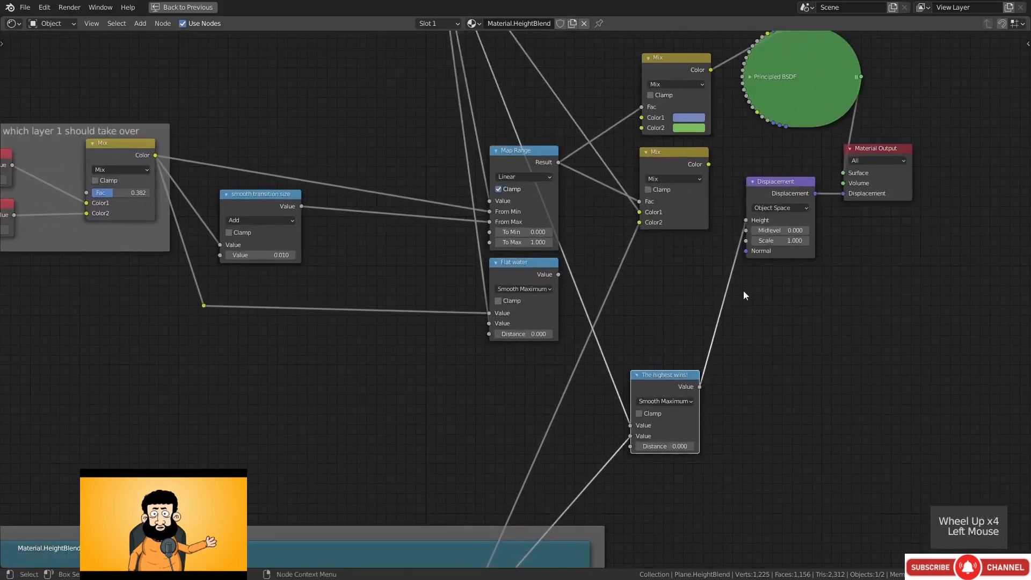
Restore the full workspace layout and set the Distance of "The highest wins" node to 0.001
key(ctrl+space)
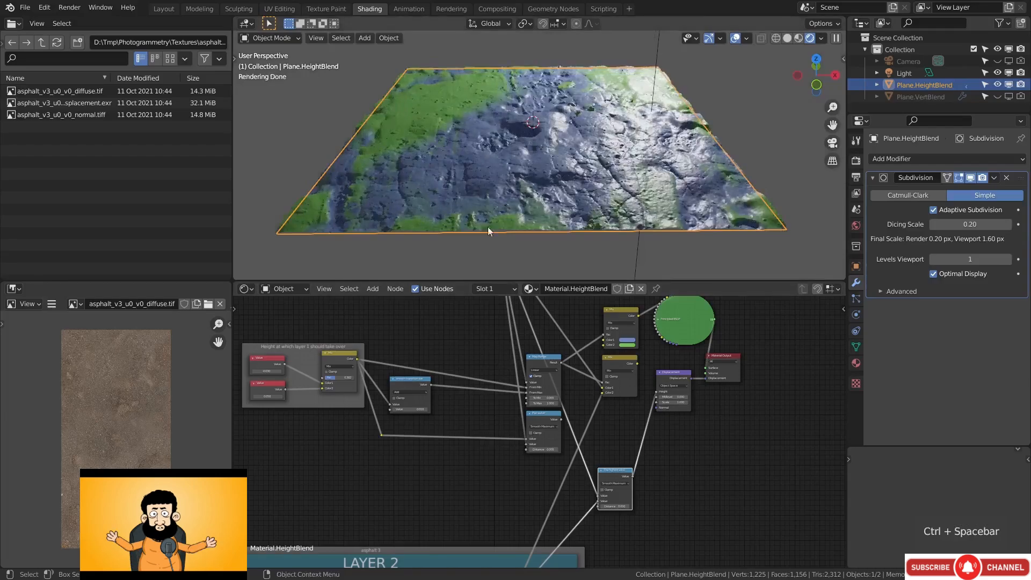
scroll(614, 496, up, 6)
drag(590, 530, 607, 530)
middle_drag(607, 530, 578, 470)
shift+drag(577, 470, 550, 471)
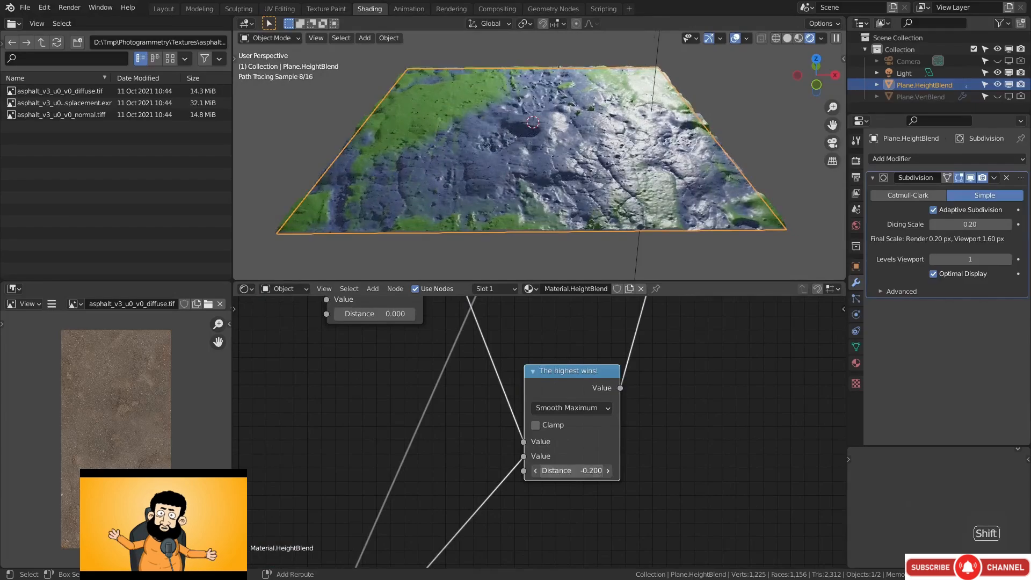
click(570, 470)
text(0.001)
key(Return)
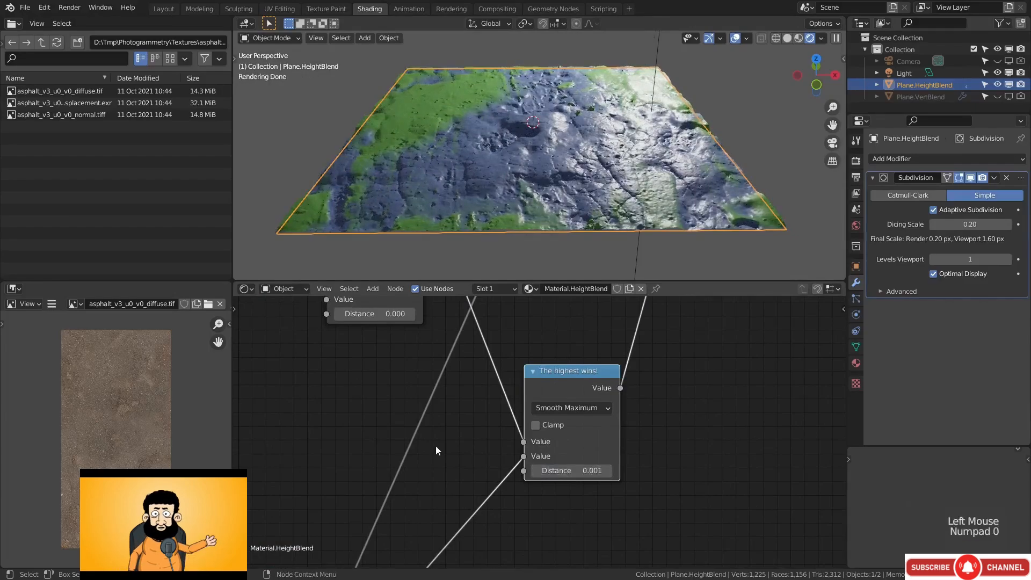
Raise the MidLevel value of LAYER 2 in 0.1 increments past 1.200 to test the blend on the plane
scroll(480, 185, down, 2)
middle_drag(473, 185, 490, 198)
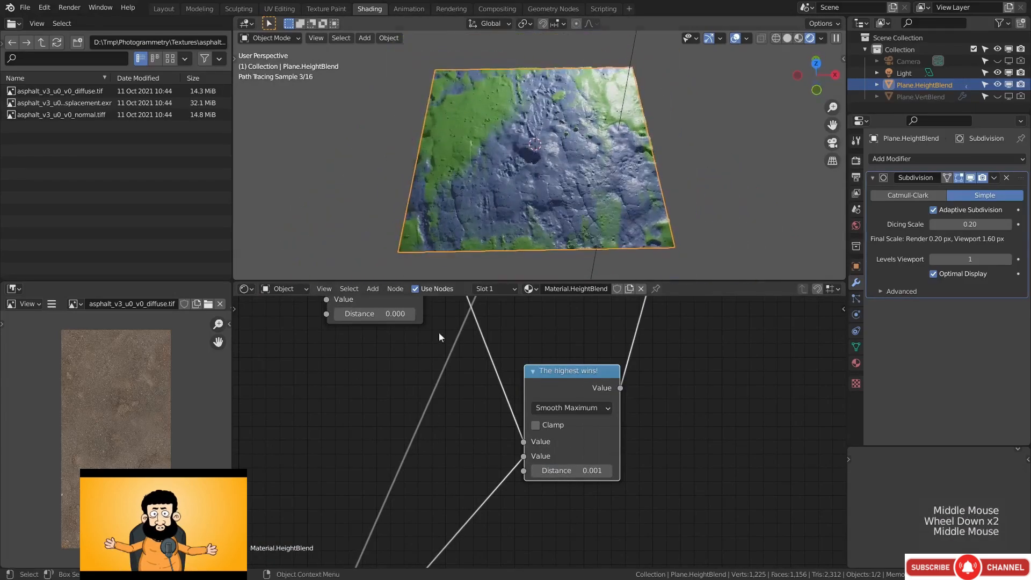
scroll(259, 385, down, 2)
mouse_move(258, 385)
middle_down()
mouse_move(375, 394)
mouse_move(455, 332)
middle_up()
mouse_move(423, 418)
middle_down()
mouse_move(467, 318)
mouse_move(490, 361)
middle_up()
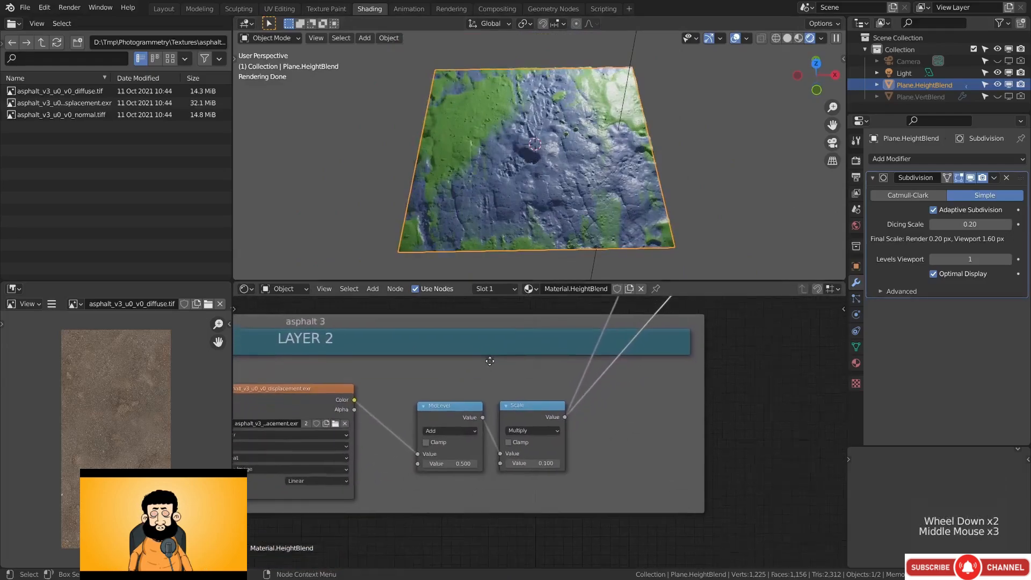
scroll(431, 492, up, 4)
click(447, 472)
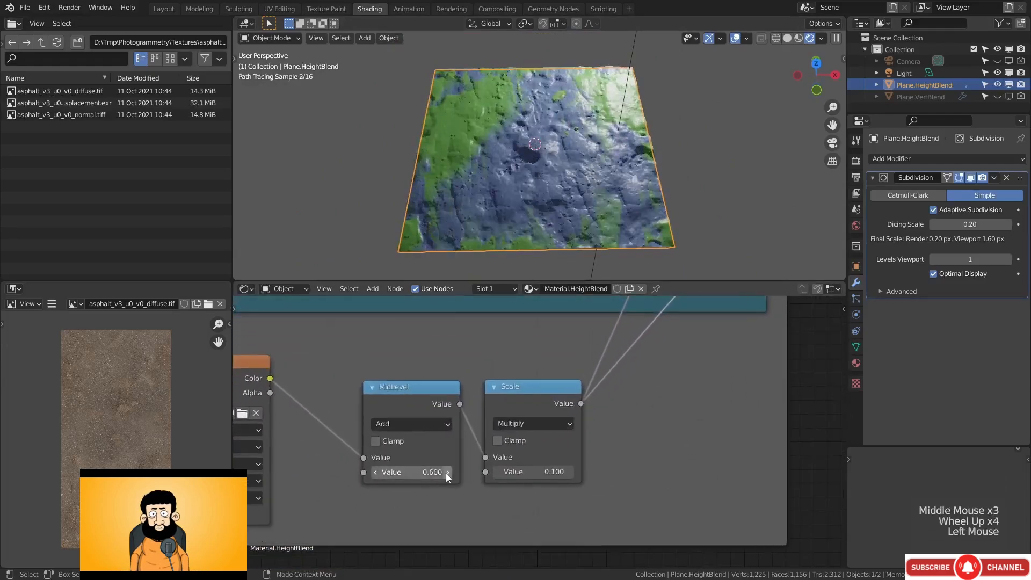
click(446, 473)
click(446, 473)
click(446, 472)
click(447, 472)
click(447, 472)
click(447, 472)
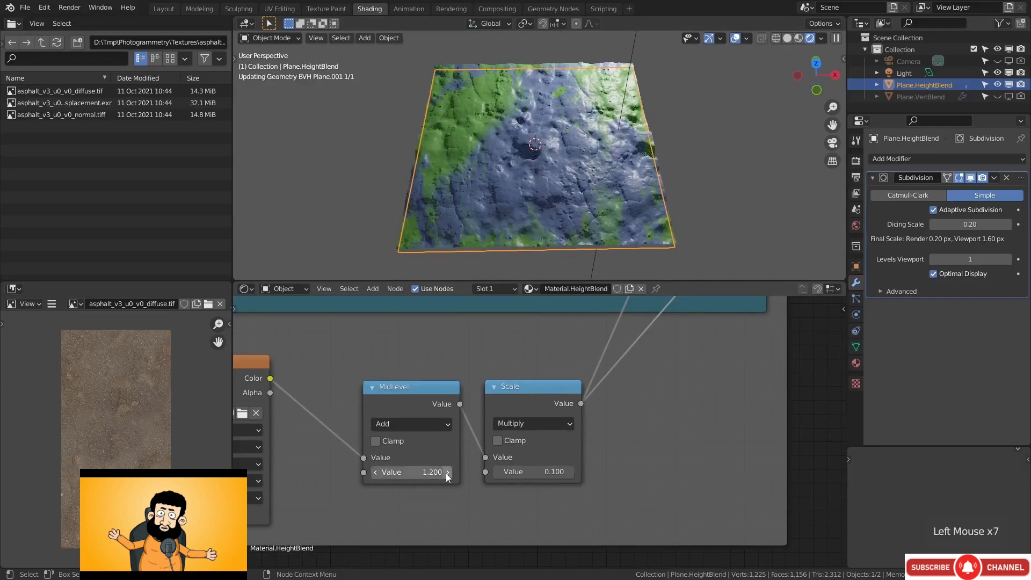
click(447, 473)
Lower LAYER 2's MidLevel value in 0.1 increments past 0.200, and undo the last change
click(375, 472)
click(374, 472)
click(375, 472)
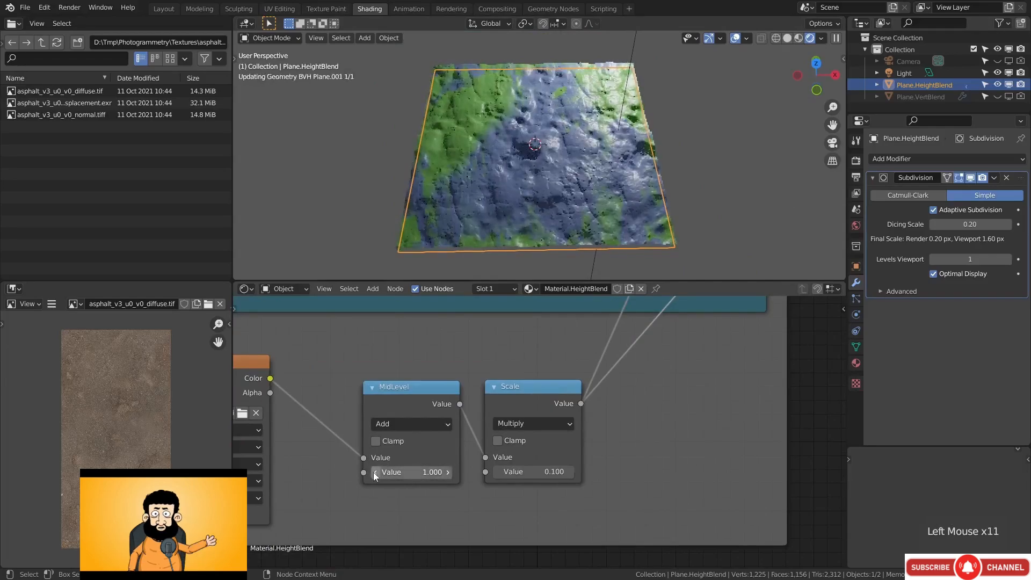
click(375, 472)
click(374, 472)
click(374, 472)
click(374, 472)
click(374, 472)
click(374, 472)
click(374, 472)
click(374, 472)
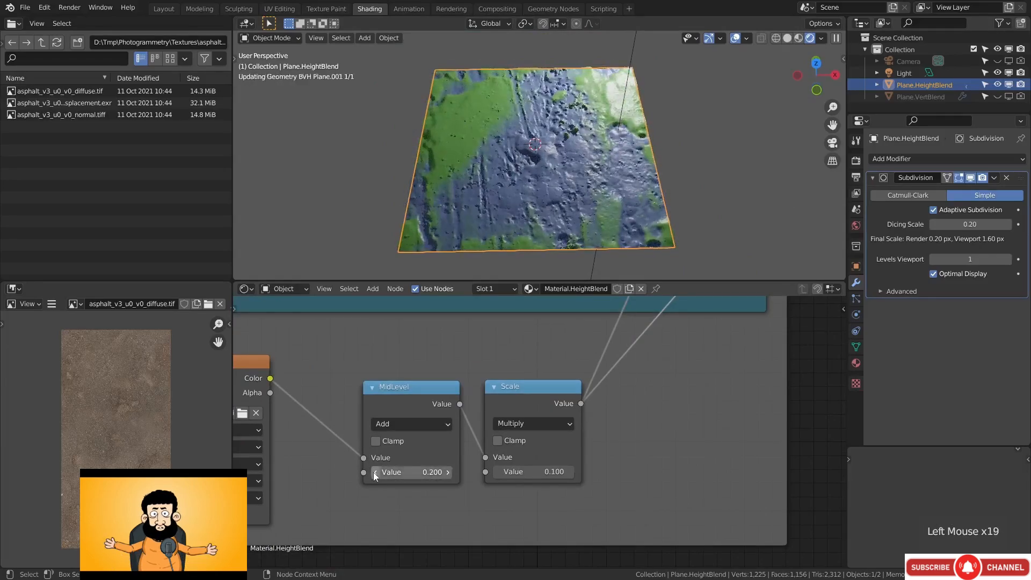
click(374, 472)
click(374, 472)
click(374, 472)
key(ctrl+z)
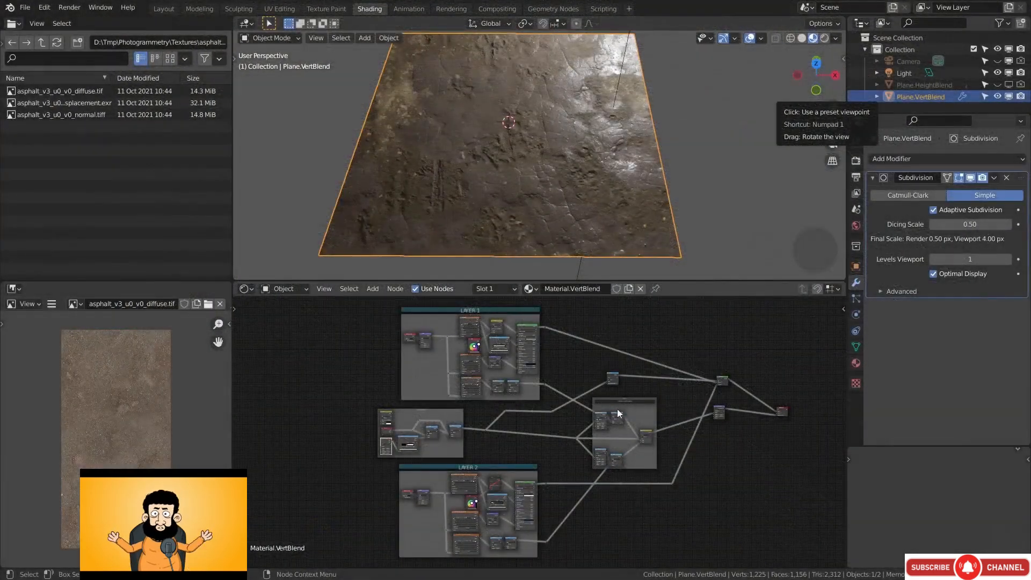
In the VertBlend material, place the Displacement node below the Material Output and move both far right to make room
middle_drag(617, 408, 496, 416)
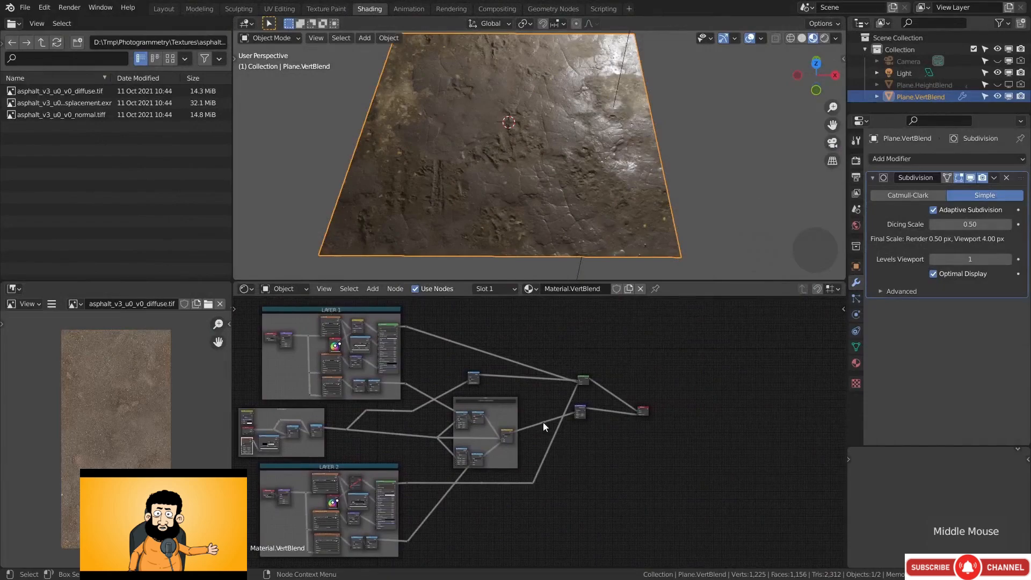
scroll(545, 420, up, 9)
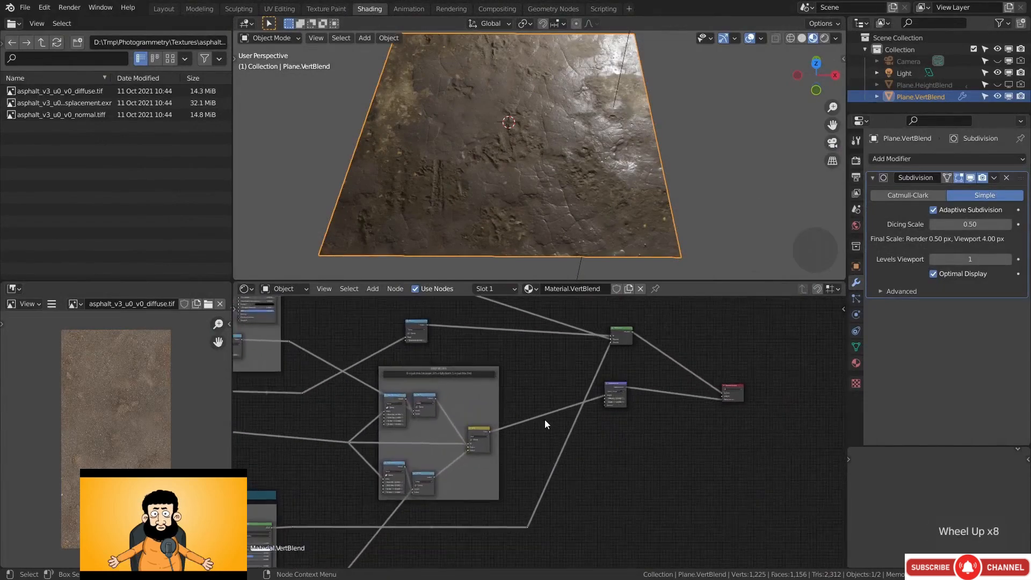
middle_drag(552, 408, 490, 419)
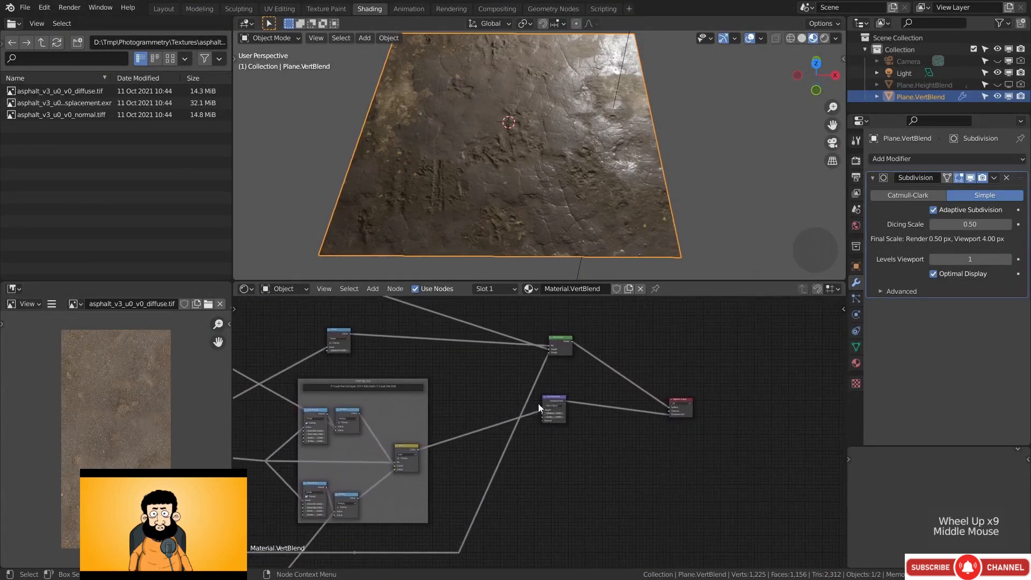
drag(558, 403, 684, 429)
drag(648, 362, 730, 488)
scroll(569, 426, down, 4)
scroll(569, 427, down, 2)
middle_drag(569, 427, 531, 436)
key(g)
click(745, 450)
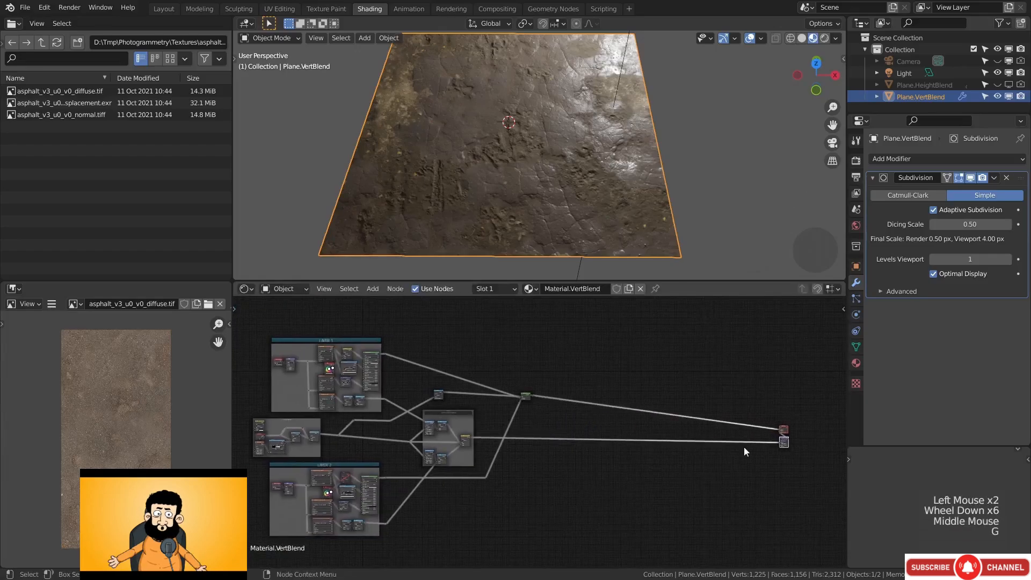
Duplicate the whole LAYER 1 frame with its nodes and place the copy to the right of the existing layers
scroll(436, 420, up, 7)
middle_drag(341, 435, 376, 354)
scroll(371, 351, up, 2)
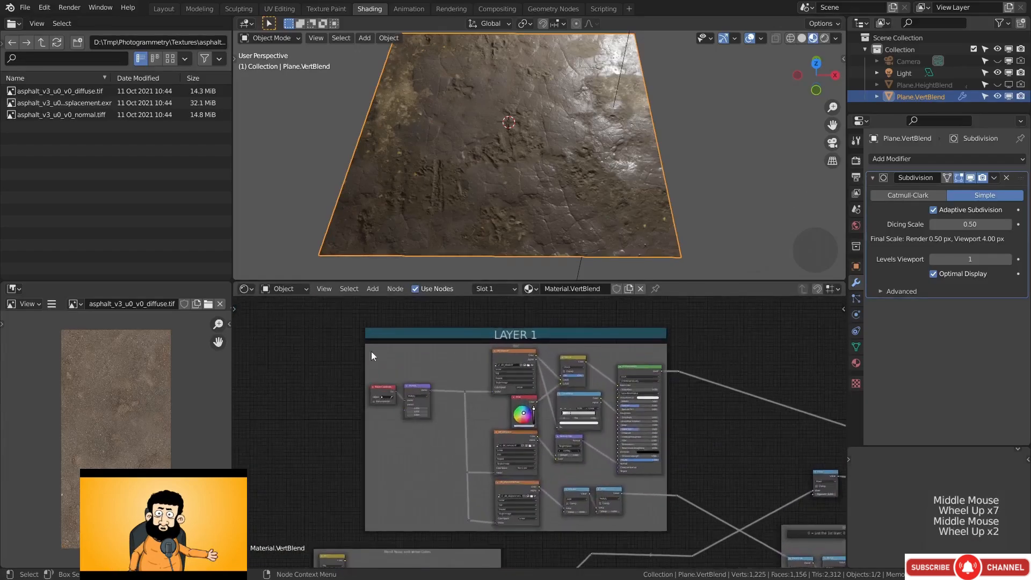
drag(325, 322, 686, 536)
scroll(686, 536, down, 6)
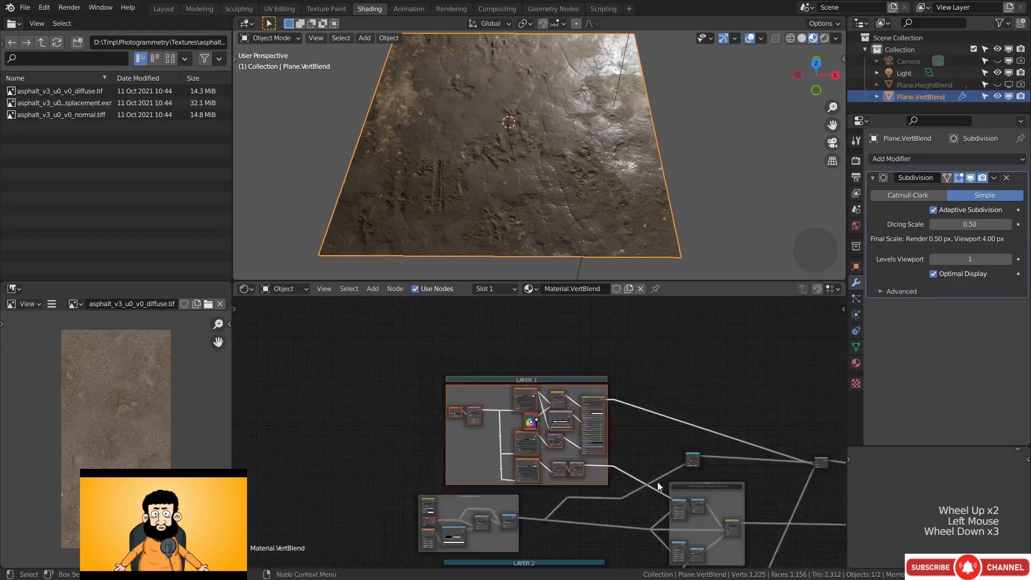
middle_drag(686, 536, 369, 442)
key(shift+d)
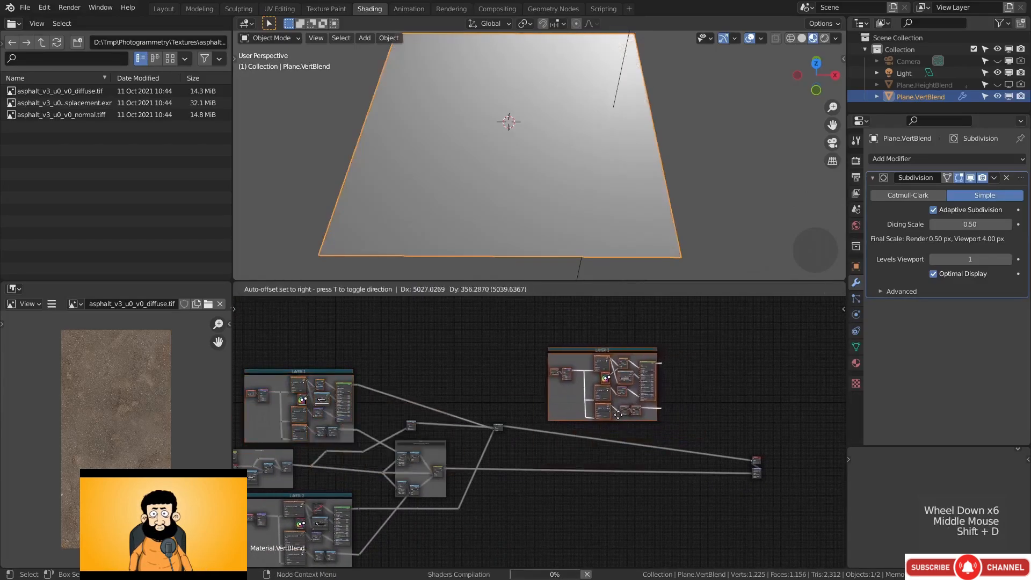
click(606, 415)
Duplicate the vertex color mask frame, the DISP VALUES frame and the Power node, placing the copies below the output links
scroll(376, 440, up, 2)
middle_drag(375, 440, 478, 399)
drag(286, 406, 390, 456)
shift+drag(486, 366, 569, 491)
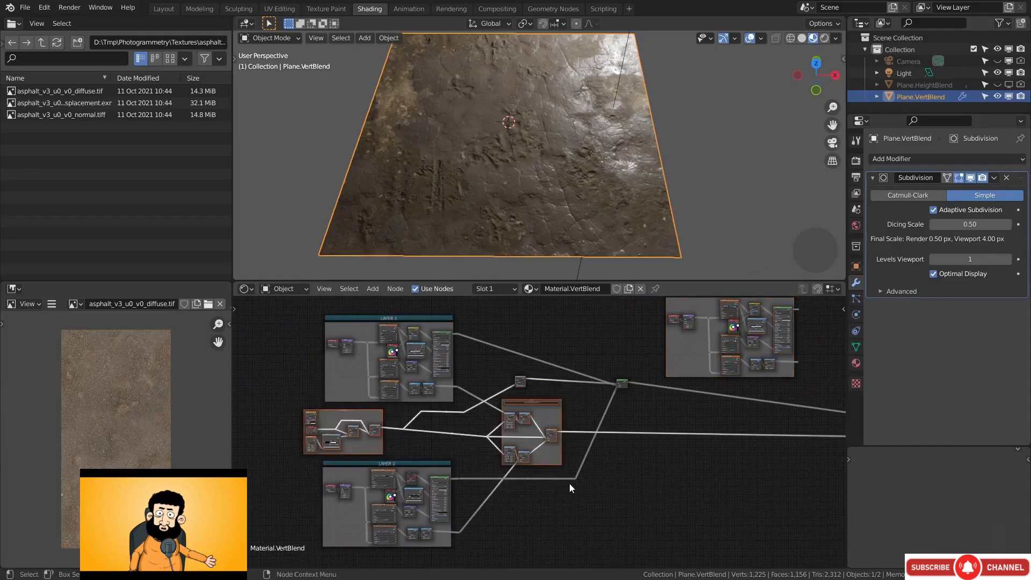
scroll(569, 484, down, 2)
middle_drag(569, 484, 457, 453)
key(shift+d)
click(668, 483)
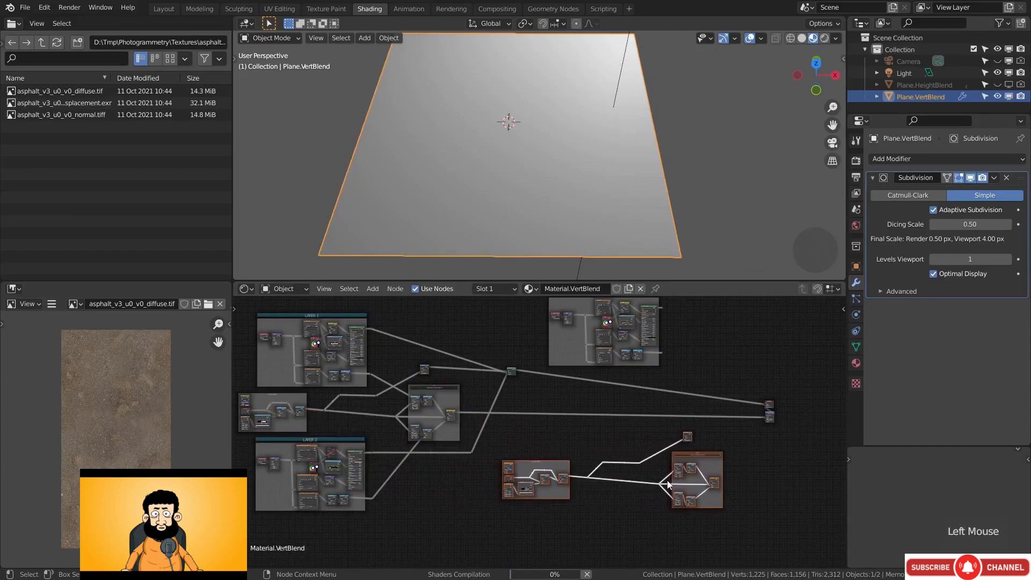
Move the duplicated mask frame closer to the DISP VALUES copy and dissolve the extra reroute before the Power node
middle_drag(566, 475, 543, 471)
scroll(543, 472, up, 4)
drag(432, 443, 612, 525)
key(g)
click(650, 529)
middle_drag(644, 453, 639, 404)
scroll(639, 405, up, 3)
drag(641, 409, 675, 442)
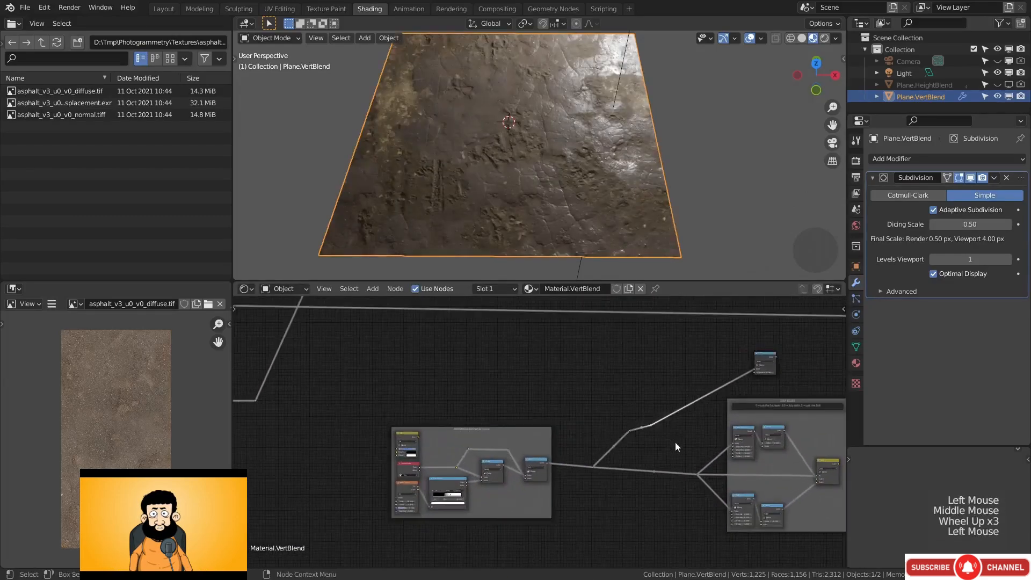
key(ctrl+x)
Shift the duplicated mask frame further right and raise the remaining reroute level with the Power node
middle_drag(642, 436, 634, 410)
drag(373, 388, 635, 483)
key(g)
click(694, 487)
drag(694, 424, 656, 382)
key(g)
click(658, 361)
Move the duplicated mask frame, DISP VALUES frame, Power node and reroutes together slightly up and left
scroll(659, 367, down, 2)
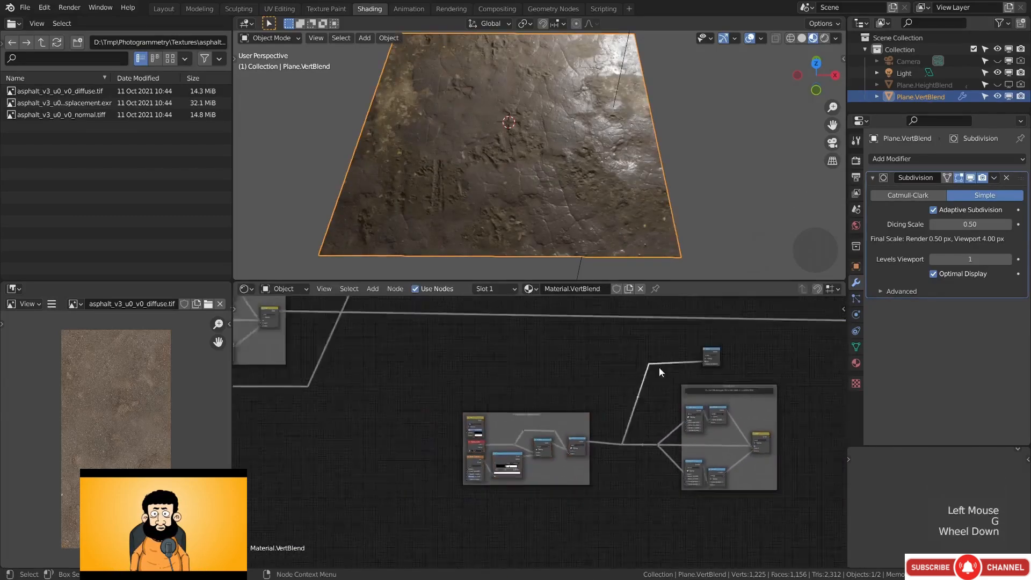
middle_drag(659, 366, 634, 425)
scroll(618, 433, down, 1)
drag(431, 419, 749, 538)
key(g)
click(701, 508)
Duplicate the Mix Shader and place the copy between the duplicated LAYER 1 frame and the Material Output
middle_drag(407, 341, 461, 380)
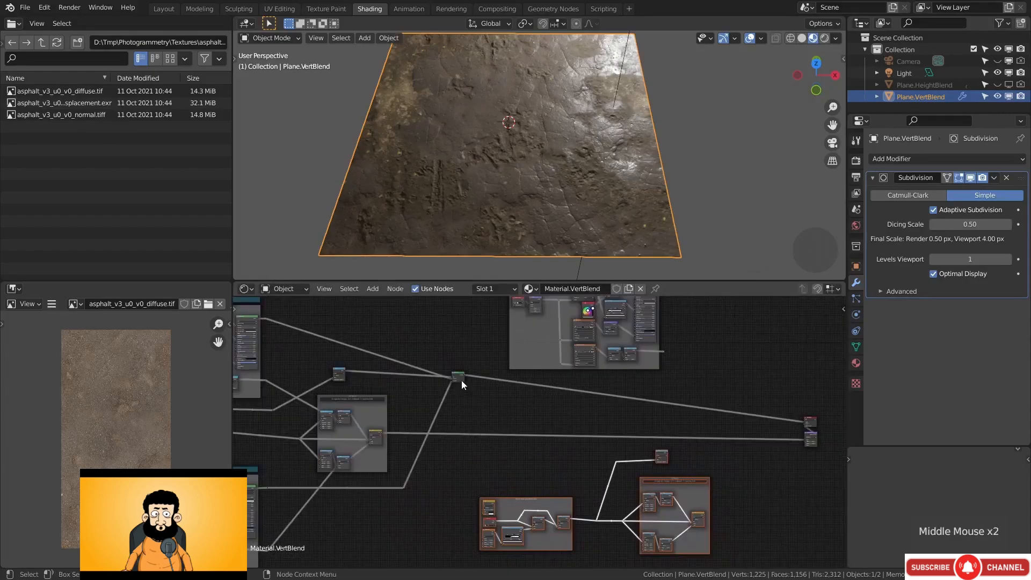
click(459, 374)
key(shift+d)
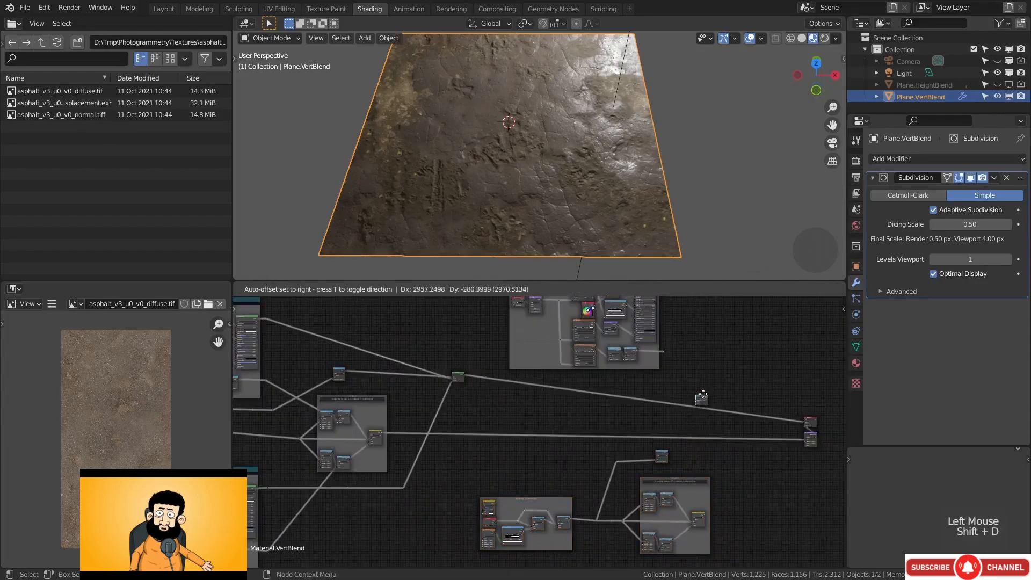
click(703, 380)
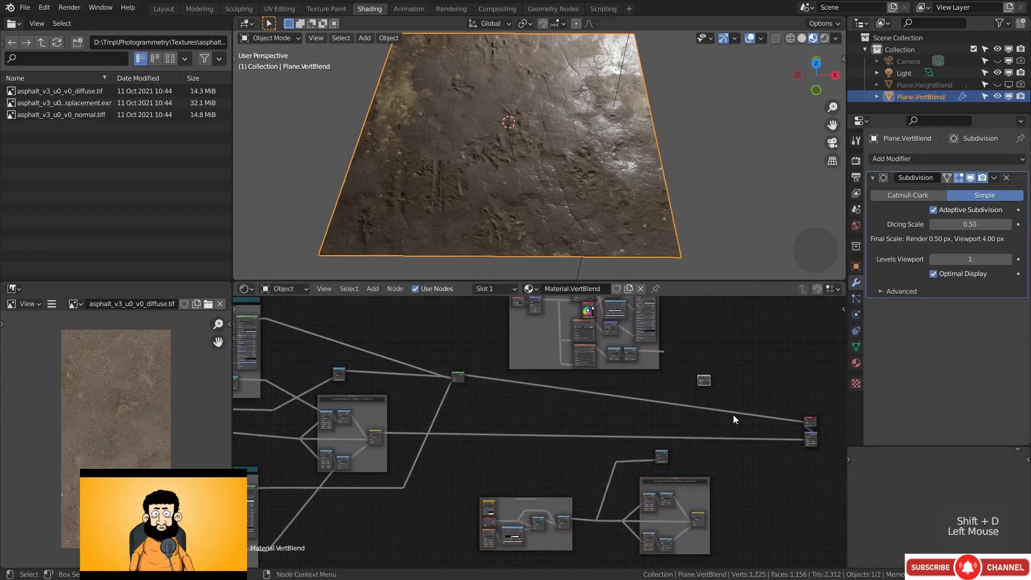
Connect the original Mix Shader to the copy's first Shader input, and the copy's output to the Material Output Surface
key(ctrl+space)
ctrl+middle_drag(577, 239, 467, 409)
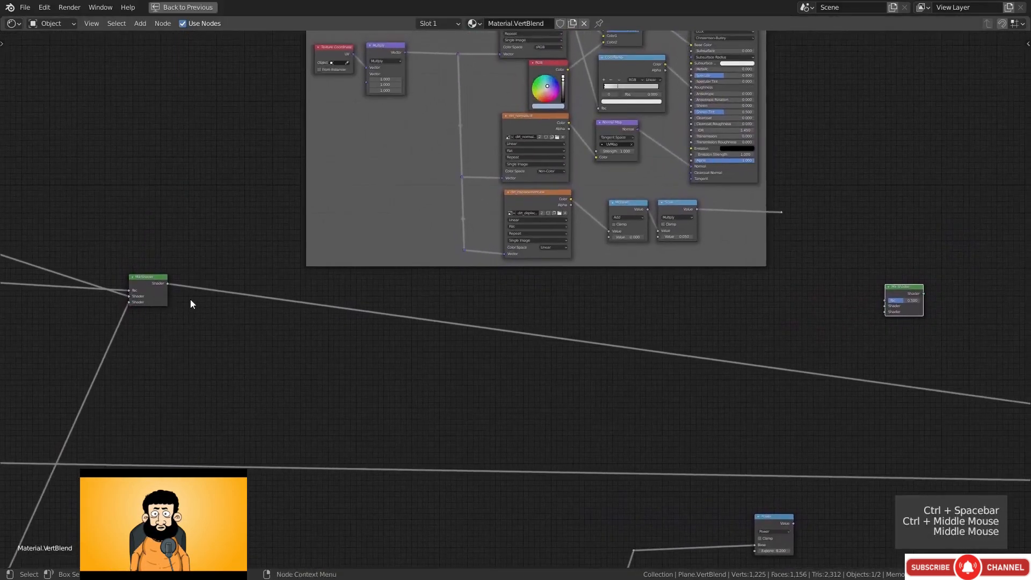
drag(169, 283, 883, 311)
middle_drag(888, 329, 449, 282)
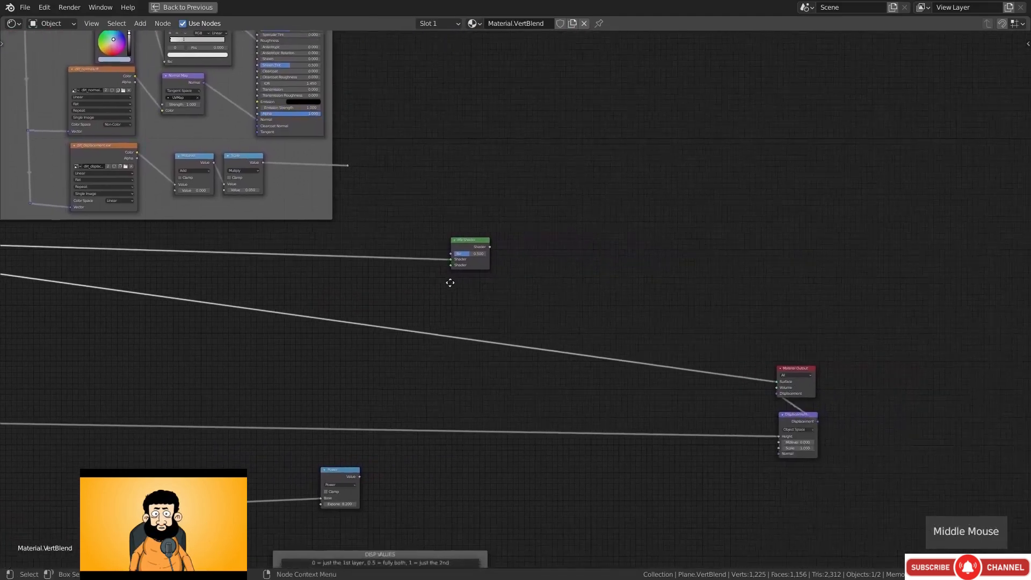
ctrl+shift+click(470, 248)
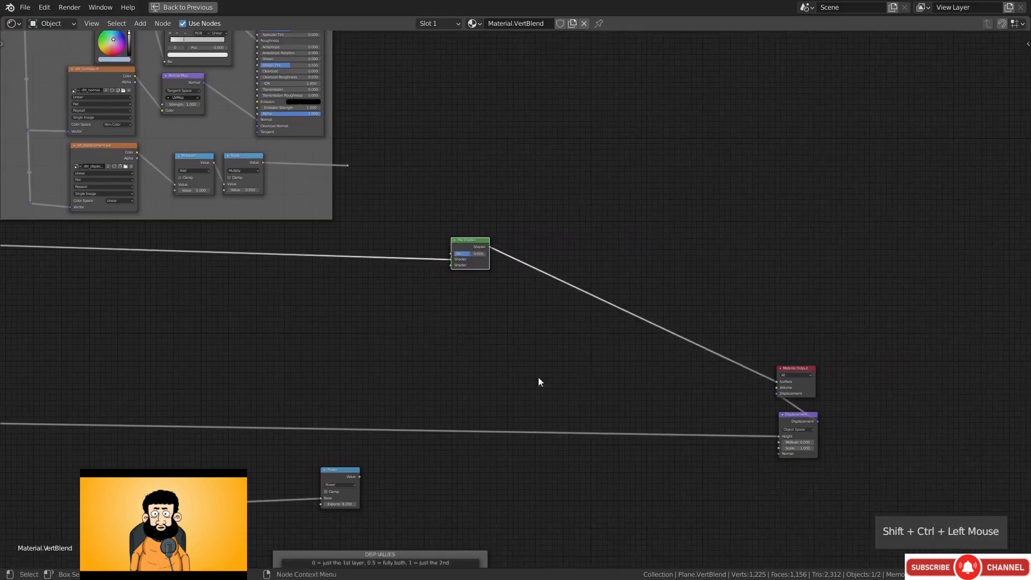
Connect the copied Power node to the new Mix Shader's Fac and the copied LAYER 1 BSDF to its second Shader input
middle_drag(401, 418, 459, 193)
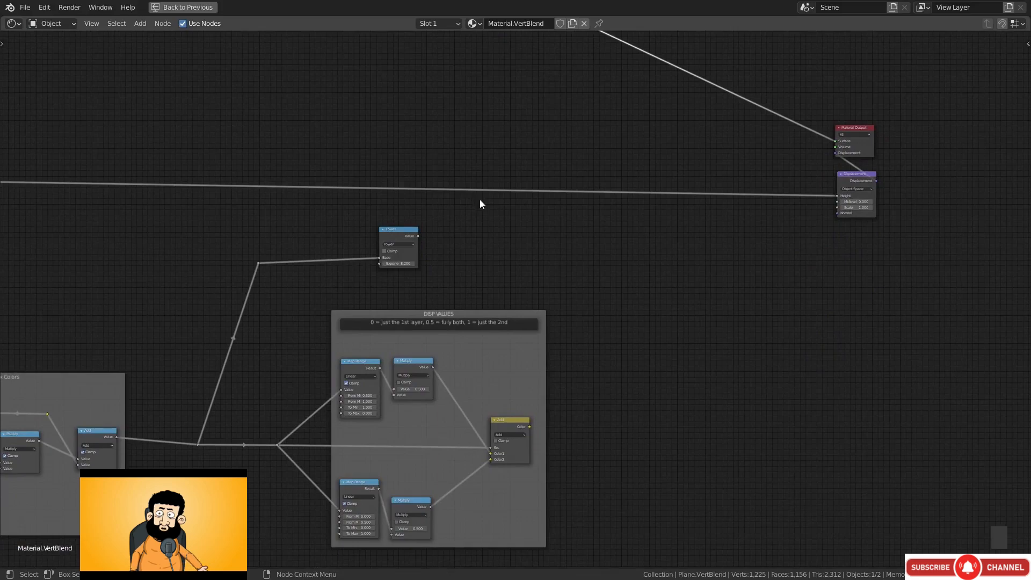
middle_drag(480, 201, 499, 345)
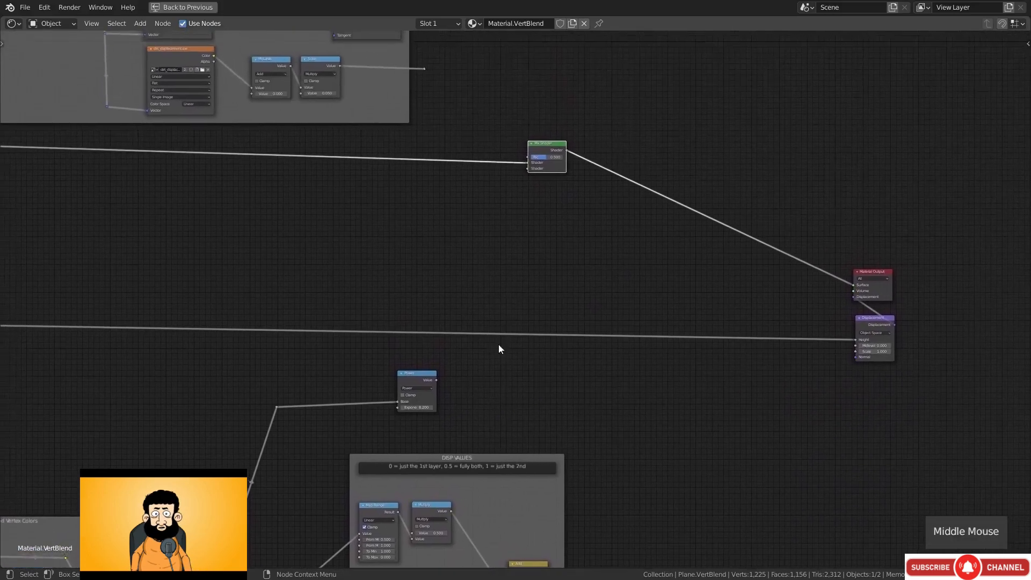
drag(436, 380, 525, 156)
middle_drag(525, 156, 449, 185)
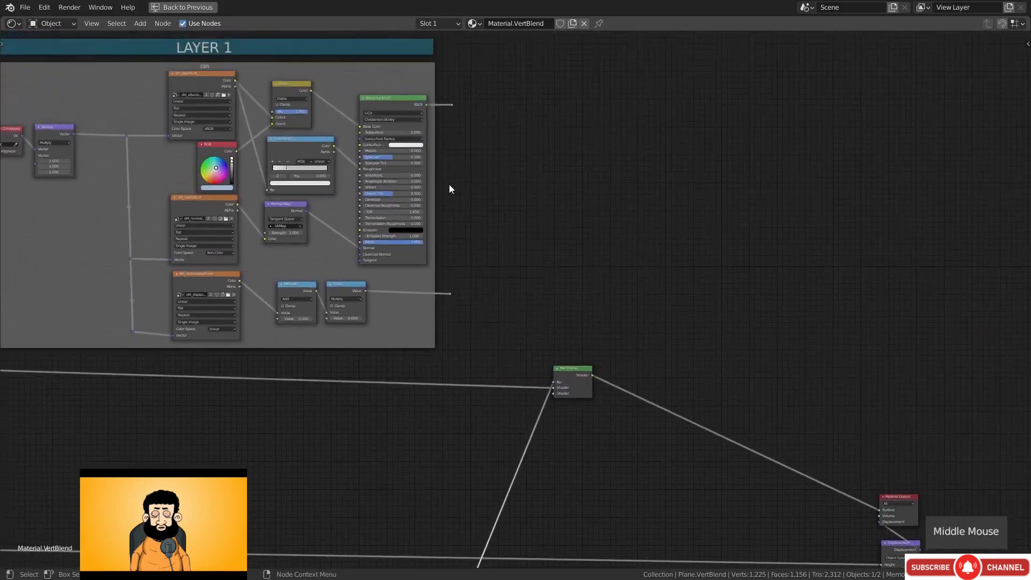
drag(452, 105, 553, 394)
middle_drag(481, 428, 504, 214)
Move the copied Power node, DISP VALUES frame and its reroute to the right, away from the duplicated mask frame
scroll(472, 281, down, 4)
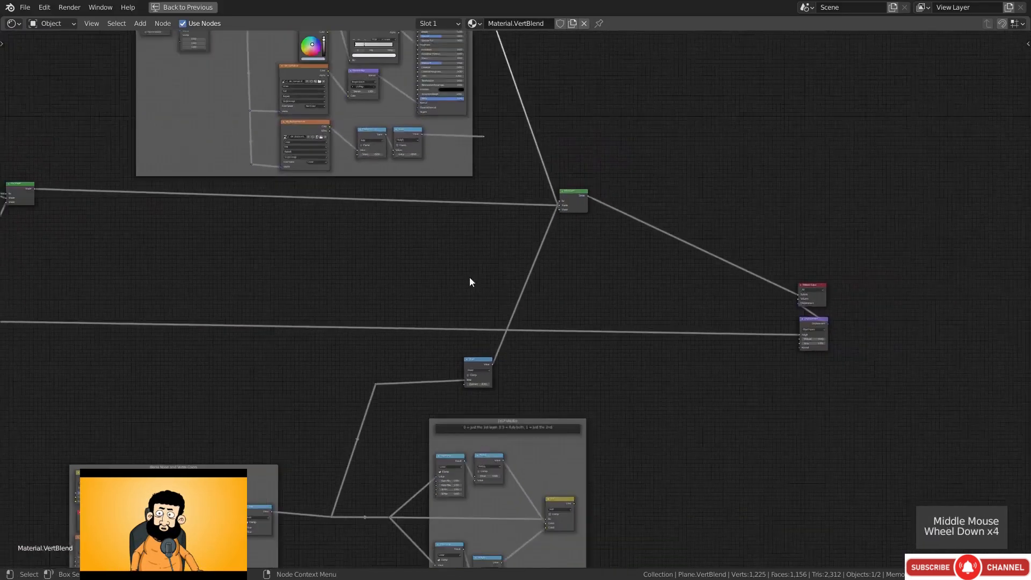
middle_drag(472, 280, 475, 222)
drag(401, 291, 583, 514)
shift+click(393, 458)
key(g)
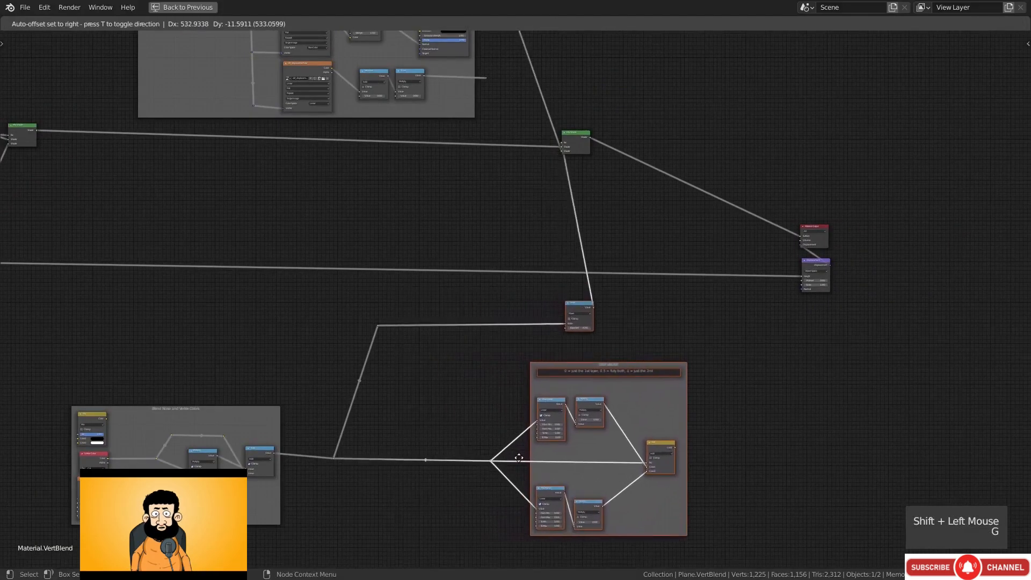
click(519, 457)
scroll(482, 125, up, 2)
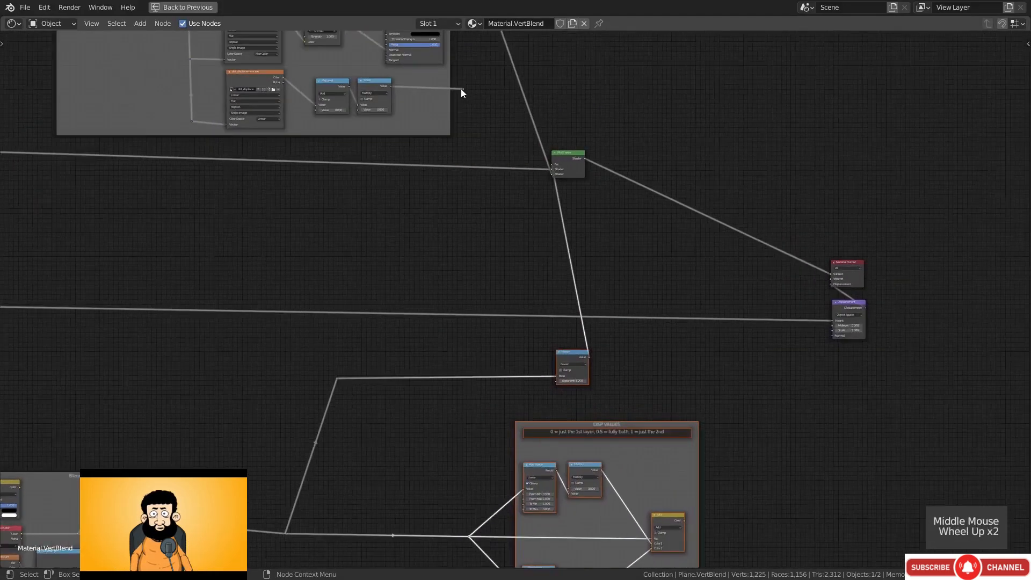
Connect the copied LAYER 1 displacement output, through its reroute, to the second Multiply node in the copied DISP VALUES frame
drag(463, 89, 470, 96)
drag(490, 155, 565, 492)
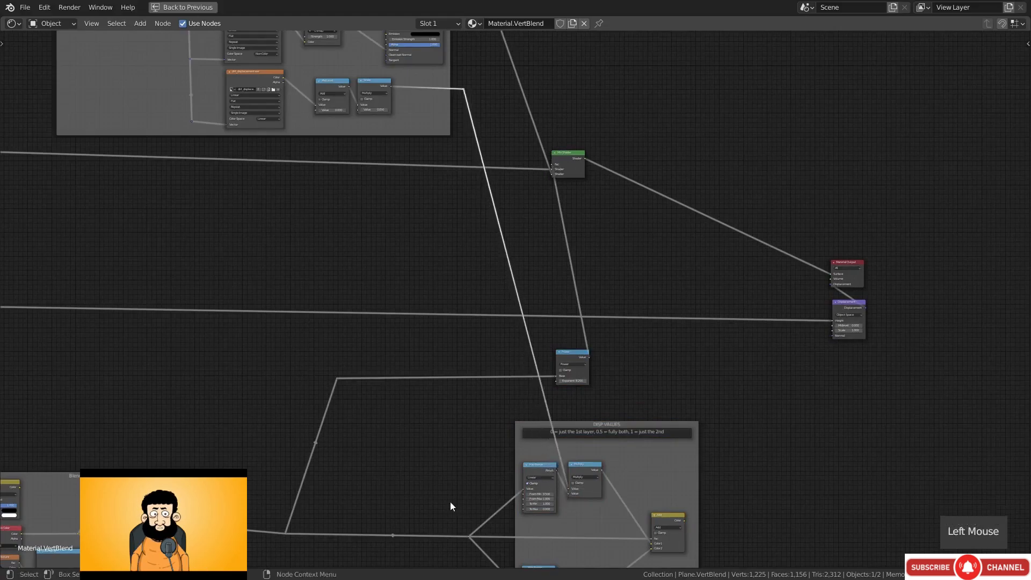
middle_drag(450, 501, 494, 326)
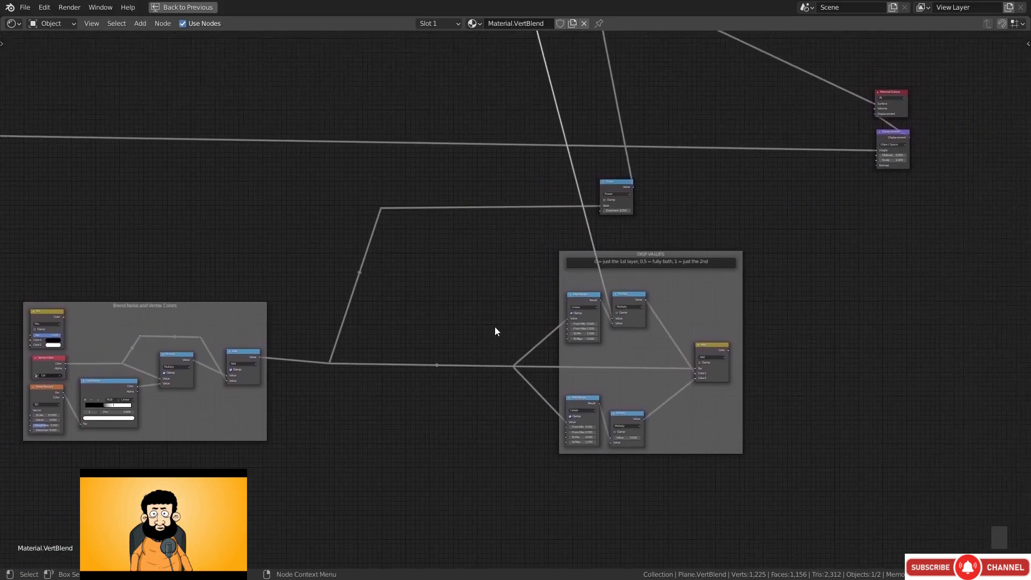
scroll(495, 326, up, 2)
ctrl+drag(627, 321, 625, 461)
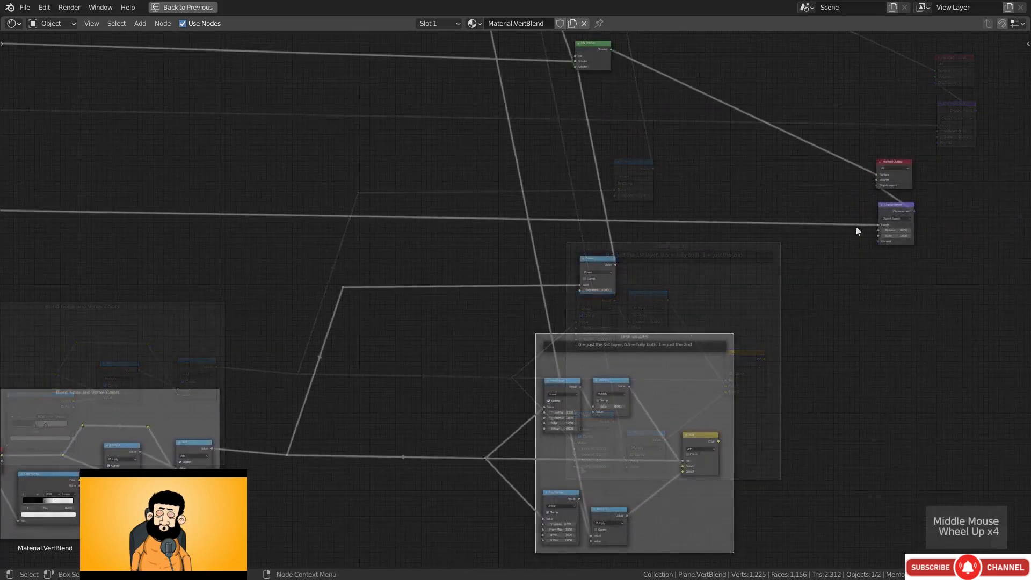
Move the original displacement link from the Displacement Height to the copied DISP VALUES frame's first Multiply, and feed that frame's Mix output into Height
ctrl+drag(879, 225, 594, 406)
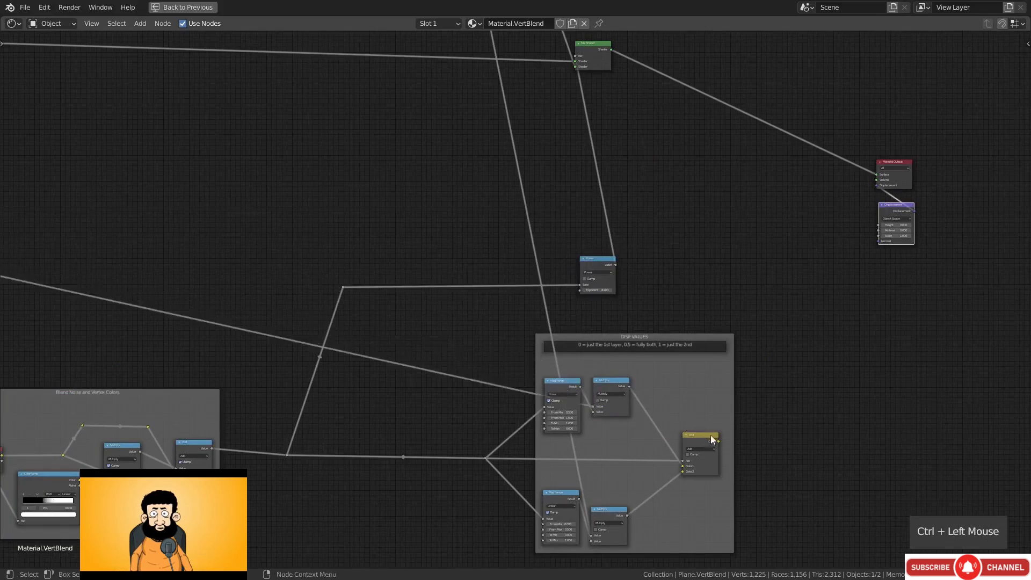
drag(718, 442, 861, 242)
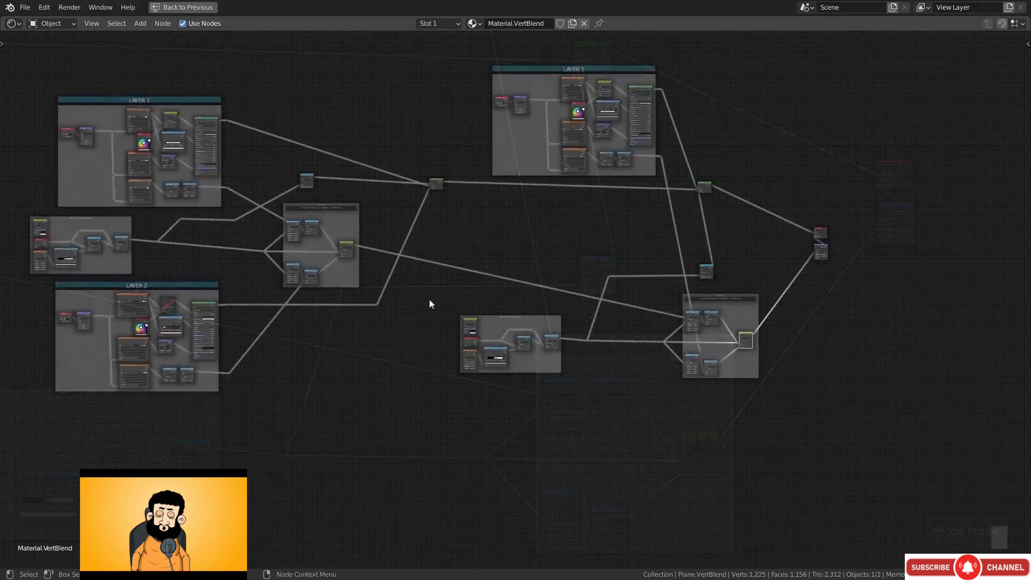
Move the copied Blend Noise and Vertex Colors frame with its nodes slightly to the right
drag(430, 299, 553, 381)
key(g)
click(611, 369)
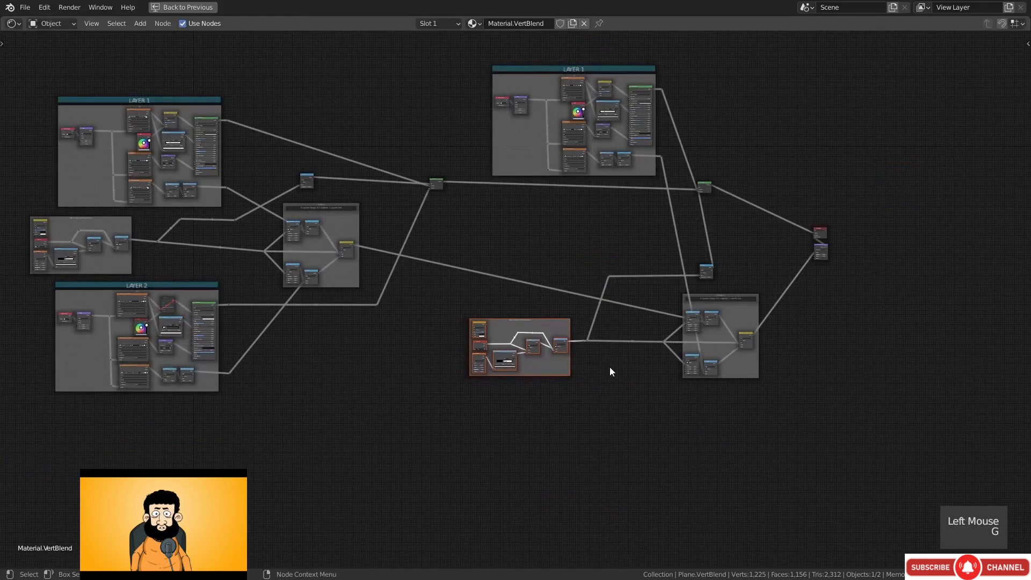
Rename the title frame above the copied Dirt layer as LAYER 3
middle_drag(537, 320, 487, 147)
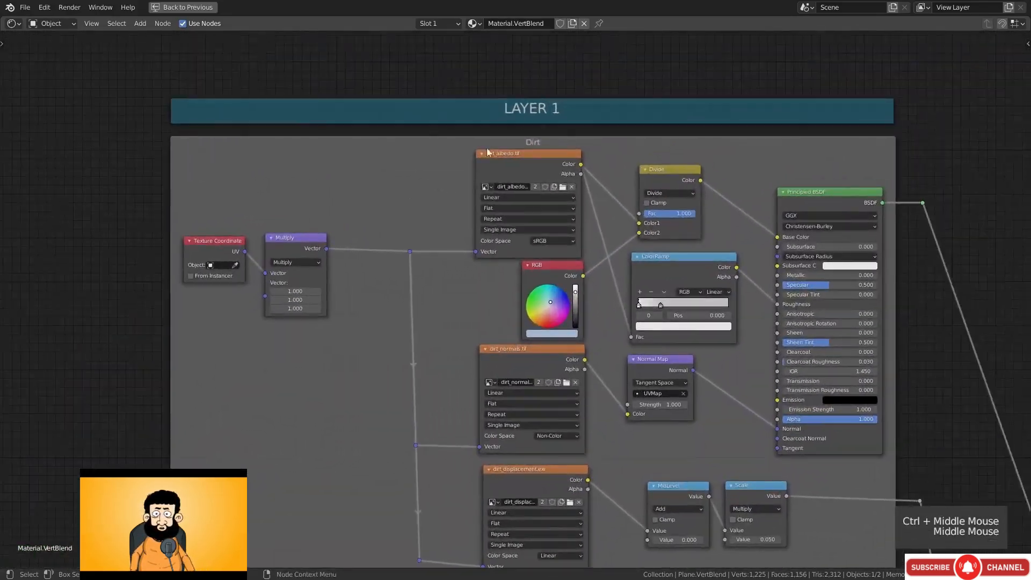
click(556, 115)
key(F2)
text(LAYER 3)
key(Return)
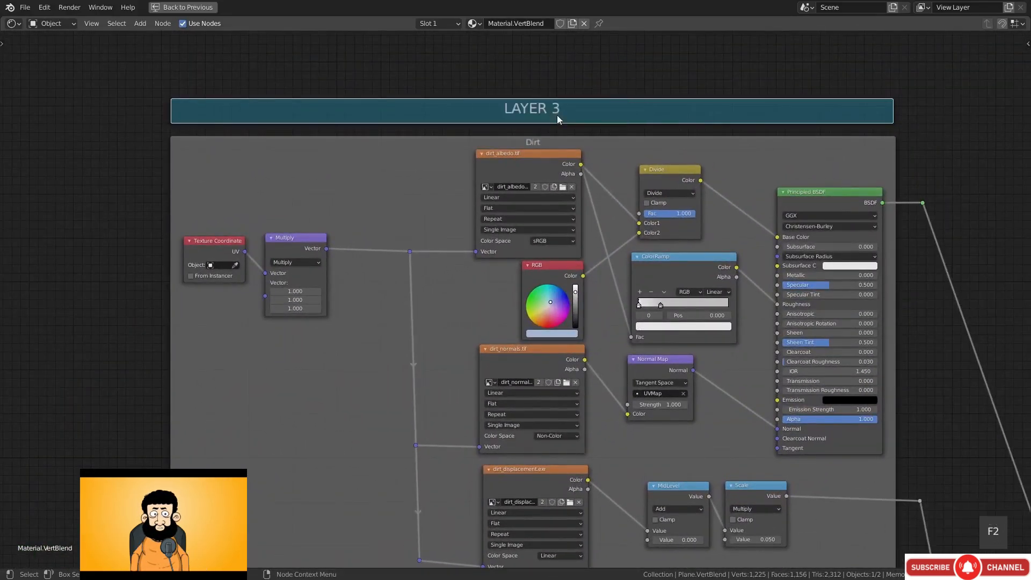
Preview the LAYER 3 Principled BSDF directly through the Material Output
middle_drag(556, 115, 622, 103)
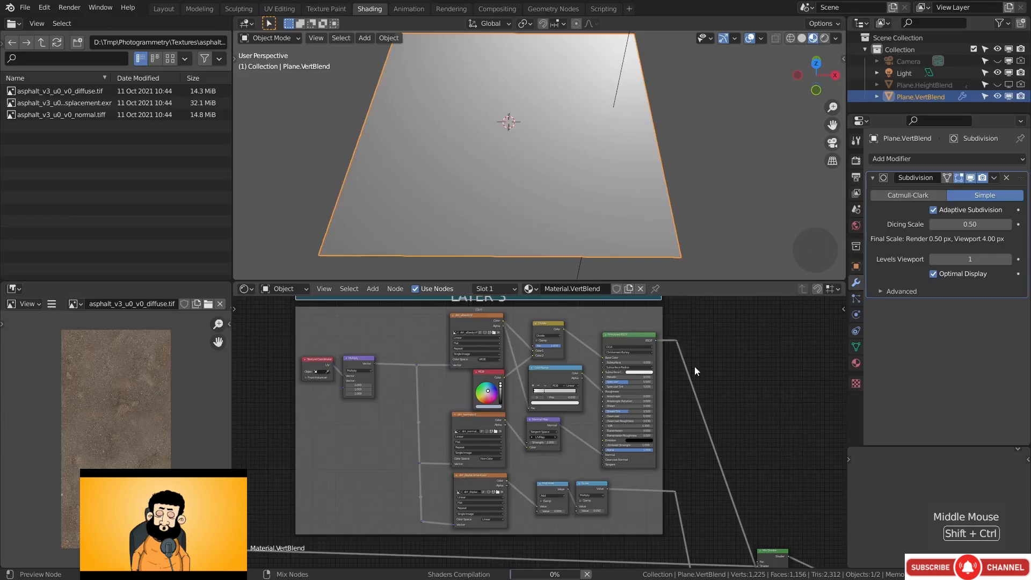
ctrl+shift+click(695, 366)
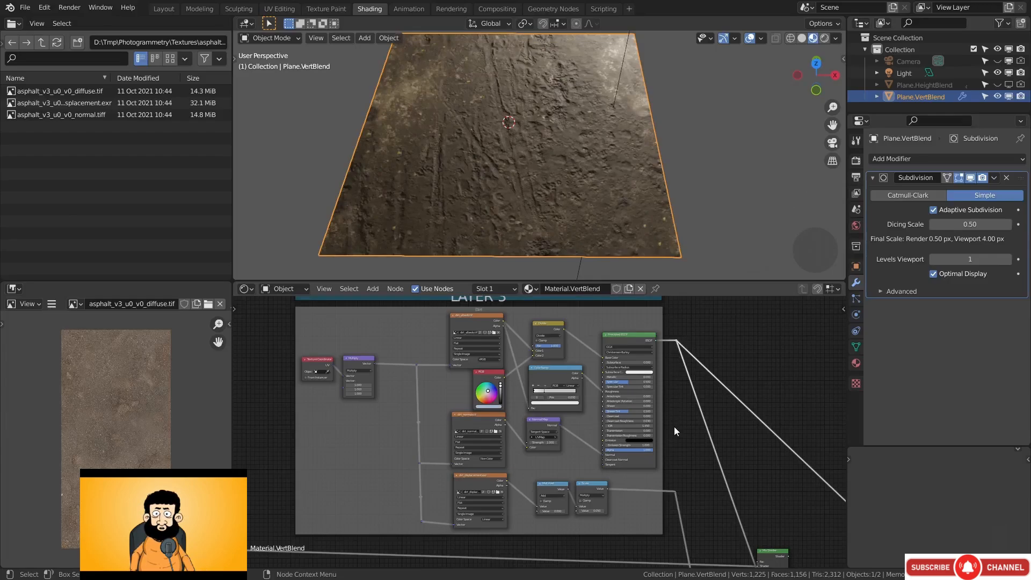
Add the diffuse, displacement and normals TIFF files from the asphalt_04 texture folder as image texture nodes beside LAYER 3
middle_drag(364, 418, 563, 454)
click(40, 43)
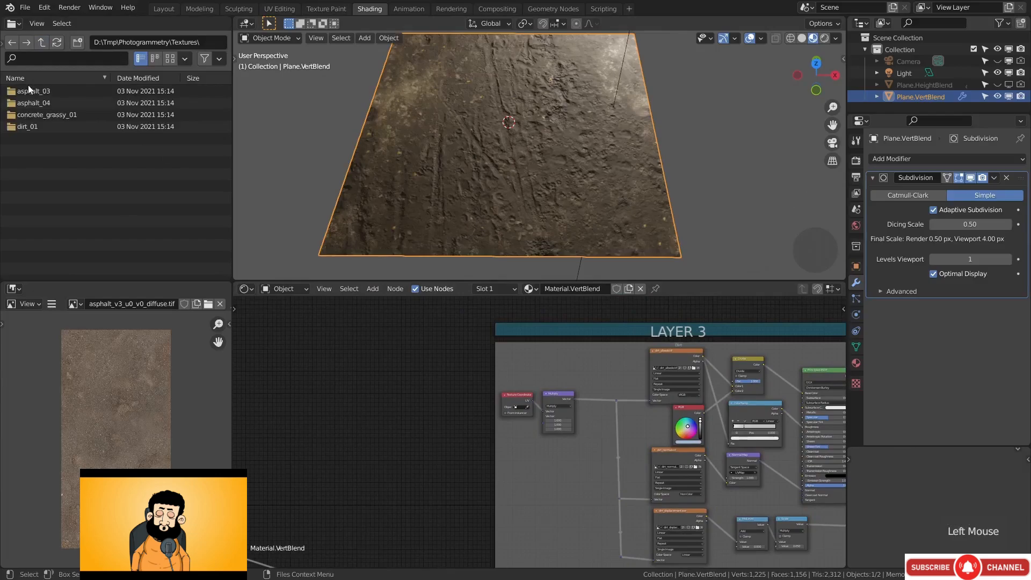
double_click(27, 103)
drag(21, 91, 391, 337)
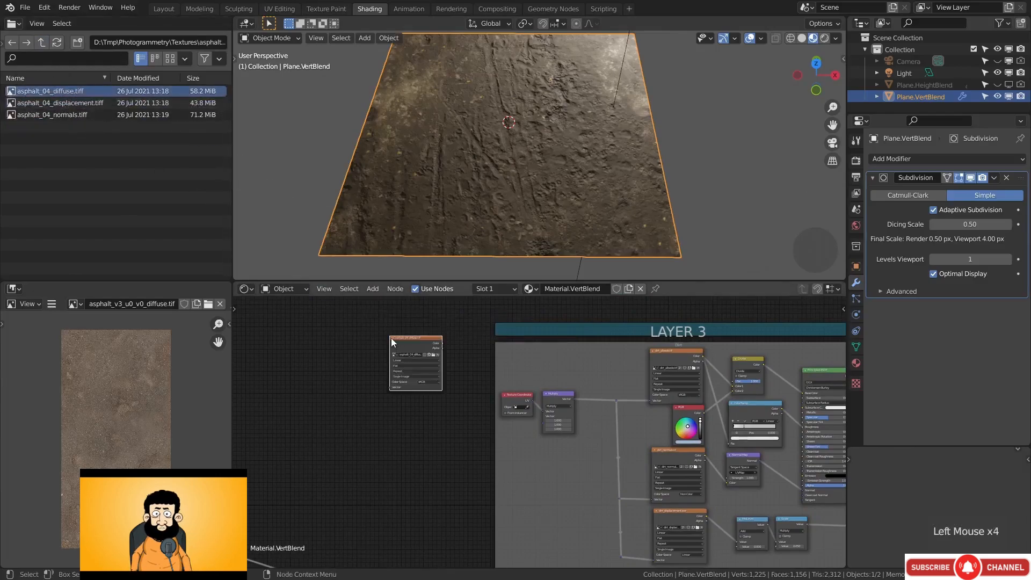
drag(54, 102, 393, 416)
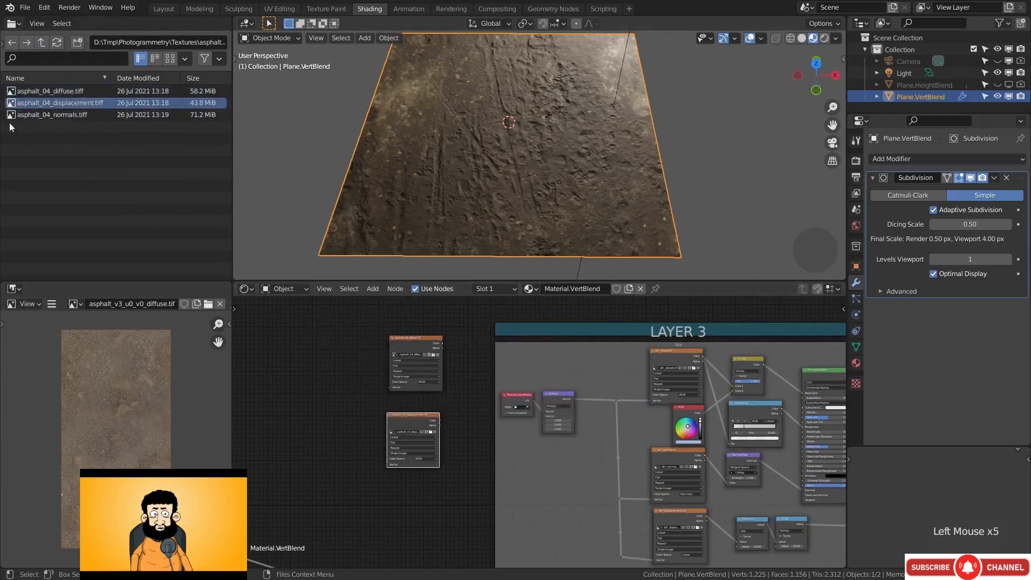
drag(43, 114, 404, 498)
Widen the three asphalt_04 image texture nodes and move the normals node closer below the displacement node
middle_drag(427, 475, 425, 429)
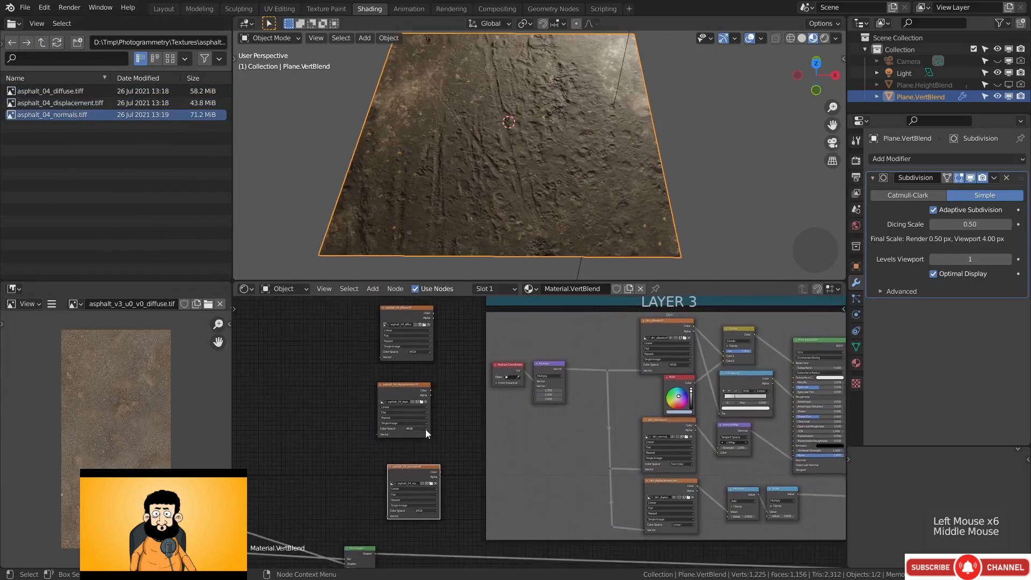
key(ctrl+space)
ctrl+middle_drag(406, 360, 429, 332)
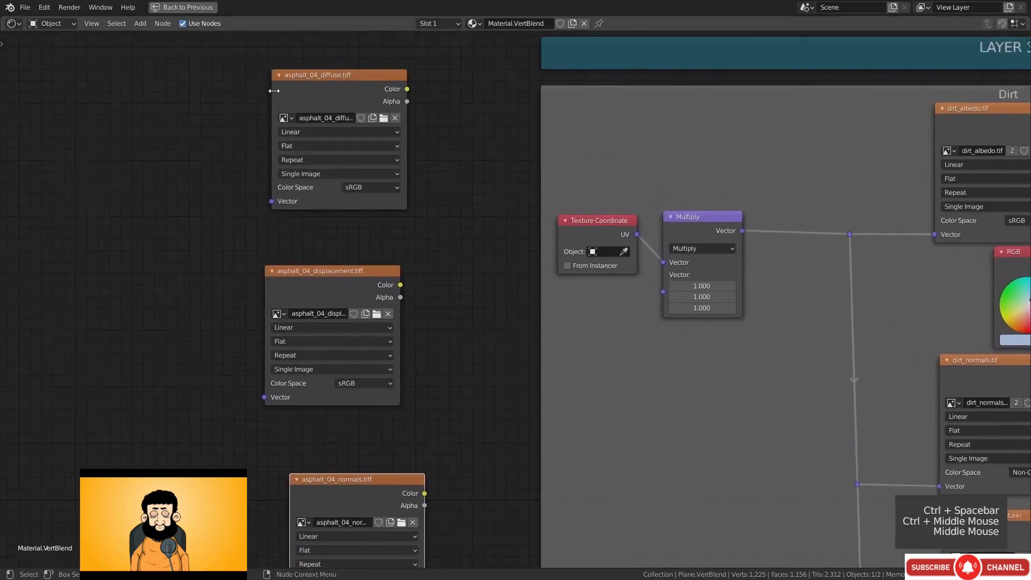
drag(272, 129, 199, 131)
drag(265, 287, 199, 282)
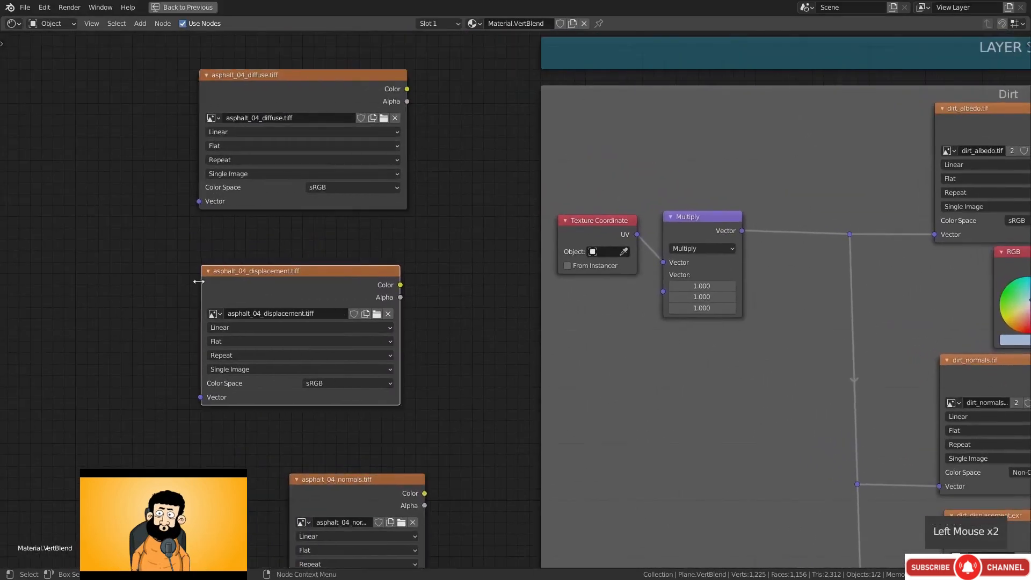
click(288, 501)
drag(290, 500, 218, 498)
drag(280, 488, 262, 437)
middle_drag(366, 276, 367, 217)
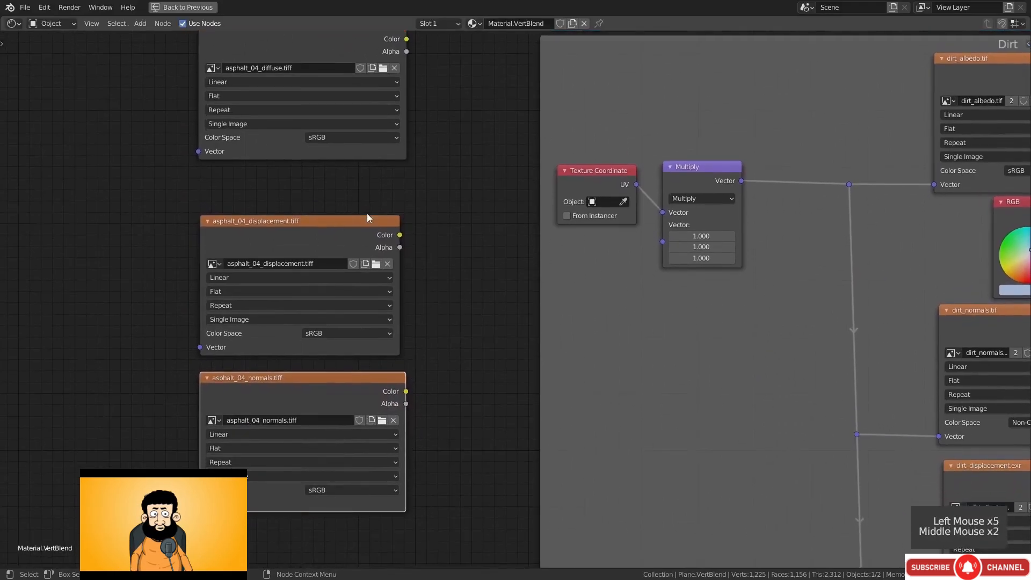
Set the color space of asphalt_04_normals.tiff to Non-Color, then delete its loose texture node
click(336, 485)
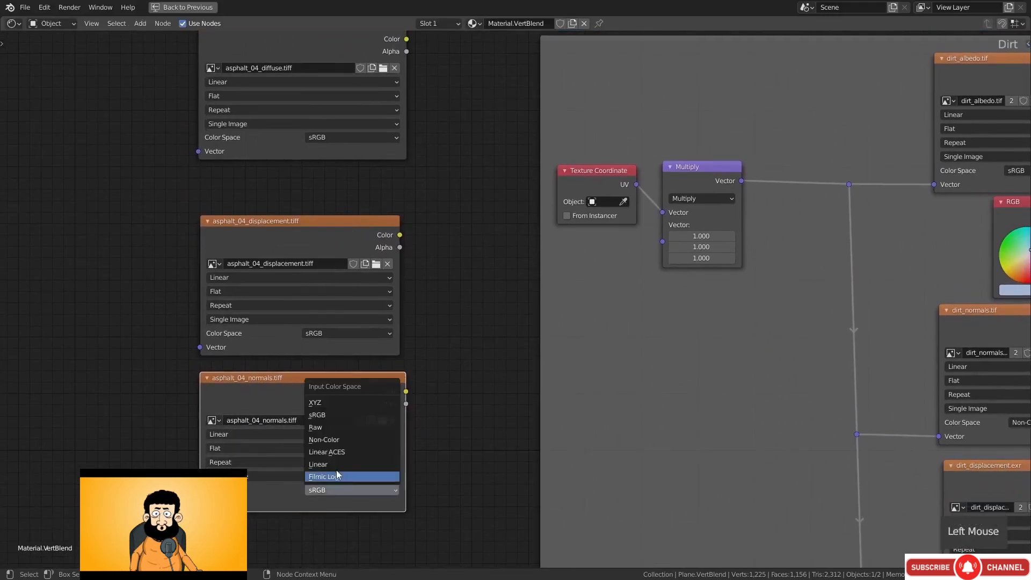
click(333, 440)
drag(304, 388, 319, 397)
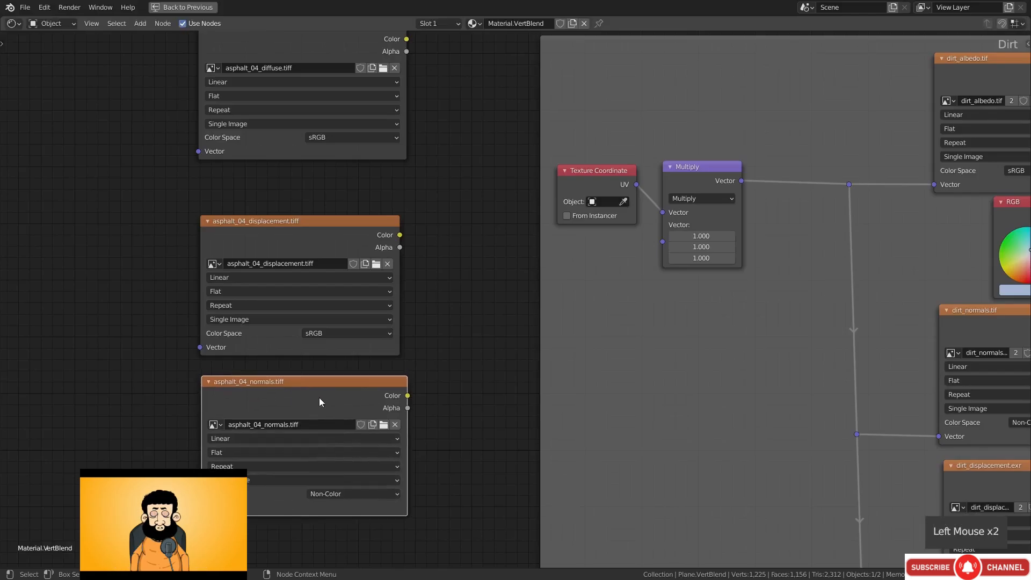
key(x)
Set the color space of asphalt_04_displacement.tiff to Linear, then delete its loose texture node
click(280, 234)
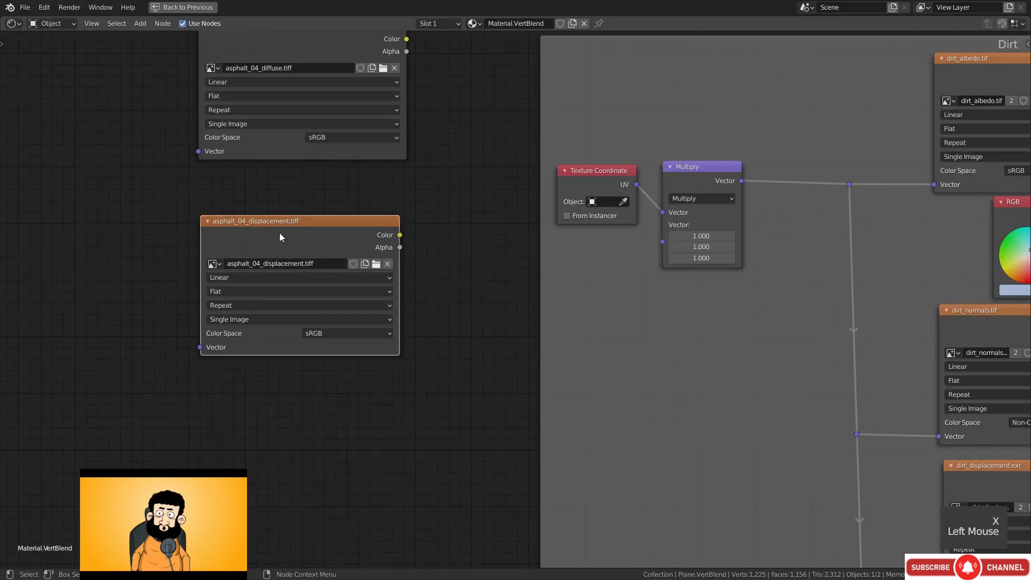
click(331, 334)
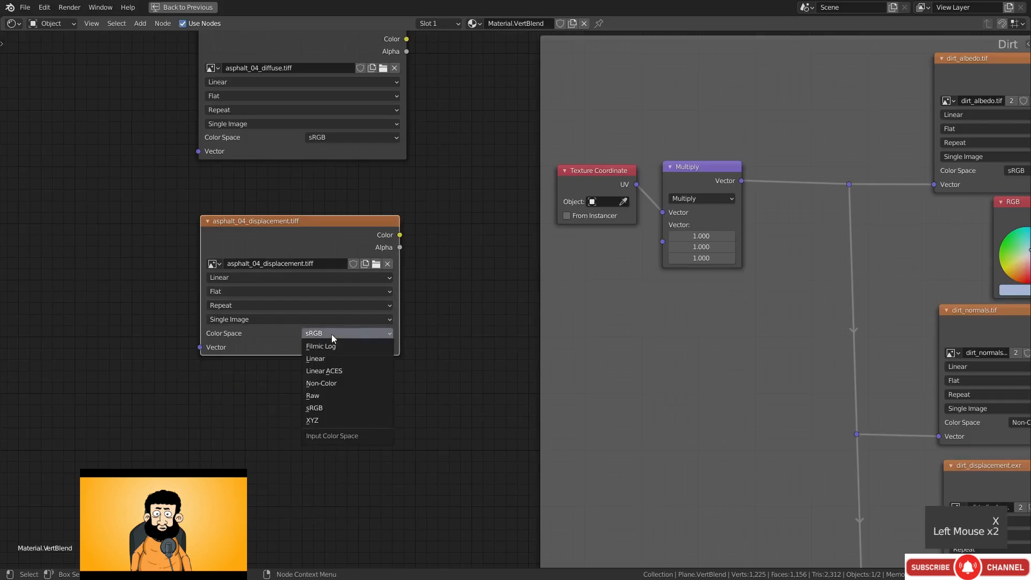
click(328, 356)
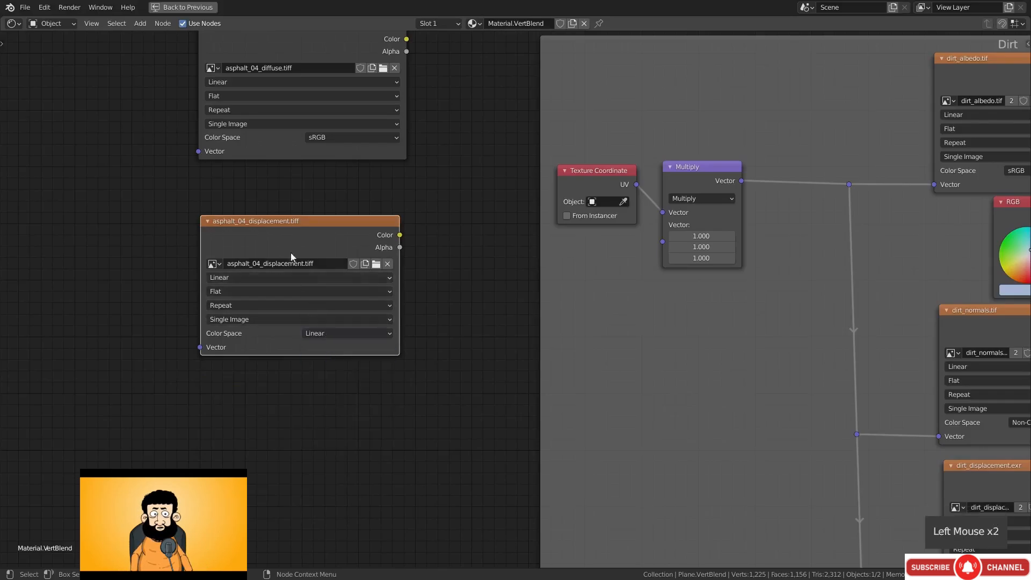
drag(280, 240, 274, 250)
key(x)
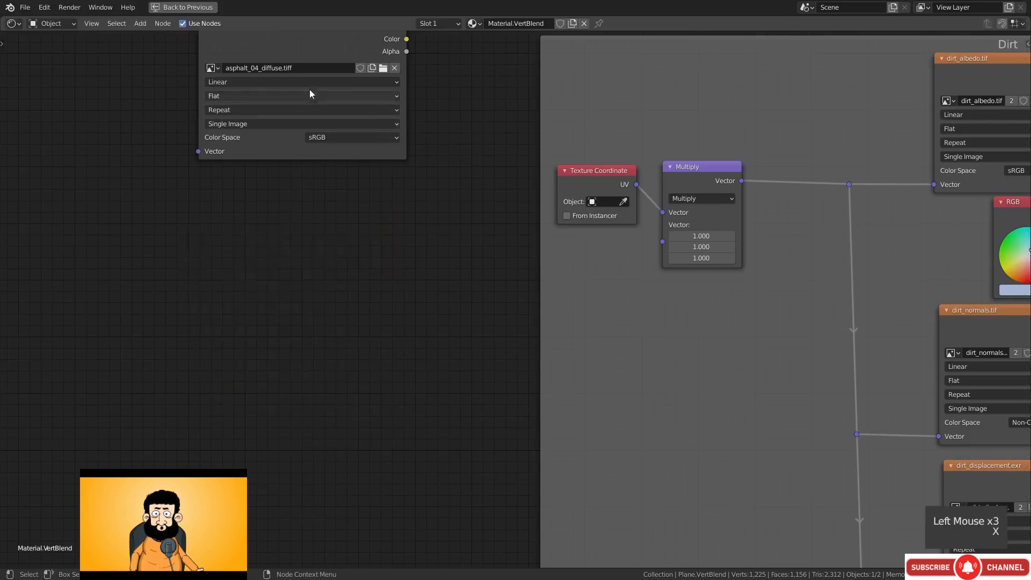
Delete the loose asphalt_04_diffuse.tiff texture node beside the LAYER 3 frame
scroll(310, 92, up, 1)
middle_drag(286, 54, 290, 142)
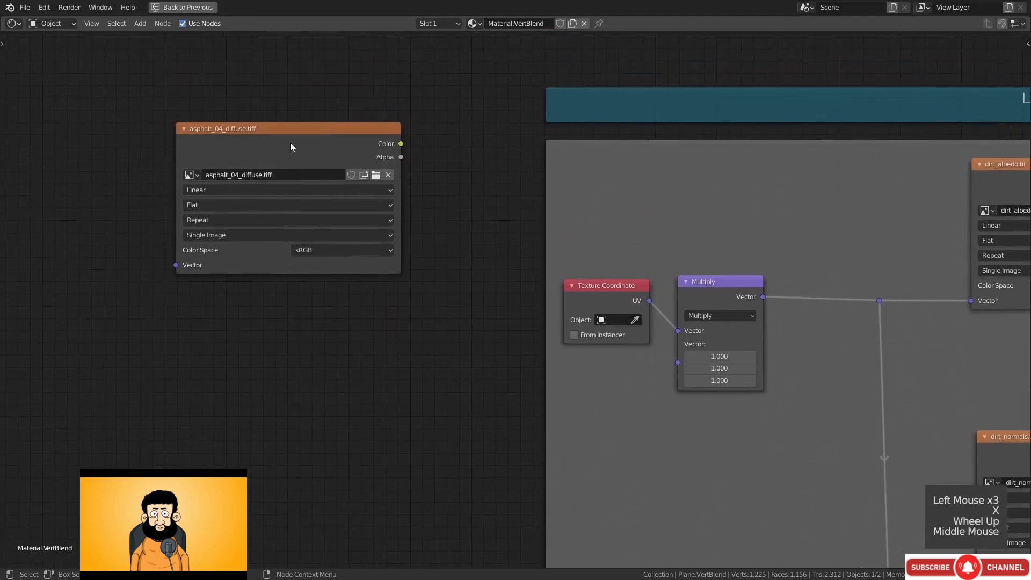
click(290, 143)
key(x)
Replace dirt_albedo.tif in the LAYER 3 color texture node with asphalt_04_diffuse.tiff
middle_drag(794, 228, 274, 219)
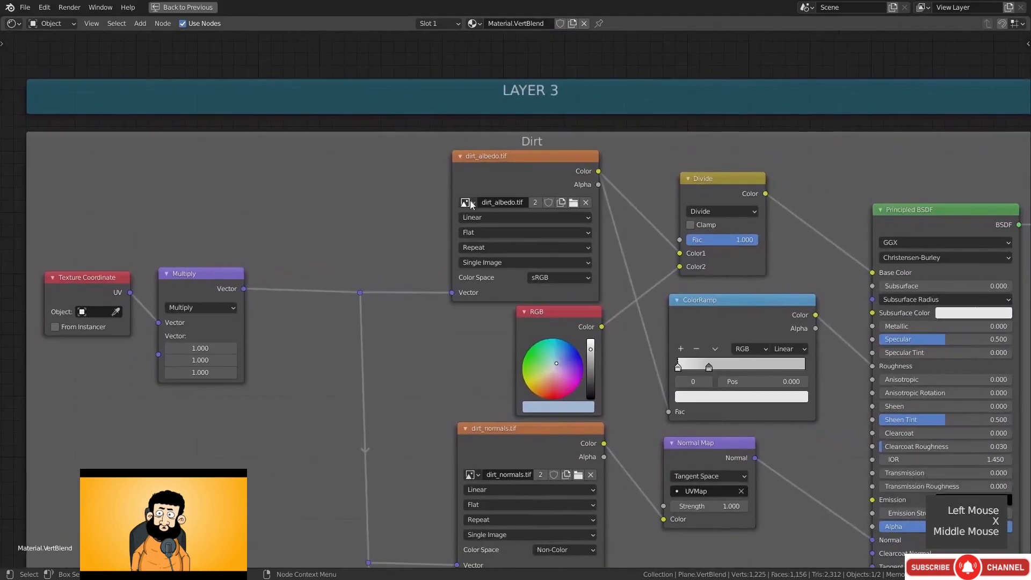
click(465, 203)
click(512, 221)
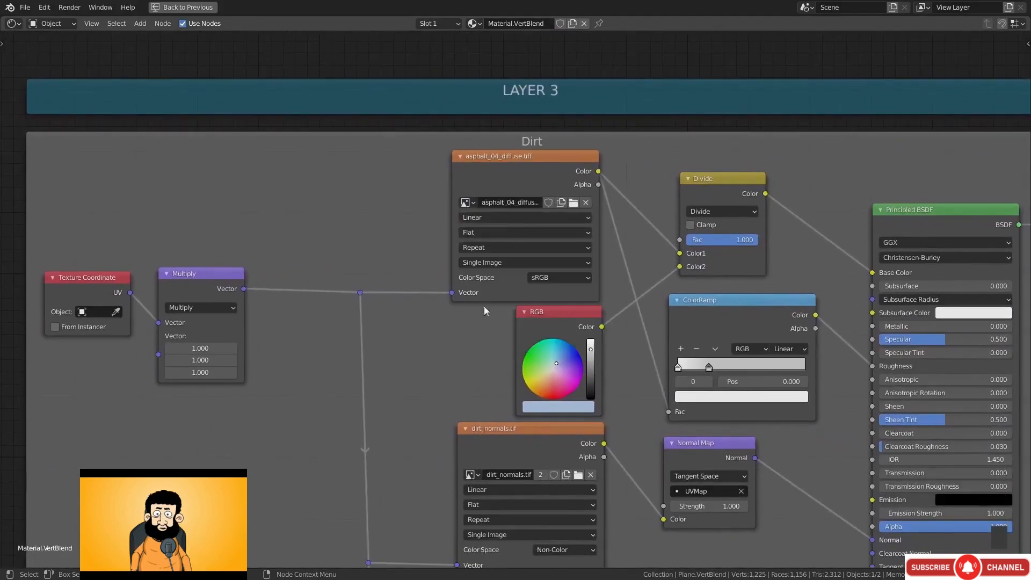
Replace dirt_normals.tif in the LAYER 3 normal texture node with asphalt_04_normals.tiff
middle_drag(427, 355, 380, 214)
click(411, 319)
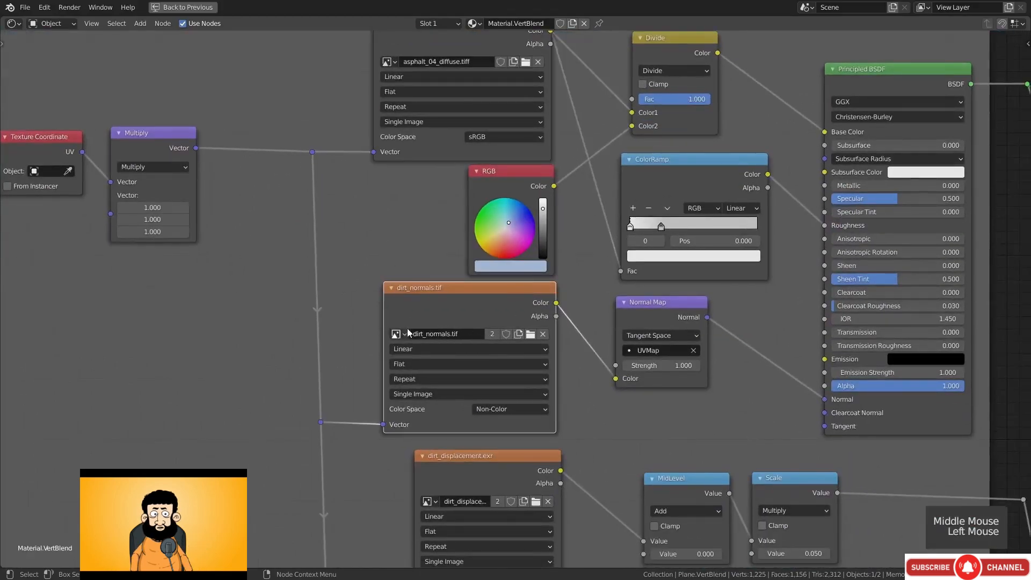
click(398, 333)
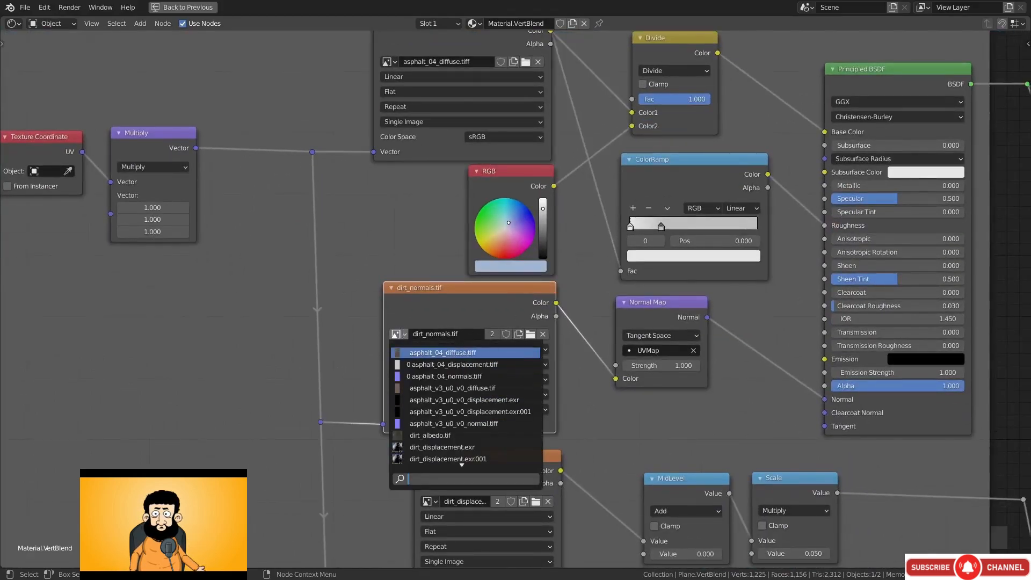
click(424, 352)
Widen the LAYER 3 displacement texture node and replace dirt_displacement.exr with asphalt_04_displacement.tiff
middle_drag(392, 477, 400, 343)
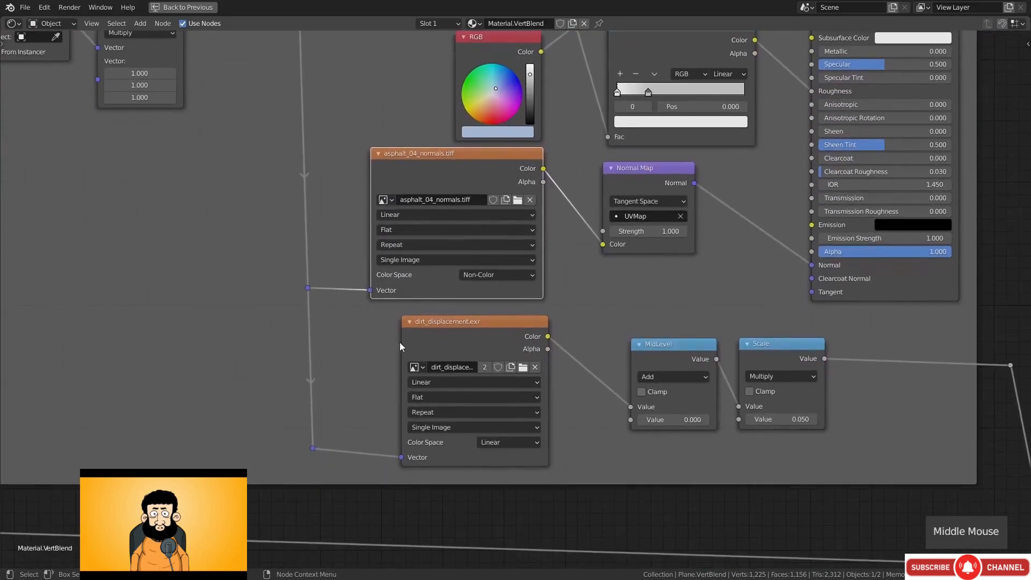
click(401, 344)
click(385, 367)
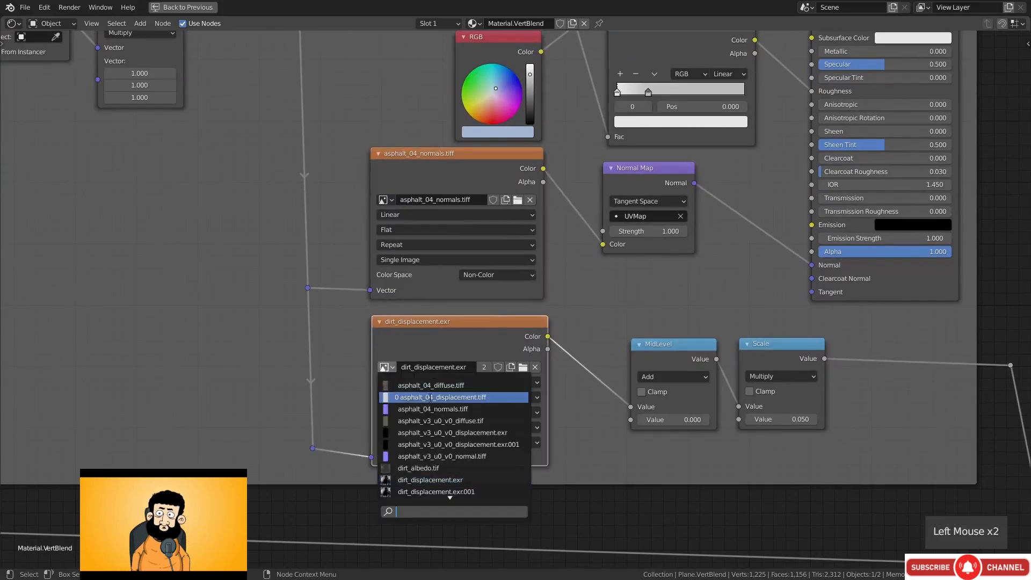
click(440, 396)
Connect the LAYER 3 displacement reroute directly to the Displacement node's Height input
ctrl+middle_drag(581, 447, 162, 263)
middle_drag(775, 404, 315, 214)
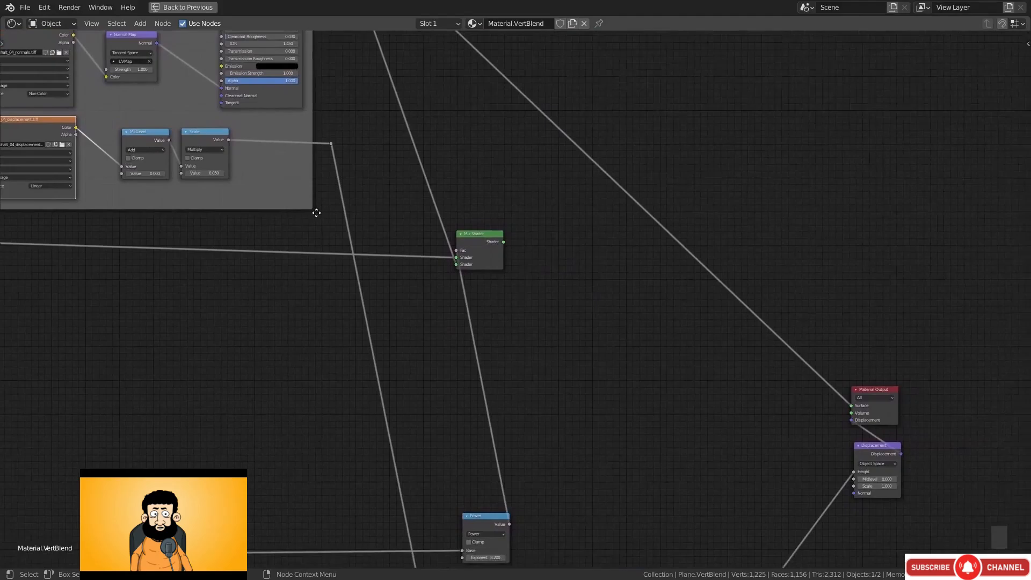
click(410, 145)
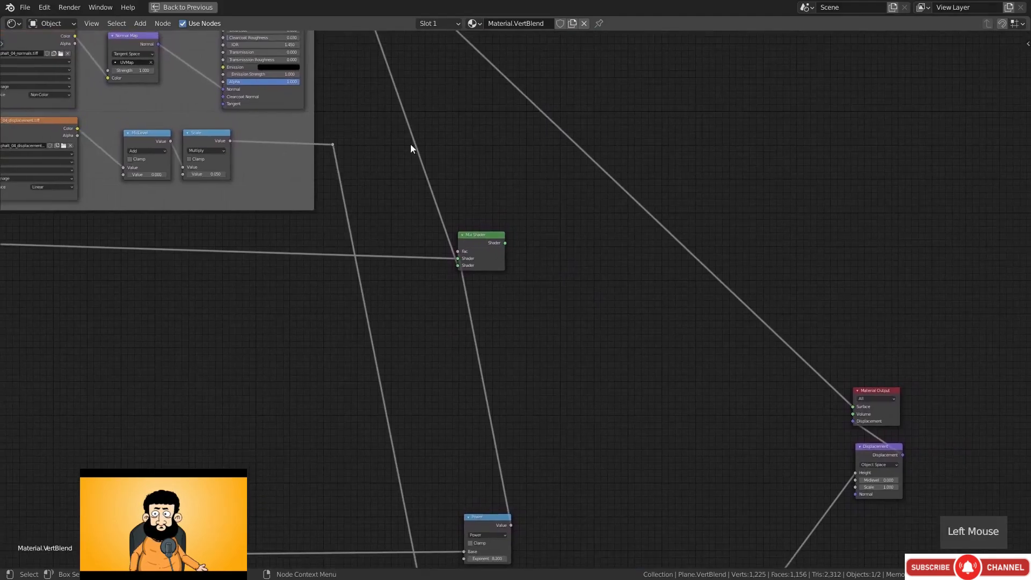
drag(333, 144, 842, 466)
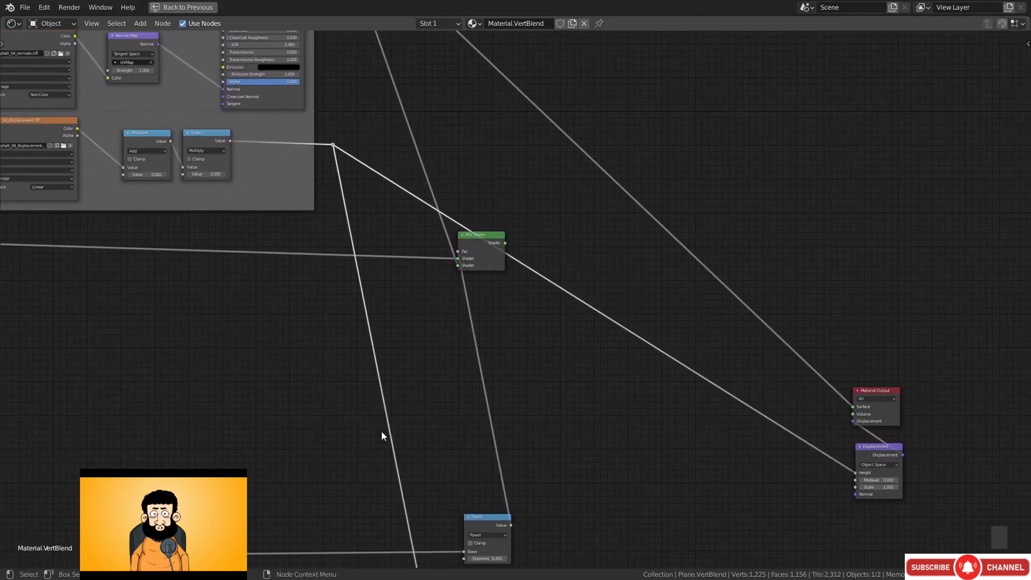
middle_drag(382, 432, 482, 333)
click(587, 421)
key(g)
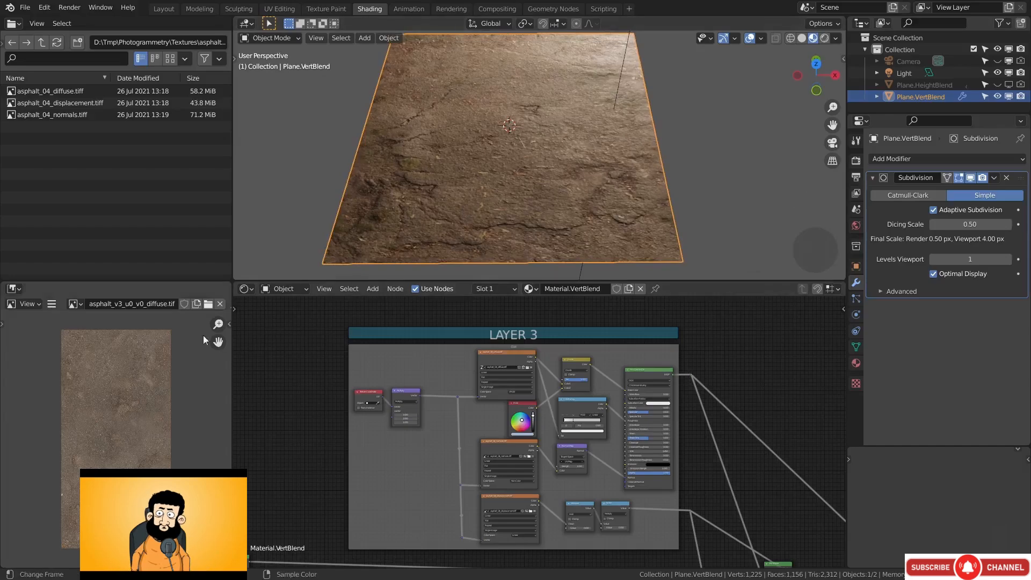
Show asphalt_04_diffuse.tiff in the image editor in place of asphalt_v3_u0_v0_diffuse.tif
click(74, 304)
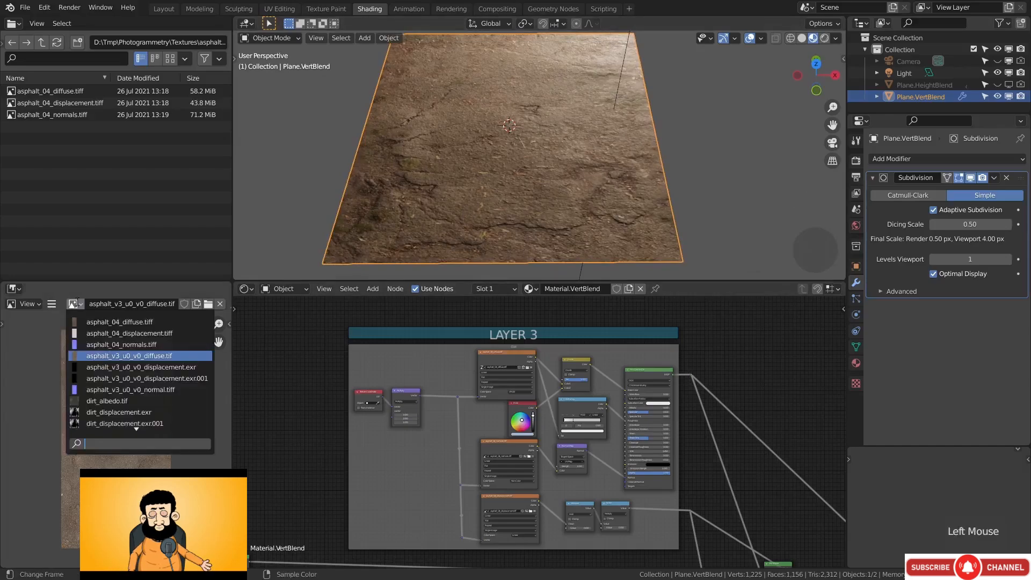
click(109, 322)
ctrl+middle_drag(108, 323, 137, 465)
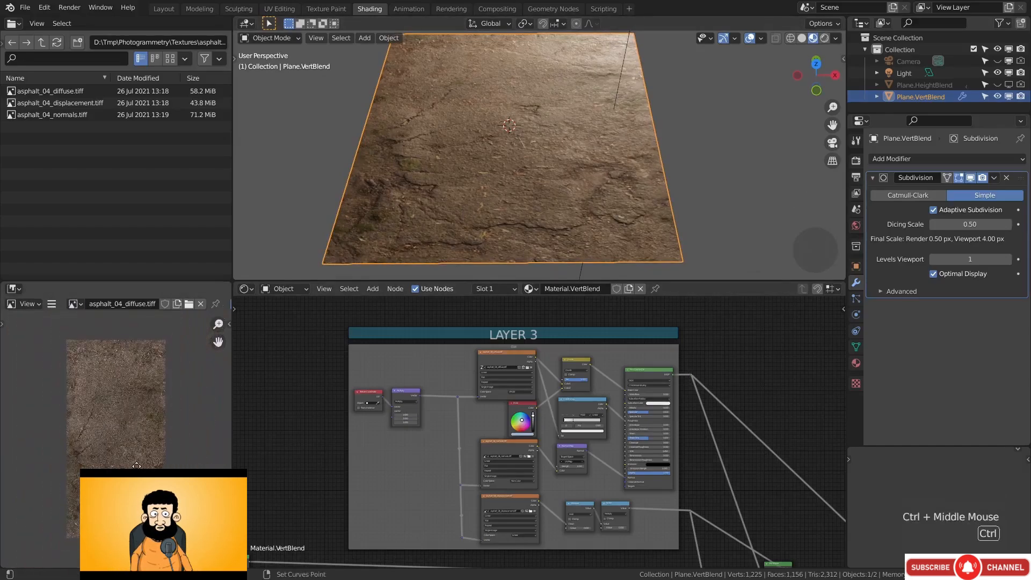
Set the first vector value of the LAYER 3 Multiply node to 2 and slightly shift the RGB node's tint
middle_drag(429, 460, 511, 473)
ctrl+middle_drag(510, 472, 516, 353)
middle_drag(465, 424, 527, 439)
click(486, 435)
drag(486, 435, 559, 436)
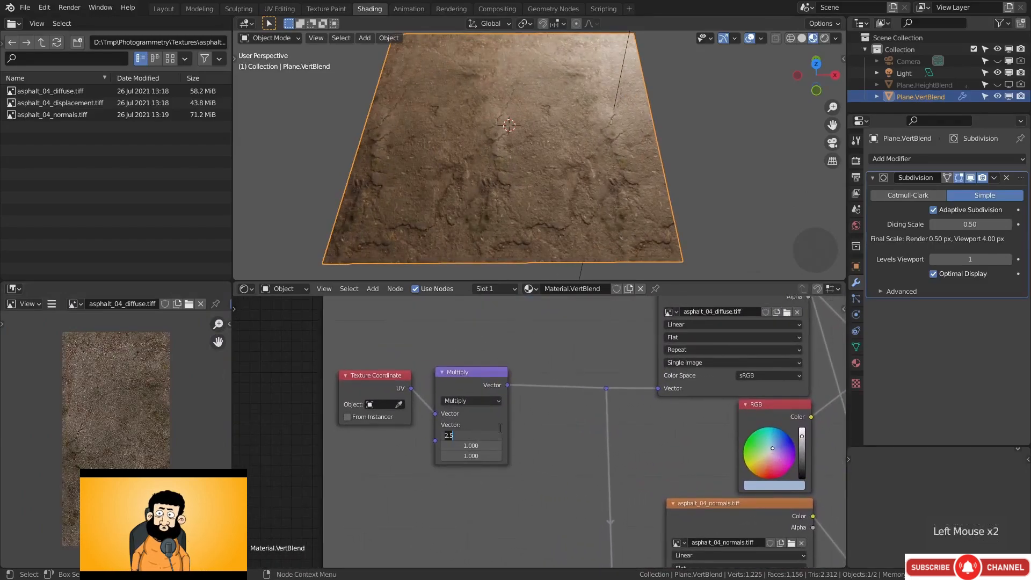
text(2)
key(Return)
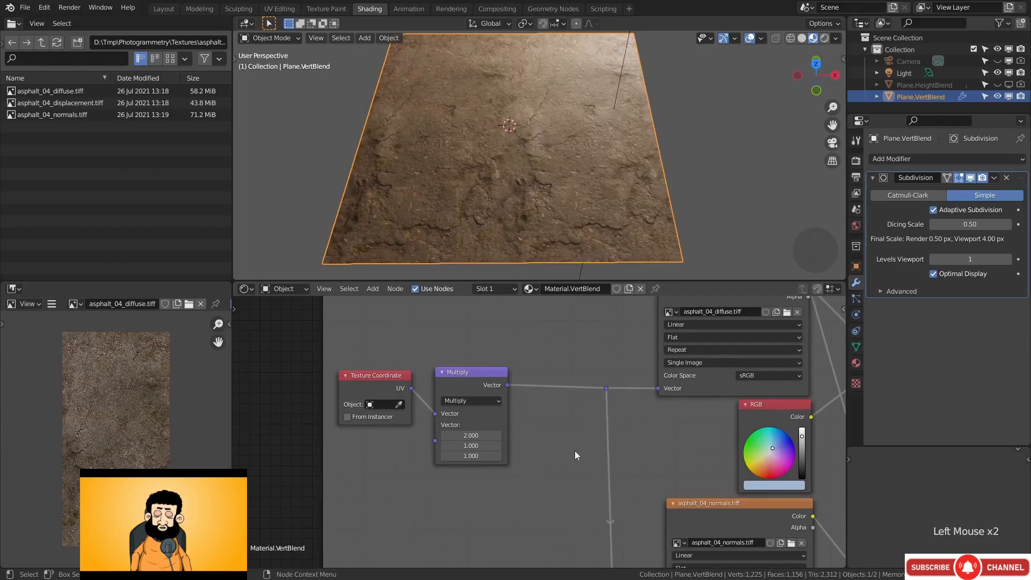
middle_drag(575, 455, 356, 489)
mouse_move(554, 482)
mouse_down()
mouse_move(544, 484)
mouse_move(554, 483)
mouse_up()
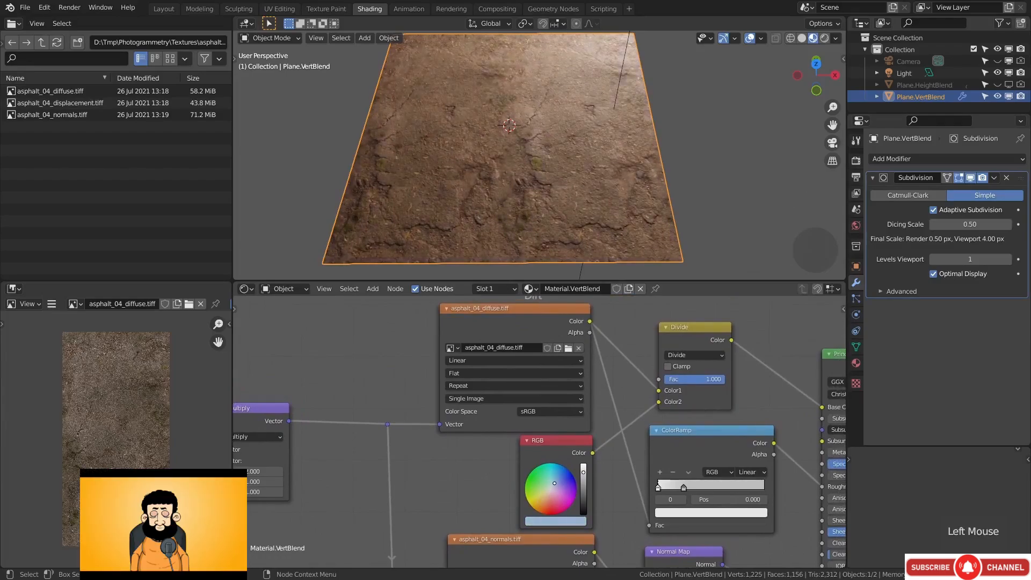
Relabel the Dirt frame under LAYER 3 as Asphalt 4
middle_drag(611, 305, 598, 383)
click(598, 383)
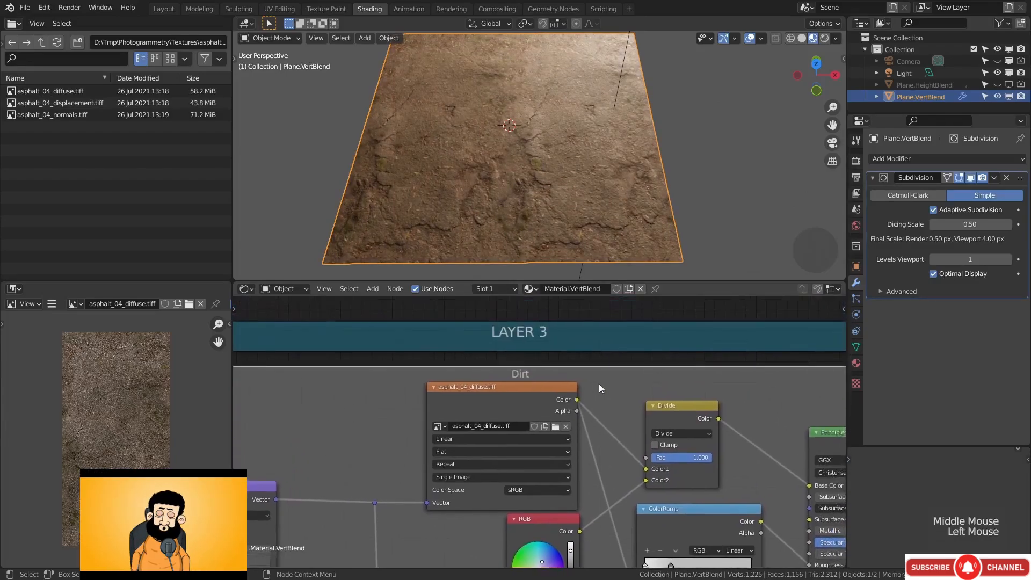
key(F2)
text(Asphalt)
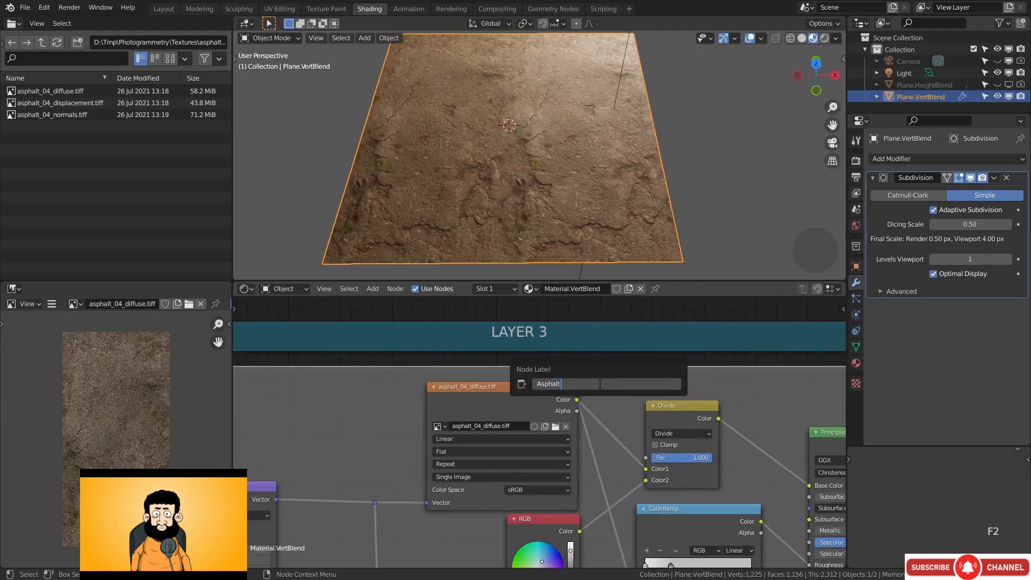
text( 4)
key(Return)
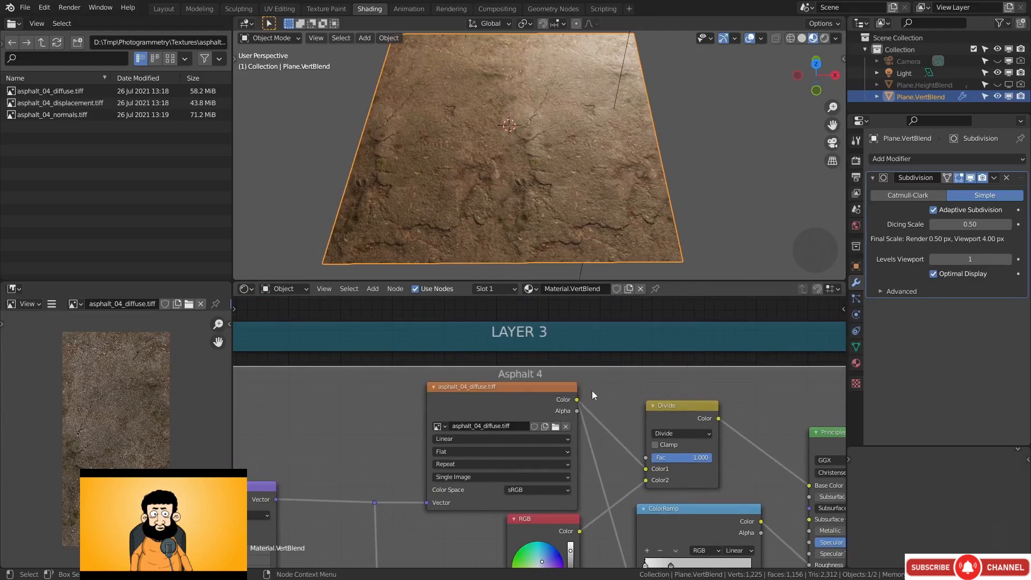
Relabel the inner frame under LAYER 2 as Asphalt 3
ctrl+middle_drag(603, 407, 548, 390)
ctrl+middle_drag(549, 430, 478, 326)
middle_drag(477, 365, 538, 427)
ctrl+middle_drag(538, 428, 537, 369)
click(536, 369)
key(F2)
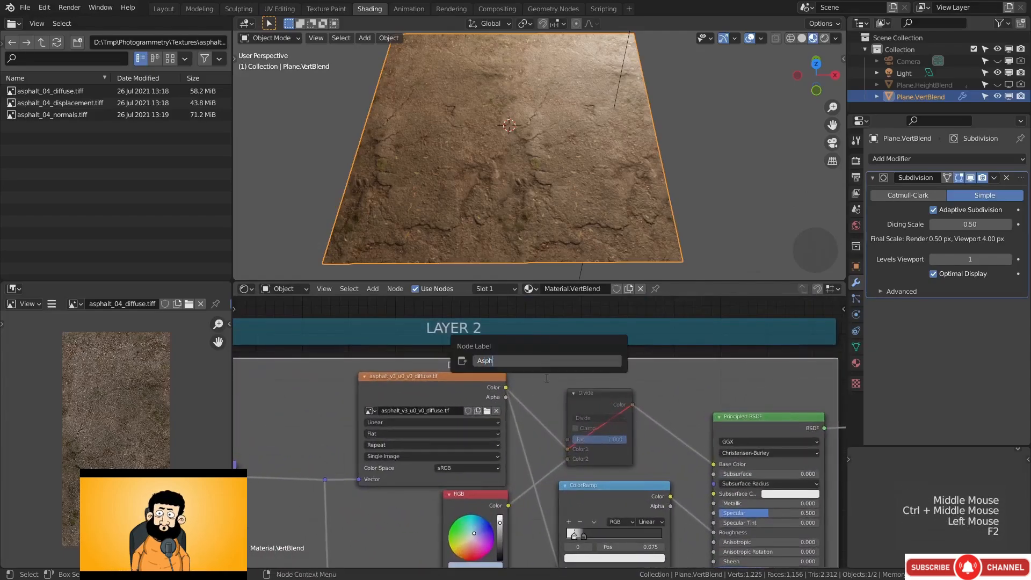
key(Return)
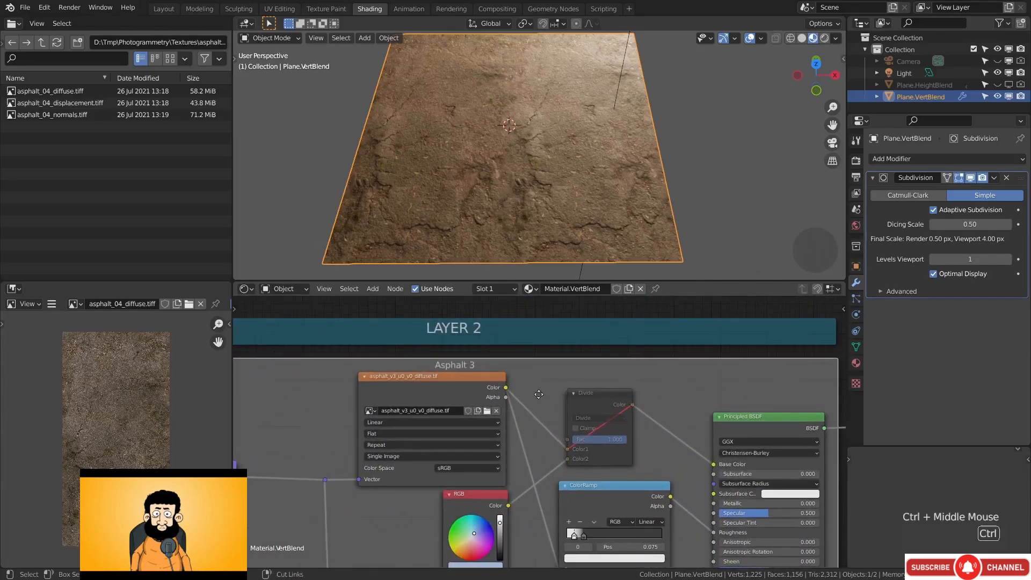
Preview the LAYER 3 roughness ColorRamp on the plane and darken its second stop to a mid gray
ctrl+middle_drag(539, 388, 559, 541)
middle_drag(685, 377, 575, 417)
ctrl+shift+click(568, 407)
mouse_move(508, 182)
middle_down()
mouse_move(504, 201)
mouse_move(503, 169)
middle_up()
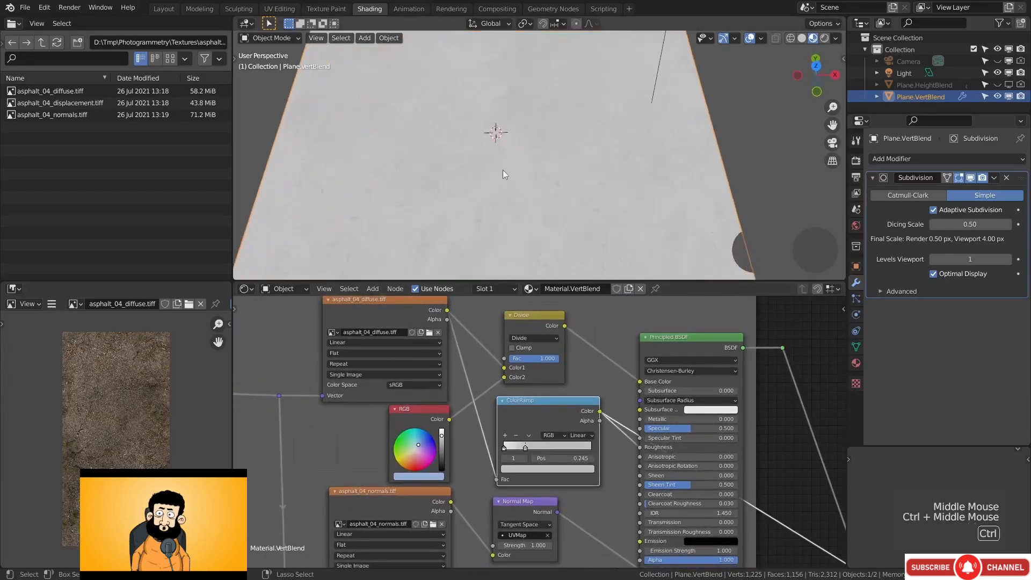
click(534, 468)
mouse_move(575, 363)
mouse_down()
mouse_move(575, 387)
mouse_move(575, 365)
mouse_up()
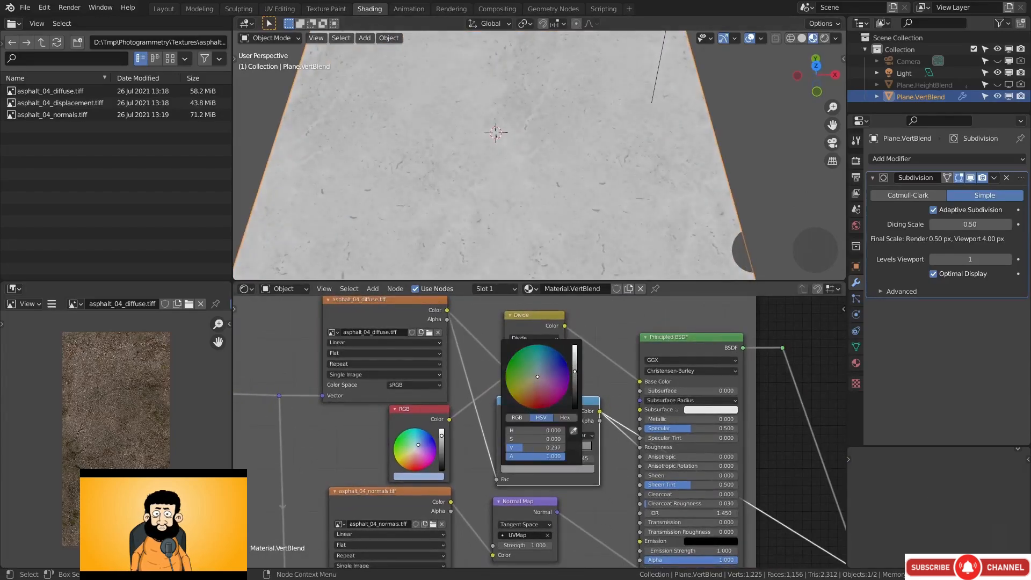
Preview the LAYER 3 Principled BSDF and move the roughness ColorRamp's second stop to about 0.303
ctrl+middle_drag(662, 446, 636, 463)
ctrl+shift+click(636, 463)
middle_drag(577, 129, 536, 190)
mouse_move(537, 190)
middle_down()
mouse_move(494, 191)
mouse_move(559, 191)
mouse_move(517, 192)
middle_up()
middle_drag(540, 436, 553, 424)
ctrl+middle_drag(553, 424, 564, 408)
middle_drag(559, 424, 572, 441)
mouse_move(561, 469)
mouse_down()
mouse_move(581, 465)
mouse_move(571, 465)
mouse_up()
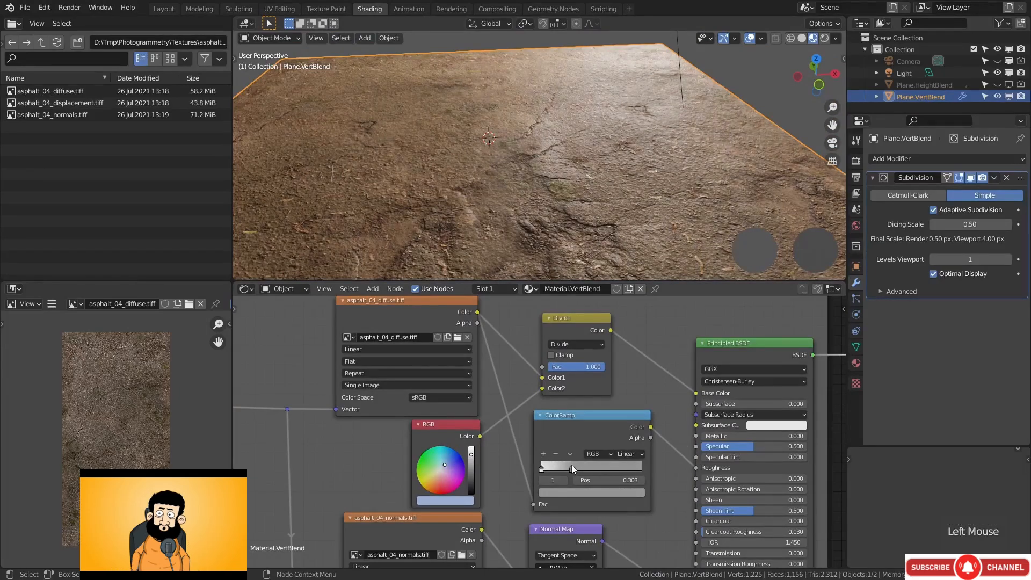
click(542, 468)
Switch the viewport to rendered shading in front view and set the LAYER 3 displacement Scale node's value to 1
middle_drag(390, 484, 396, 355)
middle_drag(519, 495, 499, 349)
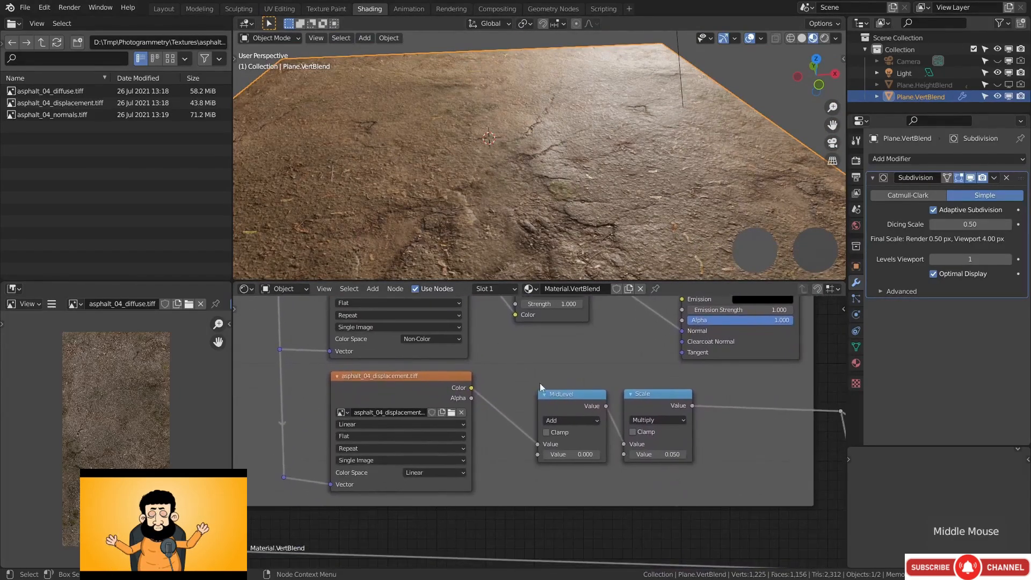
click(822, 39)
middle_drag(477, 204, 542, 172)
shift+middle_drag(499, 86, 509, 125)
ctrl+middle_drag(508, 129, 482, 105)
shift+middle_drag(482, 105, 531, 157)
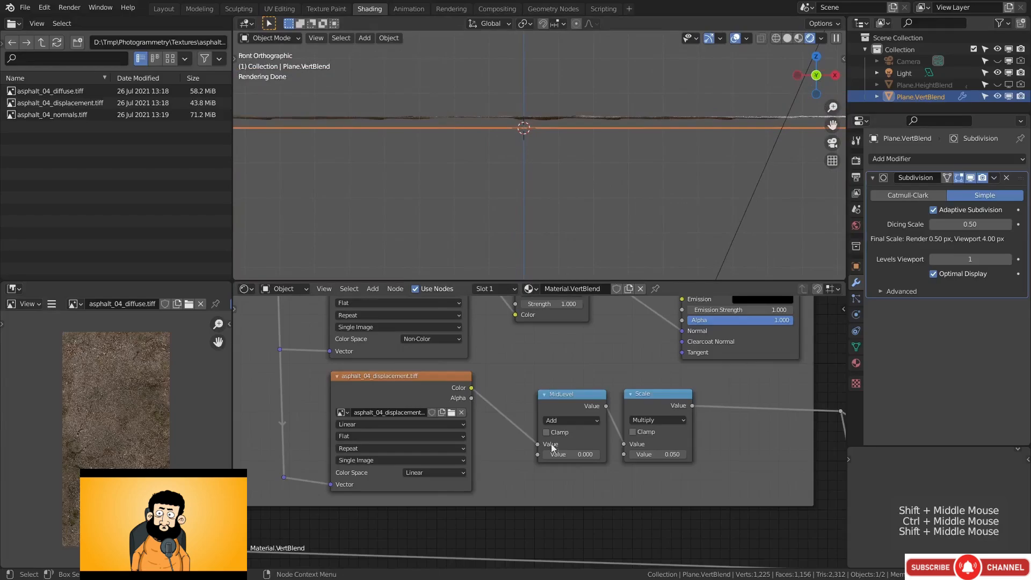
click(644, 455)
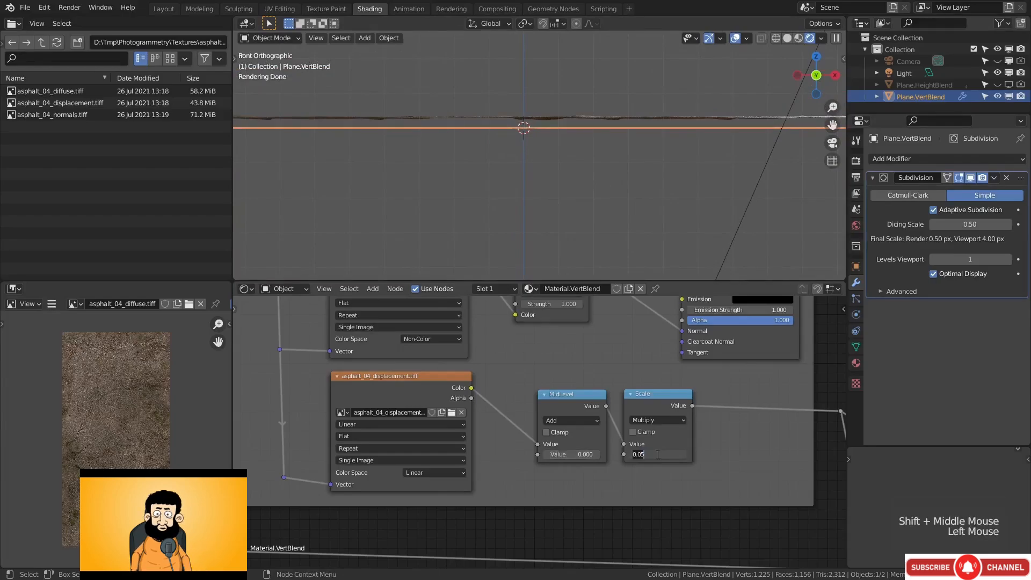
text(1)
key(Return)
Set the LAYER 3 MidLevel node's Add value to -0.6 to center the displaced surface on the plane
scroll(613, 179, down, 3)
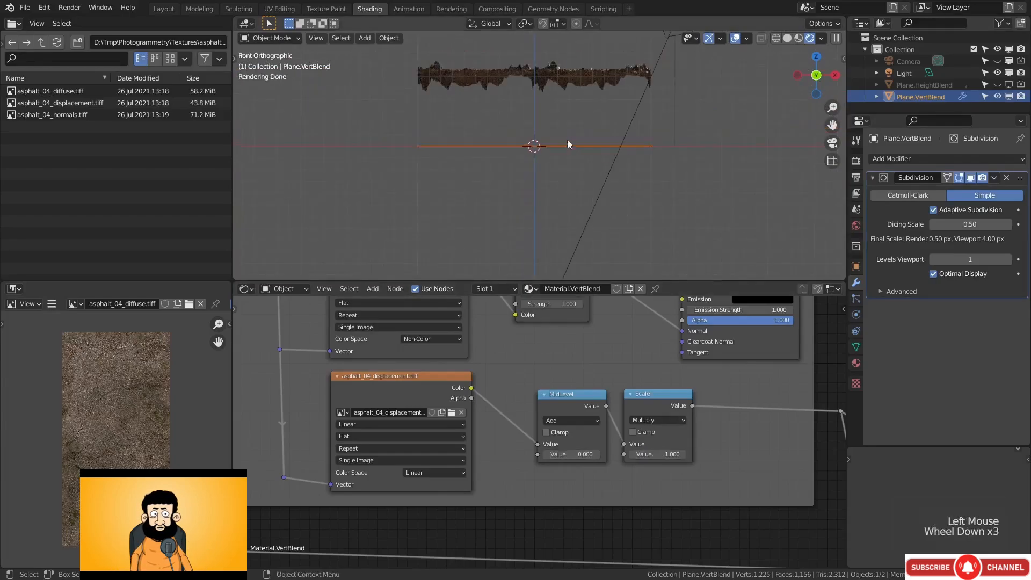
shift+middle_drag(567, 139, 571, 144)
click(546, 454)
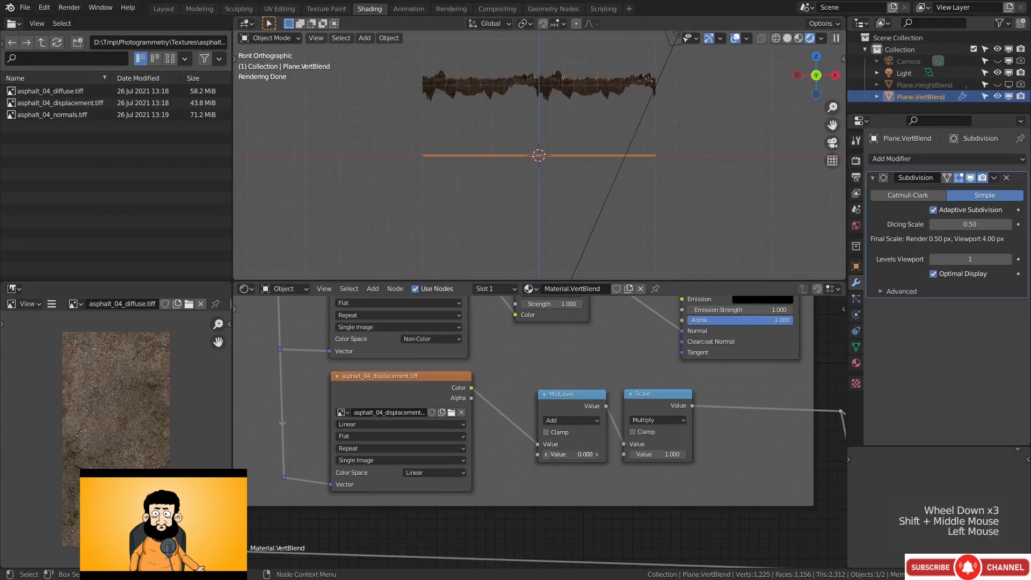
click(546, 454)
click(546, 454)
click(546, 454)
click(546, 454)
click(546, 455)
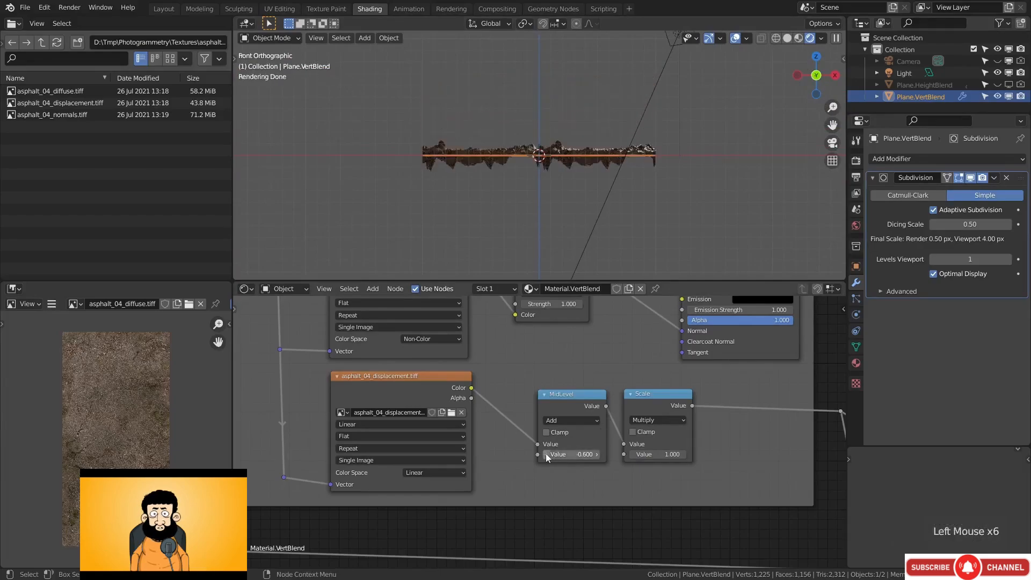
Lower the LAYER 3 Scale node's Multiply value until the plane's displacement looks subtle in perspective view
shift+middle_drag(530, 209, 537, 177)
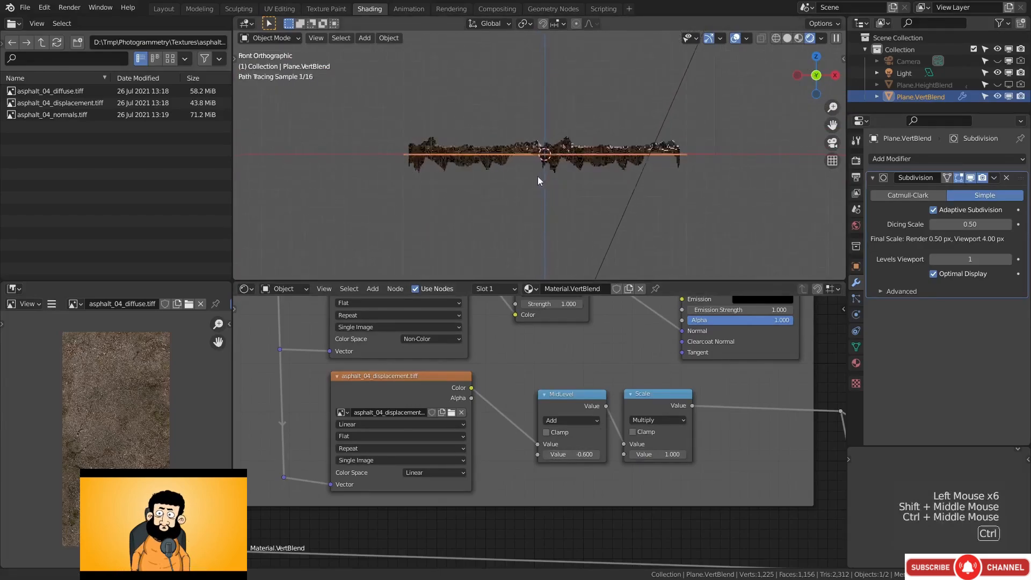
ctrl+middle_drag(537, 177, 537, 129)
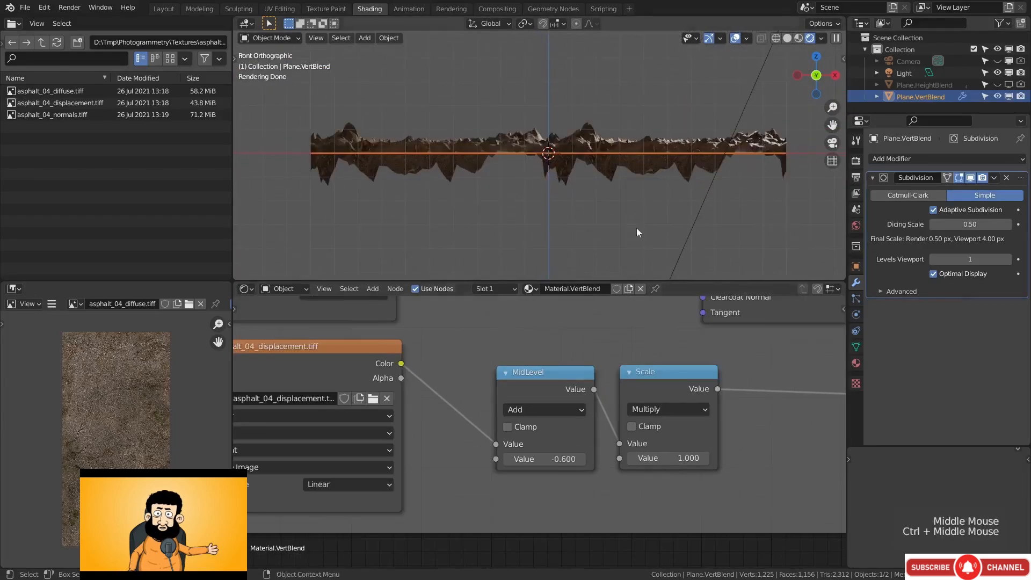
middle_drag(617, 201, 628, 228)
shift+middle_drag(628, 227, 617, 188)
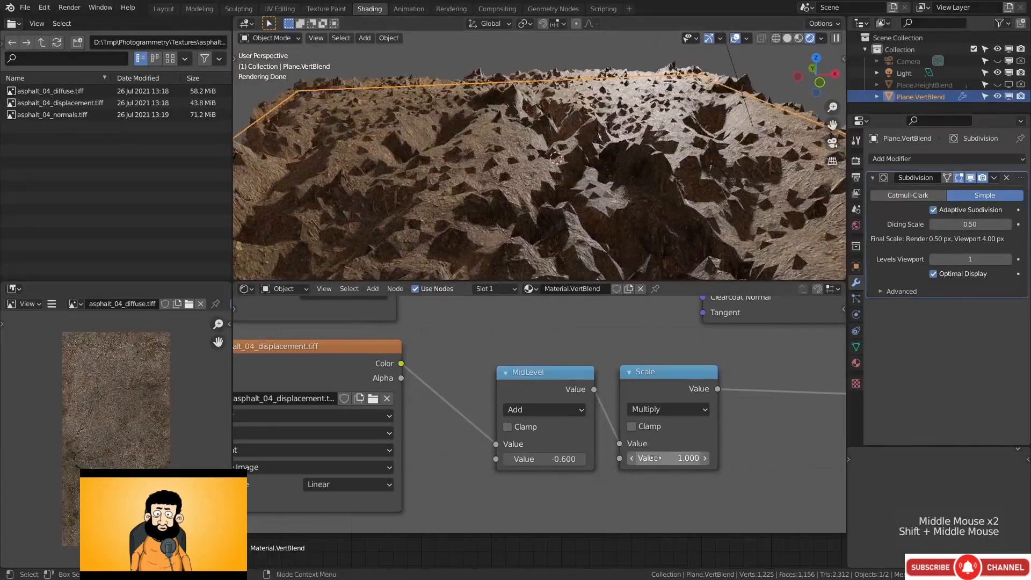
click(632, 459)
click(632, 458)
click(633, 458)
click(633, 459)
click(632, 458)
click(633, 458)
click(632, 459)
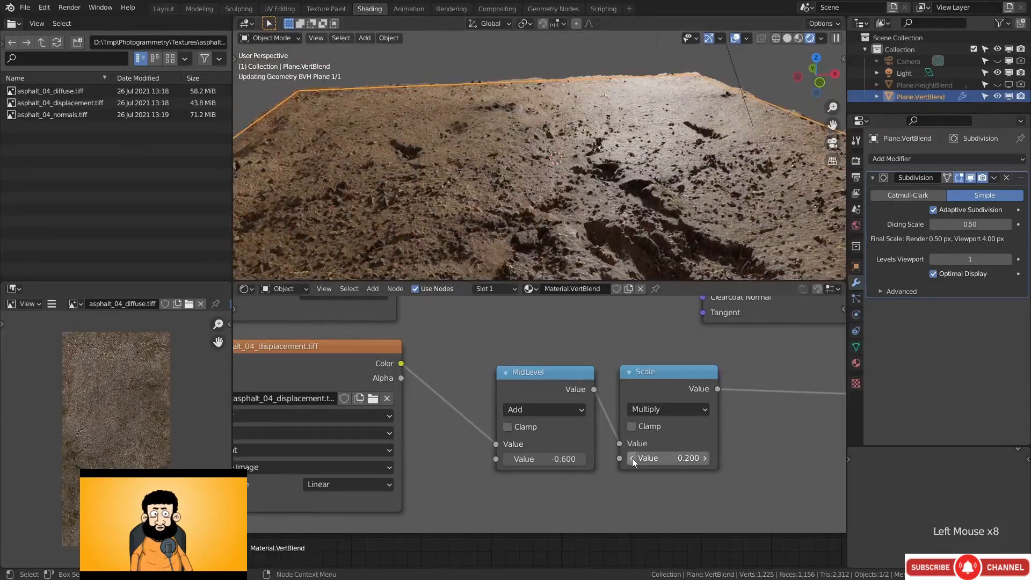
click(632, 458)
Preview the Mix Shader that blends the layers on the whole plane
shift+middle_drag(591, 210, 577, 193)
ctrl+middle_drag(577, 193, 512, 189)
ctrl+middle_drag(537, 418, 405, 366)
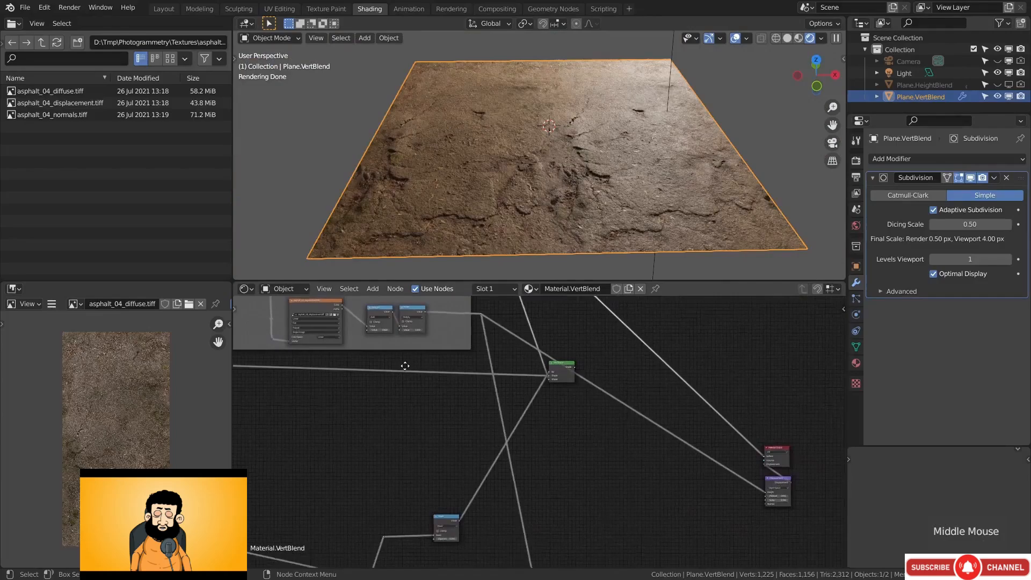
ctrl+shift+click(562, 371)
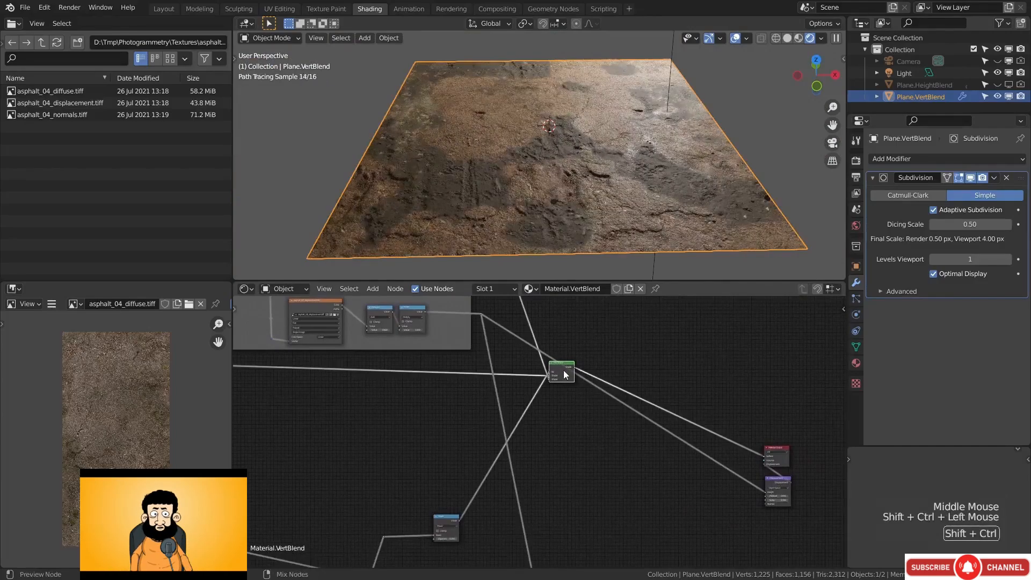
Add a second vertex color layer to the plane mesh and name it Col2
middle_drag(379, 461, 497, 380)
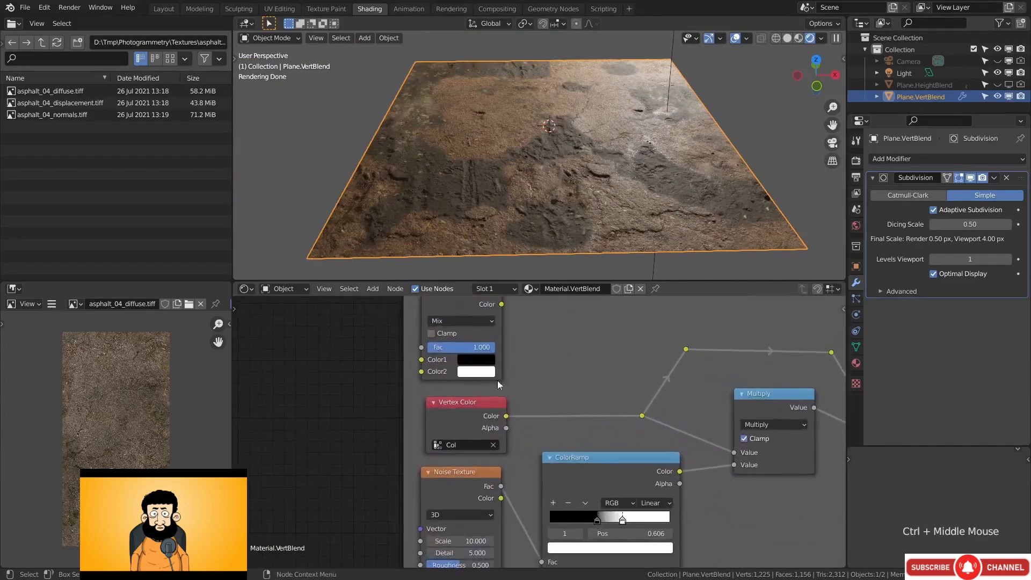
drag(461, 411, 468, 414)
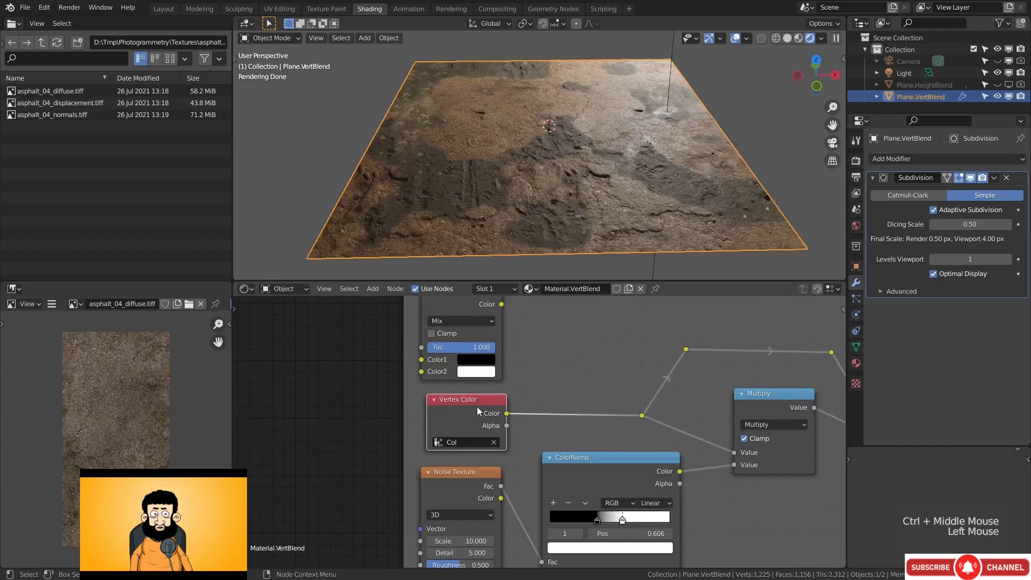
click(856, 346)
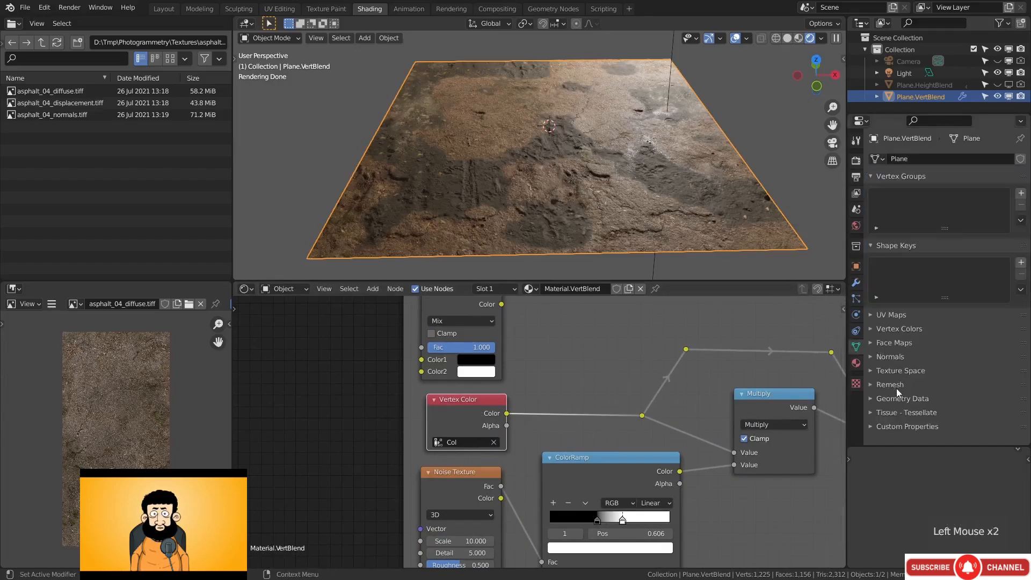
click(896, 331)
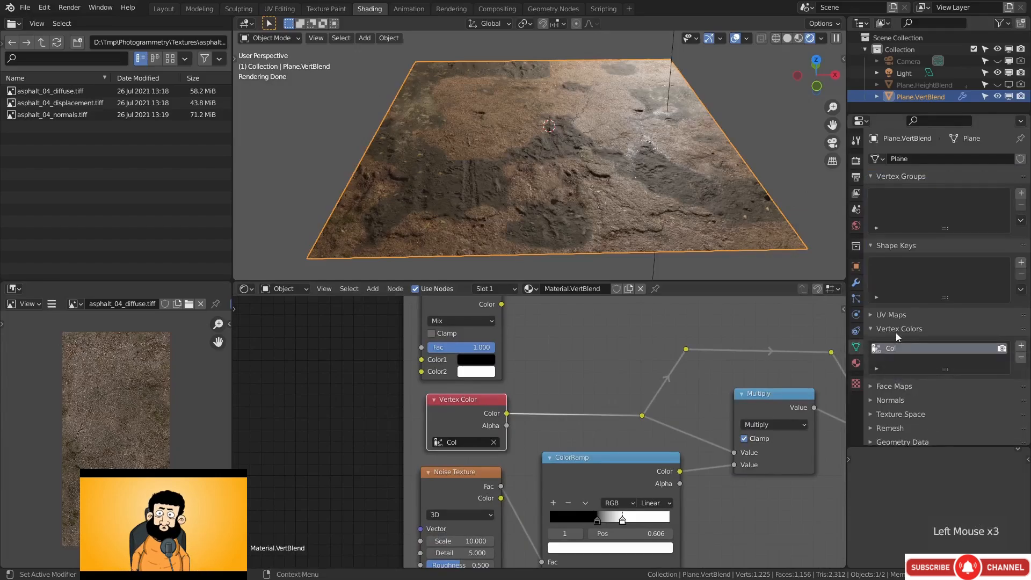
click(1022, 347)
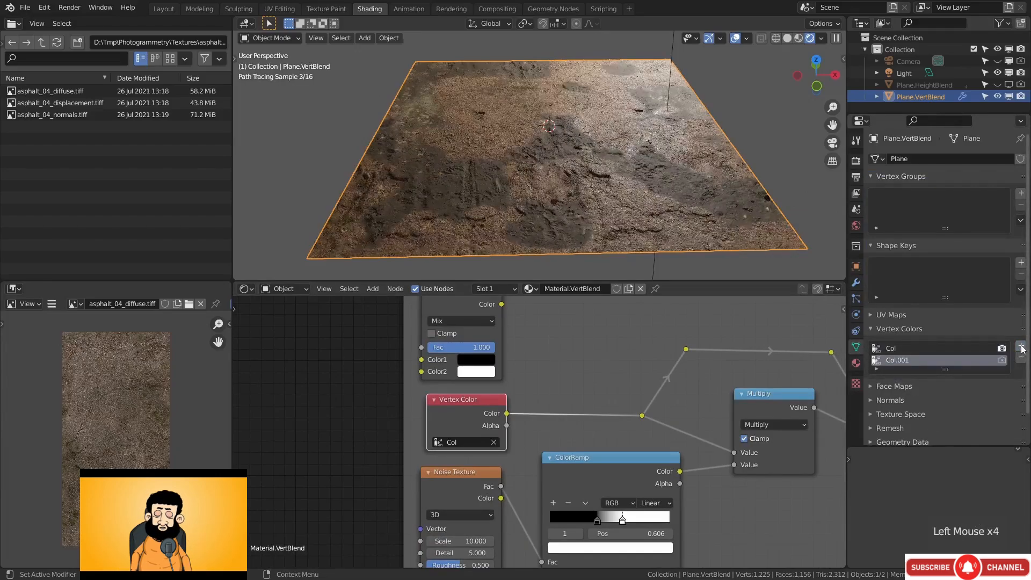
double_click(904, 359)
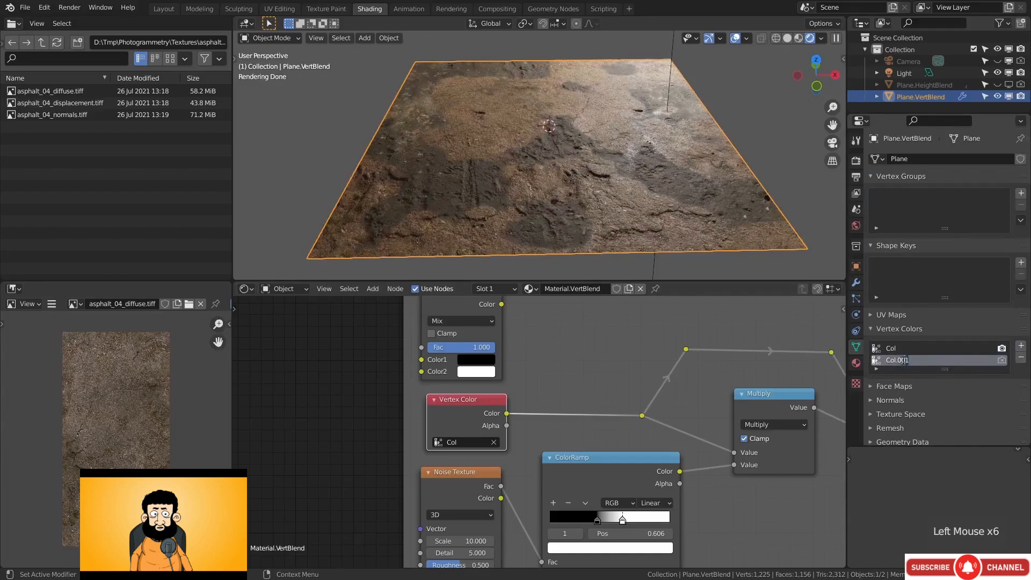
text(Col2)
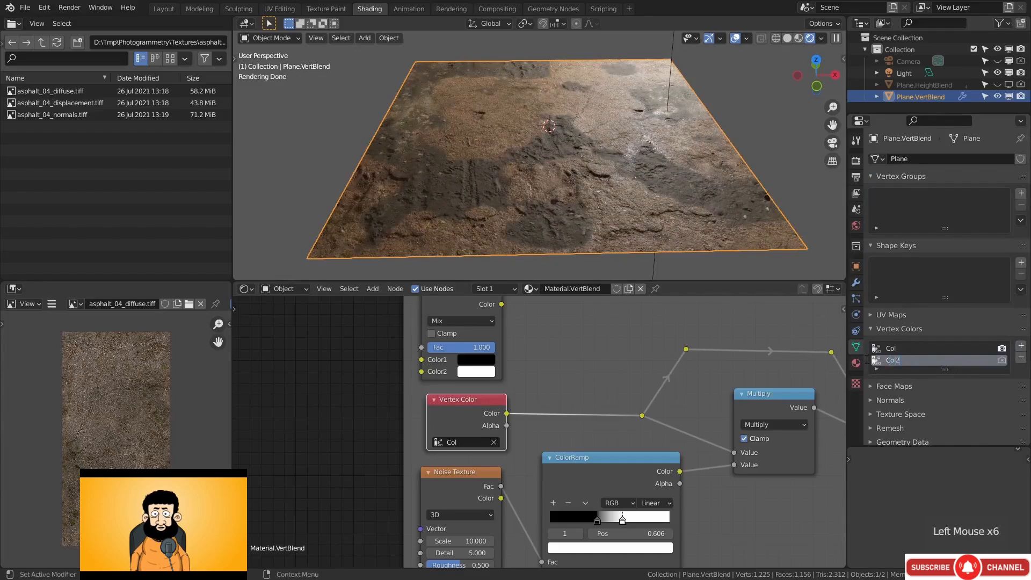
key(Return)
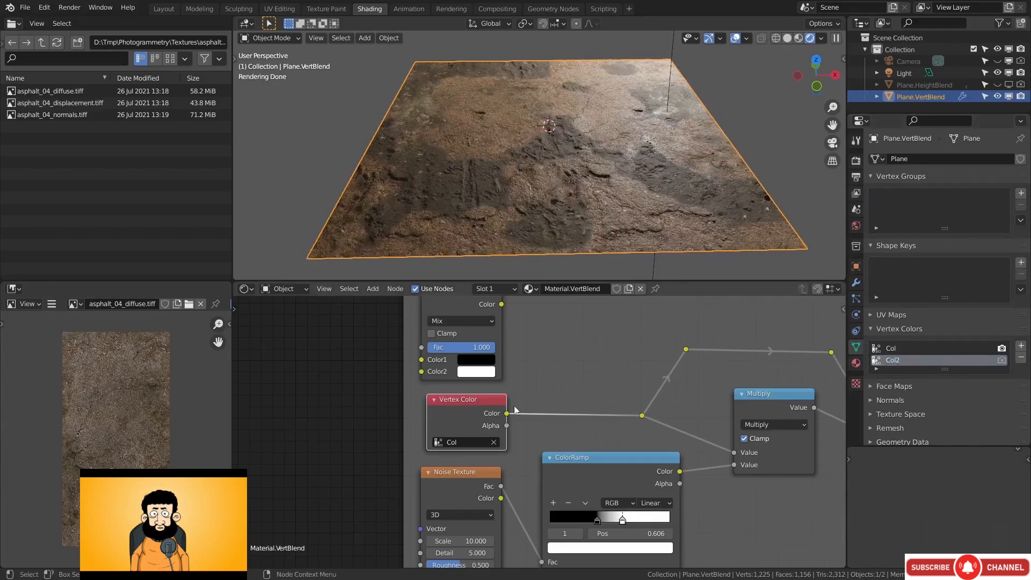
Assign Col2 to the mask's Vertex Color node and preview that node's color on the plane
click(475, 441)
click(459, 469)
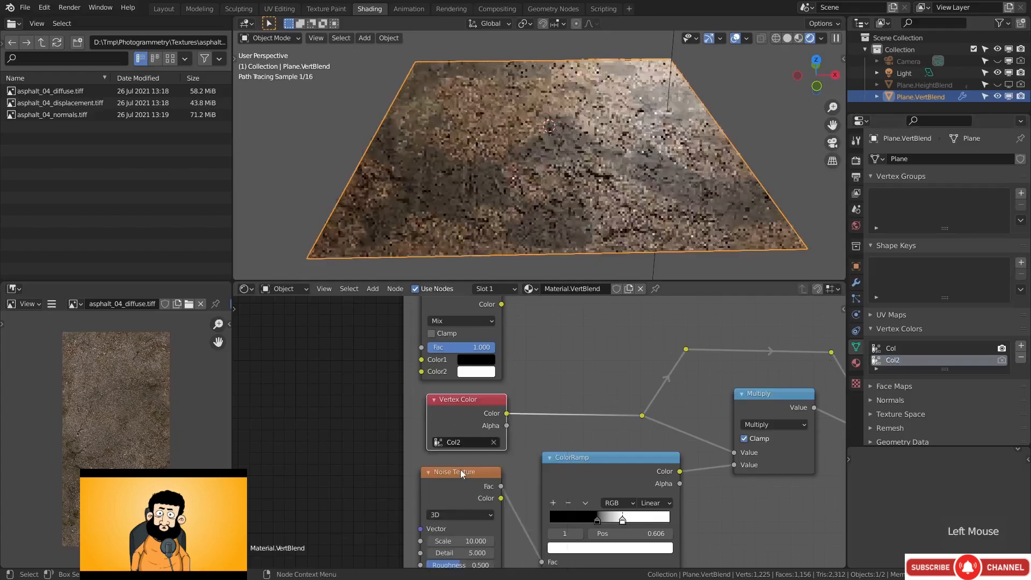
ctrl+shift+click(473, 412)
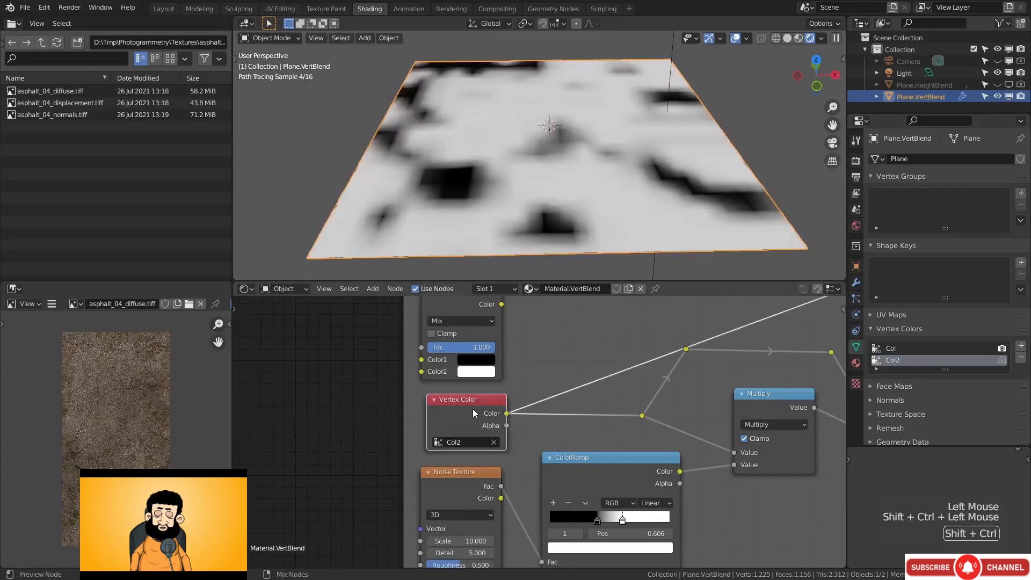
Show the plane in material preview, put it in Vertex Paint mode and brush a white test stroke across its middle
middle_drag(544, 129, 540, 180)
shift+middle_drag(539, 180, 540, 190)
ctrl+middle_drag(542, 115, 543, 158)
middle_drag(542, 158, 569, 162)
click(797, 39)
key(ctrl+Tab)
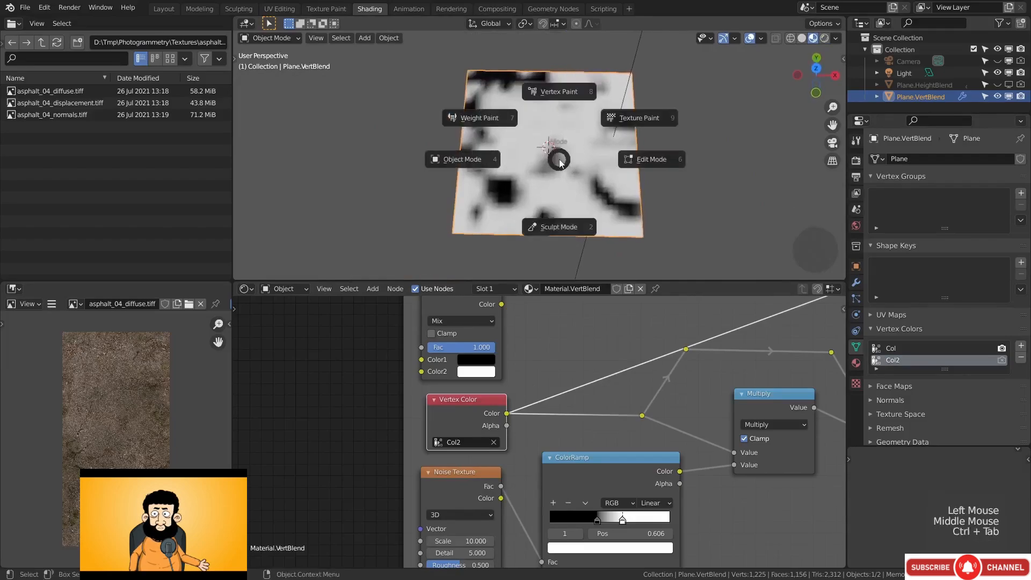
click(559, 91)
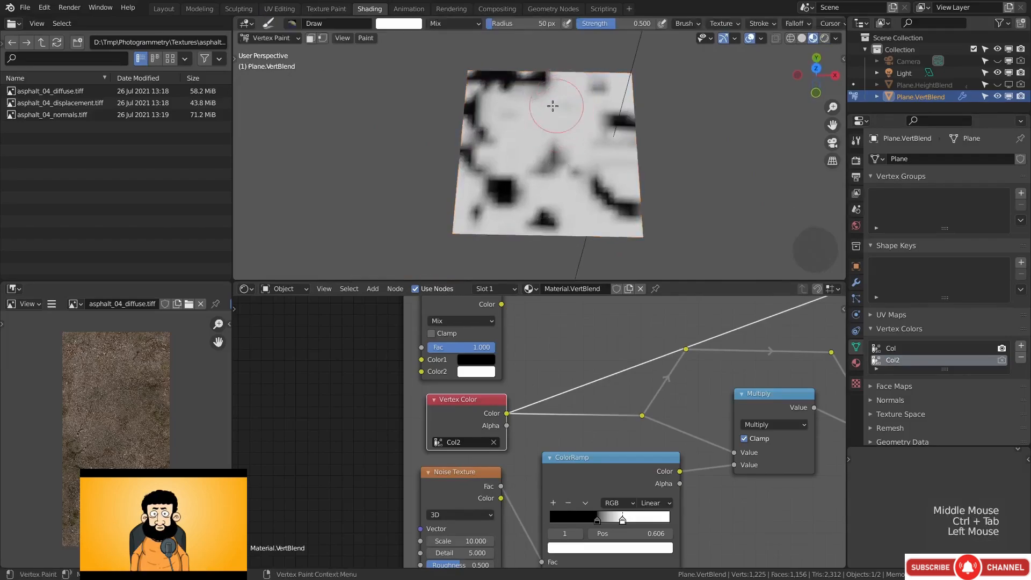
mouse_move(529, 160)
mouse_down()
mouse_move(538, 132)
mouse_move(628, 113)
mouse_up()
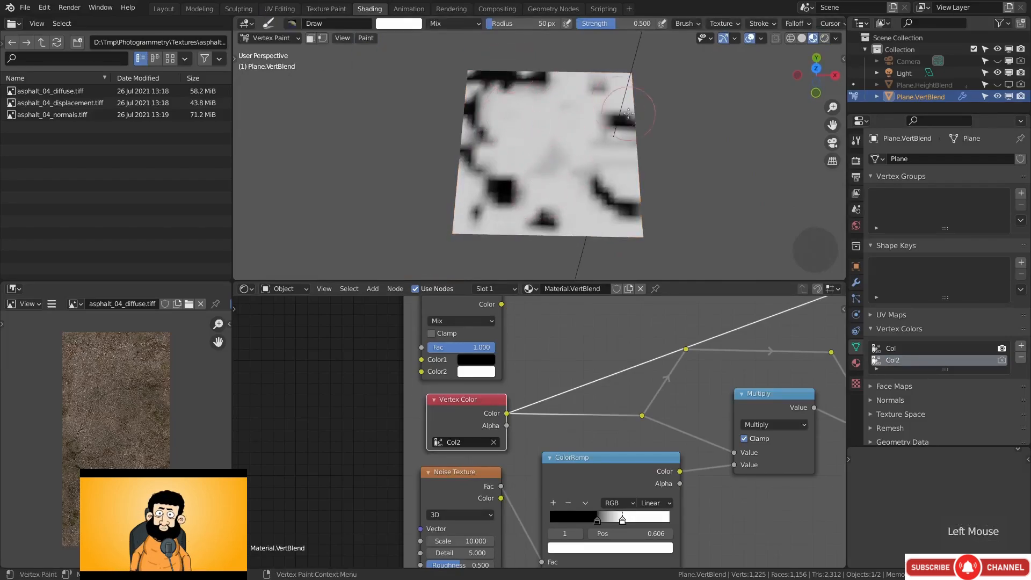
Fill the plane's Col2 vertex color layer completely with black
key(x)
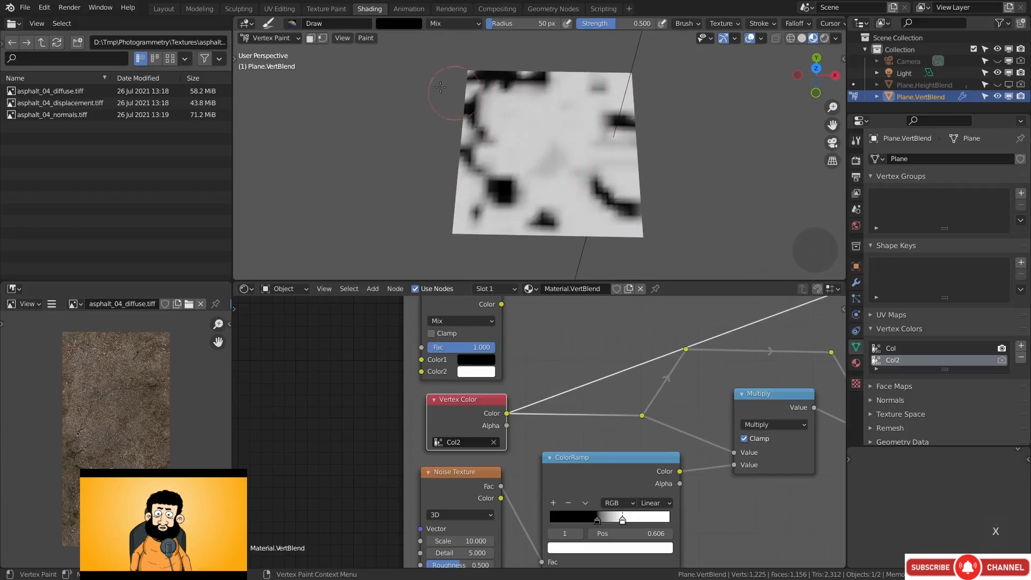
click(368, 38)
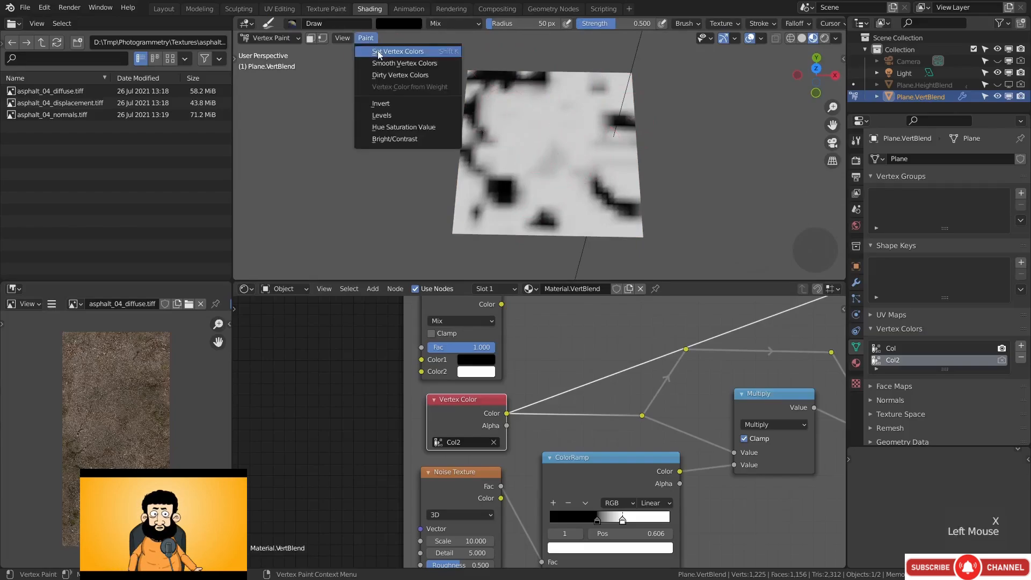
click(384, 47)
middle_drag(545, 178, 548, 170)
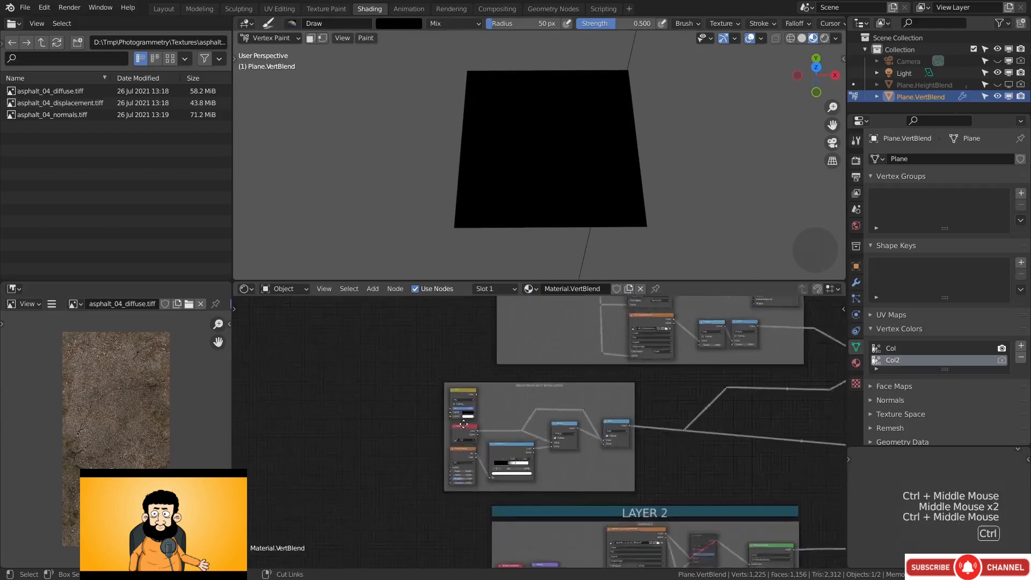
Preview the Vertex Color nodes of the first and second blend masks in turn to compare Col with Col2
ctrl+middle_drag(449, 392, 449, 349)
ctrl+shift+click(410, 430)
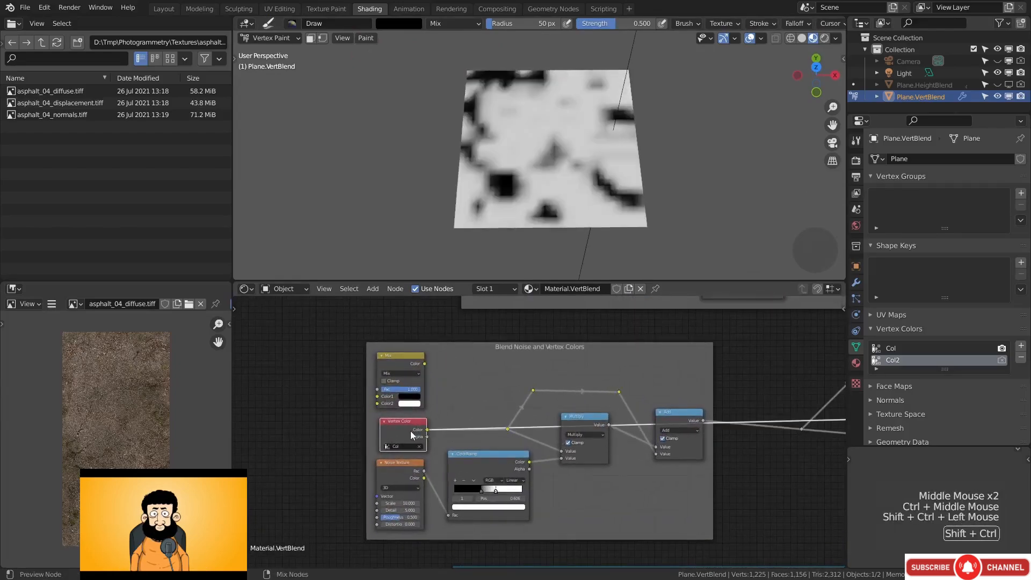
ctrl+middle_drag(474, 407, 518, 488)
middle_drag(673, 455, 309, 453)
middle_drag(620, 454, 496, 545)
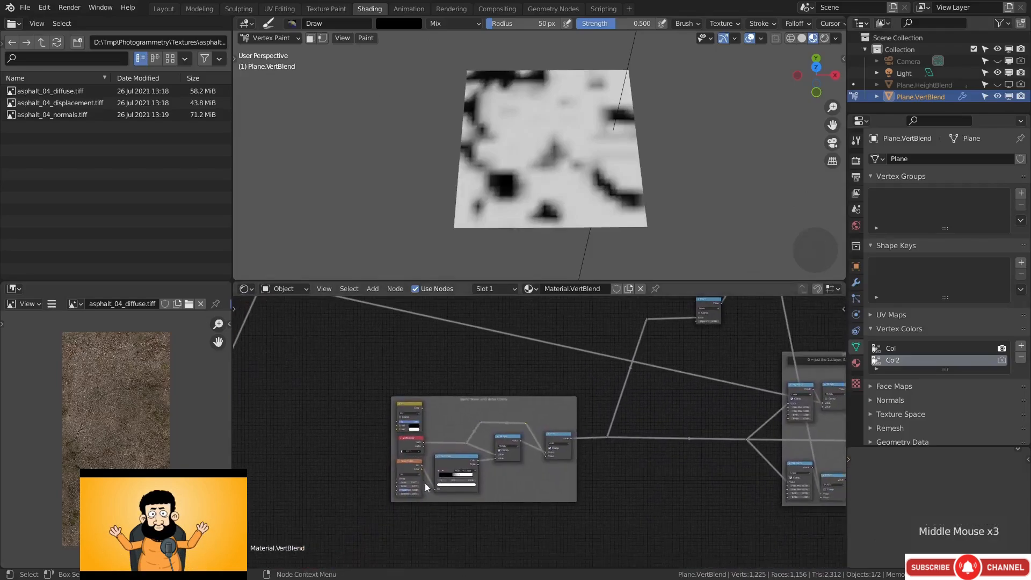
ctrl+shift+click(411, 441)
Preview the final Mix Shader and connect the second displacement blend's Mix node color to the Displacement node's Height
middle_drag(576, 348, 336, 461)
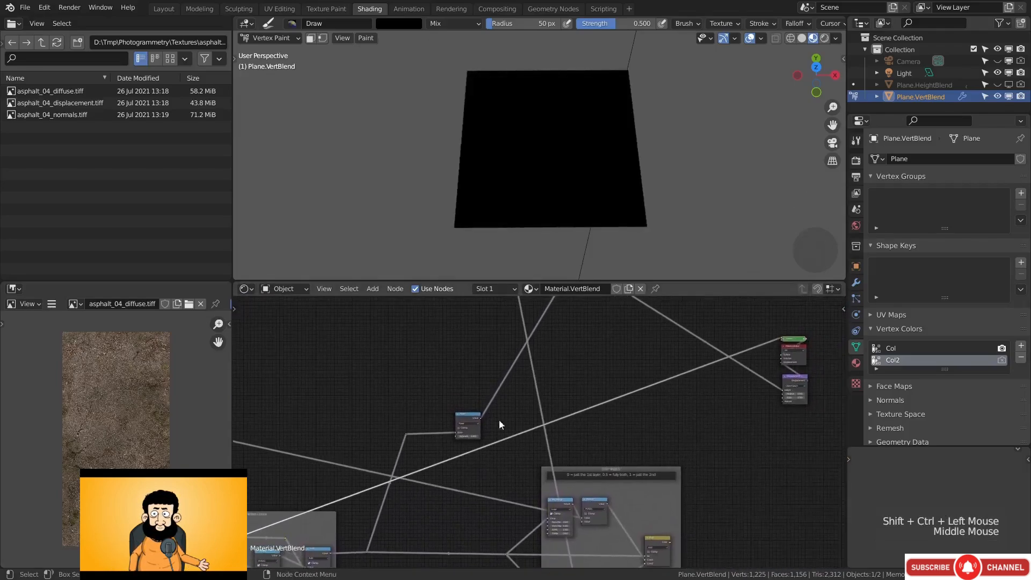
middle_drag(660, 370, 655, 473)
ctrl+shift+click(580, 368)
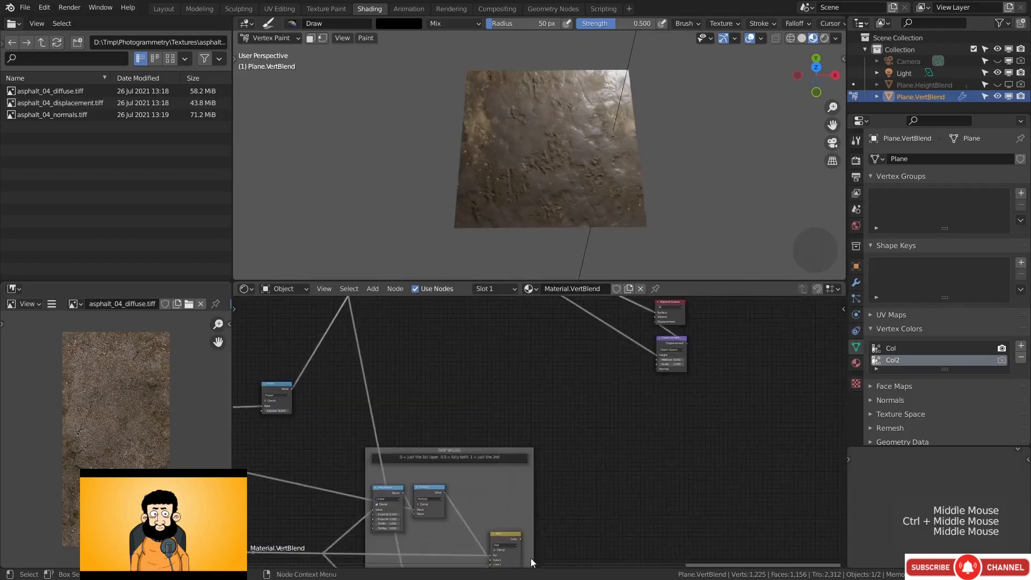
drag(521, 539, 656, 354)
middle_drag(475, 353, 615, 479)
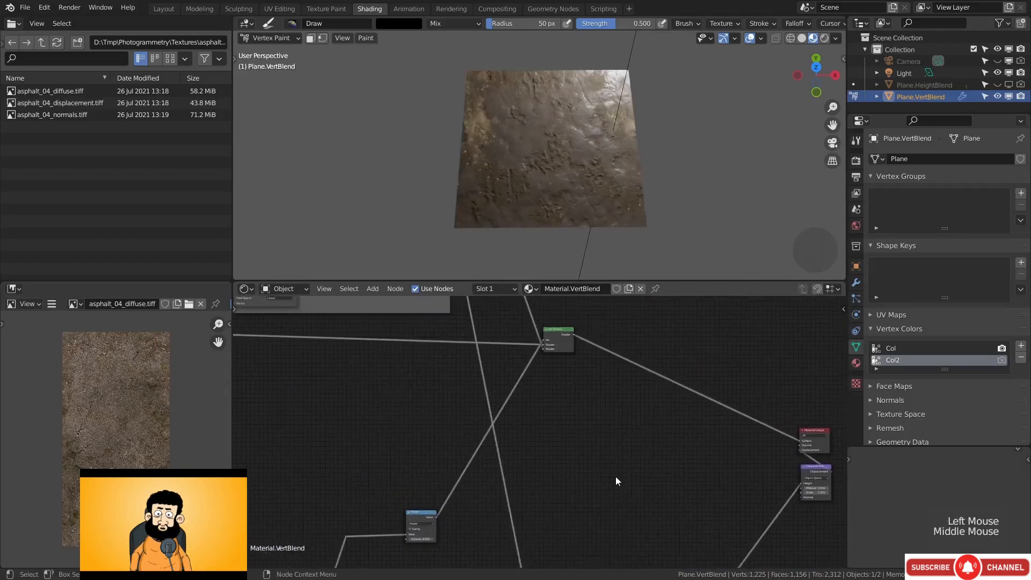
Paint a white band into Col2 across the plane to reveal the LAYER 3 asphalt
mouse_move(424, 395)
middle_down()
mouse_move(470, 446)
mouse_move(632, 515)
middle_up()
middle_drag(529, 454, 552, 472)
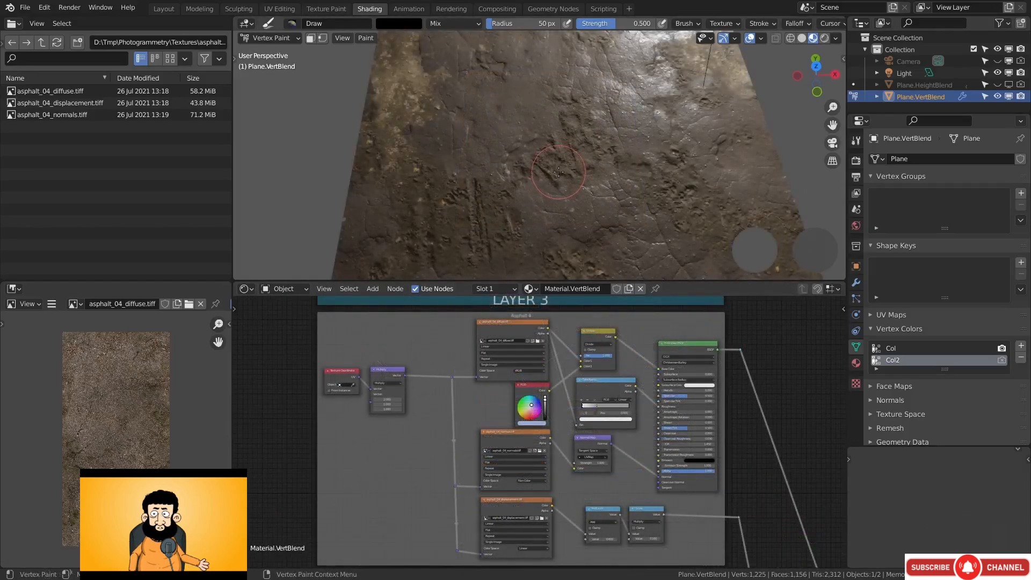
key(x)
mouse_move(751, 154)
mouse_down()
mouse_move(400, 155)
mouse_move(532, 153)
mouse_move(680, 127)
mouse_up()
middle_drag(681, 128, 683, 142)
mouse_move(683, 142)
mouse_down()
mouse_move(735, 144)
mouse_move(644, 150)
mouse_up()
Brighten the pale tint color of the RGB node in the LAYER 3 frame
middle_drag(574, 384, 561, 415)
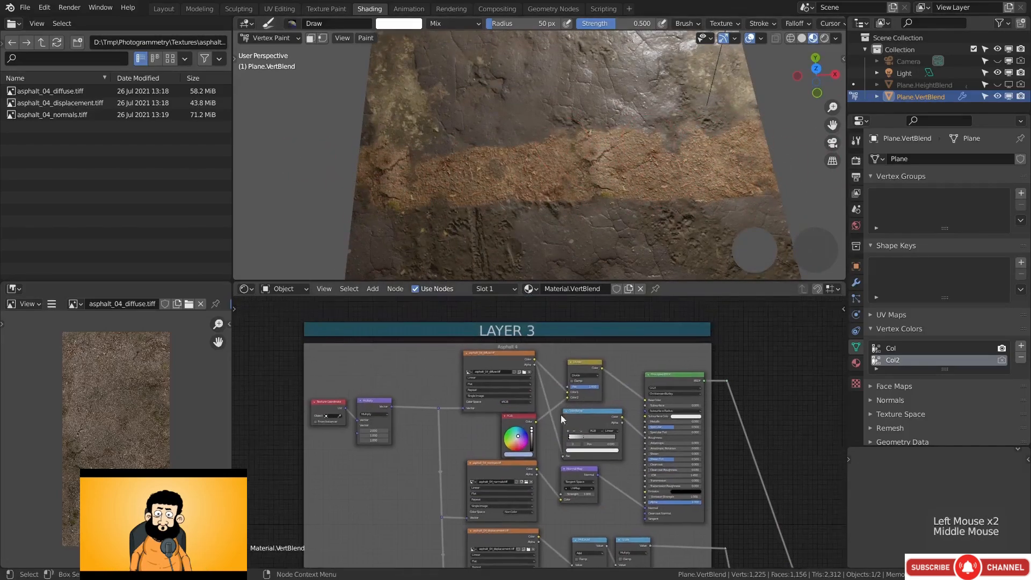
scroll(540, 473, up, 7)
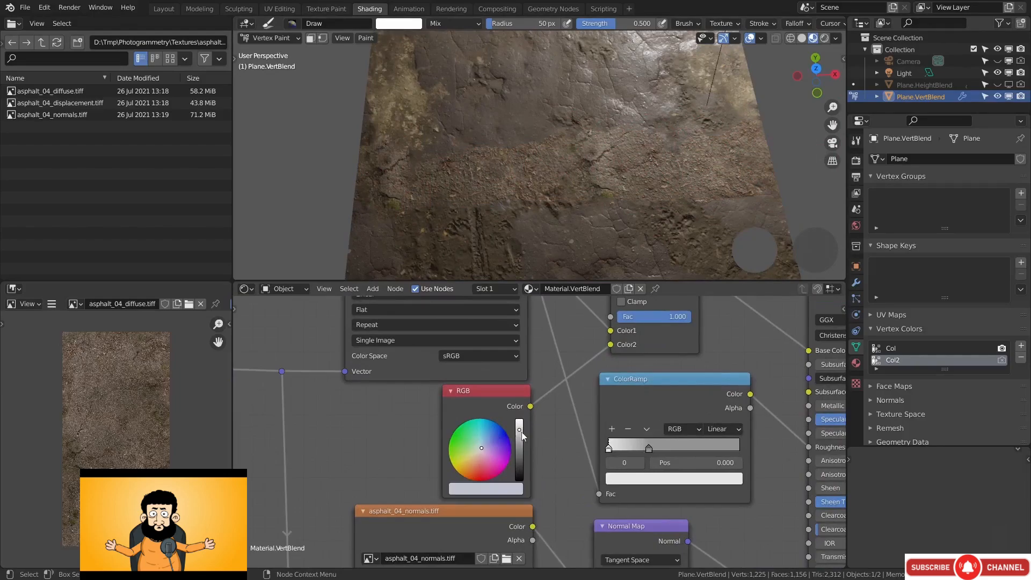
drag(520, 431, 520, 423)
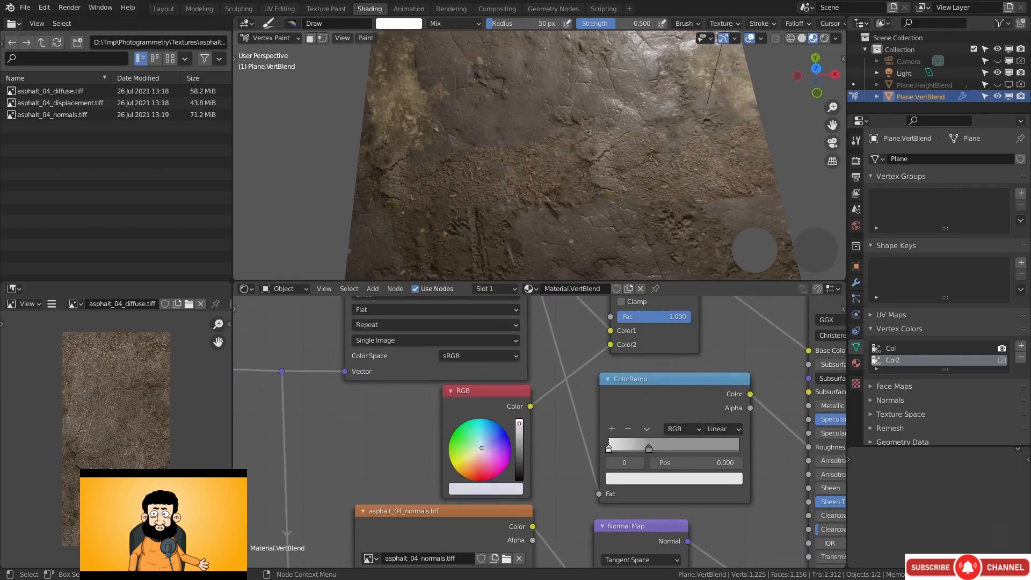
scroll(568, 324, down, 6)
Switch the viewport to rendered shading and paint more white into Col2 to spread the LAYER 3 asphalt over the plane
click(821, 40)
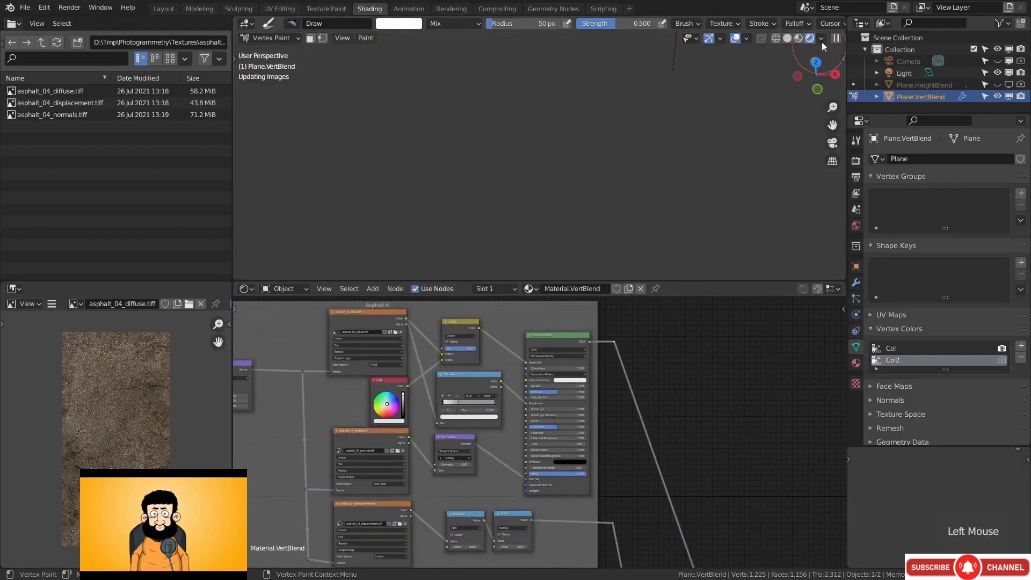
mouse_move(580, 161)
middle_down()
mouse_move(616, 151)
mouse_move(614, 187)
middle_up()
mouse_move(572, 189)
middle_down()
mouse_move(625, 180)
mouse_move(546, 179)
mouse_move(588, 176)
middle_up()
mouse_move(583, 176)
mouse_down()
mouse_move(515, 171)
mouse_move(580, 173)
mouse_up()
scroll(610, 175, down, 1)
middle_drag(609, 174, 631, 215)
scroll(646, 444, down, 3)
middle_drag(646, 444, 623, 556)
middle_drag(421, 439, 555, 452)
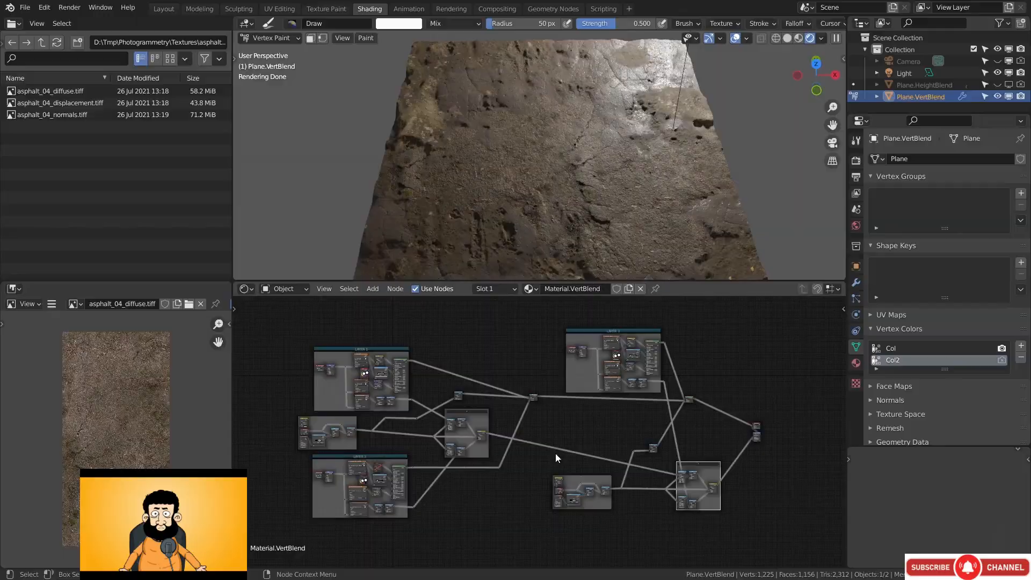